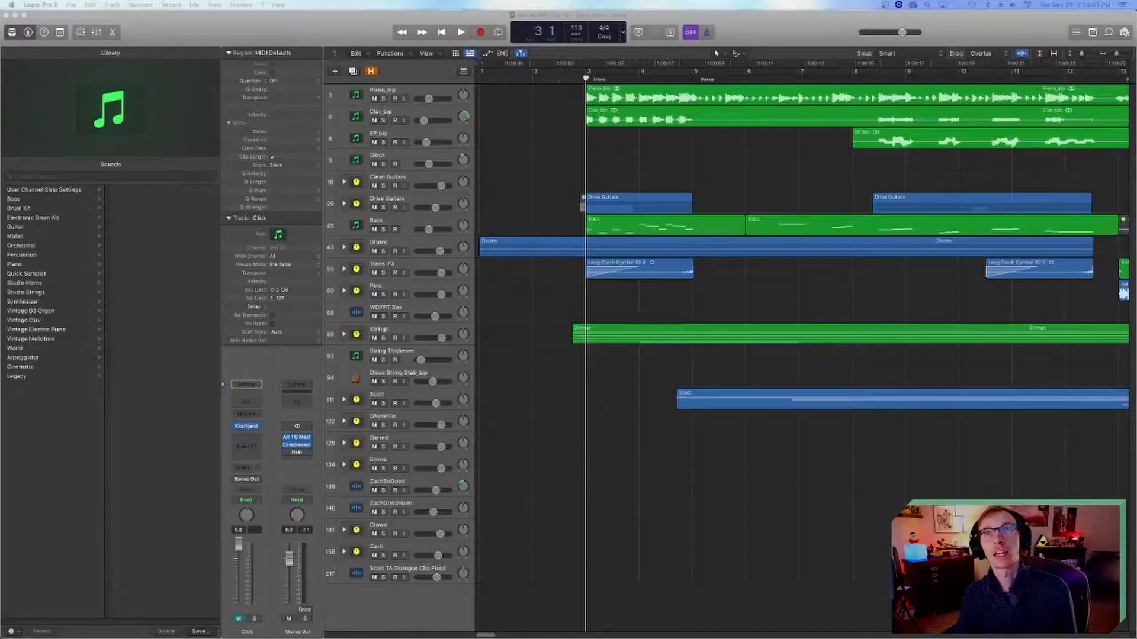
# Step: Bring the browser window with the YouTube community post over the arrangement and read the post and the comment about an instrumental version
pyautogui.moveTo(592, 205); pyautogui.dragTo(610, 382)
pyautogui.moveTo(779, 180); pyautogui.dragTo(780, 99)
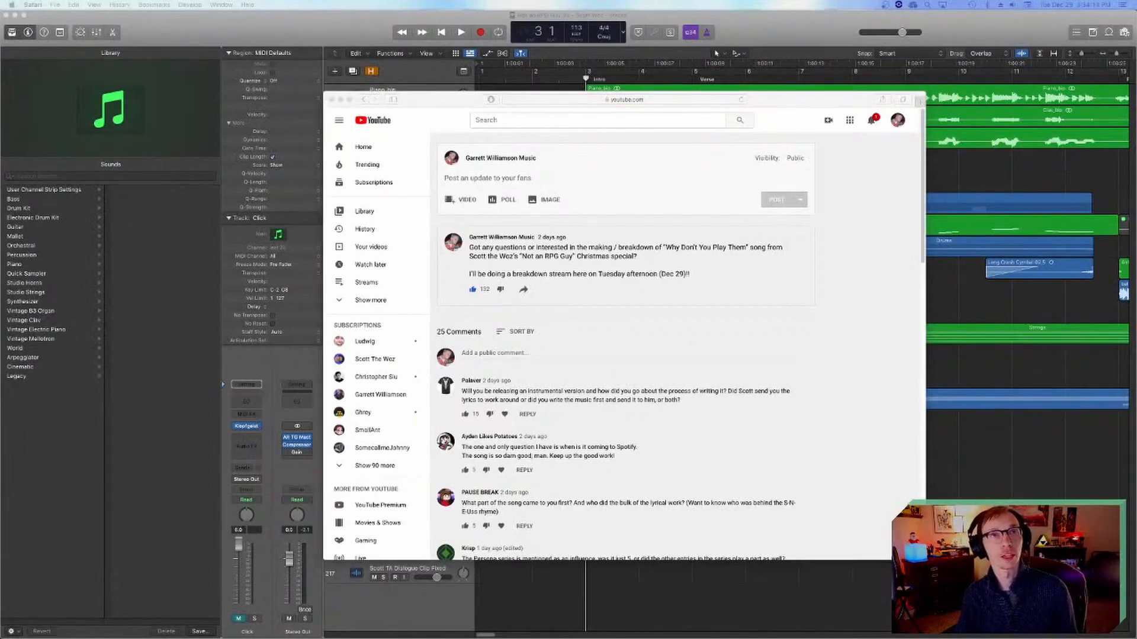
pyautogui.scroll(-2, 691, 314)
pyautogui.scroll(1, 639, 292)
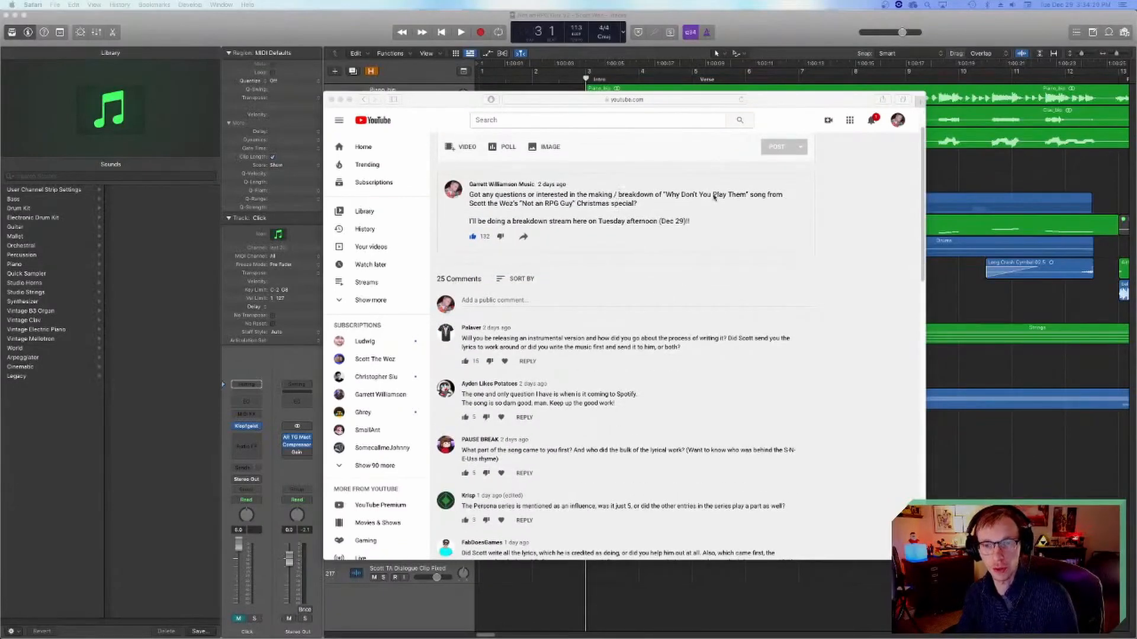
pyautogui.scroll(-1, 647, 255)
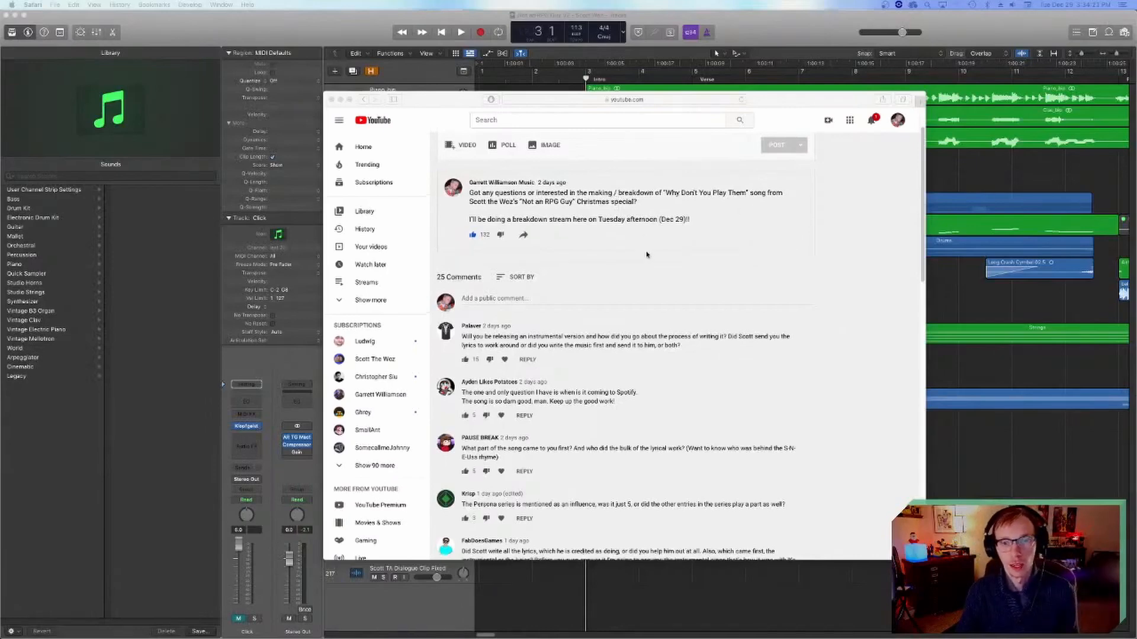
pyautogui.scroll(-5, 647, 255)
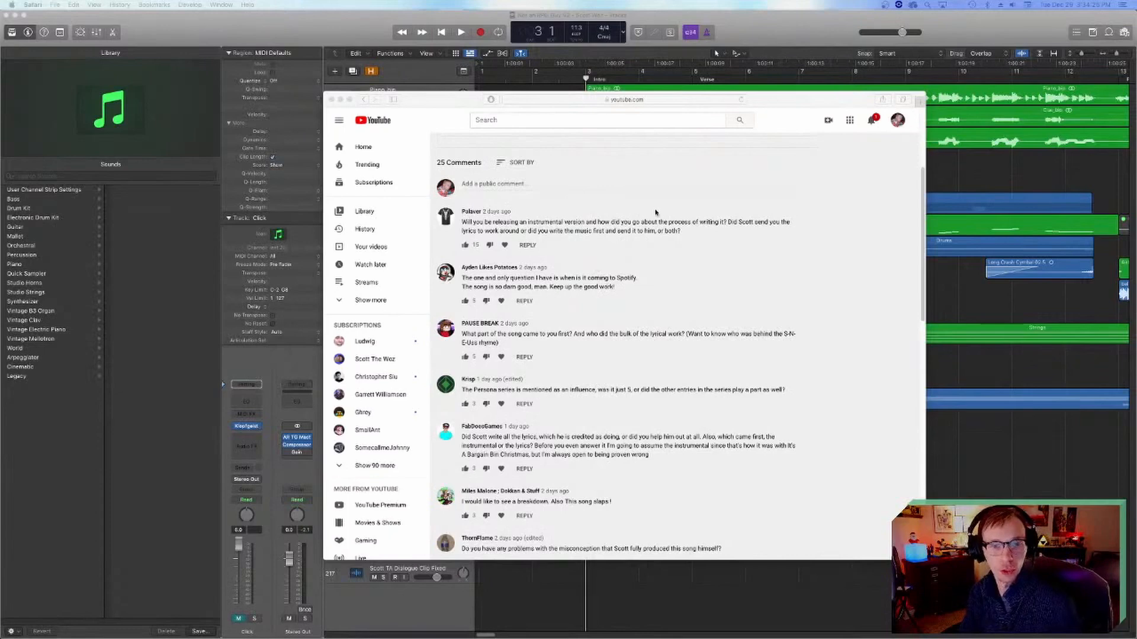
pyautogui.scroll(7, 657, 213)
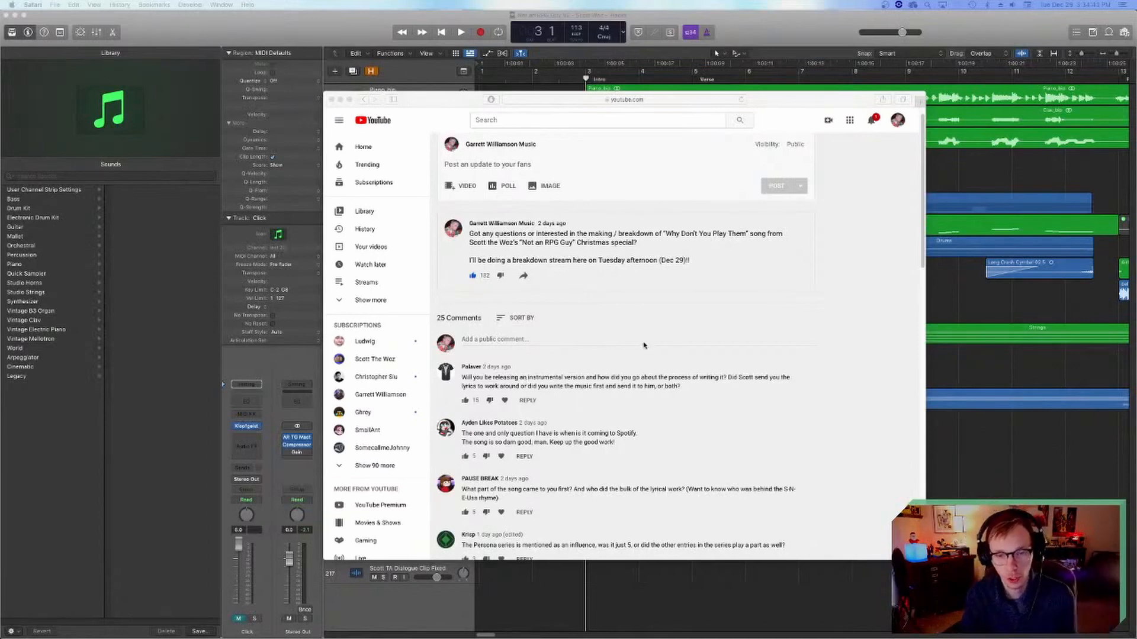
pyautogui.scroll(-1, 639, 346)
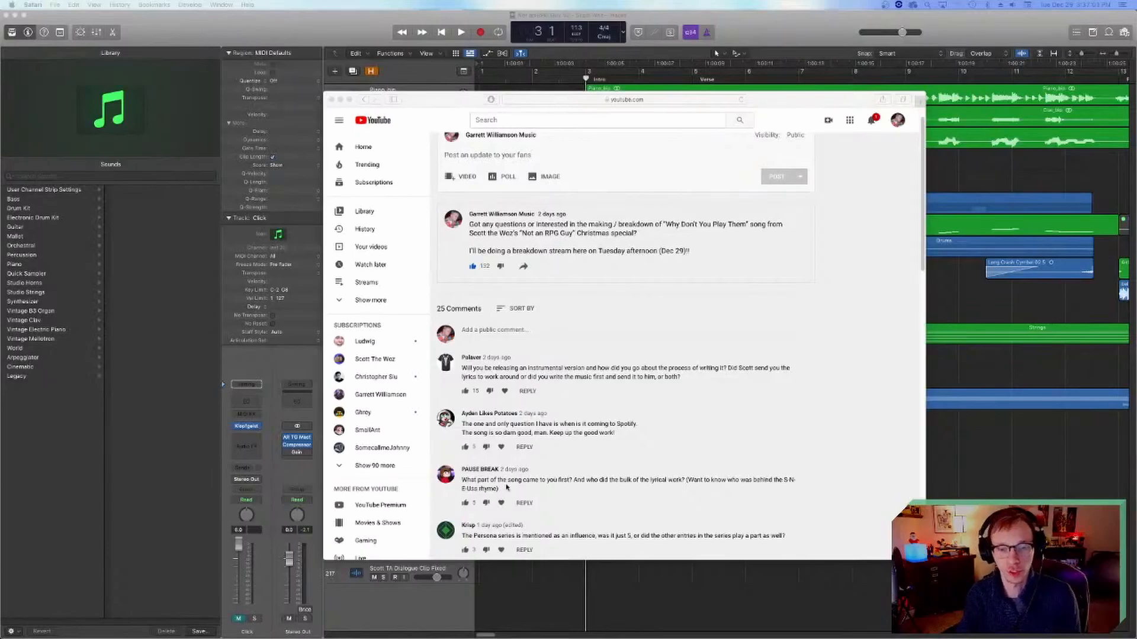
# Step: Read the comments asking about a Spotify release and which part of the song came first
pyautogui.moveTo(405, 634)
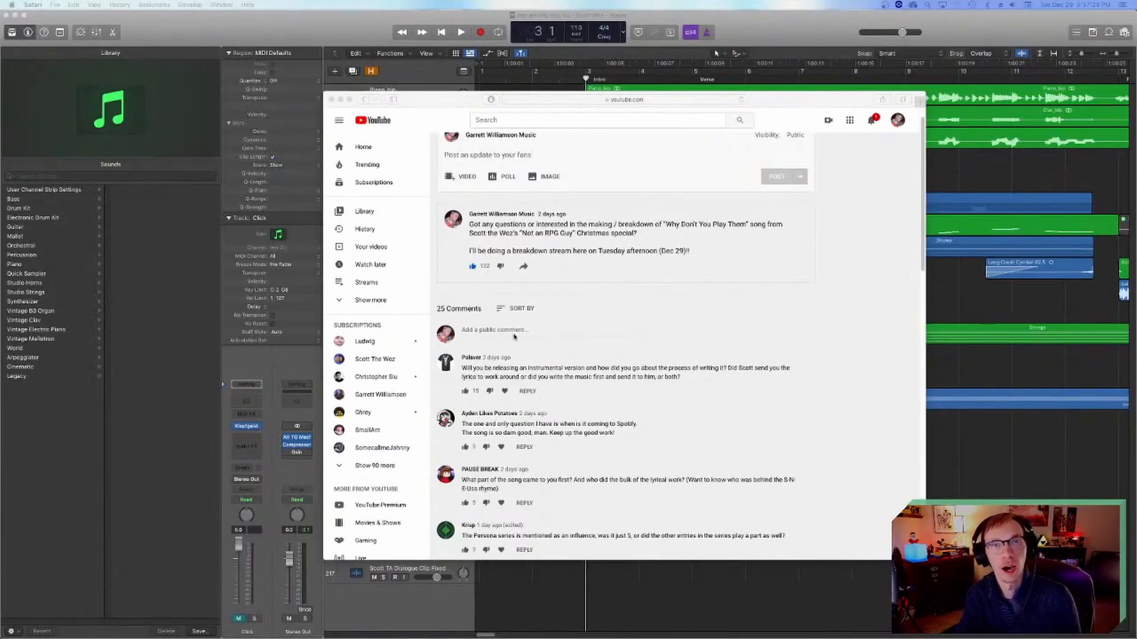
pyautogui.scroll(-2, 590, 382)
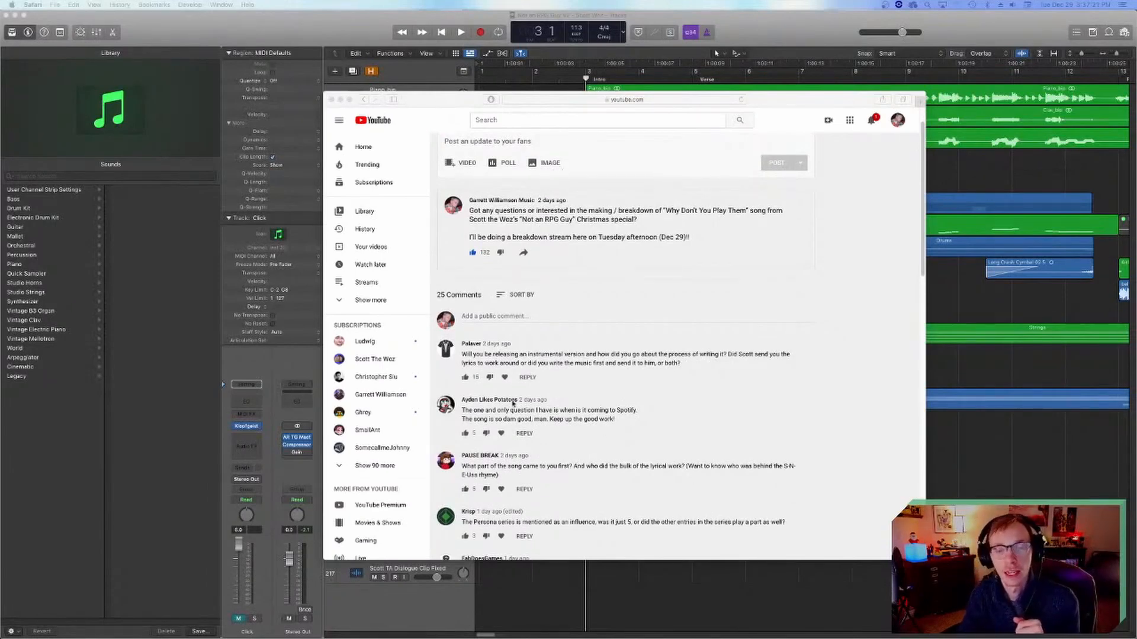
pyautogui.scroll(-3, 515, 408)
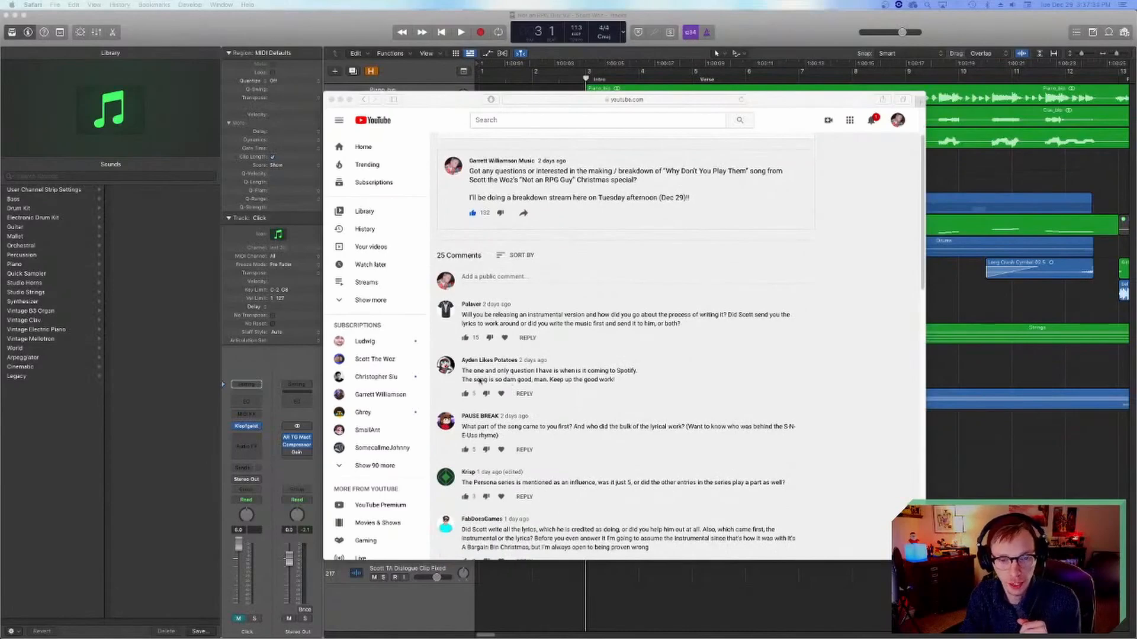
pyautogui.scroll(-1, 557, 382)
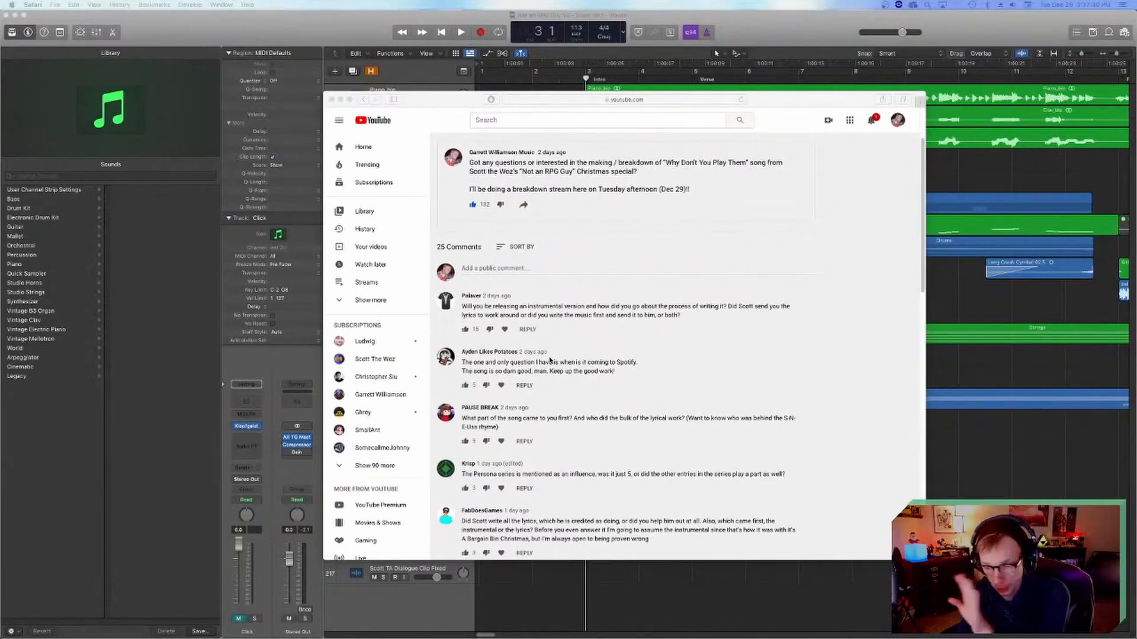
pyautogui.scroll(-1, 592, 361)
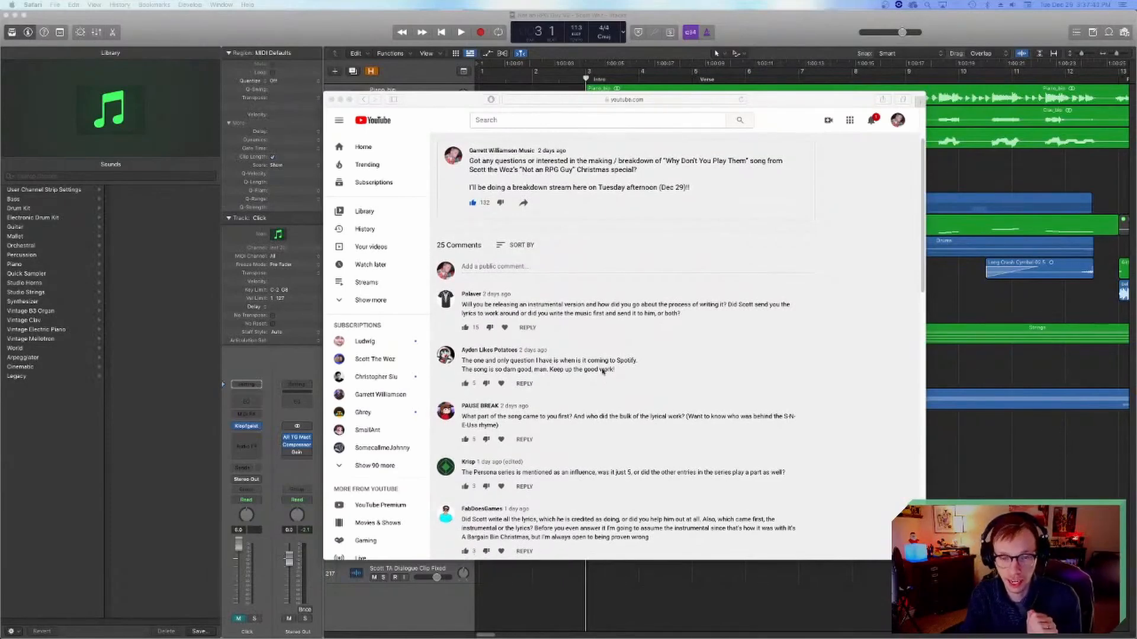
pyautogui.scroll(-3, 616, 354)
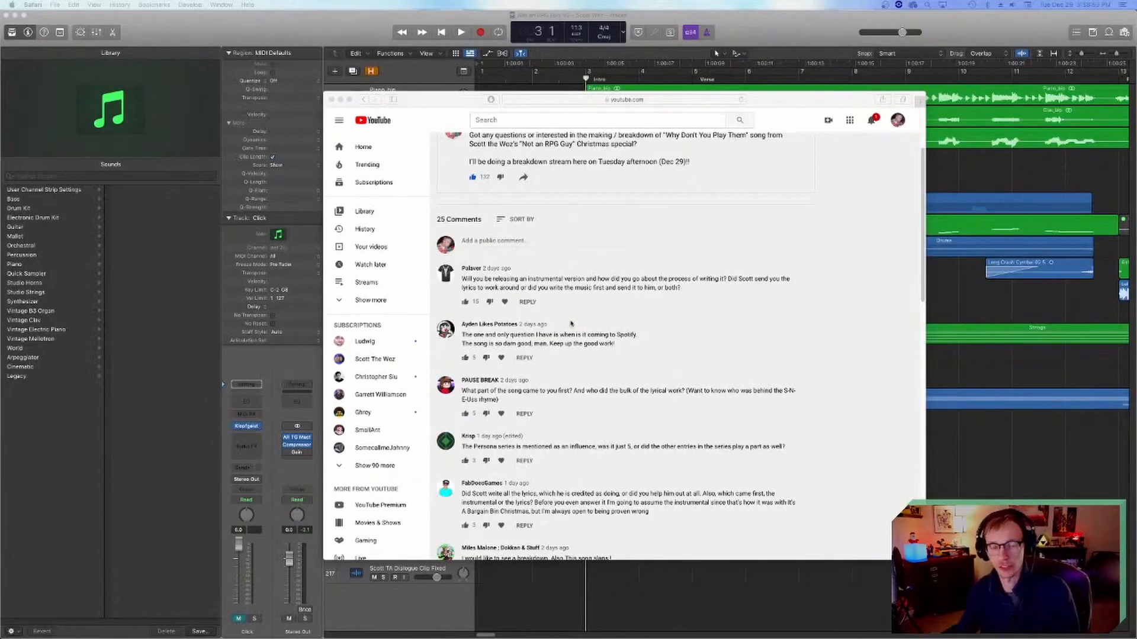
# Step: Switch to Finder and open the "Not an RPG Guy – Scott Woz" folder inside Logic Pro > Other on the GA ED 2015-present drive
pyautogui.moveTo(400, 637)
pyautogui.click(378, 621)
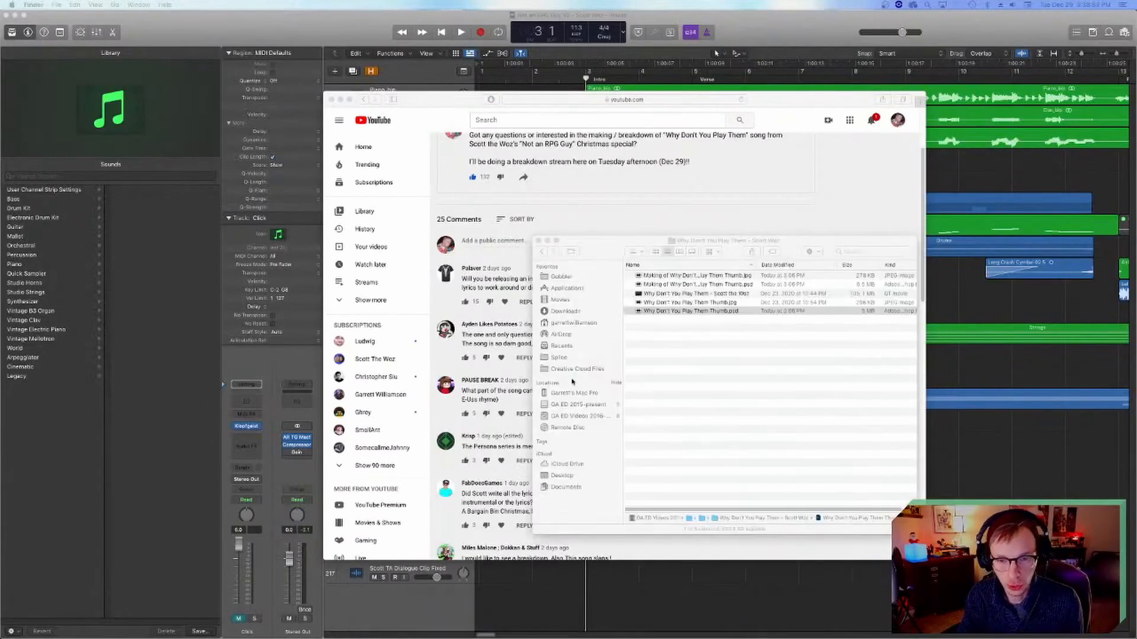
pyautogui.click(573, 404)
pyautogui.click(654, 309)
pyautogui.doubleClick(653, 310)
pyautogui.click(650, 277)
pyautogui.click(650, 284)
pyautogui.click(651, 290)
pyautogui.doubleClick(650, 277)
pyautogui.doubleClick(651, 276)
pyautogui.click(541, 252)
pyautogui.click(555, 252)
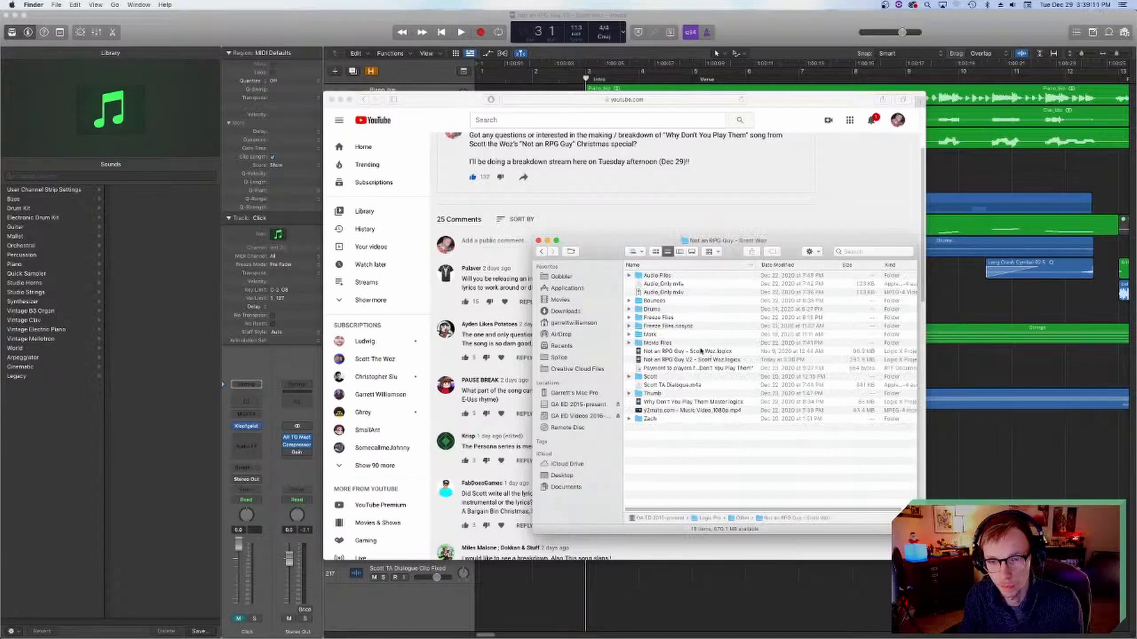
# Step: Look through the Bounces folder and check the date of the original "Not an RPG Guy – Scott Woz.logicx" project file
pyautogui.click(702, 353)
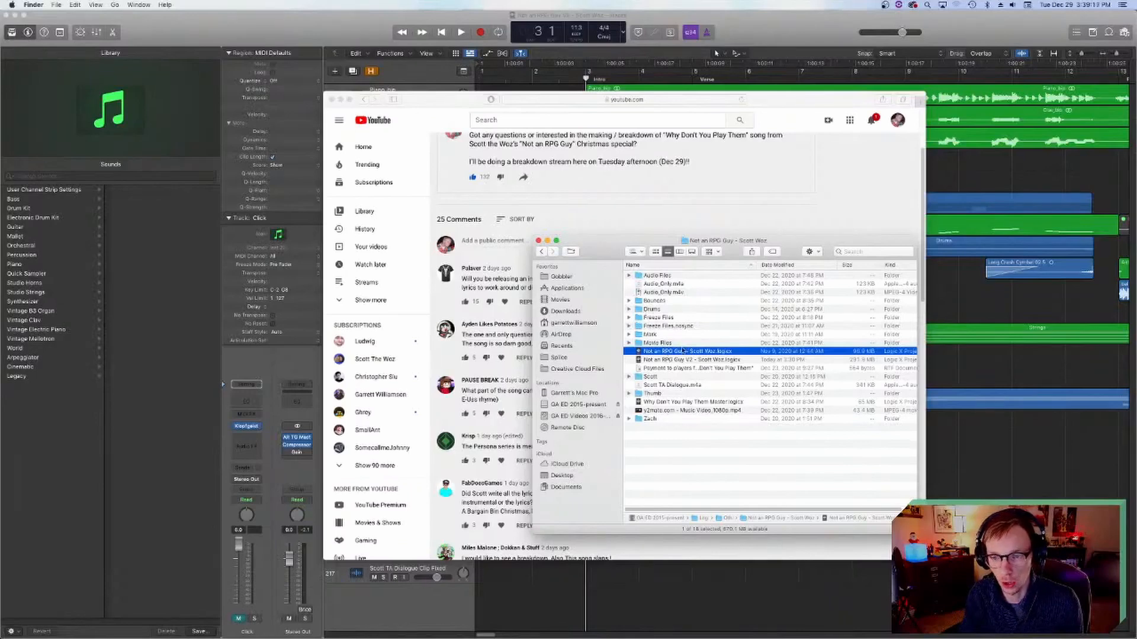
pyautogui.doubleClick(674, 301)
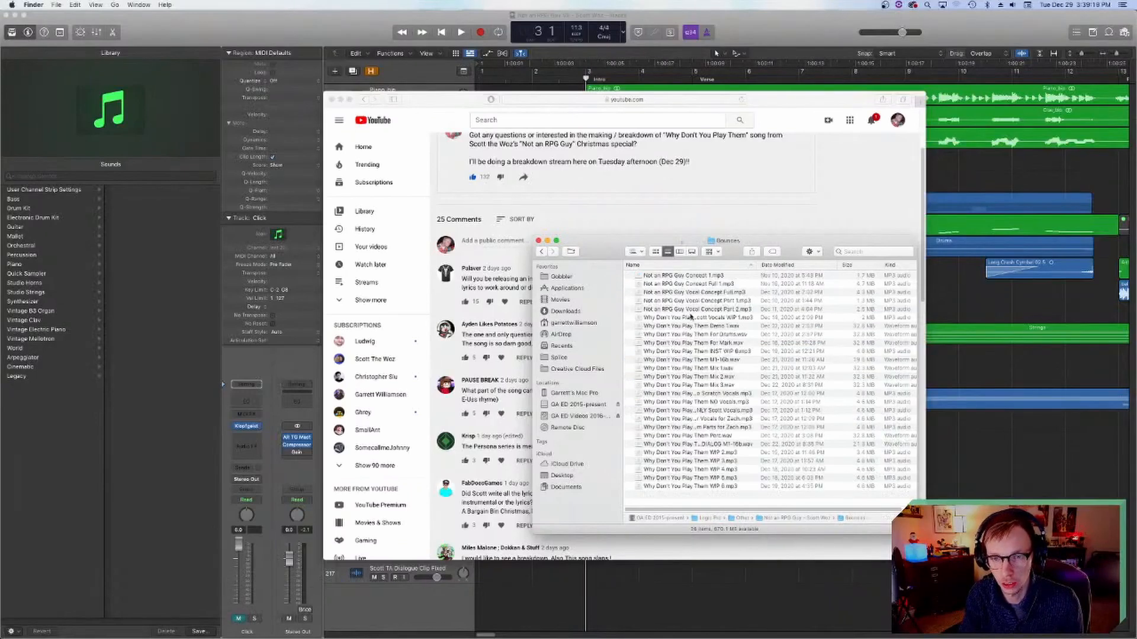
pyautogui.click(541, 252)
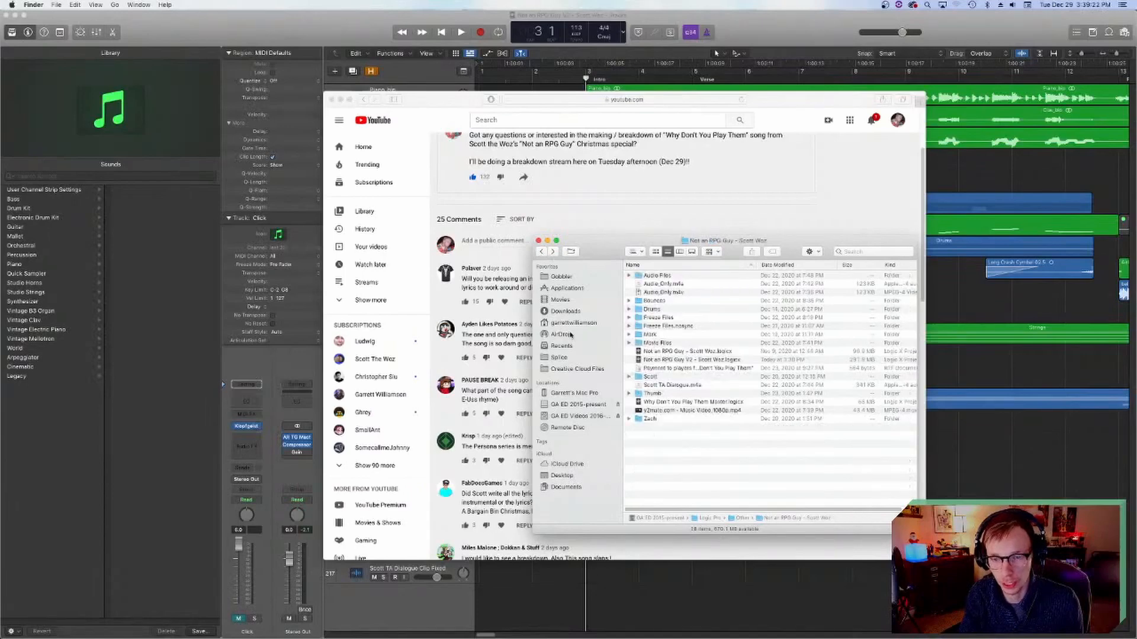
pyautogui.click(740, 352)
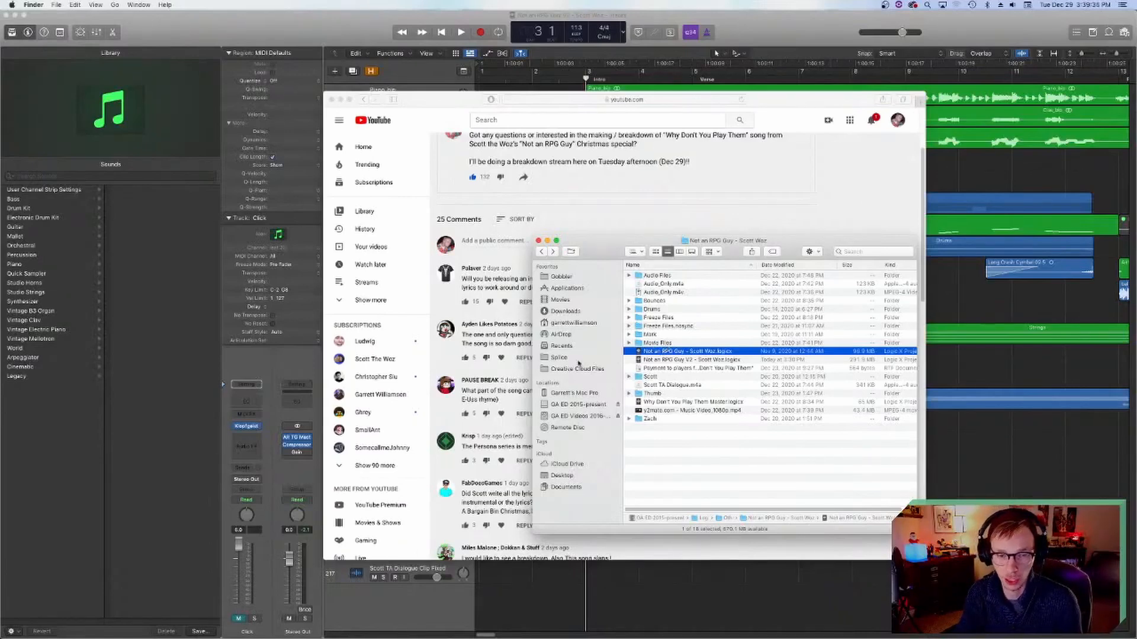
pyautogui.moveTo(616, 241); pyautogui.dragTo(783, 299)
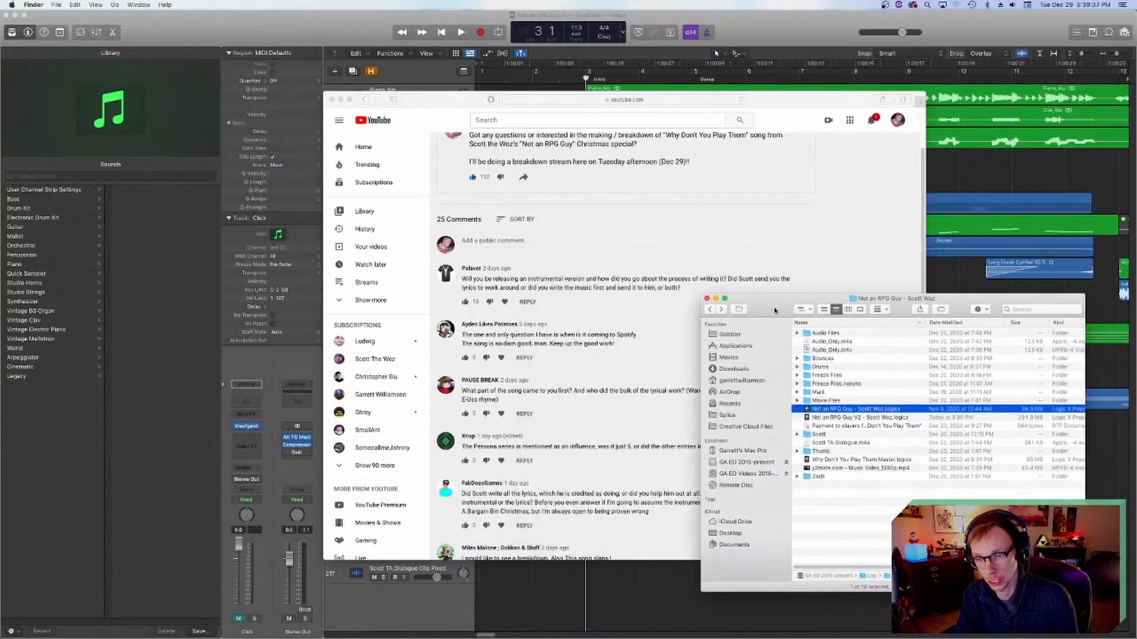
# Step: Return to the YouTube comments in the browser and read the question about the Persona series as an influence
pyautogui.click(589, 371)
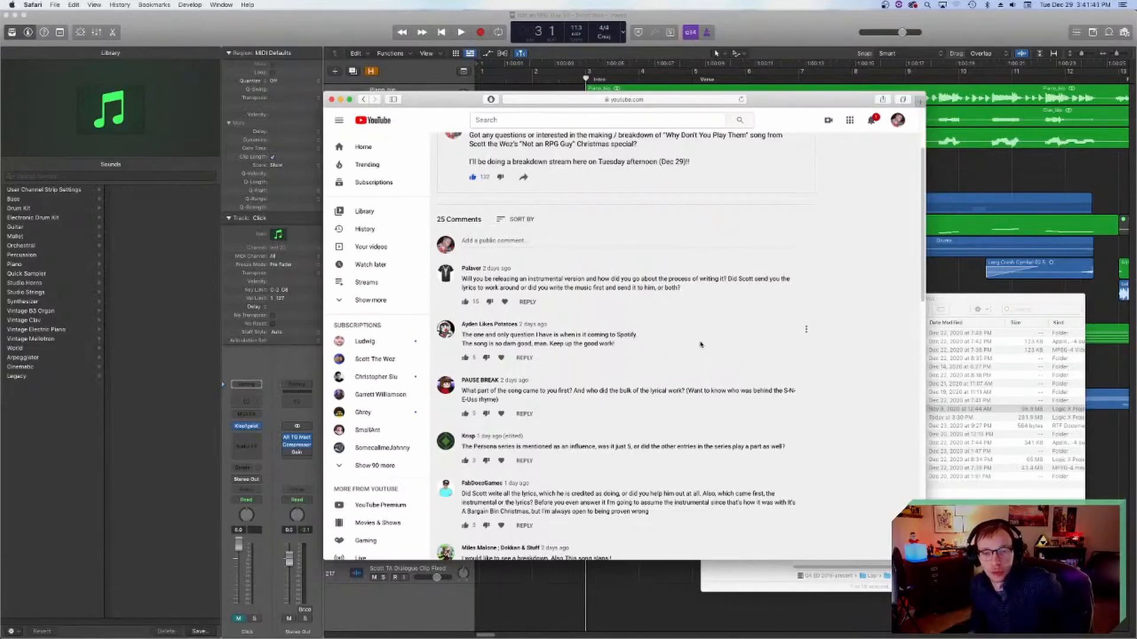
pyautogui.scroll(-1, 707, 350)
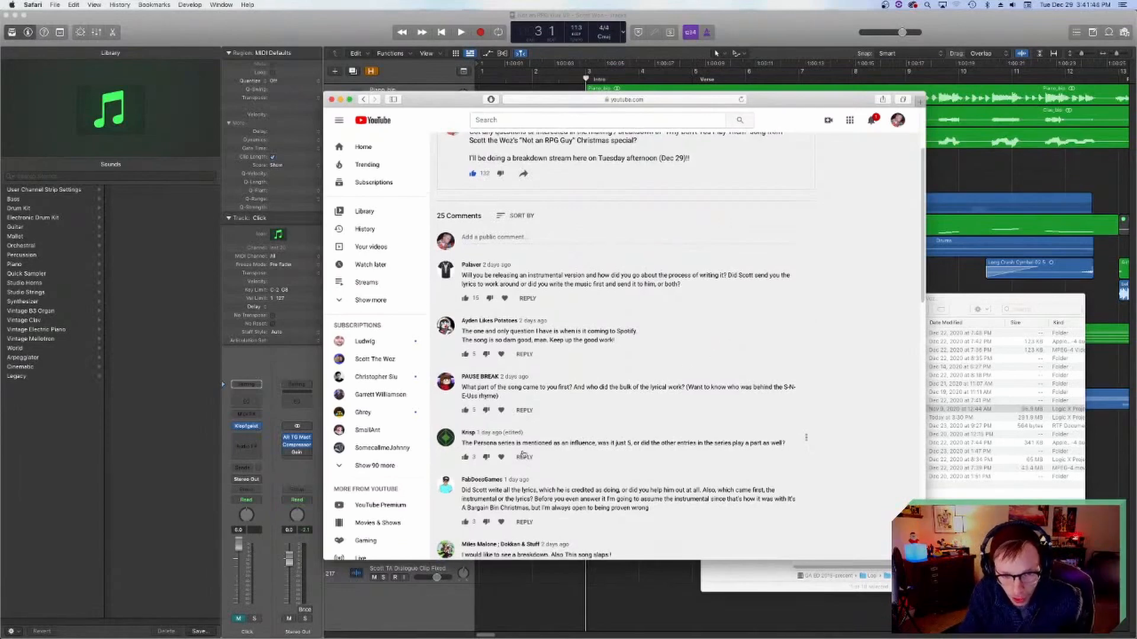
pyautogui.scroll(-1, 520, 434)
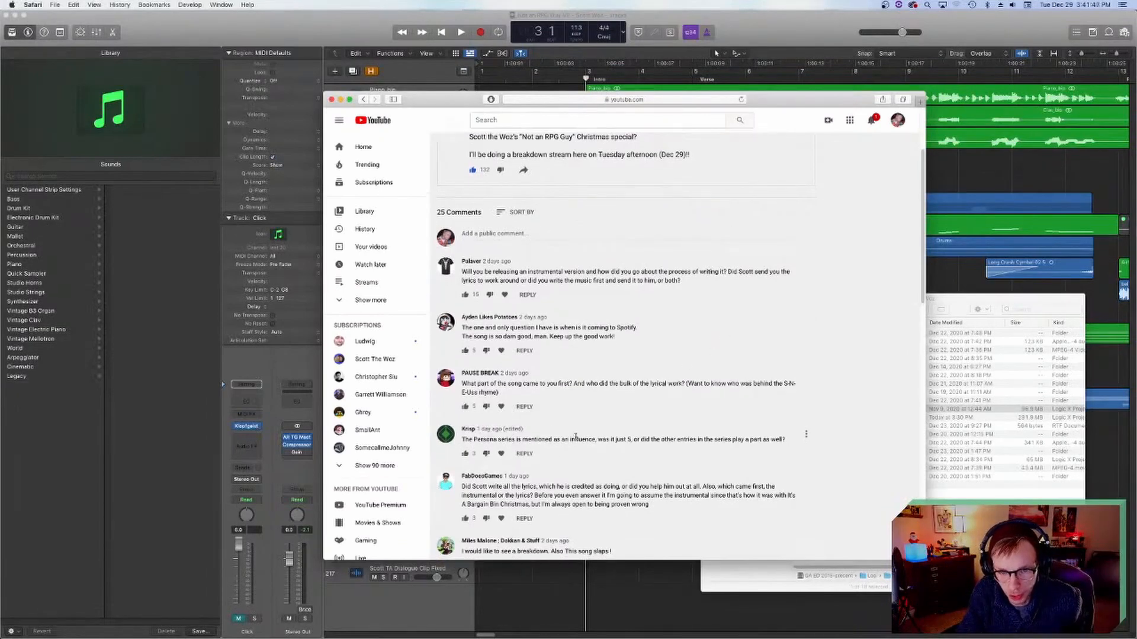
pyautogui.scroll(-1, 588, 433)
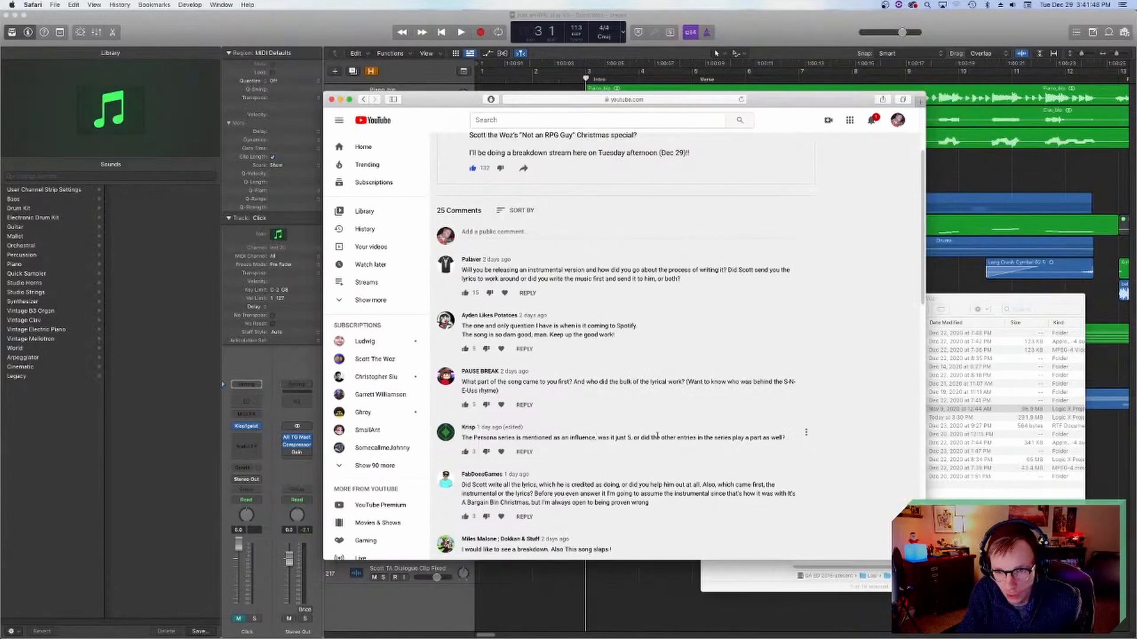
# Step: Read the comment asking whether Scott wrote all the lyrics and whether the instrumental or the lyrics came first
pyautogui.scroll(-2, 703, 434)
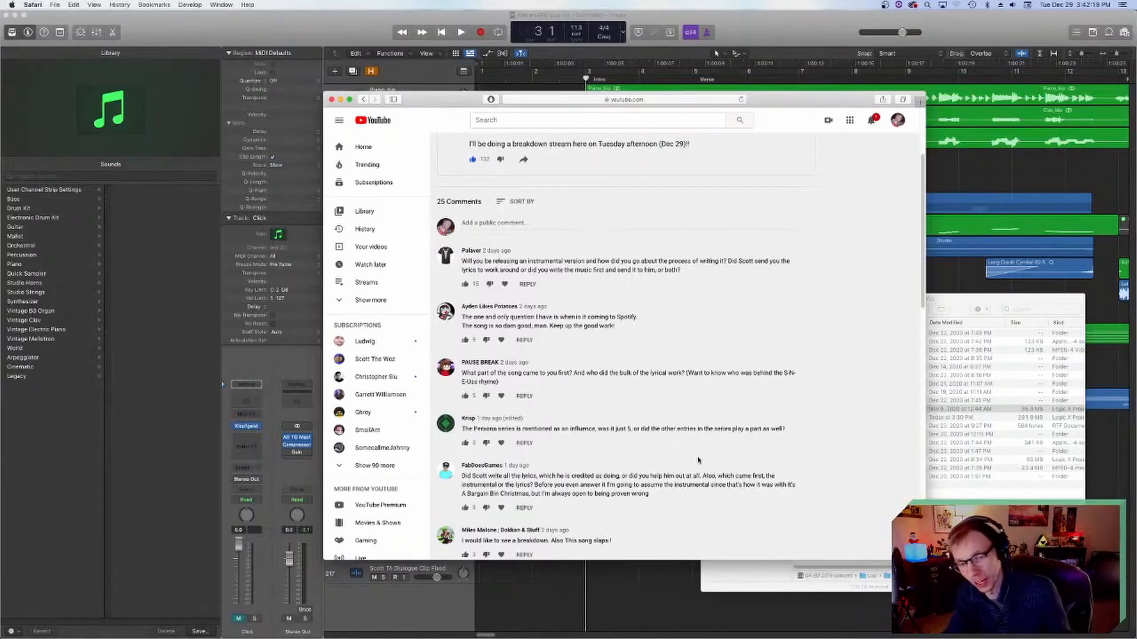
pyautogui.scroll(-1, 698, 460)
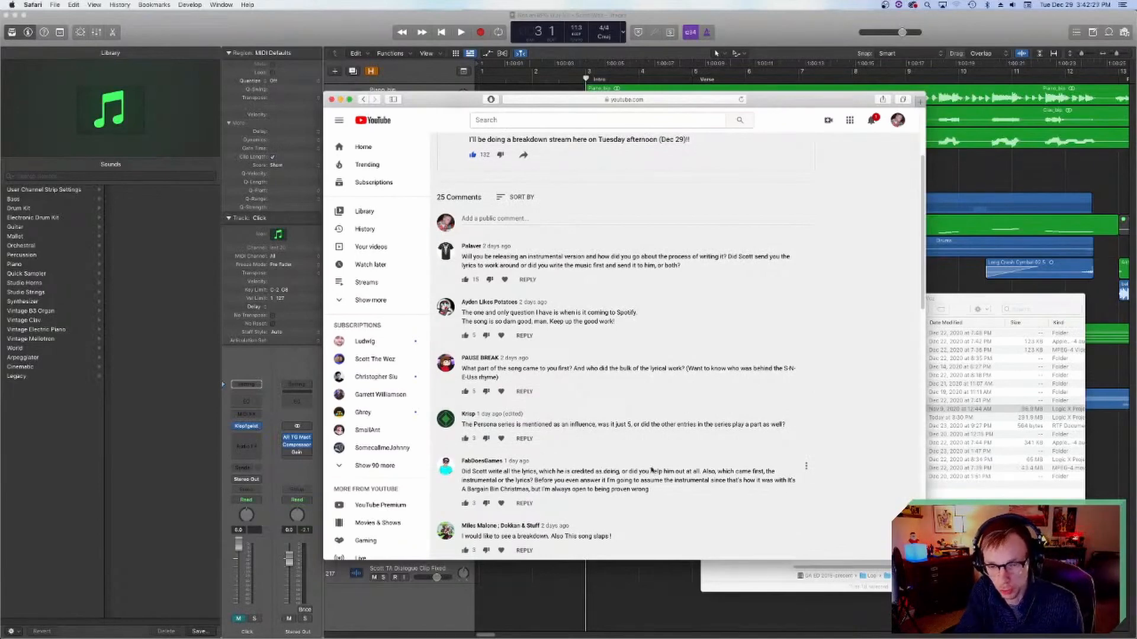
pyautogui.scroll(-1, 651, 469)
pyautogui.scroll(-2, 649, 438)
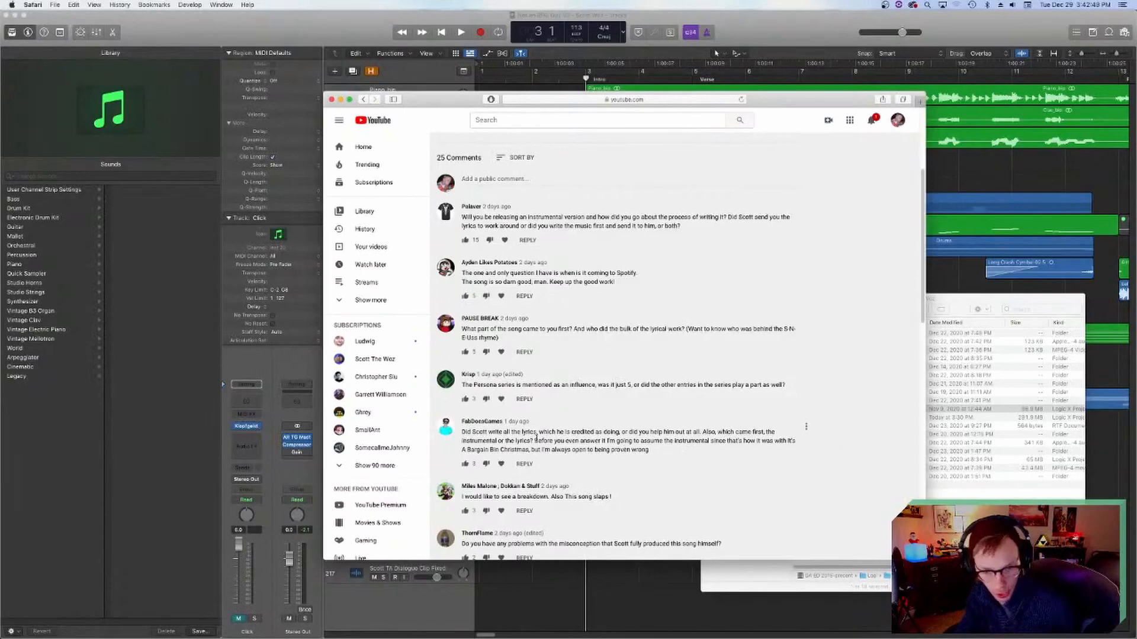
pyautogui.scroll(-1, 691, 440)
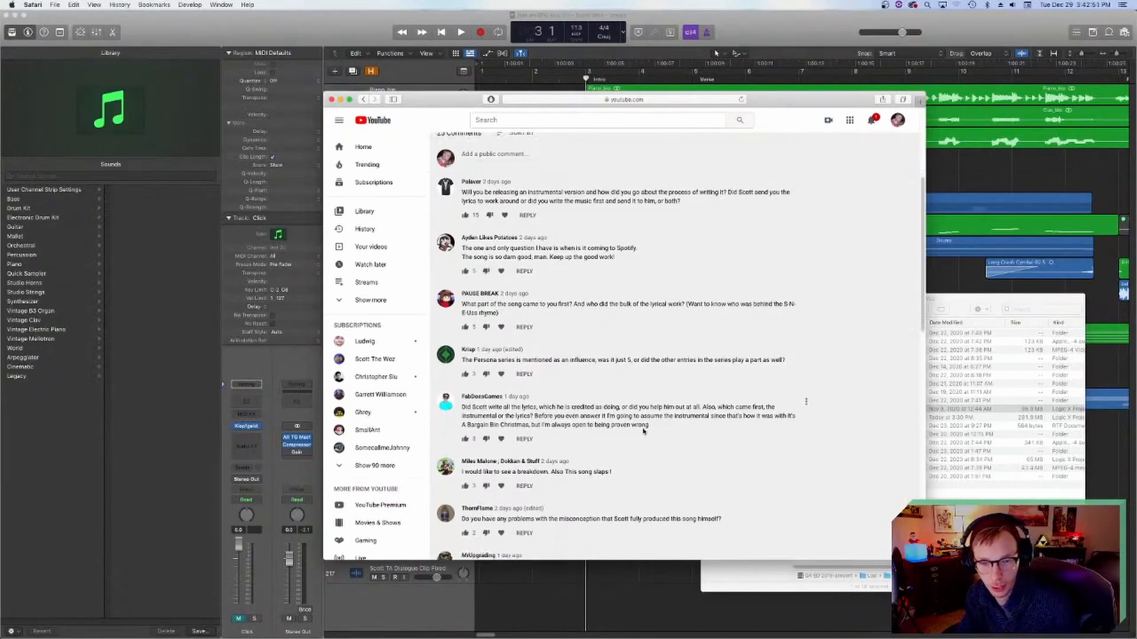
pyautogui.scroll(-1, 655, 431)
pyautogui.scroll(-1, 703, 394)
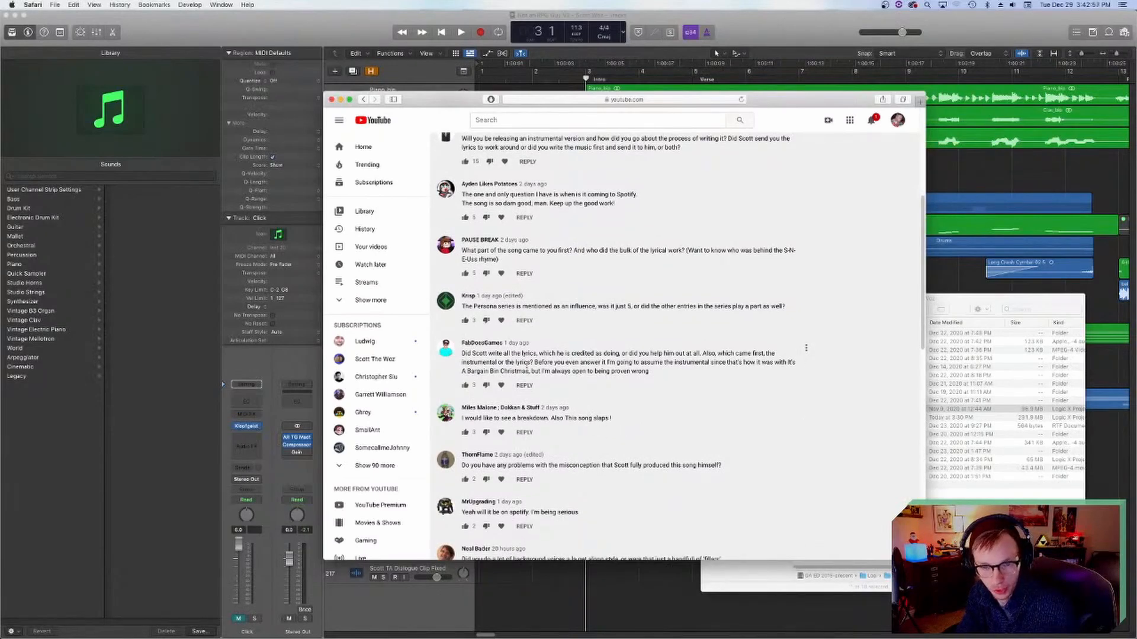
# Step: Continue through the comments on the misconception about who produced the song, the background voices and a Spotify release
pyautogui.scroll(-1, 616, 383)
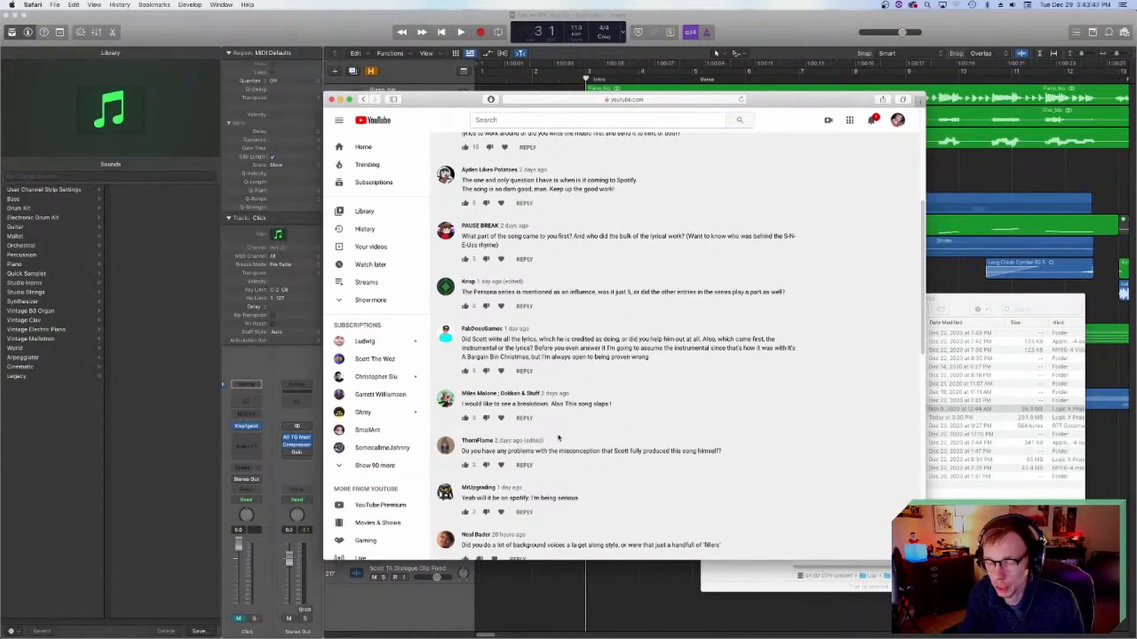
pyautogui.scroll(-2, 562, 427)
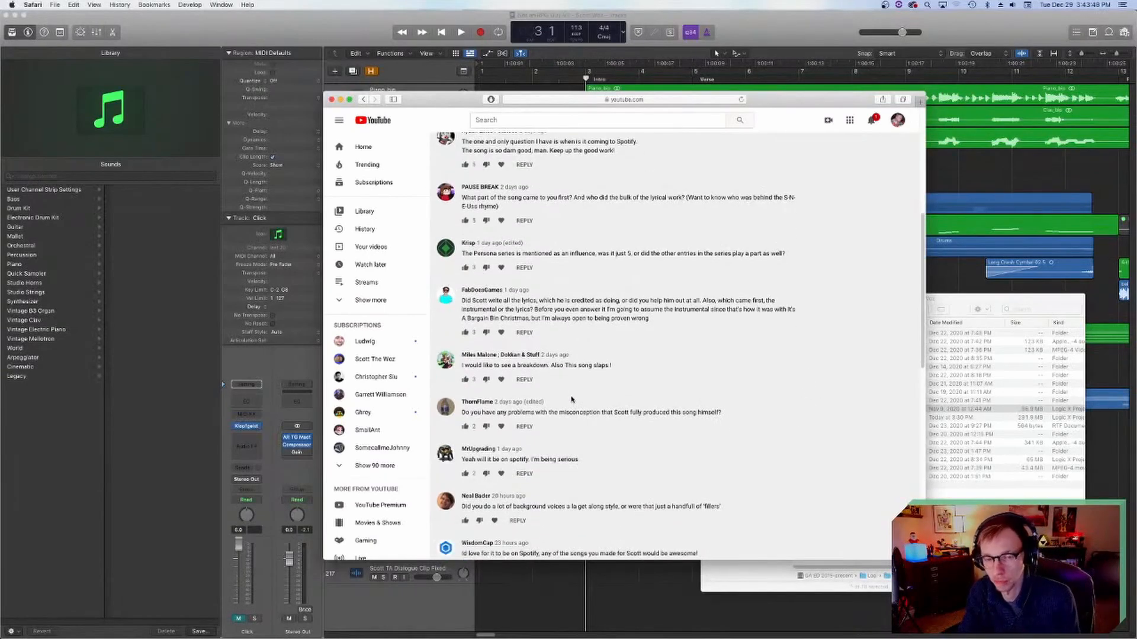
pyautogui.scroll(-1, 568, 397)
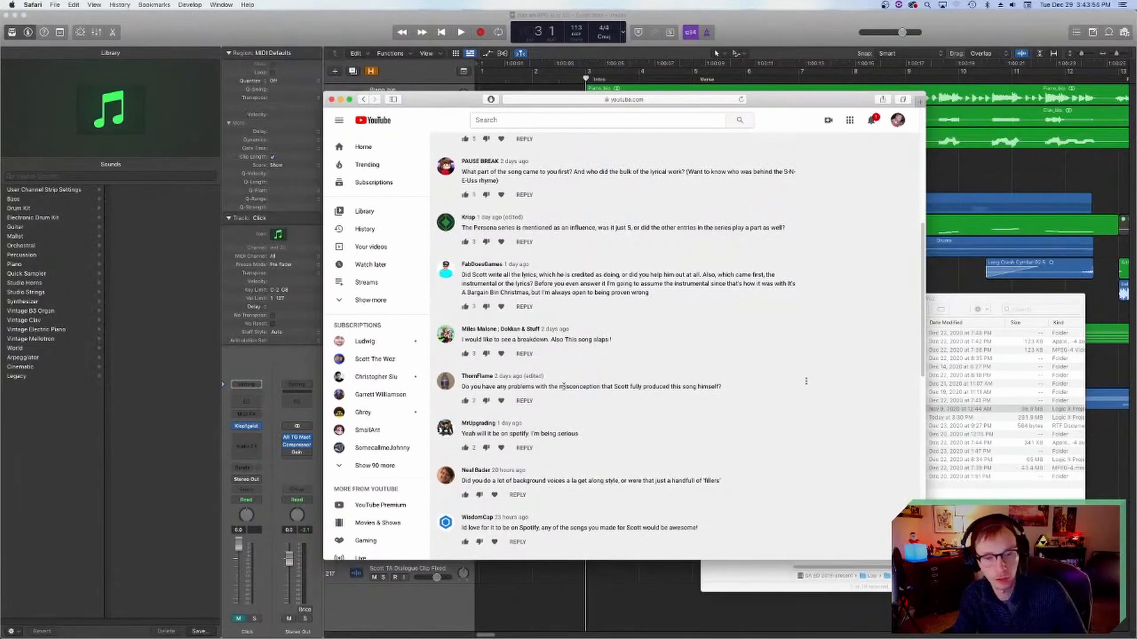
pyautogui.scroll(-5, 566, 386)
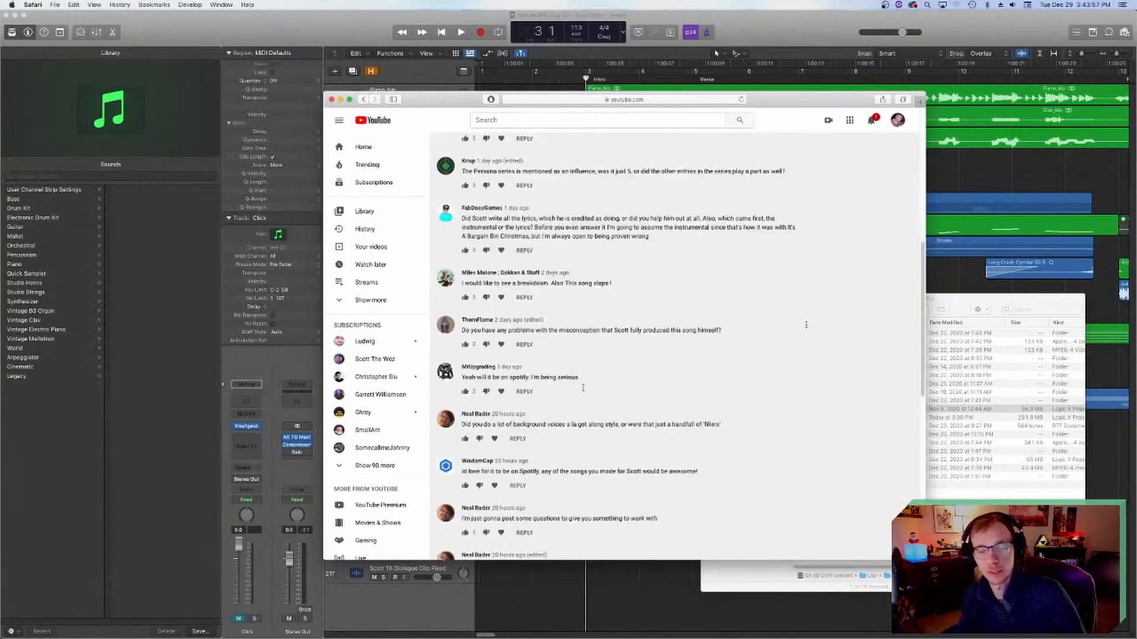
pyautogui.scroll(2, 579, 385)
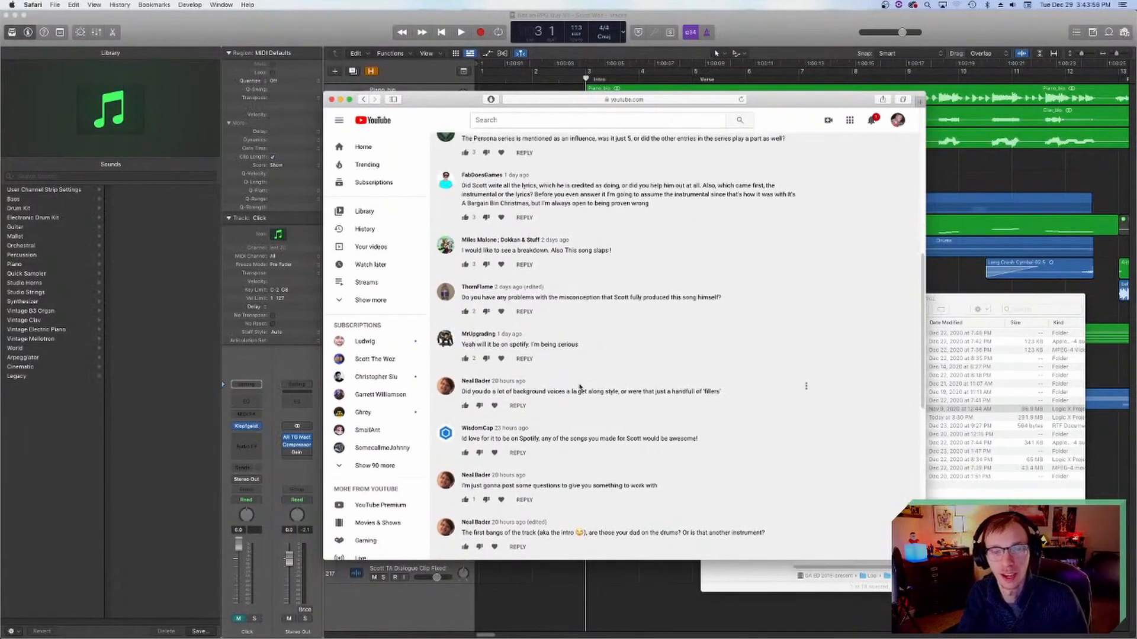
pyautogui.scroll(-1, 628, 390)
pyautogui.scroll(-1, 562, 392)
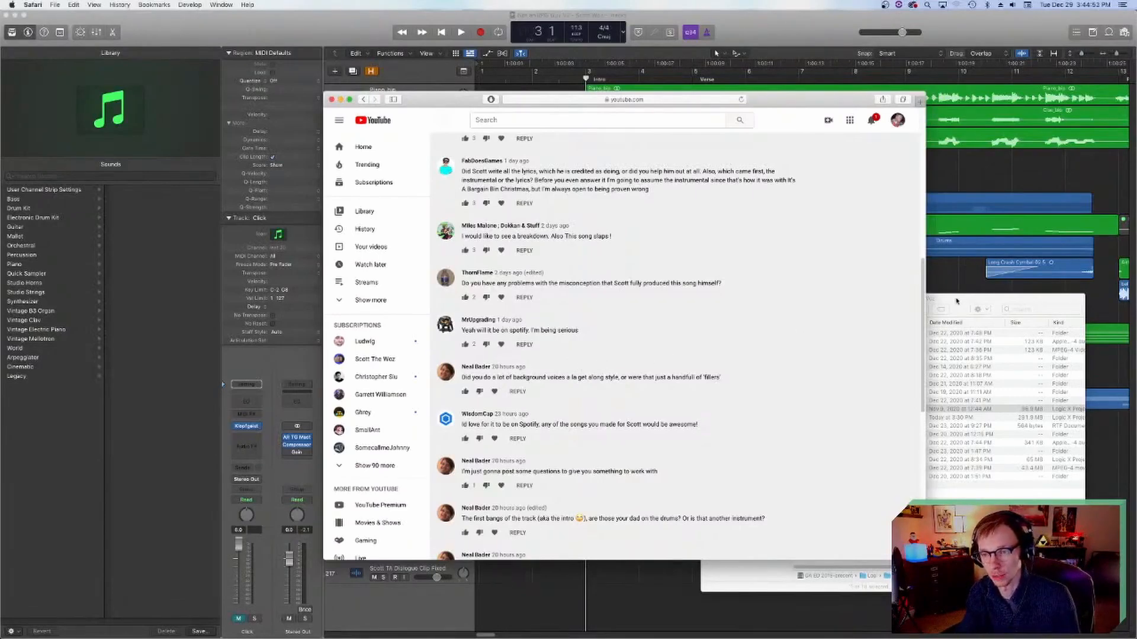
pyautogui.scroll(-5, 615, 365)
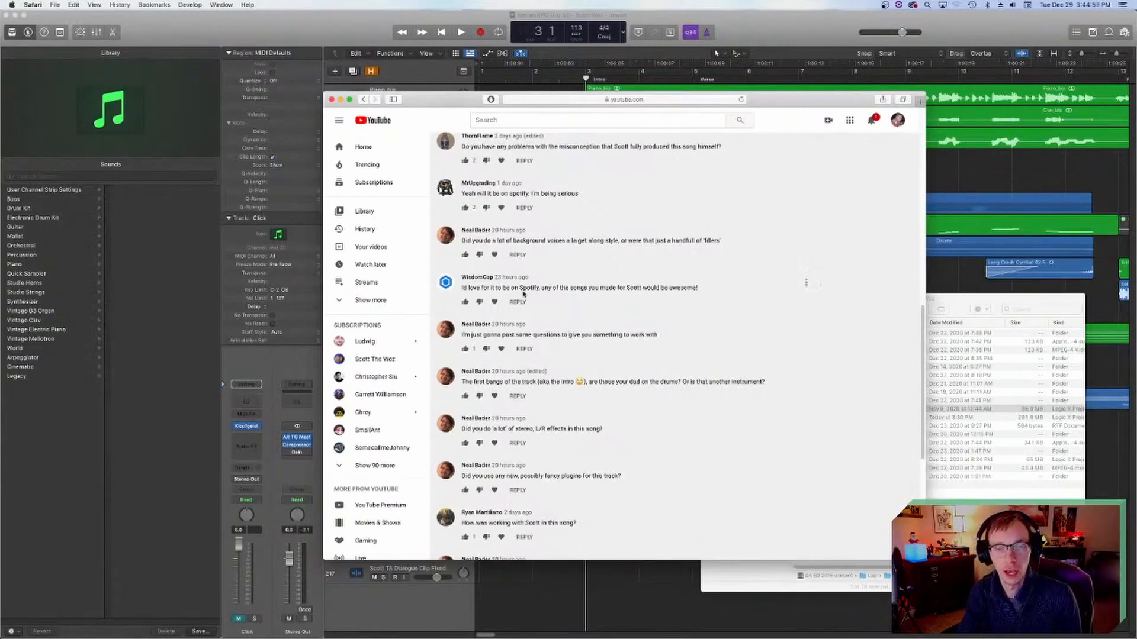
# Step: Read the comments asking about the drum-like bangs in the intro and the left/right stereo effects
pyautogui.scroll(1, 601, 310)
pyautogui.scroll(1, 600, 310)
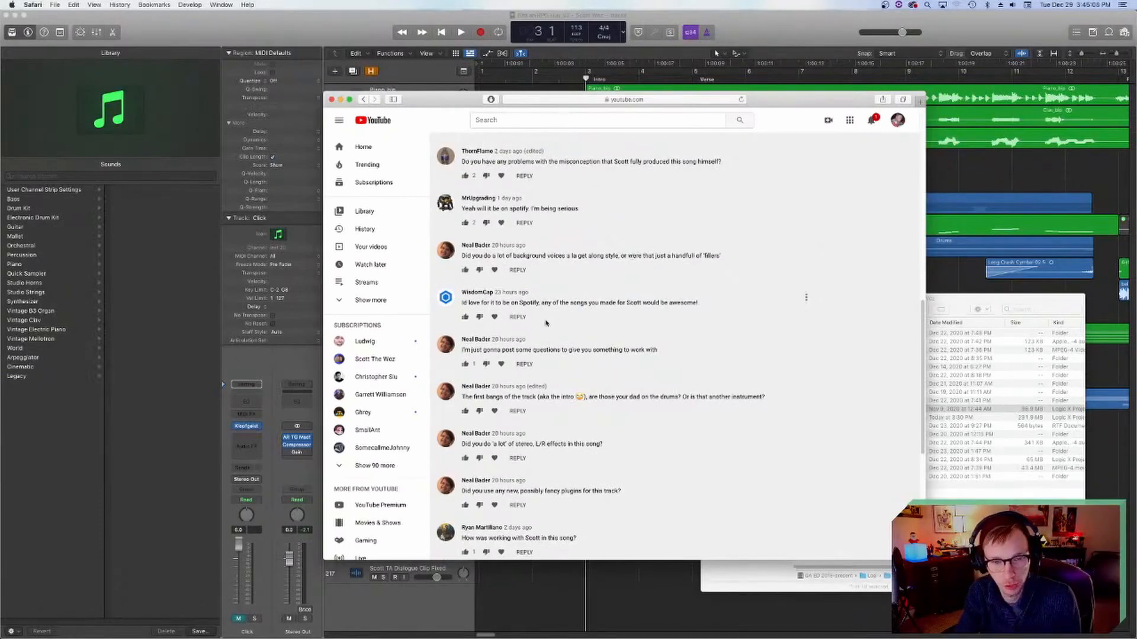
pyautogui.scroll(-1, 562, 313)
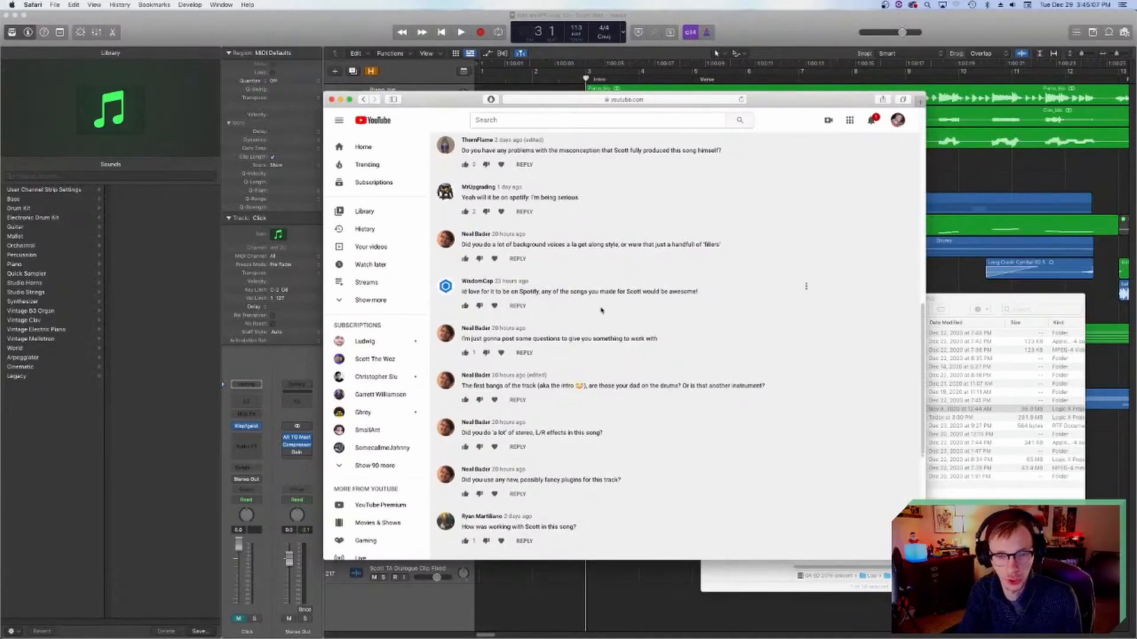
pyautogui.scroll(-3, 607, 315)
pyautogui.scroll(-1, 610, 323)
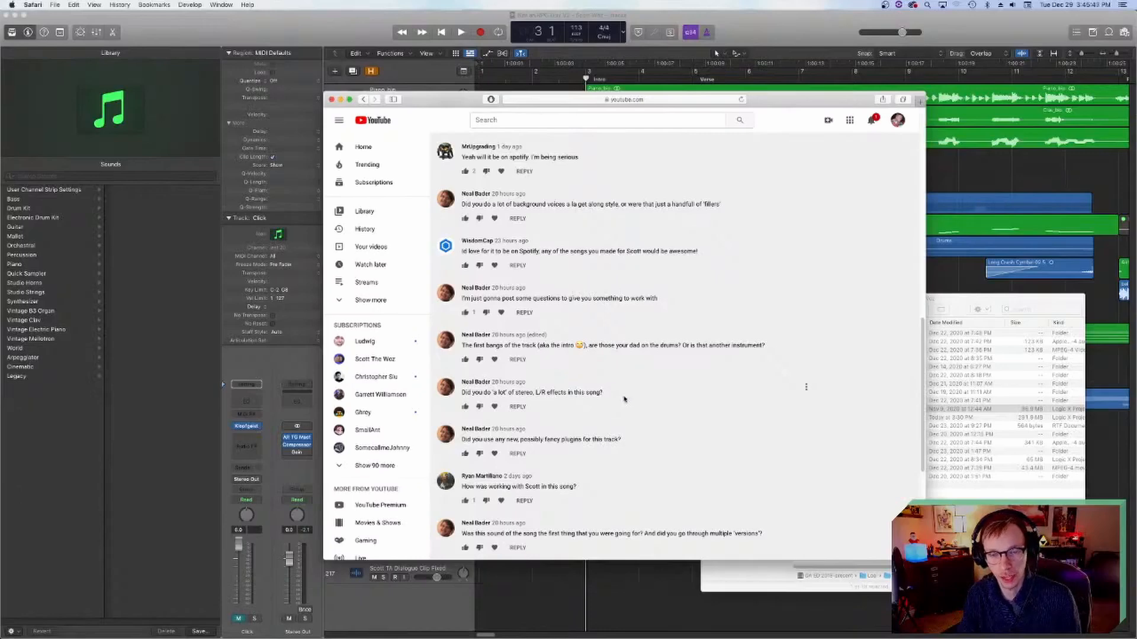
pyautogui.scroll(-1, 622, 391)
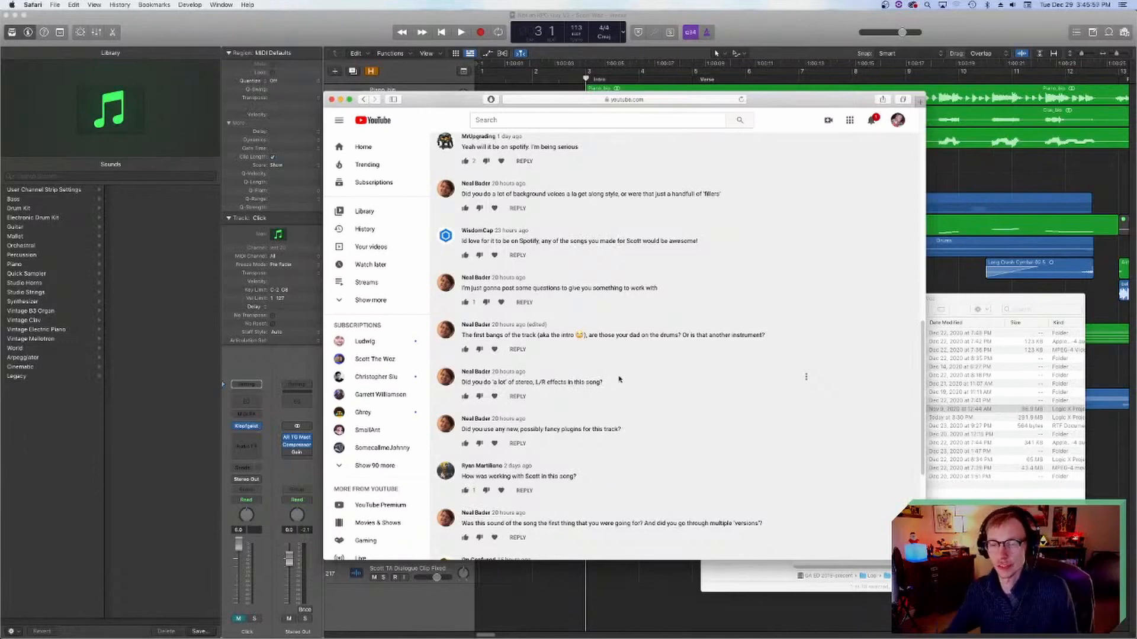
pyautogui.scroll(-1, 627, 449)
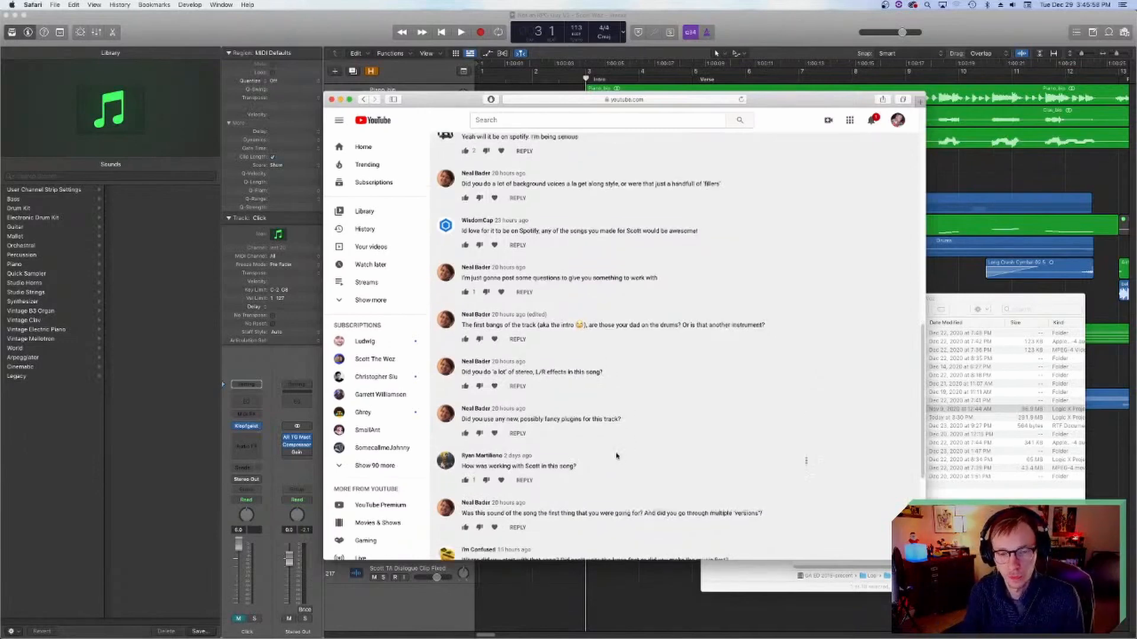
# Step: Read the questions on working with Scott and whether the song's sound went through multiple versions
pyautogui.scroll(-5, 617, 451)
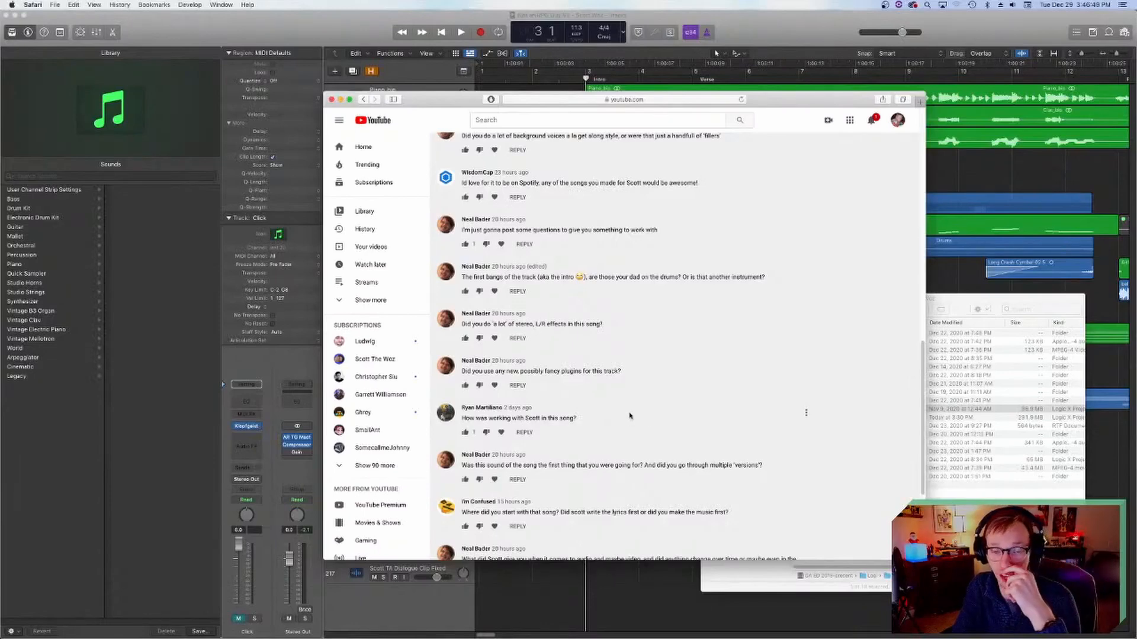
pyautogui.scroll(-1, 634, 416)
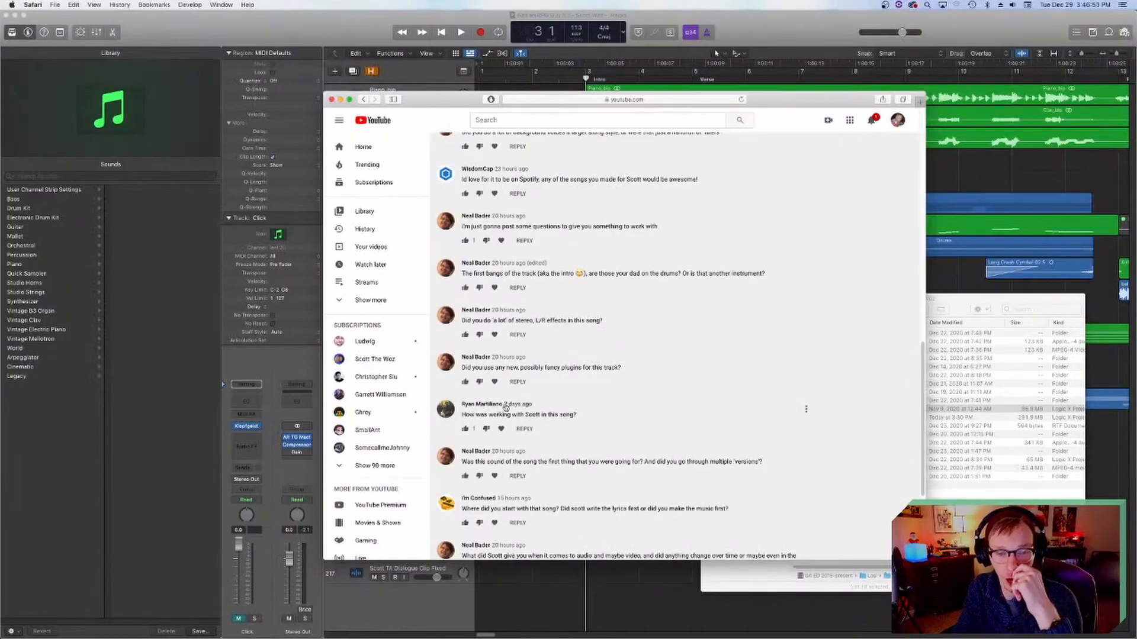
pyautogui.scroll(-1, 572, 456)
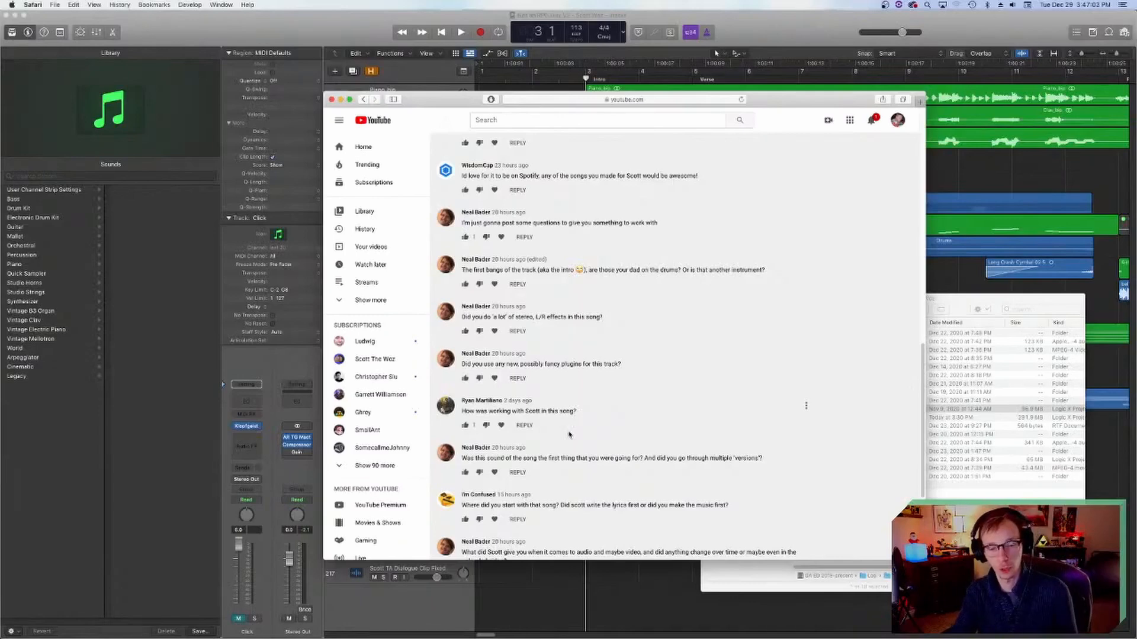
pyautogui.scroll(-1, 643, 450)
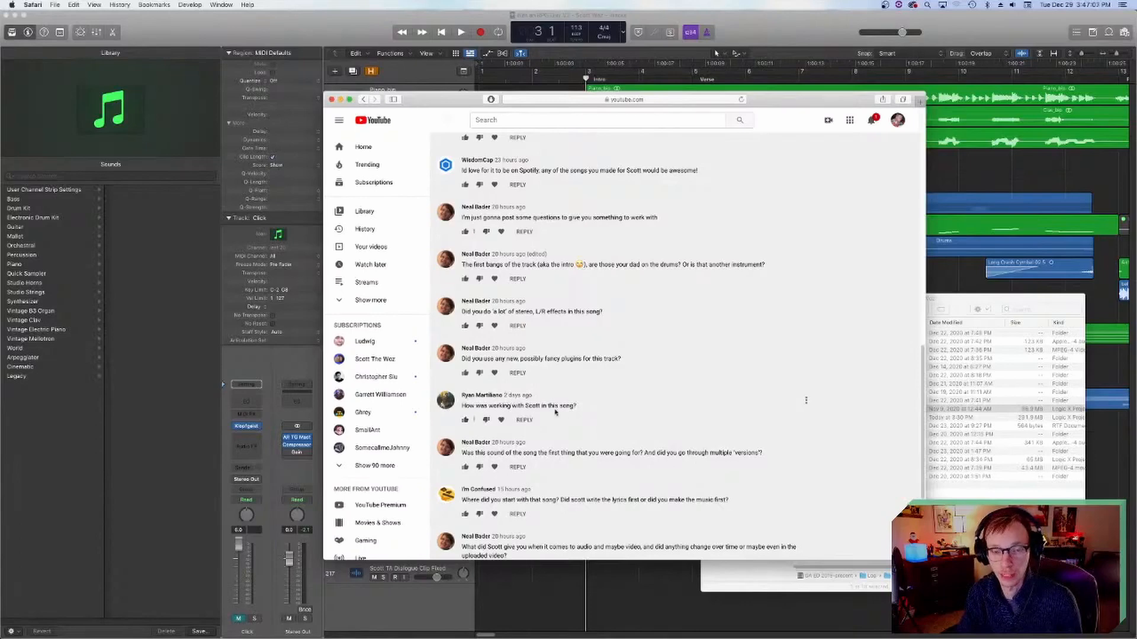
pyautogui.scroll(-1, 568, 411)
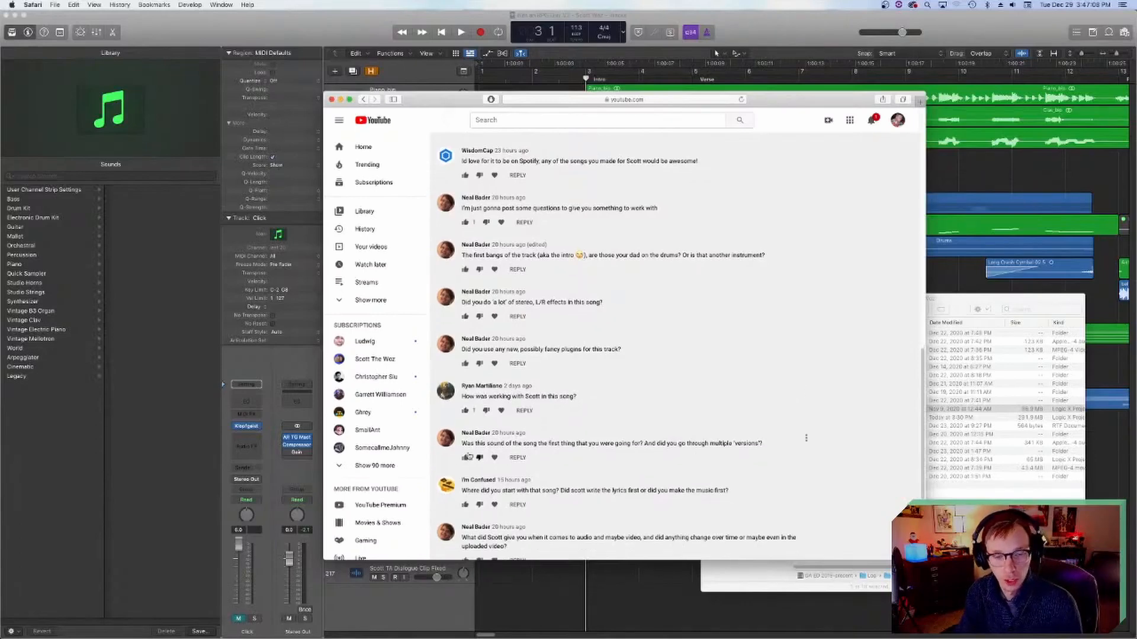
pyautogui.scroll(-3, 506, 455)
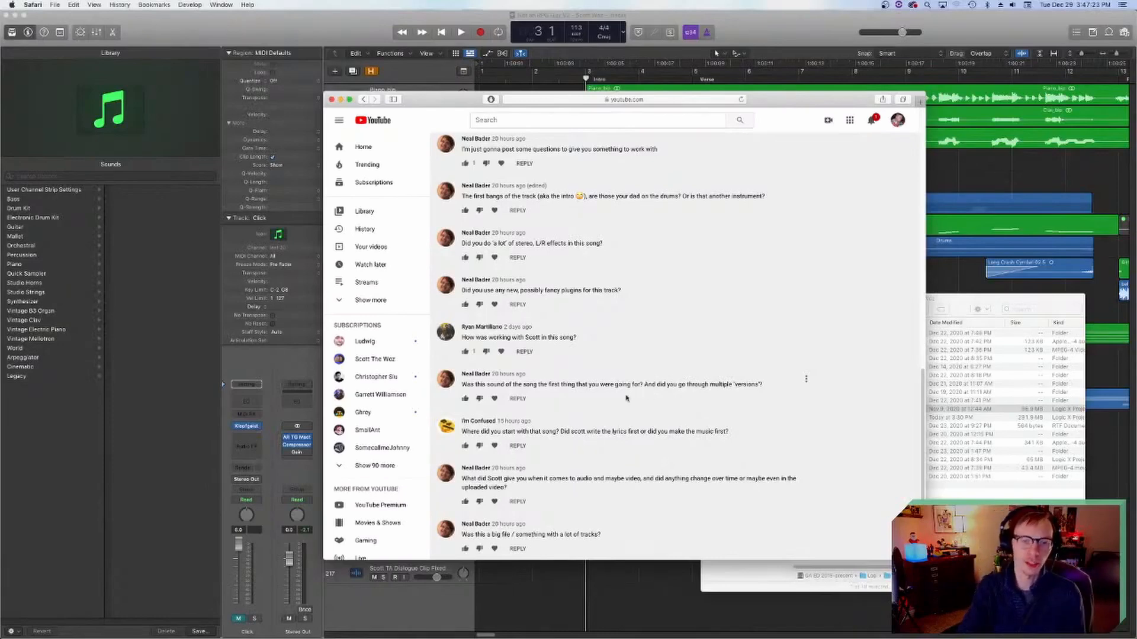
# Step: Read the questions on where the song started and what audio or video material Scott supplied
pyautogui.scroll(-1, 627, 399)
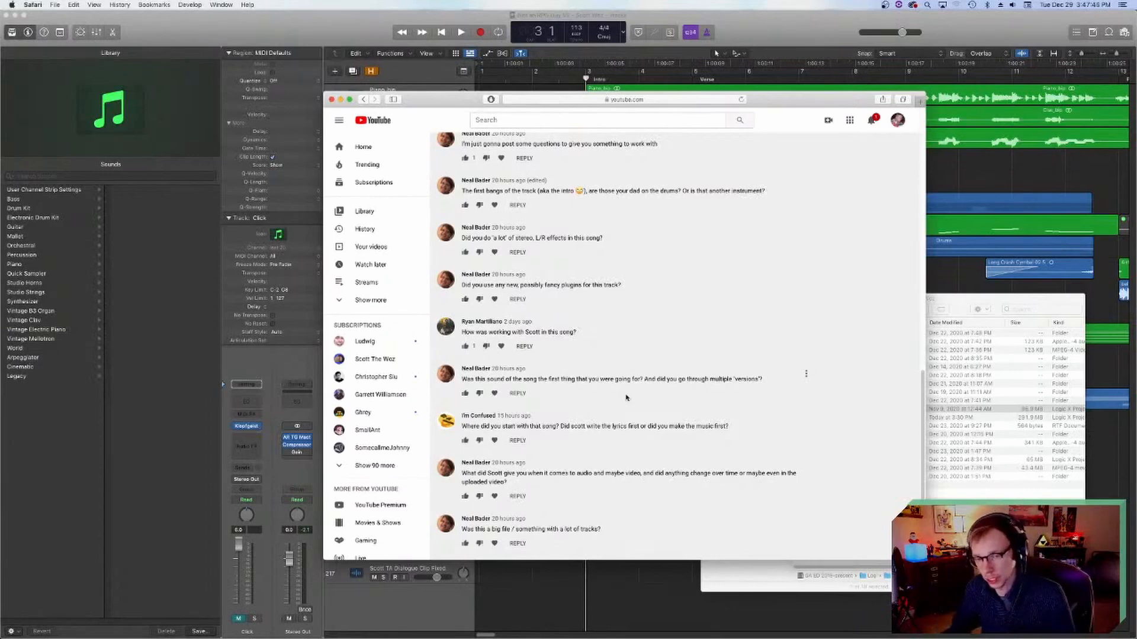
pyautogui.scroll(-3, 625, 397)
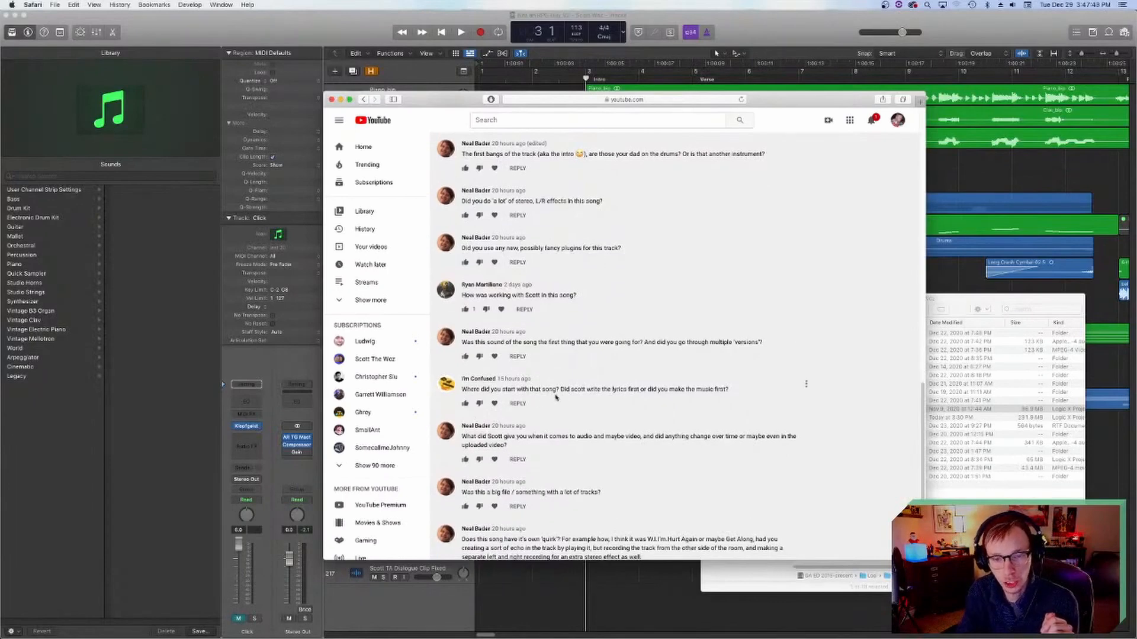
pyautogui.scroll(-1, 586, 408)
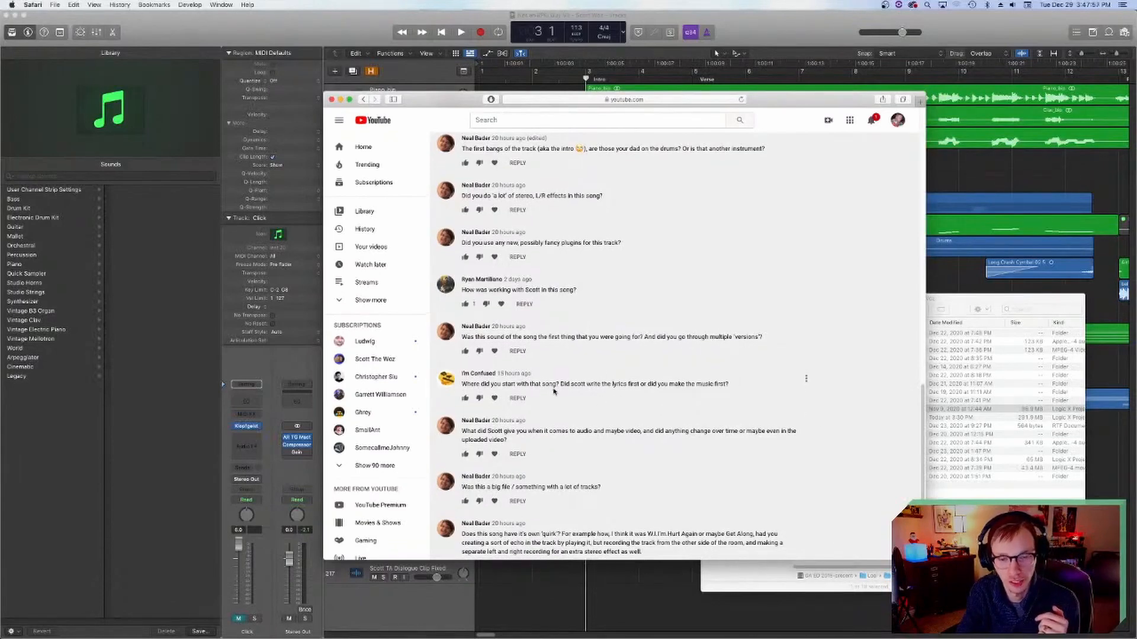
pyautogui.scroll(-3, 588, 401)
pyautogui.scroll(-5, 586, 400)
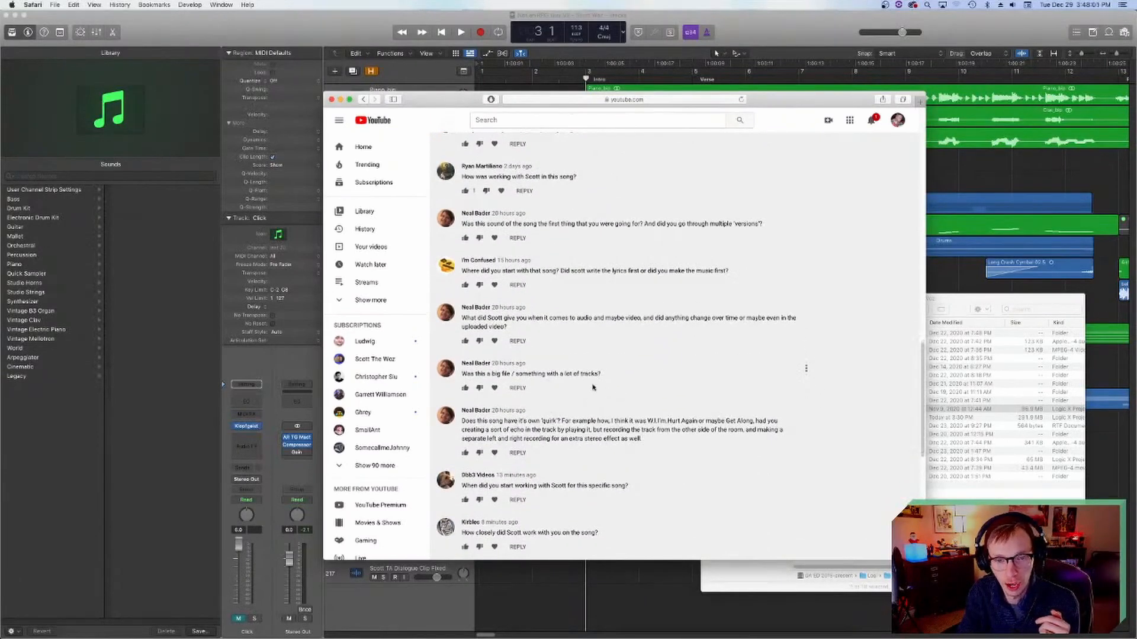
# Step: Read the question about file size and number of tracks, and move the browser window aside to uncover the Logic track list
pyautogui.scroll(-1, 590, 355)
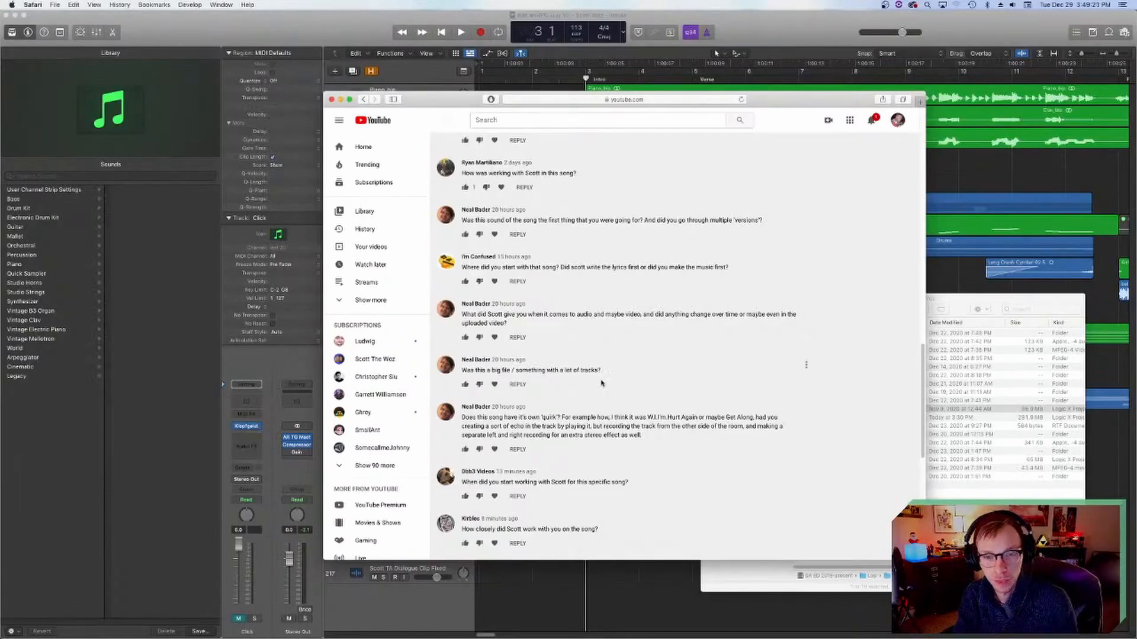
pyautogui.scroll(-1, 601, 383)
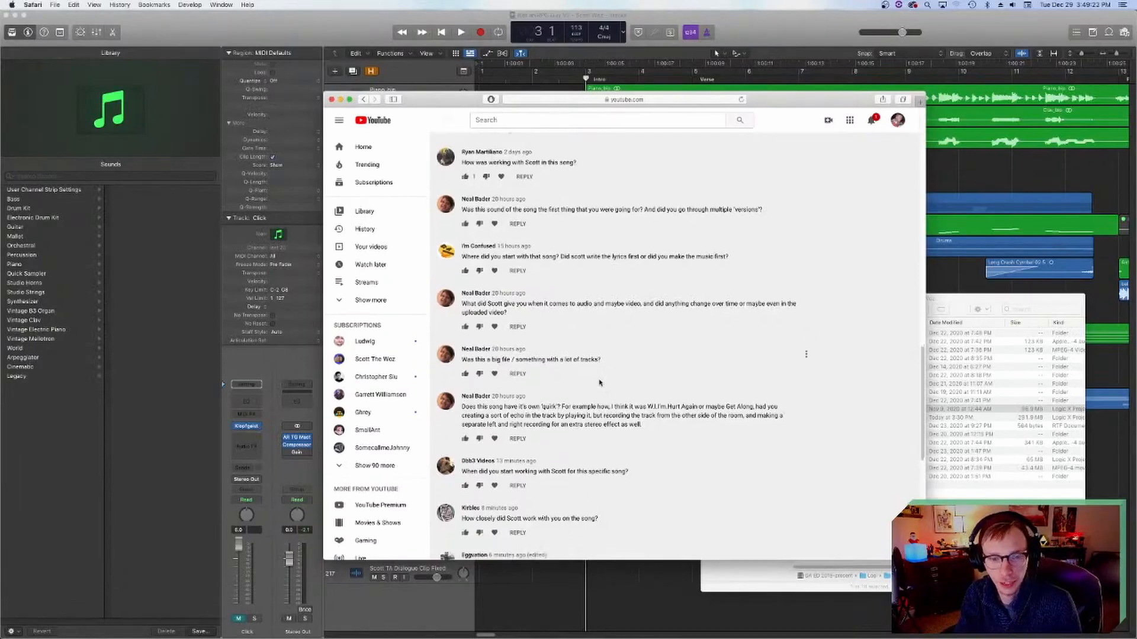
pyautogui.moveTo(433, 102); pyautogui.dragTo(576, 88)
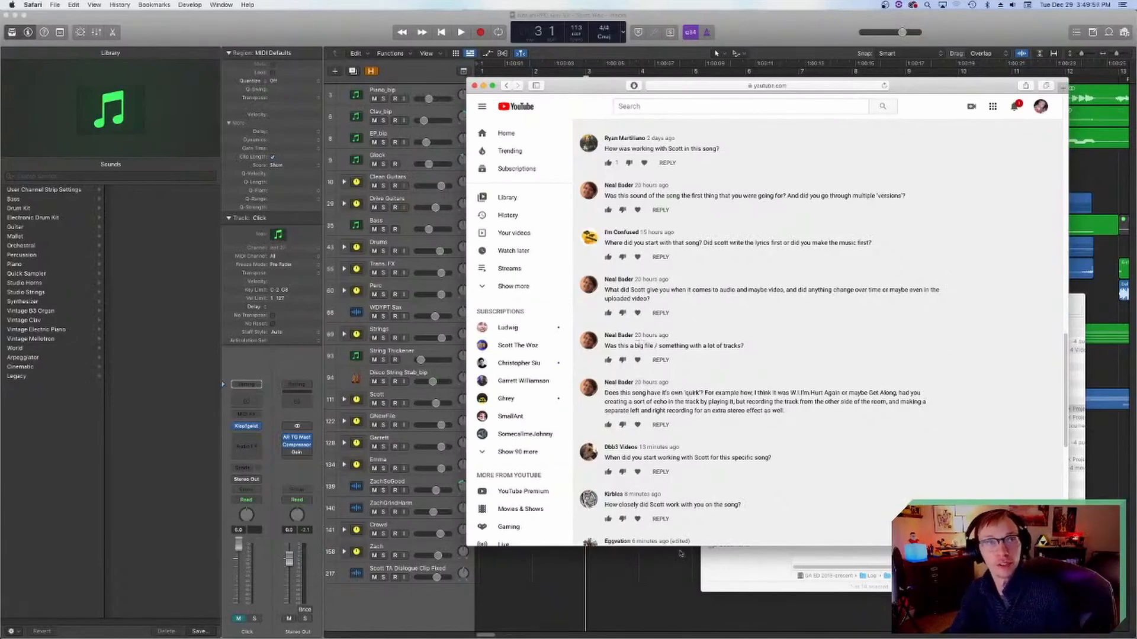
# Step: Read the comments asking about the song's own quirk and when work with Scott on it began
pyautogui.scroll(-1, 793, 363)
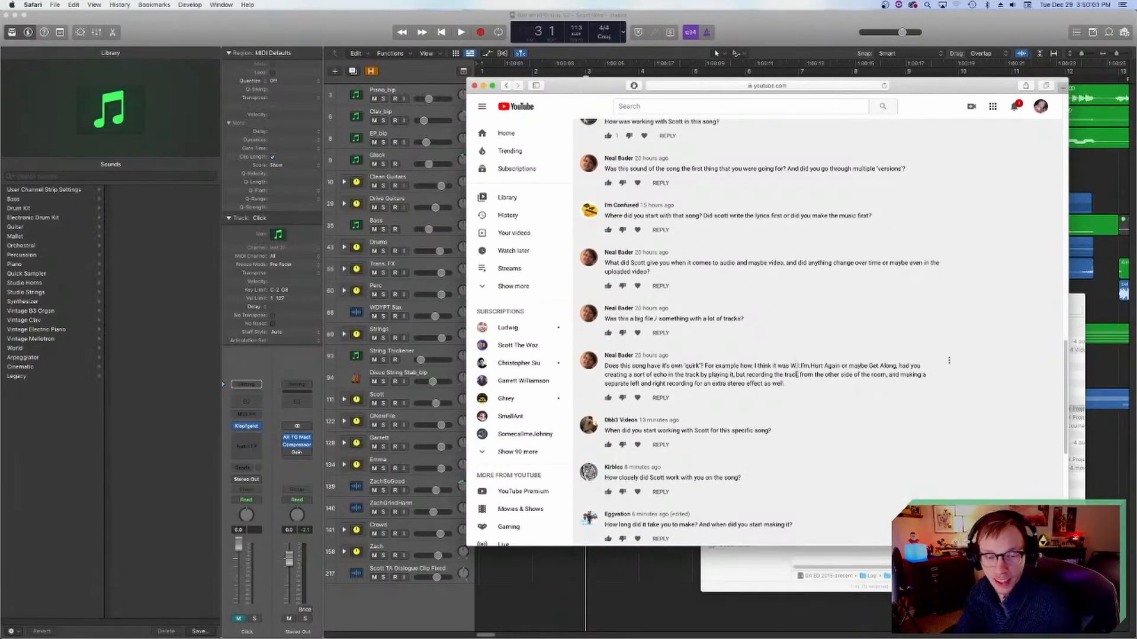
pyautogui.scroll(-2, 733, 474)
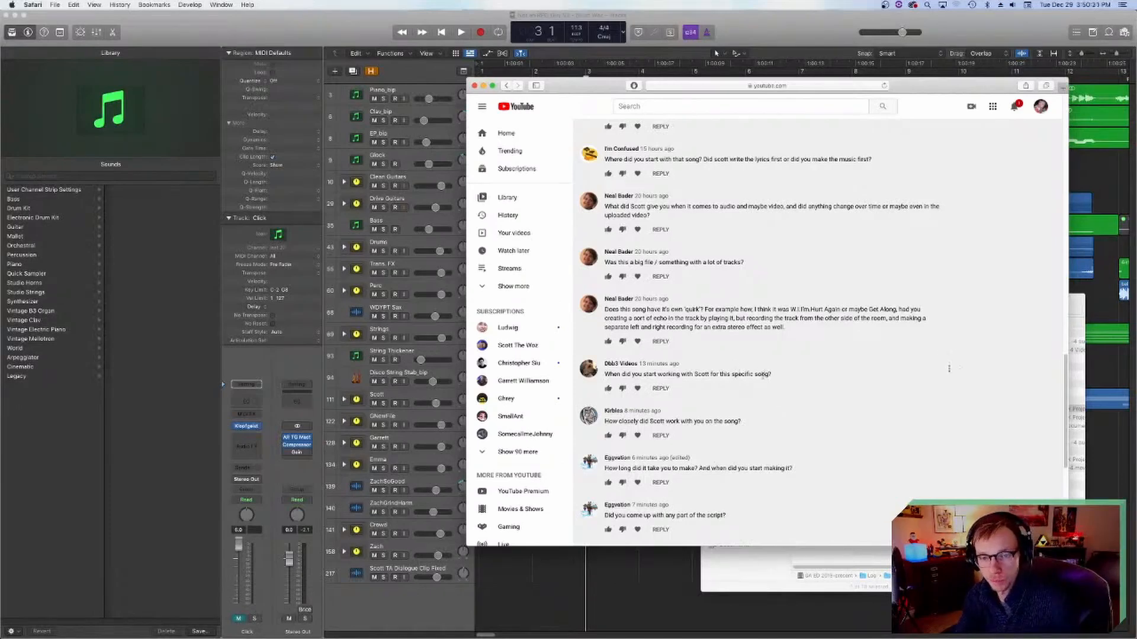
pyautogui.scroll(1, 665, 311)
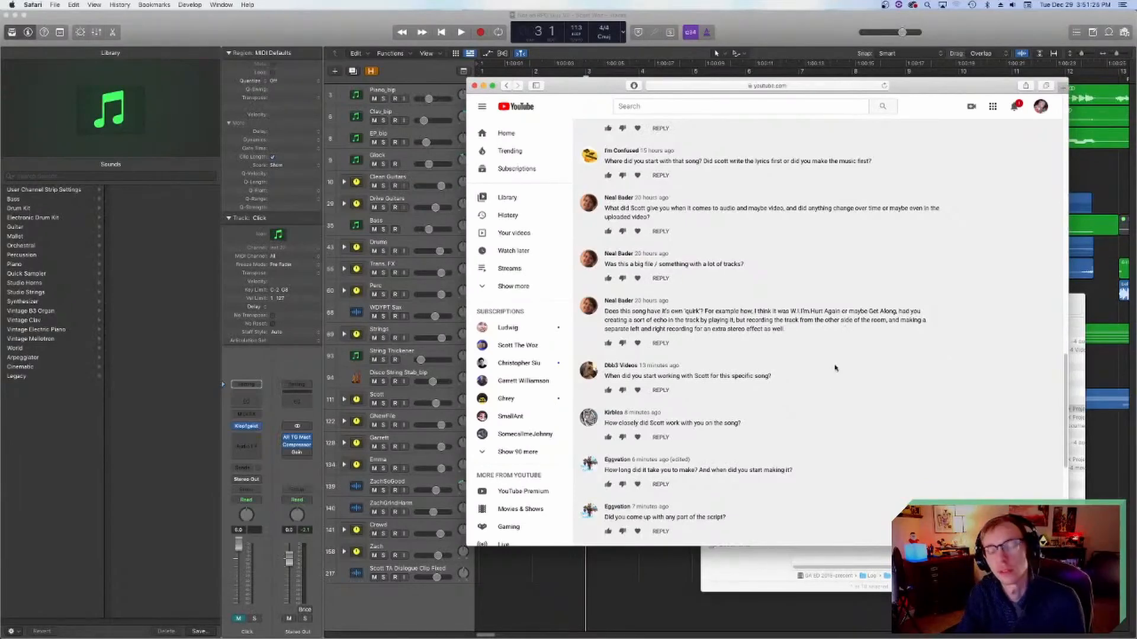
pyautogui.scroll(-2, 734, 361)
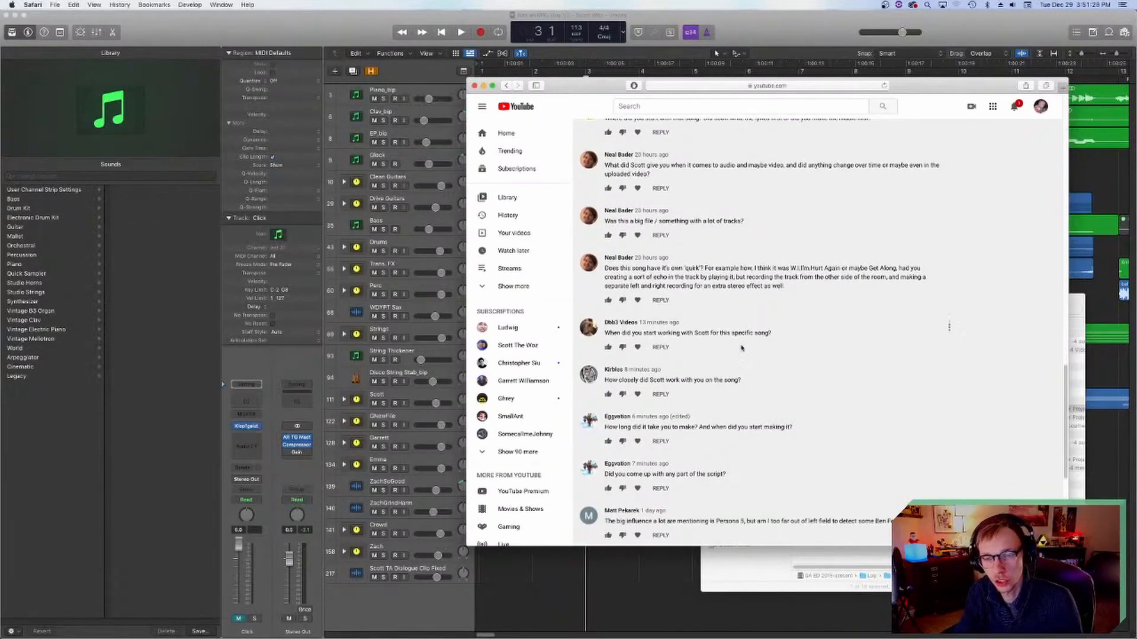
# Step: Switch to the project folder in Finder and select the "Not an RPG Guy V2 - Scott Woz.logicx" project file
pyautogui.click(837, 589)
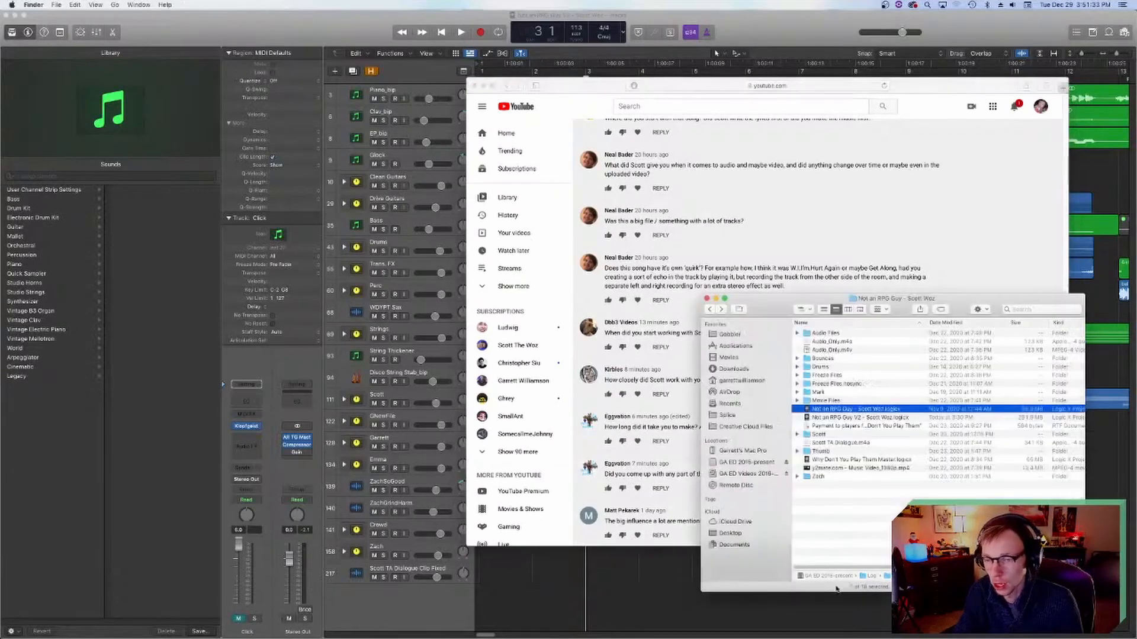
pyautogui.click(884, 418)
pyautogui.click(886, 411)
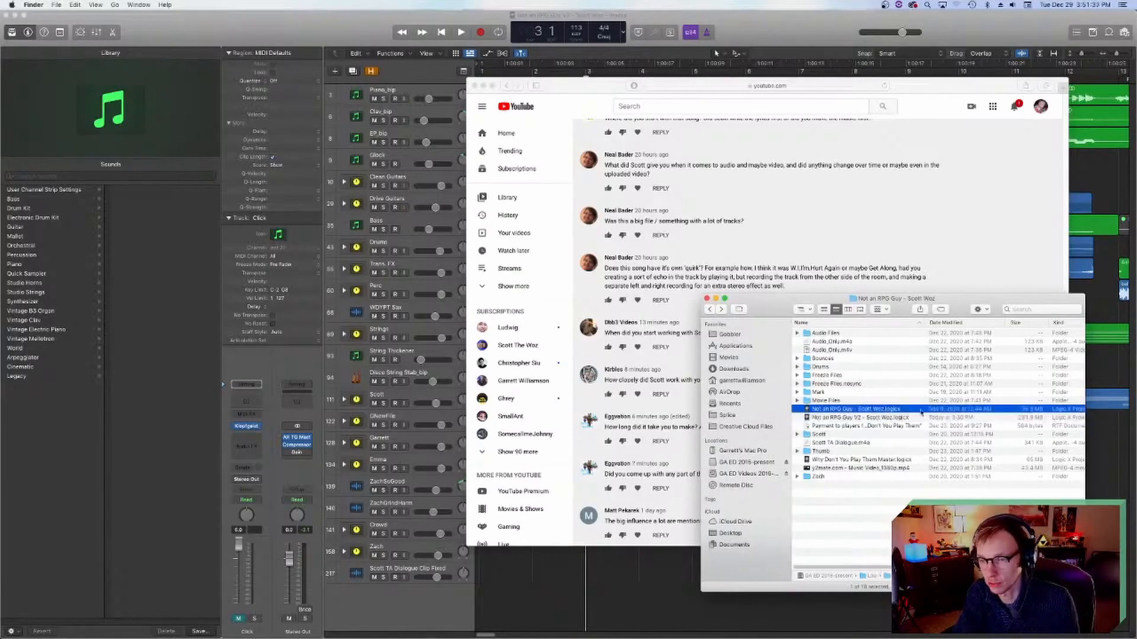
pyautogui.hscroll(1, 860, 417)
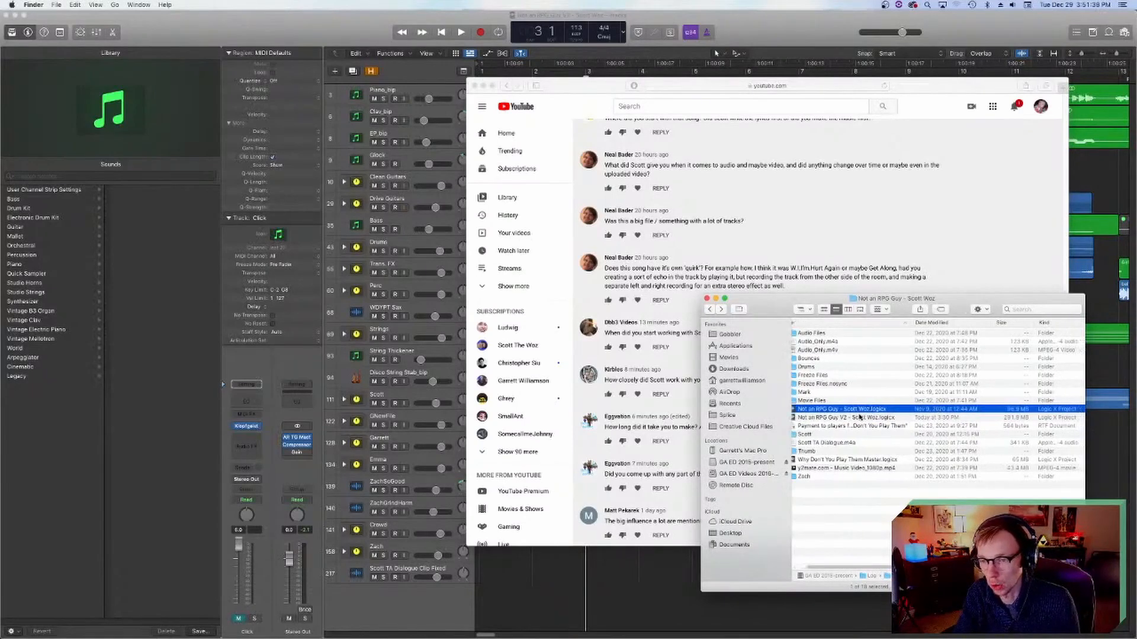
pyautogui.click(859, 418)
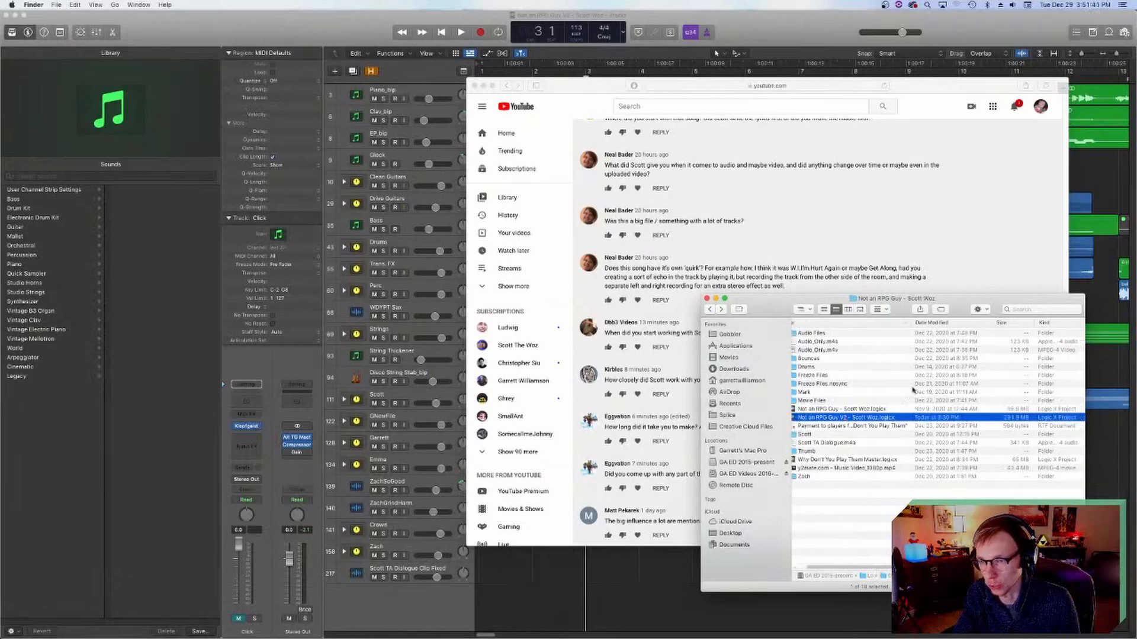
# Step: Add the Date Created column to the file list and check the creation dates of the Logic project files
pyautogui.rightClick(974, 322)
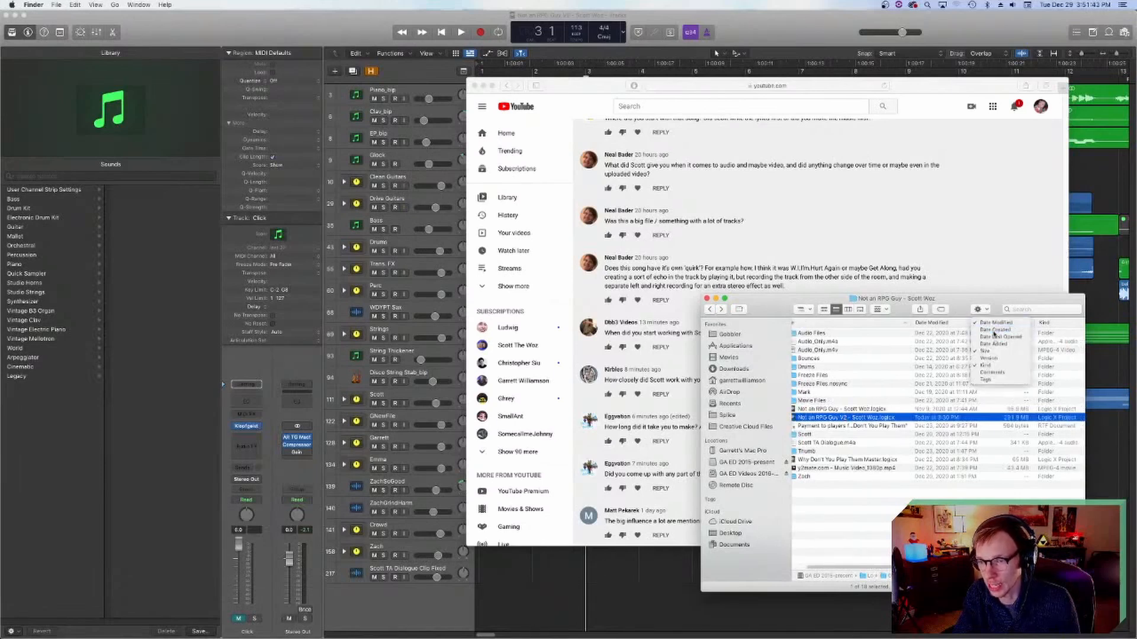
pyautogui.click(993, 334)
pyautogui.hscroll(3, 954, 415)
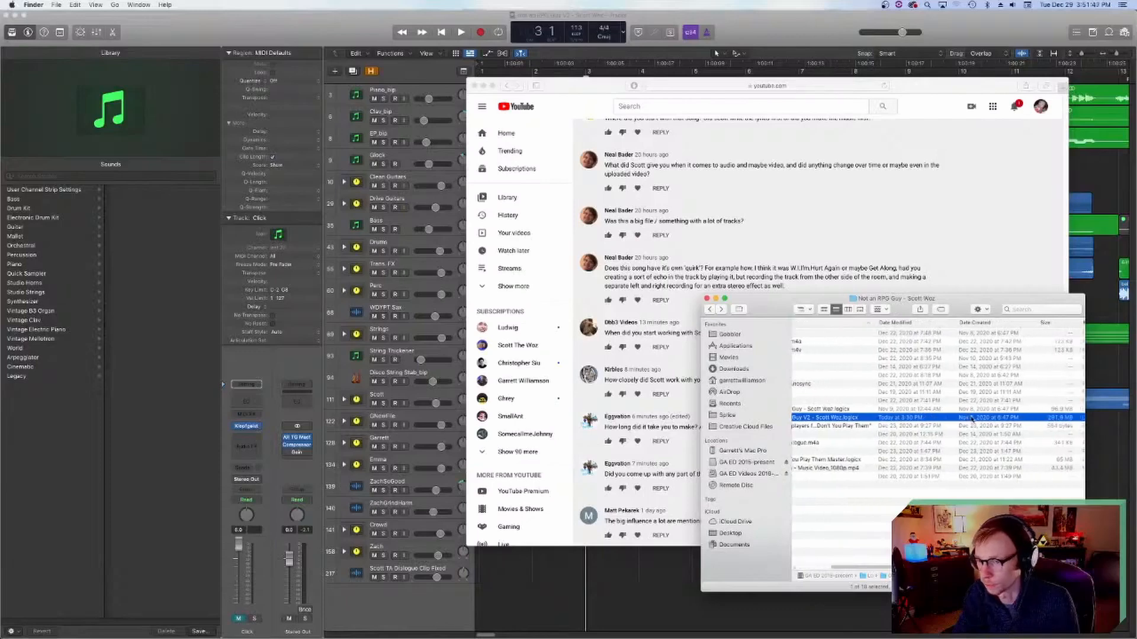
pyautogui.hscroll(3, 972, 419)
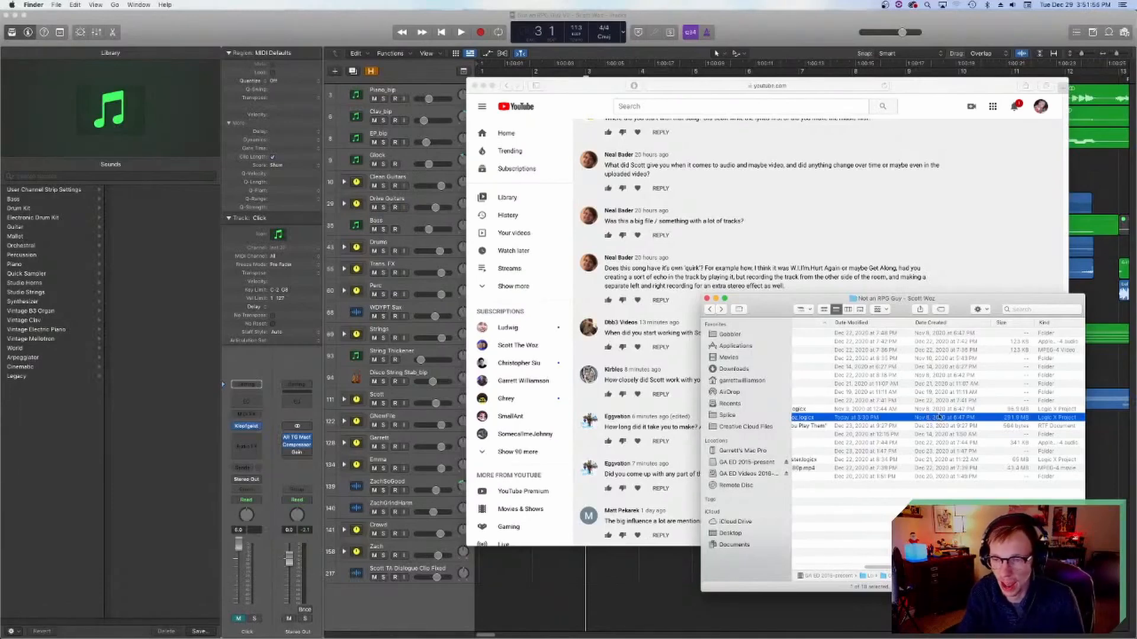
pyautogui.hscroll(-5, 924, 401)
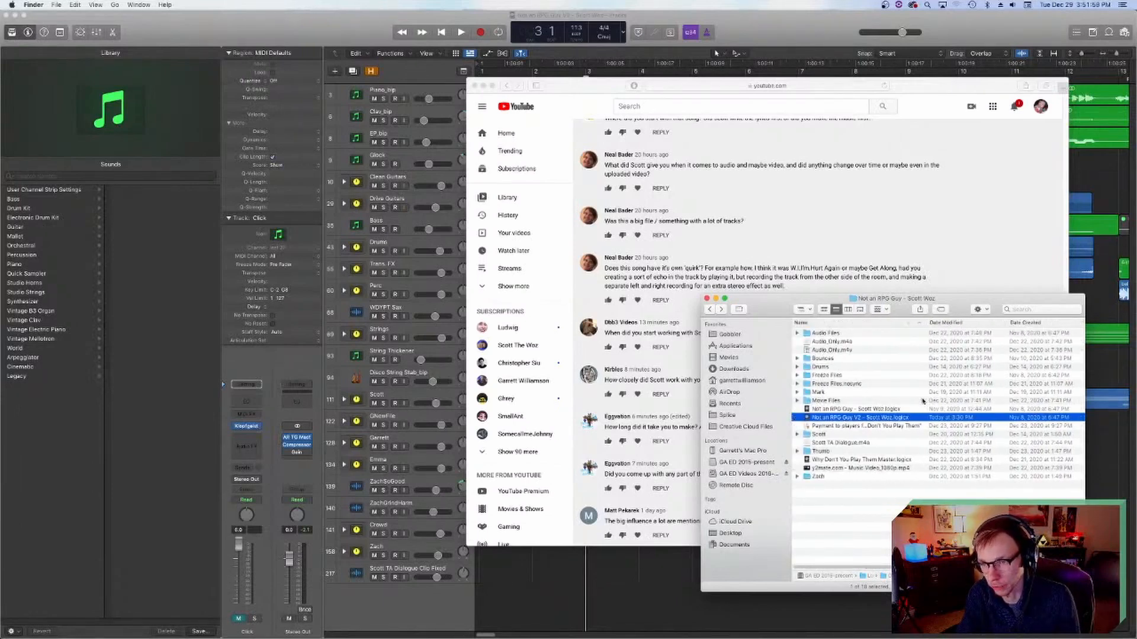
pyautogui.hscroll(5, 923, 400)
pyautogui.hscroll(-5, 932, 346)
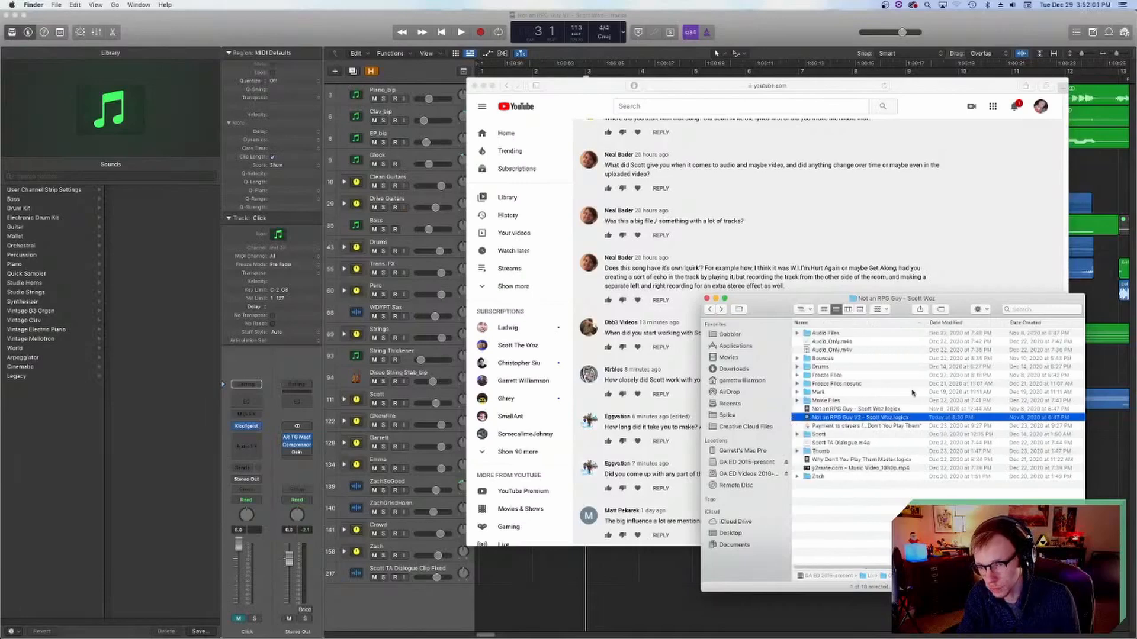
# Step: Return to the YouTube comments and read the questions on Scott's involvement, the script, the Ben Folds influence and the singers
pyautogui.click(670, 402)
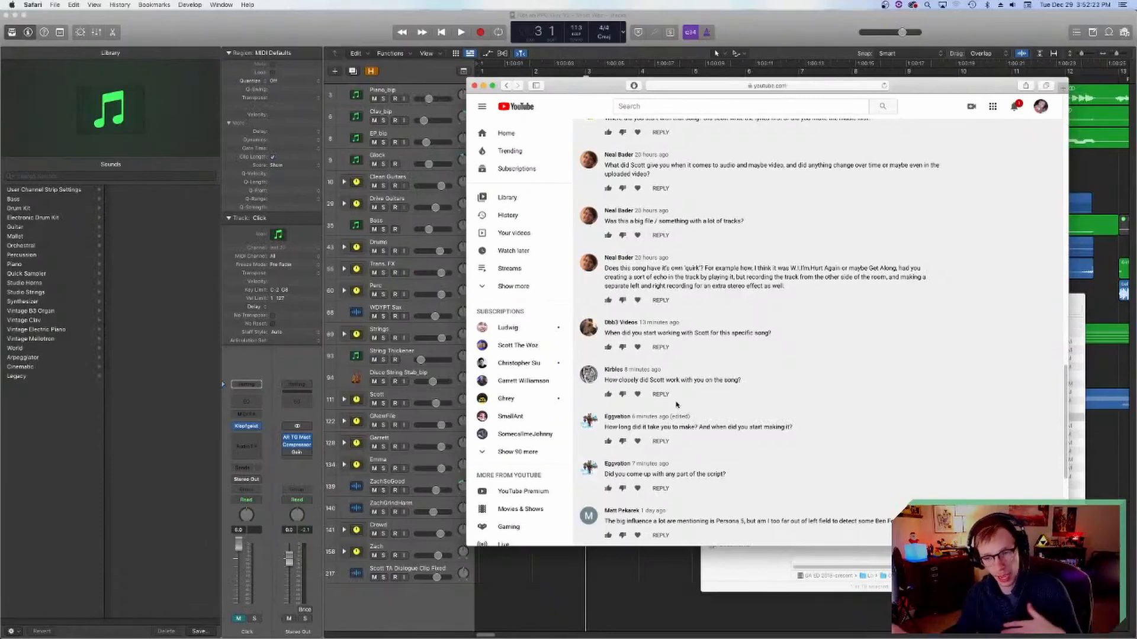
pyautogui.scroll(-1, 701, 408)
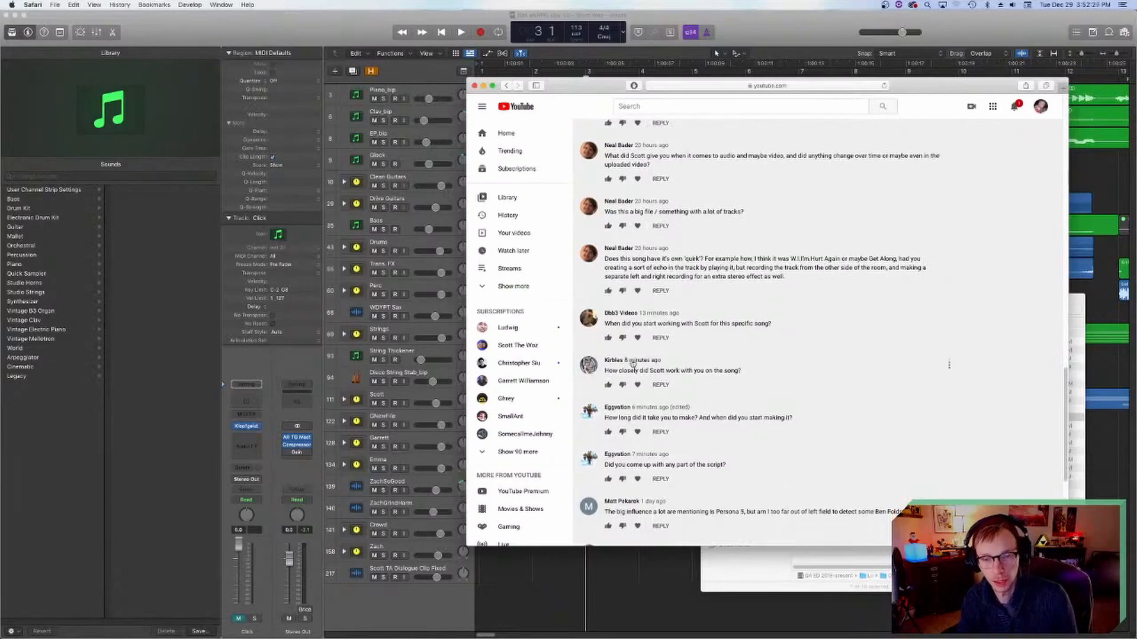
pyautogui.scroll(-3, 620, 365)
pyautogui.scroll(-8, 739, 410)
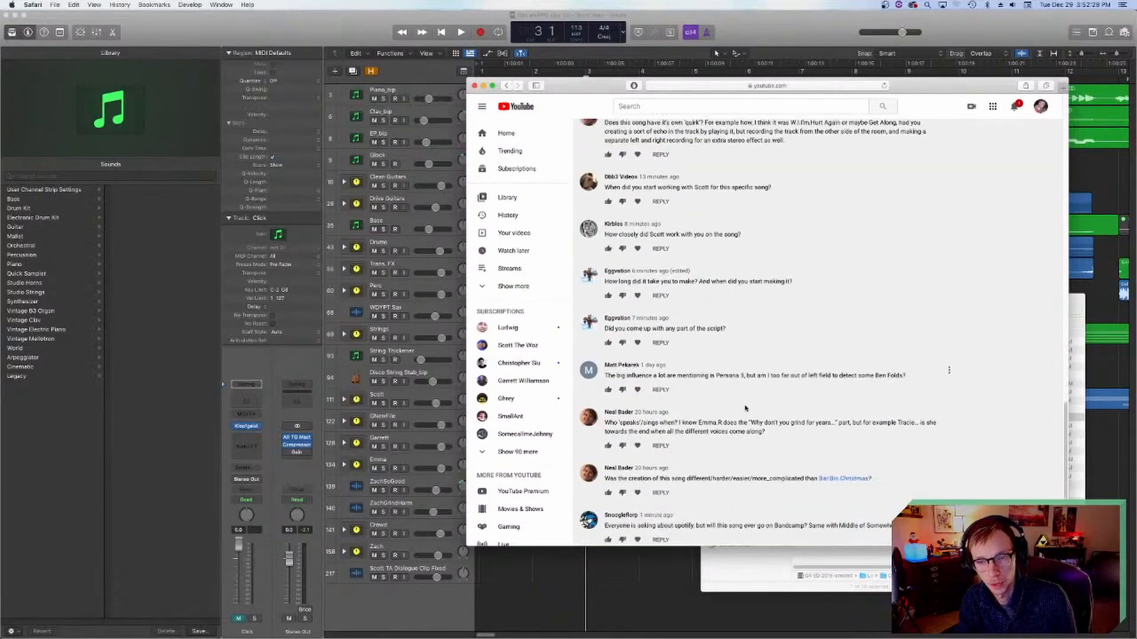
pyautogui.scroll(8, 744, 407)
pyautogui.scroll(-8, 744, 406)
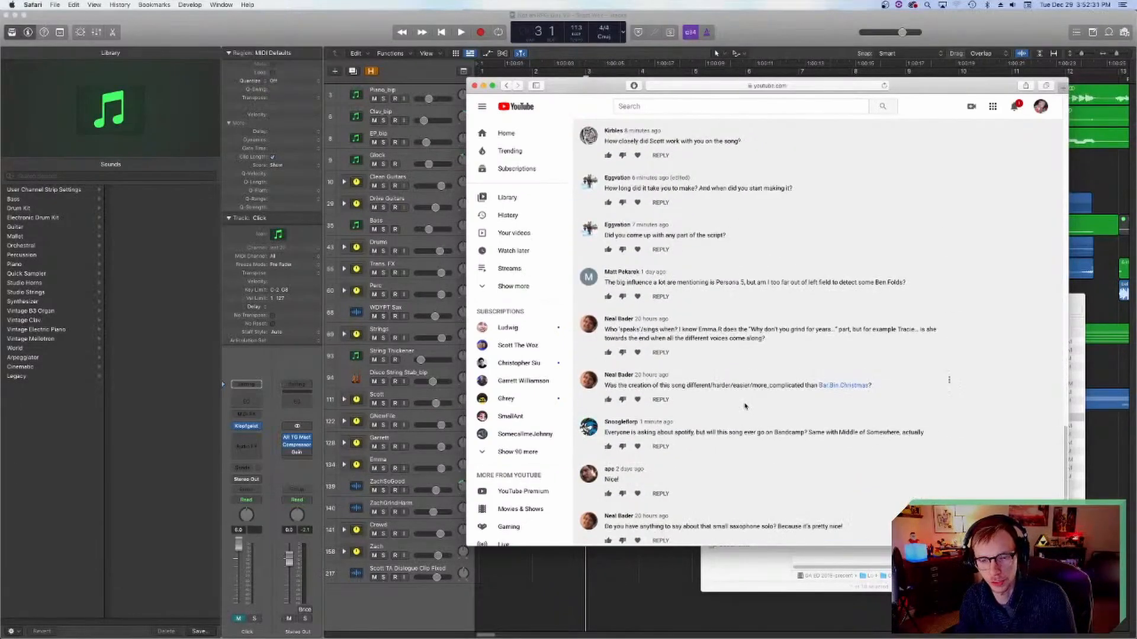
# Step: Read the YouTube comments on Scott's involvement, how long the song took, the script, the Ben Folds influence and the singers
pyautogui.scroll(15, 745, 406)
pyautogui.scroll(-2, 745, 407)
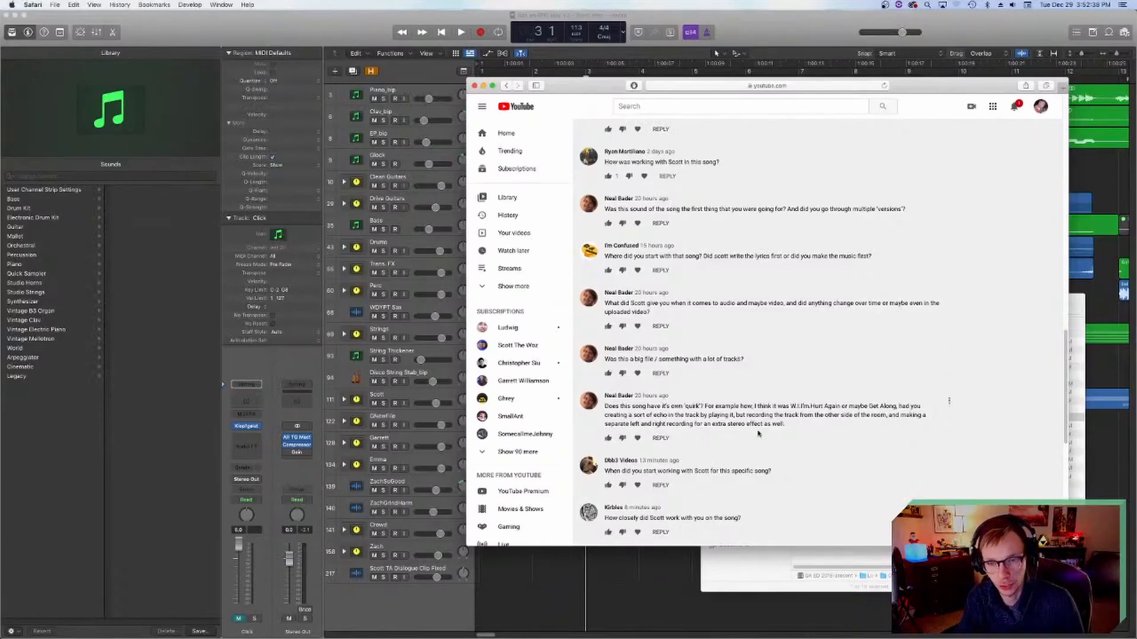
pyautogui.scroll(-1, 722, 416)
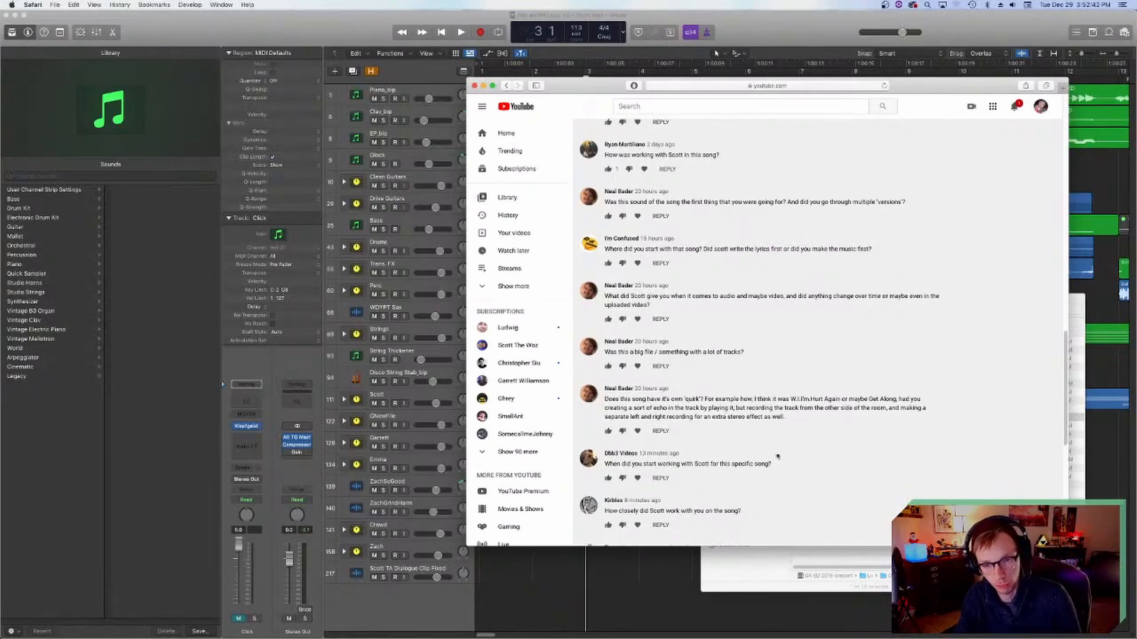
pyautogui.scroll(-5, 637, 367)
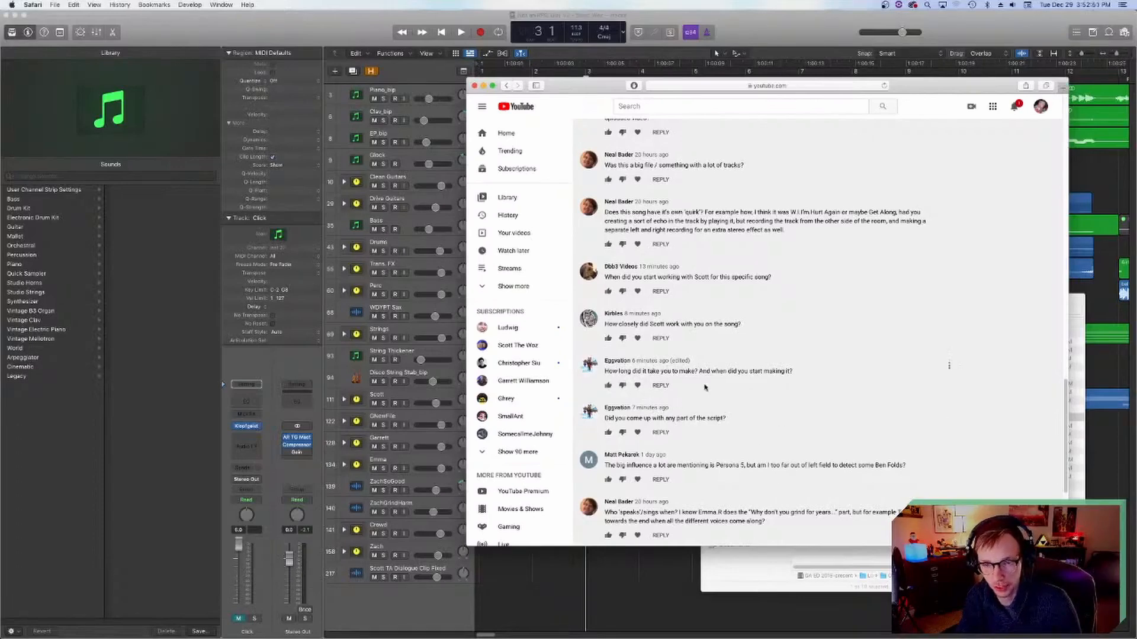
pyautogui.scroll(-3, 744, 415)
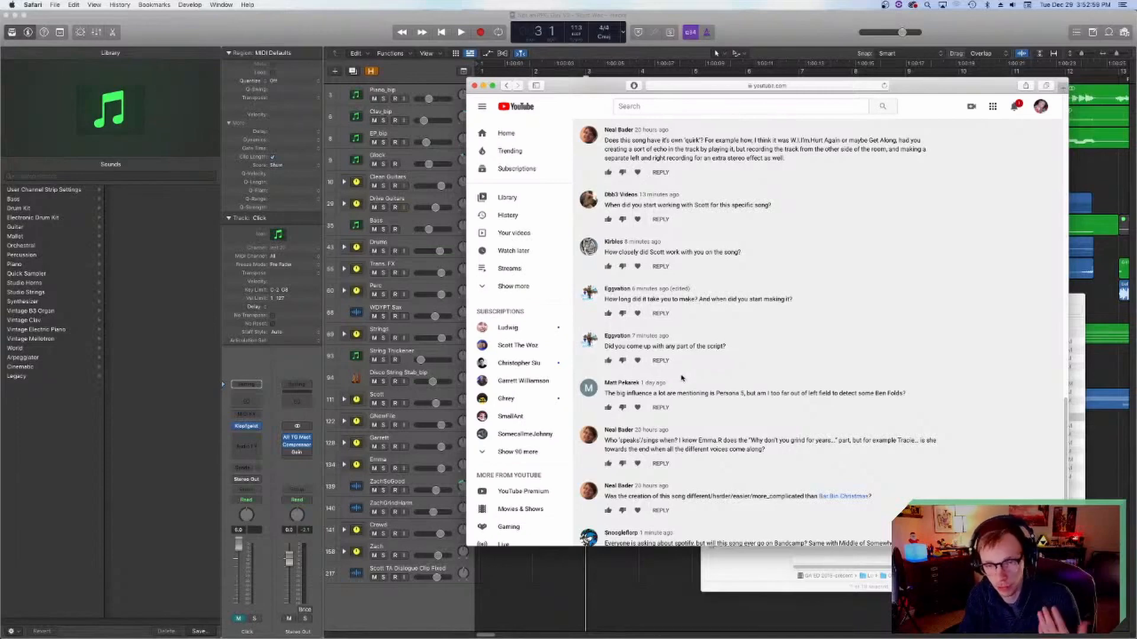
pyautogui.scroll(-3, 714, 391)
pyautogui.scroll(-2, 713, 386)
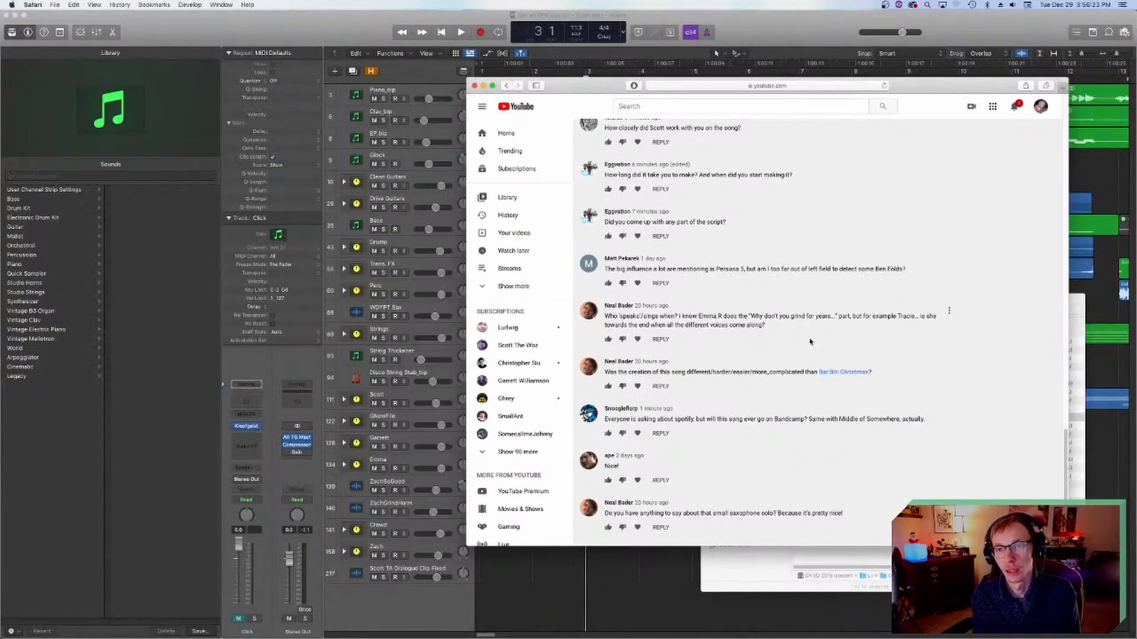
# Step: Open saxophonist Mark Douthit's website in a new browser tab and go to its Bio page
pyautogui.press('super+t')
pyautogui.write('markdout')
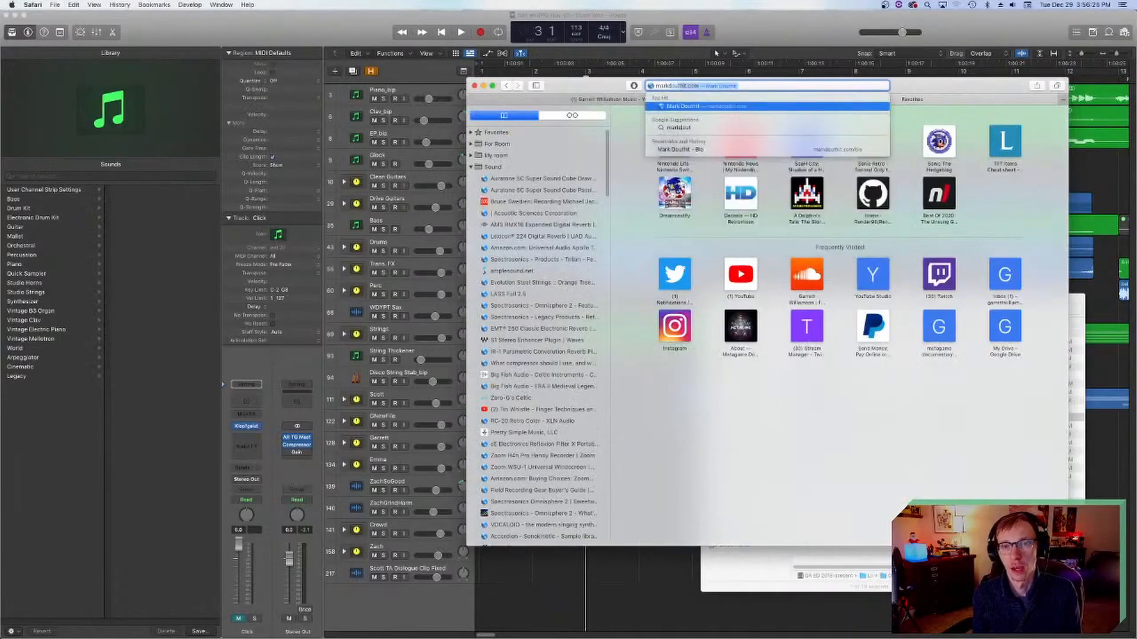
pyautogui.press('Return')
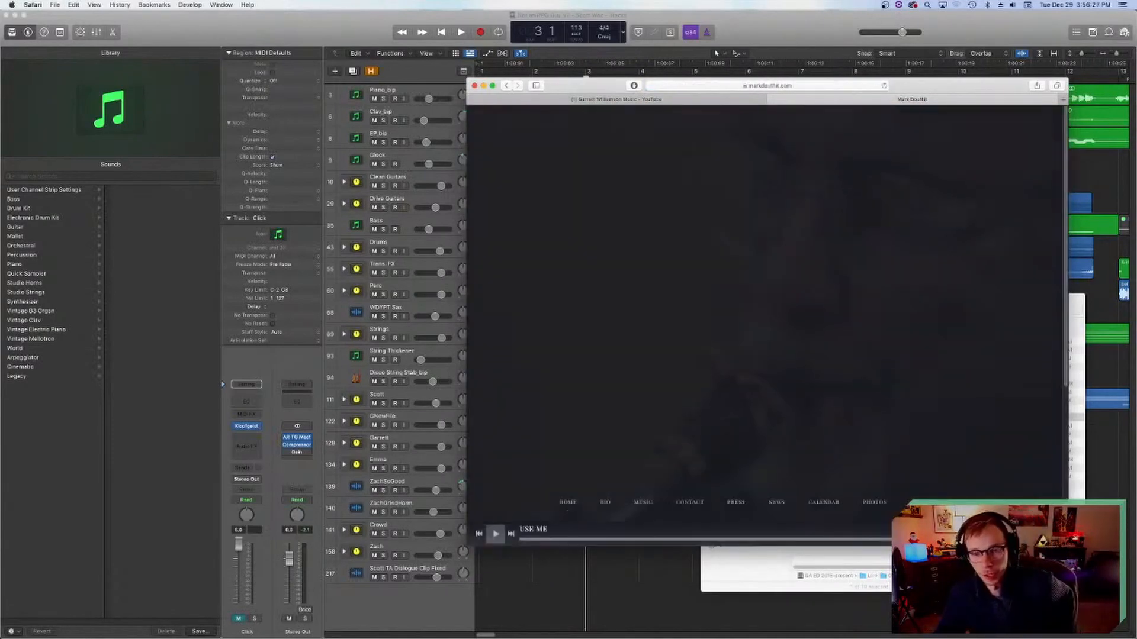
pyautogui.scroll(-5, 782, 285)
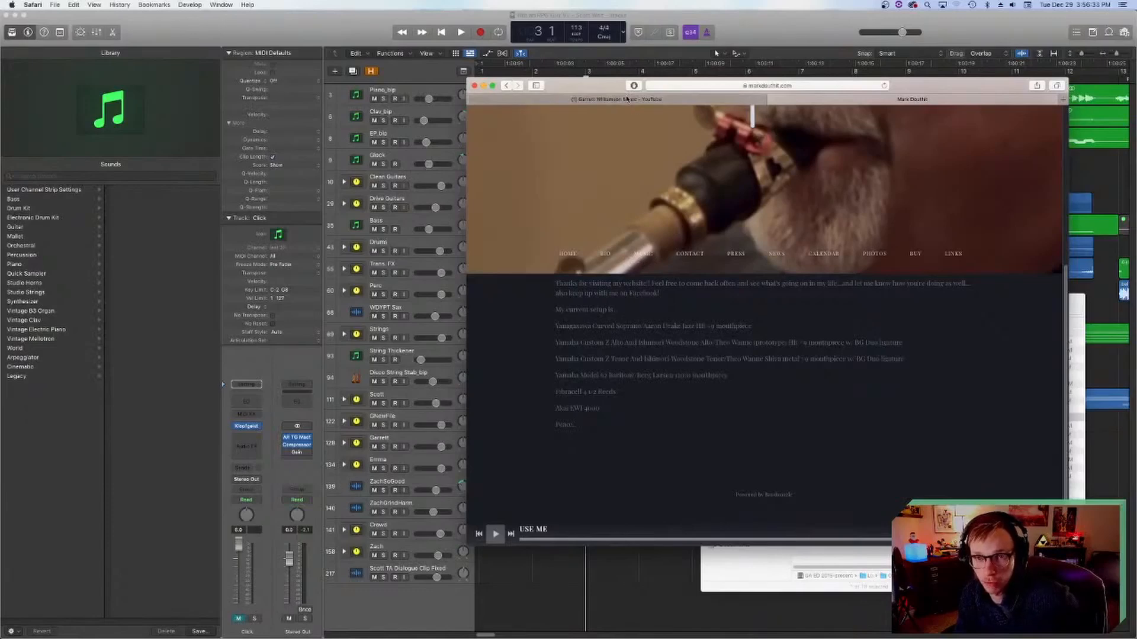
pyautogui.click(606, 254)
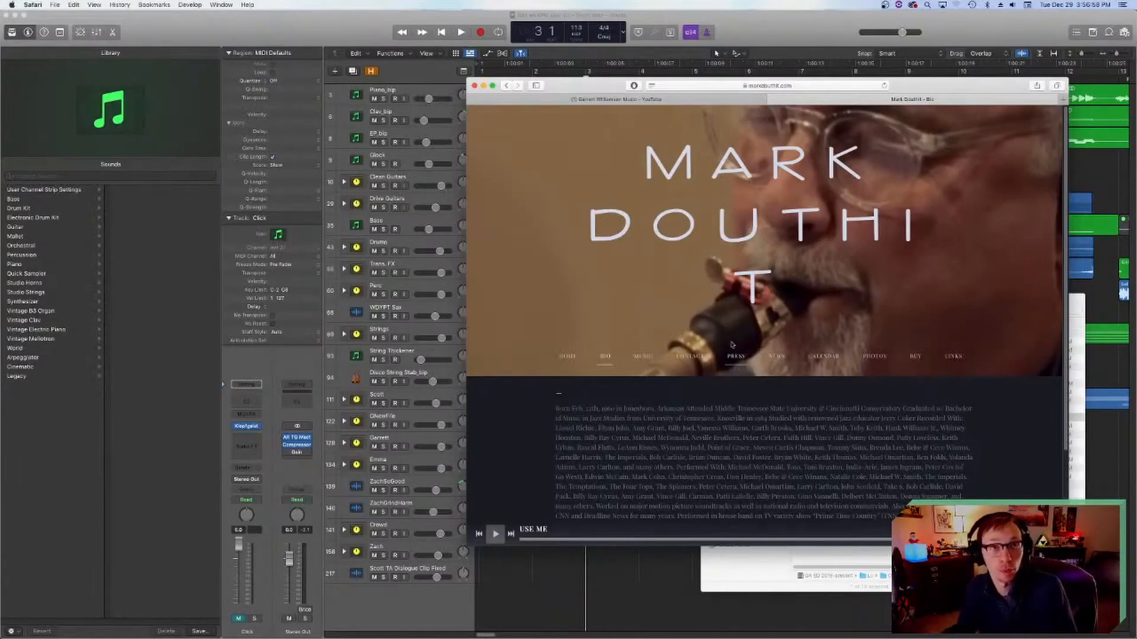
# Step: Read through the saxophonist's biography and check the list of artists he has recorded and performed with, including Ben Folds
pyautogui.scroll(-1, 622, 426)
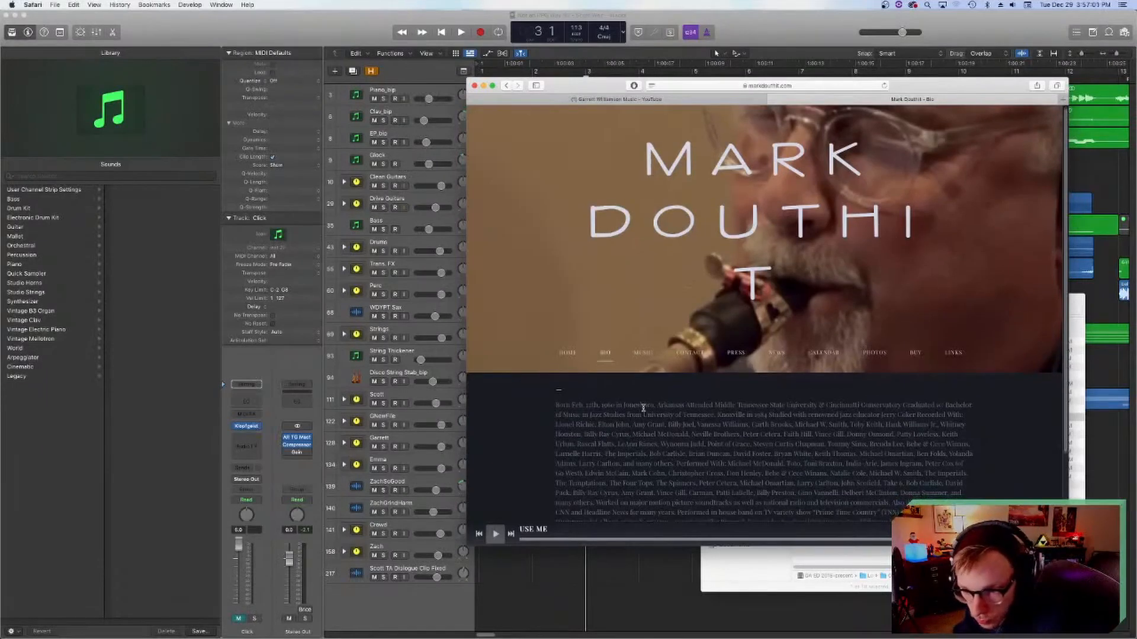
pyautogui.scroll(-3, 592, 407)
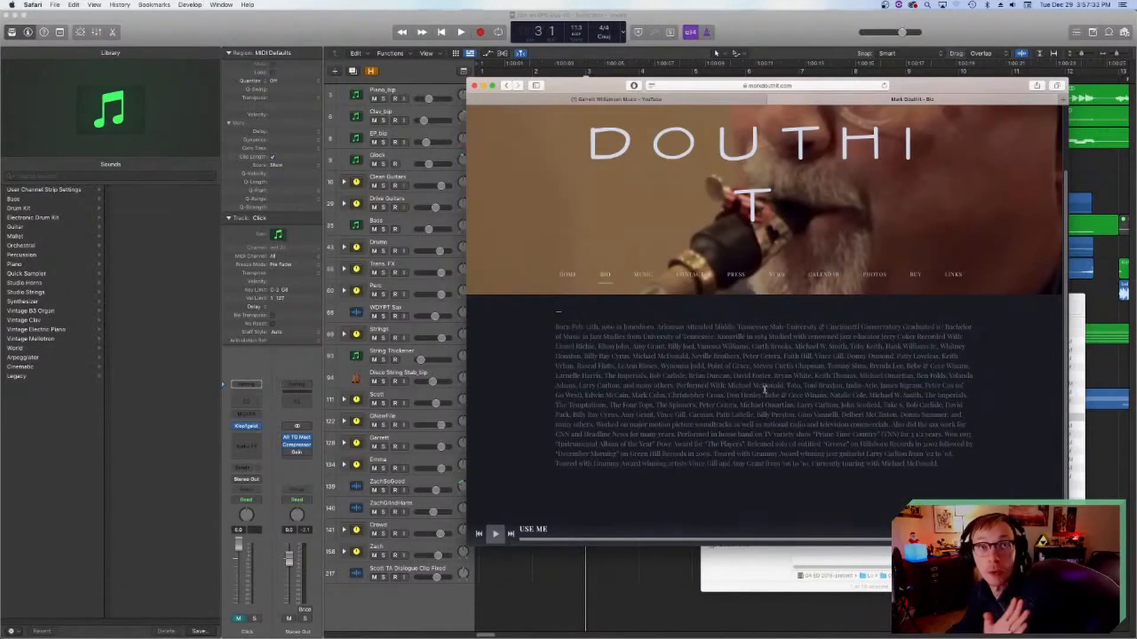
pyautogui.scroll(-1, 777, 408)
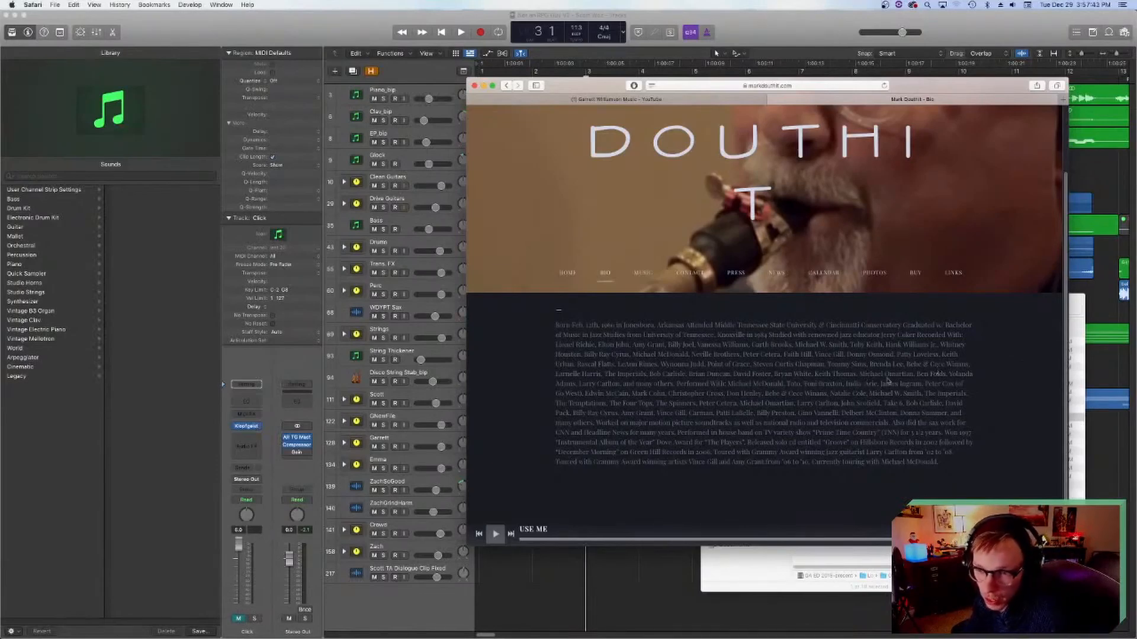
pyautogui.moveTo(933, 375); pyautogui.dragTo(921, 373)
pyautogui.click(711, 374)
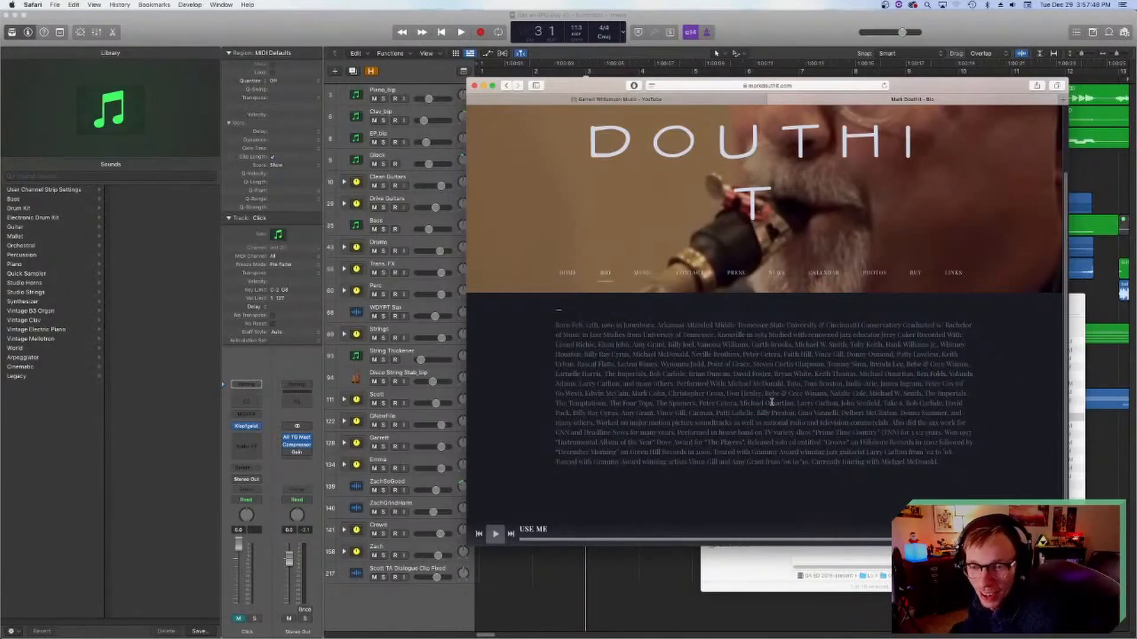
pyautogui.scroll(-1, 743, 372)
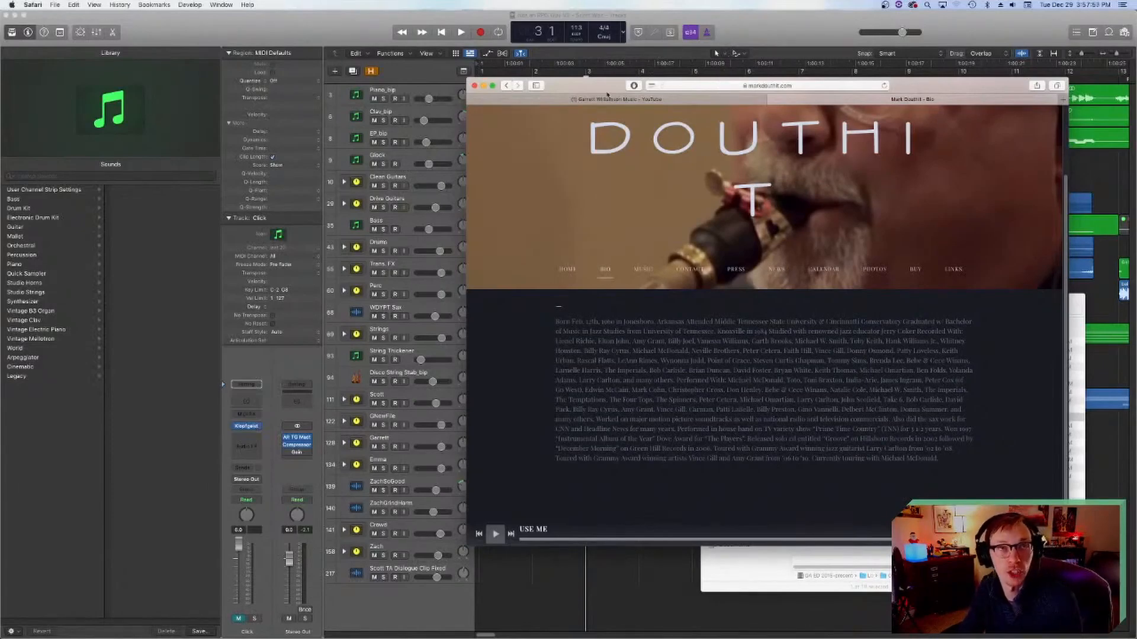
# Step: Return to the YouTube comments, close the saxophonist's website tab and move the browser window aside
pyautogui.click(687, 98)
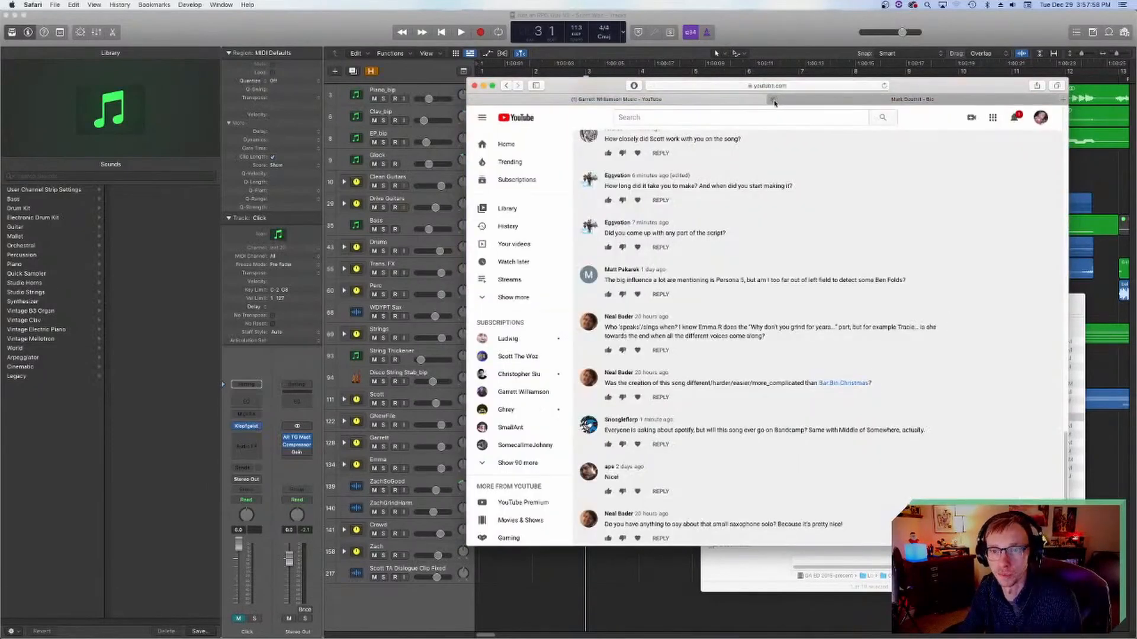
pyautogui.click(772, 100)
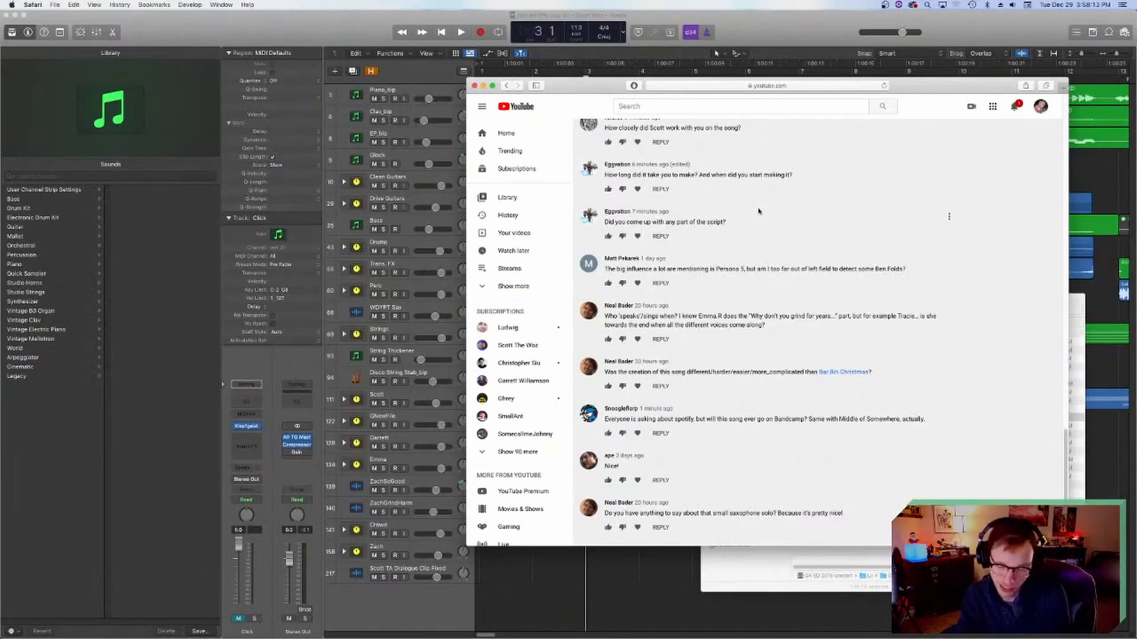
pyautogui.moveTo(904, 88); pyautogui.dragTo(788, 85)
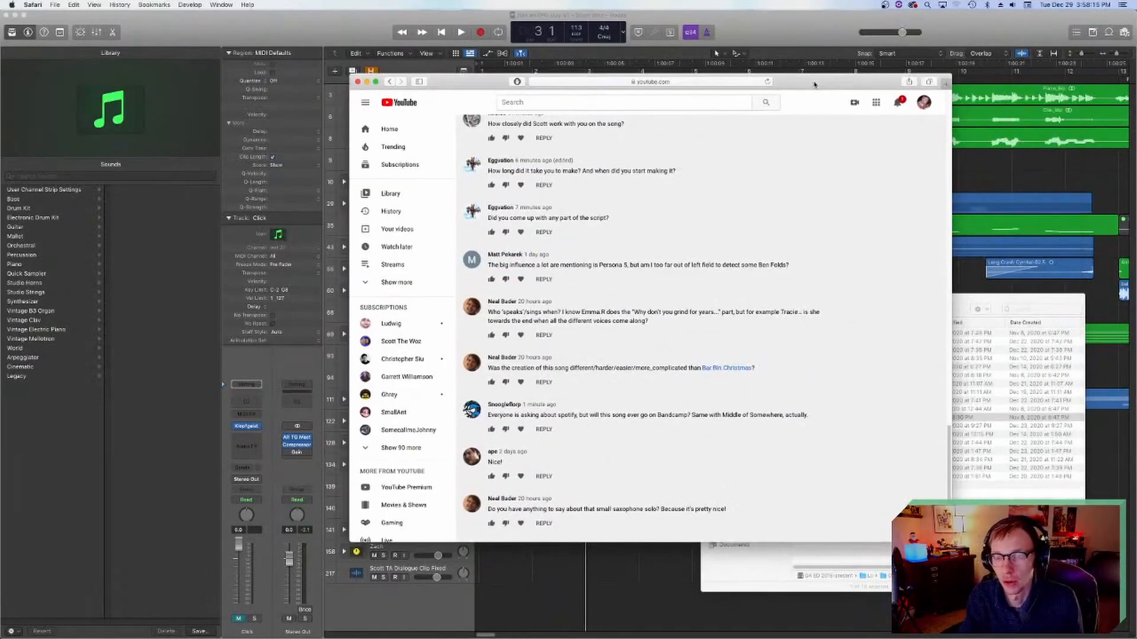
pyautogui.scroll(-1, 698, 232)
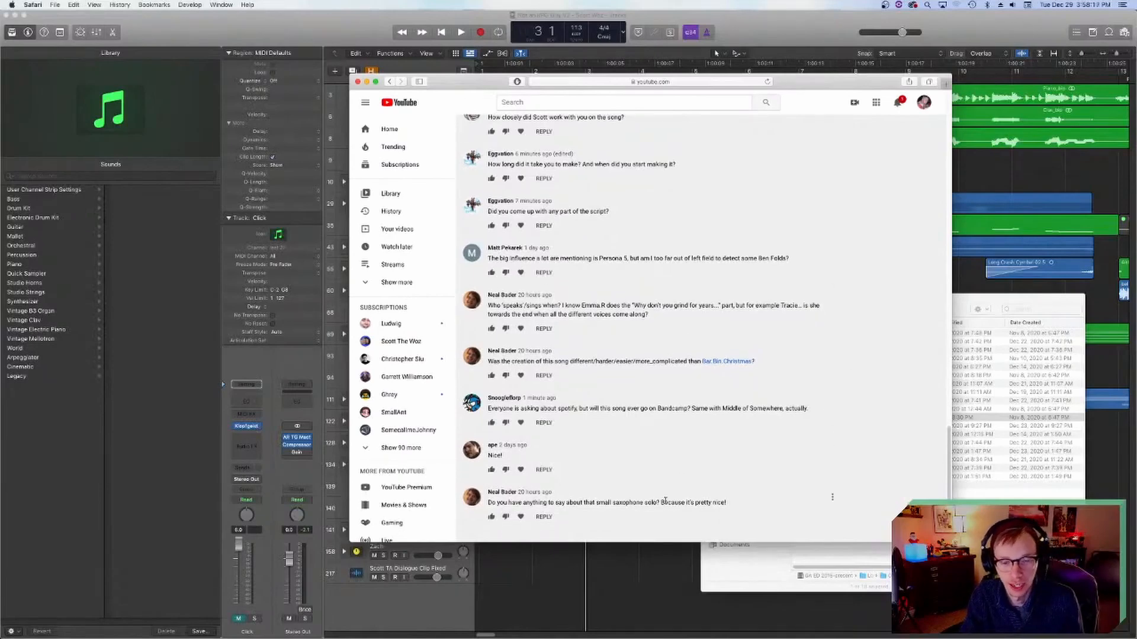
# Step: Check the YouTube notifications for new comments, dismiss them and close the browser window
pyautogui.click(899, 104)
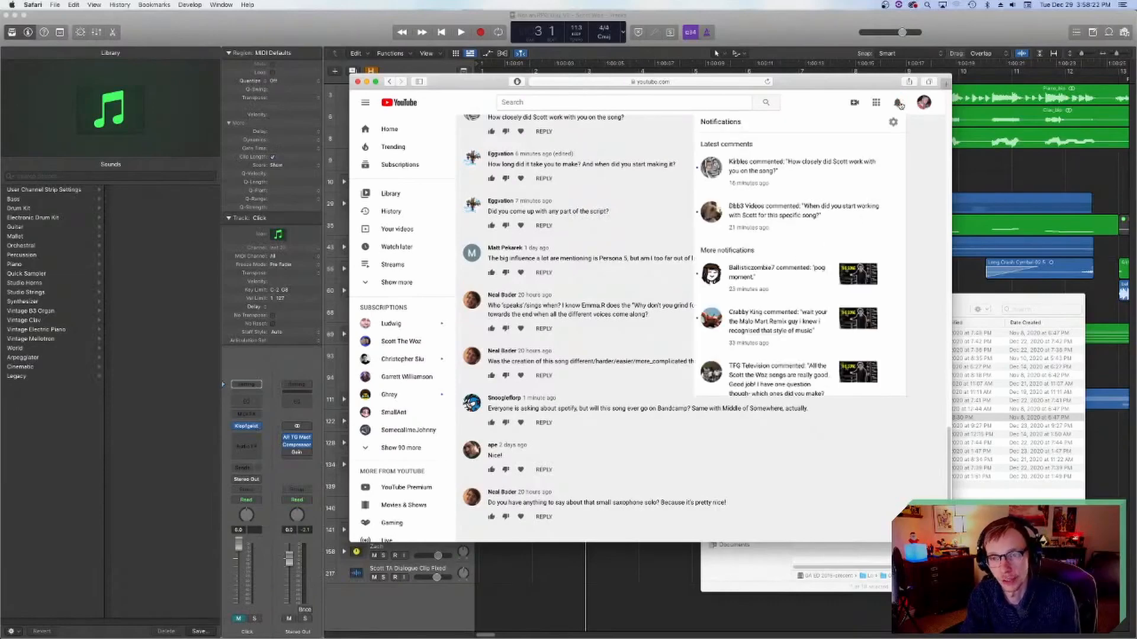
pyautogui.click(898, 103)
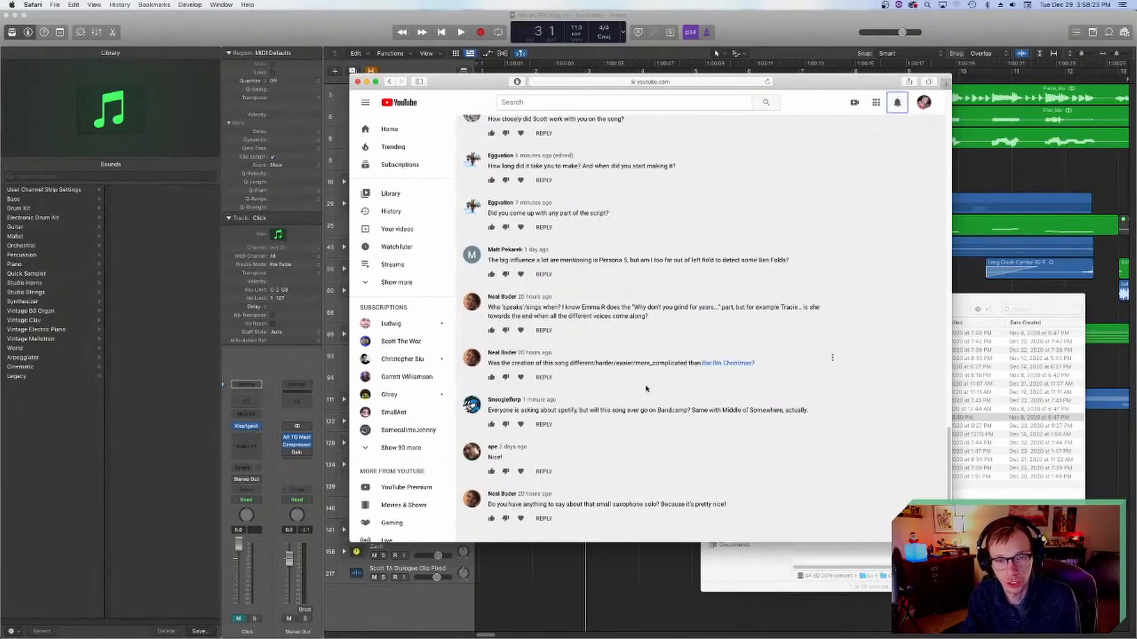
pyautogui.click(357, 84)
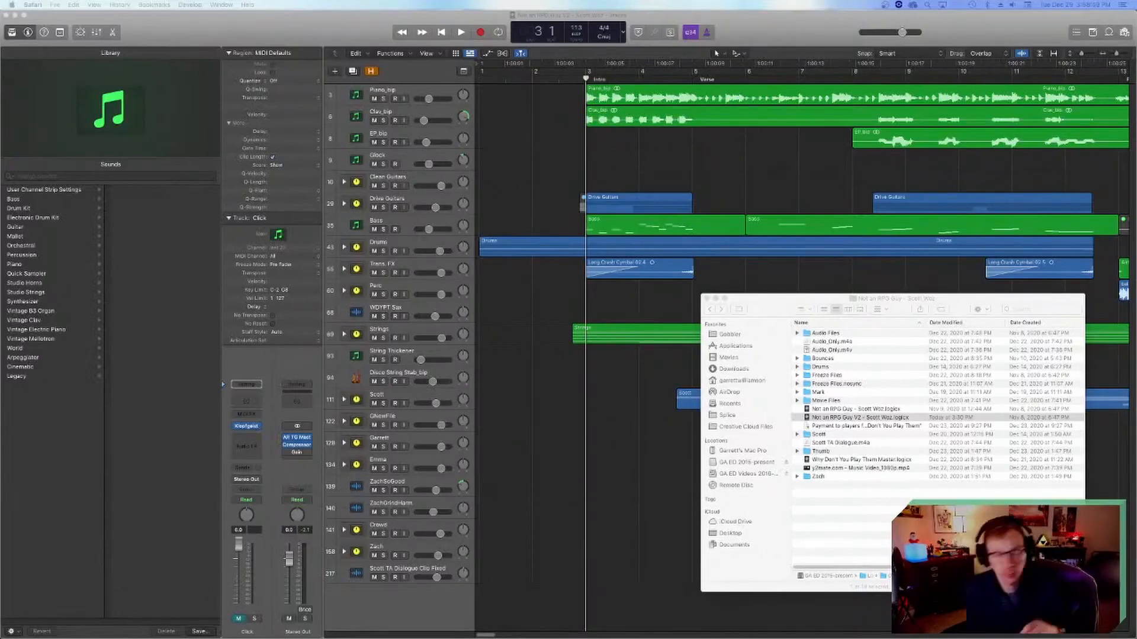
# Step: Close the Finder window of the project folder and switch back to the Logic Pro project
pyautogui.click(762, 315)
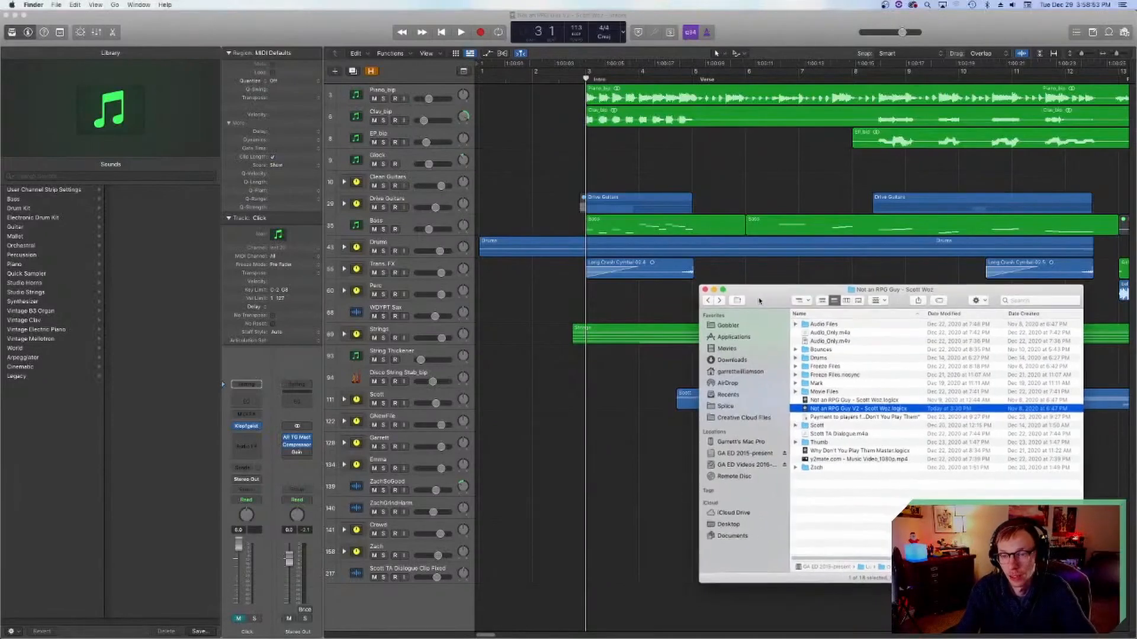
pyautogui.click(706, 298)
pyautogui.click(655, 294)
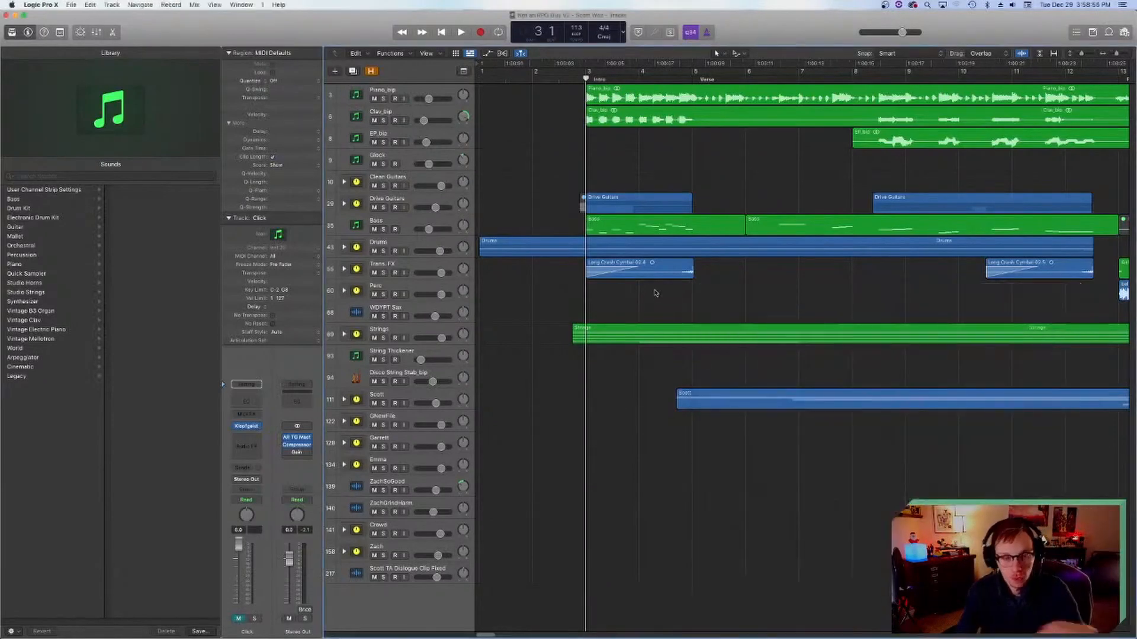
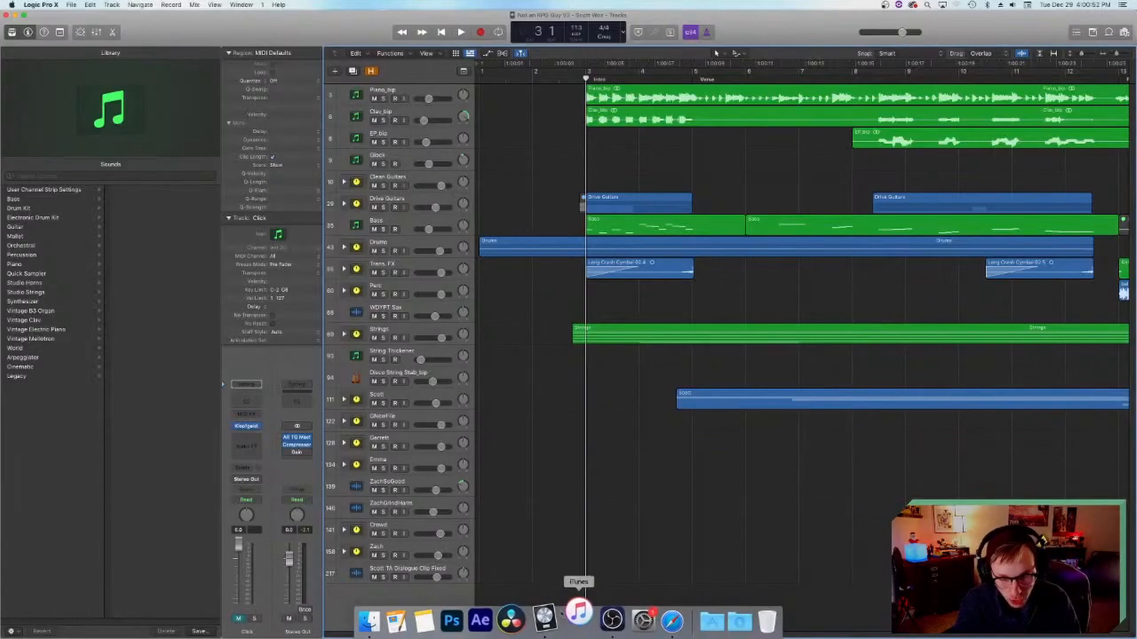
# Step: Switch to iTunes and open the album "Why Don't You Play Them 2.0" from the recently added music
pyautogui.click(575, 619)
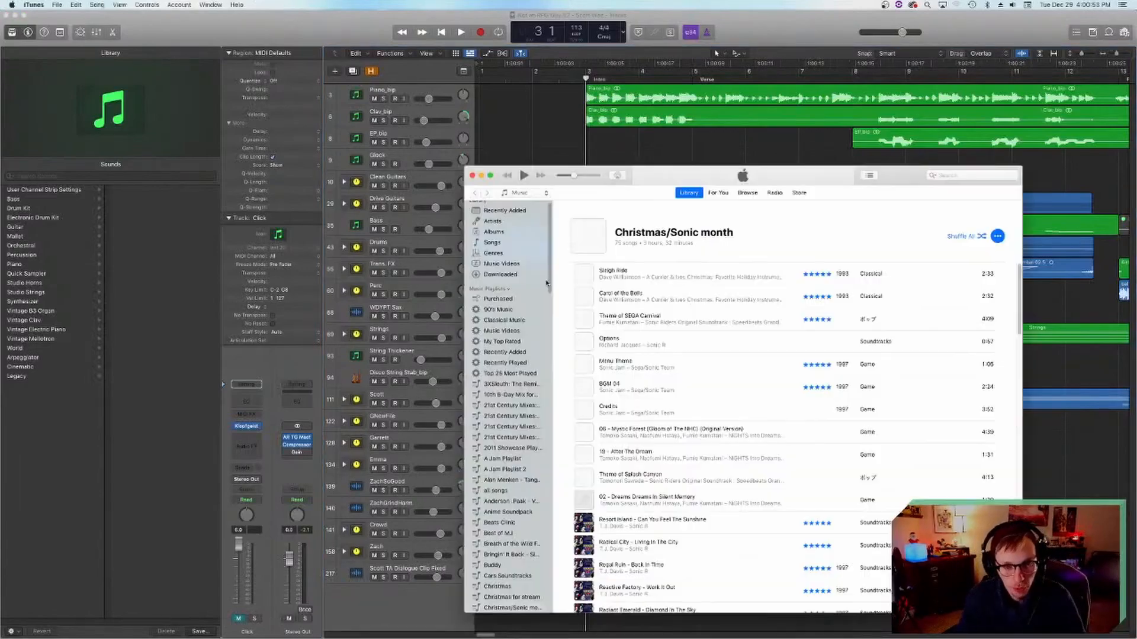
pyautogui.click(506, 211)
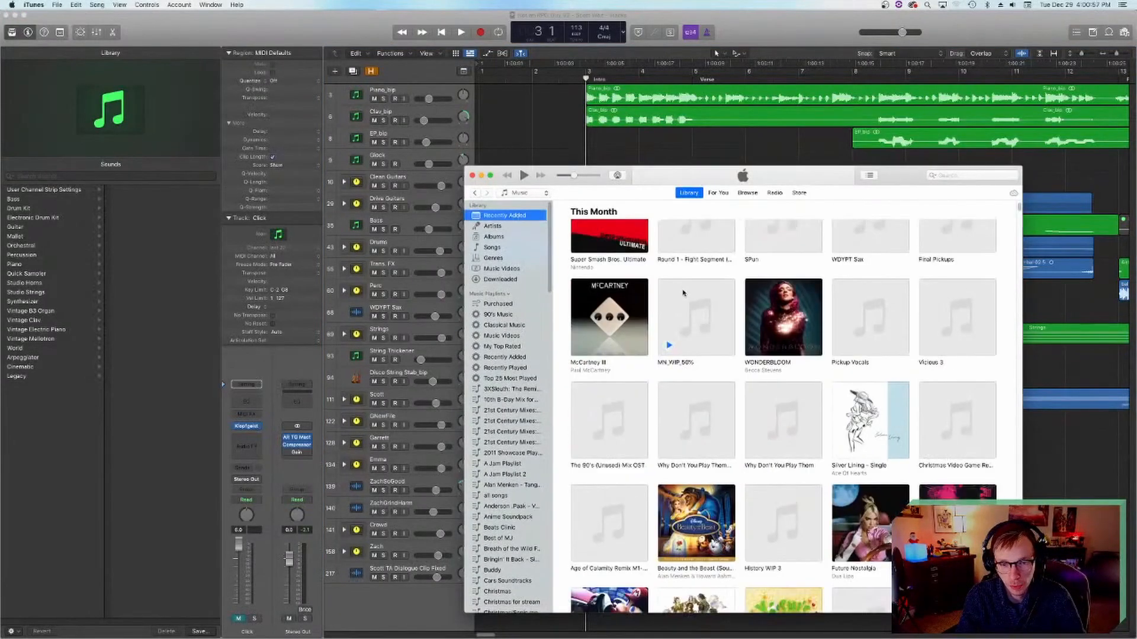
pyautogui.scroll(-5, 683, 292)
pyautogui.scroll(3, 682, 292)
pyautogui.scroll(2, 740, 281)
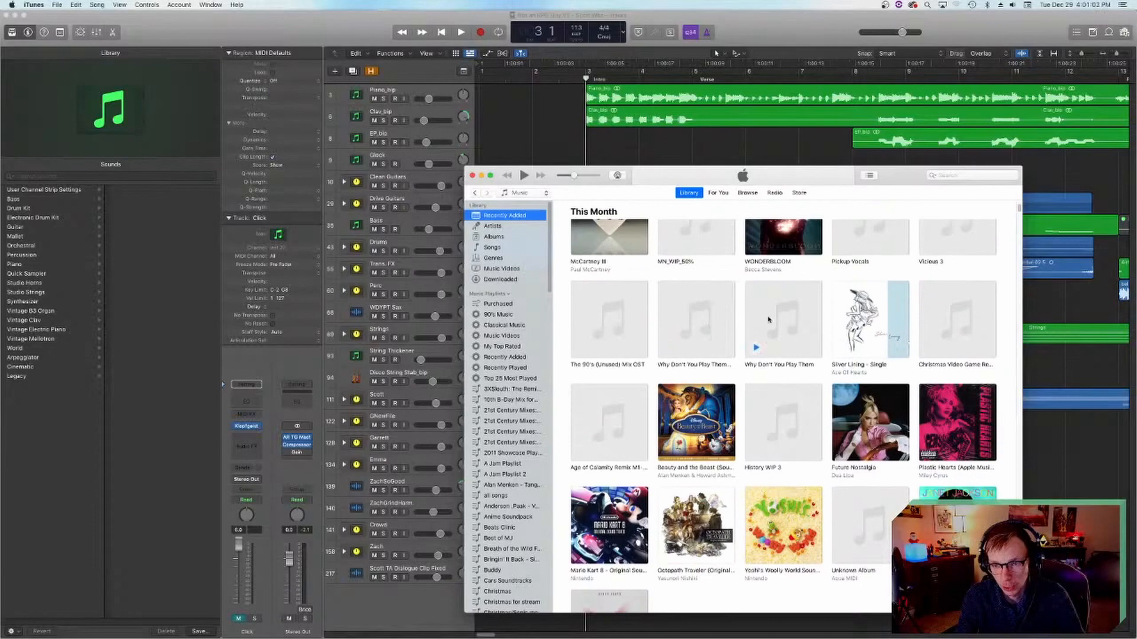
pyautogui.click(716, 318)
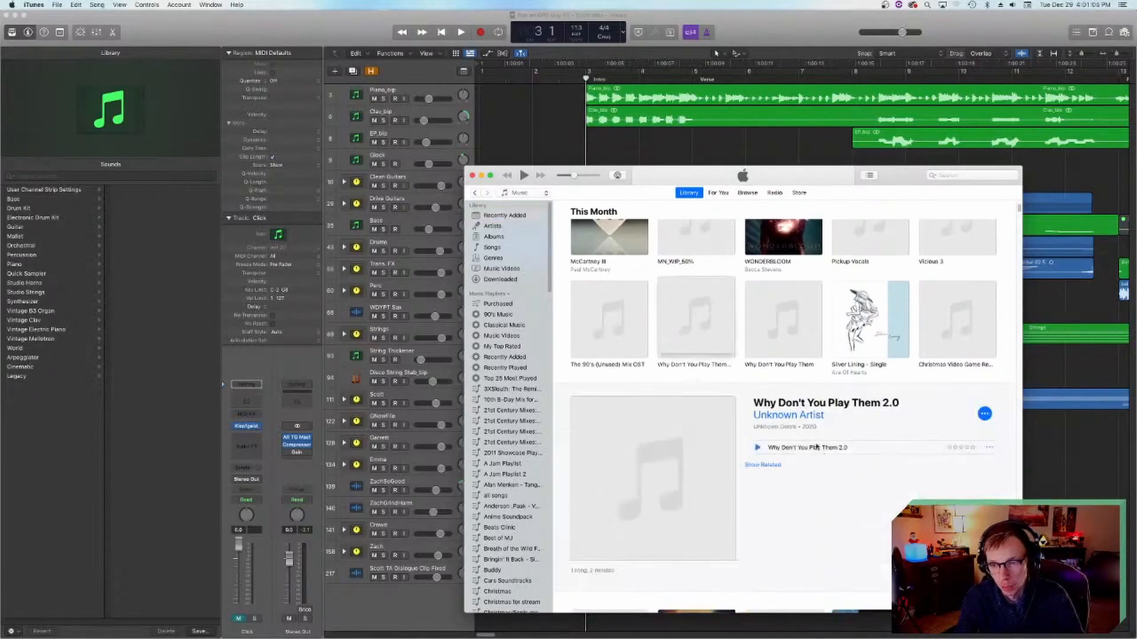
# Step: Play excerpts of "Why Don't You Play Them 2.0" at raised volume, pause and lower the volume again, and return to Logic Pro
pyautogui.click(798, 448)
pyautogui.doubleClick(797, 449)
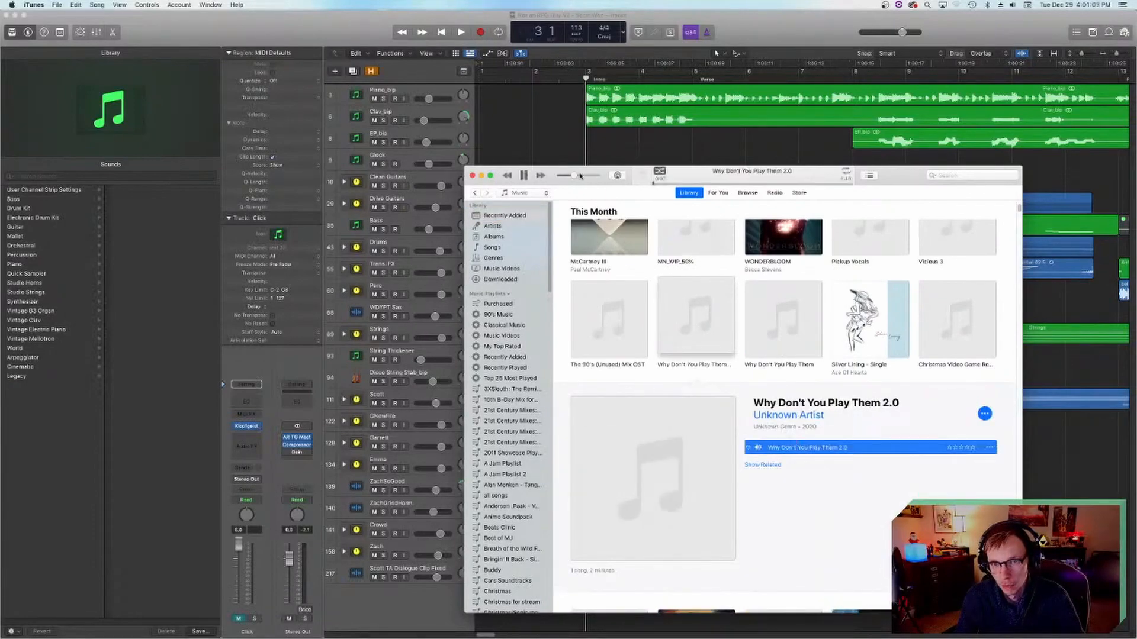
pyautogui.moveTo(572, 178); pyautogui.dragTo(594, 178)
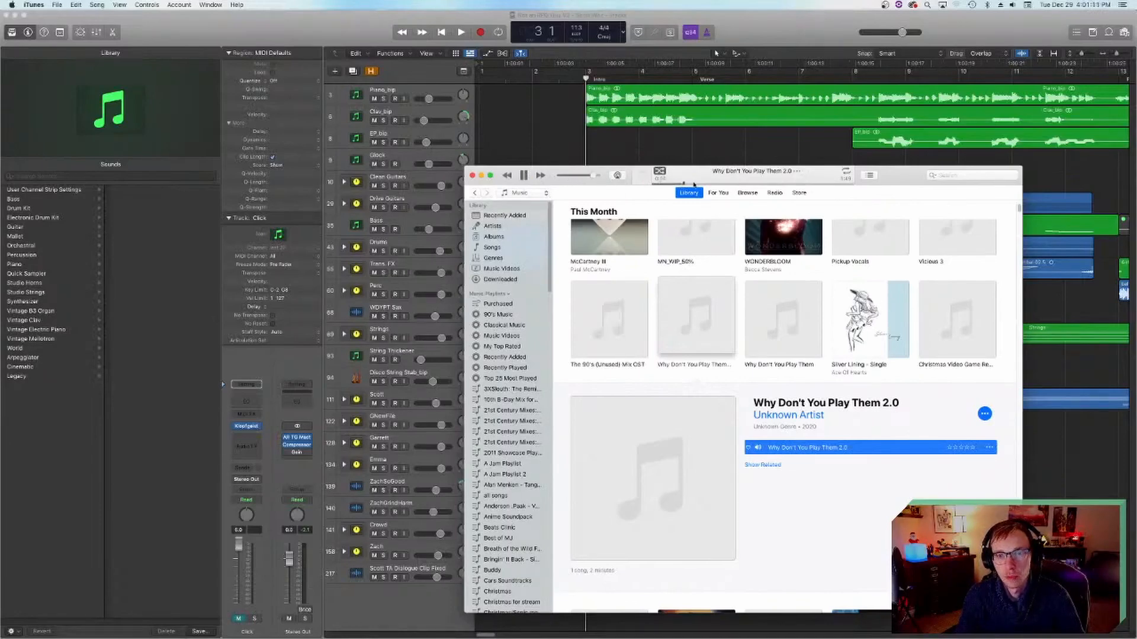
pyautogui.click(522, 176)
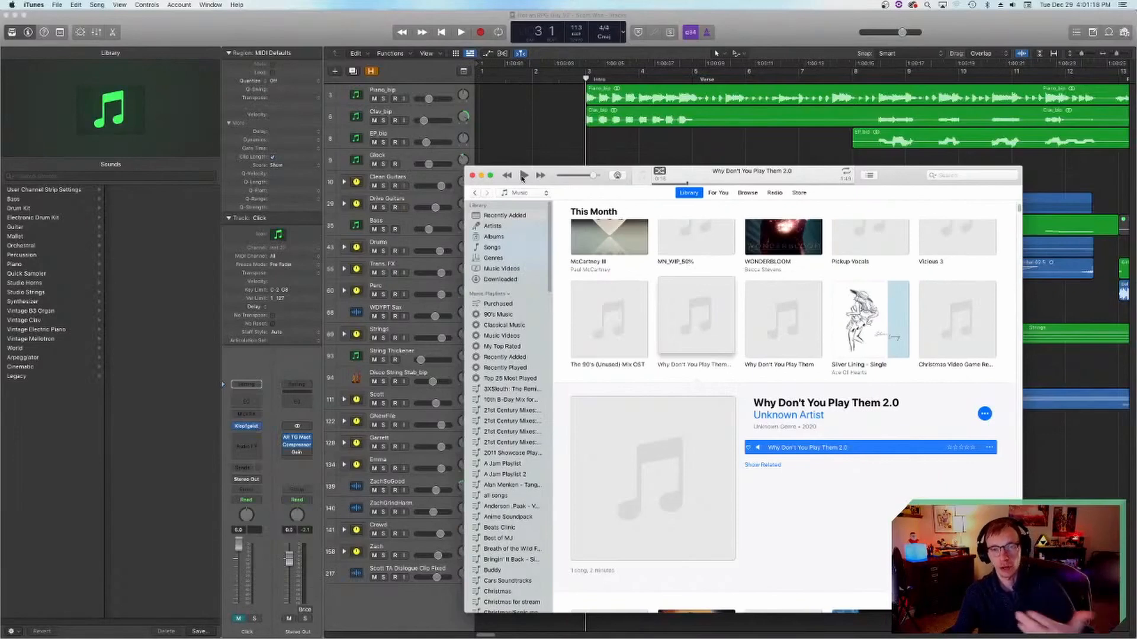
pyautogui.click(523, 176)
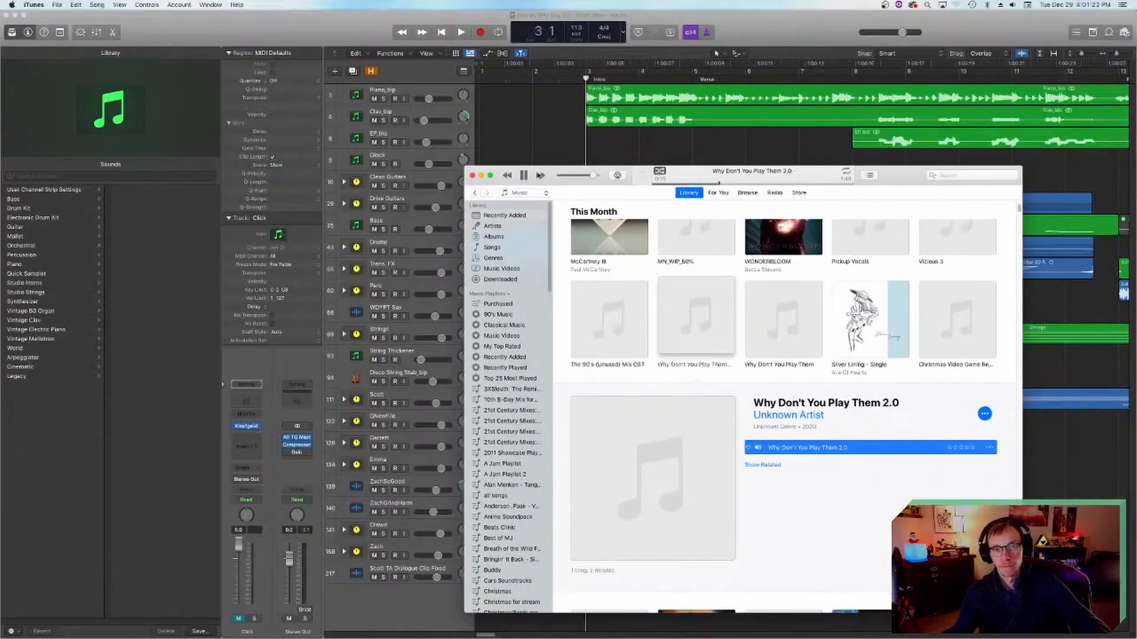
pyautogui.click(524, 175)
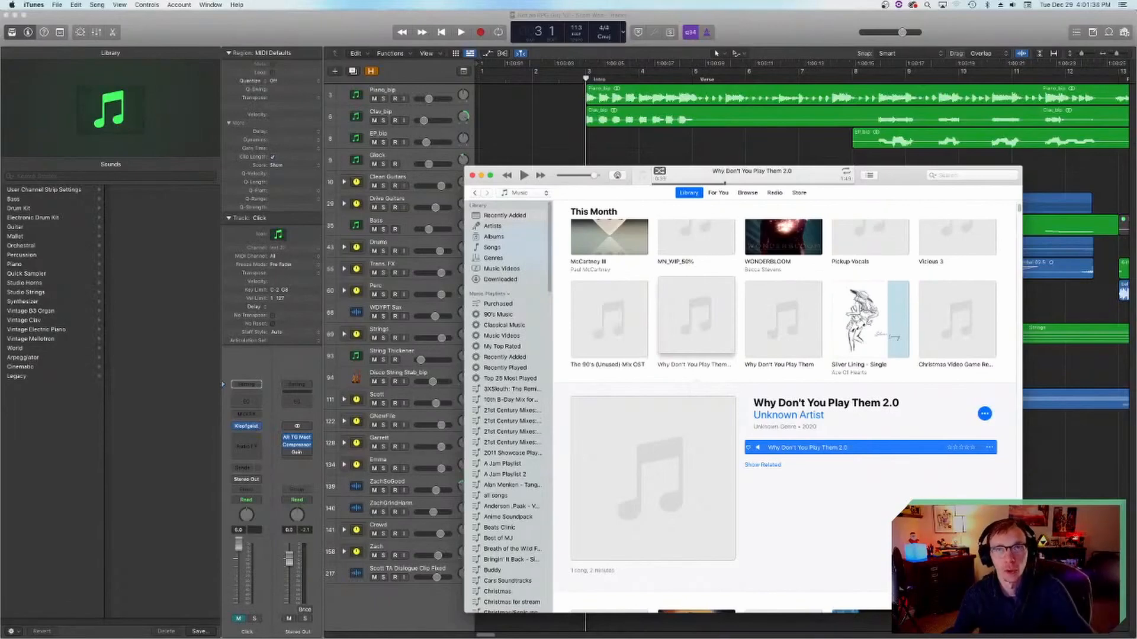
pyautogui.moveTo(594, 176); pyautogui.dragTo(573, 175)
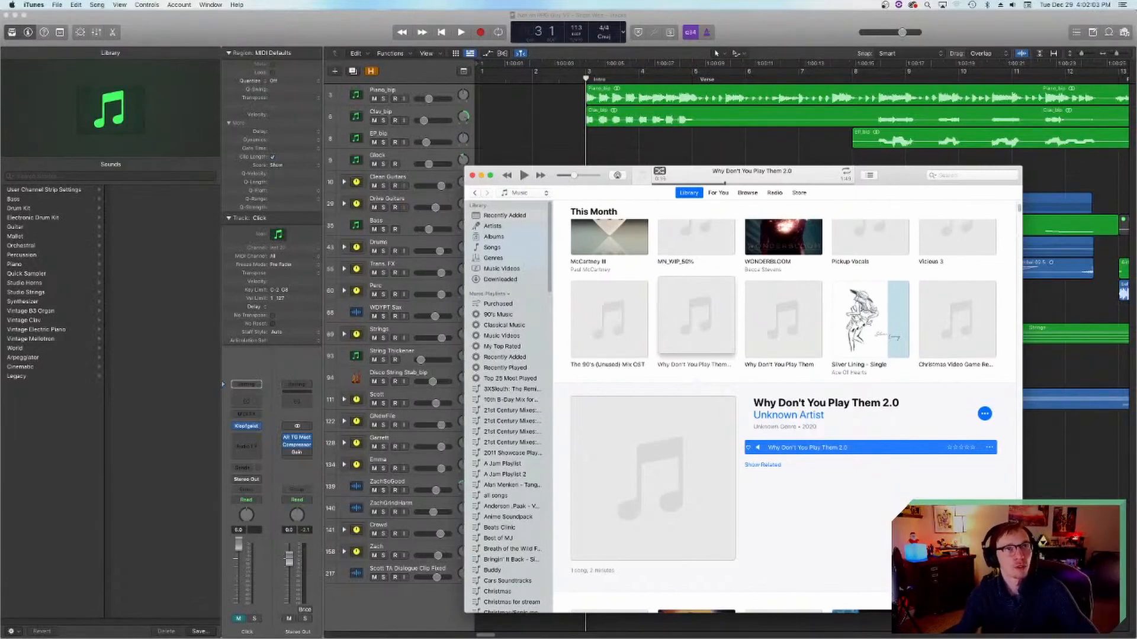
pyautogui.click(1072, 460)
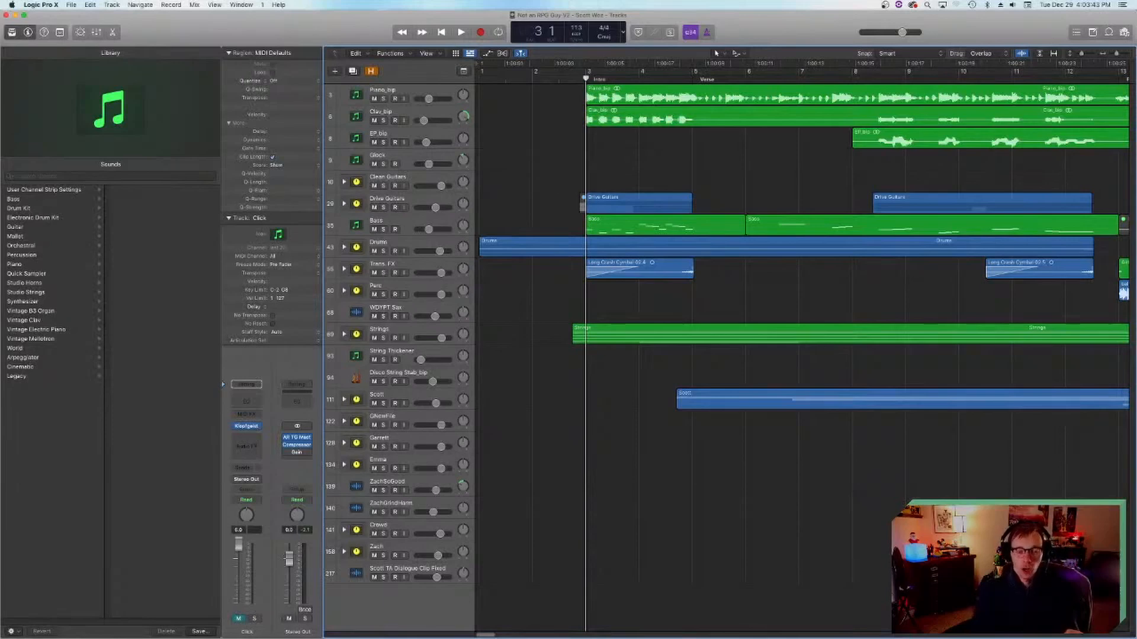
# Step: Switch to Notes, open the note "Scott Woz Christmas thing 2020" and move the window clear of the webcam picture
pyautogui.moveTo(415, 637)
pyautogui.click(443, 615)
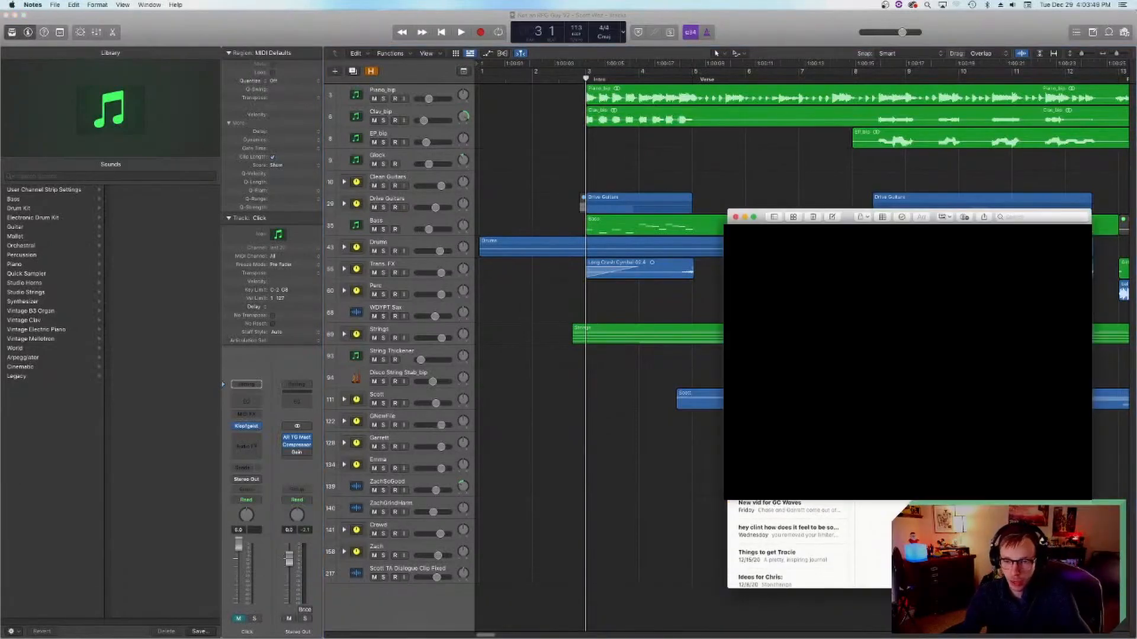
pyautogui.scroll(-10, 787, 544)
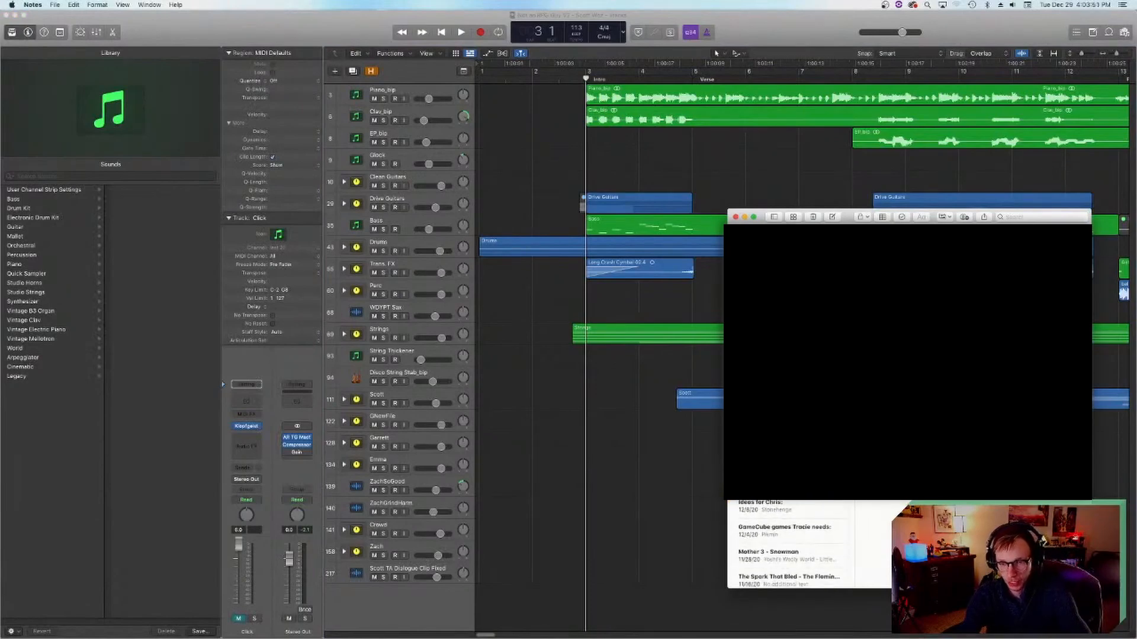
pyautogui.scroll(-3, 787, 544)
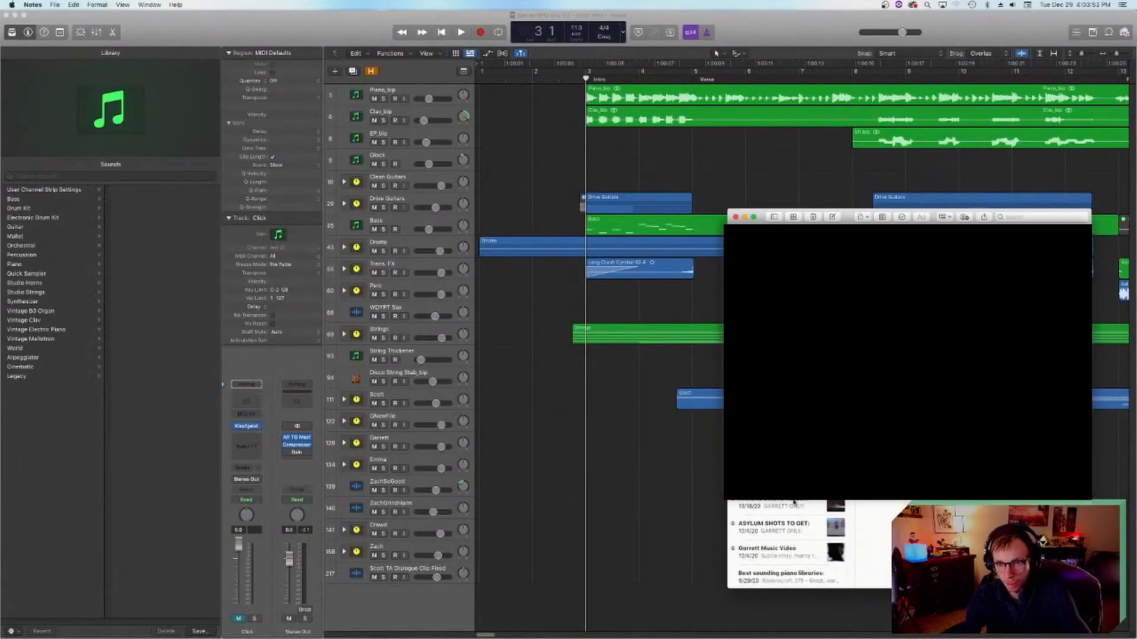
pyautogui.click(793, 473)
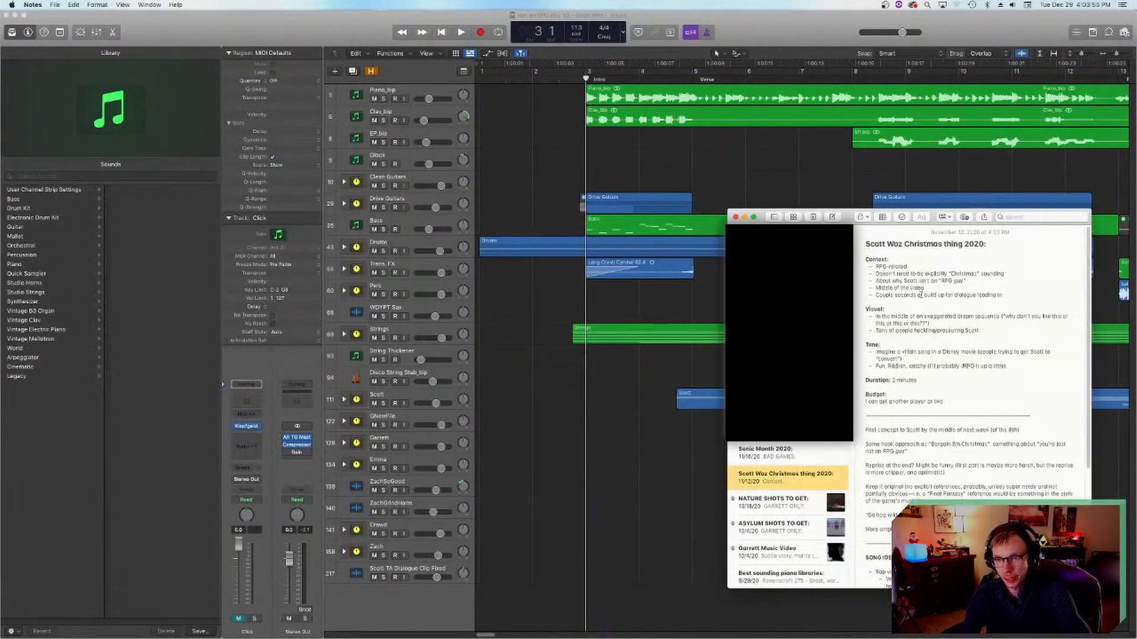
pyautogui.moveTo(845, 216); pyautogui.dragTo(664, 214)
pyautogui.click(745, 264)
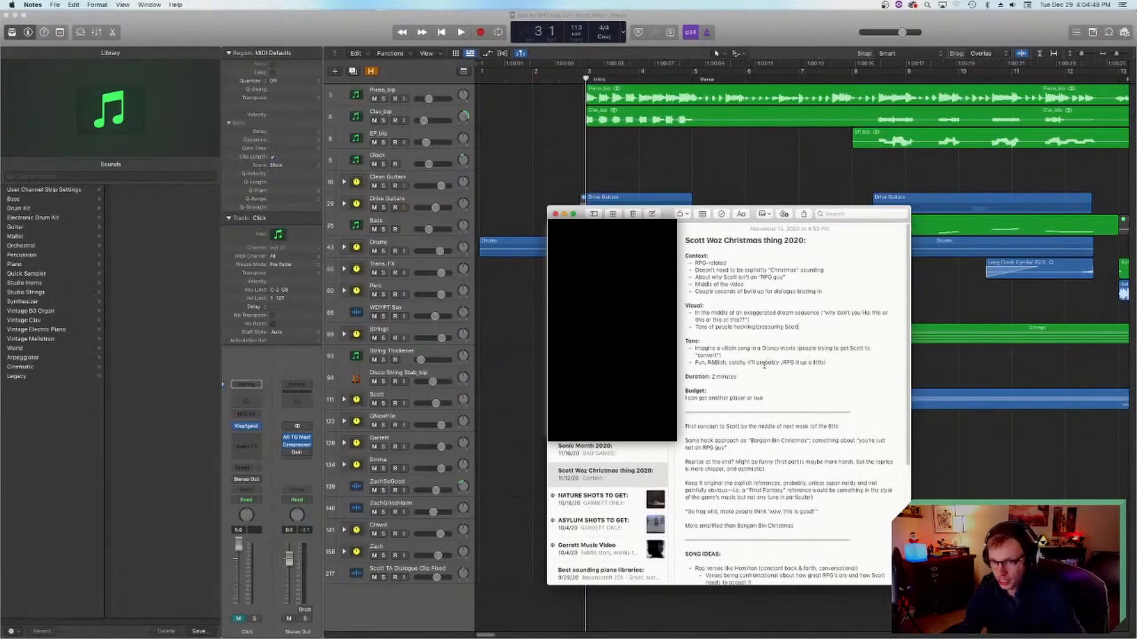
# Step: Read through the note's tone, concept and song ideas down to the list of reference songs
pyautogui.scroll(-4, 731, 377)
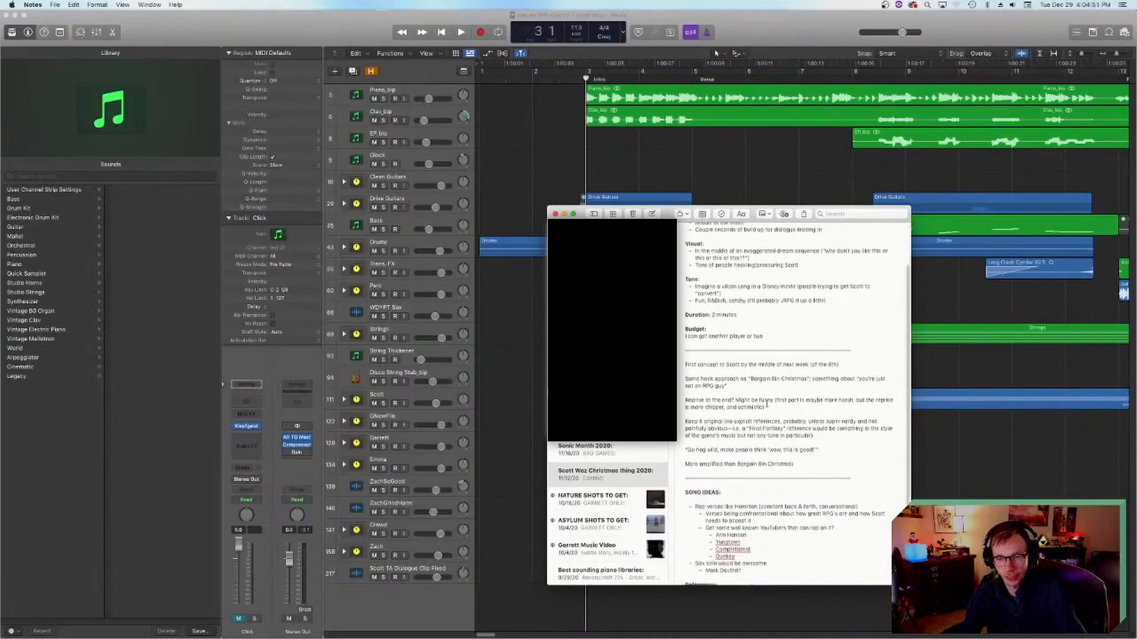
pyautogui.scroll(-2, 734, 429)
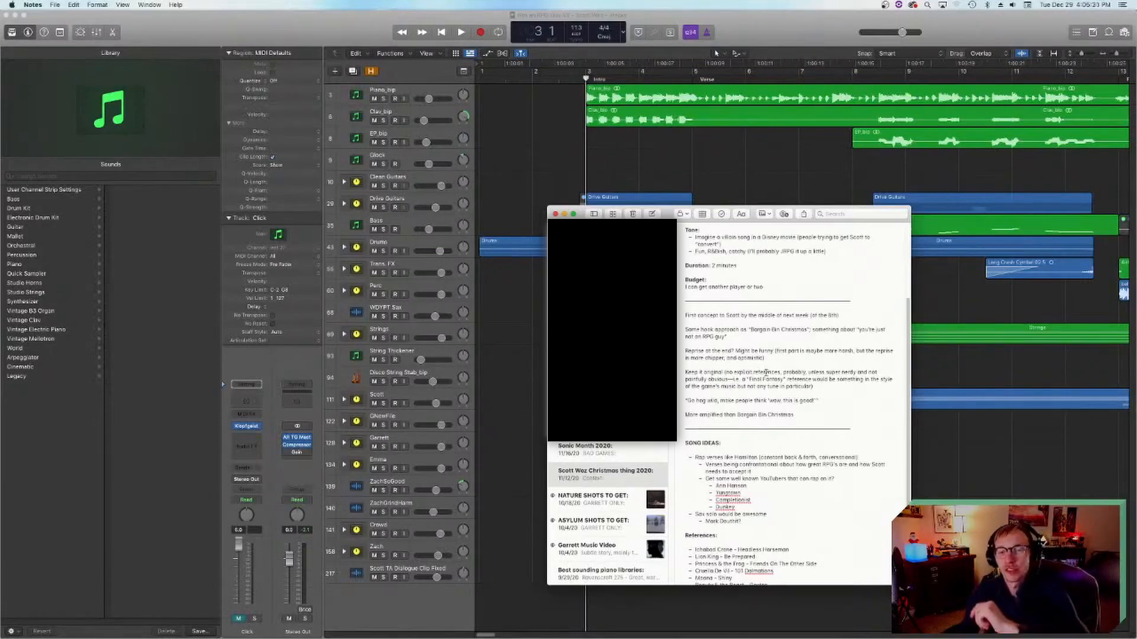
pyautogui.scroll(-2, 769, 371)
pyautogui.scroll(-3, 776, 370)
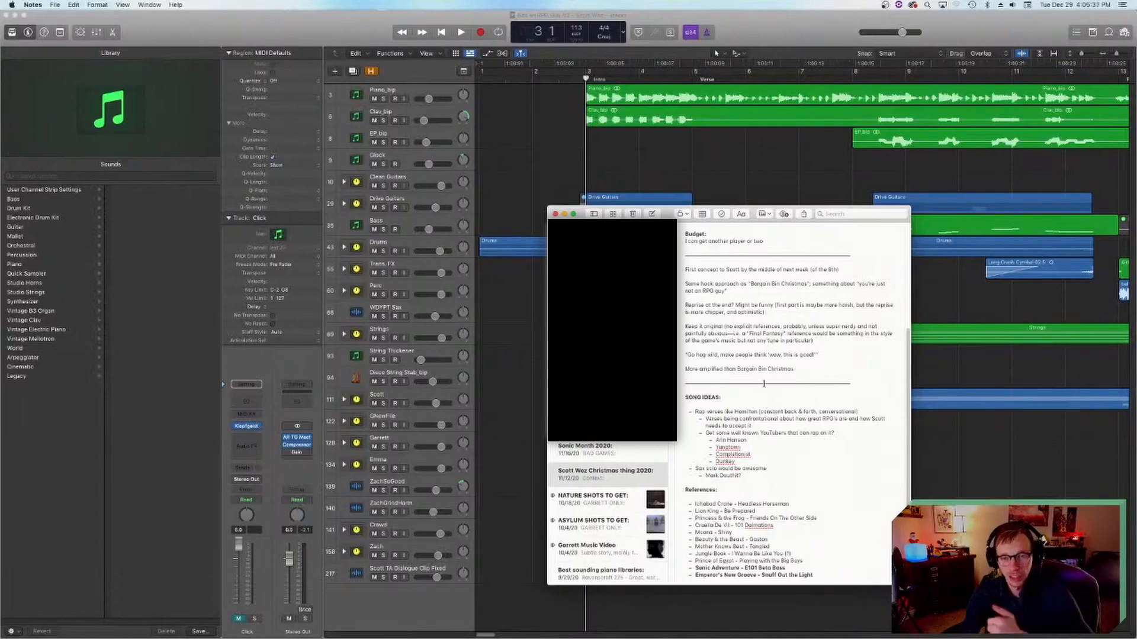
pyautogui.scroll(-1, 760, 342)
pyautogui.scroll(-3, 759, 342)
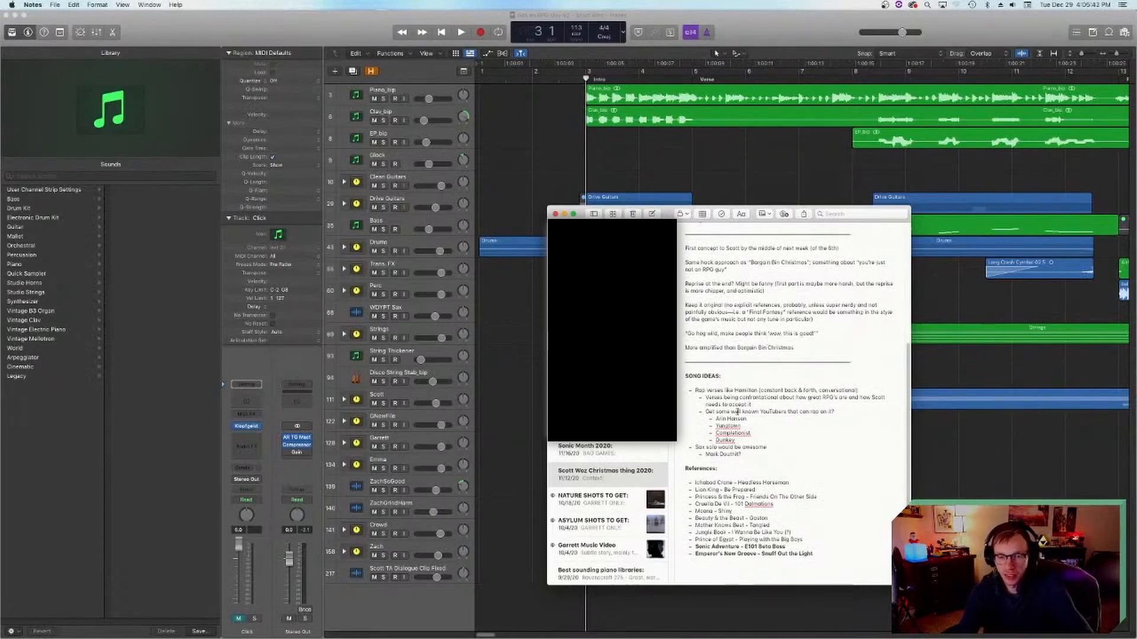
pyautogui.scroll(3, 755, 376)
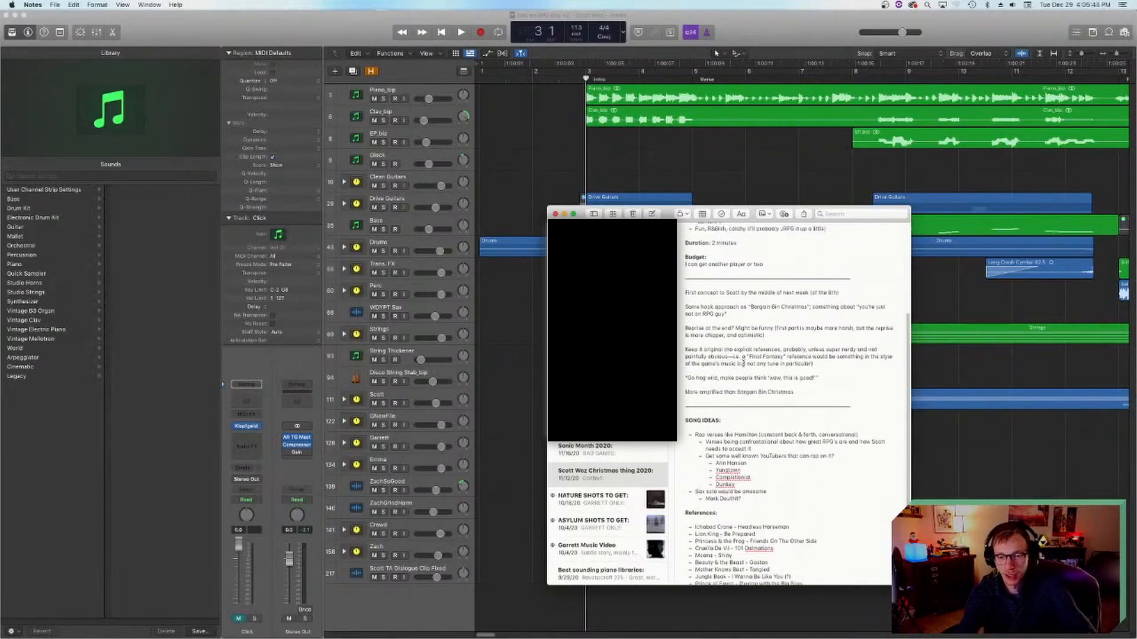
pyautogui.scroll(-3, 744, 366)
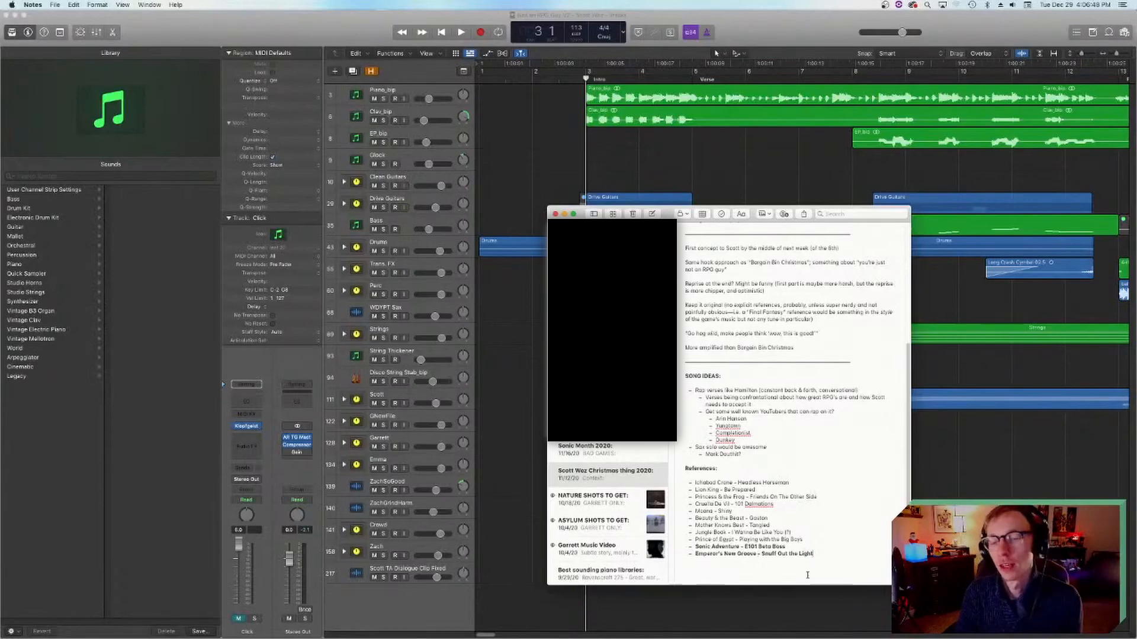
# Step: Nudge the Notes window down slightly, go back to the start of the note and switch to the Logic Pro project
pyautogui.moveTo(599, 622)
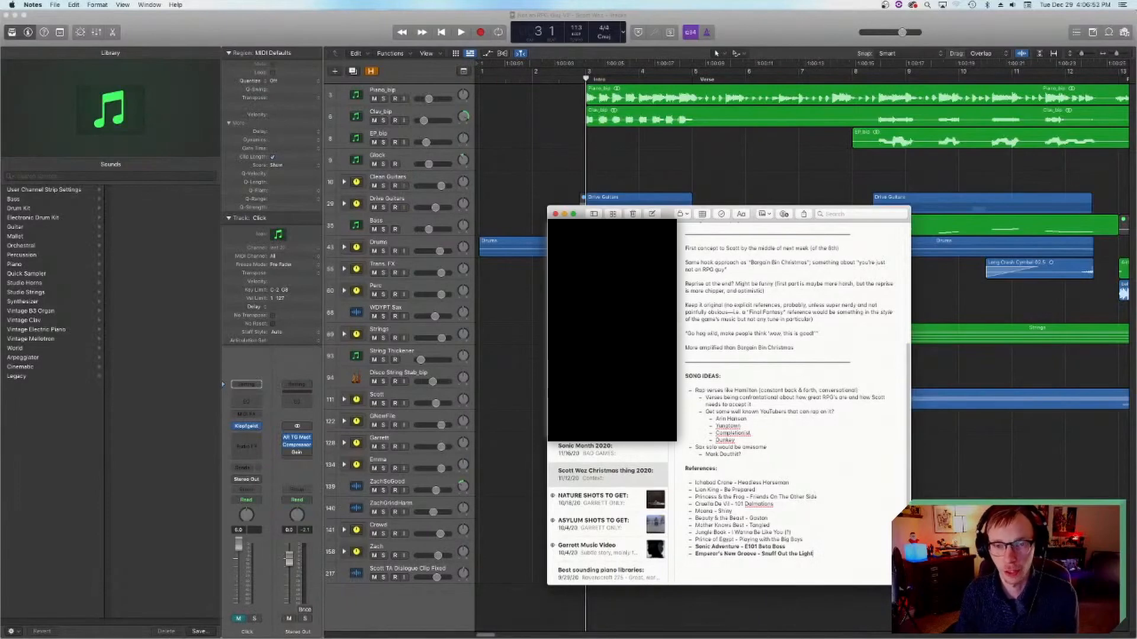
pyautogui.moveTo(666, 215); pyautogui.dragTo(666, 221)
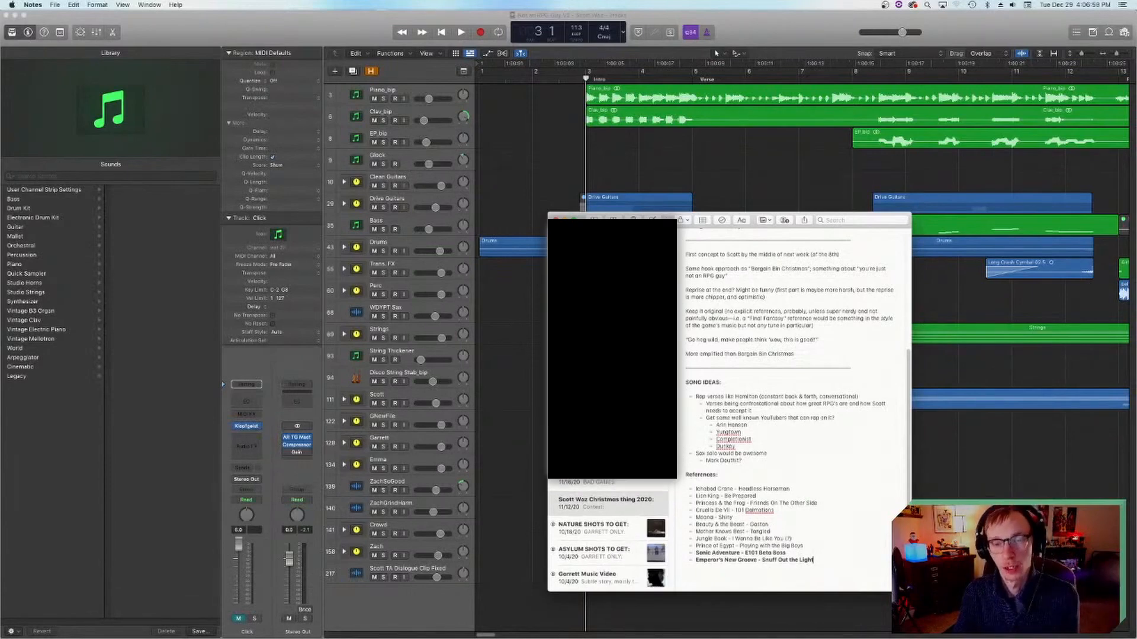
pyautogui.scroll(-3, 779, 372)
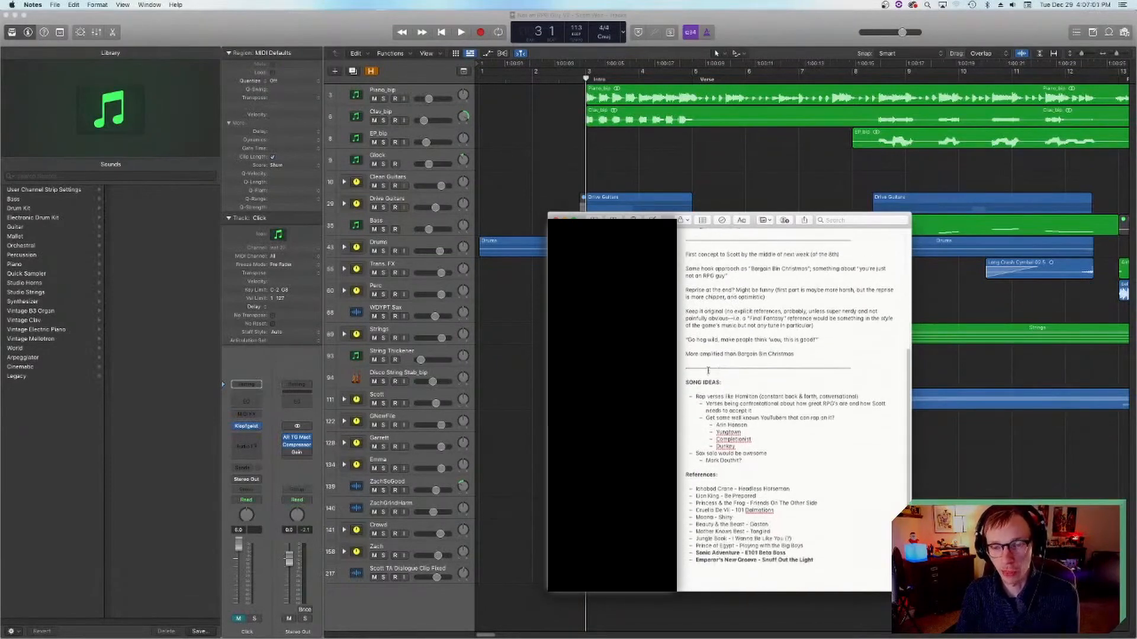
pyautogui.moveTo(668, 219); pyautogui.dragTo(667, 219)
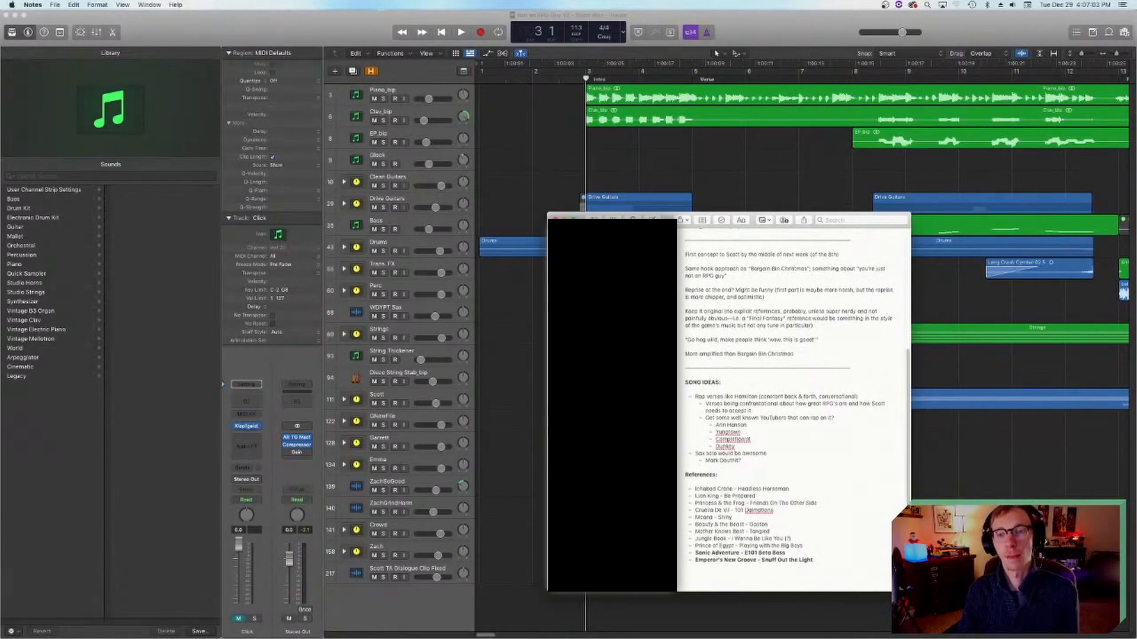
pyautogui.scroll(10, 746, 254)
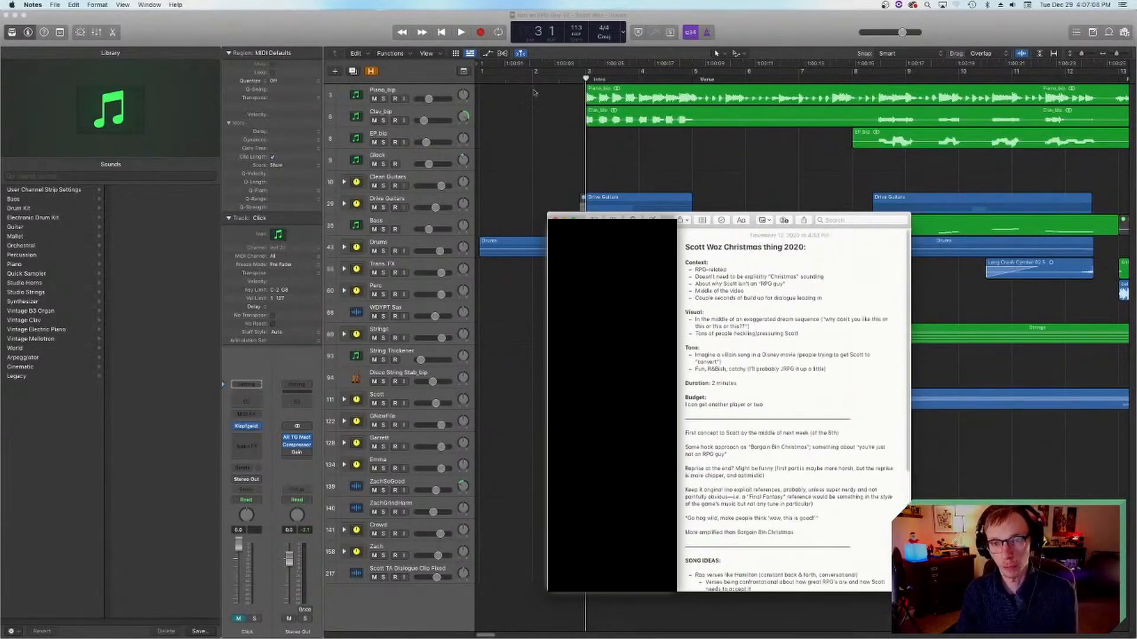
pyautogui.click(616, 182)
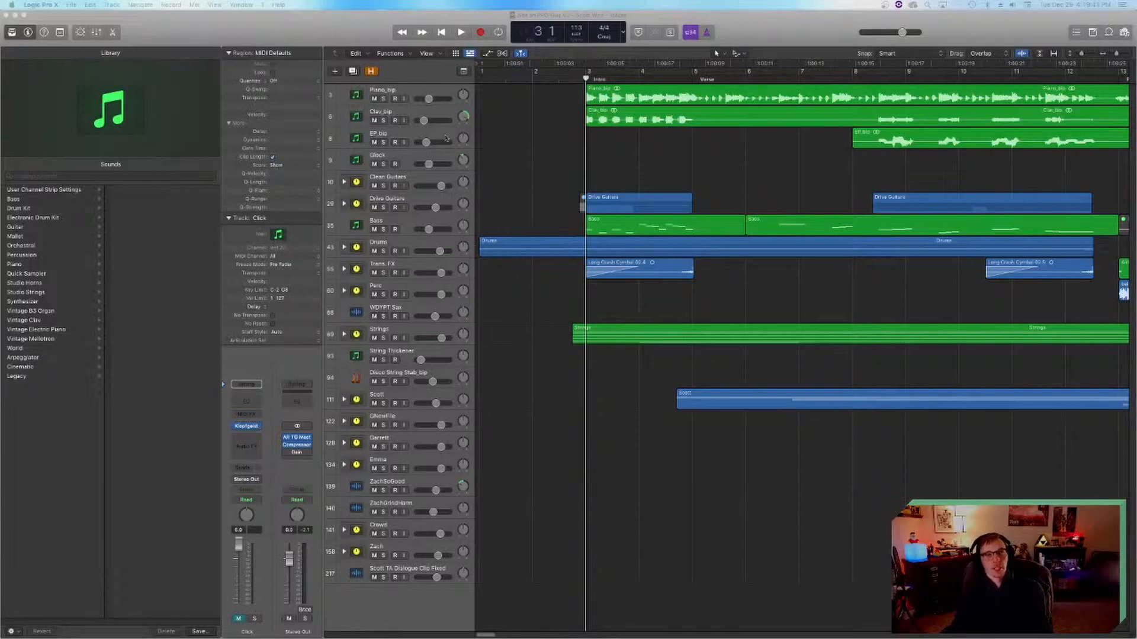
# Step: Go to the Rap Verse section and play the lead-in from just before bar 30
pyautogui.click(572, 80)
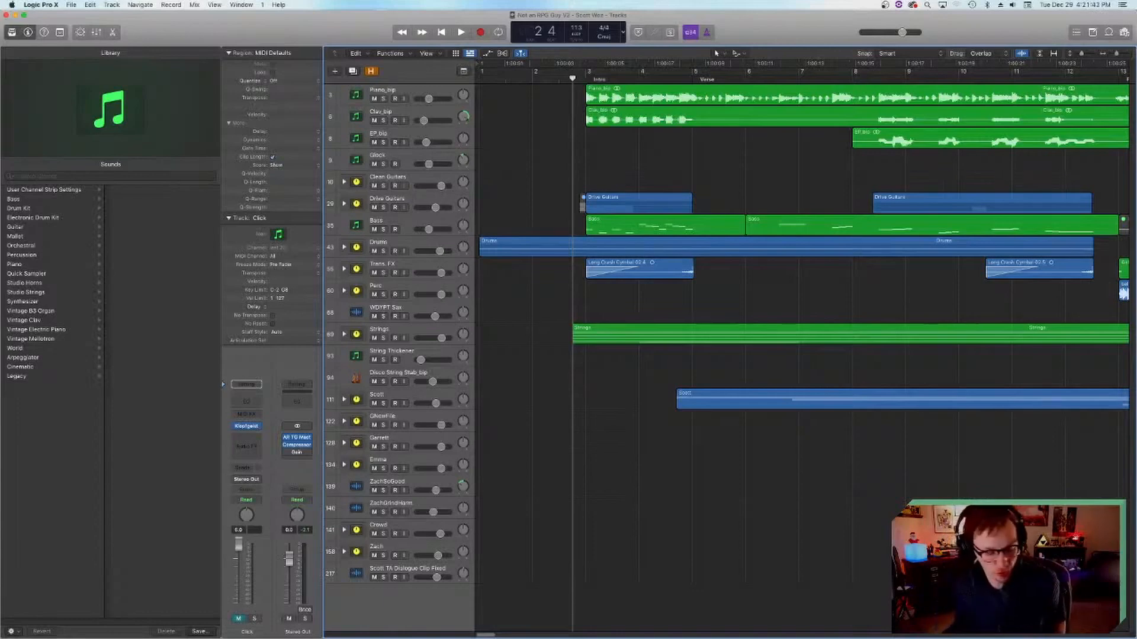
pyautogui.hscroll(10, 1005, 434)
pyautogui.hscroll(7, 754, 219)
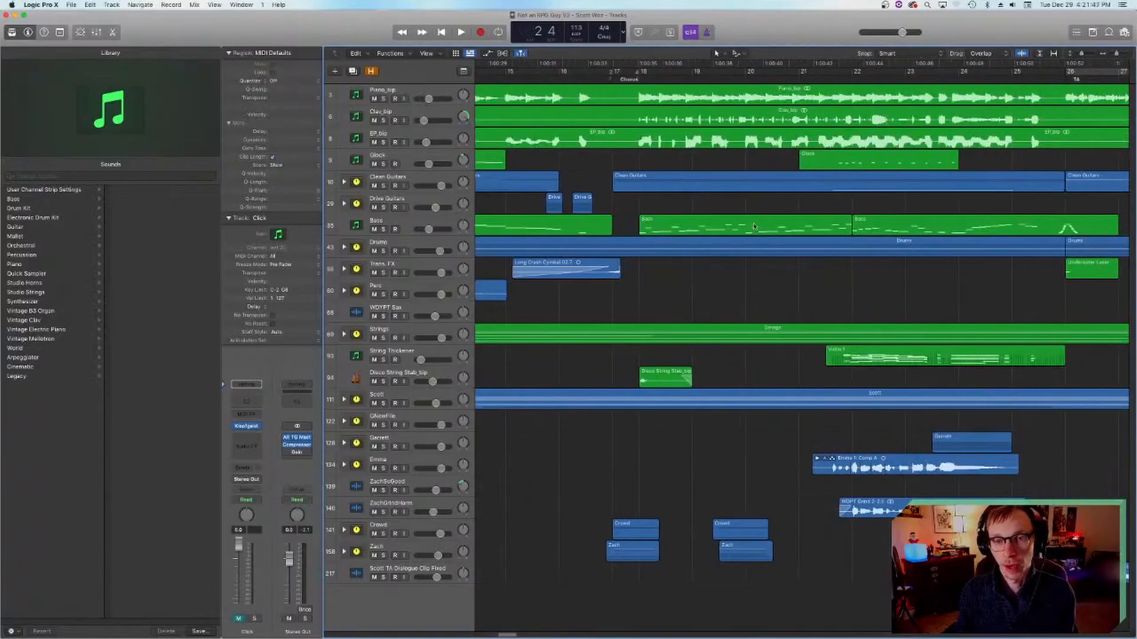
pyautogui.hscroll(10, 754, 226)
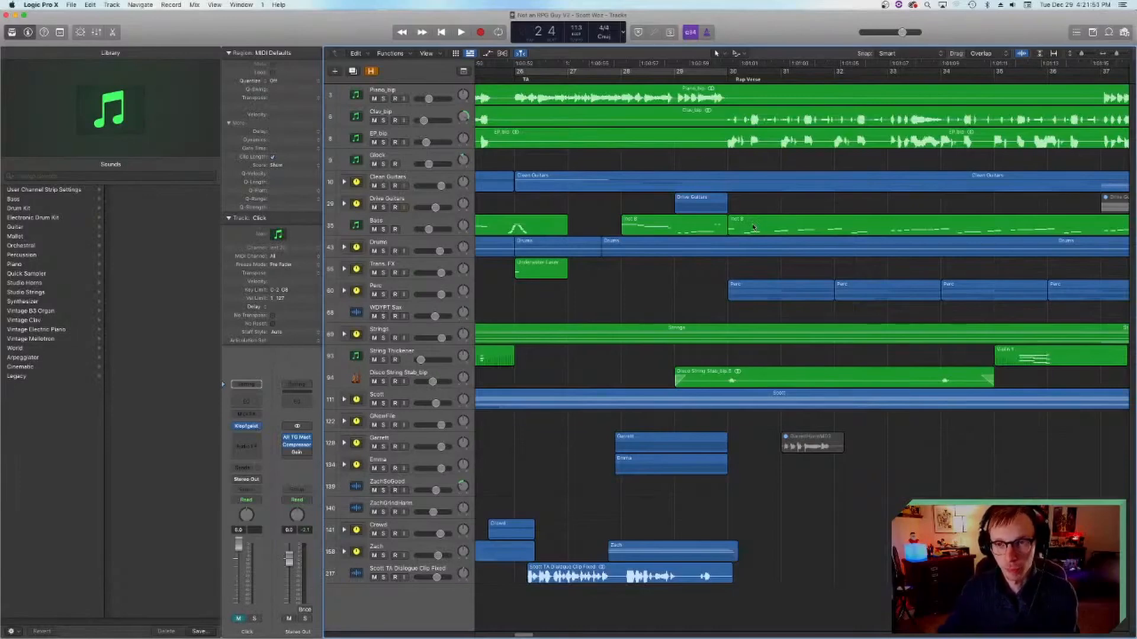
pyautogui.click(714, 76)
pyautogui.press('space')
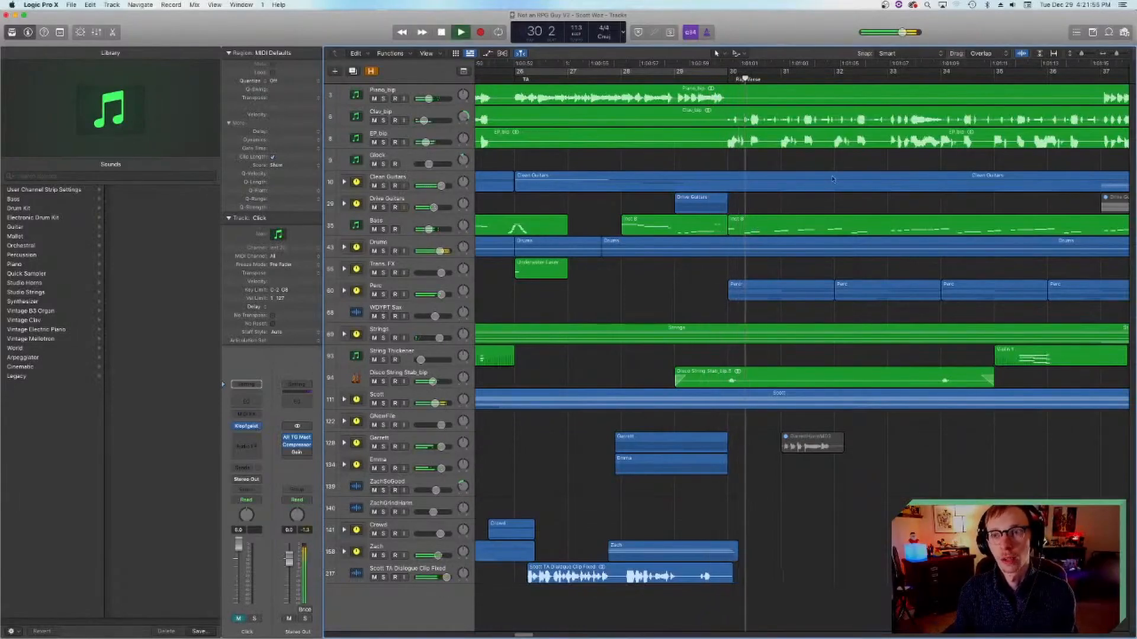
pyautogui.press('space')
# Step: Play the rap verse from beat 4 of bar 37, stop and return the playhead to that position
pyautogui.hscroll(4, 890, 89)
pyautogui.click(928, 77)
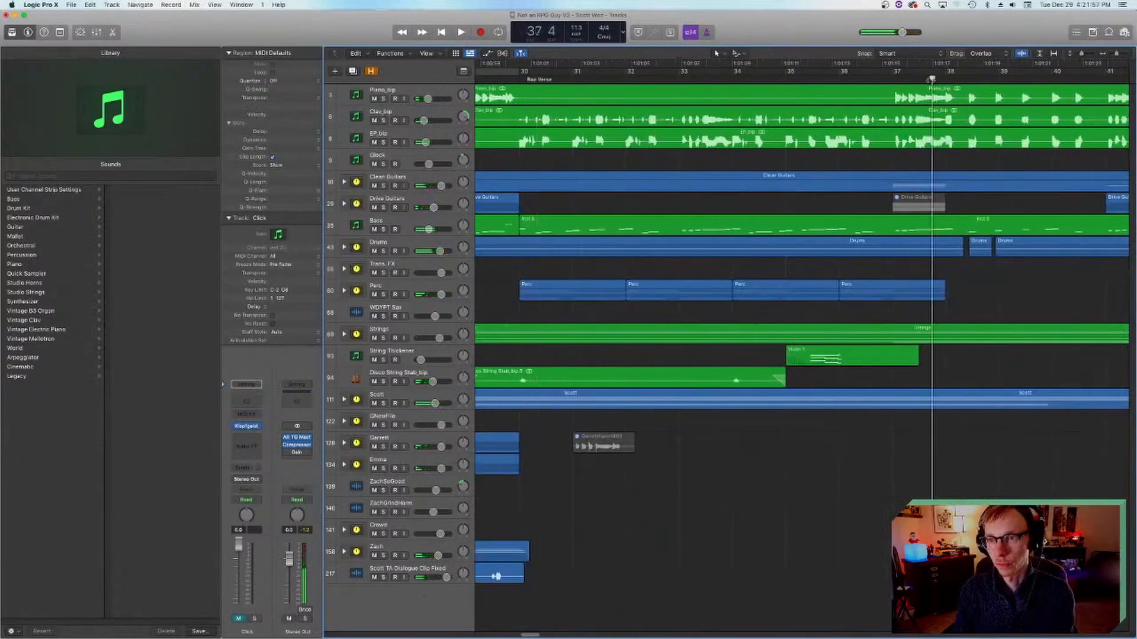
pyautogui.press('space')
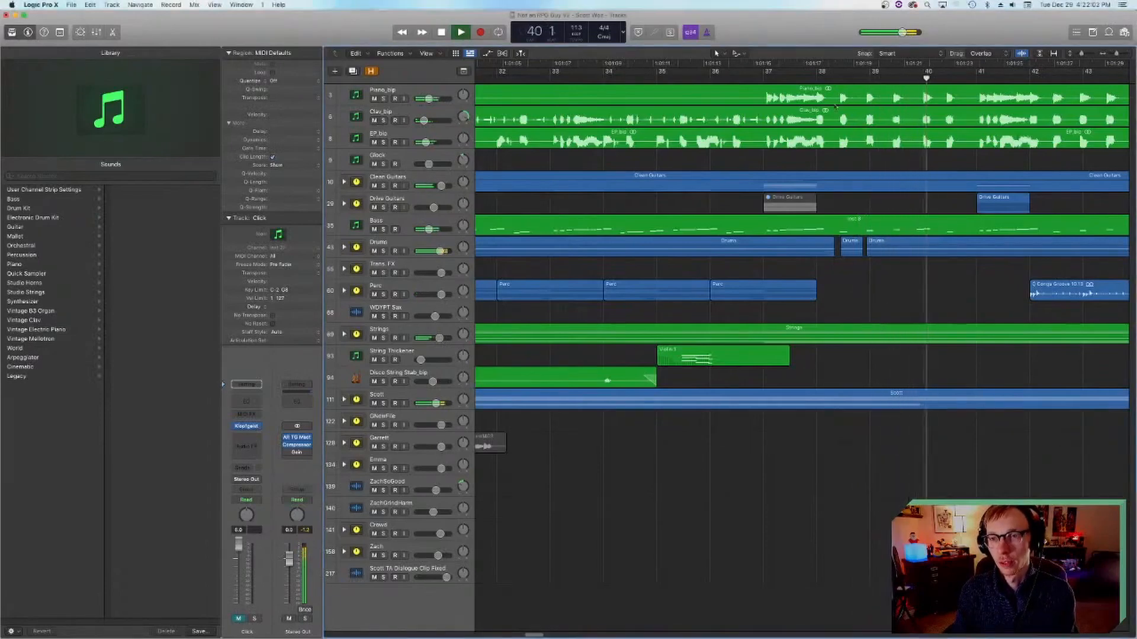
pyautogui.click(802, 80)
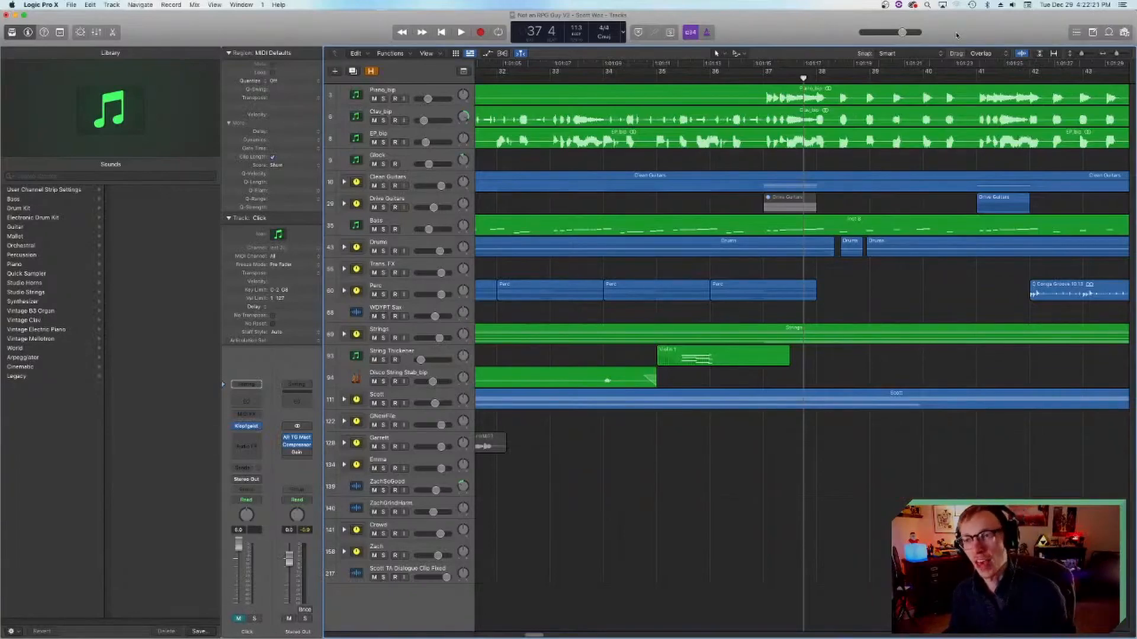
# Step: Return to the start of the project, place the playhead at beat 4 of bar 2 and adjust the system volume
pyautogui.press('Return')
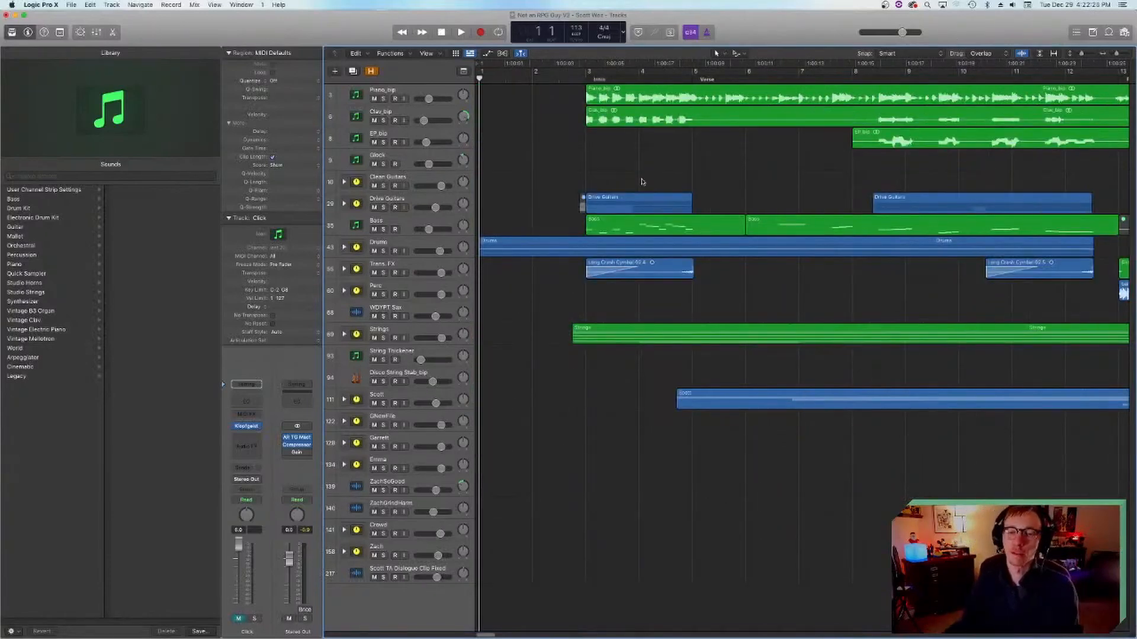
pyautogui.click(571, 80)
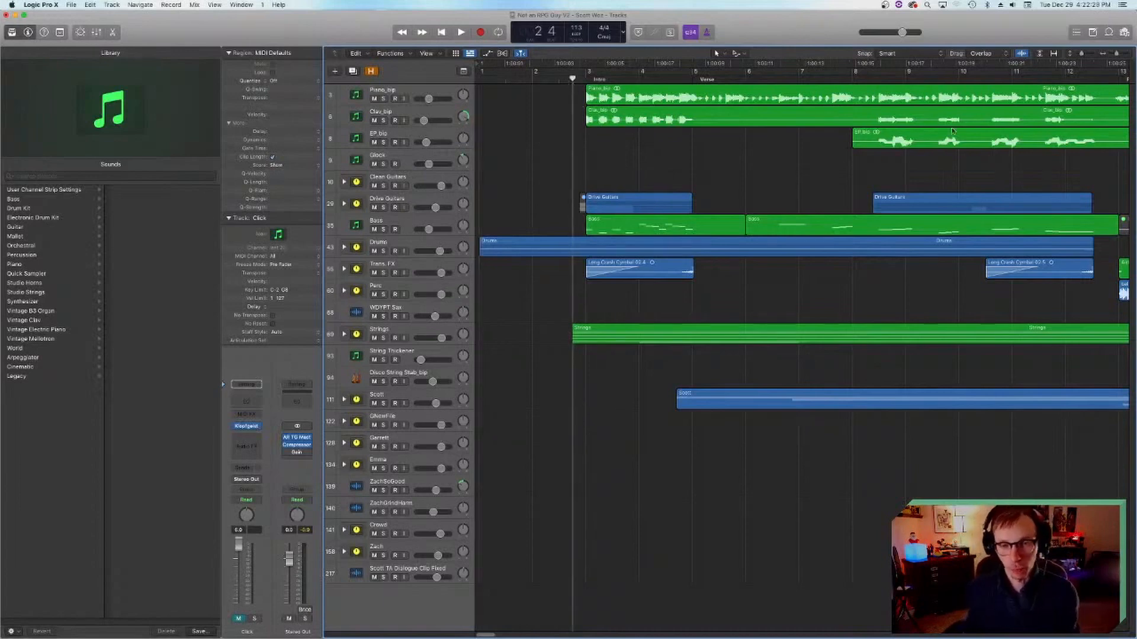
pyautogui.click(1012, 6)
pyautogui.moveTo(1033, 26); pyautogui.dragTo(1038, 26)
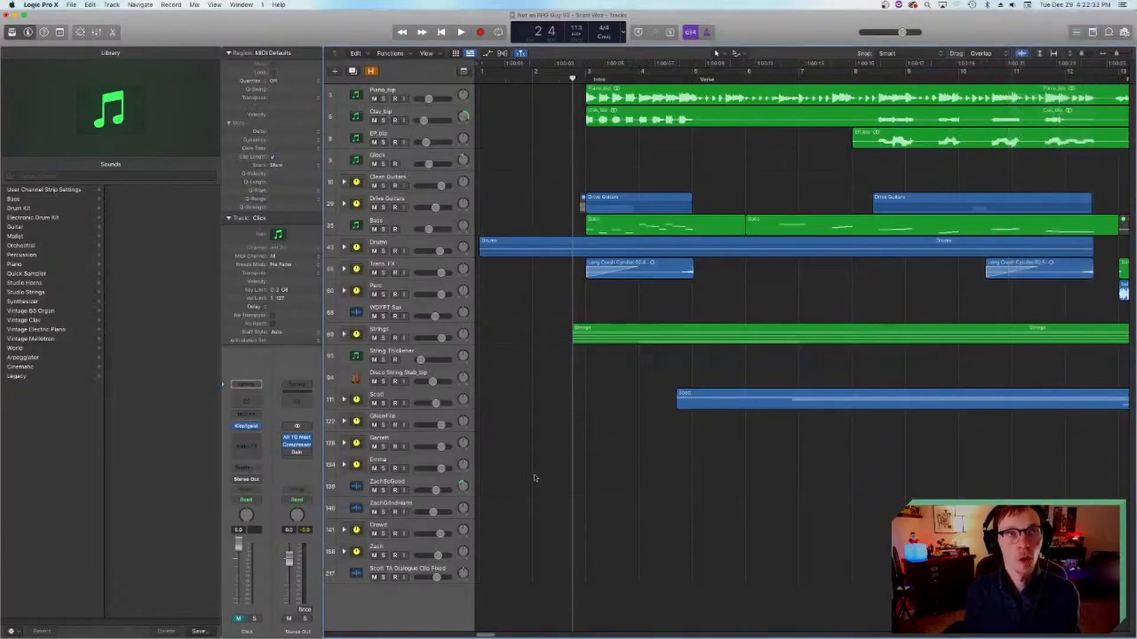
# Step: Look through the arrangement from the intro past the Rap Verse and return to the opening bars
pyautogui.hscroll(4, 582, 405)
pyautogui.hscroll(-4, 582, 406)
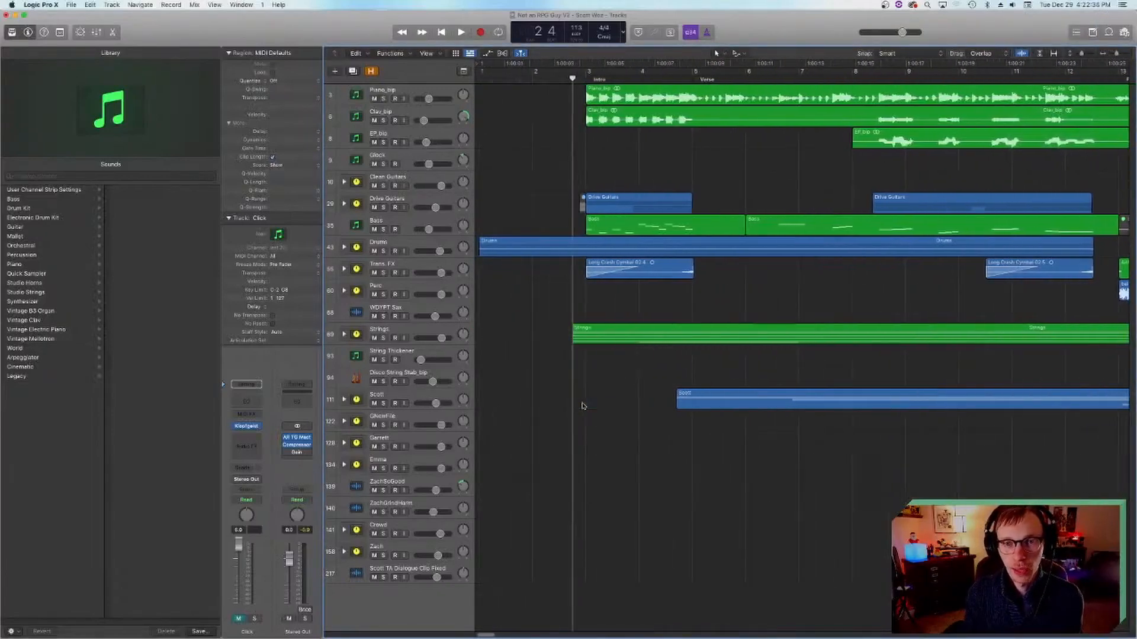
pyautogui.hscroll(20, 582, 406)
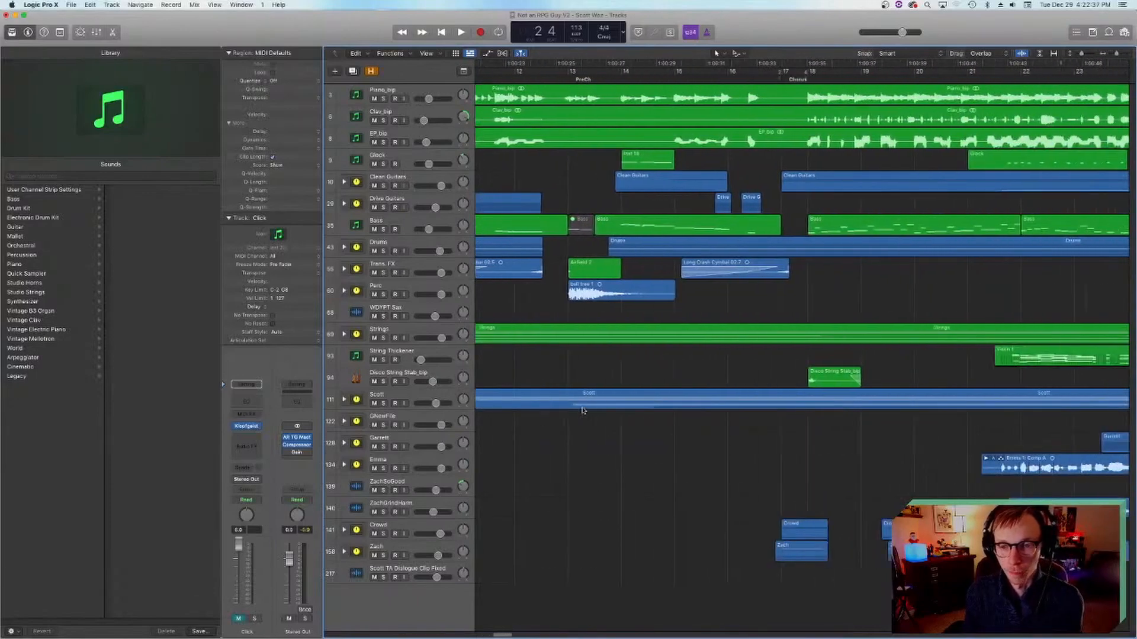
pyautogui.hscroll(20, 585, 410)
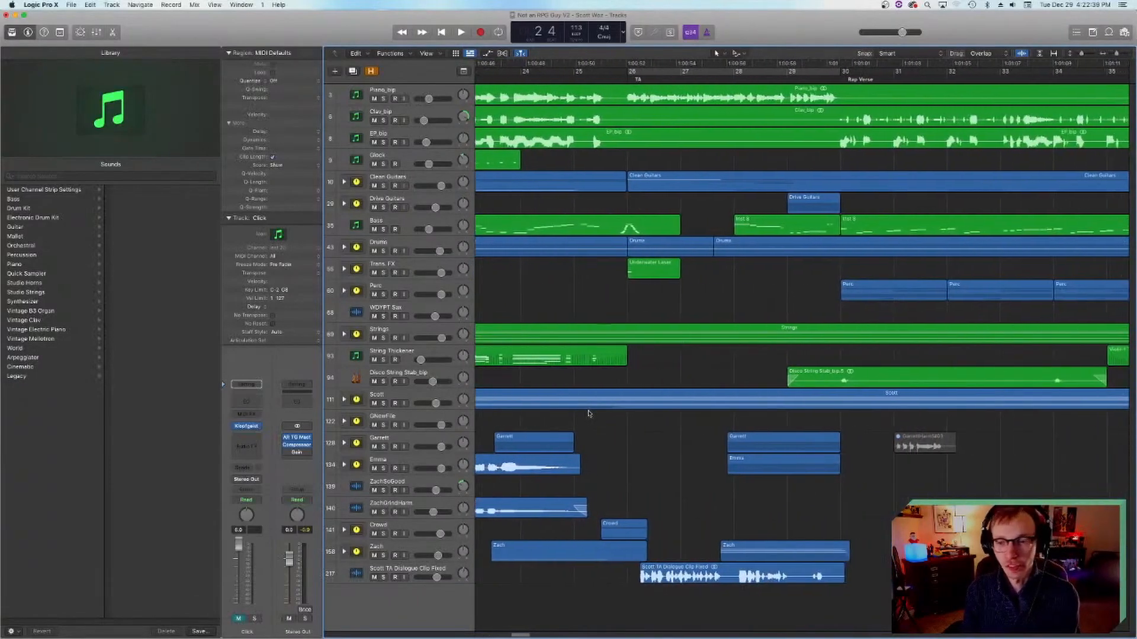
pyautogui.hscroll(20, 589, 413)
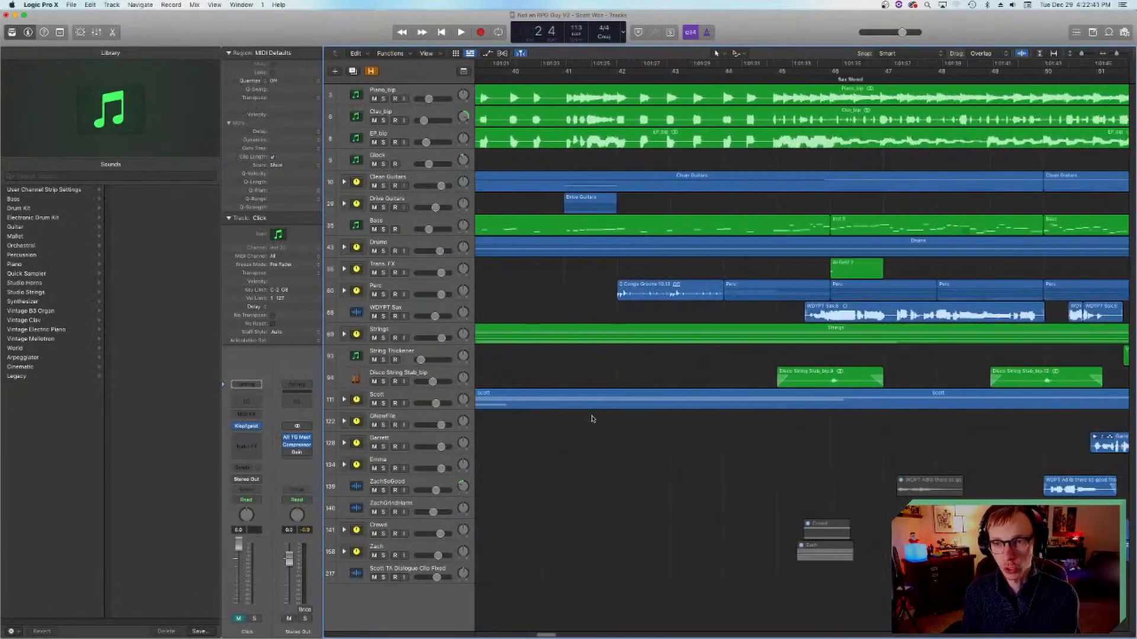
pyautogui.hscroll(-20, 591, 416)
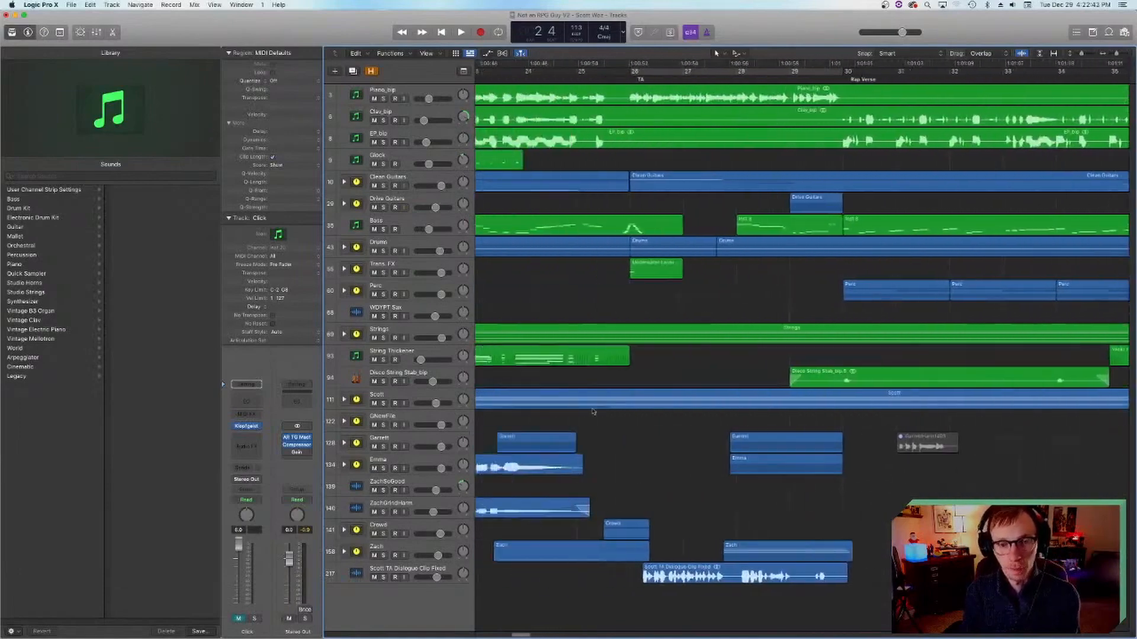
pyautogui.hscroll(-20, 591, 411)
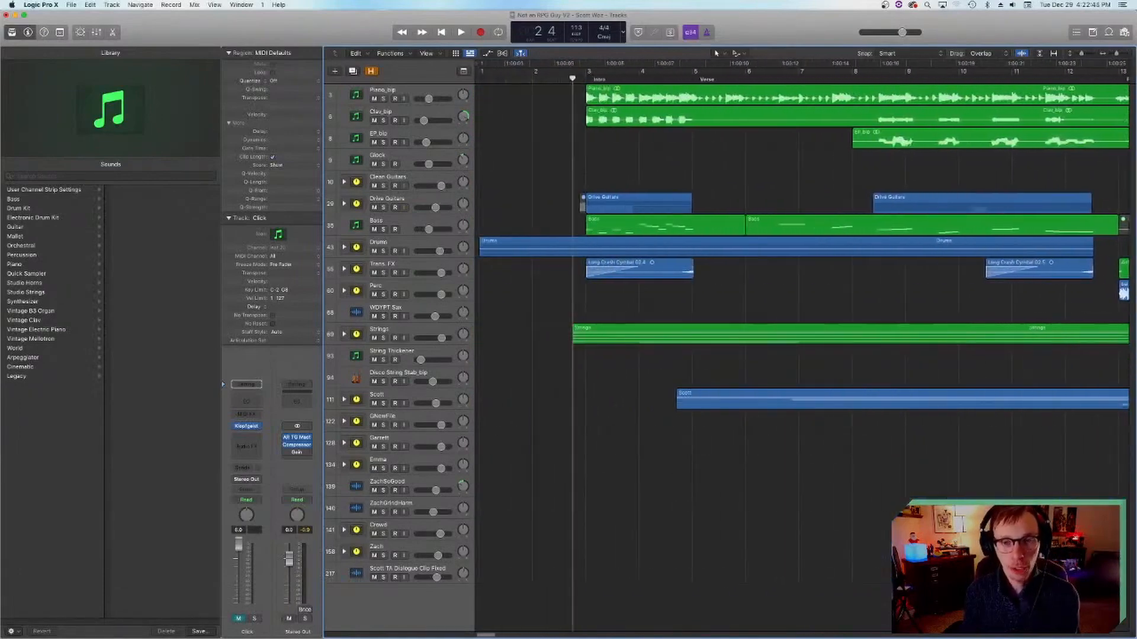
# Step: Switch to Finder, open the Logic Pro folder on the GA ED 2015-present drive and select the Other folder
pyautogui.moveTo(429, 635)
pyautogui.click(372, 620)
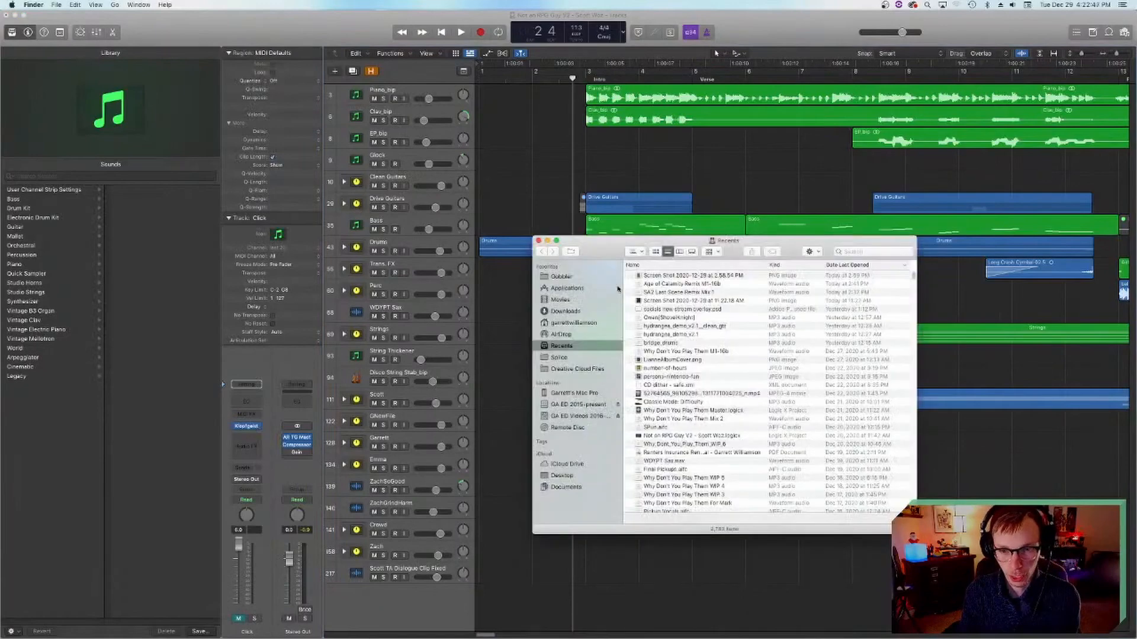
pyautogui.click(568, 404)
pyautogui.doubleClick(688, 309)
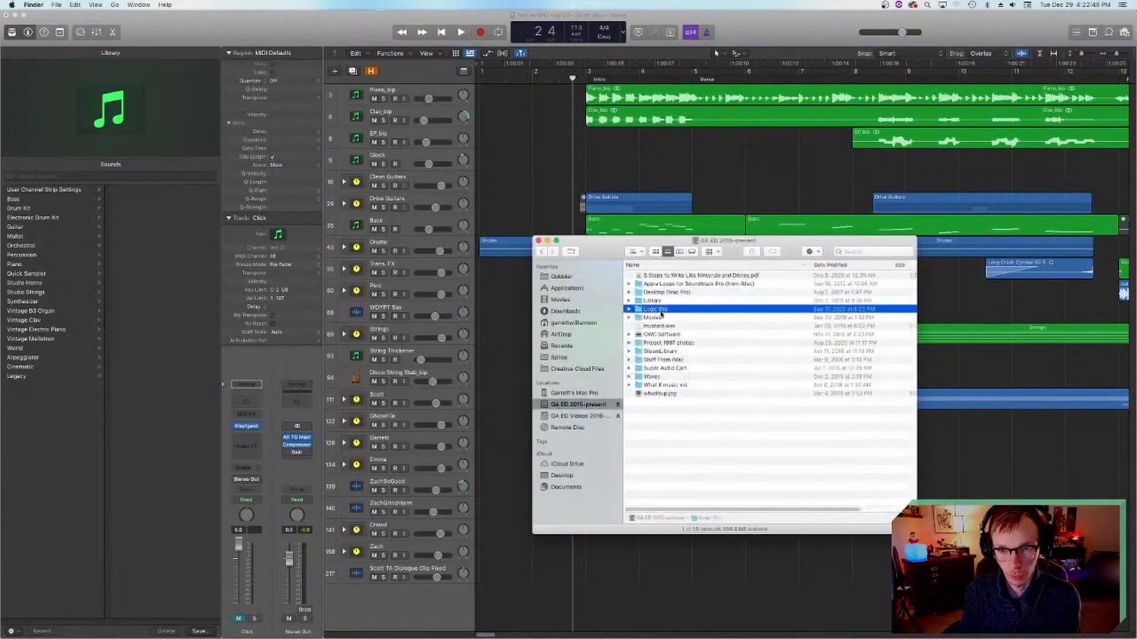
pyautogui.click(664, 284)
pyautogui.click(664, 291)
pyautogui.click(664, 284)
pyautogui.click(658, 276)
pyautogui.click(658, 284)
pyautogui.click(656, 277)
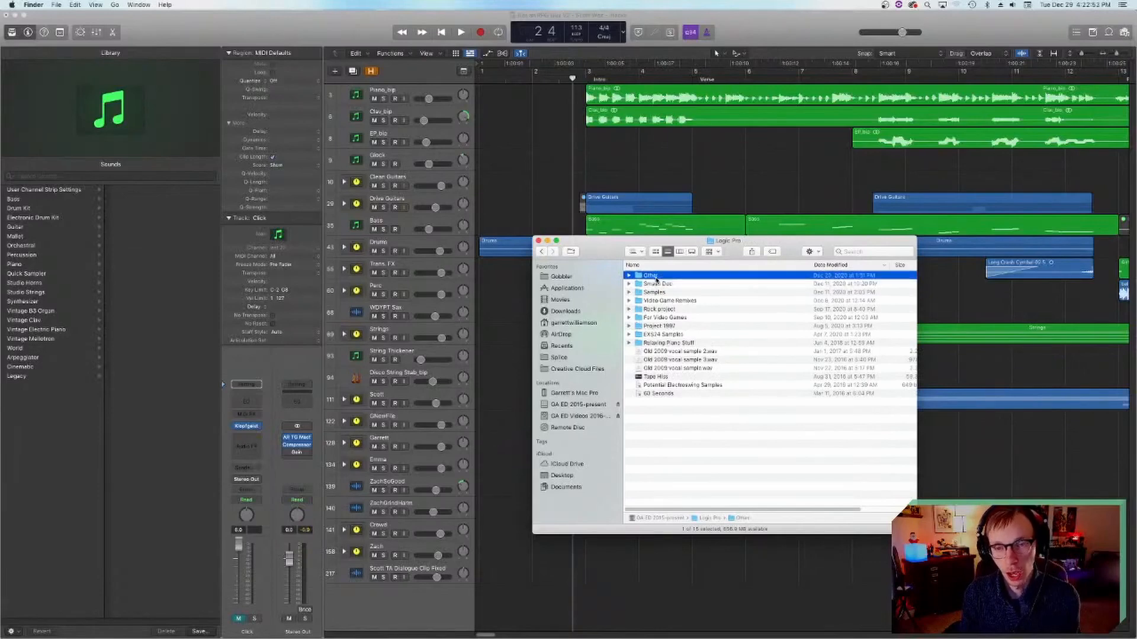
# Step: Open the Other folder, go into the Not an RPG Guy project folder and open its Bounces folder
pyautogui.doubleClick(655, 277)
pyautogui.click(655, 276)
pyautogui.click(657, 284)
pyautogui.click(656, 276)
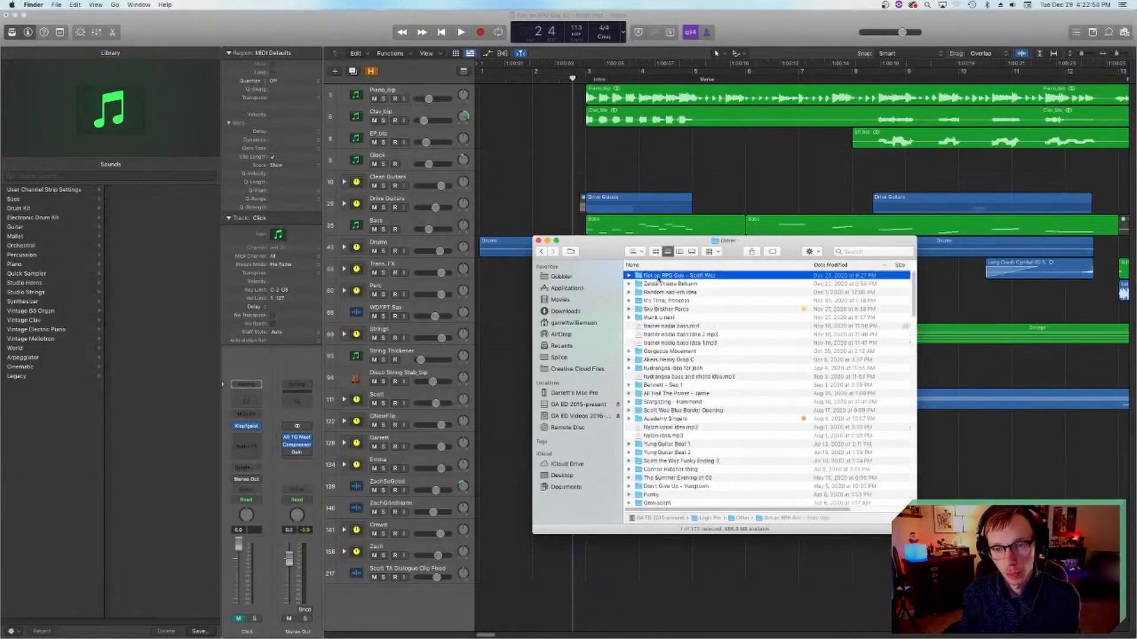
pyautogui.doubleClick(641, 276)
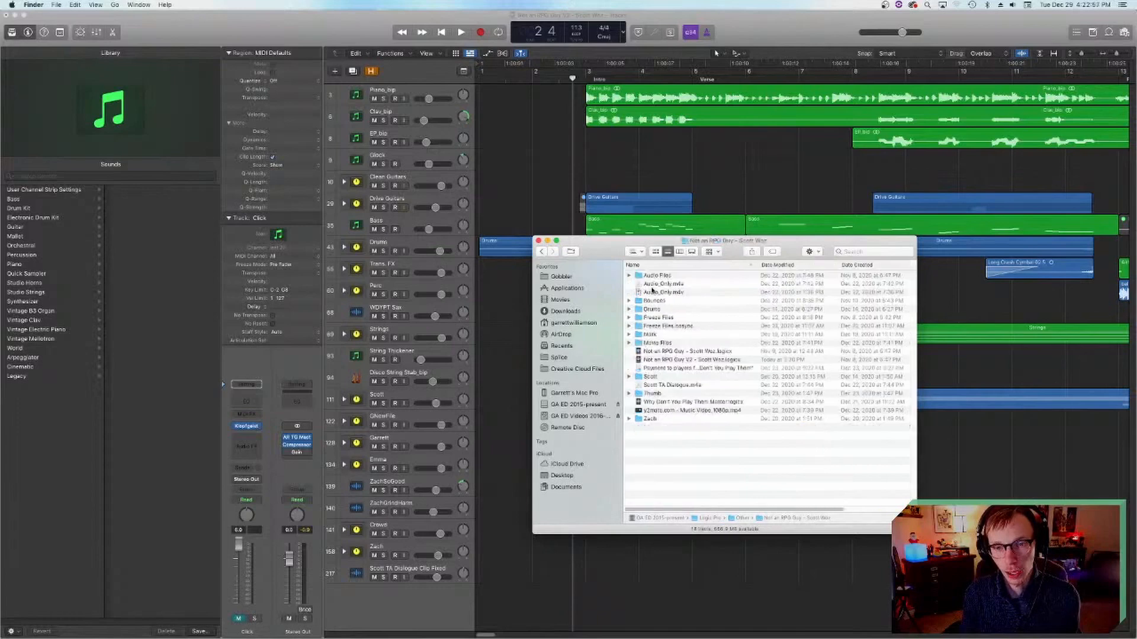
pyautogui.doubleClick(653, 302)
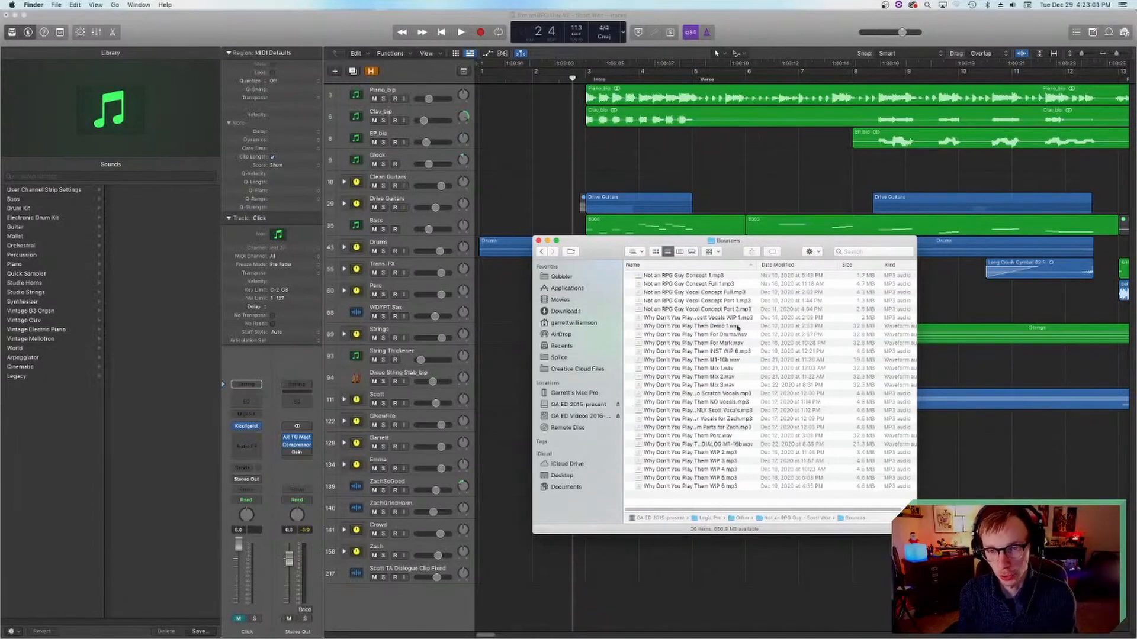
# Step: Sort the bounces by date modified, open Not an RPG Guy Concept 1.mp3 in iTunes, pause it and raise the volume to maximum
pyautogui.click(776, 265)
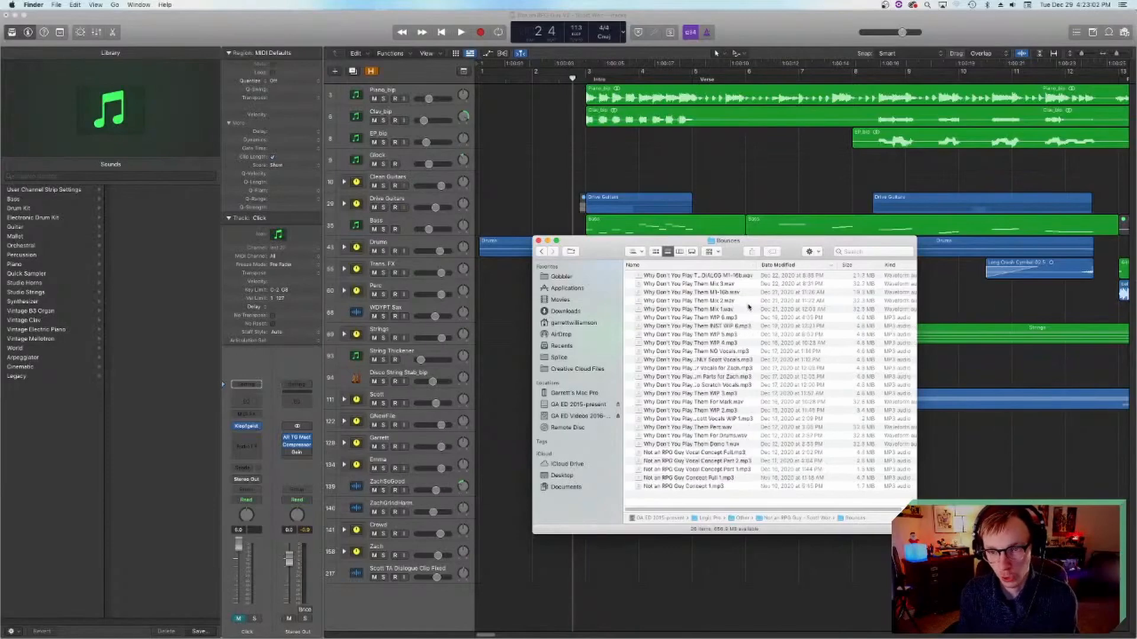
pyautogui.doubleClick(707, 487)
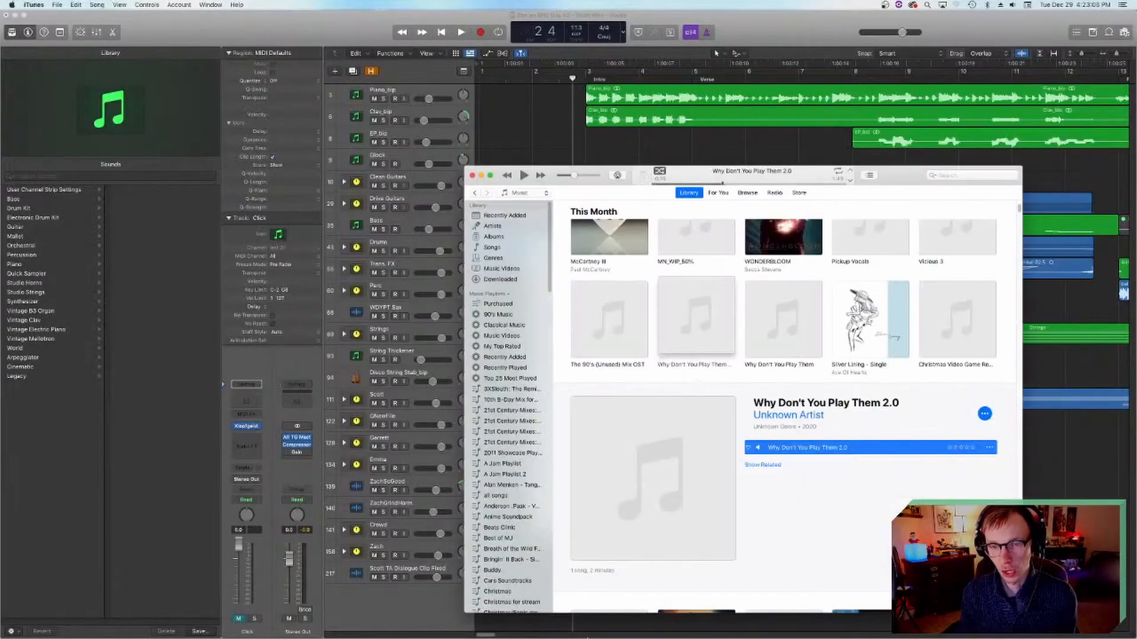
pyautogui.click(525, 175)
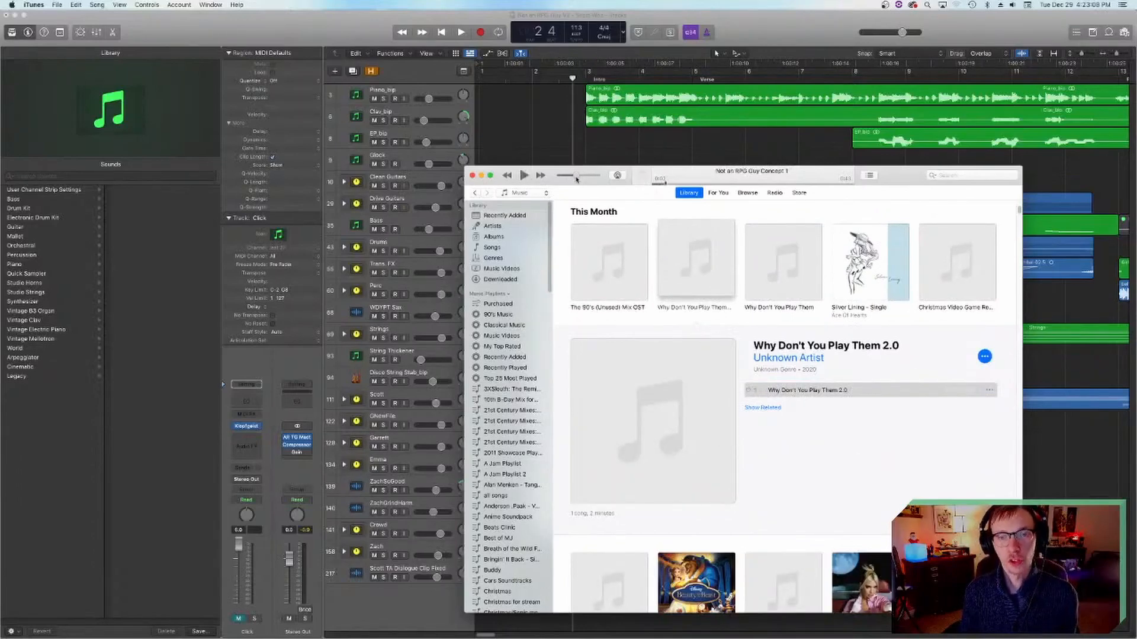
pyautogui.moveTo(573, 179); pyautogui.dragTo(601, 180)
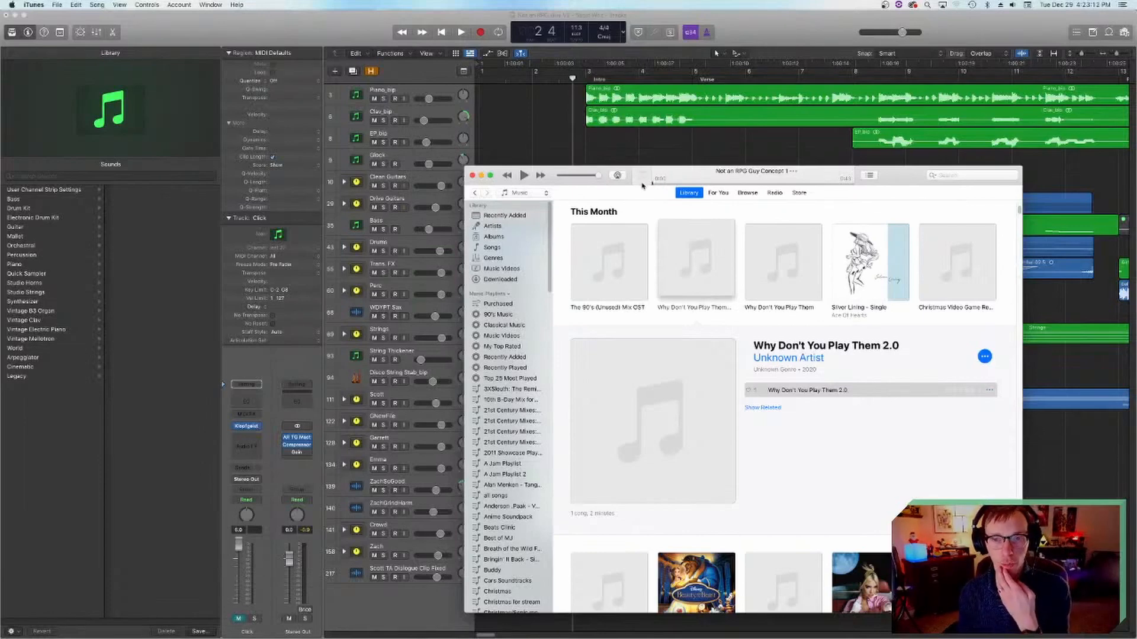
# Step: Play Not an RPG Guy Concept 1 nearly to its end, pausing between passages for commentary
pyautogui.click(525, 175)
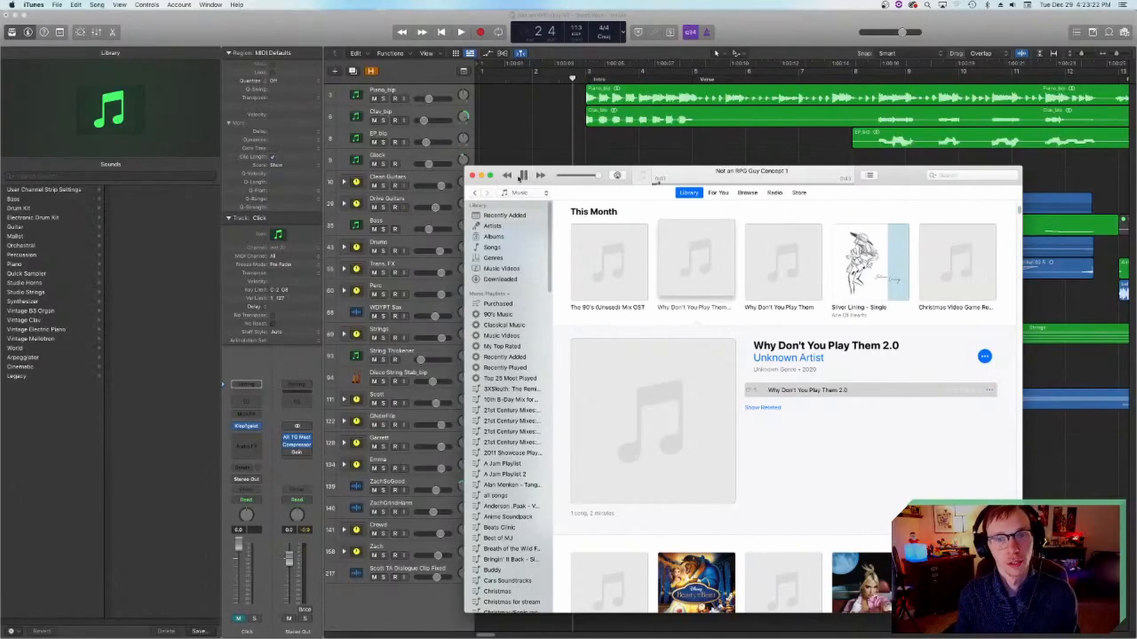
pyautogui.click(523, 176)
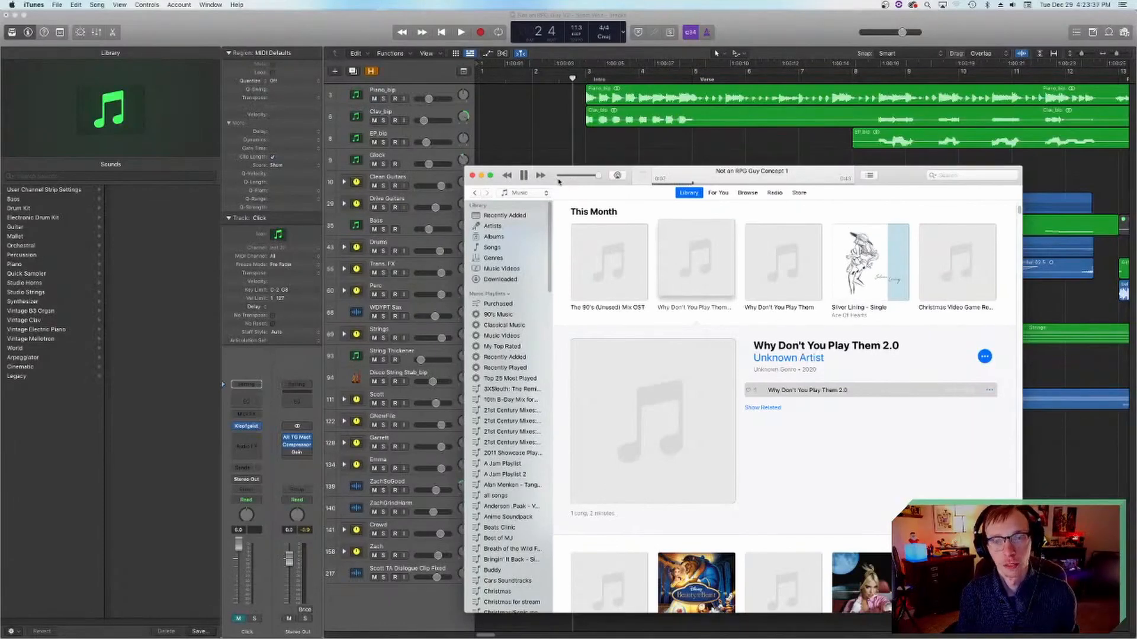
pyautogui.click(524, 176)
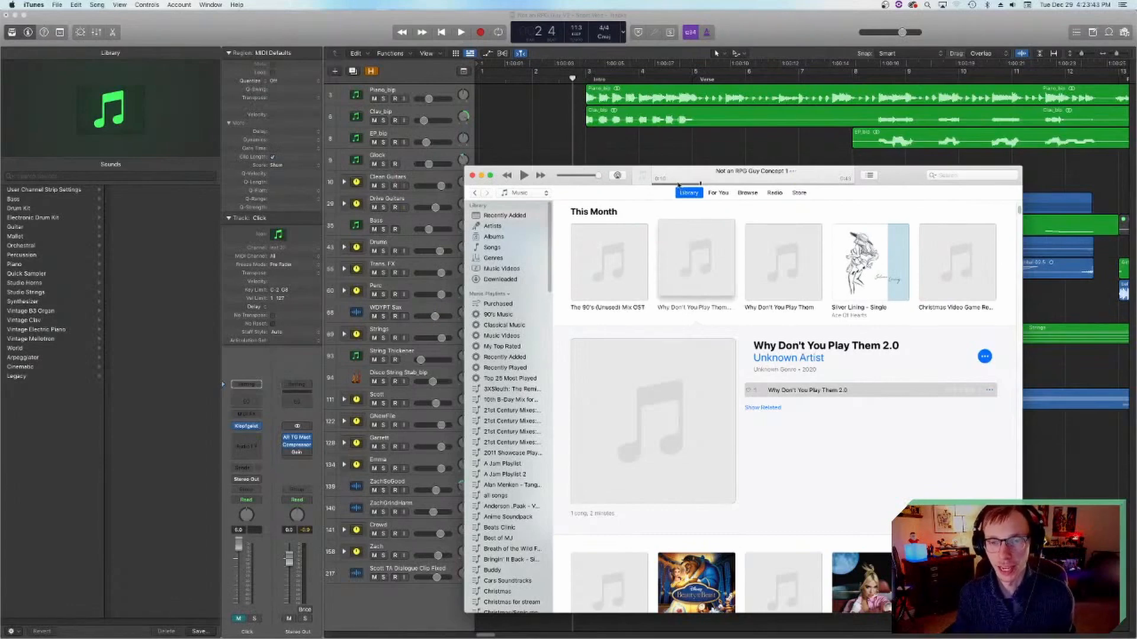
pyautogui.click(523, 175)
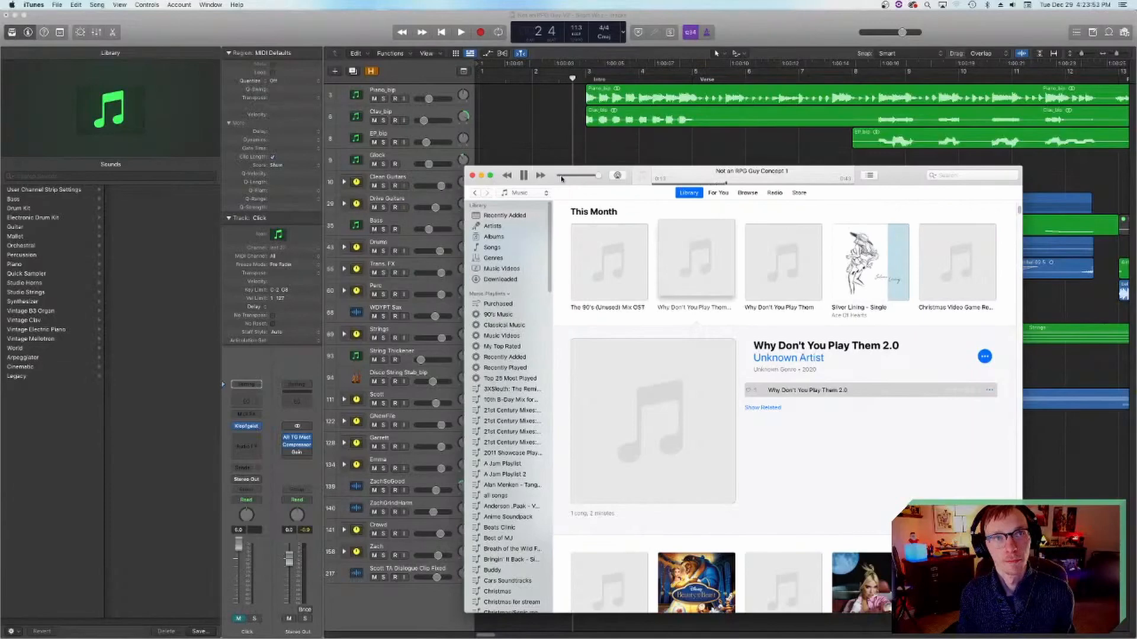
pyautogui.click(524, 175)
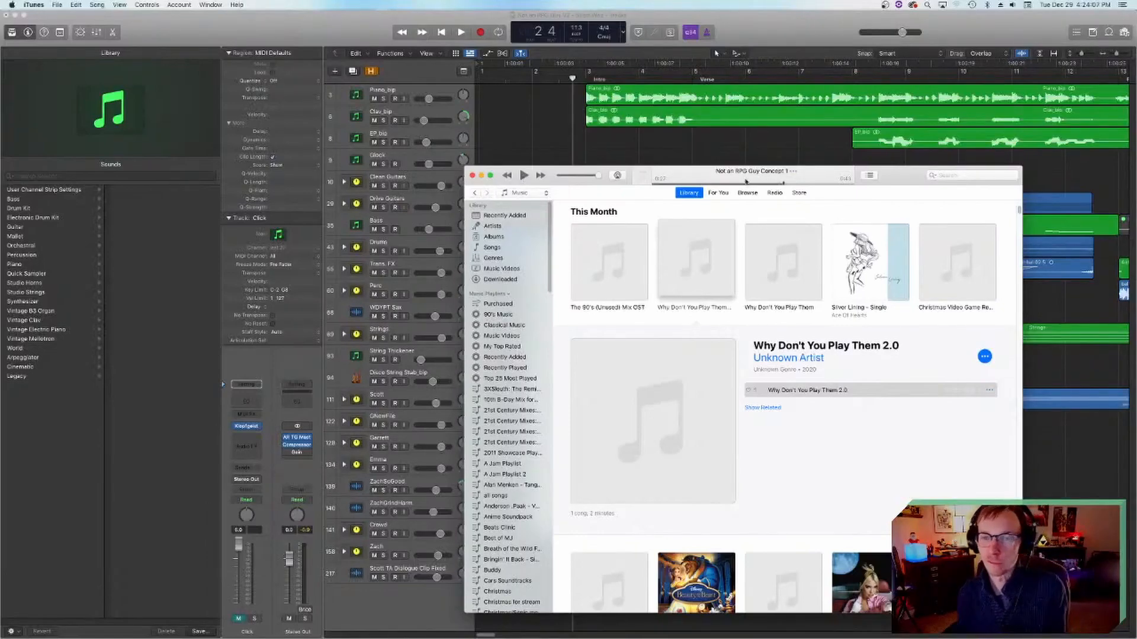
pyautogui.click(523, 176)
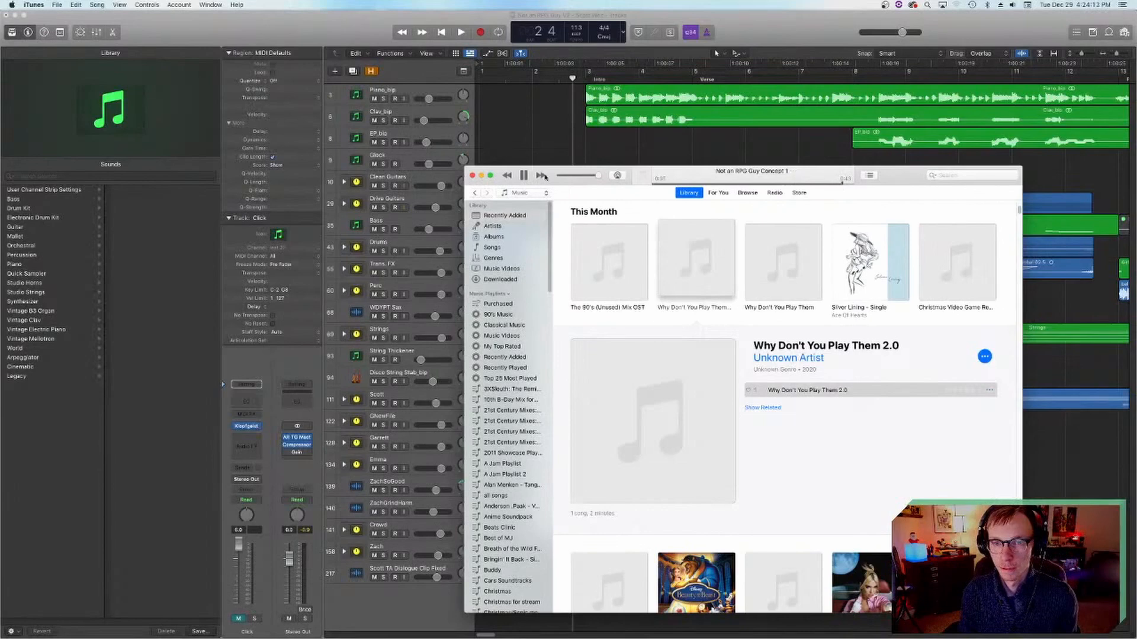
pyautogui.click(524, 175)
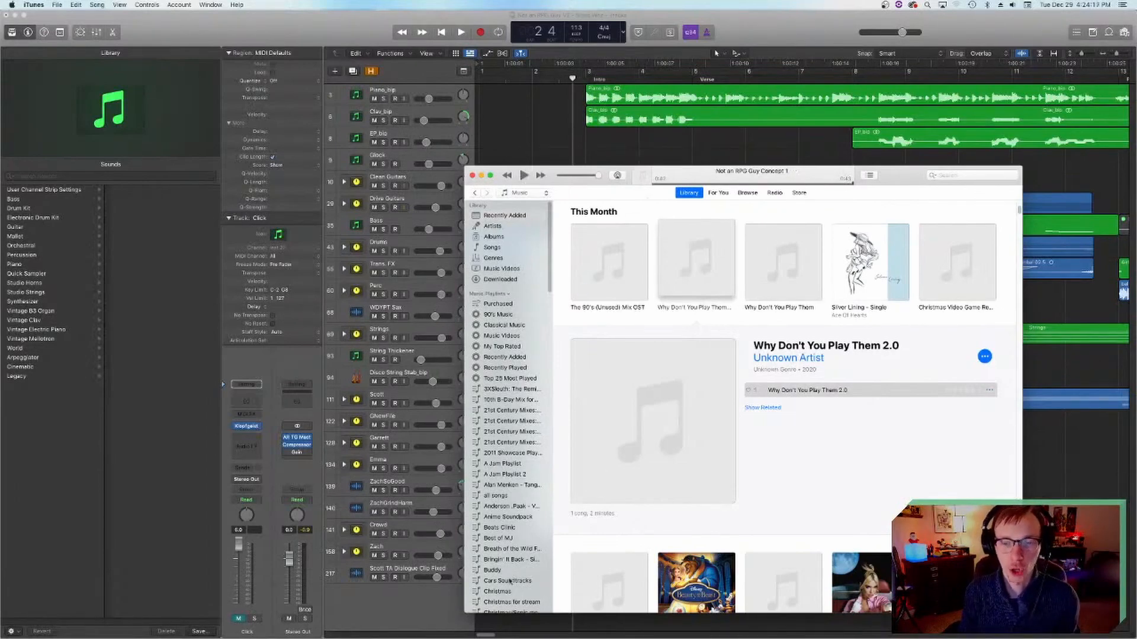
# Step: Return to the Bounces folder in Finder, open Not an RPG Guy Concept Full 1.mp3 in iTunes and pause it at the start
pyautogui.click(388, 635)
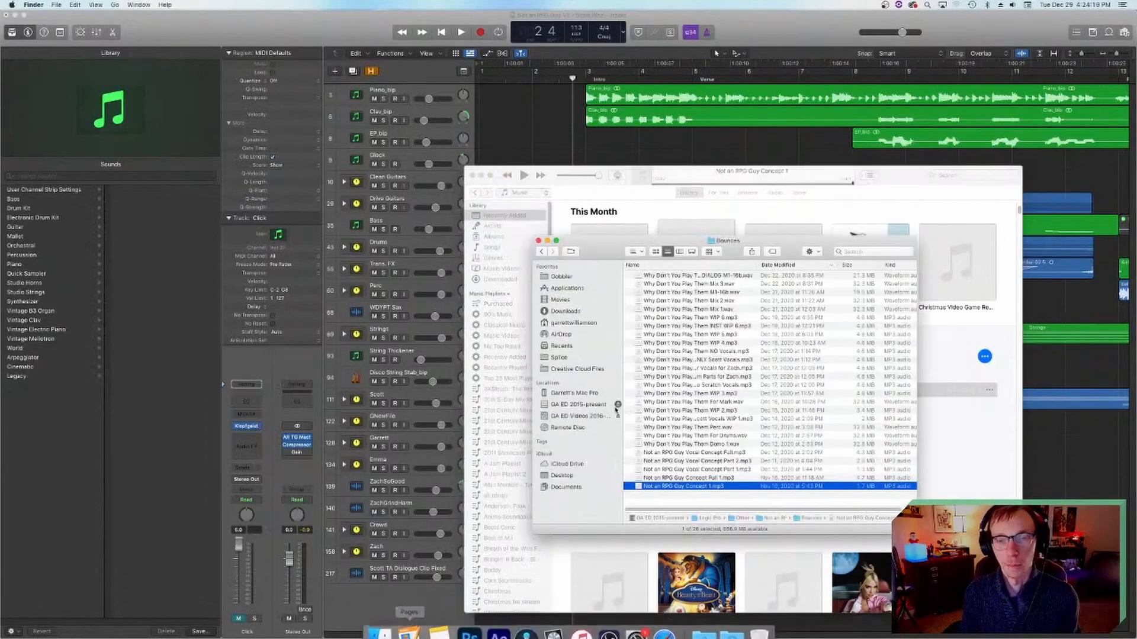
pyautogui.click(700, 481)
pyautogui.click(698, 471)
pyautogui.click(676, 478)
pyautogui.doubleClick(672, 478)
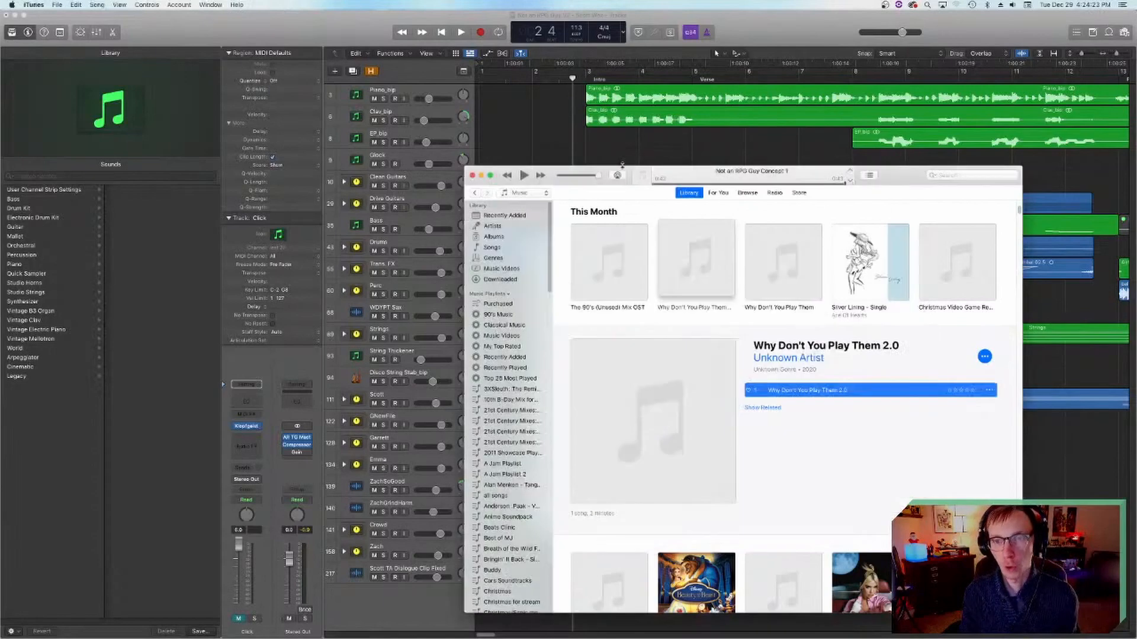
pyautogui.click(524, 175)
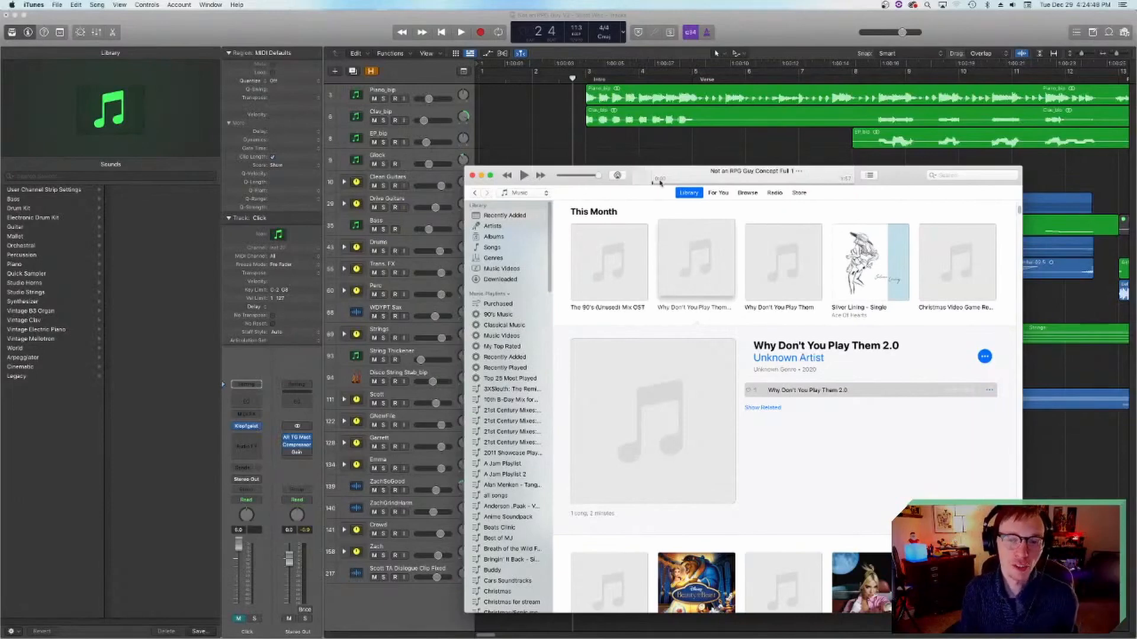
# Step: Play Not an RPG Guy Concept Full 1 from the start to about 0:33 at maximum volume, pausing between passages for commentary
pyautogui.click(523, 176)
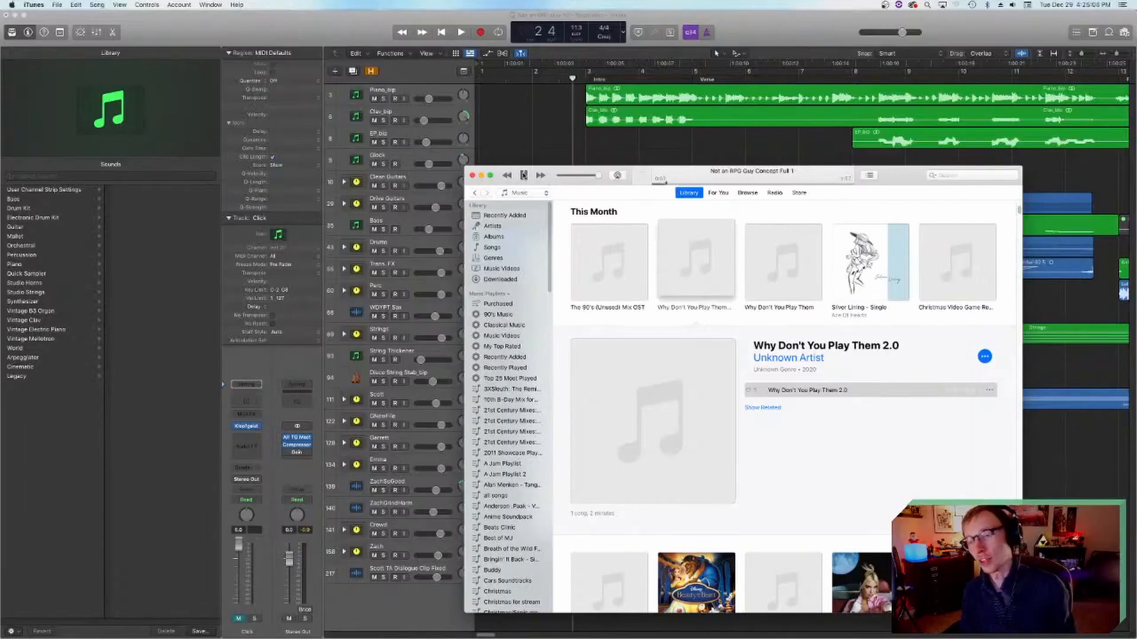
pyautogui.click(584, 176)
pyautogui.moveTo(585, 178); pyautogui.dragTo(599, 177)
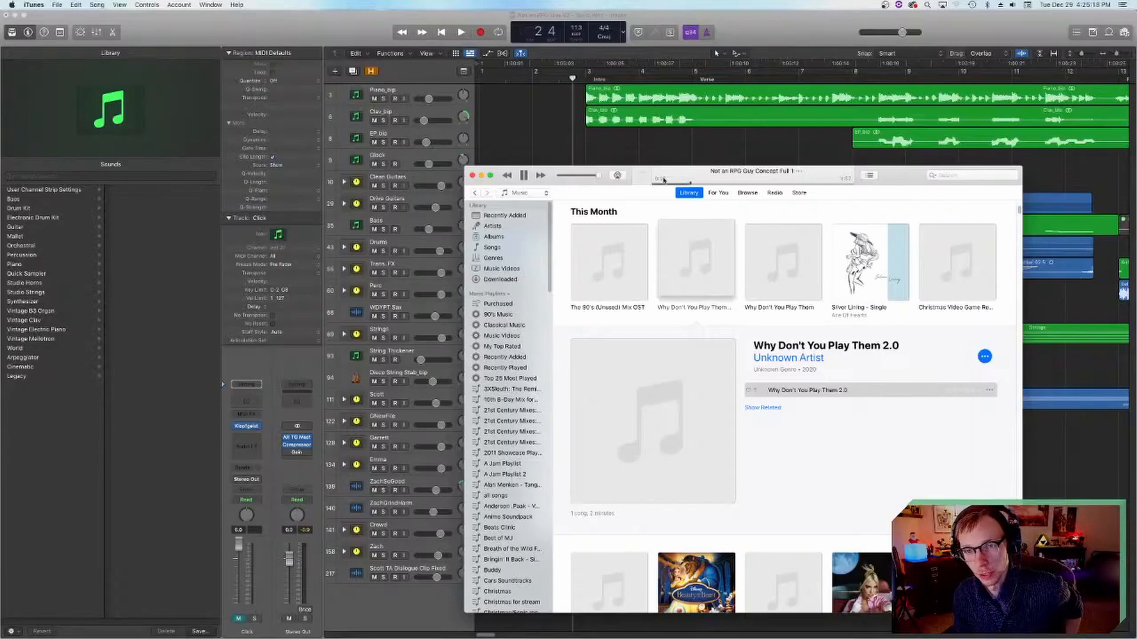
pyautogui.click(523, 175)
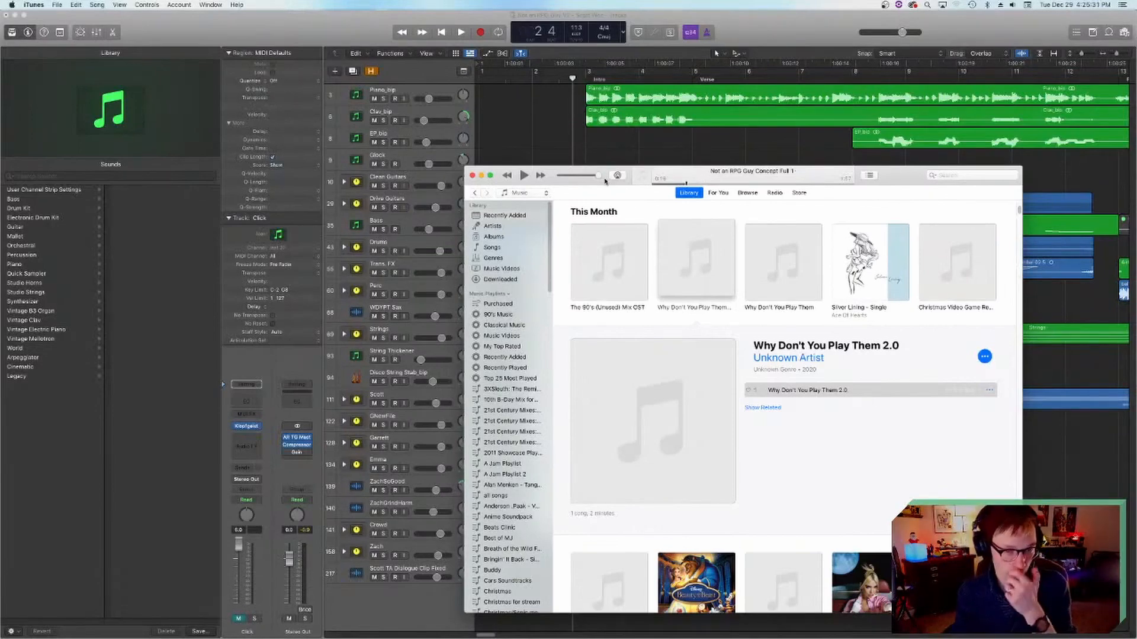
pyautogui.click(524, 176)
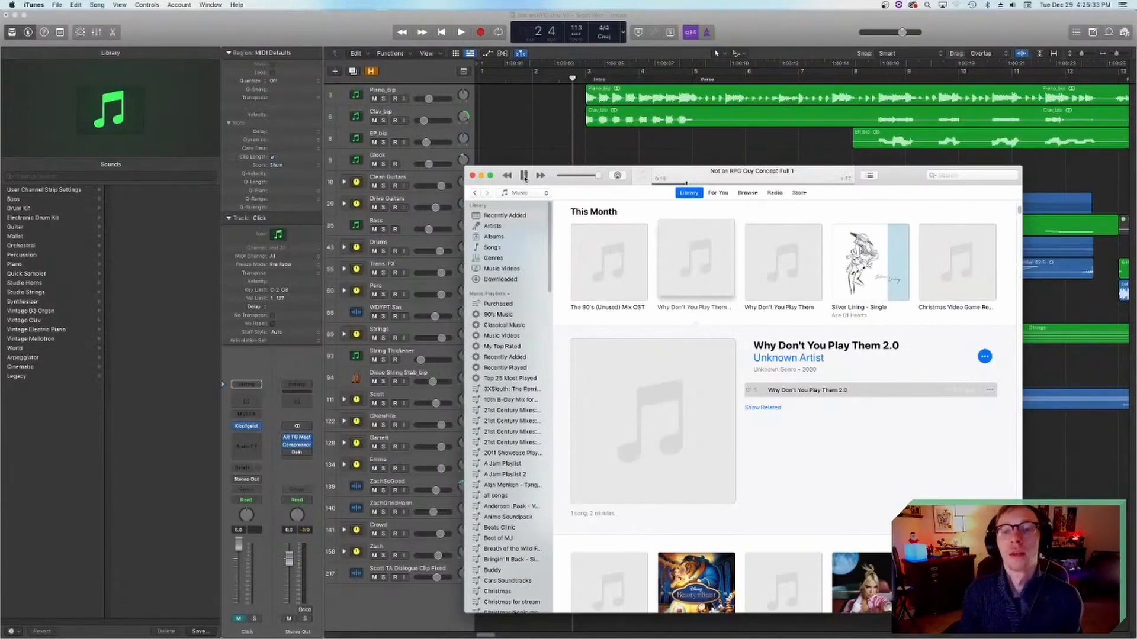
pyautogui.click(524, 176)
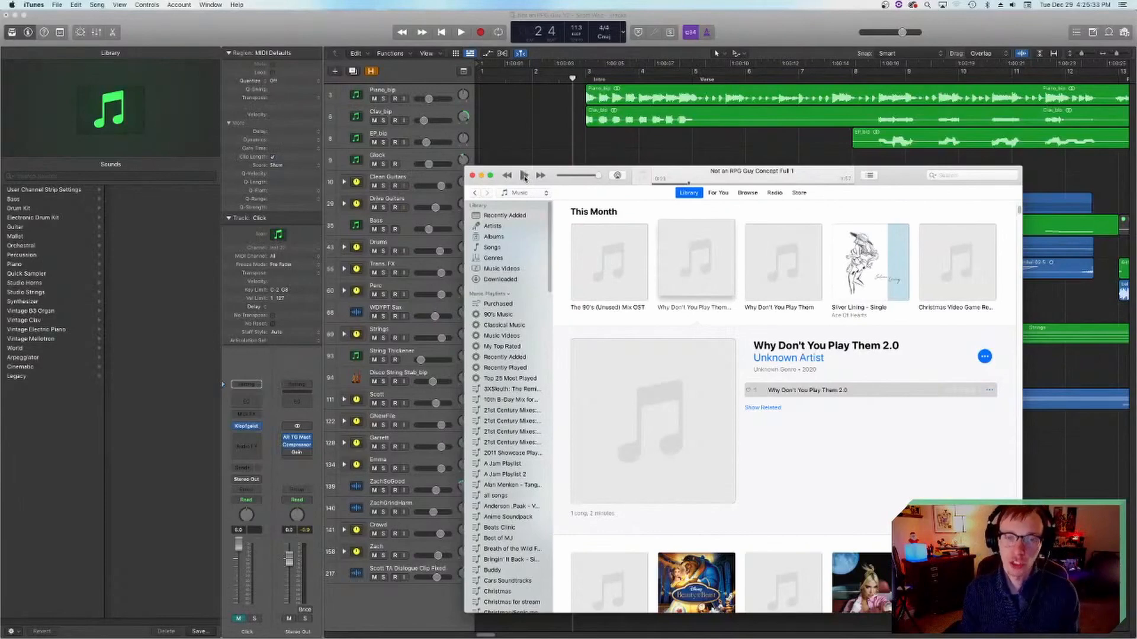
pyautogui.click(524, 176)
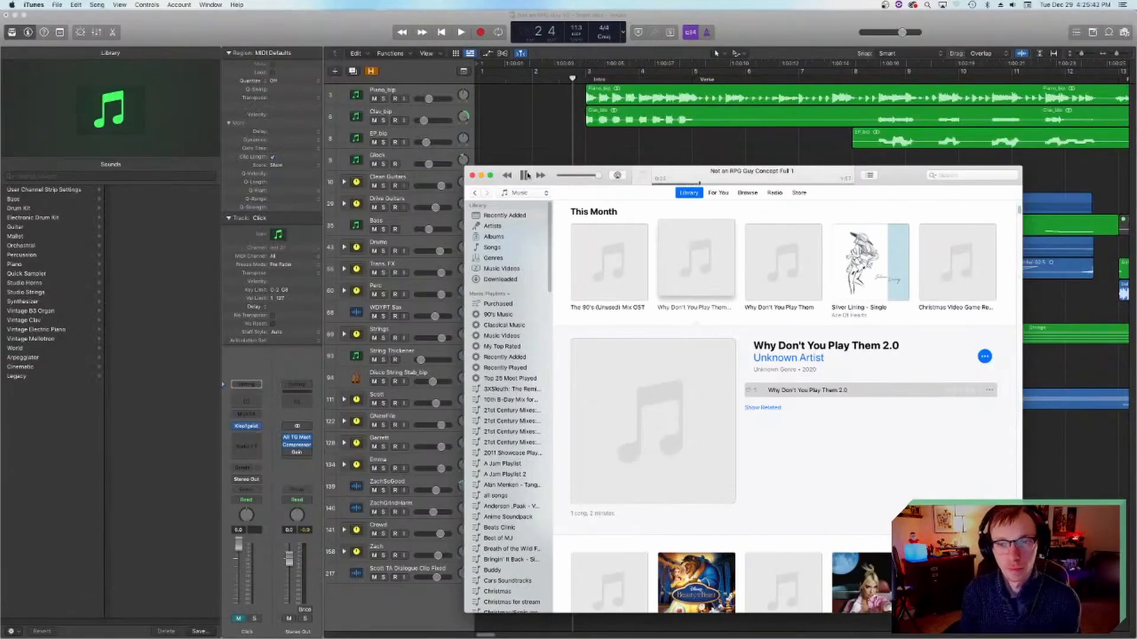
pyautogui.click(524, 177)
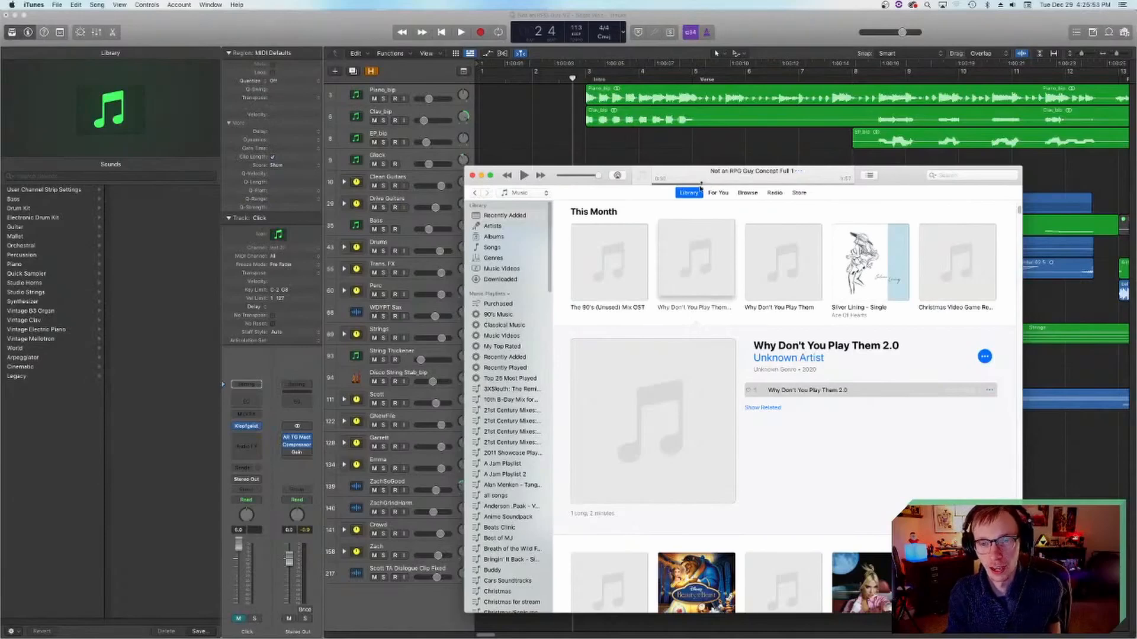
pyautogui.click(522, 177)
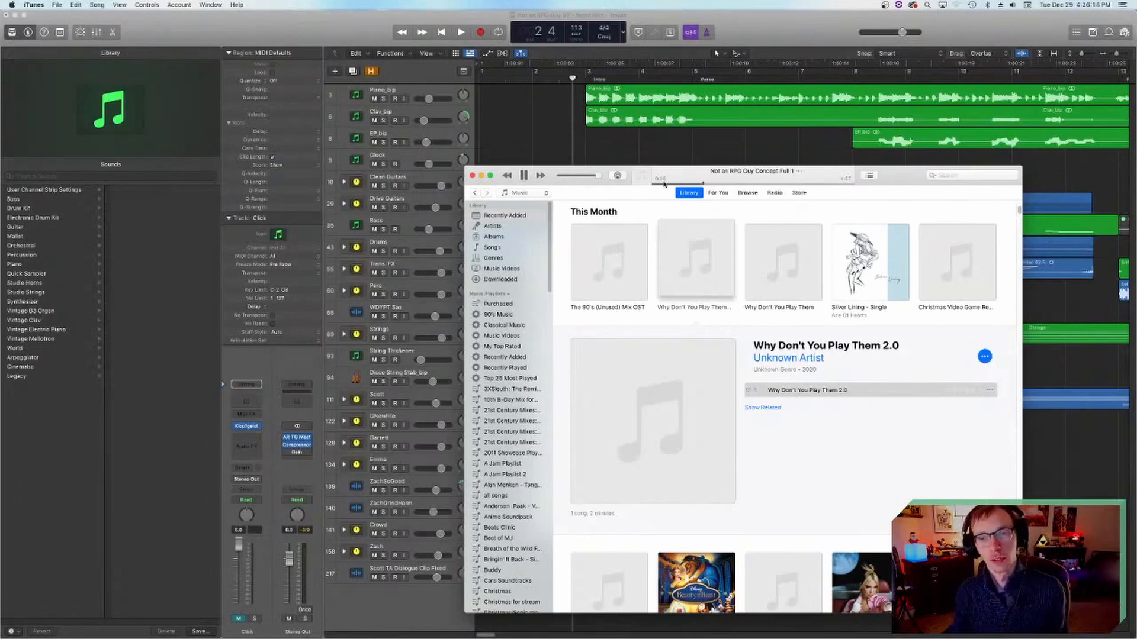
pyautogui.click(524, 176)
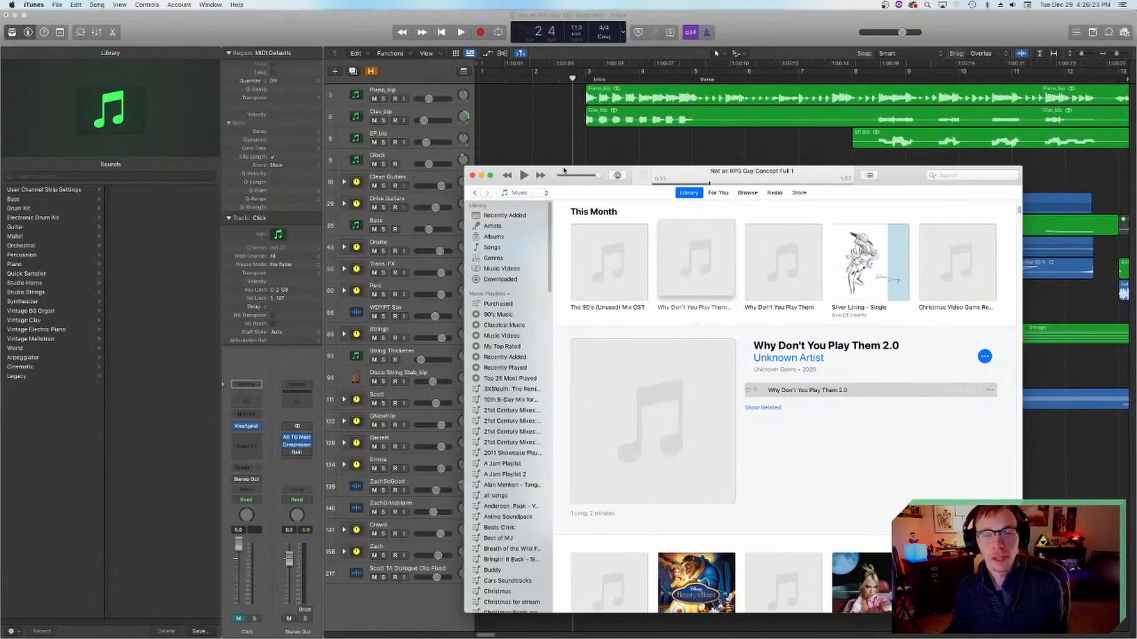
# Step: Reposition the iTunes window slightly and continue Not an RPG Guy Concept Full 1 from 0:33 to about 0:43, pausing for commentary
pyautogui.moveTo(563, 171); pyautogui.dragTo(548, 150)
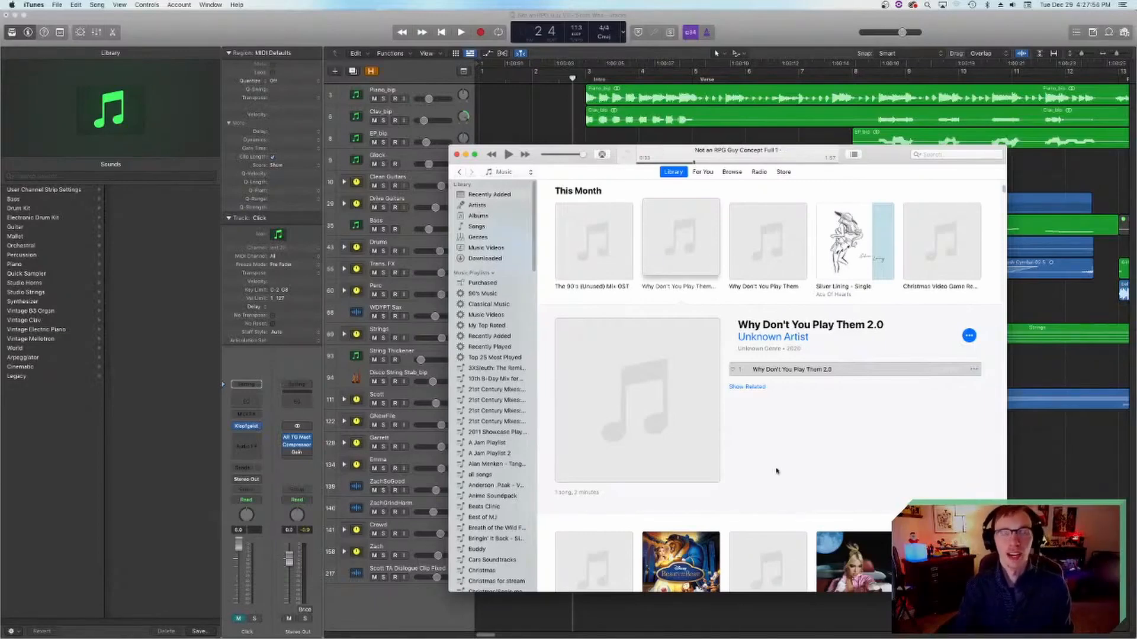
pyautogui.click(793, 374)
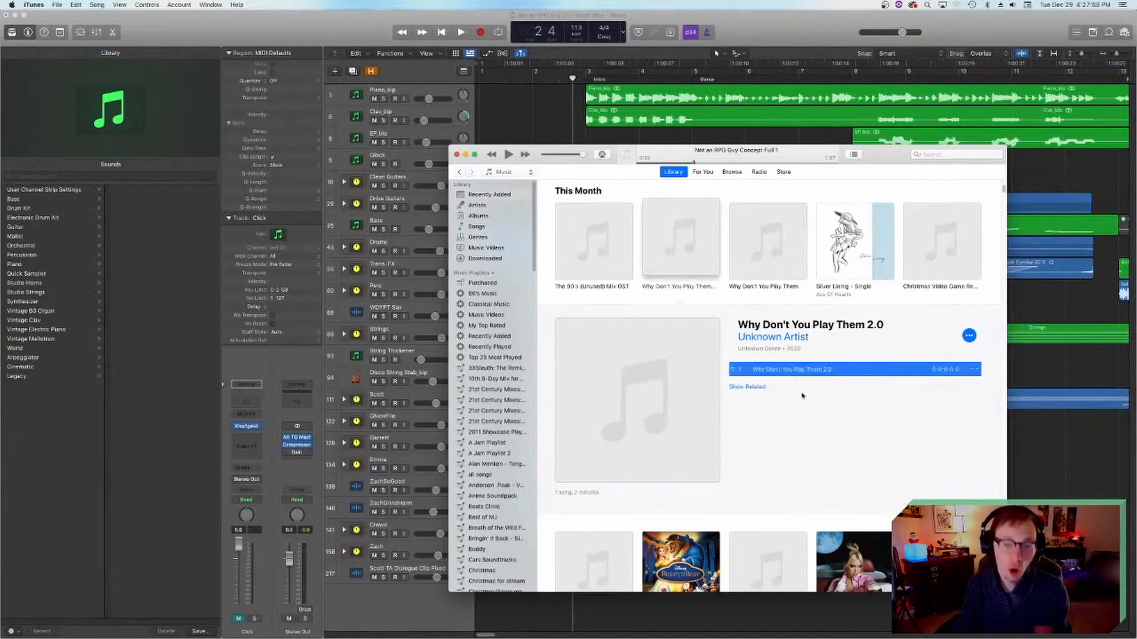
pyautogui.click(509, 155)
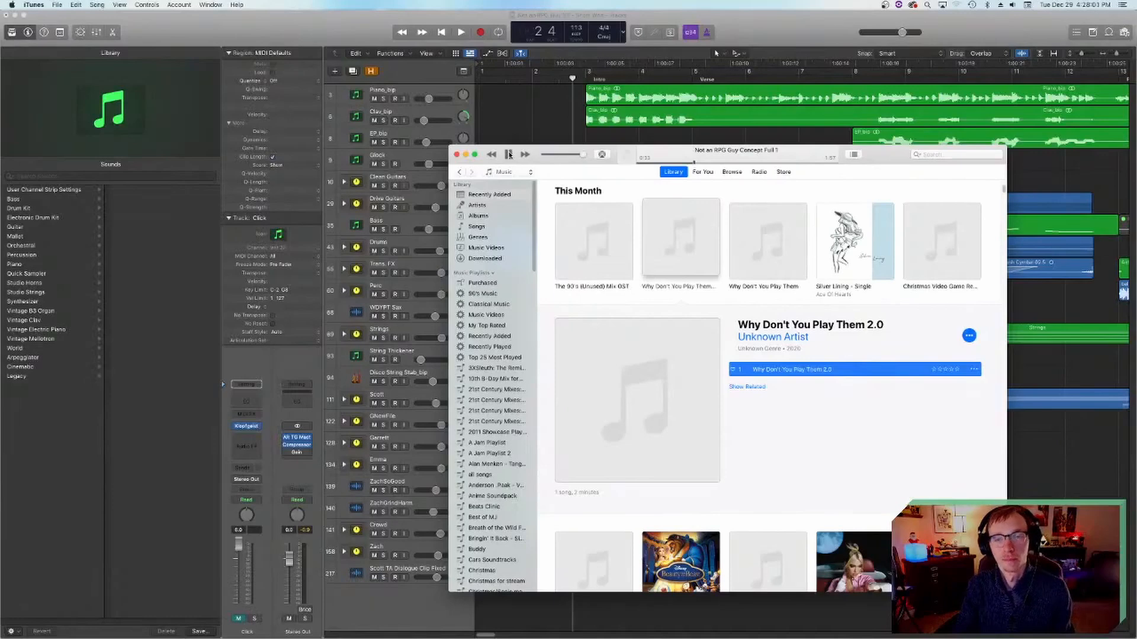
pyautogui.click(509, 154)
pyautogui.click(509, 154)
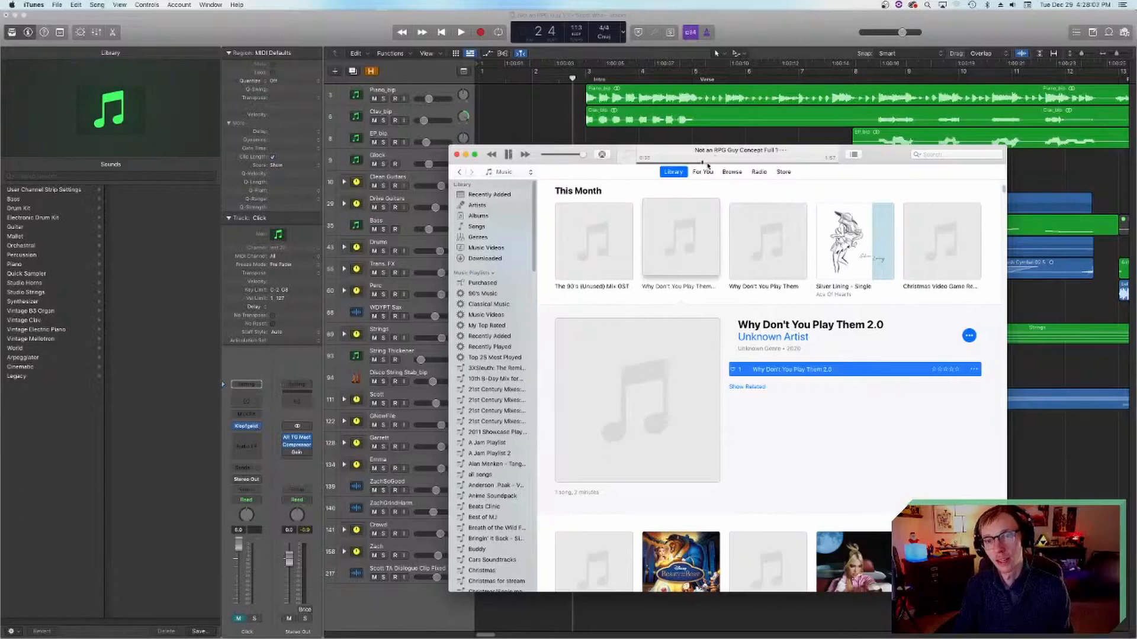
pyautogui.click(509, 154)
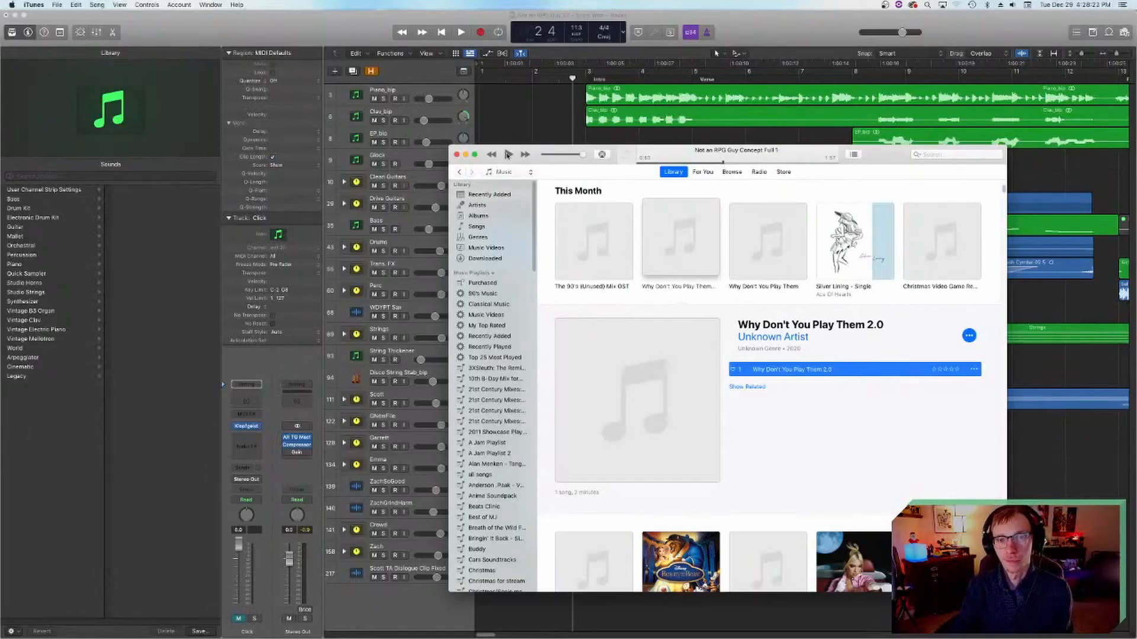
# Step: Skip ahead in Not an RPG Guy Concept Full 1 and audition the passages near its end, pausing at about 1:48
pyautogui.click(509, 154)
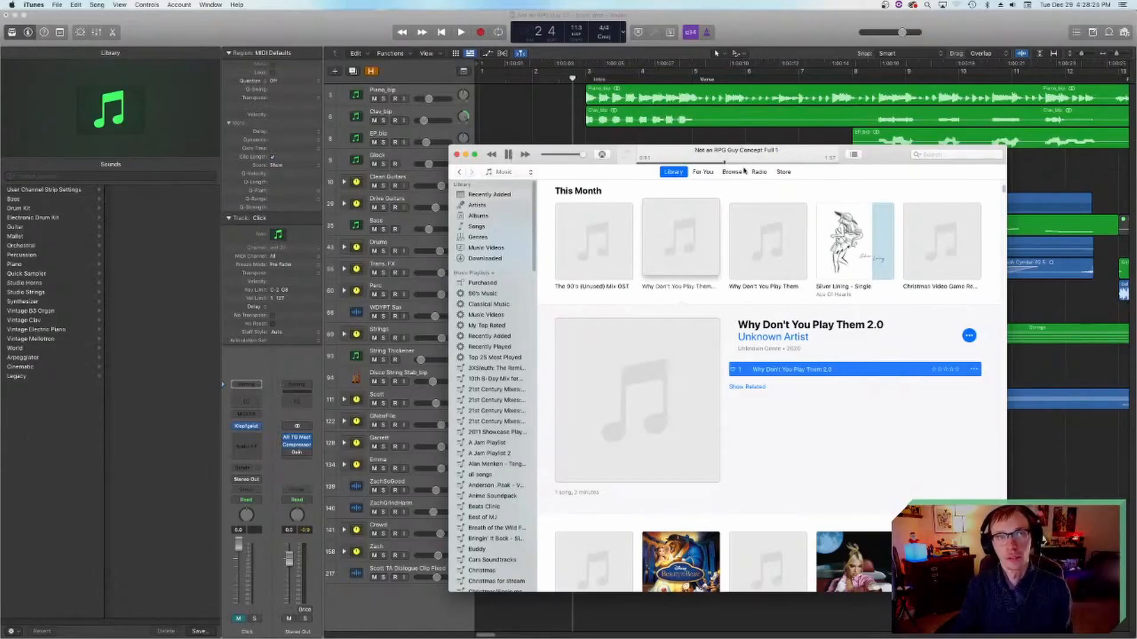
pyautogui.moveTo(780, 165); pyautogui.dragTo(809, 164)
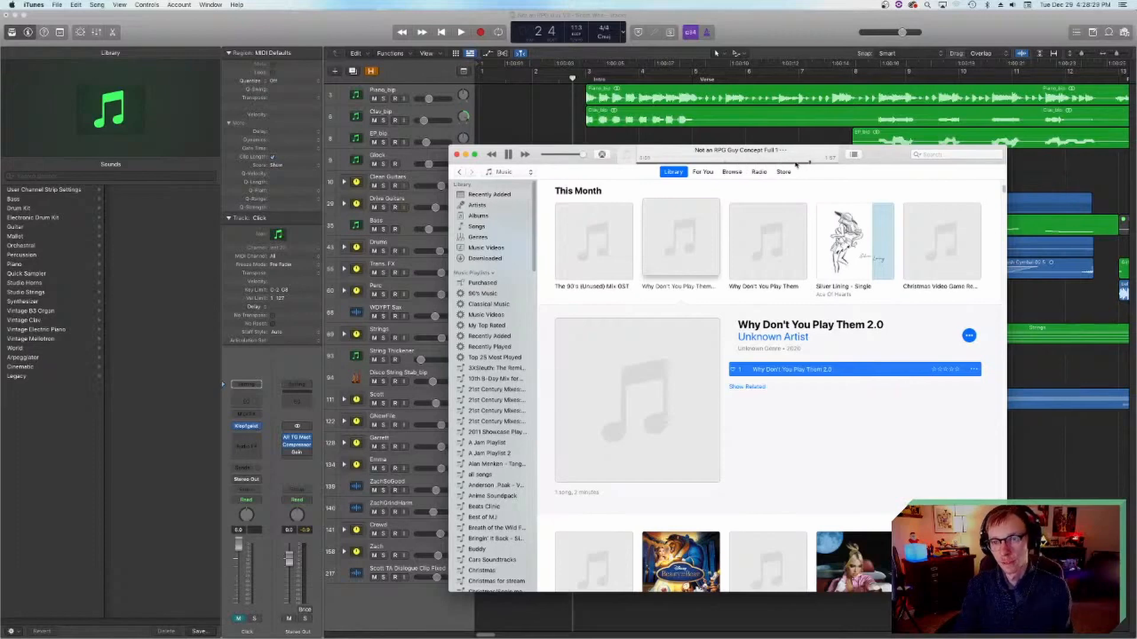
pyautogui.click(508, 154)
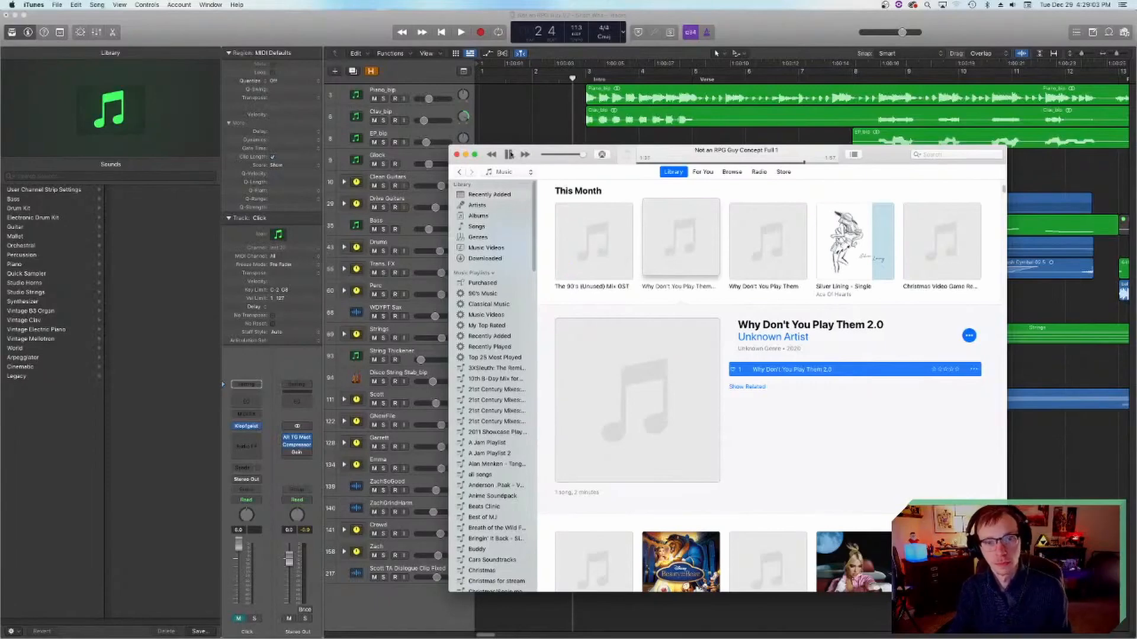
pyautogui.click(792, 162)
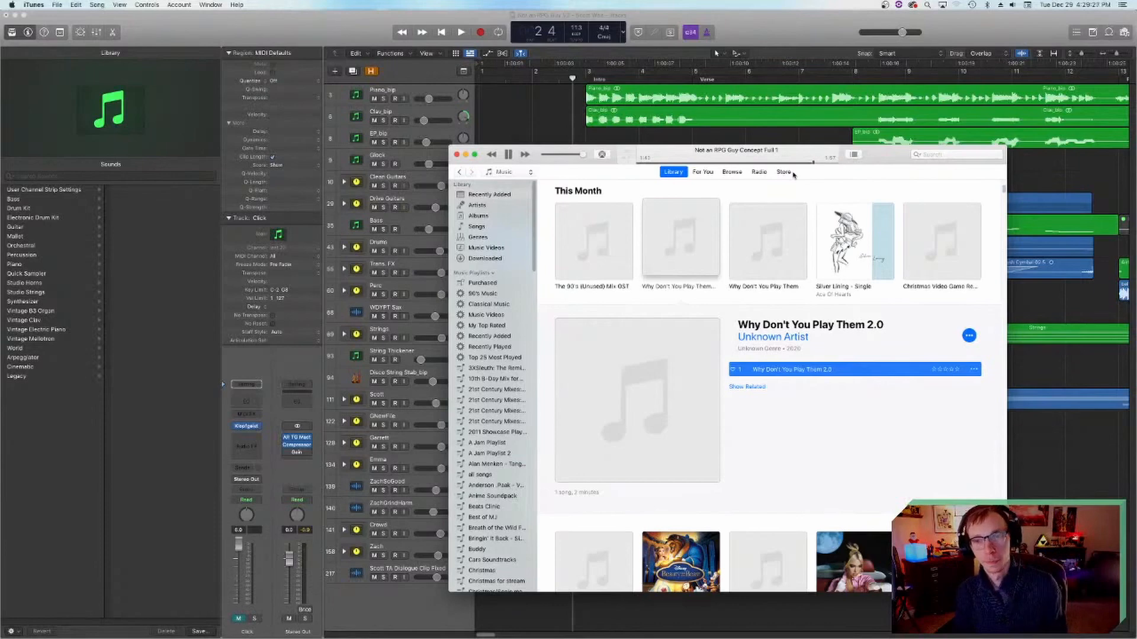
pyautogui.click(509, 154)
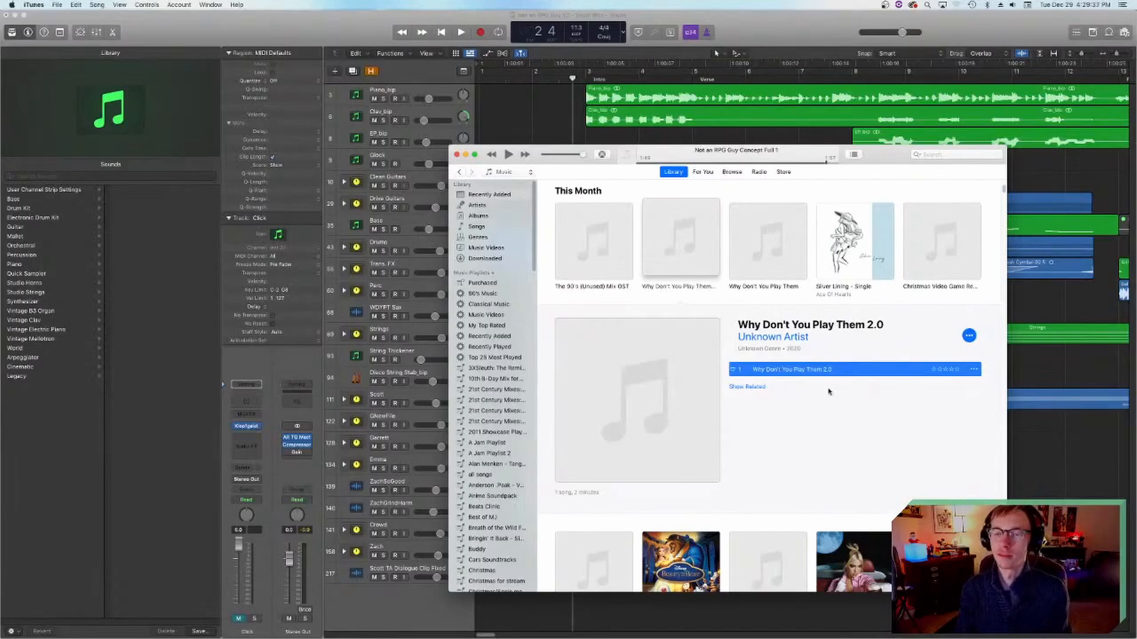
# Step: Return to the Bounces folder in Finder and step through the vocal concept and demo bounces, ending on Why Don't You Play Them For Drums.wav
pyautogui.scroll(3, 770, 392)
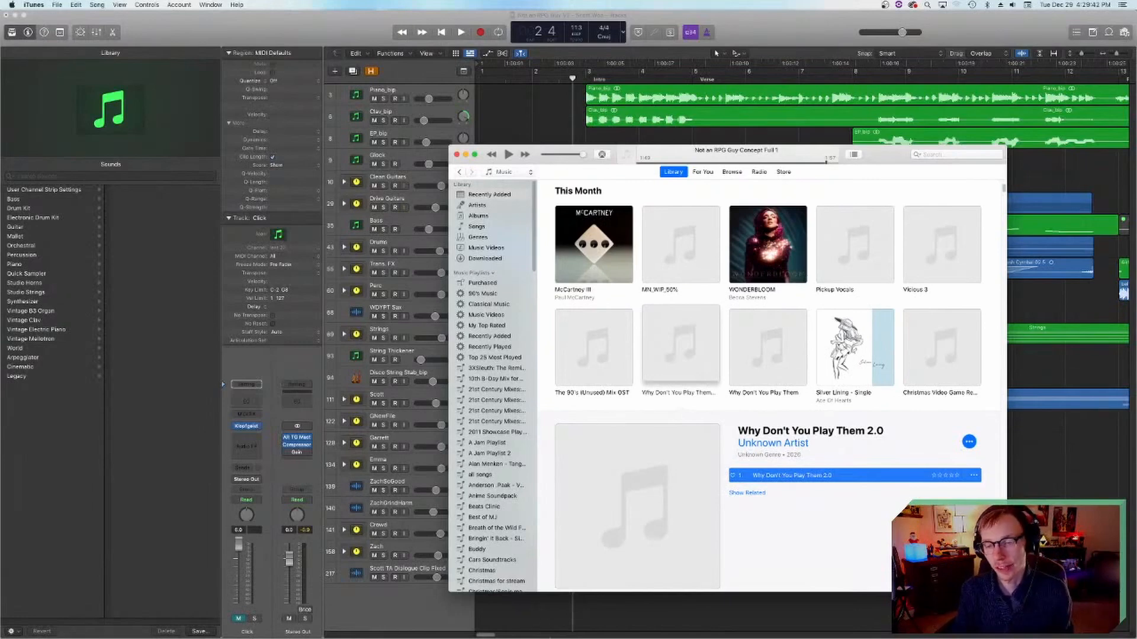
pyautogui.moveTo(532, 628)
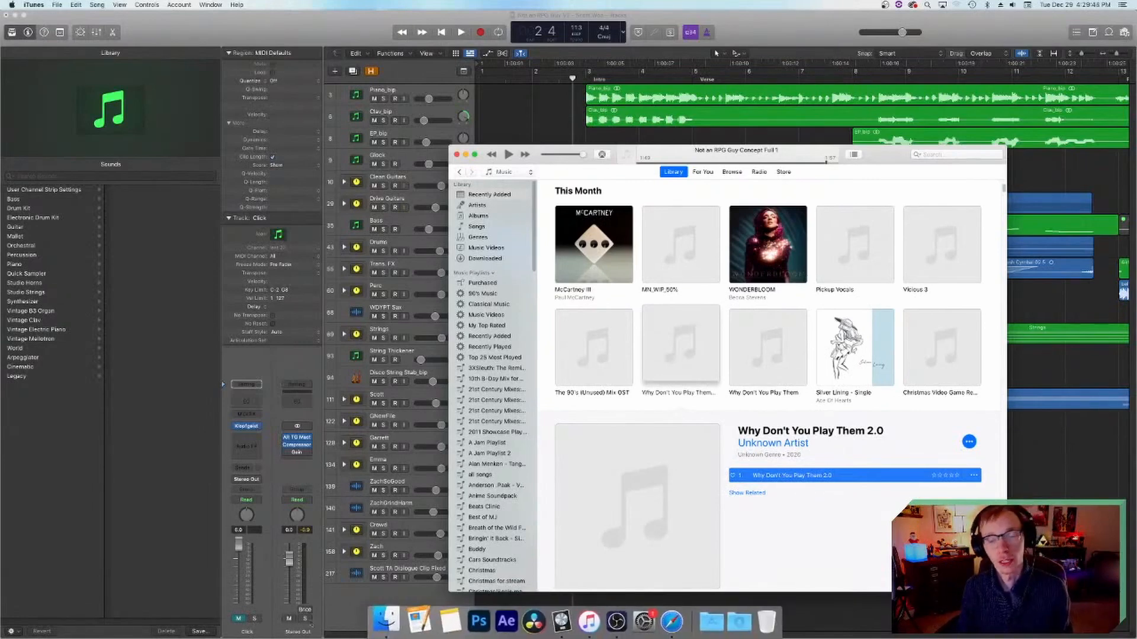
pyautogui.click(381, 619)
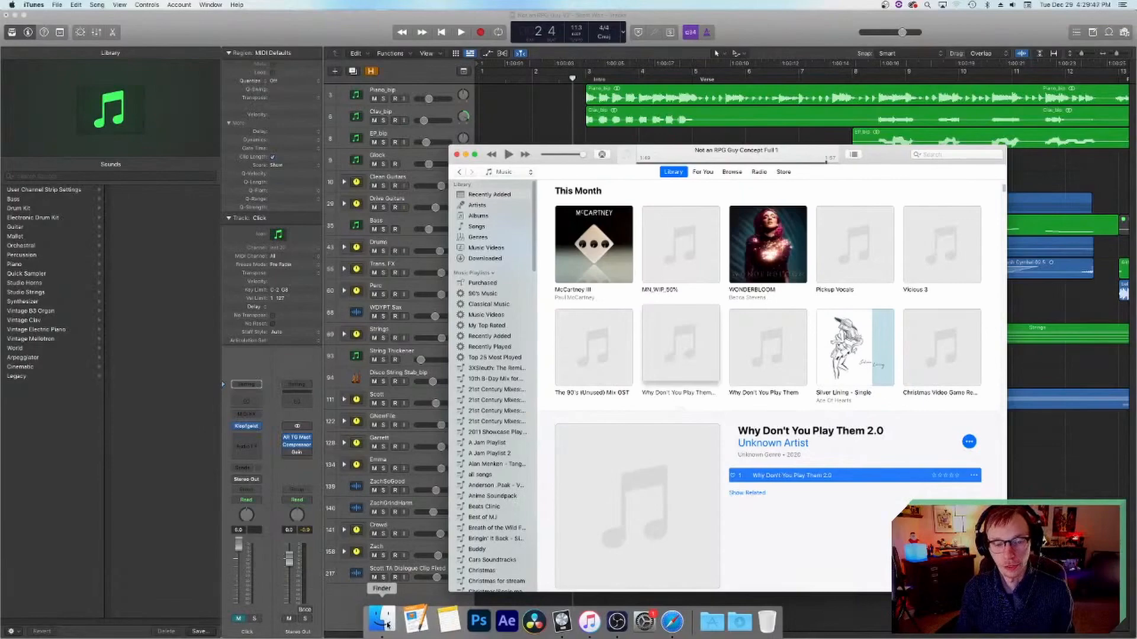
pyautogui.click(665, 470)
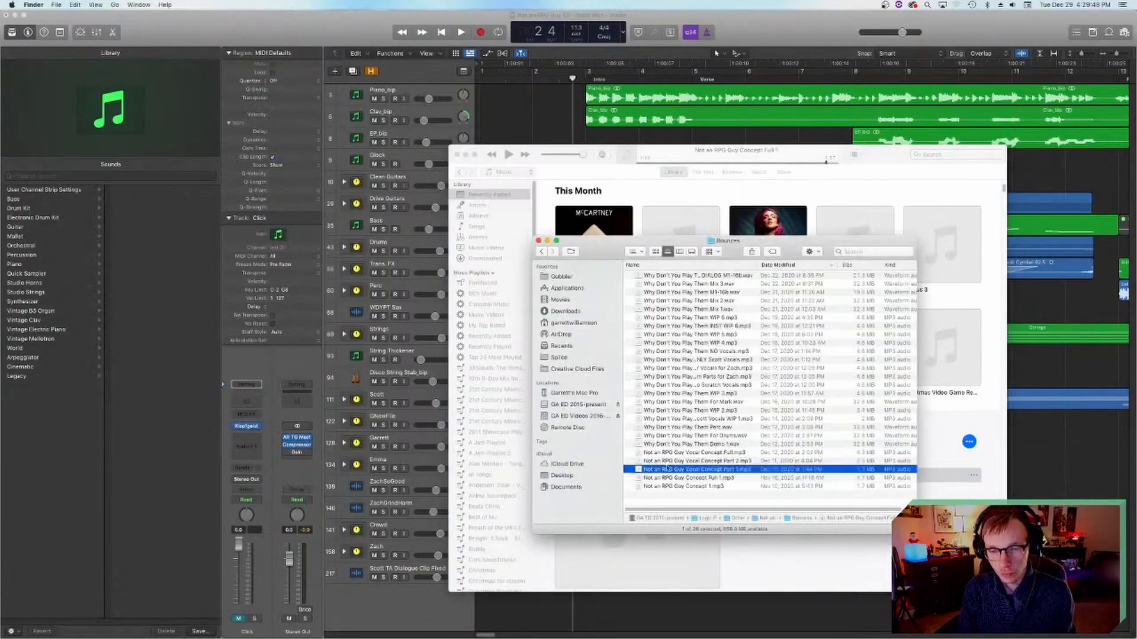
pyautogui.click(667, 454)
pyautogui.click(688, 444)
pyautogui.click(687, 436)
pyautogui.click(686, 428)
pyautogui.click(682, 436)
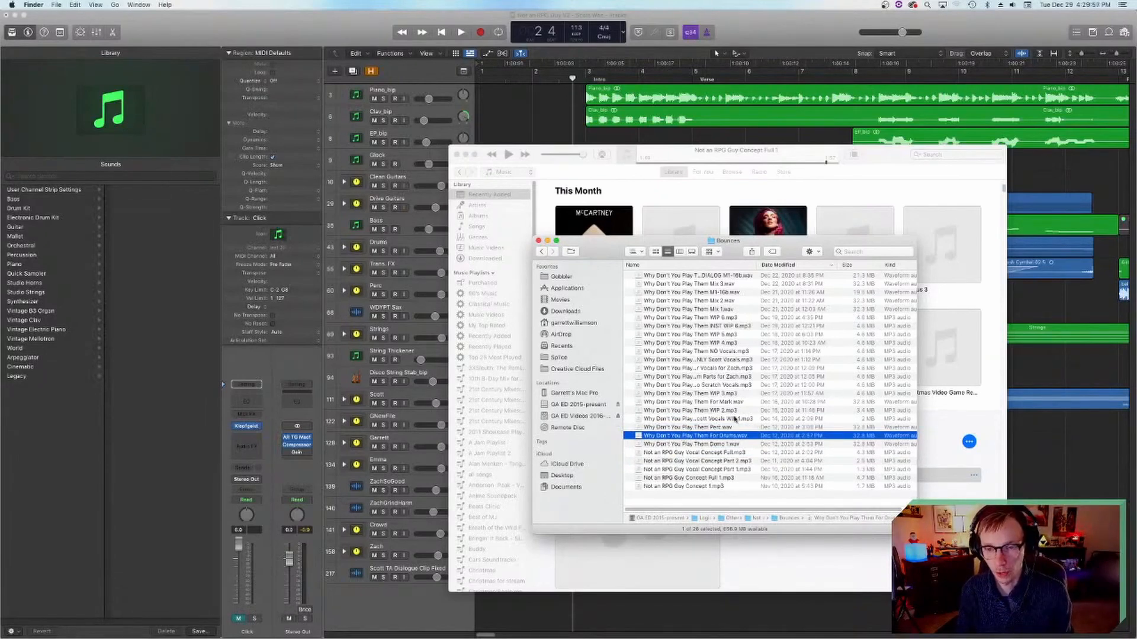
# Step: Switch to Logic Pro, solo the Drums track and play it from just before the chorus
pyautogui.click(1056, 363)
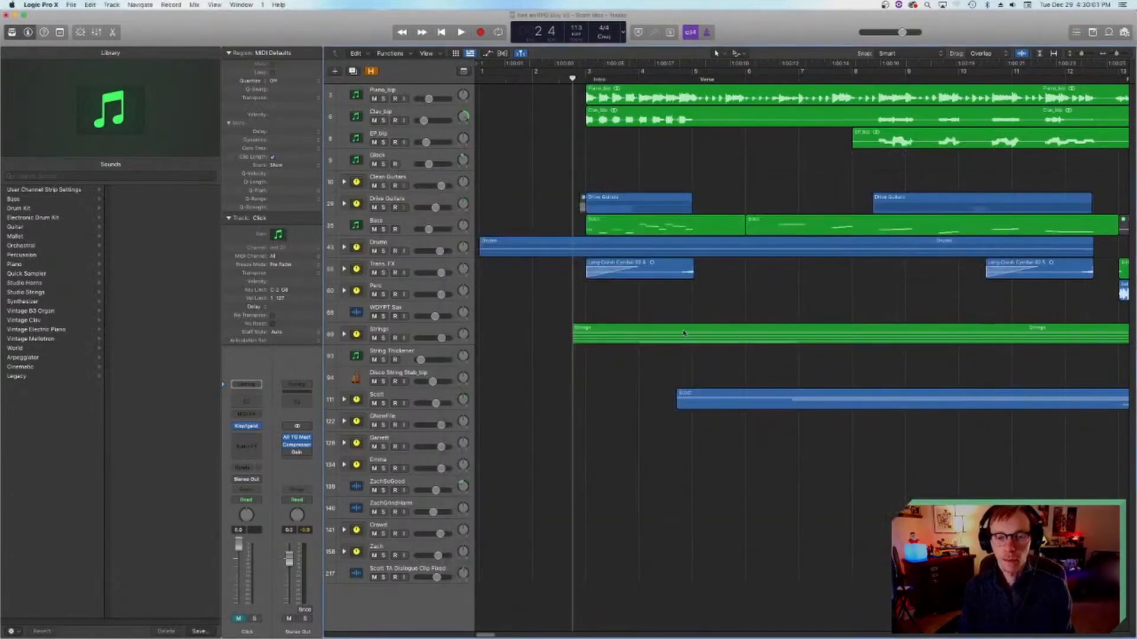
pyautogui.click(383, 251)
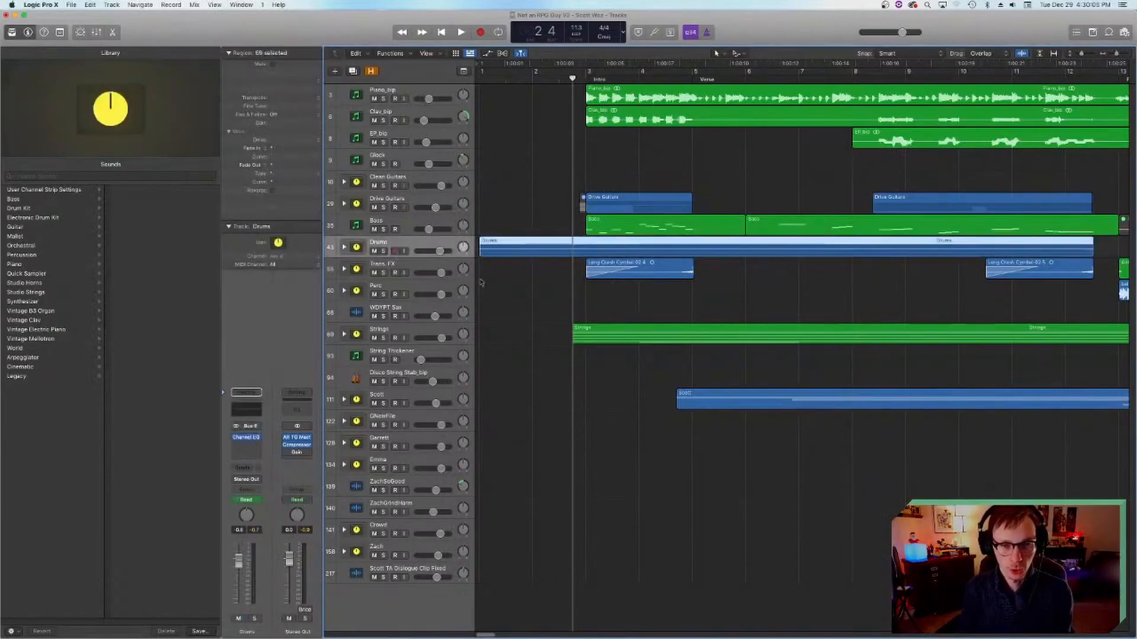
pyautogui.hscroll(10, 734, 148)
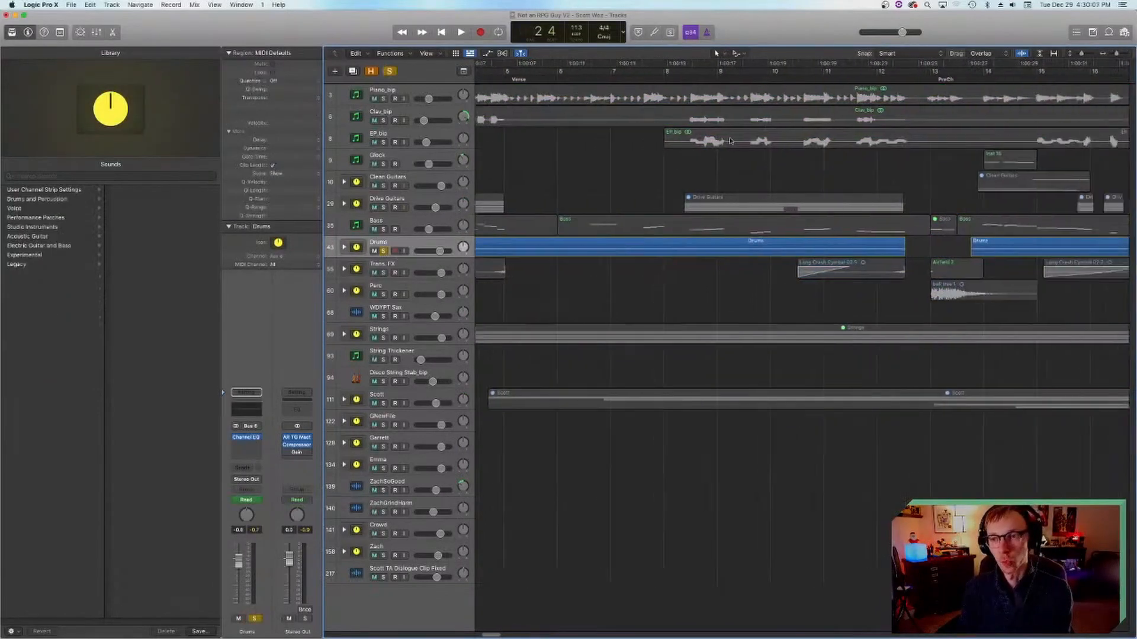
pyautogui.hscroll(11, 884, 78)
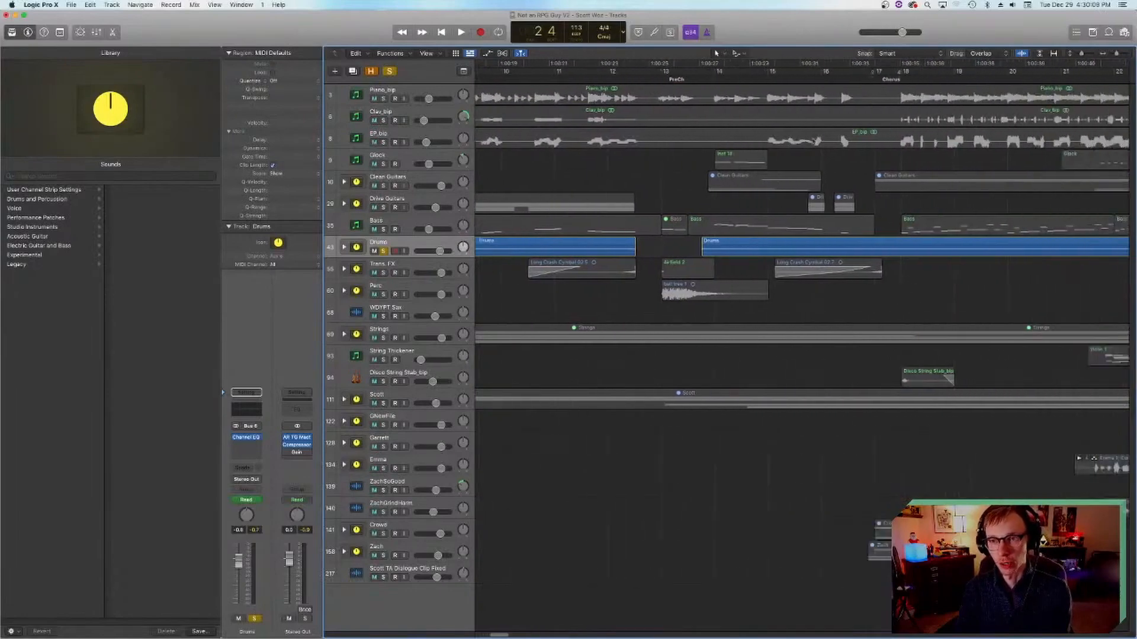
pyautogui.click(846, 78)
pyautogui.hscroll(7, 840, 245)
pyautogui.press('space')
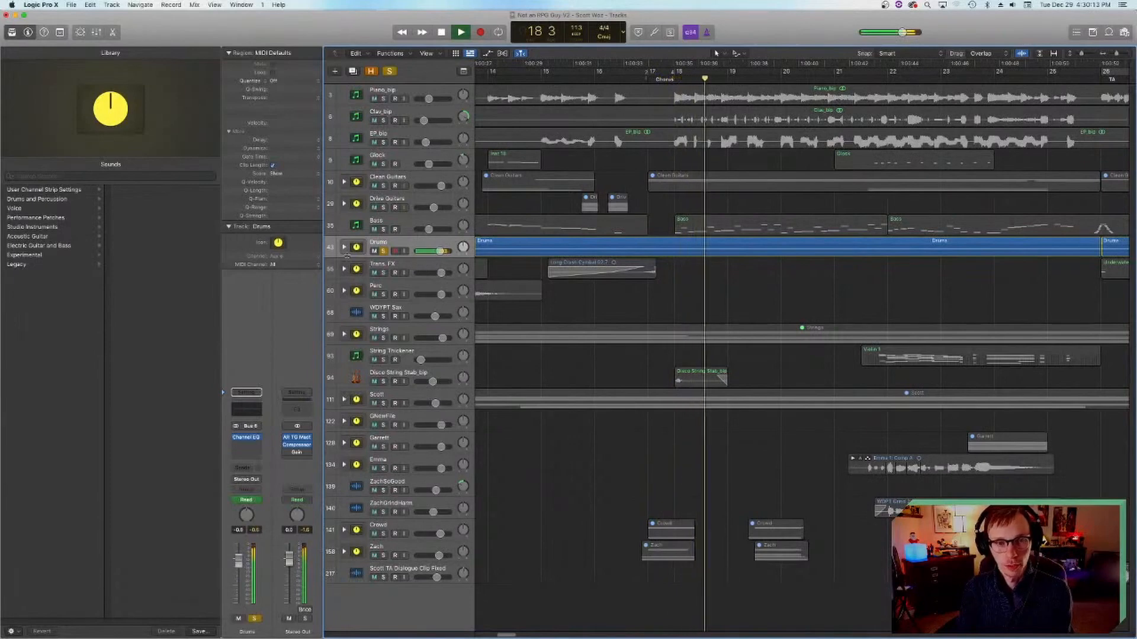
pyautogui.click(1013, 4)
pyautogui.click(847, 285)
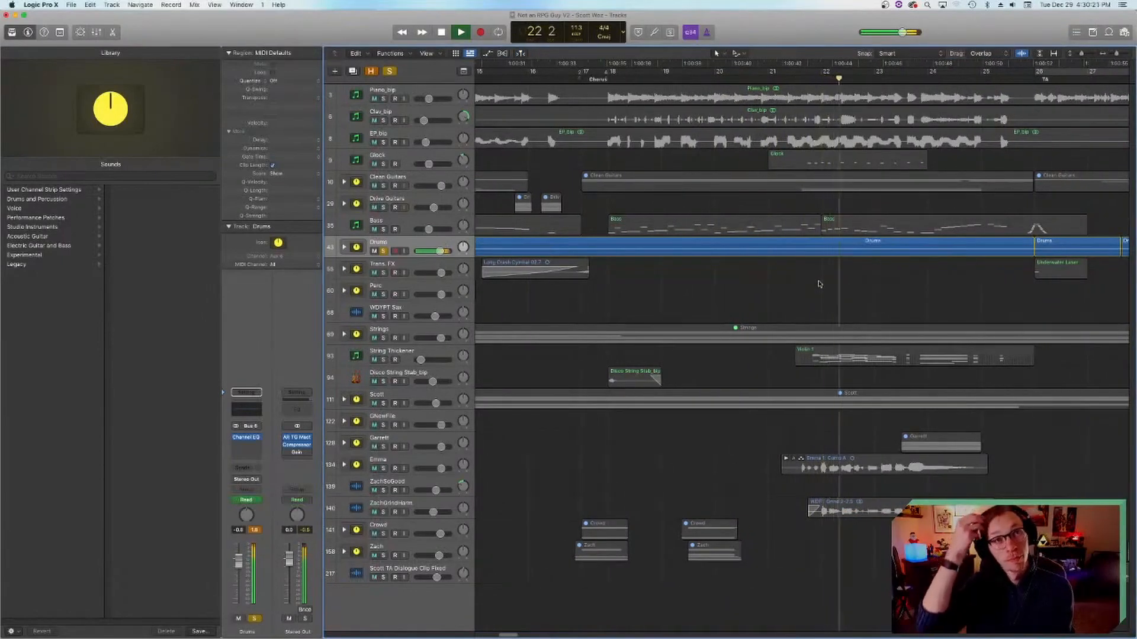
# Step: Stop playback, place the playhead at bar 18 in the chorus and move it to bar 26 at the TA marker, reviewing the surrounding drum regions
pyautogui.click(645, 225)
pyautogui.click(610, 83)
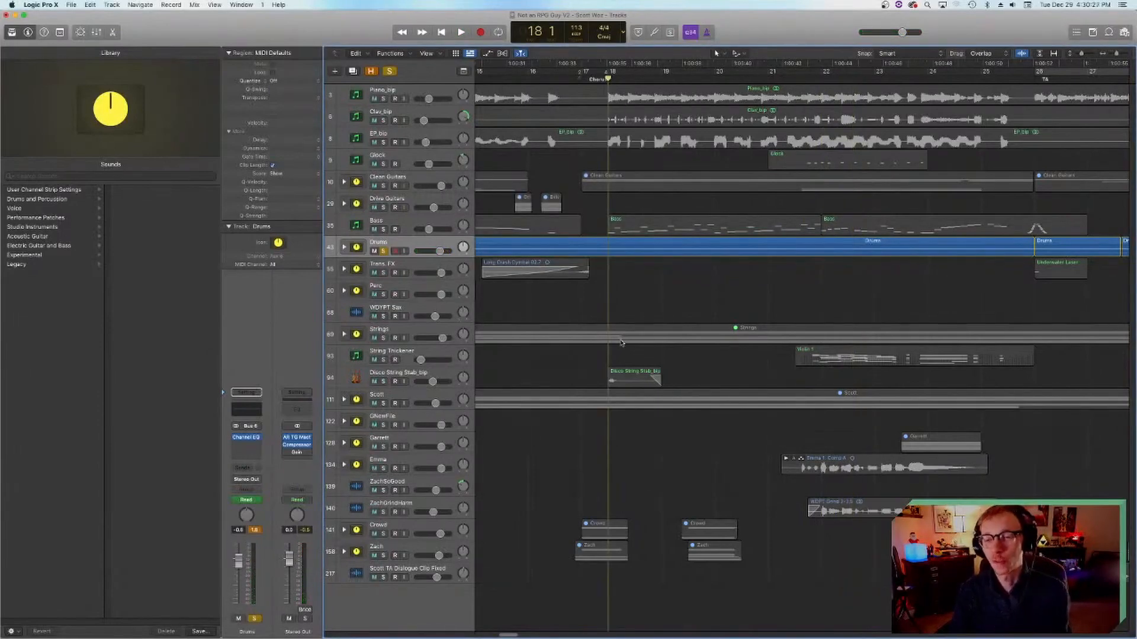
pyautogui.hscroll(5, 644, 319)
pyautogui.hscroll(12, 644, 320)
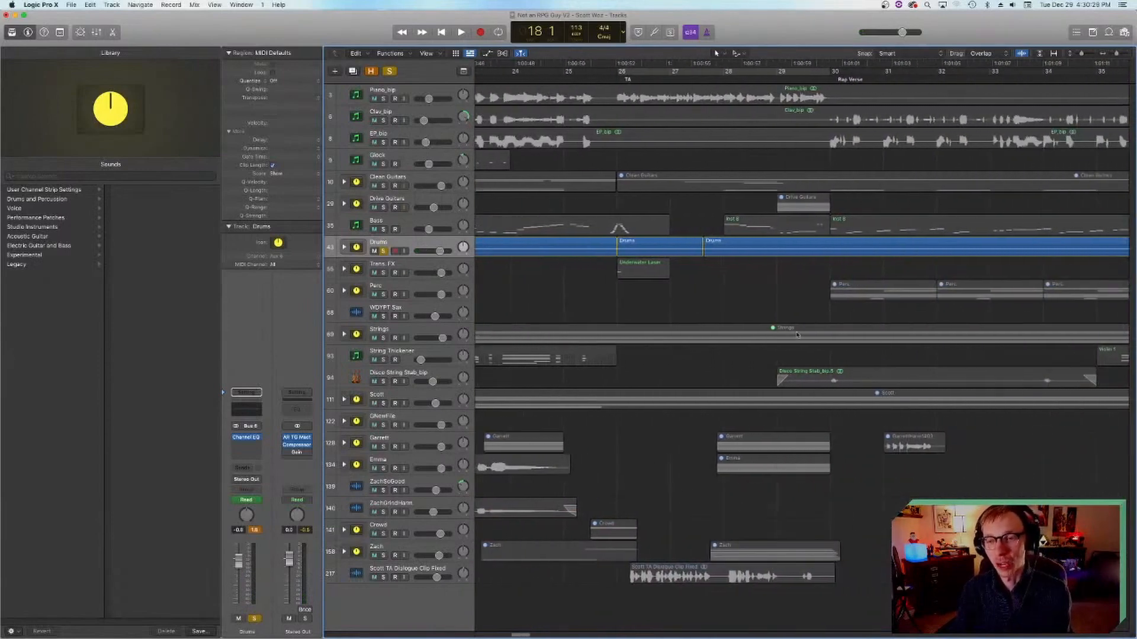
pyautogui.hscroll(-2, 591, 273)
pyautogui.click(556, 76)
pyautogui.hscroll(6, 755, 292)
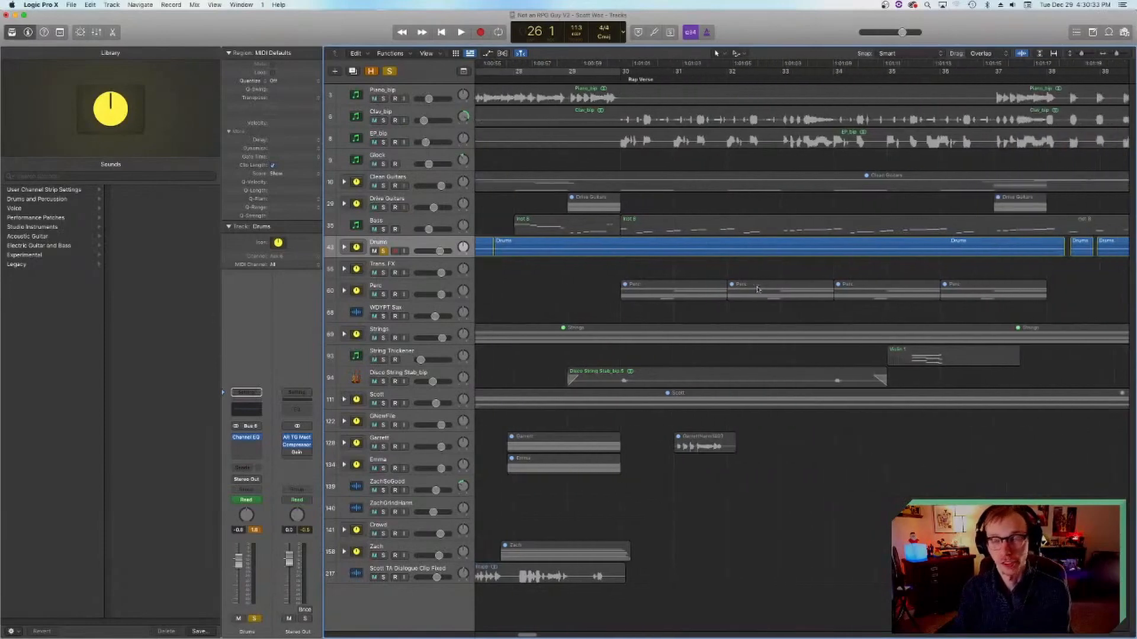
pyautogui.hscroll(-15, 740, 299)
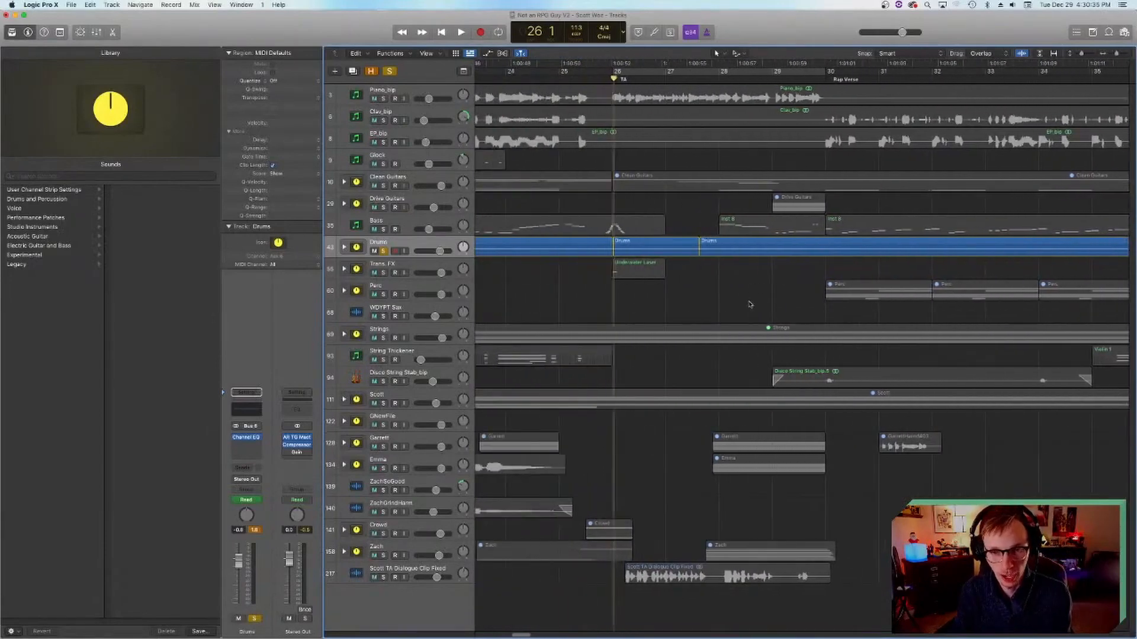
pyautogui.hscroll(12, 726, 308)
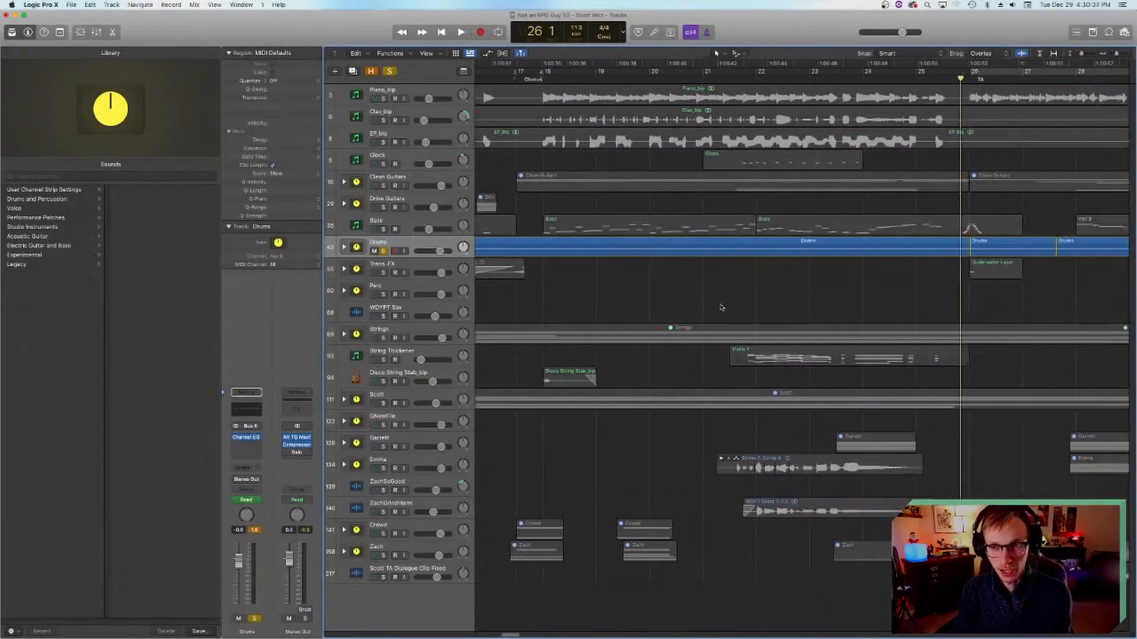
# Step: Play the soloed drums from ahead of the Rap Verse and stop at bar 34
pyautogui.click(700, 79)
pyautogui.press('space')
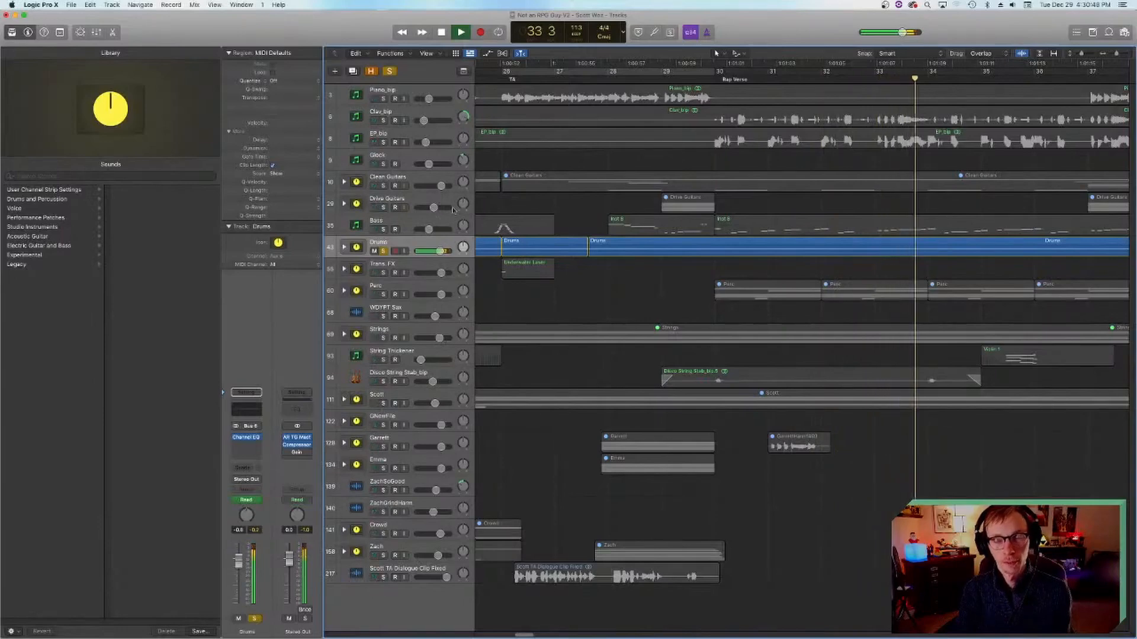
pyautogui.press('space')
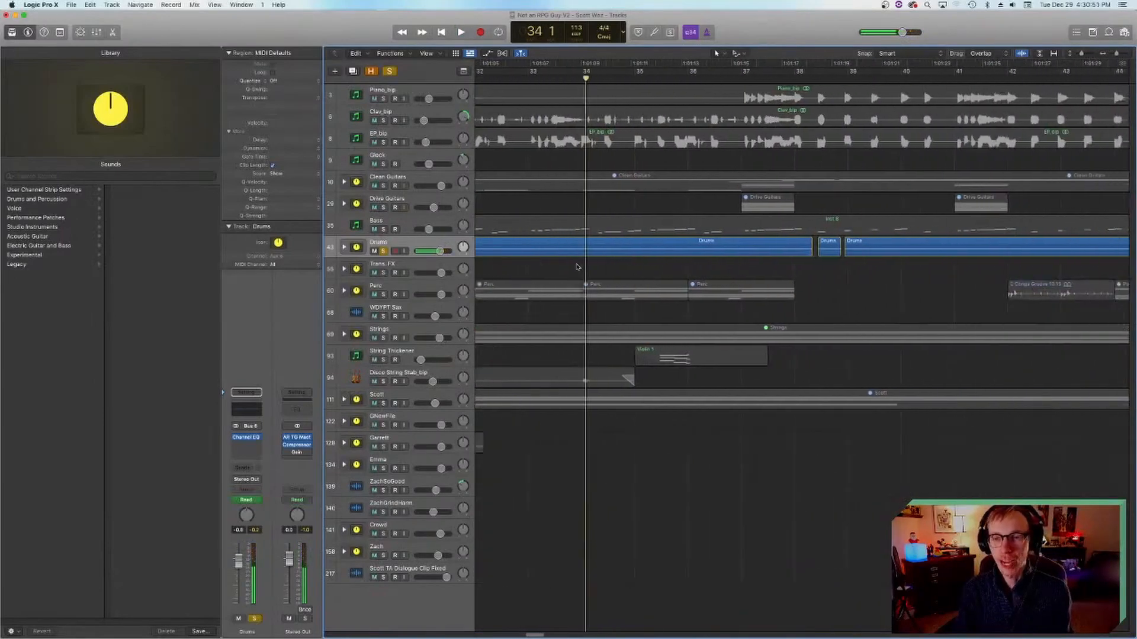
pyautogui.hscroll(10, 578, 267)
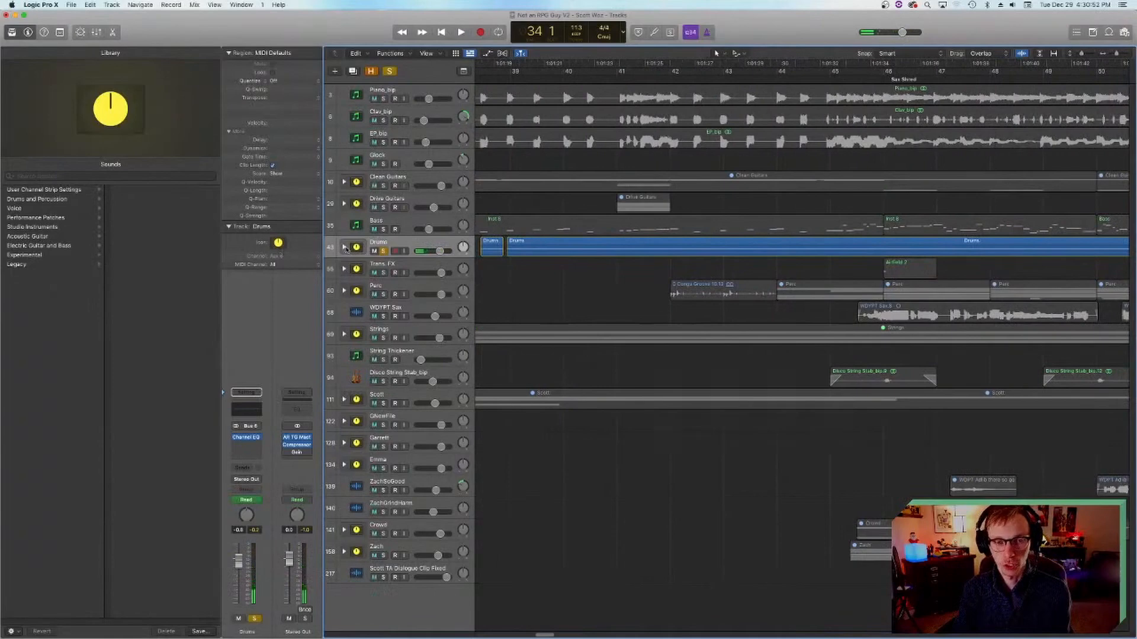
# Step: Expand the Drums stack, step through its individual kick, snare, hi-hat, tom, overhead and room tracks, and collapse the stack
pyautogui.click(344, 248)
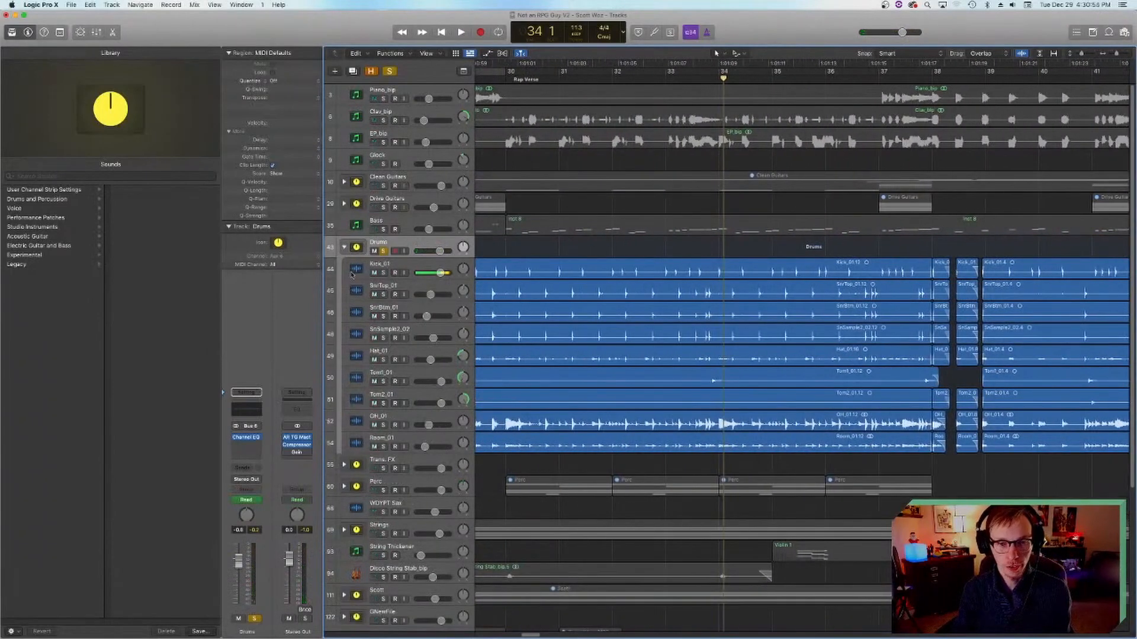
pyautogui.press('Down')
pyautogui.press('Down')
pyautogui.press('Down')
pyautogui.press('Down')
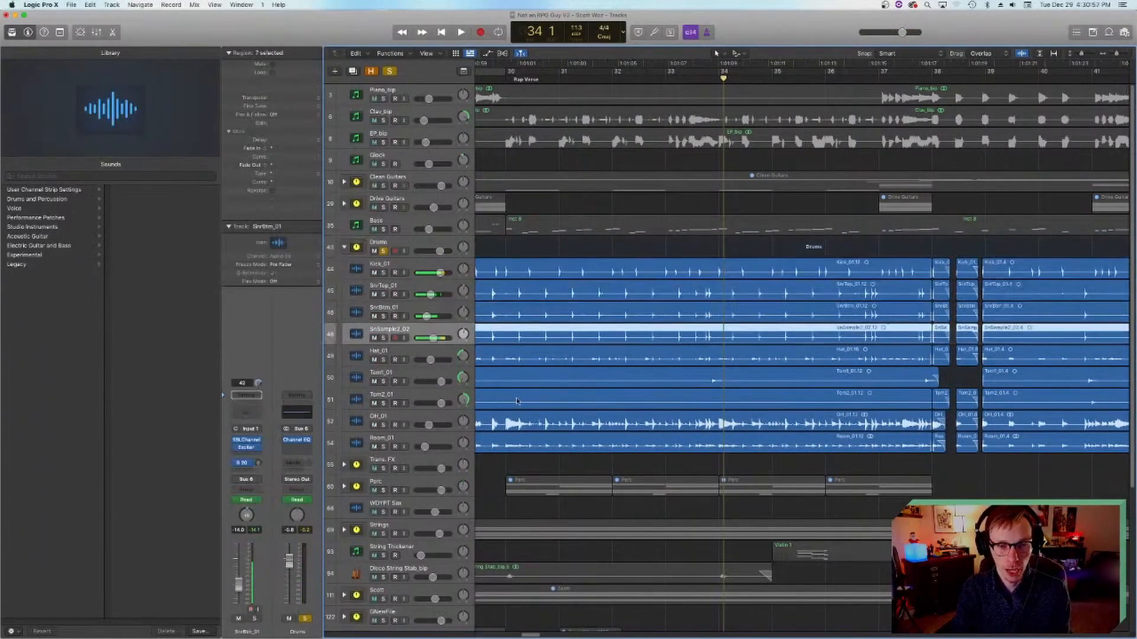
pyautogui.press('Down')
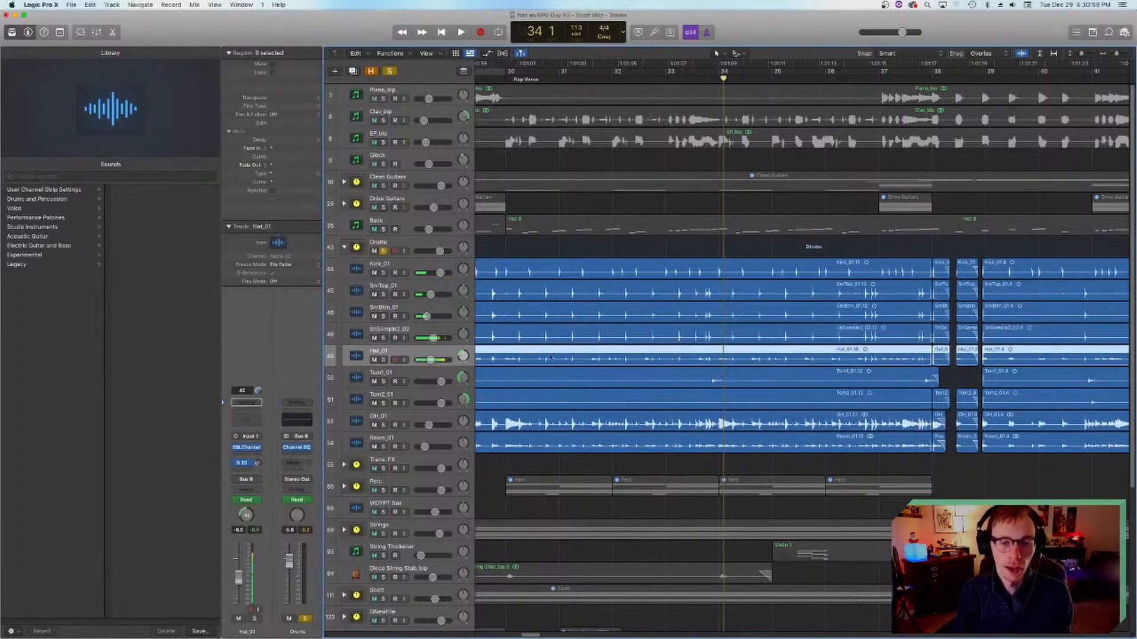
pyautogui.click(359, 378)
pyautogui.press('Down')
pyautogui.press('Down')
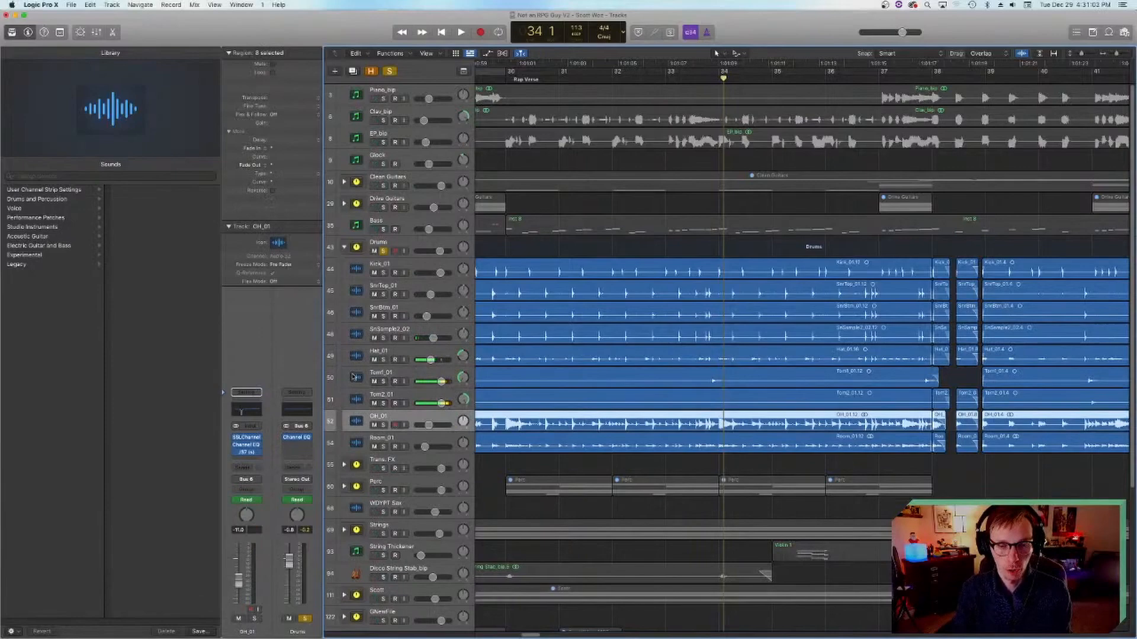
pyautogui.press('Down')
pyautogui.click(345, 248)
# Step: Place the playhead just before bar 50 in the Sax Shred section and play the soloed drums until bar 53
pyautogui.hscroll(10, 754, 363)
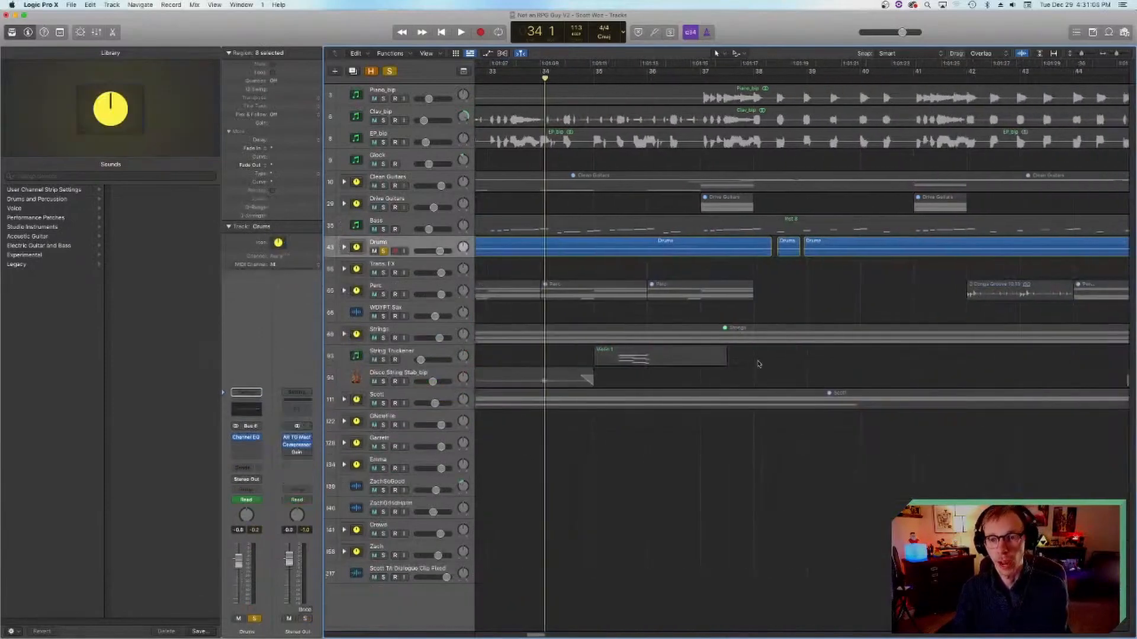
pyautogui.hscroll(-3, 763, 371)
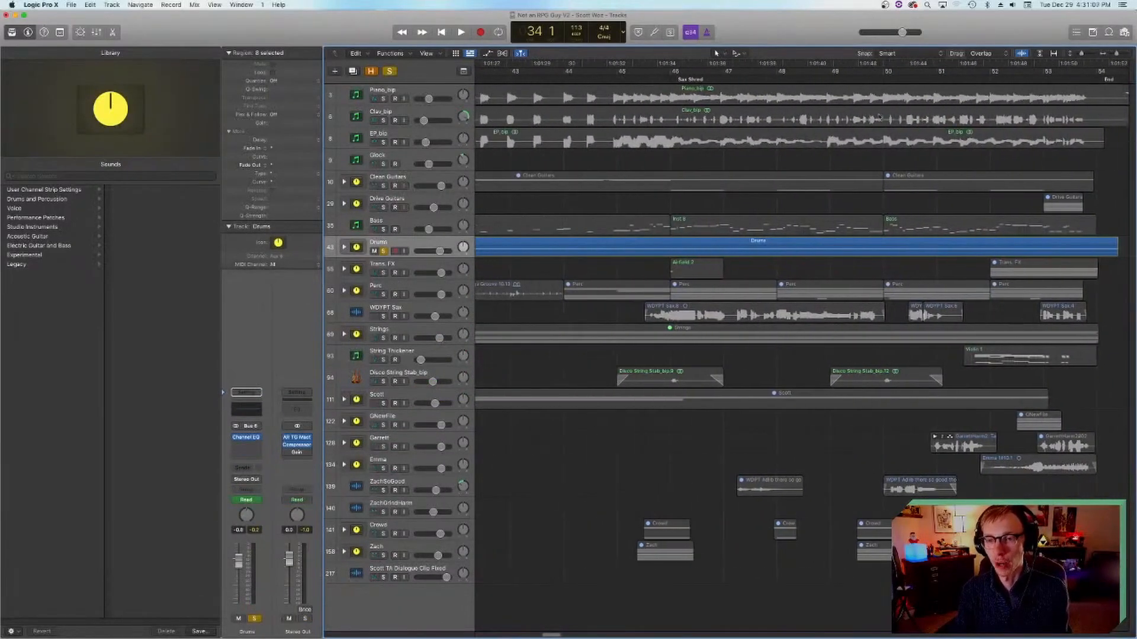
pyautogui.moveTo(883, 78); pyautogui.dragTo(870, 78)
pyautogui.press('space')
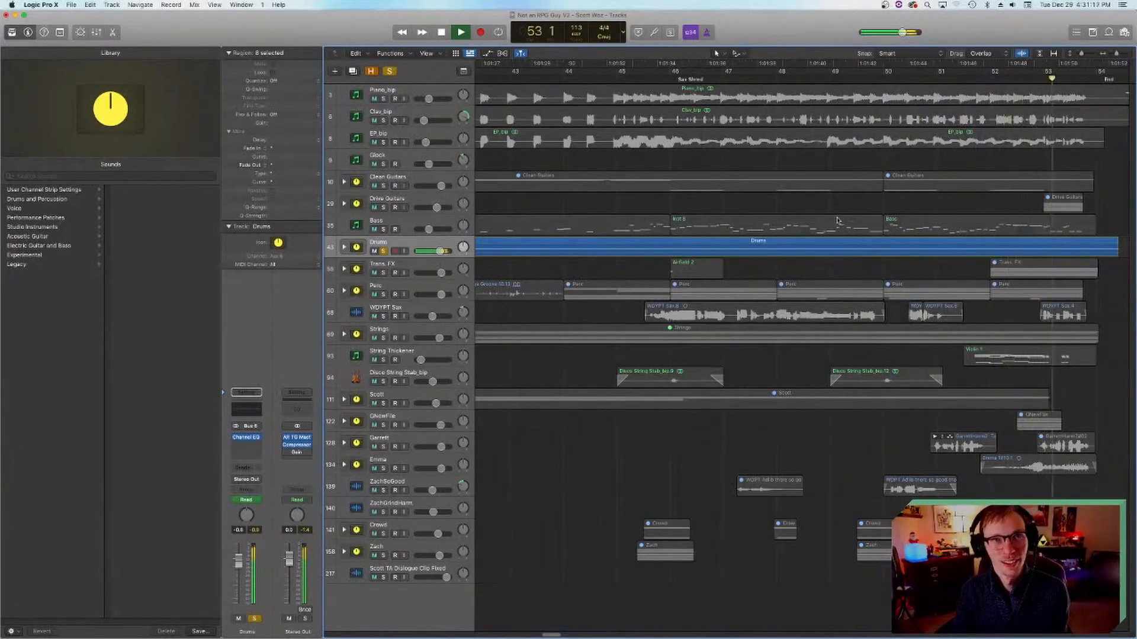
pyautogui.press('space')
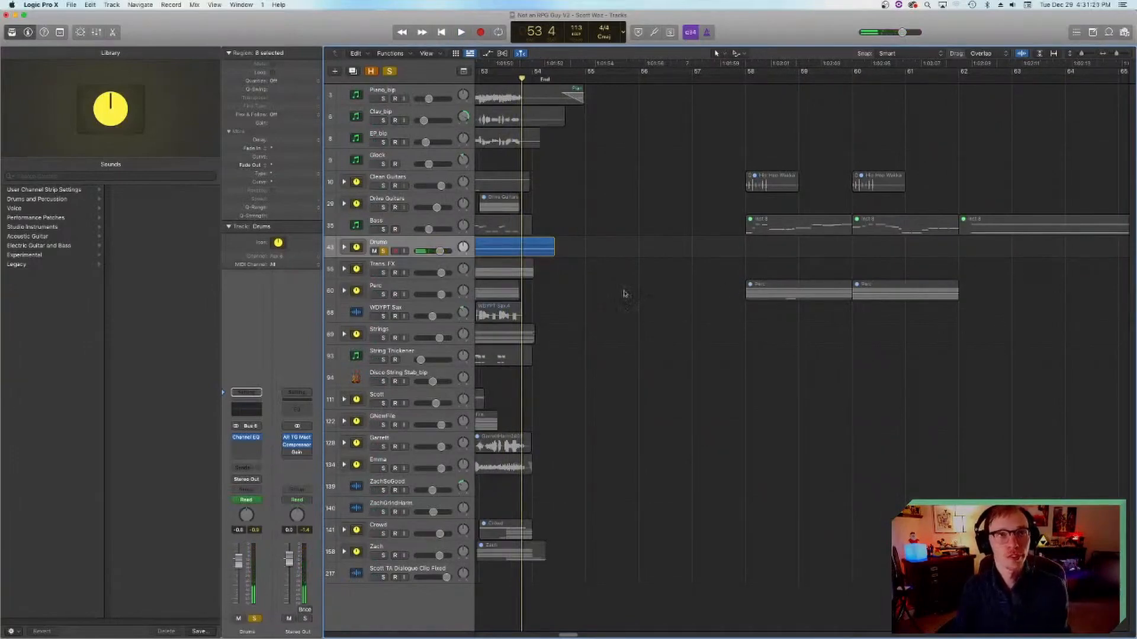
# Step: Review the drum regions between the Rap Verse and the ending, and reposition the playhead at bar 3 by the Intro marker
pyautogui.hscroll(-20, 623, 294)
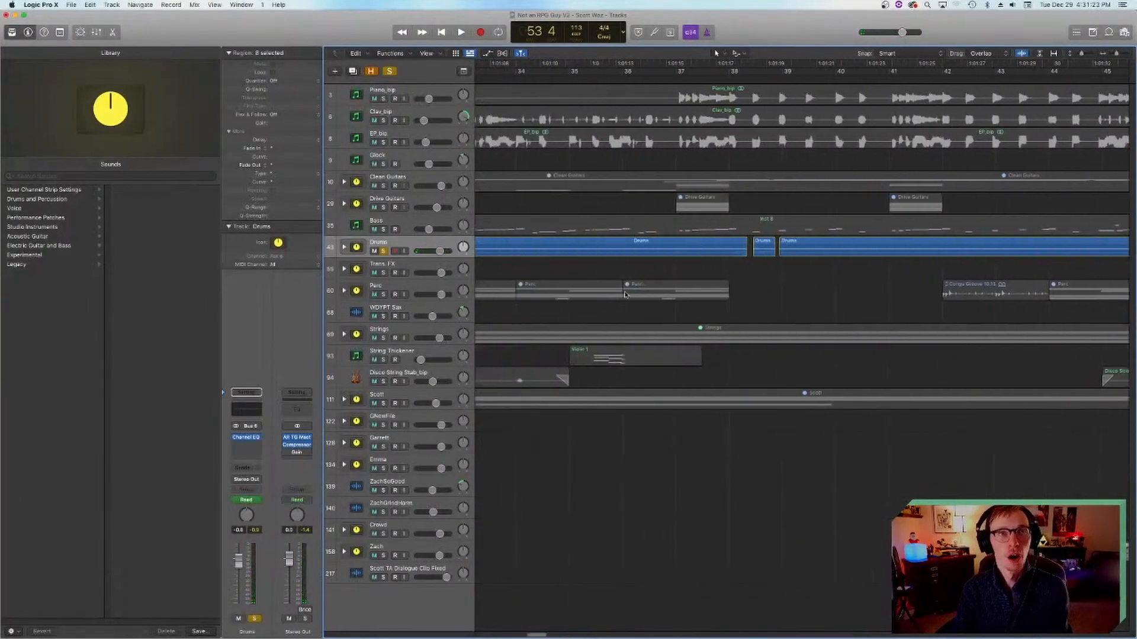
pyautogui.hscroll(12, 625, 294)
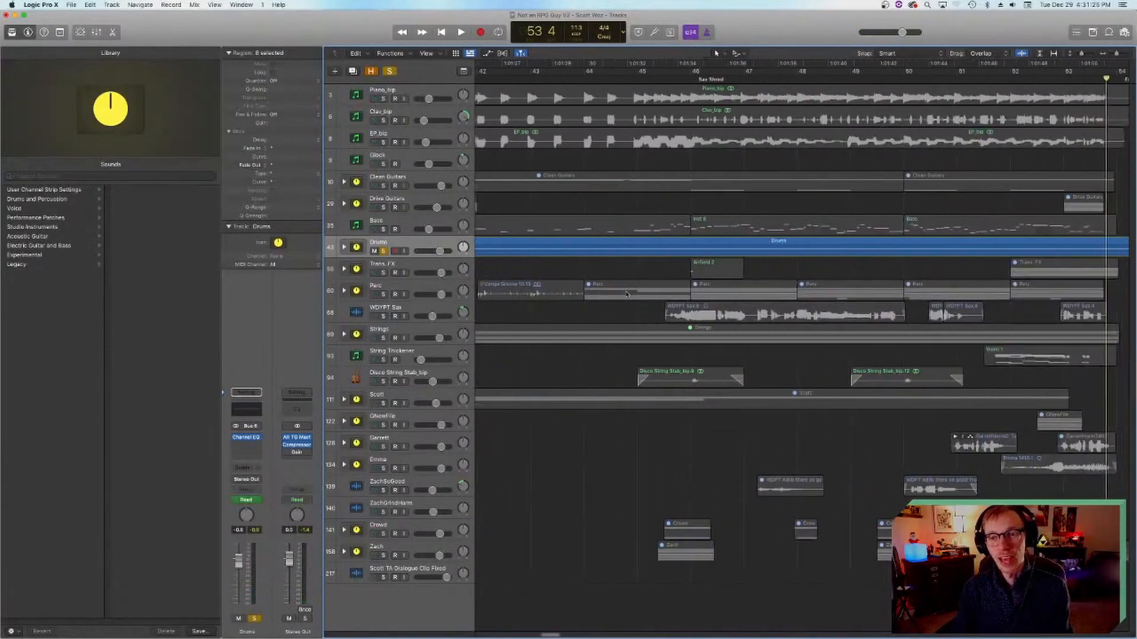
pyautogui.hscroll(12, 626, 294)
pyautogui.hscroll(-12, 626, 293)
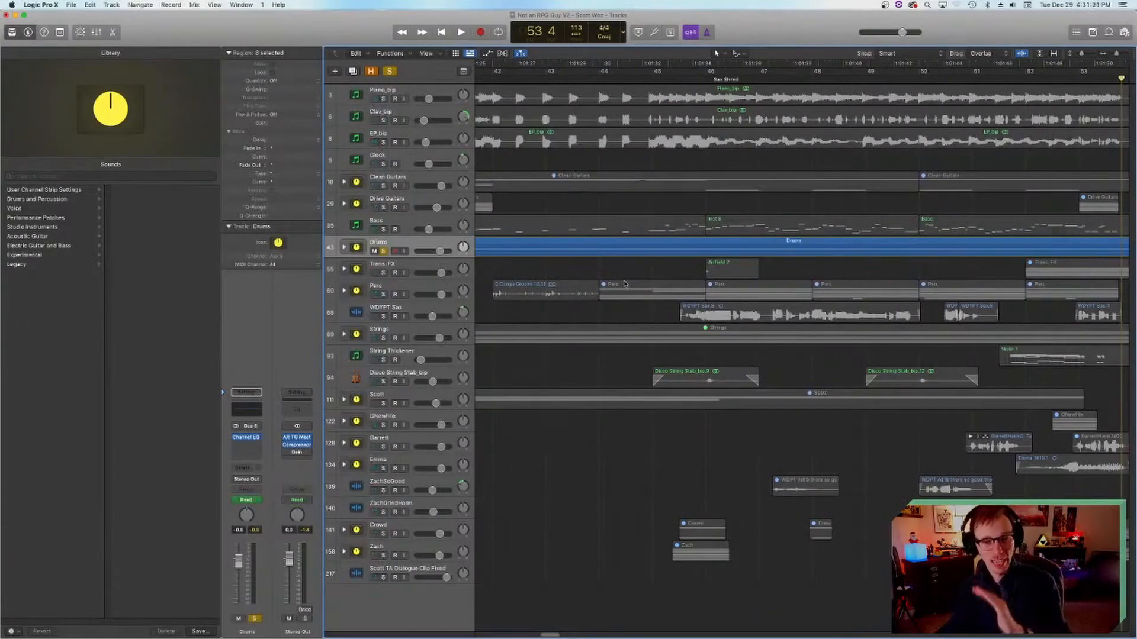
pyautogui.press('Return')
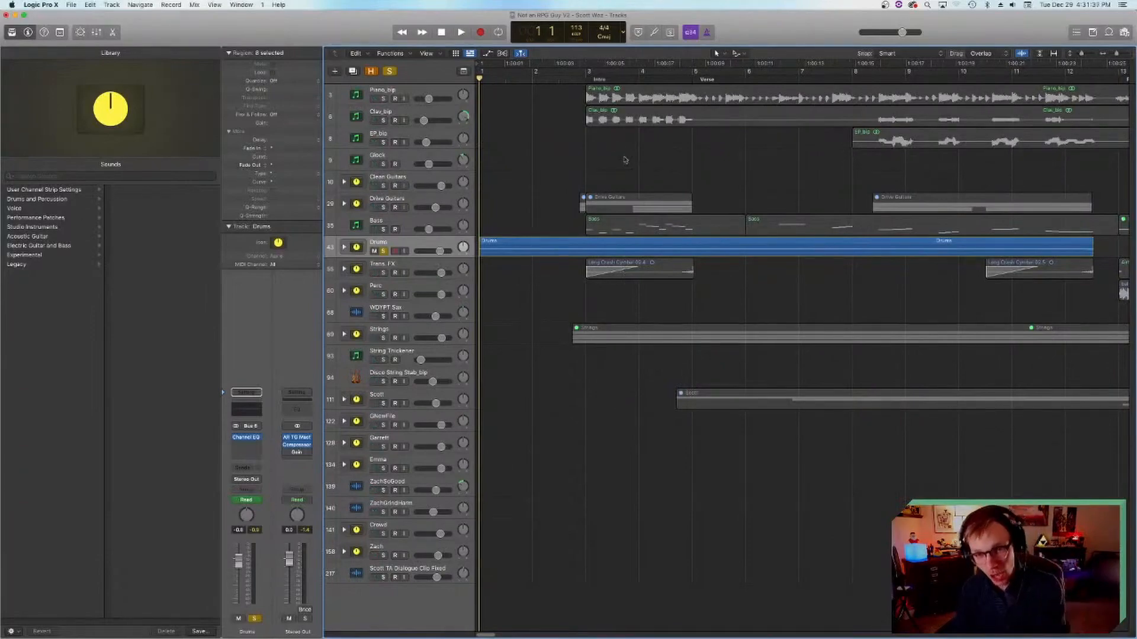
pyautogui.click(586, 79)
# Step: Survey the arrangement around the TA section, set the playhead at bar 30 by the Rap Verse marker and return it to bar 3
pyautogui.hscroll(15, 670, 360)
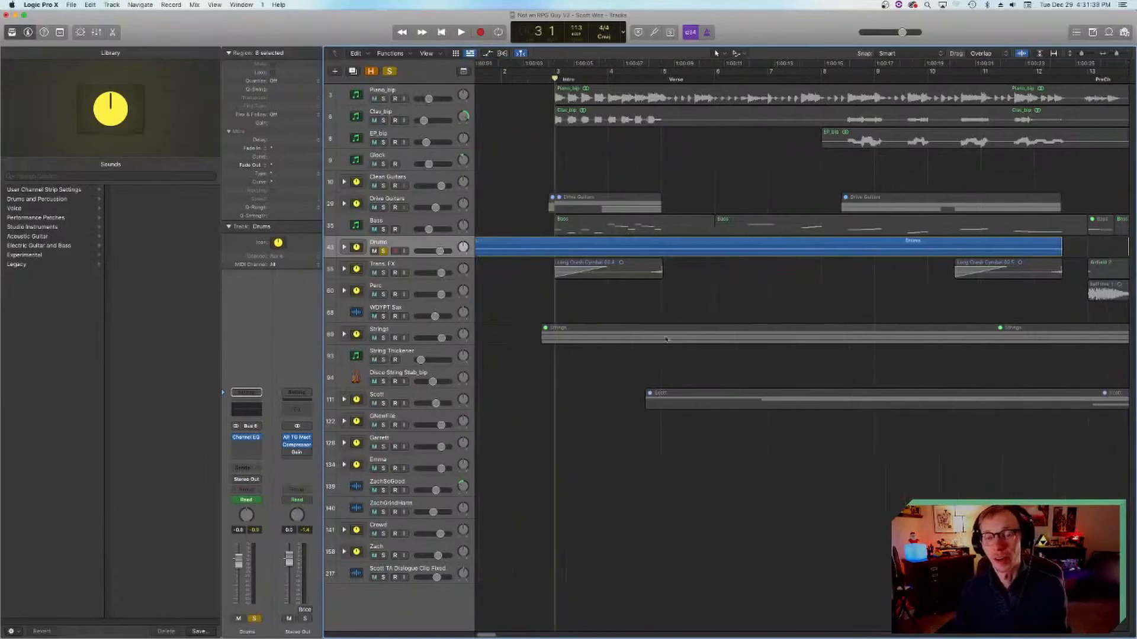
pyautogui.hscroll(15, 670, 360)
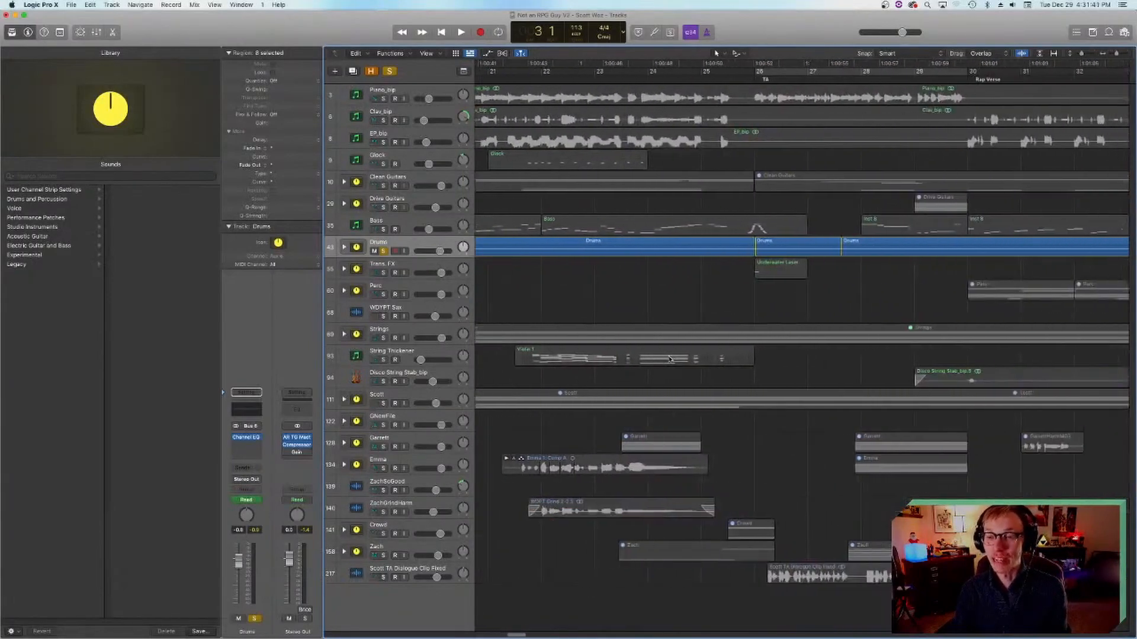
pyautogui.hscroll(4, 667, 356)
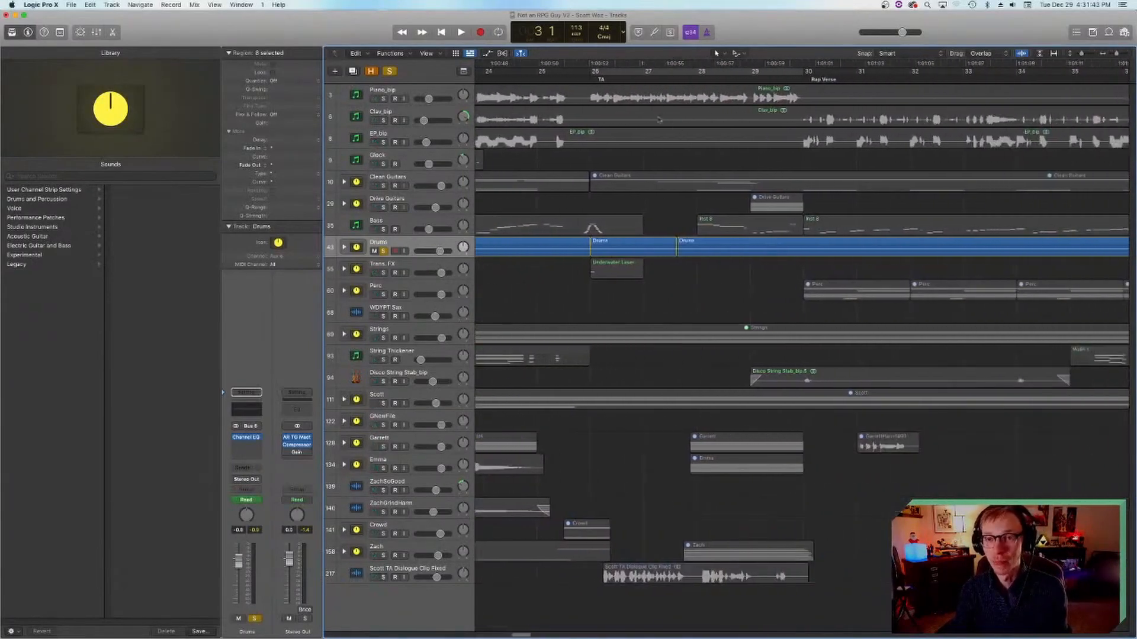
pyautogui.press('Return')
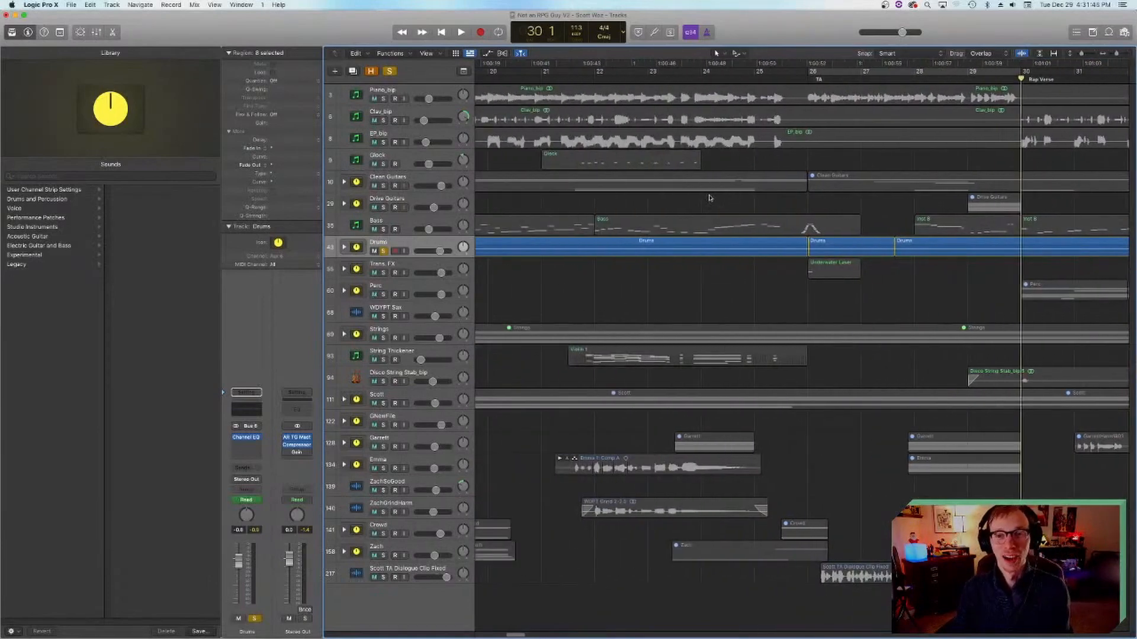
pyautogui.click(591, 76)
pyautogui.hscroll(3, 637, 253)
pyautogui.hscroll(-3, 637, 253)
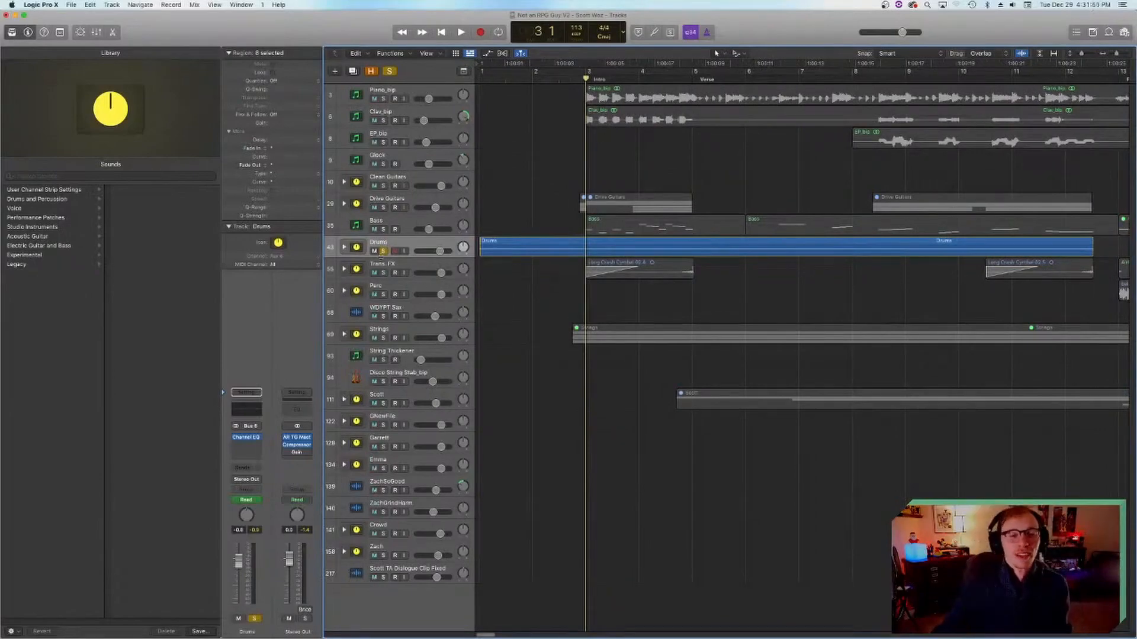
# Step: Turn off solo on the Drums track, save the project and review the full arrangement from the Verse to the PreCh section
pyautogui.click(383, 251)
pyautogui.press('super+s')
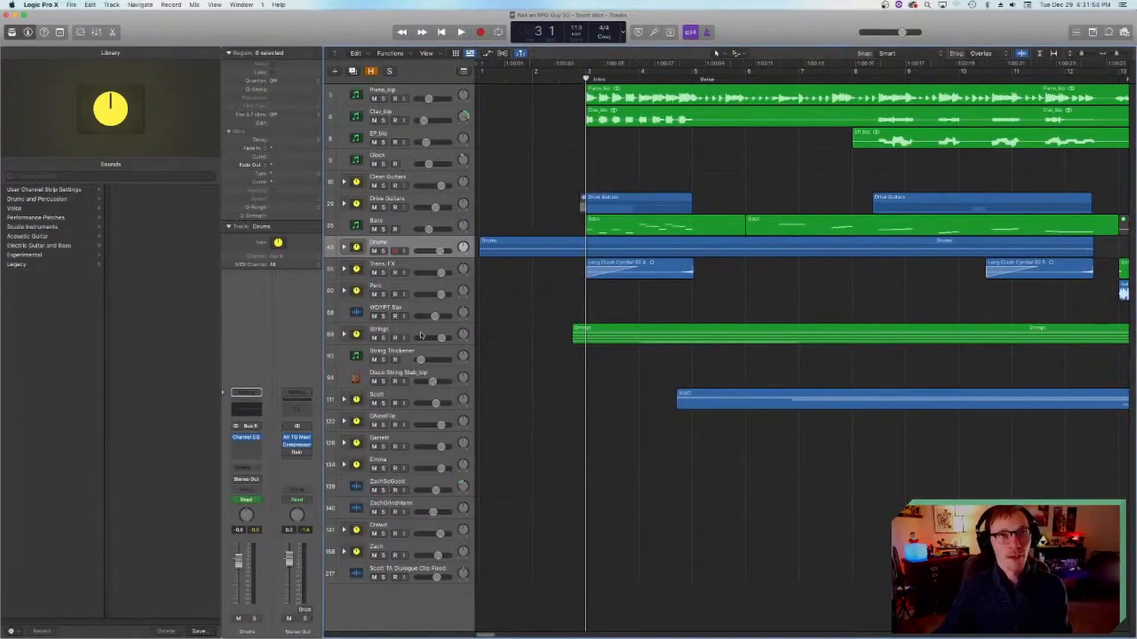
pyautogui.hscroll(5, 499, 361)
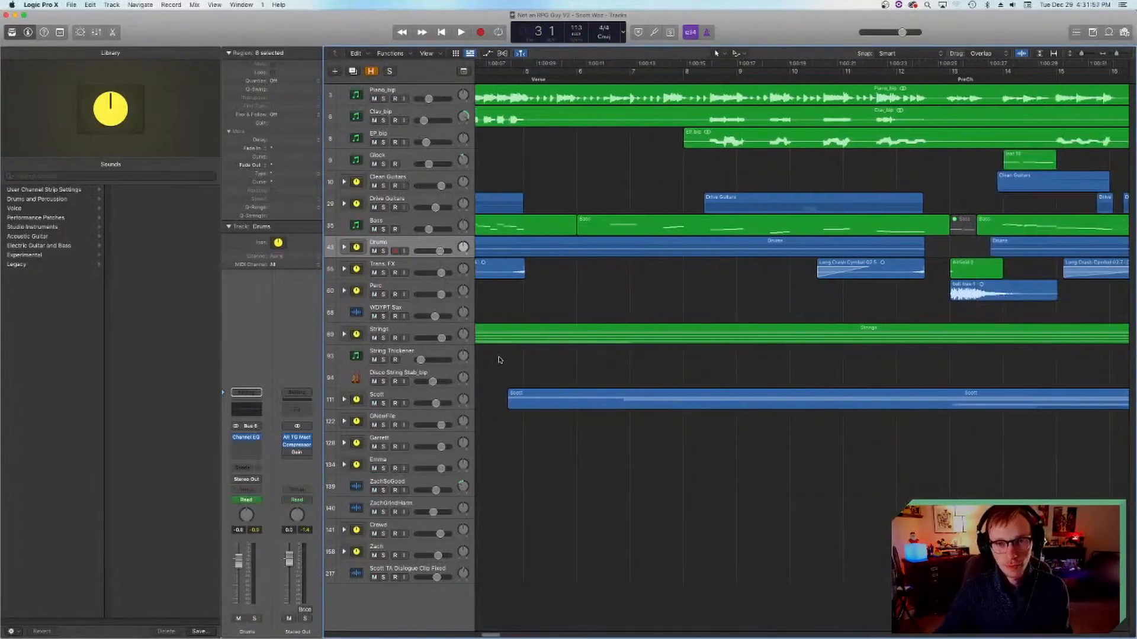
pyautogui.hscroll(1, 499, 360)
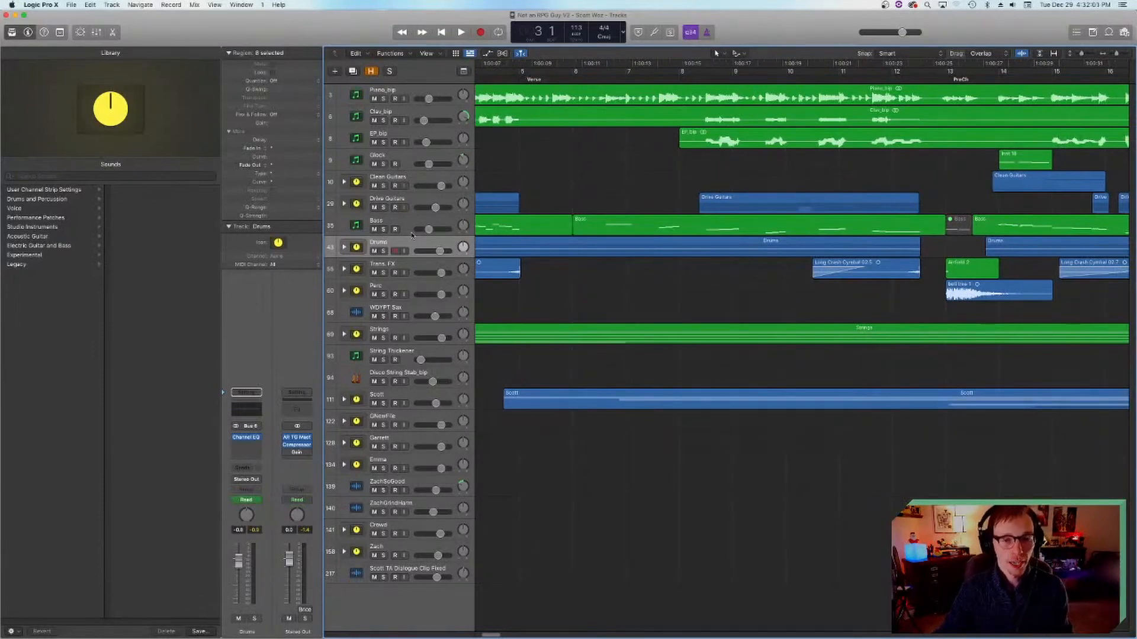
# Step: Move the playhead ahead of the Intro, play the full mix briefly and stop at bar 2
pyautogui.press(',')
pyautogui.press('space')
pyautogui.press('space')
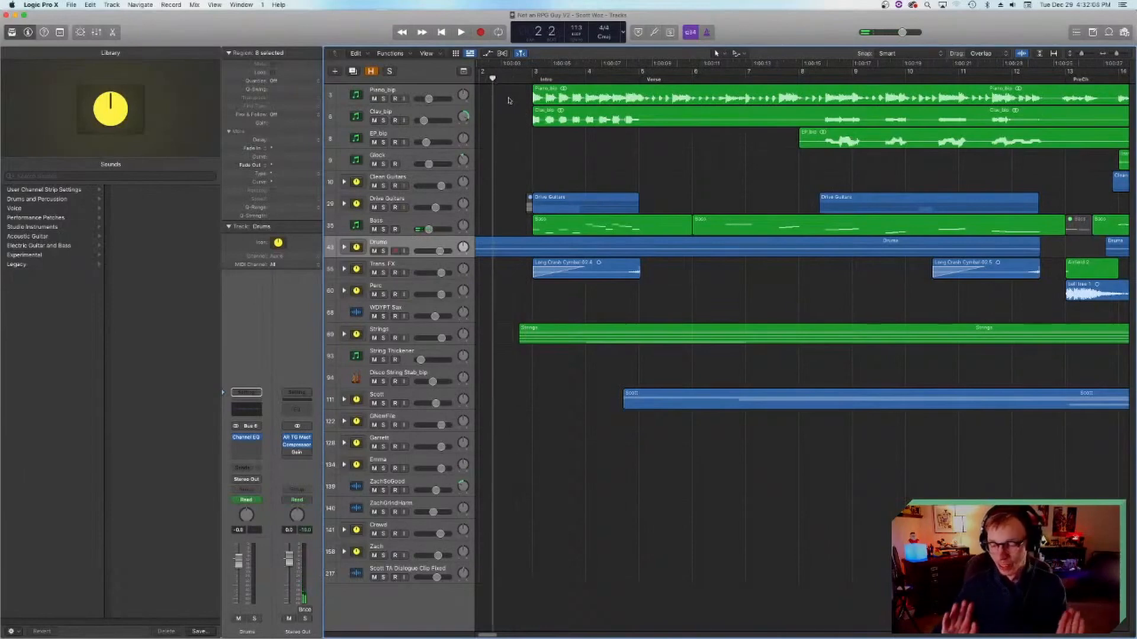
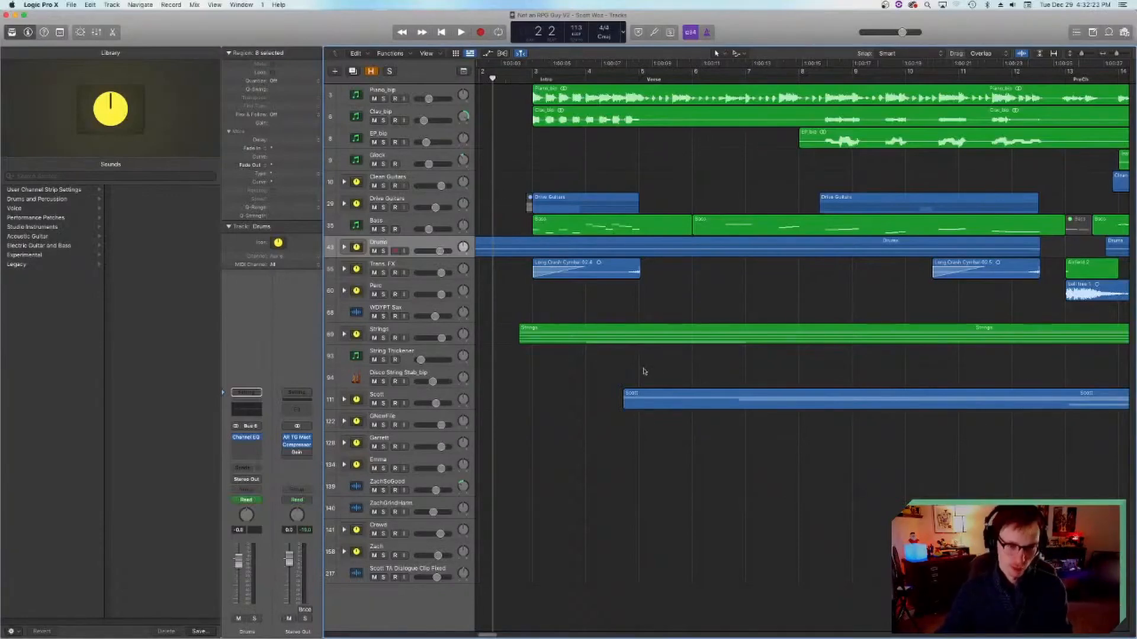
# Step: Solo the Piano_bip, Clav_bip, EP_bip and Glock tracks and play them from the Verse
pyautogui.hscroll(-3, 637, 374)
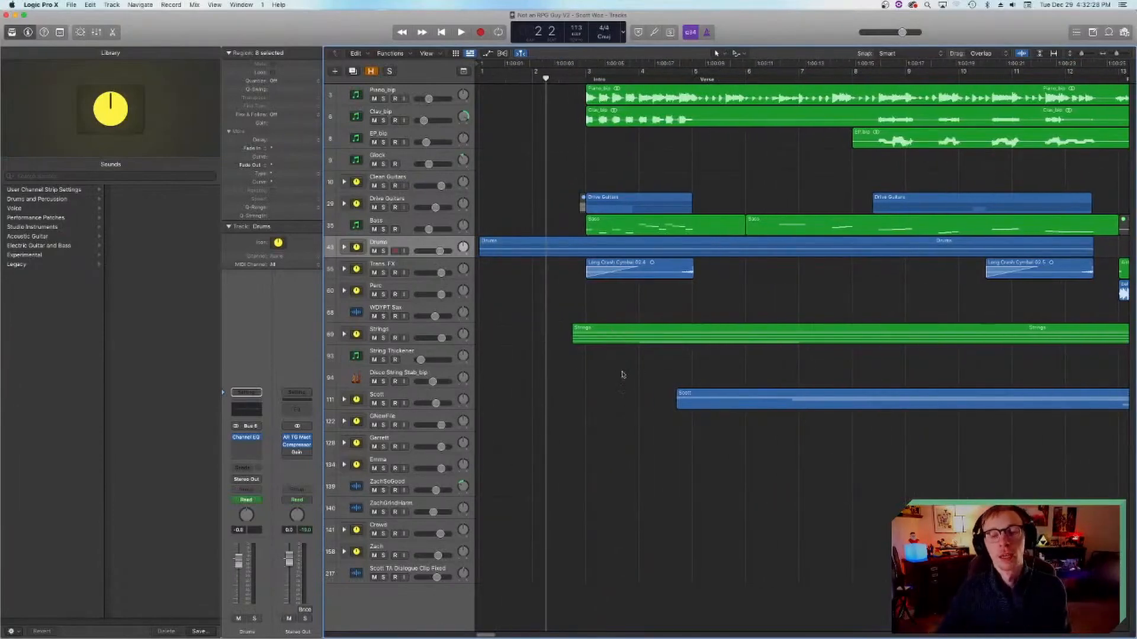
pyautogui.hscroll(15, 623, 373)
pyautogui.hscroll(-15, 612, 381)
pyautogui.click(583, 76)
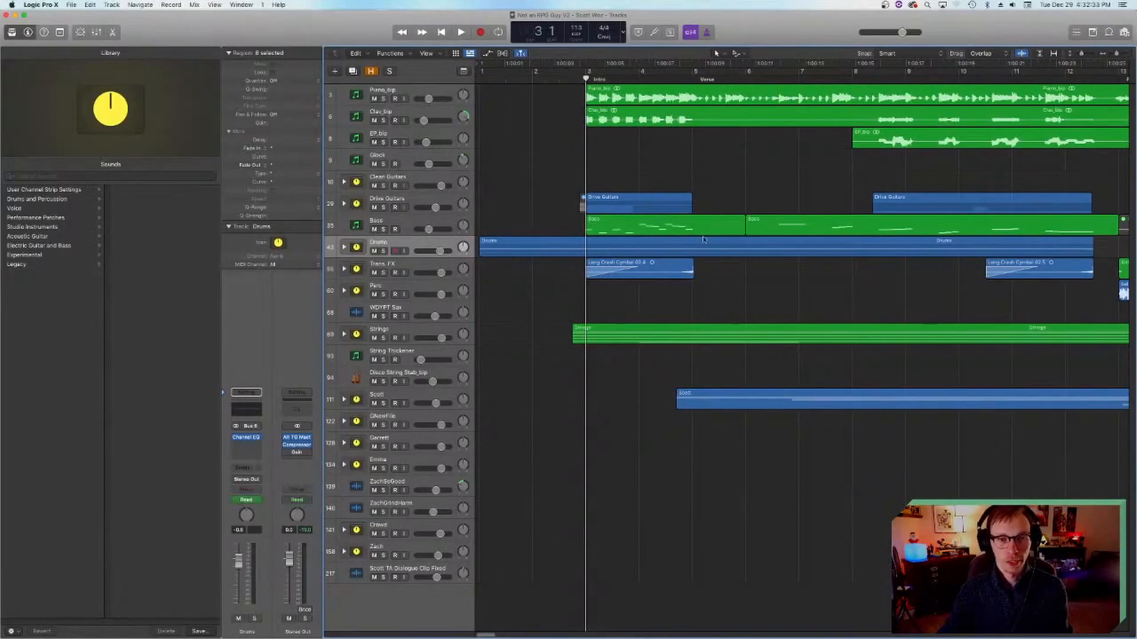
pyautogui.hscroll(7, 688, 238)
pyautogui.click(661, 77)
pyautogui.moveTo(379, 99); pyautogui.dragTo(387, 151)
pyautogui.press('space')
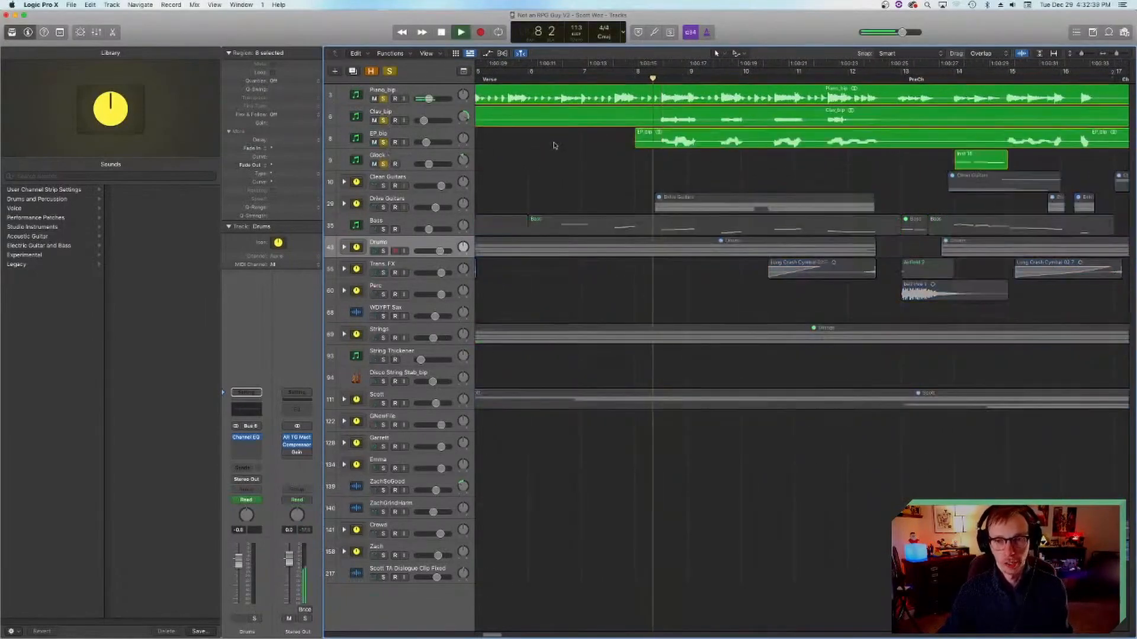
# Step: Audition the four soloed keyboard tracks in the Chorus and stop playback
pyautogui.hscroll(10, 710, 151)
pyautogui.click(794, 76)
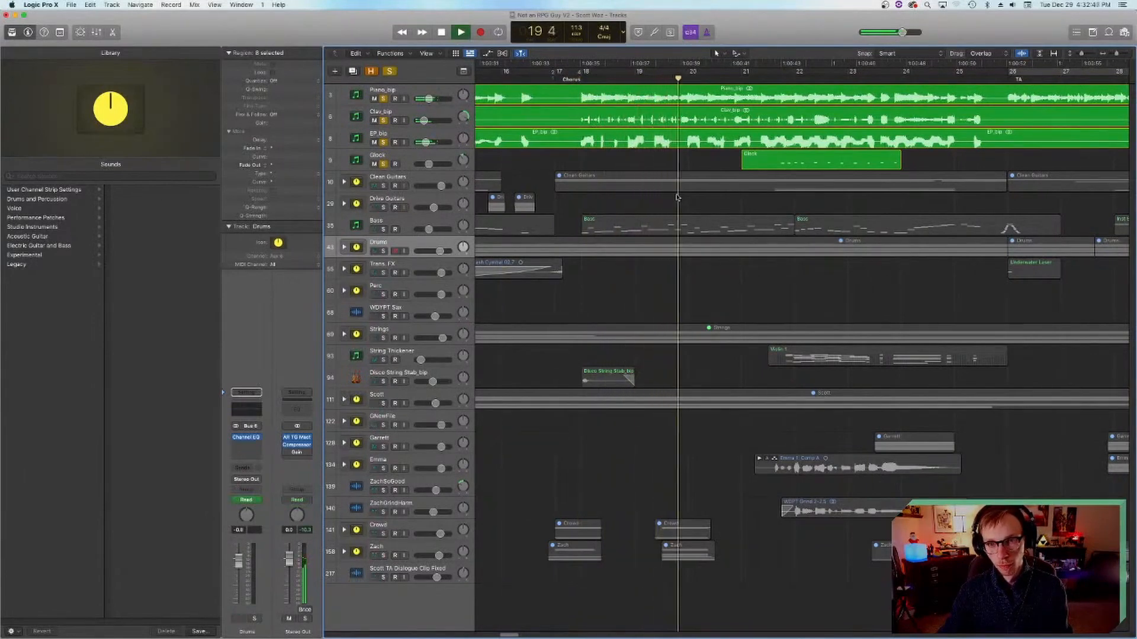
pyautogui.press('space')
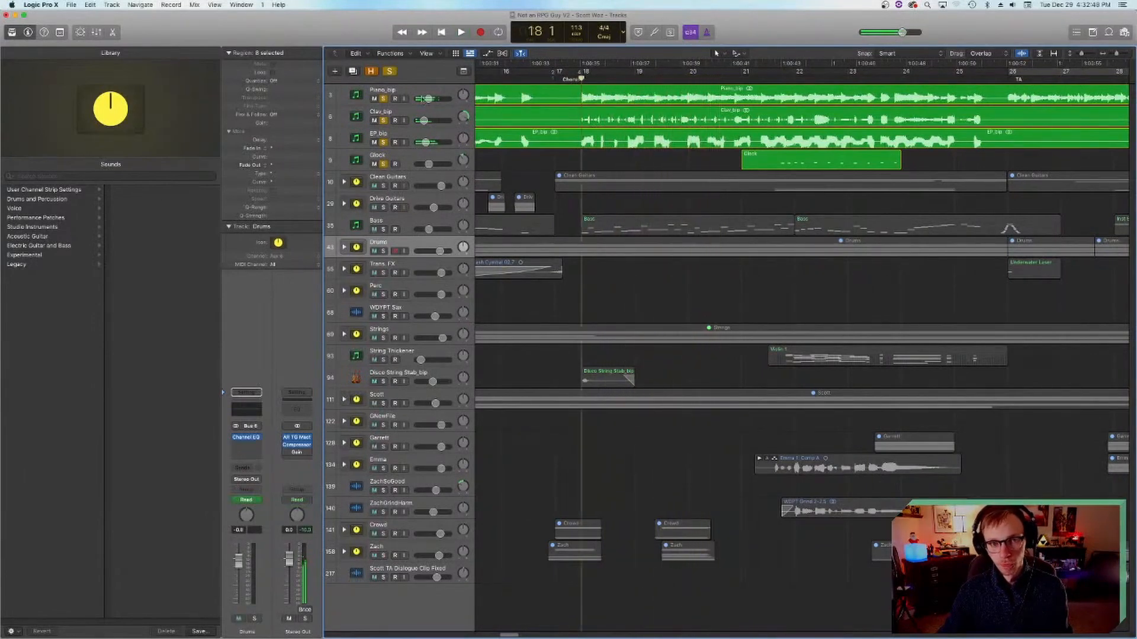
# Step: Turn off solo on Clav_bip, EP_bip and Glock, select Piano_bip and audition it alone from bar 18
pyautogui.moveTo(389, 121); pyautogui.dragTo(383, 164)
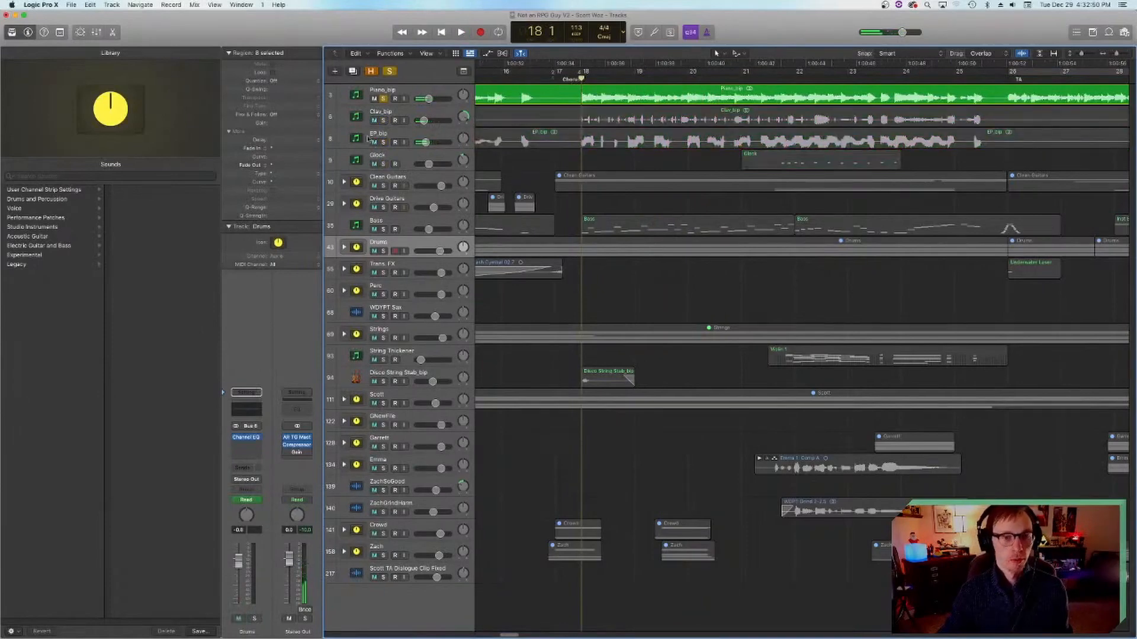
pyautogui.click(362, 96)
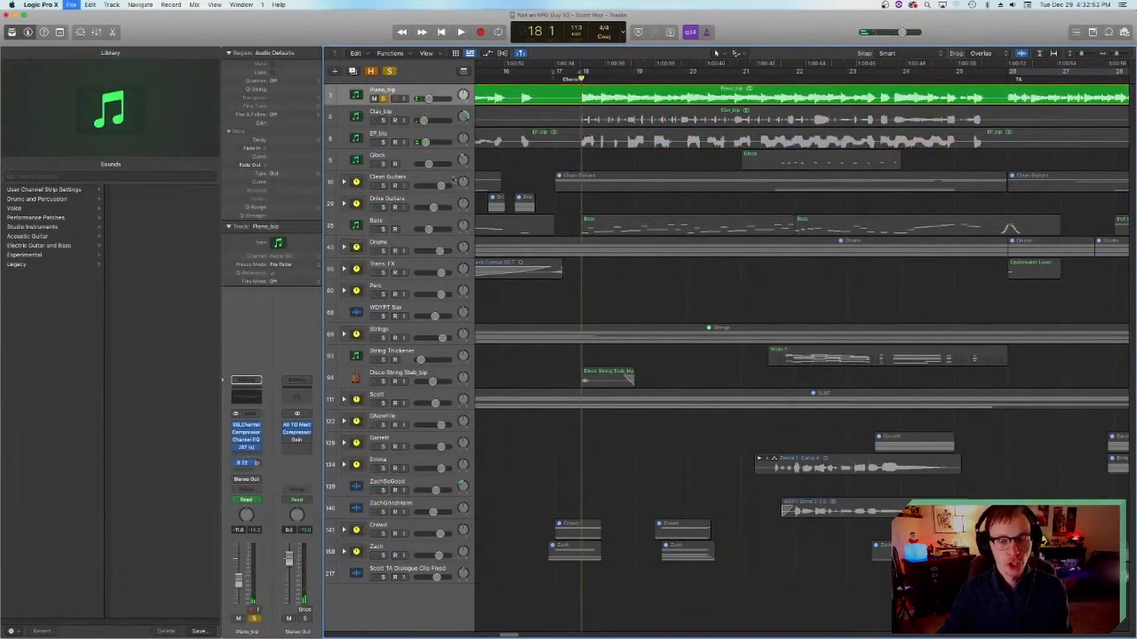
pyautogui.press('space')
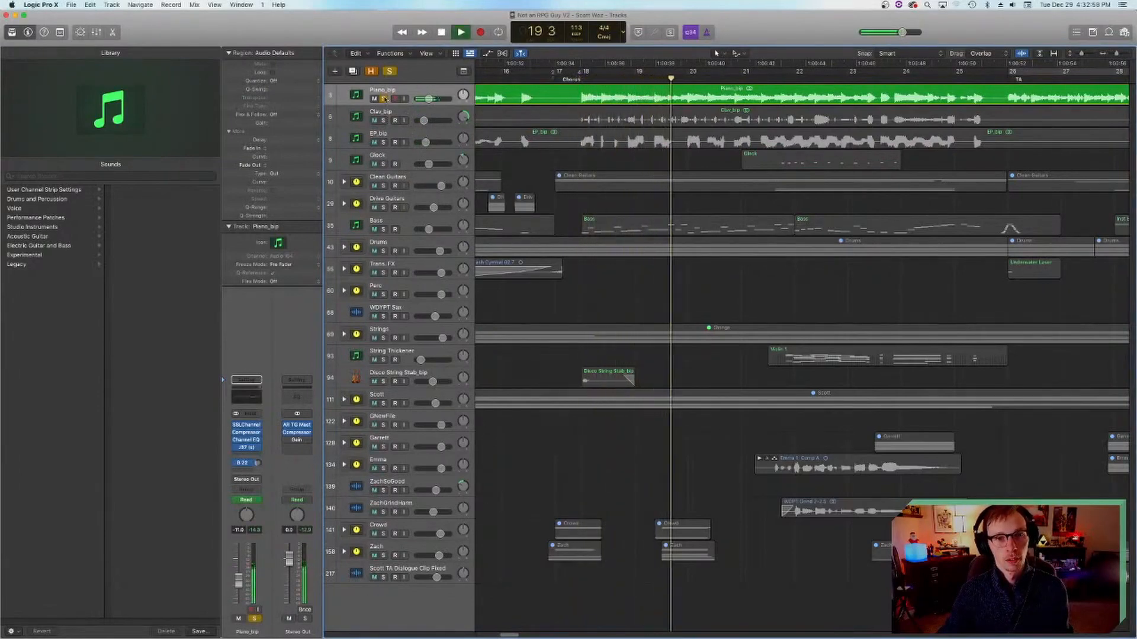
pyautogui.press('space')
# Step: Turn off solo on Piano_bip, play the full mix from bar 17 and set the playhead at bar 18
pyautogui.click(383, 98)
pyautogui.moveTo(582, 78); pyautogui.dragTo(565, 79)
pyautogui.press('space')
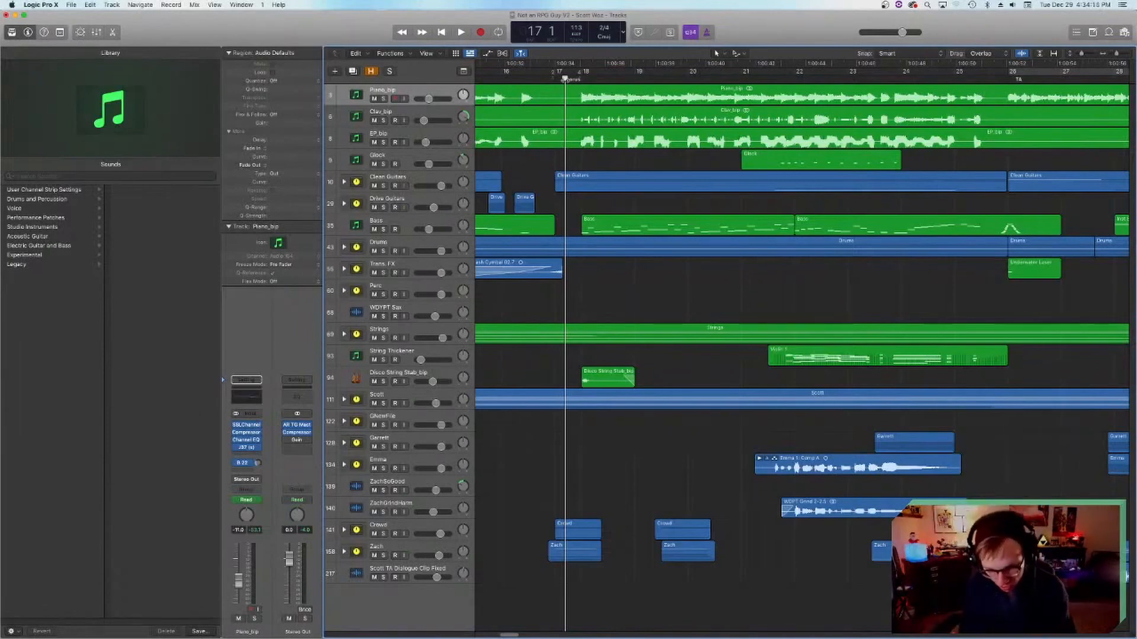
pyautogui.click(581, 78)
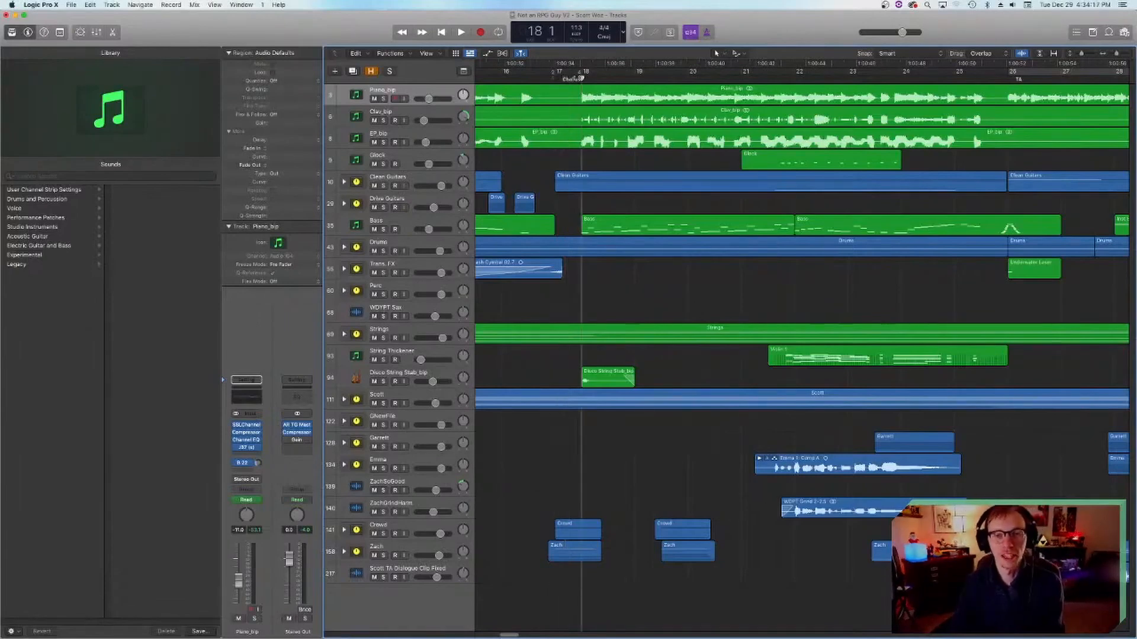
# Step: Solo Piano_bip, switch the solo to Clav_bip and audition the clav part from bar 18
pyautogui.click(383, 99)
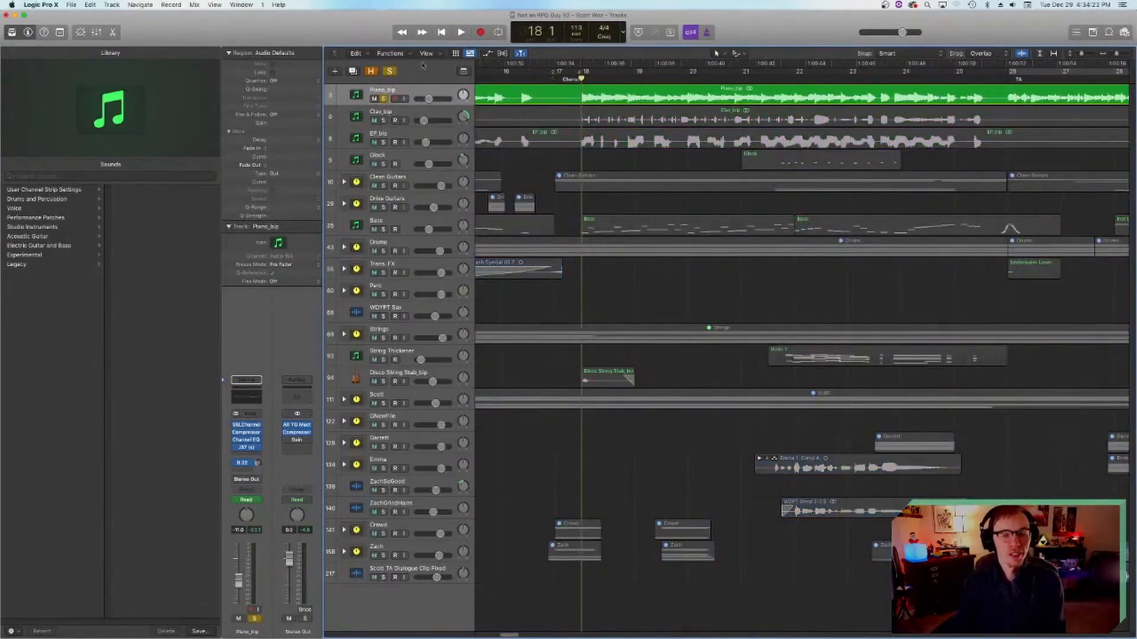
pyautogui.click(357, 115)
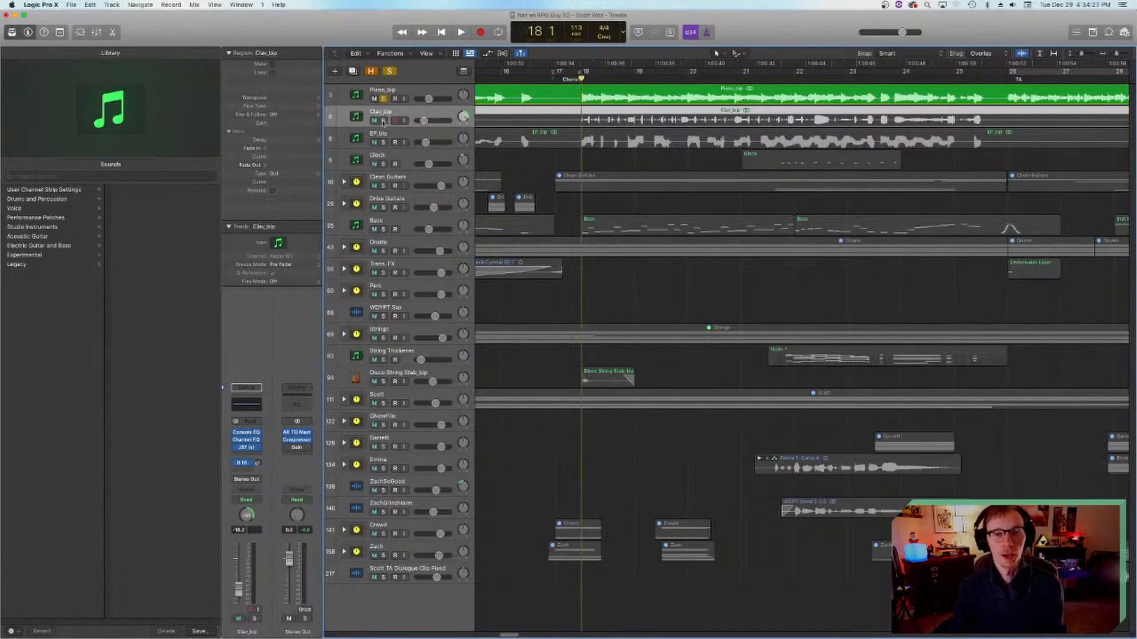
pyautogui.click(383, 121)
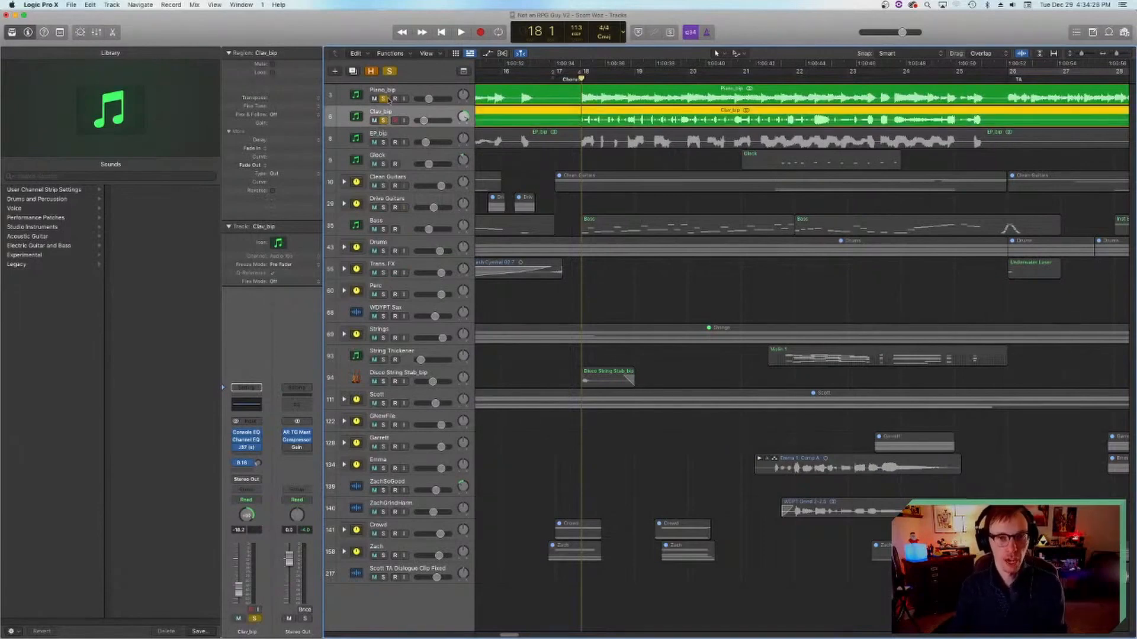
pyautogui.click(384, 99)
pyautogui.click(470, 32)
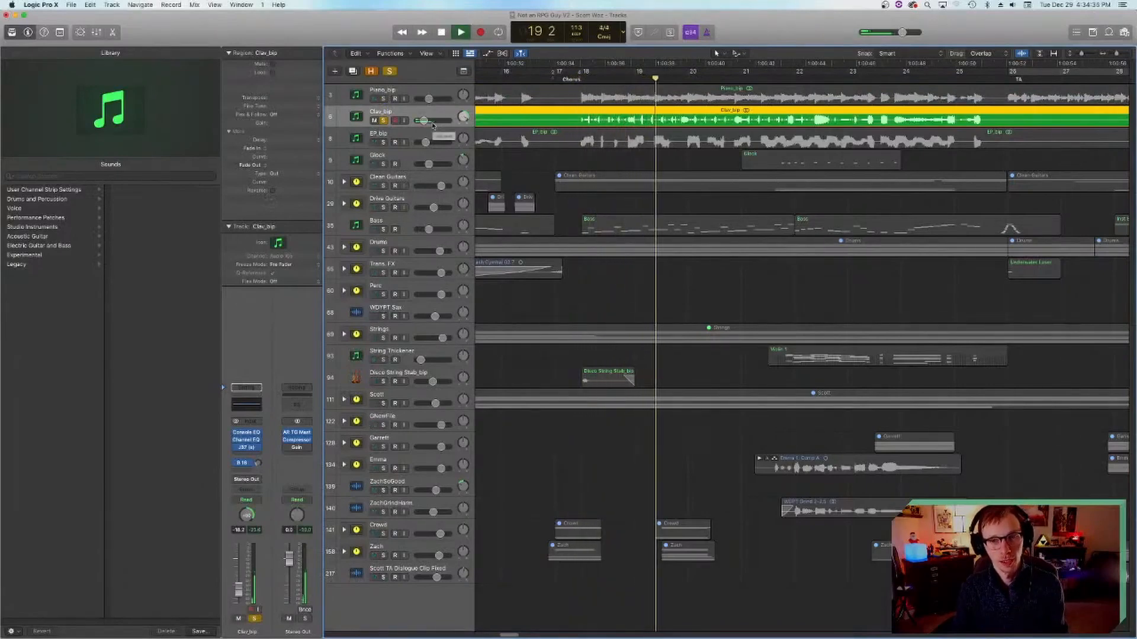
pyautogui.press('space')
# Step: Switch the solo from Clav_bip to EP_bip and audition the electric piano part from bar 18
pyautogui.click(383, 120)
pyautogui.click(385, 141)
pyautogui.click(383, 142)
pyautogui.click(581, 79)
pyautogui.press('space')
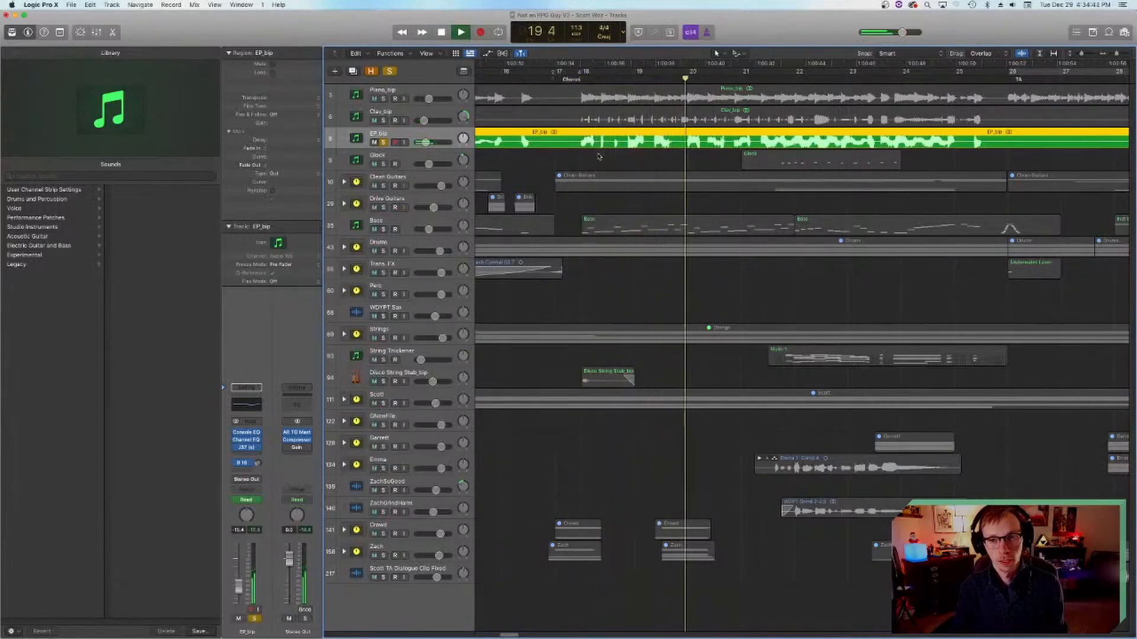
pyautogui.press('space')
# Step: Turn off solo on EP_bip and save the project
pyautogui.click(383, 142)
pyautogui.click(670, 159)
pyautogui.press('super+s')
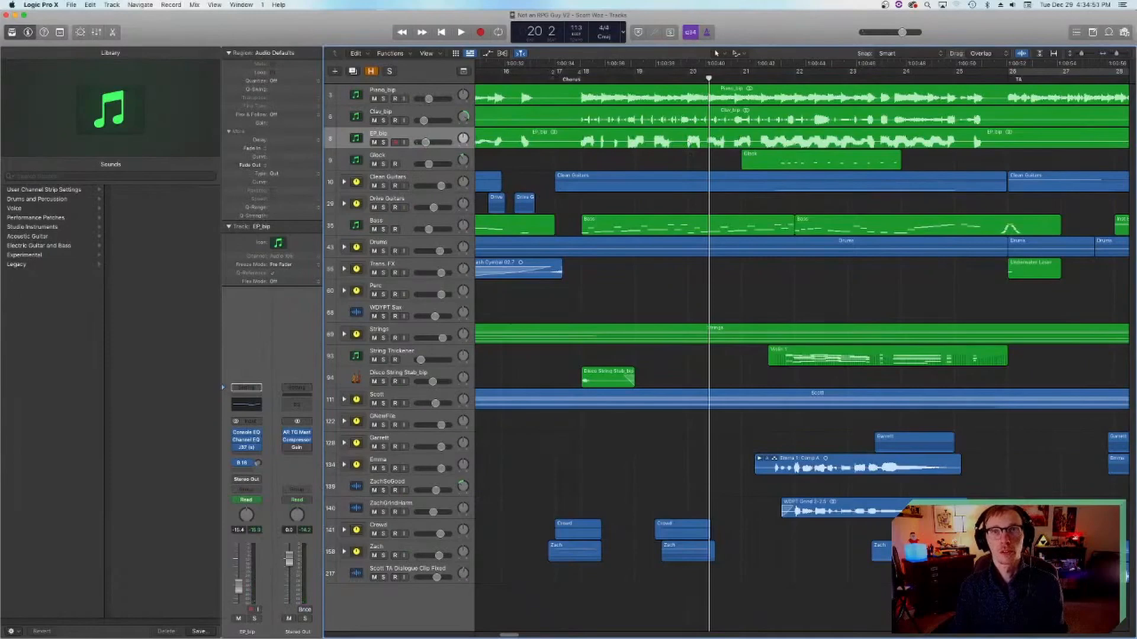
pyautogui.press('super+Tab')
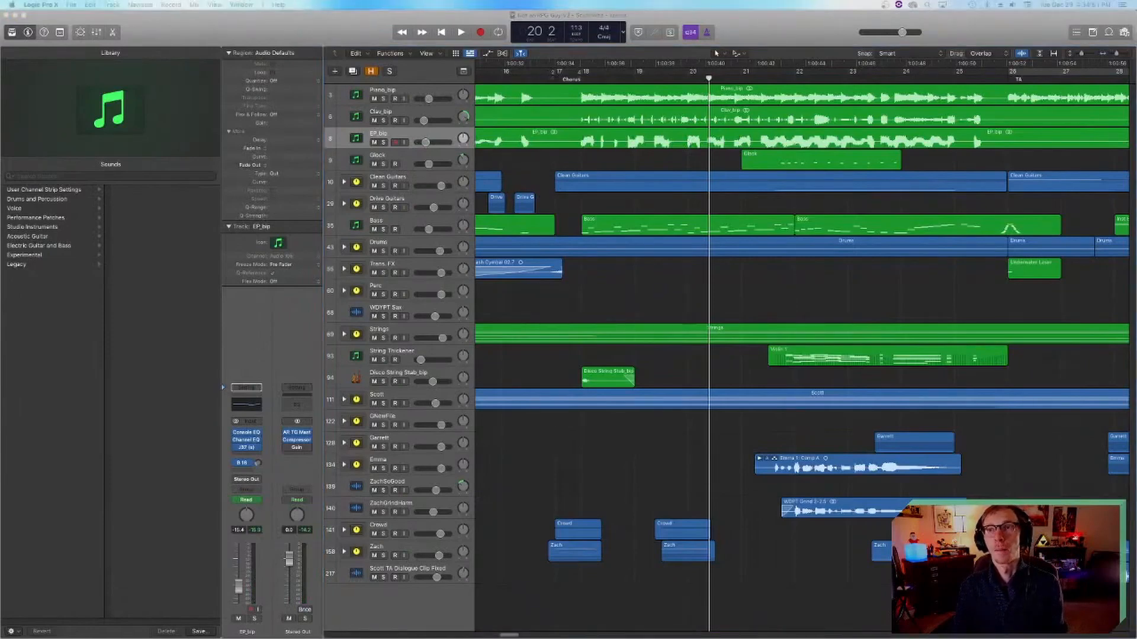
pyautogui.click(650, 198)
# Step: Look back over the arrangement to the Intro and place the playhead at bar 3
pyautogui.hscroll(-6, 715, 122)
pyautogui.click(744, 80)
pyautogui.hscroll(-15, 687, 165)
pyautogui.click(585, 79)
pyautogui.hscroll(14, 560, 171)
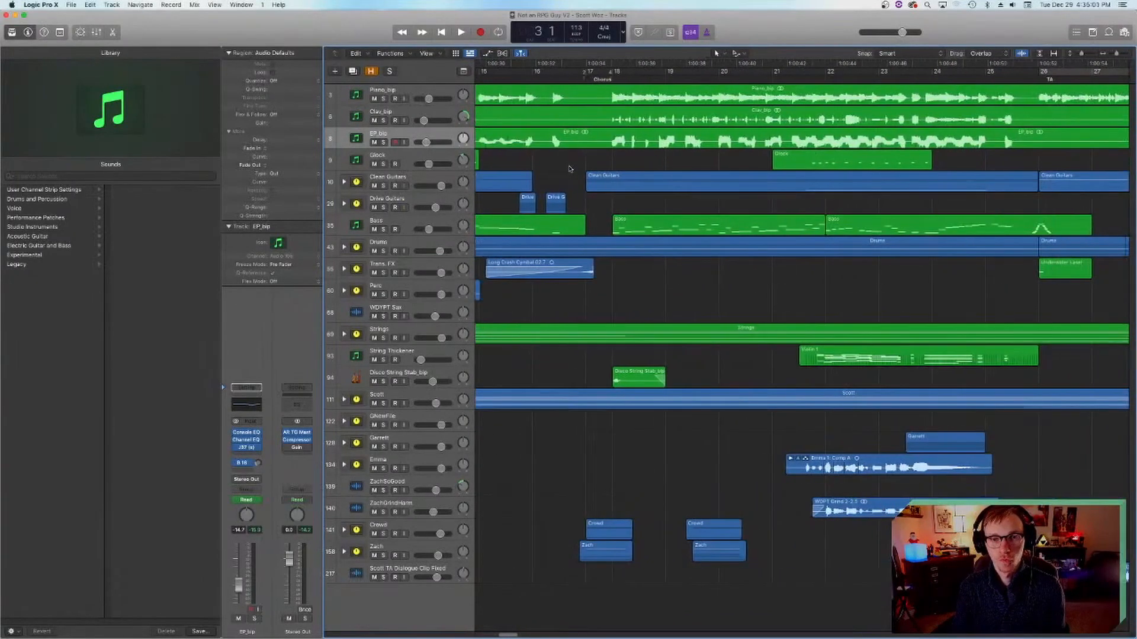
# Step: Solo Glock, EP_bip, Clav_bip and Piano_bip together and audition the Chorus from around the Glock region at bar 21
pyautogui.click(613, 77)
pyautogui.click(812, 80)
pyautogui.click(389, 157)
pyautogui.click(384, 164)
pyautogui.click(384, 142)
pyautogui.click(383, 121)
pyautogui.click(383, 99)
pyautogui.press('space')
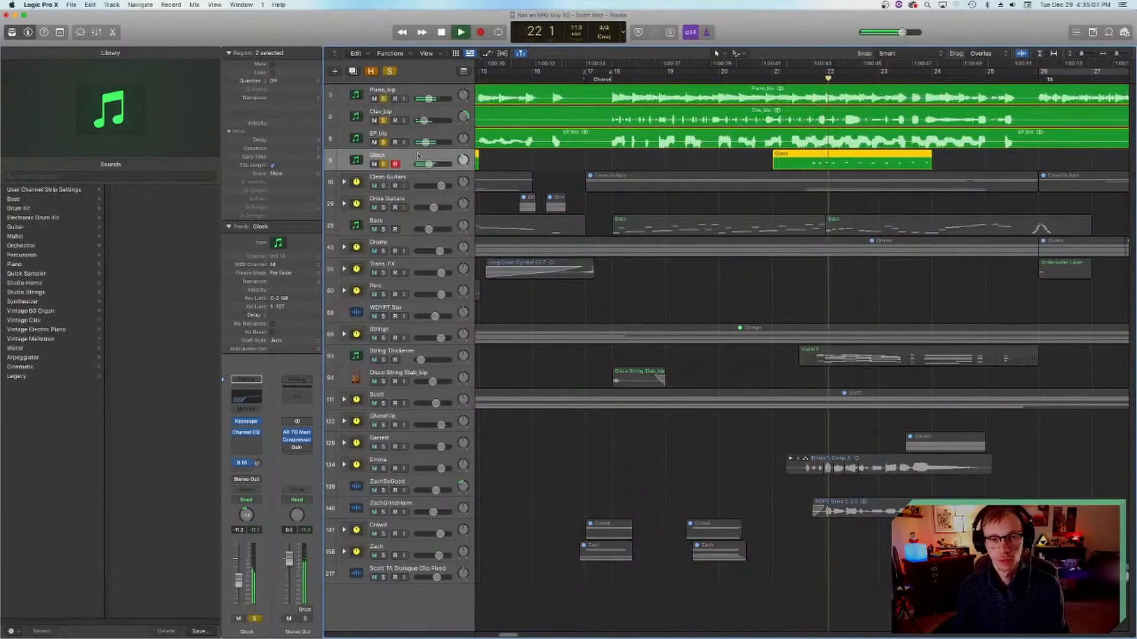
pyautogui.press('space')
# Step: Turn off solo on the Glock, EP_bip, Clav_bip and Piano_bip tracks
pyautogui.click(383, 164)
pyautogui.click(384, 142)
pyautogui.click(383, 121)
pyautogui.click(384, 98)
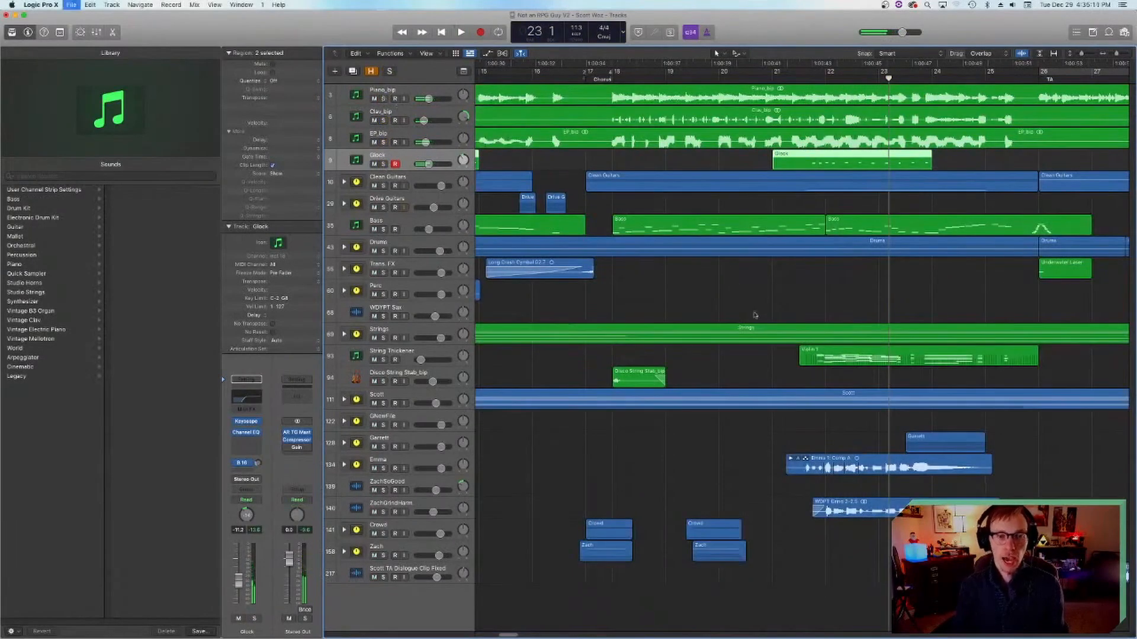
# Step: Solo the Clean Guitars and Drive Guitars stacks and audition them from bar 18 in the Chorus
pyautogui.hscroll(5, 751, 309)
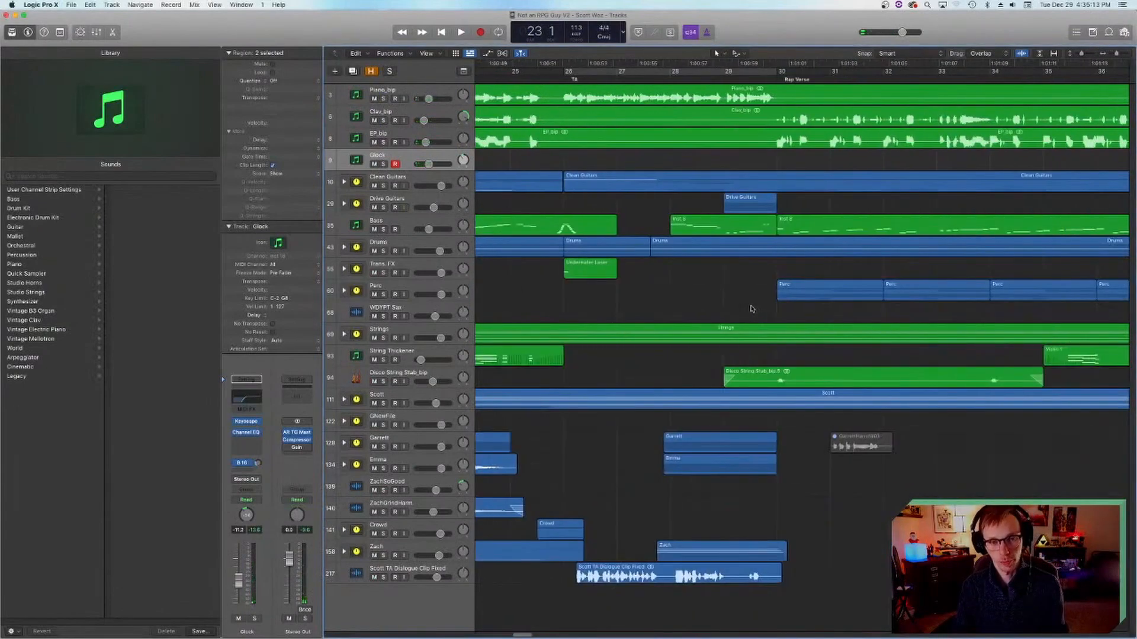
pyautogui.hscroll(-15, 749, 309)
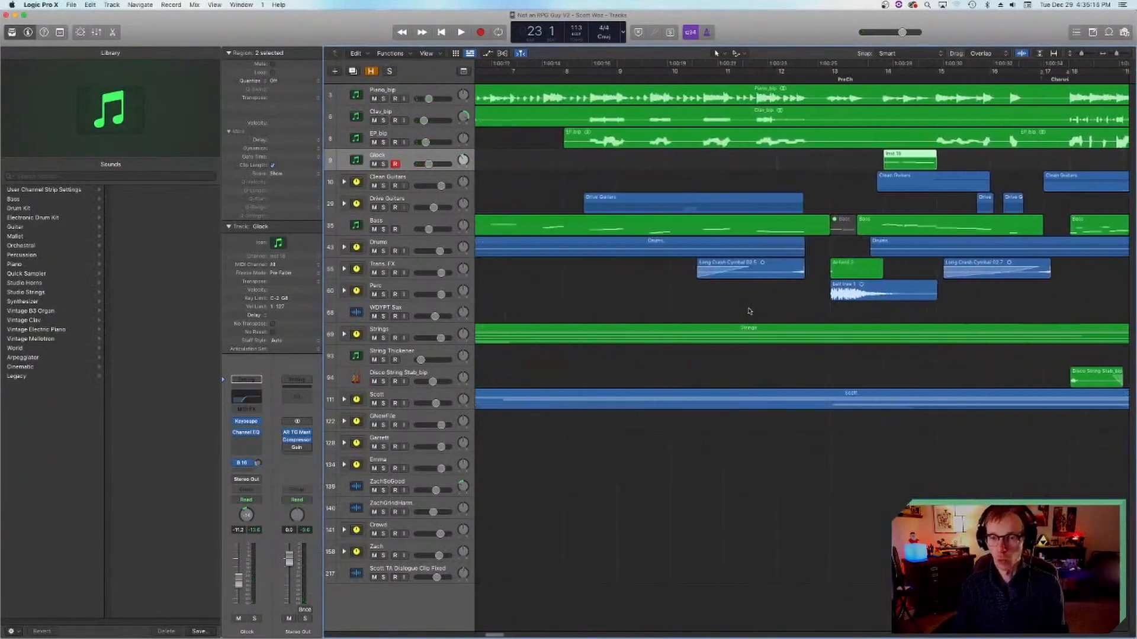
pyautogui.hscroll(10, 751, 310)
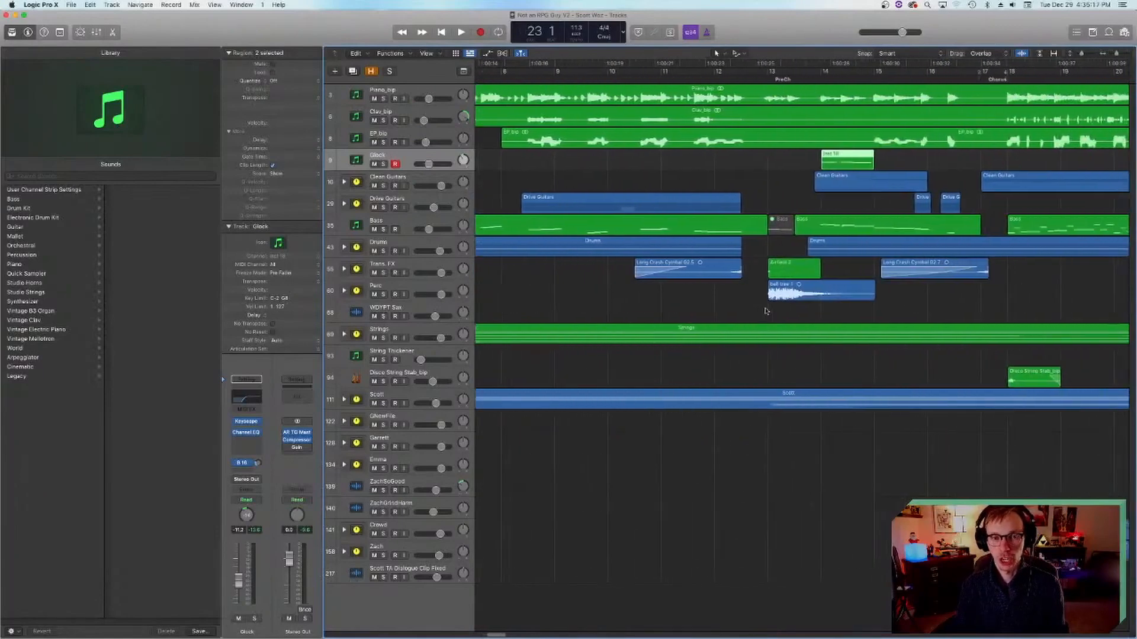
pyautogui.hscroll(3, 768, 314)
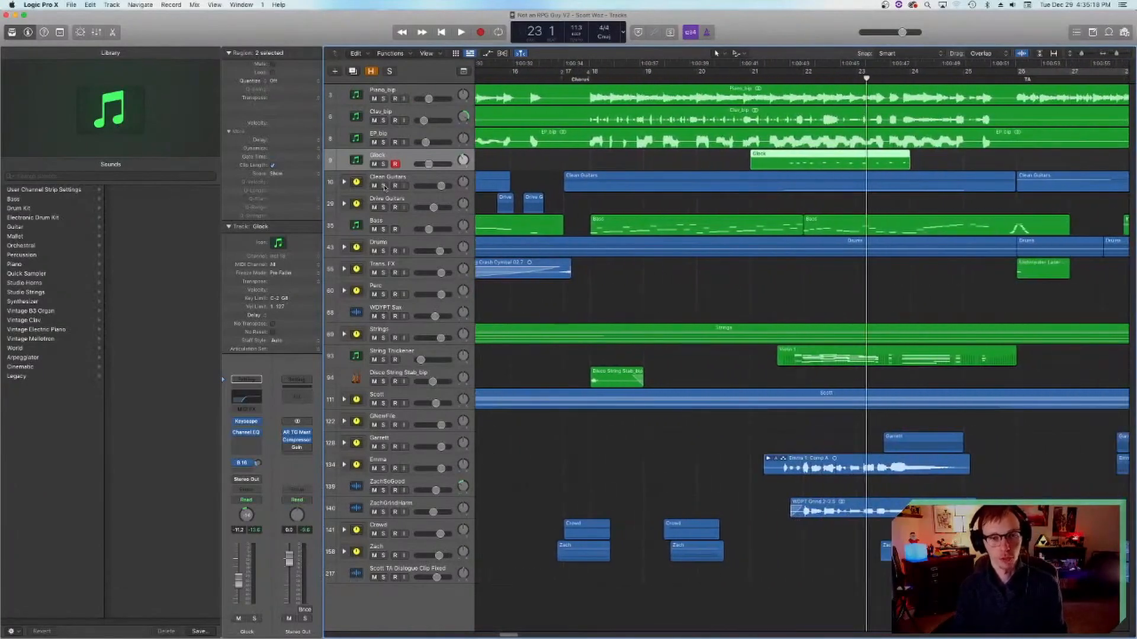
pyautogui.moveTo(383, 186); pyautogui.dragTo(387, 201)
pyautogui.click(590, 78)
pyautogui.press('space')
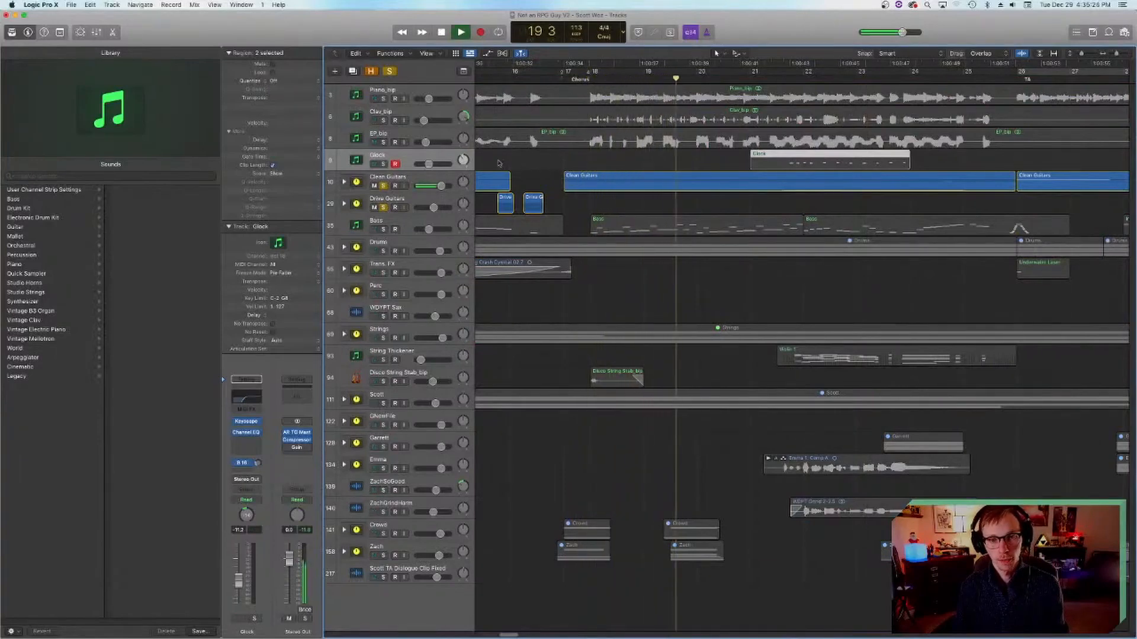
pyautogui.press('space')
# Step: Expand the Clean Guitars stack, select the Wah Pad track, save the project and set the playhead in bar 17
pyautogui.click(344, 182)
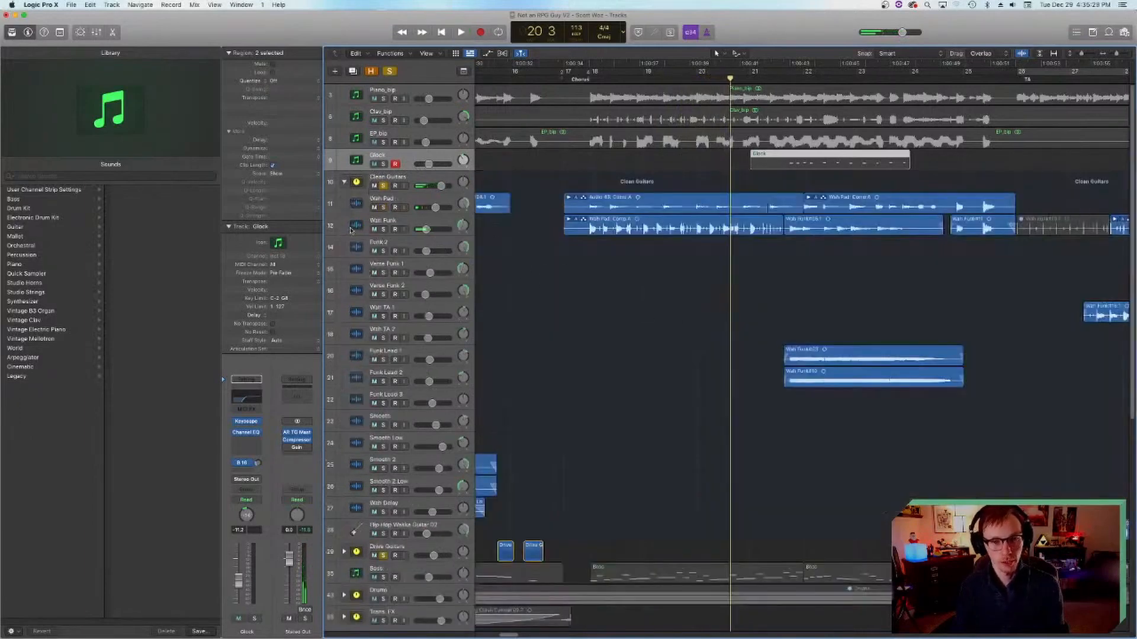
pyautogui.click(357, 204)
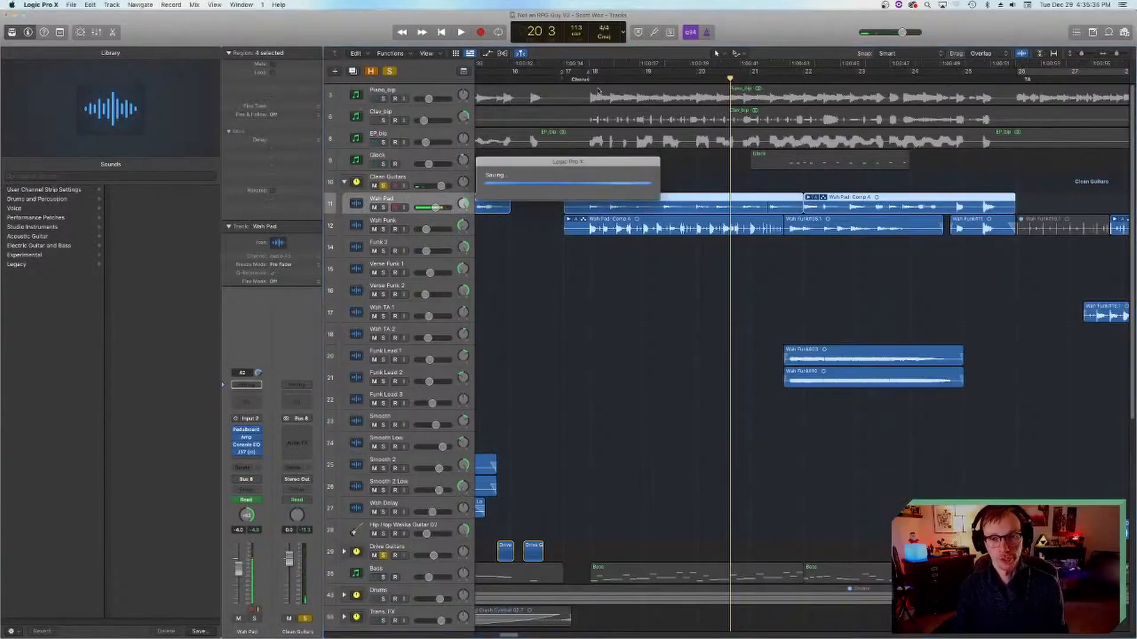
pyautogui.click(578, 76)
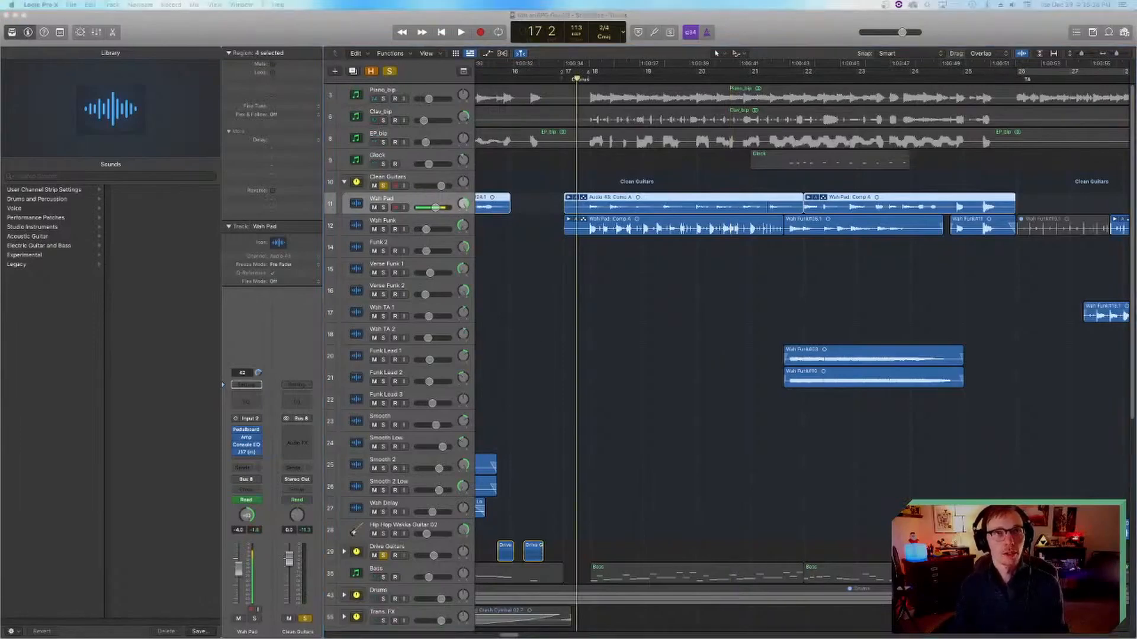
pyautogui.click(646, 321)
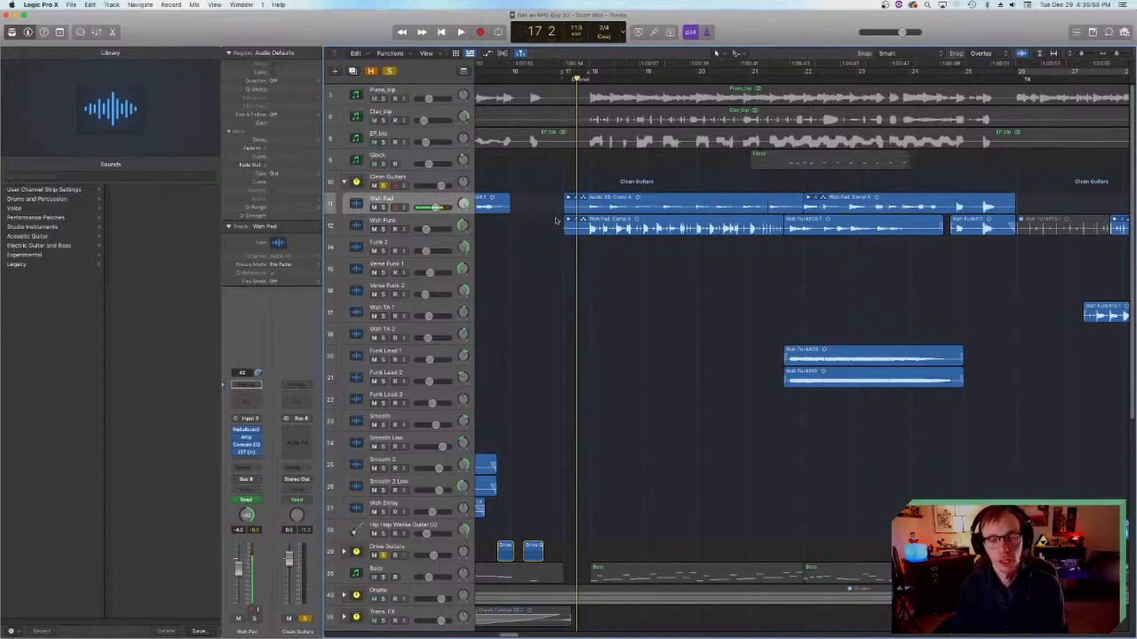
# Step: Look over the clean guitar regions, play the soloed guitars from the start of the Chorus and stop at bar 20
pyautogui.hscroll(5, 550, 217)
pyautogui.hscroll(-5, 581, 217)
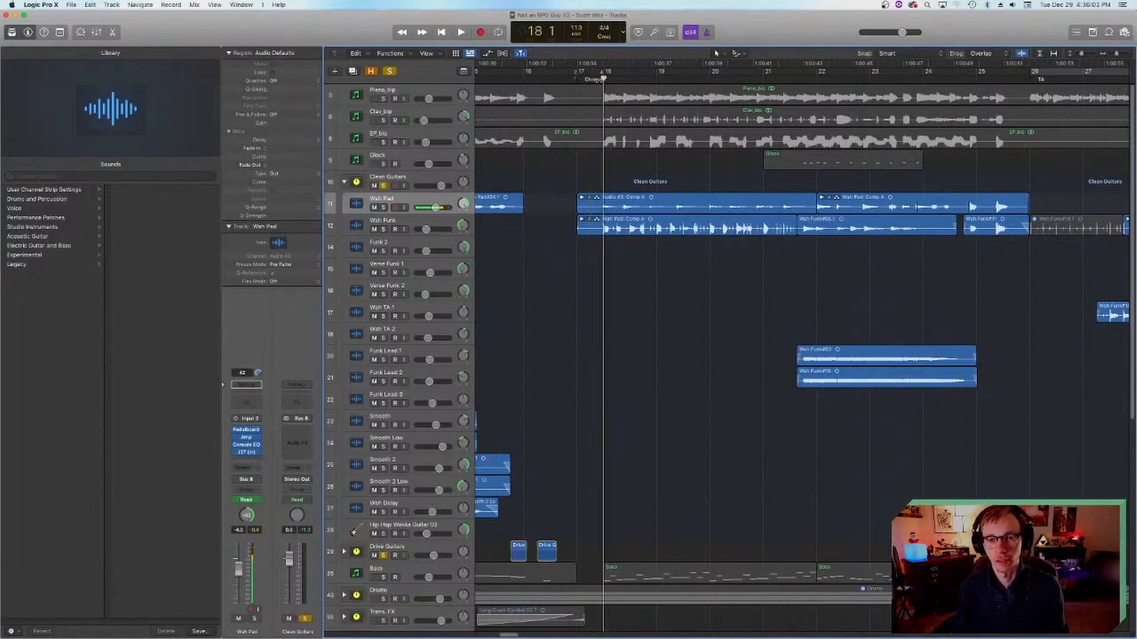
pyautogui.hscroll(10, 602, 376)
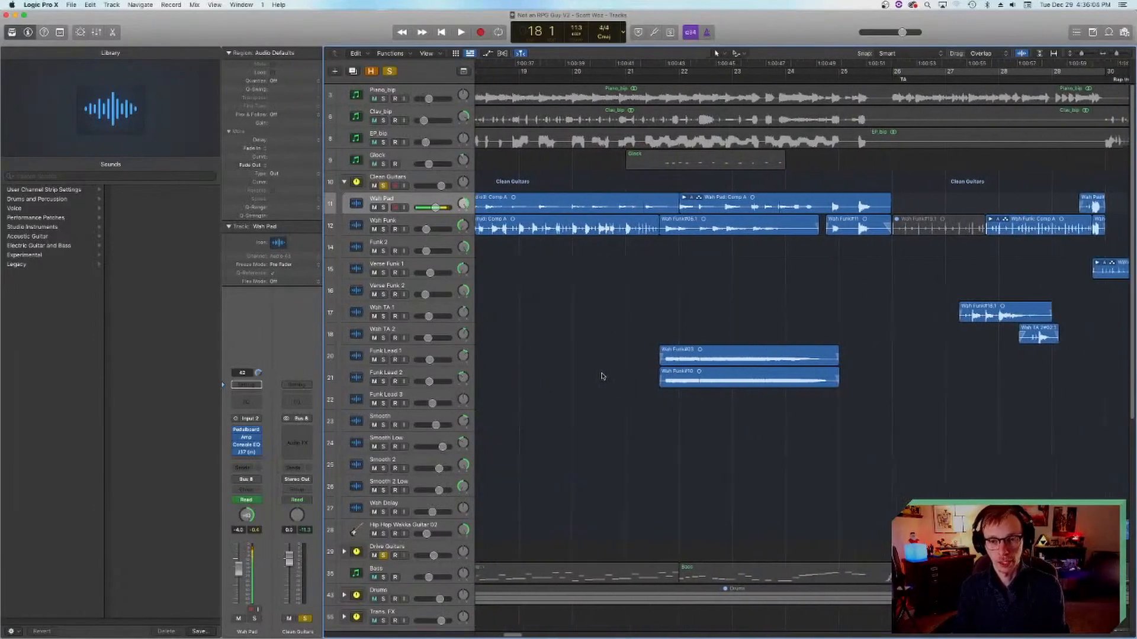
pyautogui.hscroll(-8, 602, 374)
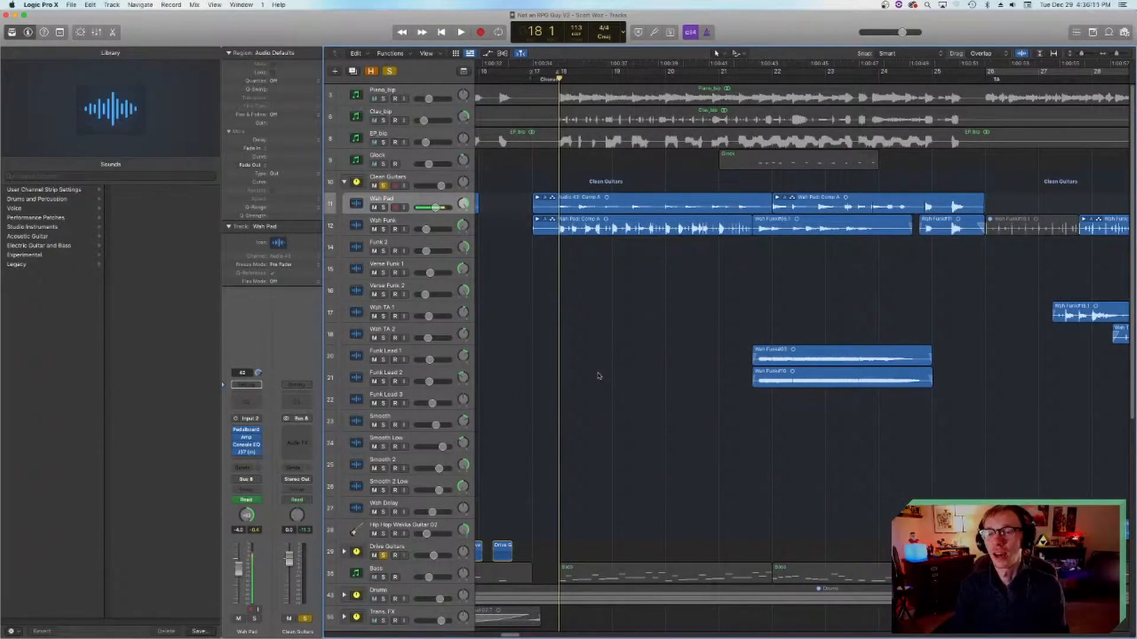
pyautogui.press('space')
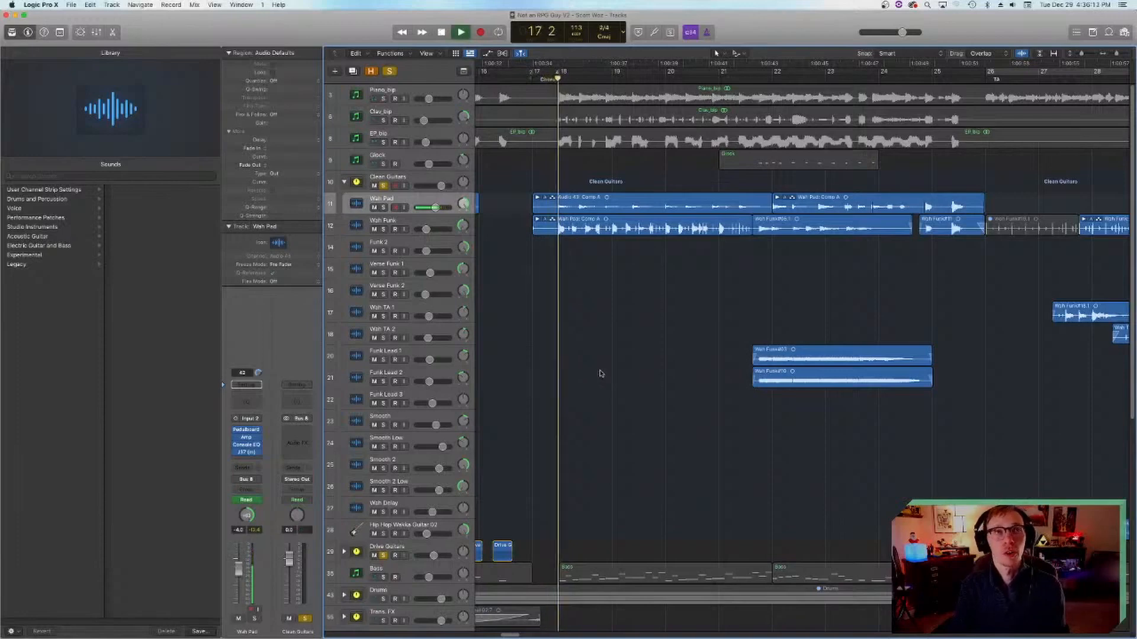
pyautogui.hscroll(-4, 593, 363)
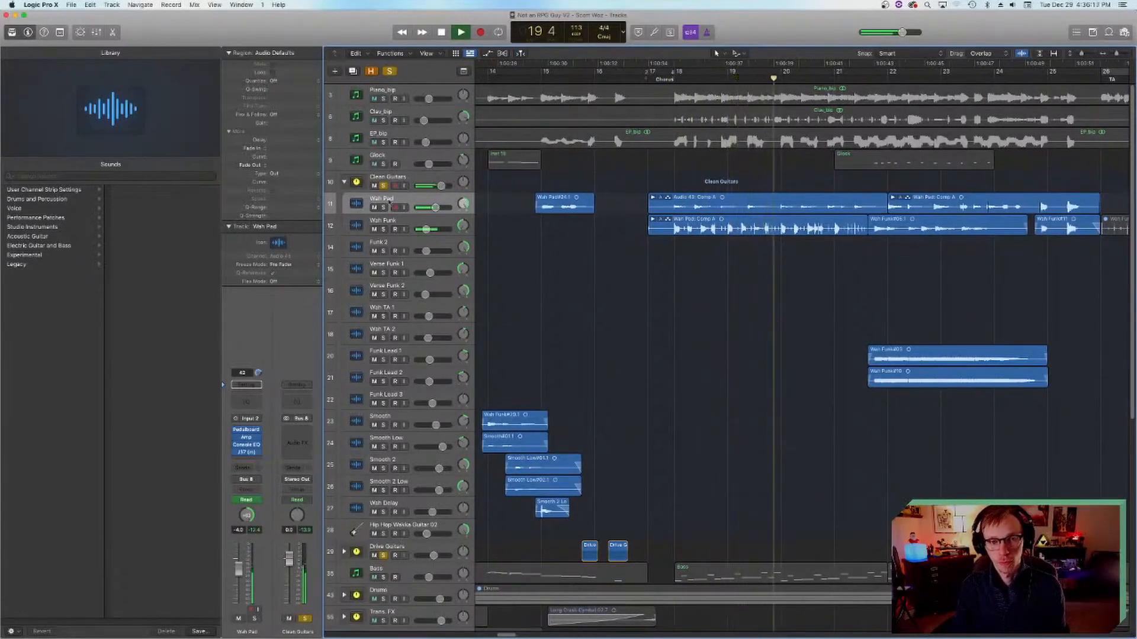
pyautogui.press('space')
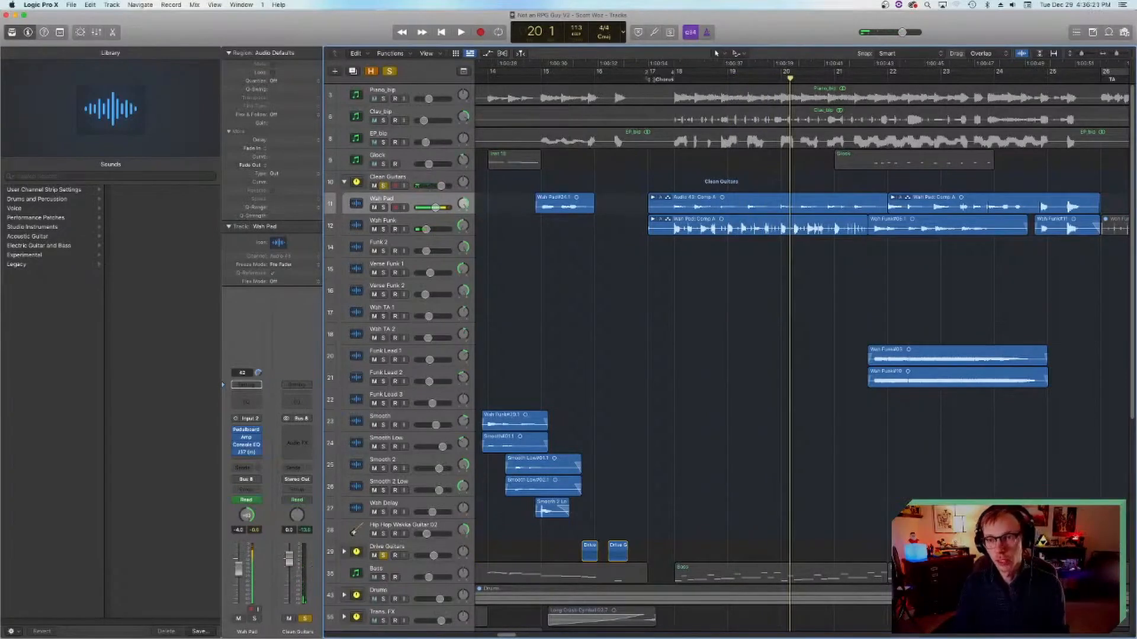
# Step: Play the soloed guitars from bar 18 through the Chorus, stop around bar 25 and select the Funk Lead 2 track
pyautogui.click(668, 83)
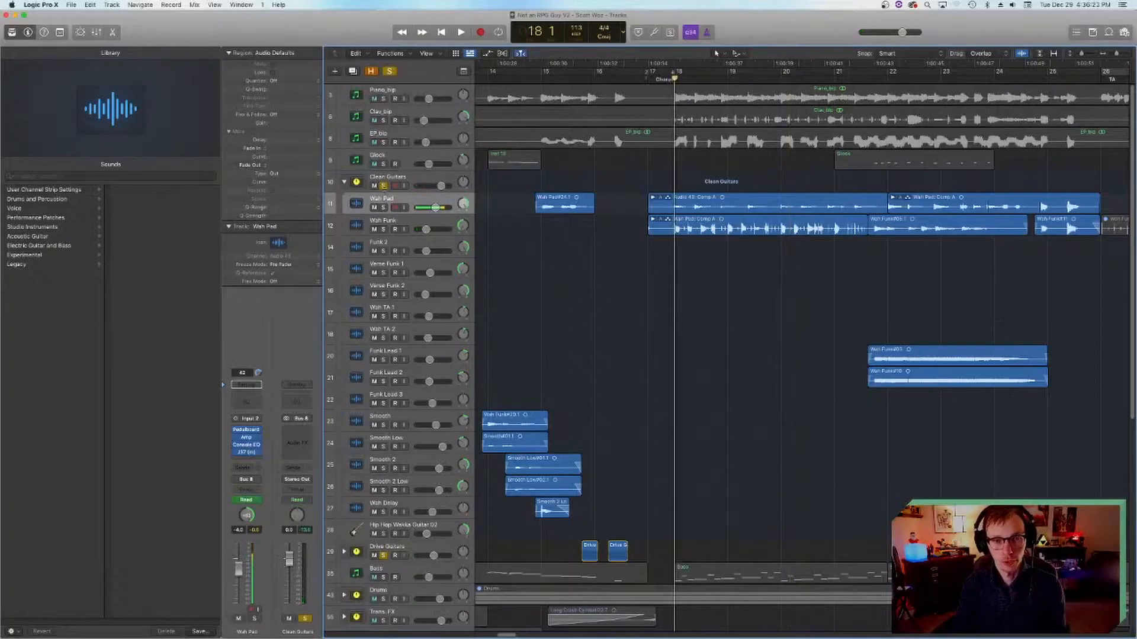
pyautogui.press('space')
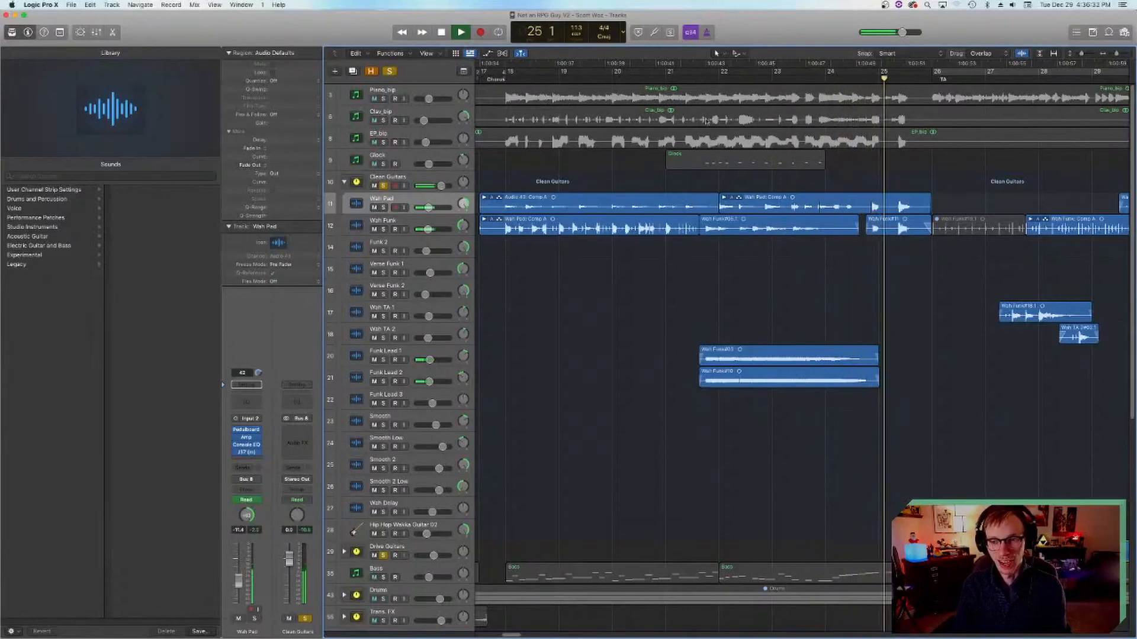
pyautogui.press('space')
pyautogui.click(358, 376)
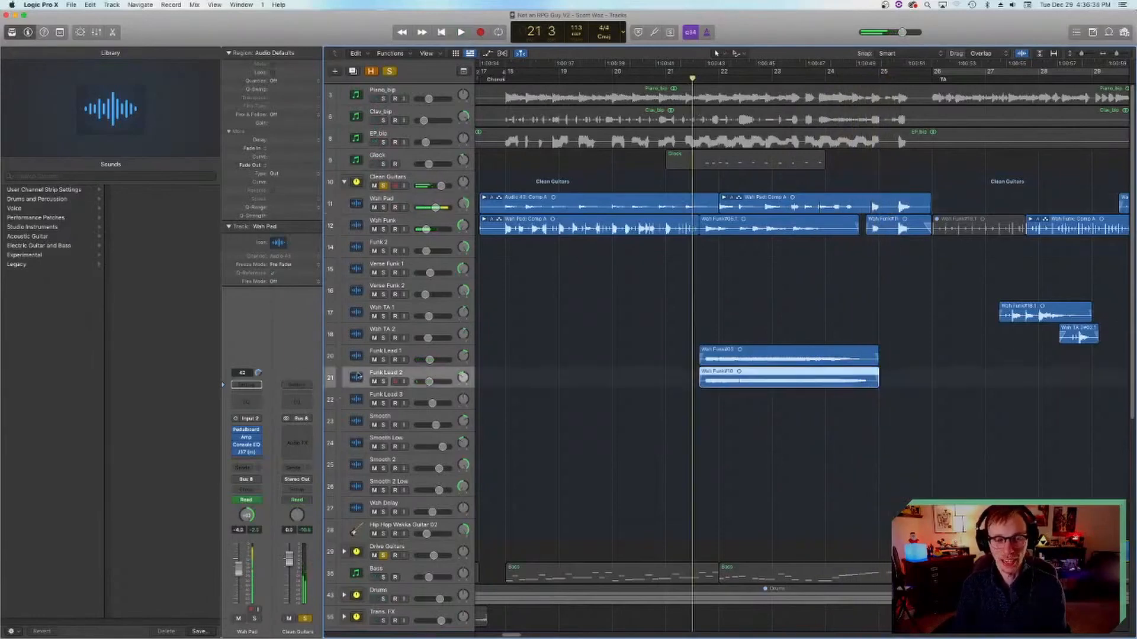
# Step: Place the playhead at 13 4 in the PreCh and turn off solo on the Clean Guitars and Drive Guitars stacks
pyautogui.hscroll(5, 591, 380)
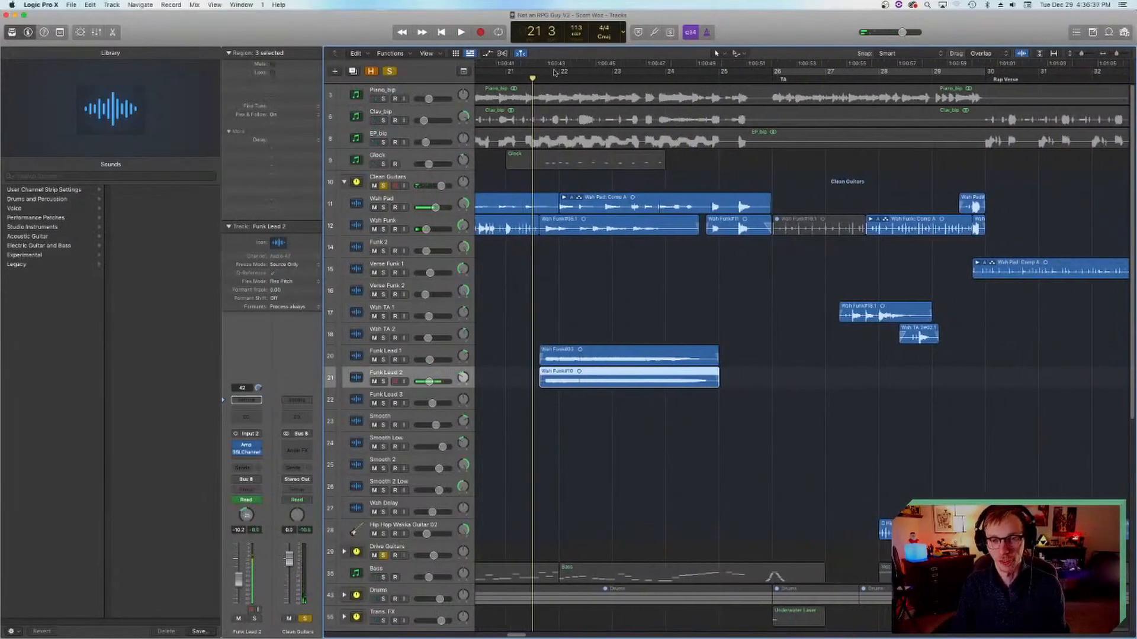
pyautogui.hscroll(-1, 621, 261)
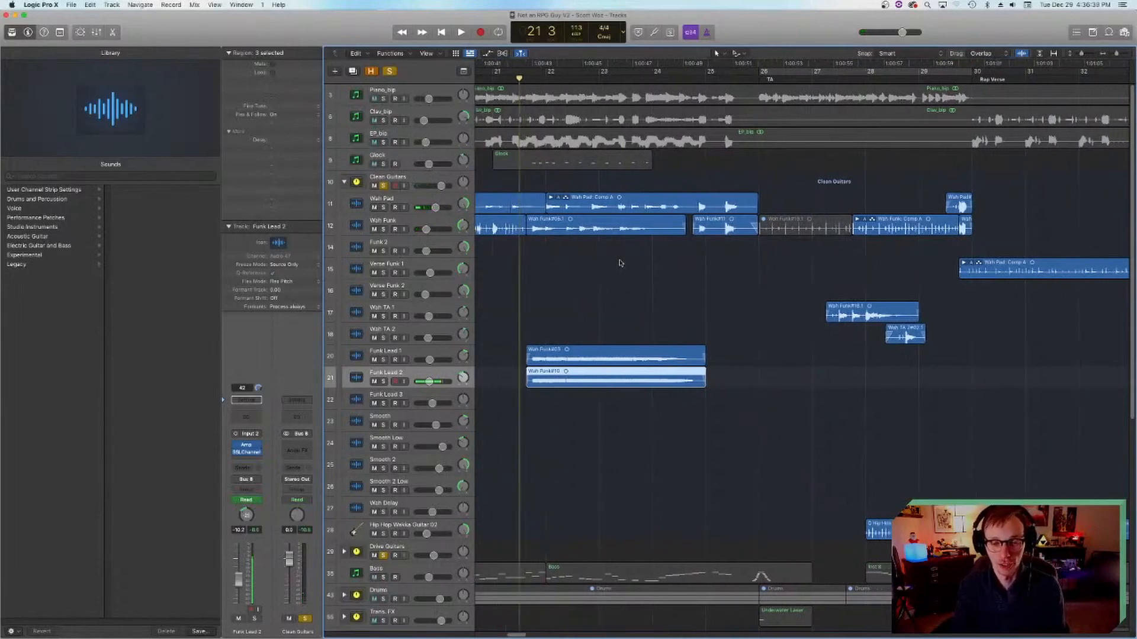
pyautogui.hscroll(-15, 804, 272)
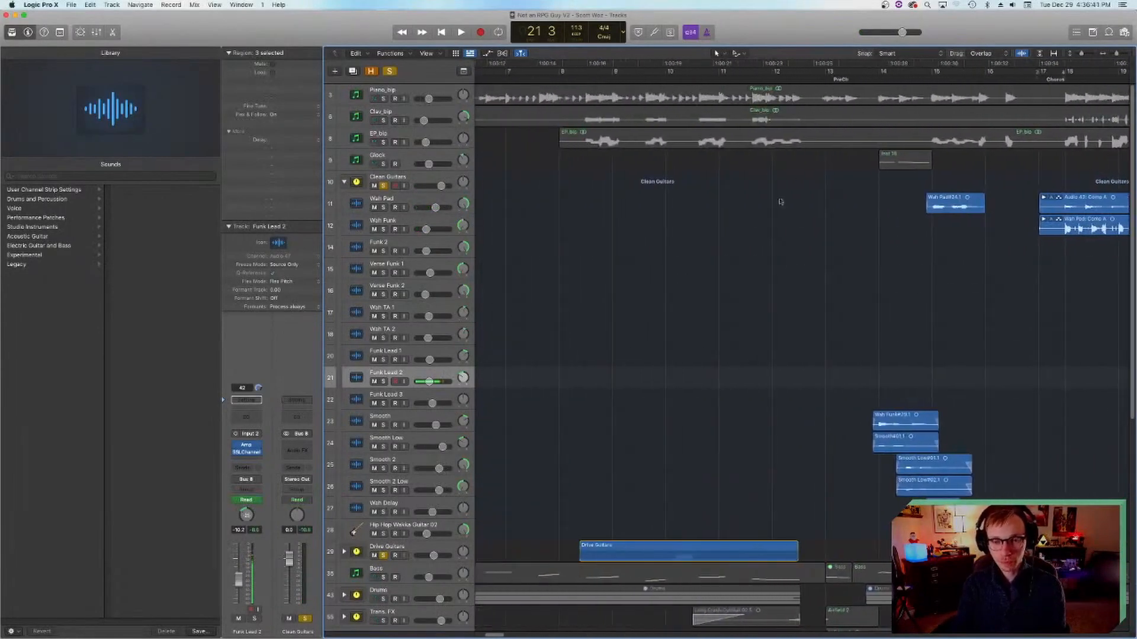
pyautogui.hscroll(6, 814, 242)
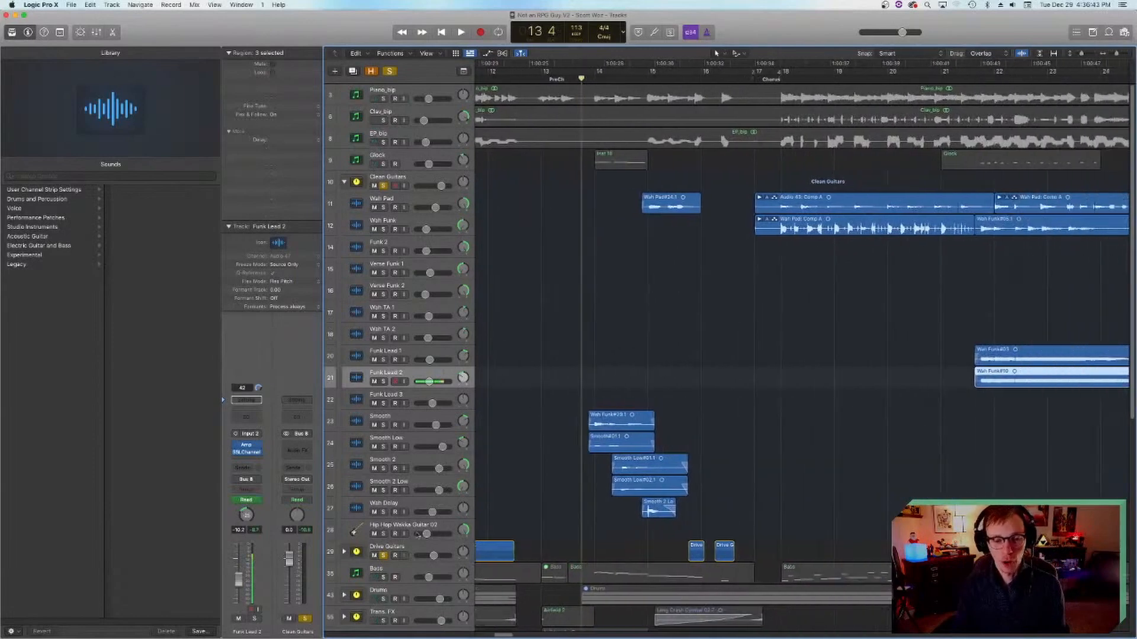
pyautogui.click(383, 186)
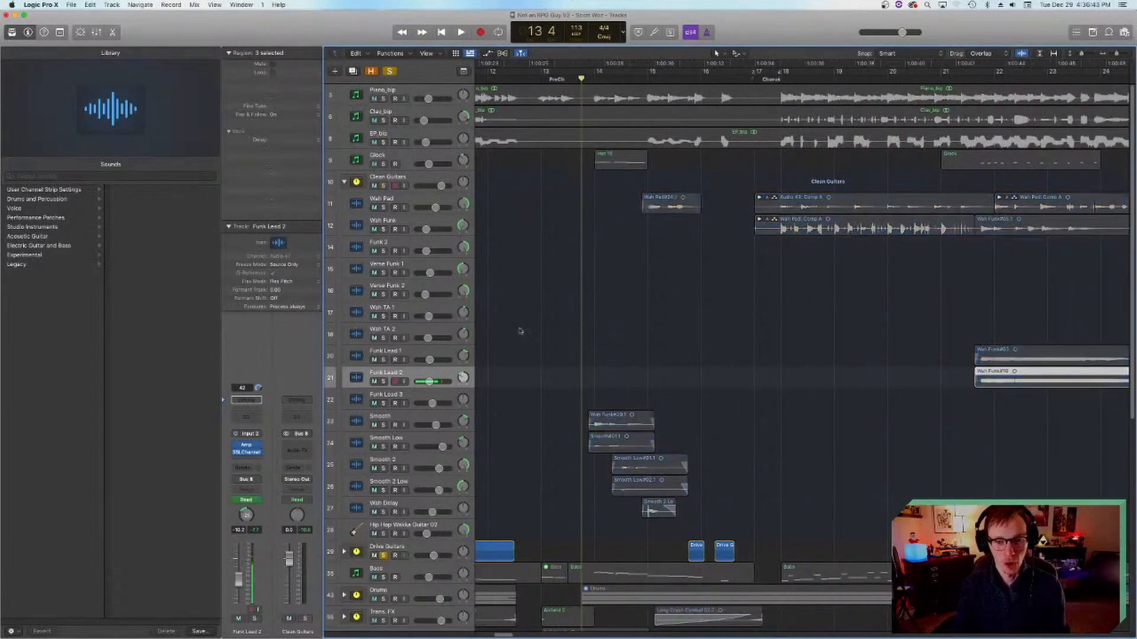
pyautogui.click(384, 556)
# Step: Mute the Scott stack and play the full arrangement from bar 13 at the start of the PreCh
pyautogui.scroll(-5, 519, 393)
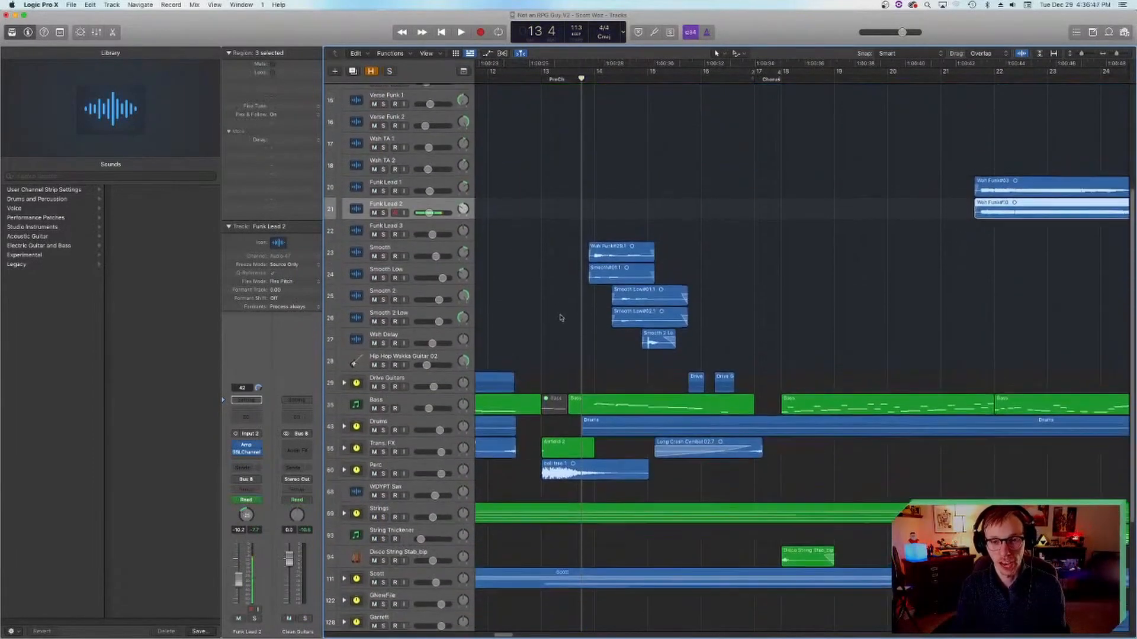
pyautogui.scroll(5, 560, 317)
pyautogui.click(541, 79)
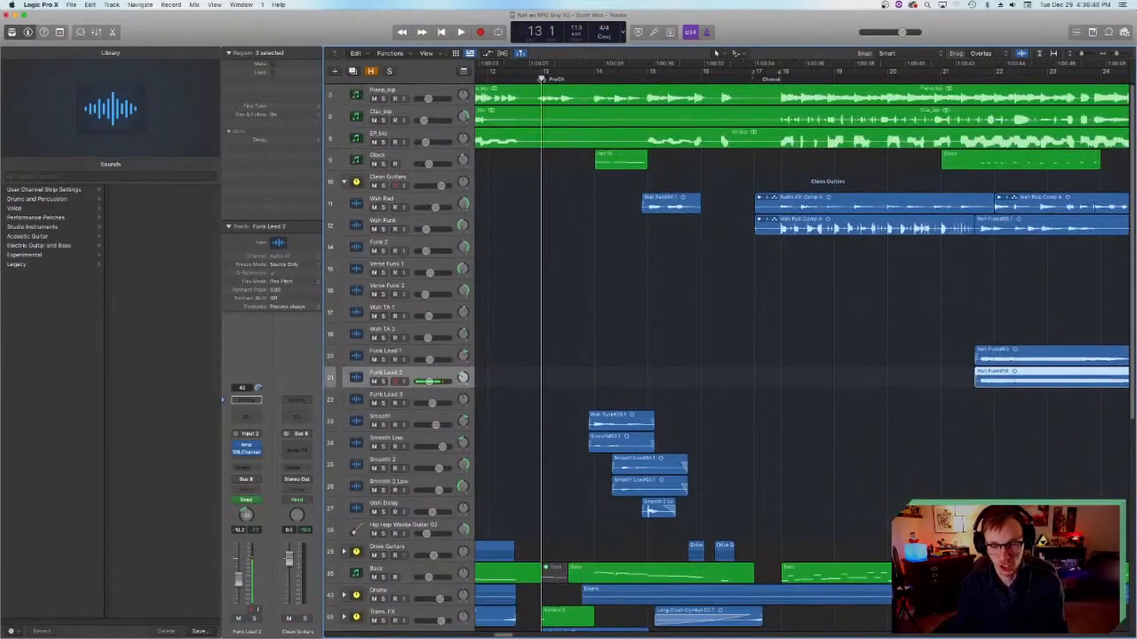
pyautogui.scroll(-10, 579, 466)
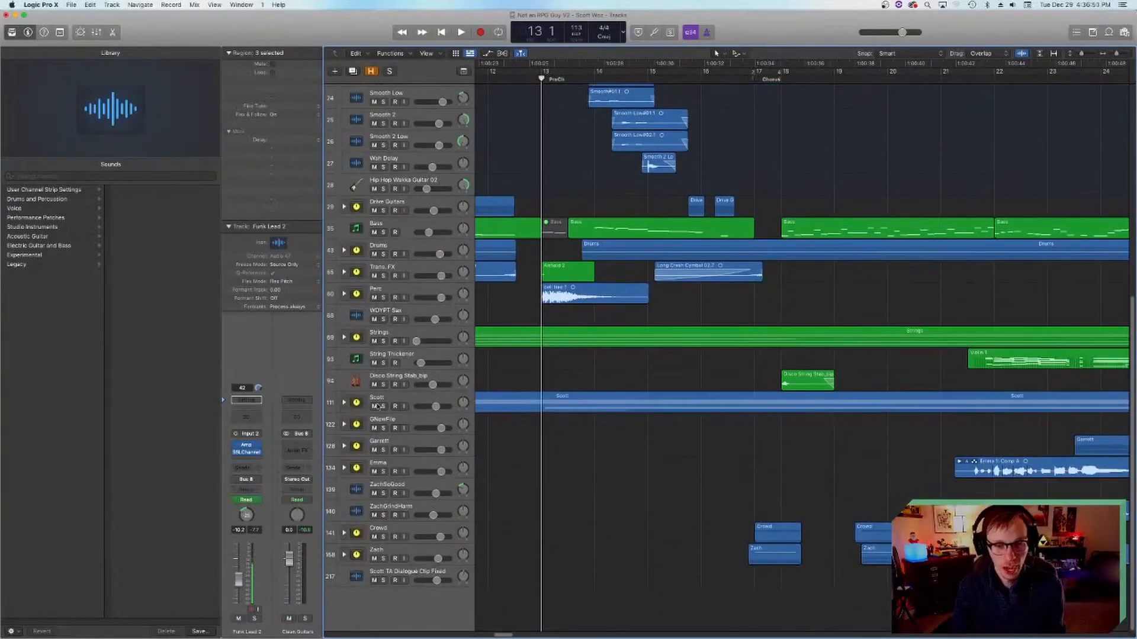
pyautogui.scroll(10, 592, 435)
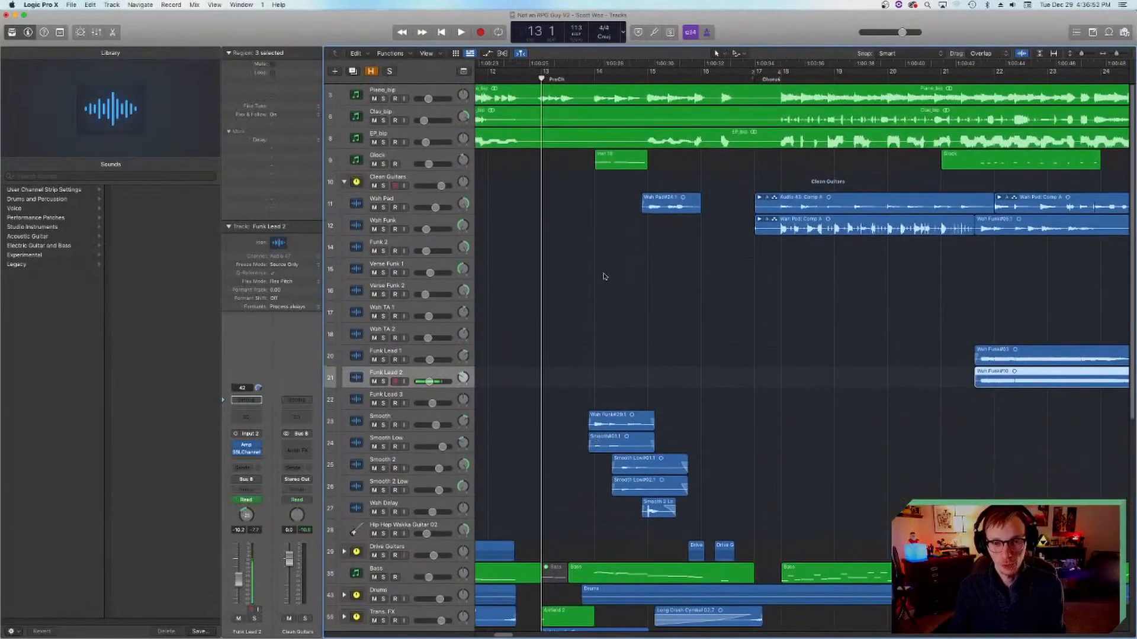
pyautogui.press('space')
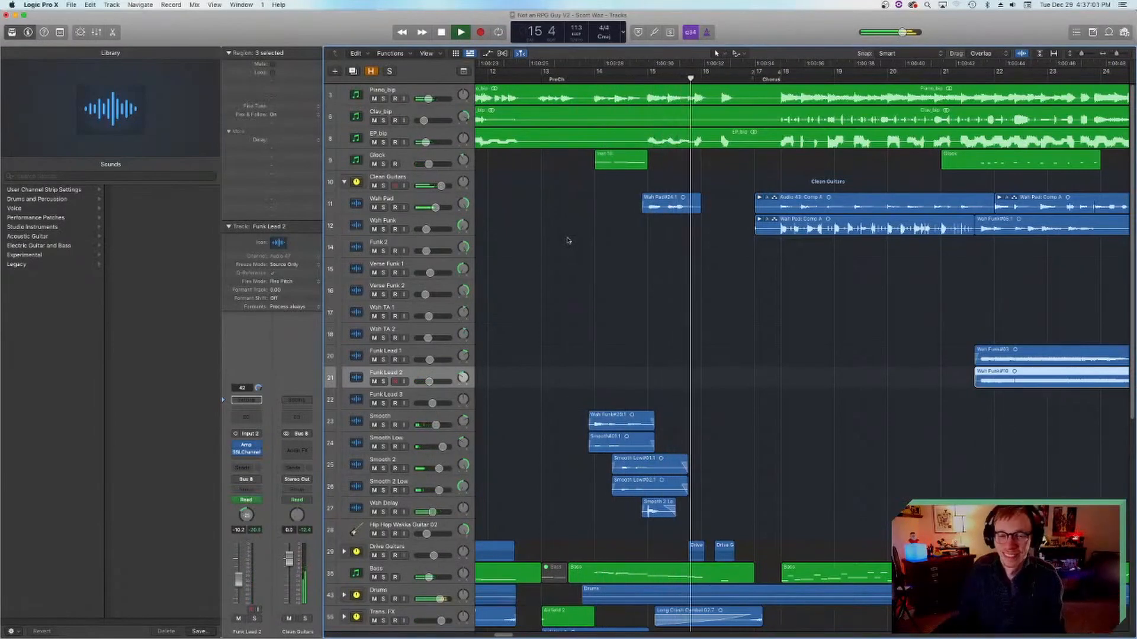
pyautogui.press('space')
# Step: Solo the five guitar tracks from Smooth through Wah Delay and audition them from 13 4
pyautogui.click(581, 79)
pyautogui.moveTo(386, 425); pyautogui.dragTo(383, 510)
pyautogui.press('space')
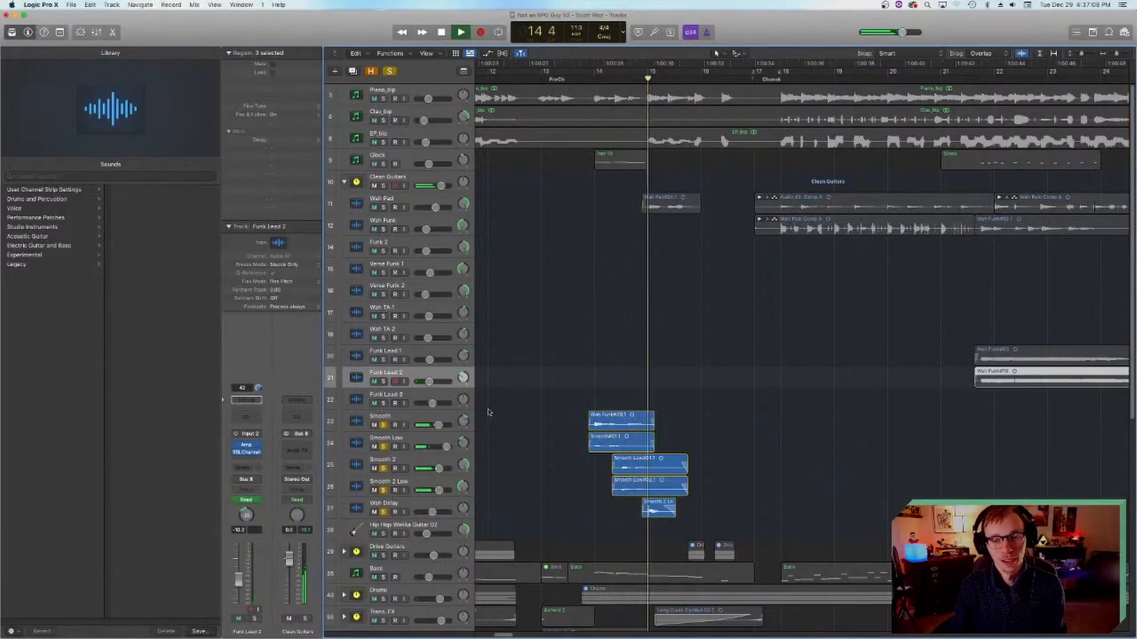
pyautogui.press('space')
# Step: Add Piano_bip and Clav_bip to the solo and audition them together with the smooth guitars
pyautogui.click(383, 99)
pyautogui.click(383, 120)
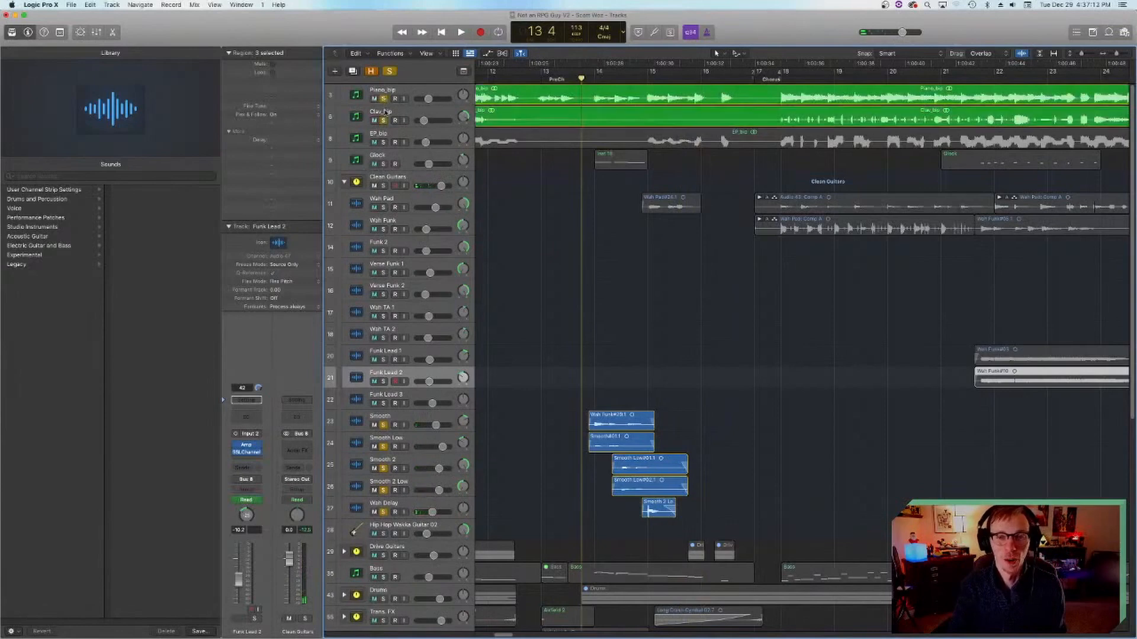
pyautogui.press('space')
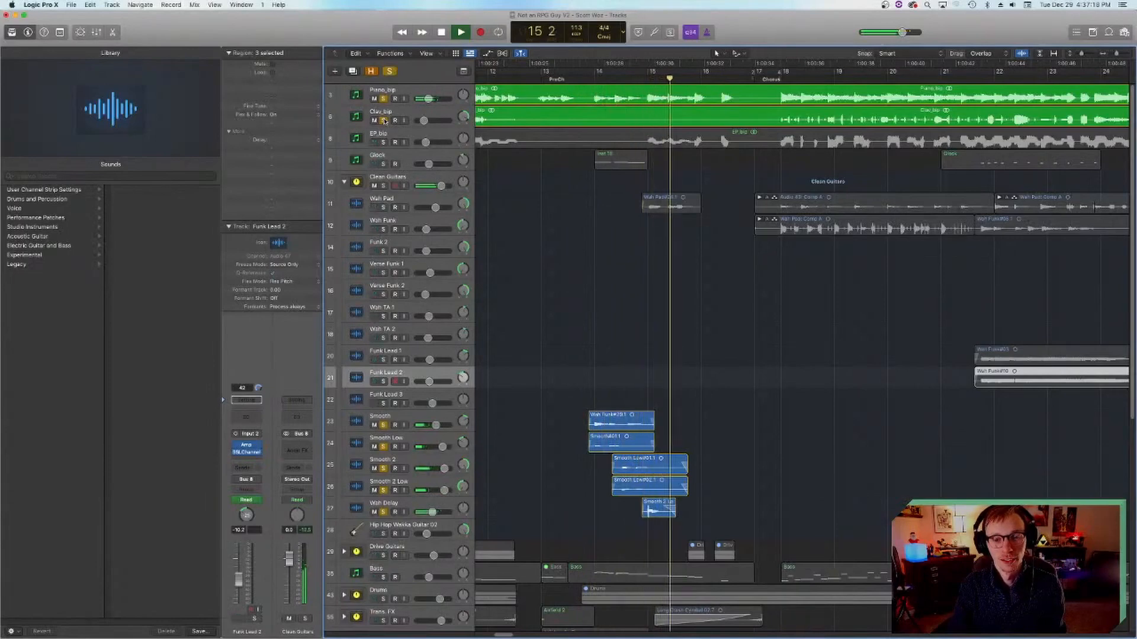
pyautogui.press('space')
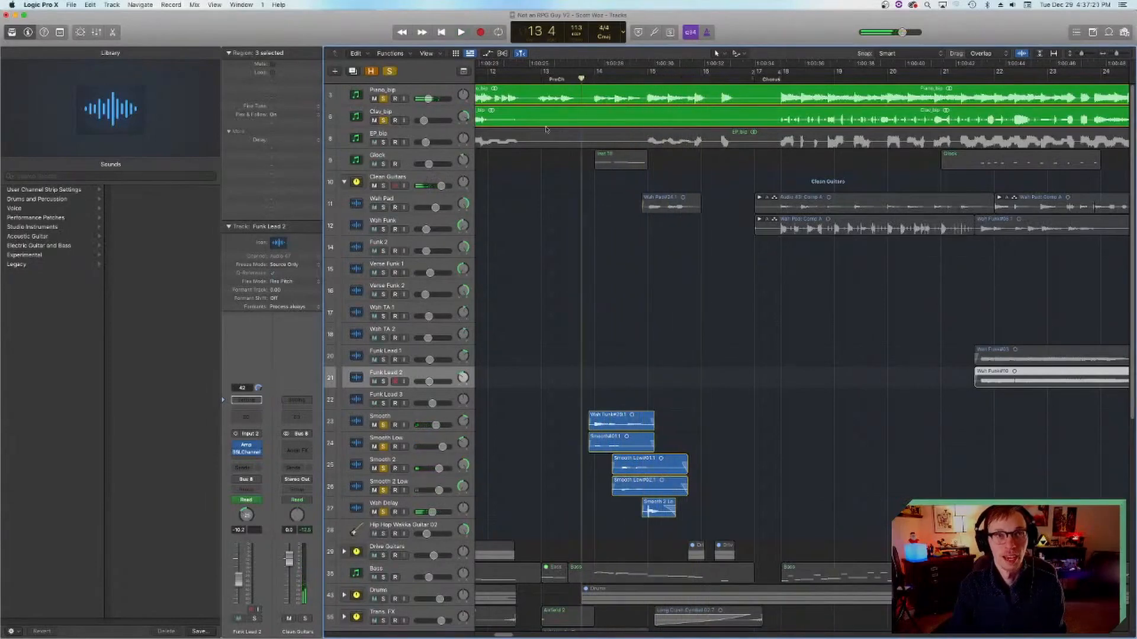
# Step: Turn off solo on Piano_bip, Clav_bip and the Smooth through Wah Delay tracks, and save the project
pyautogui.moveTo(384, 99); pyautogui.dragTo(384, 121)
pyautogui.moveTo(384, 425); pyautogui.dragTo(383, 512)
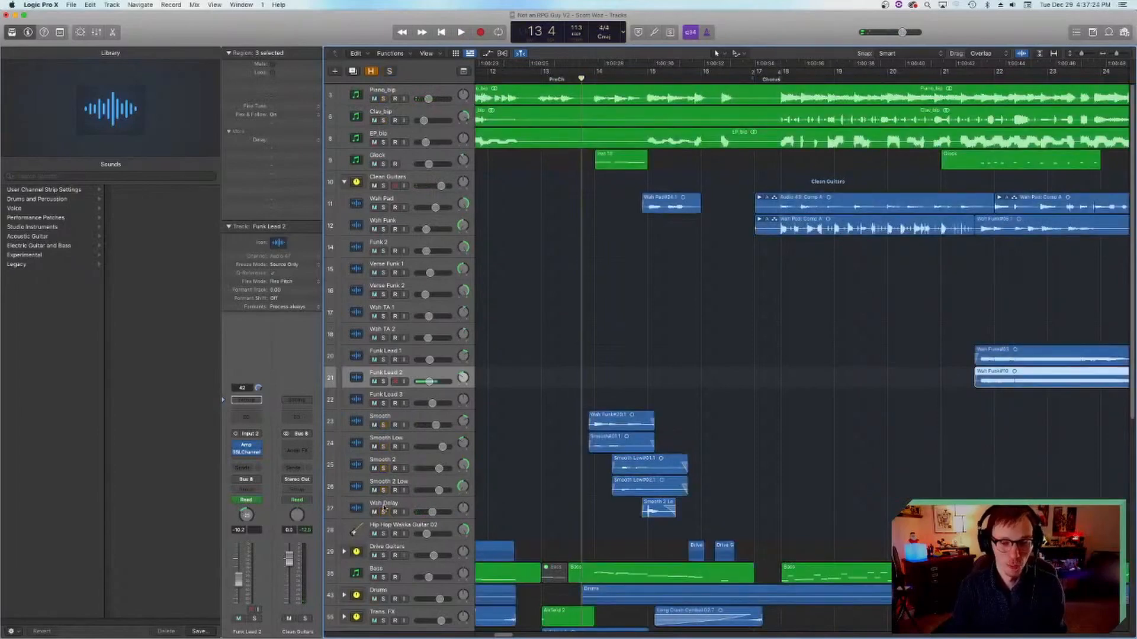
pyautogui.click(344, 182)
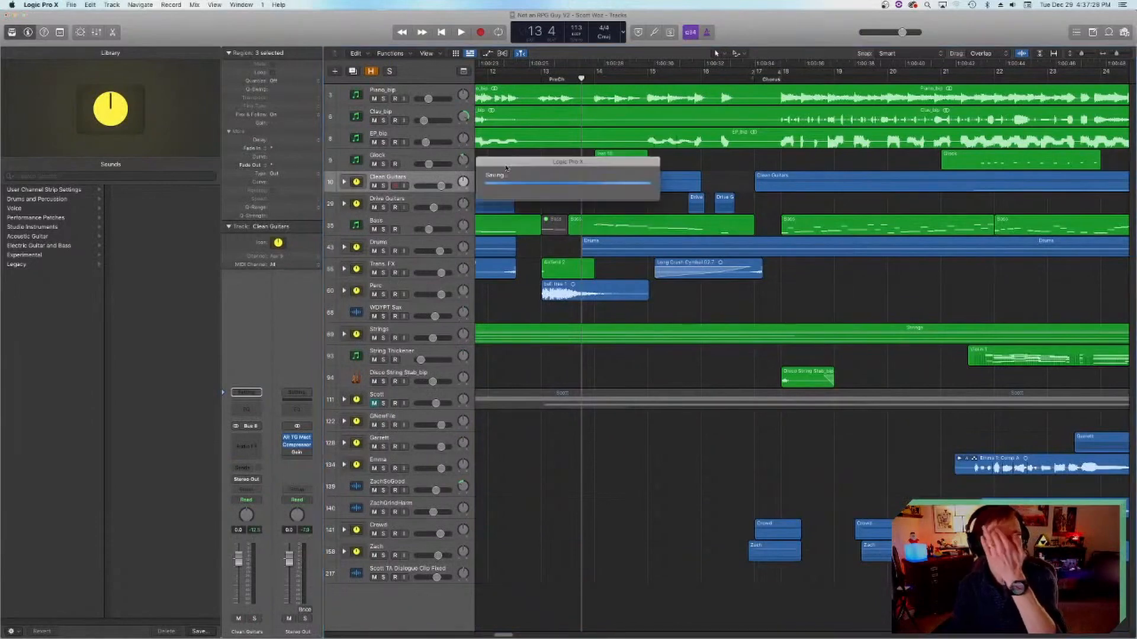
pyautogui.click(344, 182)
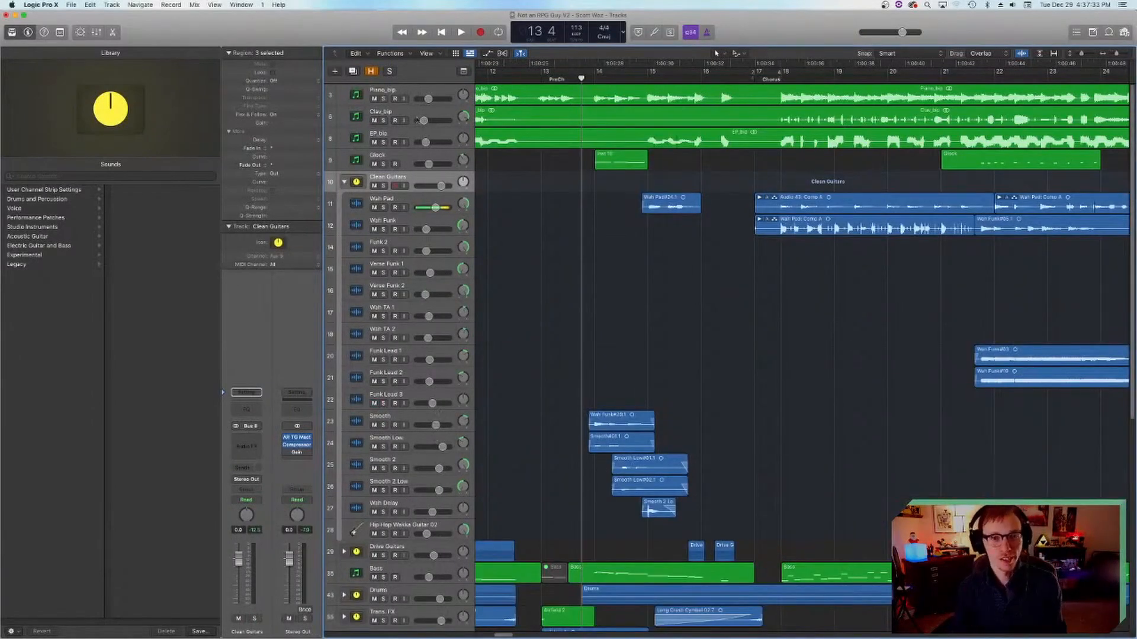
# Step: Solo the Piano_bip track, audition it from 13 4 and turn its solo off again
pyautogui.click(383, 98)
pyautogui.press('space')
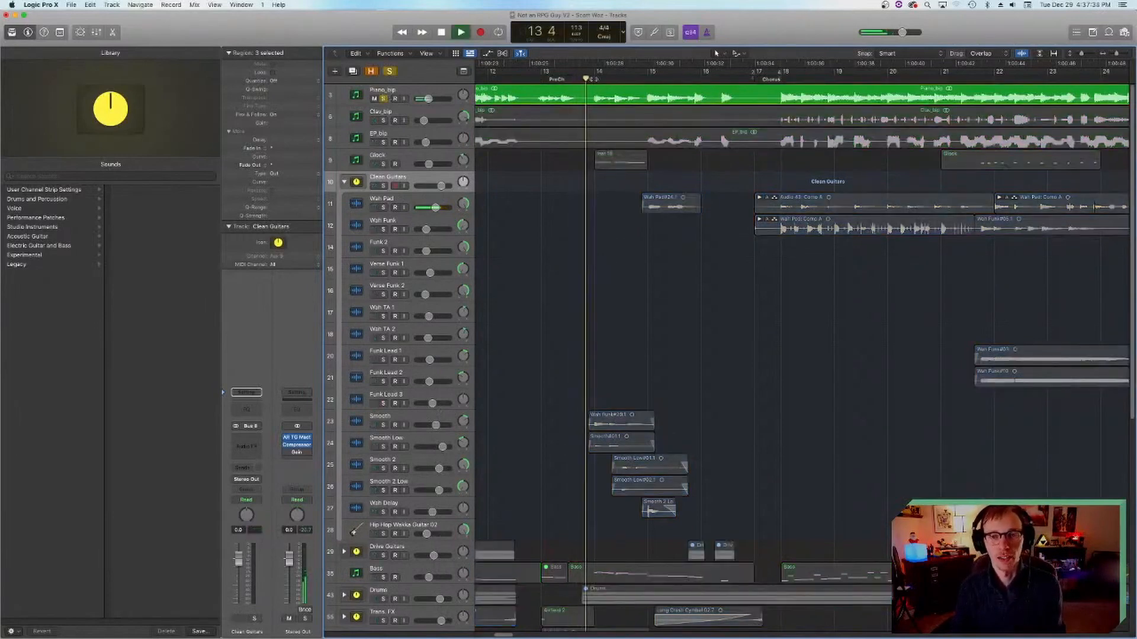
pyautogui.press('space')
pyautogui.click(384, 99)
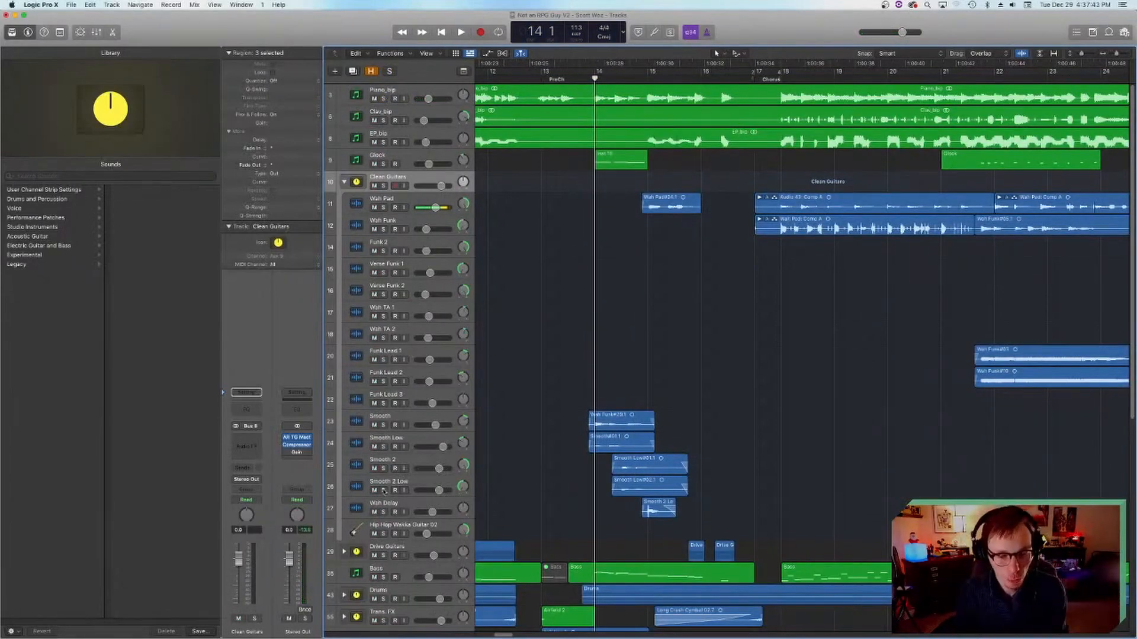
# Step: Solo and audition Smooth 2 and Smooth 2 Low around bar 14, turn off their solo and select the Wah Delay track
pyautogui.moveTo(383, 490); pyautogui.dragTo(382, 473)
pyautogui.press('space')
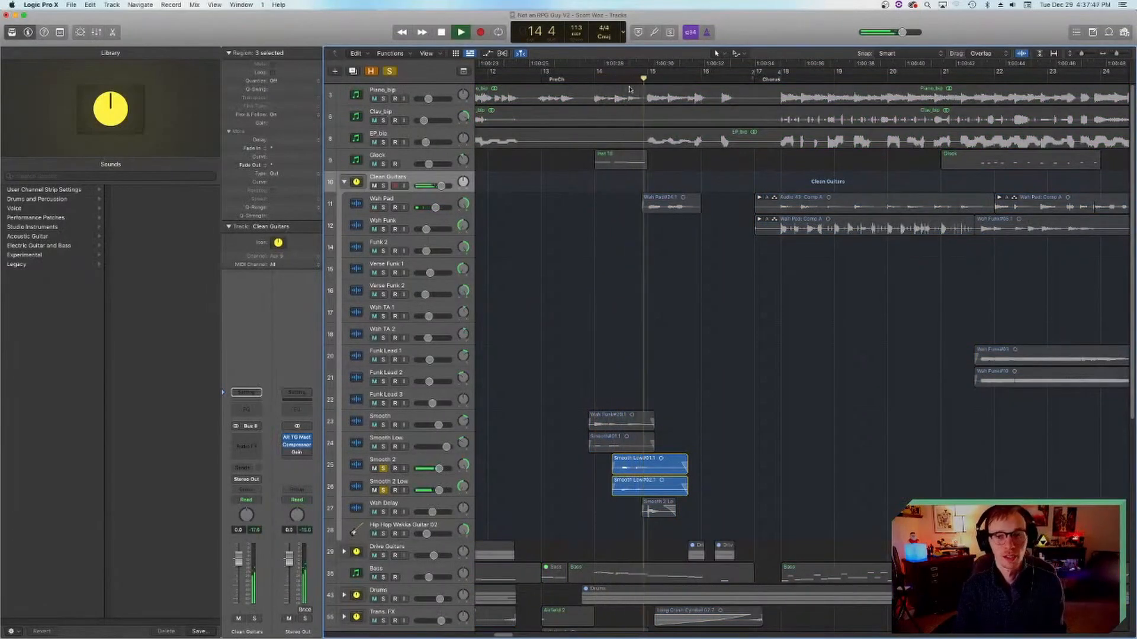
pyautogui.press('space')
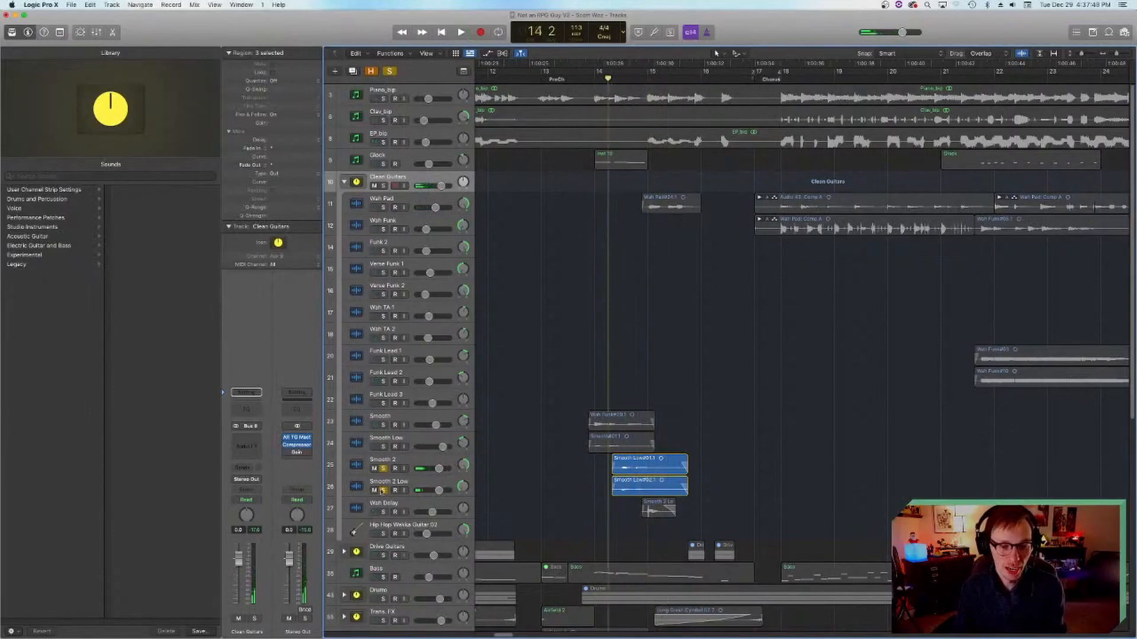
pyautogui.click(382, 490)
pyautogui.click(357, 508)
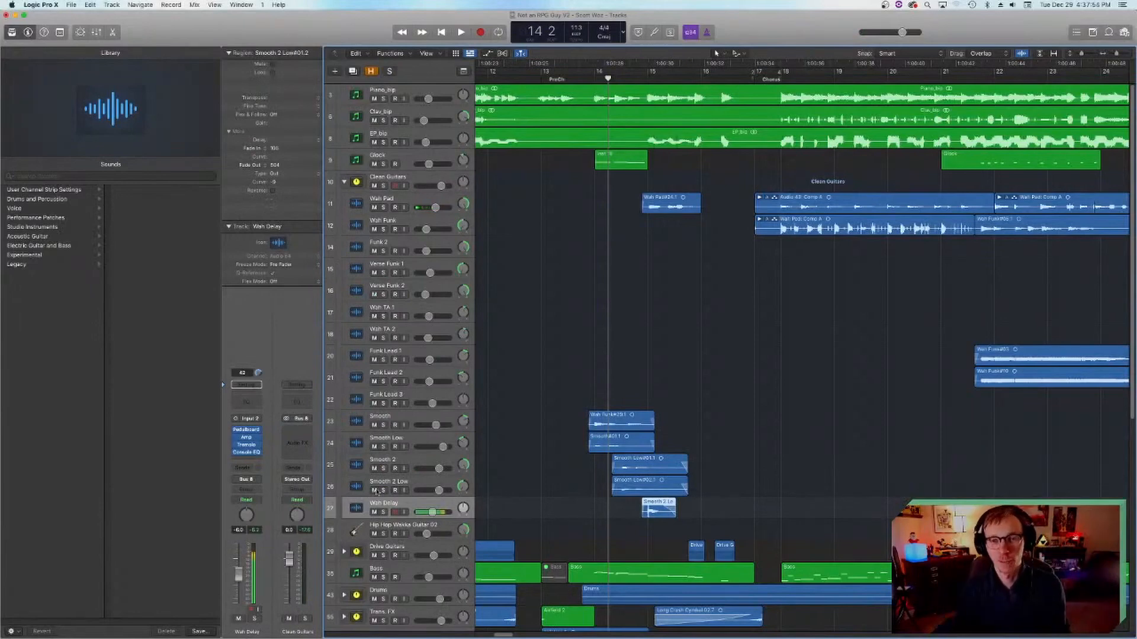
# Step: Solo the Smooth through Wah Delay tracks again, set the playhead to 13 4 and play the guitar phrase
pyautogui.click(595, 77)
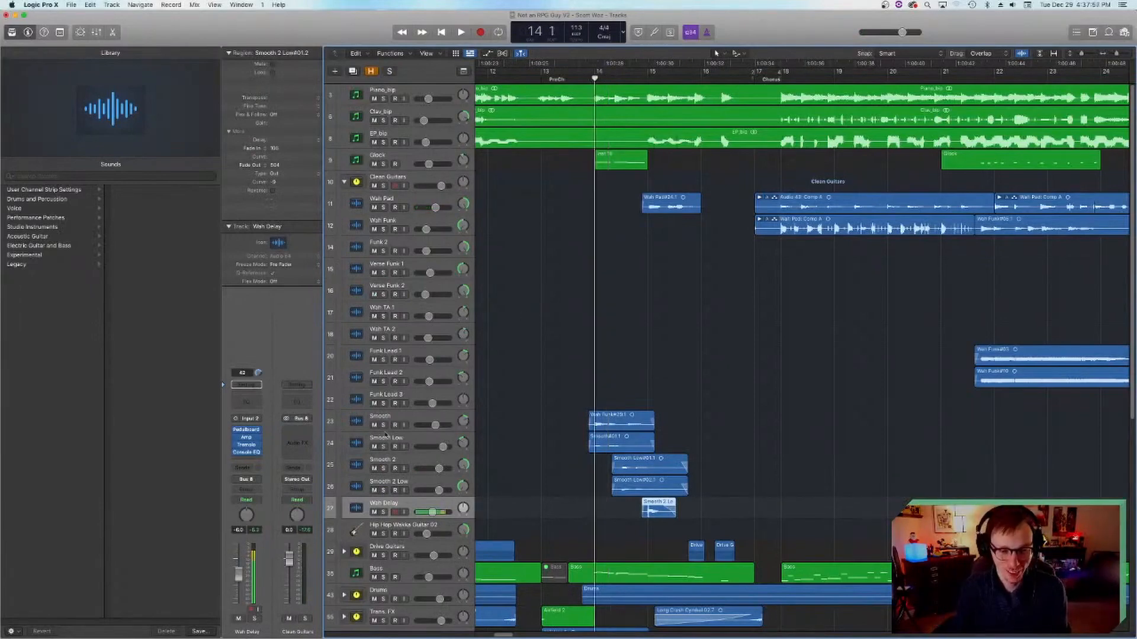
pyautogui.moveTo(383, 424); pyautogui.dragTo(391, 513)
pyautogui.click(681, 360)
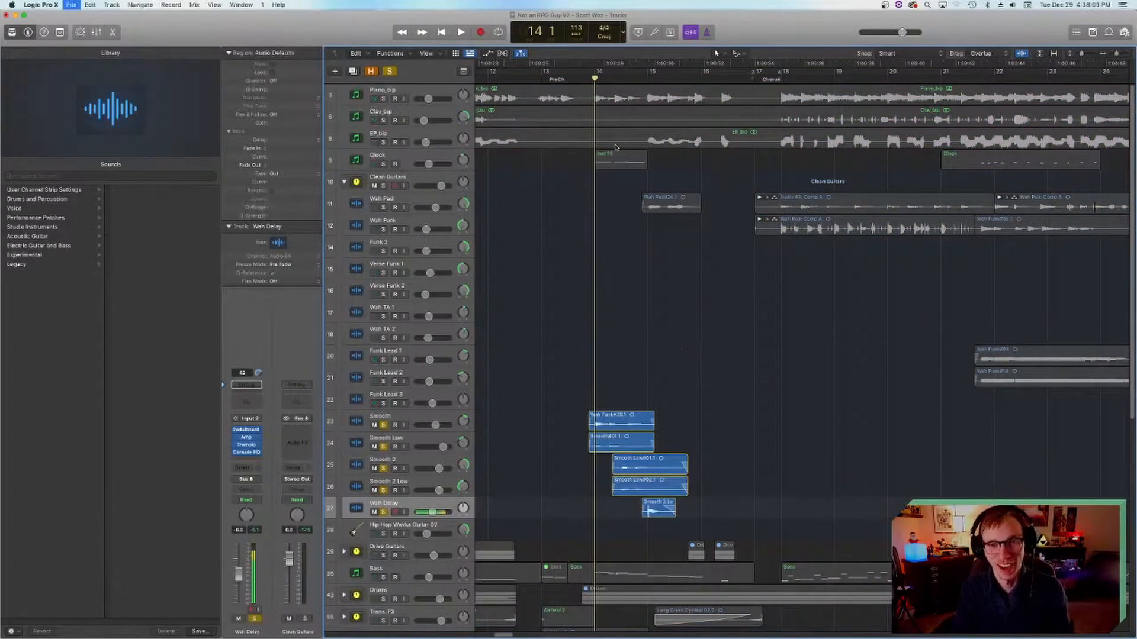
pyautogui.click(583, 78)
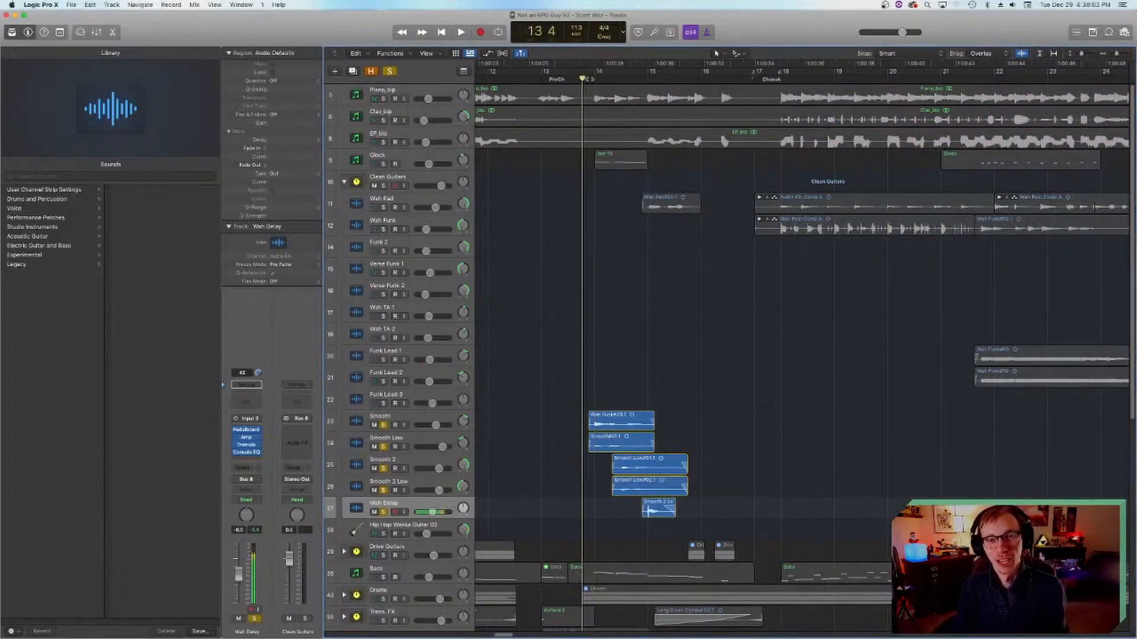
pyautogui.moveTo(589, 78); pyautogui.dragTo(591, 79)
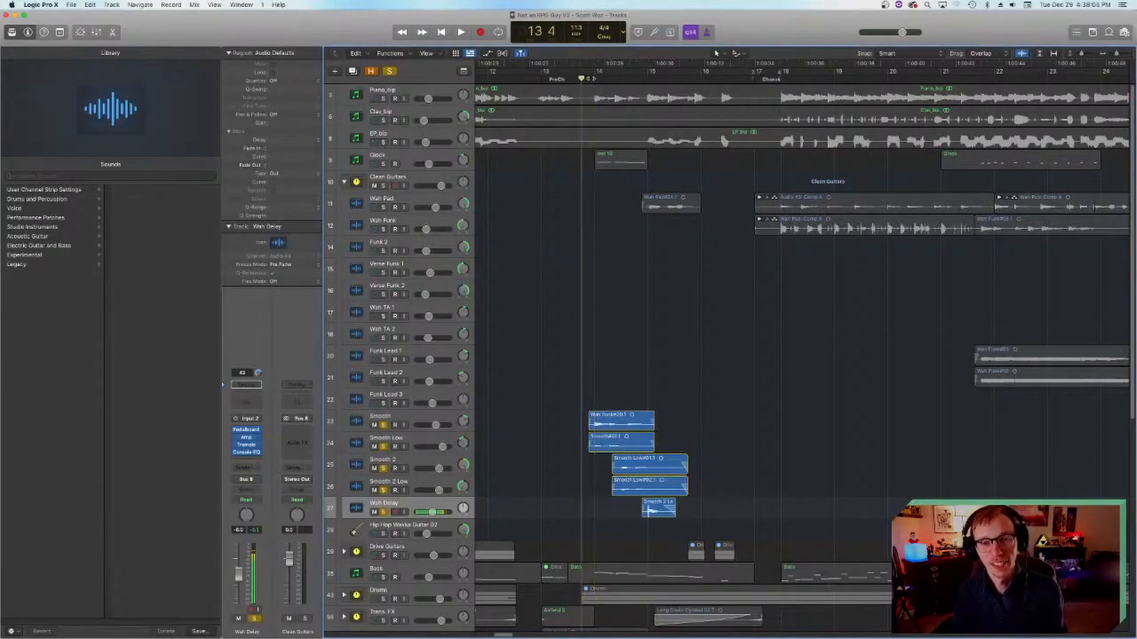
pyautogui.press('space')
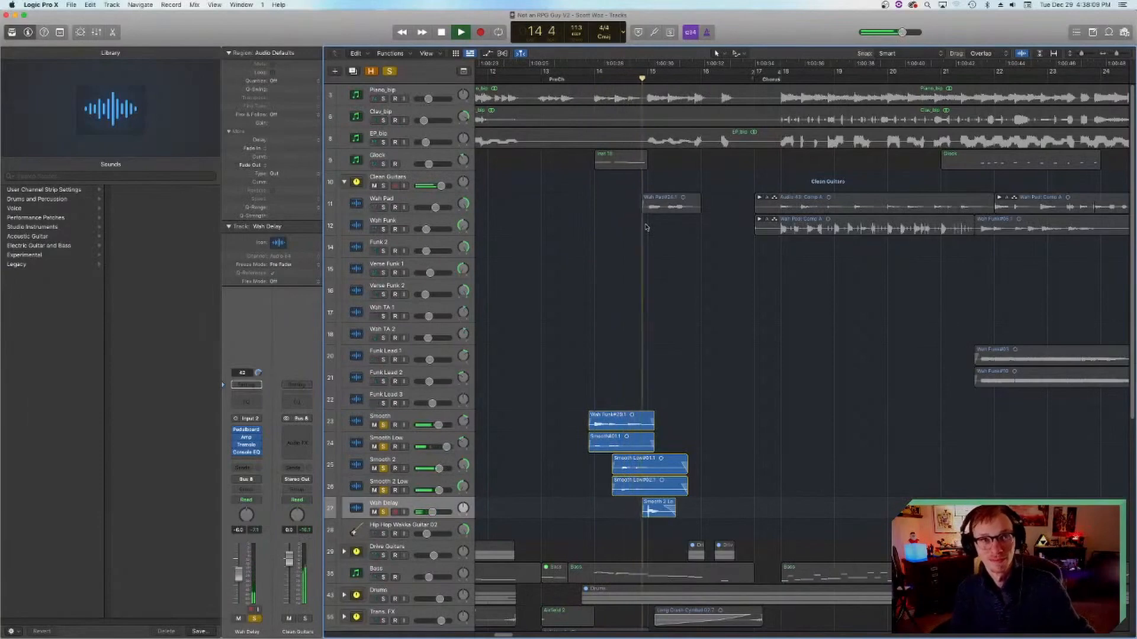
pyautogui.press('space')
# Step: Set the playhead to bar 14, turn off solo on the Smooth through Wah Delay tracks and collapse the Clean Guitars stack
pyautogui.click(596, 77)
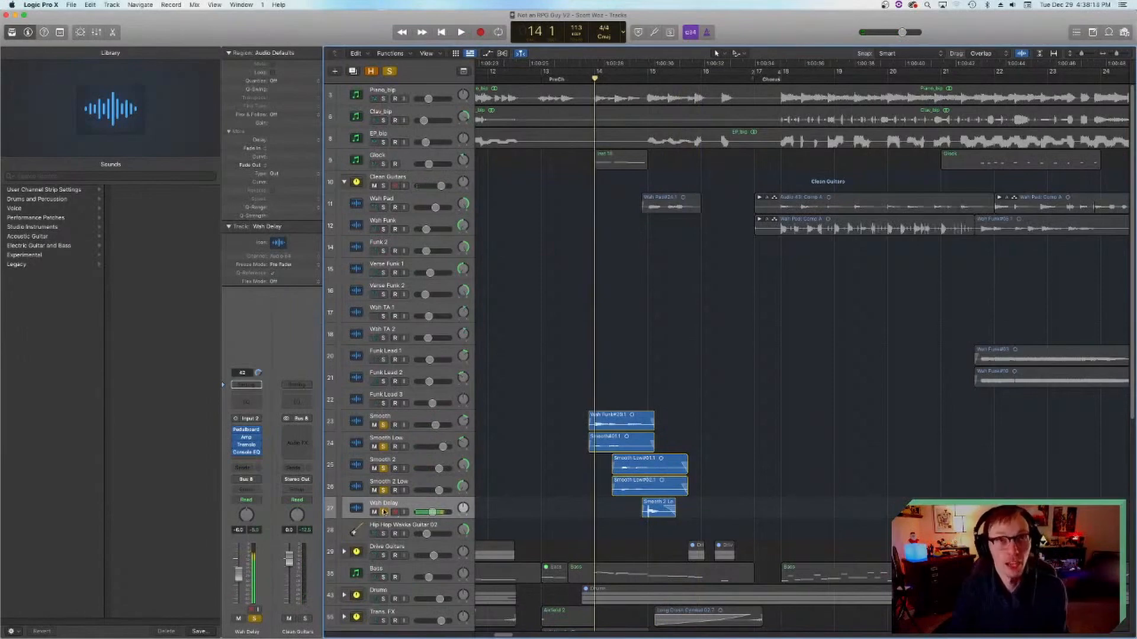
pyautogui.moveTo(383, 512); pyautogui.dragTo(384, 425)
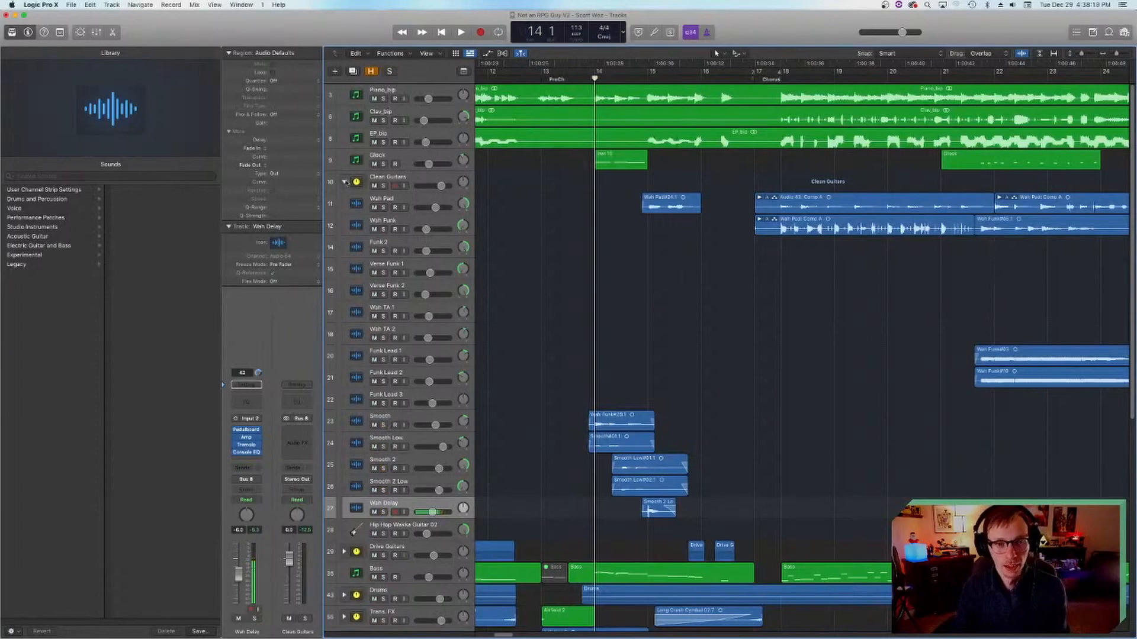
pyautogui.click(345, 182)
pyautogui.hscroll(20, 681, 314)
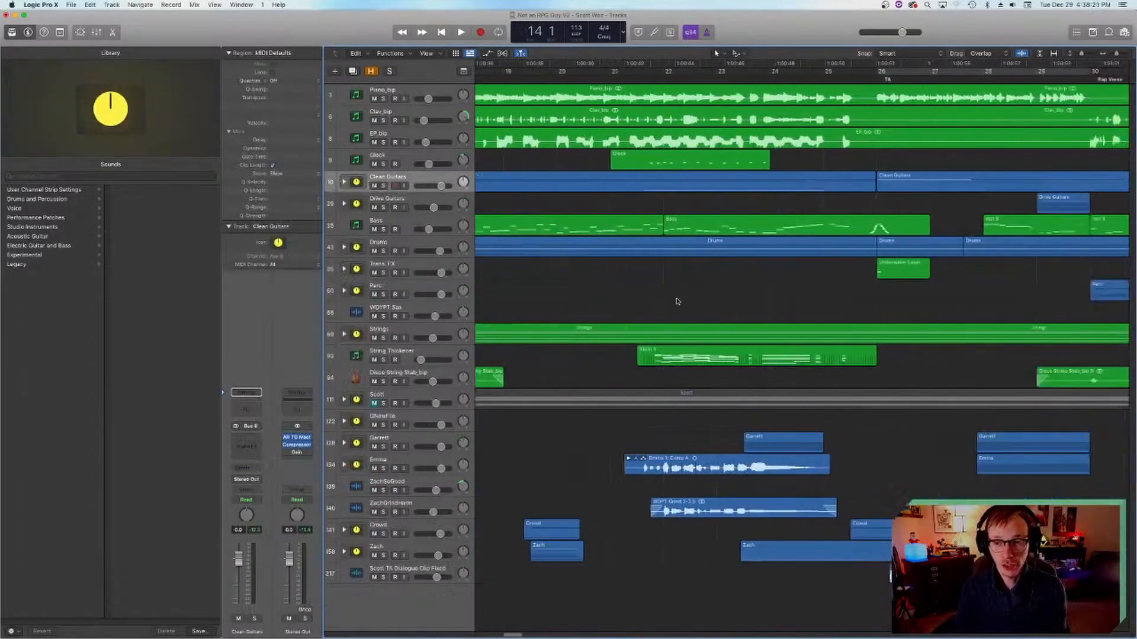
pyautogui.hscroll(5, 664, 286)
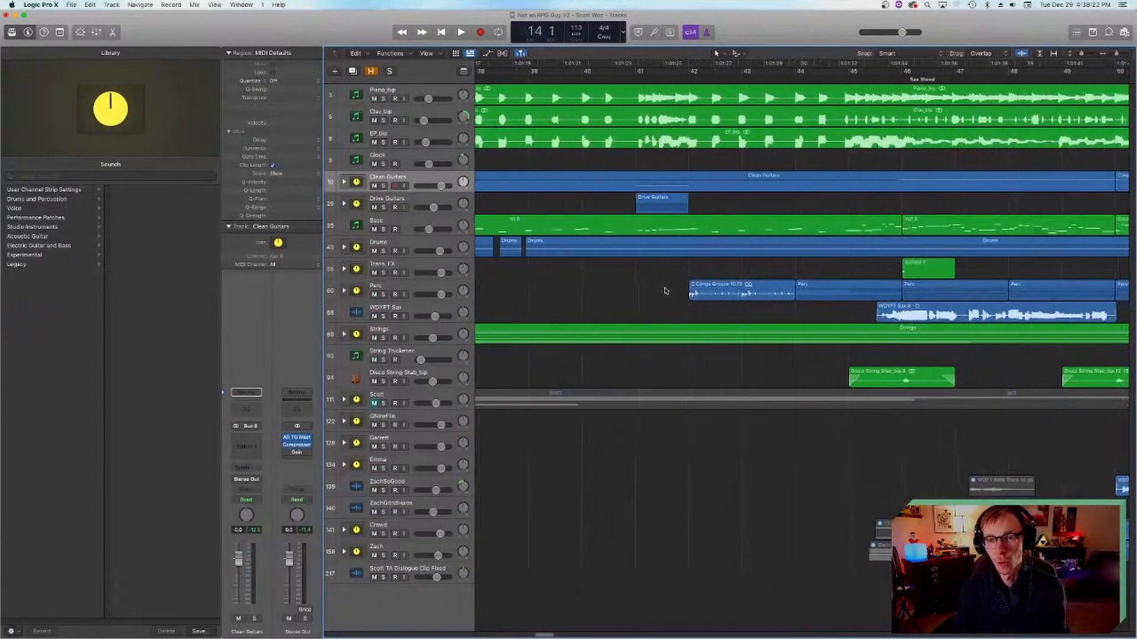
pyautogui.hscroll(-8, 664, 290)
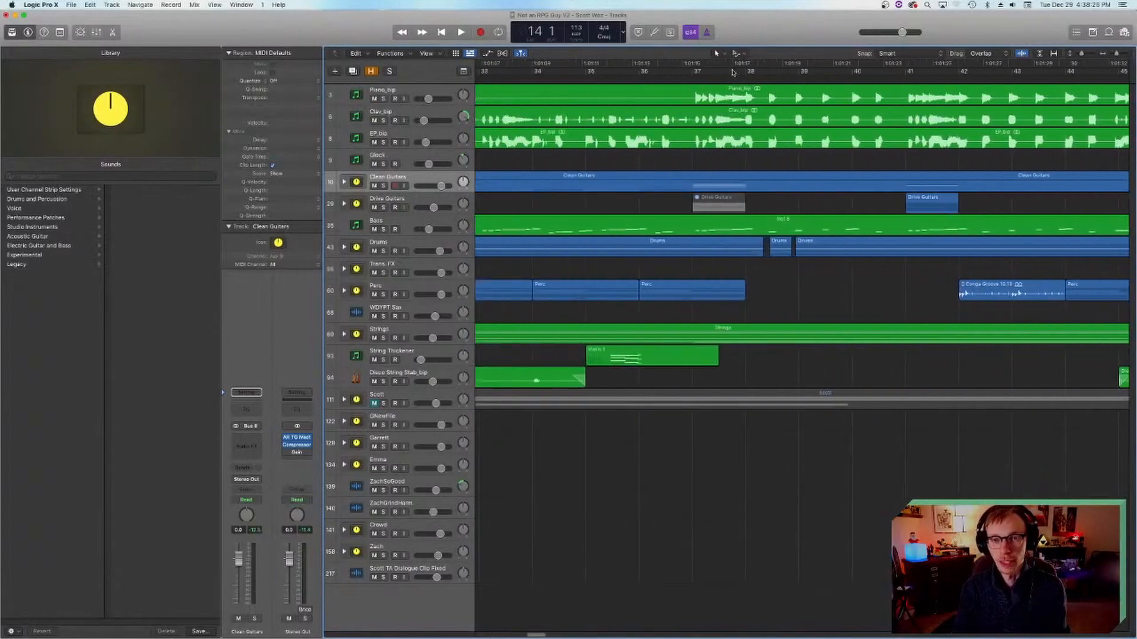
# Step: Play from bar 30 at the Rap Verse marker, soloing the Clean Guitars stack partway to audition it, and stop playback
pyautogui.click(741, 77)
pyautogui.scroll(-6, 741, 107)
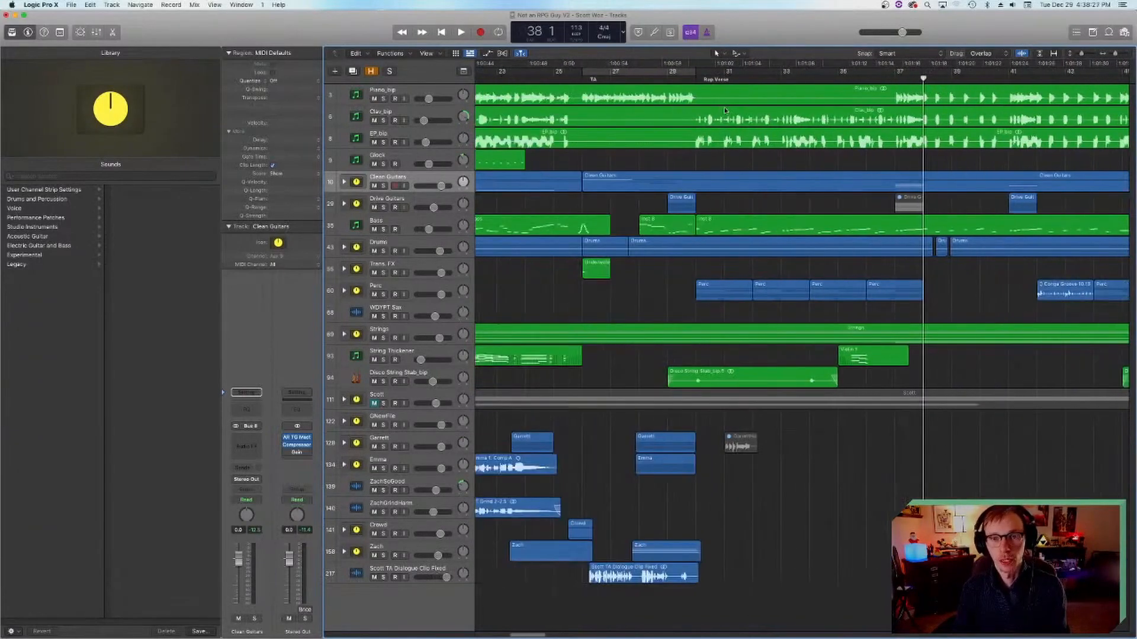
pyautogui.hscroll(1, 710, 118)
pyautogui.click(651, 78)
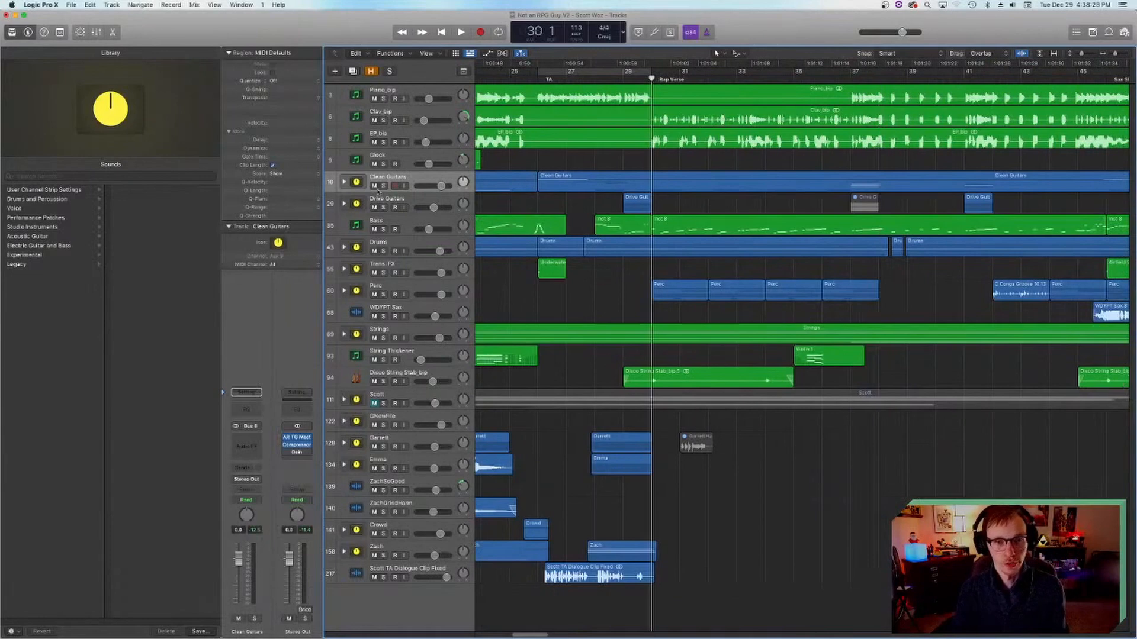
pyautogui.press('space')
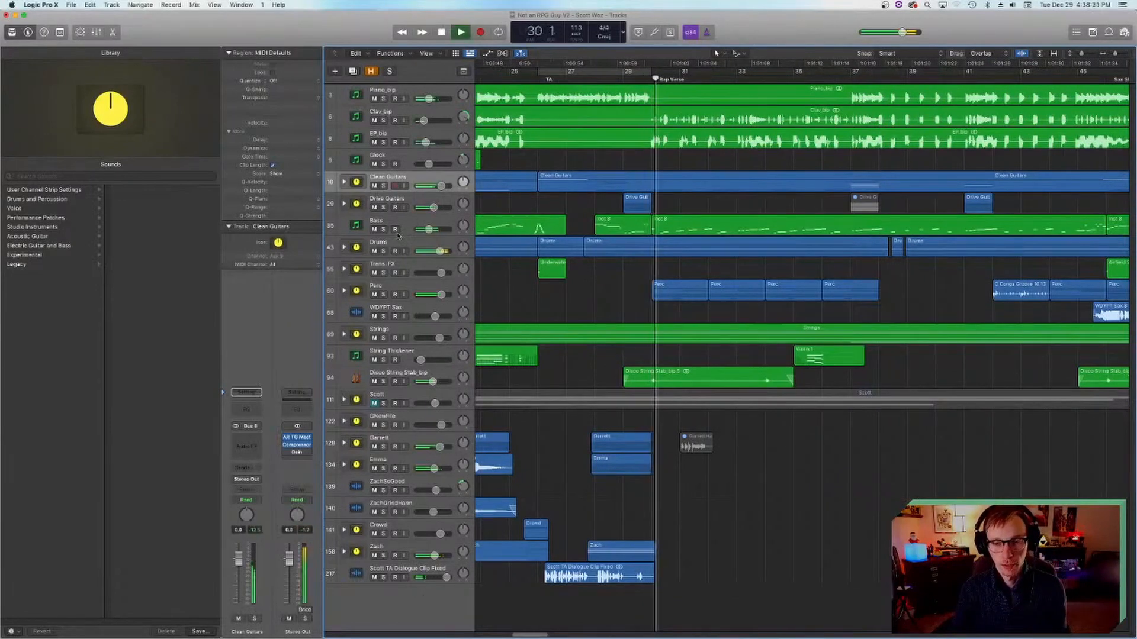
pyautogui.click(383, 186)
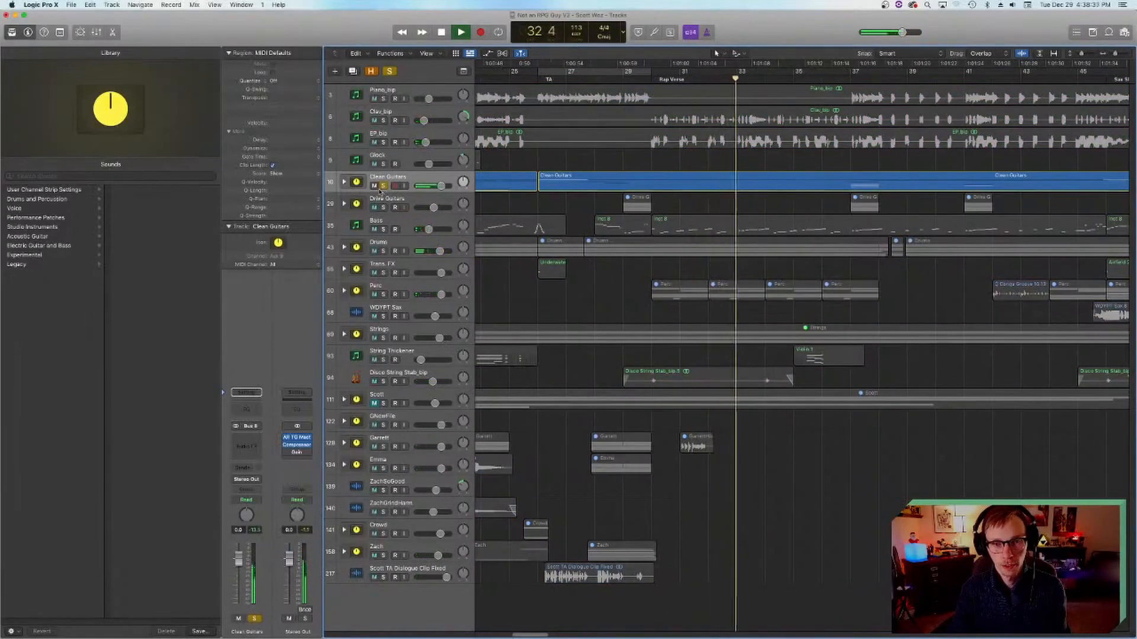
pyautogui.press('space')
# Step: Expand the Clean Guitars stack, select the Hip Hop Wakka Guitar 02 track and return the playhead to bar 30
pyautogui.click(344, 182)
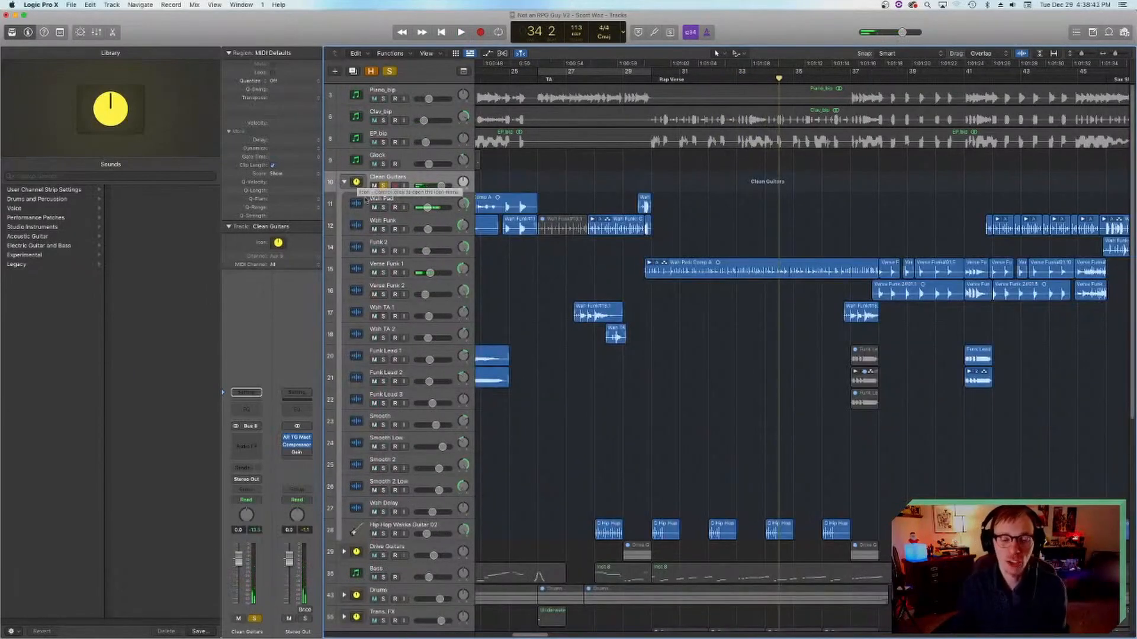
pyautogui.click(357, 527)
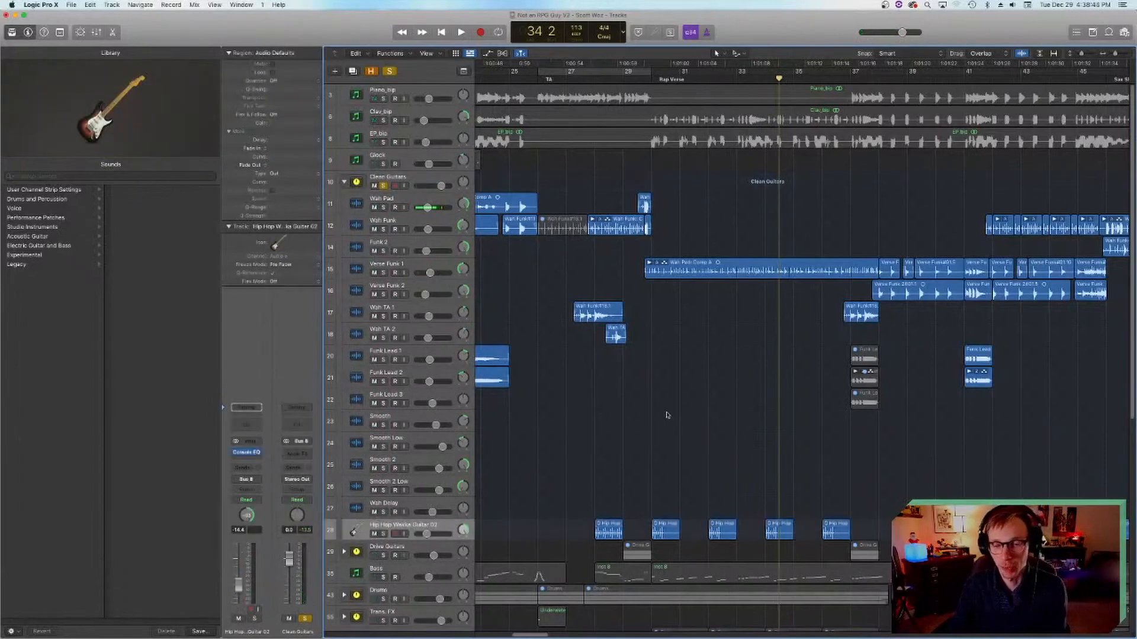
pyautogui.click(651, 77)
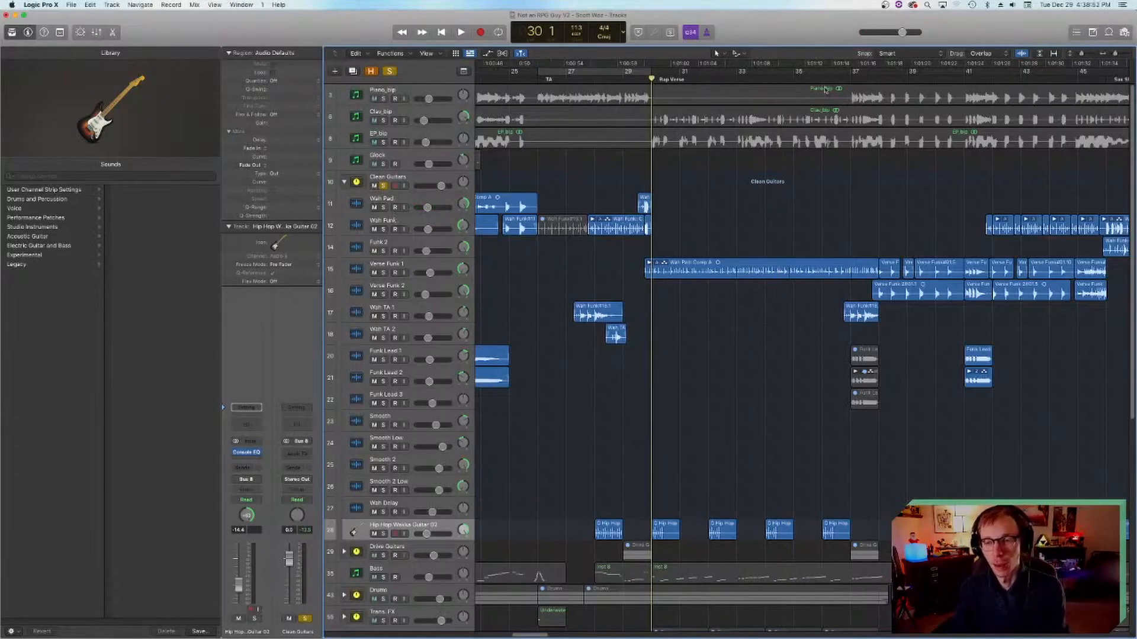
# Step: Audition the soloed Clean Guitars from bar 37 and stop playback
pyautogui.click(850, 77)
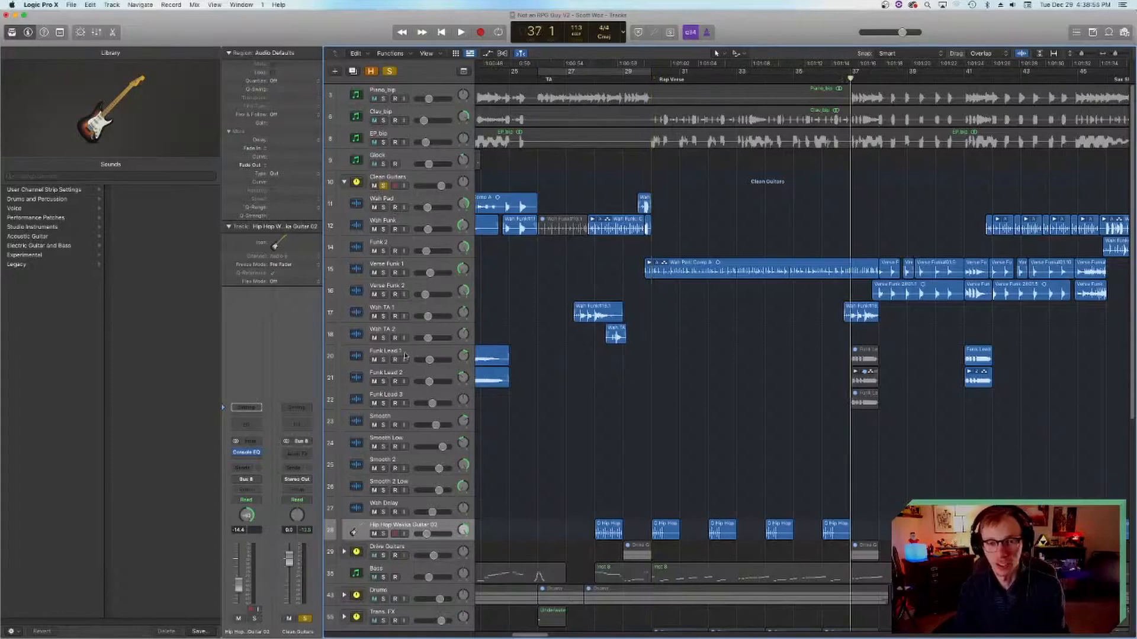
pyautogui.press('space')
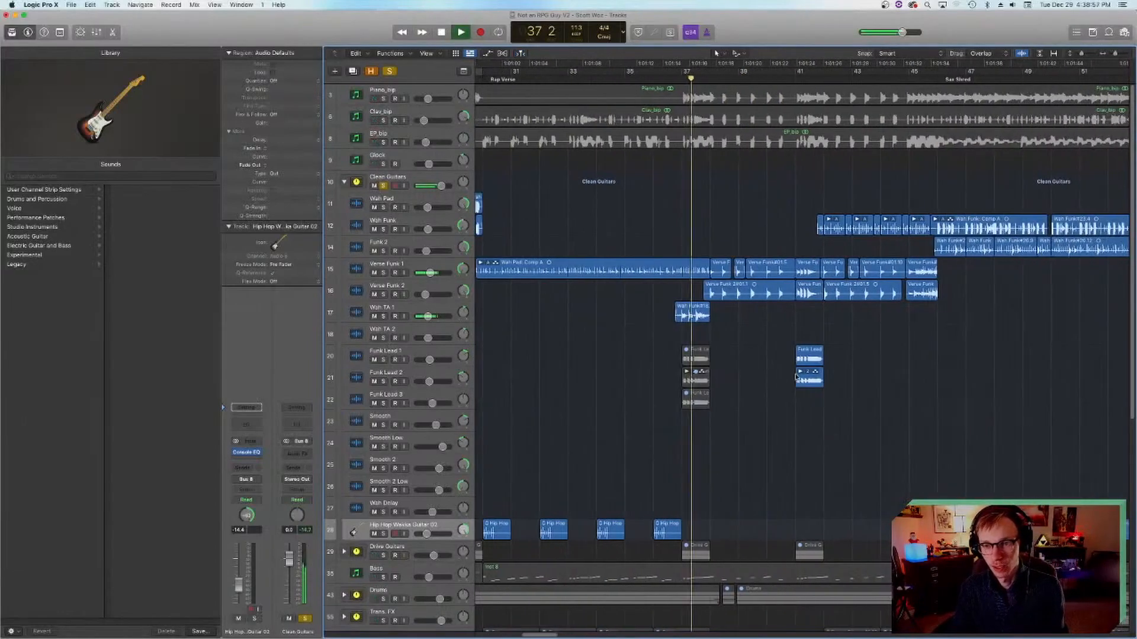
pyautogui.hscroll(-1, 794, 385)
pyautogui.press('space')
# Step: Play from 27 4 while comparing Clean Guitars with and without solo, leaving solo off and the playhead at 27 1
pyautogui.click(561, 77)
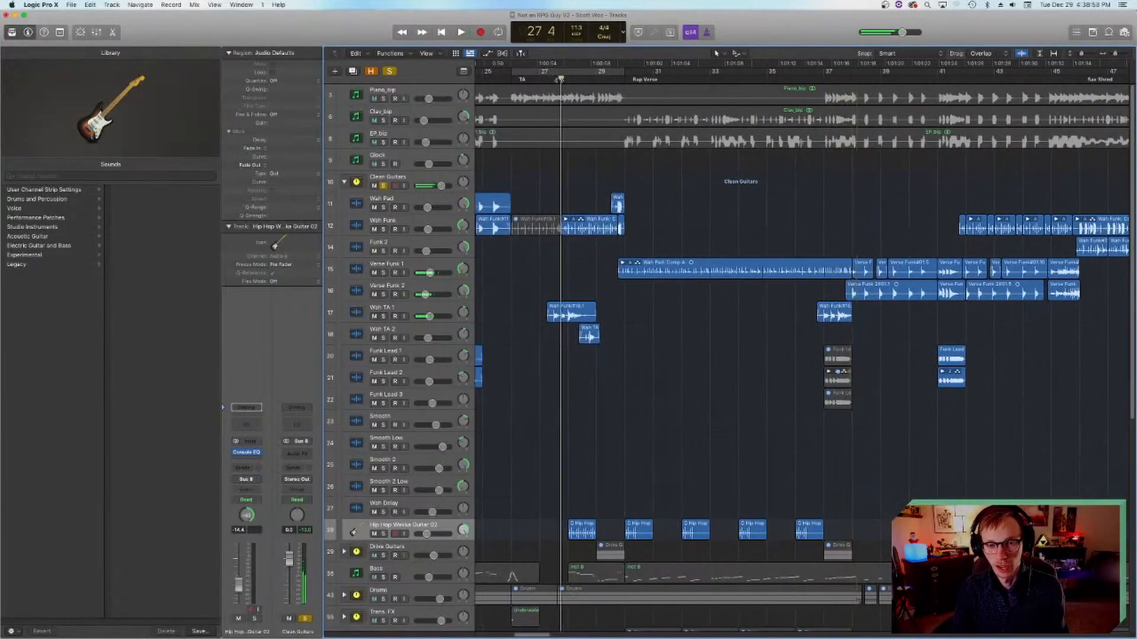
pyautogui.press('space')
pyautogui.click(383, 185)
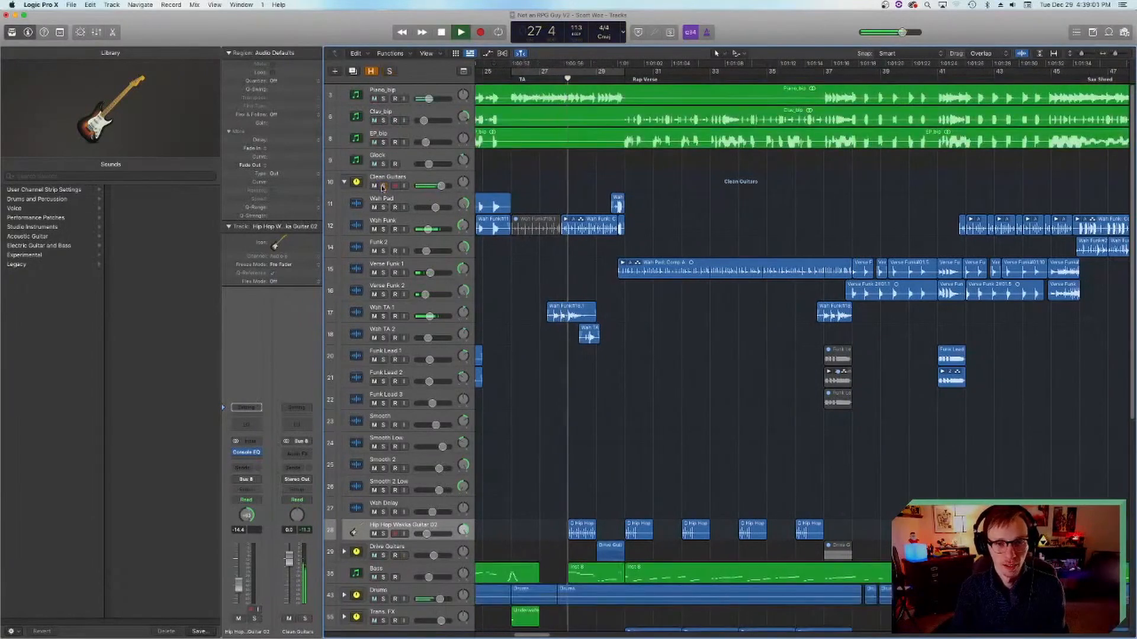
pyautogui.click(383, 186)
pyautogui.press('space')
pyautogui.click(383, 185)
pyautogui.press(',')
pyautogui.press(',')
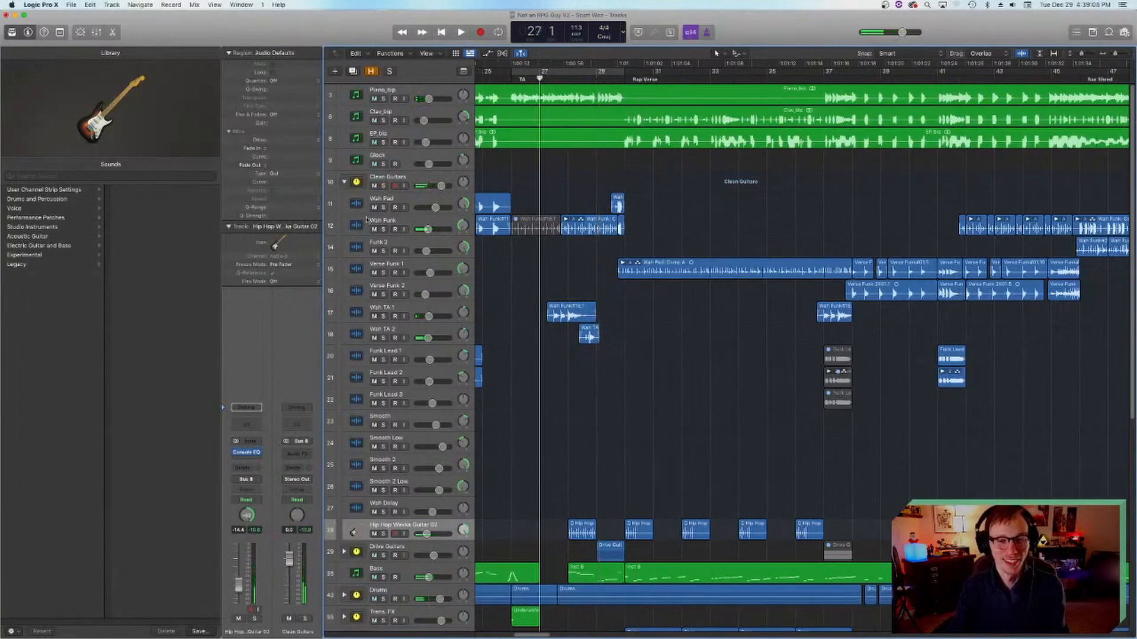
# Step: Collapse the Clean Guitars stack, unmute the track stack below Disco String Stab_bip and save the project
pyautogui.click(345, 182)
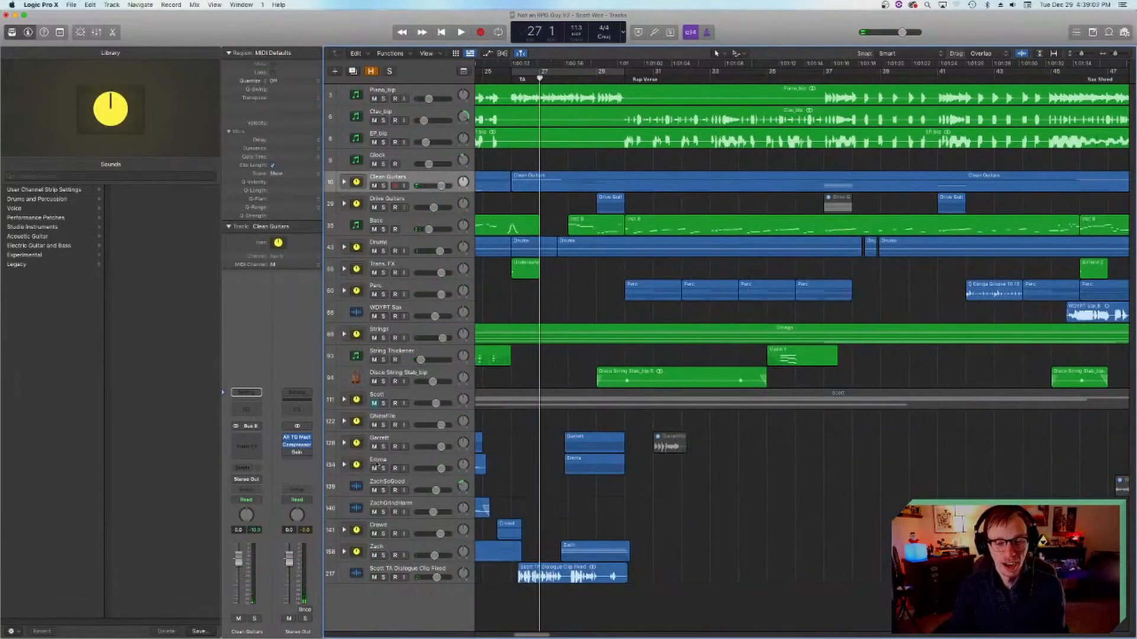
pyautogui.click(373, 403)
pyautogui.press('super+s')
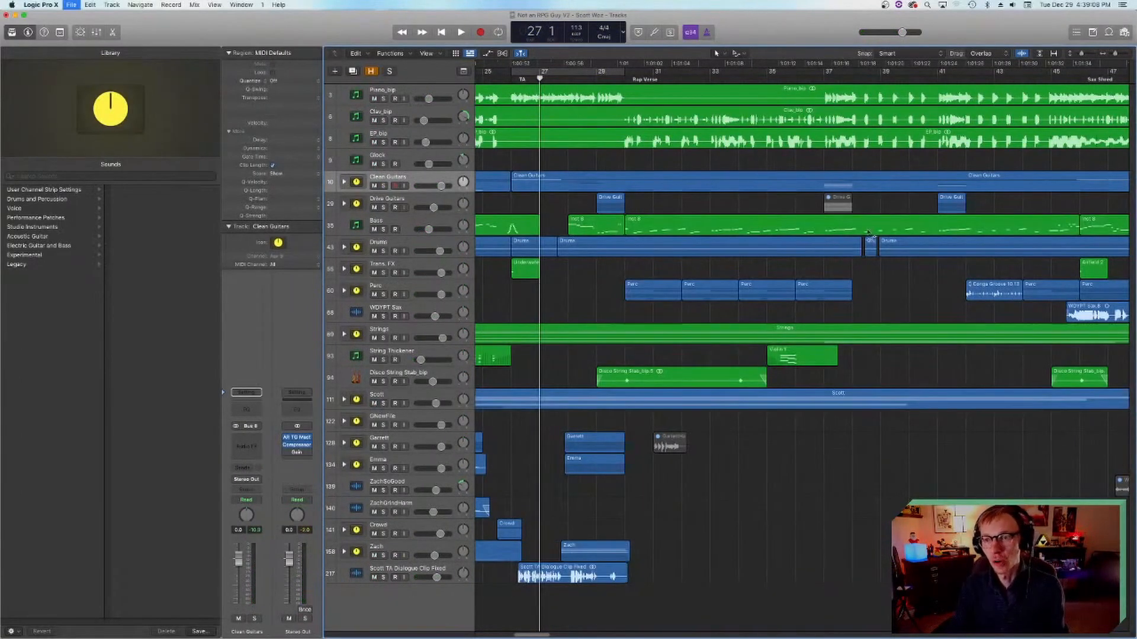
# Step: Expand the Clean Guitars stack and play from bar 46, soloing the Wah Funk track to audition it
pyautogui.hscroll(10, 868, 233)
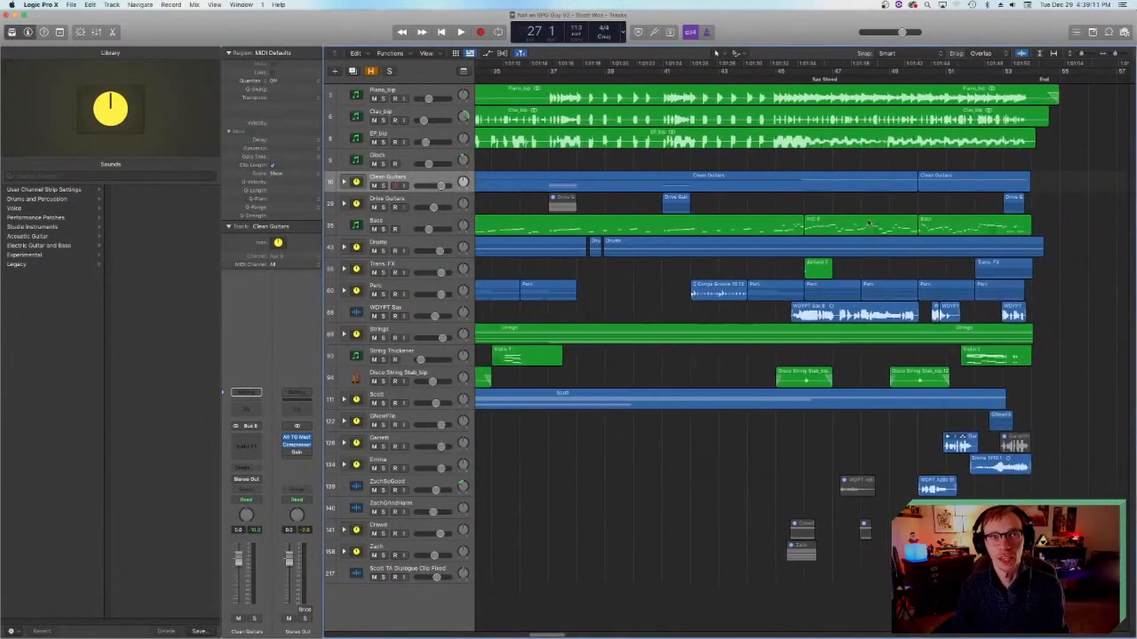
pyautogui.click(702, 79)
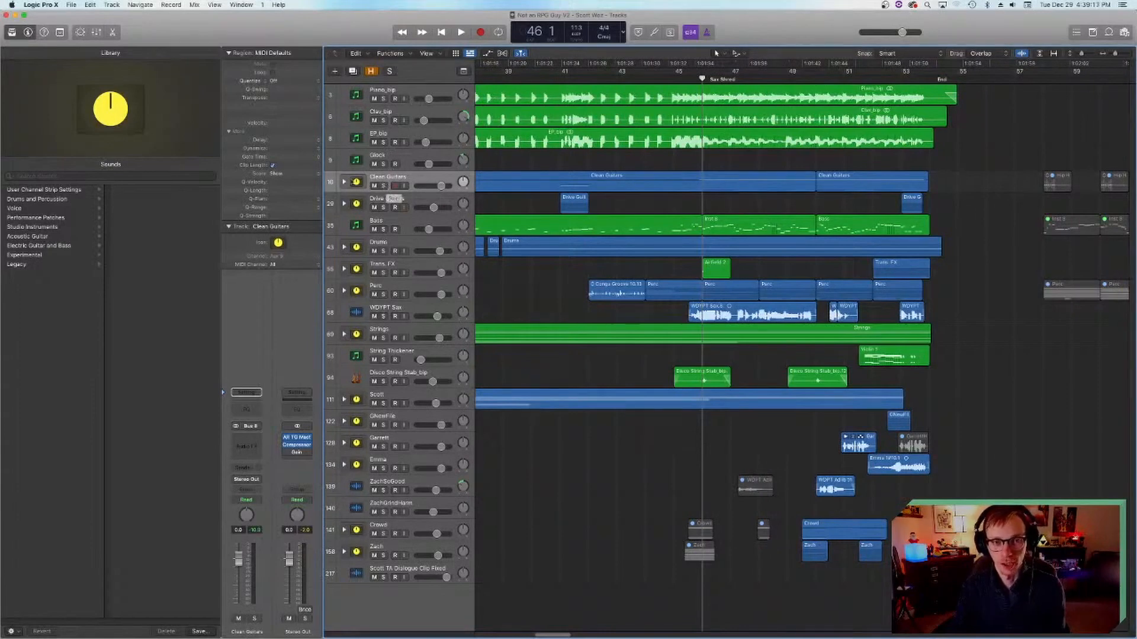
pyautogui.click(344, 181)
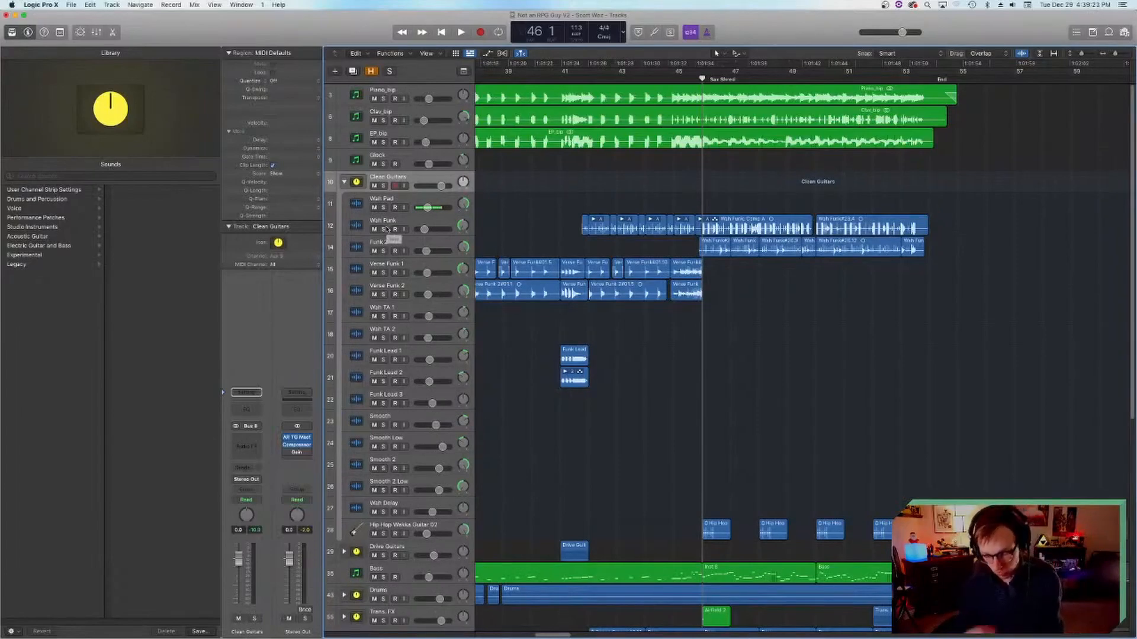
pyautogui.press('space')
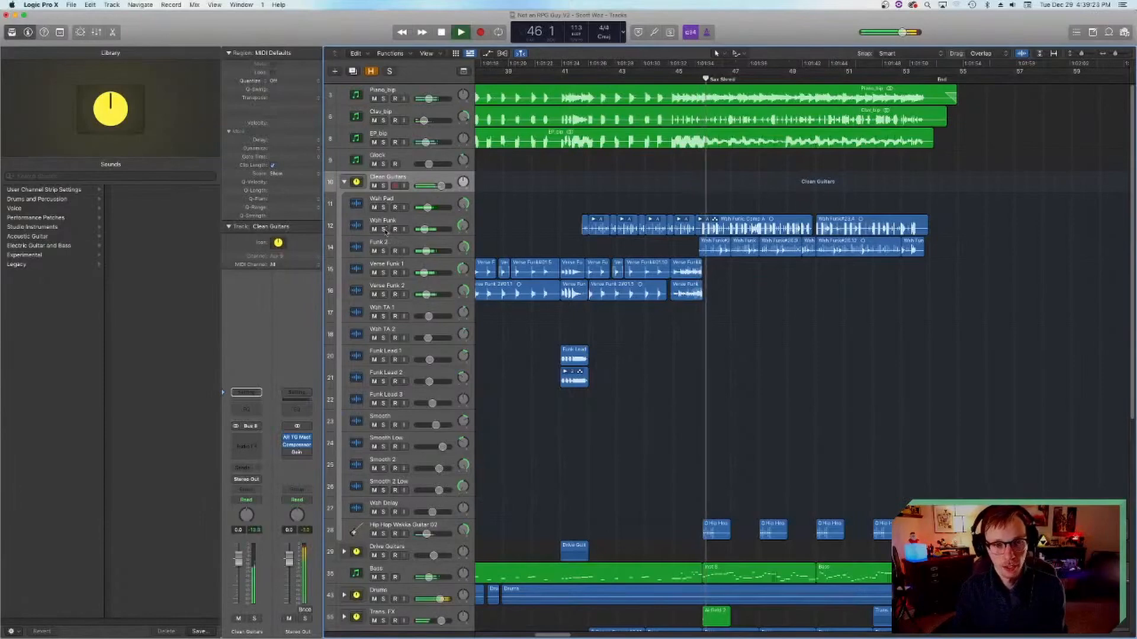
pyautogui.click(384, 229)
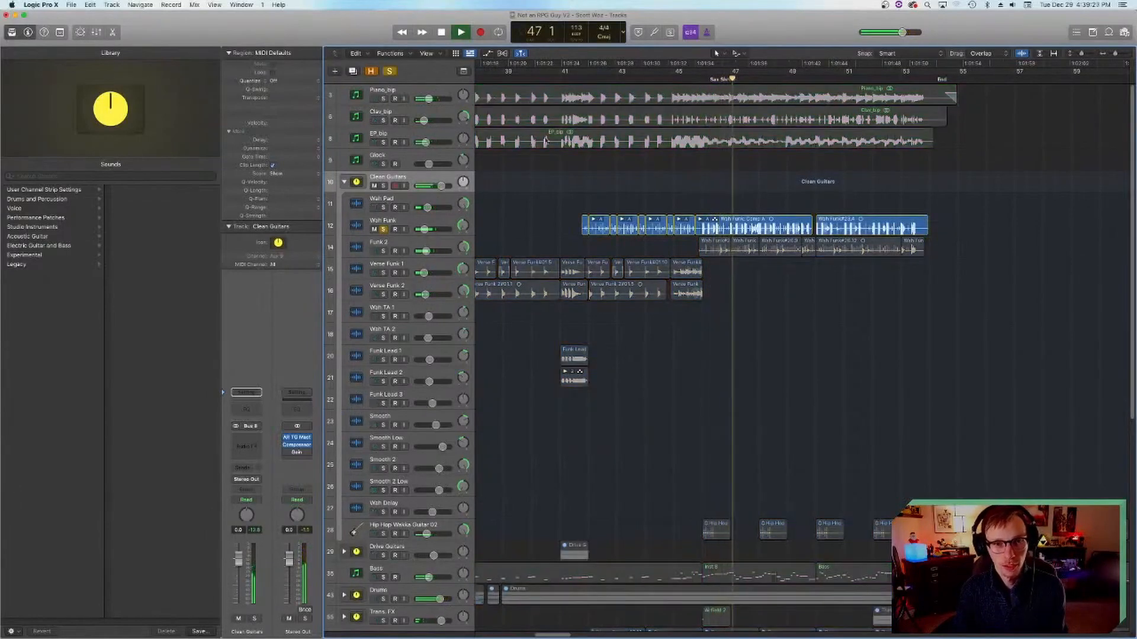
pyautogui.press('space')
pyautogui.scroll(-5, 680, 343)
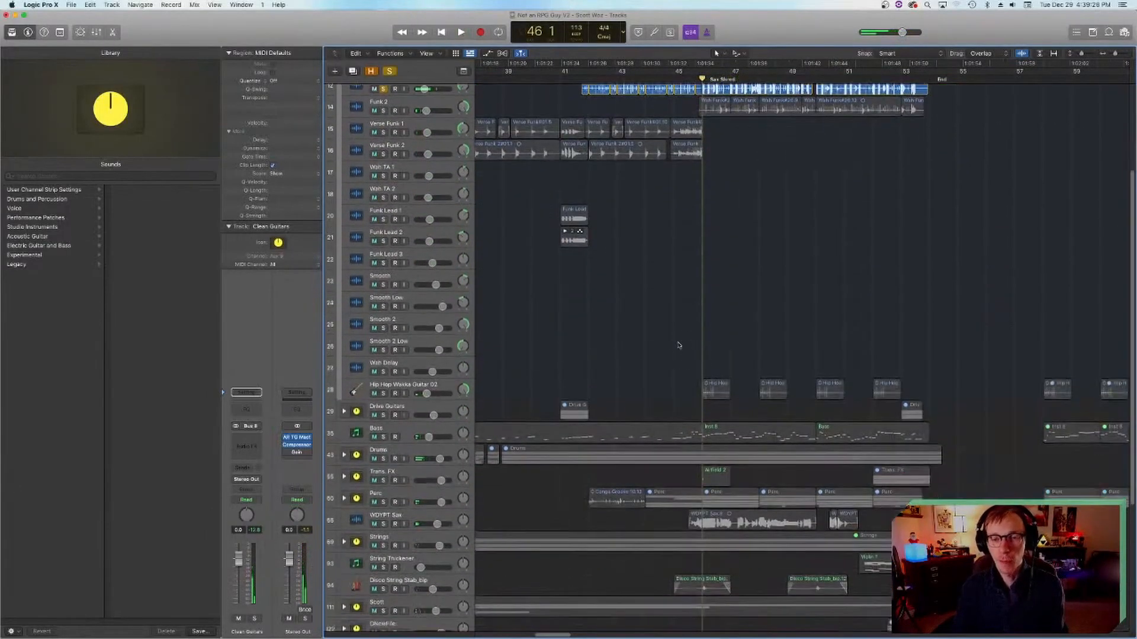
pyautogui.scroll(5, 611, 356)
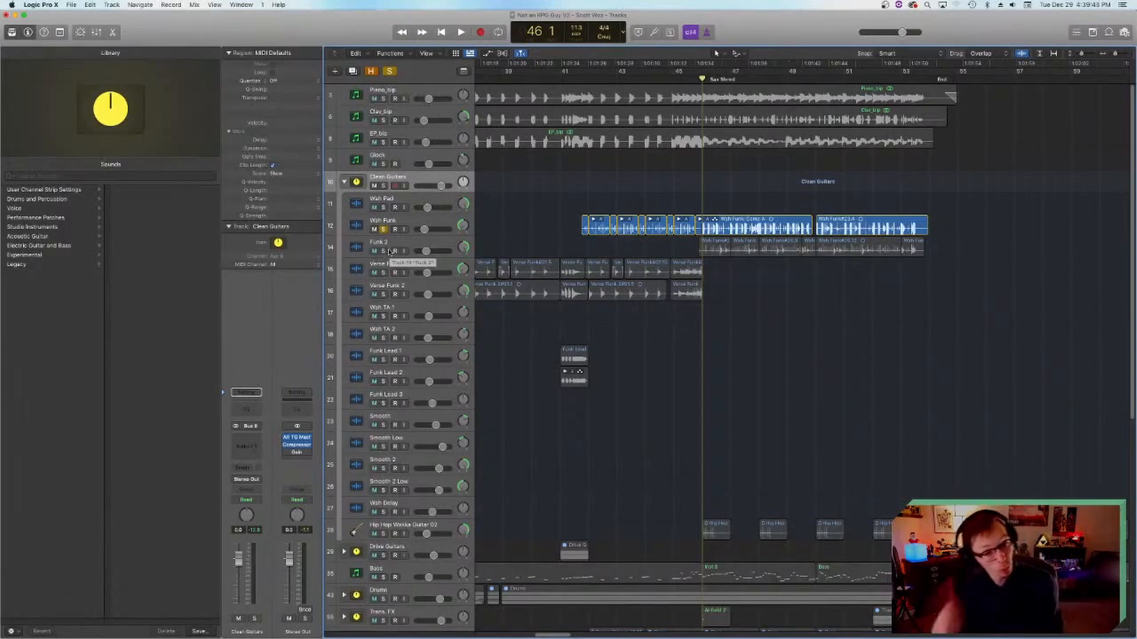
# Step: Solo Funk 2 alongside Wah Funk and audition both from bar 46
pyautogui.click(383, 251)
pyautogui.press('space')
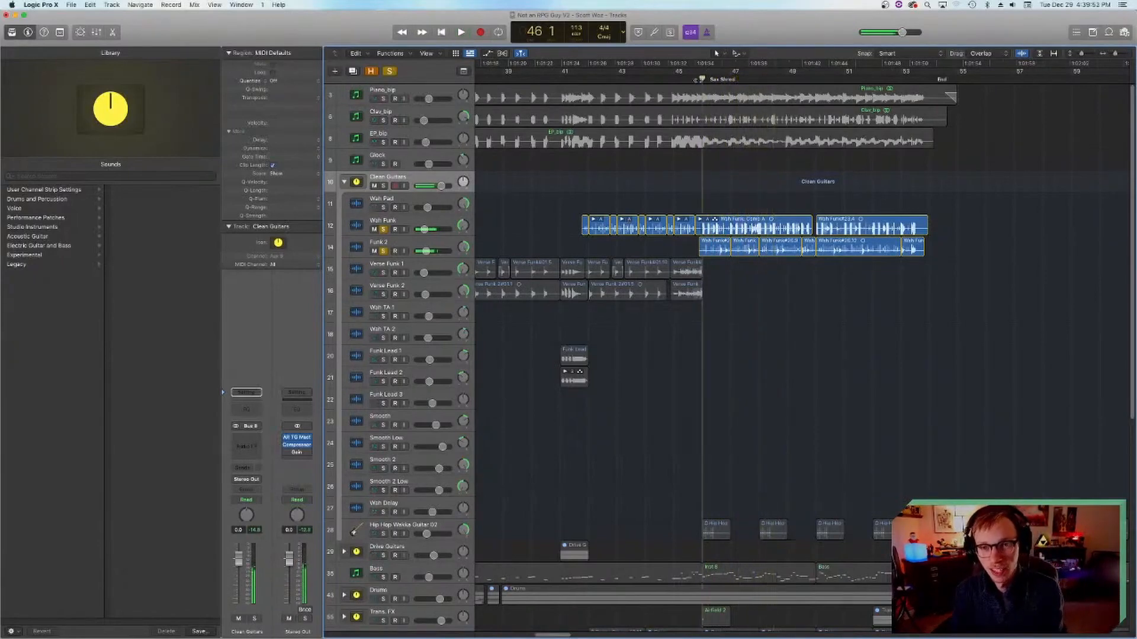
pyautogui.press('space')
pyautogui.scroll(-8, 502, 306)
pyautogui.scroll(8, 502, 306)
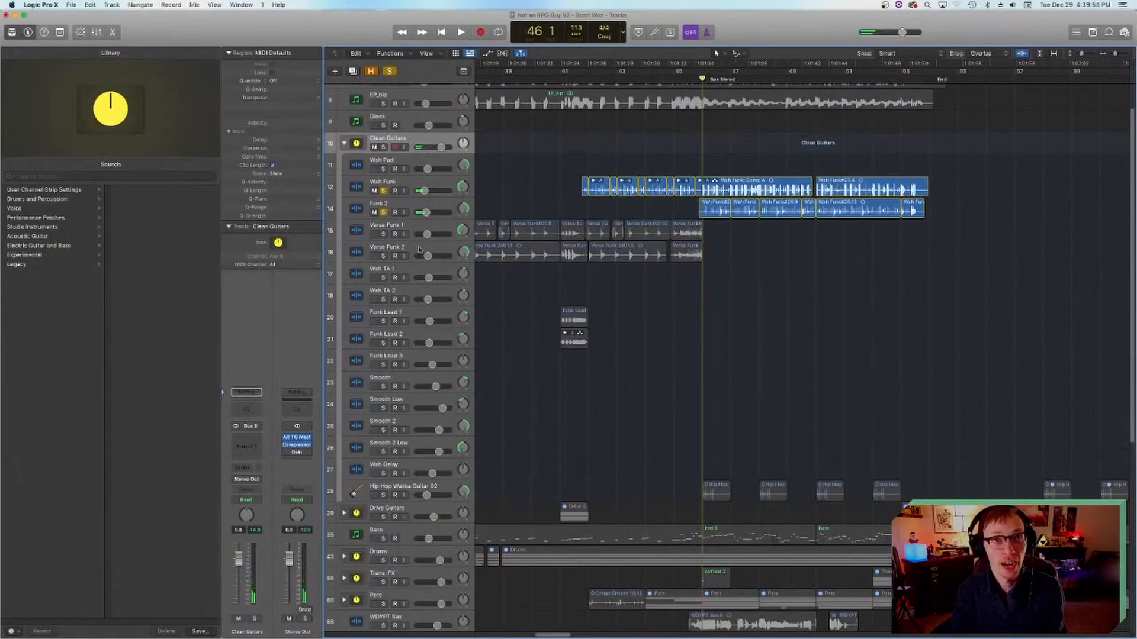
# Step: Turn off solo on Funk 2 and Wah Funk and collapse the Clean Guitars stack
pyautogui.click(383, 212)
pyautogui.click(383, 190)
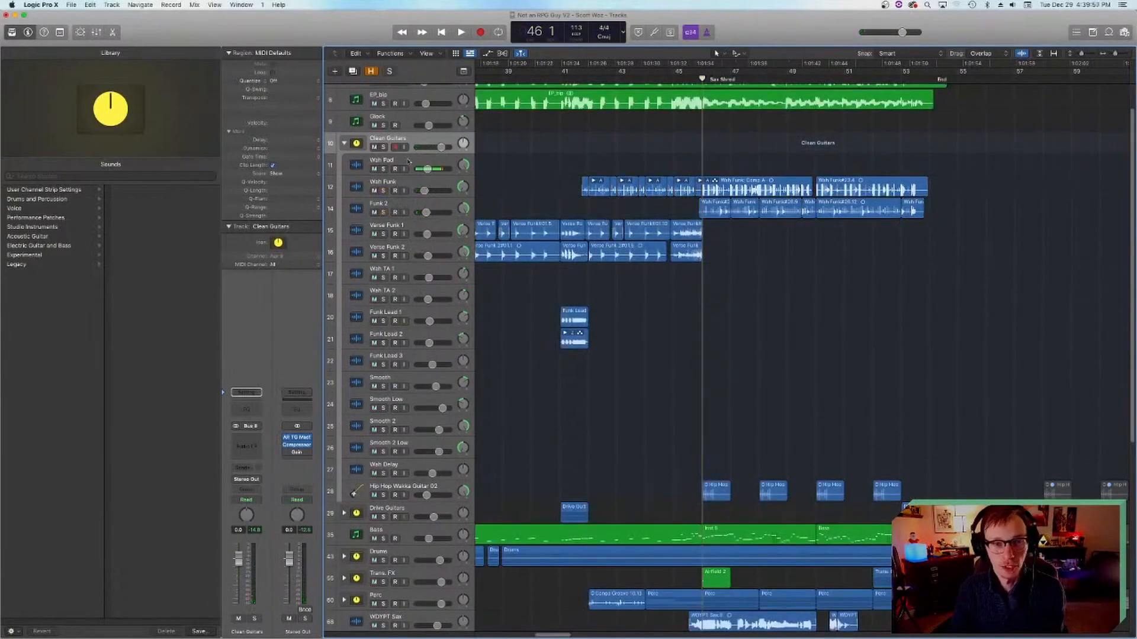
pyautogui.click(344, 143)
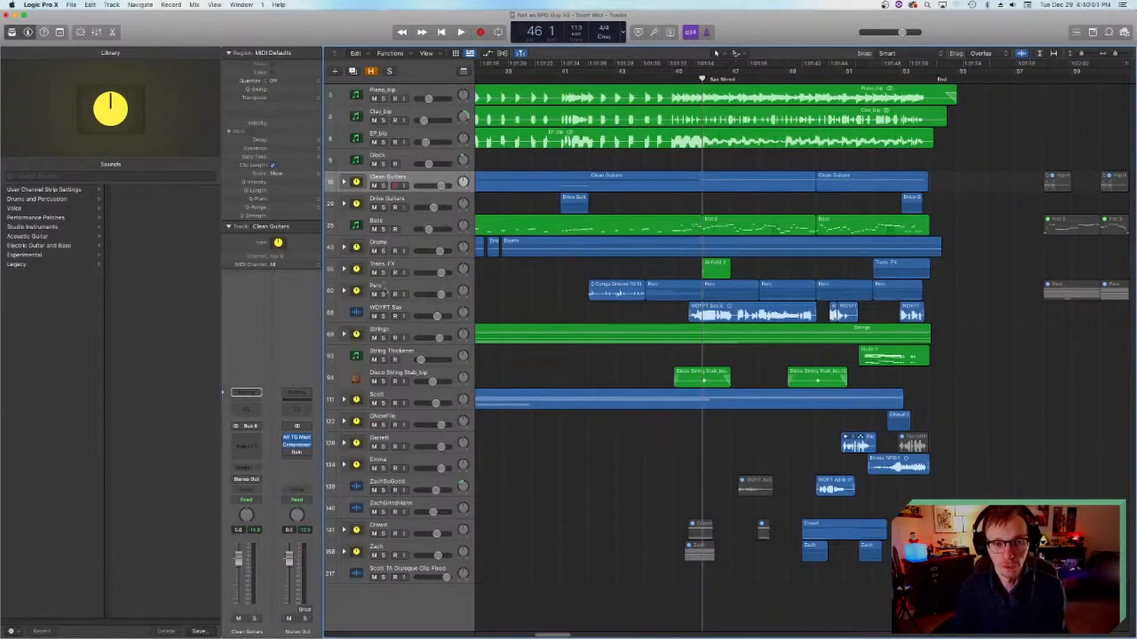
# Step: Mute the WDYPT Sax track, play the section from bar 46 without it, unmute it and save the project
pyautogui.click(373, 316)
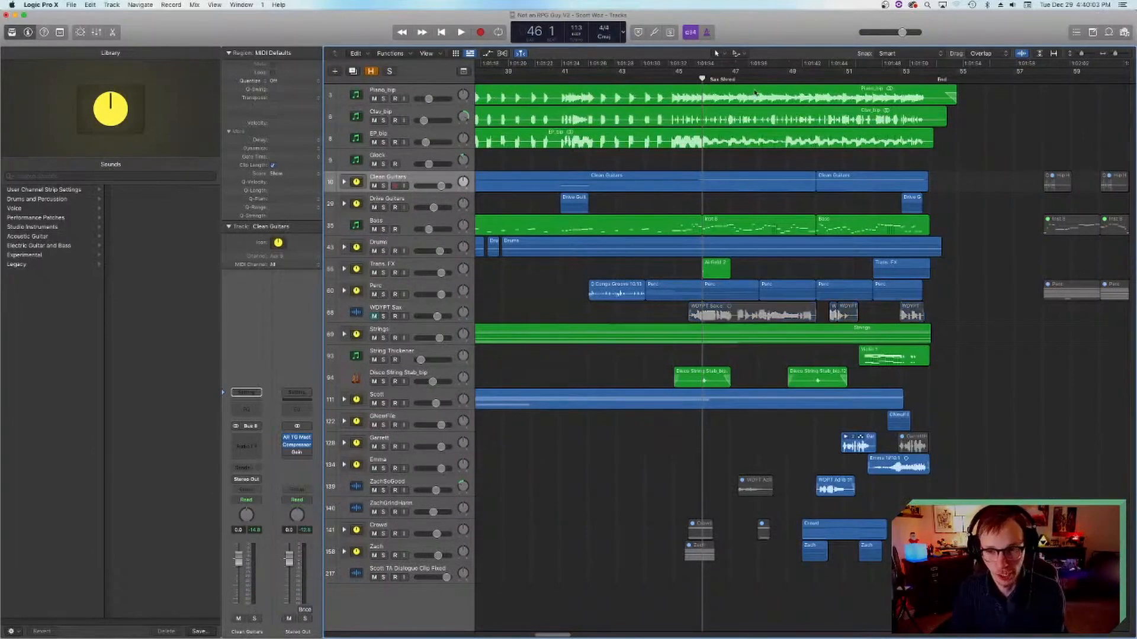
pyautogui.click(460, 32)
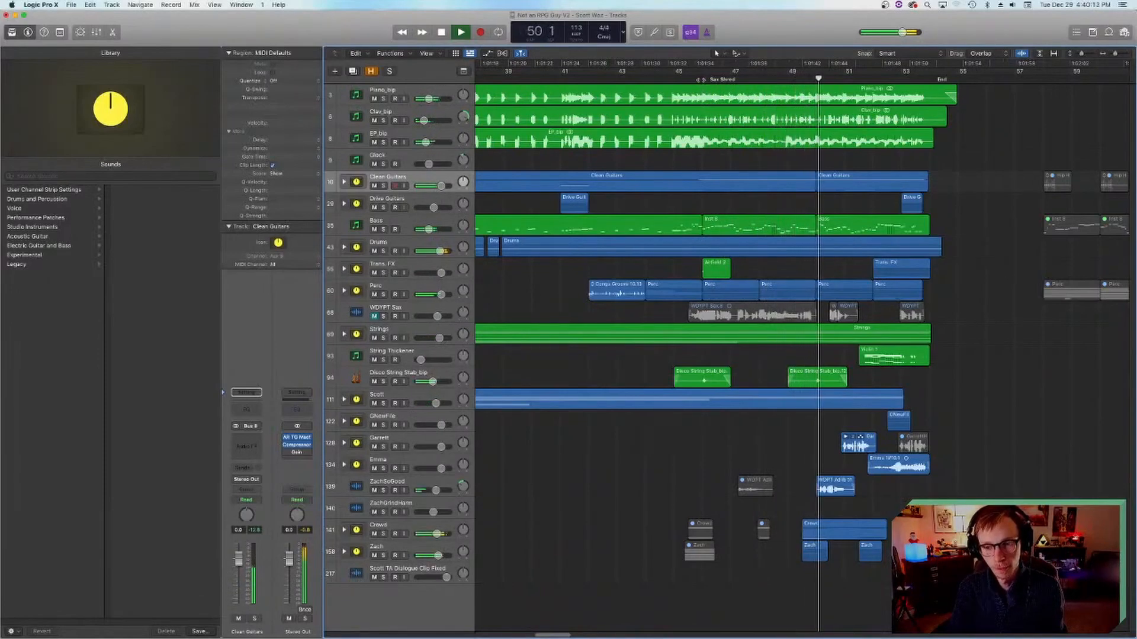
pyautogui.press('space')
pyautogui.click(374, 316)
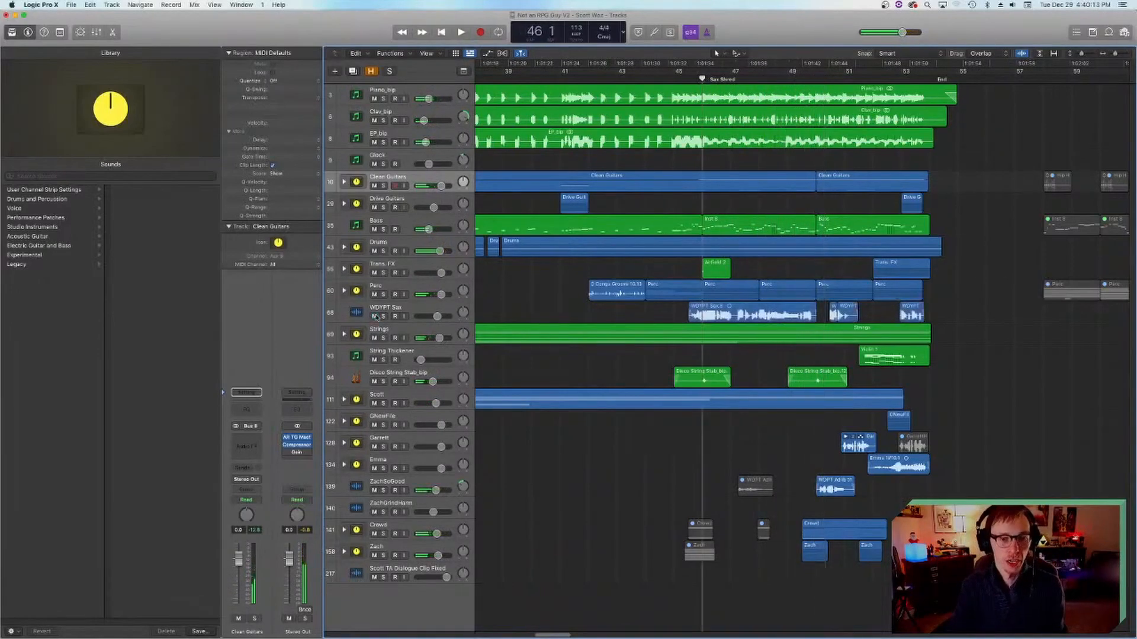
pyautogui.press('super+s')
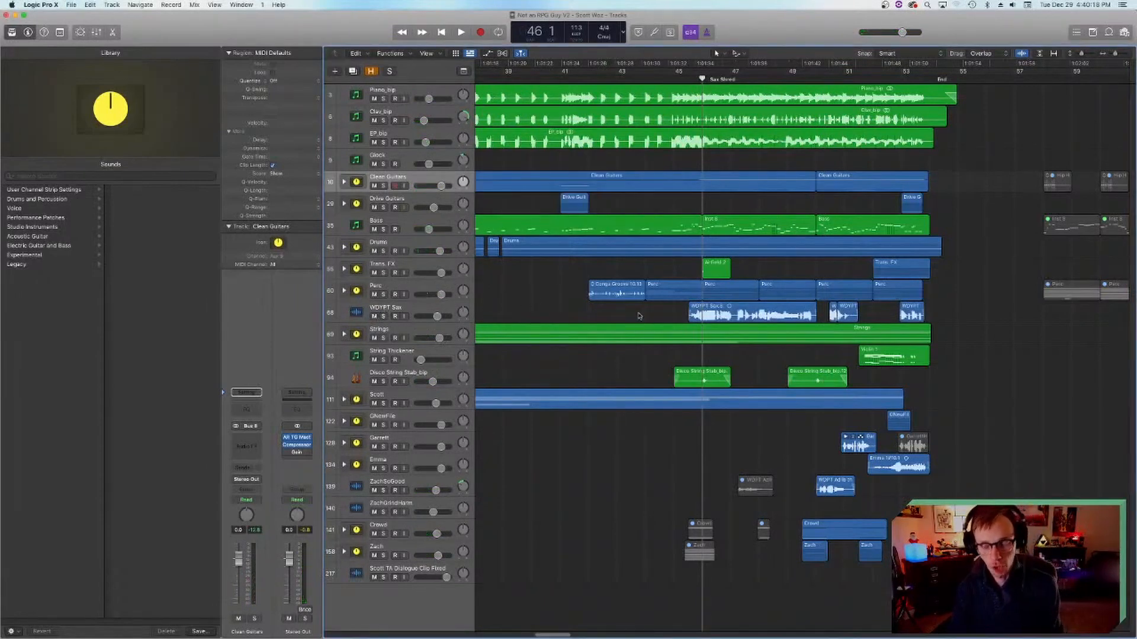
# Step: Survey the arrangement from the intro through the chorus, placing the playhead at bars 3, 17 and 18 and finally at 21 3
pyautogui.press('Return')
pyautogui.click(535, 80)
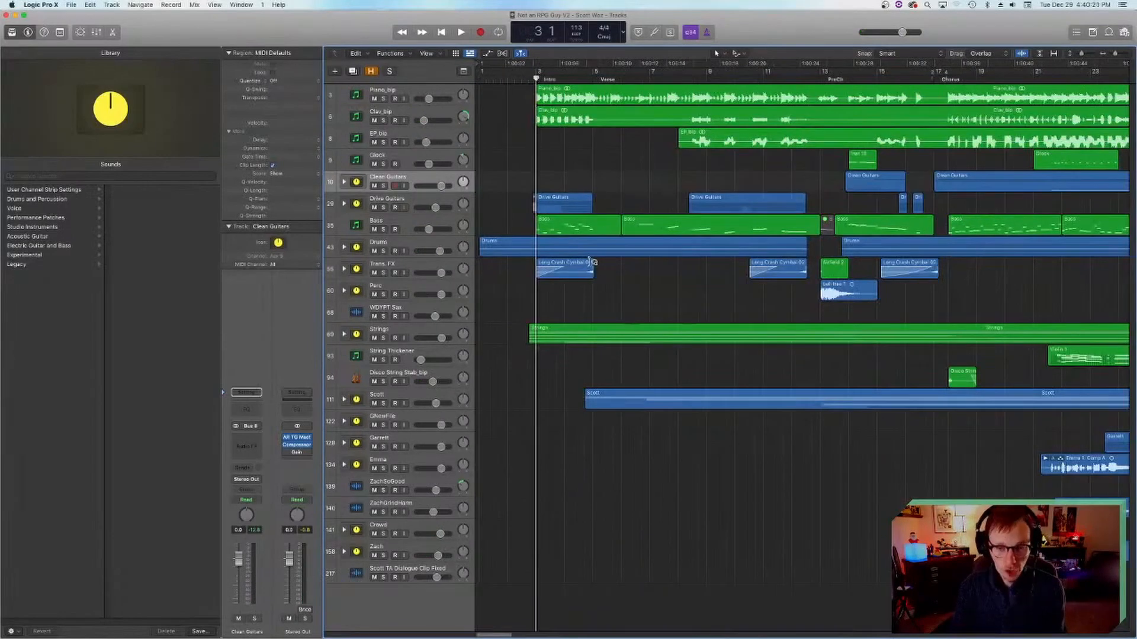
pyautogui.hscroll(4, 590, 261)
pyautogui.hscroll(6, 590, 261)
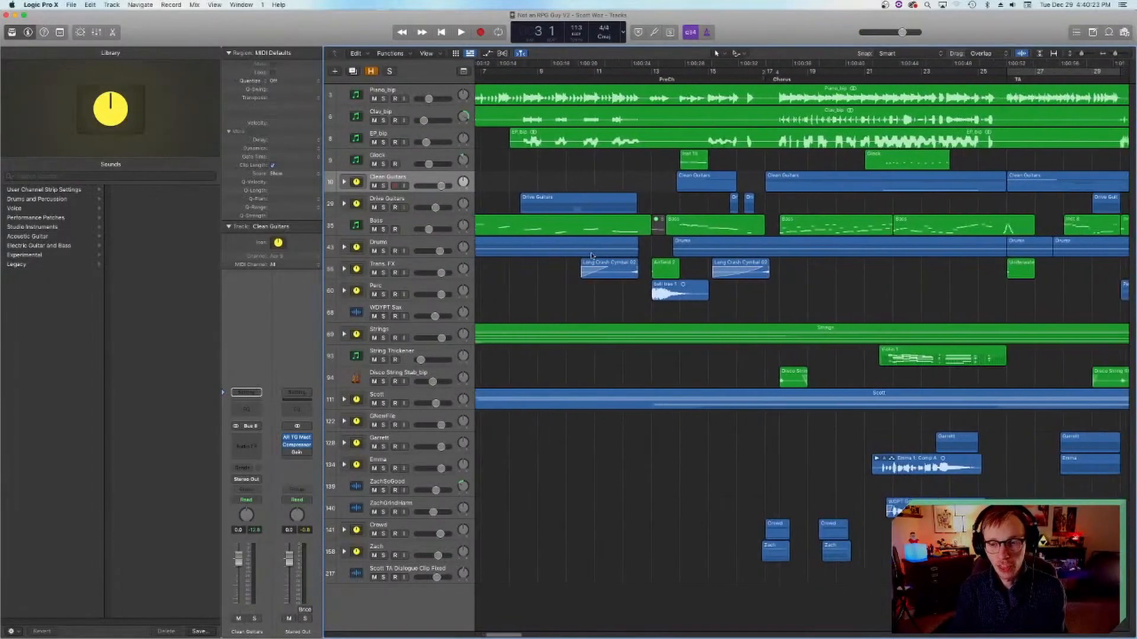
pyautogui.click(633, 79)
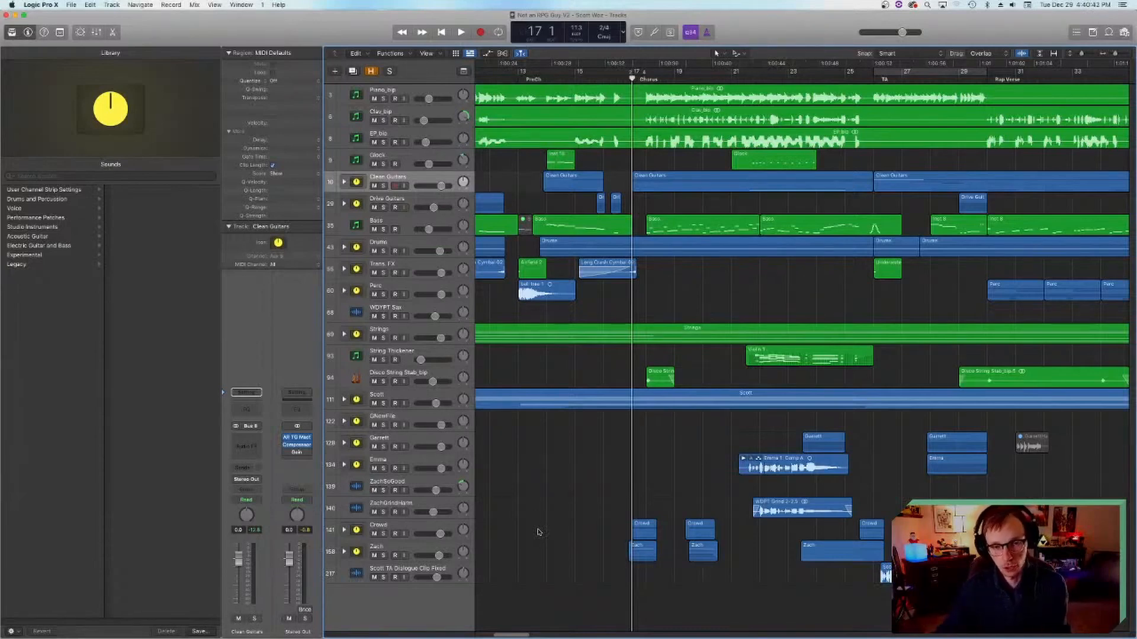
pyautogui.hscroll(5, 672, 530)
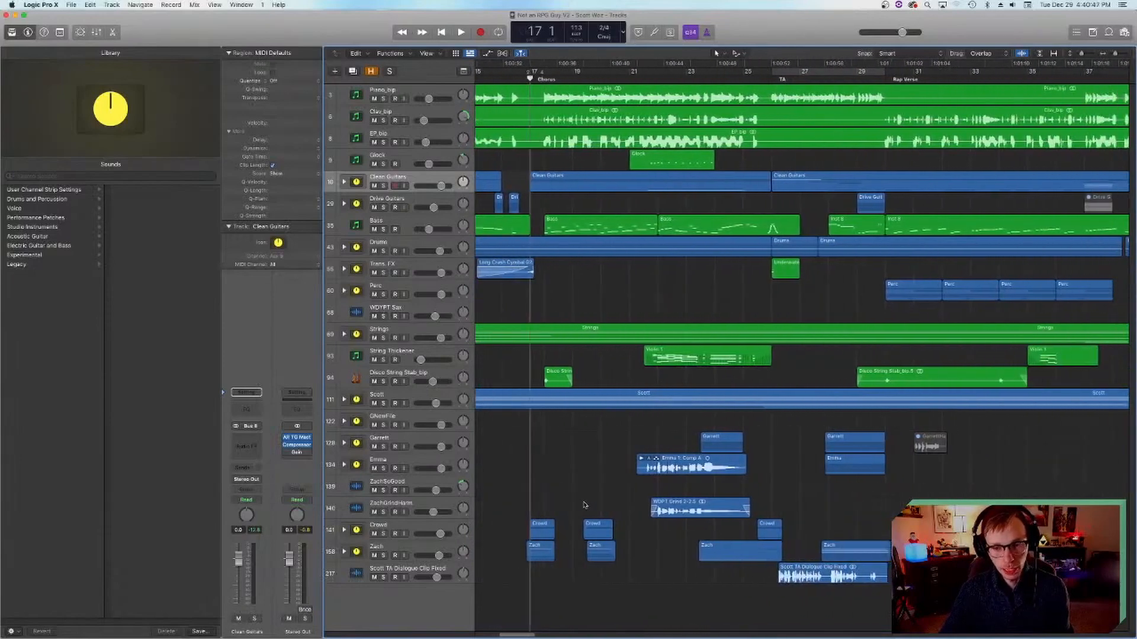
pyautogui.click(543, 78)
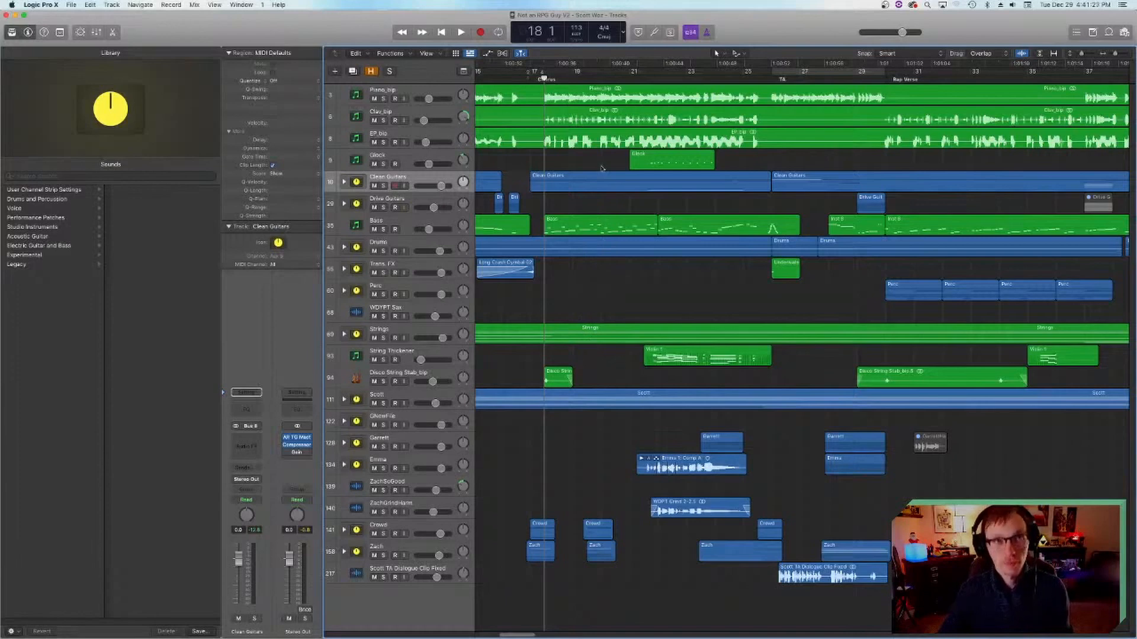
pyautogui.click(643, 73)
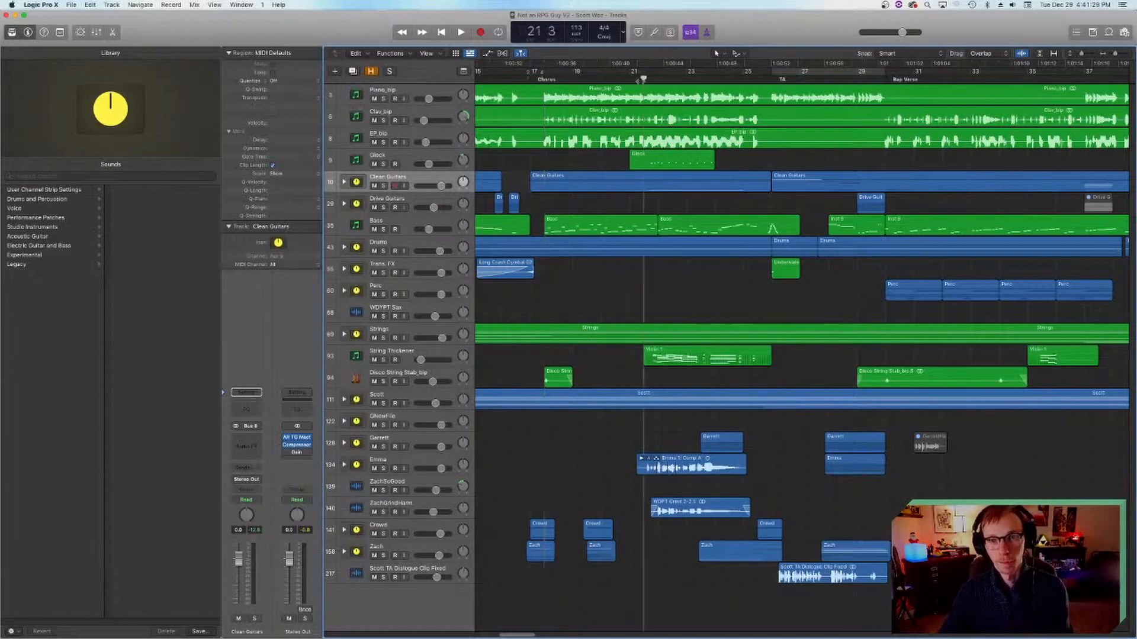
# Step: Solo the vocal stack on track 134 and play its chorus part through bar 24
pyautogui.click(397, 460)
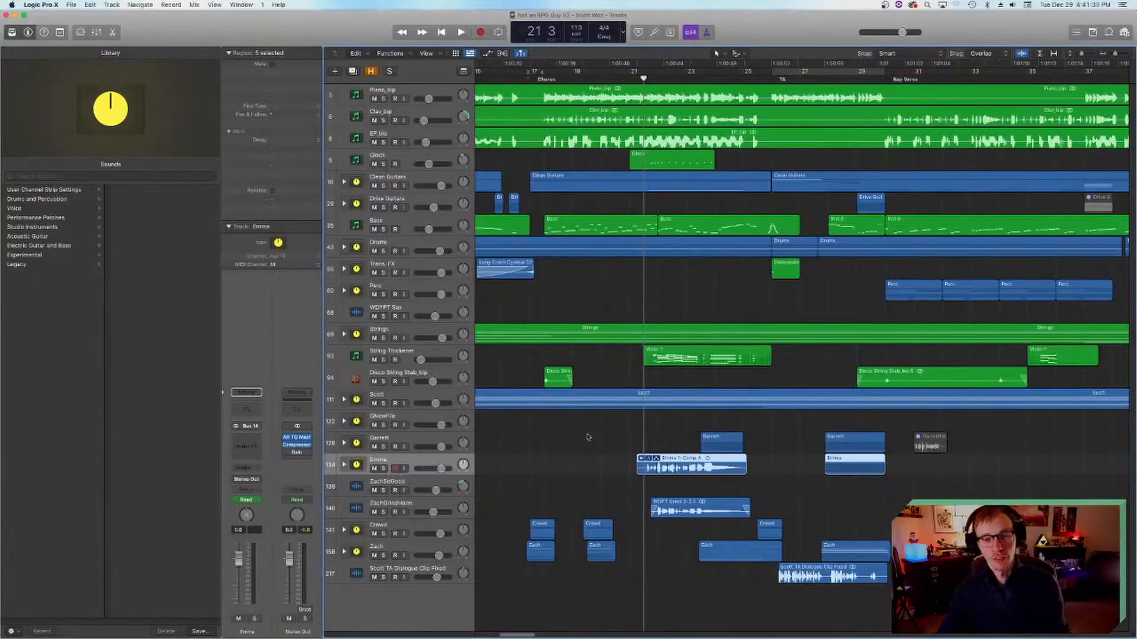
pyautogui.hscroll(3, 573, 438)
pyautogui.hscroll(-6, 573, 439)
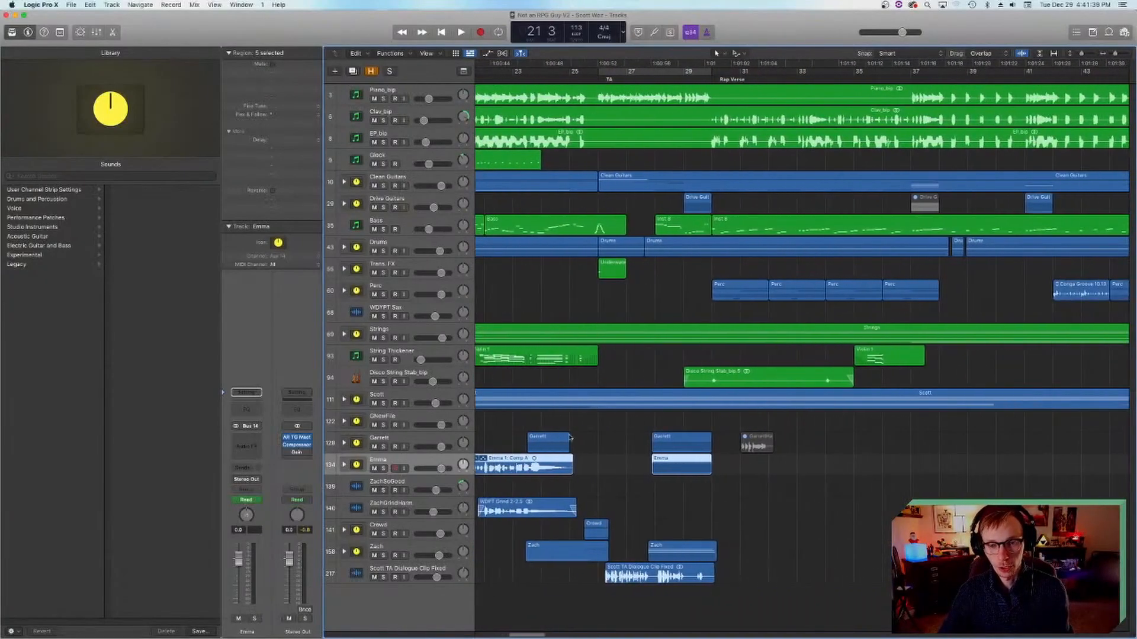
pyautogui.click(383, 468)
pyautogui.press('space')
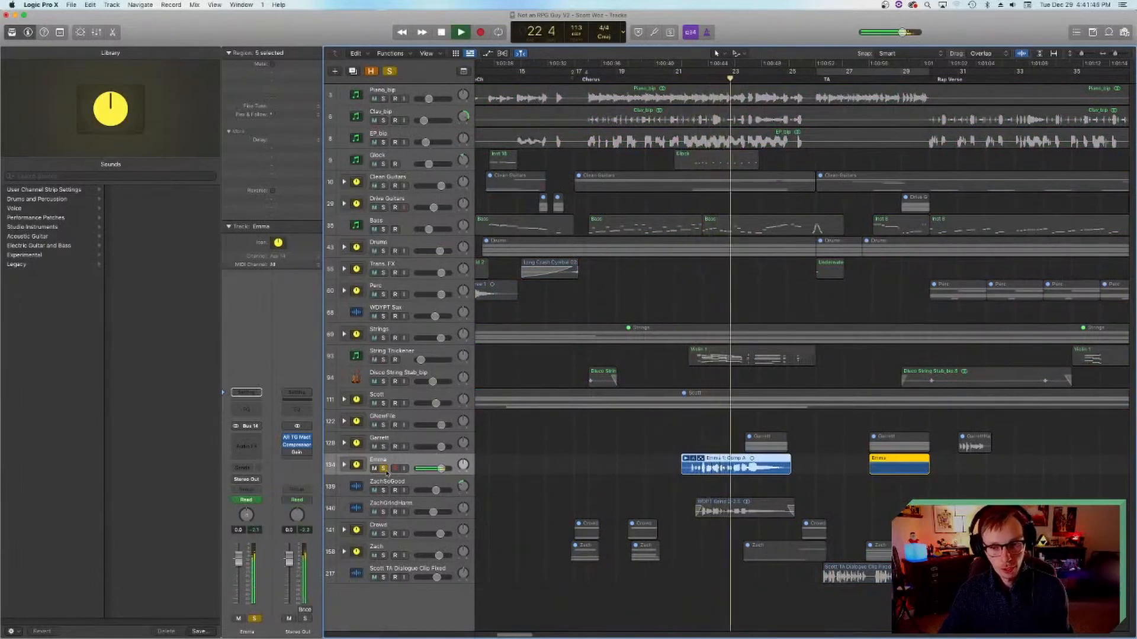
pyautogui.press('space')
# Step: Turn off solo on vocal track 134, return the playhead to bar 21 and save the project
pyautogui.click(383, 468)
pyautogui.click(674, 78)
pyautogui.press('super+s')
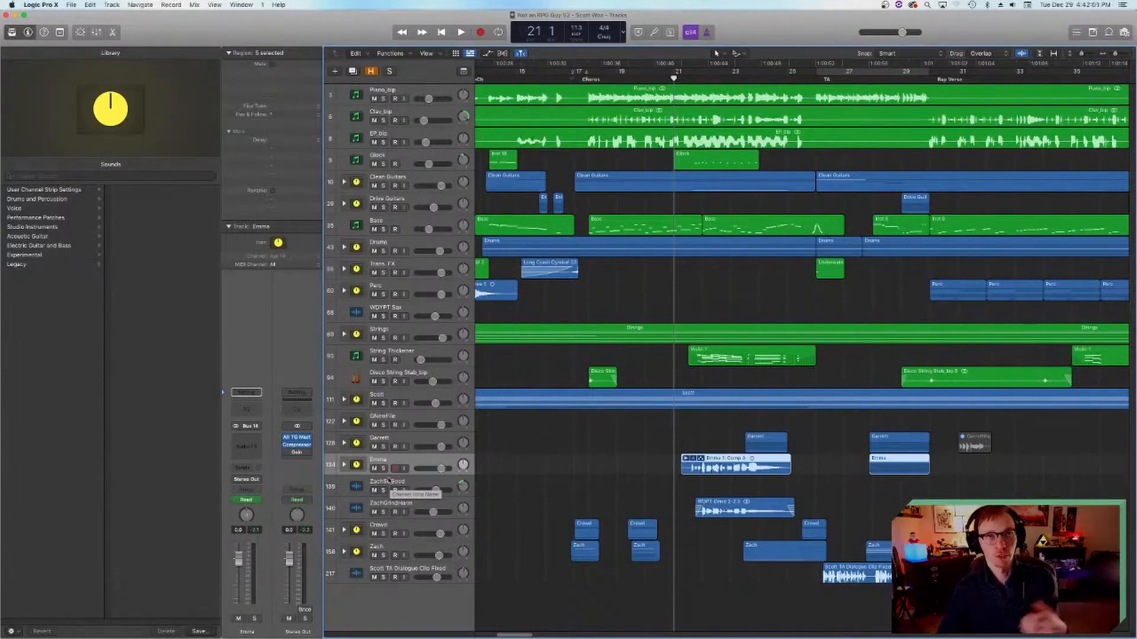
# Step: Solo the grind harmony track together with vocal track 134 and play the pair from bar 21
pyautogui.click(358, 506)
pyautogui.click(383, 512)
pyautogui.click(680, 486)
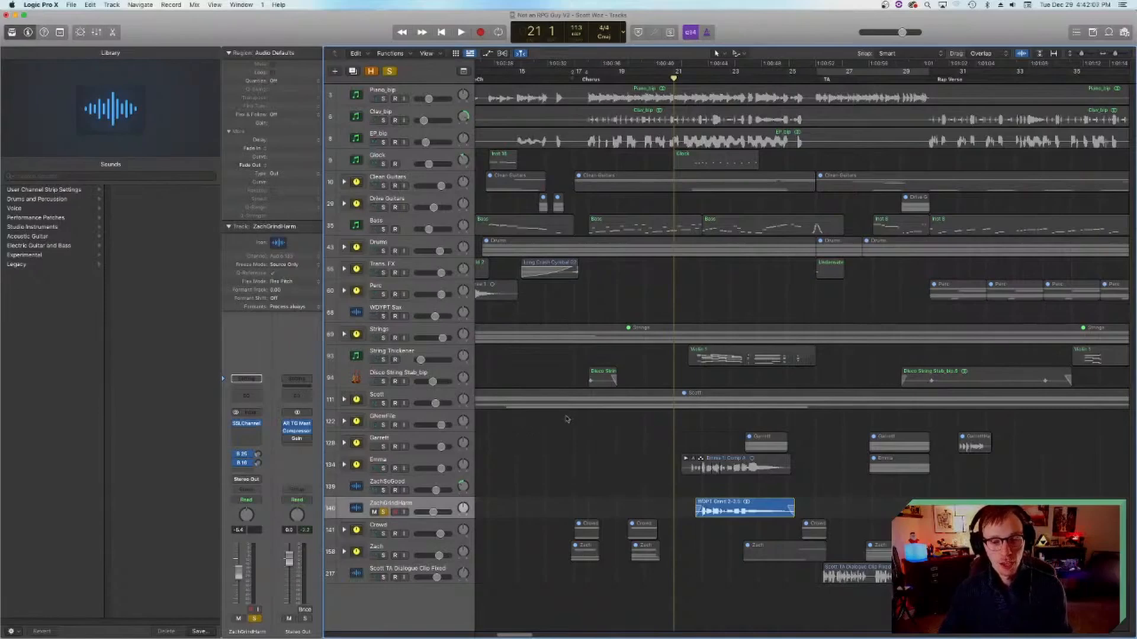
pyautogui.click(383, 512)
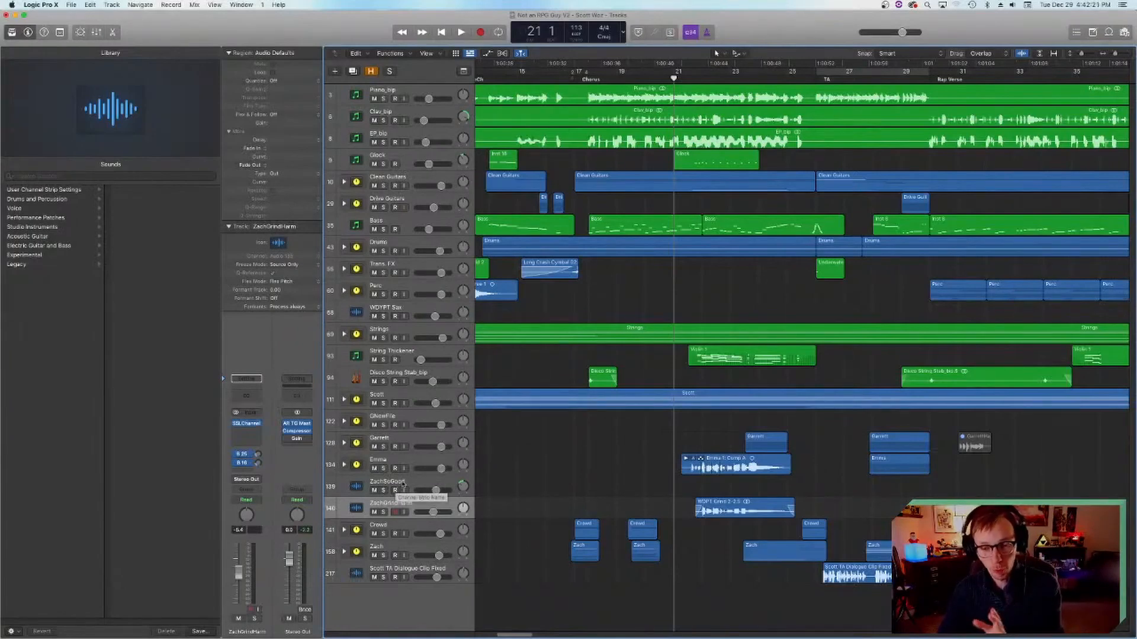
pyautogui.click(383, 511)
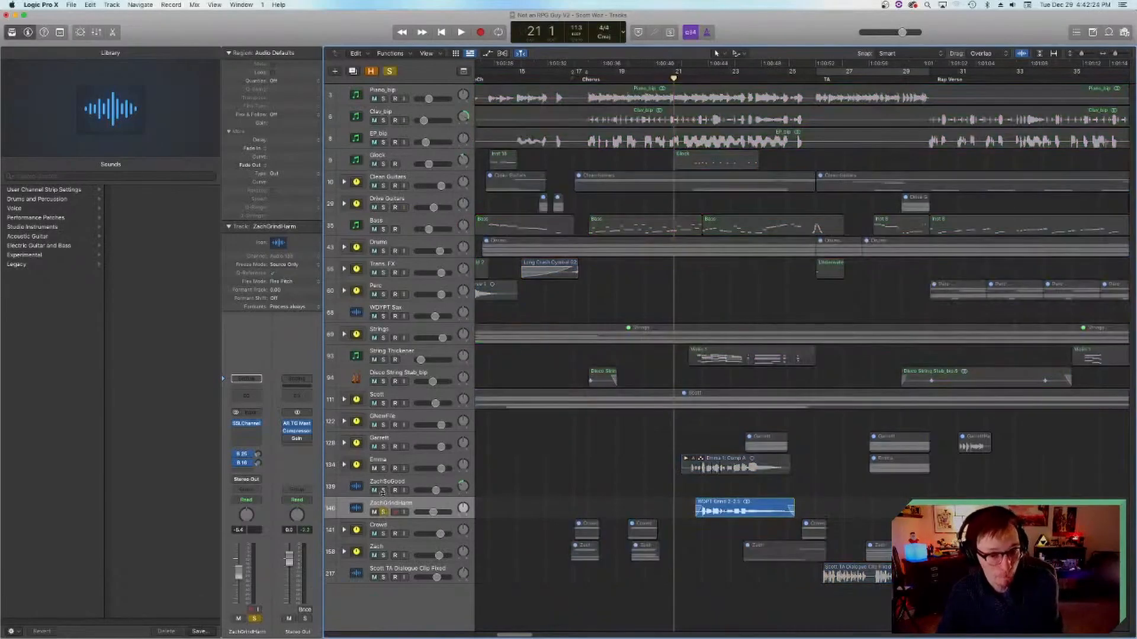
pyautogui.click(383, 468)
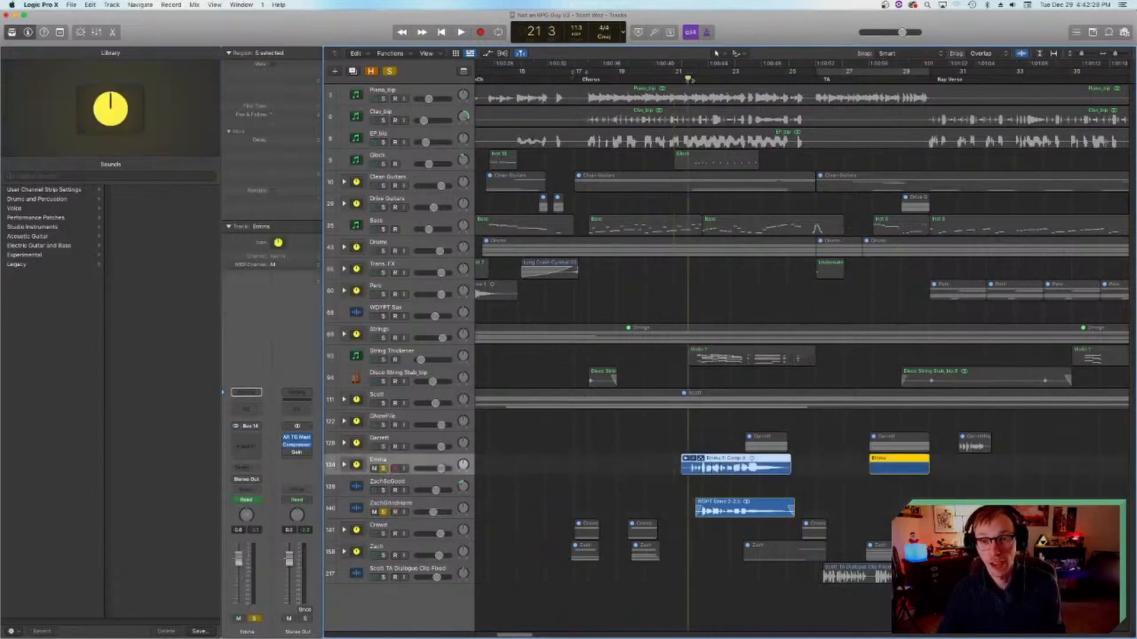
pyautogui.press('space')
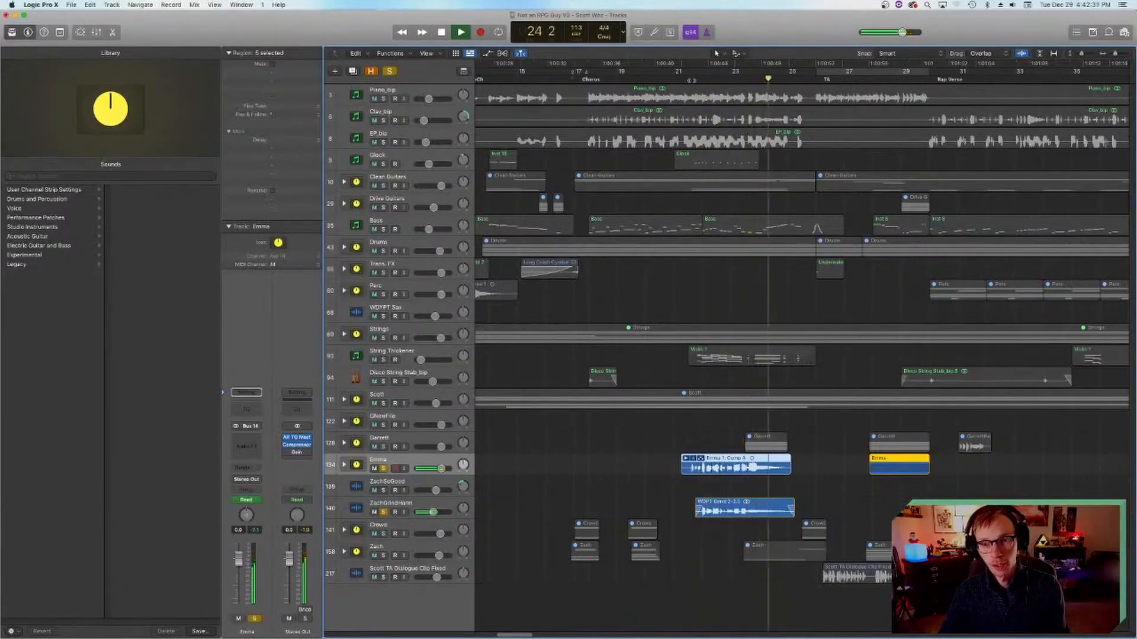
pyautogui.press('space')
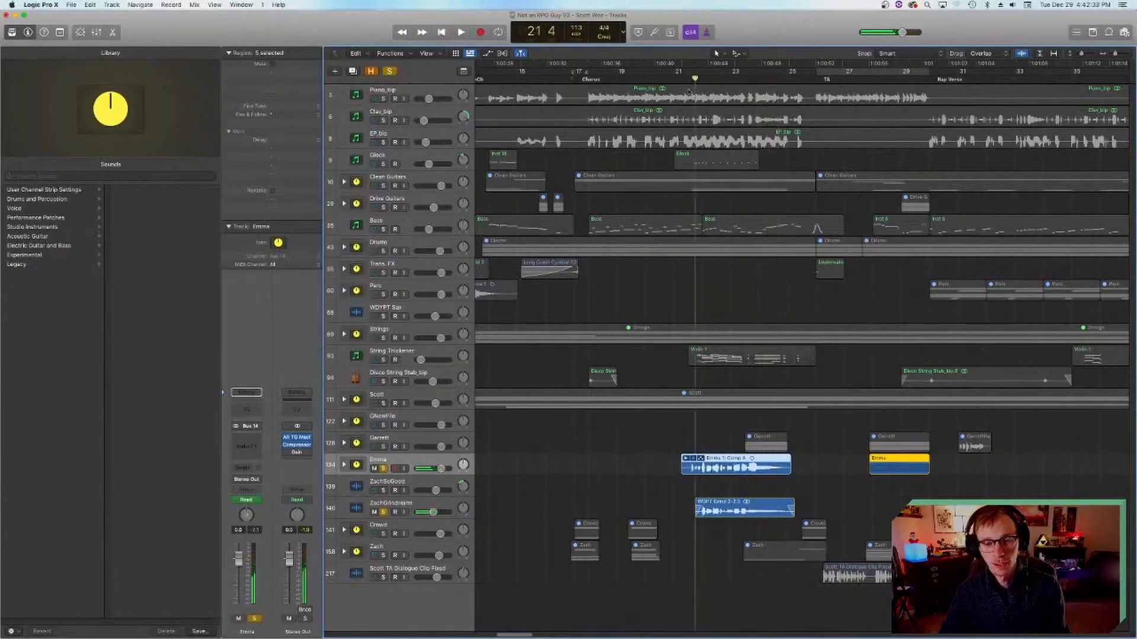
# Step: Add vocal stacks 128 and 158 to the soloed harmonies and play all four layers from bar 21
pyautogui.click(384, 446)
pyautogui.click(383, 555)
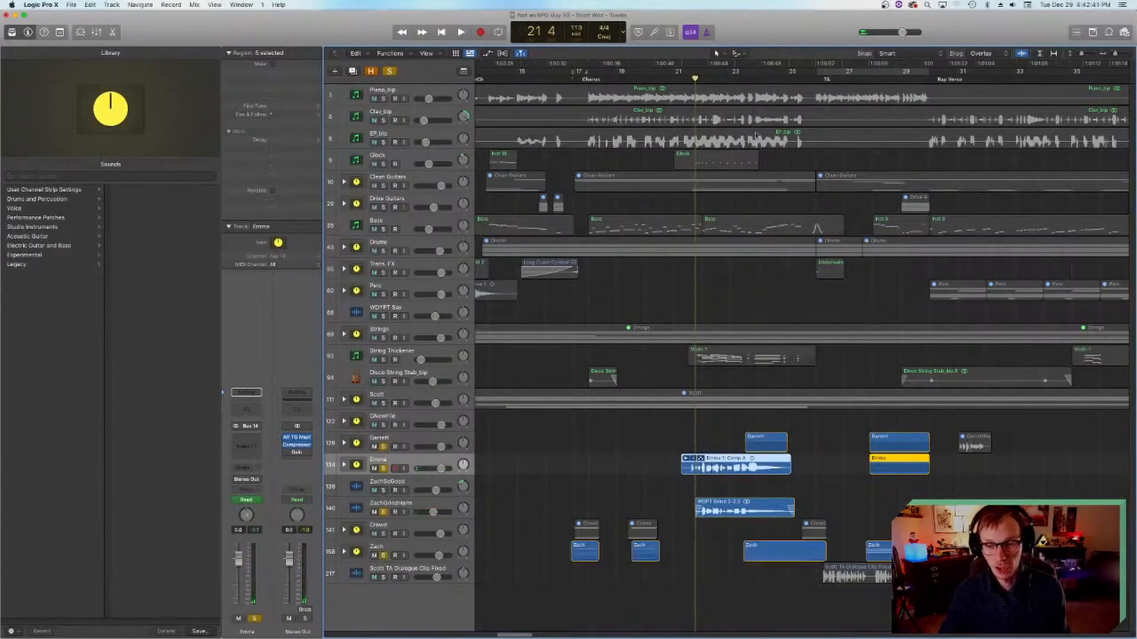
pyautogui.press('space')
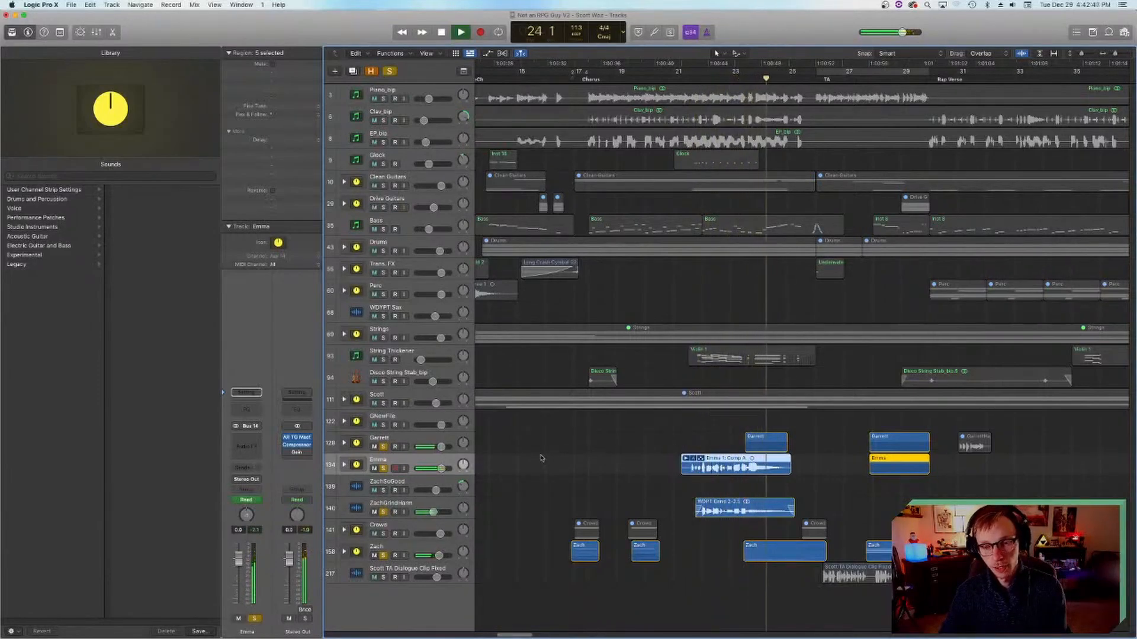
pyautogui.press('space')
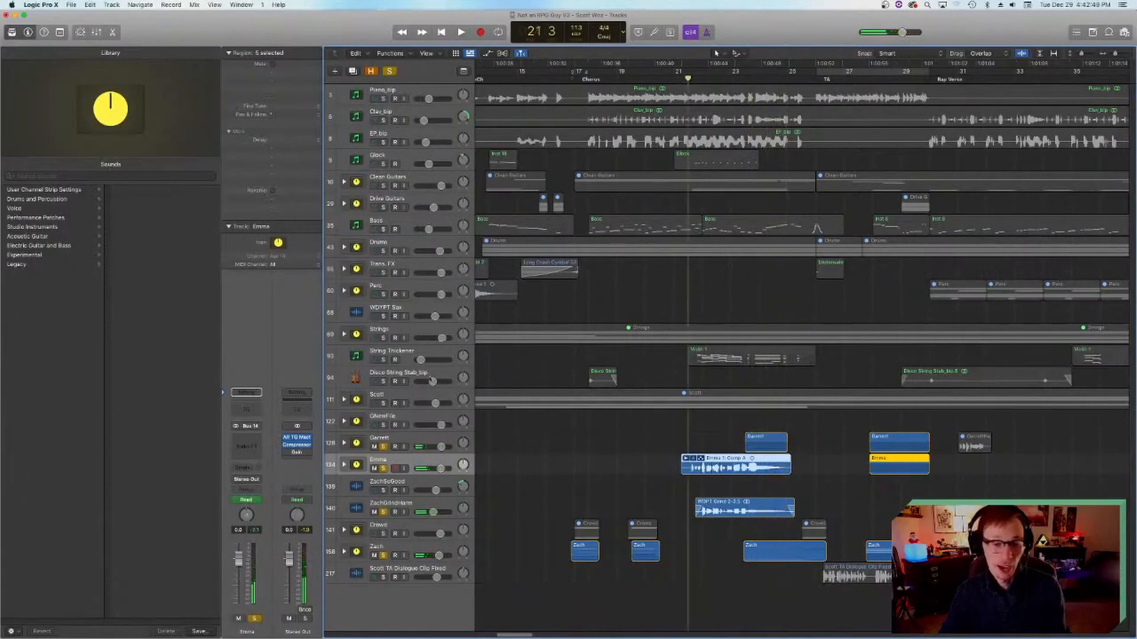
# Step: Turn off solo on all four vocal layers, save the project and deselect the regions
pyautogui.moveTo(383, 556); pyautogui.dragTo(381, 445)
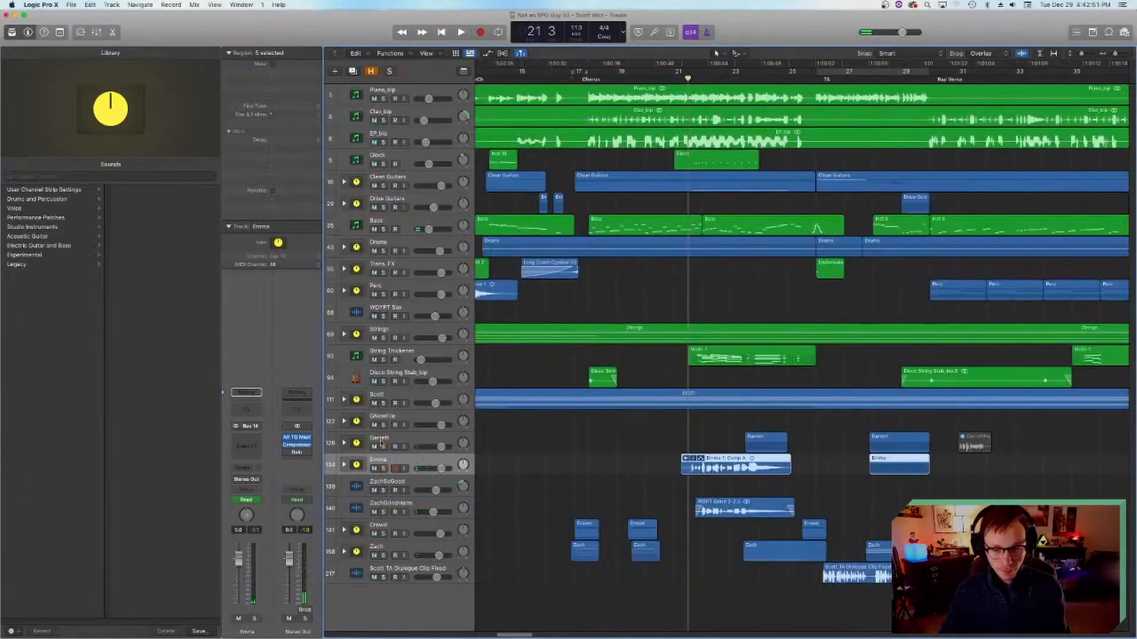
pyautogui.press('super+s')
pyautogui.click(604, 453)
# Step: Examine the layers across the arrangement from the pre-chorus through the rap verse to the song's end
pyautogui.hscroll(-4, 605, 453)
pyautogui.hscroll(4, 633, 444)
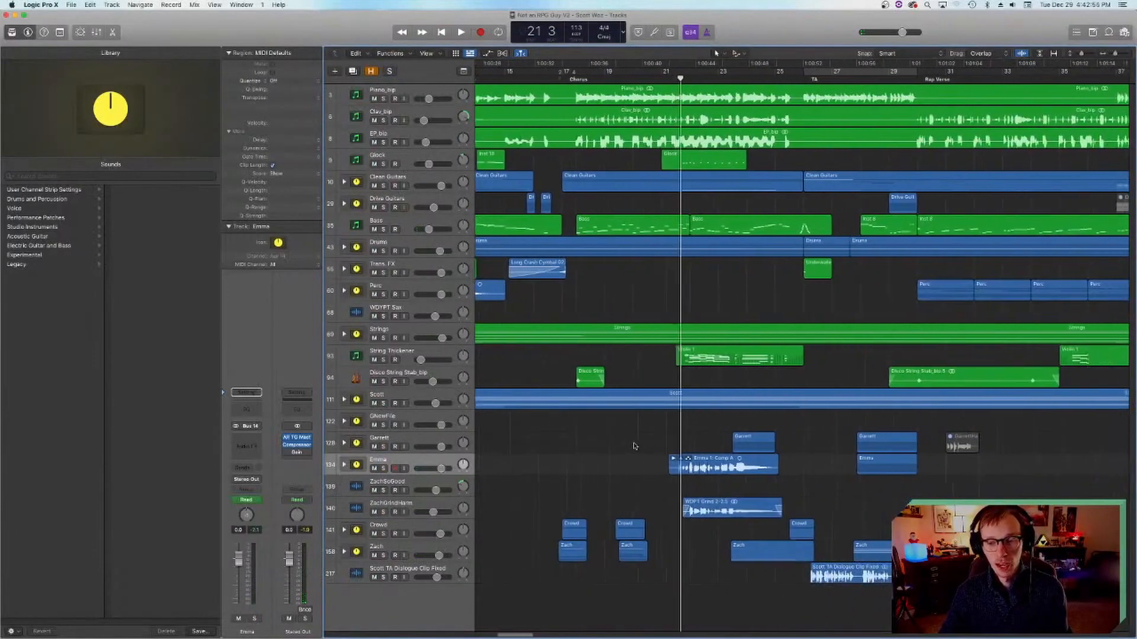
pyautogui.hscroll(5, 634, 446)
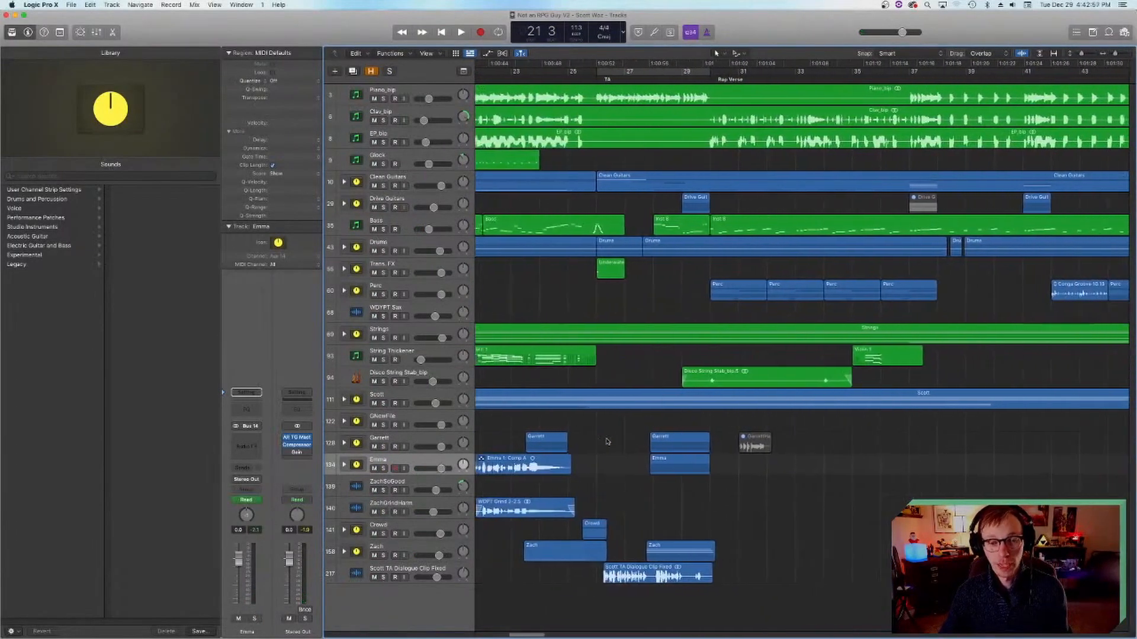
pyautogui.hscroll(-5, 607, 441)
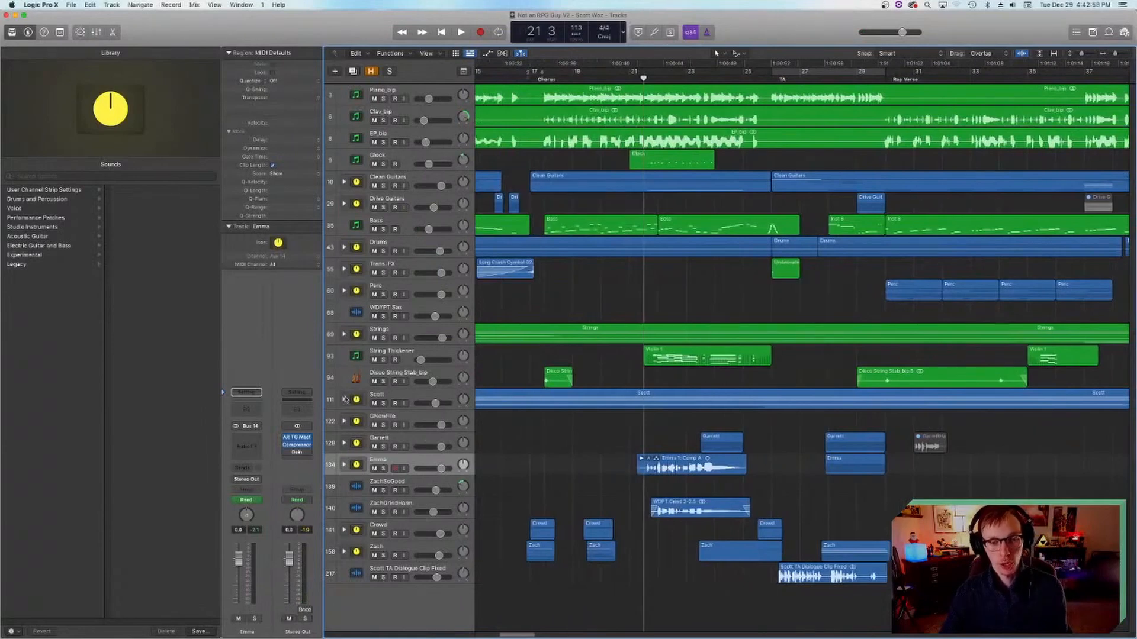
pyautogui.hscroll(-5, 661, 424)
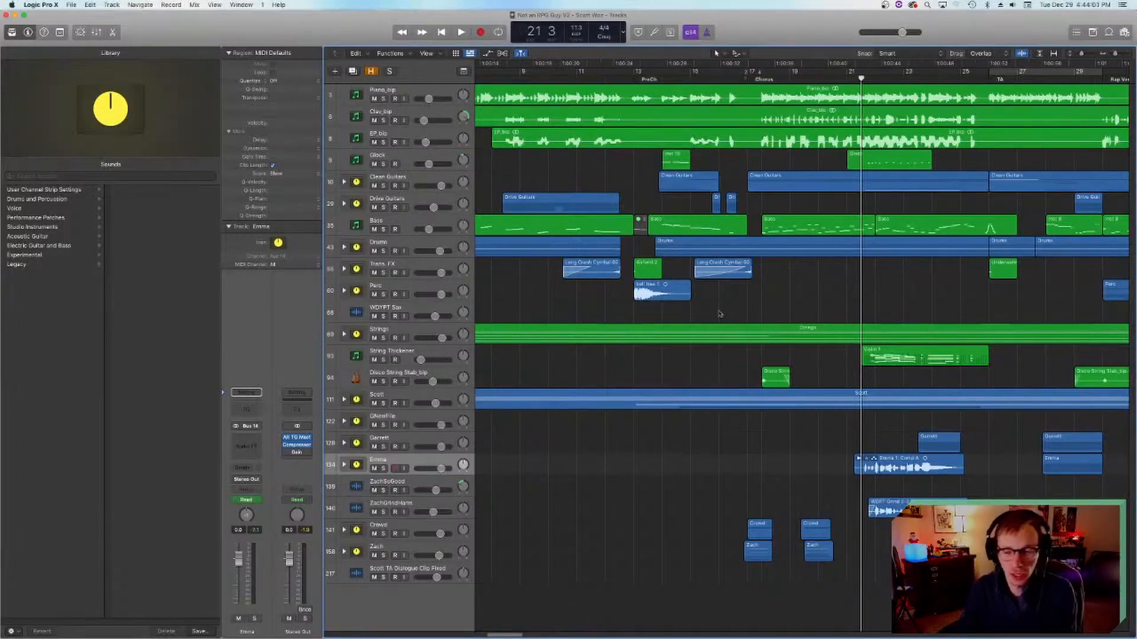
pyautogui.hscroll(2, 720, 313)
pyautogui.hscroll(15, 720, 313)
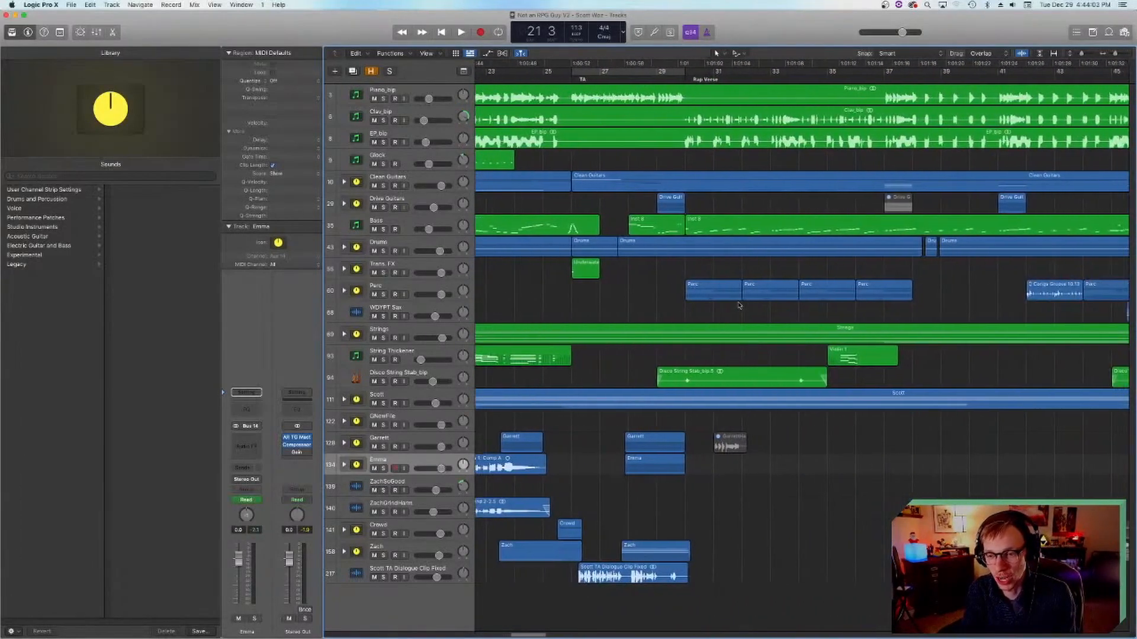
pyautogui.hscroll(-5, 740, 304)
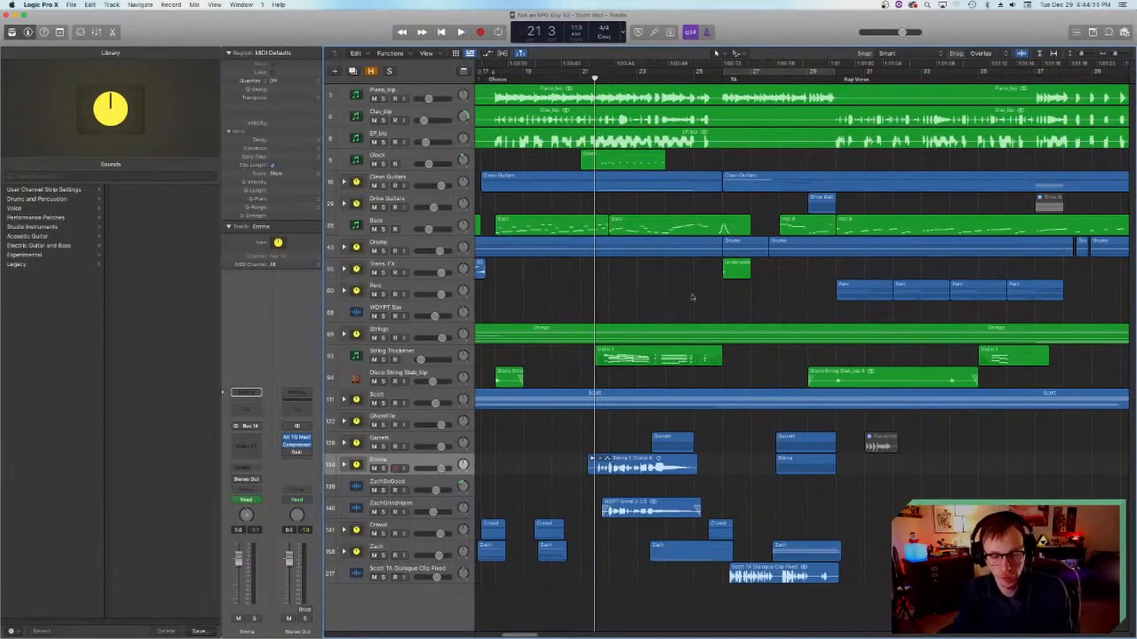
pyautogui.hscroll(-7, 696, 361)
pyautogui.hscroll(8, 699, 346)
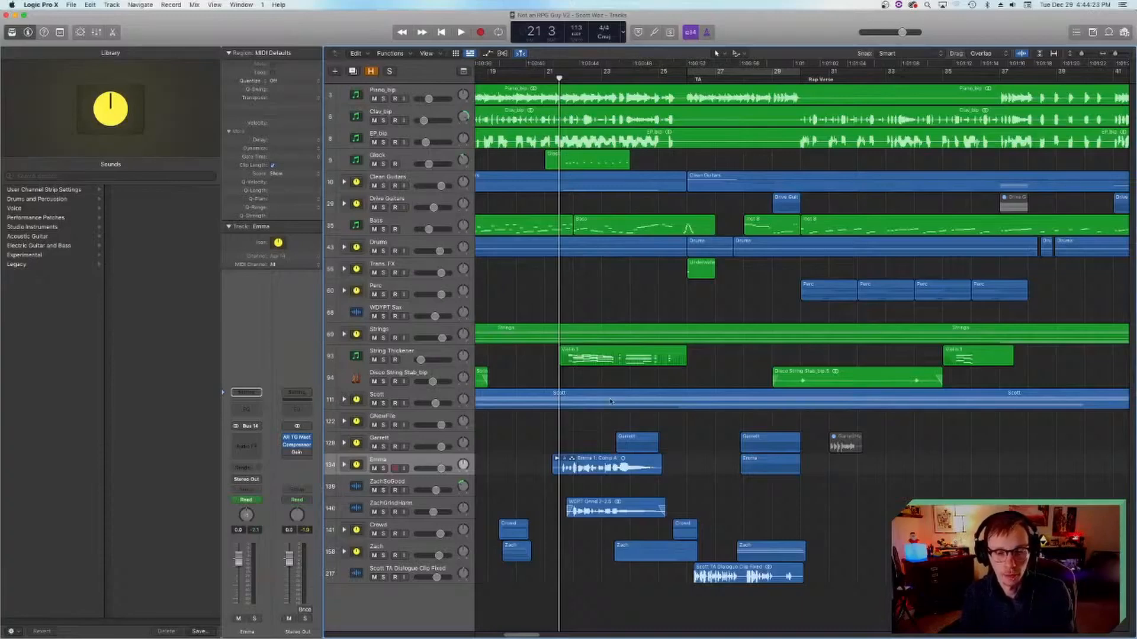
pyautogui.hscroll(15, 611, 402)
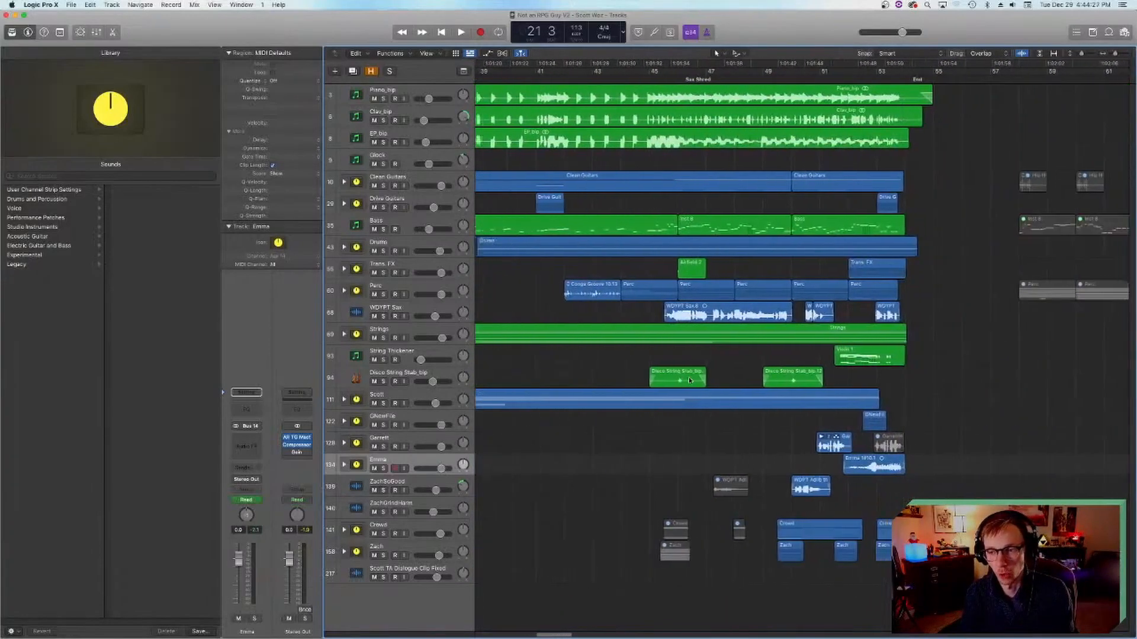
# Step: Place the playhead at bar 50, review the arrangement back to the chorus and set the playhead to bar 21
pyautogui.click(631, 79)
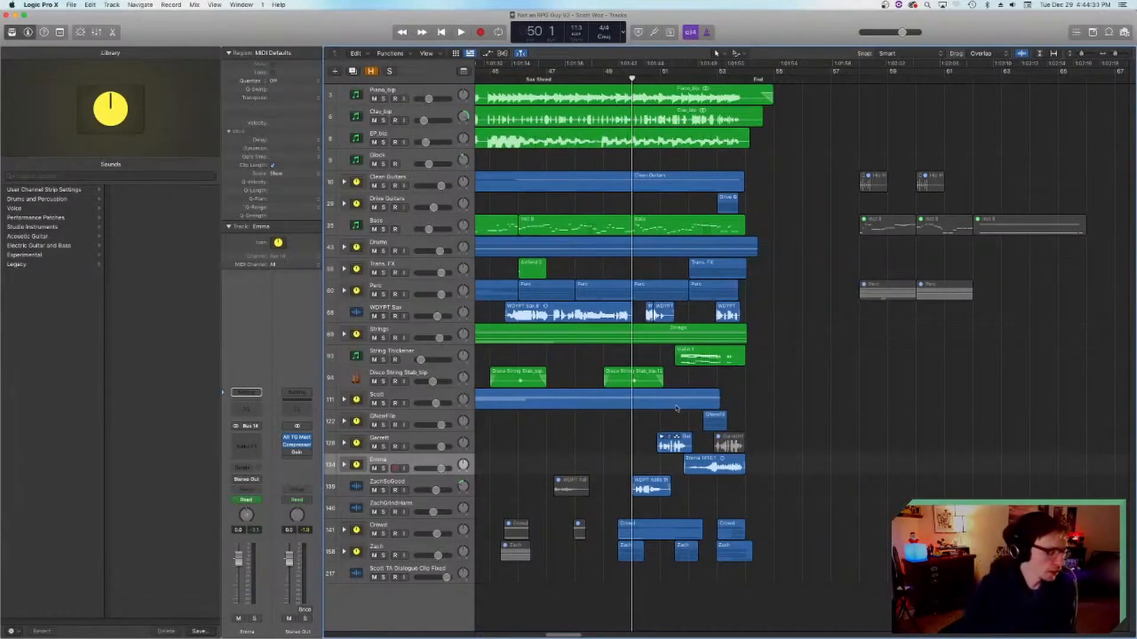
pyautogui.hscroll(-4, 581, 440)
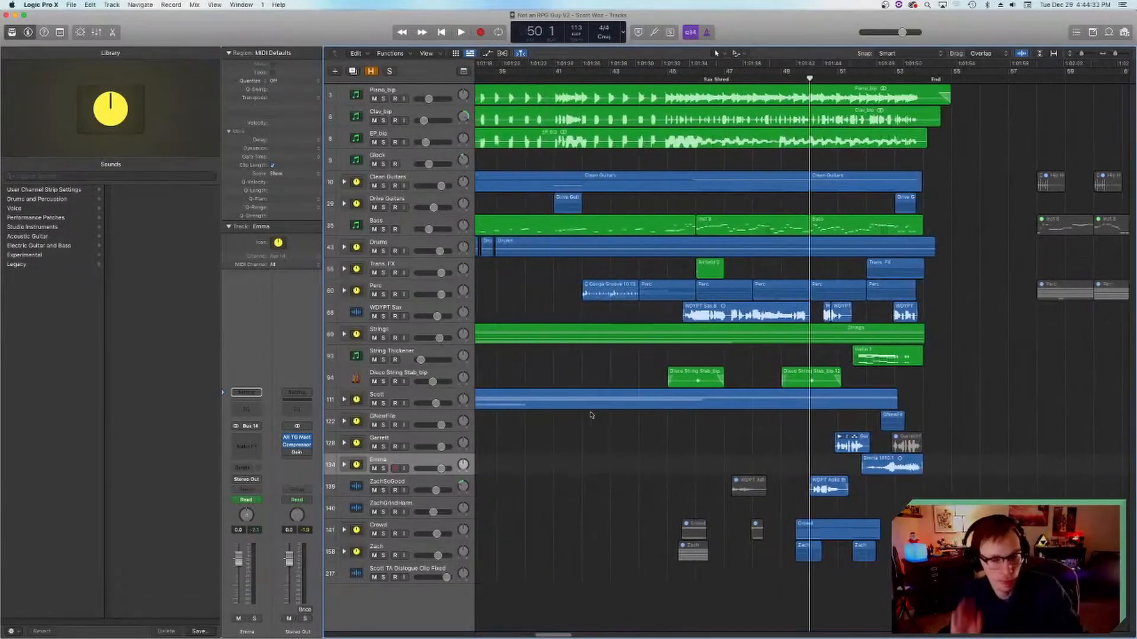
pyautogui.hscroll(-10, 603, 406)
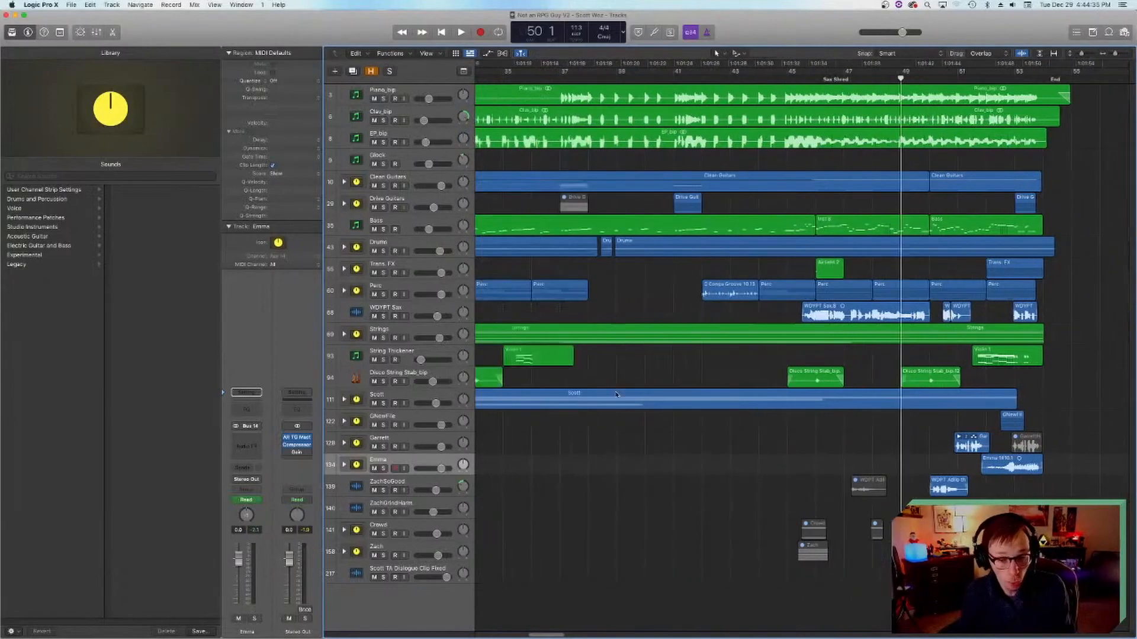
pyautogui.hscroll(-3, 622, 396)
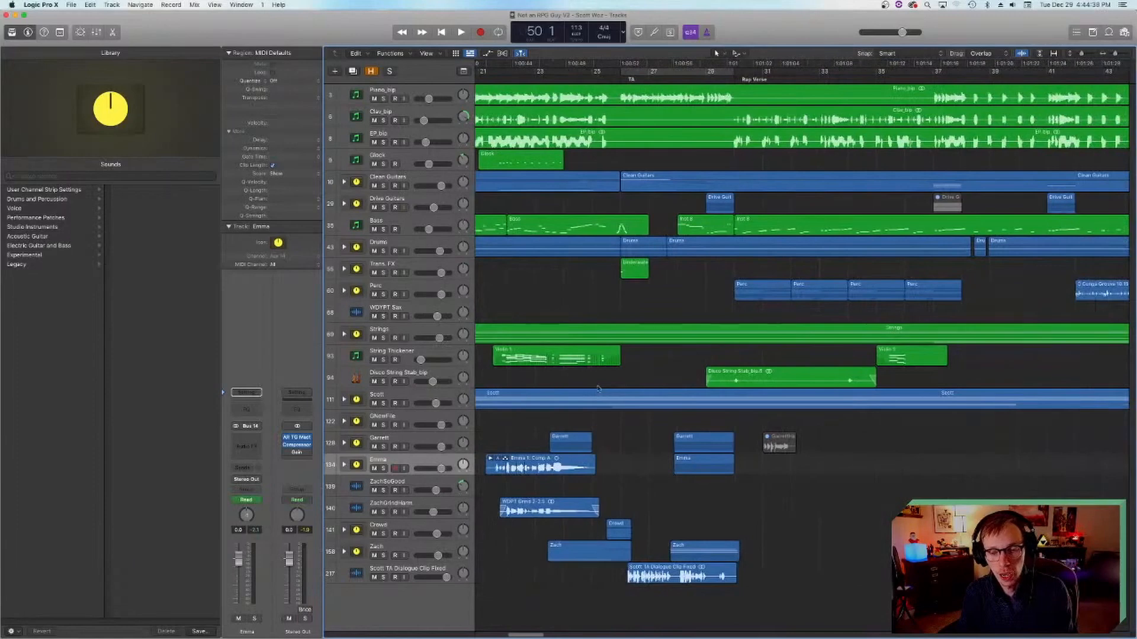
pyautogui.hscroll(-3, 608, 105)
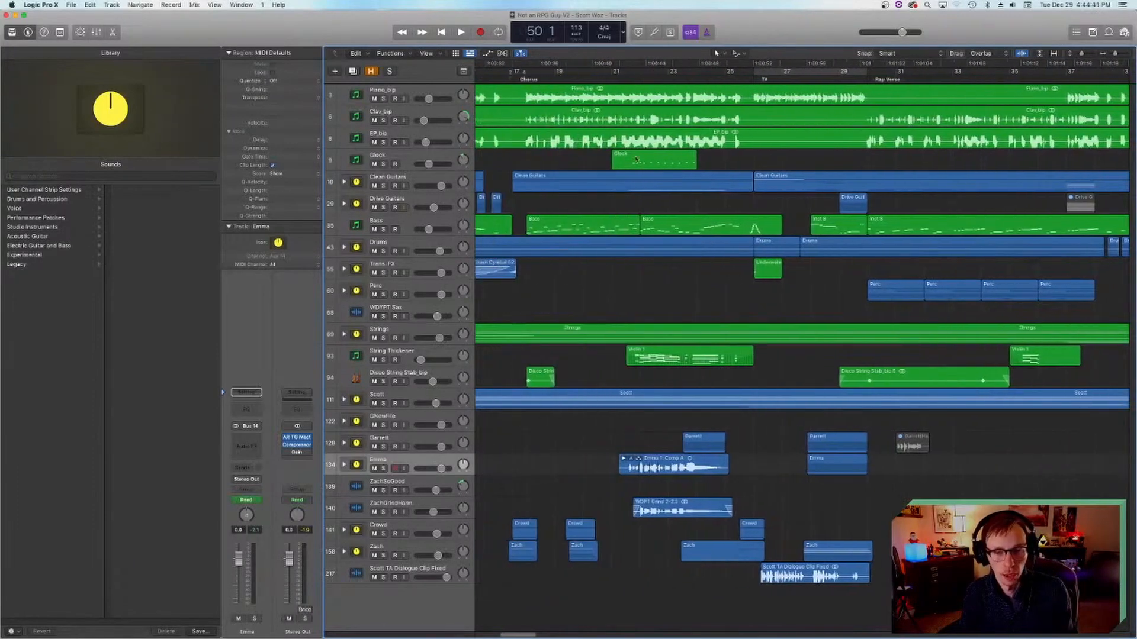
pyautogui.click(612, 78)
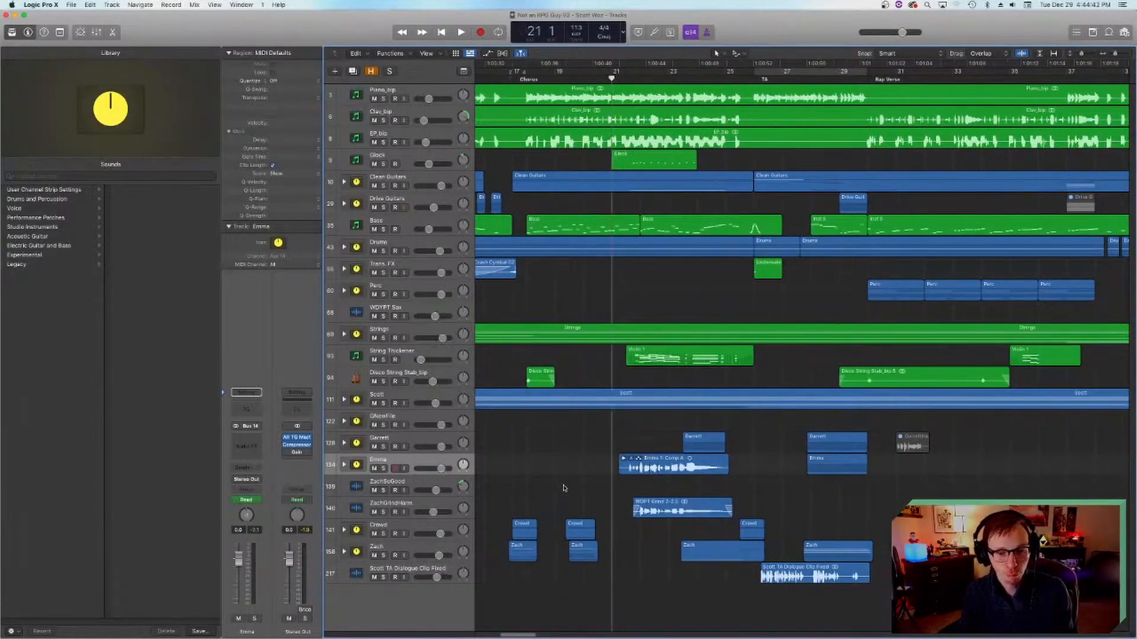
pyautogui.hscroll(4, 564, 487)
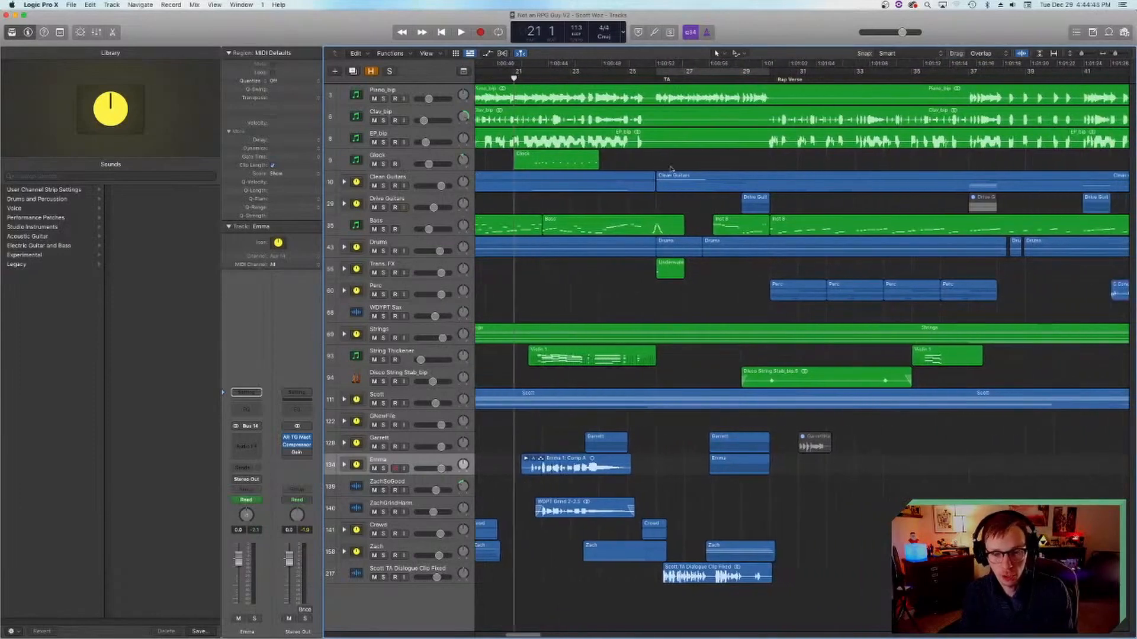
pyautogui.hscroll(-5, 646, 393)
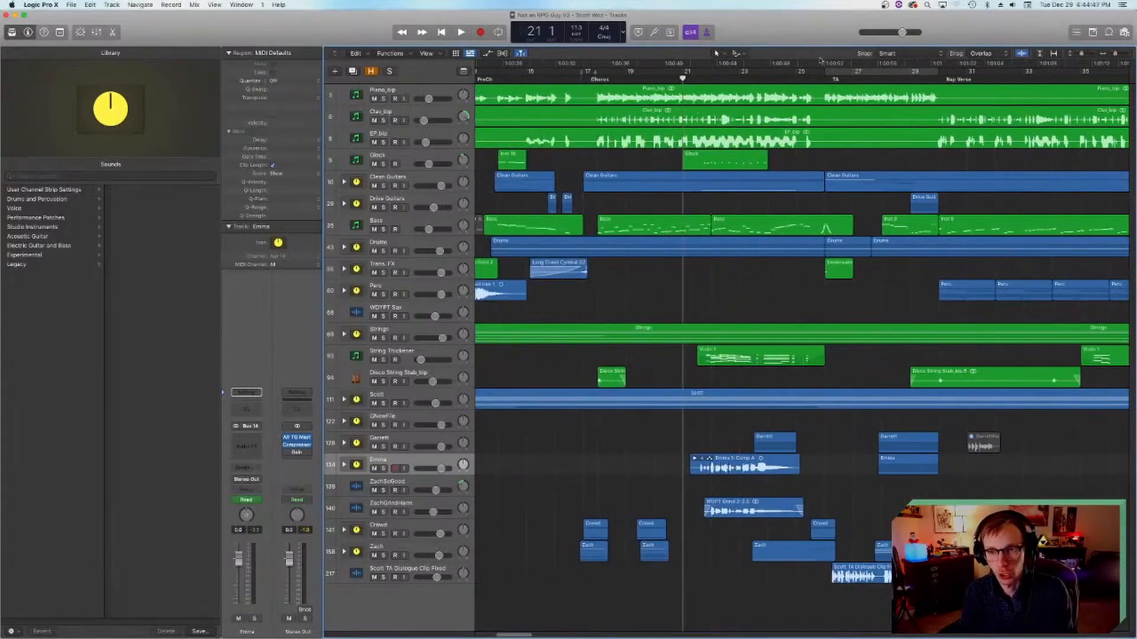
# Step: Solo vocal stacks 158, 134 and 128 and play their parts leading into the rap verse from bar 27
pyautogui.click(881, 80)
pyautogui.hscroll(5, 736, 245)
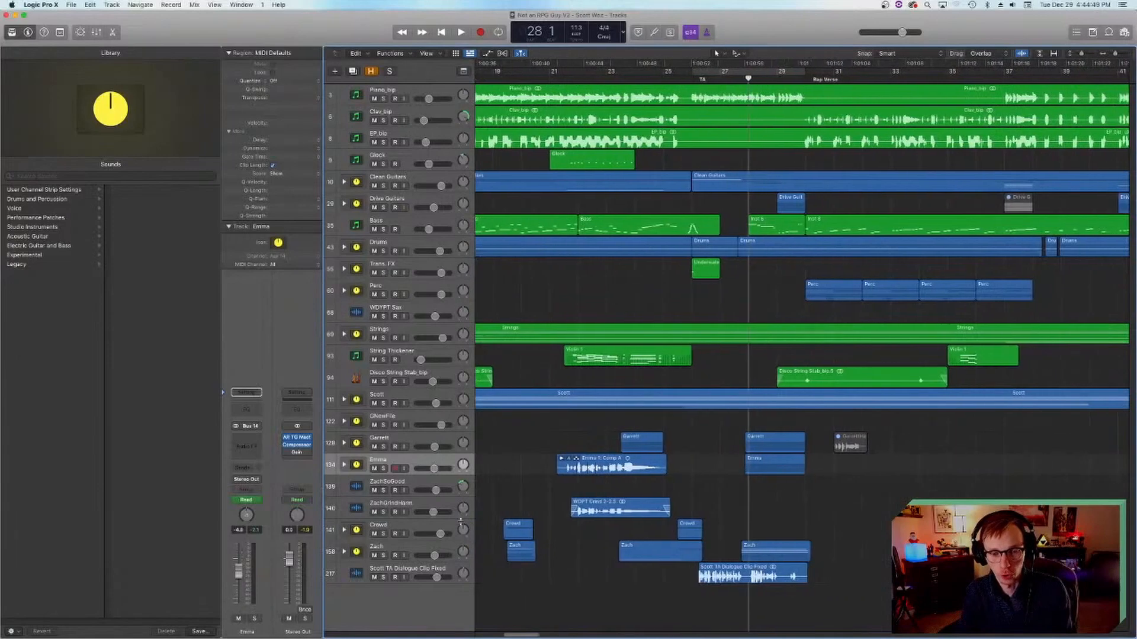
pyautogui.click(383, 556)
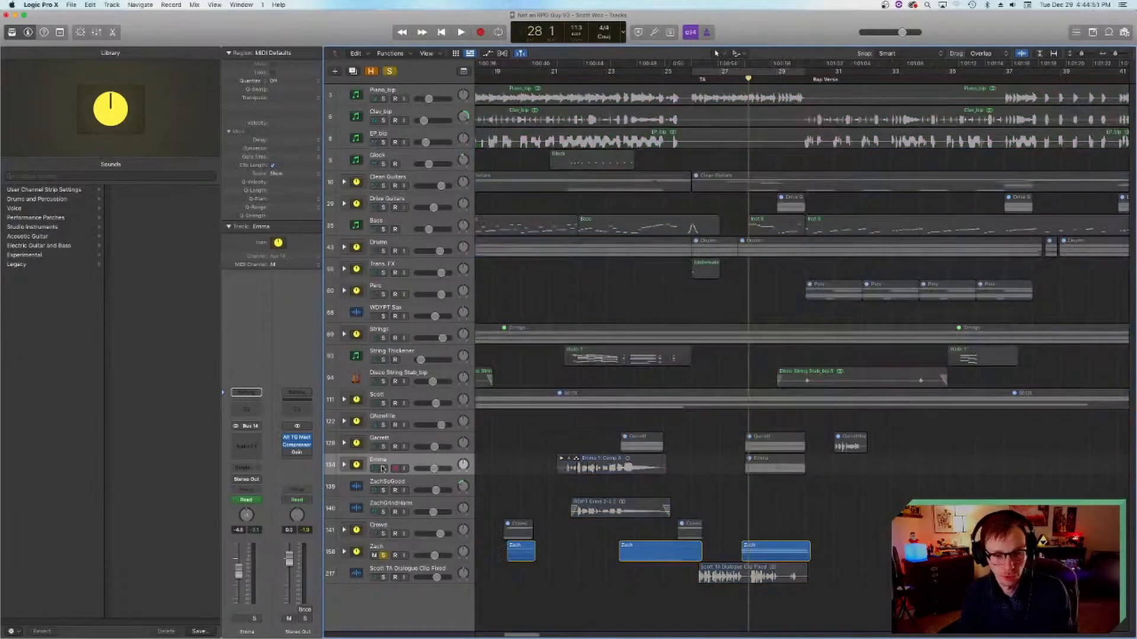
pyautogui.moveTo(382, 468); pyautogui.dragTo(380, 446)
pyautogui.moveTo(749, 79); pyautogui.dragTo(734, 80)
pyautogui.press('space')
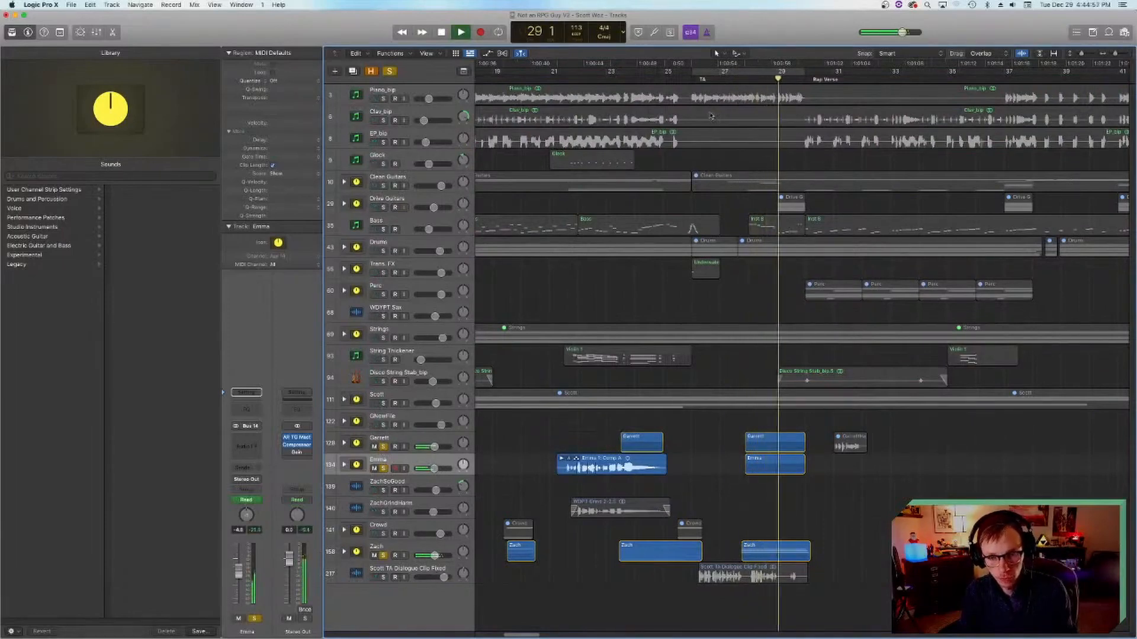
pyautogui.press('space')
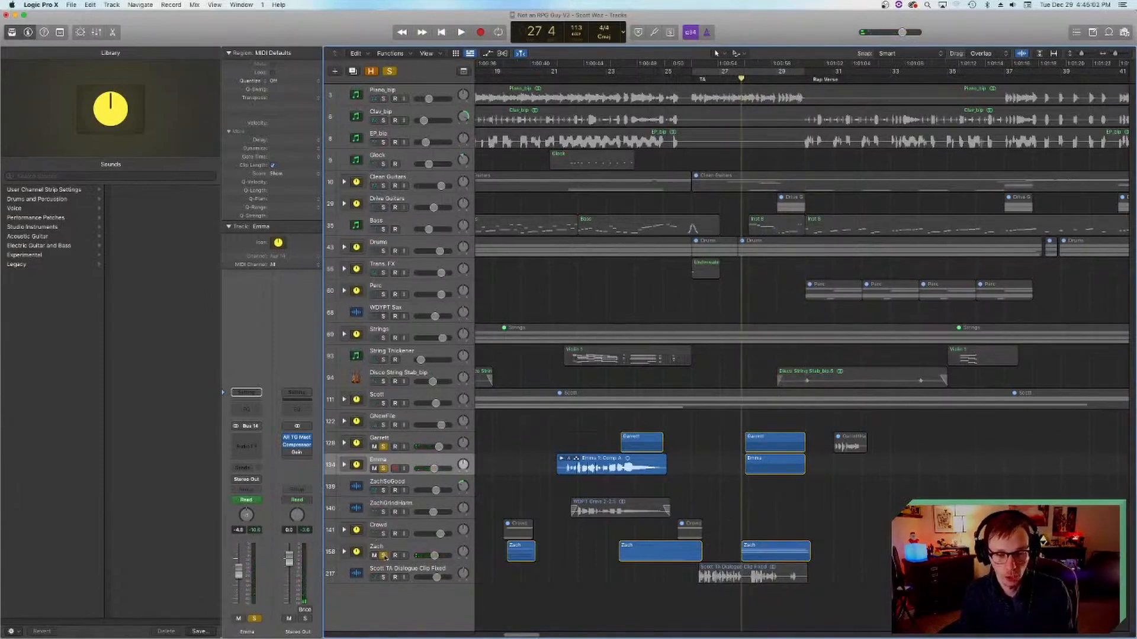
# Step: Turn off solo on vocal stacks 158 and 134, keeping only stack 128 soloed
pyautogui.click(383, 555)
pyautogui.click(383, 468)
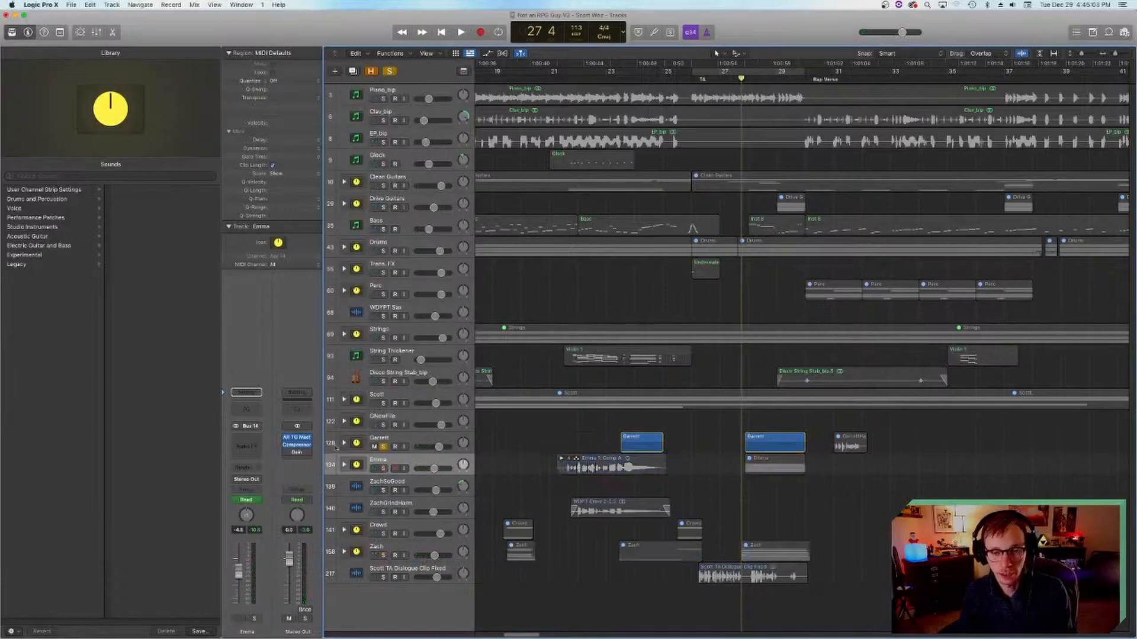
# Step: Play soloed vocal stack 128 leading into the rap verse from bar 27, and switch the solo to stack 134 and play it
pyautogui.press('space')
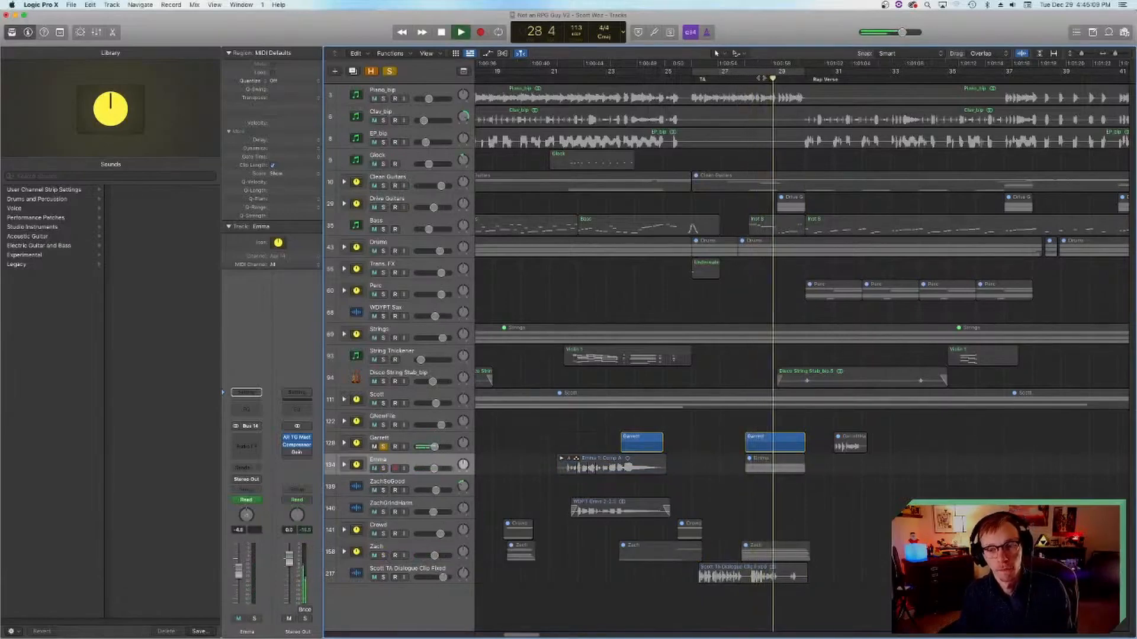
pyautogui.press('space')
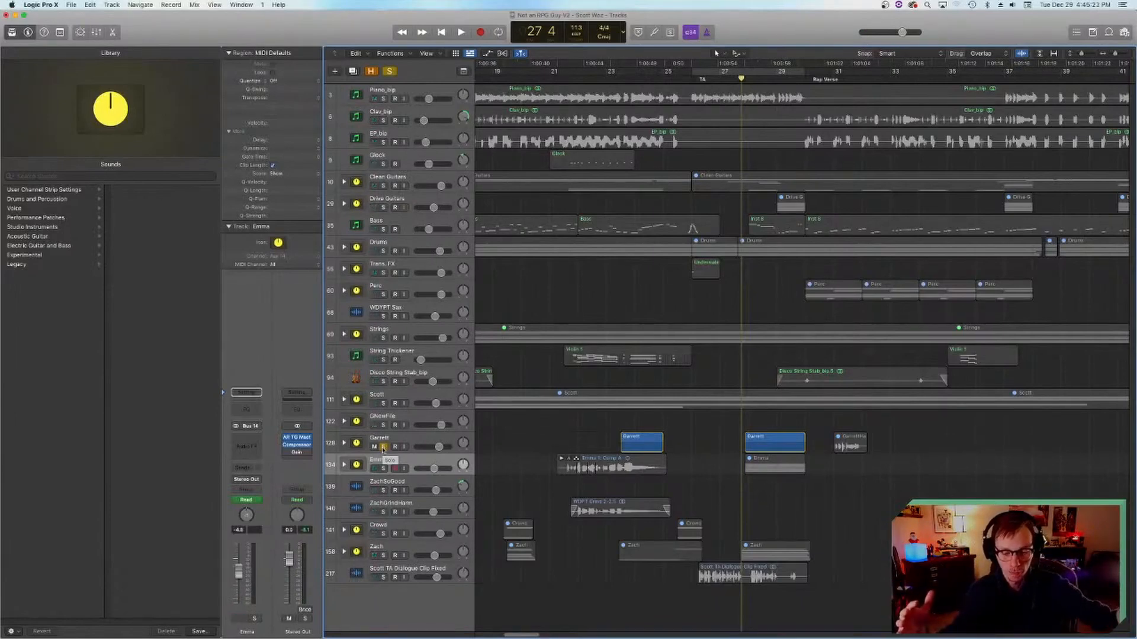
pyautogui.click(383, 448)
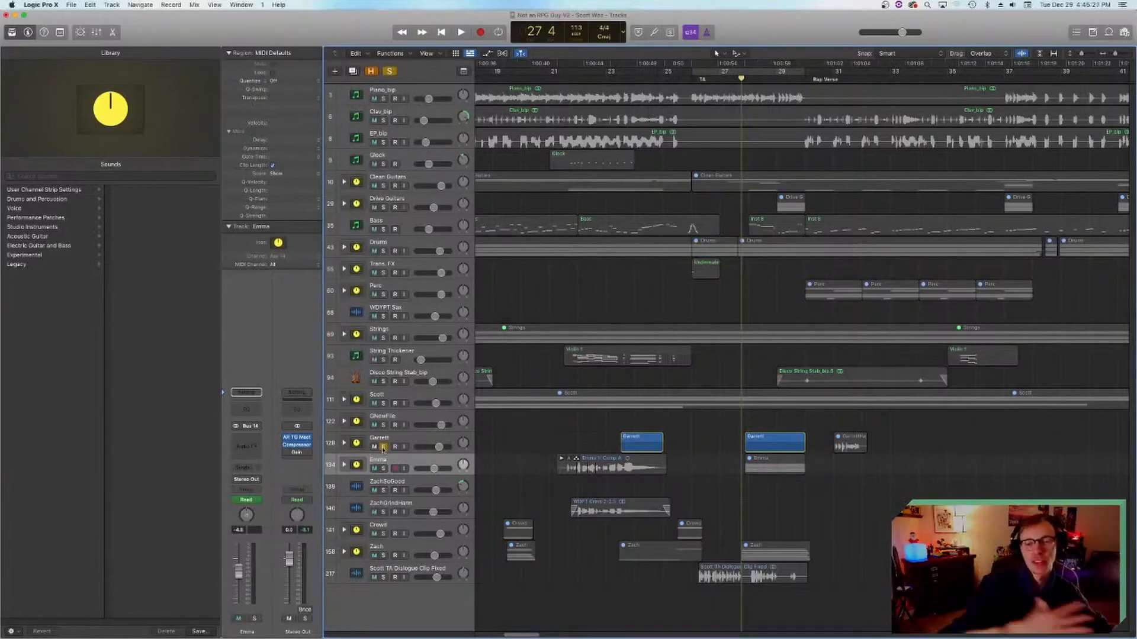
pyautogui.click(384, 469)
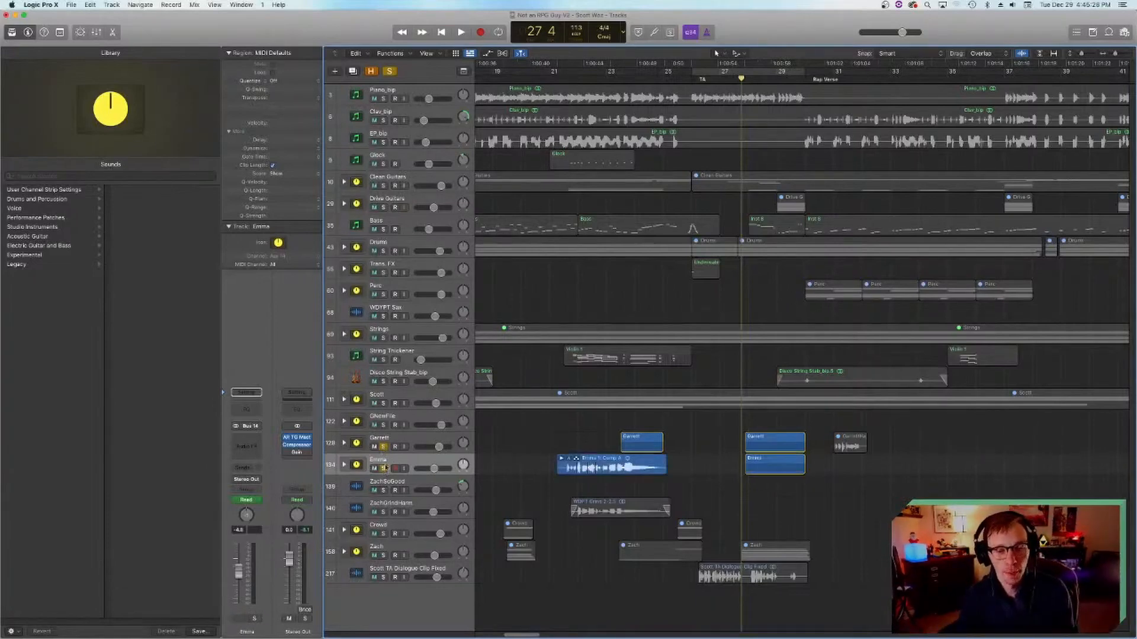
pyautogui.press('space')
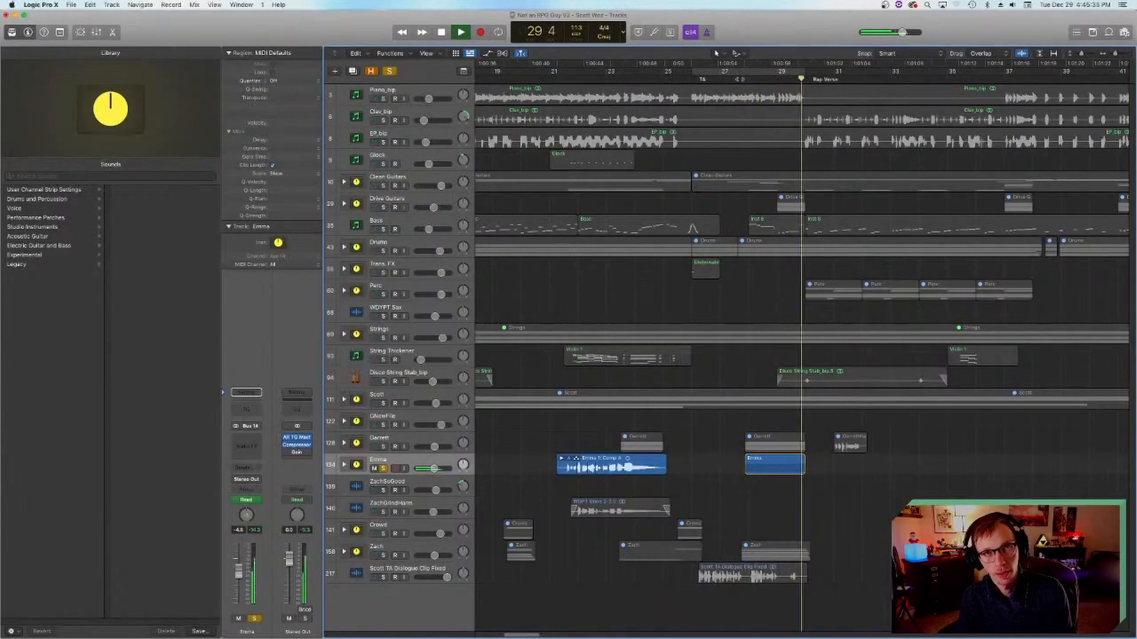
pyautogui.press('space')
# Step: Solo only vocal stack 158 and play its part leading into the rap verse from bar 27
pyautogui.click(382, 553)
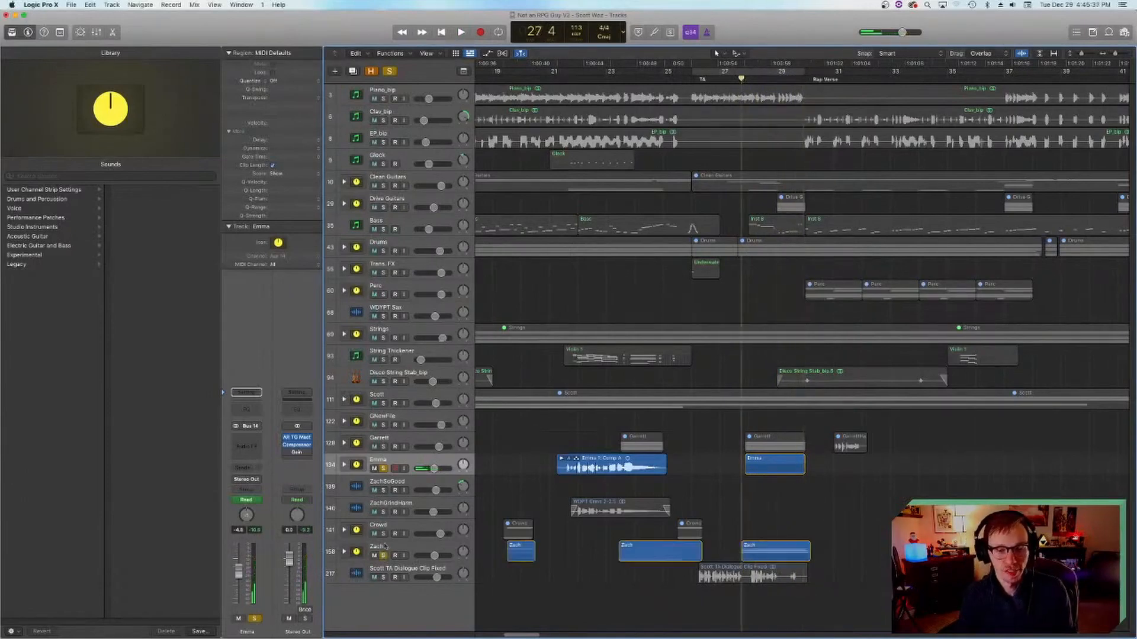
pyautogui.press('space')
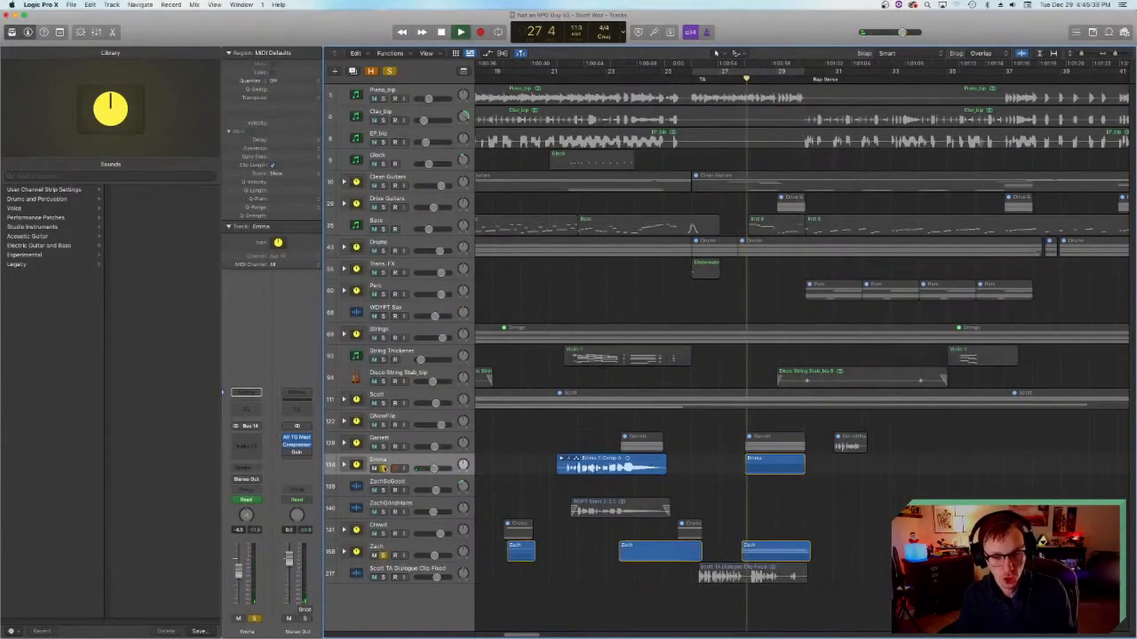
pyautogui.click(383, 469)
pyautogui.press('space')
pyautogui.press('space')
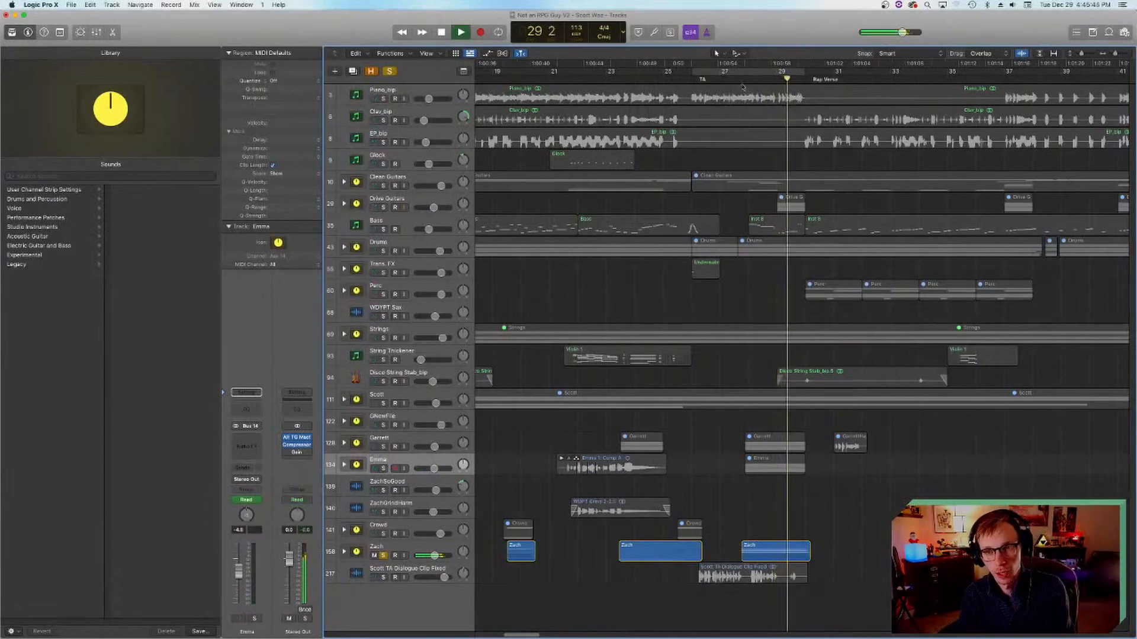
pyautogui.press('space')
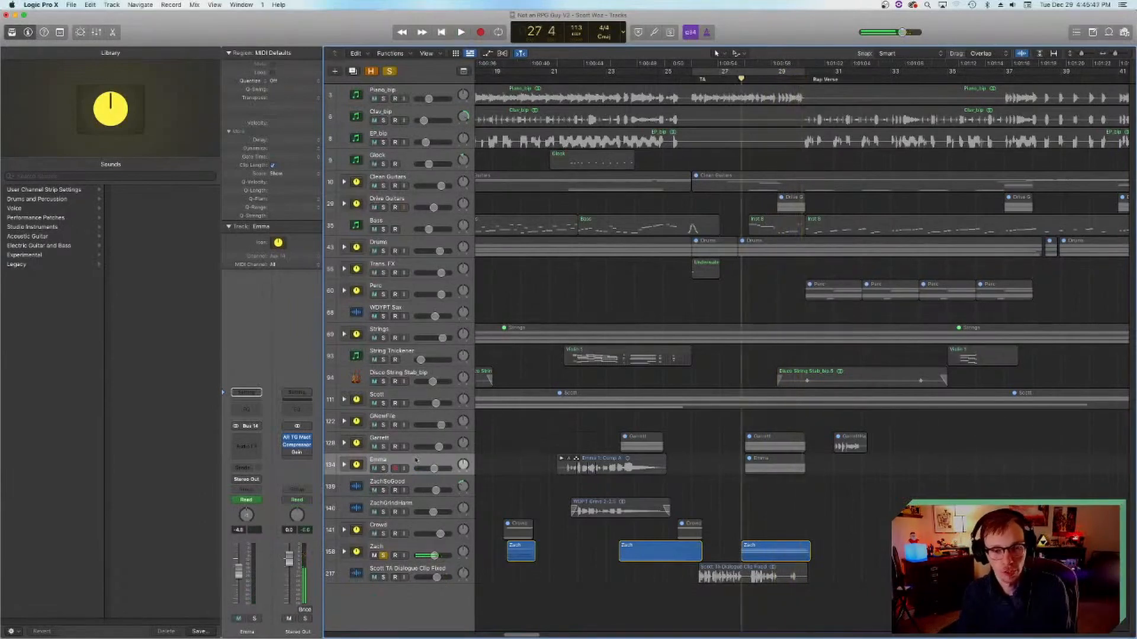
# Step: Add vocal stacks 134 and 128 to the solo and play all three harmony stacks together
pyautogui.moveTo(384, 468); pyautogui.dragTo(383, 447)
pyautogui.press('space')
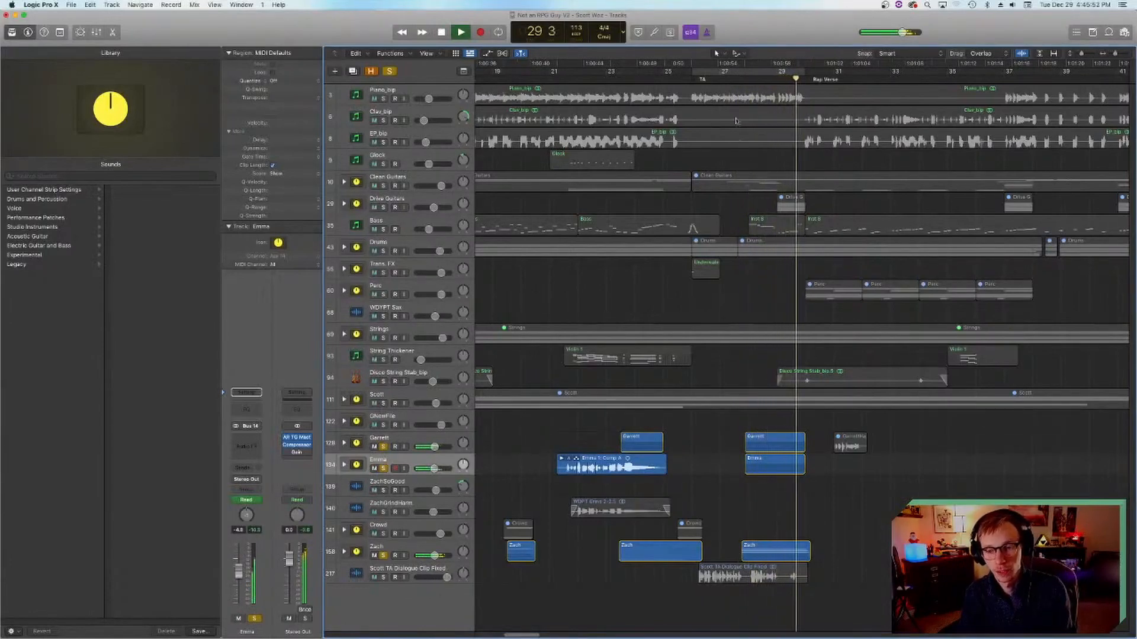
pyautogui.press('space')
# Step: Set the playhead to bar 16 beat 4, solo only the Crowd stack and stack 158, and play the start of the chorus
pyautogui.click(747, 79)
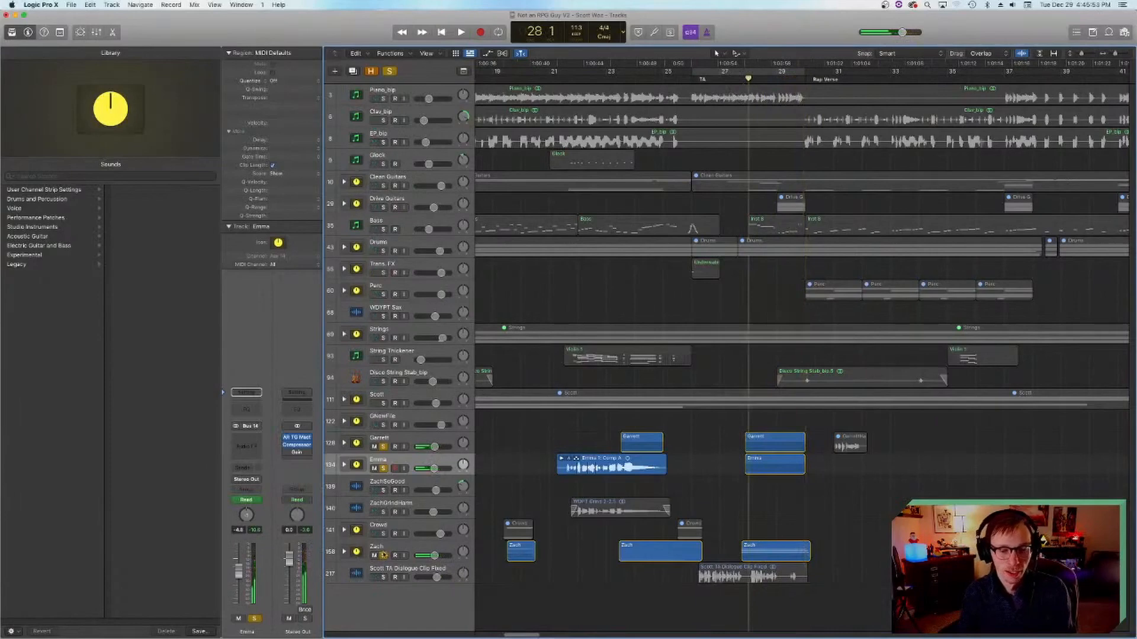
pyautogui.click(621, 77)
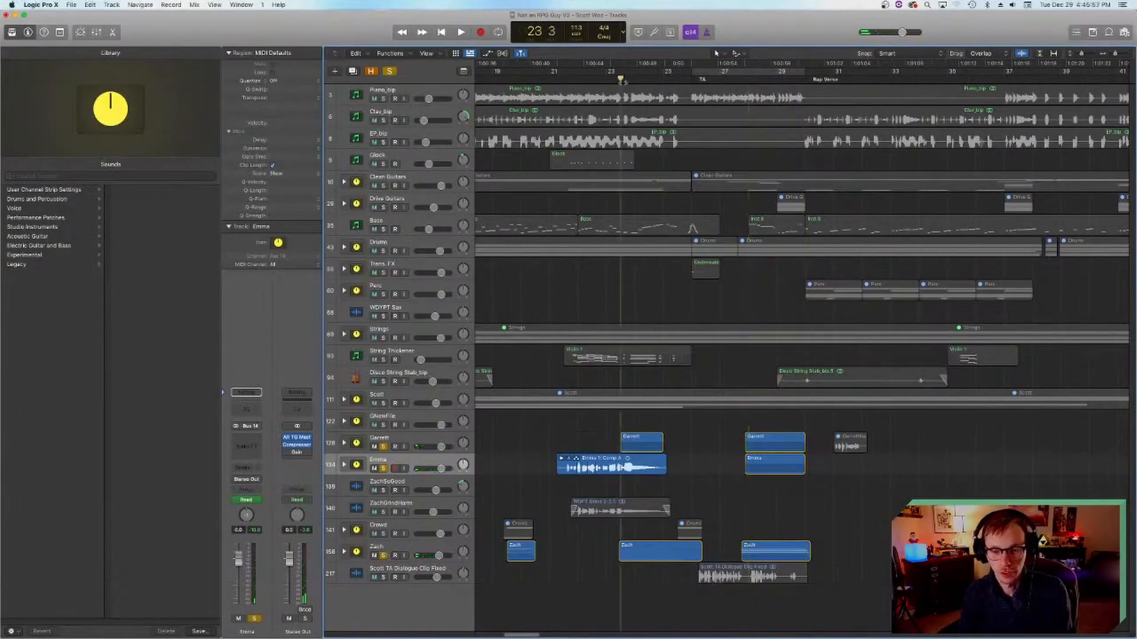
pyautogui.hscroll(-3, 576, 105)
pyautogui.click(556, 78)
pyautogui.hscroll(-10, 584, 249)
pyautogui.click(624, 77)
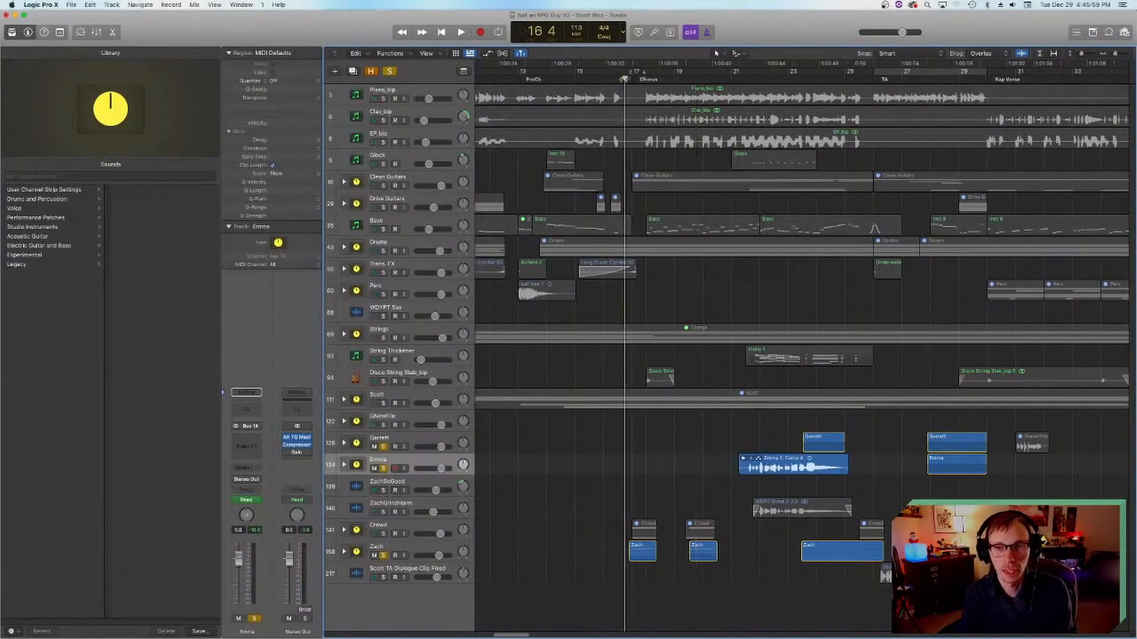
pyautogui.click(383, 555)
pyautogui.click(383, 468)
pyautogui.moveTo(383, 533); pyautogui.dragTo(384, 555)
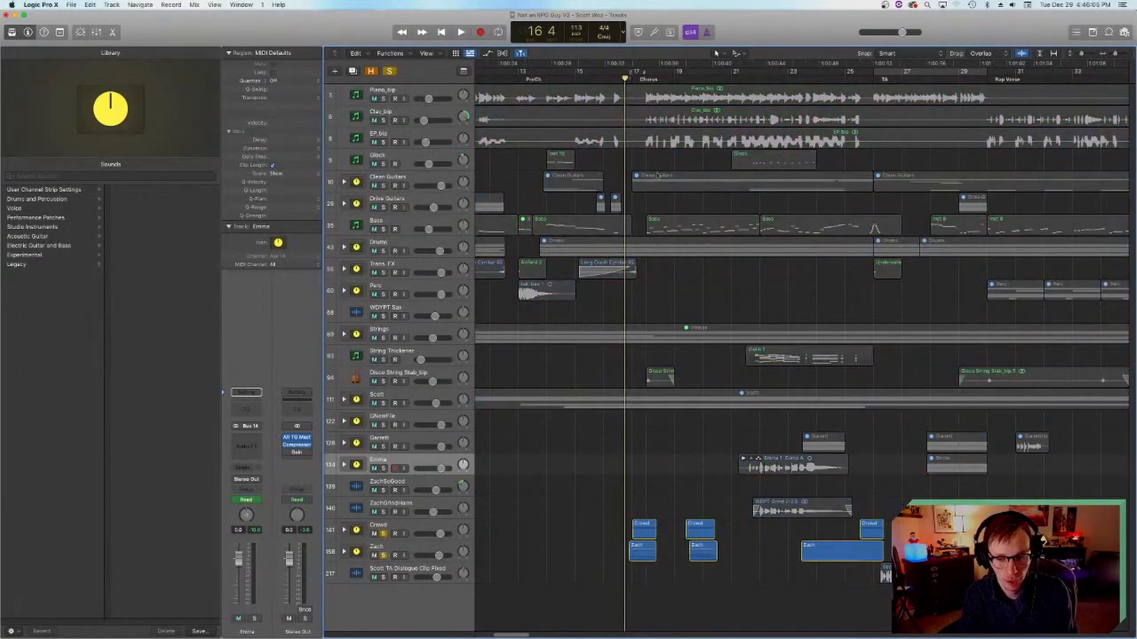
pyautogui.press('space')
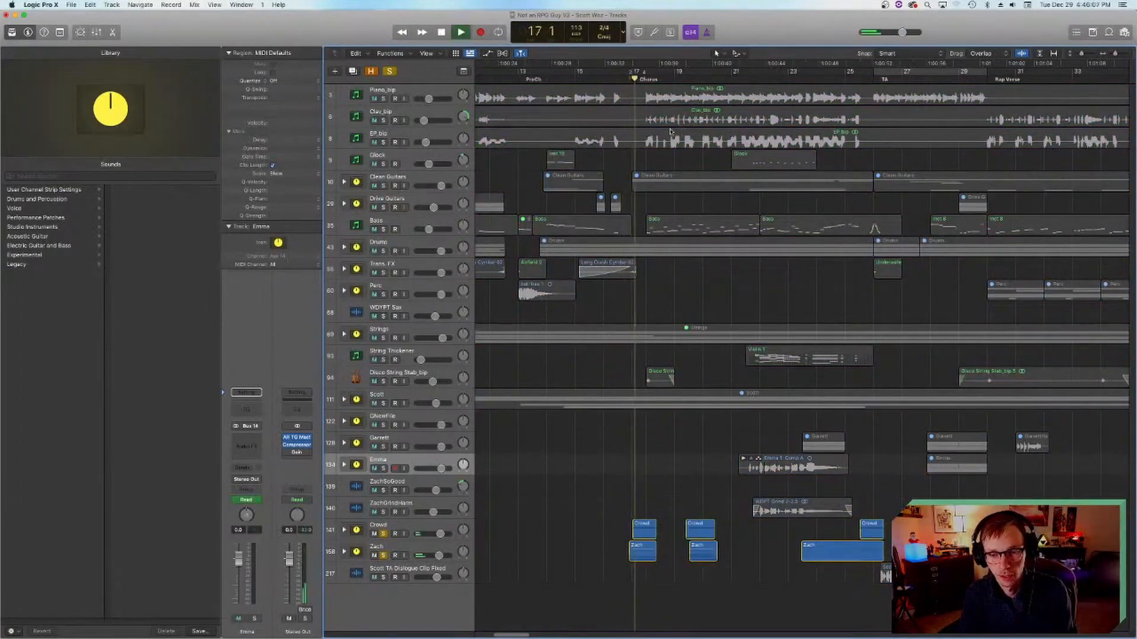
pyautogui.press('space')
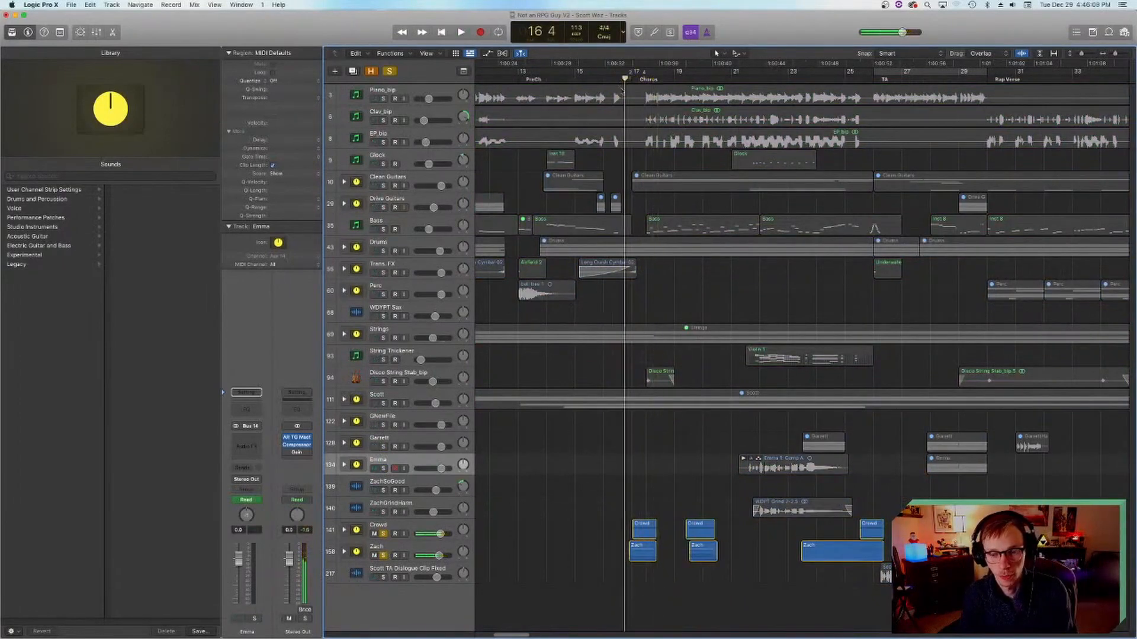
# Step: Expand the Crowd stack, remove stack 158 from the solo, and play only crowd tracks 142 to 146 from bar 17
pyautogui.click(343, 531)
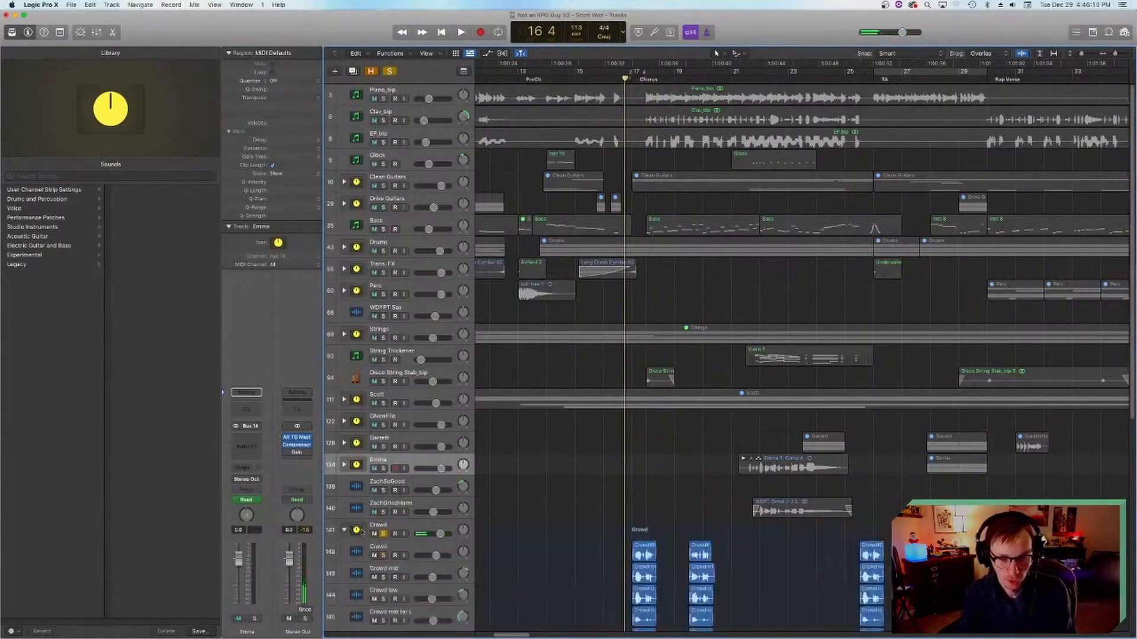
pyautogui.scroll(-10, 545, 508)
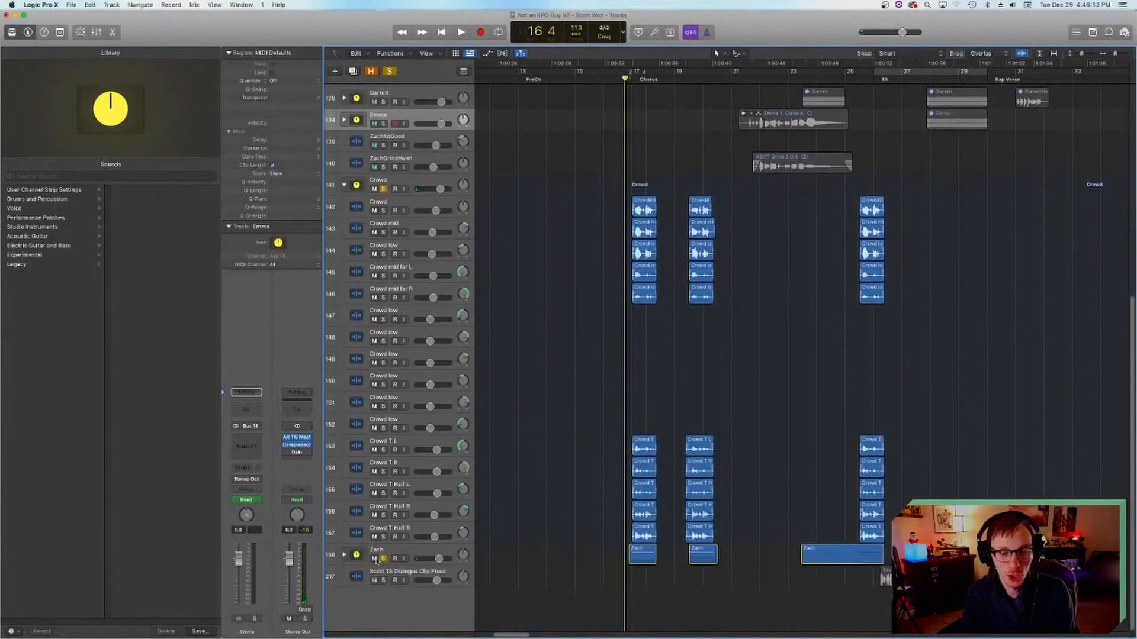
pyautogui.click(375, 558)
pyautogui.press('space')
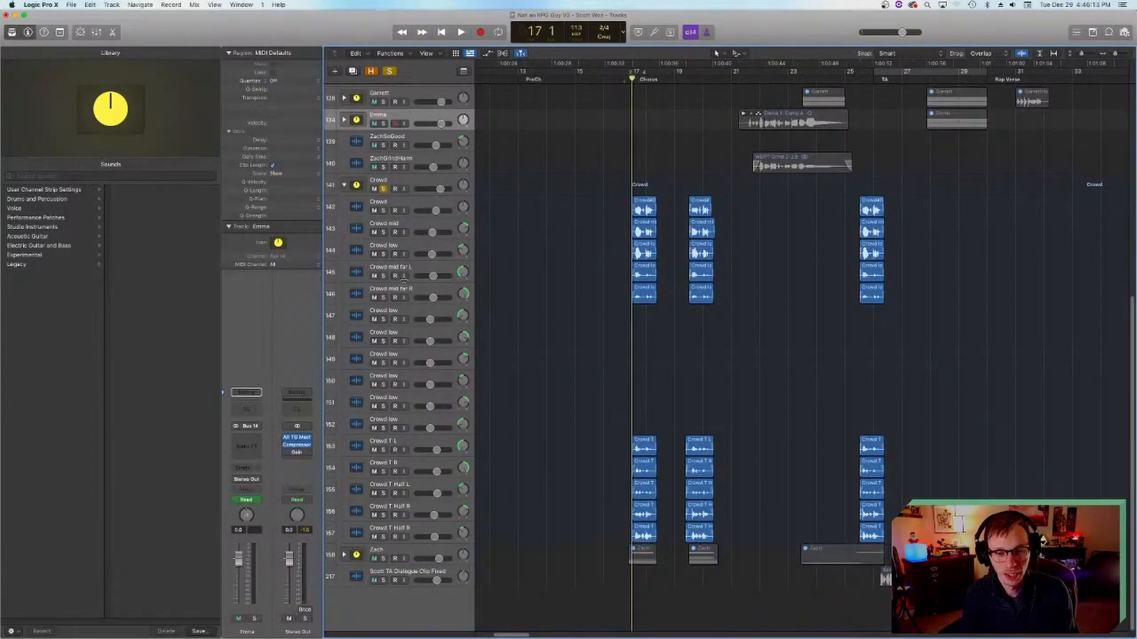
pyautogui.moveTo(383, 210); pyautogui.dragTo(379, 296)
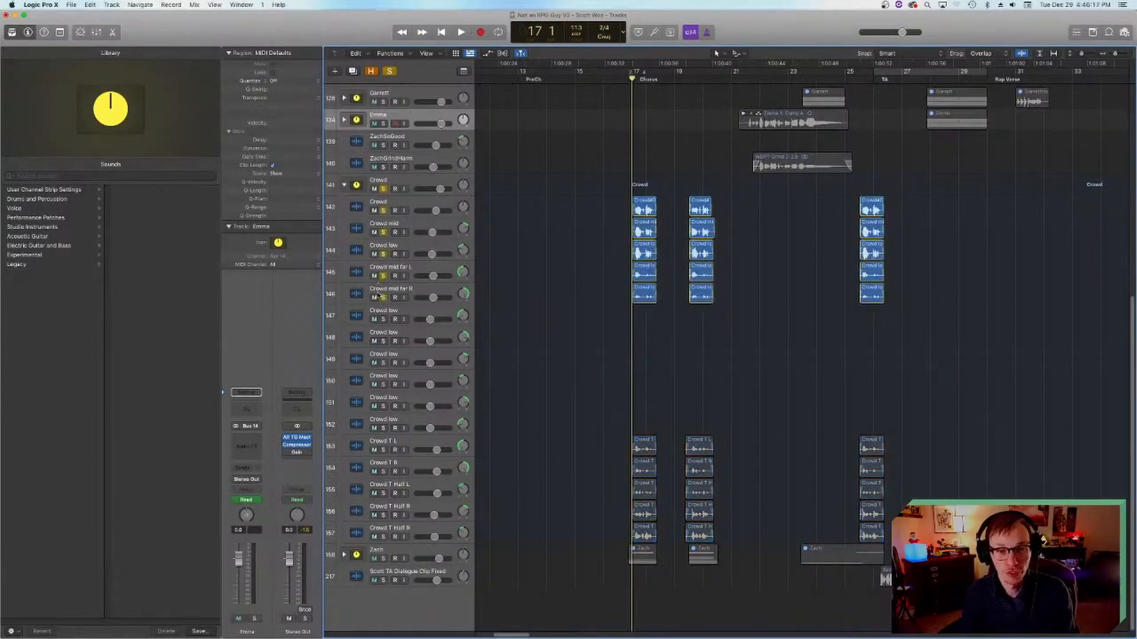
pyautogui.press('space')
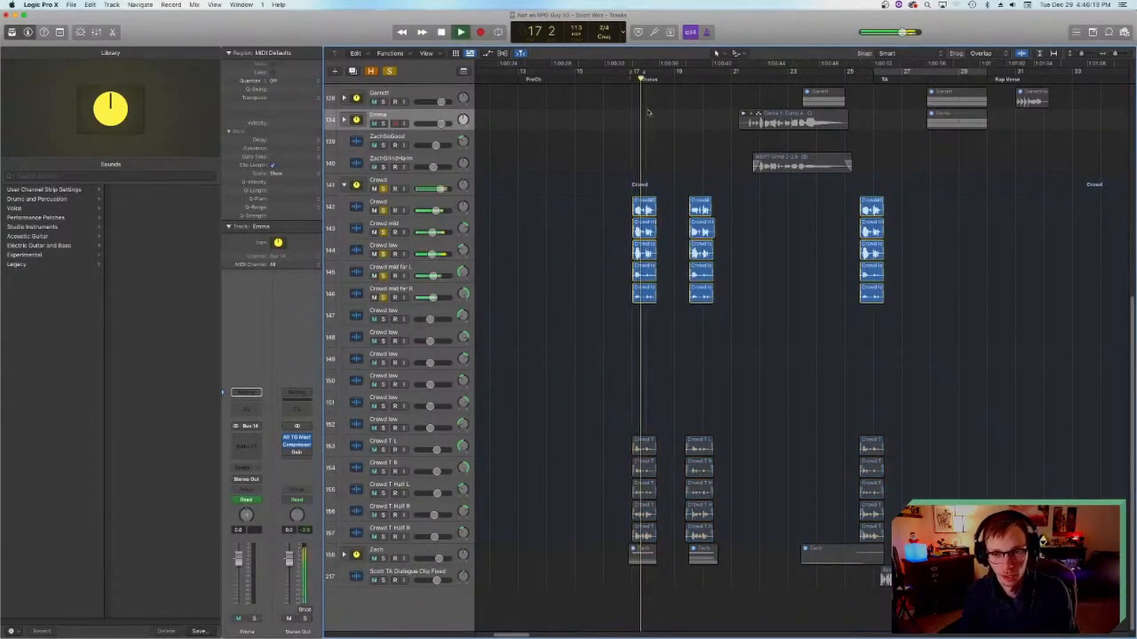
pyautogui.press('space')
# Step: Switch the solo to Crowd T tracks 153 to 157, play them, and return the playhead to bar 17
pyautogui.moveTo(385, 210); pyautogui.dragTo(385, 296)
pyautogui.moveTo(385, 451); pyautogui.dragTo(384, 537)
pyautogui.press('space')
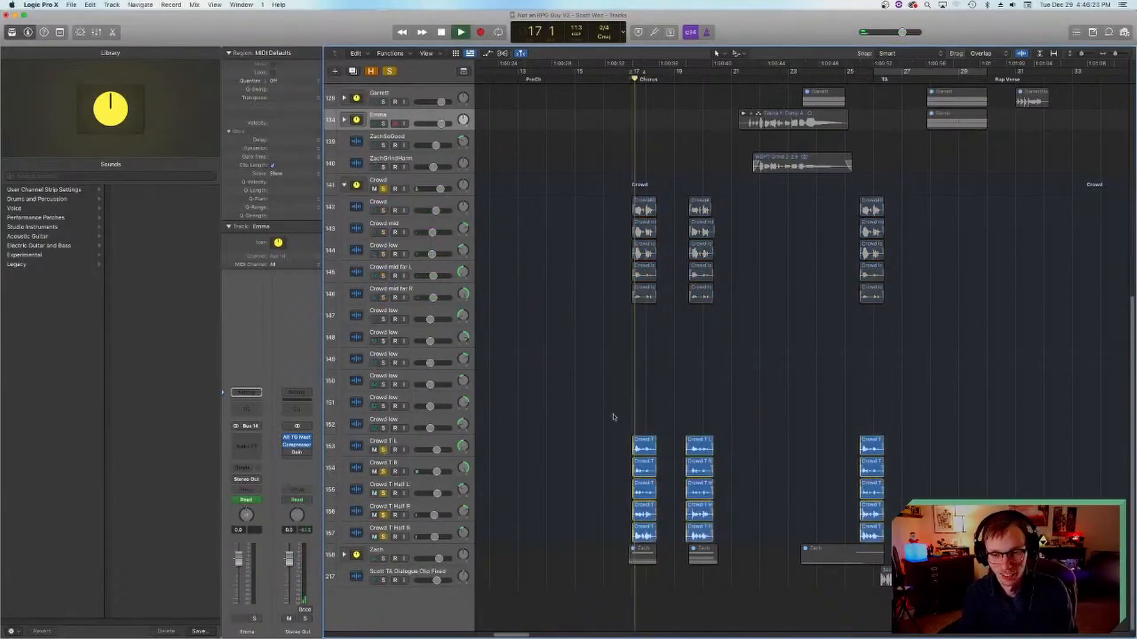
pyautogui.press('space')
pyautogui.moveTo(632, 79); pyautogui.dragTo(629, 80)
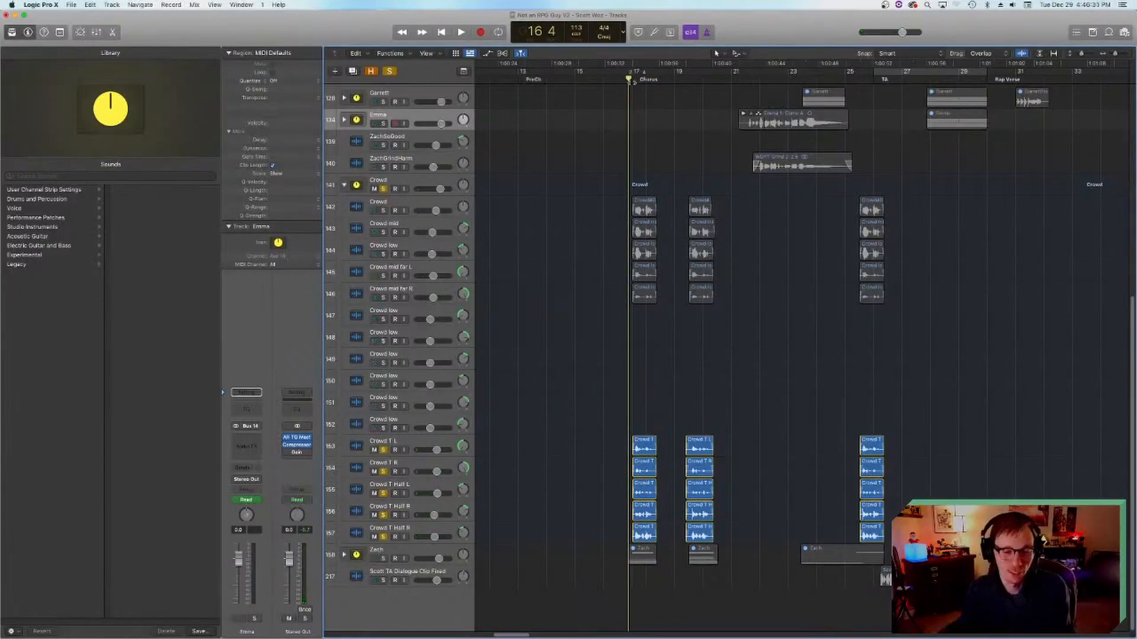
pyautogui.click(632, 80)
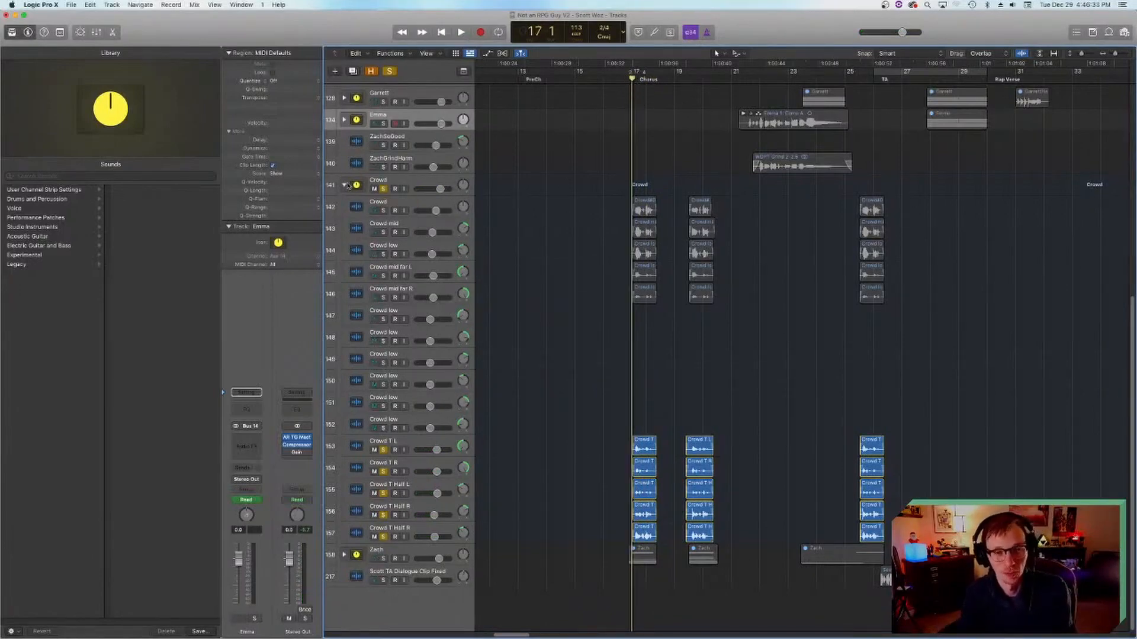
# Step: Solo stack 158 alongside the entire Crowd stack and play the chorus opening
pyautogui.click(383, 559)
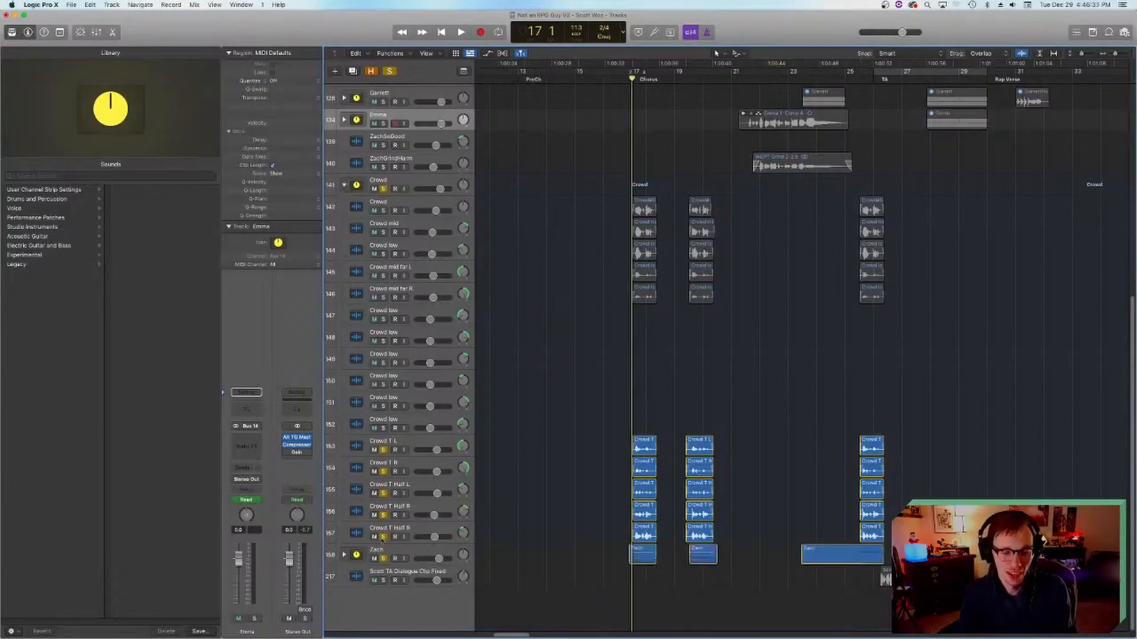
pyautogui.moveTo(383, 538); pyautogui.dragTo(383, 450)
pyautogui.press('space')
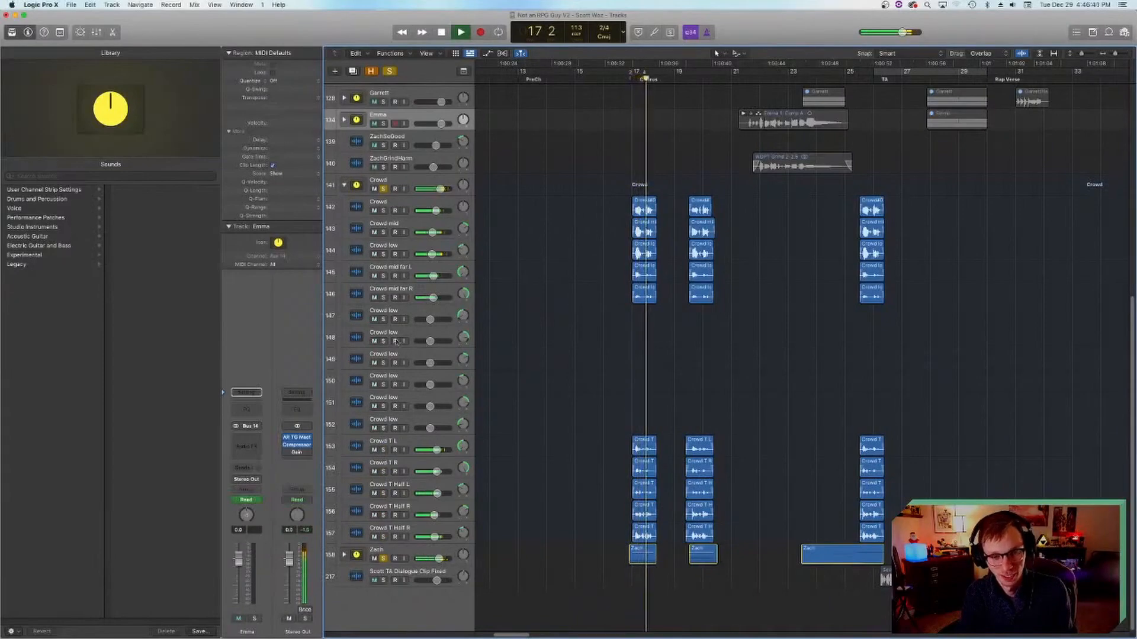
pyautogui.press('space')
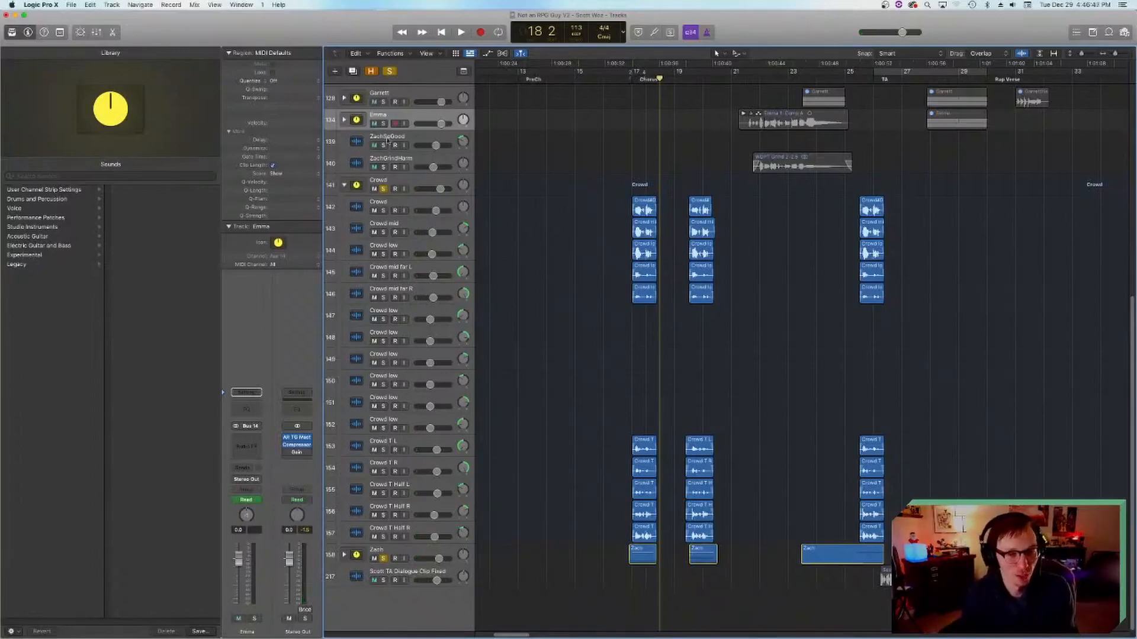
# Step: Turn off solo on the Crowd stack and stack 158, and play the full mix from the start of the chorus
pyautogui.click(384, 188)
pyautogui.click(383, 558)
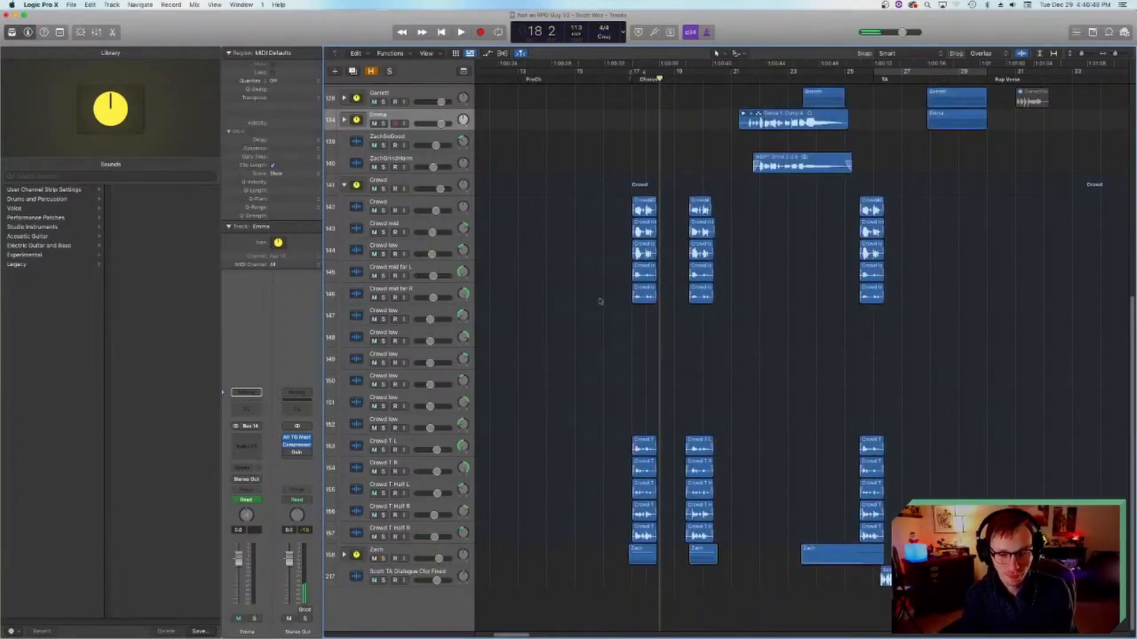
pyautogui.click(633, 81)
pyautogui.press('space')
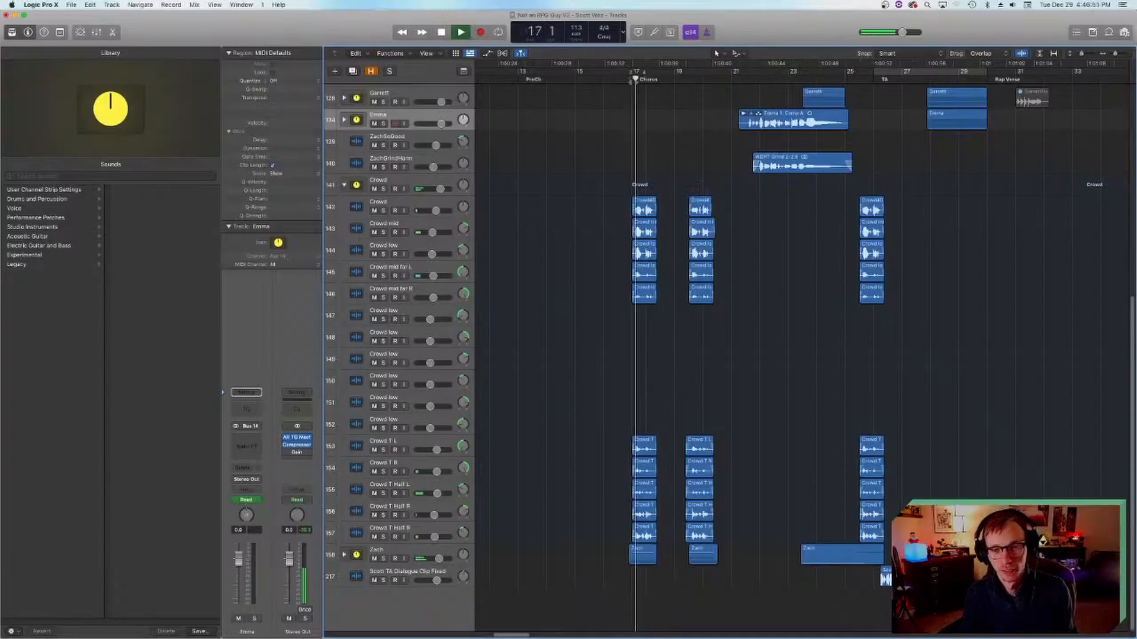
# Step: Collapse the Crowd stack, stop playback and save the project
pyautogui.click(344, 185)
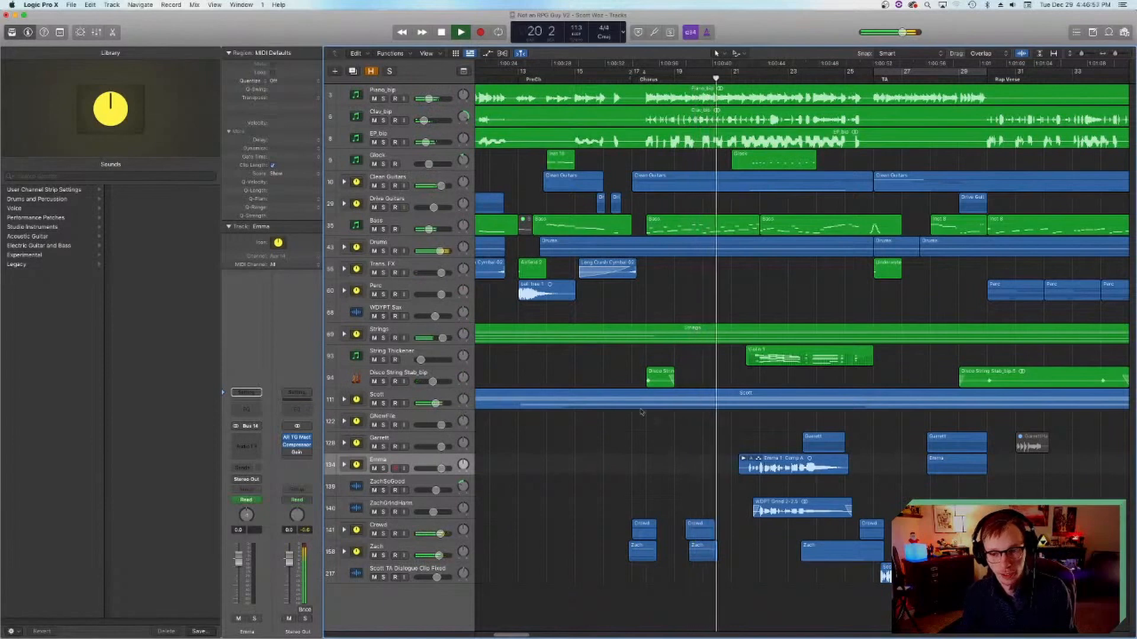
pyautogui.press('space')
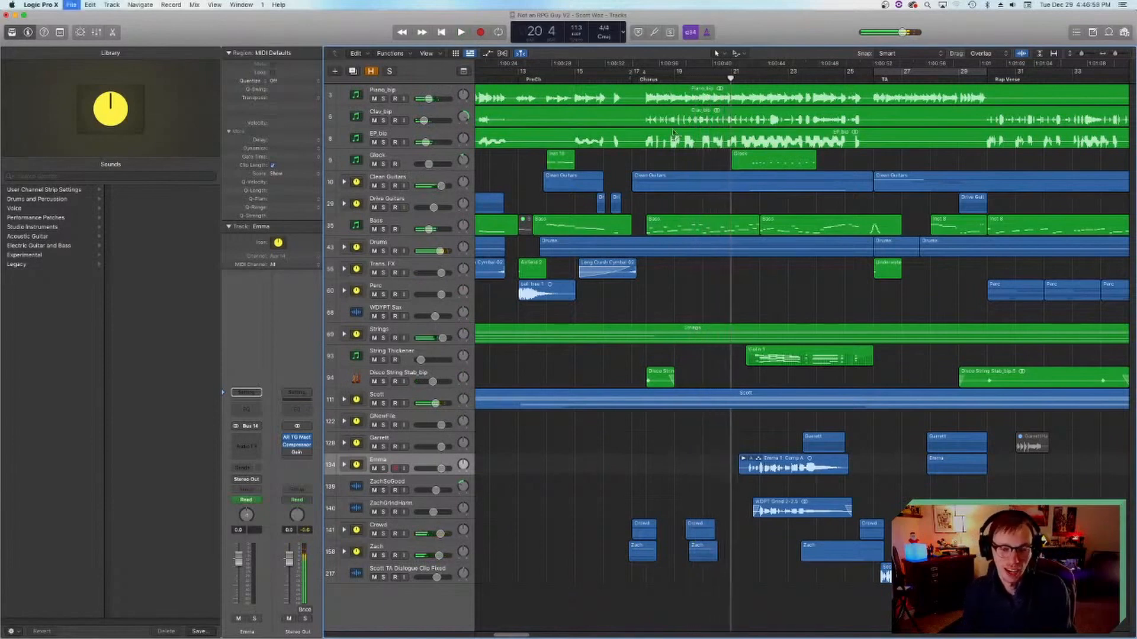
pyautogui.press('super+s')
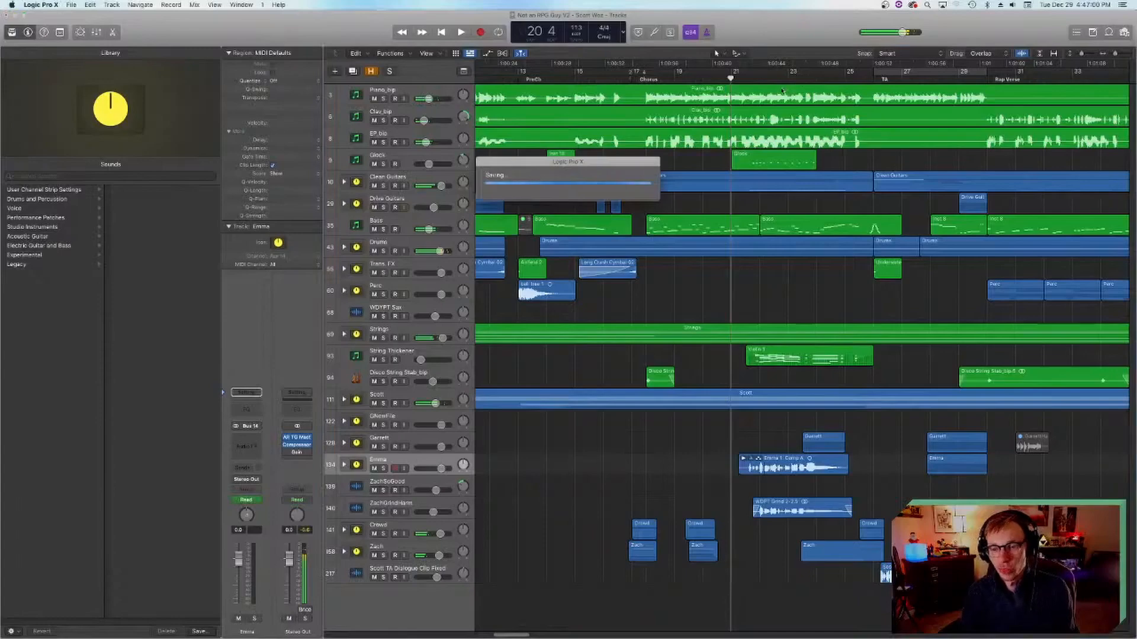
# Step: Solo vocal tracks 122 through 158, play the song's ending from bar 49 beat 3, and add stack 111 to the solo
pyautogui.hscroll(15, 756, 213)
pyautogui.click(604, 79)
pyautogui.moveTo(384, 557); pyautogui.dragTo(389, 448)
pyautogui.press('space')
pyautogui.click(386, 425)
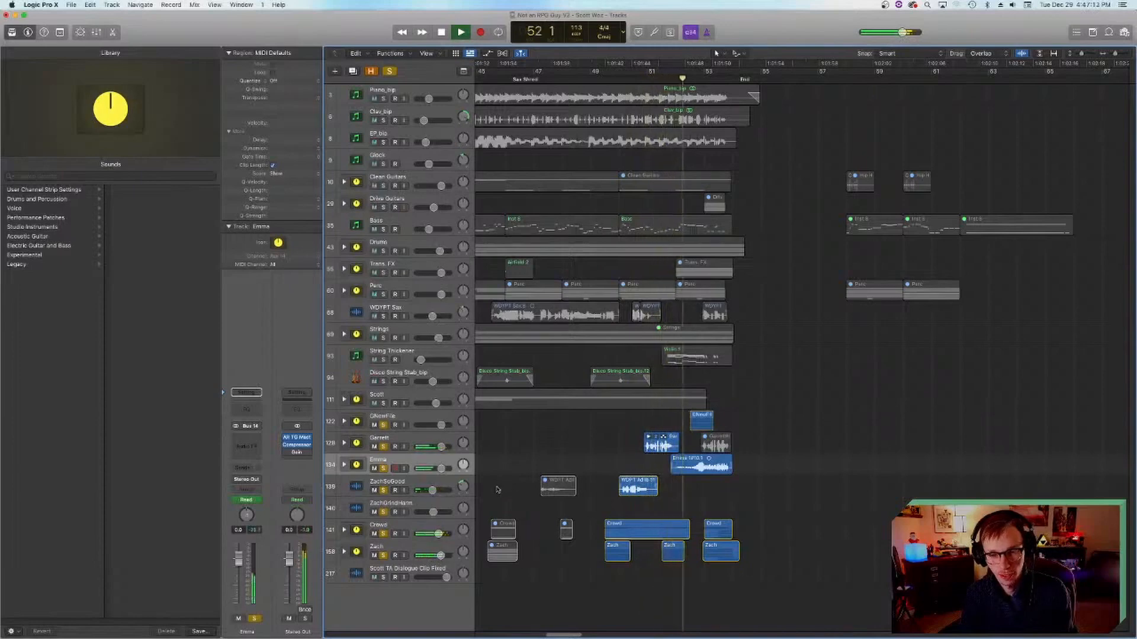
pyautogui.press('space')
pyautogui.click(604, 80)
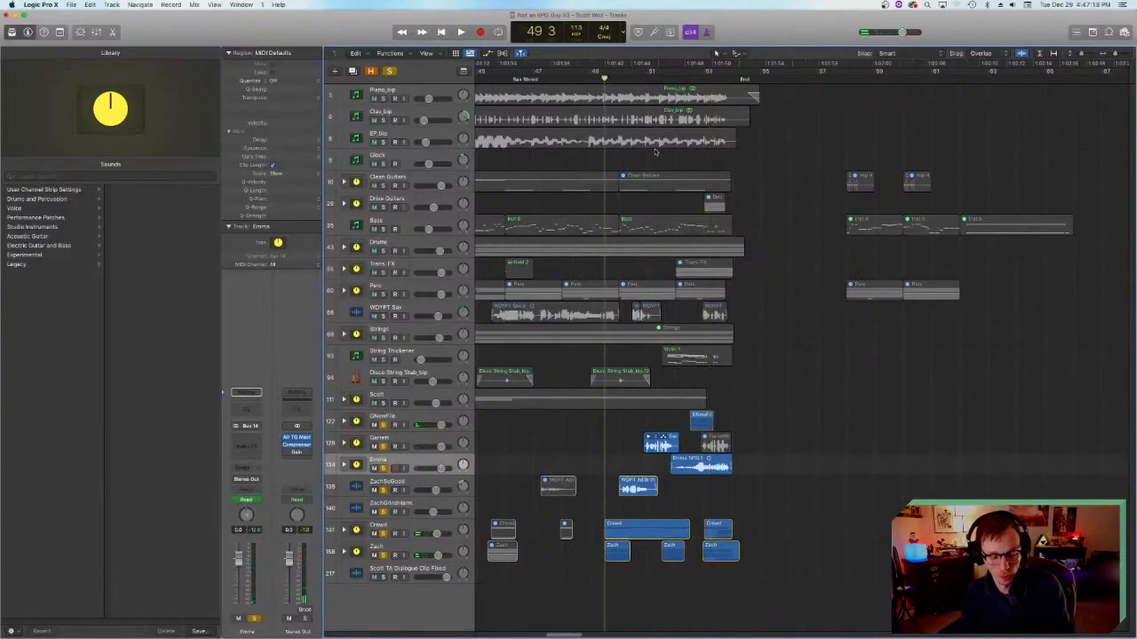
pyautogui.click(383, 404)
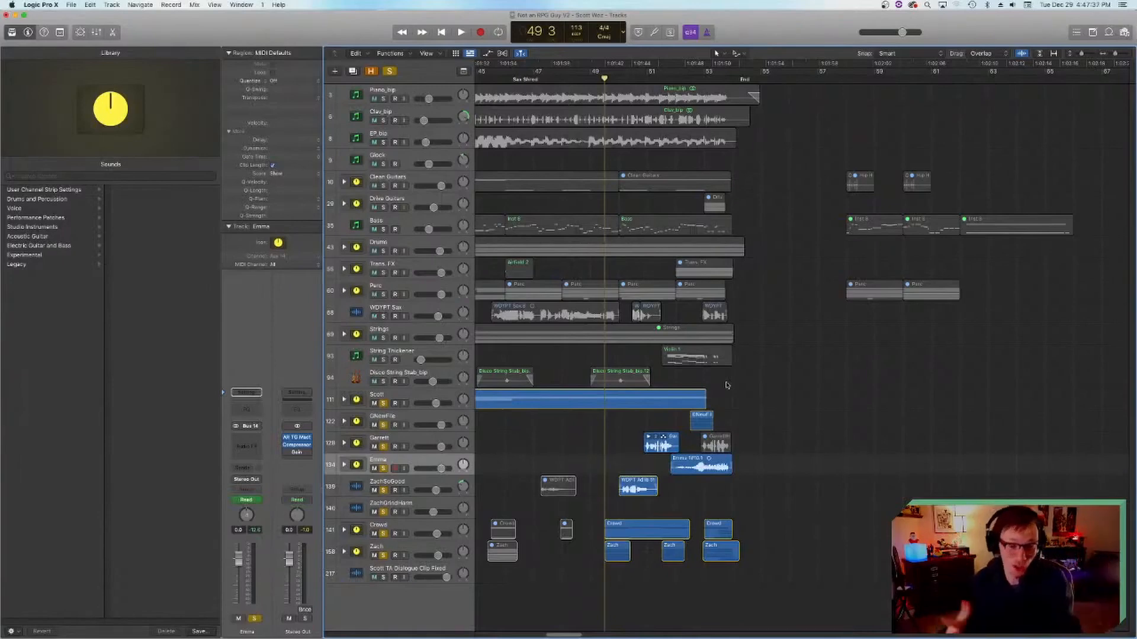
# Step: Play the soloed vocals through the song's ending and return the playhead to bar 49 beat 4
pyautogui.press('space')
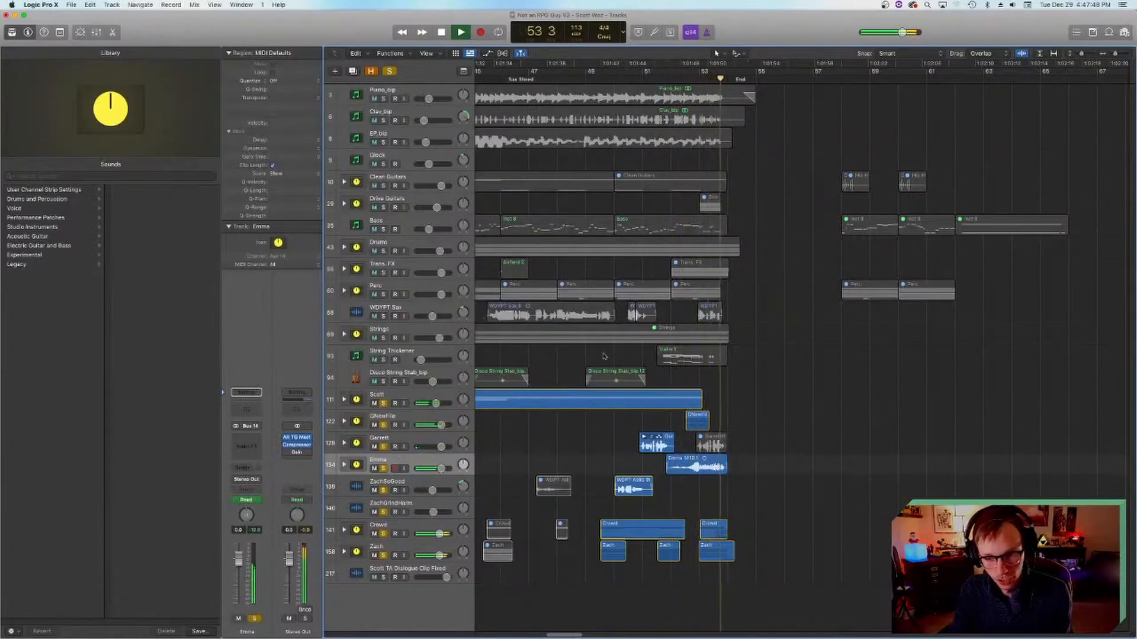
pyautogui.press('space')
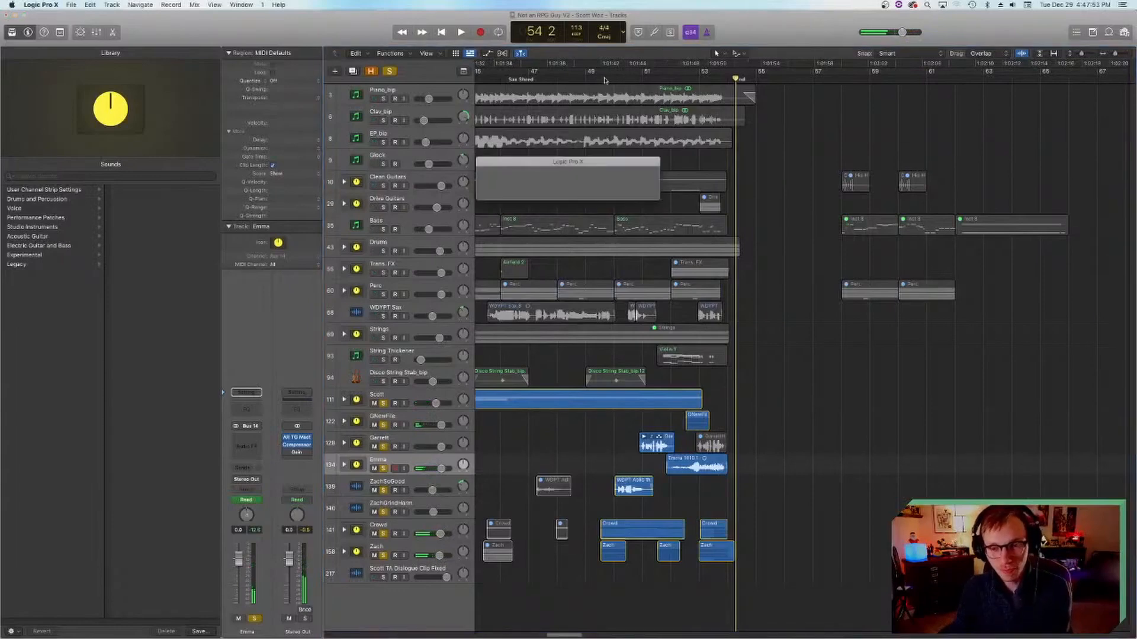
pyautogui.click(607, 78)
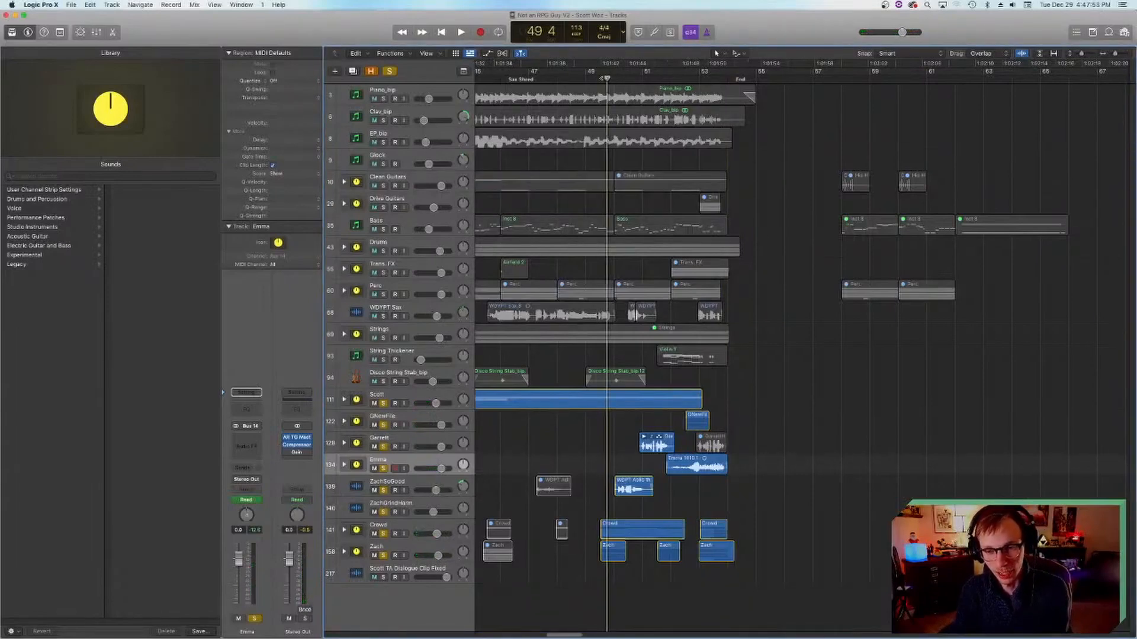
# Step: Replay the final bars of the soloed vocals from shortly after bar 52 and stop at the end
pyautogui.click(639, 75)
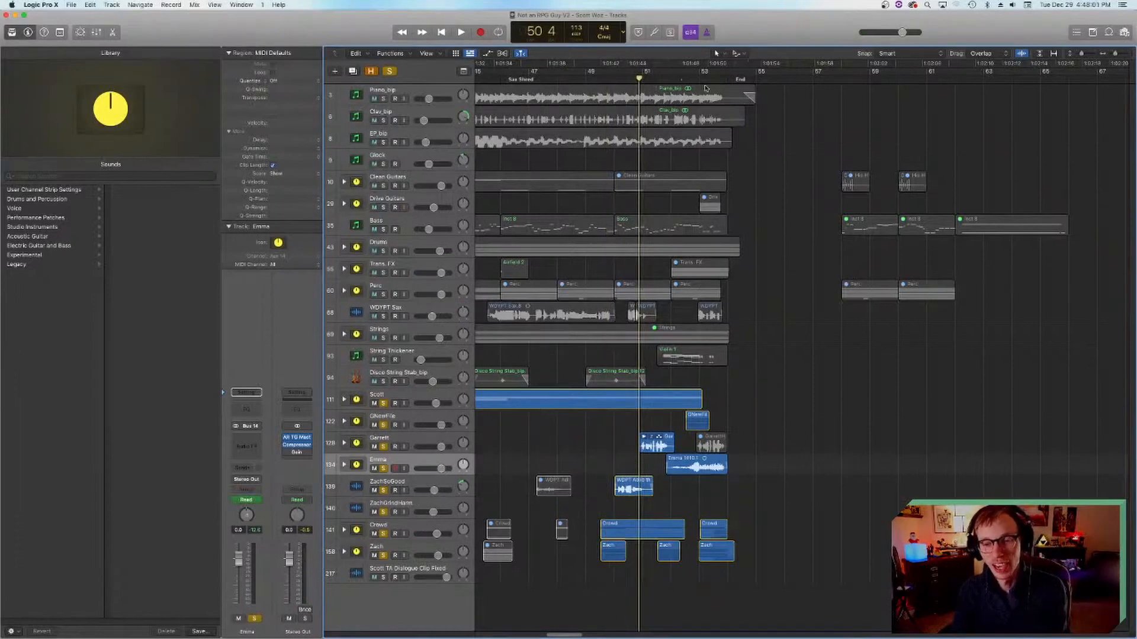
pyautogui.click(680, 78)
pyautogui.press('space')
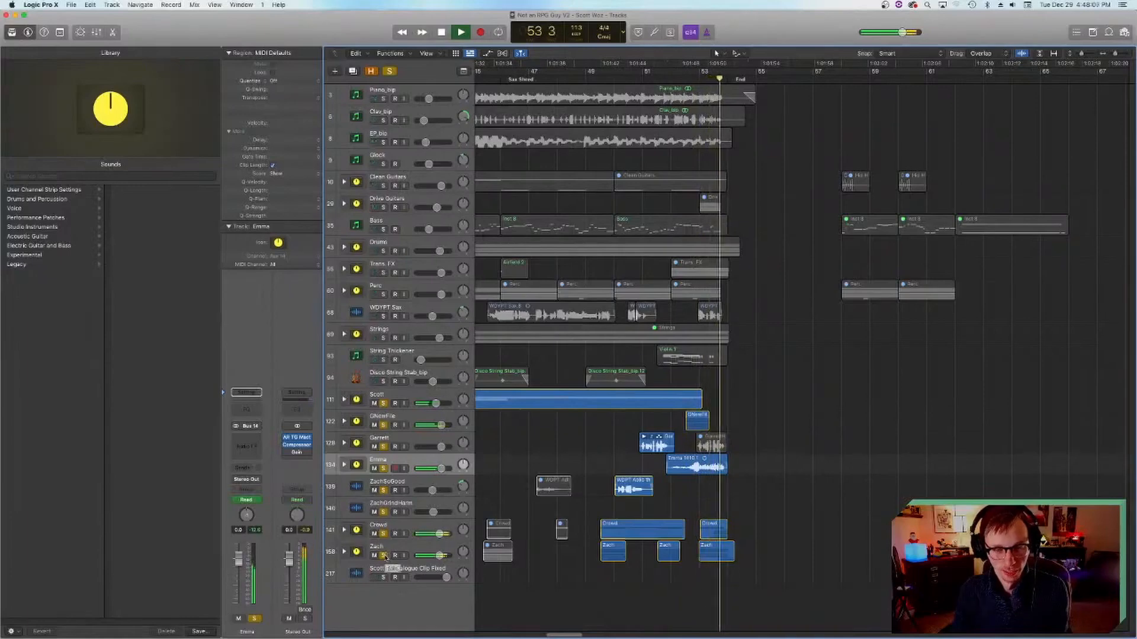
pyautogui.press('space')
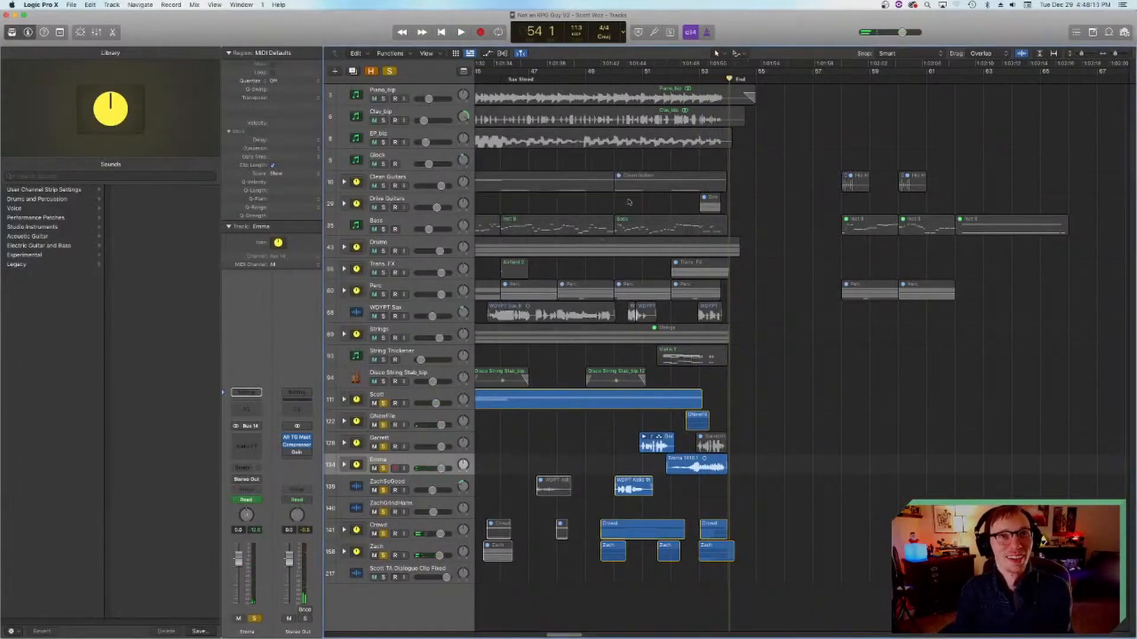
# Step: Return the playhead to bar 49 beat 4 and turn off solo on vocal tracks 111 through 158
pyautogui.click(670, 83)
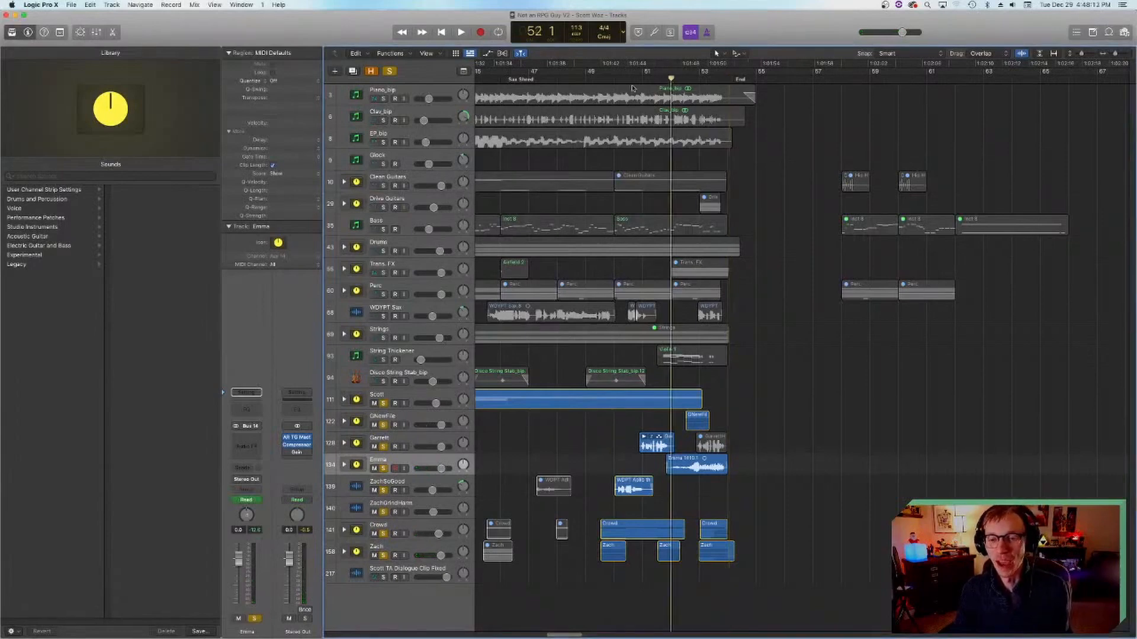
pyautogui.click(634, 81)
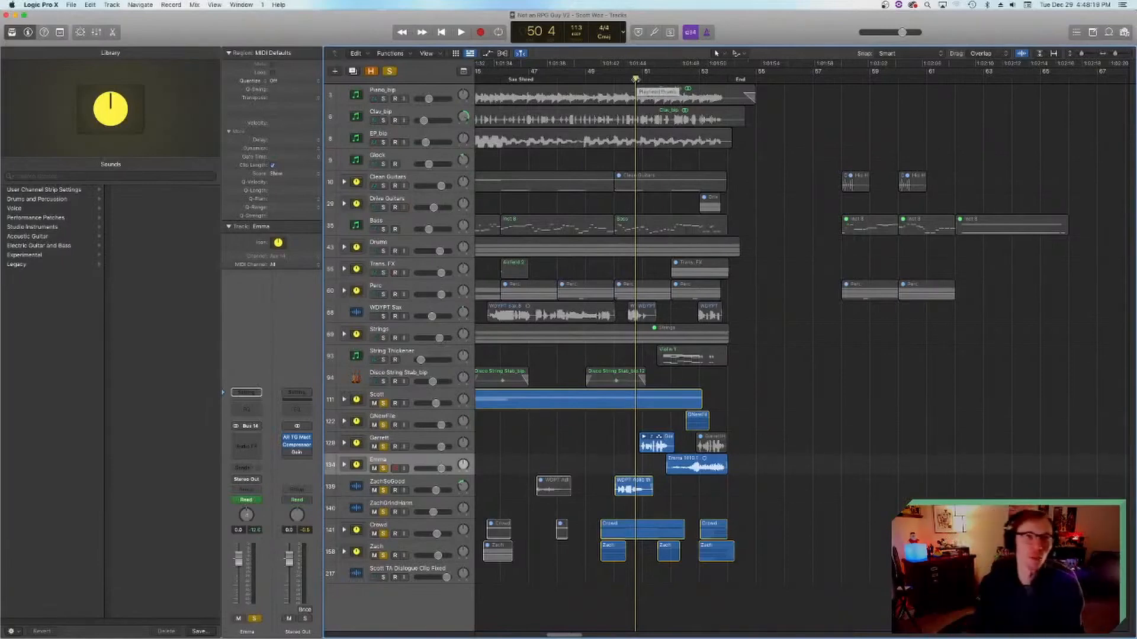
pyautogui.click(605, 80)
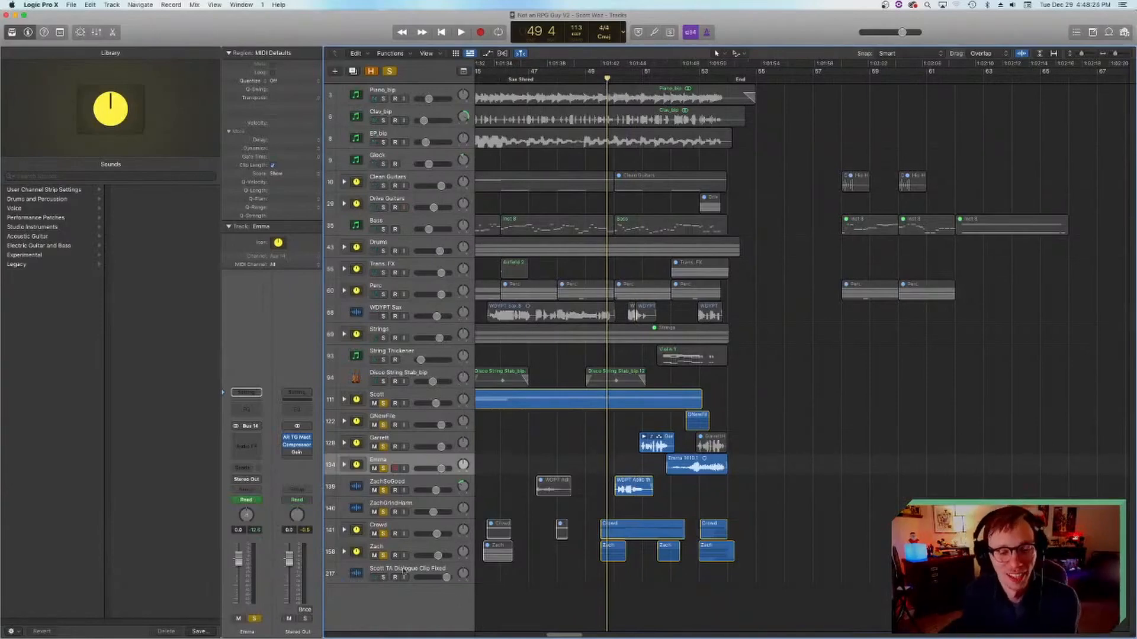
pyautogui.moveTo(383, 555); pyautogui.dragTo(383, 404)
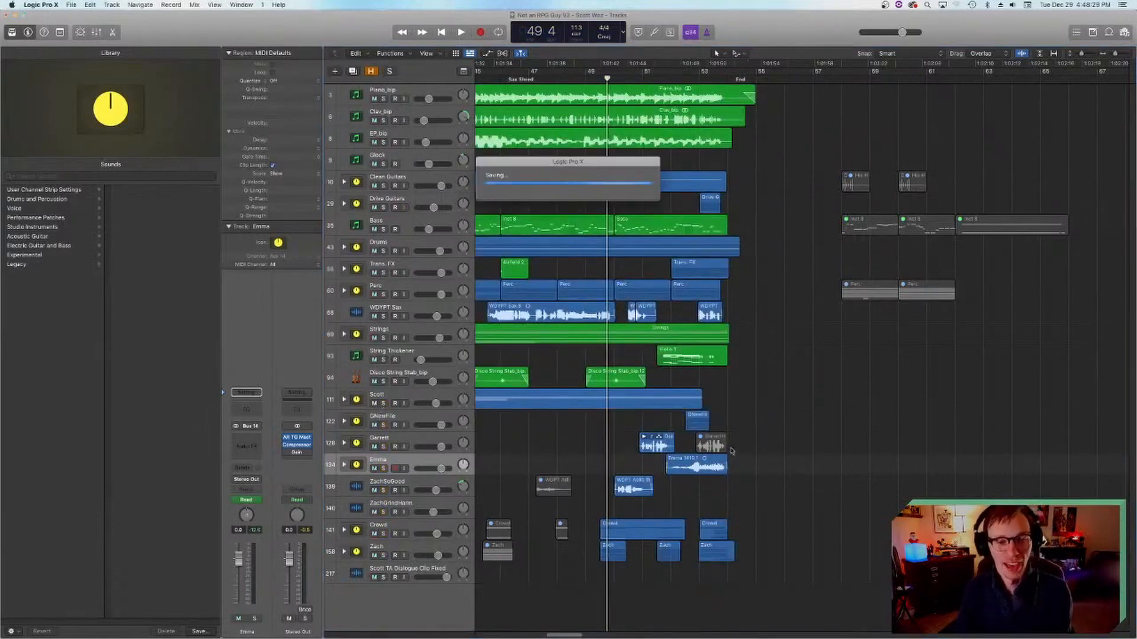
# Step: Place the playhead just before the intro at bar 2 beat 4 and select the Strings stack
pyautogui.hscroll(-15, 737, 438)
pyautogui.hscroll(-15, 733, 445)
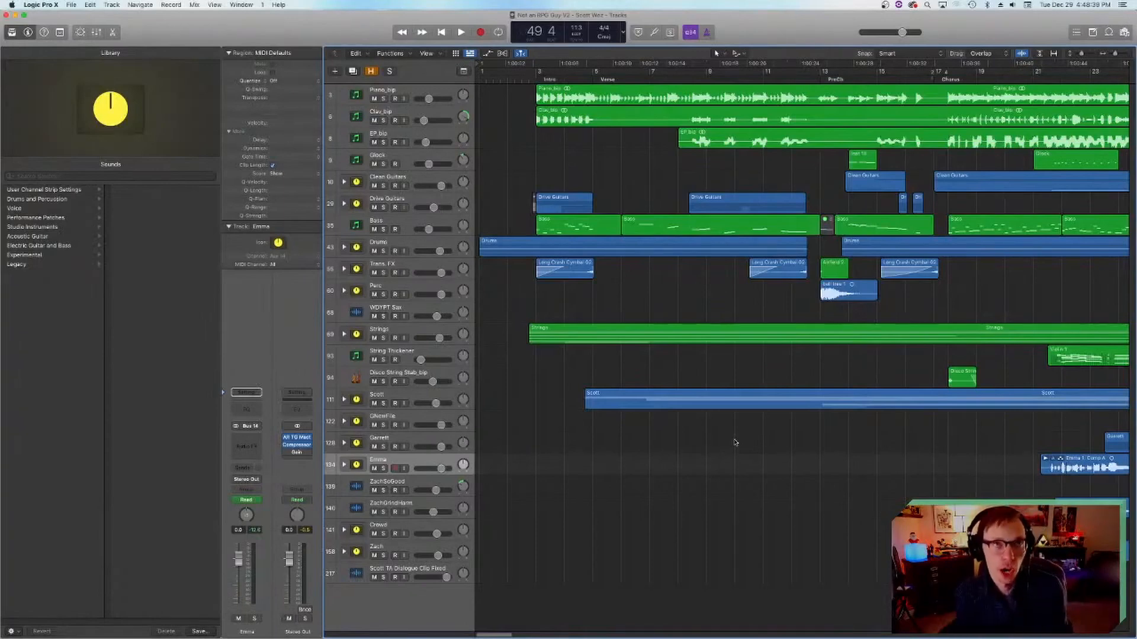
pyautogui.hscroll(5, 713, 451)
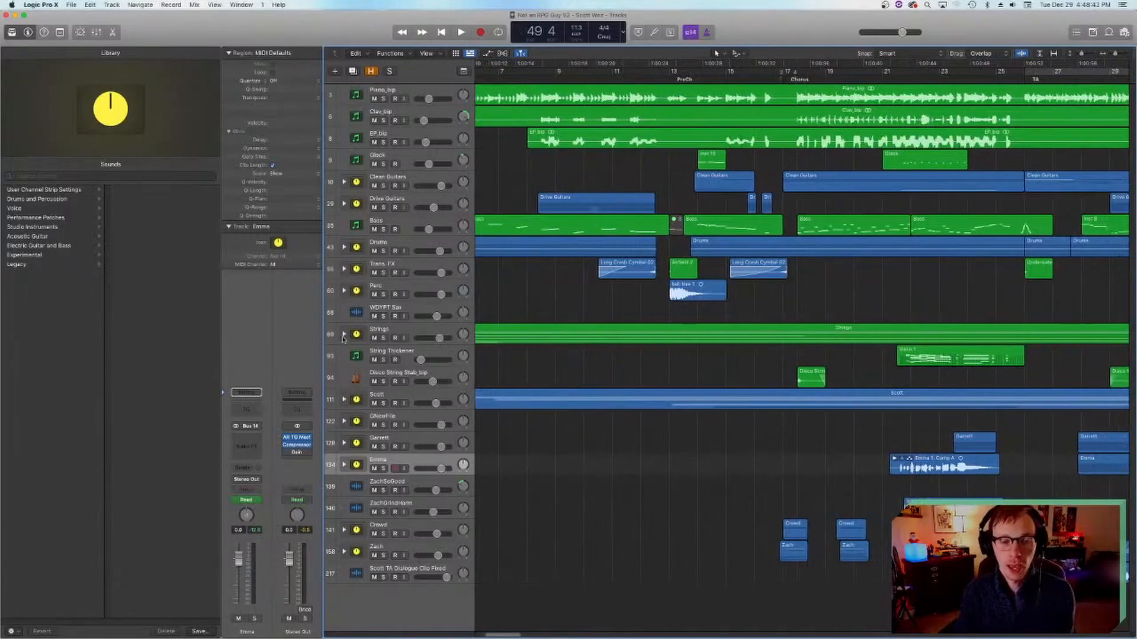
pyautogui.hscroll(-5, 785, 399)
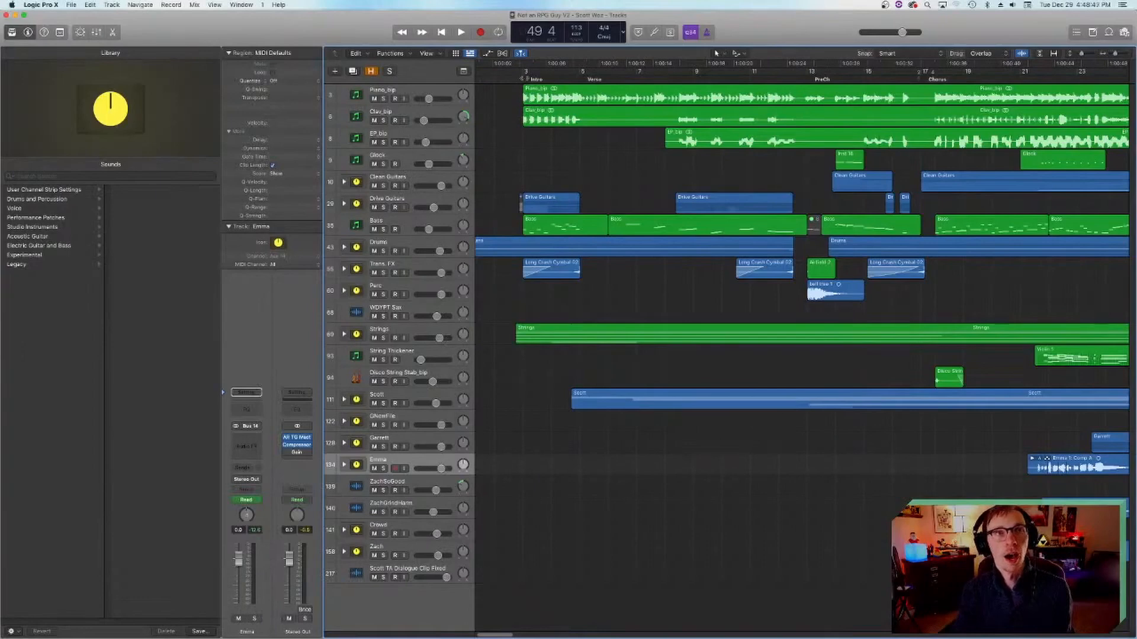
pyautogui.click(521, 79)
pyautogui.click(515, 78)
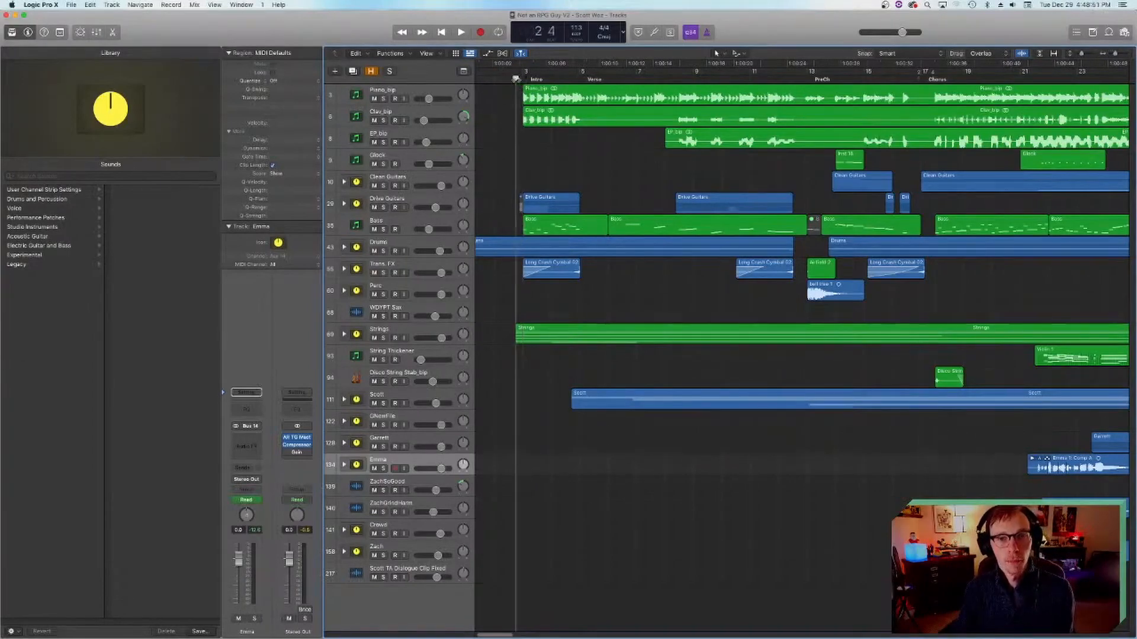
pyautogui.click(394, 333)
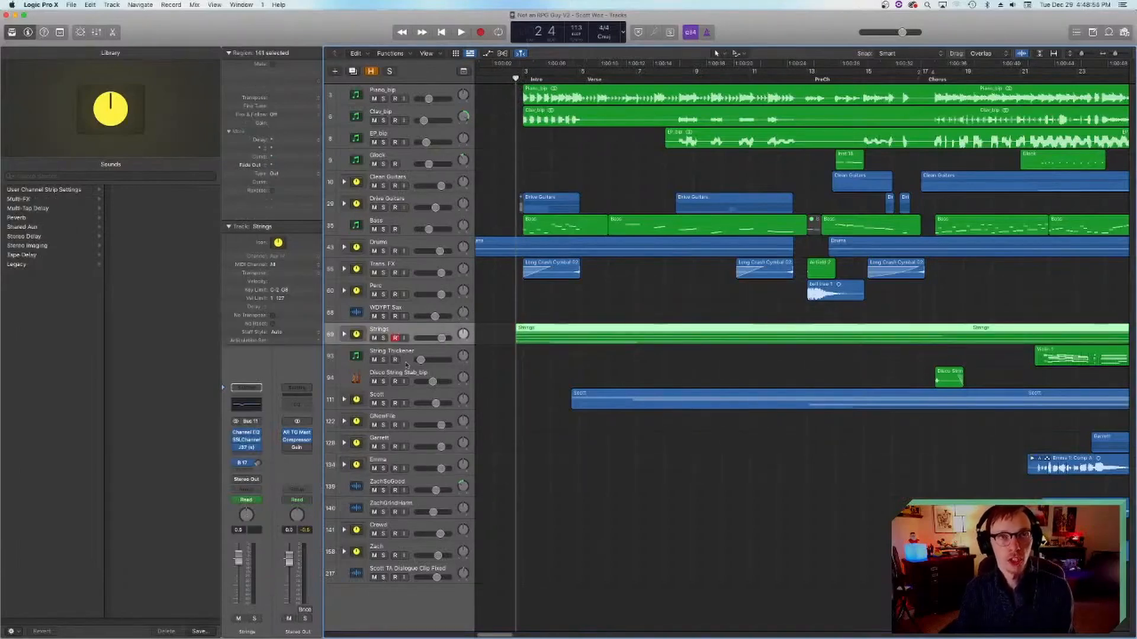
# Step: Expand the Strings stack into its individual tracks and select the Violin 1_bip track
pyautogui.hscroll(5, 402, 354)
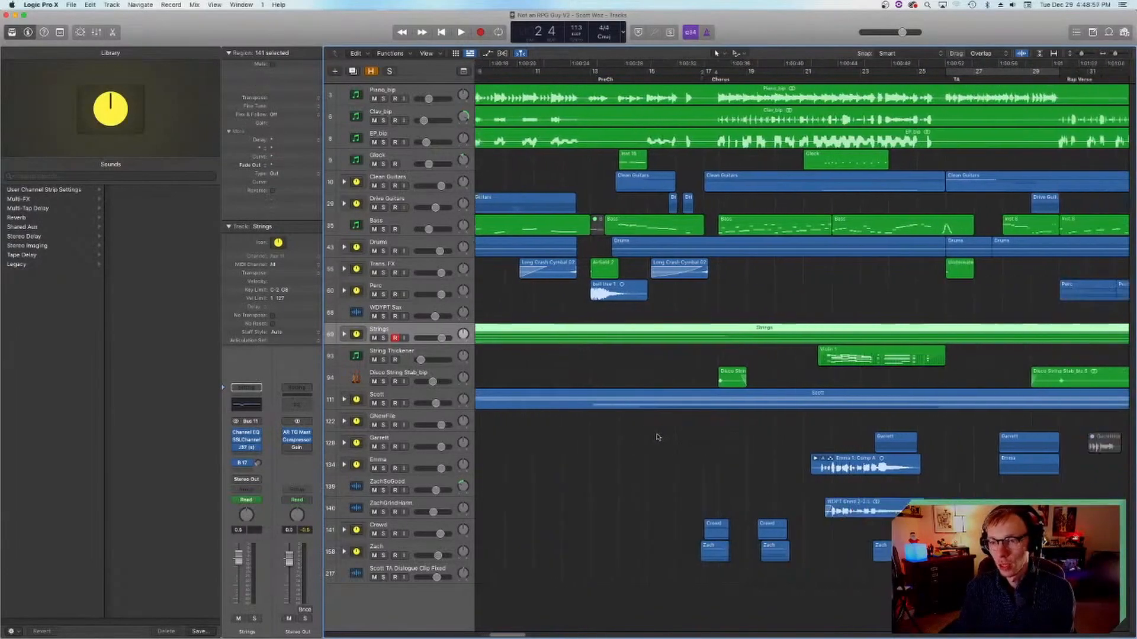
pyautogui.click(344, 334)
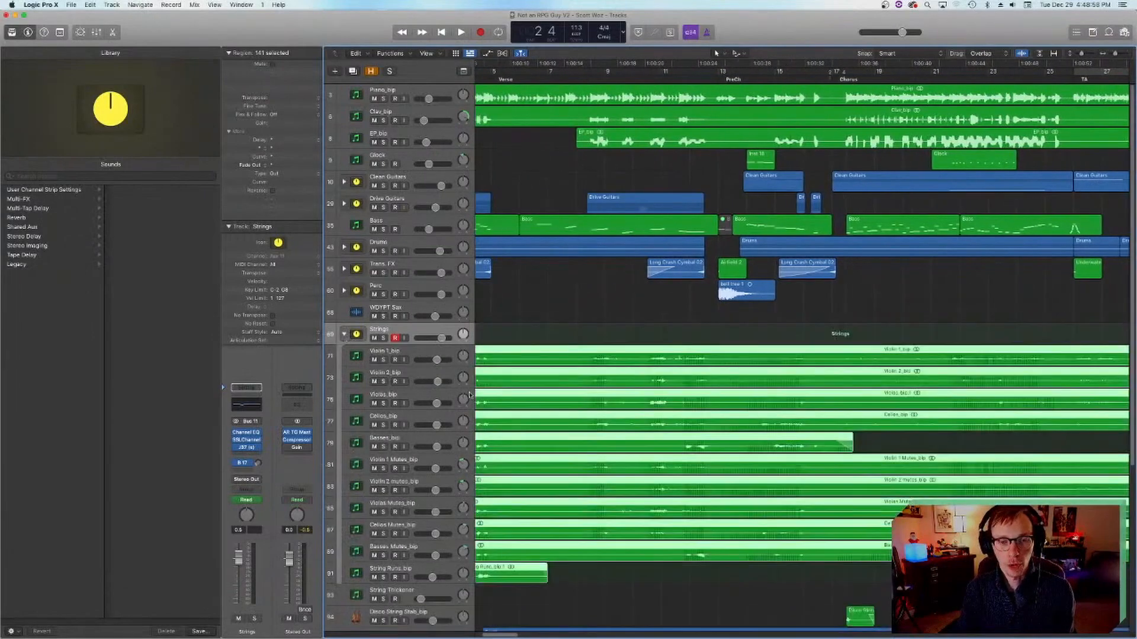
pyautogui.hscroll(-2, 389, 365)
pyautogui.click(360, 364)
pyautogui.hscroll(-2, 488, 370)
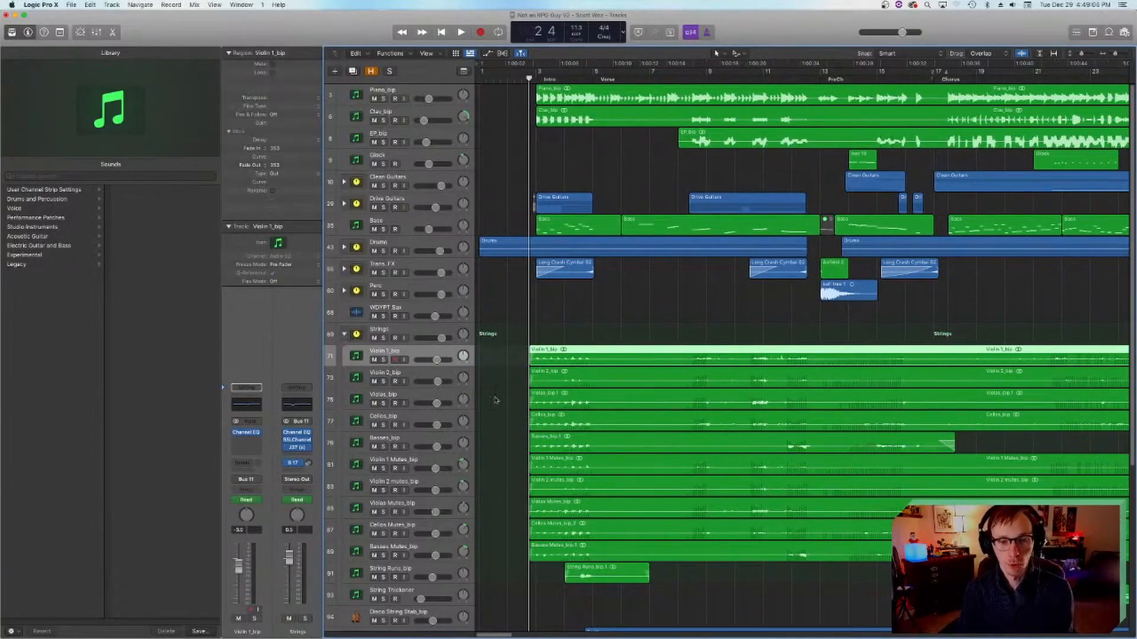
# Step: Solo the Strings stack and play it from the intro through the verse and pre-chorus into the chorus
pyautogui.scroll(-3, 495, 400)
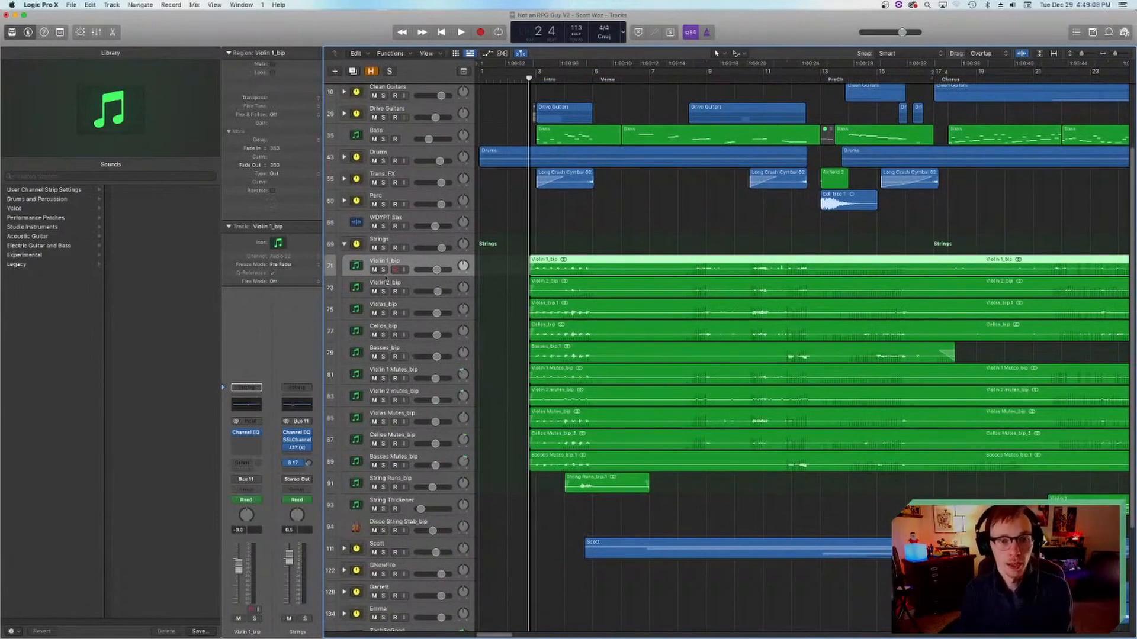
pyautogui.click(384, 248)
pyautogui.press('space')
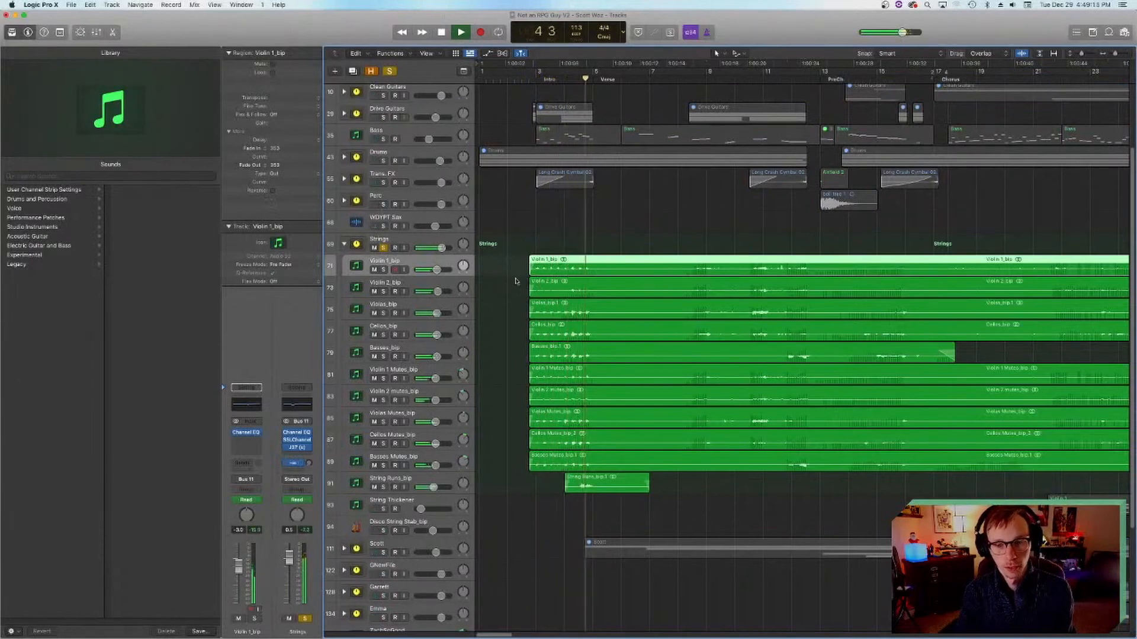
pyautogui.hscroll(3, 515, 281)
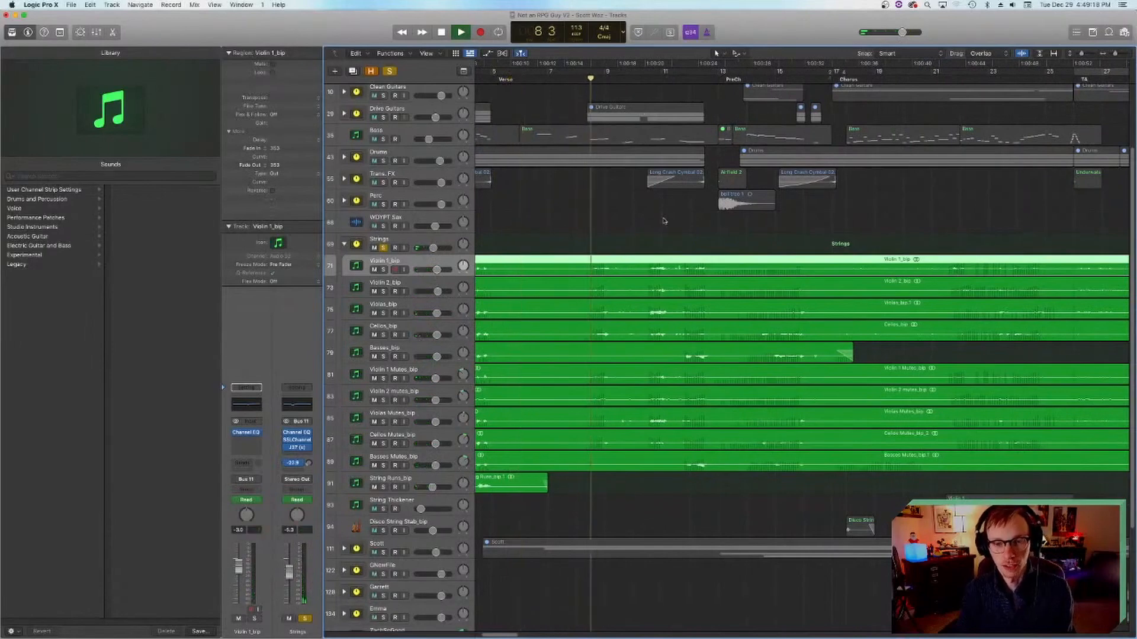
pyautogui.hscroll(2, 662, 224)
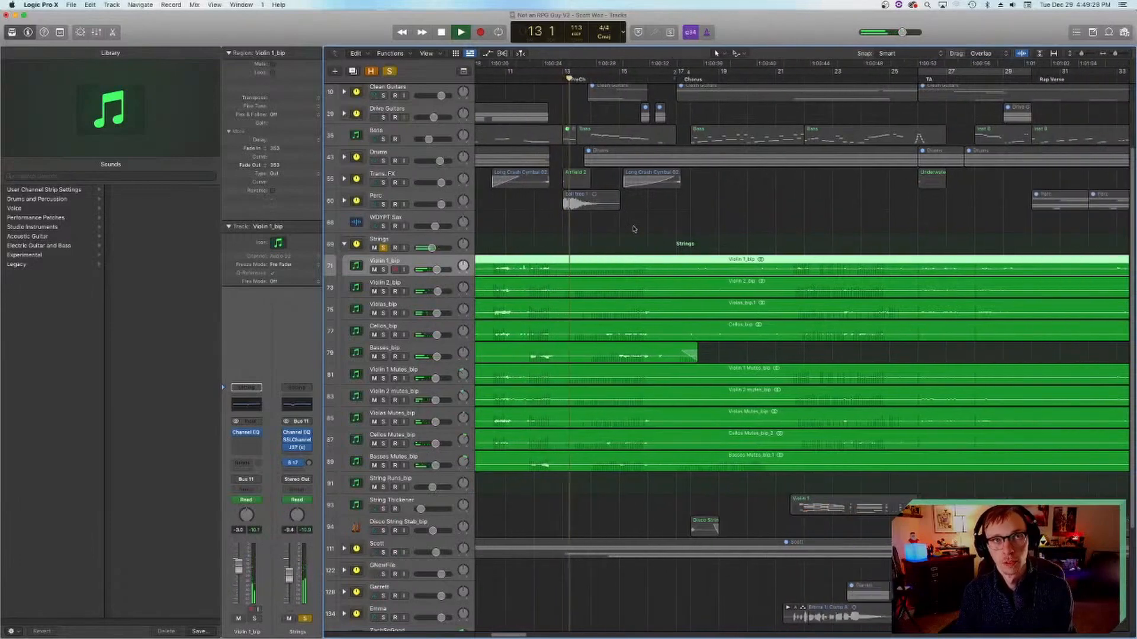
pyautogui.press('space')
pyautogui.press('space')
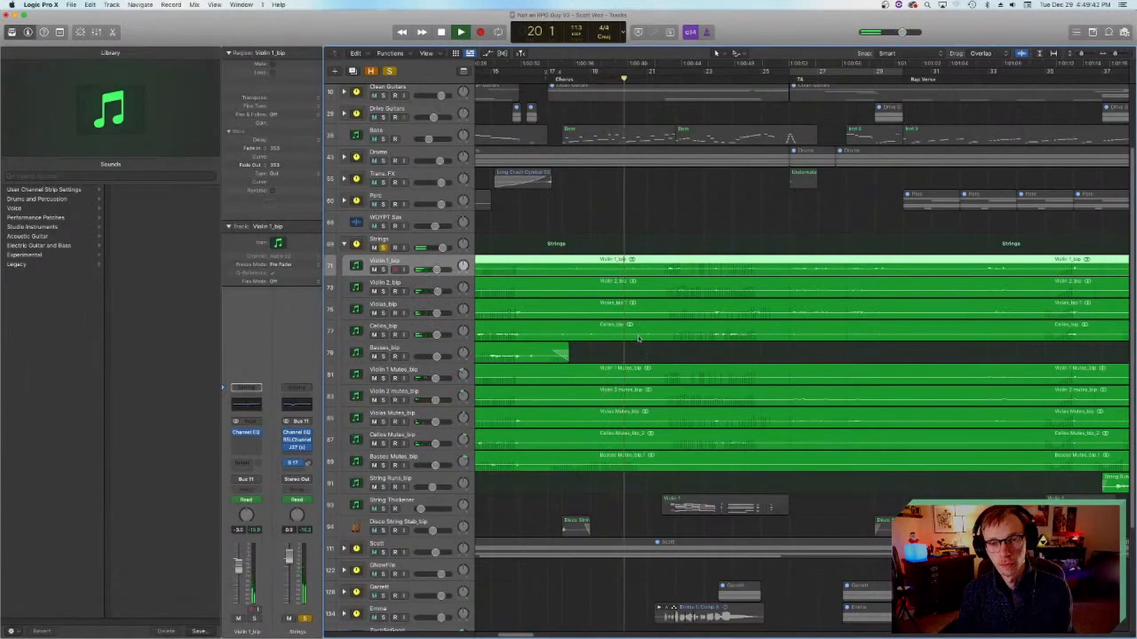
# Step: Audition the soloed strings around bar 22 of the chorus and set the playhead back at bar 21 beat 3
pyautogui.press('space')
pyautogui.click(714, 78)
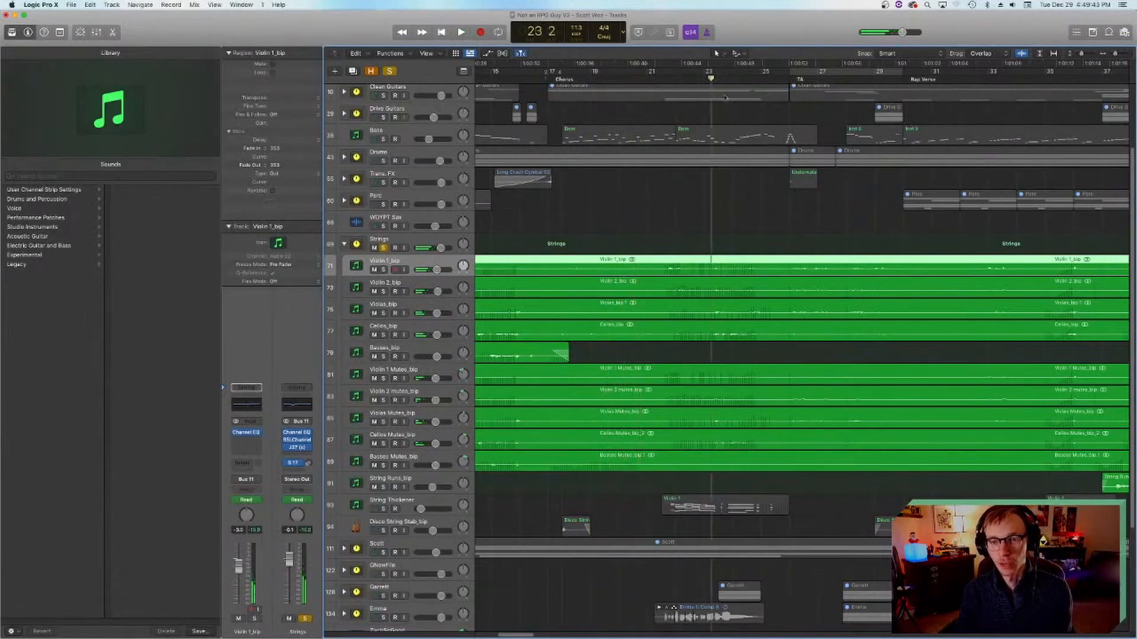
pyautogui.hscroll(3, 769, 191)
pyautogui.hscroll(-3, 762, 184)
pyautogui.hscroll(4, 756, 181)
pyautogui.press('space')
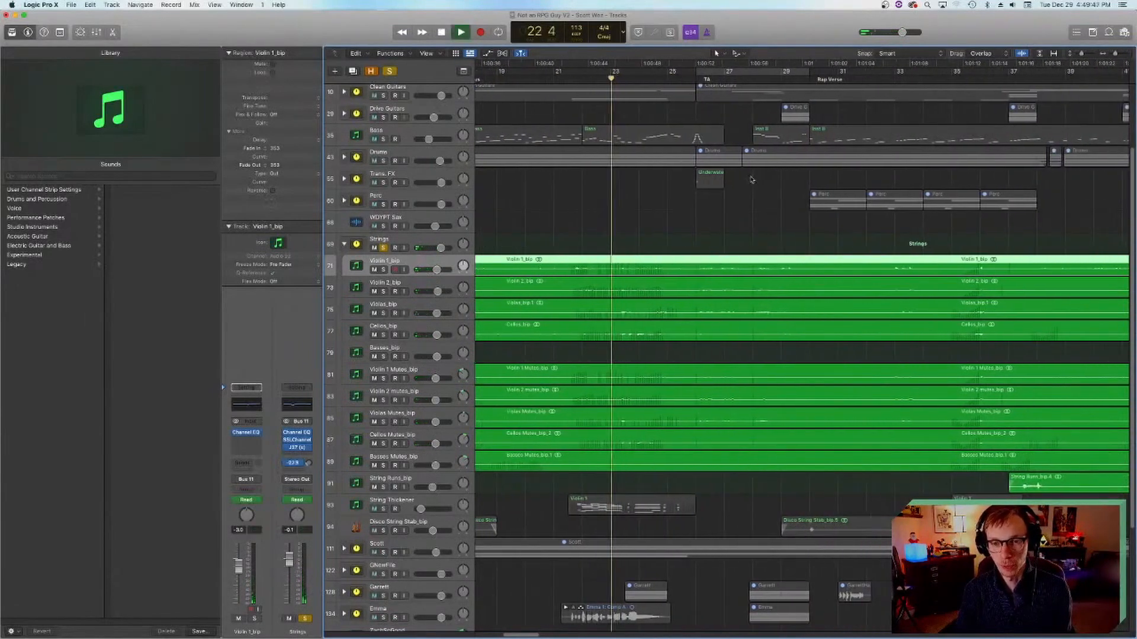
pyautogui.press('space')
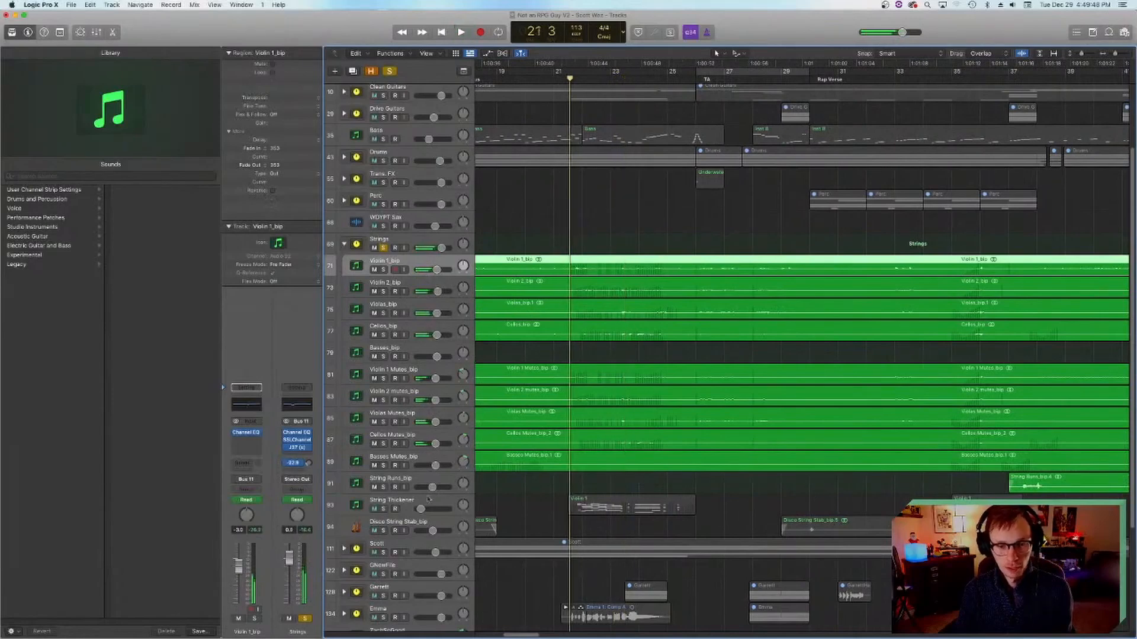
# Step: Add the String Thickener track to the solo, play it with the strings, and return to bar 21 beat 3
pyautogui.click(383, 509)
pyautogui.press('space')
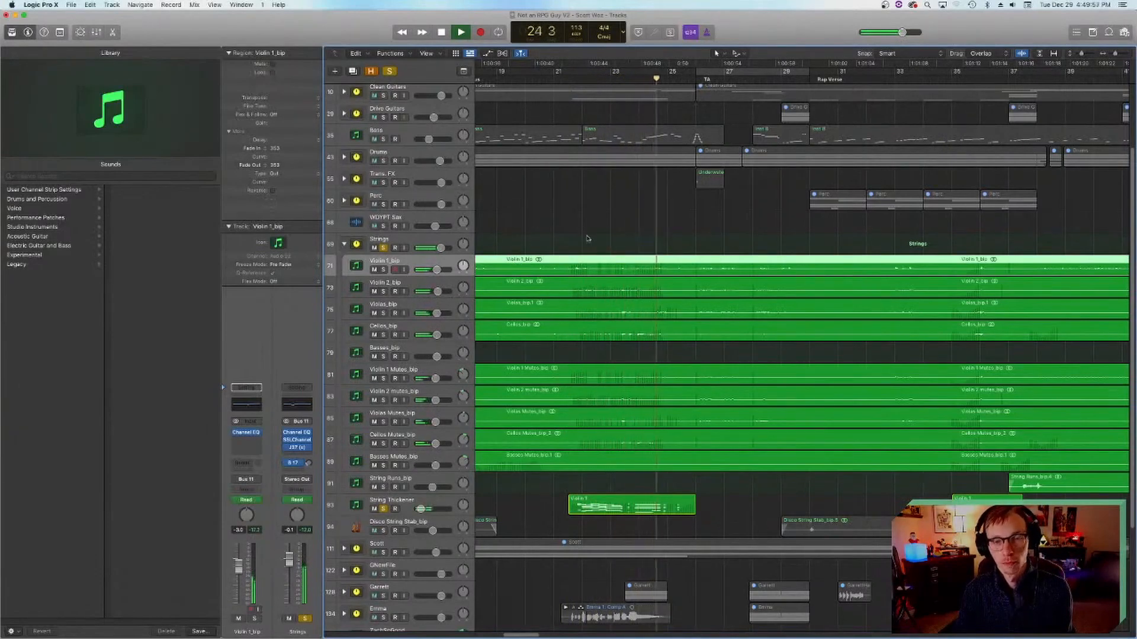
pyautogui.press('space')
pyautogui.click(566, 78)
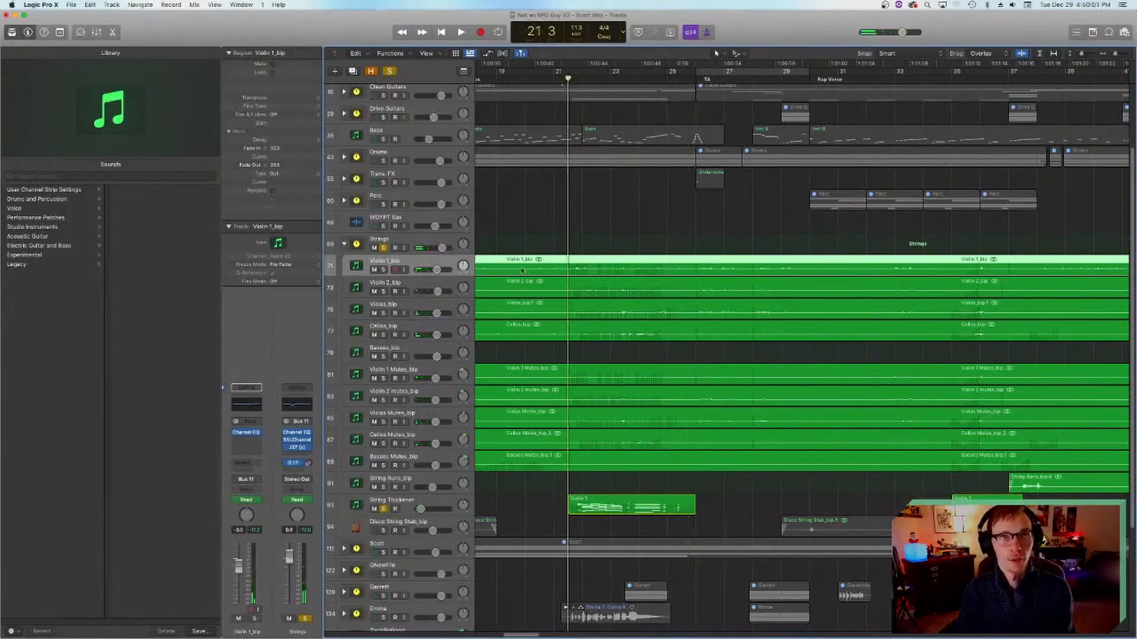
# Step: Play the soloed strings briefly from bar 27 beat 3, then from just before the TA section at bar 26
pyautogui.hscroll(8, 531, 268)
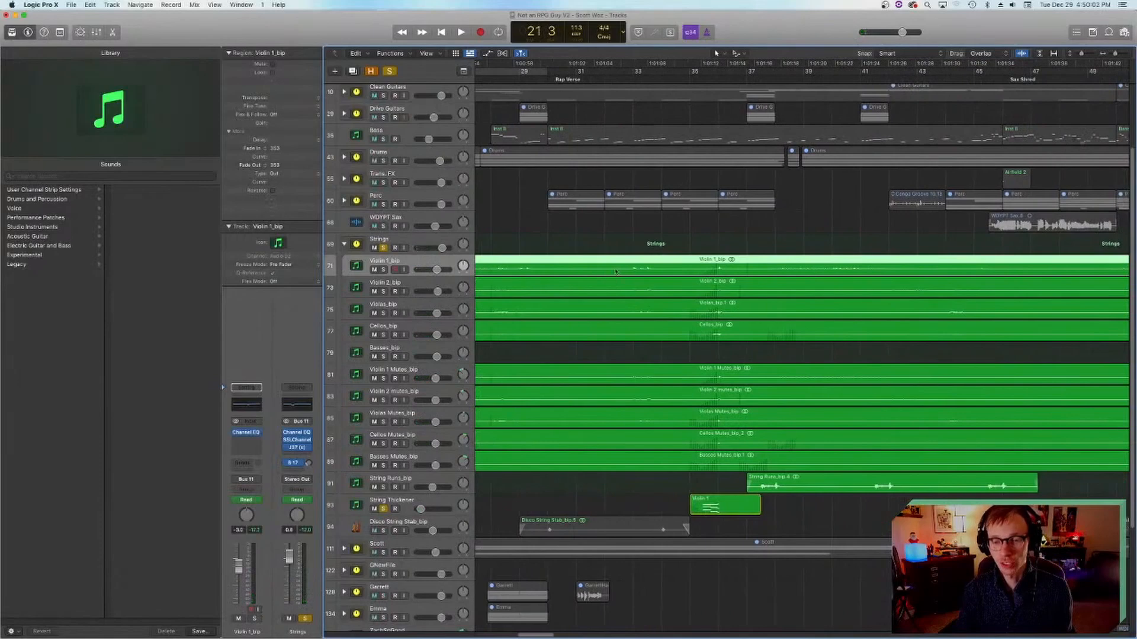
pyautogui.hscroll(-4, 631, 174)
pyautogui.click(624, 82)
pyautogui.press('space')
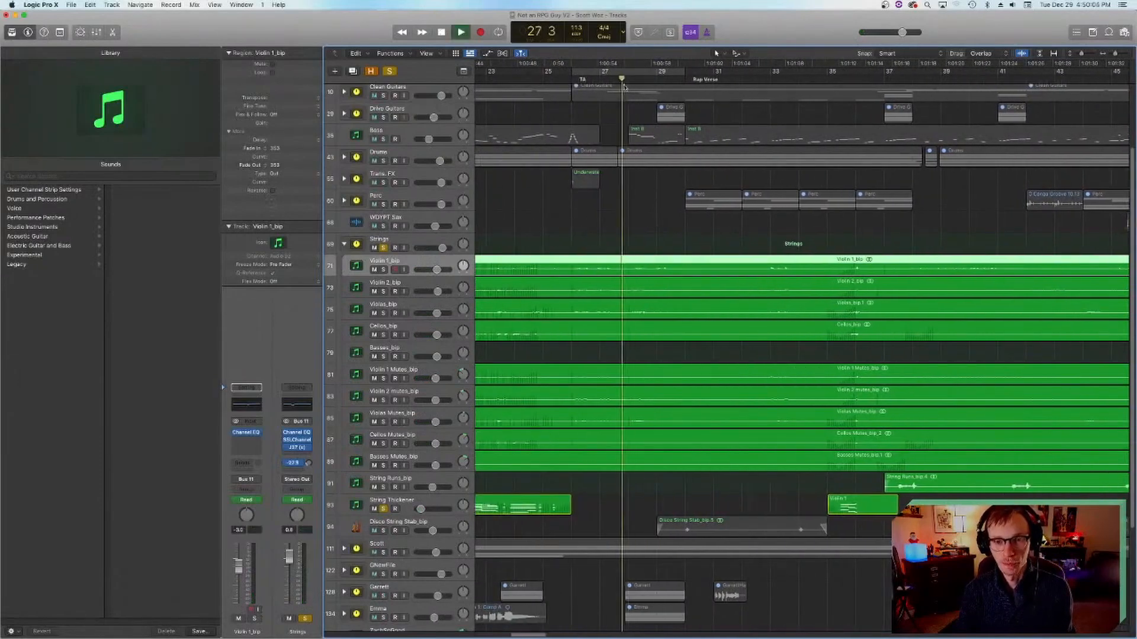
pyautogui.click(568, 81)
pyautogui.press('space')
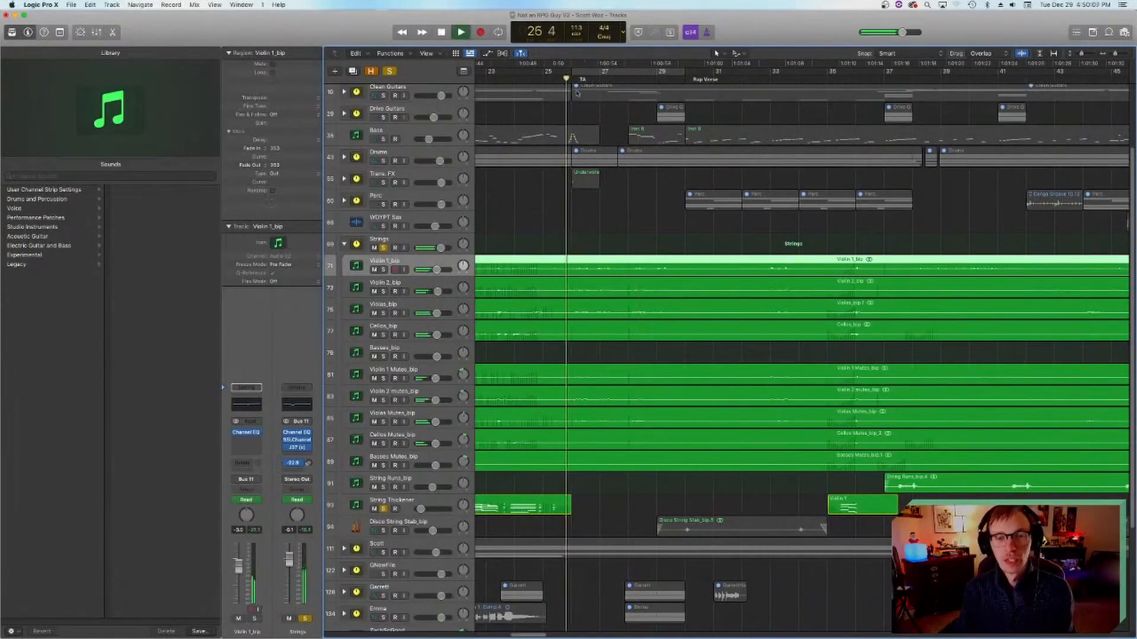
pyautogui.press('space')
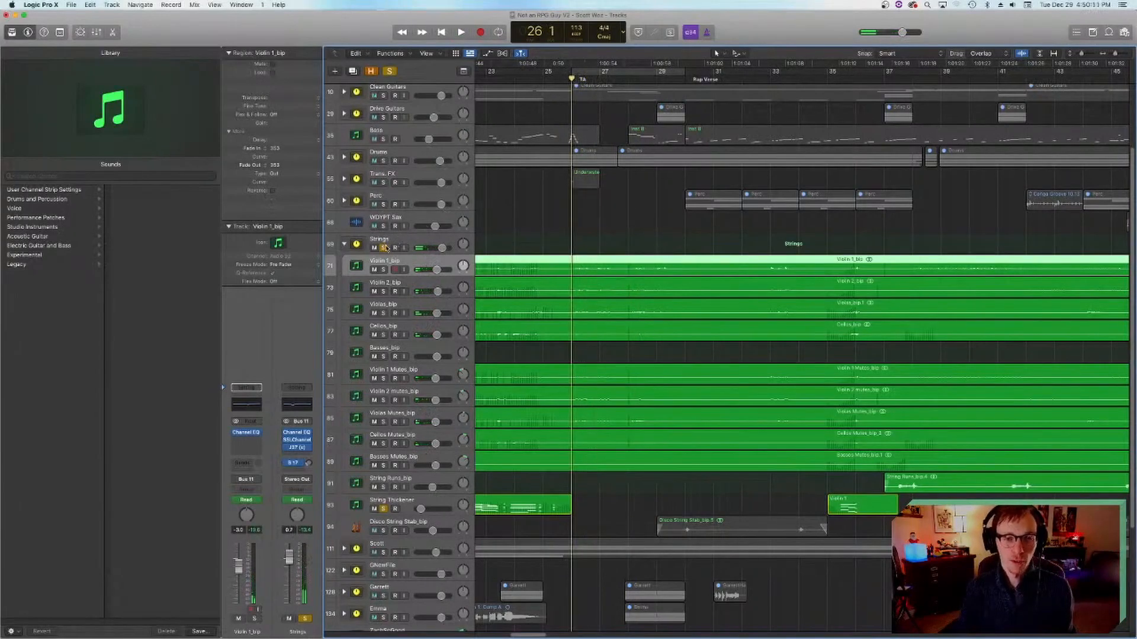
# Step: Turn off solo on the Strings stack and String Thickener, and collapse the Strings stack
pyautogui.click(384, 247)
pyautogui.click(383, 509)
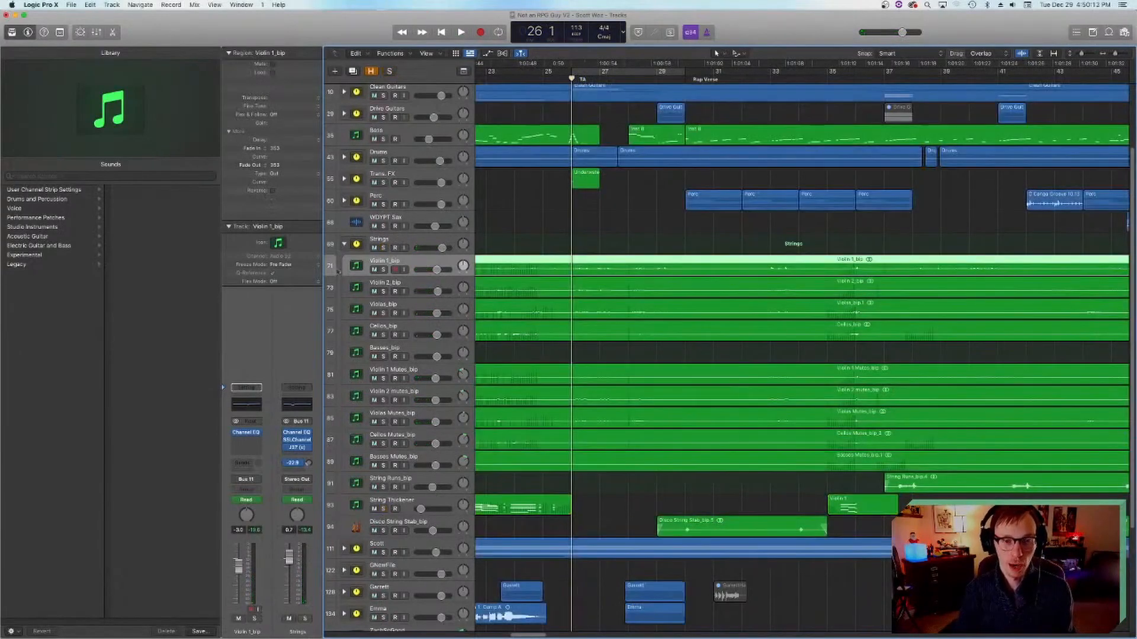
pyautogui.click(344, 243)
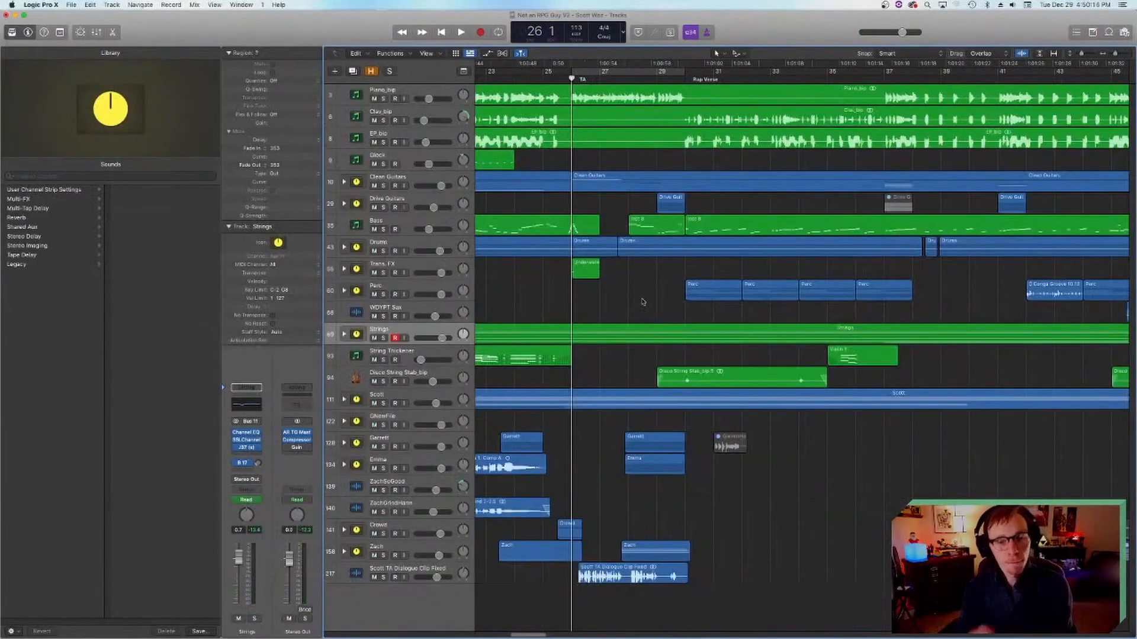
# Step: Mute the dialogue clip track 217 and play the full mix from bar 26
pyautogui.click(374, 578)
pyautogui.press('space')
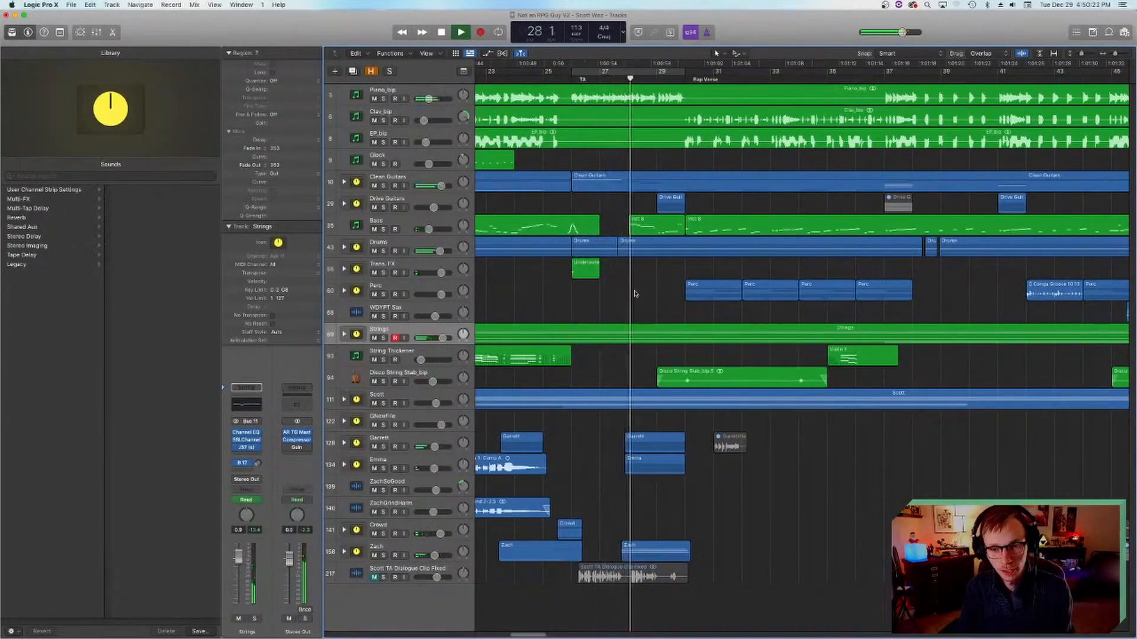
# Step: Stop the full mix playback, save the project, and return the playhead to bar 26 at the TA section
pyautogui.press('space')
pyautogui.press('super+s')
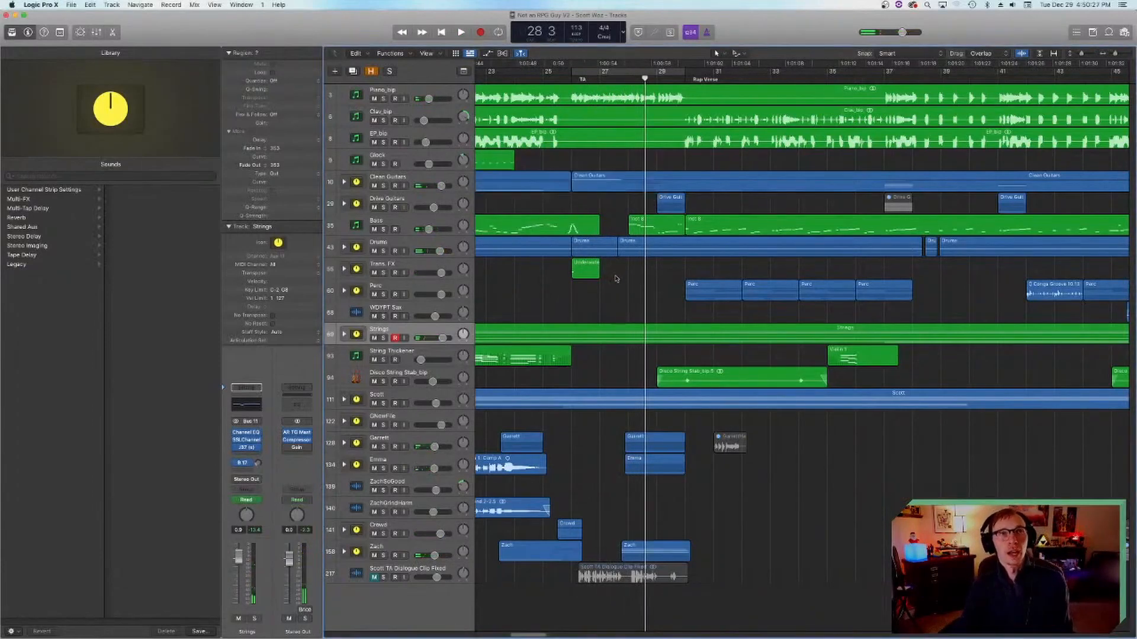
pyautogui.click(568, 79)
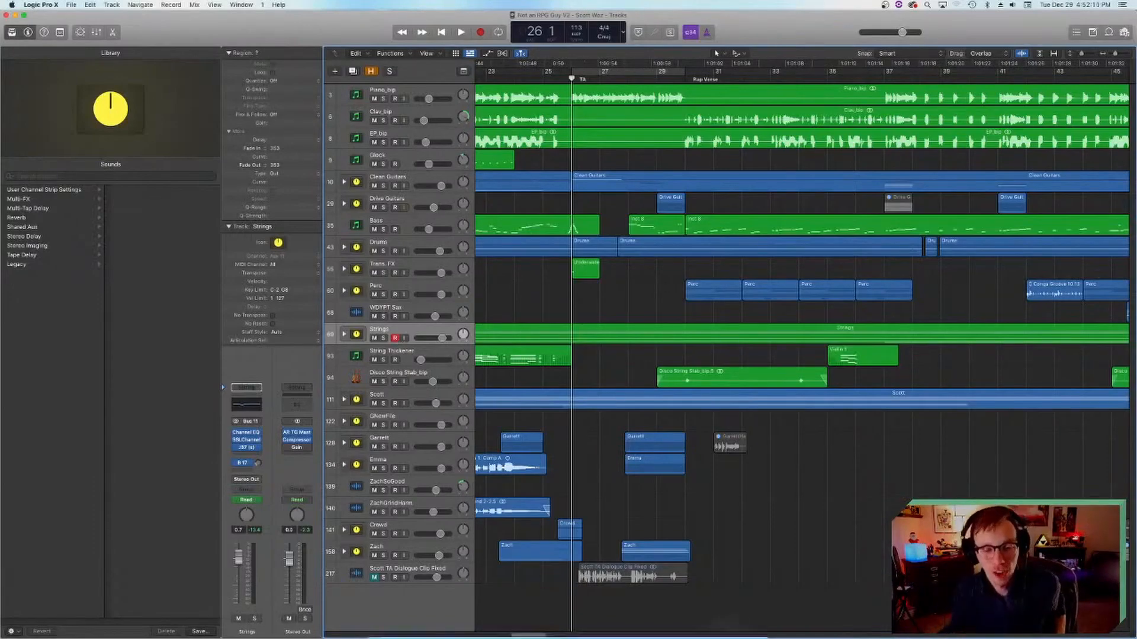
# Step: Switch to iTunes, open Ariana Grande's album Positions from the Last 3 Months albums, and return to the Logic Pro project
pyautogui.click(573, 619)
pyautogui.scroll(6, 622, 325)
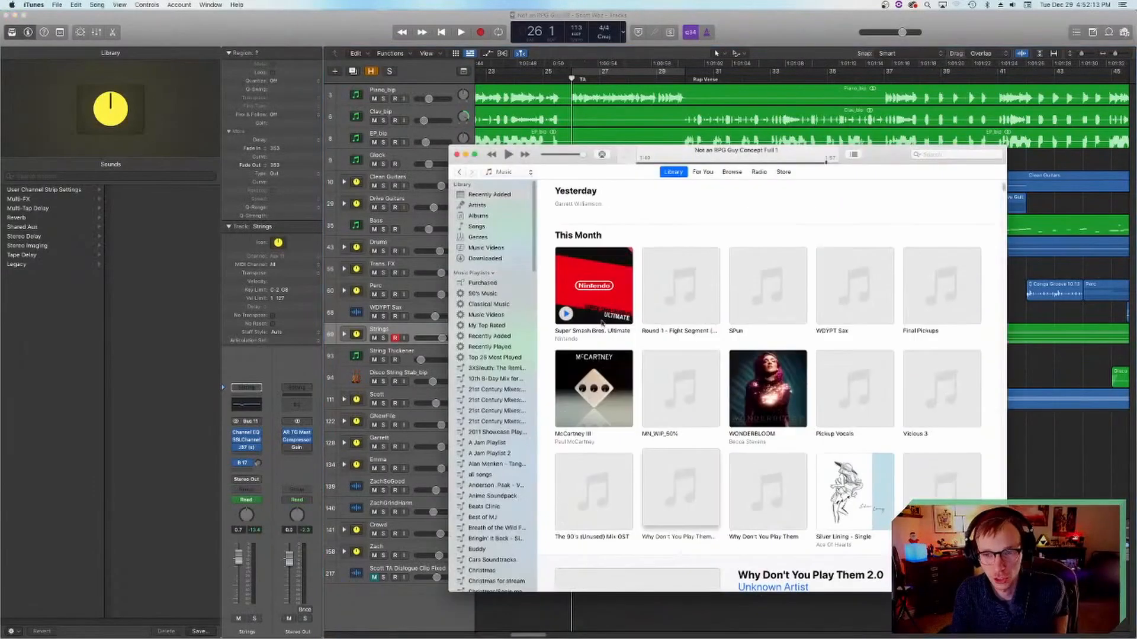
pyautogui.scroll(-11, 621, 325)
pyautogui.scroll(-10, 639, 337)
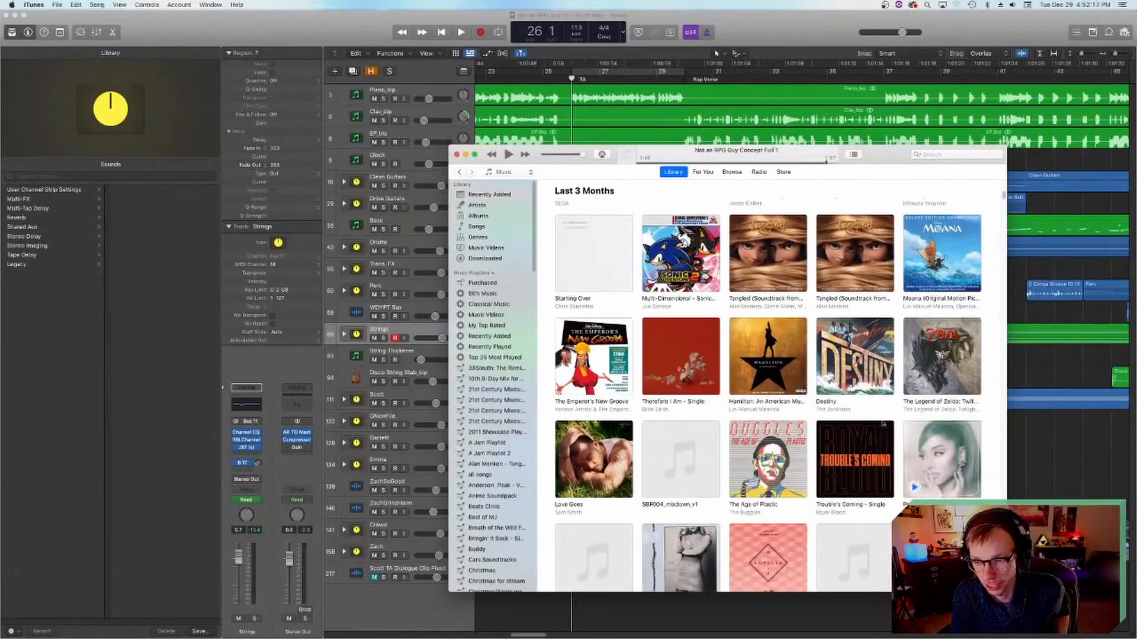
pyautogui.click(913, 487)
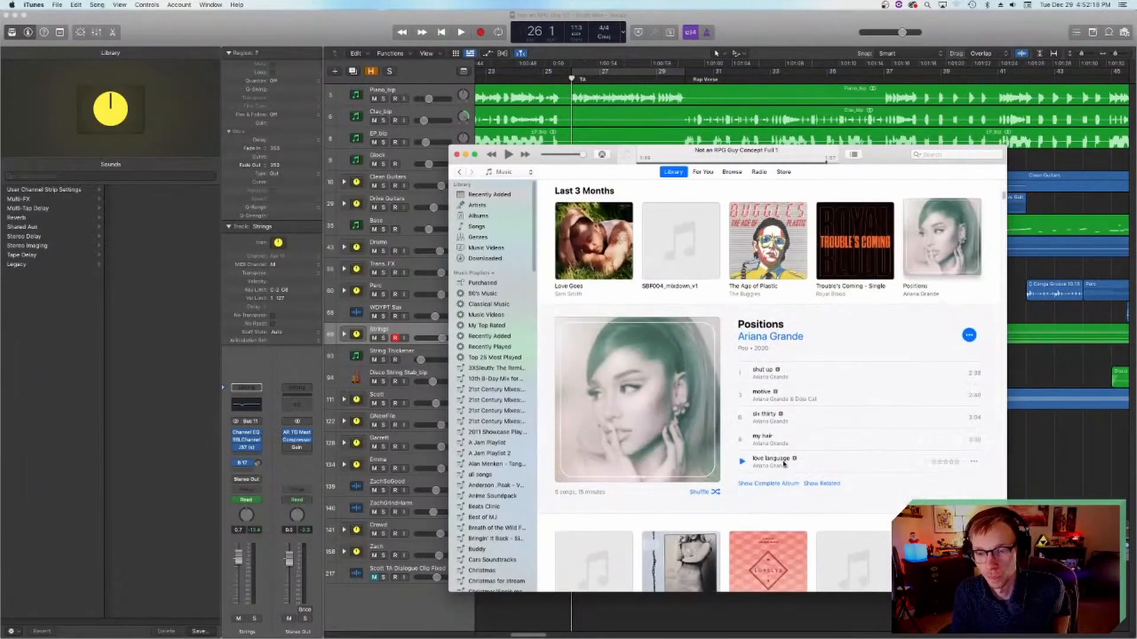
pyautogui.click(1046, 460)
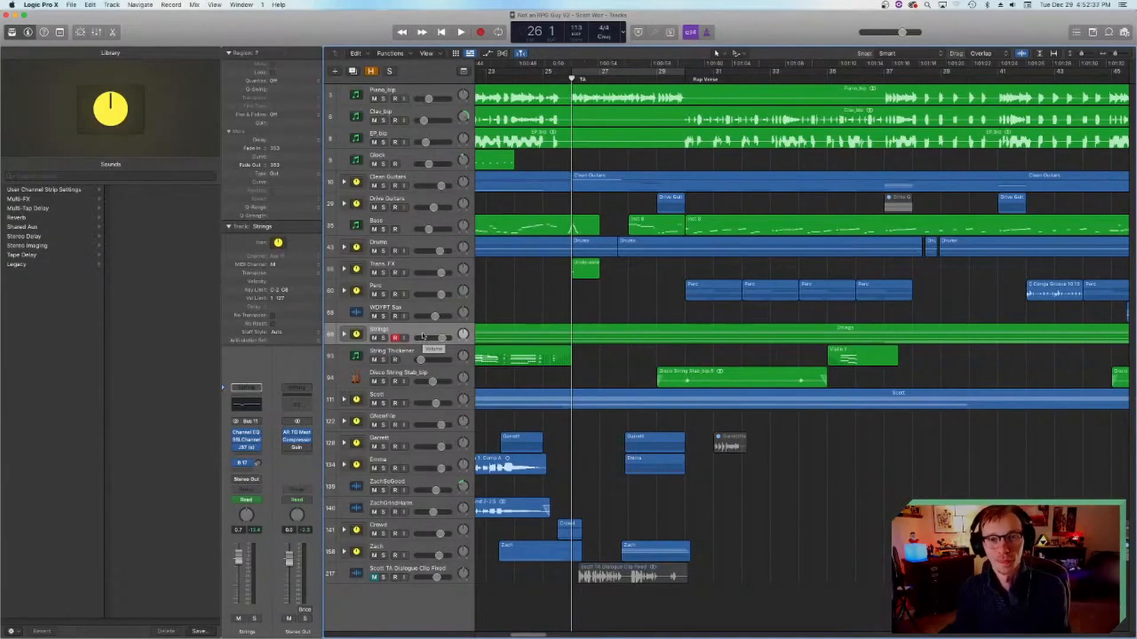
# Step: Play the full mix from bar 26 to bar 30, save the project, and place the playhead at bar 29 beat 4
pyautogui.press('space')
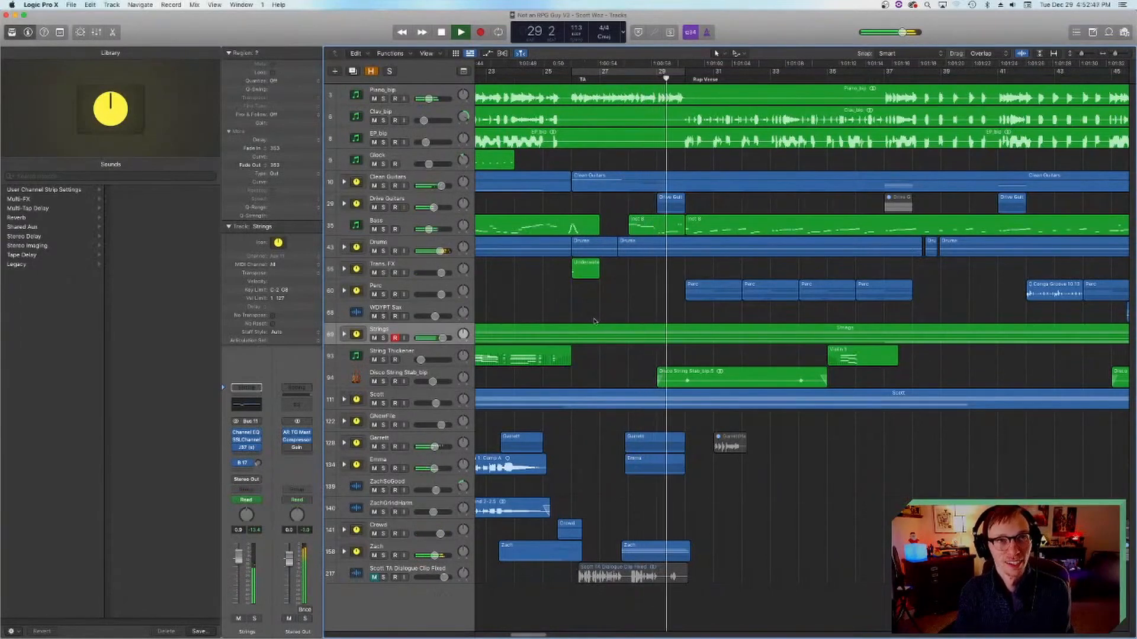
pyautogui.press('space')
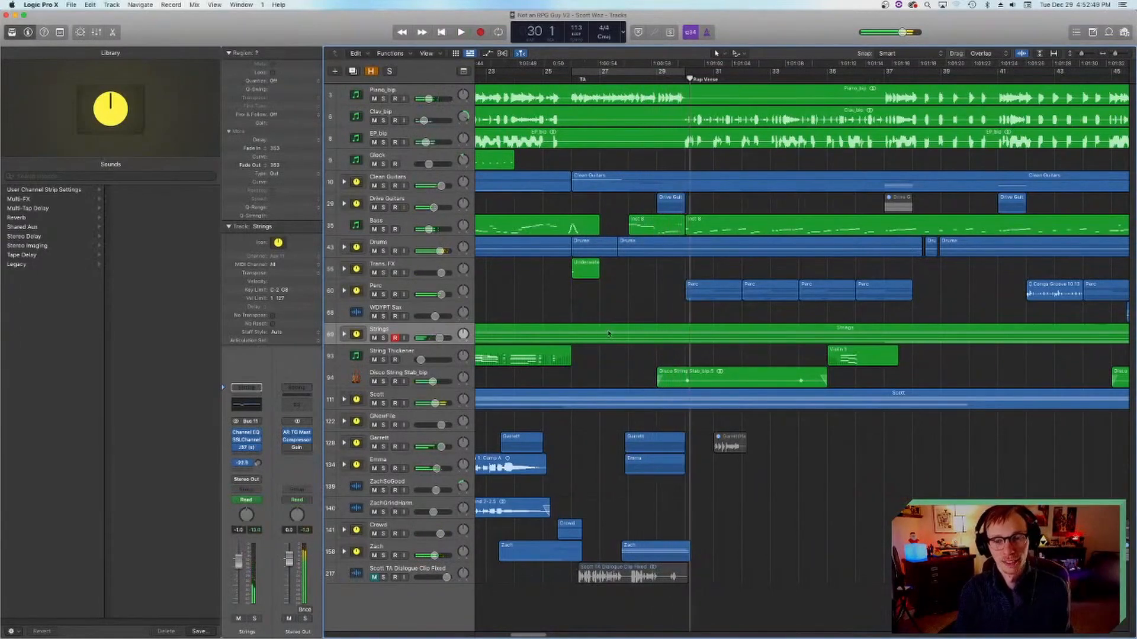
pyautogui.press('super+s')
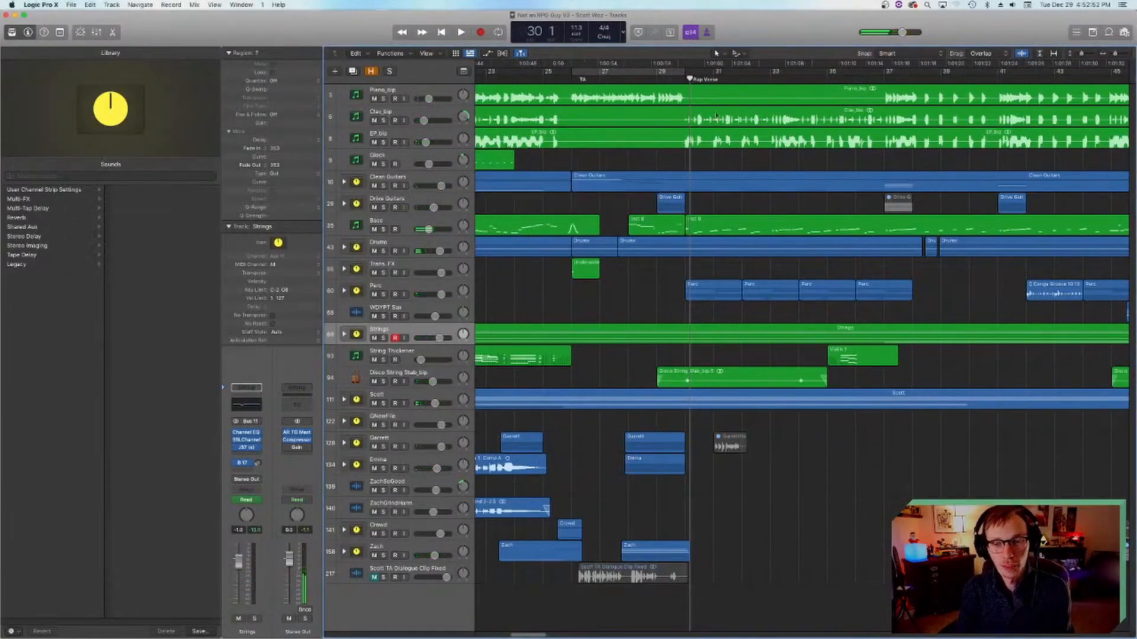
pyautogui.click(677, 80)
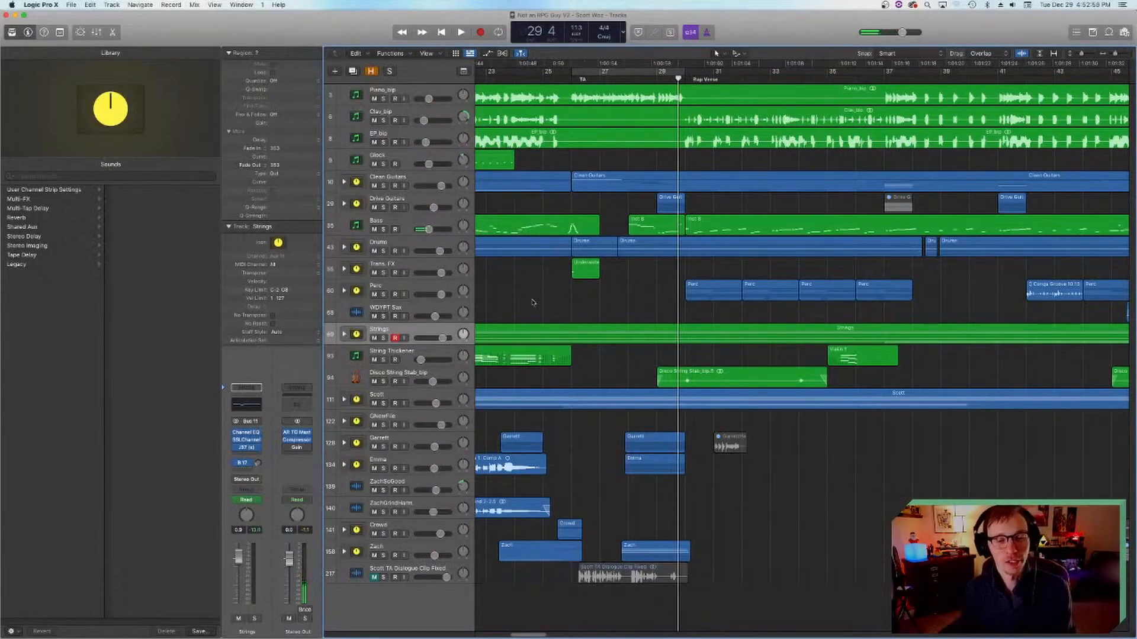
# Step: Solo the Disco String Stab, String Thickener and Strings tracks and play them from bar 29 beat 4 through the Rap Verse
pyautogui.click(383, 378)
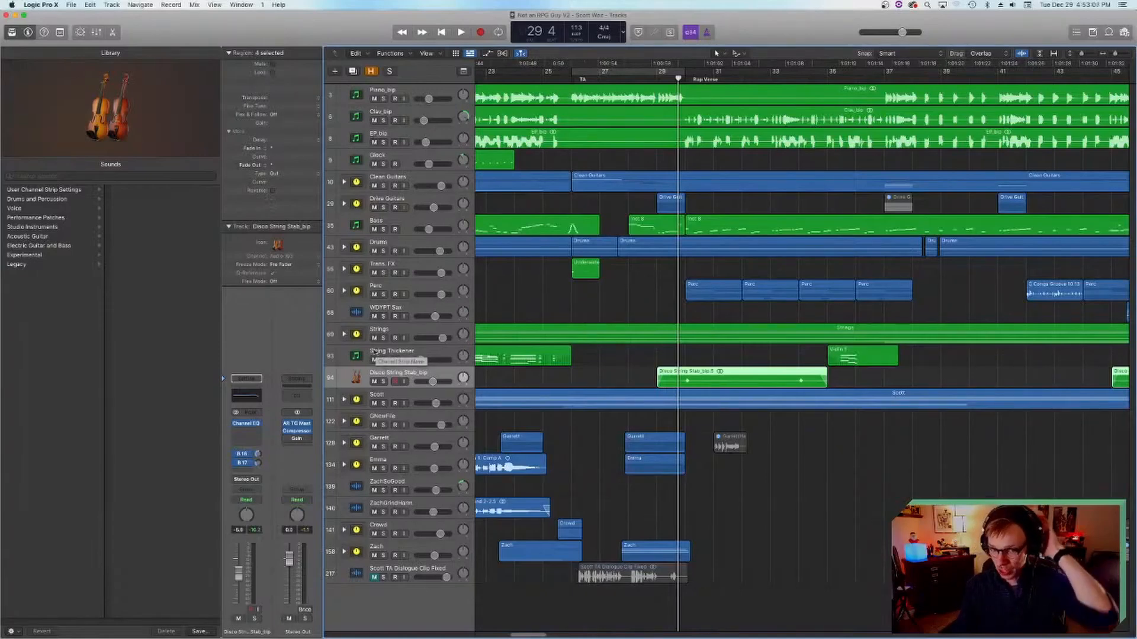
pyautogui.moveTo(383, 381); pyautogui.dragTo(380, 338)
pyautogui.press('space')
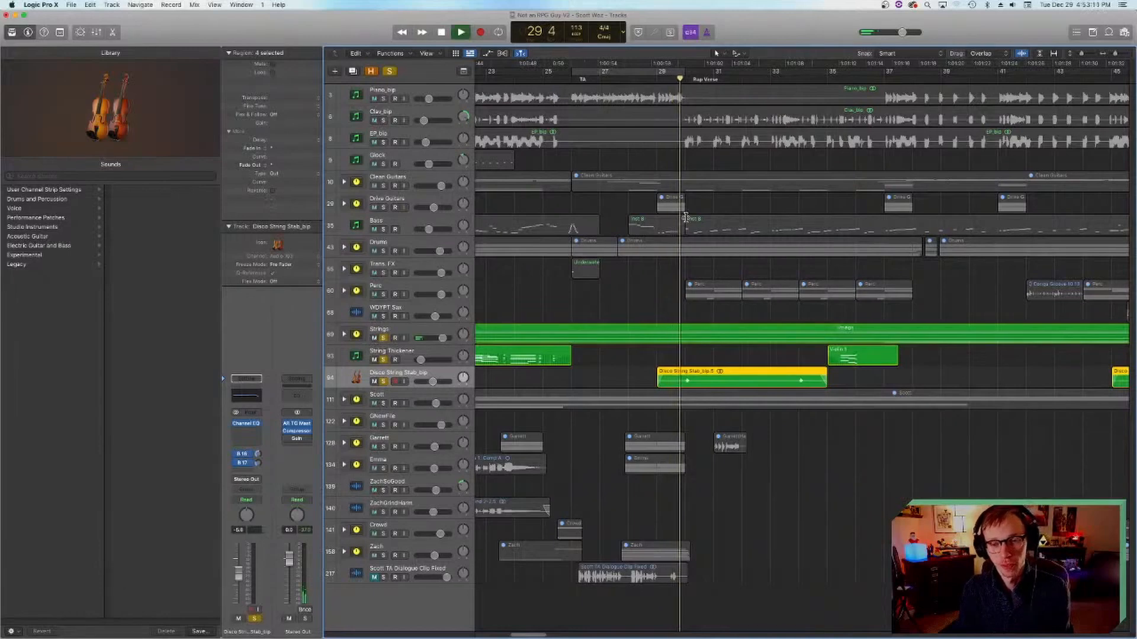
pyautogui.hscroll(4, 682, 232)
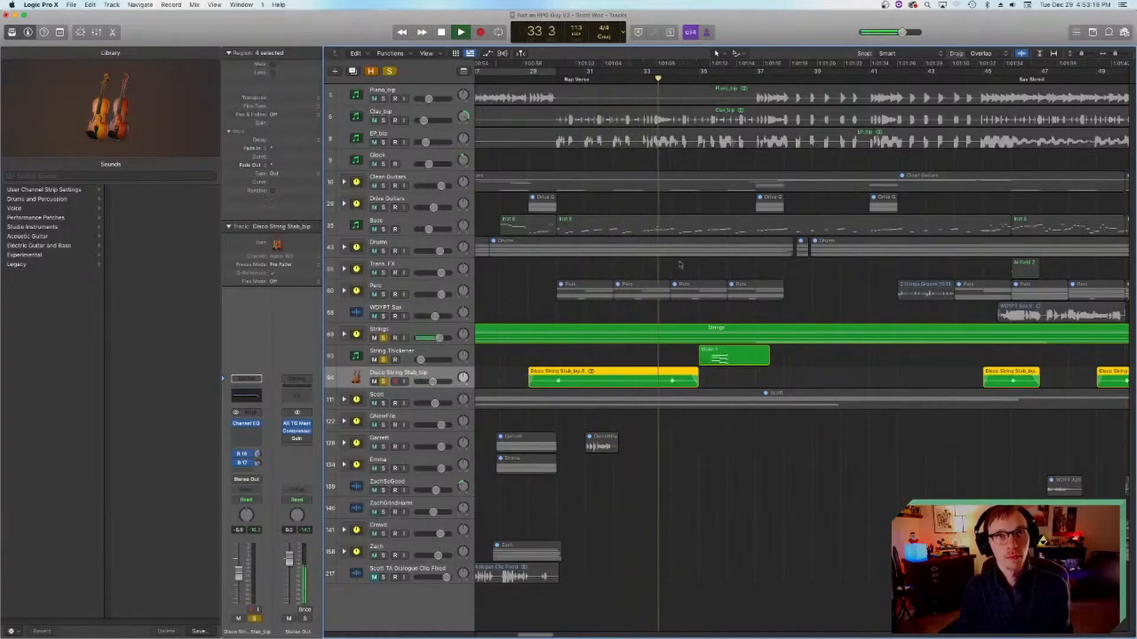
pyautogui.hscroll(2, 639, 264)
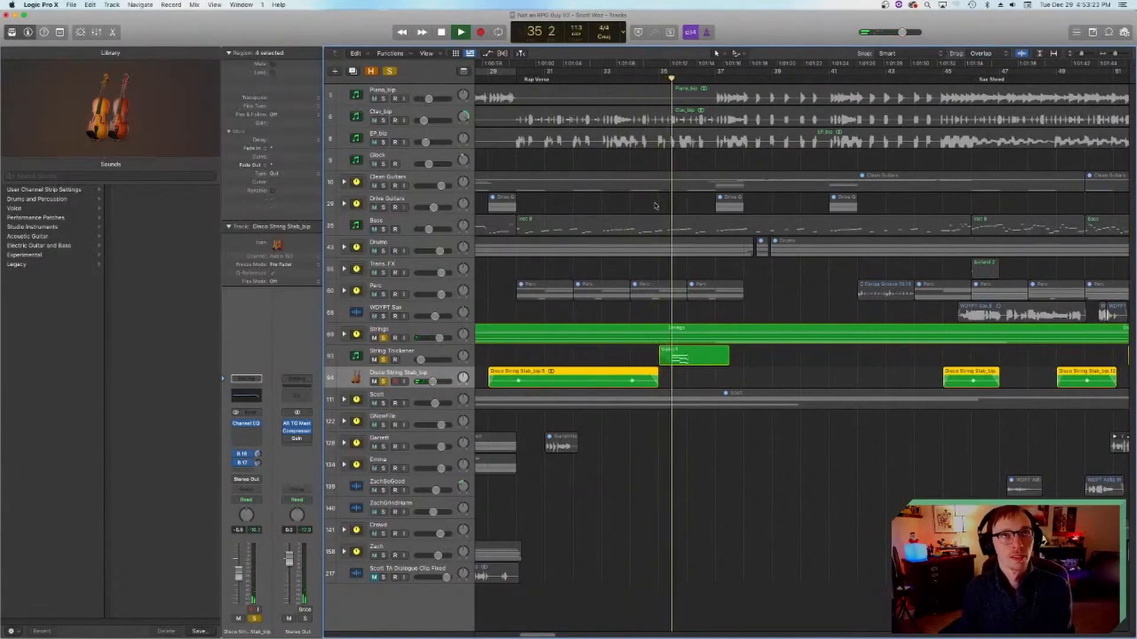
pyautogui.hscroll(8, 657, 210)
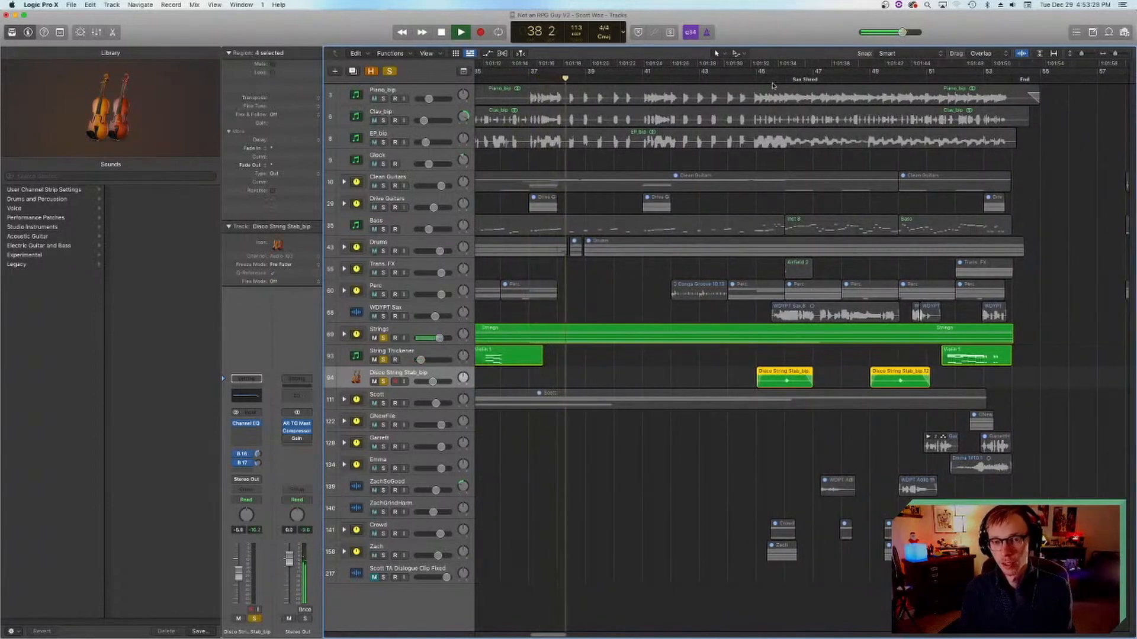
# Step: Expand the Strings stack during playback, listen to its layers through to bar 46, then stop and save the project
pyautogui.click(344, 335)
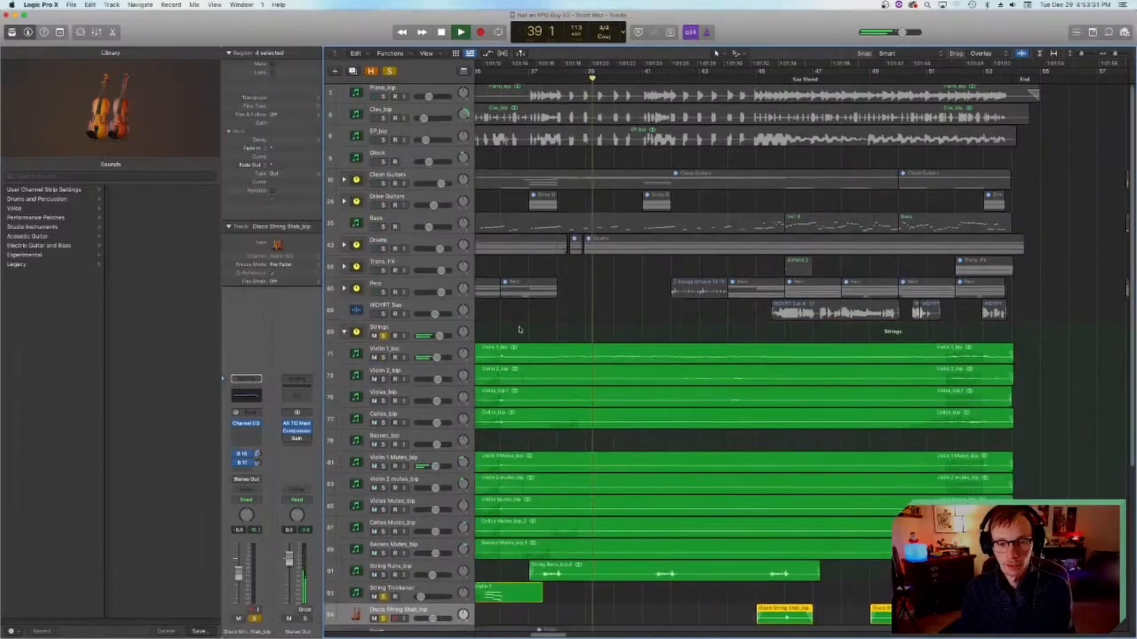
pyautogui.scroll(-3, 521, 332)
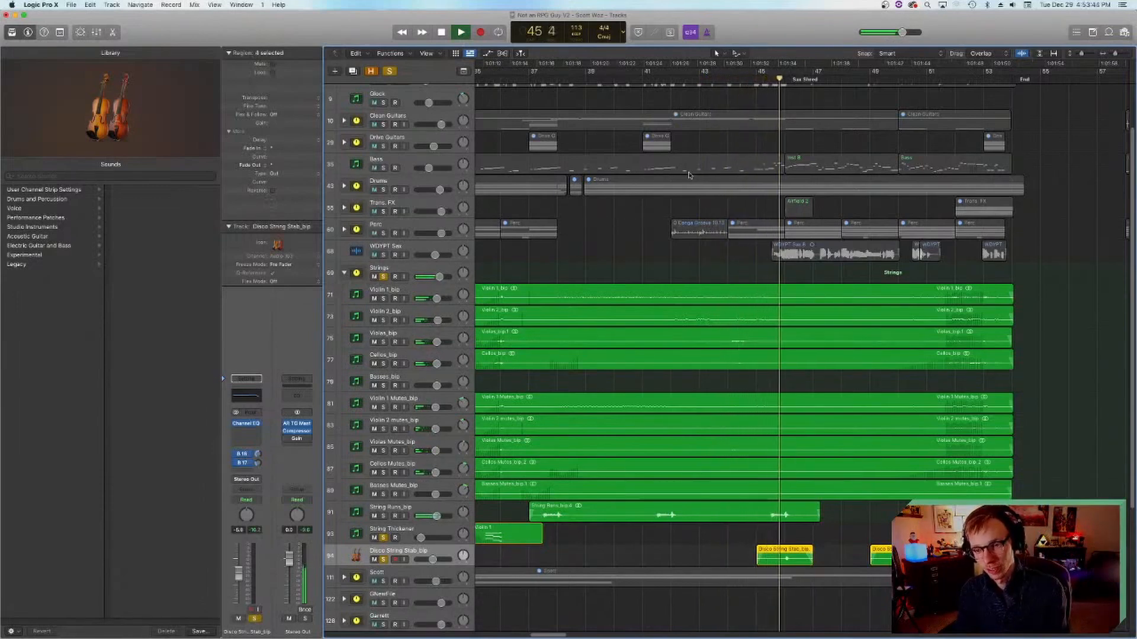
pyautogui.press('space')
pyautogui.press('super+s')
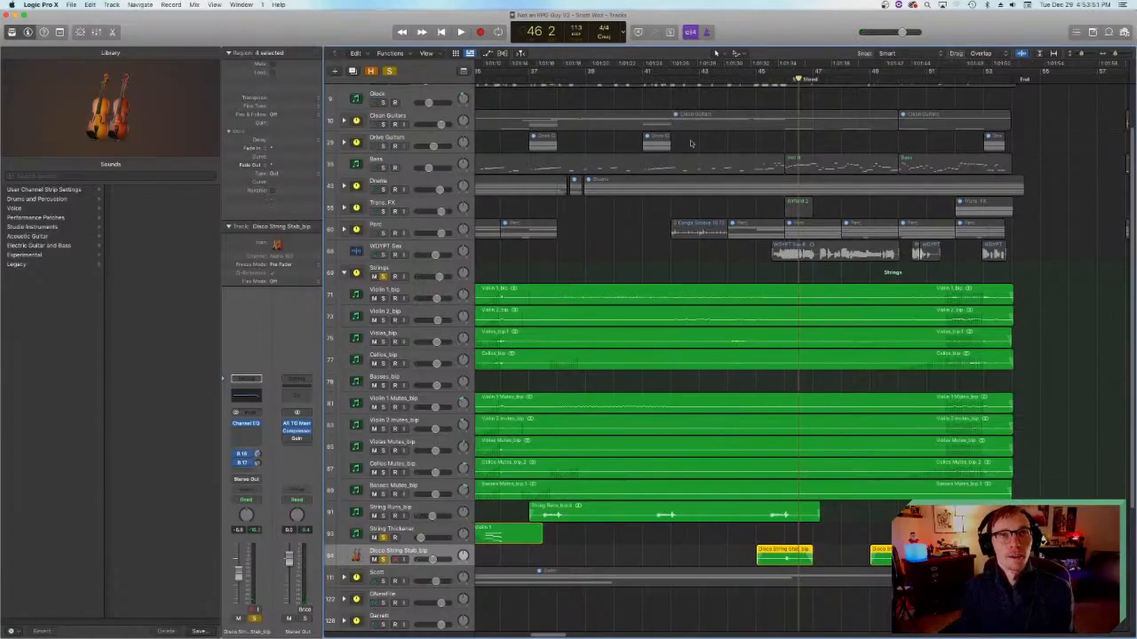
# Step: Return to bar 41, turn off solo on all string tracks, collapse the Strings stack, and save the project
pyautogui.click(644, 72)
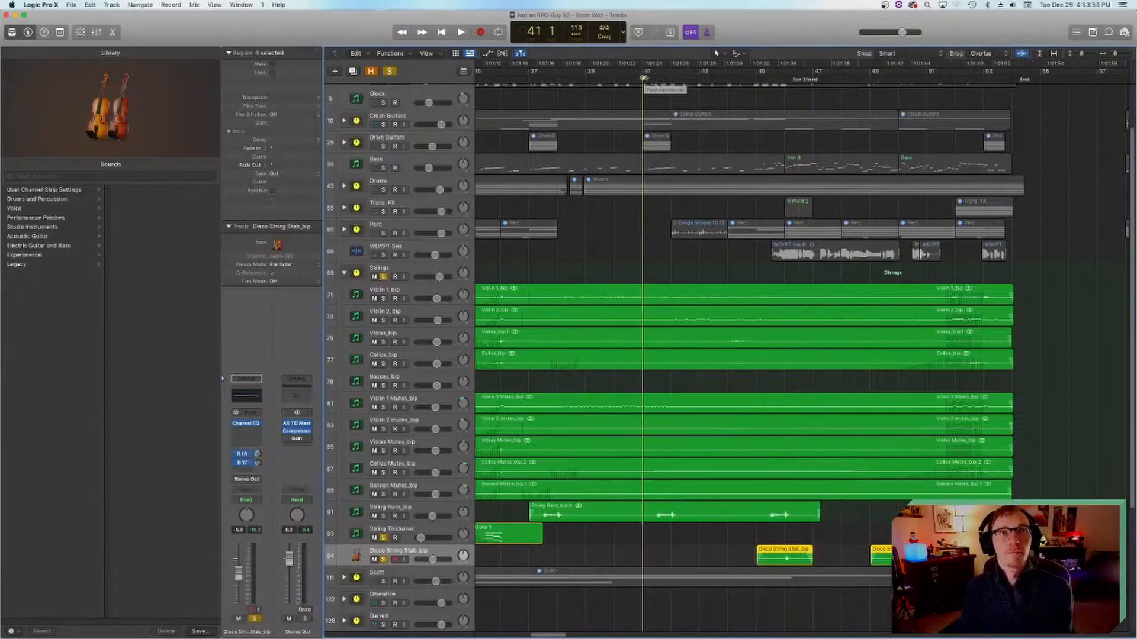
pyautogui.click(384, 277)
pyautogui.click(383, 537)
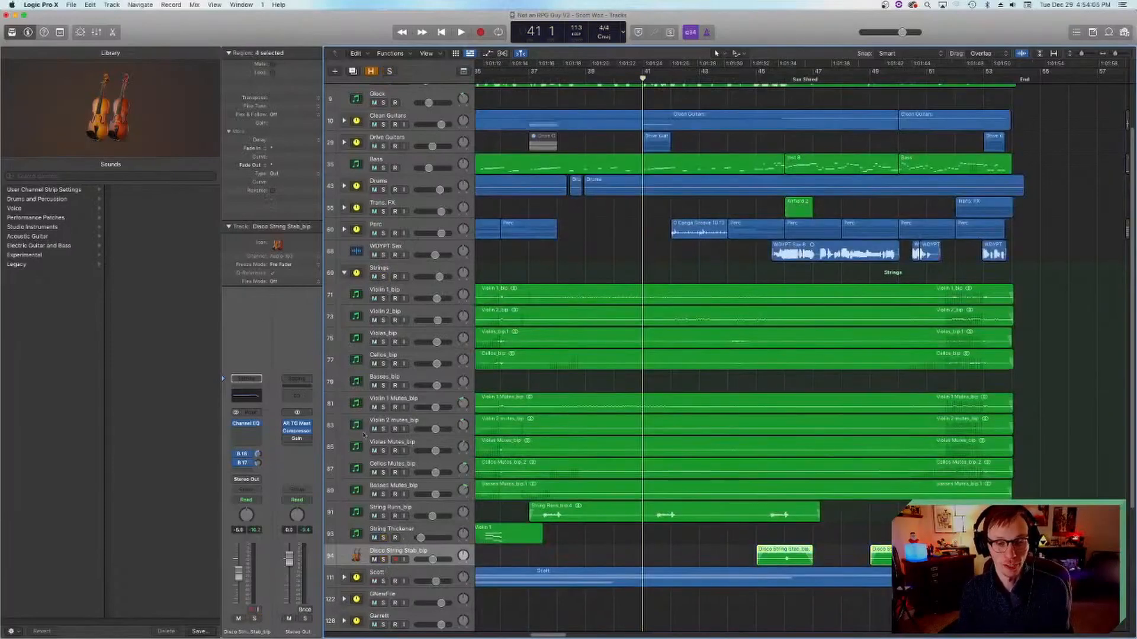
pyautogui.click(344, 273)
pyautogui.hscroll(3, 669, 502)
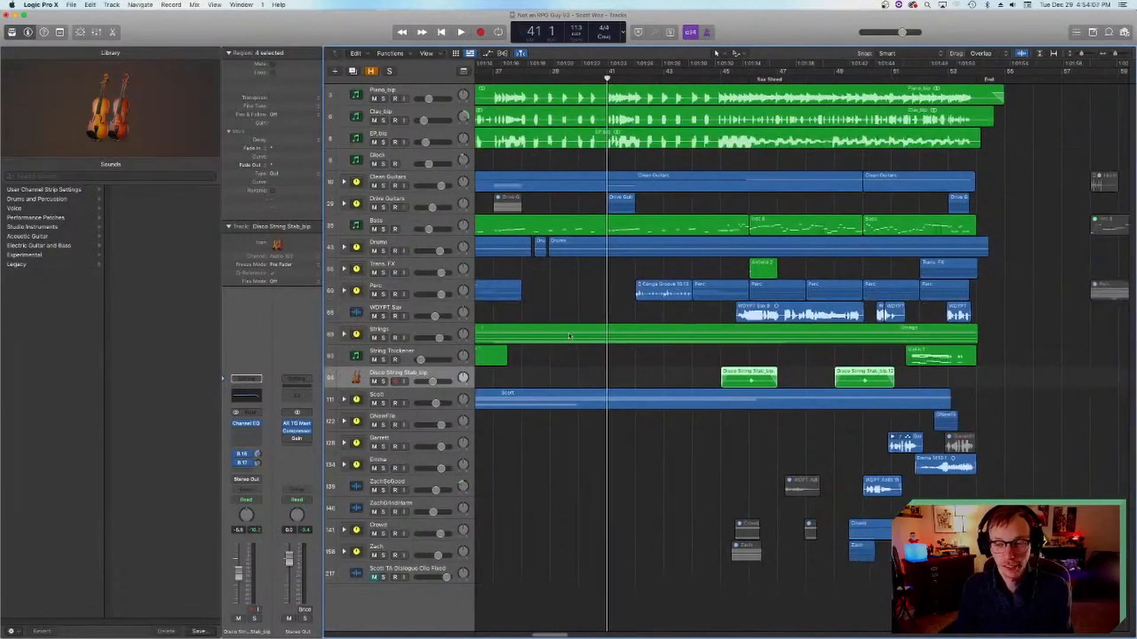
pyautogui.press('super+s')
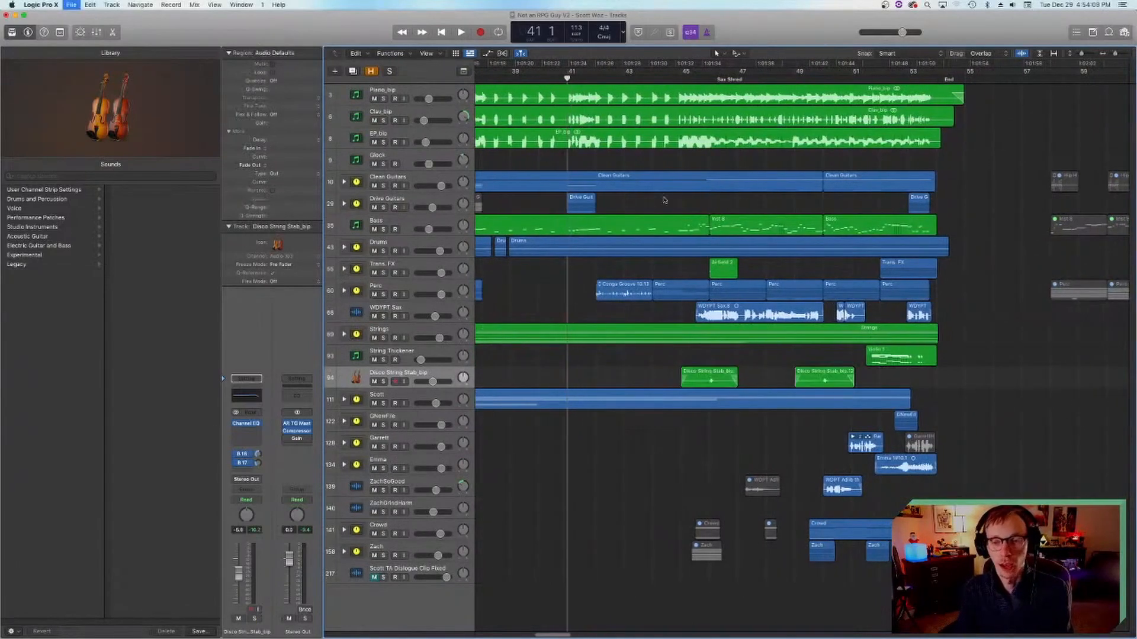
# Step: Solo the Strings stack and String Thickener and play the song's final string passage from about bar 50
pyautogui.click(676, 80)
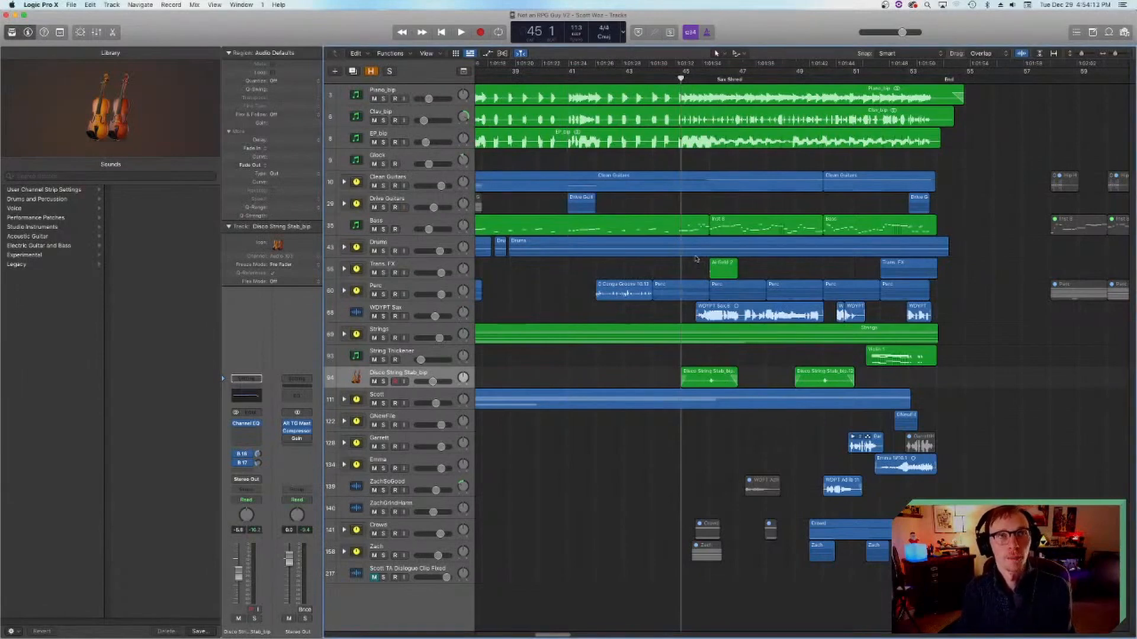
pyautogui.hscroll(-5, 694, 258)
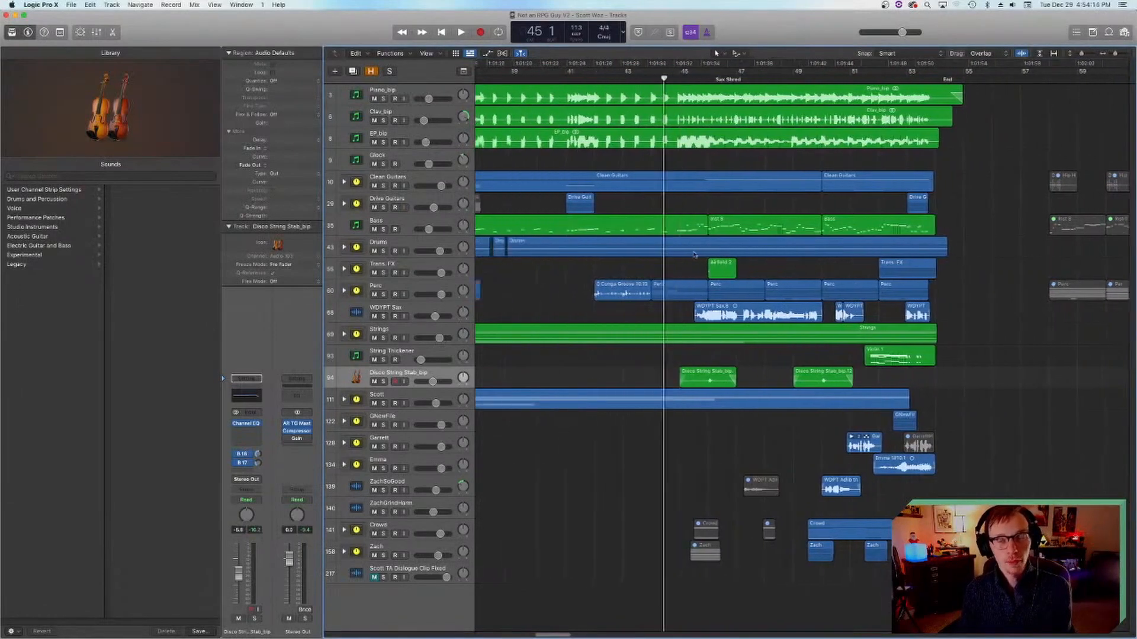
pyautogui.click(899, 79)
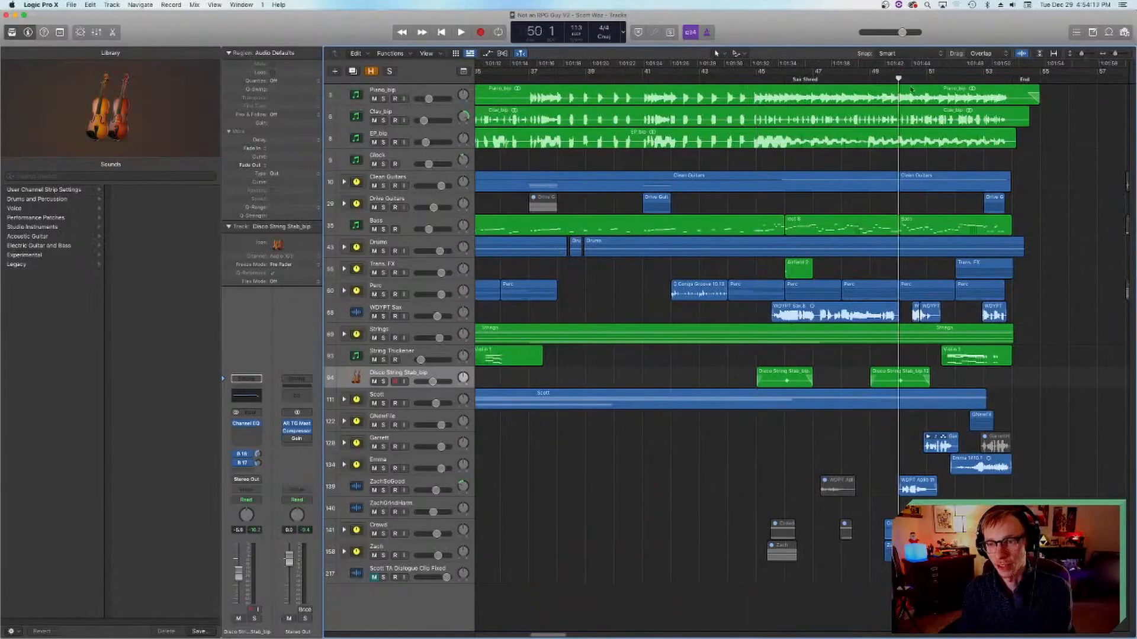
pyautogui.click(383, 337)
pyautogui.press('space')
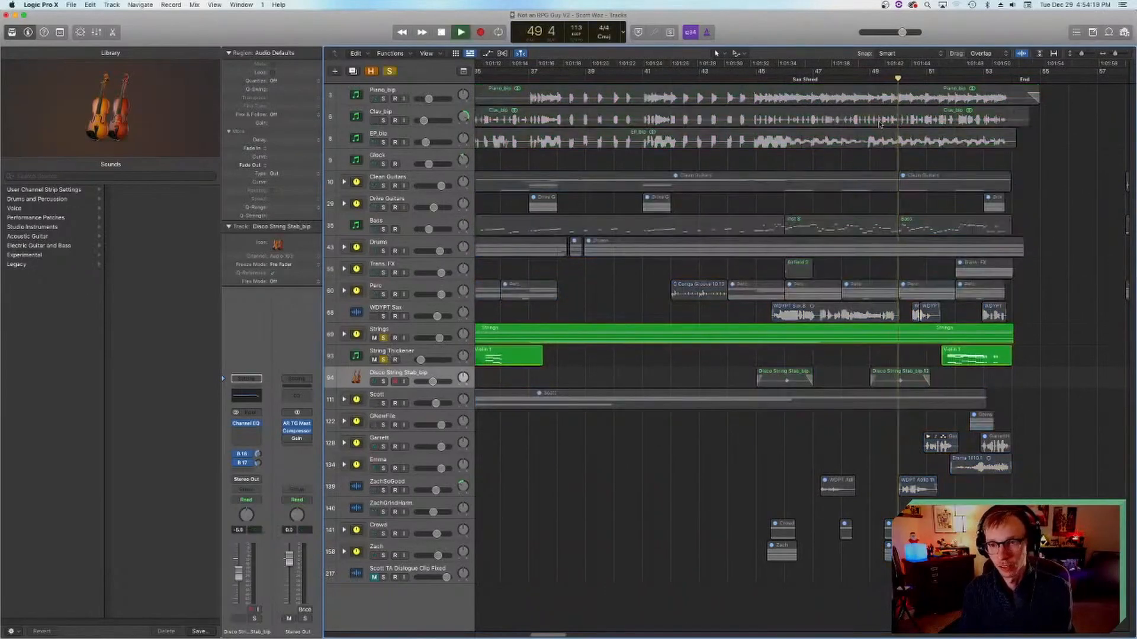
pyautogui.hscroll(5, 868, 161)
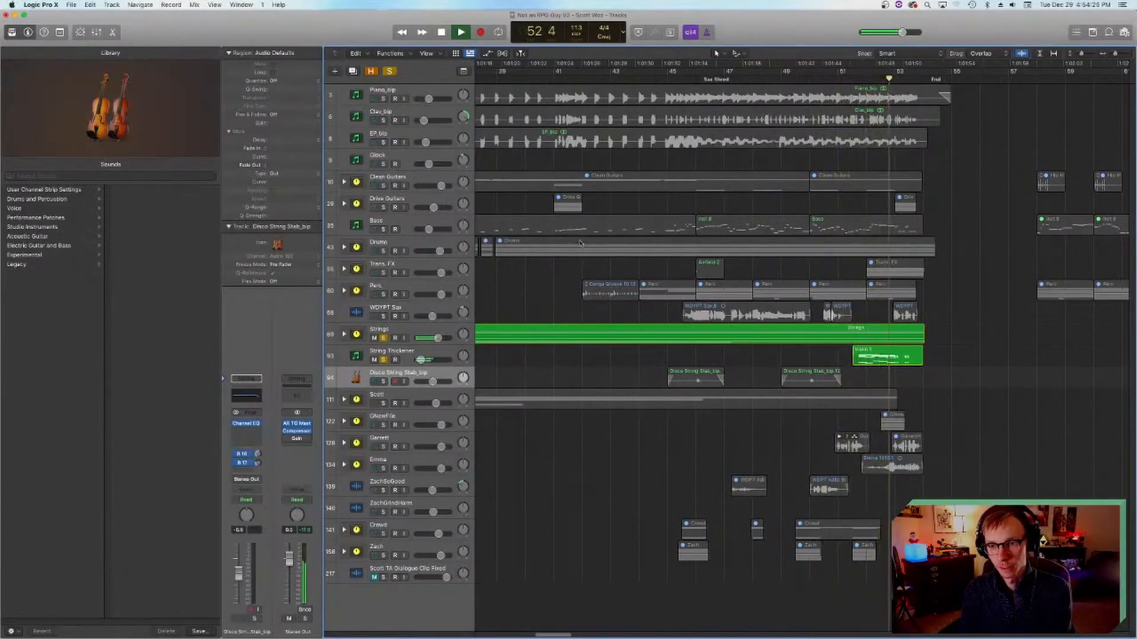
pyautogui.hscroll(5, 583, 242)
pyautogui.press('space')
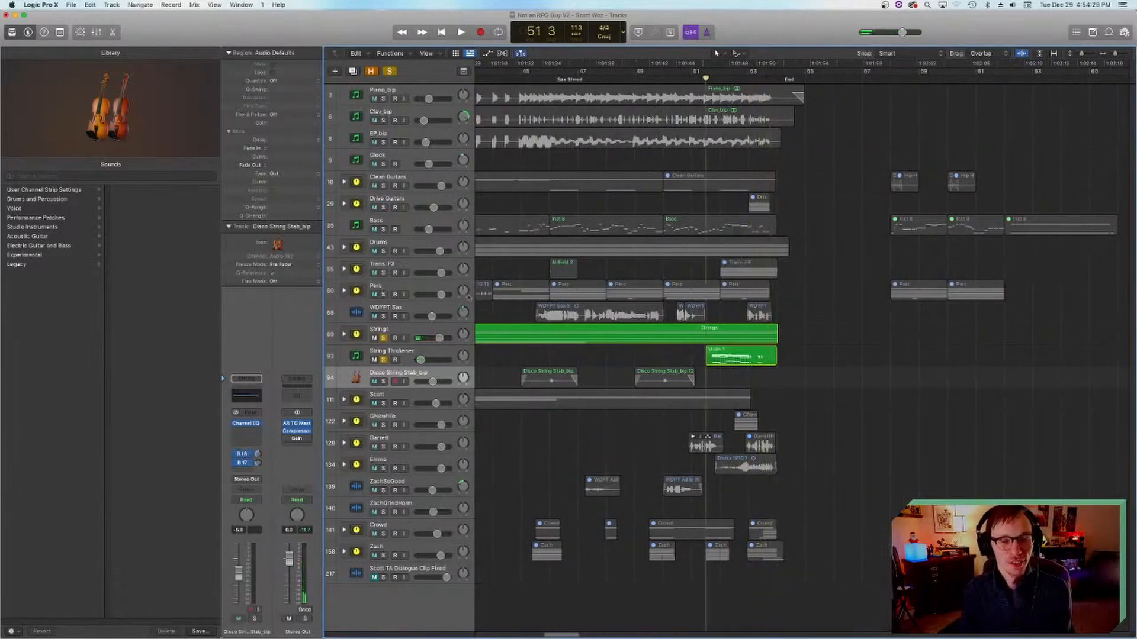
# Step: Turn off solo on the String Thickener and Strings, move the playhead to bar 42, and select the Perc stack
pyautogui.moveTo(383, 359); pyautogui.dragTo(383, 338)
pyautogui.hscroll(-4, 532, 148)
pyautogui.click(544, 78)
pyautogui.click(380, 288)
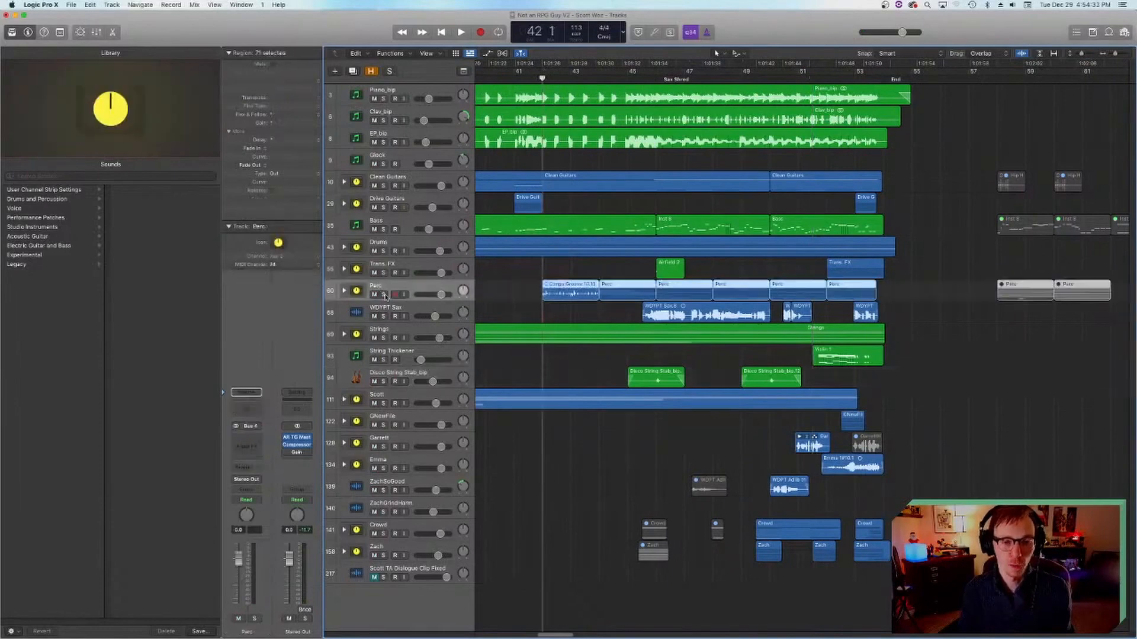
# Step: Solo the Perc stack and play it from bar 42 into the sax section
pyautogui.click(656, 87)
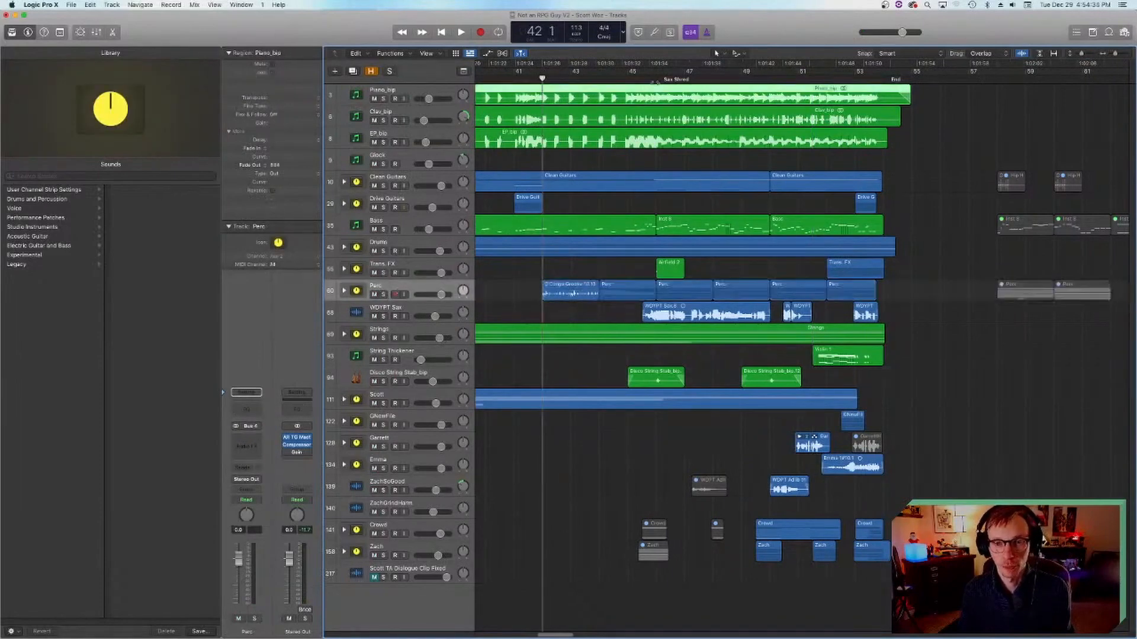
pyautogui.click(382, 294)
pyautogui.press('space')
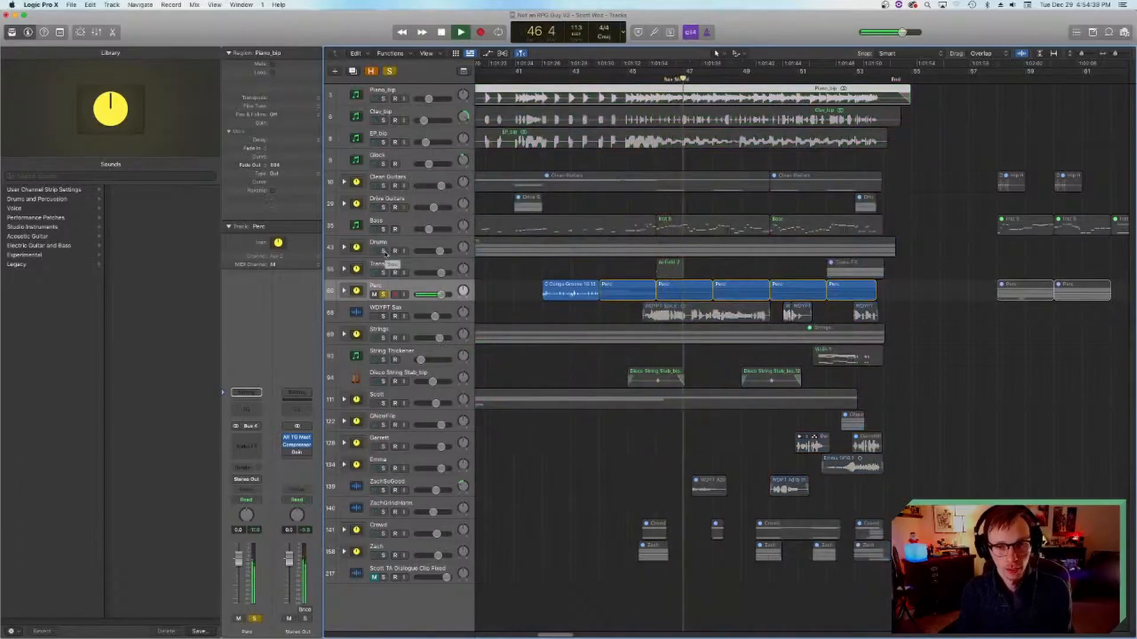
pyautogui.press('space')
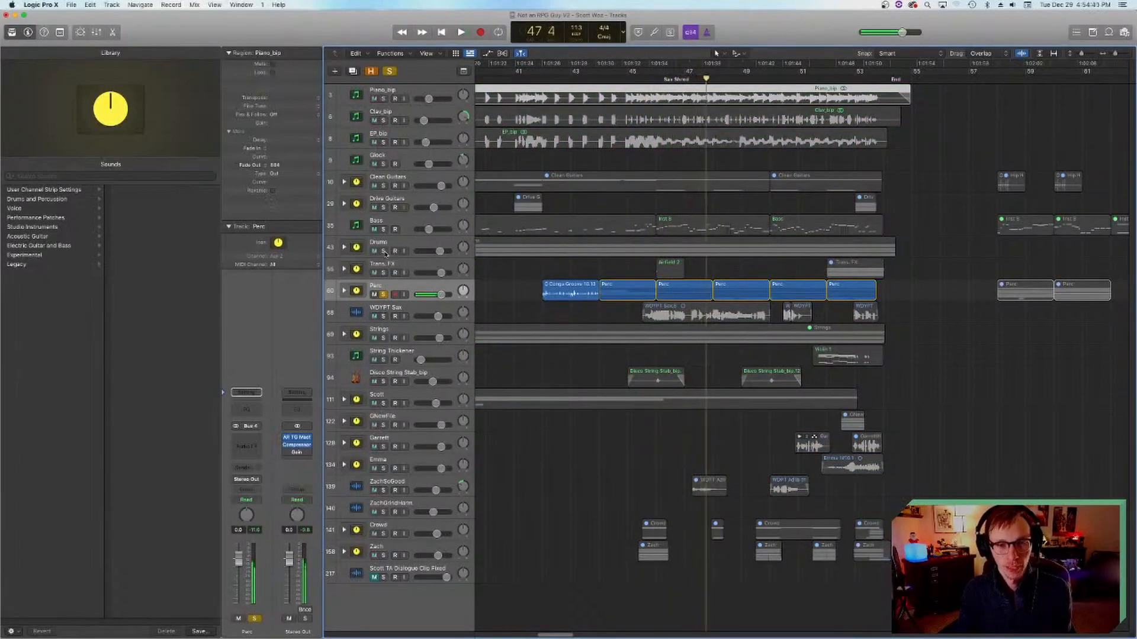
# Step: Add the Drums stack to the solo and play drums and percussion together from bar 46
pyautogui.click(655, 74)
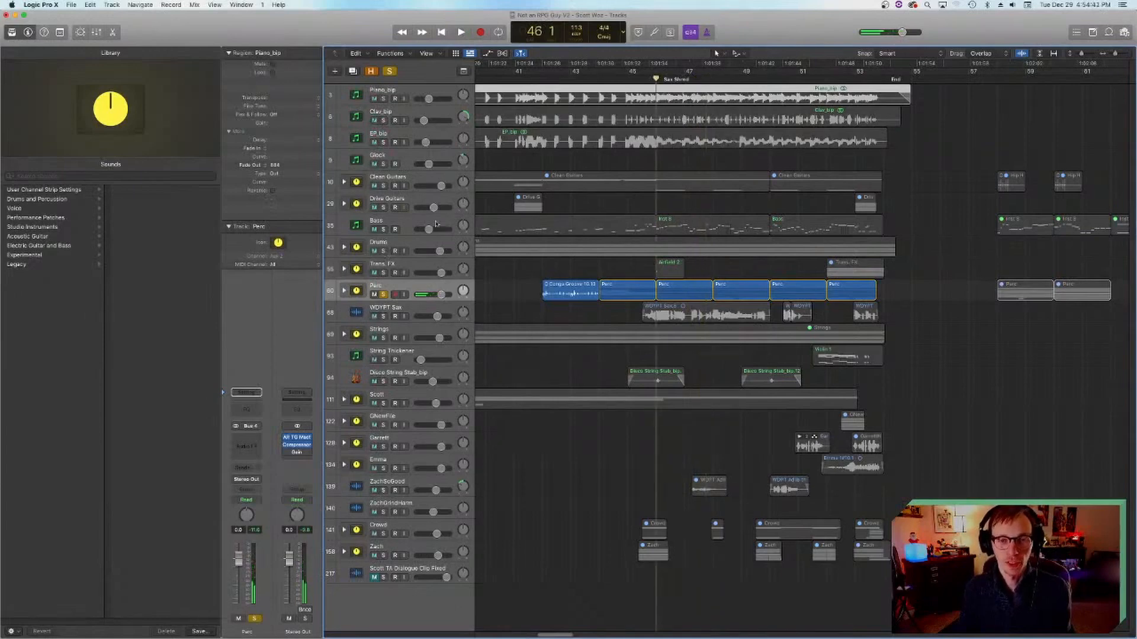
pyautogui.click(382, 251)
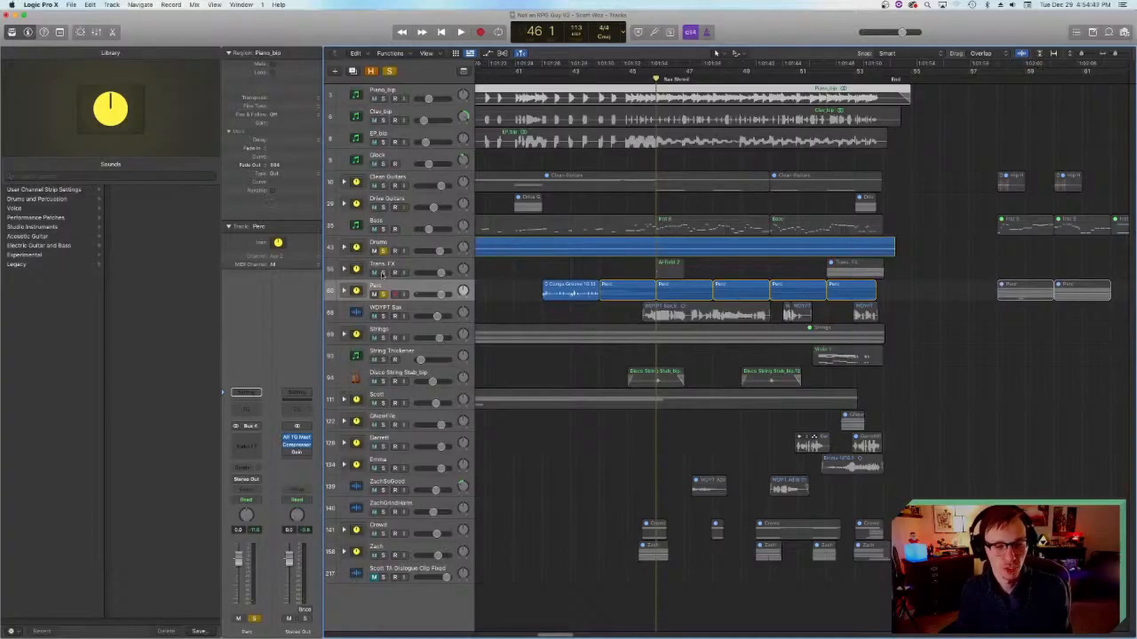
pyautogui.press('space')
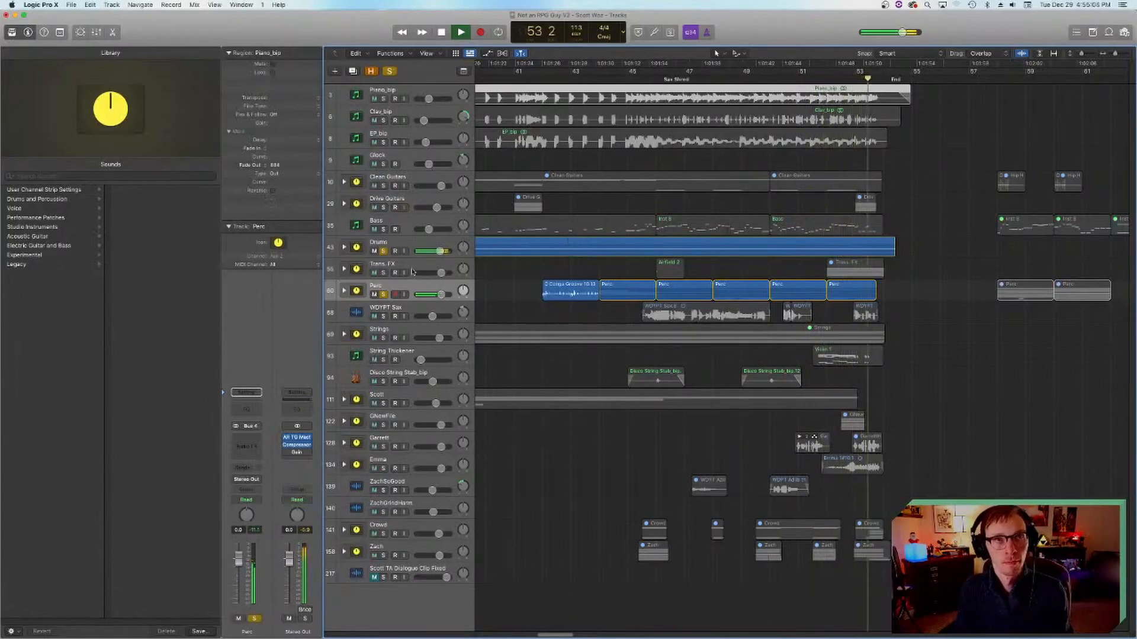
# Step: Stop playback, move the playhead back to bar 4, and turn off the Perc and Drums solos
pyautogui.press('space')
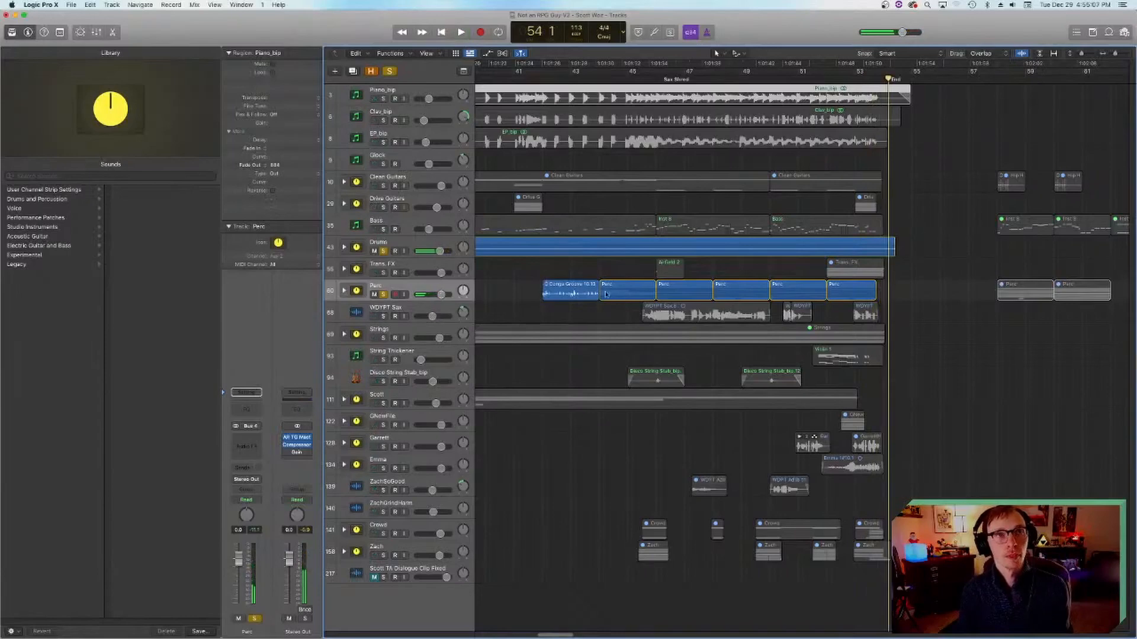
pyautogui.hscroll(-10, 604, 308)
pyautogui.hscroll(-10, 604, 309)
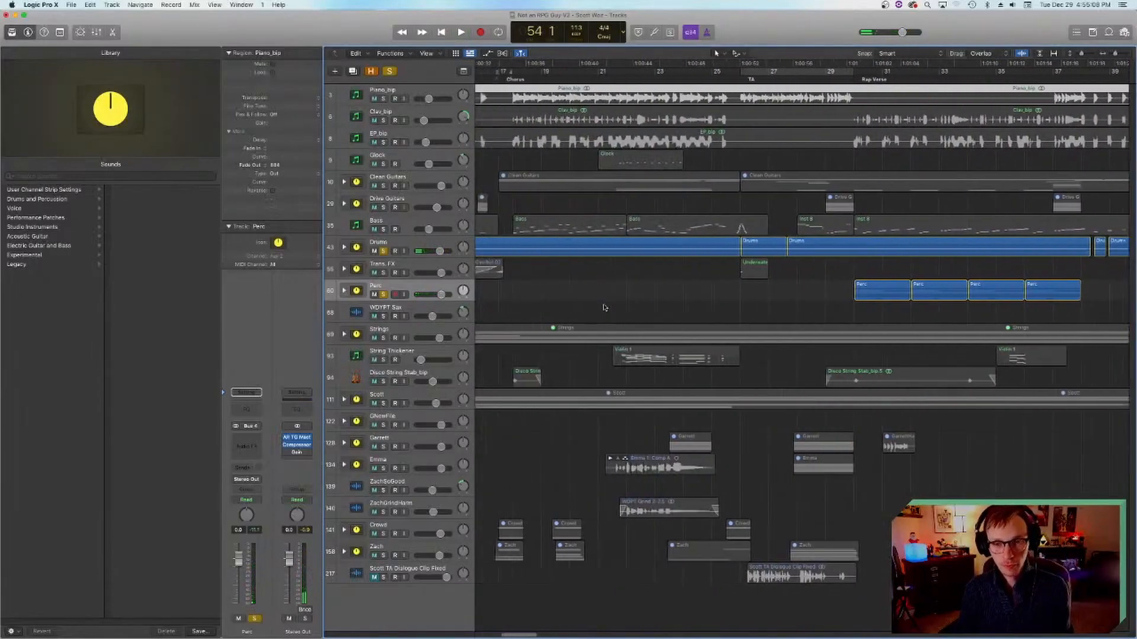
pyautogui.click(563, 78)
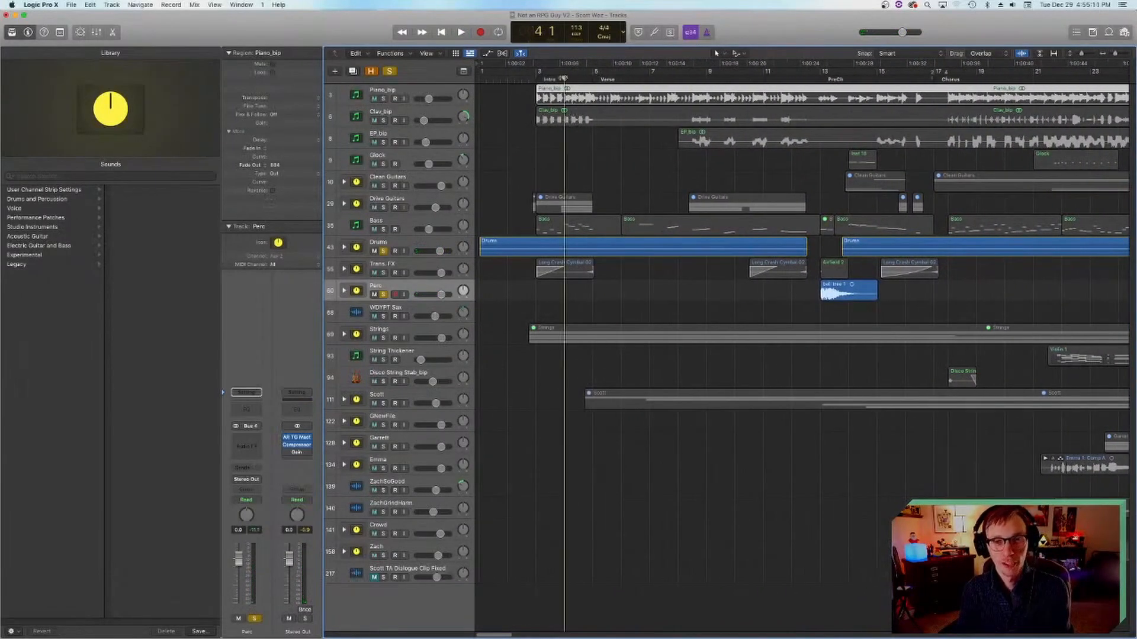
pyautogui.click(384, 294)
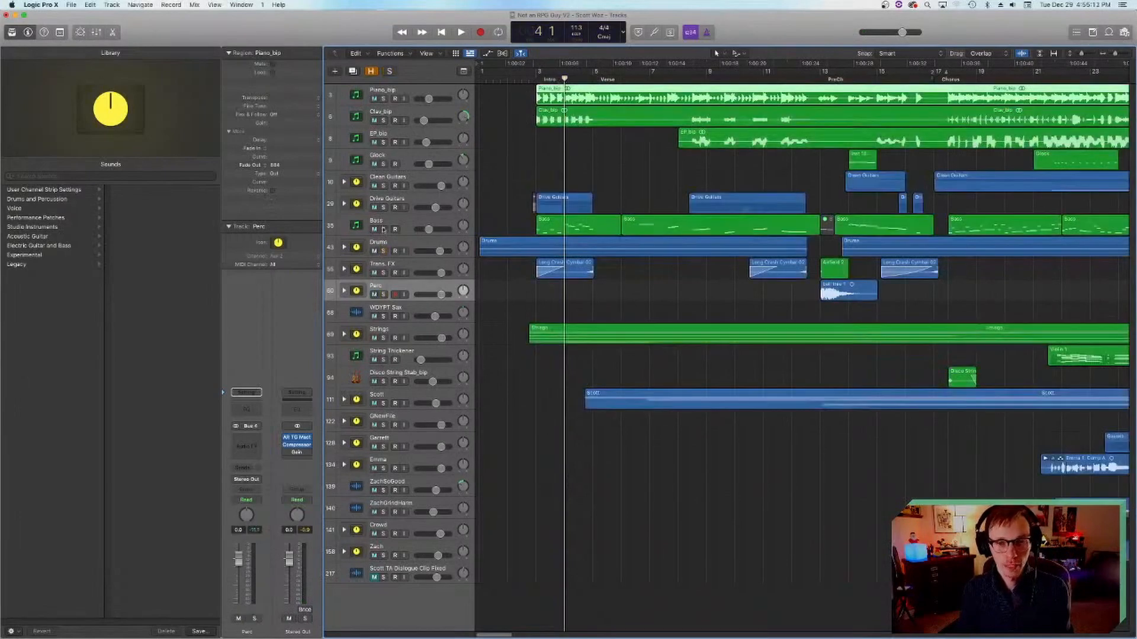
# Step: Select and solo the Bass track, and save the project
pyautogui.click(386, 231)
pyautogui.click(386, 231)
pyautogui.press('super+s')
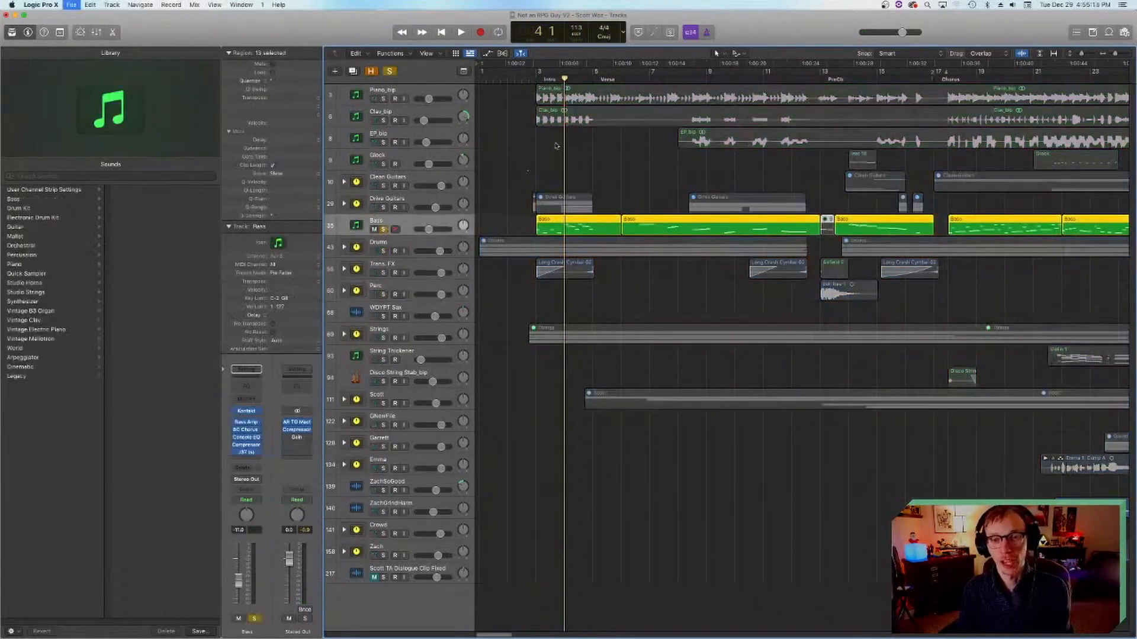
# Step: Play the soloed bass from bar 7 in the verse, and move the playhead to the chorus at bar 18
pyautogui.click(640, 78)
pyautogui.hscroll(3, 615, 118)
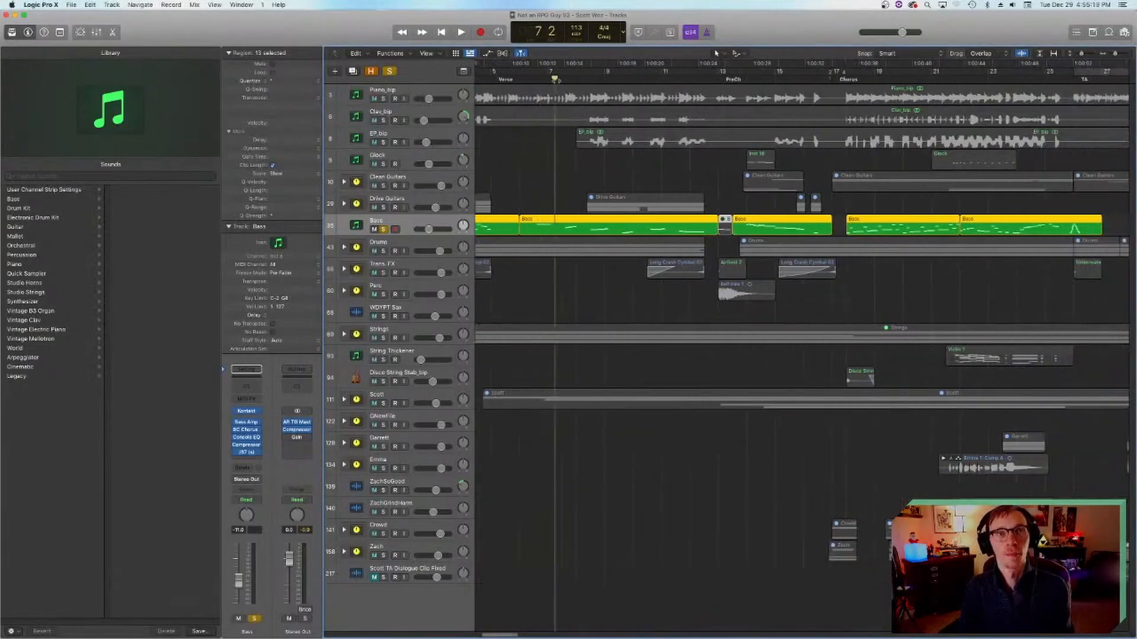
pyautogui.press('space')
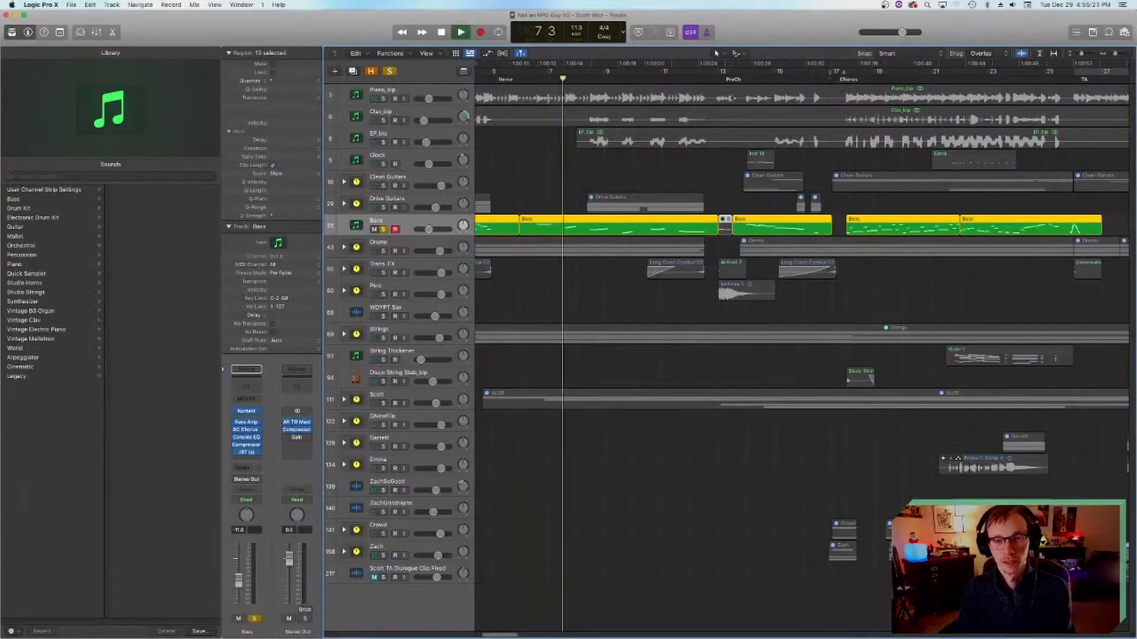
pyautogui.doubleClick(844, 79)
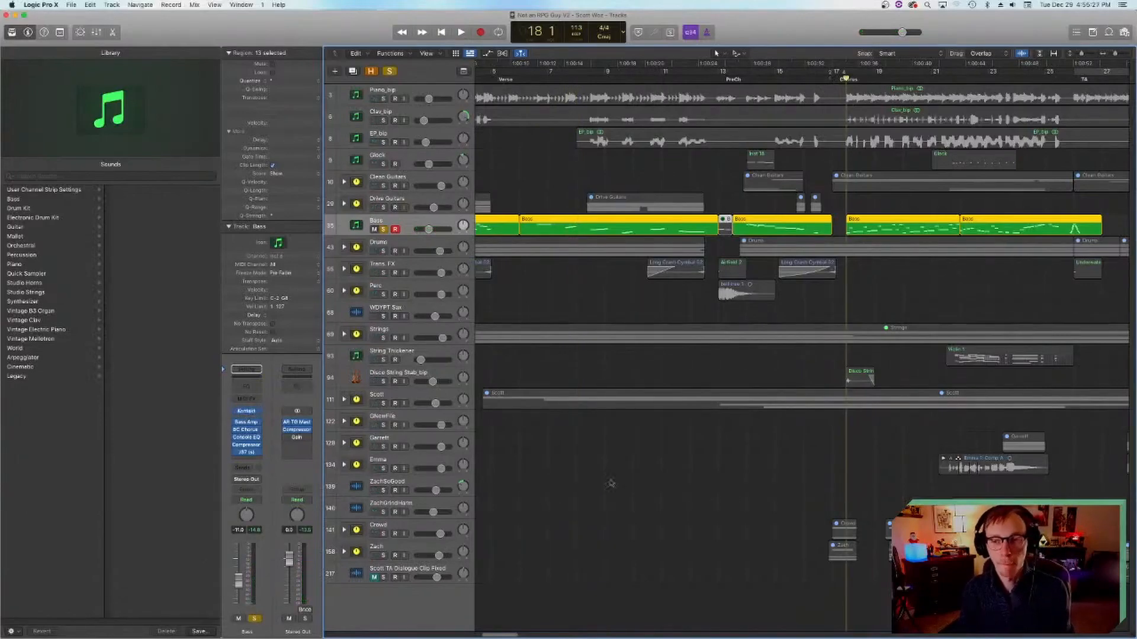
# Step: Examine the Scarbee Pre-Bass instrument in Kontakt and the Bass Amp plug-in on the Bass track, closing each window
pyautogui.hscroll(10, 605, 481)
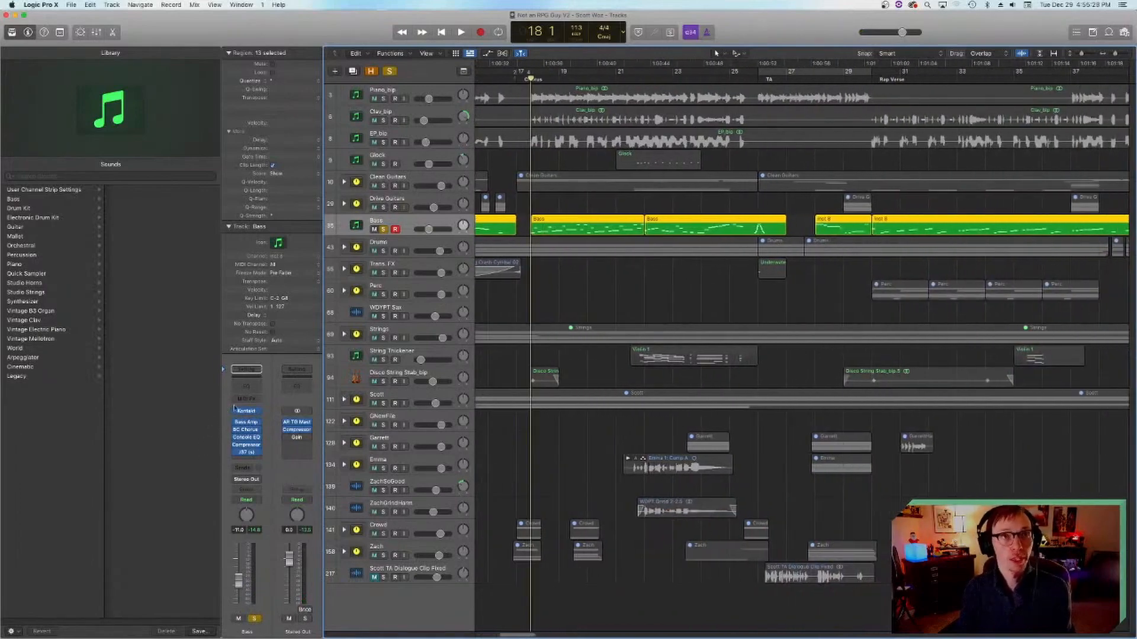
pyautogui.click(246, 411)
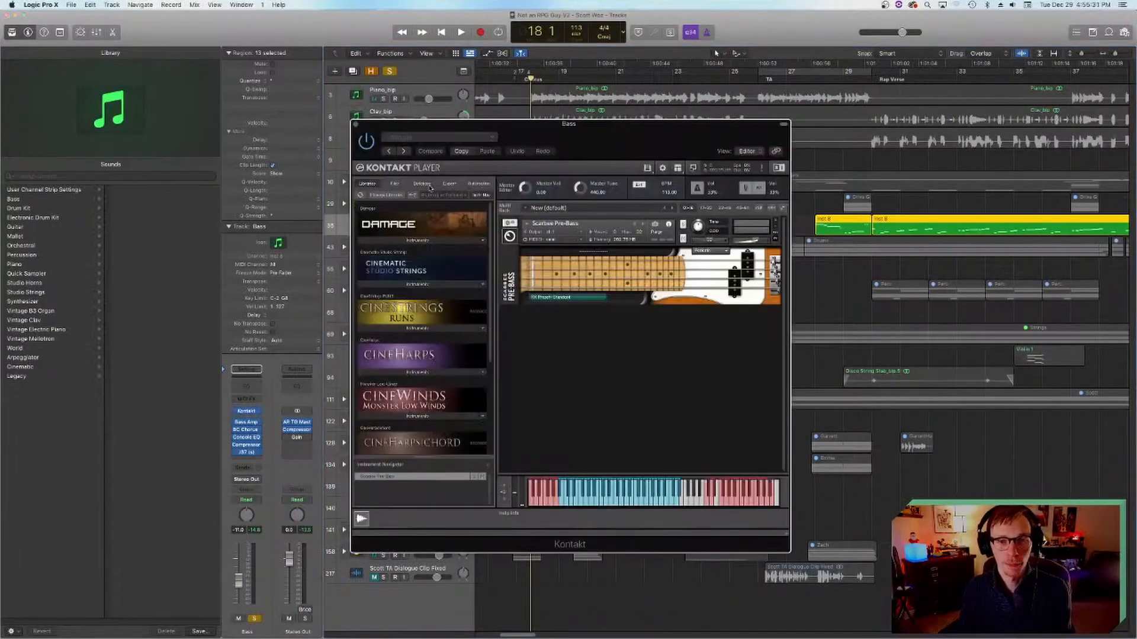
pyautogui.moveTo(587, 132)
pyautogui.mouseDown()
pyautogui.moveTo(638, 184)
pyautogui.moveTo(666, 164)
pyautogui.moveTo(600, 138)
pyautogui.mouseUp()
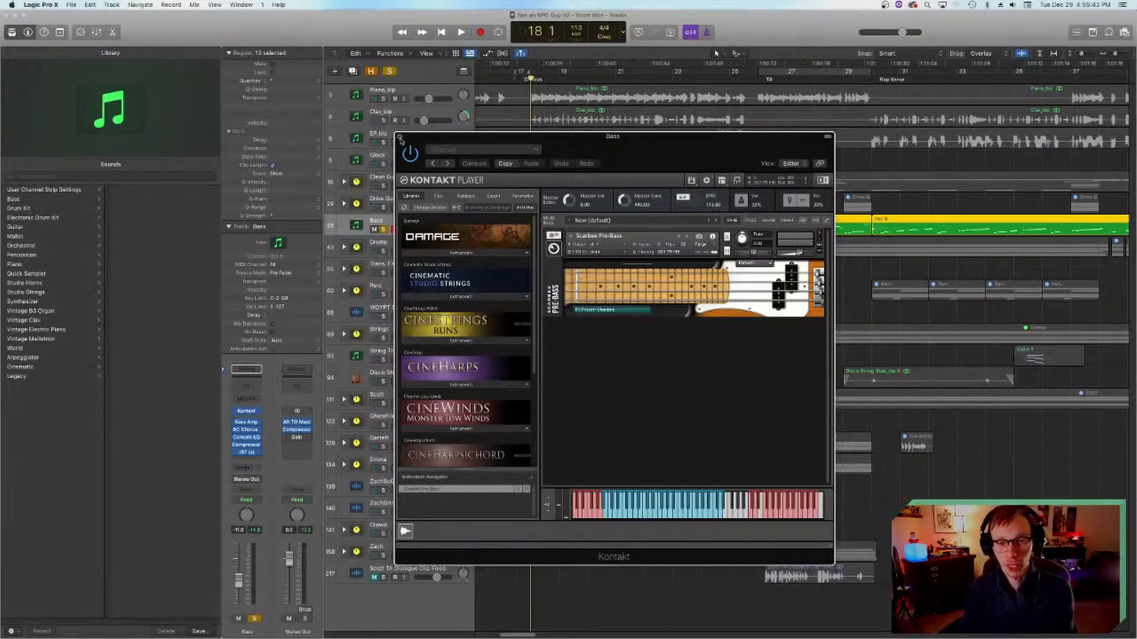
pyautogui.click(400, 137)
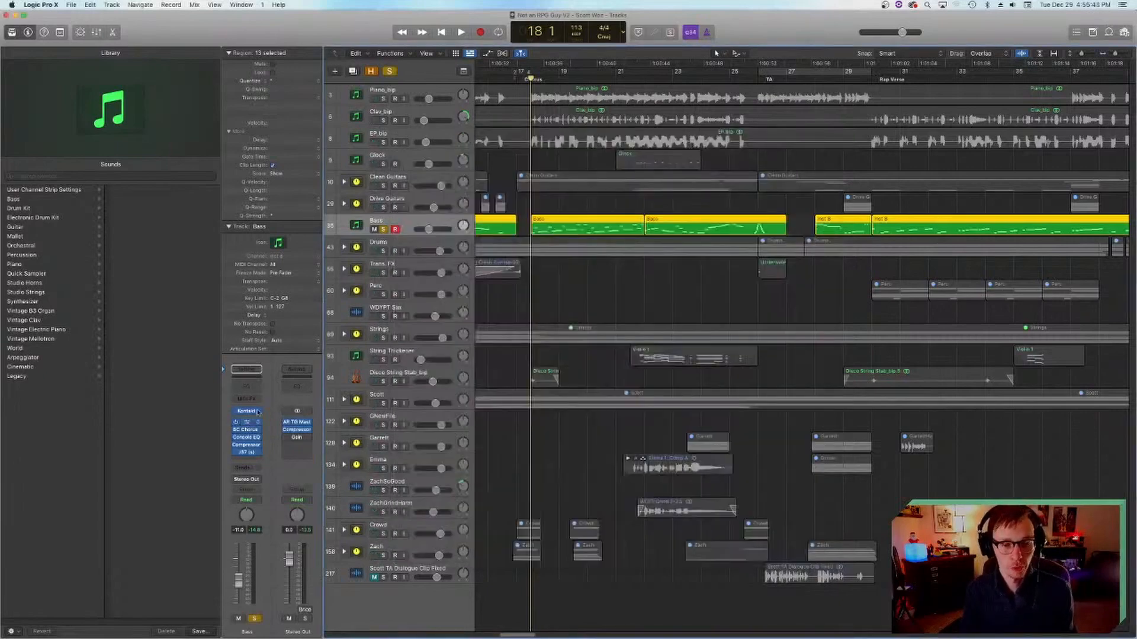
pyautogui.click(249, 421)
pyautogui.click(354, 122)
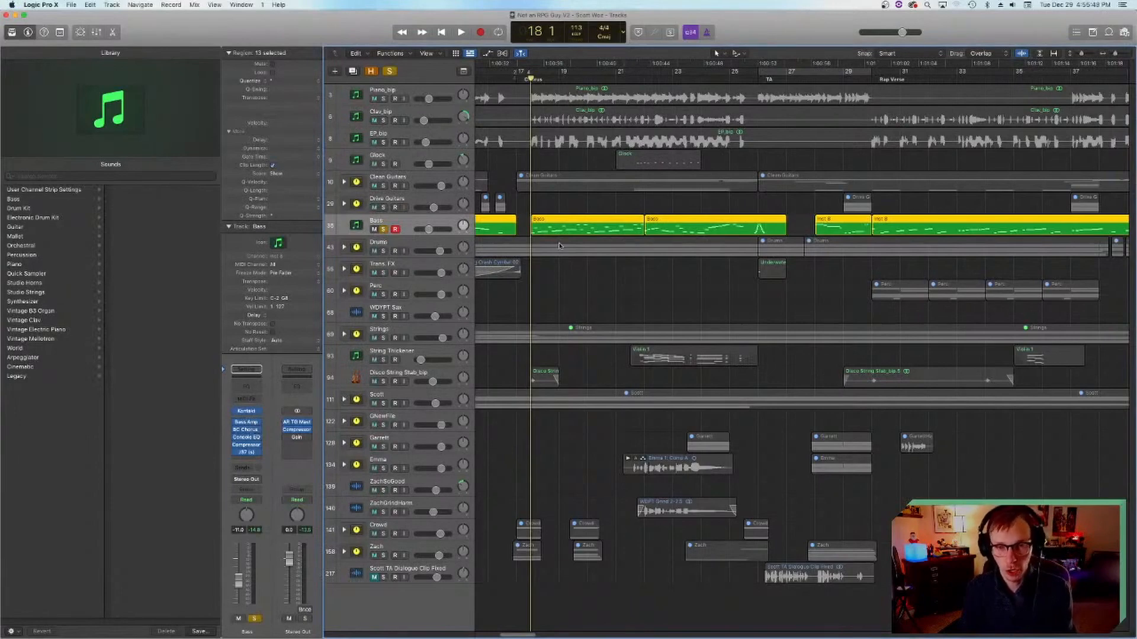
# Step: Examine the Blue Cat's Chorus and Vintage Console EQ settings on the Bass track, closing each window
pyautogui.hscroll(-5, 567, 245)
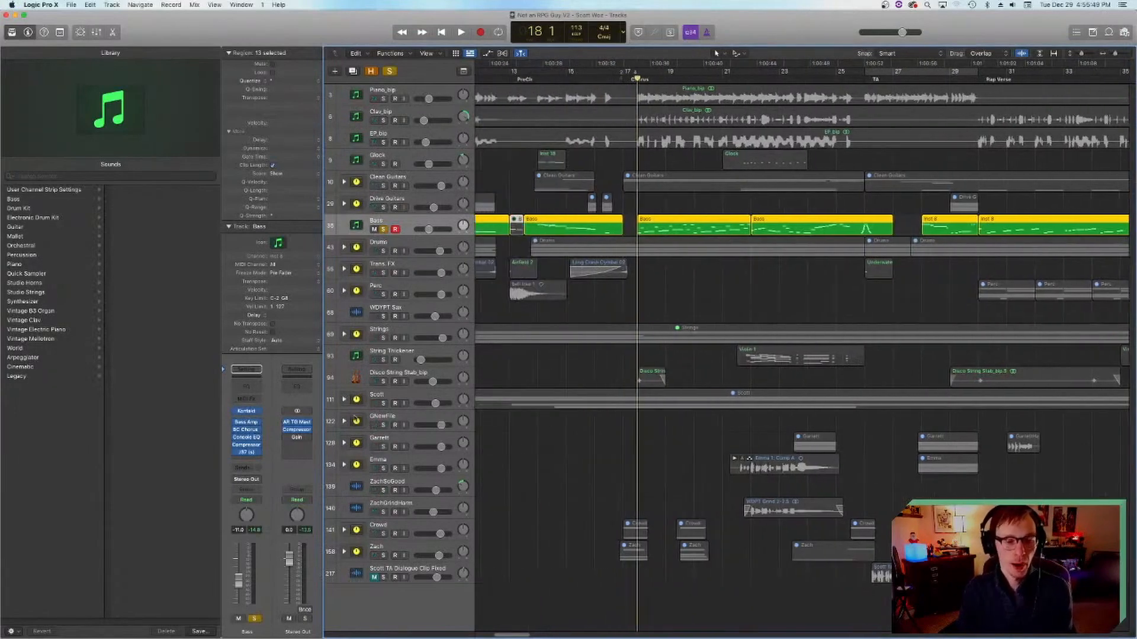
pyautogui.click(246, 430)
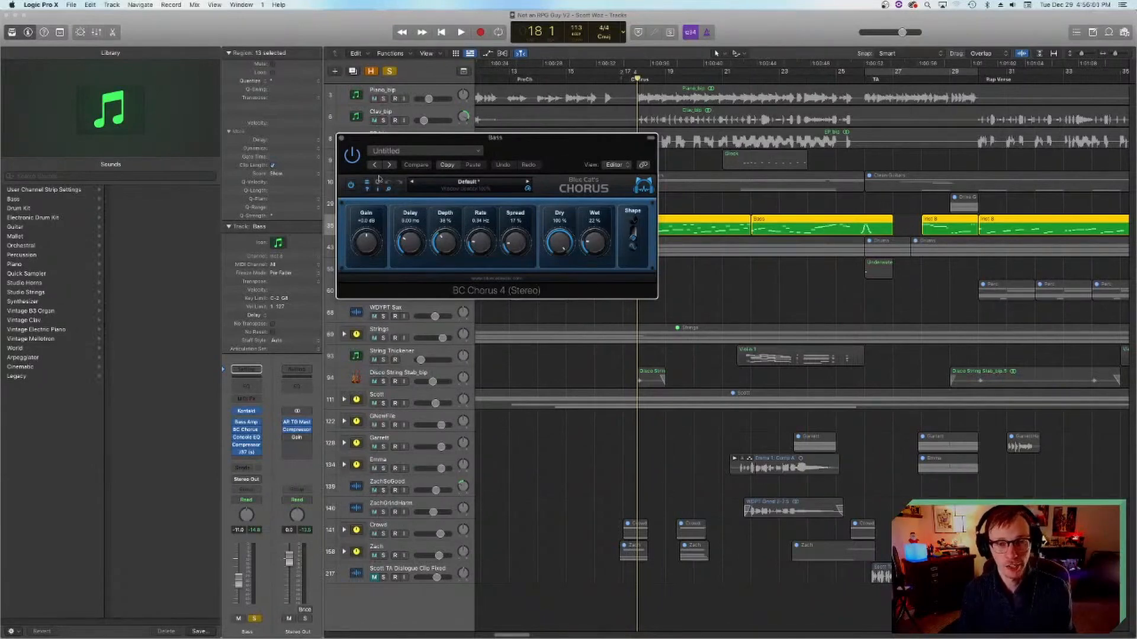
pyautogui.click(341, 139)
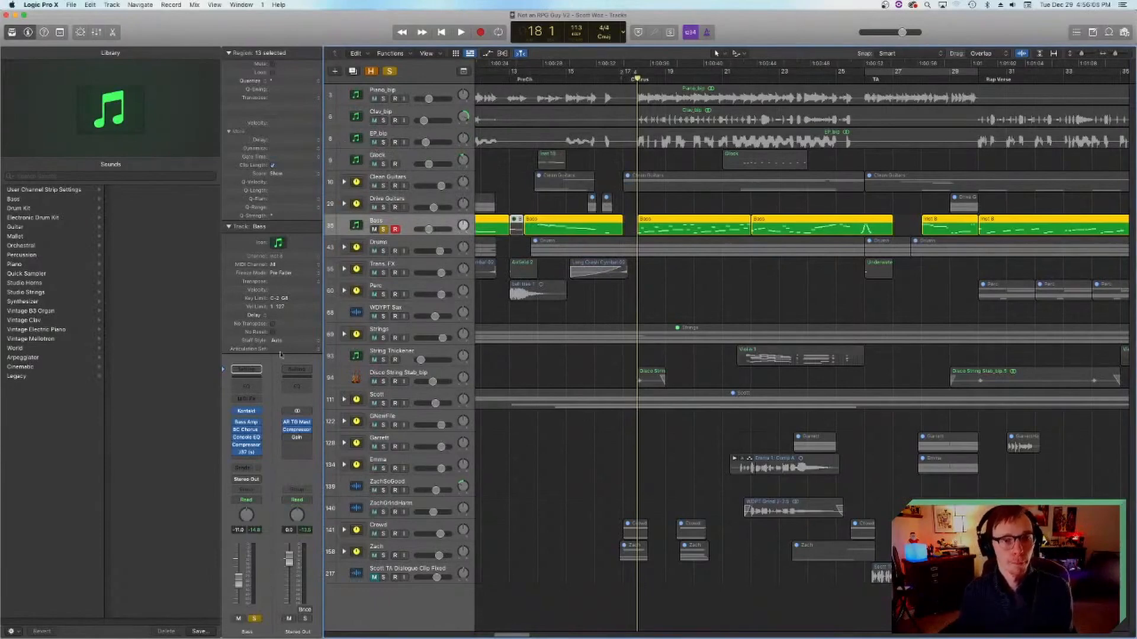
pyautogui.click(246, 437)
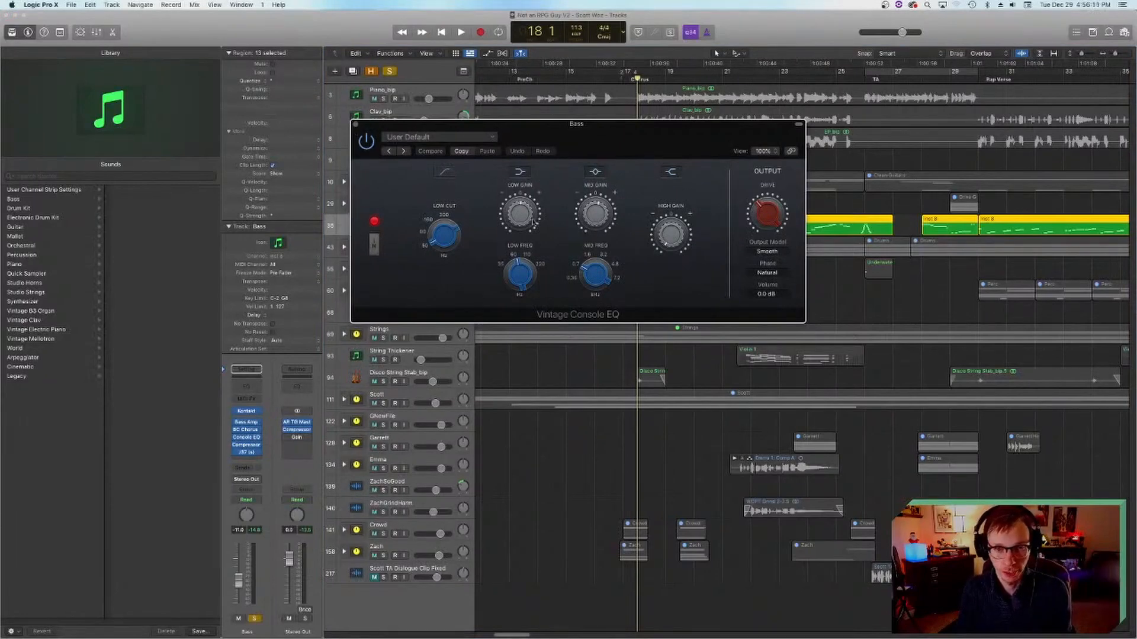
pyautogui.click(355, 125)
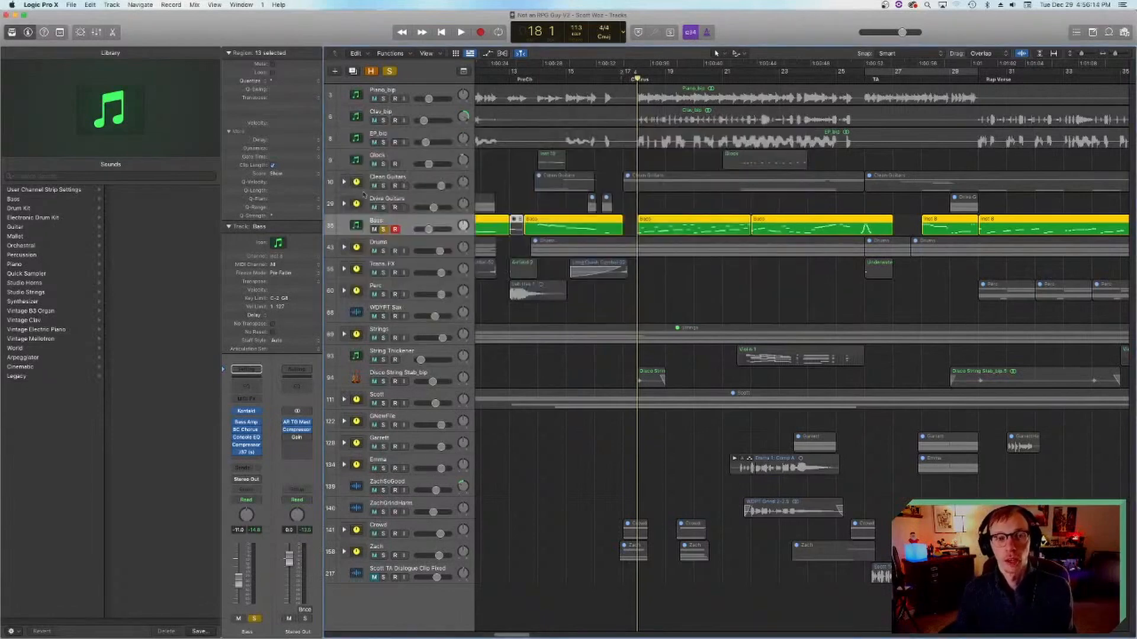
# Step: Reopen the Vintage Console EQ for another look, and examine the J37 tape plug-in on the Bass track
pyautogui.click(247, 437)
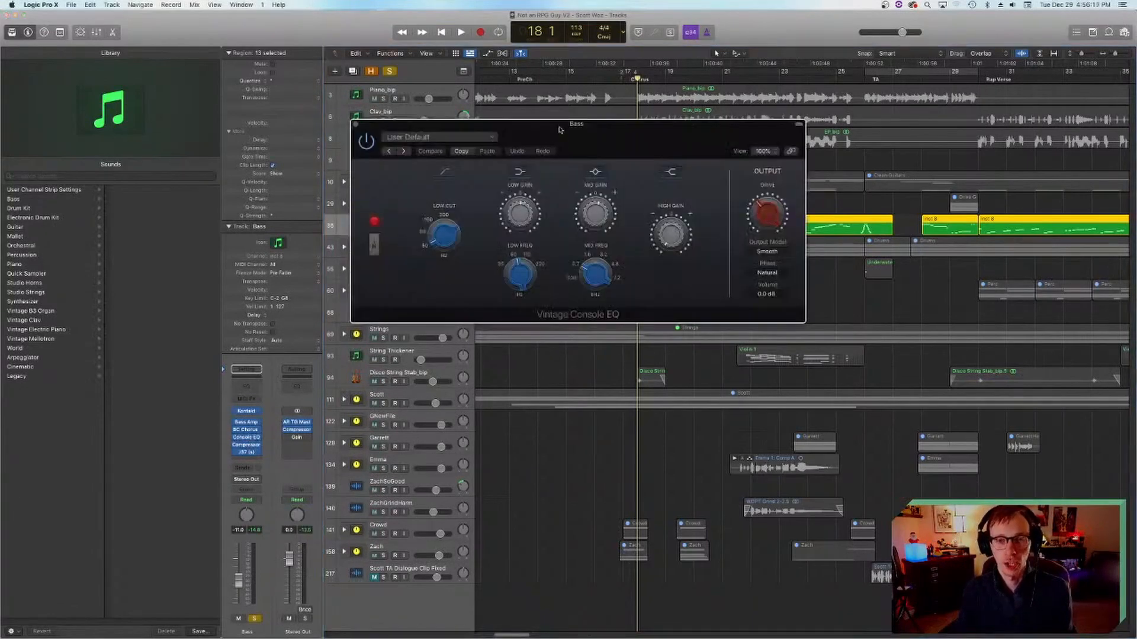
pyautogui.click(362, 136)
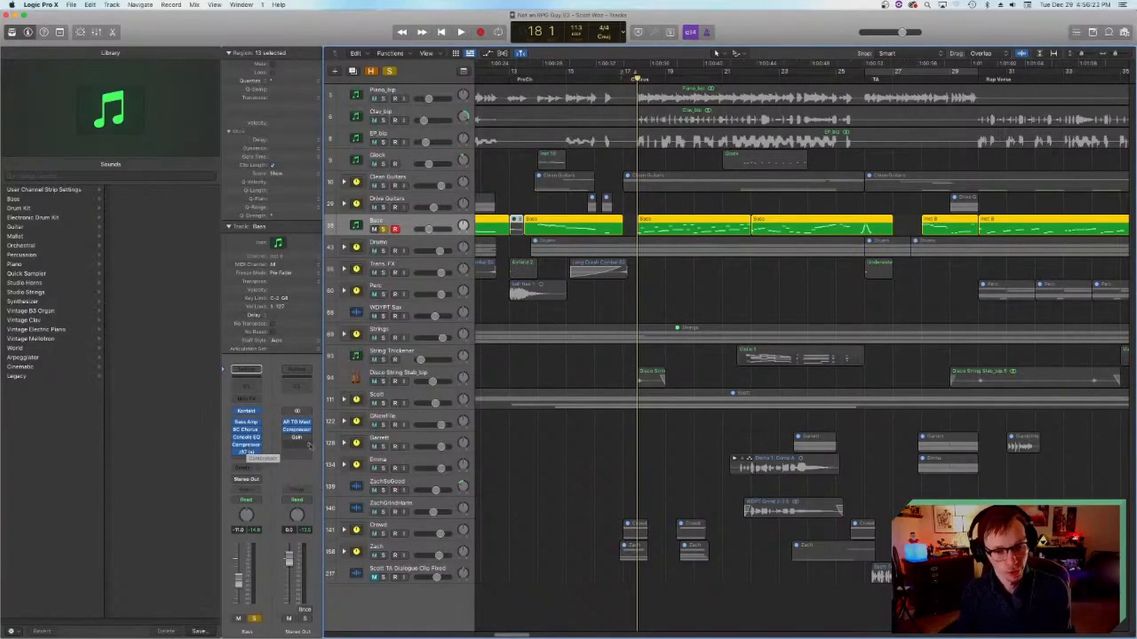
pyautogui.click(246, 454)
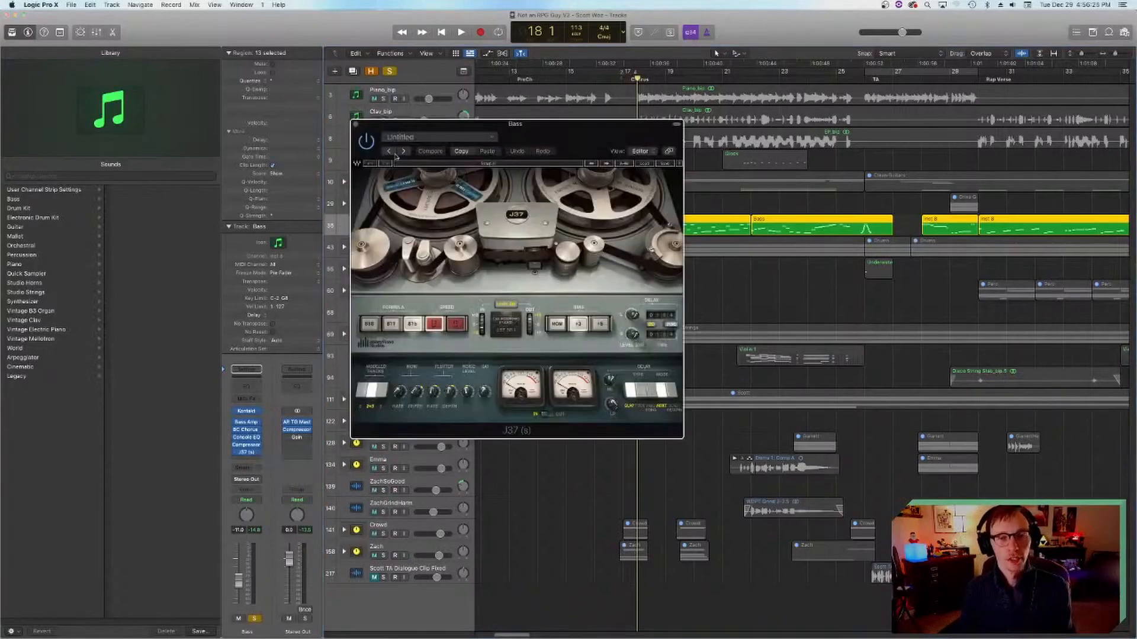
pyautogui.click(361, 131)
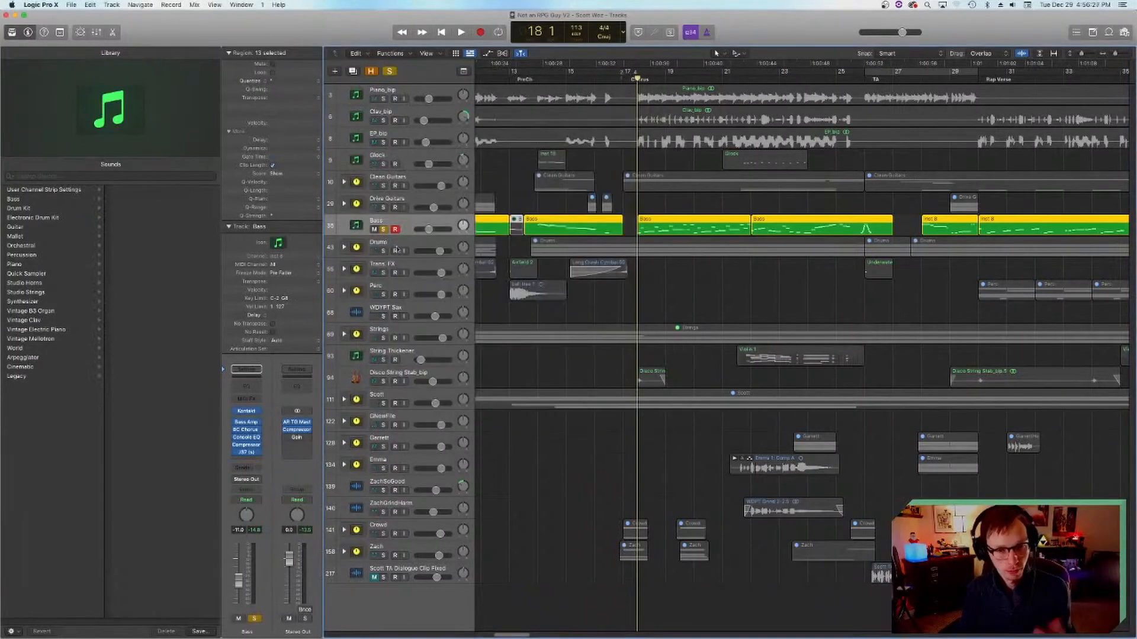
# Step: Play the soloed bass through the chorus, return the playhead to bar 17, and turn off the Bass solo
pyautogui.press('space')
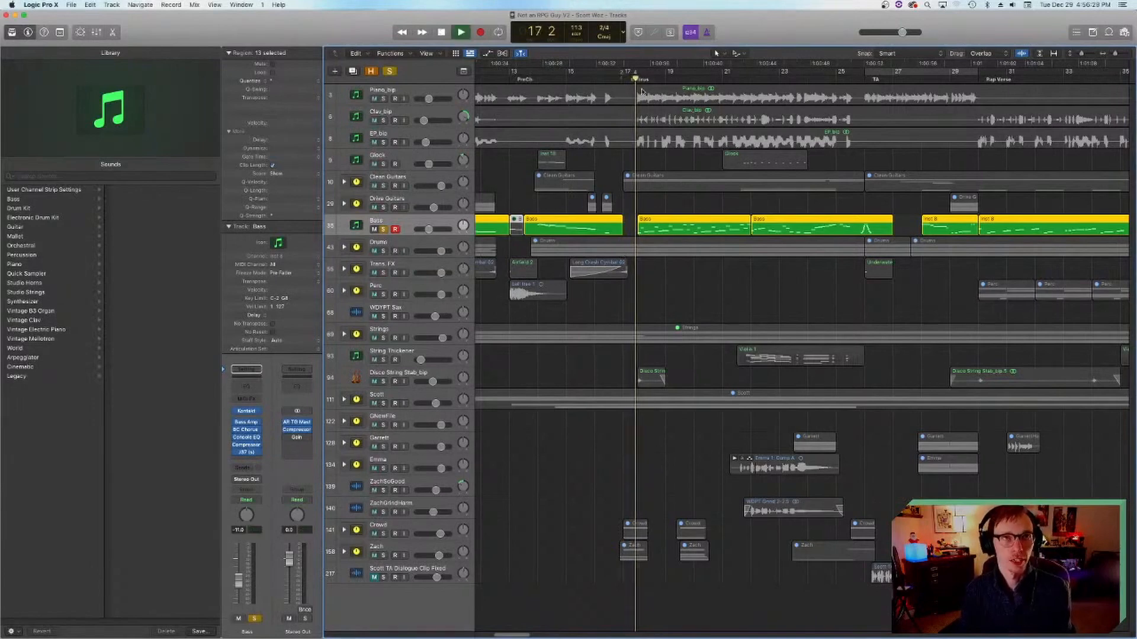
pyautogui.hscroll(2, 681, 217)
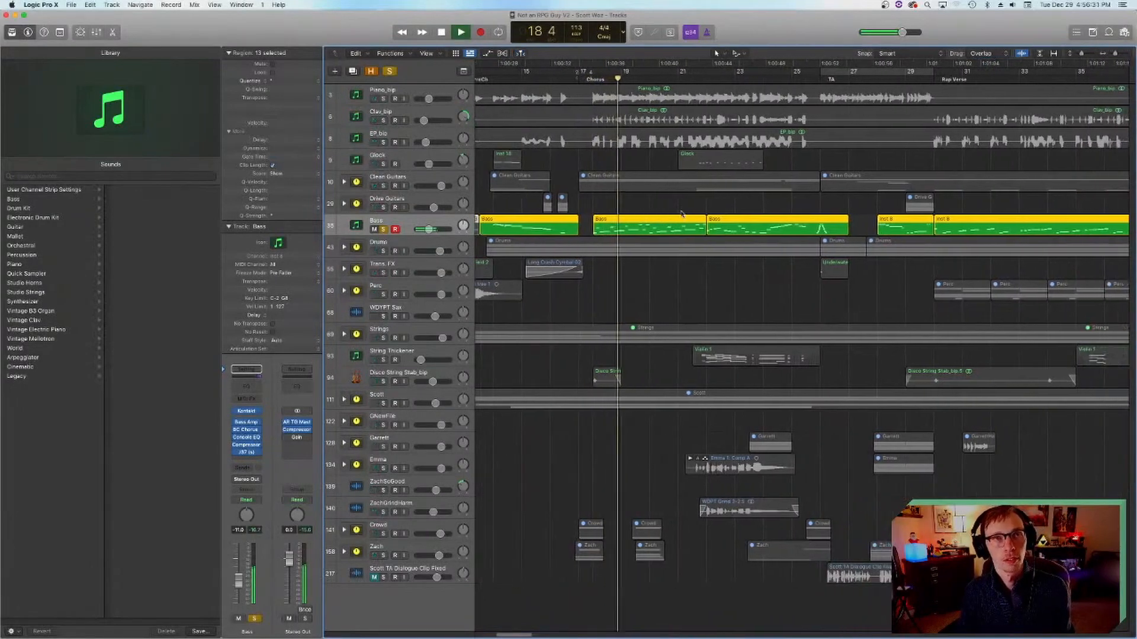
pyautogui.hscroll(1, 680, 214)
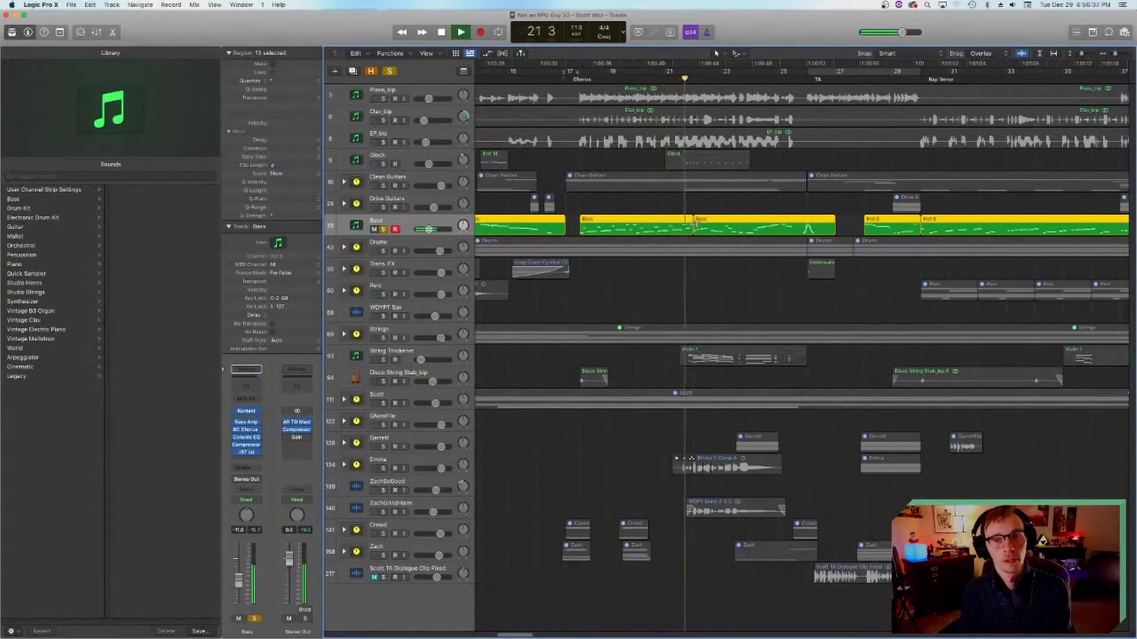
pyautogui.press('space')
pyautogui.click(580, 80)
pyautogui.click(571, 78)
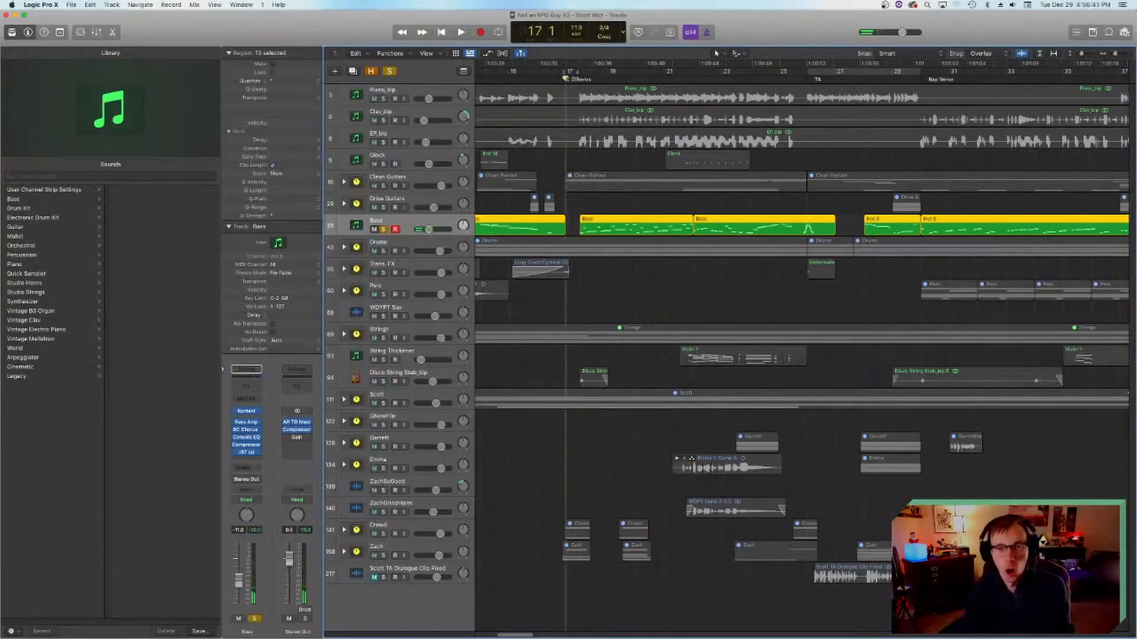
pyautogui.hscroll(1, 571, 79)
pyautogui.click(383, 230)
# Step: Show the hidden tracks, examine the unused regions after the song's end marker, and hide the tracks again
pyautogui.moveTo(535, 633); pyautogui.dragTo(583, 634)
pyautogui.press('h')
pyautogui.scroll(-9, 750, 261)
pyautogui.scroll(9, 762, 260)
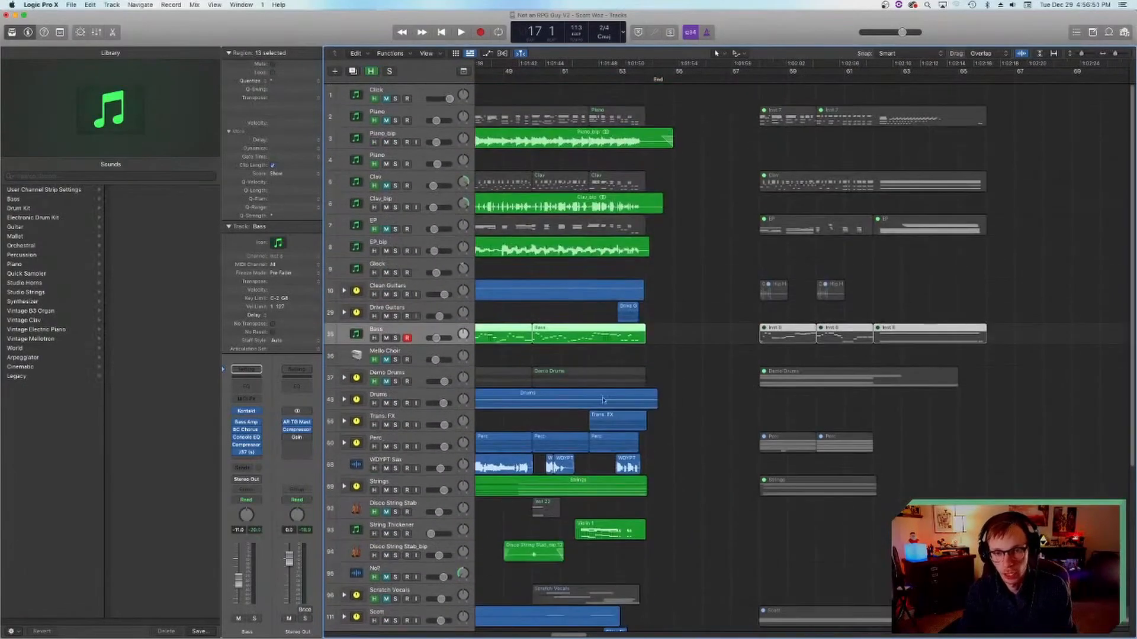
pyautogui.scroll(-5, 398, 472)
pyautogui.scroll(5, 692, 354)
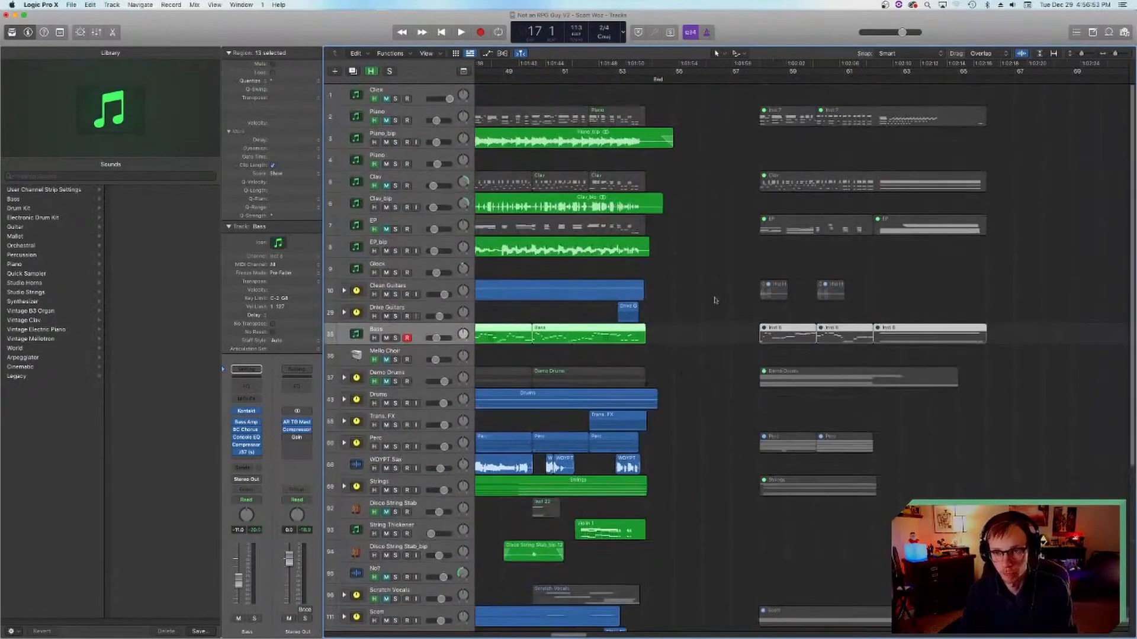
pyautogui.press('h')
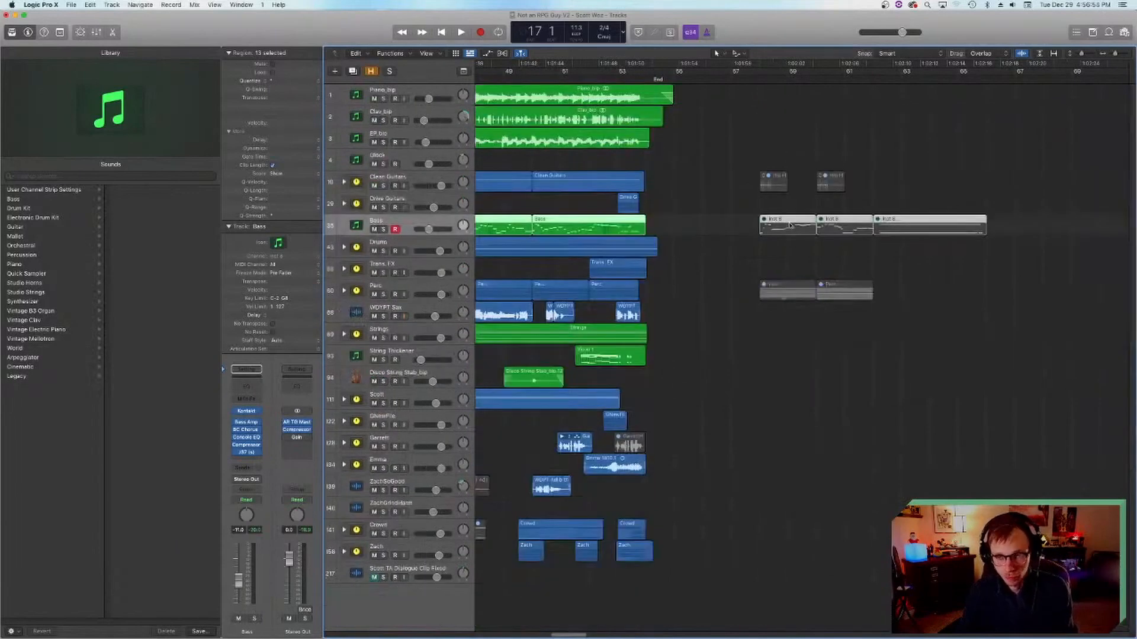
pyautogui.click(733, 217)
pyautogui.hscroll(-10, 751, 249)
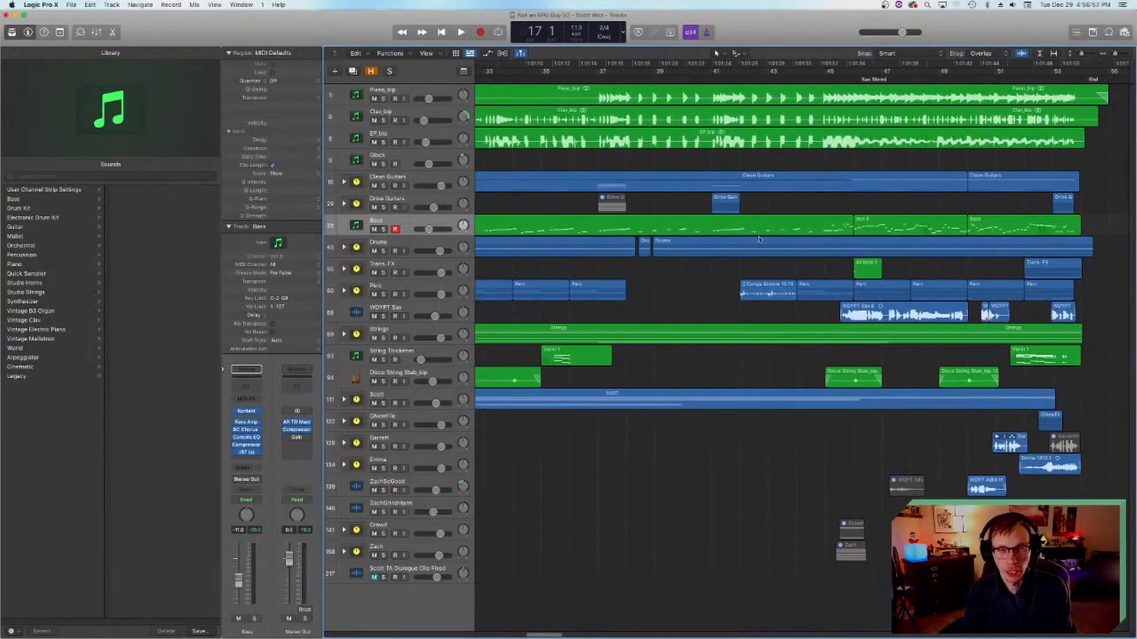
pyautogui.hscroll(-10, 775, 249)
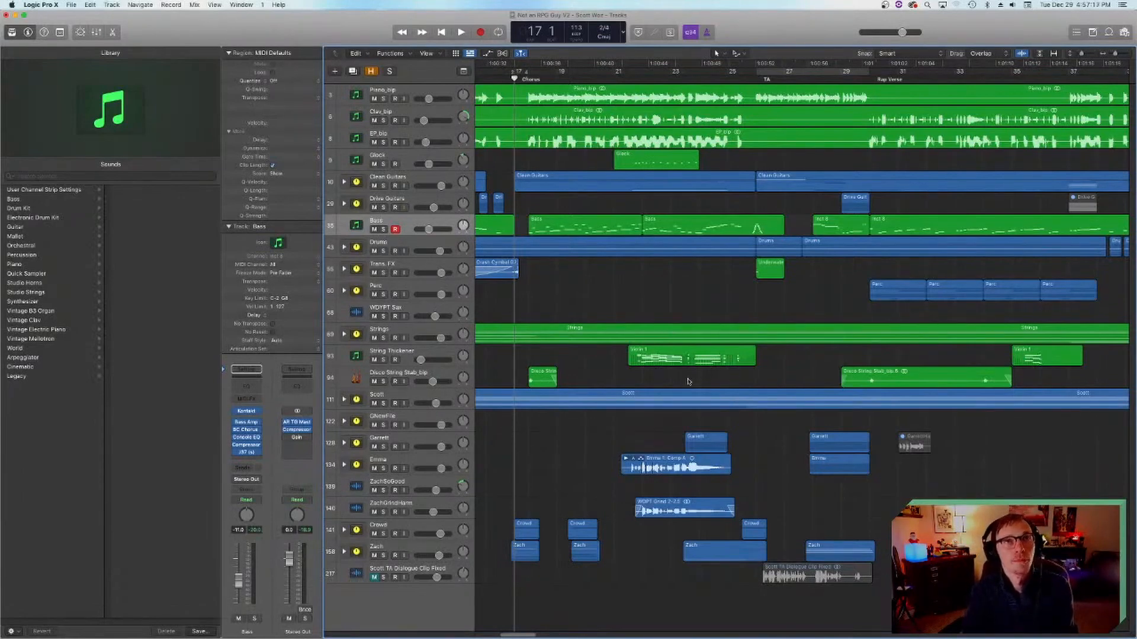
pyautogui.hscroll(-3, 681, 368)
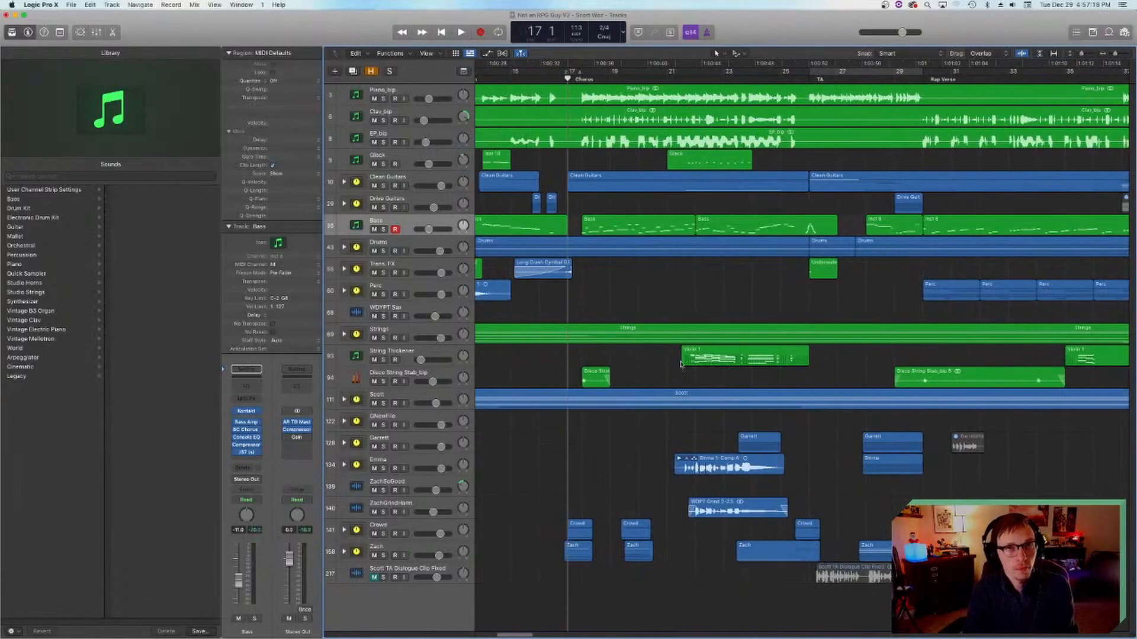
pyautogui.hscroll(-3, 681, 368)
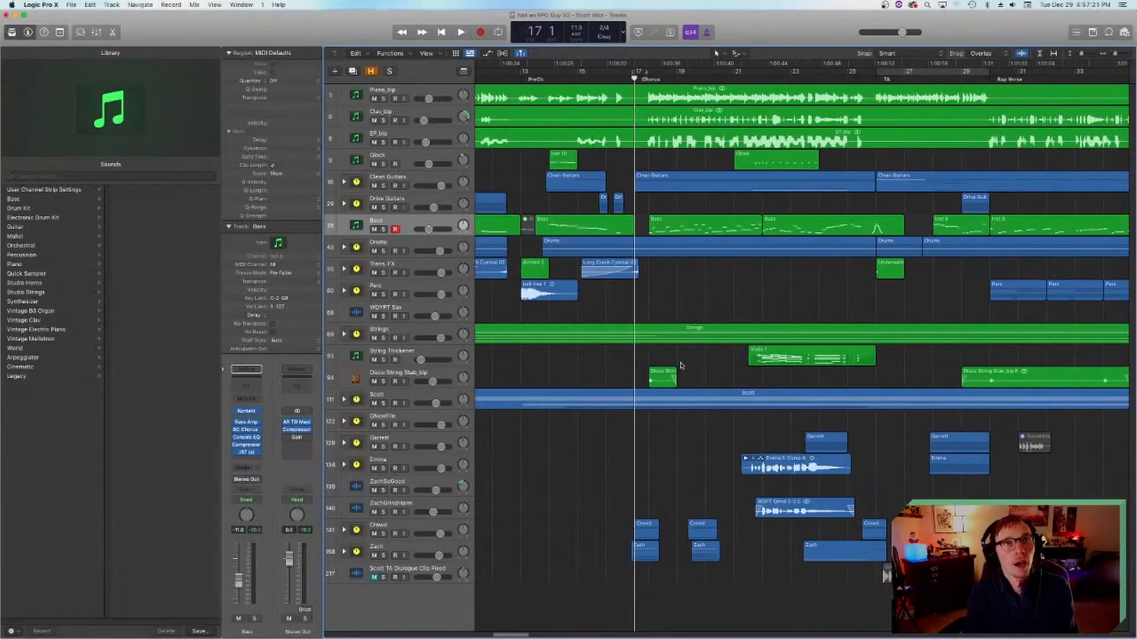
pyautogui.hscroll(3, 681, 365)
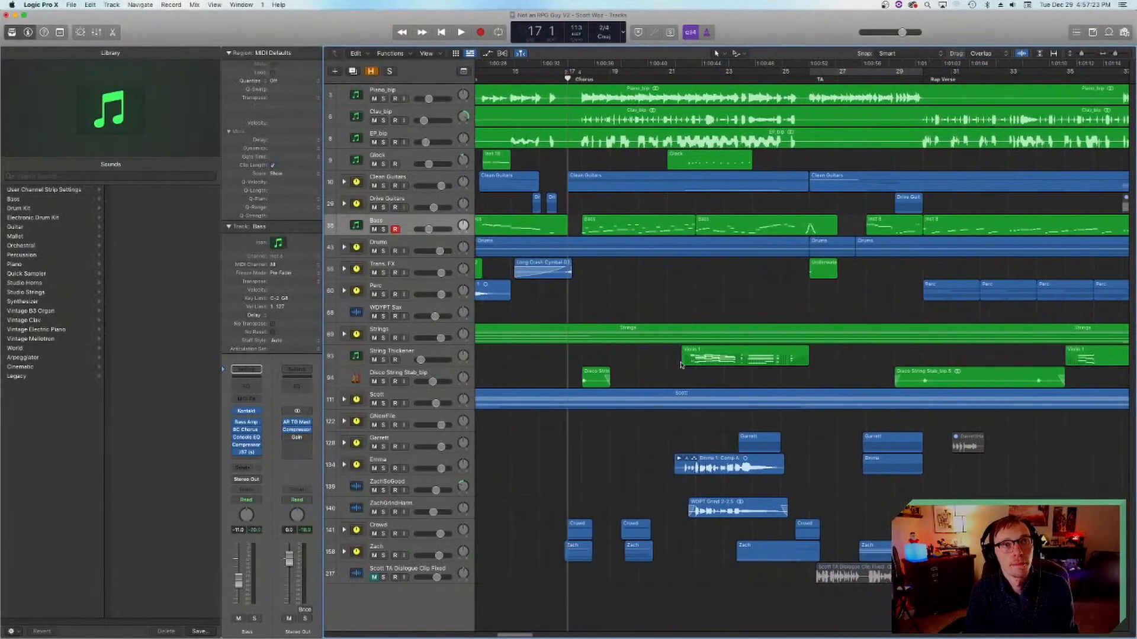
pyautogui.hscroll(10, 678, 364)
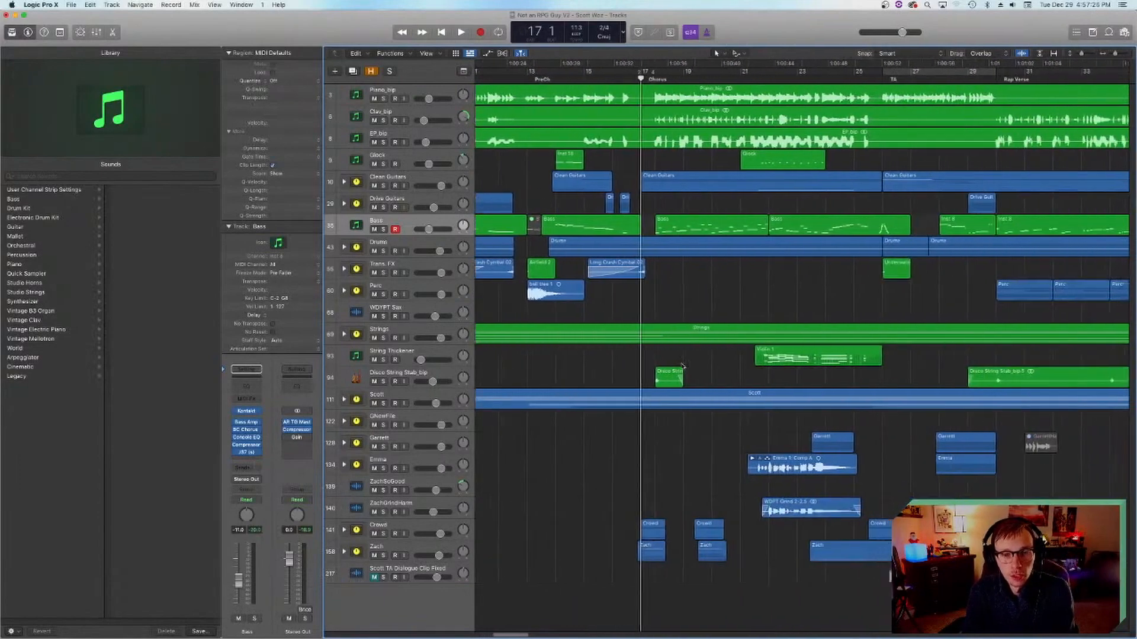
# Step: Place the playhead at the start of the Sax Shred section in bar 45 and select the WDYPT Sax track with its regions
pyautogui.hscroll(8, 680, 371)
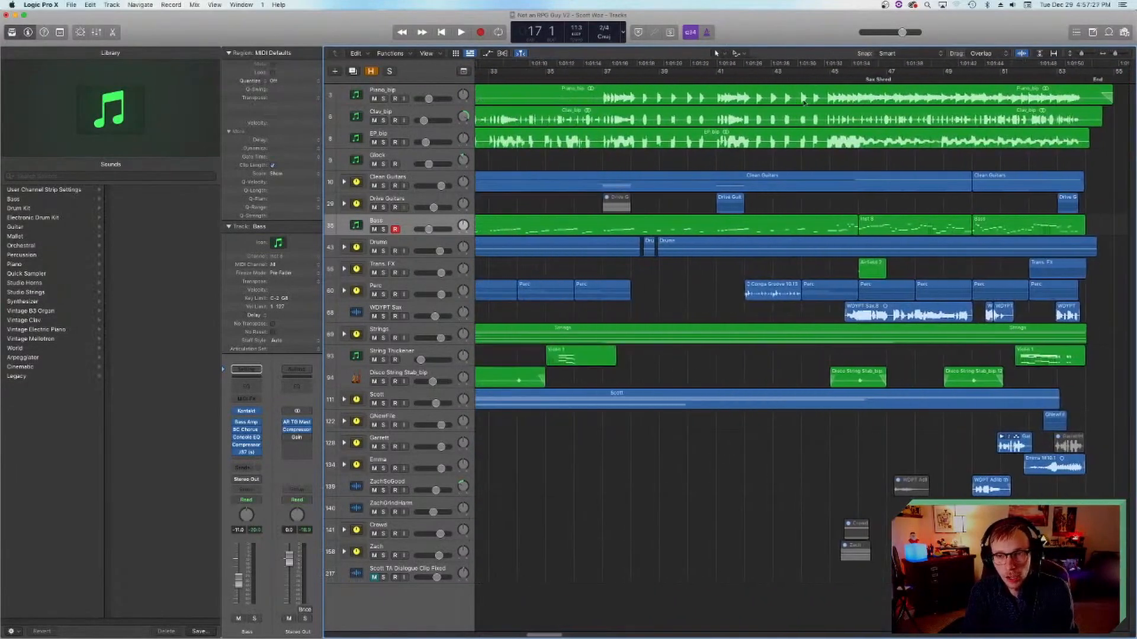
pyautogui.click(844, 77)
pyautogui.hscroll(5, 577, 302)
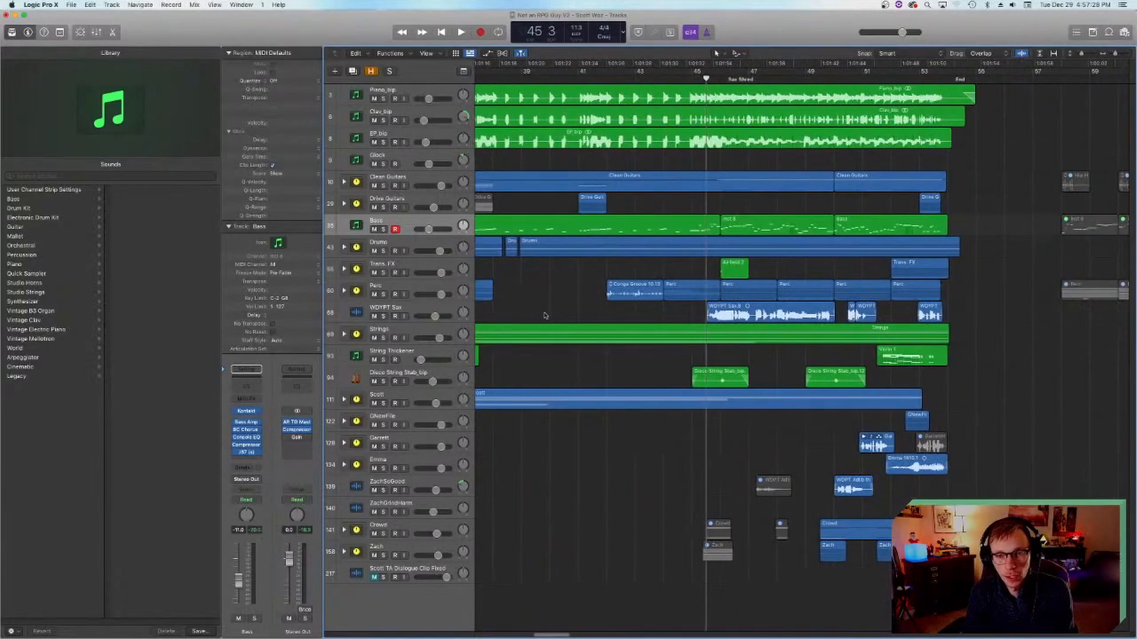
pyautogui.hscroll(5, 545, 315)
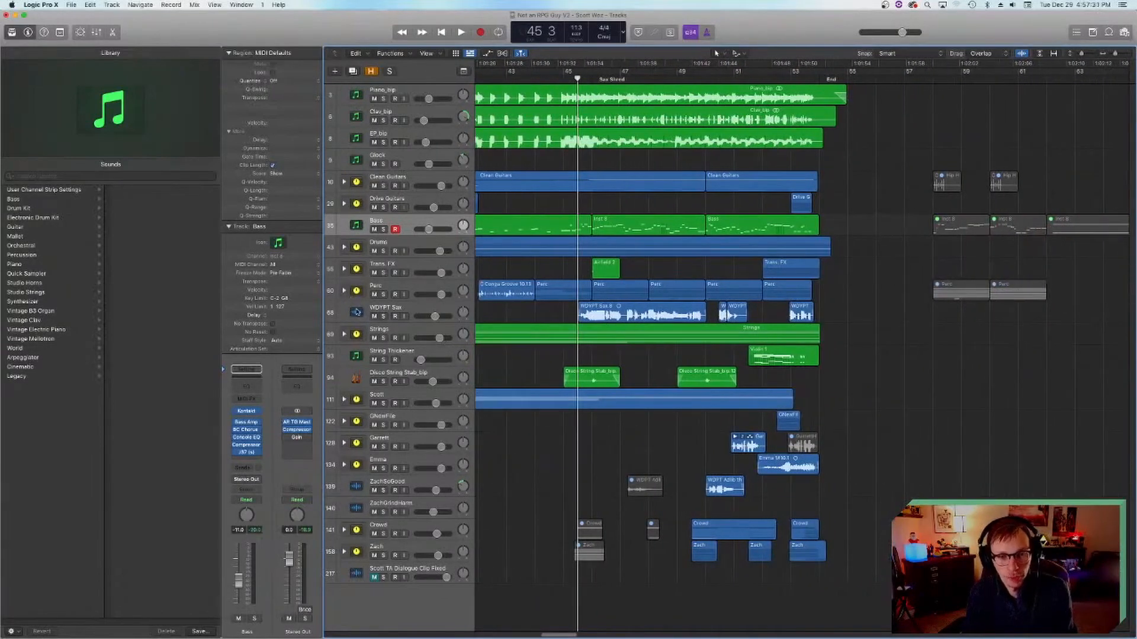
pyautogui.click(357, 312)
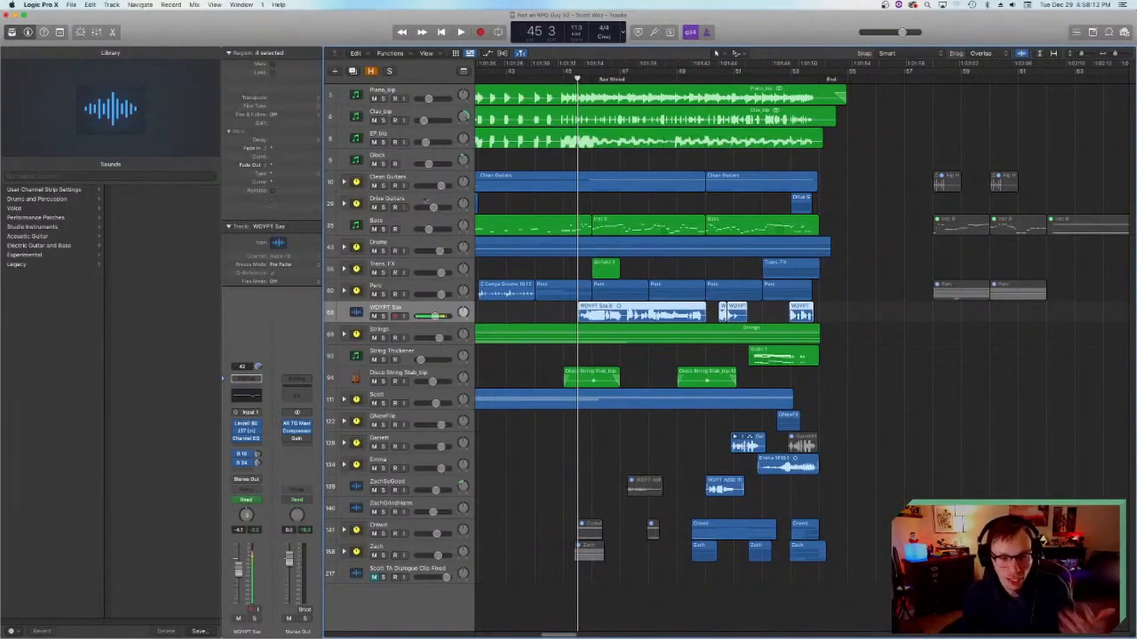
# Step: Solo the WDYPT Sax track, play it from bar 45 to the end of the song, and turn off the solo
pyautogui.click(383, 315)
pyautogui.press('space')
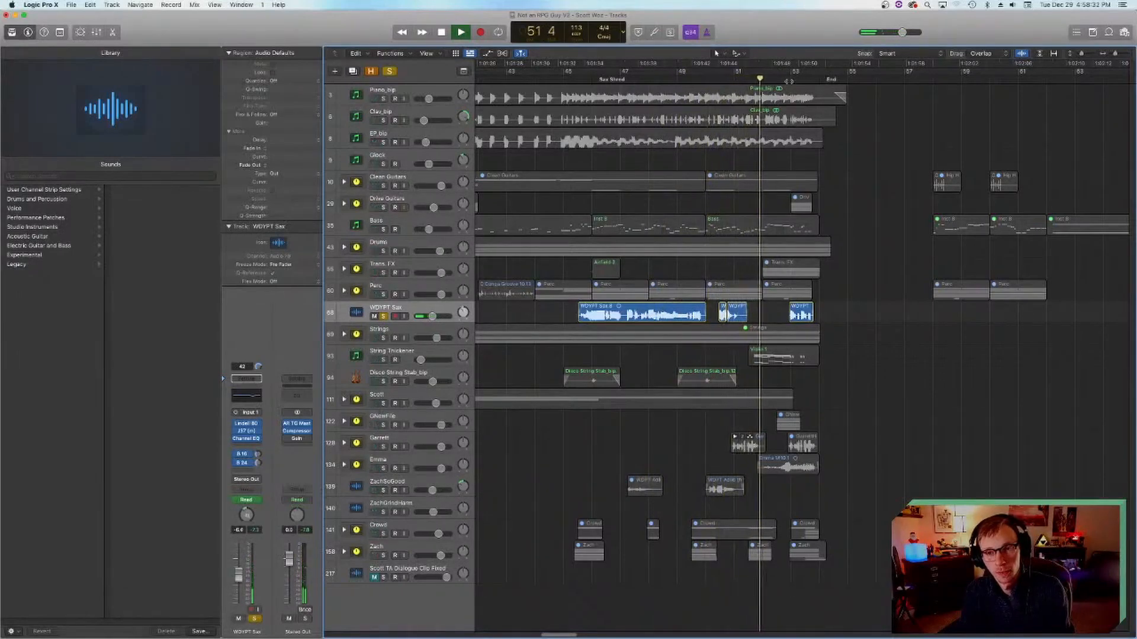
pyautogui.press('space')
pyautogui.click(383, 316)
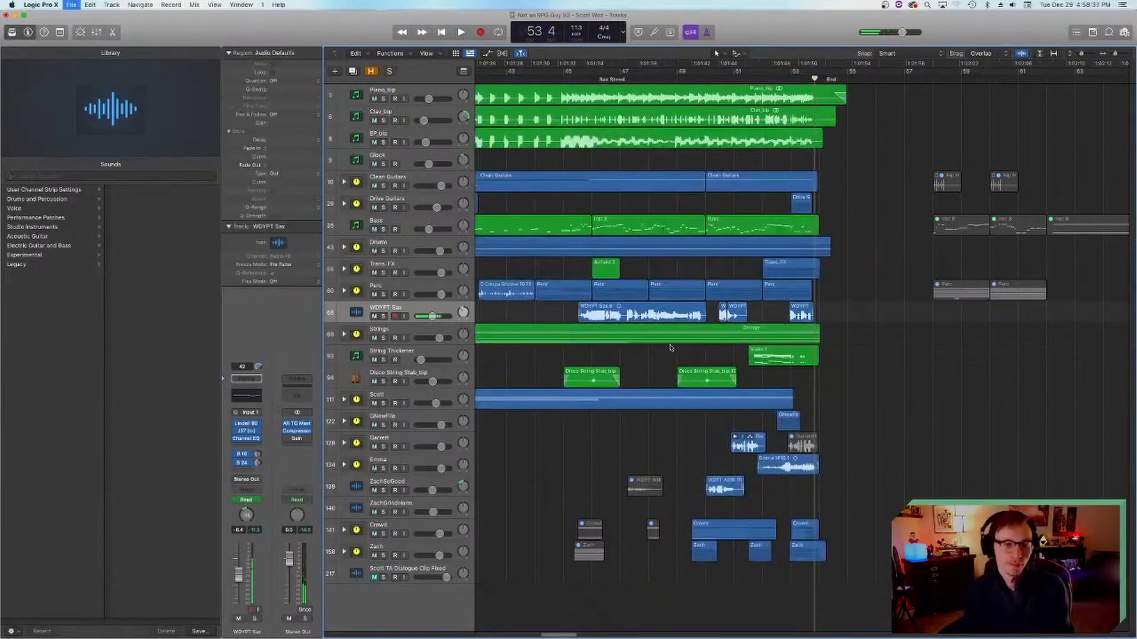
# Step: Save the project and return the playhead to bar 45, near the start of the Sax Shred section
pyautogui.press('super+s')
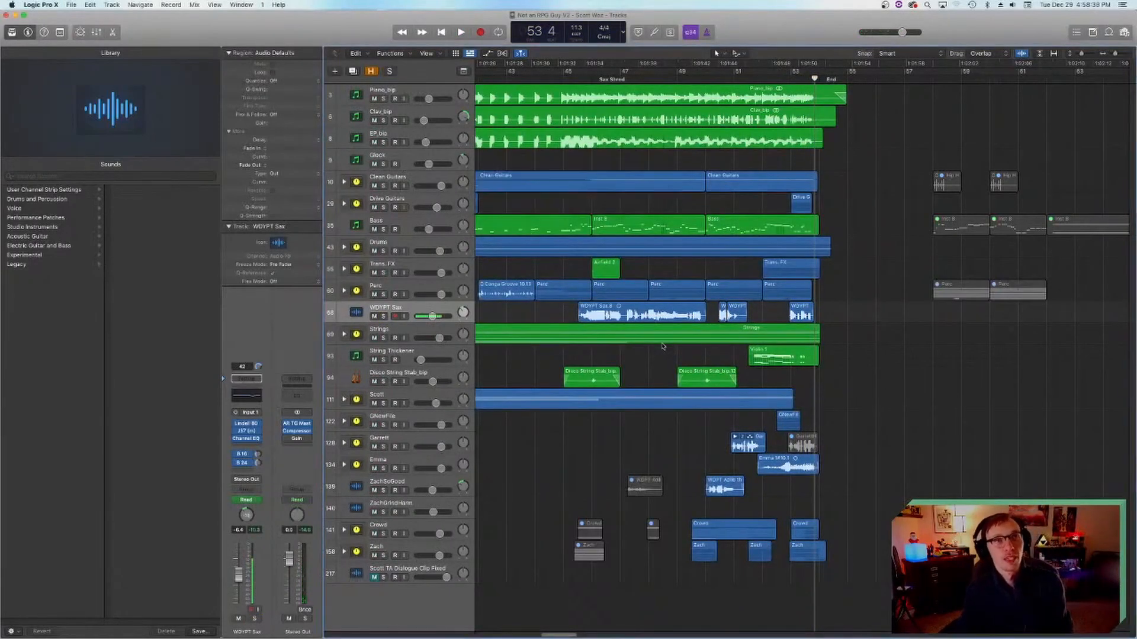
pyautogui.click(584, 80)
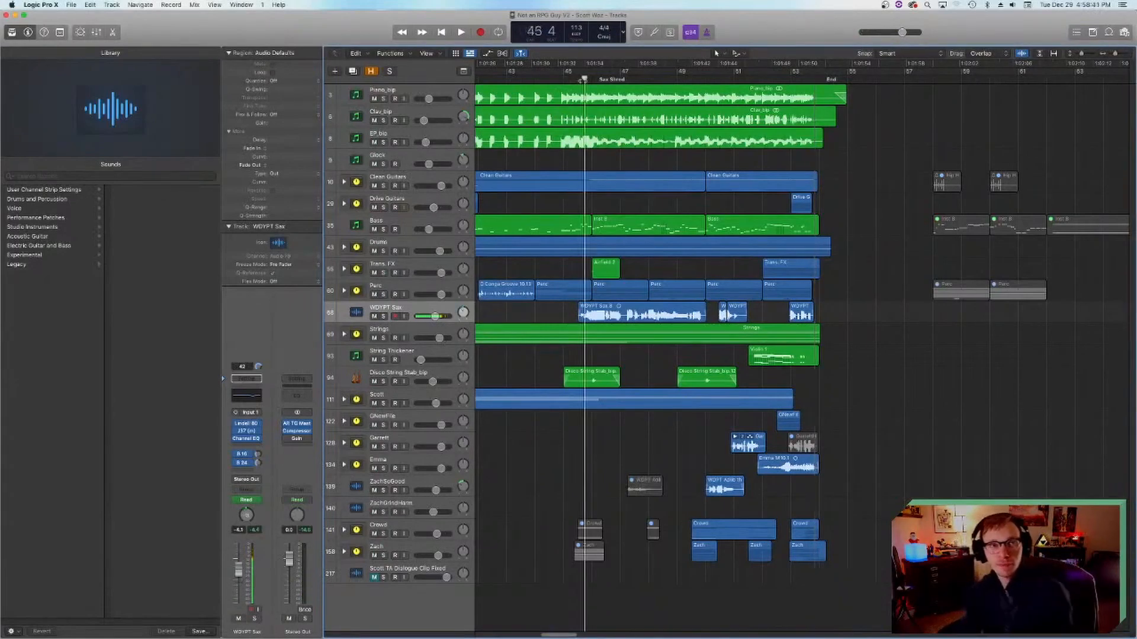
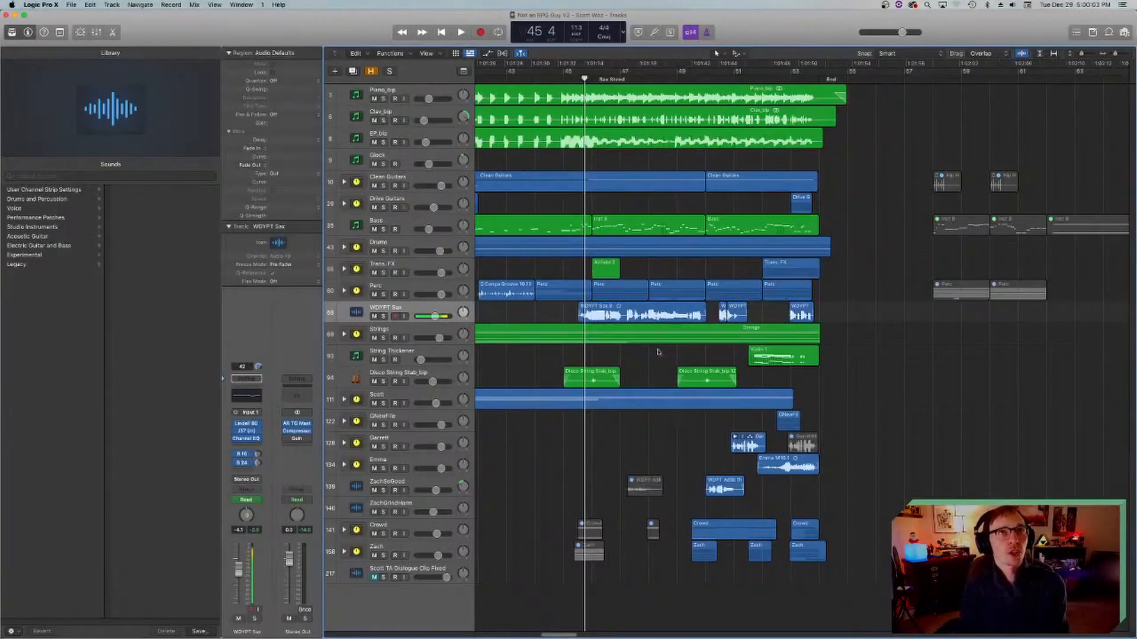
# Step: Select the Piano_bip track with its regions and place the playhead in bar 21 of the Chorus section
pyautogui.hscroll(-15, 603, 363)
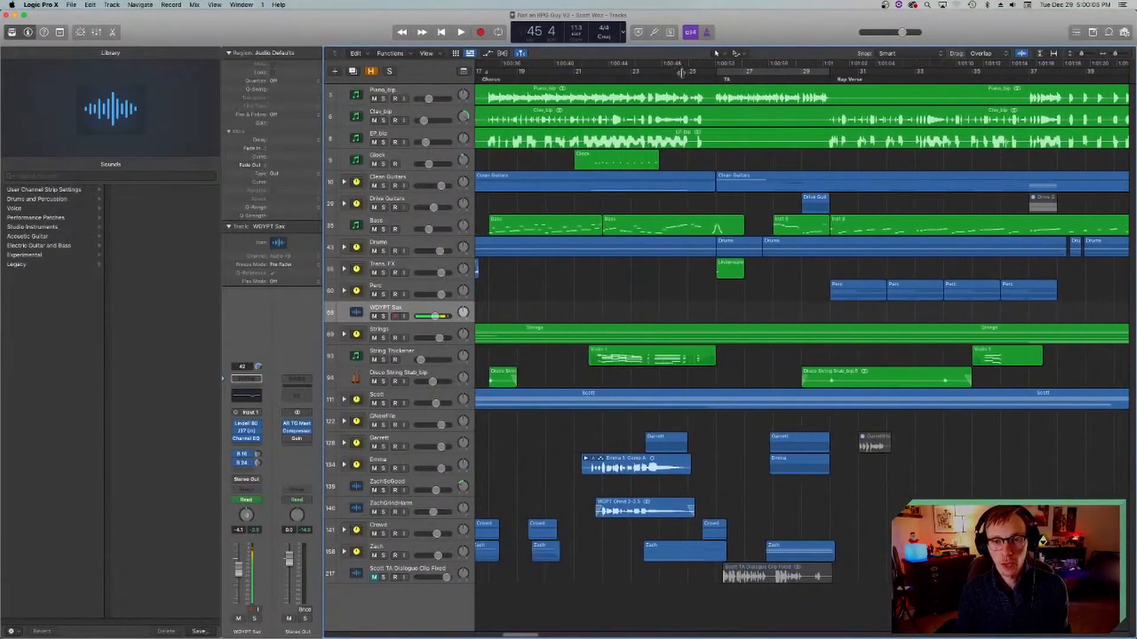
pyautogui.click(708, 76)
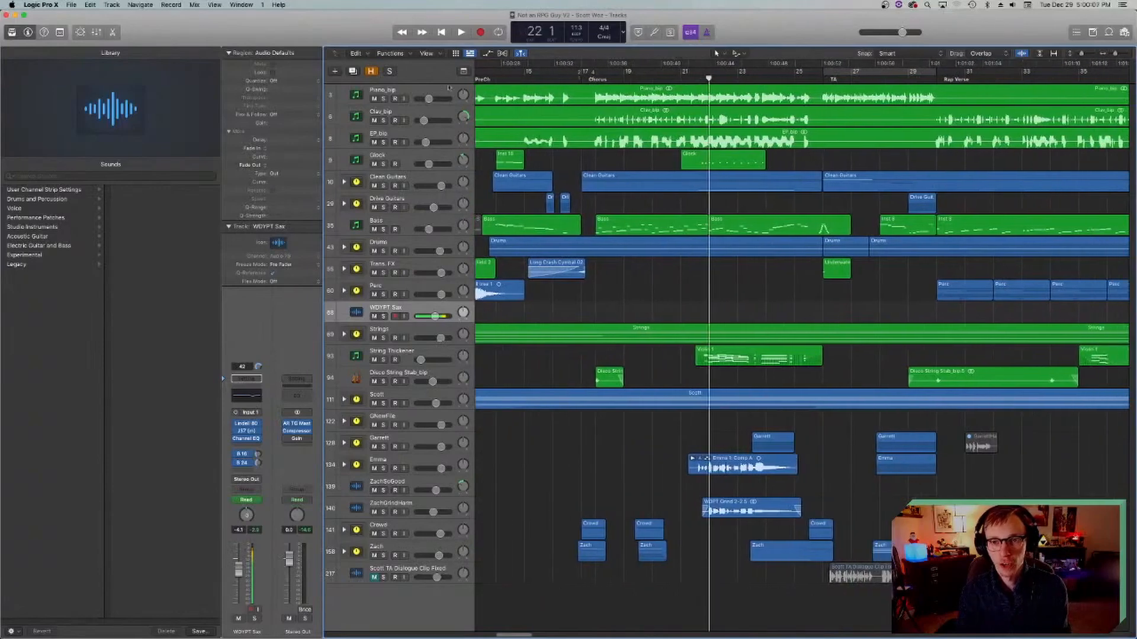
pyautogui.click(382, 95)
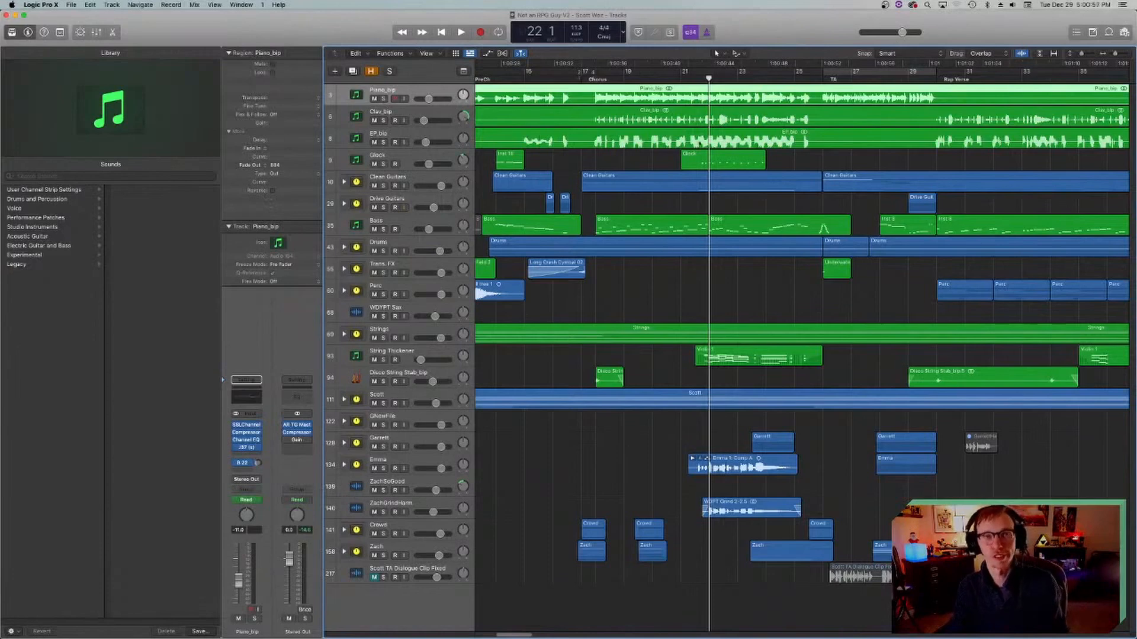
pyautogui.click(693, 79)
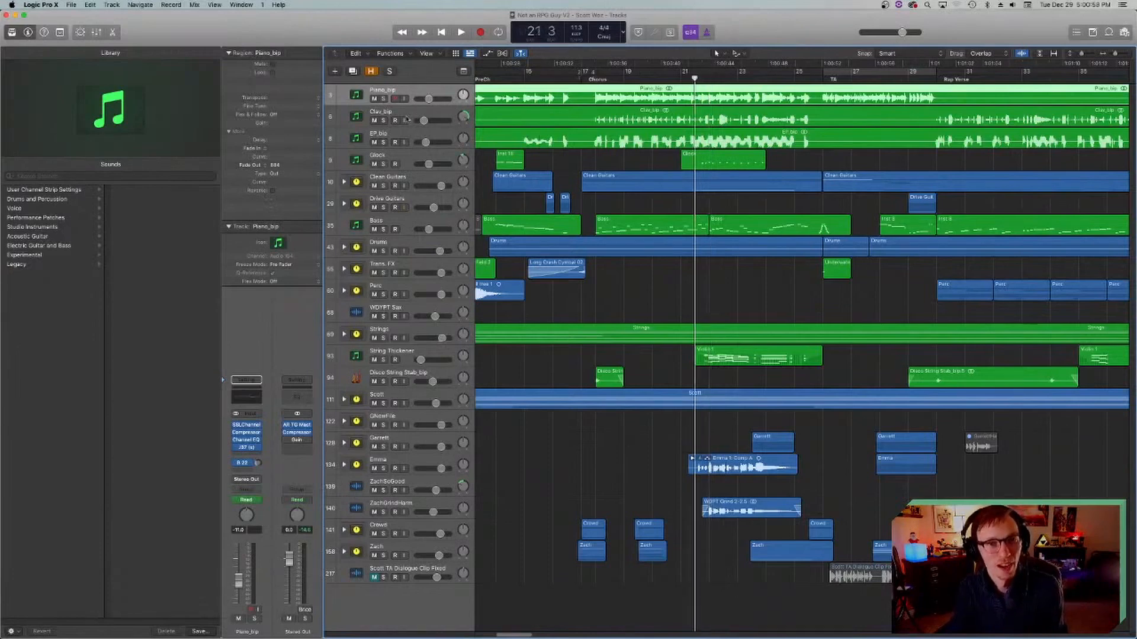
# Step: Solo the Piano_bip track and listen to its Chorus part from bar 21
pyautogui.click(383, 99)
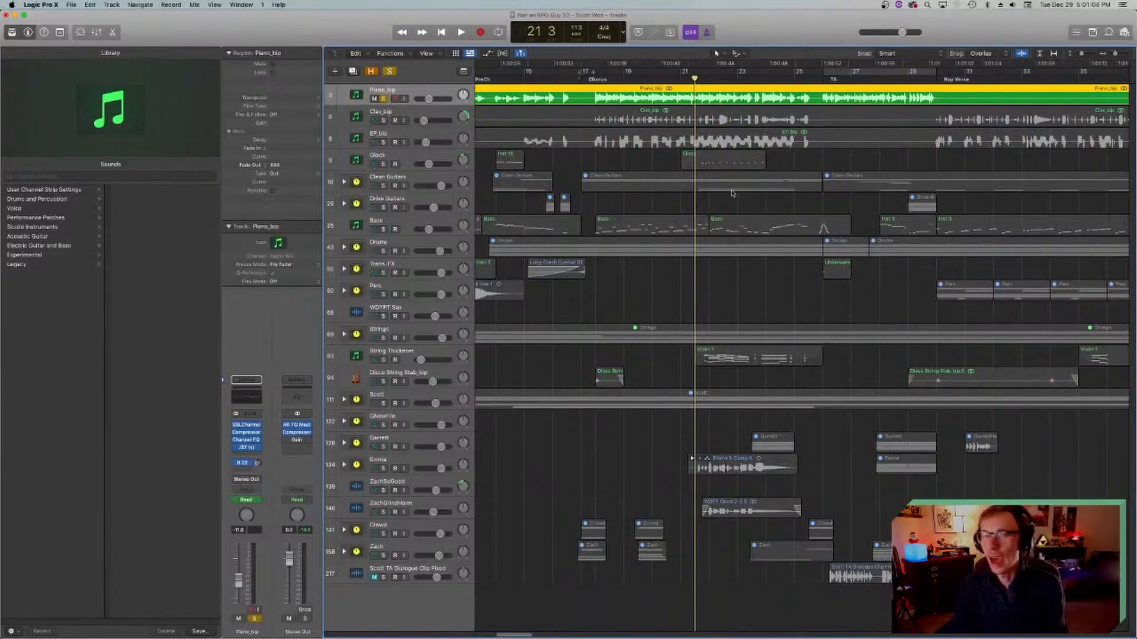
pyautogui.hscroll(2, 715, 215)
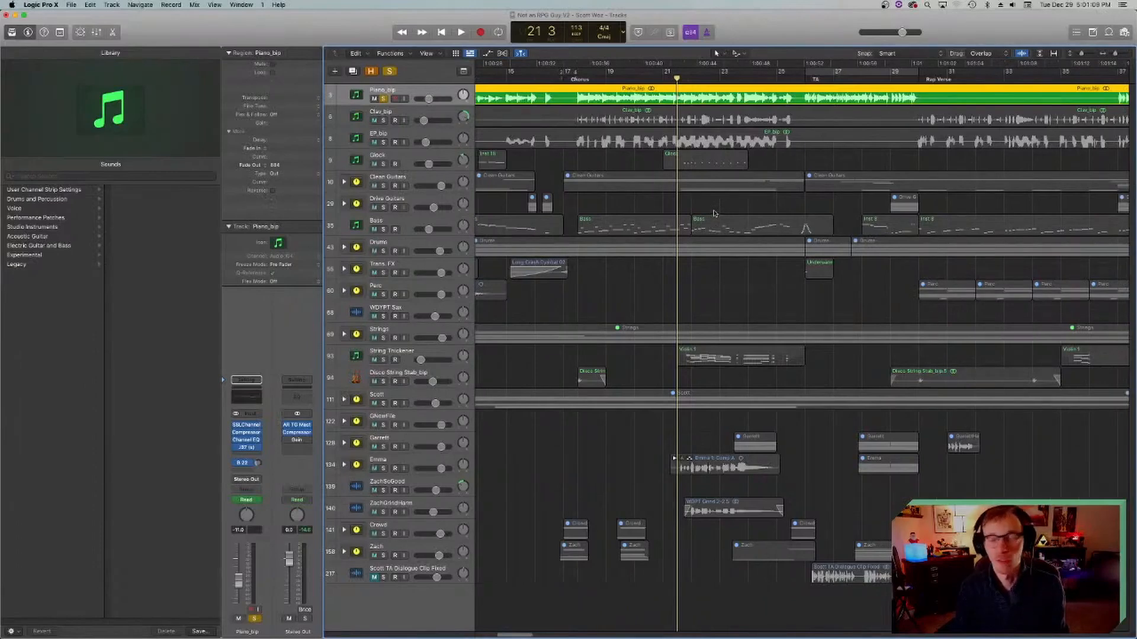
pyautogui.press('space')
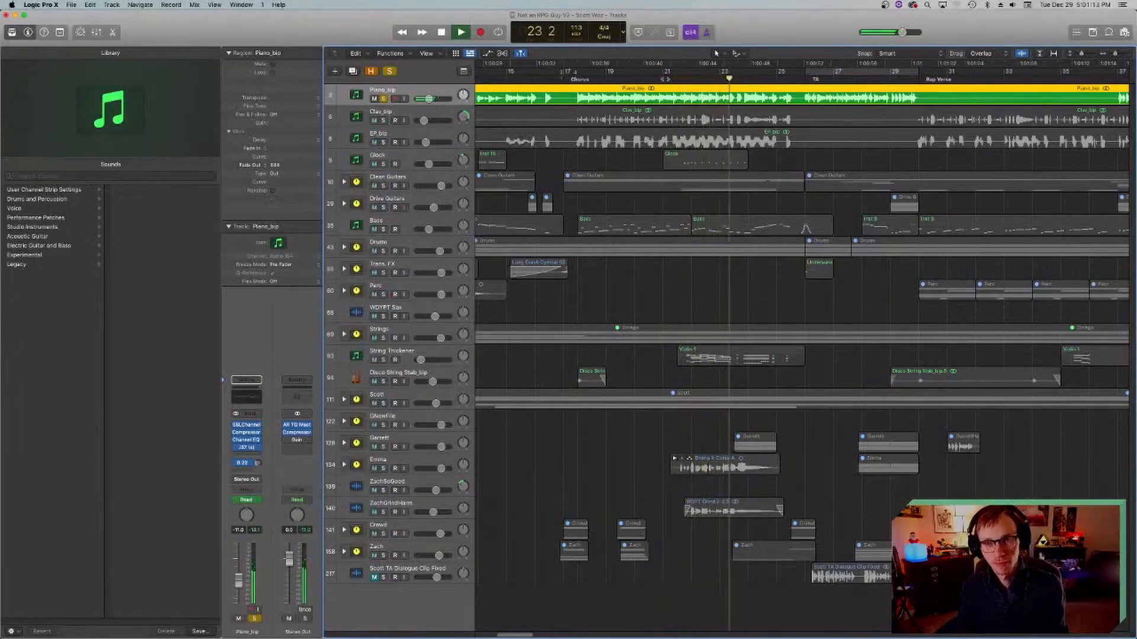
pyautogui.press('space')
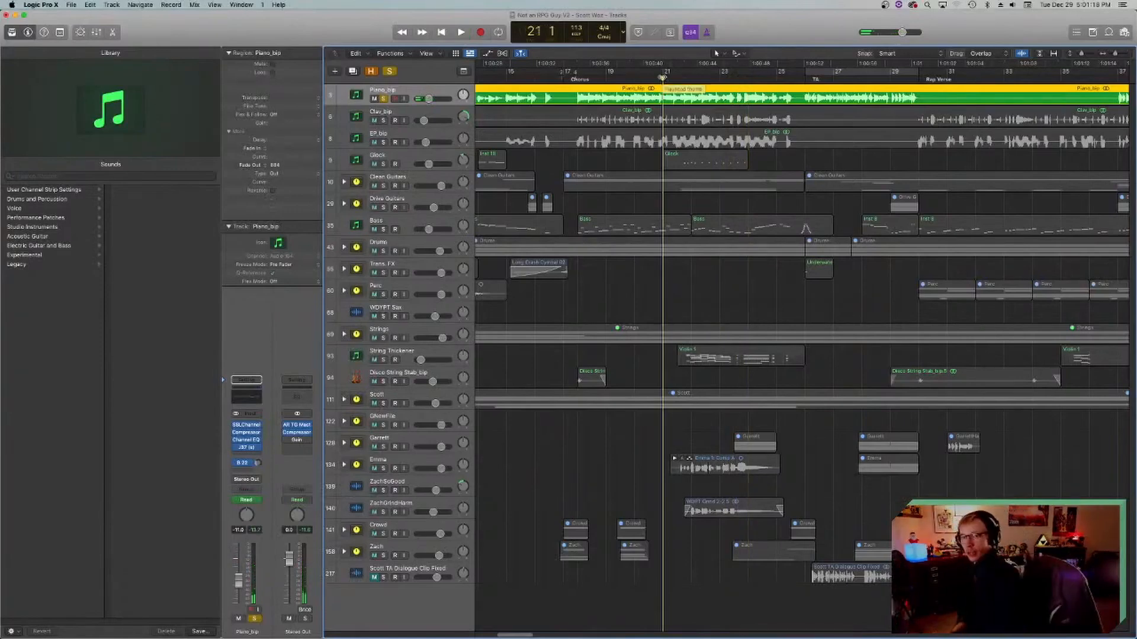
pyautogui.press('space')
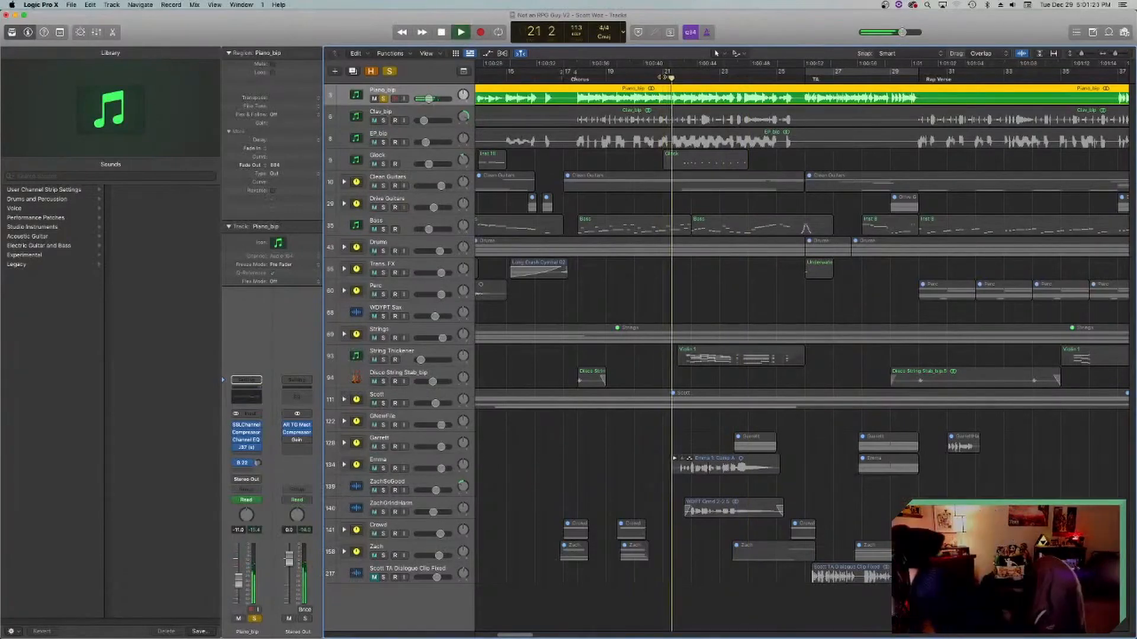
pyautogui.press('space')
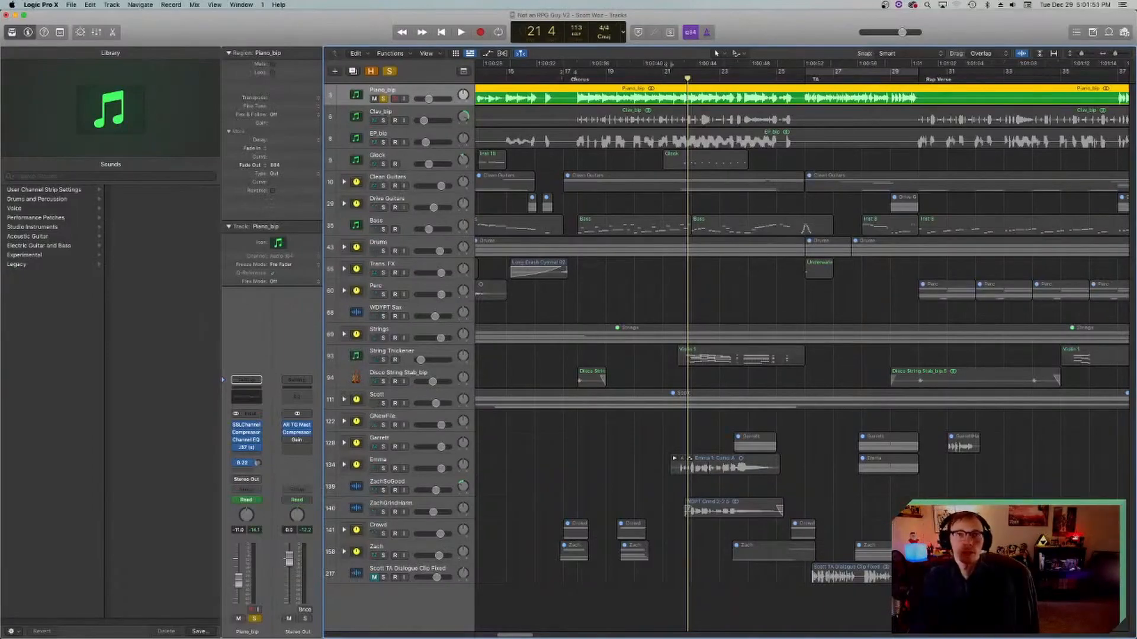
# Step: Continue auditioning the soloed piano, replaying the Chorus from bar 22 through bar 25
pyautogui.press('space')
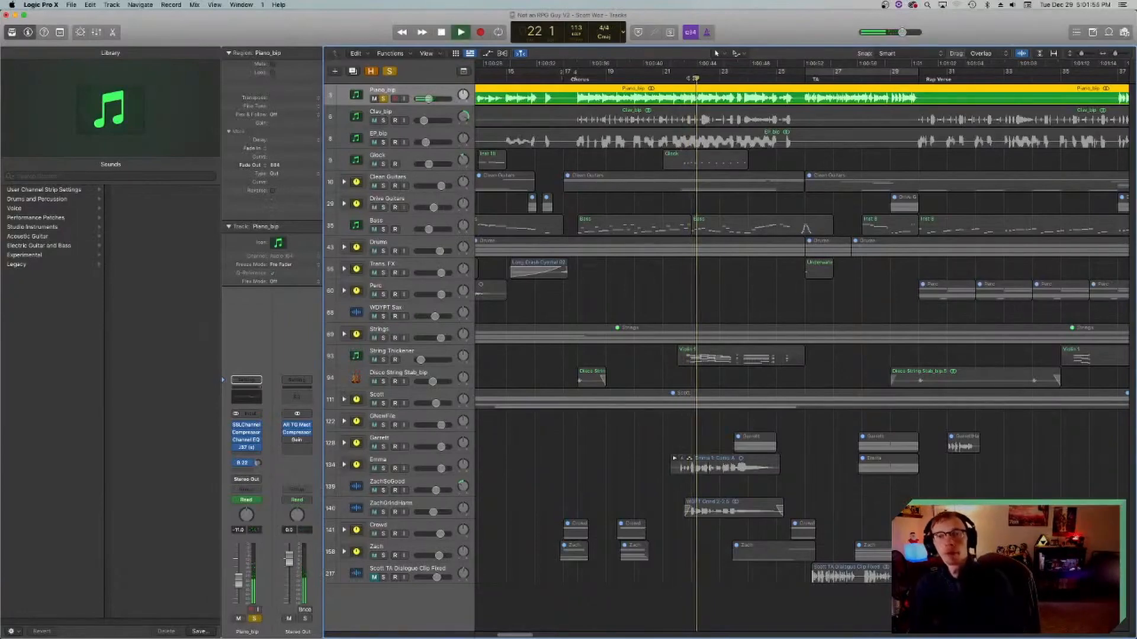
pyautogui.press('space')
pyautogui.click(690, 78)
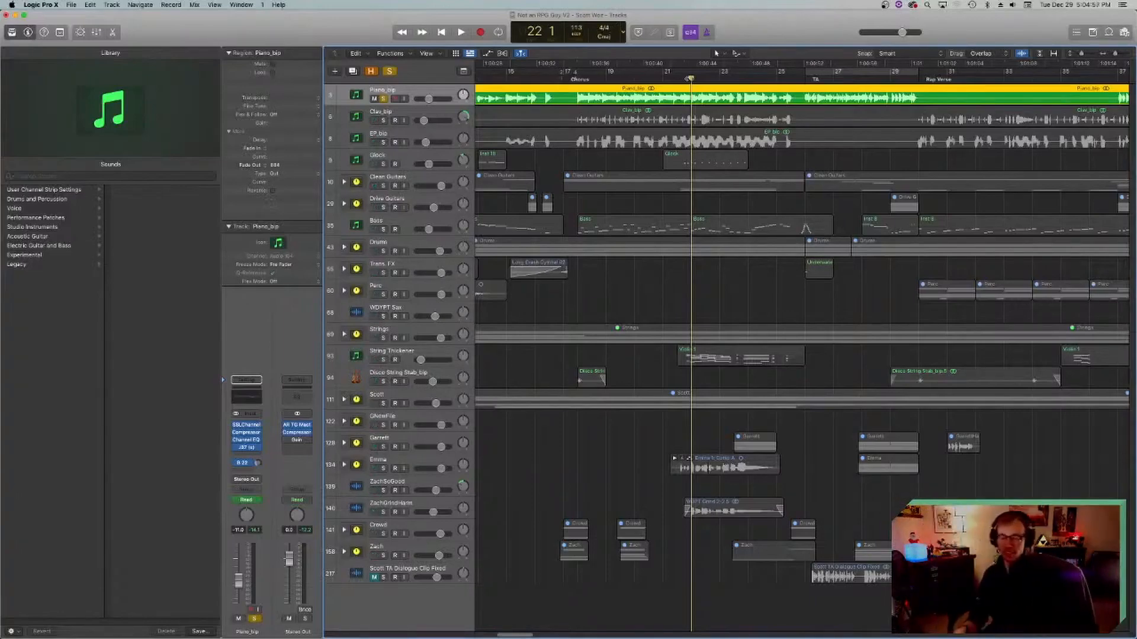
pyautogui.press('space')
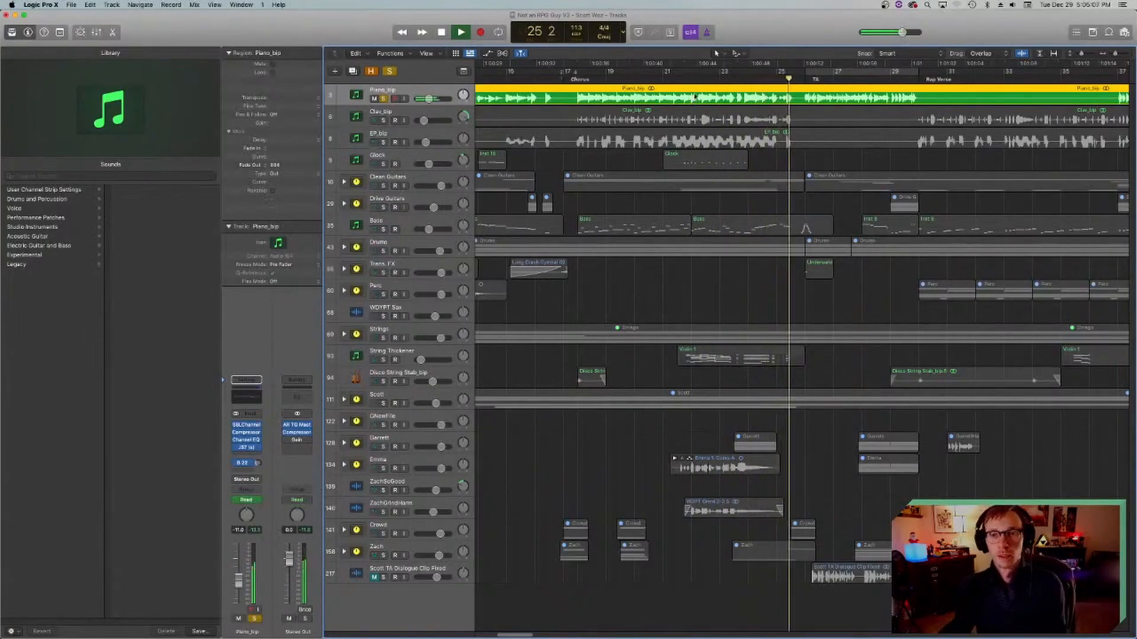
pyautogui.press('space')
# Step: Return the playhead to bar 21, save the project and turn off the solo on the Piano_bip track
pyautogui.click(684, 78)
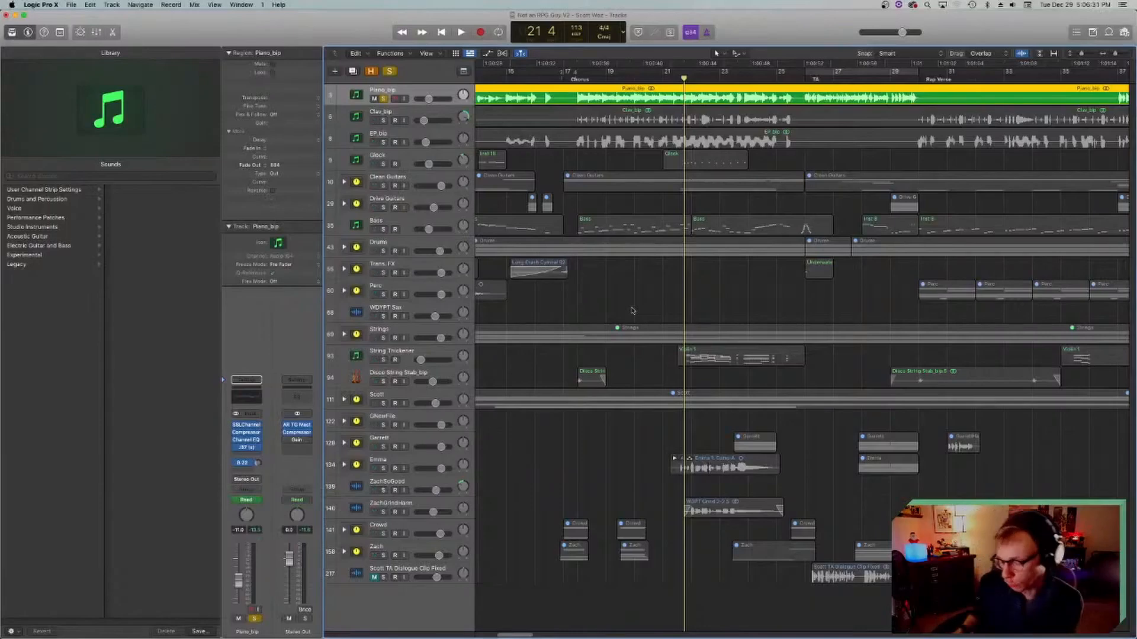
pyautogui.press('space')
pyautogui.press('super+s')
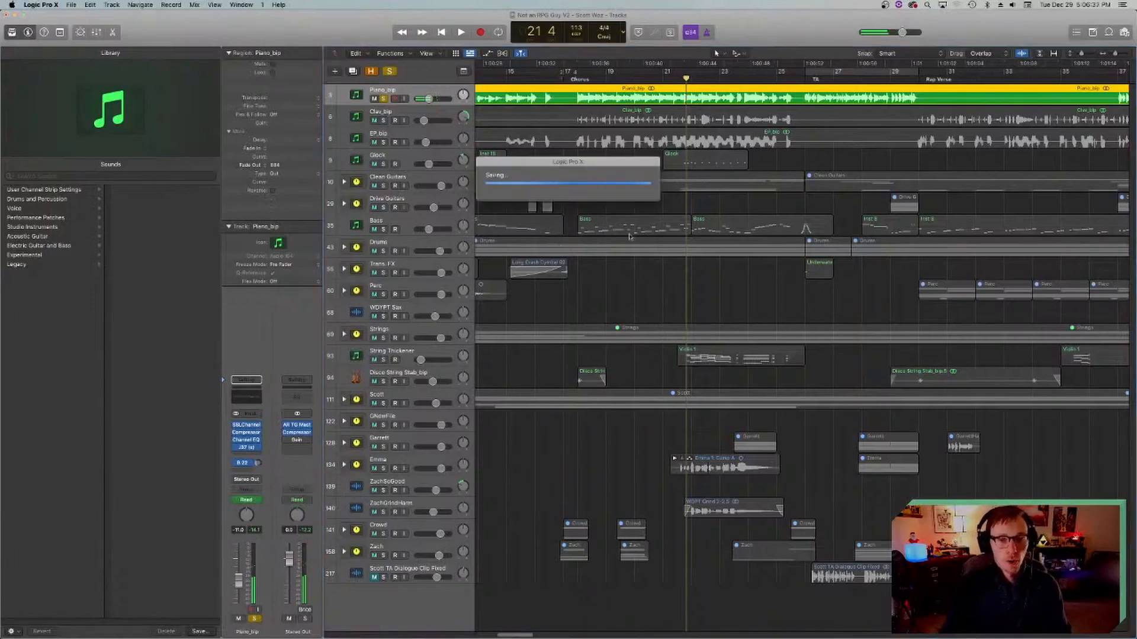
pyautogui.click(385, 99)
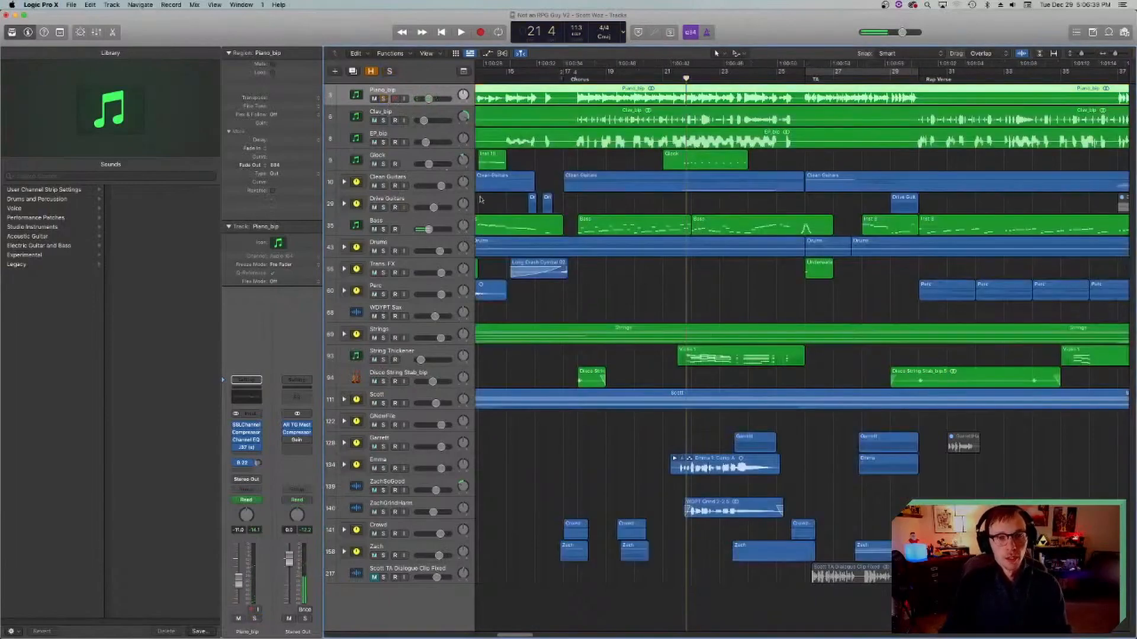
# Step: Solo the Piano_bip track and play it from the start of the Chorus at bar 18 until bar 27
pyautogui.click(677, 83)
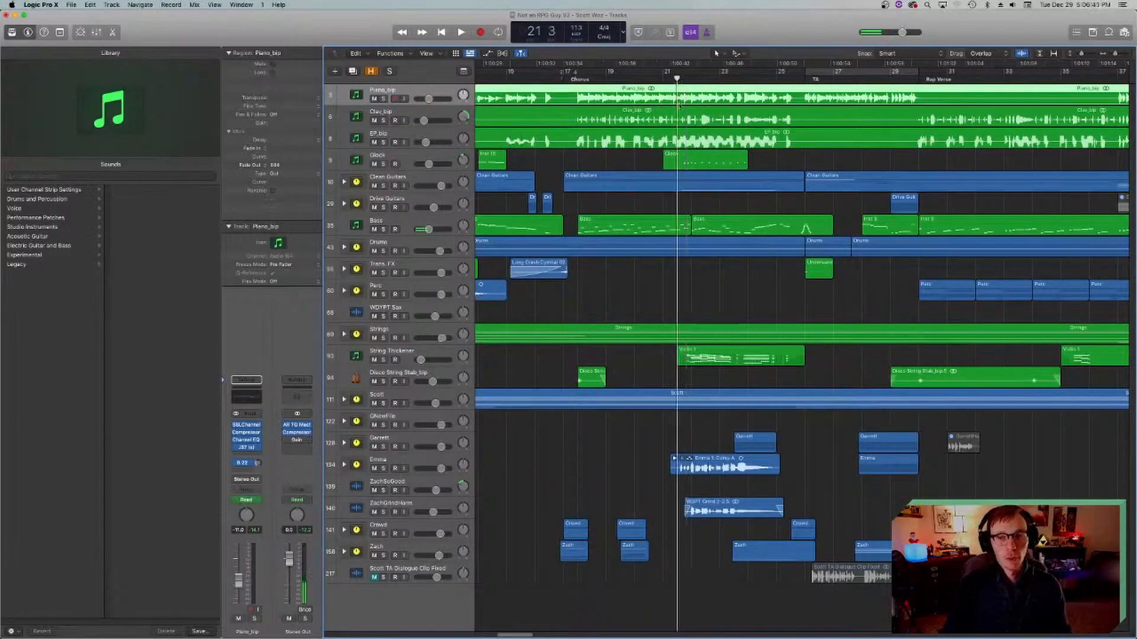
pyautogui.hscroll(3, 675, 207)
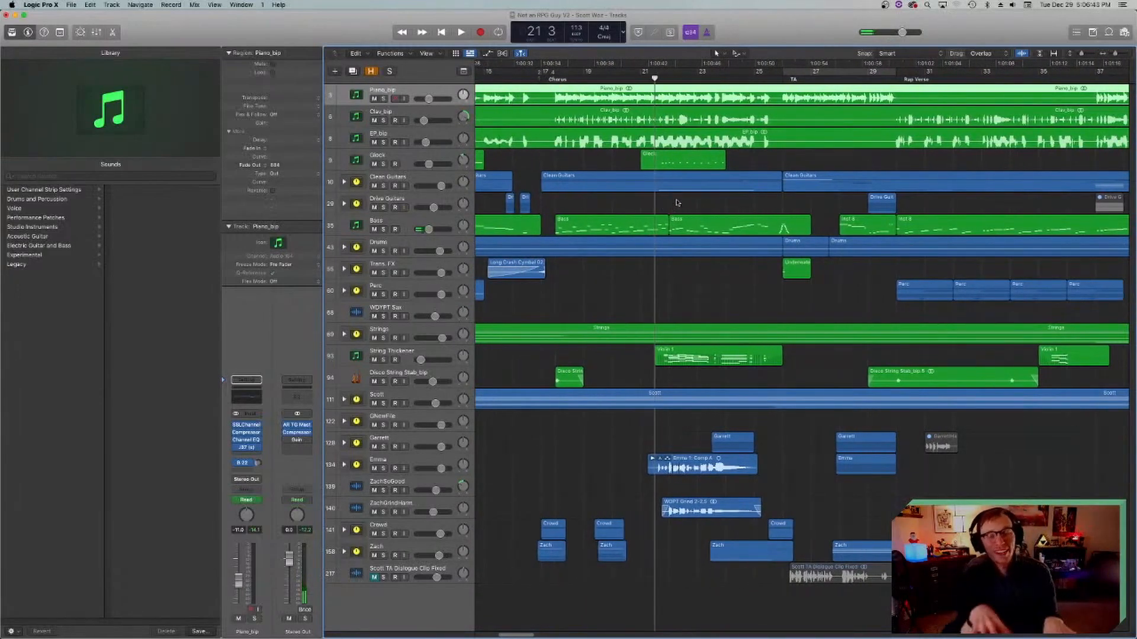
pyautogui.click(555, 79)
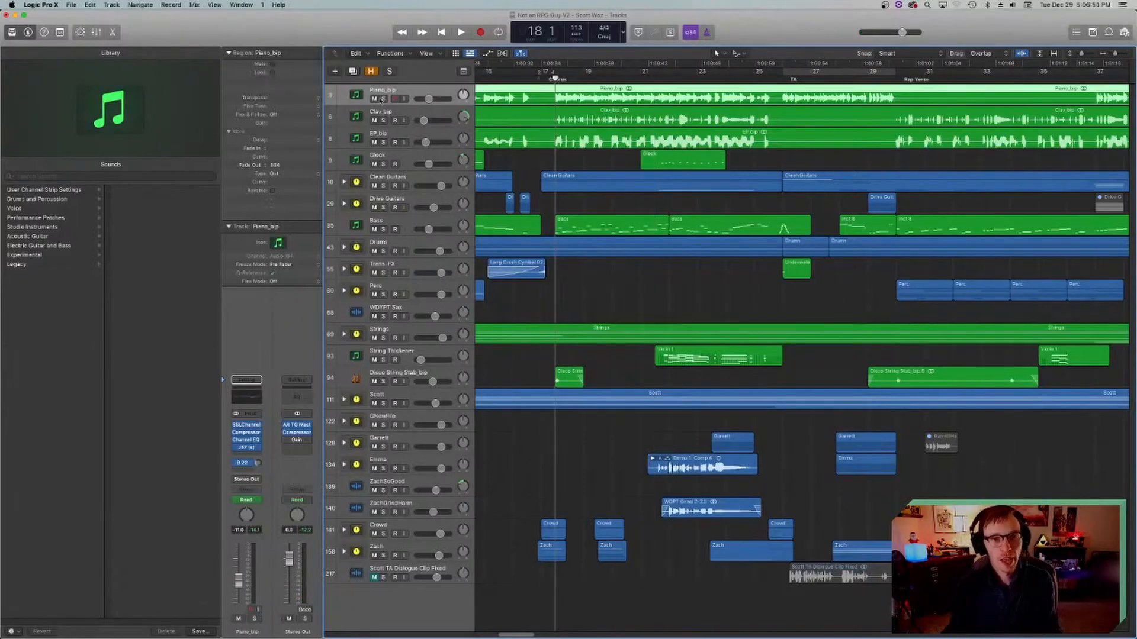
pyautogui.click(382, 99)
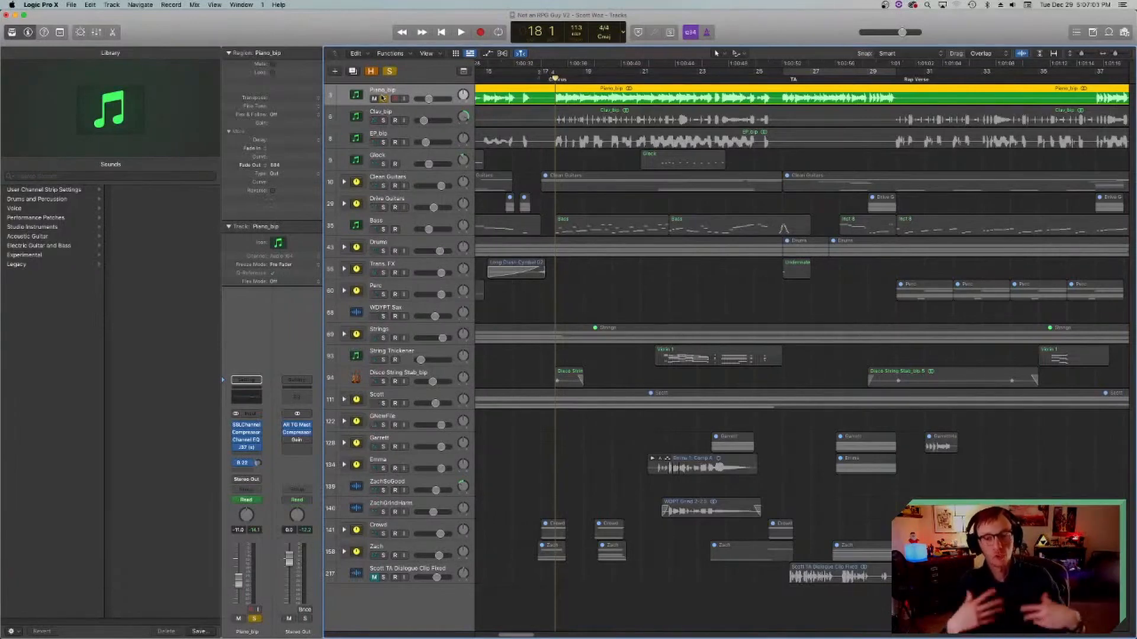
pyautogui.press('space')
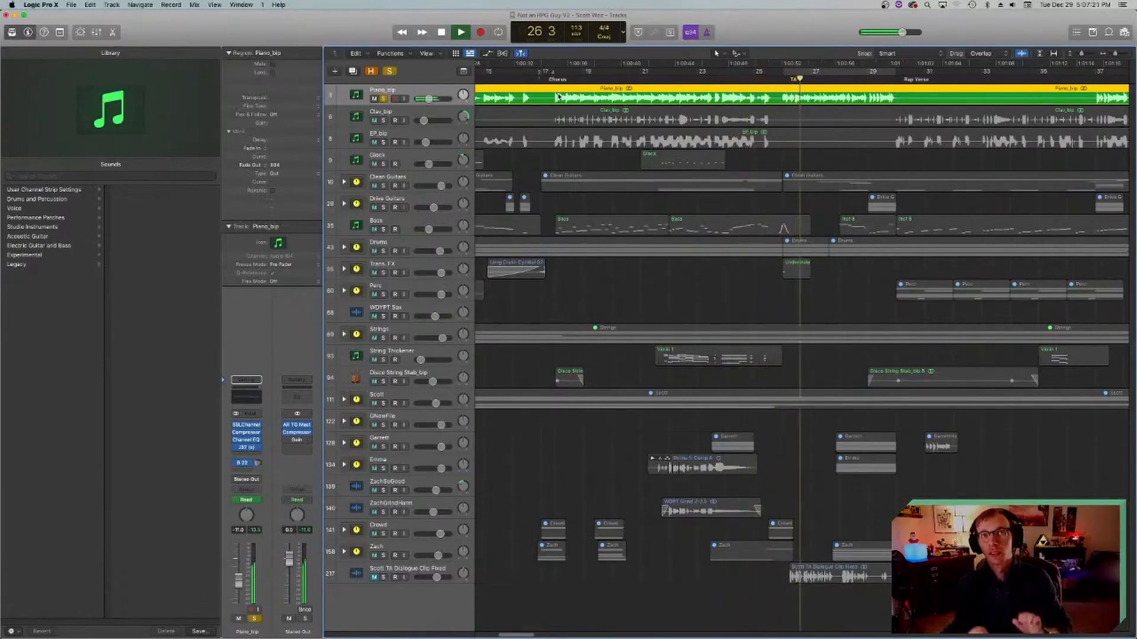
pyautogui.press('space')
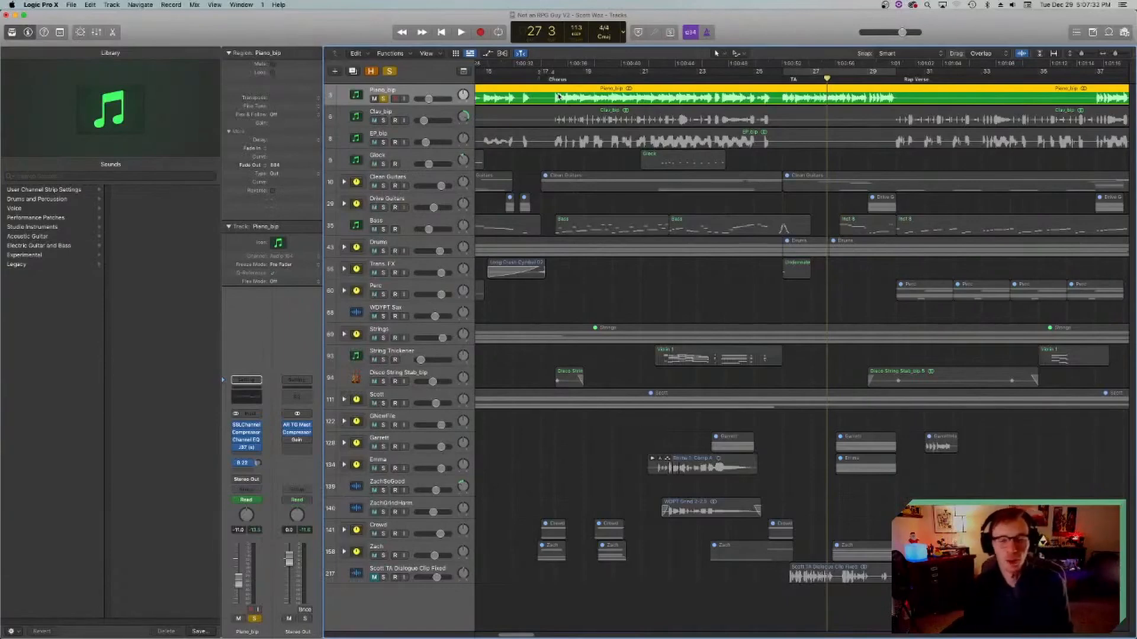
# Step: Return the playhead to bar 18, save the project and unsolo the Piano_bip track
pyautogui.click(553, 78)
pyautogui.press('super+s')
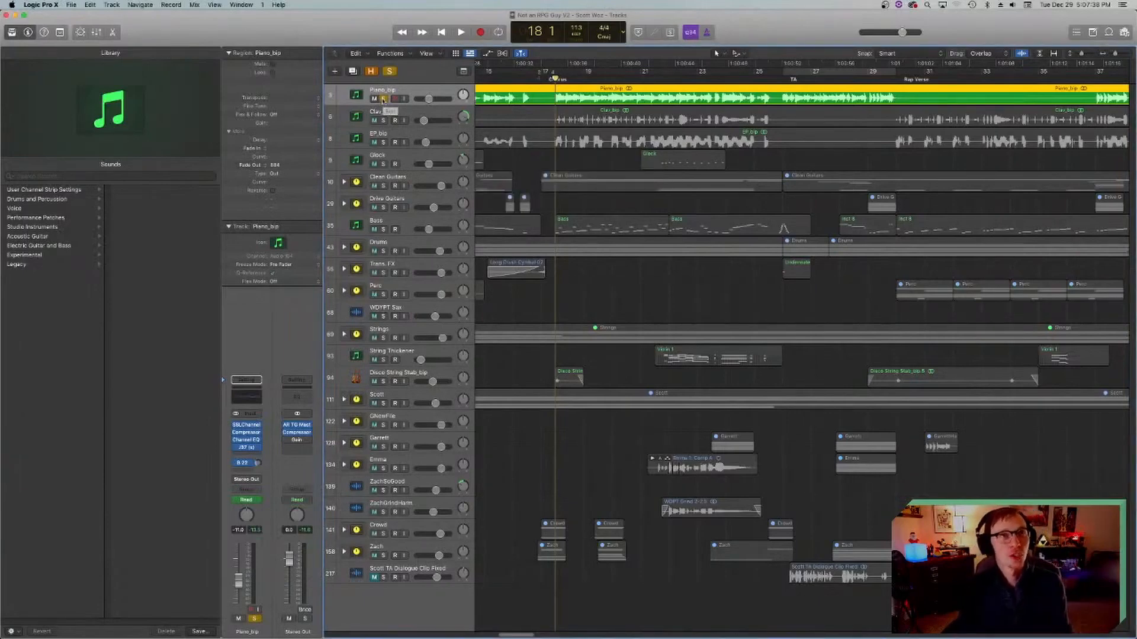
pyautogui.click(383, 99)
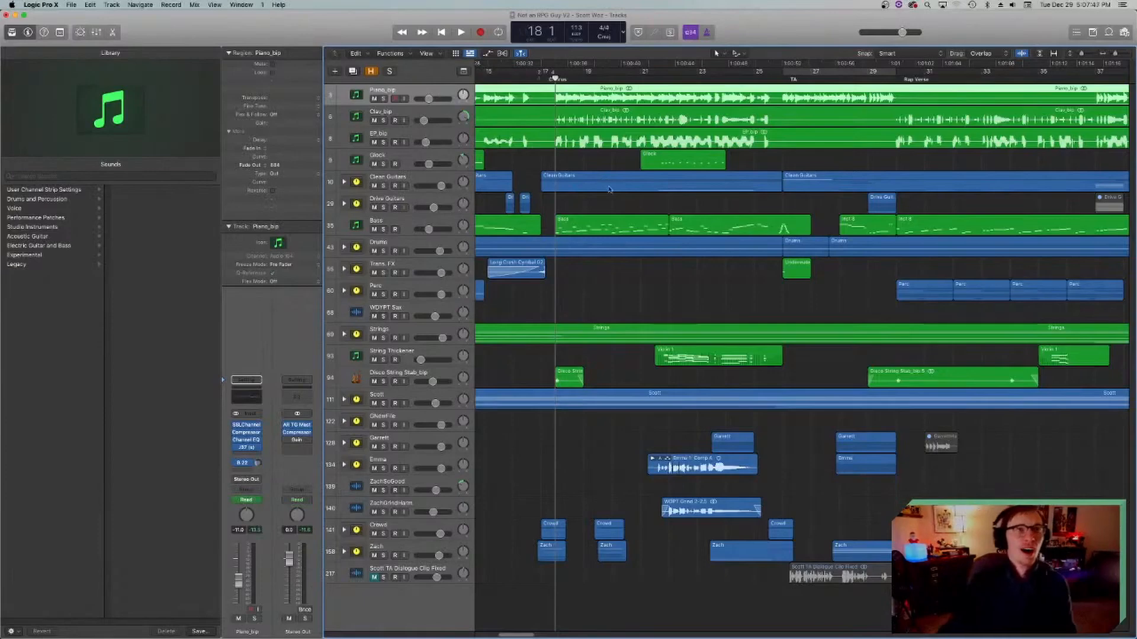
# Step: Look over the arrangement from the Intro to the end marker and place the playhead at bar 3, the start of the Intro
pyautogui.hscroll(-5, 619, 355)
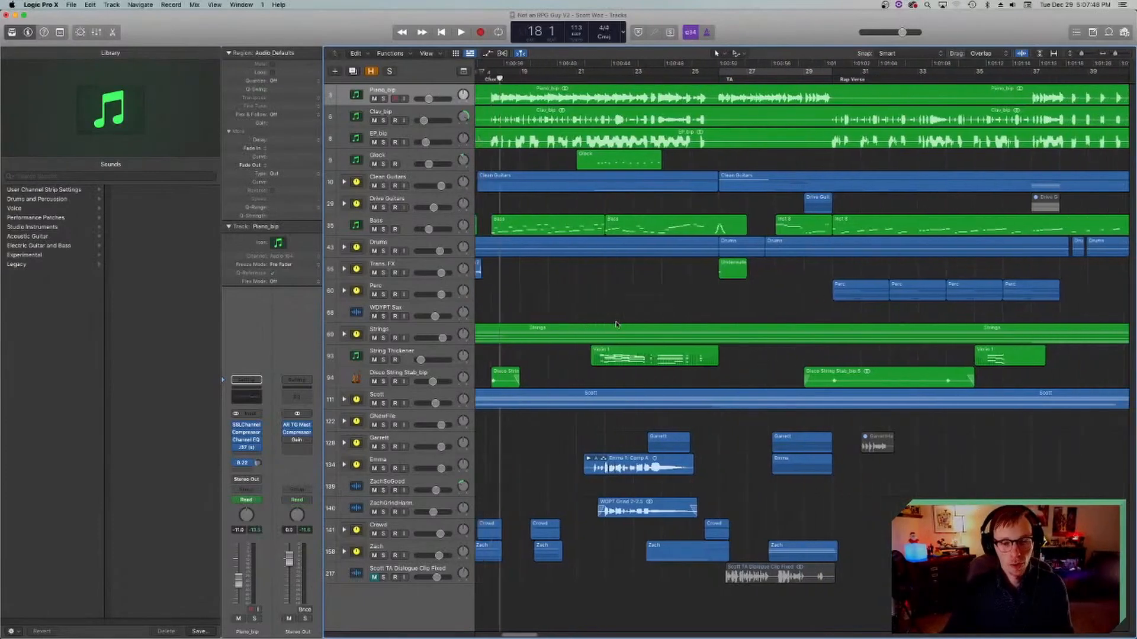
pyautogui.hscroll(-2, 607, 379)
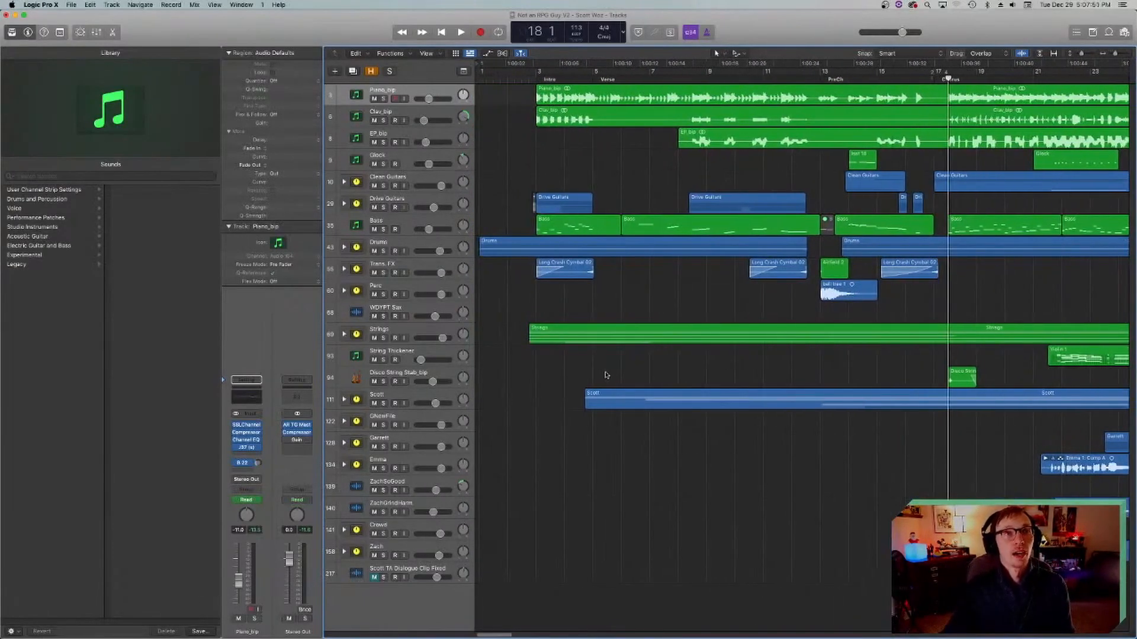
pyautogui.hscroll(15, 606, 373)
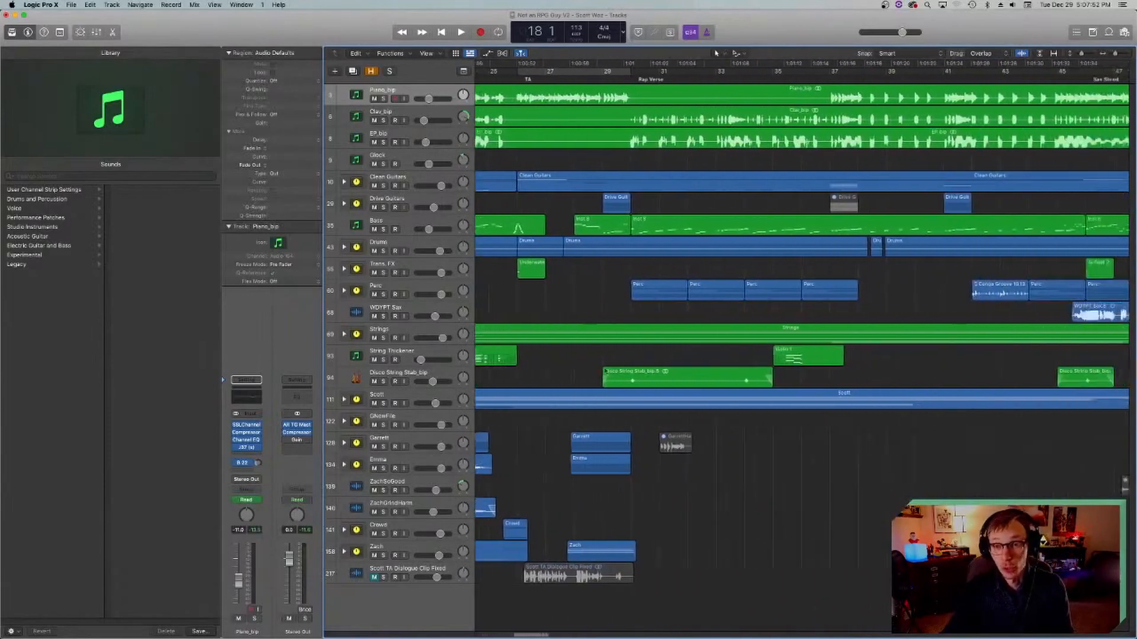
pyautogui.hscroll(1, 605, 371)
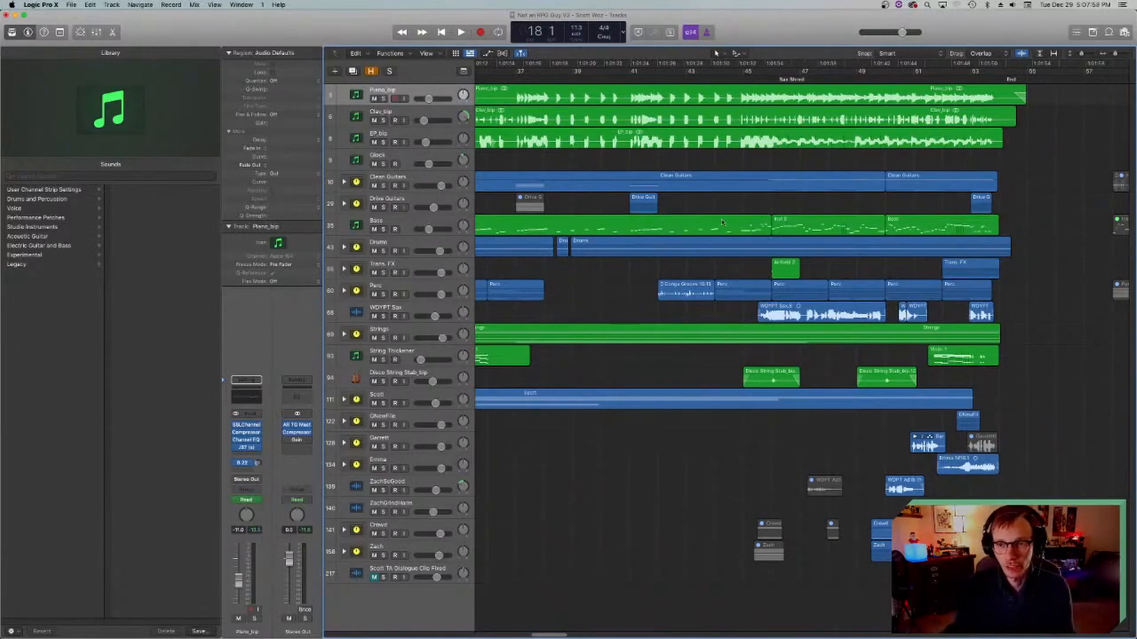
pyautogui.hscroll(5, 722, 222)
pyautogui.hscroll(-15, 728, 225)
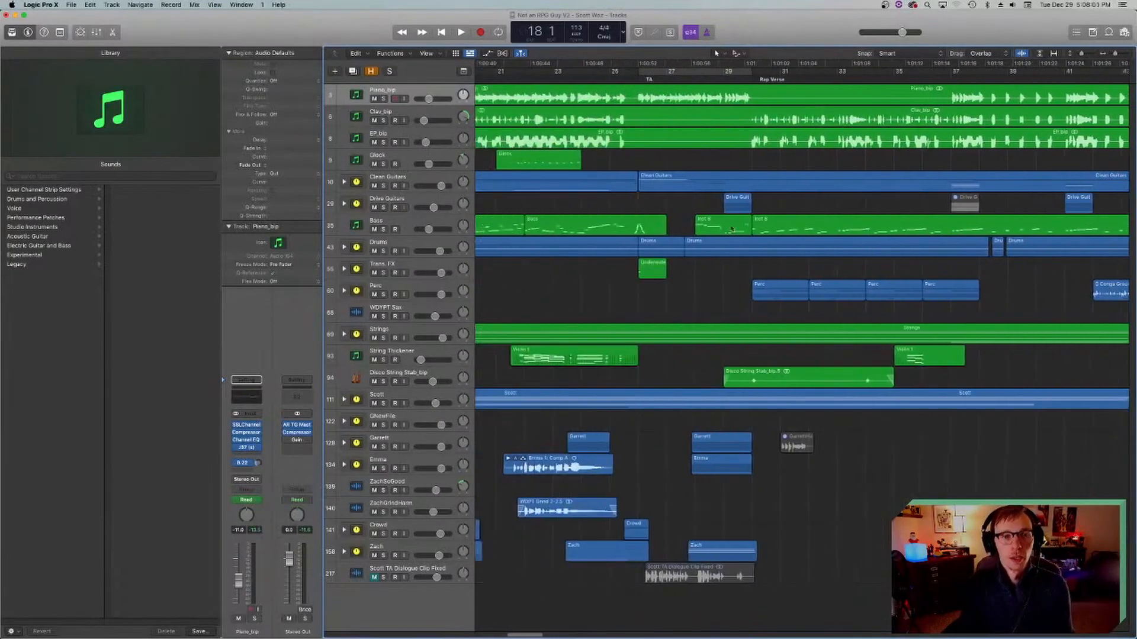
pyautogui.hscroll(-15, 732, 229)
pyautogui.click(535, 79)
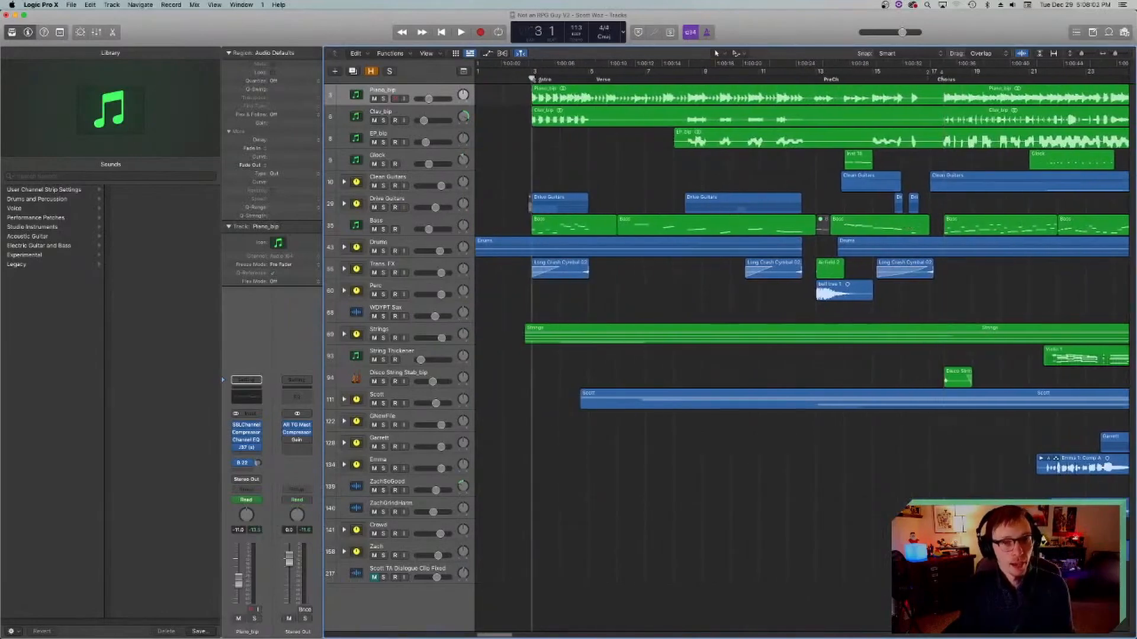
# Step: Select the EP_bip track and place the playhead at bar 18, the start of the Chorus
pyautogui.click(356, 140)
pyautogui.hscroll(5, 604, 174)
pyautogui.hscroll(-5, 604, 174)
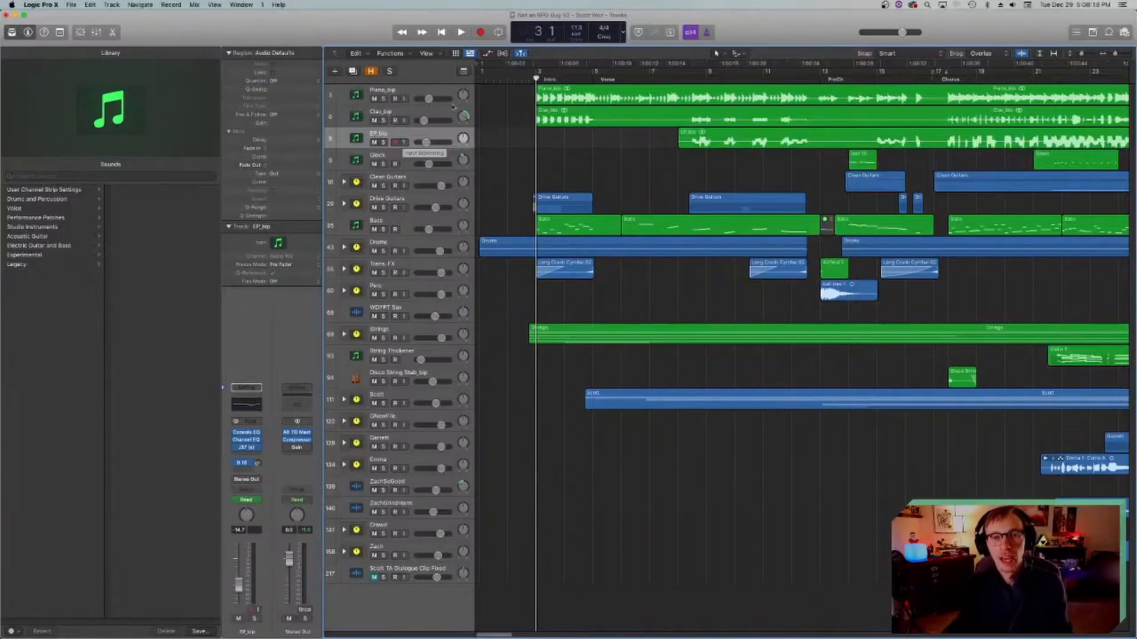
pyautogui.hscroll(5, 672, 135)
pyautogui.click(823, 77)
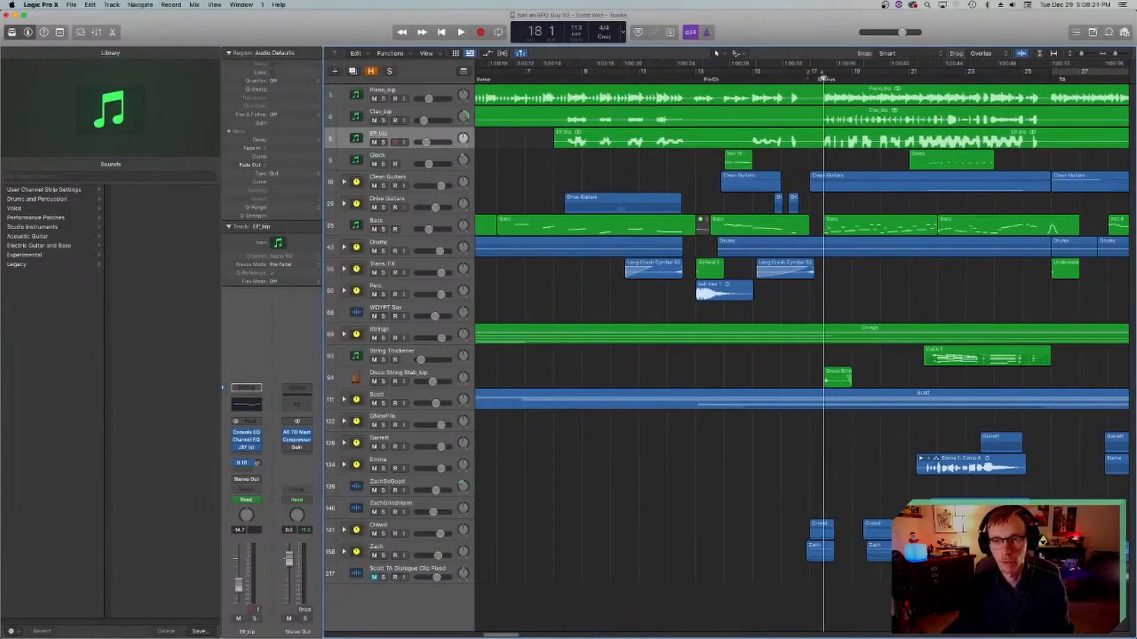
pyautogui.hscroll(5, 691, 138)
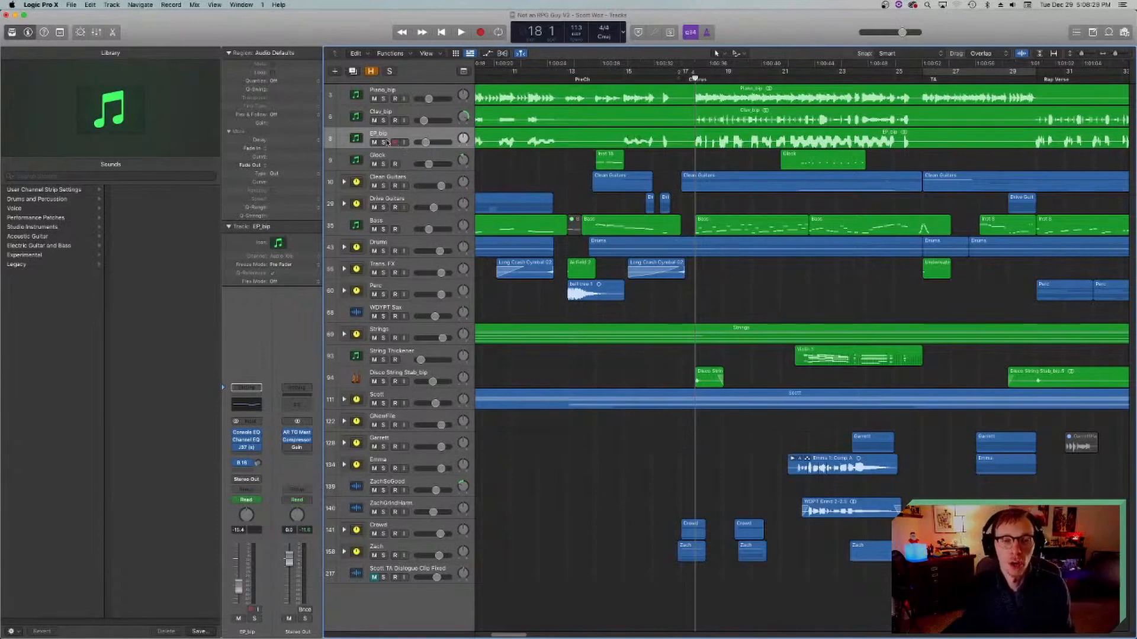
# Step: Select the Piano_bip and Clav_bip tracks in turn, ending on Clav_bip with its regions selected
pyautogui.click(385, 104)
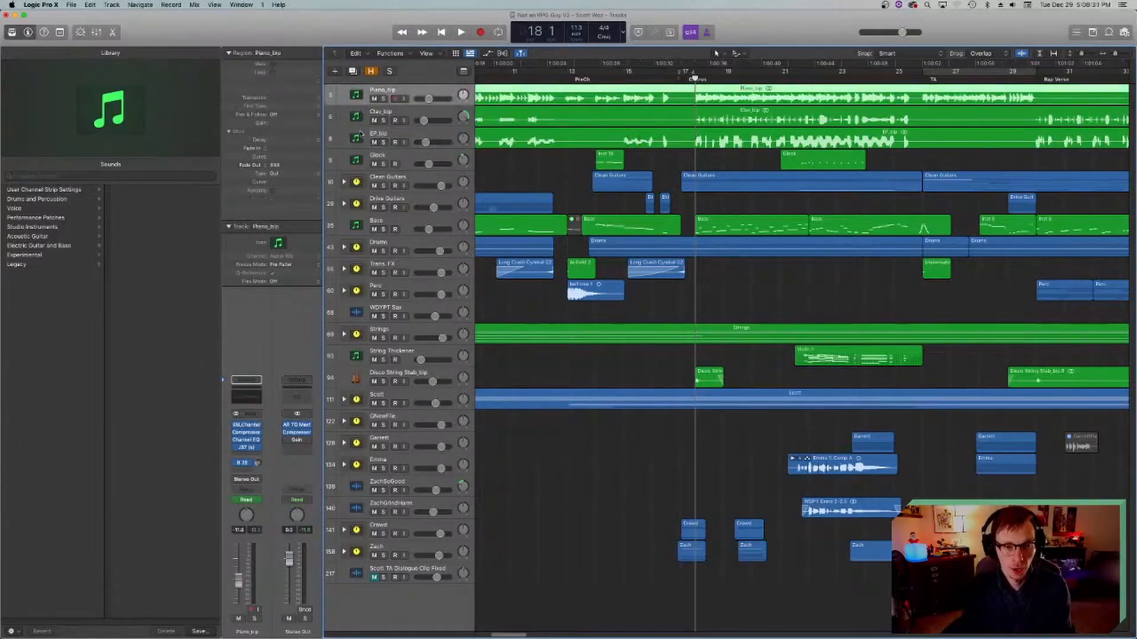
pyautogui.click(388, 143)
pyautogui.click(381, 116)
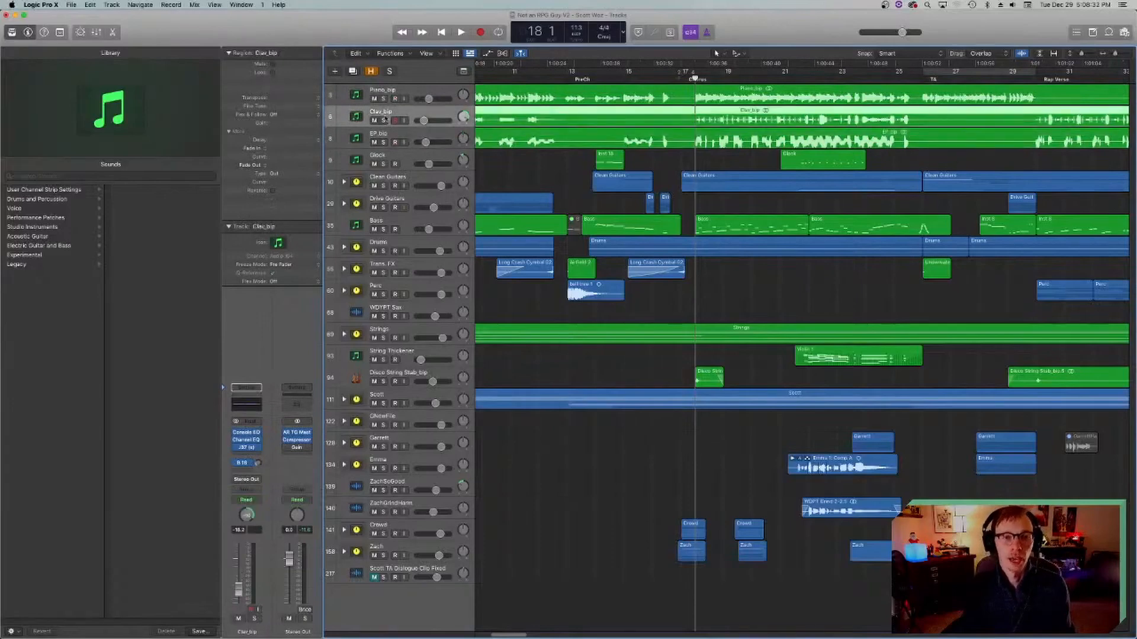
# Step: Solo and select the EP_bip track and audition it from bar 18, the start of the Chorus
pyautogui.hscroll(5, 640, 159)
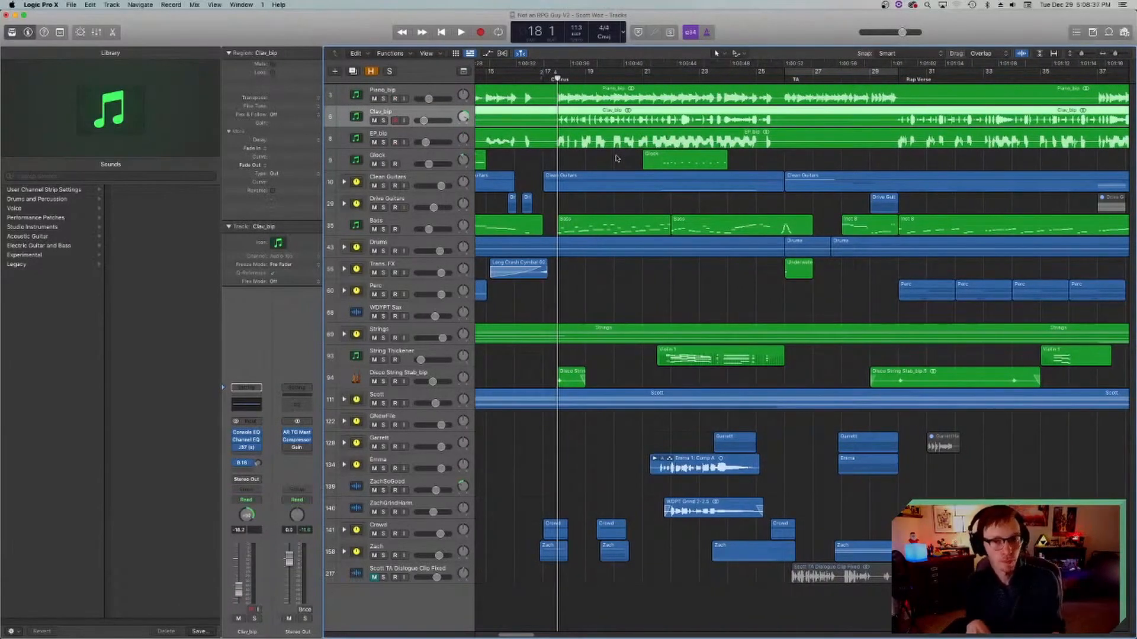
pyautogui.click(382, 142)
pyautogui.click(373, 132)
pyautogui.press('space')
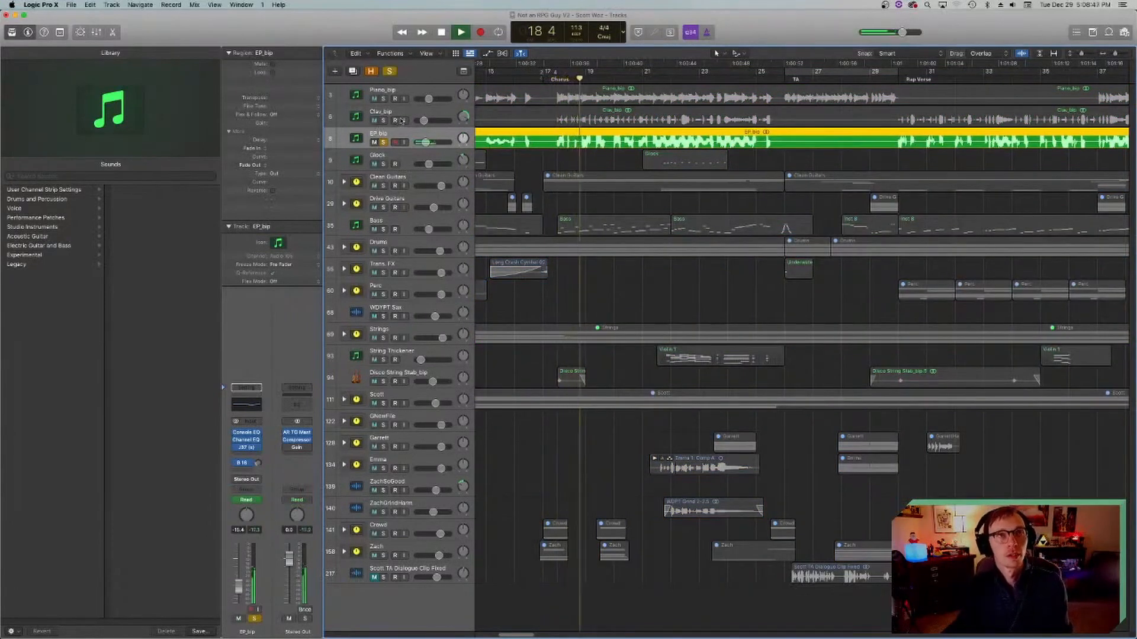
pyautogui.press('space')
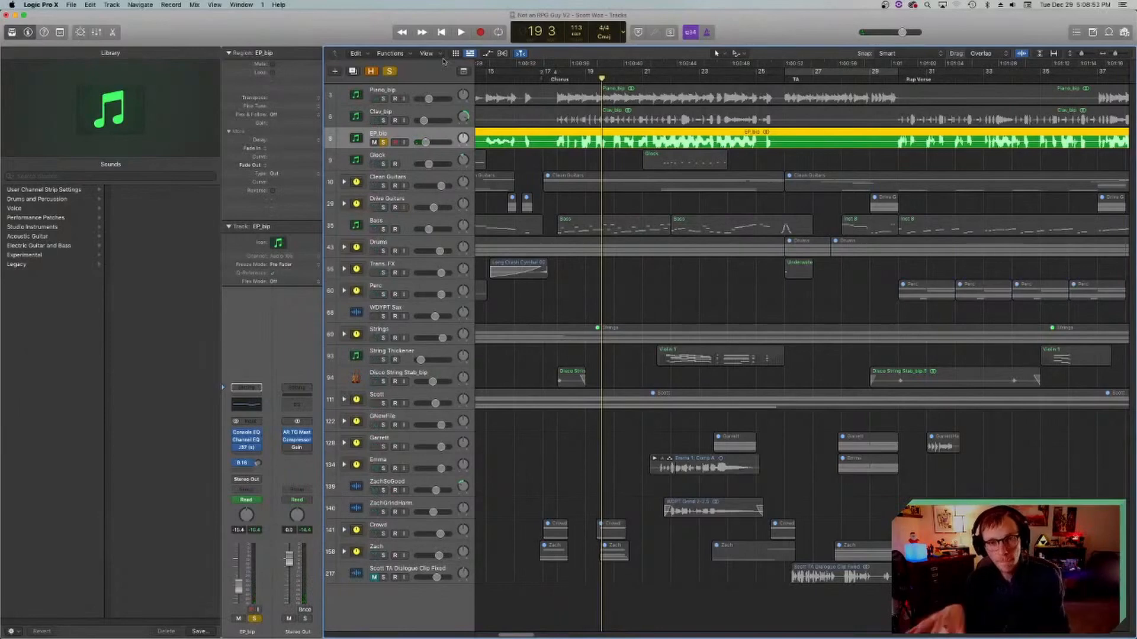
pyautogui.press('space')
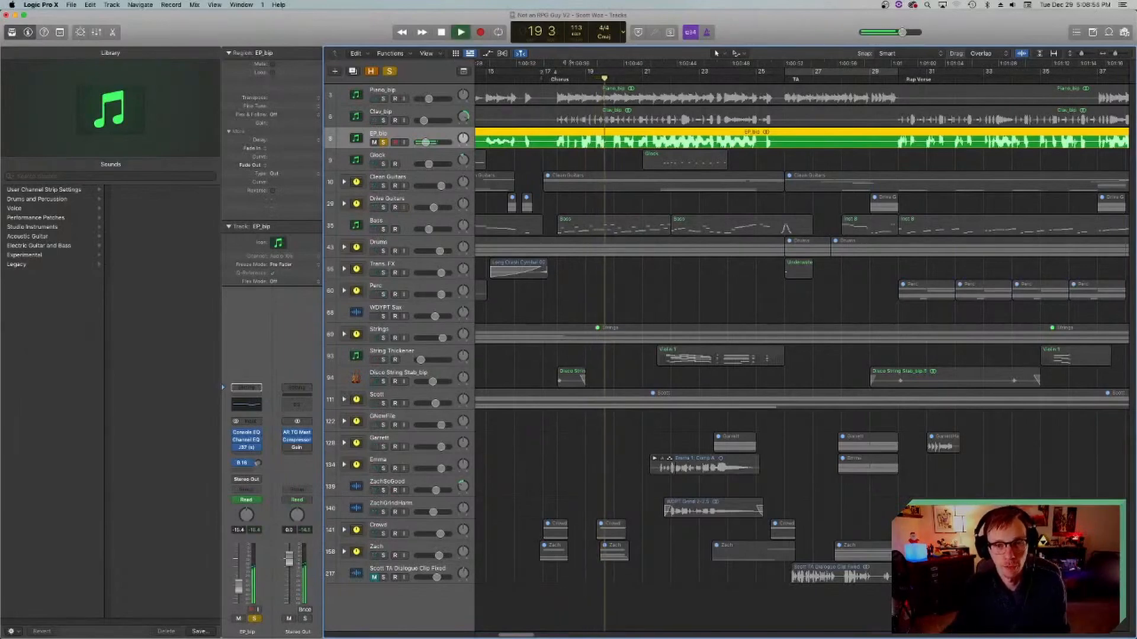
# Step: Add the Piano_bip track to the solo and audition it together with EP_bip from the start of the Chorus
pyautogui.click(383, 98)
pyautogui.press('space')
pyautogui.click(524, 87)
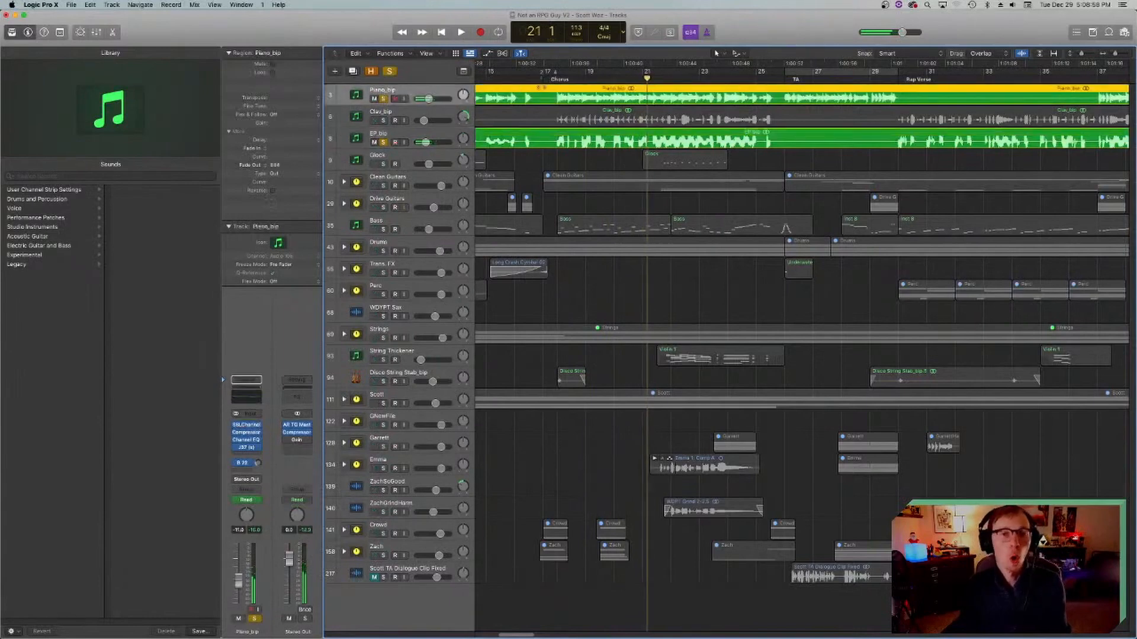
pyautogui.click(551, 74)
pyautogui.press('space')
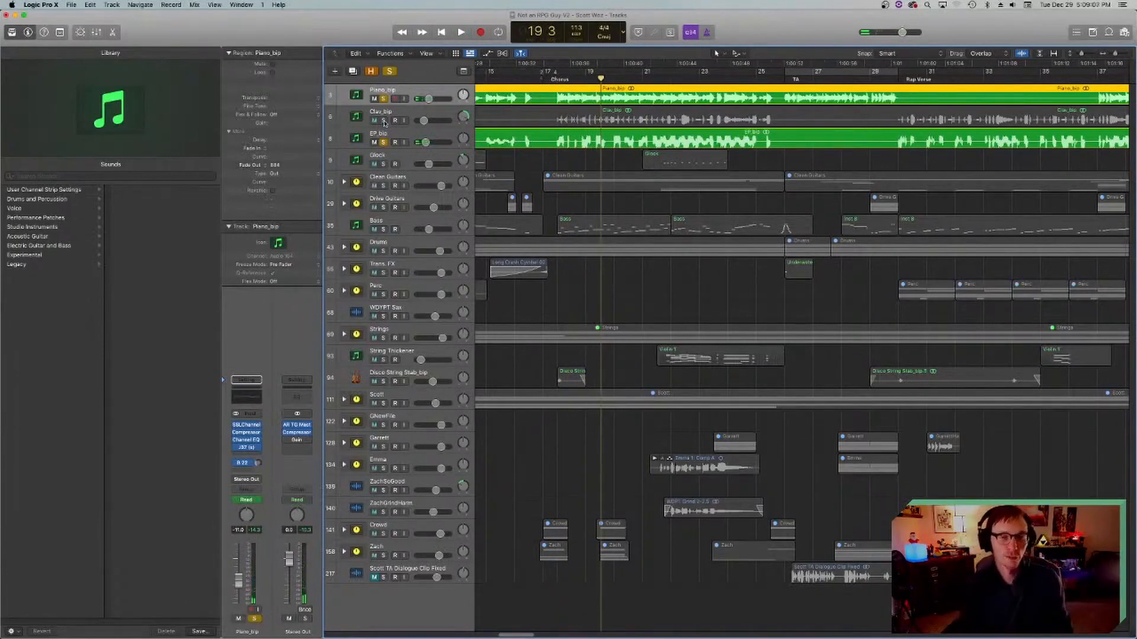
# Step: Add the Clav_bip track to the solo and audition all three keyboard tracks from bar 18
pyautogui.click(383, 121)
pyautogui.click(557, 79)
pyautogui.press('space')
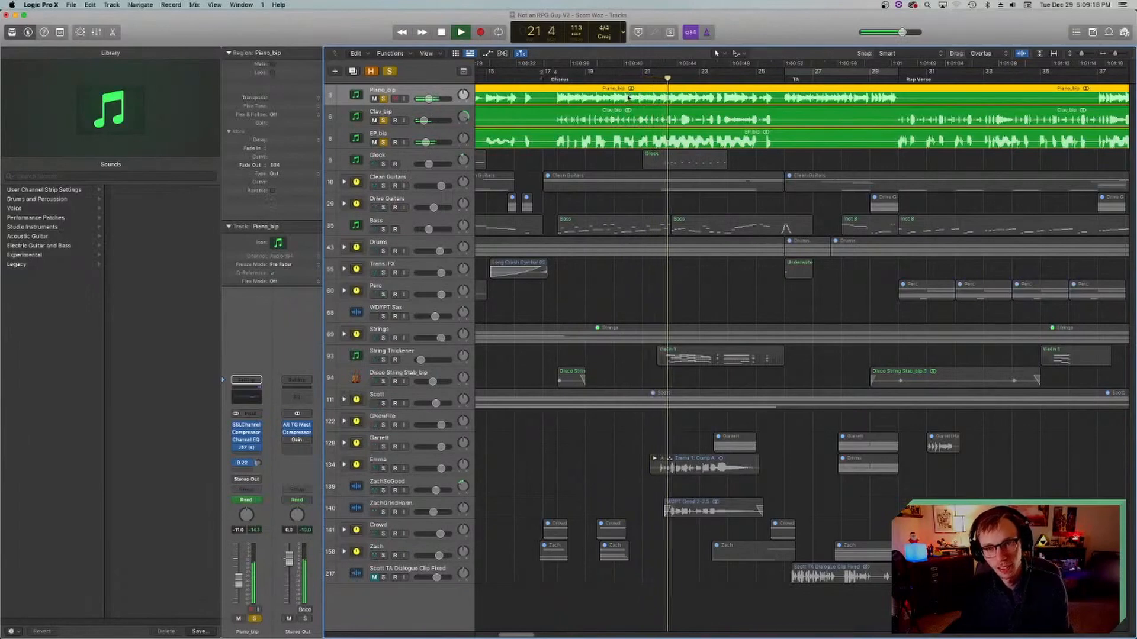
pyautogui.press('space')
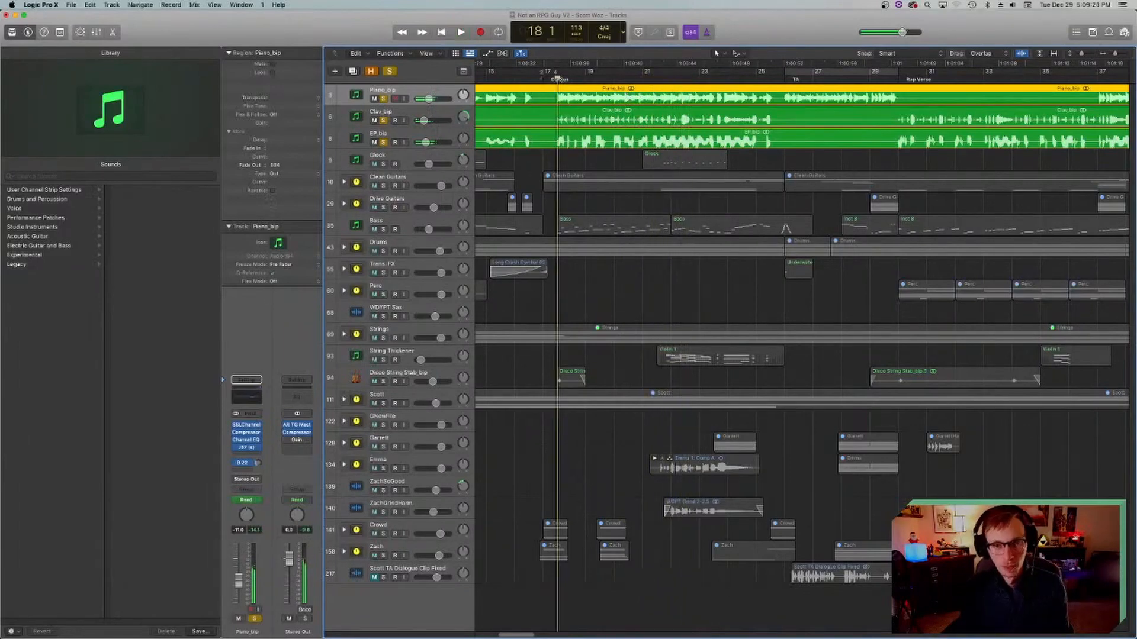
# Step: Add the Bass track to the soloed keyboards and audition them from bar 18
pyautogui.click(381, 231)
pyautogui.press('space')
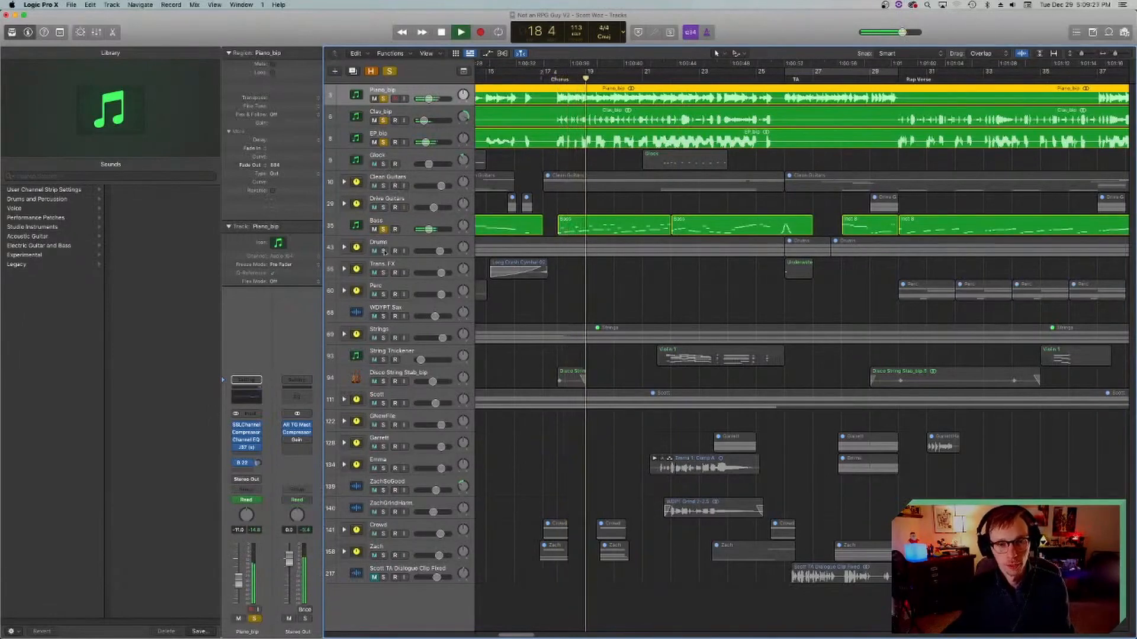
pyautogui.press('space')
# Step: Select the Clean Guitars stack, add it to the solo and play the Chorus from bar 18
pyautogui.click(385, 180)
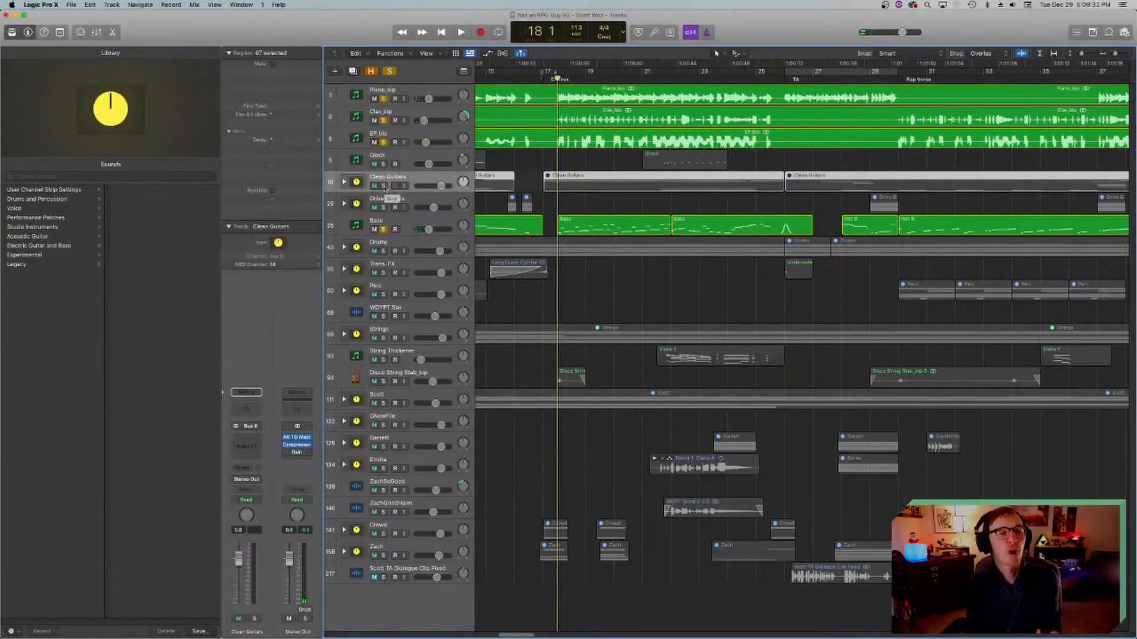
pyautogui.click(383, 186)
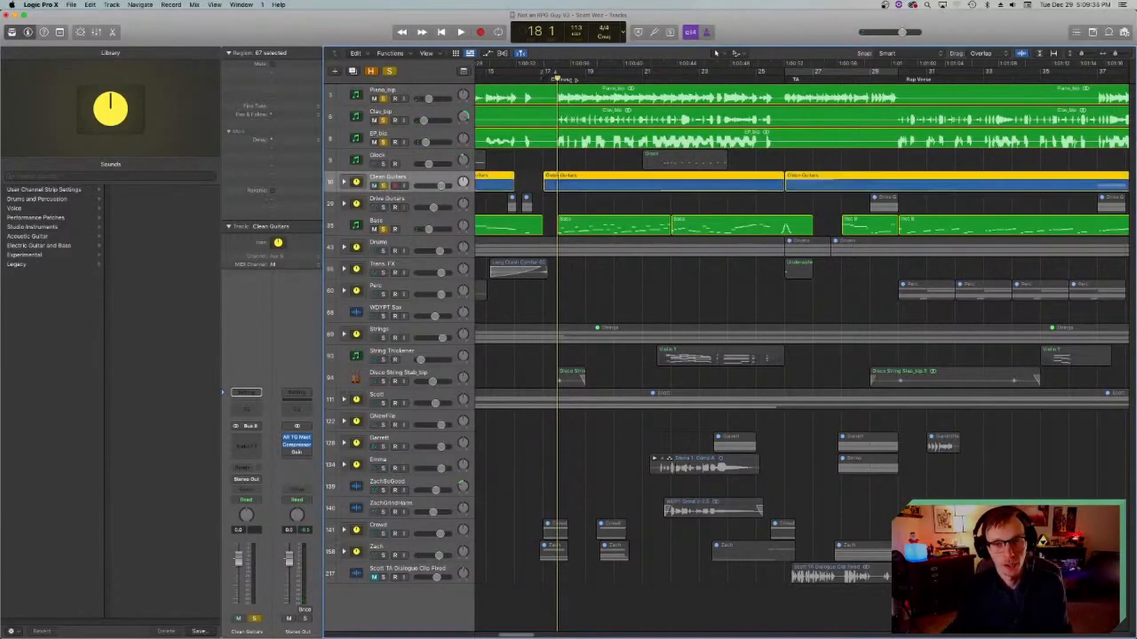
pyautogui.press('space')
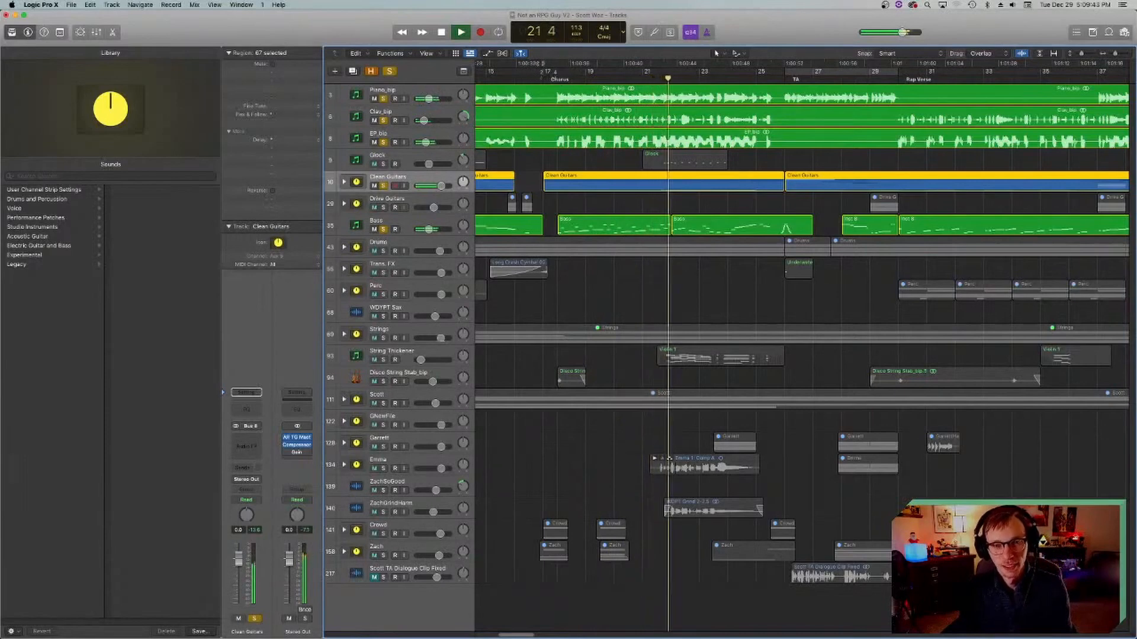
# Step: Add the Glock track to the solo and audition its part from bar 21, beat 3
pyautogui.click(383, 164)
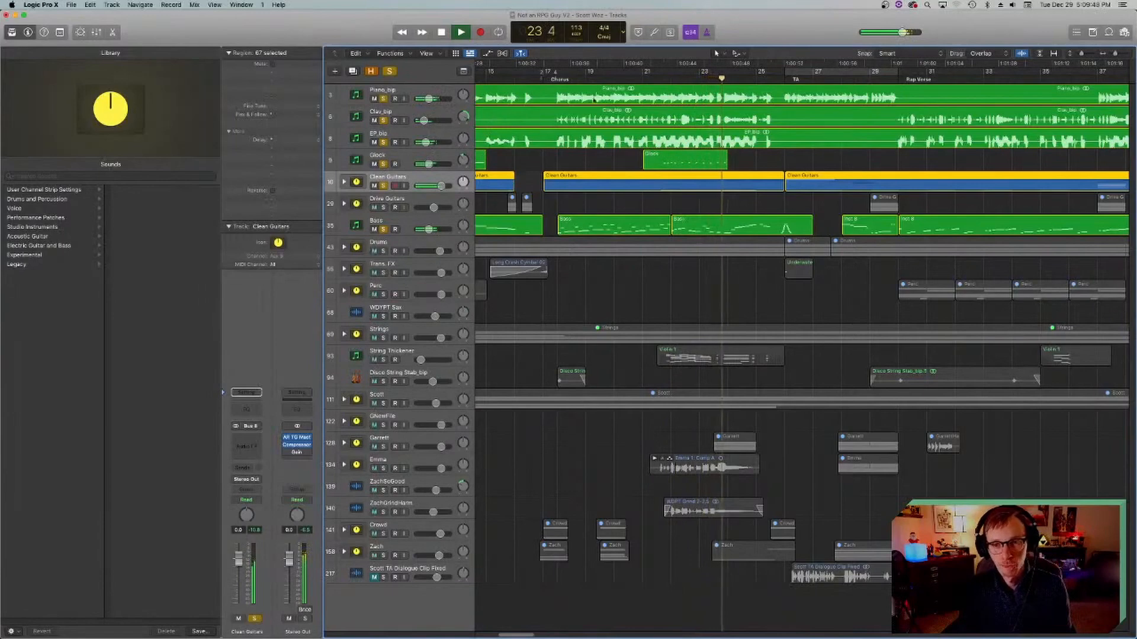
pyautogui.press('space')
pyautogui.click(657, 76)
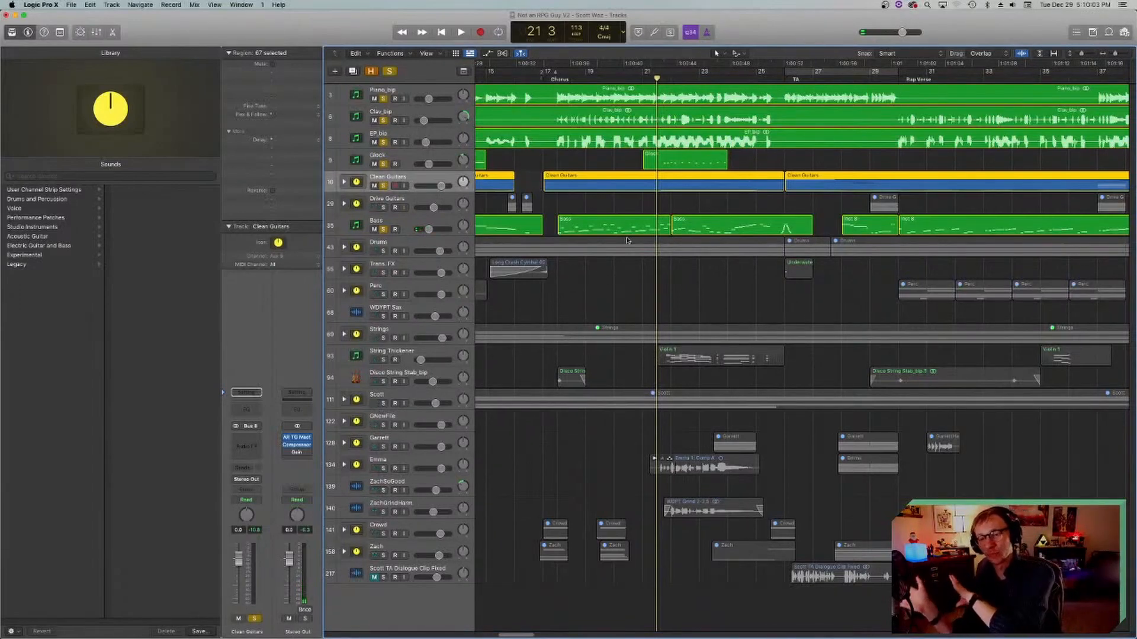
pyautogui.press('space')
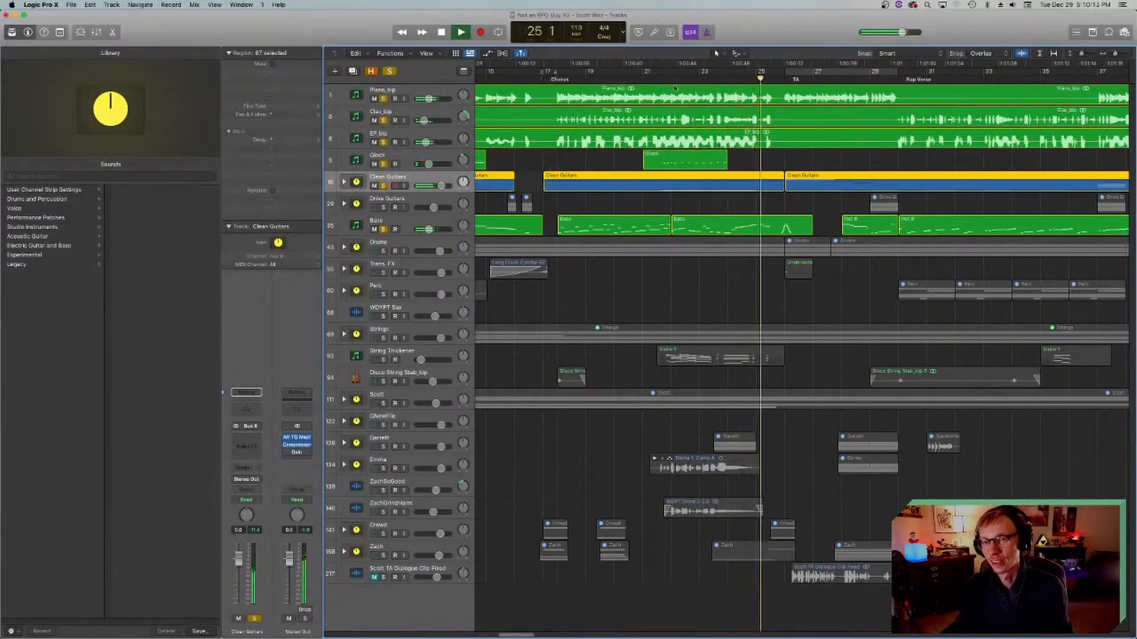
pyautogui.press('space')
# Step: Return the playhead to bar 18, add the Drums stack to the solo and audition the Chorus groove
pyautogui.click(557, 76)
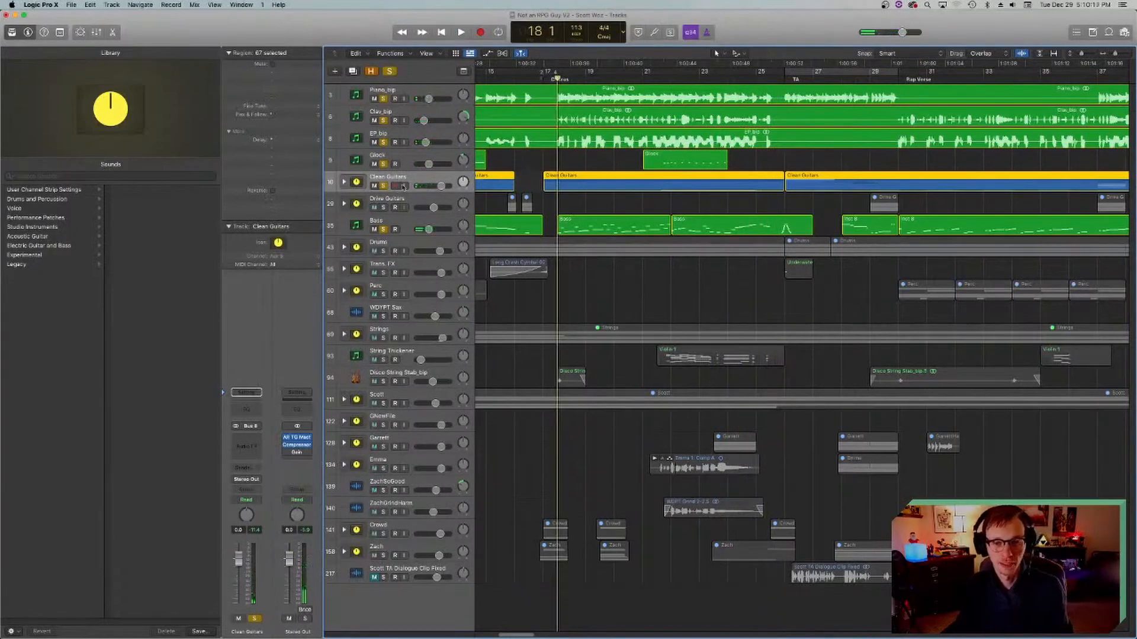
pyautogui.click(383, 251)
pyautogui.press('space')
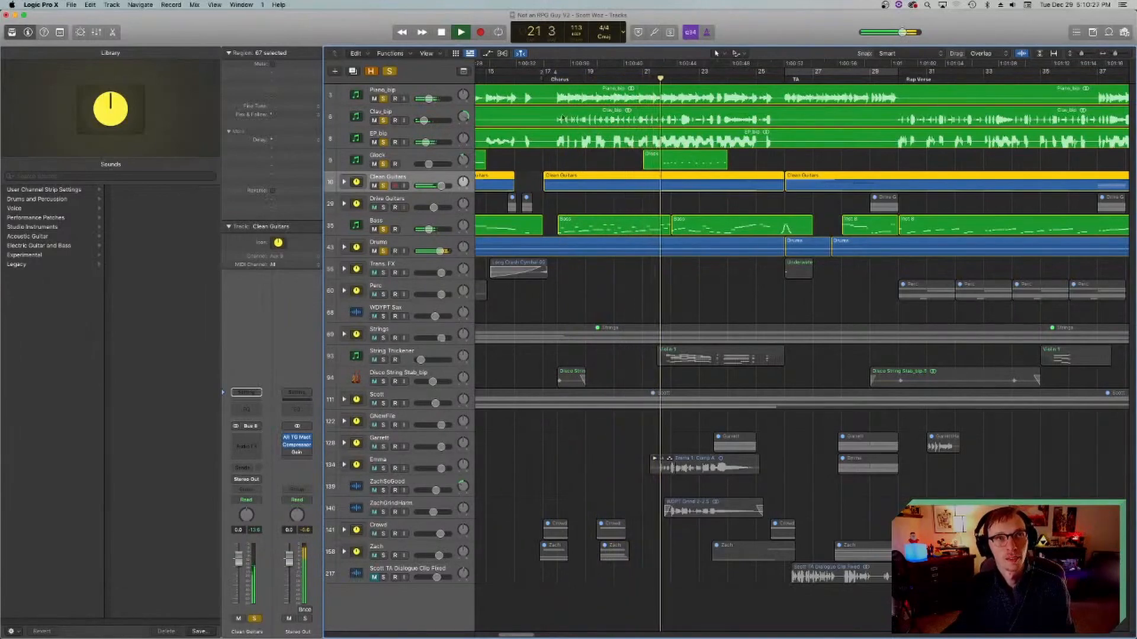
pyautogui.press('space')
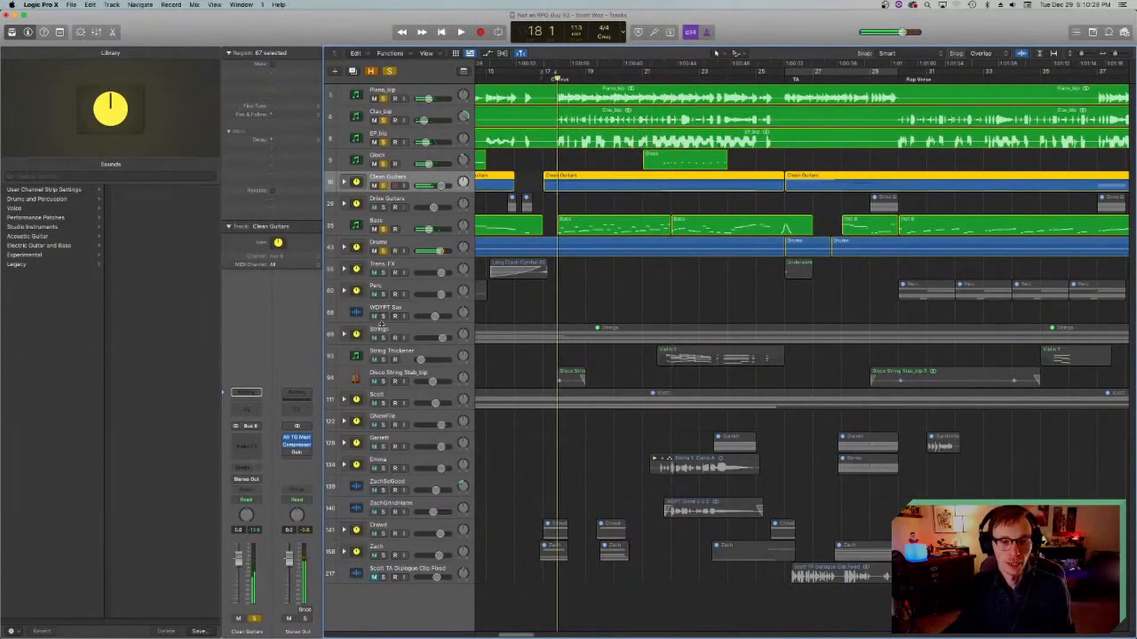
# Step: Play the Chorus from bar 18 with the Strings stack and the Disco String Stab_bip track added to the solo
pyautogui.click(383, 337)
pyautogui.press('space')
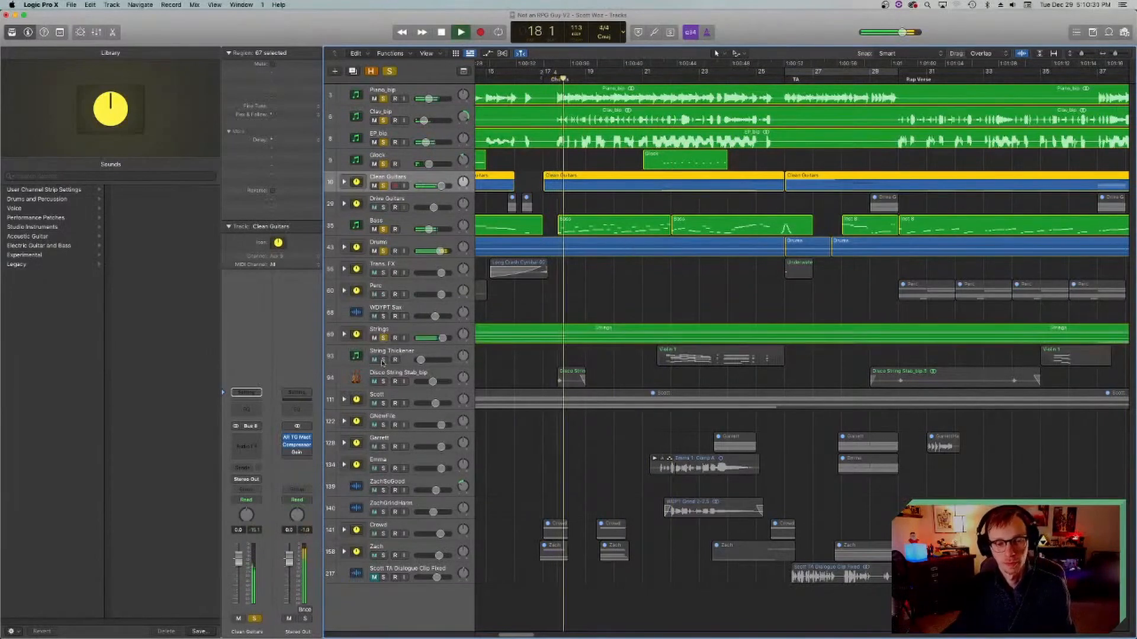
pyautogui.click(383, 381)
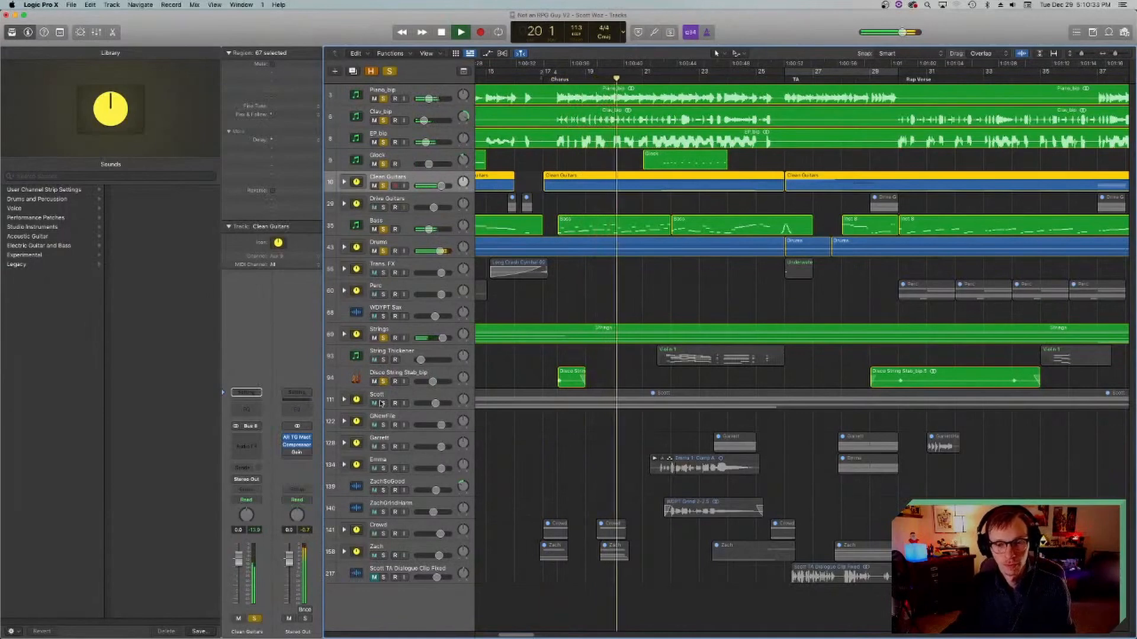
# Step: Add the whole block of vocal tracks, String Thickener and Trans. FX to the solo during playback
pyautogui.moveTo(383, 403); pyautogui.dragTo(393, 537)
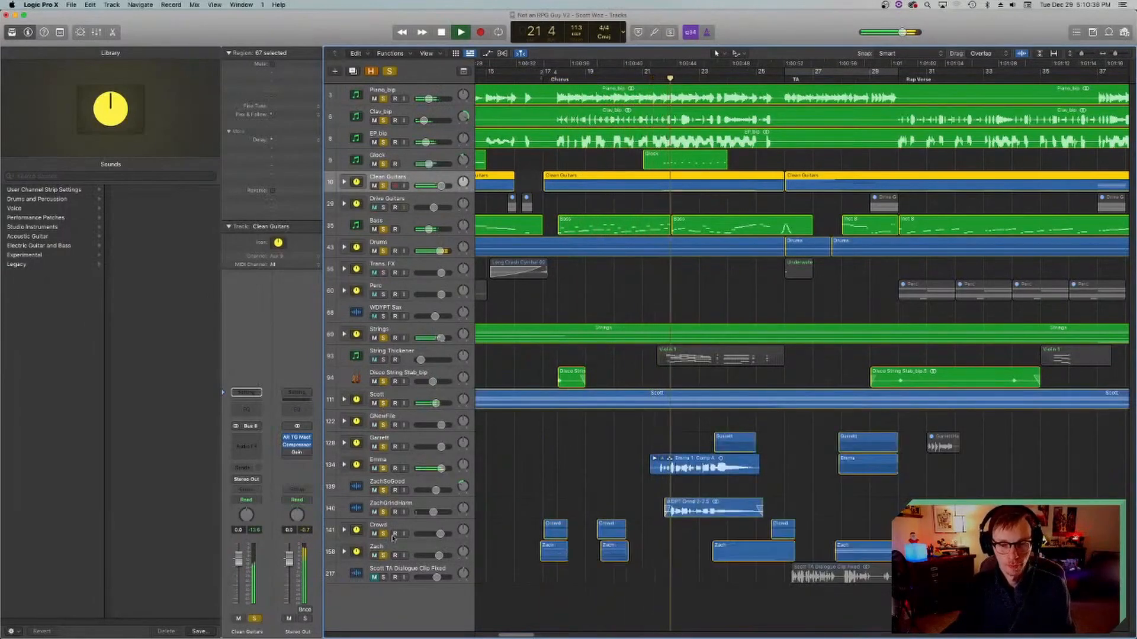
pyautogui.click(383, 360)
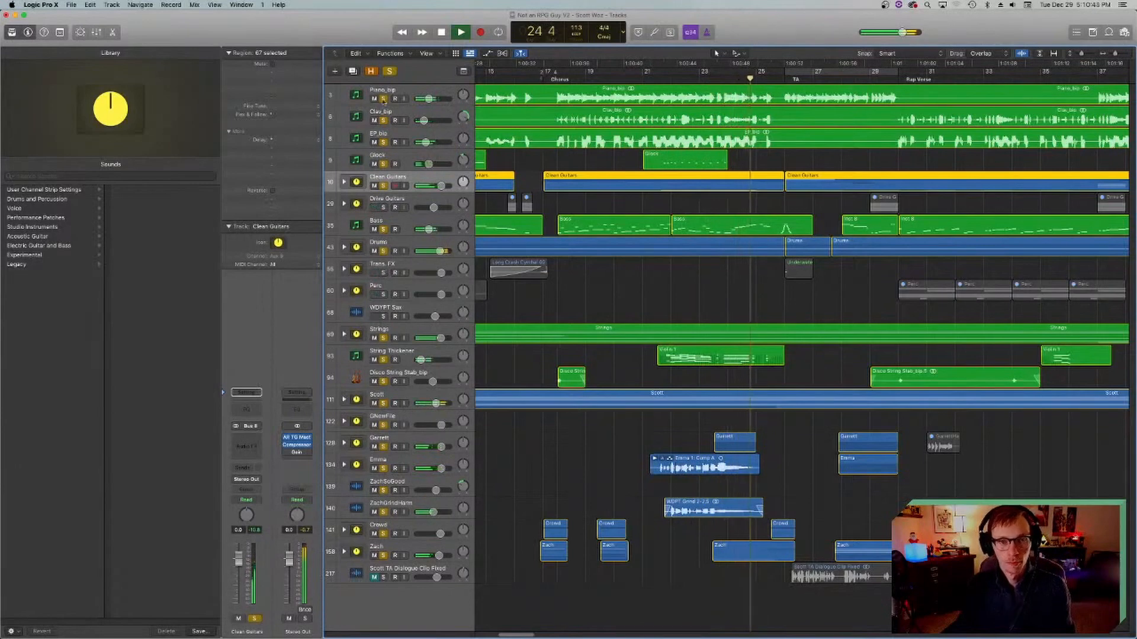
pyautogui.click(383, 273)
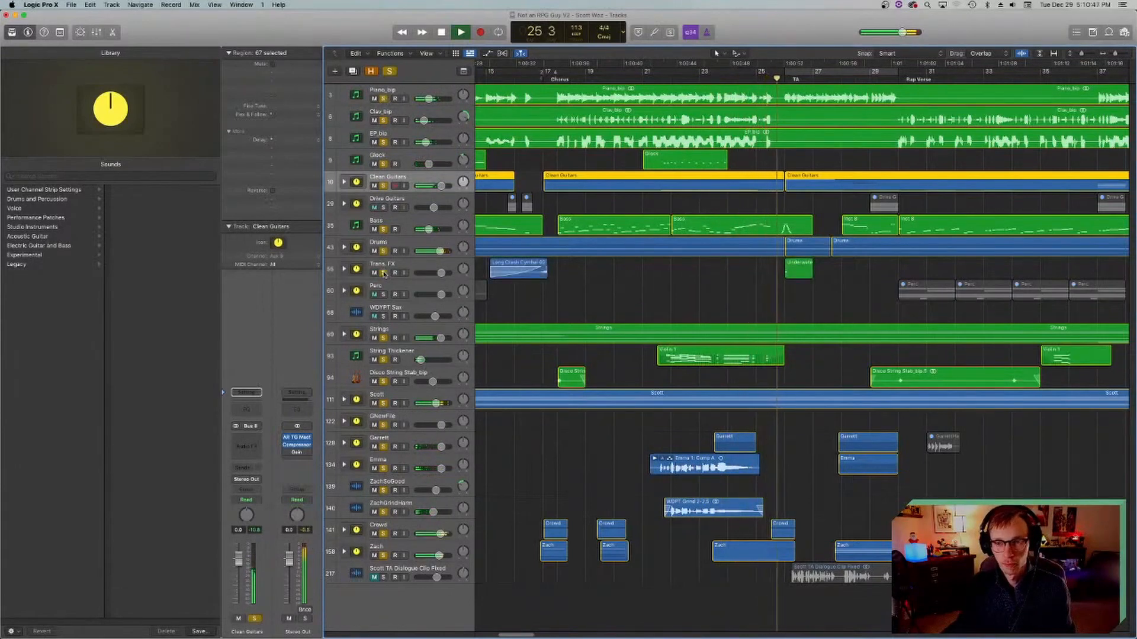
# Step: Unsolo all the tracks, stop playback and deselect the regions
pyautogui.moveTo(383, 556); pyautogui.dragTo(384, 99)
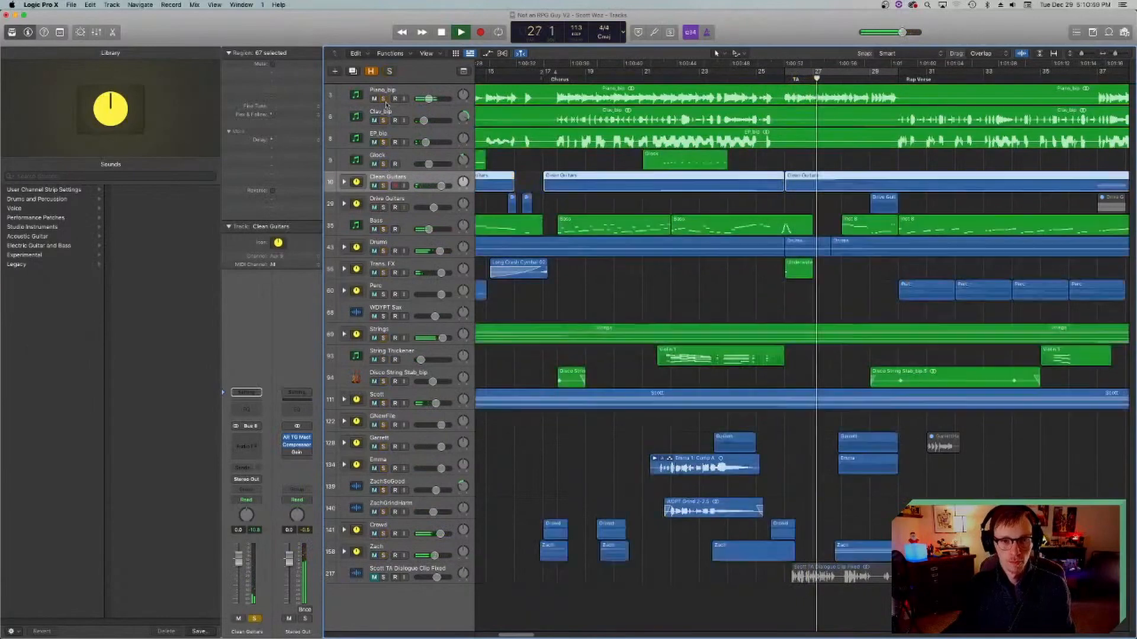
pyautogui.press('space')
pyautogui.click(736, 275)
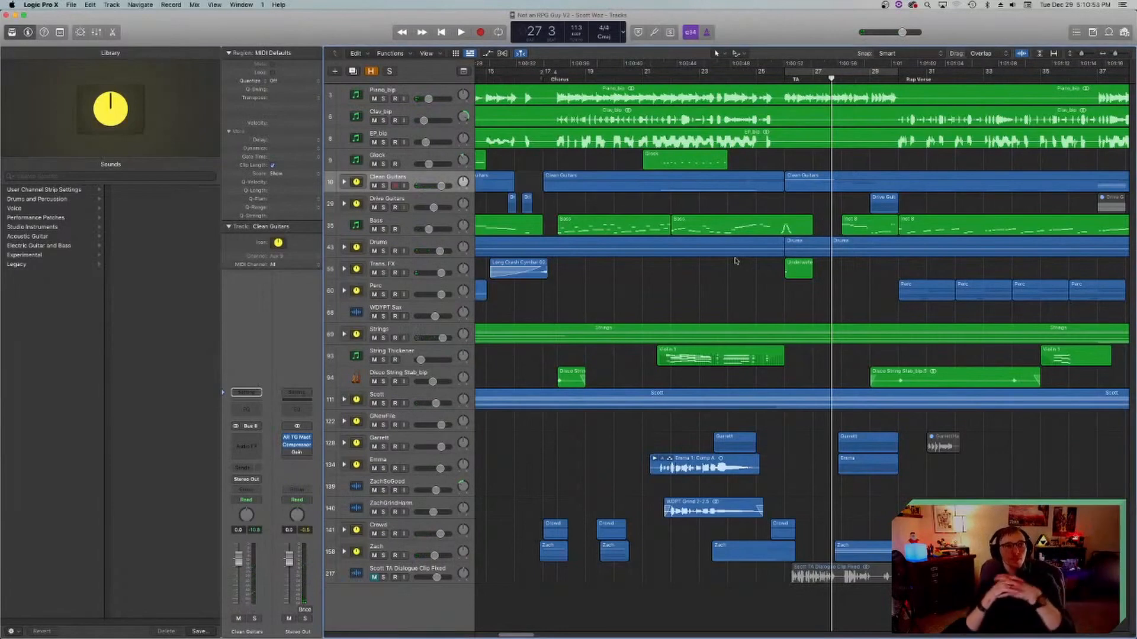
# Step: Place the playhead at bar 3, the start of the Intro, and select the Piano_bip track
pyautogui.hscroll(-10, 740, 296)
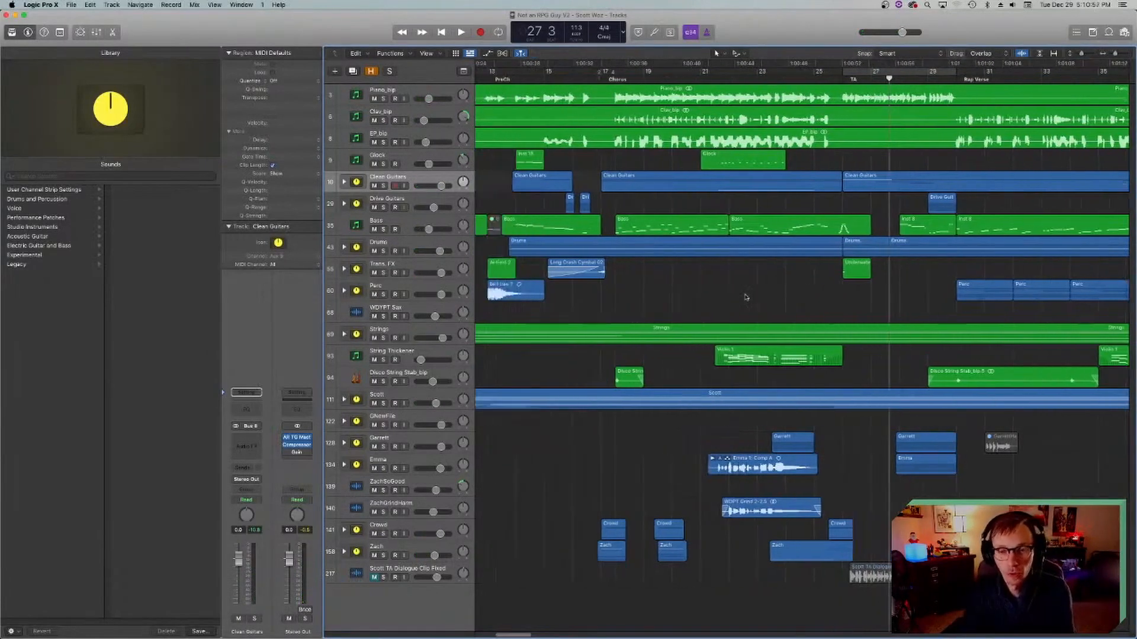
pyautogui.click(535, 77)
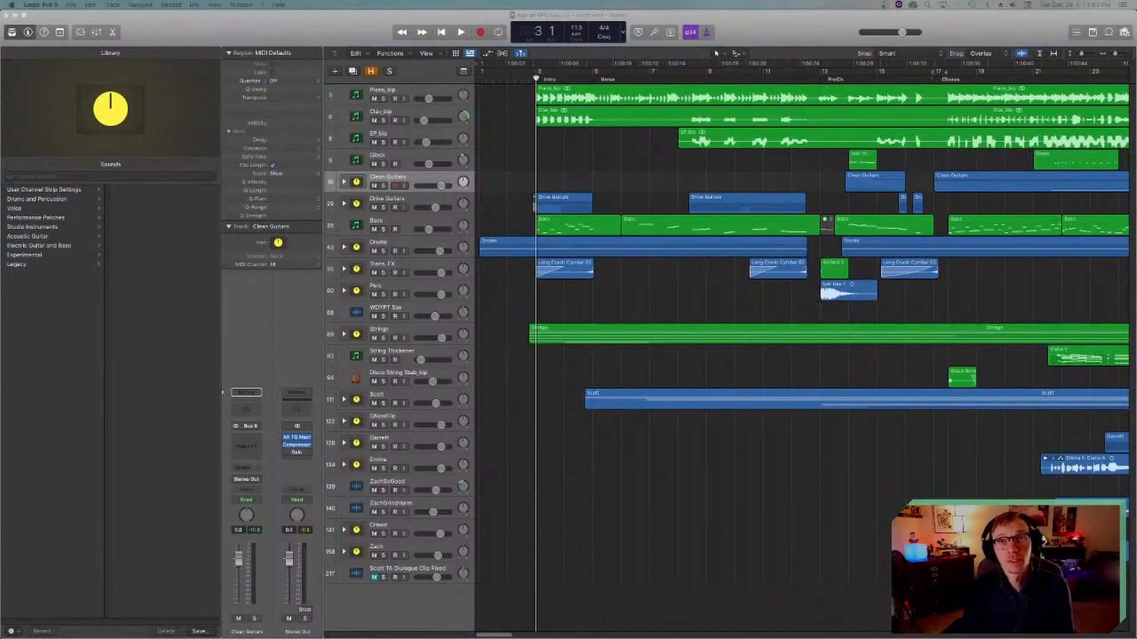
pyautogui.click(611, 309)
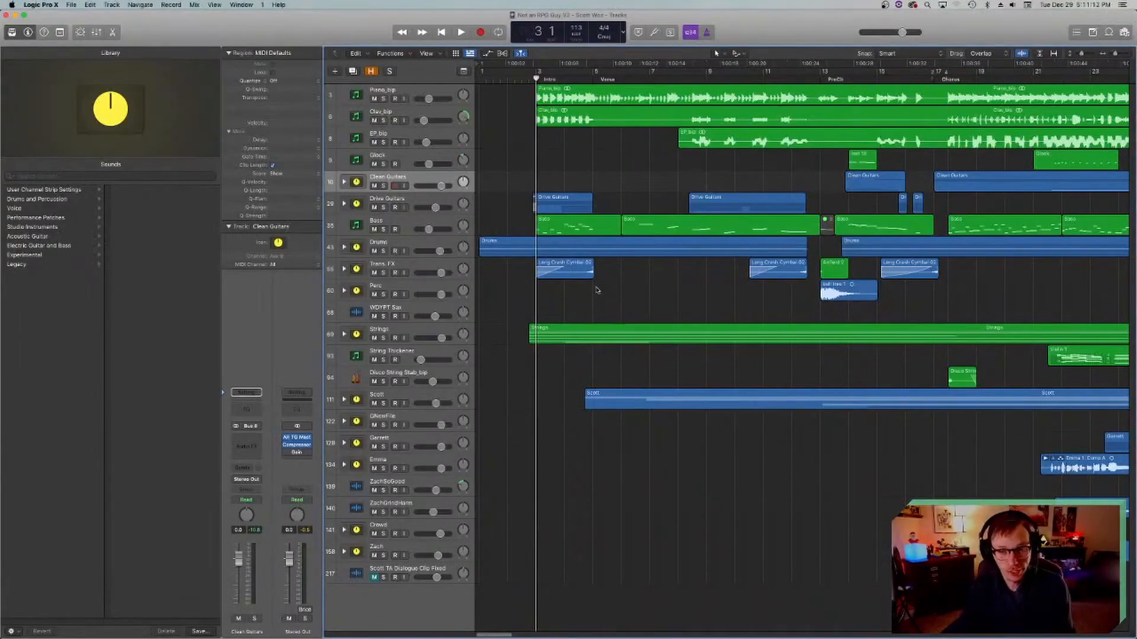
pyautogui.click(358, 98)
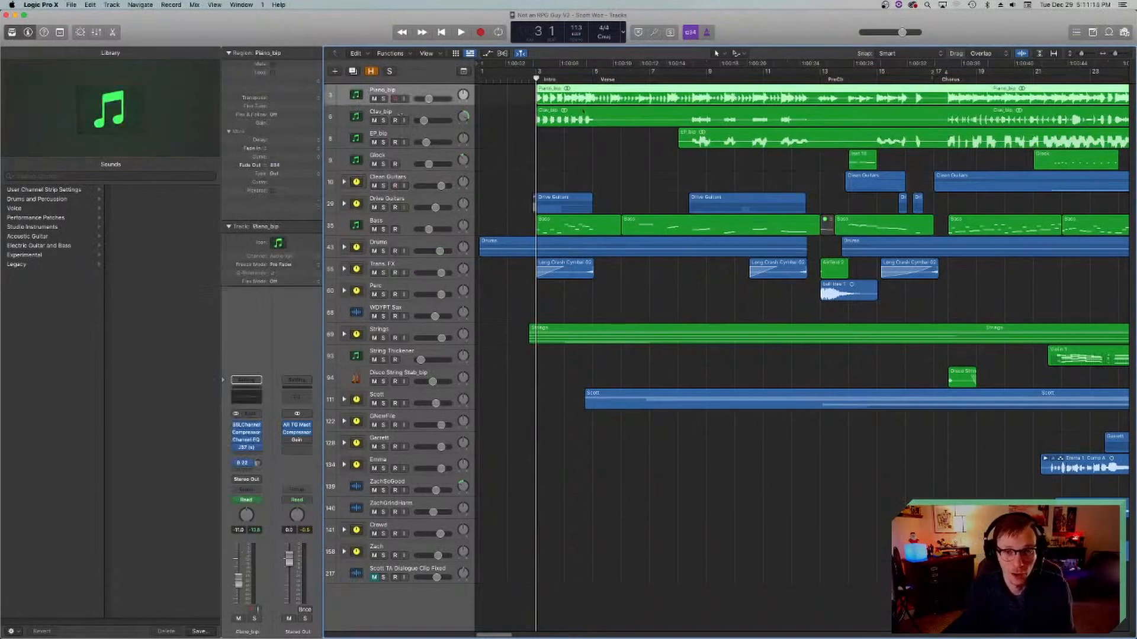
# Step: Look over the arrangement as far as the End marker and place the playhead at bar 2, beat 3
pyautogui.hscroll(10, 662, 154)
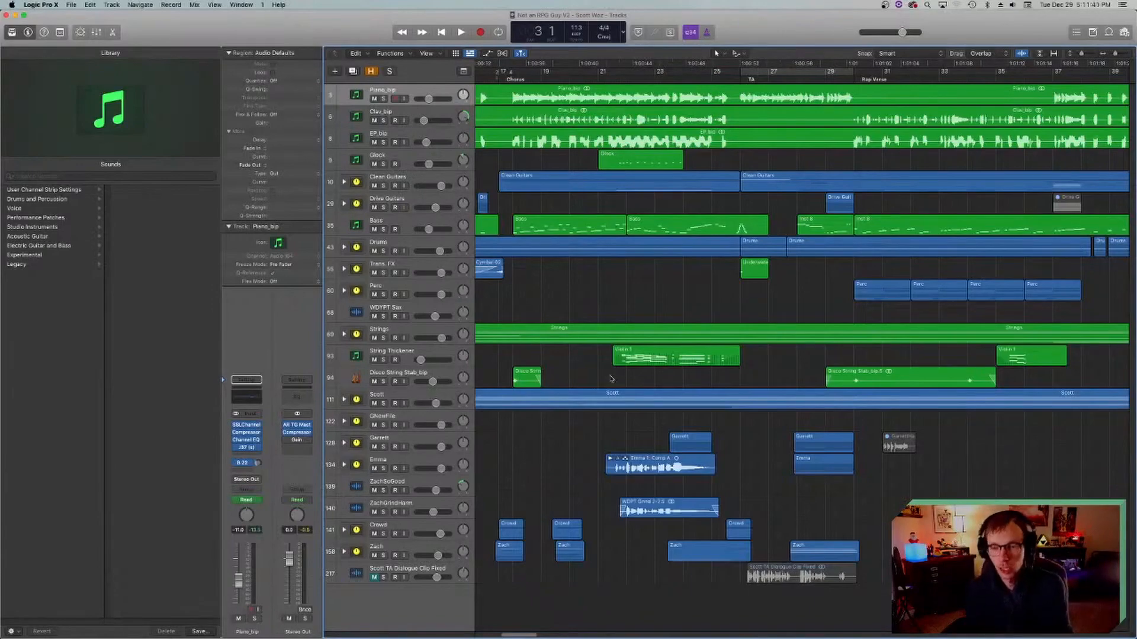
pyautogui.hscroll(3, 740, 437)
pyautogui.hscroll(2, 740, 437)
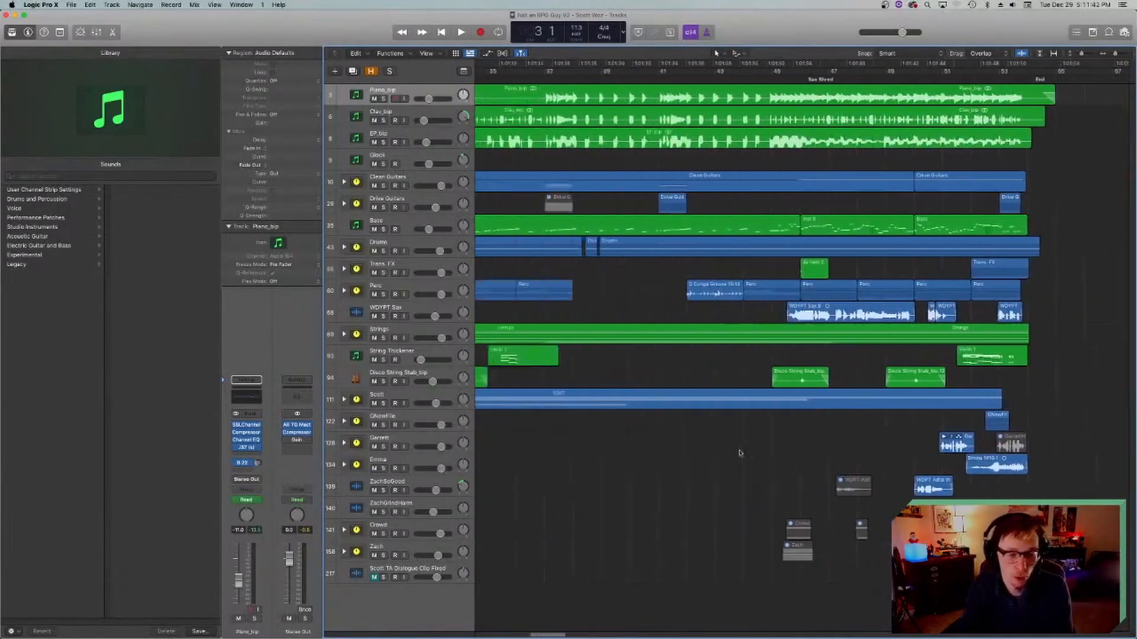
pyautogui.hscroll(-15, 740, 449)
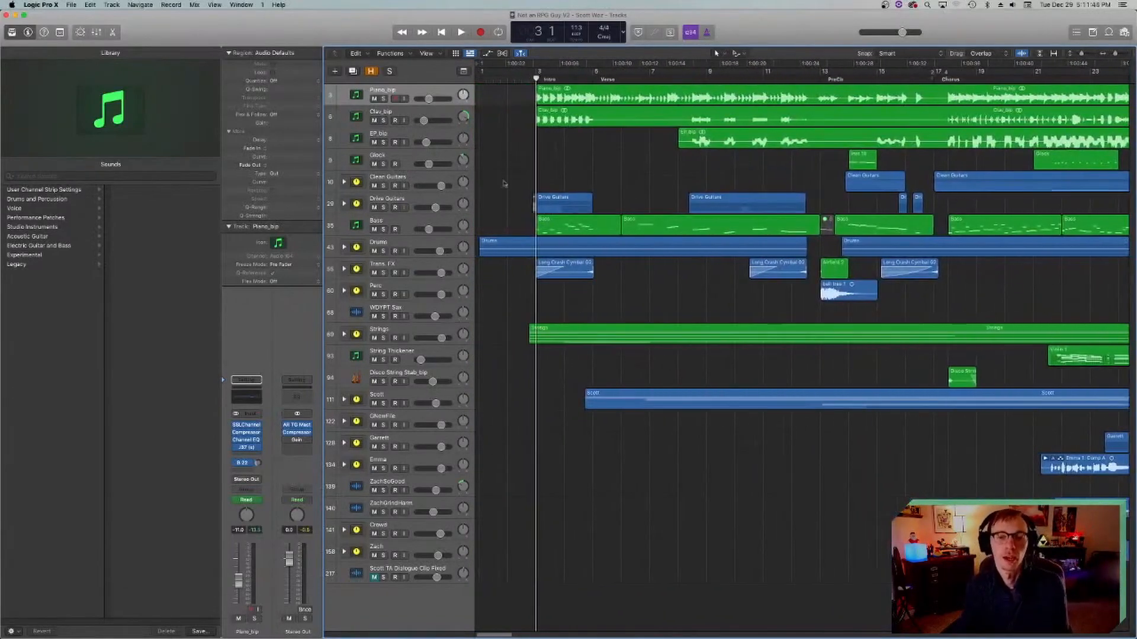
pyautogui.click(522, 79)
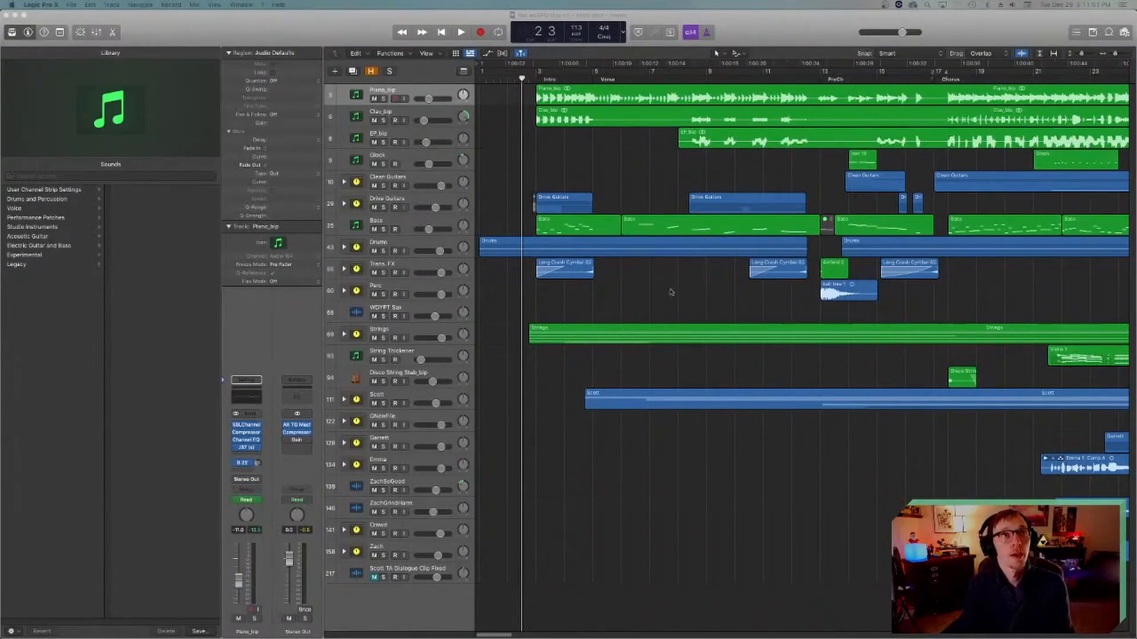
# Step: Look over the arrangement once more and return the playhead to bar 3, the start of the Intro
pyautogui.click(619, 427)
pyautogui.hscroll(2, 523, 193)
pyautogui.hscroll(5, 524, 193)
pyautogui.hscroll(-6, 523, 193)
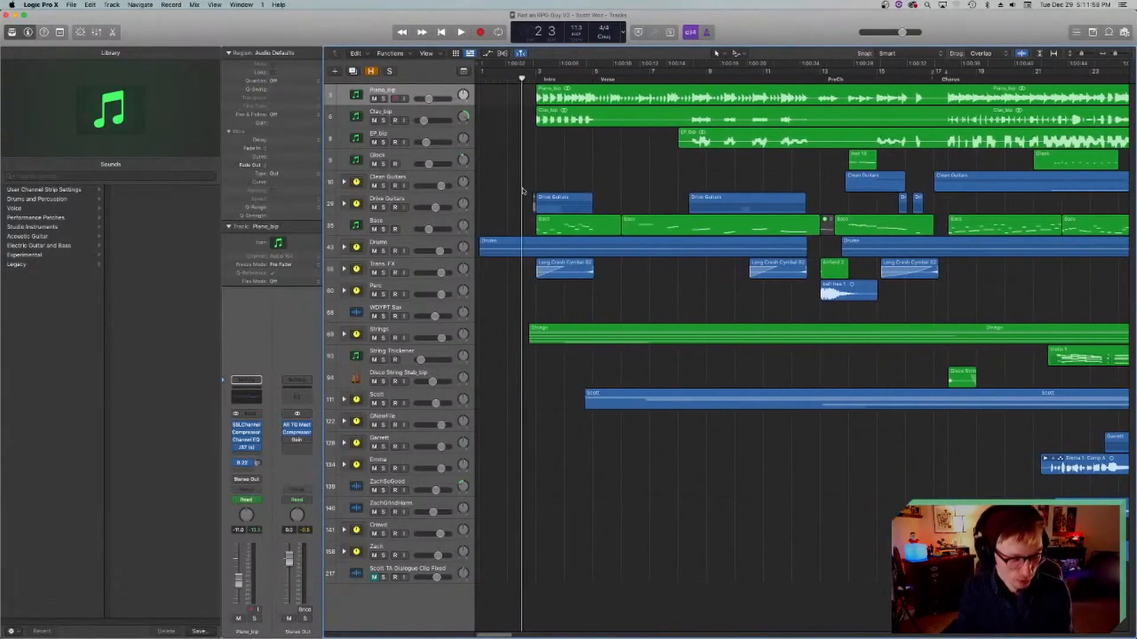
pyautogui.click(536, 78)
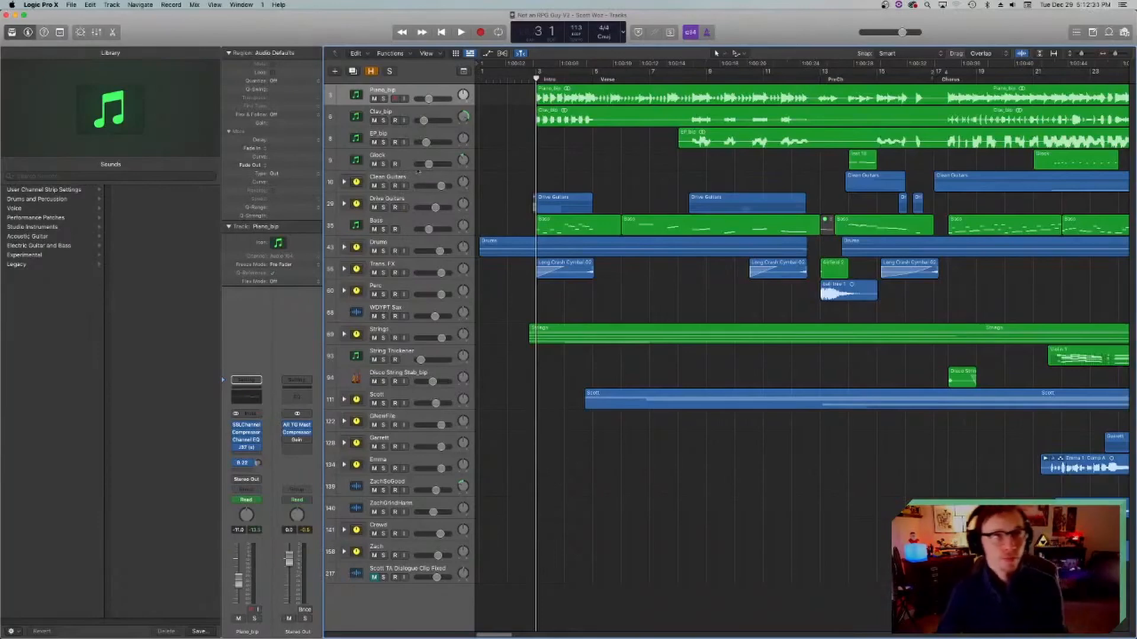
# Step: Place the playhead at bar 3, the Intro marker, and switch from the Clav_bip track to the Piano_bip track
pyautogui.click(522, 78)
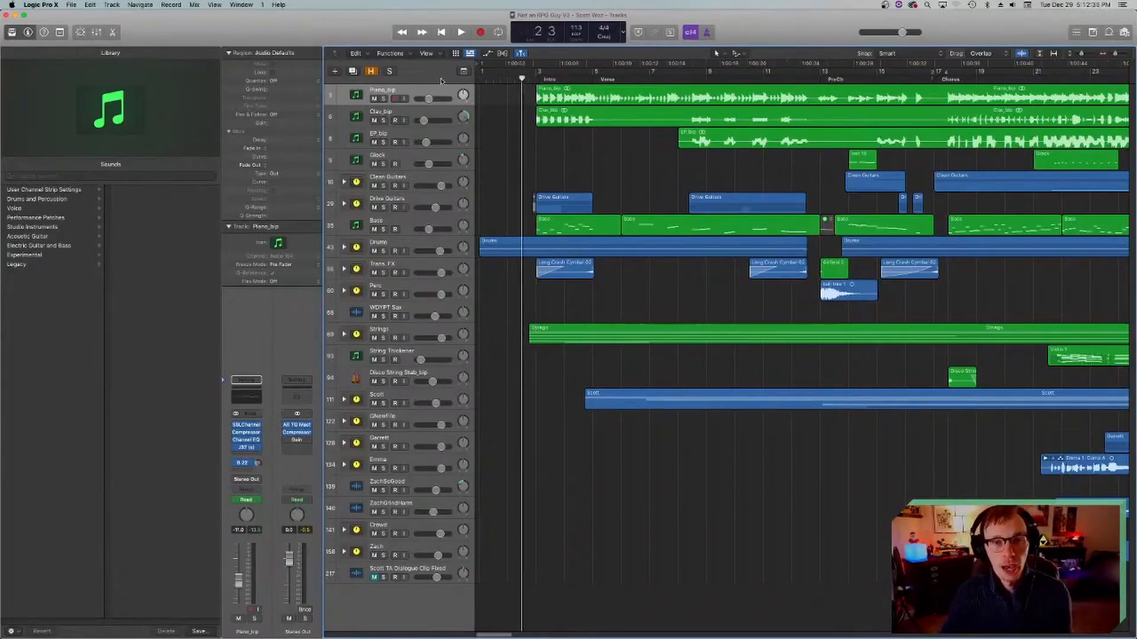
pyautogui.click(536, 78)
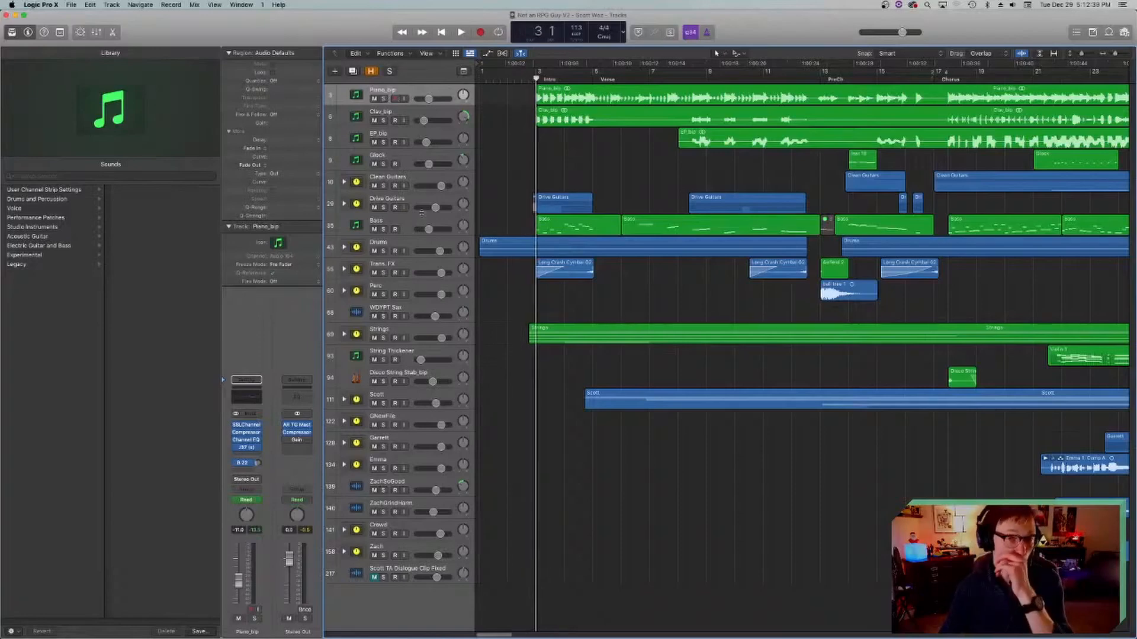
pyautogui.click(362, 115)
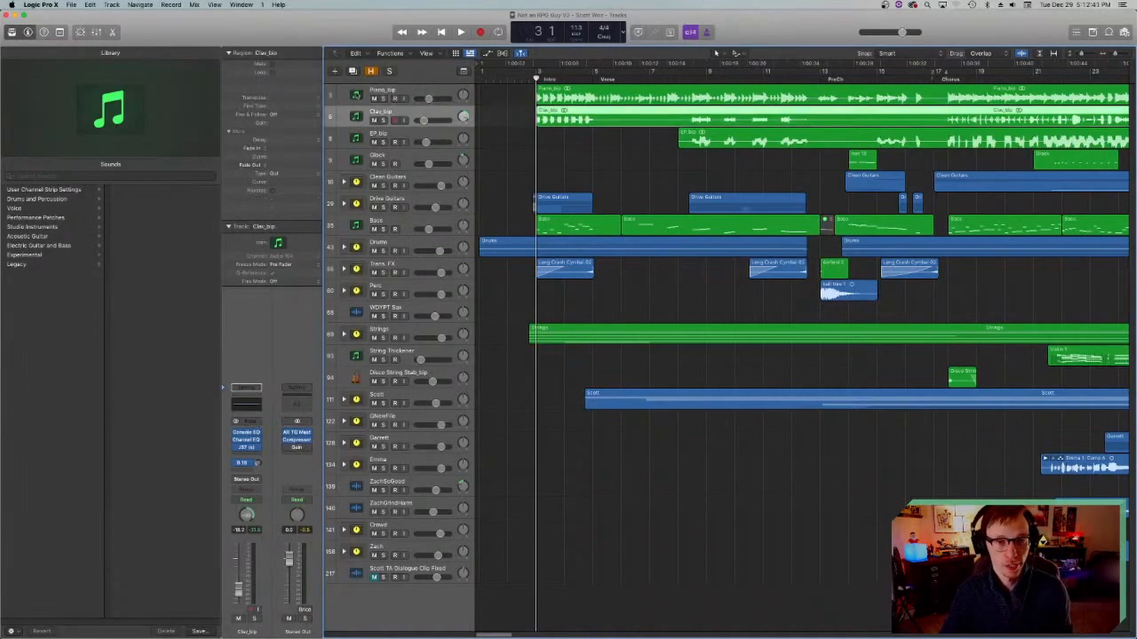
pyautogui.click(357, 95)
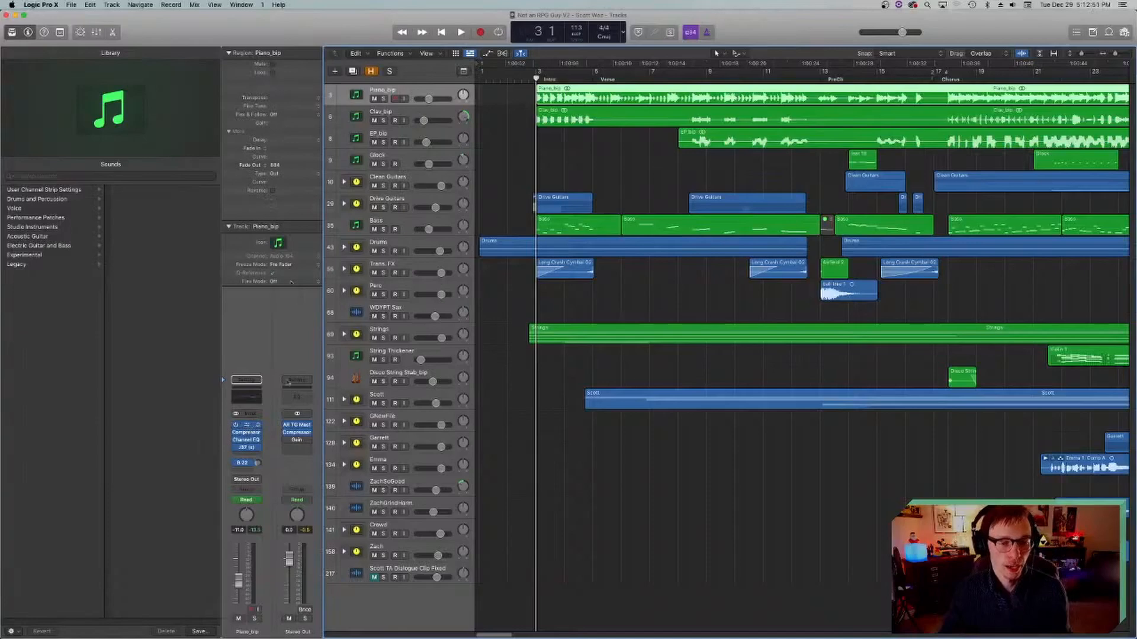
# Step: View the SSLChannel plug-in on the Piano_bip track and close it again
pyautogui.click(246, 425)
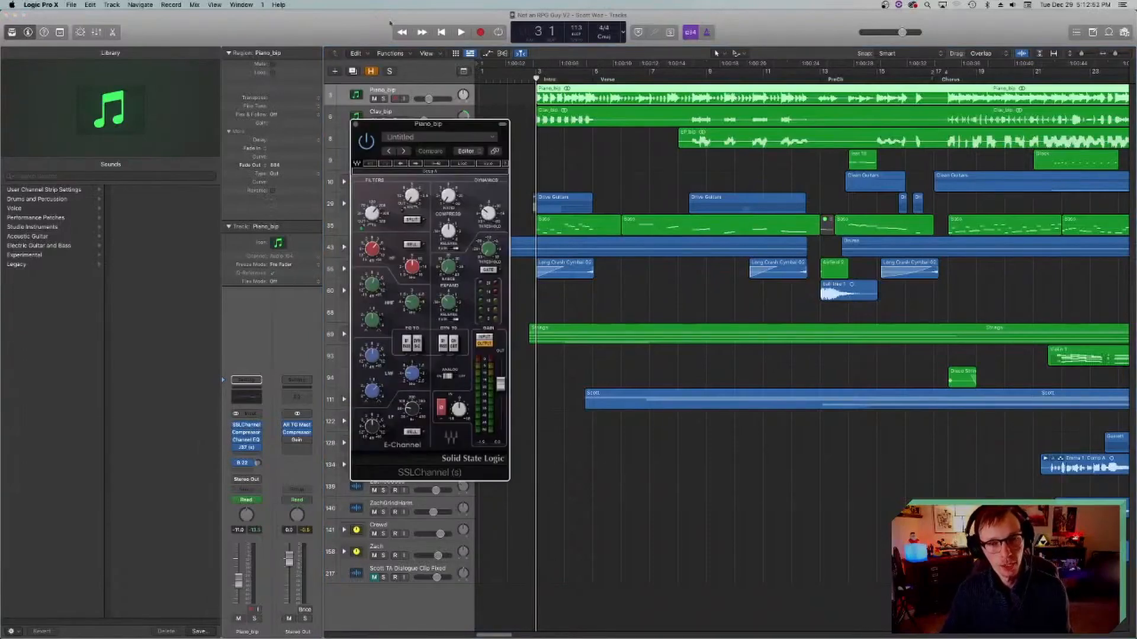
pyautogui.moveTo(417, 125); pyautogui.dragTo(470, 92)
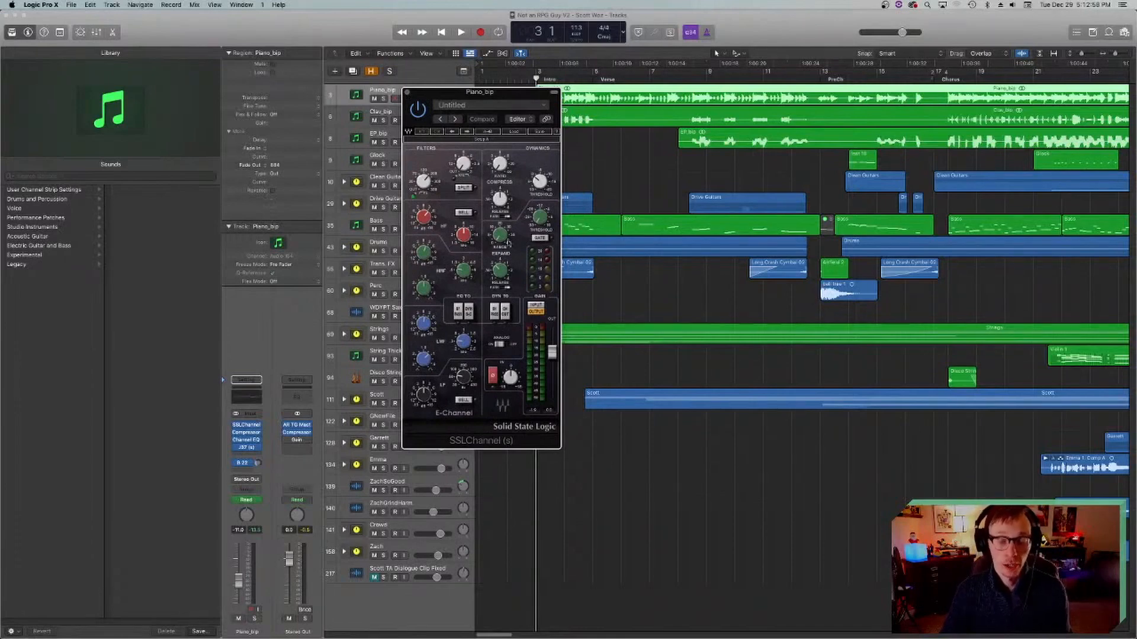
pyautogui.click(407, 92)
# Step: Look at the Clav_bip track, reselect the Piano_bip track and return the playhead to bar 3
pyautogui.click(373, 111)
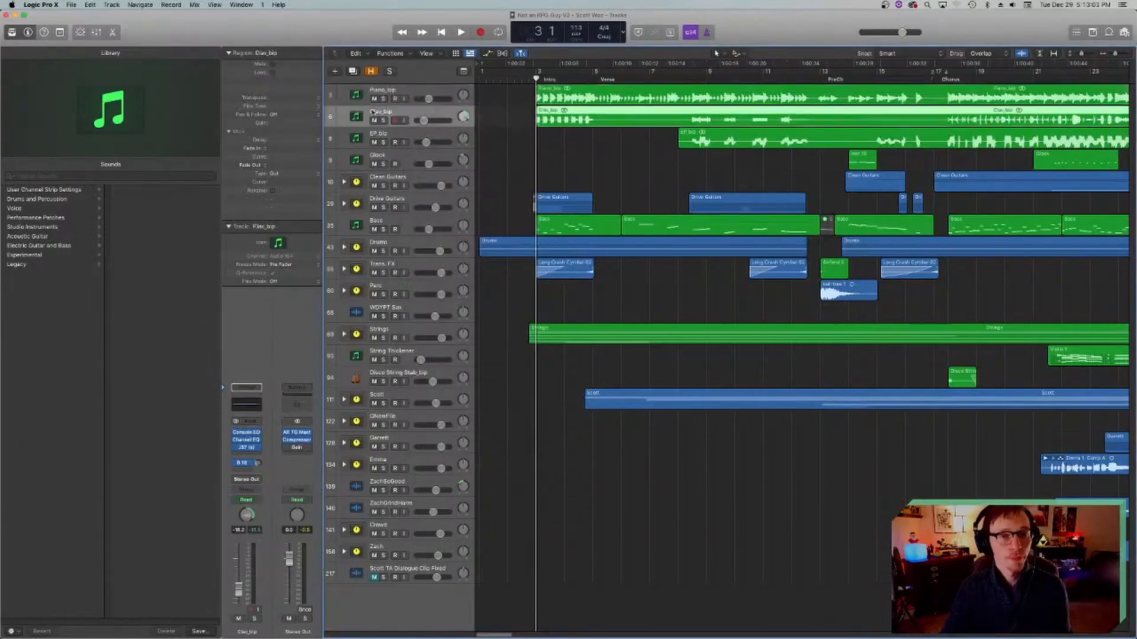
pyautogui.click(535, 157)
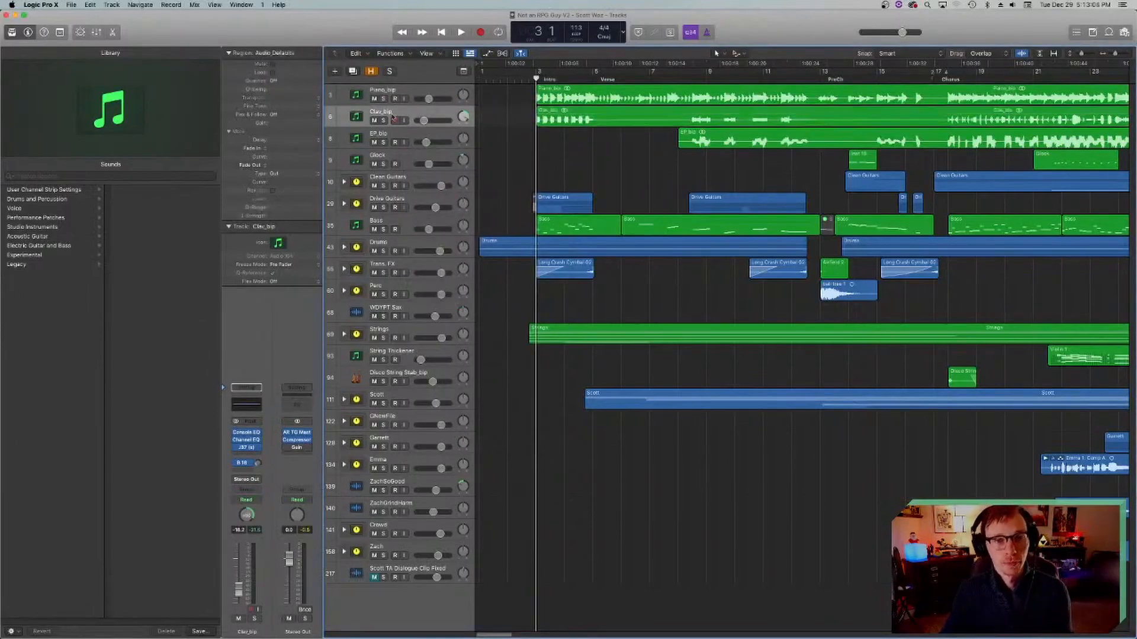
pyautogui.click(363, 96)
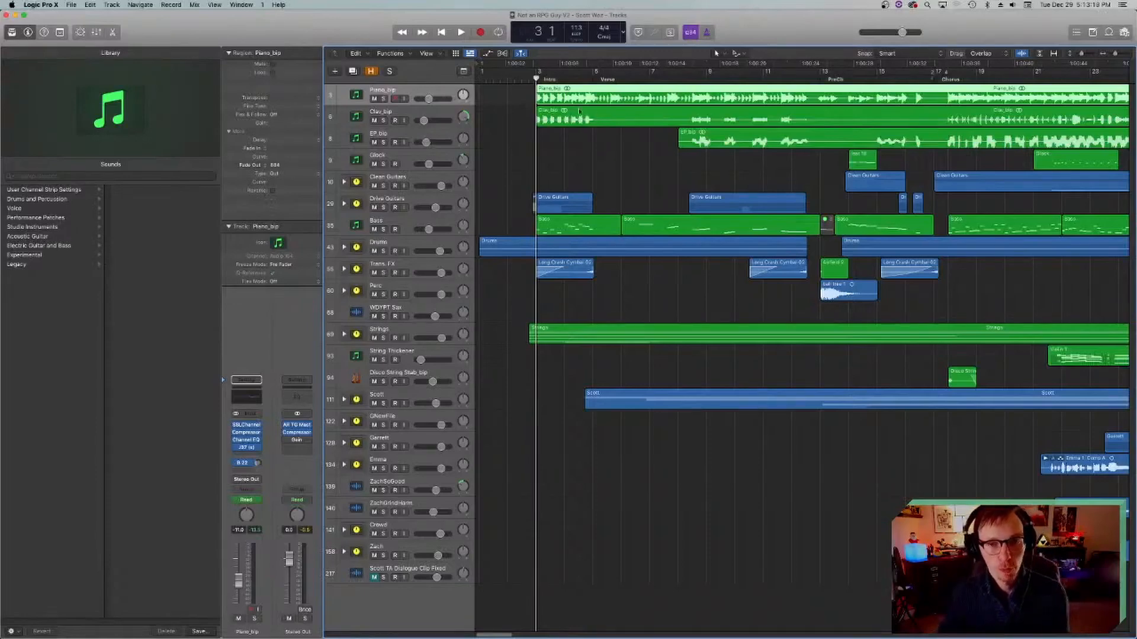
pyautogui.click(525, 78)
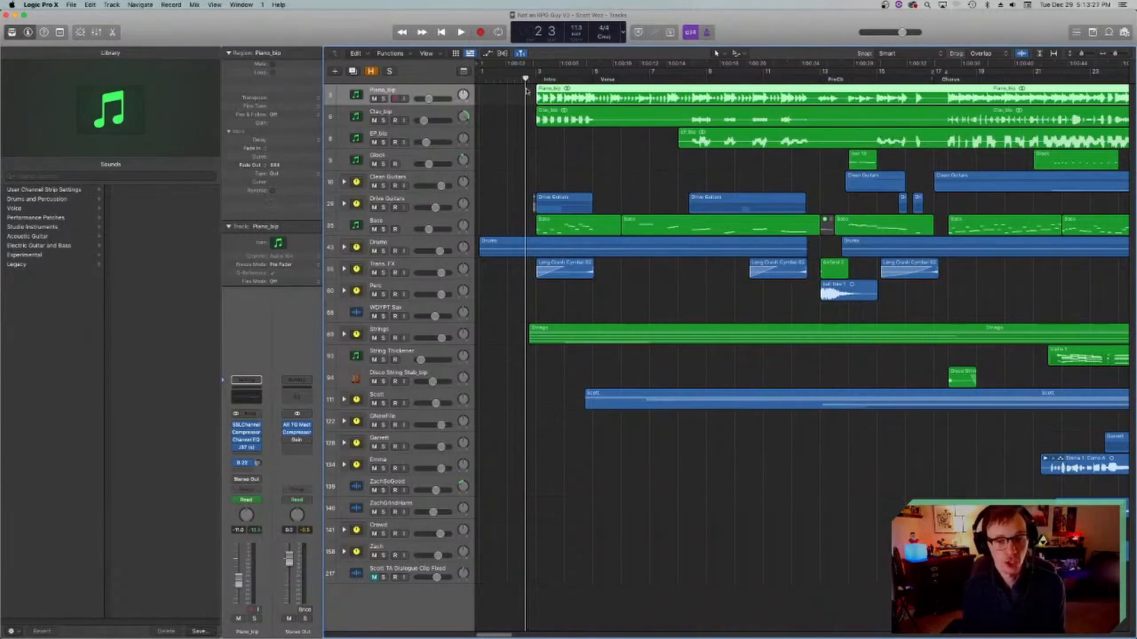
pyautogui.click(518, 103)
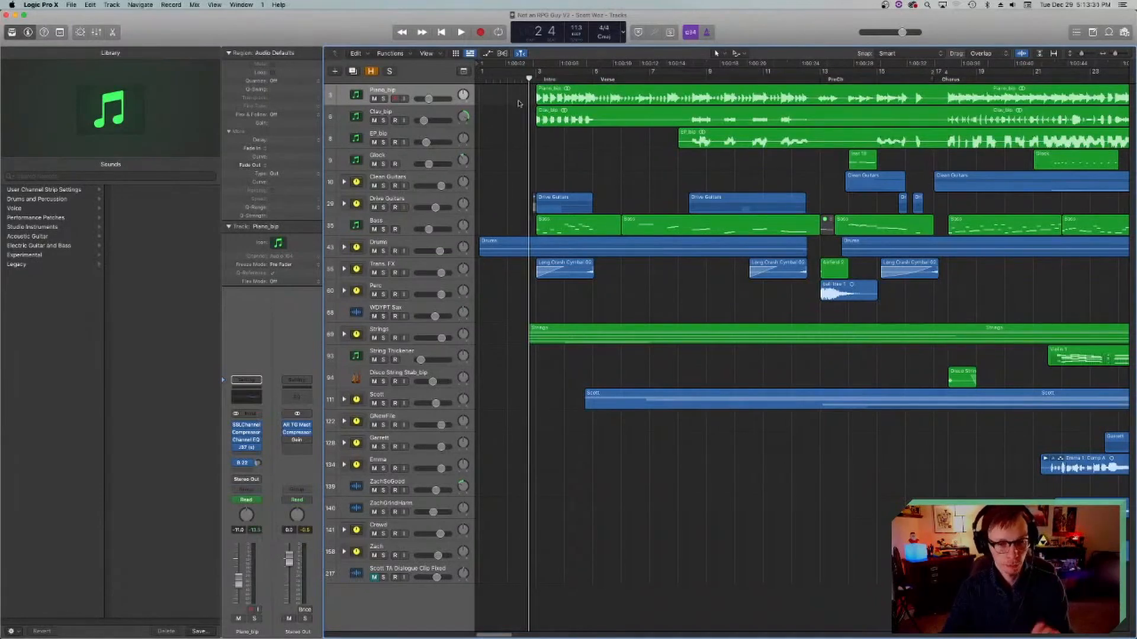
pyautogui.click(537, 79)
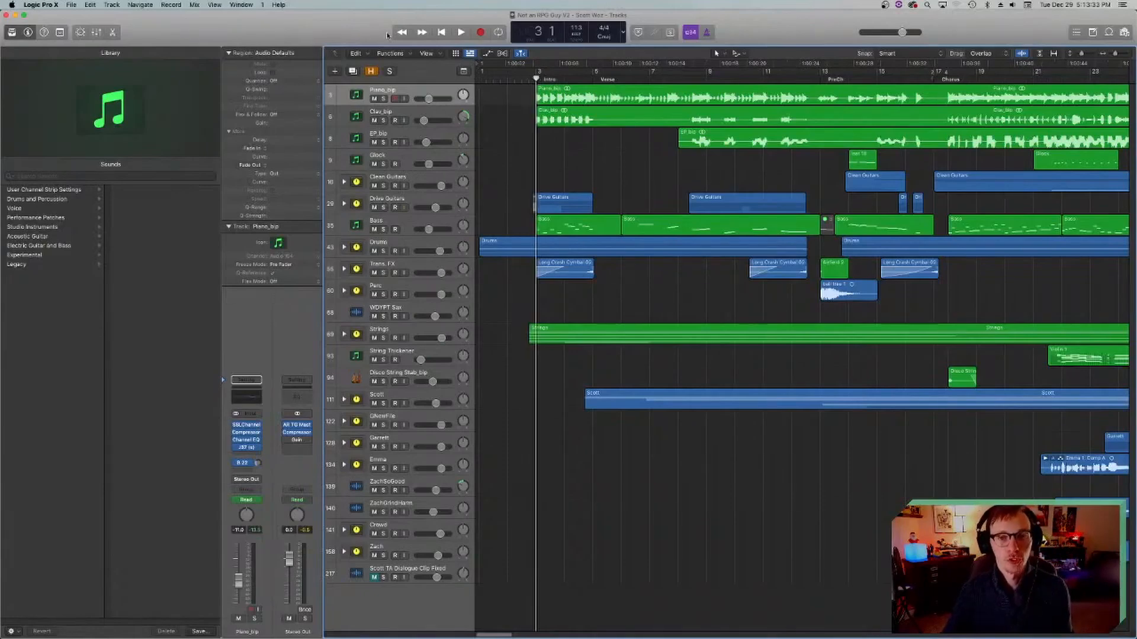
# Step: Solo the Piano_bip track, play its first notes in the Intro and stop playback
pyautogui.click(383, 99)
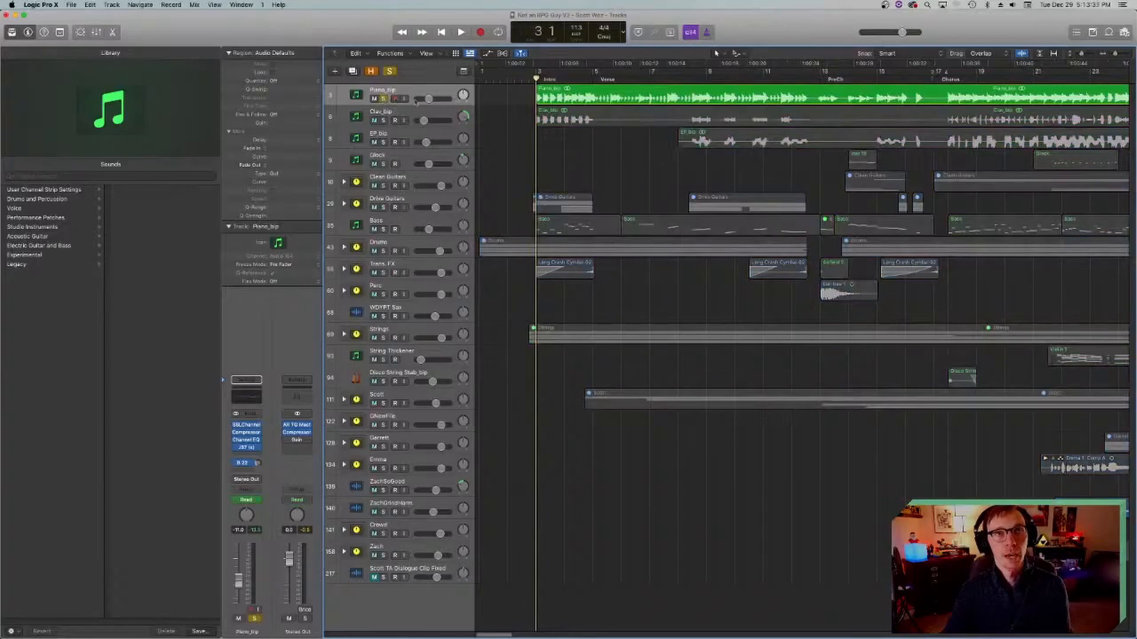
pyautogui.press('space')
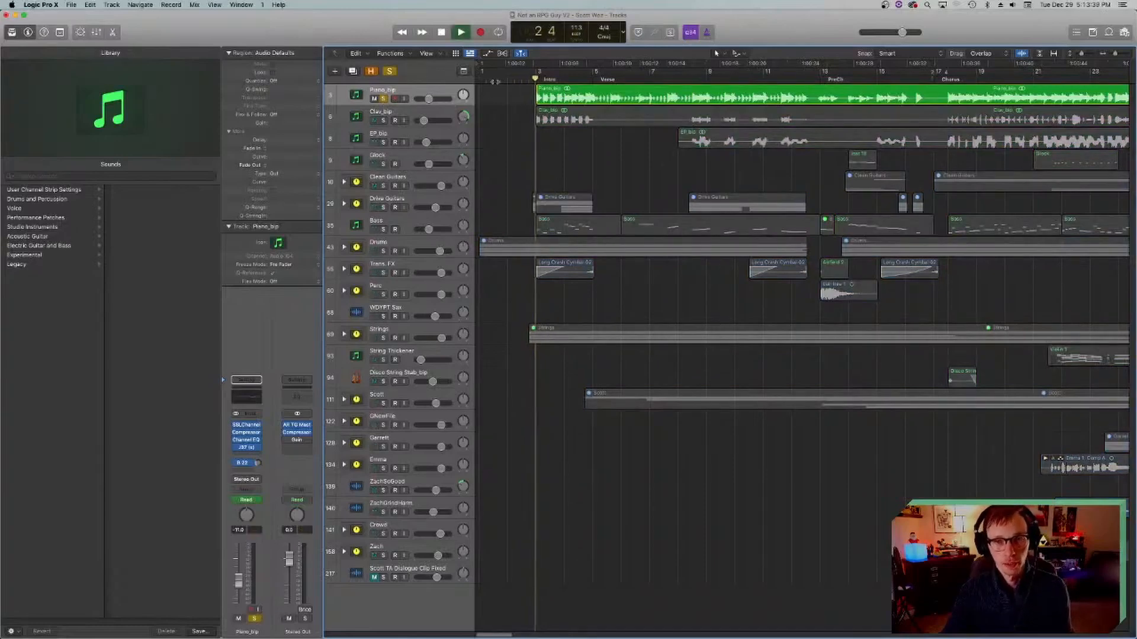
pyautogui.press('space')
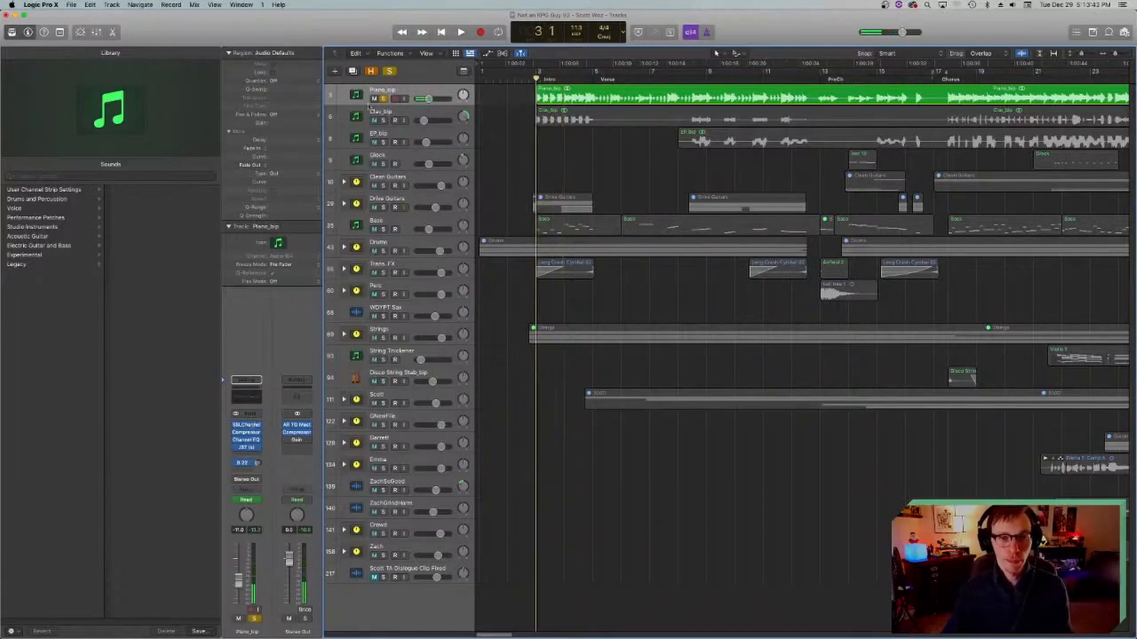
# Step: Open the SSLChannel plug-in on the Piano_bip track and move its window over the middle of the arrangement
pyautogui.click(247, 428)
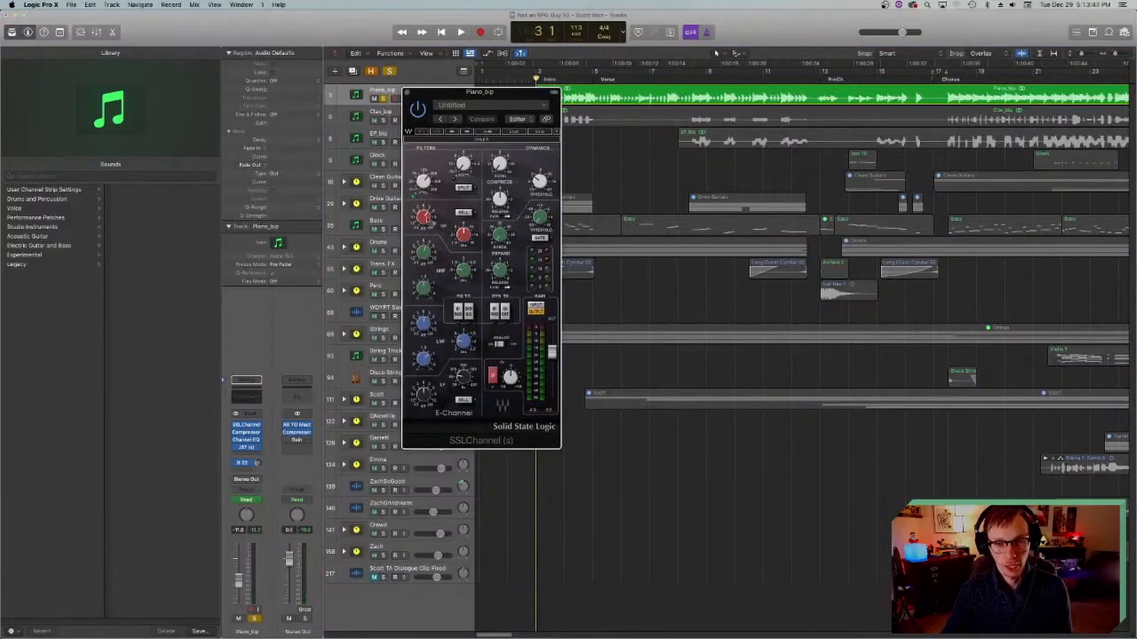
pyautogui.moveTo(477, 95); pyautogui.dragTo(669, 192)
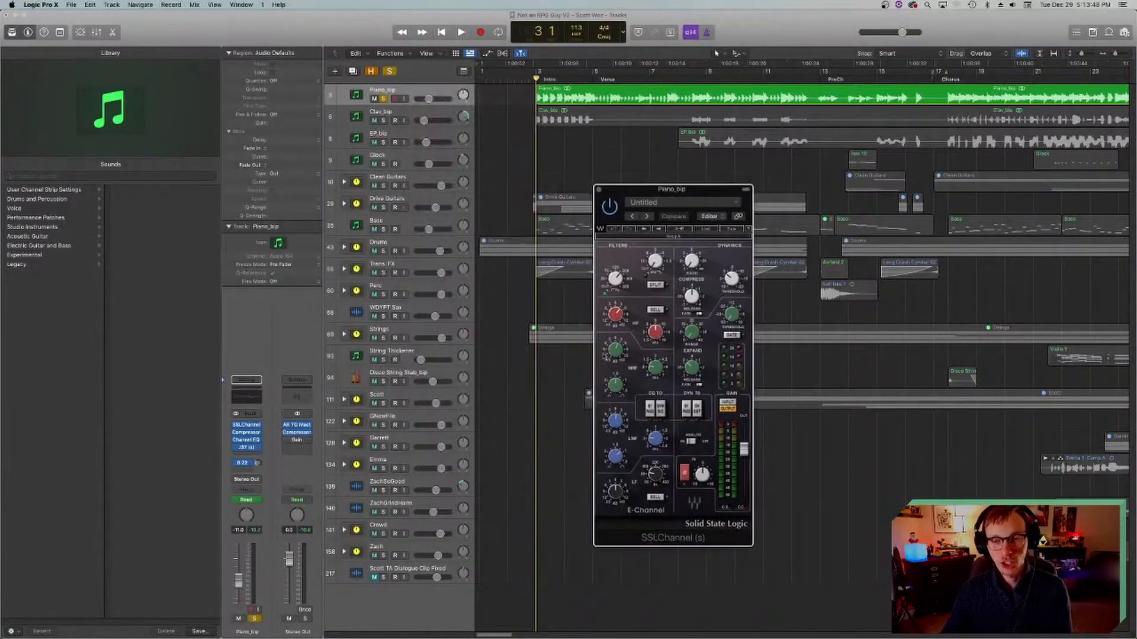
pyautogui.moveTo(621, 281)
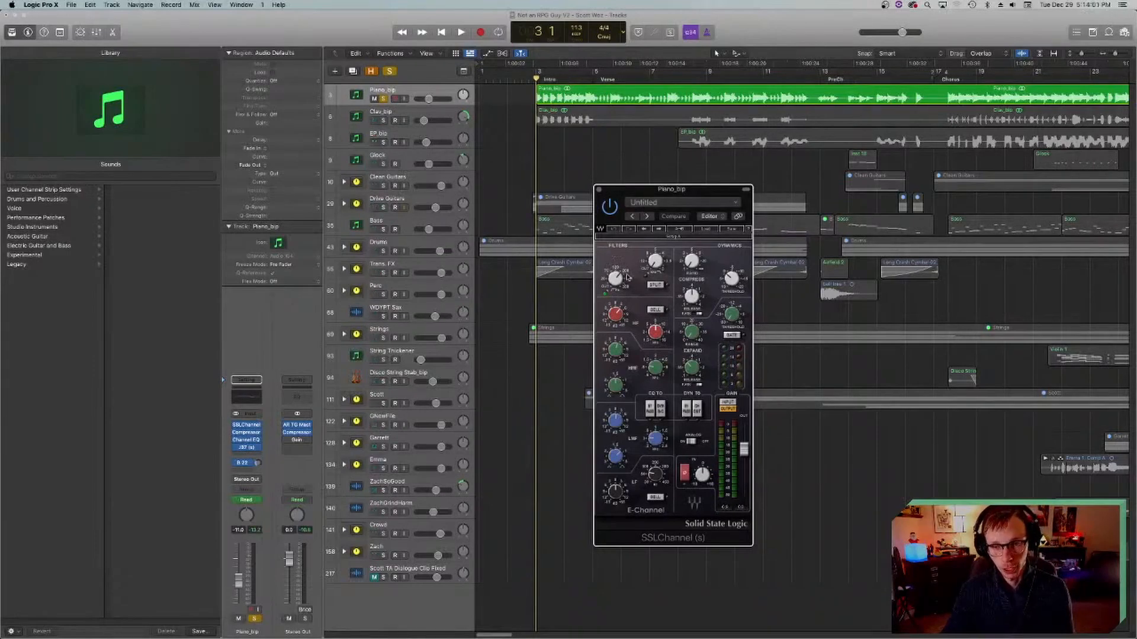
pyautogui.moveTo(655, 190); pyautogui.dragTo(680, 175)
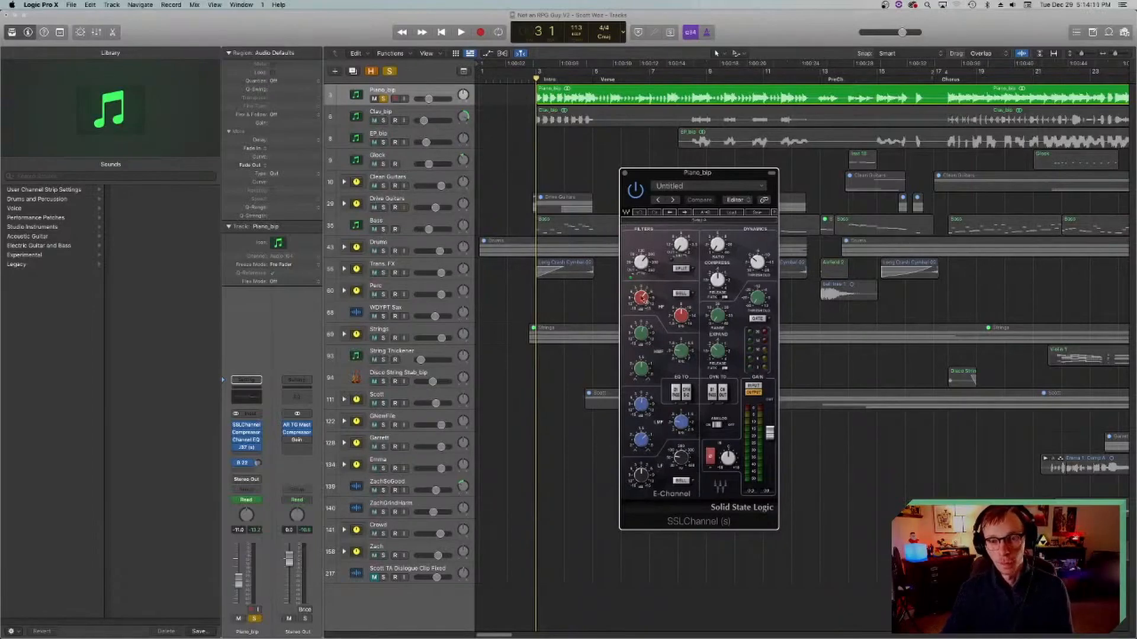
# Step: Examine the high, high-mid and low-mid EQ band controls of the piano's SSLChannel plug-in
pyautogui.moveTo(684, 317)
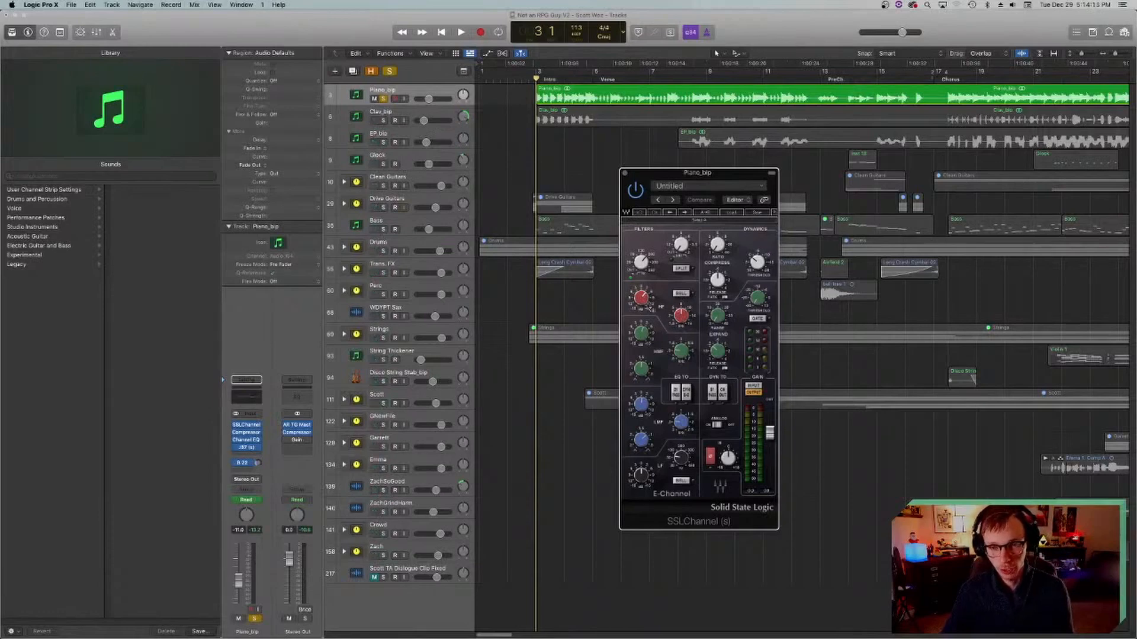
pyautogui.moveTo(645, 302)
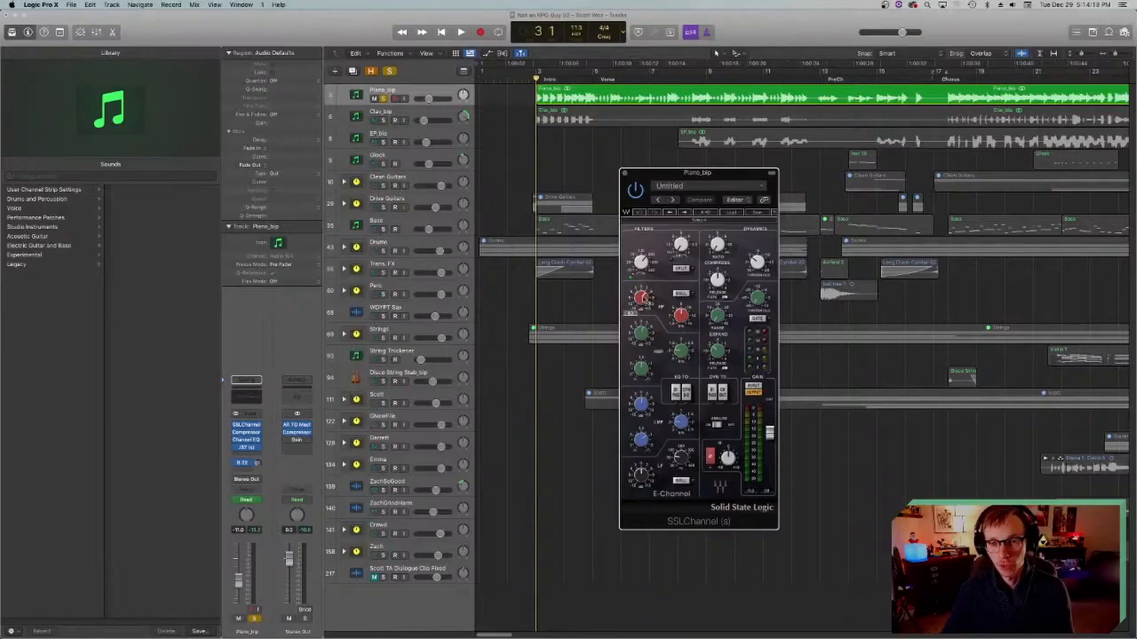
pyautogui.moveTo(650, 335)
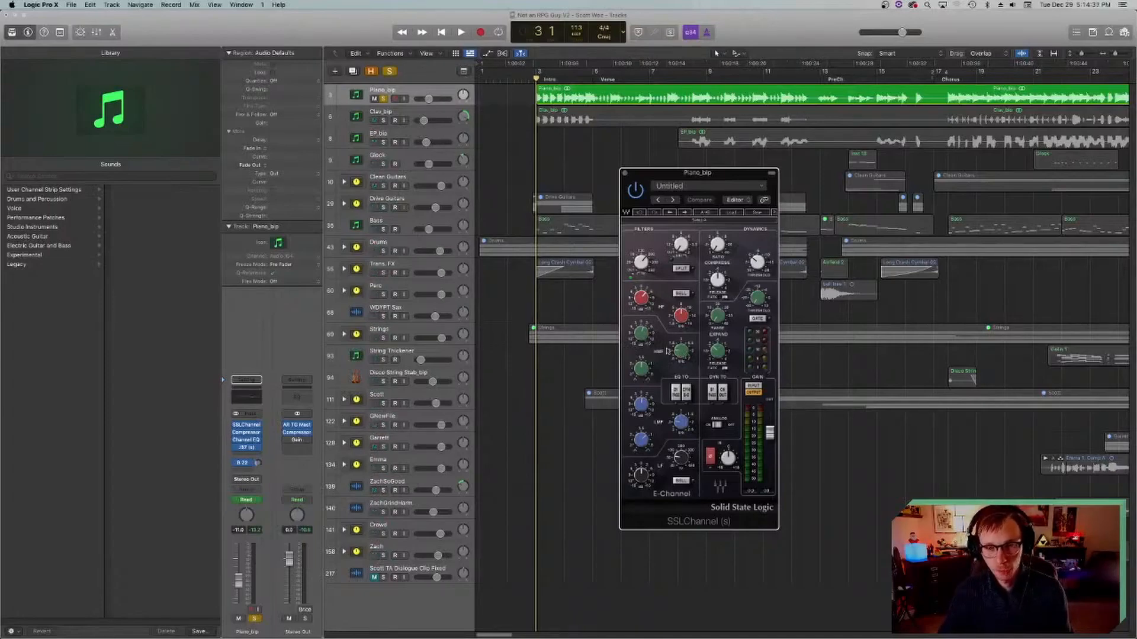
pyautogui.moveTo(682, 354); pyautogui.dragTo(681, 350)
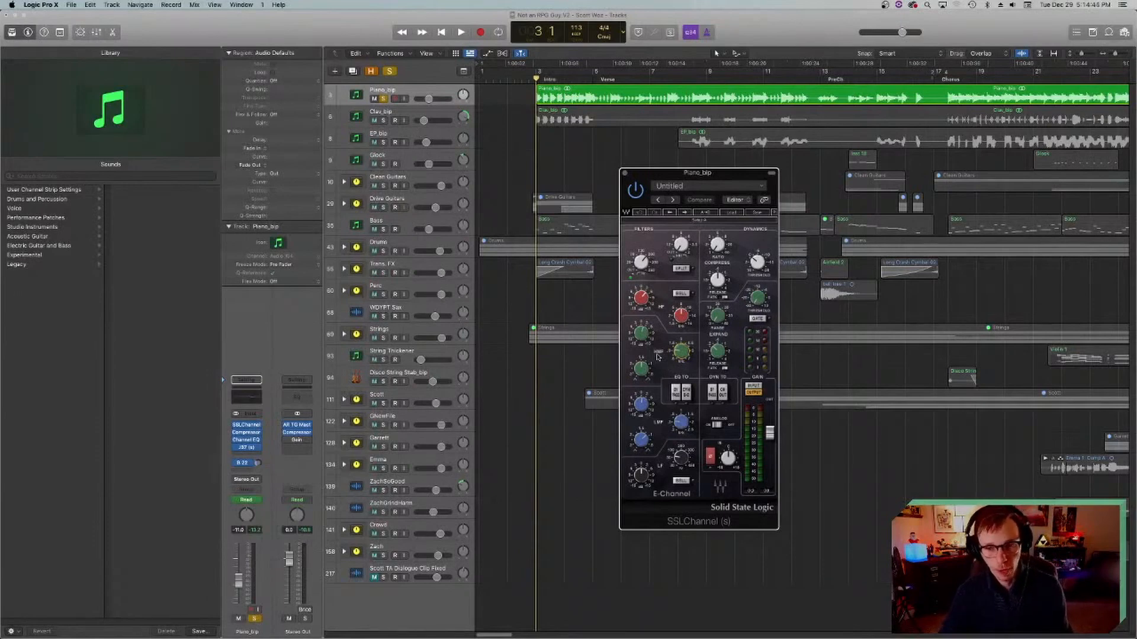
pyautogui.click(641, 333)
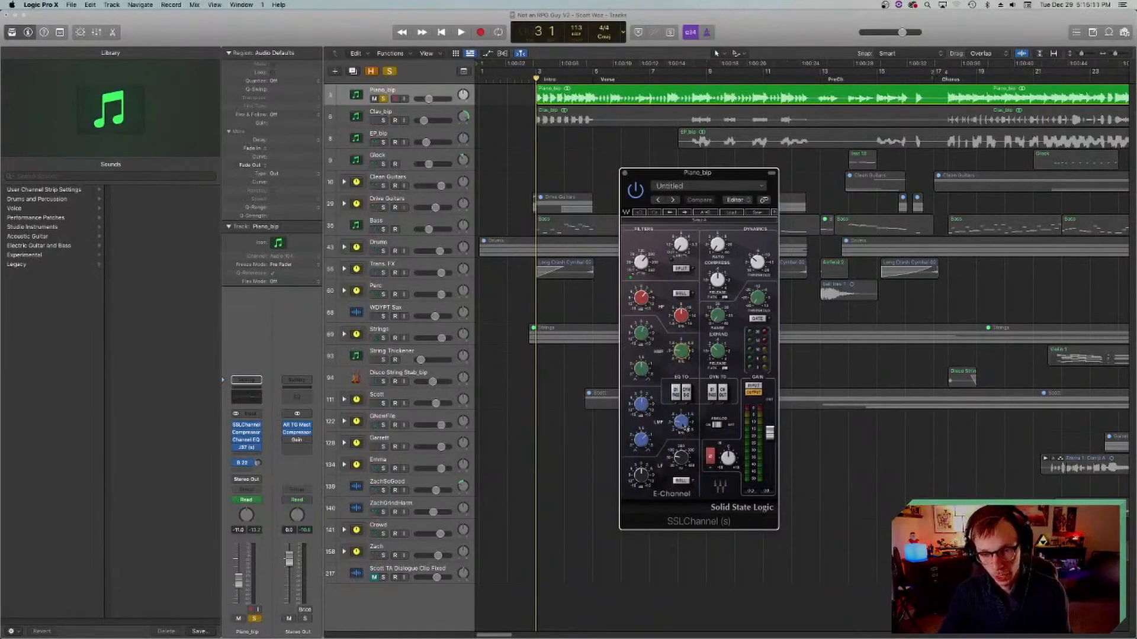
pyautogui.moveTo(642, 405)
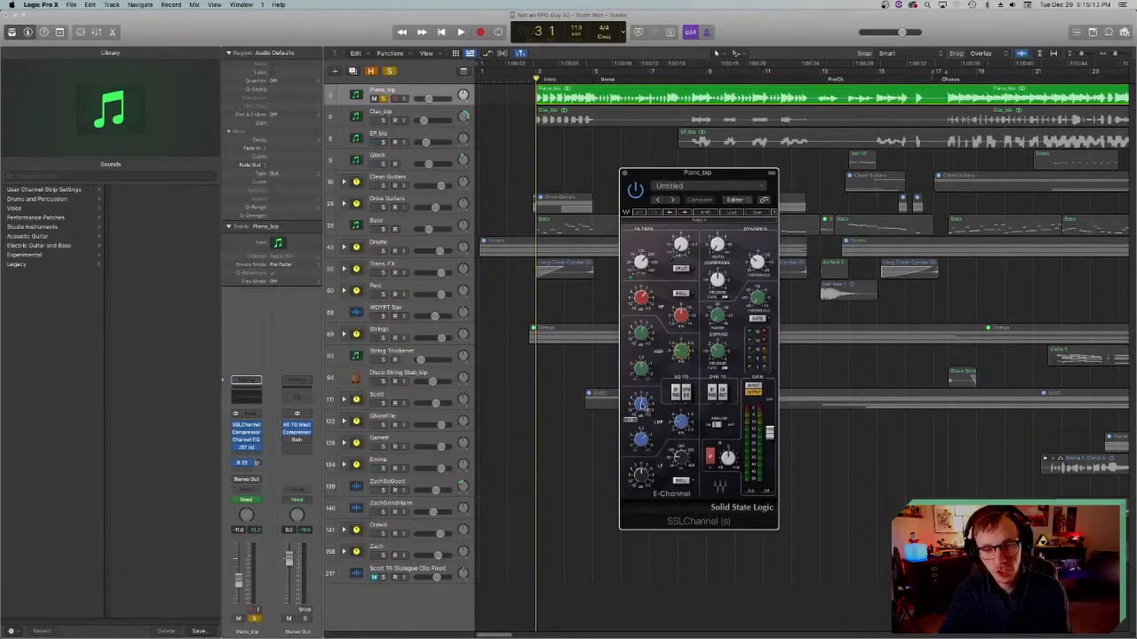
pyautogui.moveTo(685, 426)
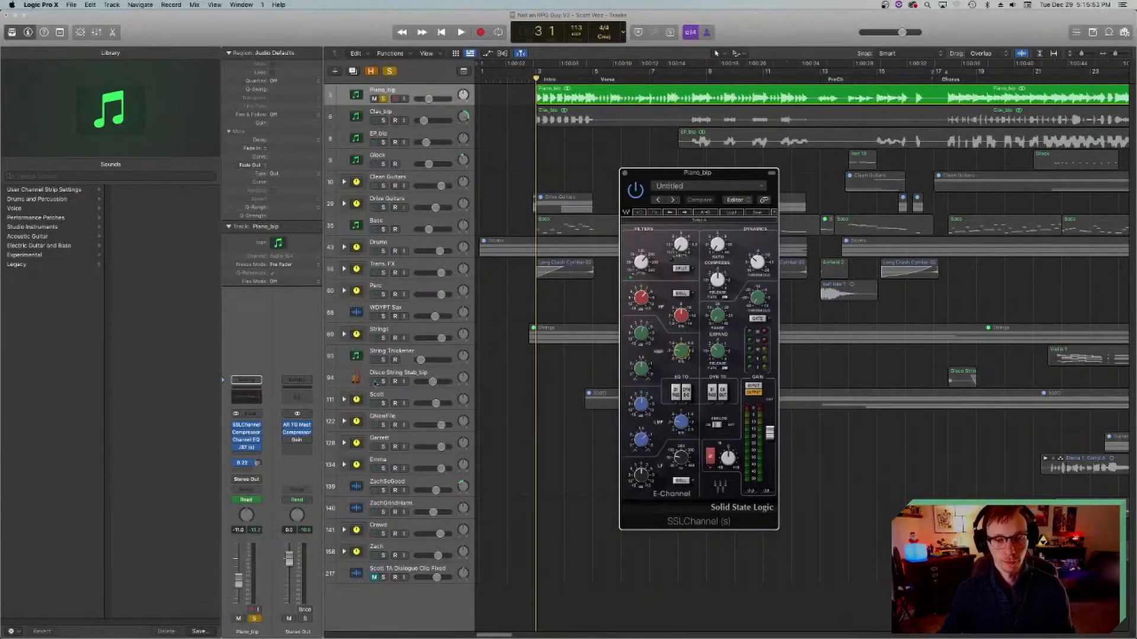
# Step: View the Compressor plug-in on the Piano_bip track and close its window
pyautogui.click(246, 432)
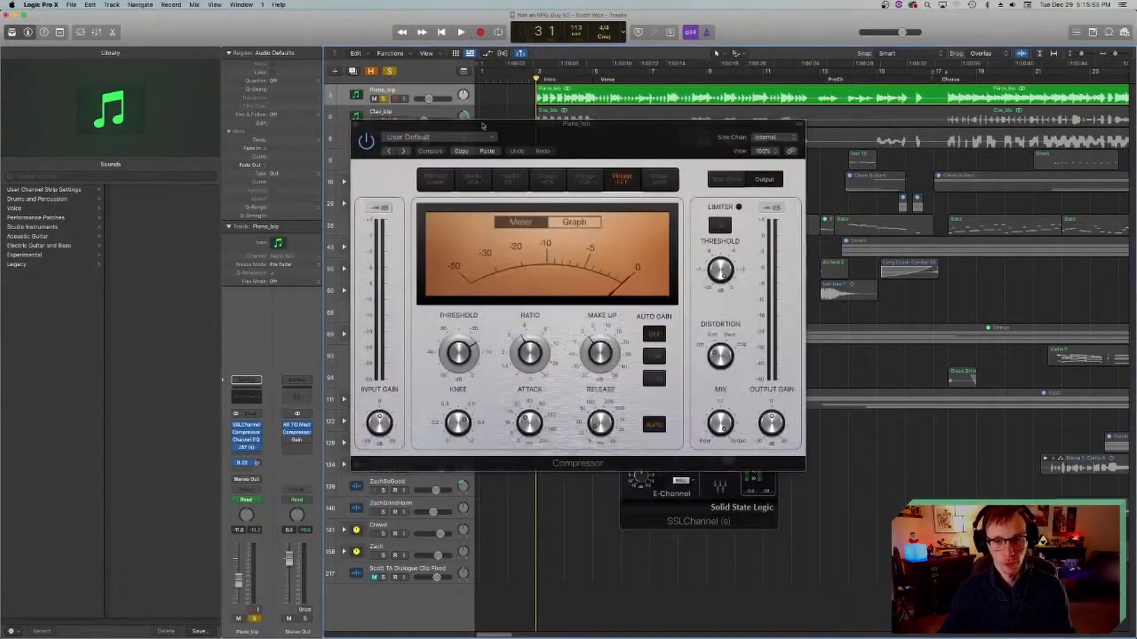
pyautogui.moveTo(531, 126); pyautogui.dragTo(490, 157)
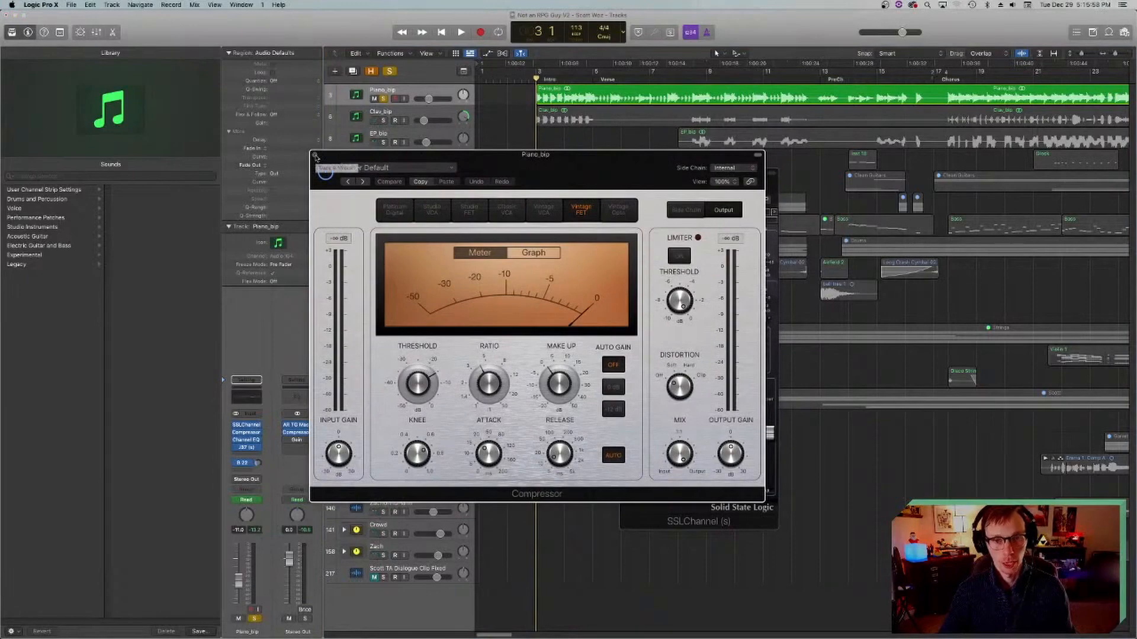
pyautogui.click(315, 156)
# Step: Deselect the piano regions, play the soloed piano briefly from bar 3 with SSLChannel open, and stop
pyautogui.click(543, 98)
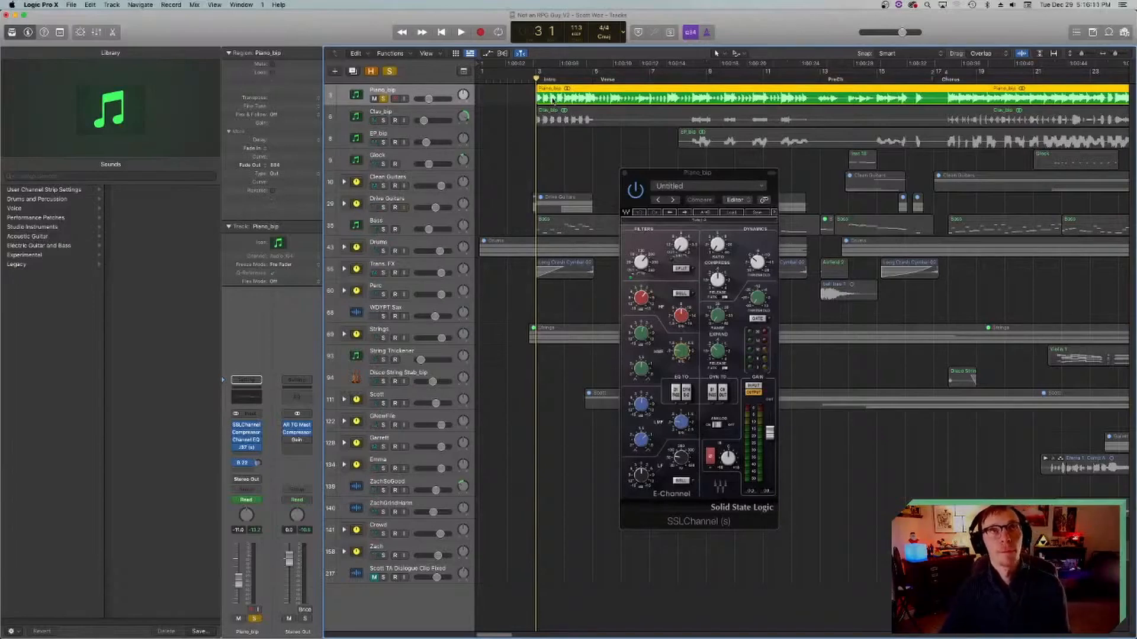
pyautogui.click(519, 139)
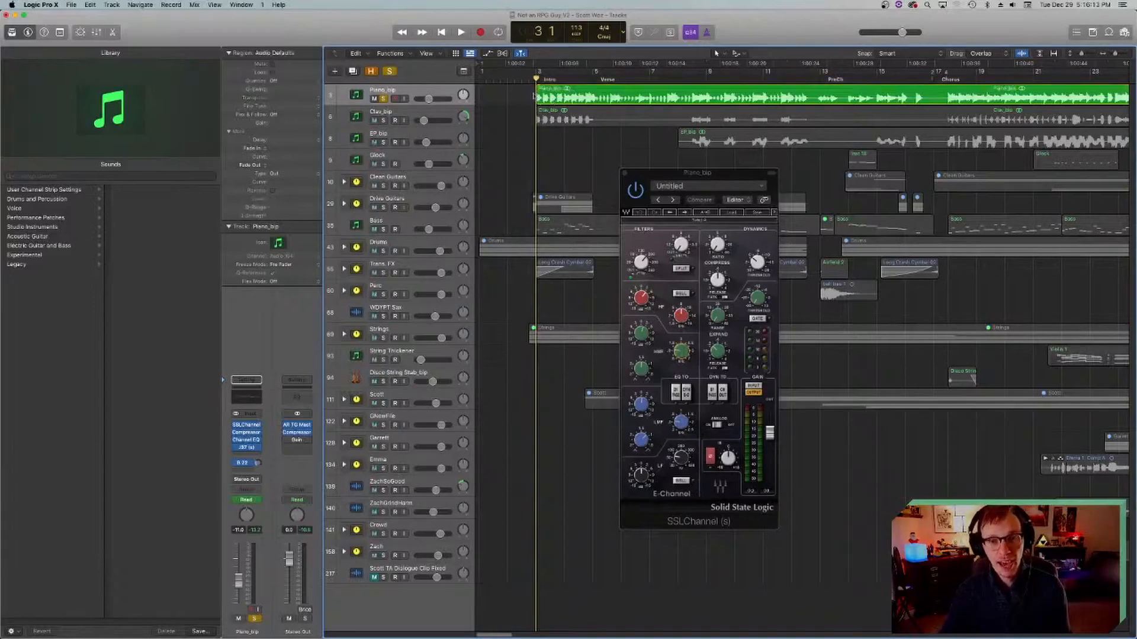
pyautogui.press('space')
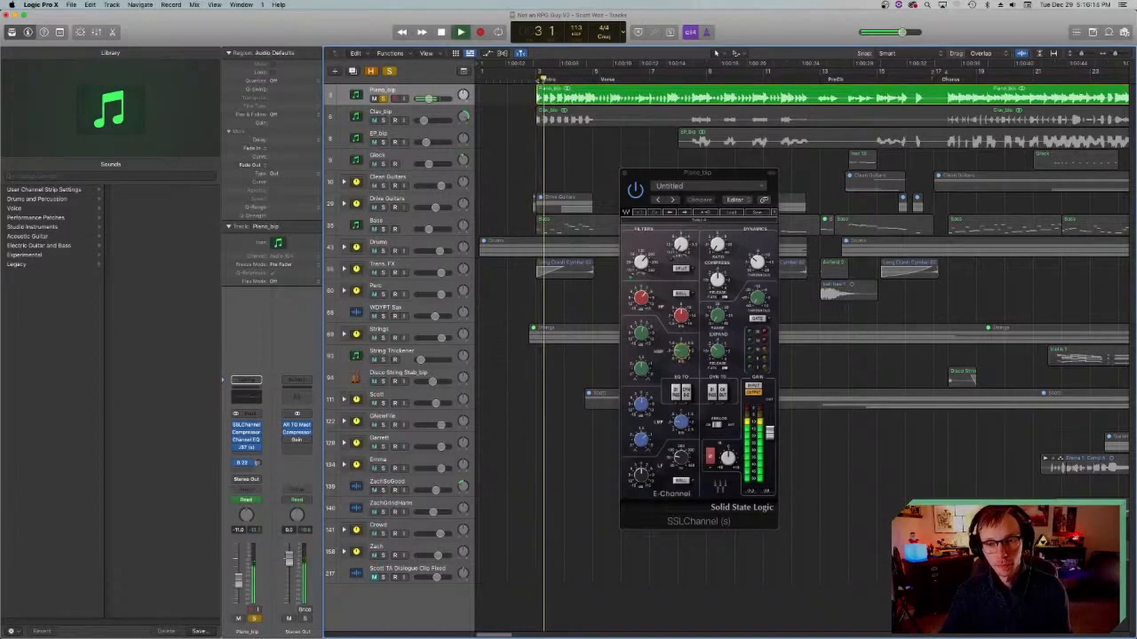
pyautogui.press('space')
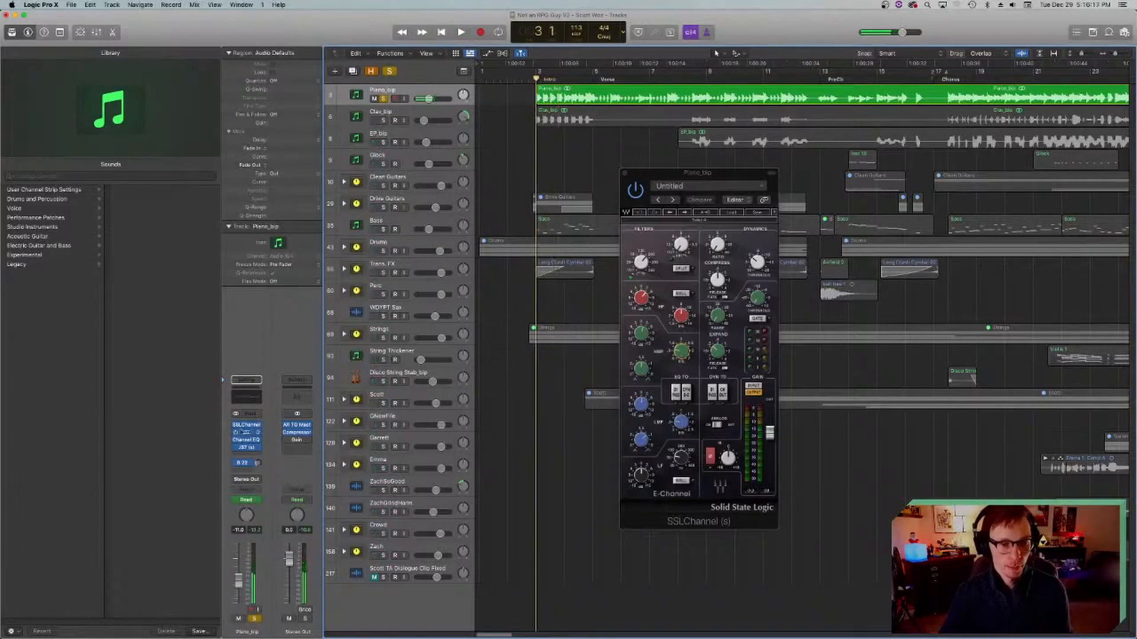
# Step: Reopen the Piano_bip track's Compressor, move its window clear of the track's regions and play the soloed piano Intro through it
pyautogui.click(246, 432)
pyautogui.press('space')
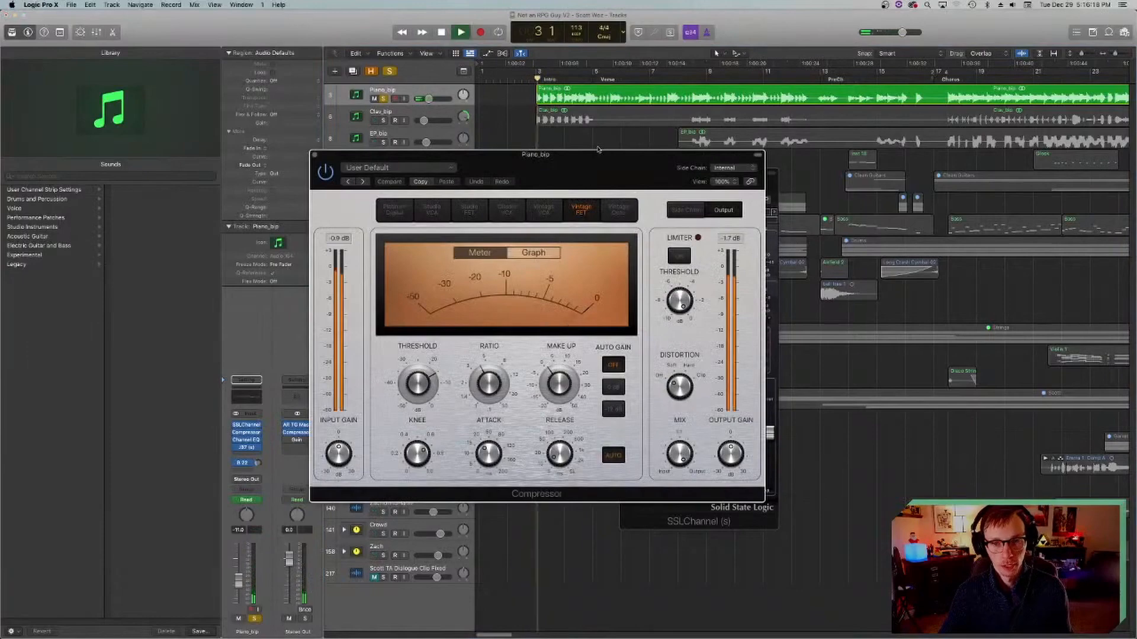
pyautogui.press('space')
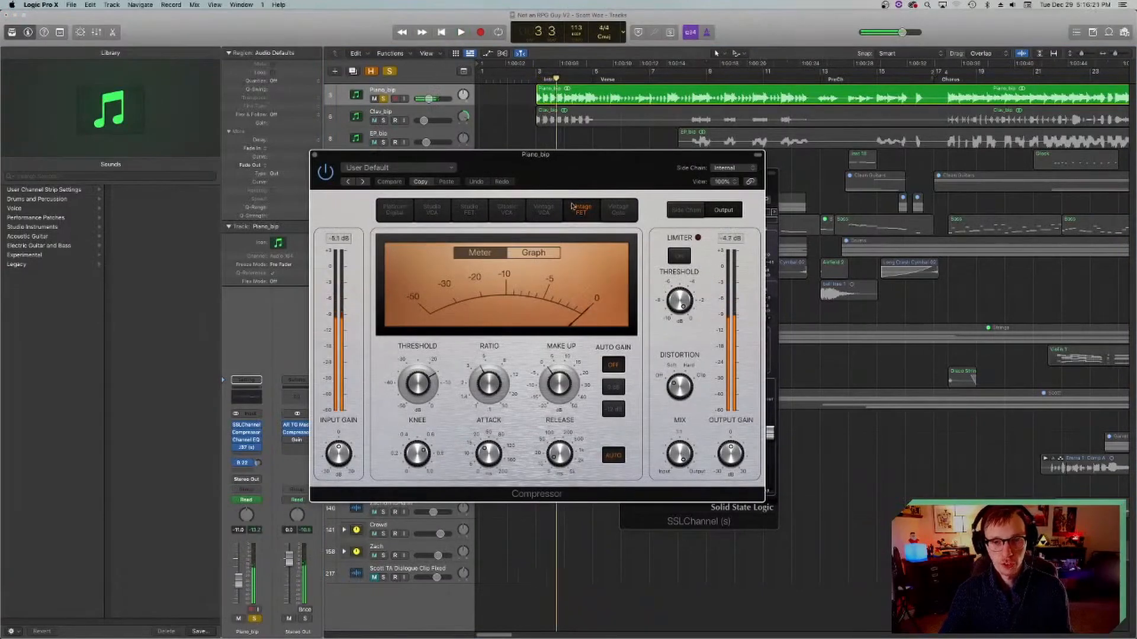
pyautogui.moveTo(484, 170); pyautogui.dragTo(385, 170)
pyautogui.moveTo(235, 171); pyautogui.dragTo(243, 139)
pyautogui.click(531, 80)
pyautogui.press('space')
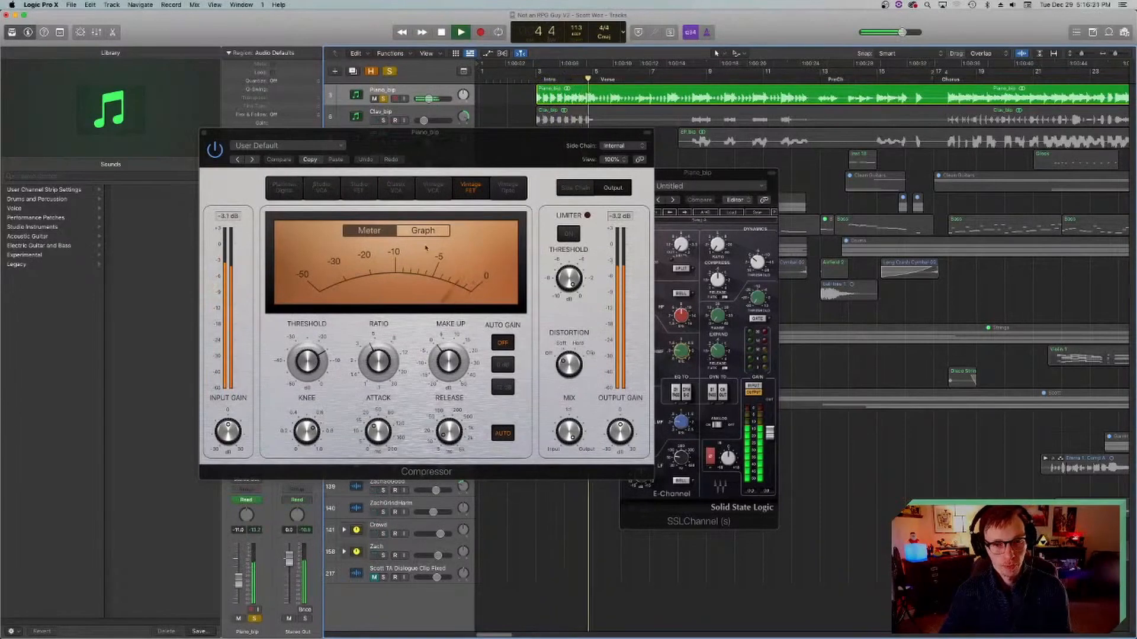
# Step: Stop playback, return the playhead to bar 3 and close the piano's Compressor window
pyautogui.press('space')
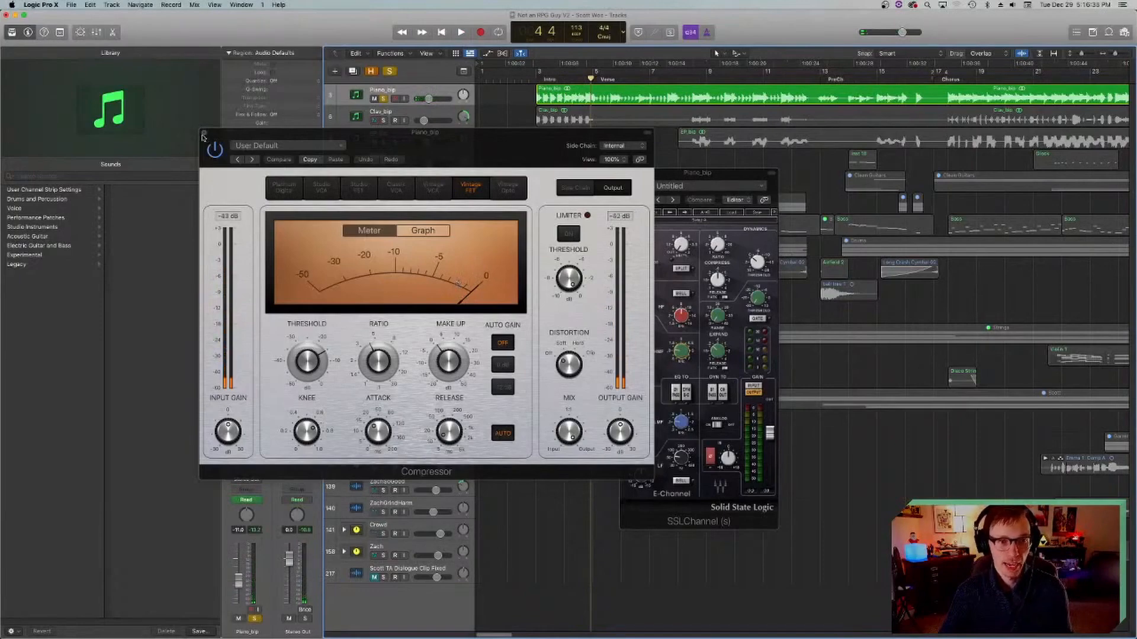
pyautogui.click(537, 78)
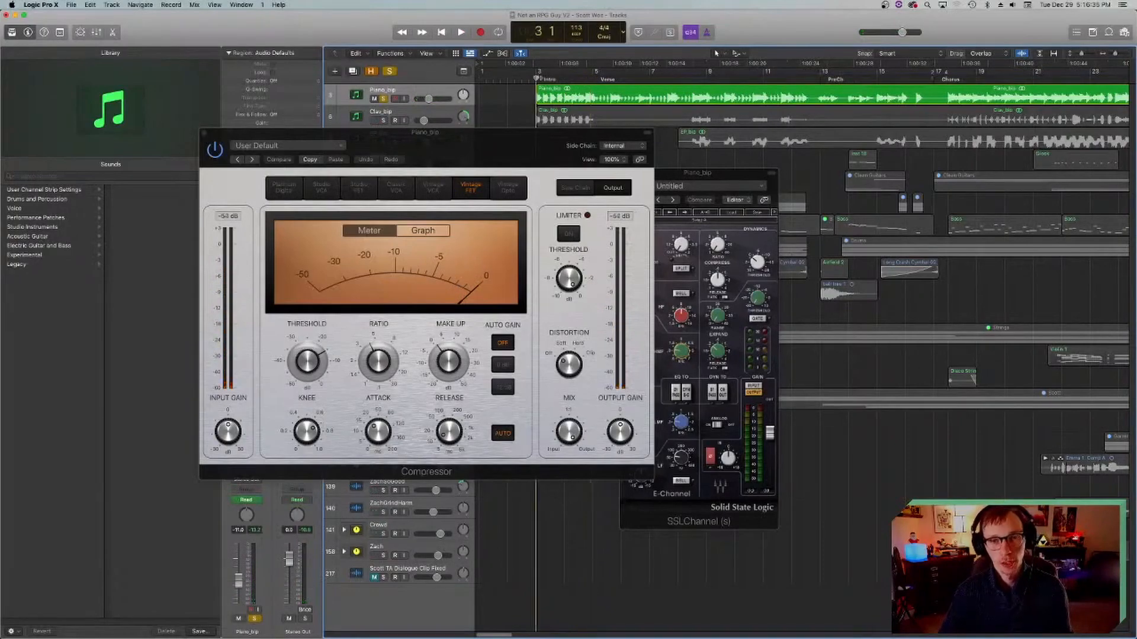
pyautogui.click(206, 134)
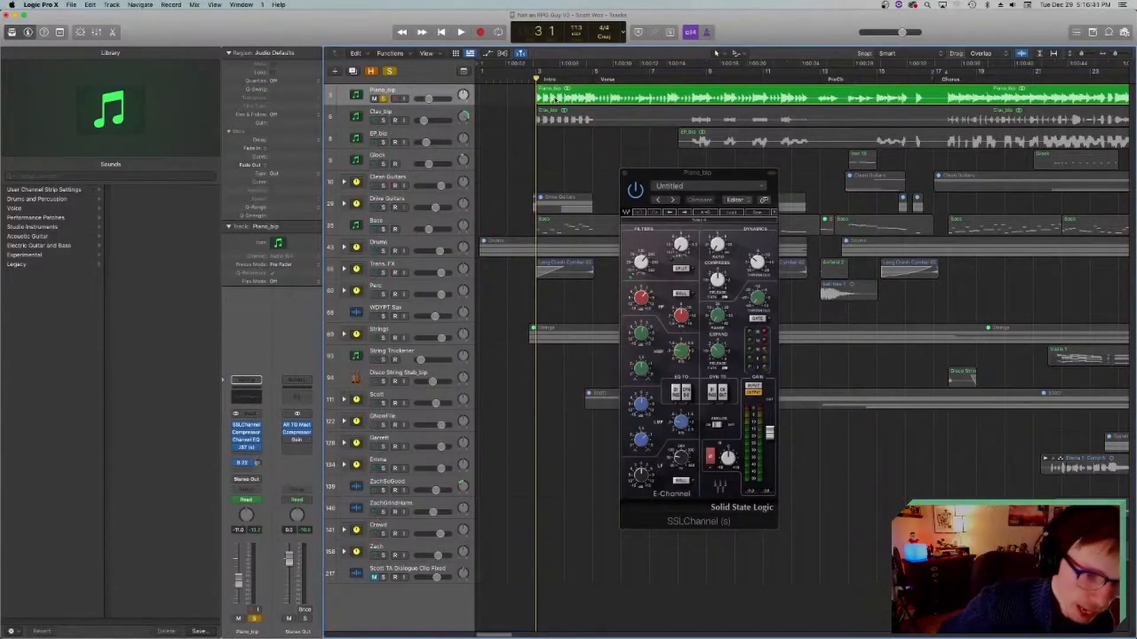
# Step: View the Channel EQ plug-in on the Piano_bip track and close its window
pyautogui.click(246, 440)
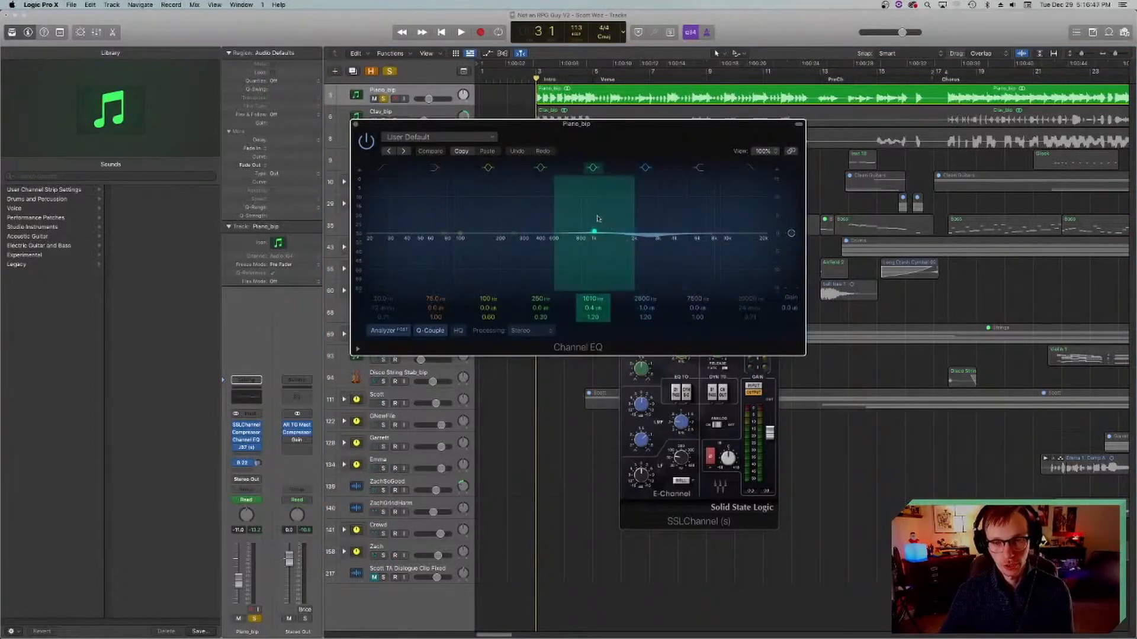
pyautogui.moveTo(410, 145); pyautogui.dragTo(339, 181)
pyautogui.click(283, 160)
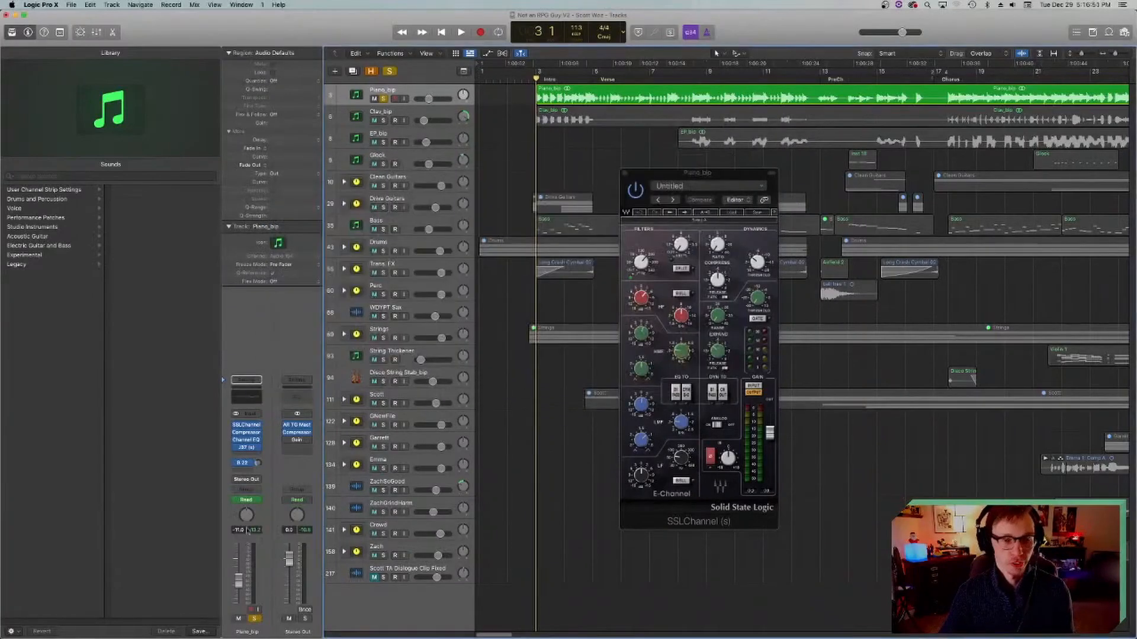
# Step: View the J37 tape plug-in on the Piano_bip track, shifting its window slightly, and close it
pyautogui.click(246, 448)
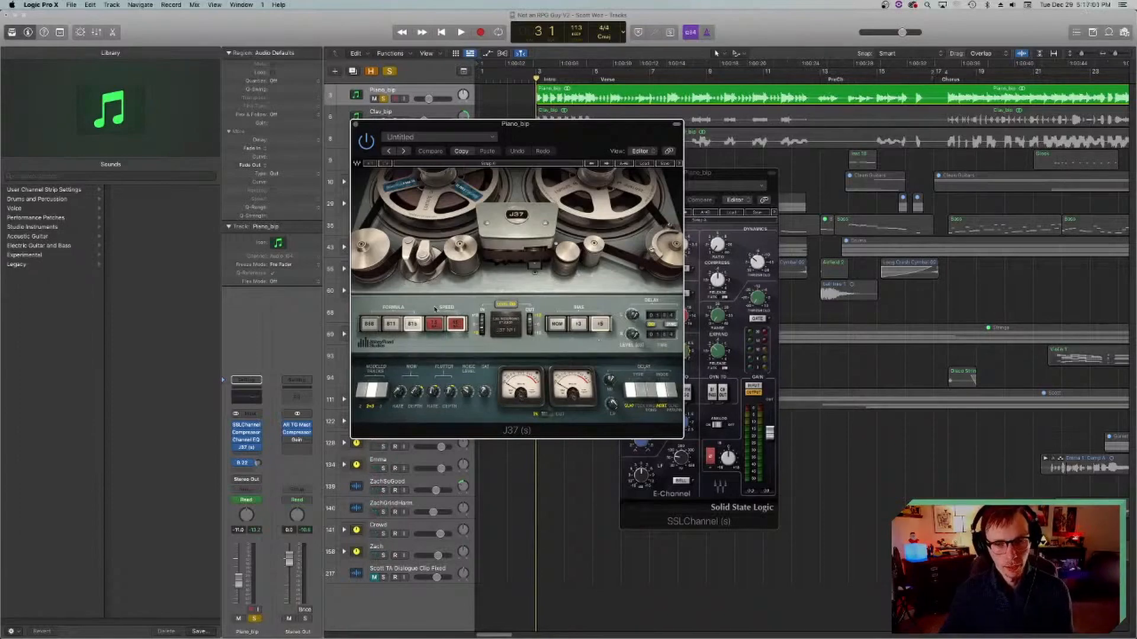
pyautogui.moveTo(513, 143); pyautogui.dragTo(533, 154)
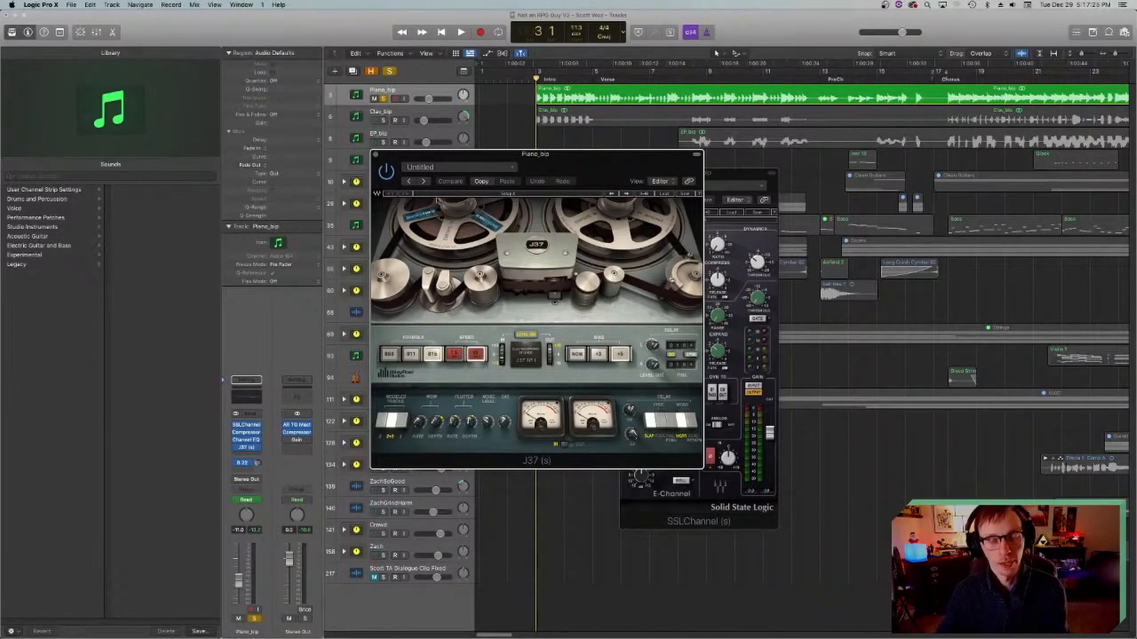
pyautogui.click(374, 155)
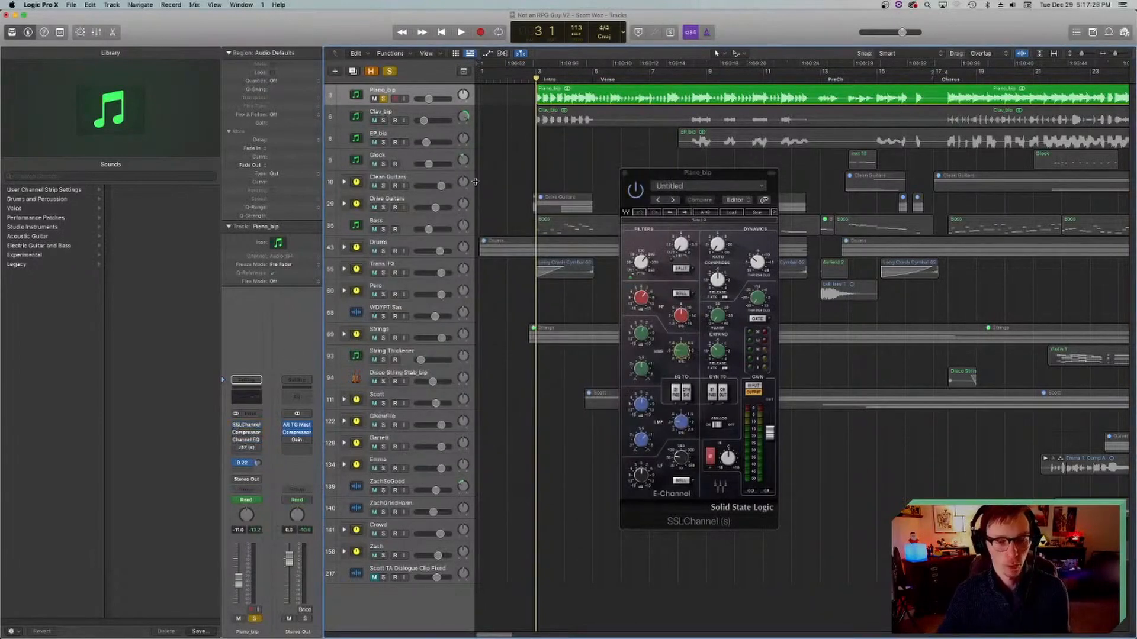
# Step: Play the soloed piano briefly from bar 3, stop, and set a cycle range over the Intro from bar 3 to bar 5
pyautogui.press('space')
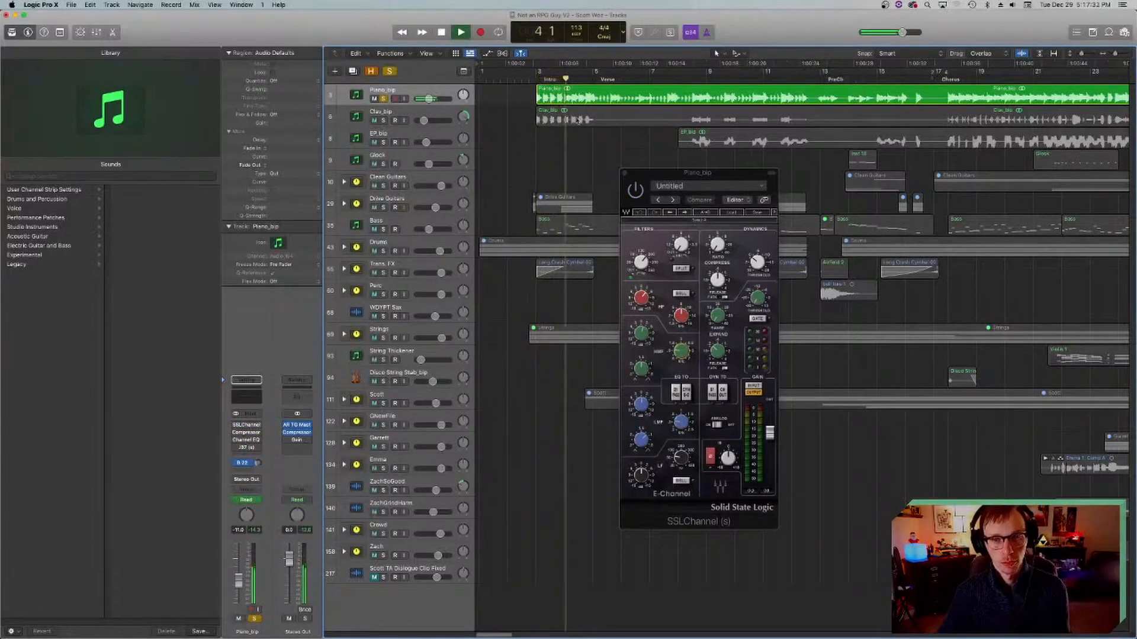
pyautogui.press('space')
pyautogui.moveTo(538, 72); pyautogui.dragTo(590, 76)
pyautogui.moveTo(236, 426)
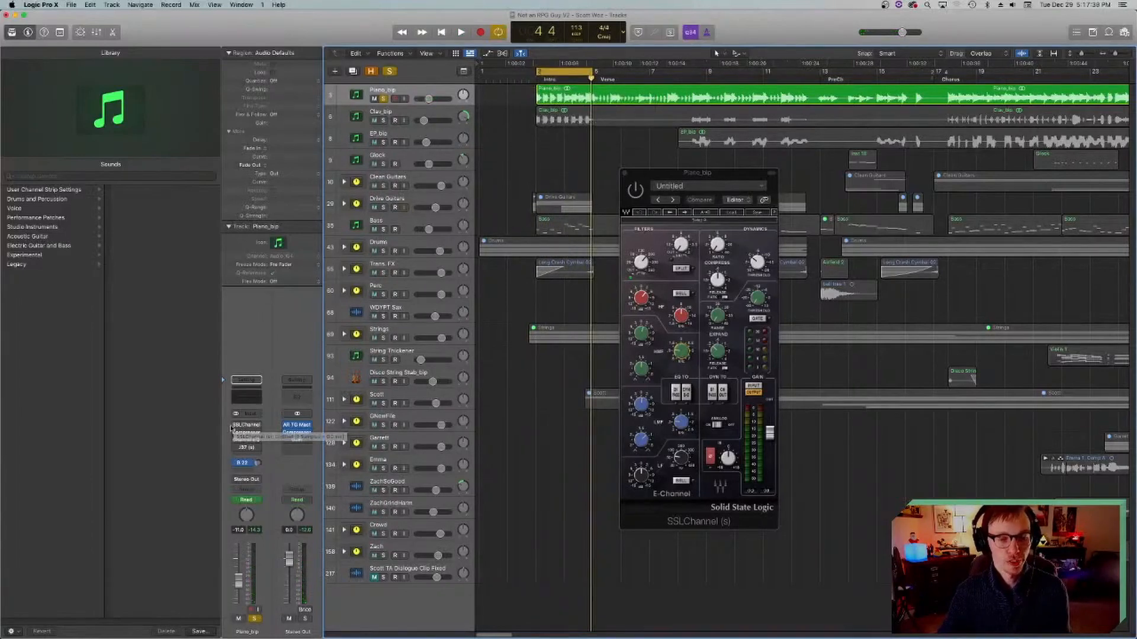
# Step: Play the cycled piano Intro, close the SSLChannel window, stop and return the playhead to bar 3
pyautogui.press('space')
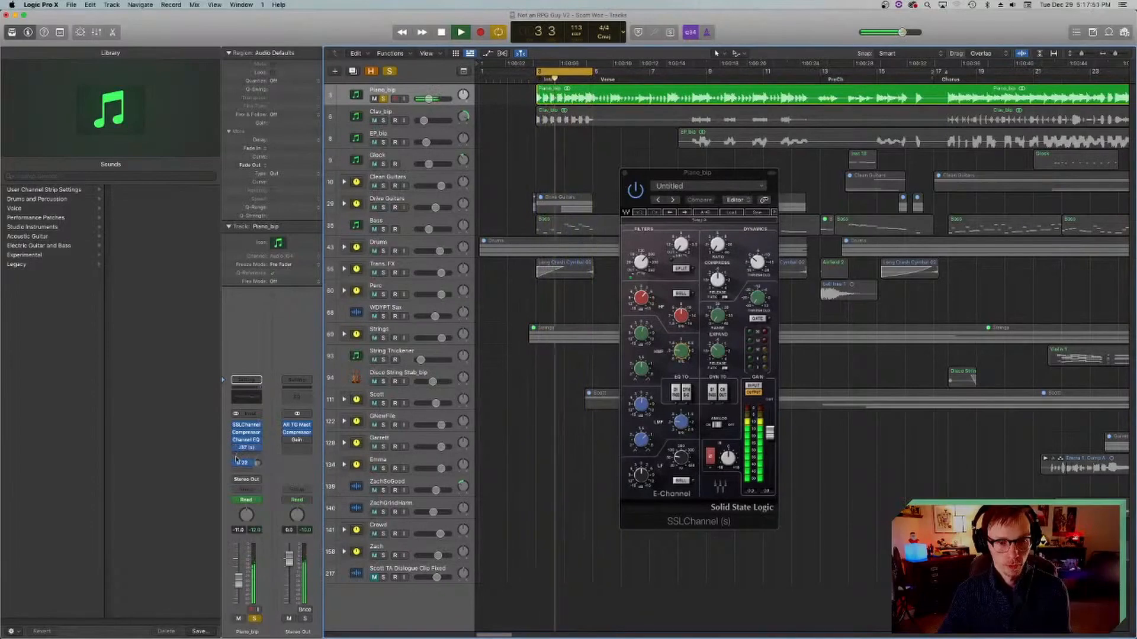
pyautogui.click(624, 174)
pyautogui.press('space')
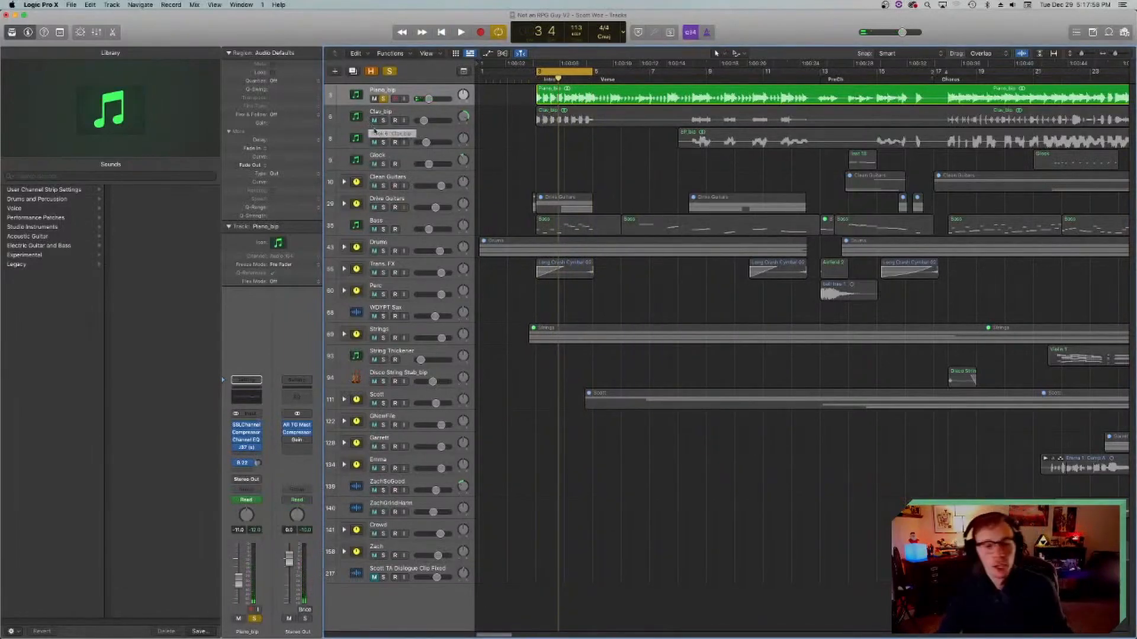
pyautogui.click(539, 79)
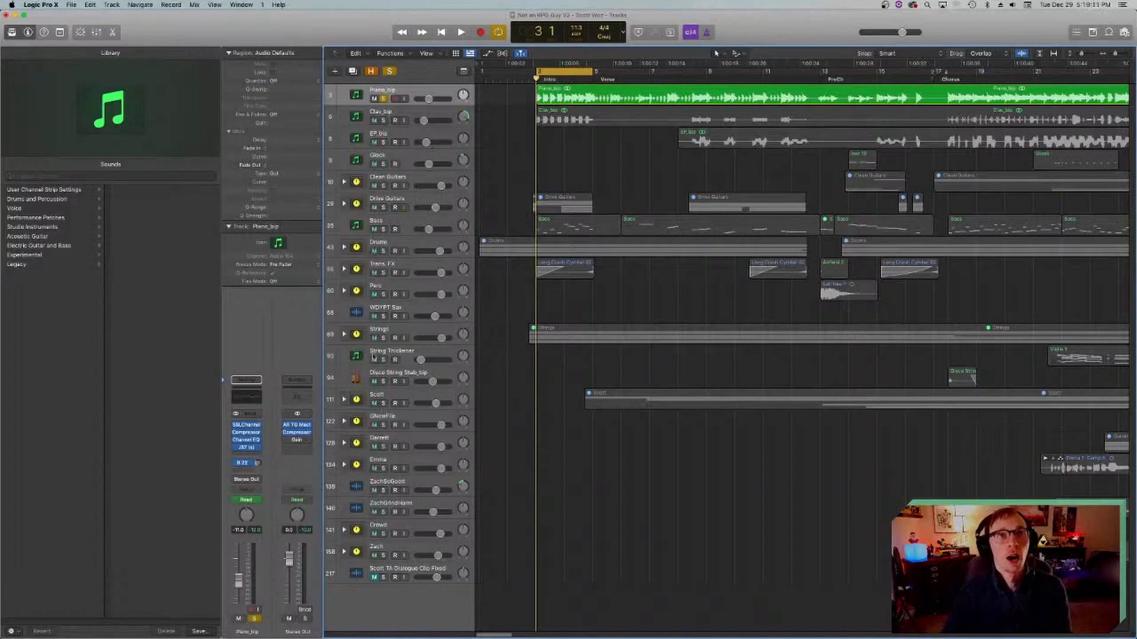
# Step: Select the Piano_bip track, reopen its J37 plug-in for another look and close the window
pyautogui.click(382, 93)
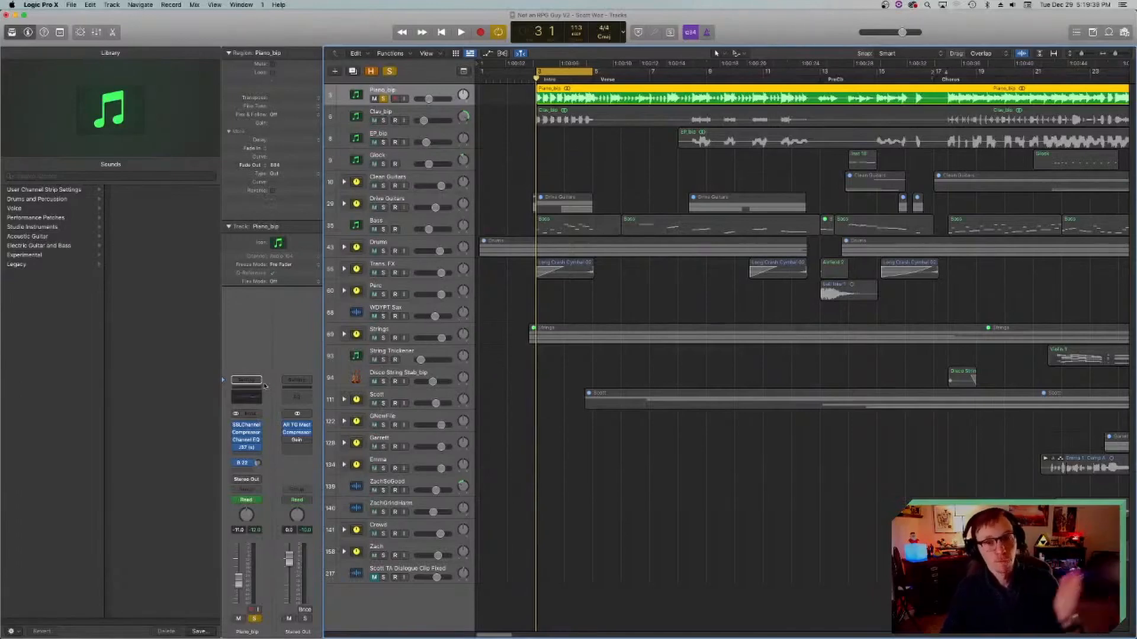
pyautogui.click(246, 448)
pyautogui.moveTo(518, 155); pyautogui.dragTo(519, 175)
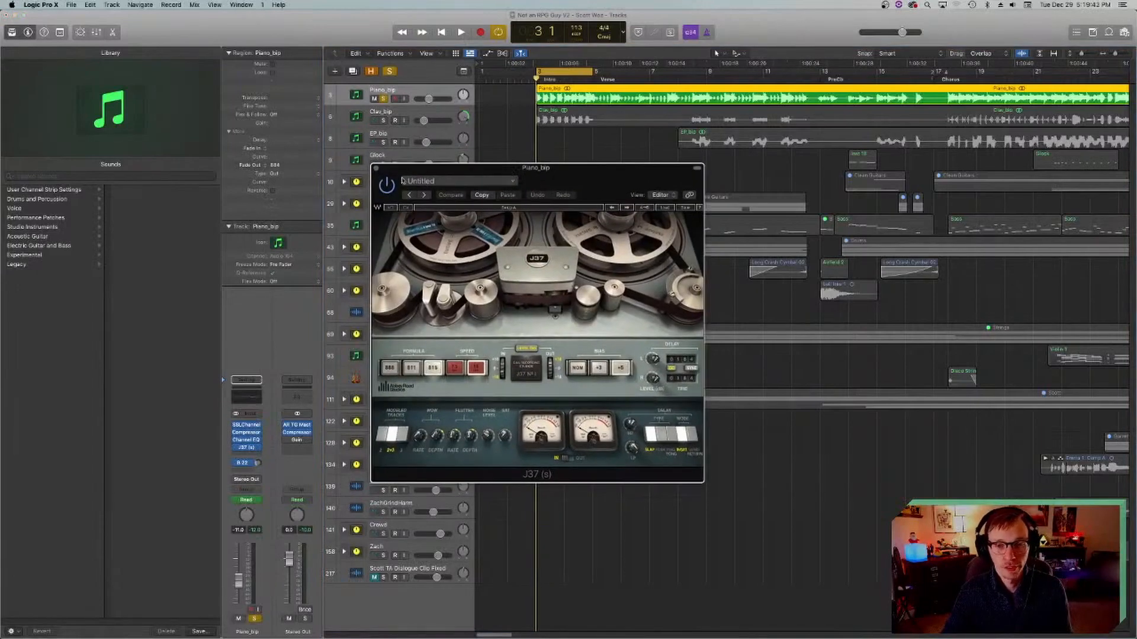
pyautogui.click(377, 173)
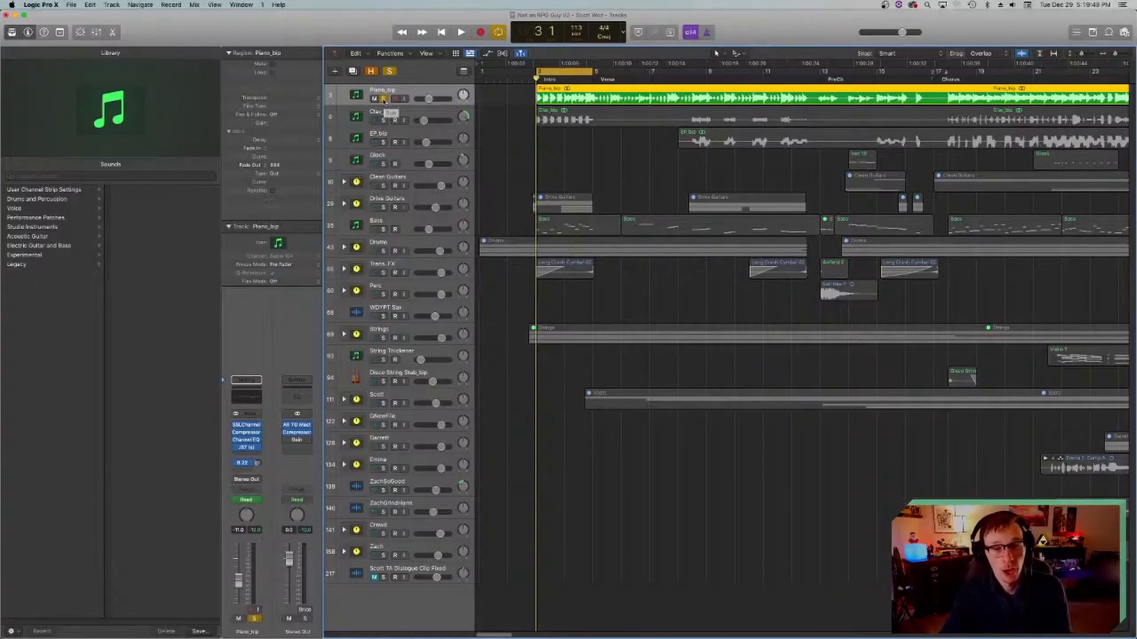
# Step: Unsolo Piano_bip, select the Clav_bip track with its regions and save the project
pyautogui.click(384, 100)
pyautogui.click(366, 119)
pyautogui.press('super+s')
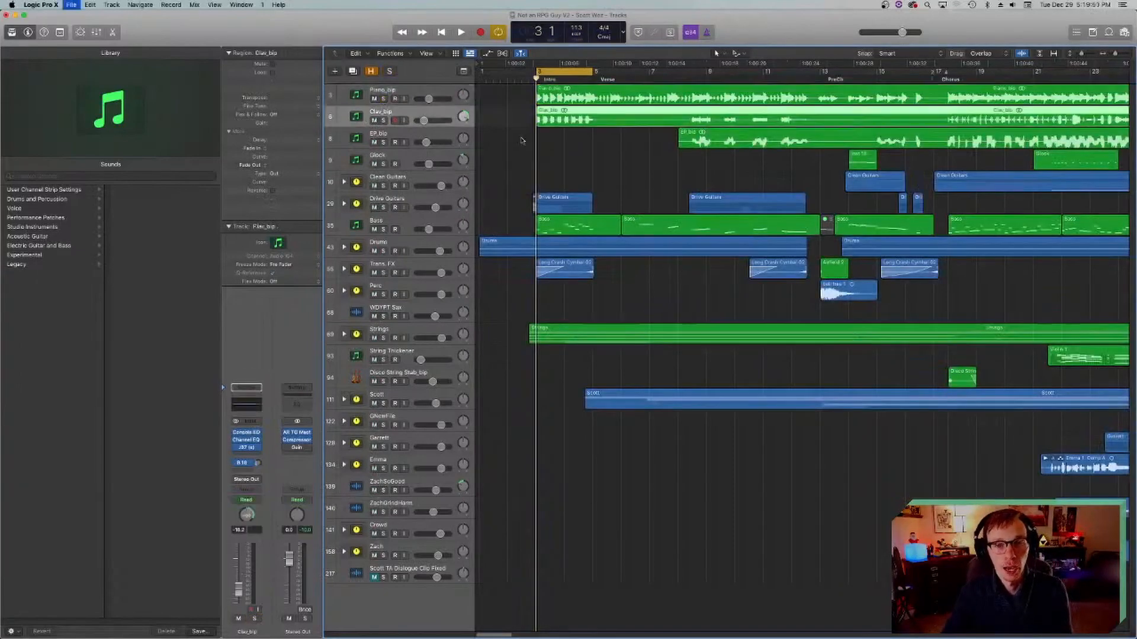
pyautogui.click(575, 137)
pyautogui.click(569, 121)
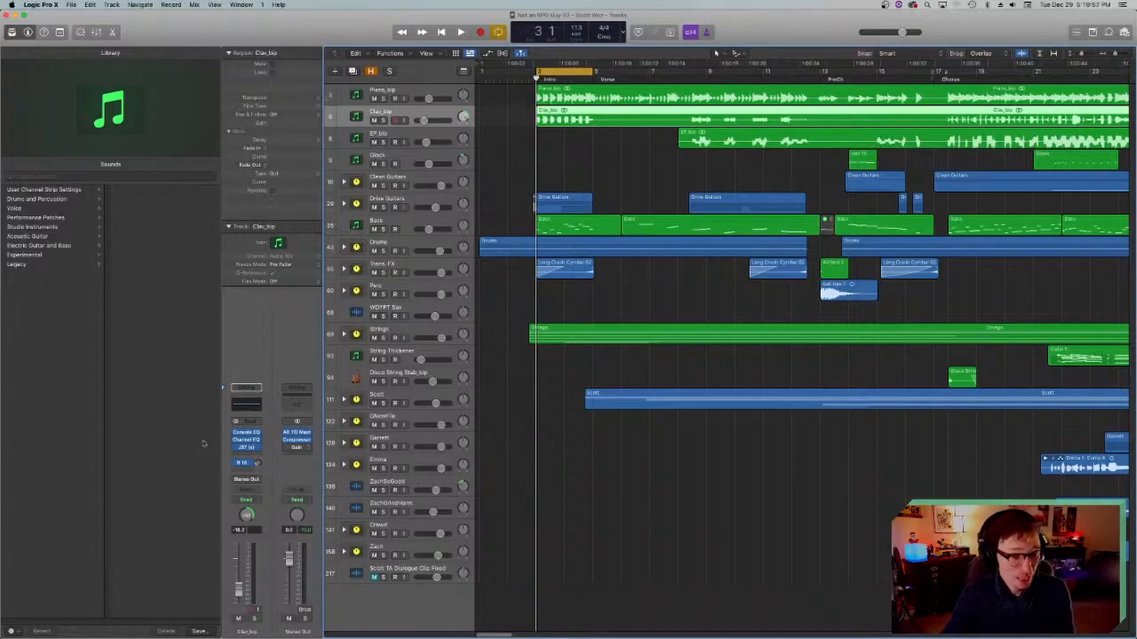
# Step: Open the Vintage Console EQ on the Clav_bip track and move its window below the track's regions
pyautogui.click(245, 437)
pyautogui.moveTo(543, 125); pyautogui.dragTo(538, 238)
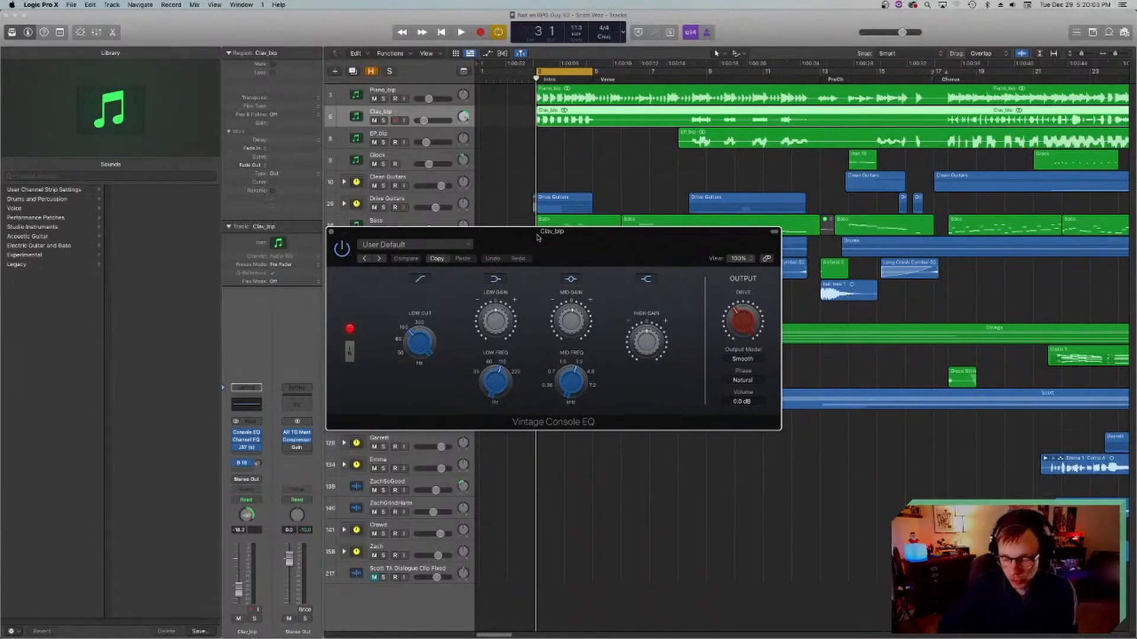
pyautogui.moveTo(551, 236); pyautogui.dragTo(617, 210)
pyautogui.moveTo(583, 280)
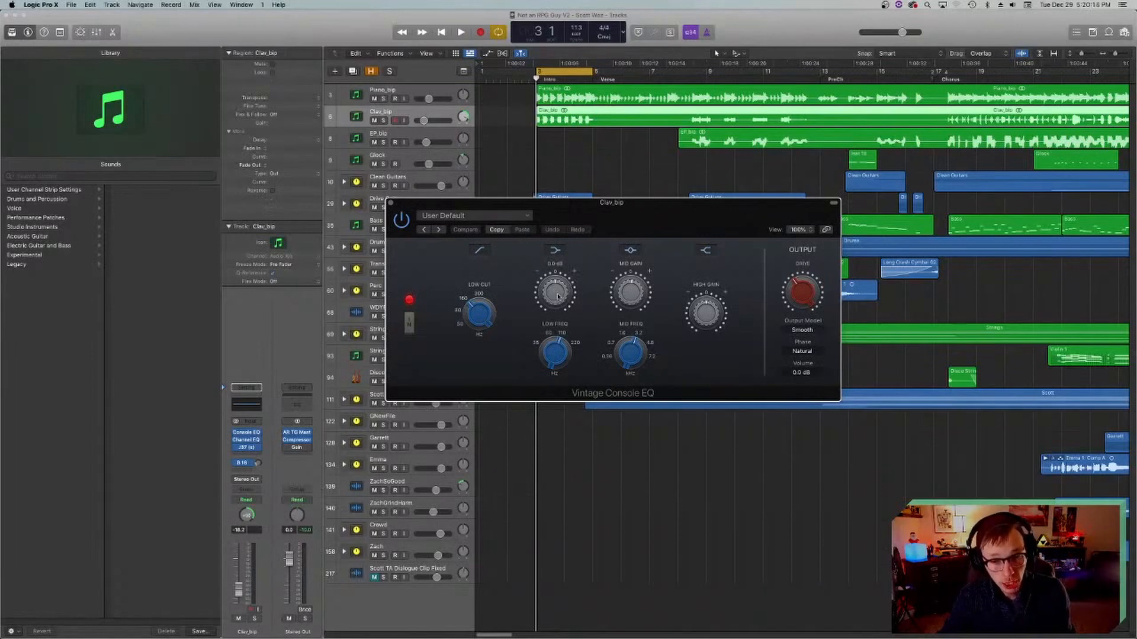
# Step: Solo Clav_bip and play it briefly from bar 3, then from the Chorus at bar 18, with Vintage Console EQ open
pyautogui.click(383, 120)
pyautogui.press('space')
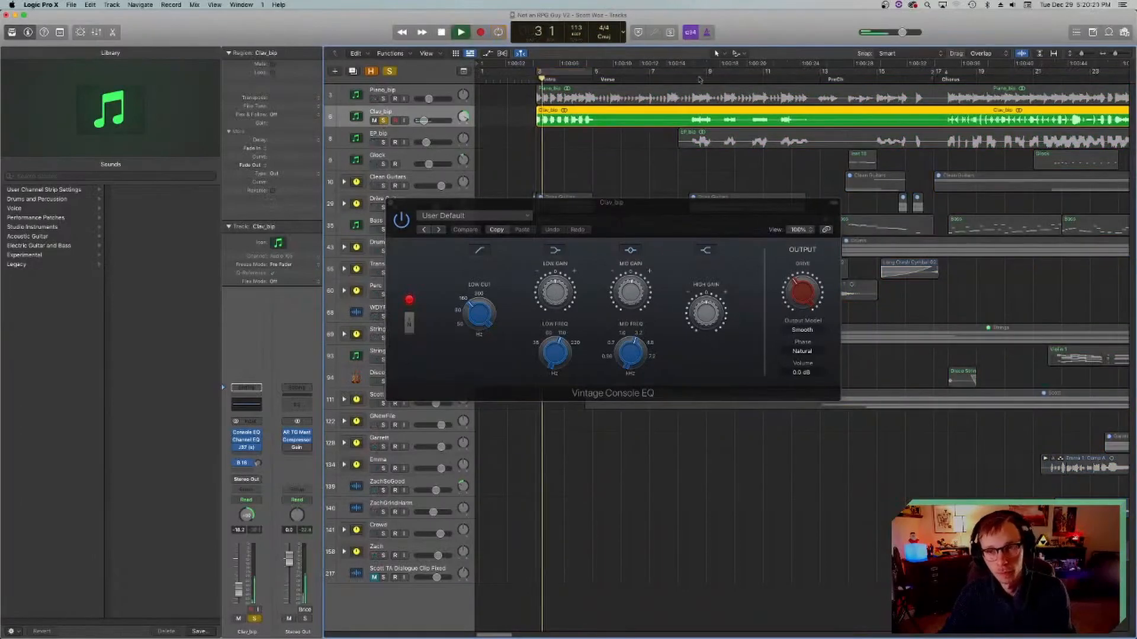
pyautogui.hscroll(10, 680, 75)
pyautogui.press('space')
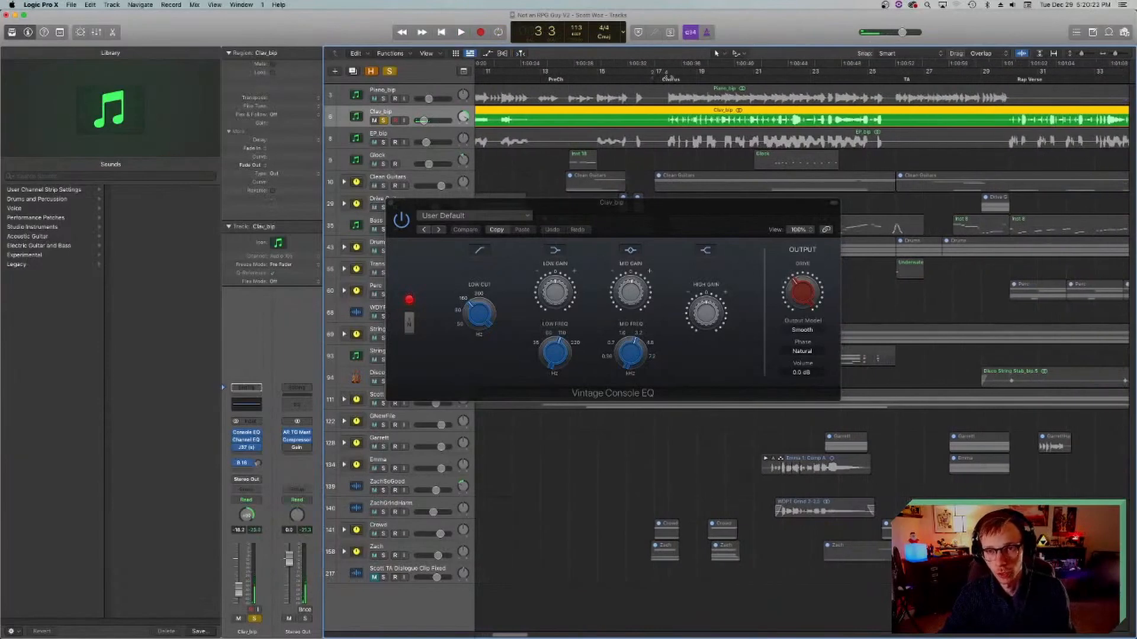
pyautogui.click(668, 77)
pyautogui.press('space')
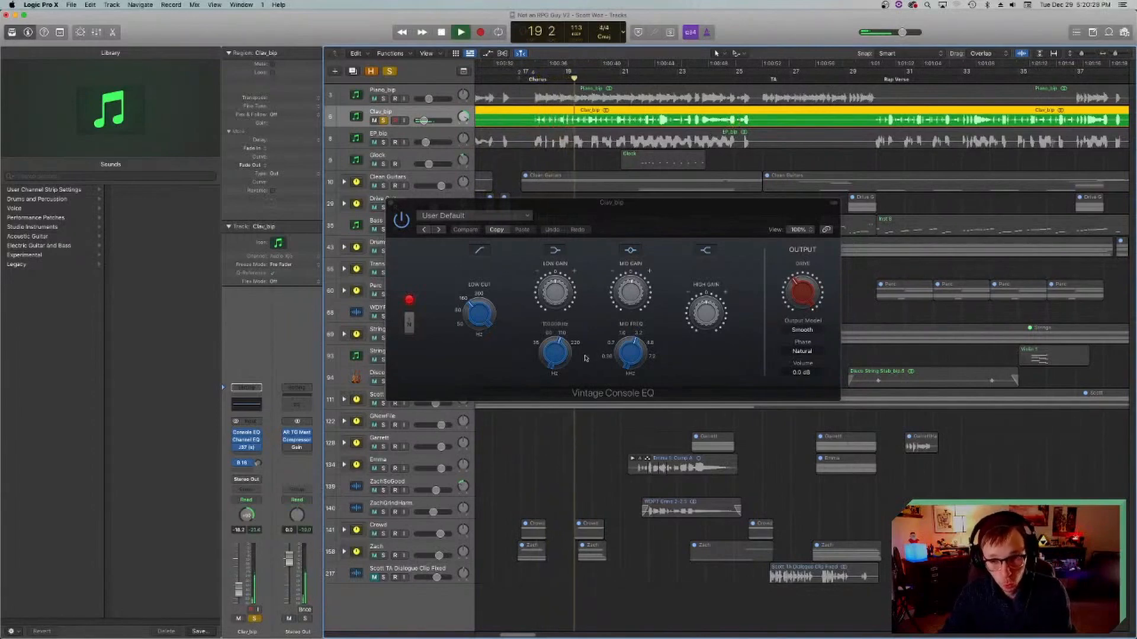
pyautogui.press('space')
# Step: Examine the clav's Vintage Console EQ low-cut, mid and drive controls, return the playhead to bar 18 and close the window
pyautogui.moveTo(632, 285)
pyautogui.moveTo(638, 340)
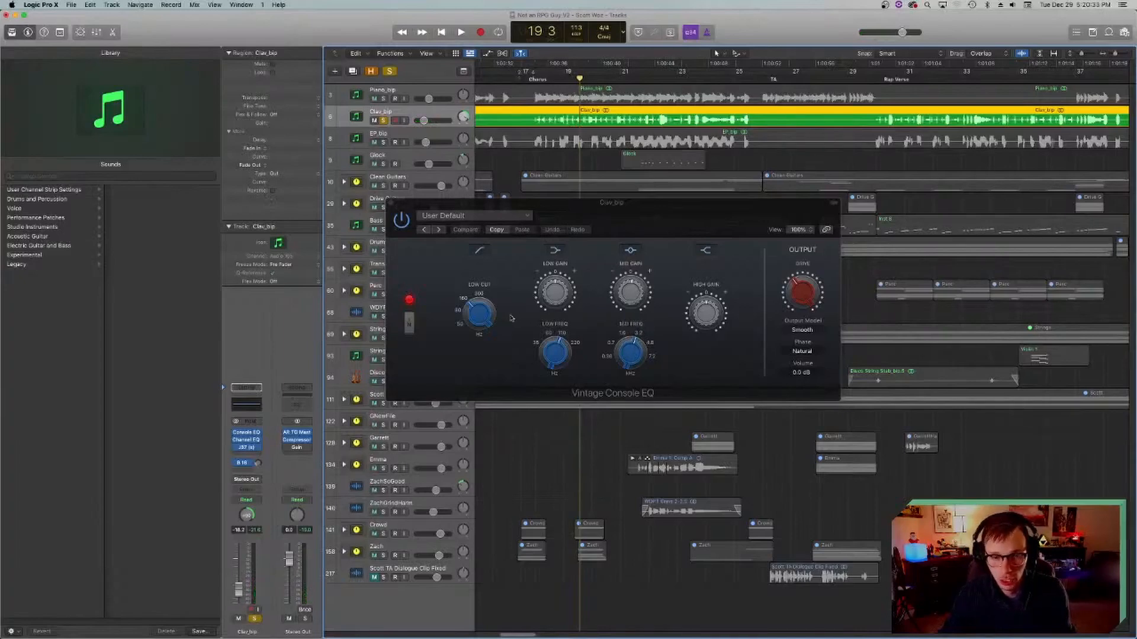
pyautogui.press(',')
pyautogui.moveTo(472, 316)
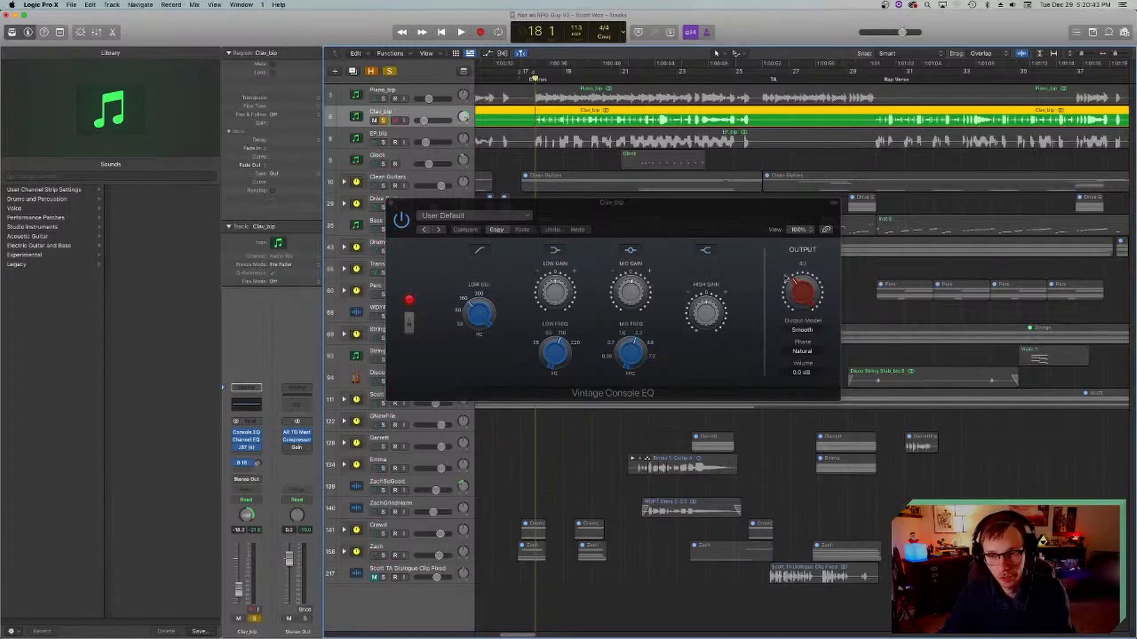
pyautogui.moveTo(536, 206); pyautogui.dragTo(521, 229)
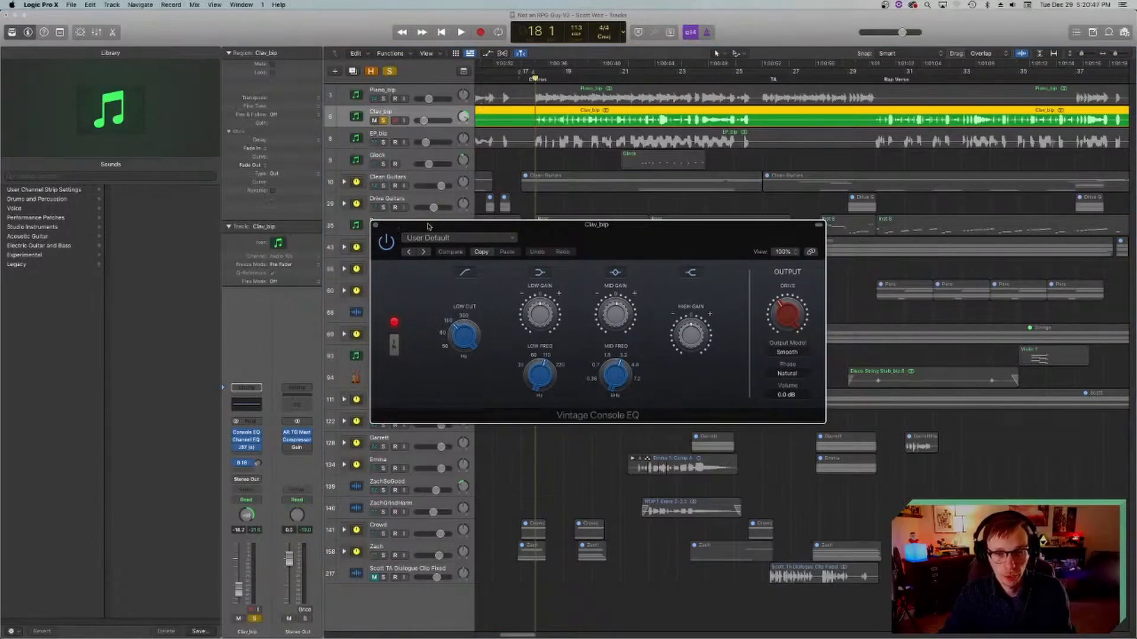
pyautogui.moveTo(427, 226); pyautogui.dragTo(467, 229)
pyautogui.click(536, 80)
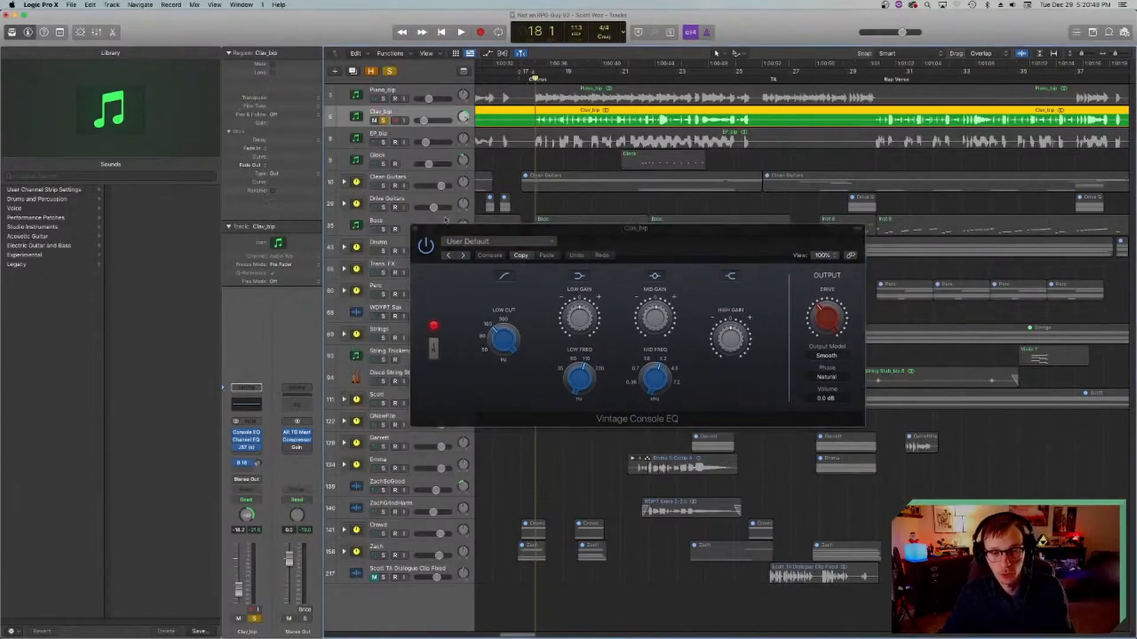
pyautogui.click(415, 229)
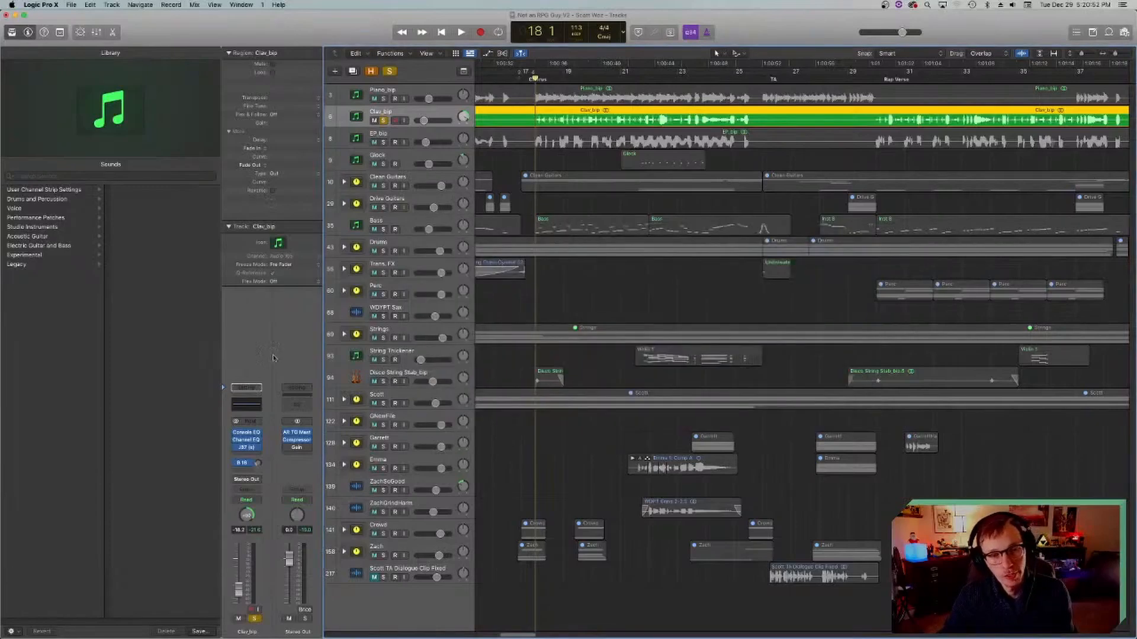
# Step: View the Channel EQ plug-in on the Clav_bip track and close its window
pyautogui.click(247, 441)
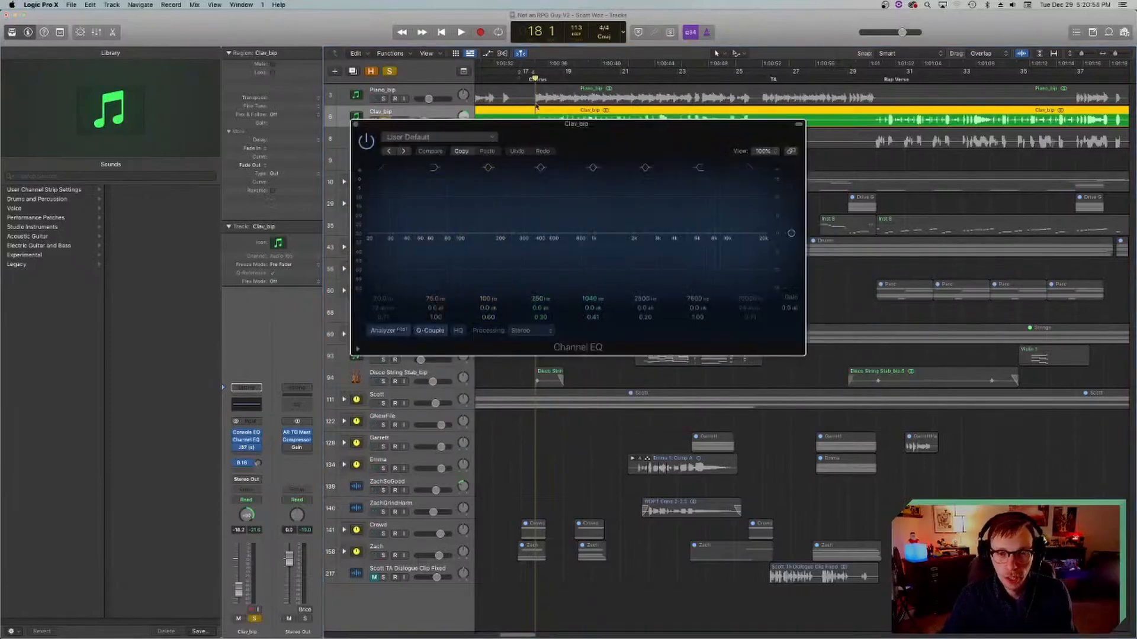
pyautogui.moveTo(551, 128); pyautogui.dragTo(569, 205)
pyautogui.click(373, 202)
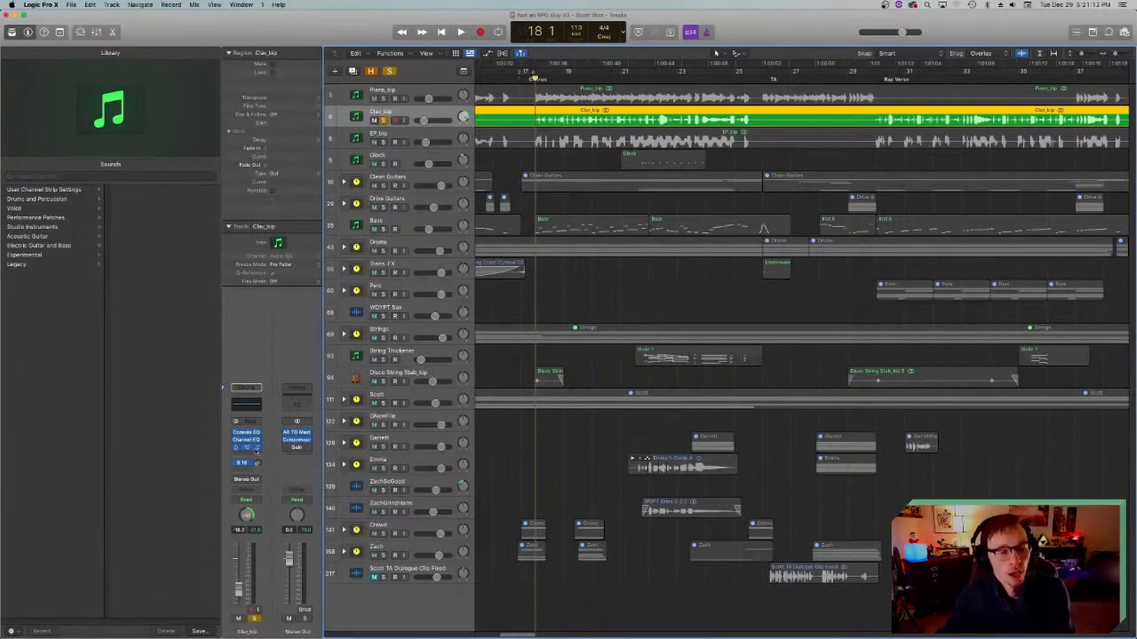
# Step: View the J37 tape plug-in on the Clav_bip track and close its window
pyautogui.click(243, 447)
pyautogui.moveTo(527, 124); pyautogui.dragTo(571, 147)
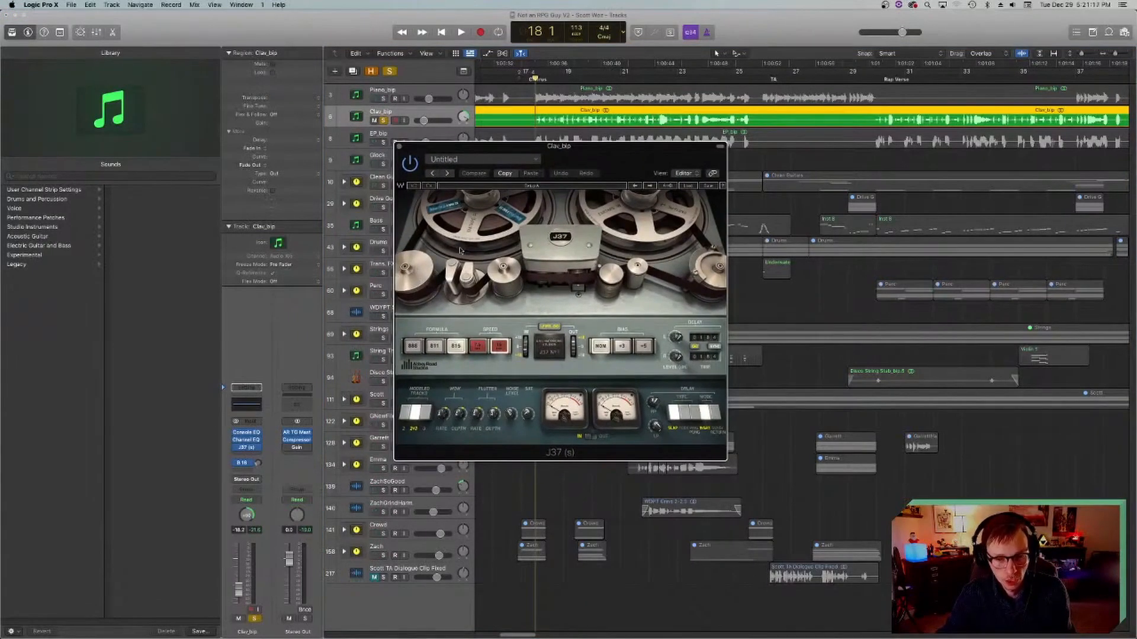
pyautogui.click(399, 146)
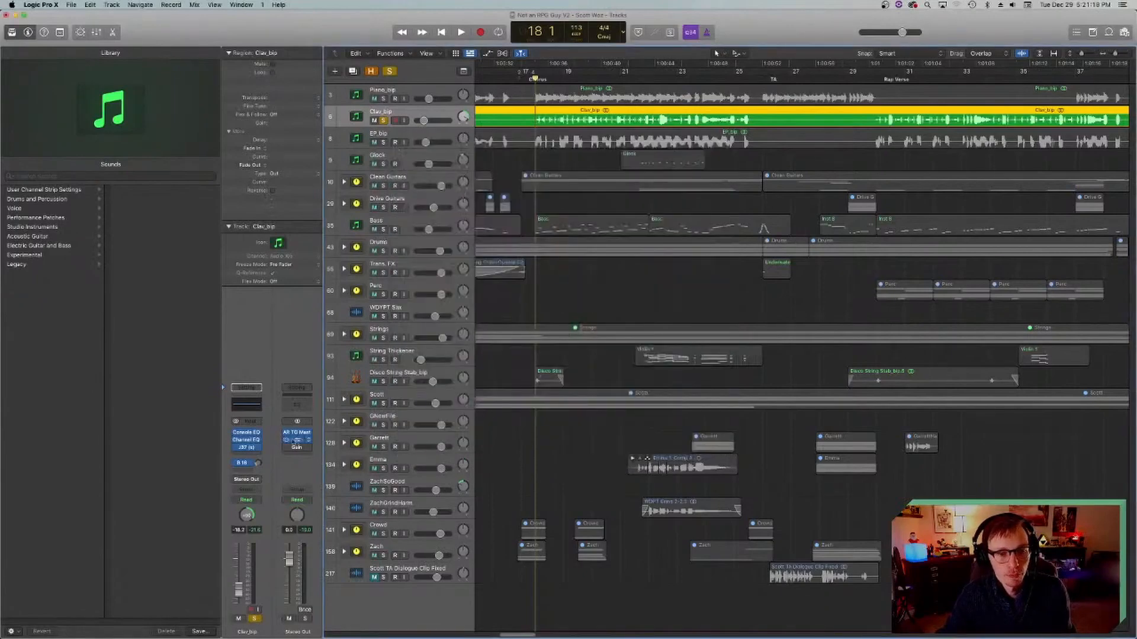
# Step: Play the soloed clav from the start of the Chorus at bar 18 and stop
pyautogui.hscroll(-5, 484, 294)
pyautogui.hscroll(3, 484, 294)
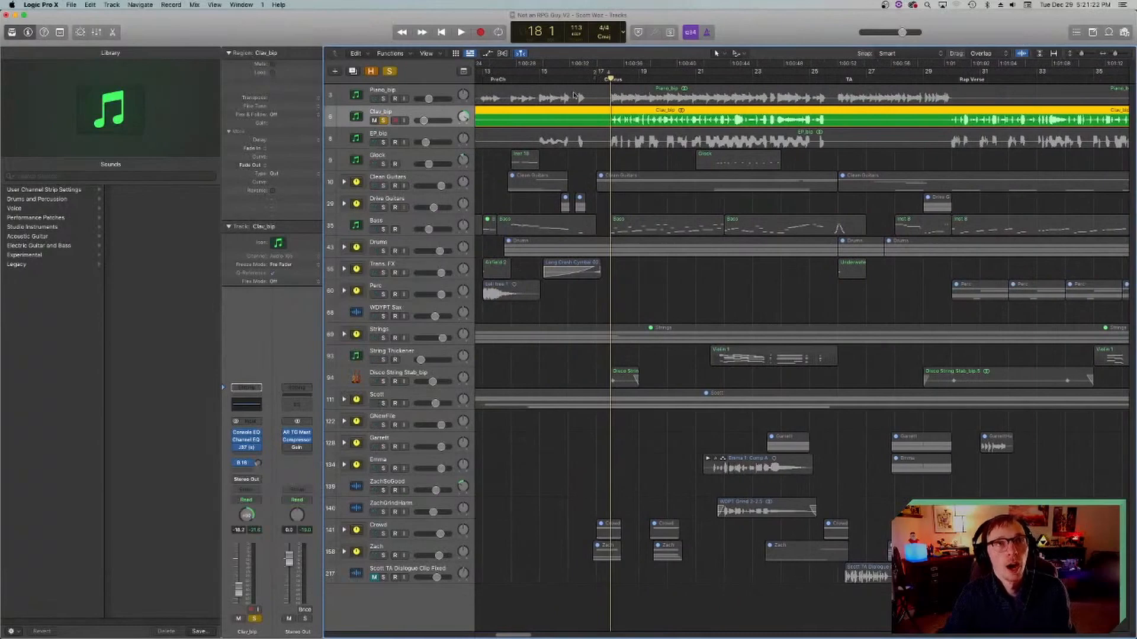
pyautogui.press('space')
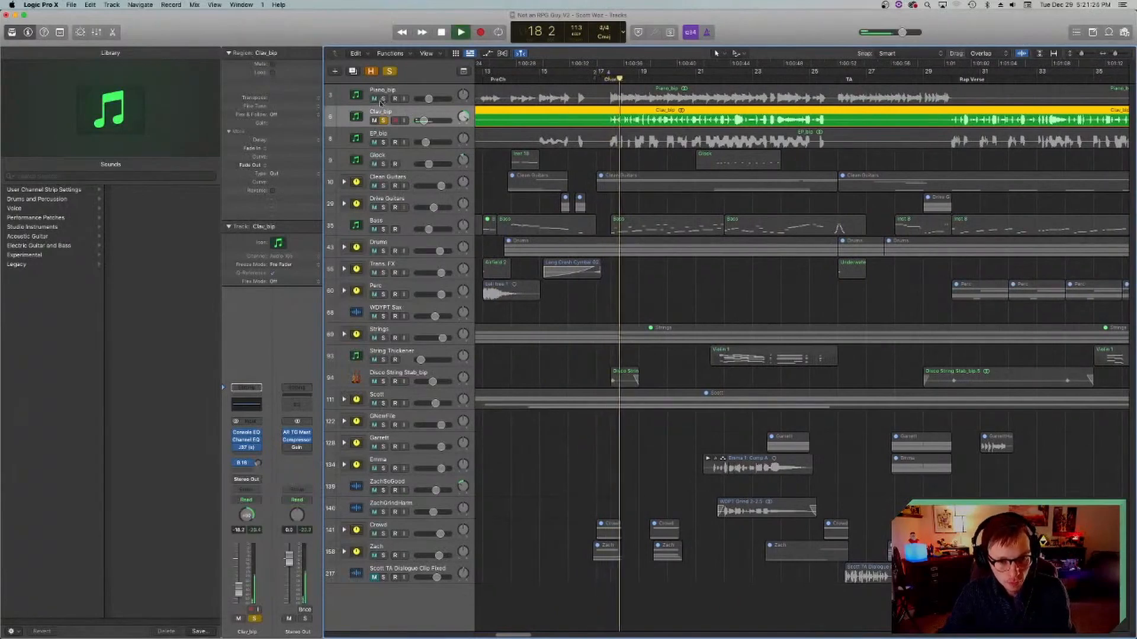
pyautogui.press('space')
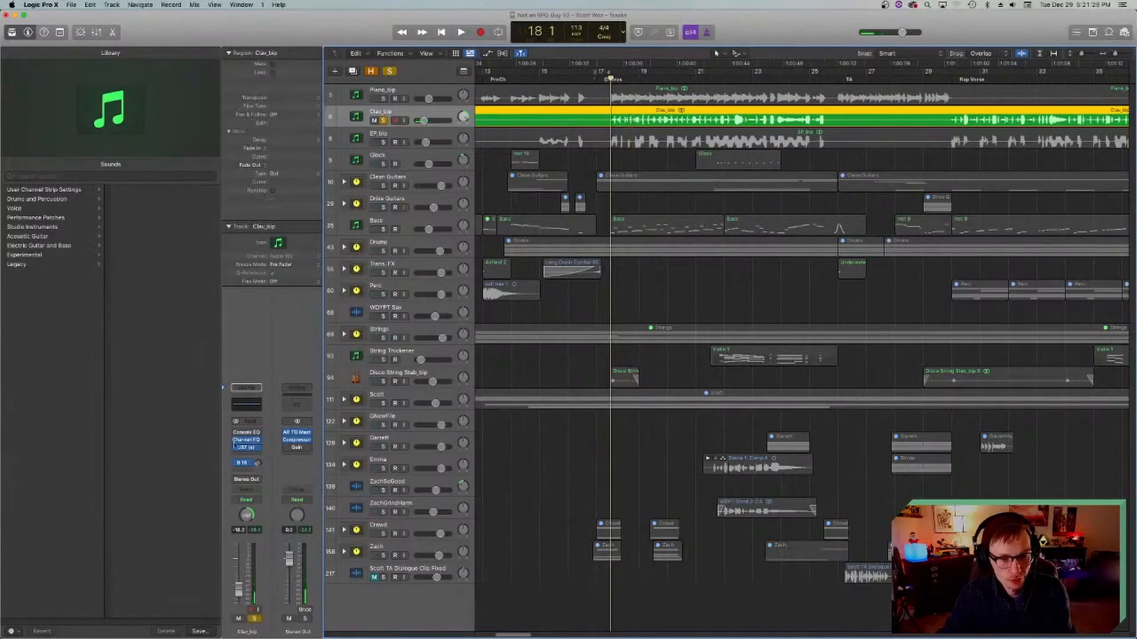
# Step: Play the soloed clav through the Chorus to bar 25, return the playhead to bar 18 and save the project
pyautogui.press('space')
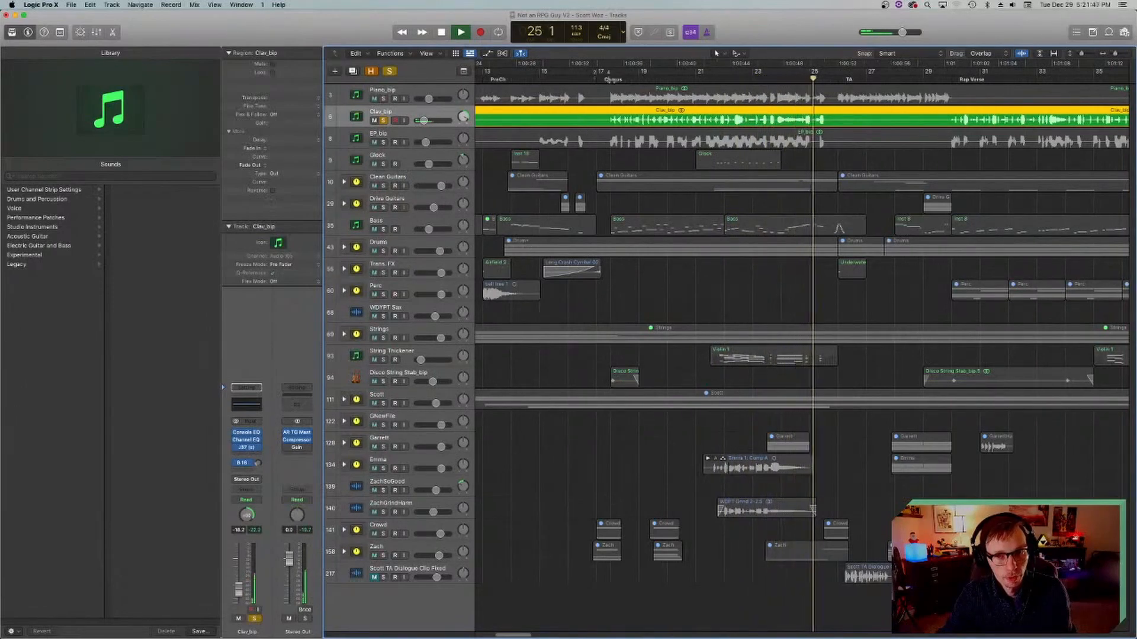
pyautogui.press('space')
pyautogui.click(608, 79)
pyautogui.press('super+s')
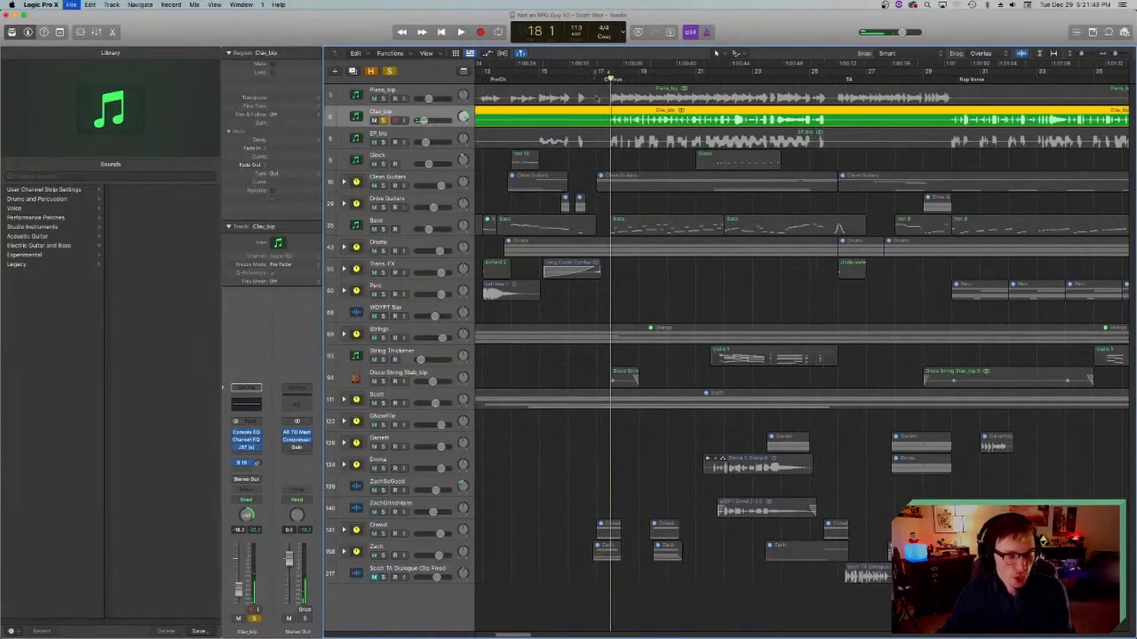
# Step: Review the Vintage Console EQ settings on the Clav_bip track once more and close the plug-in window
pyautogui.click(247, 432)
pyautogui.moveTo(720, 232); pyautogui.dragTo(698, 250)
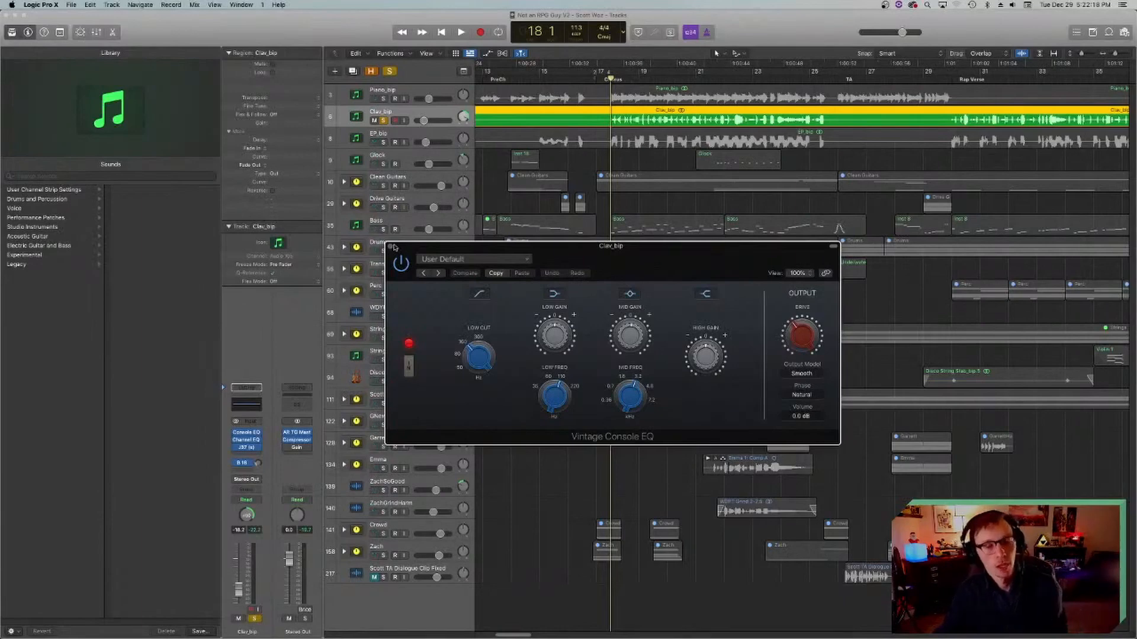
pyautogui.click(392, 246)
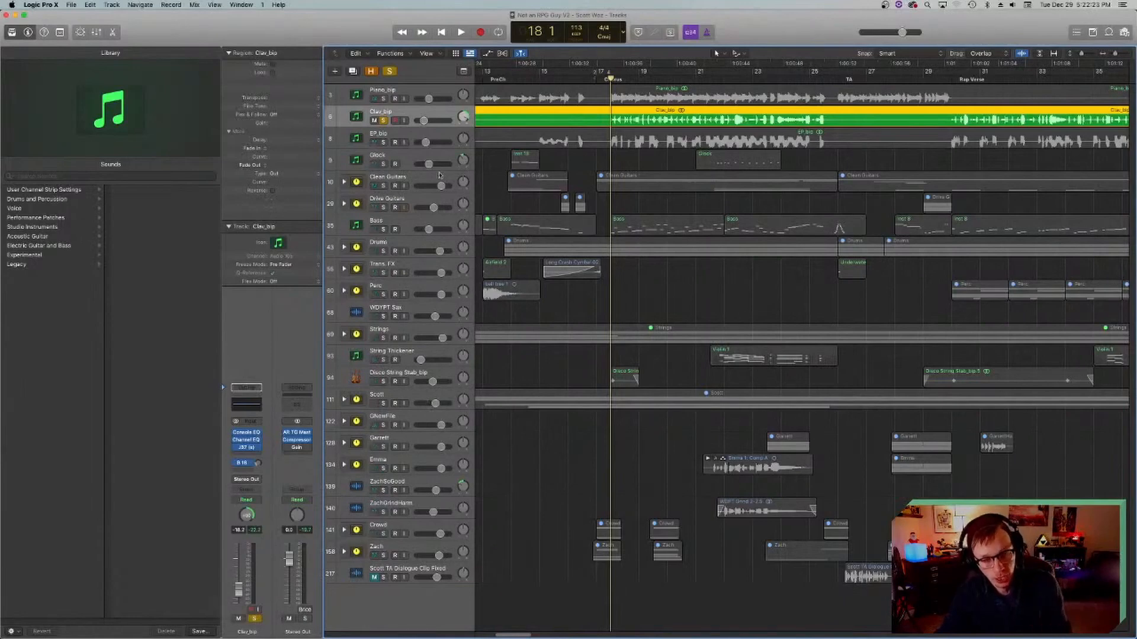
# Step: Select and solo the EP_bip track in place of Clav_bip and save the project
pyautogui.click(361, 138)
pyautogui.press('super+s')
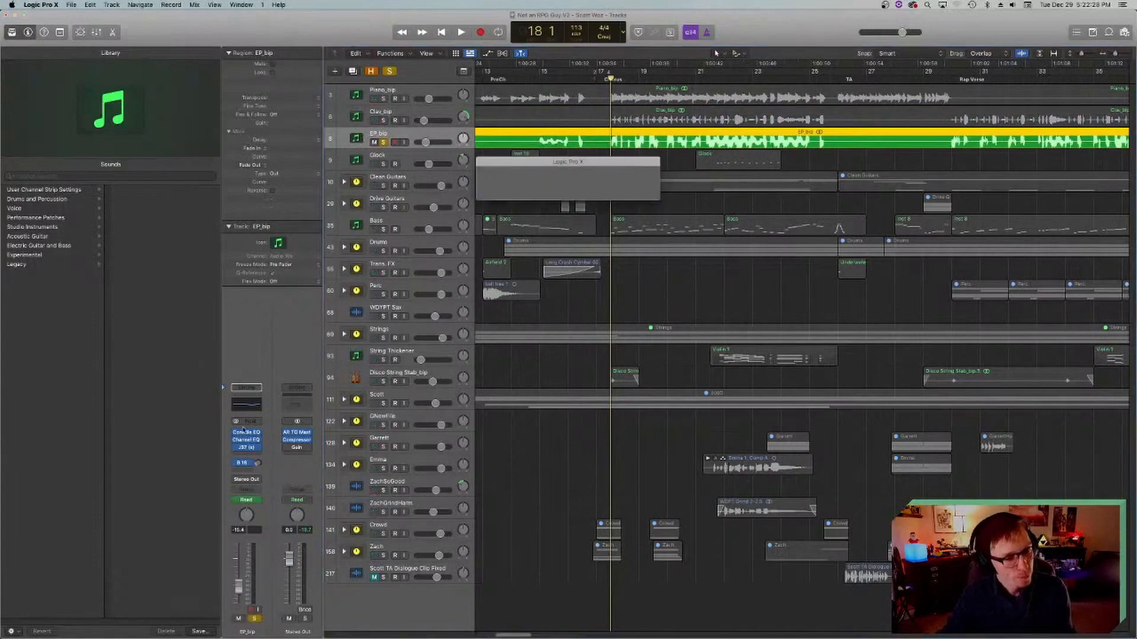
# Step: Examine the mid frequency, low frequency and low-cut controls of the Vintage Console EQ on EP_bip and close its window
pyautogui.click(246, 433)
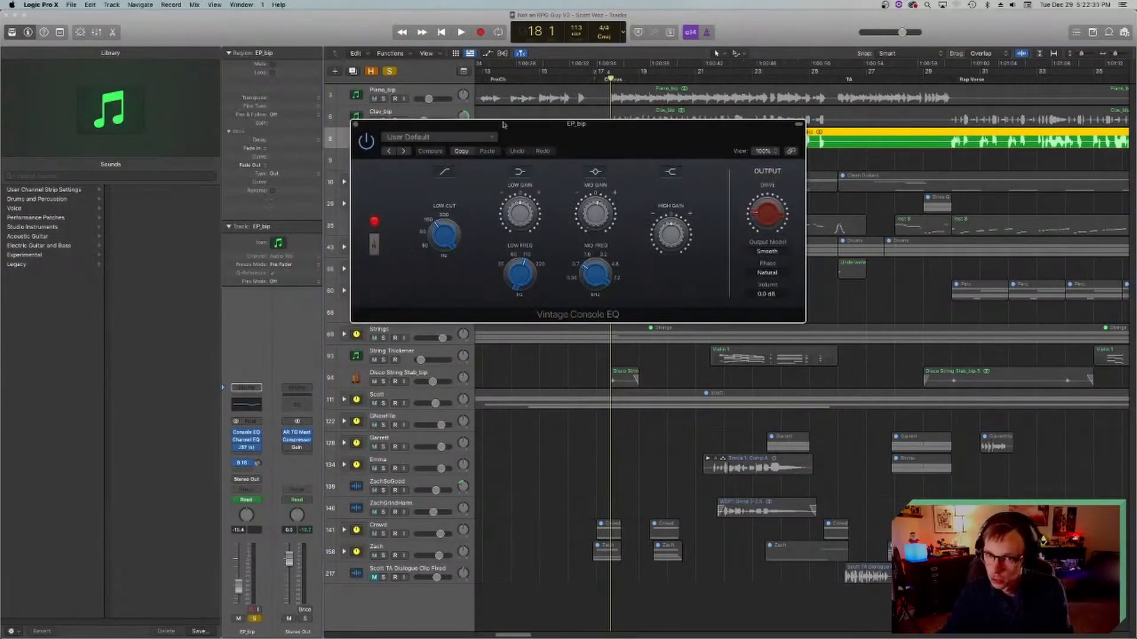
pyautogui.moveTo(508, 125); pyautogui.dragTo(555, 284)
pyautogui.moveTo(637, 427)
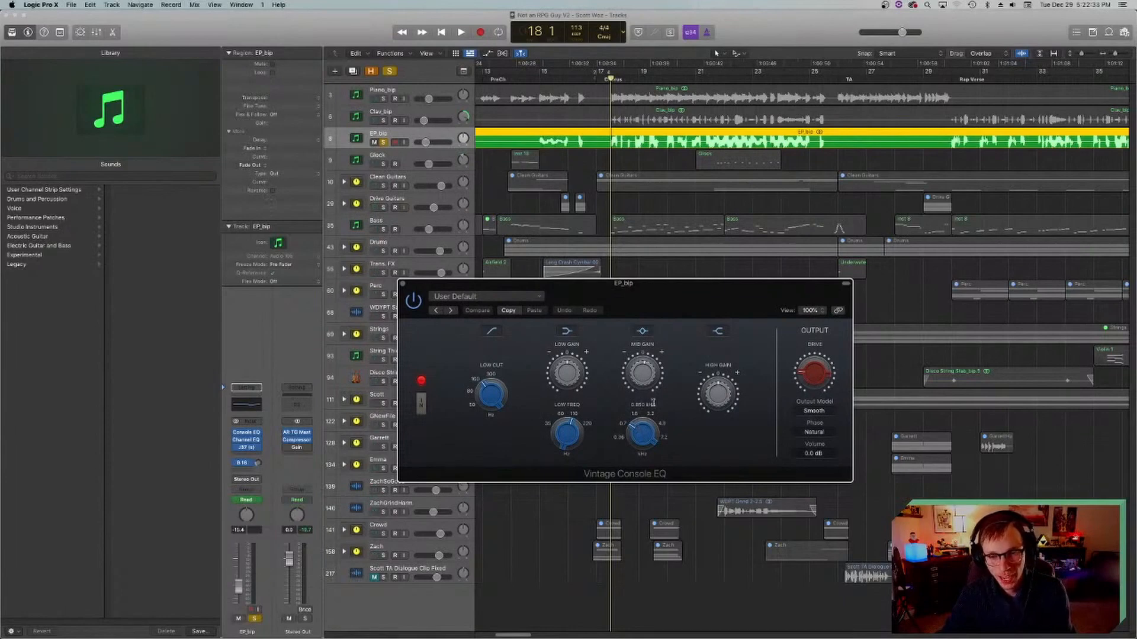
pyautogui.moveTo(643, 407)
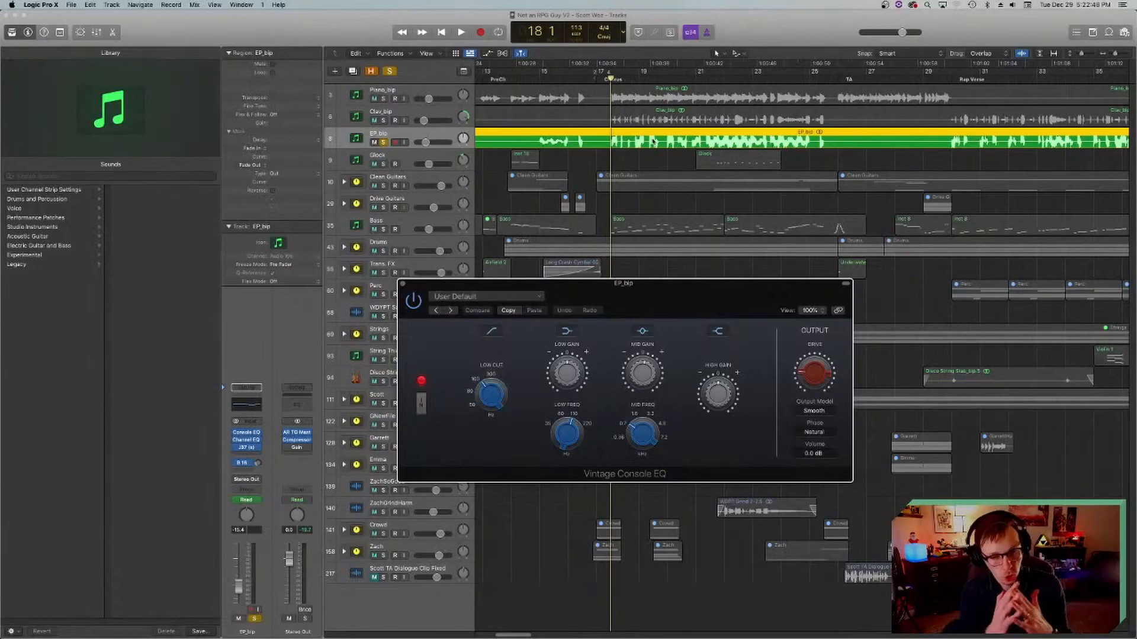
pyautogui.moveTo(610, 283); pyautogui.dragTo(625, 309)
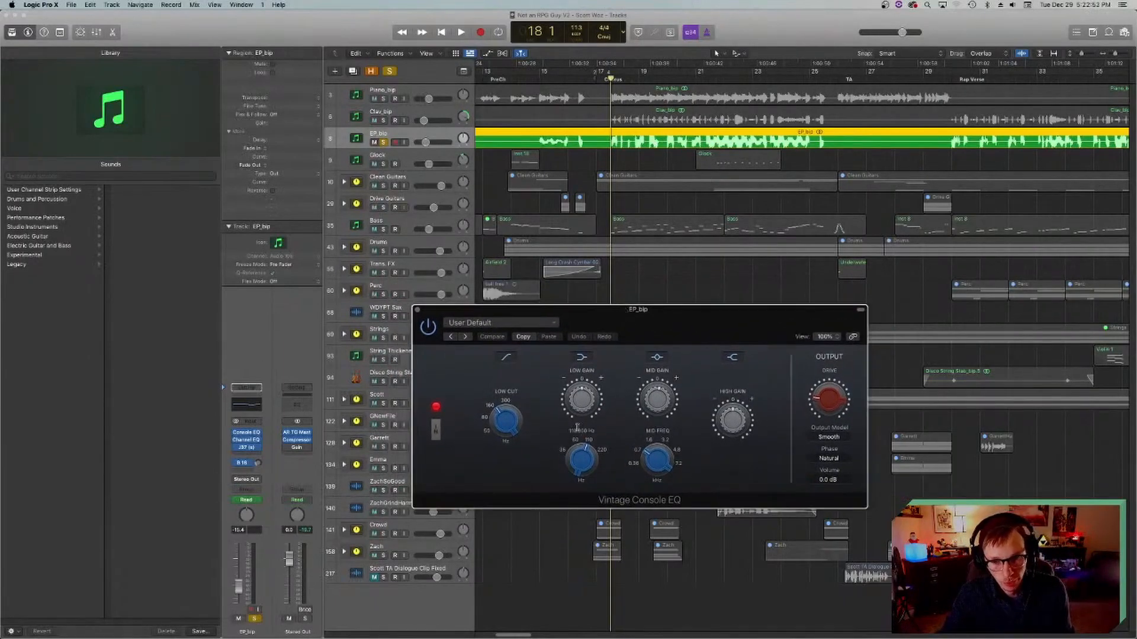
pyautogui.moveTo(497, 407)
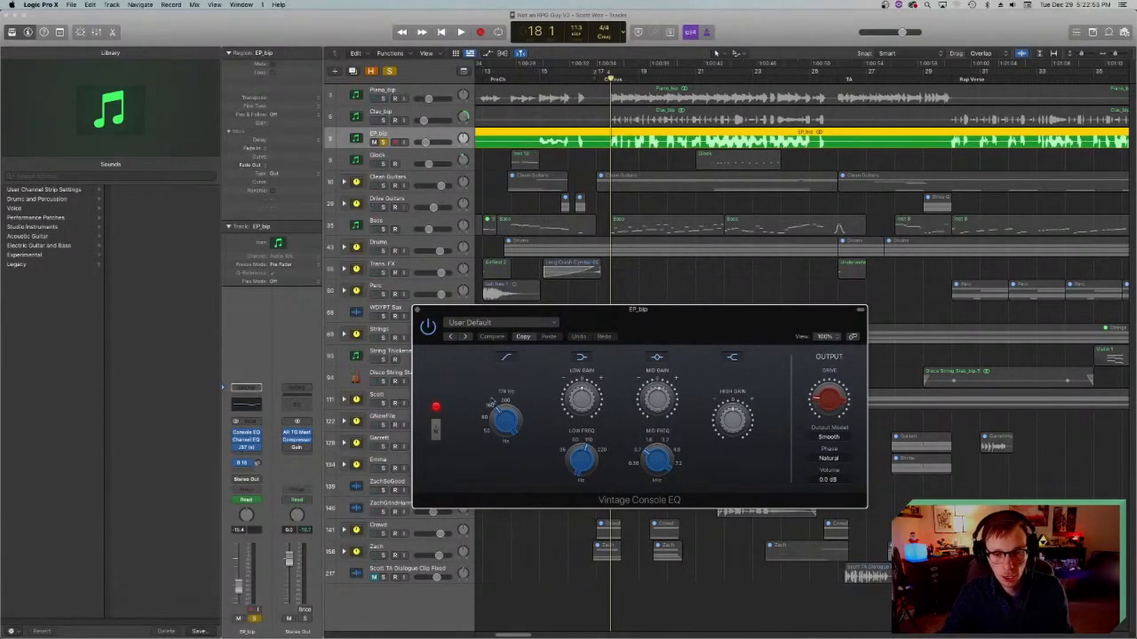
pyautogui.click(427, 312)
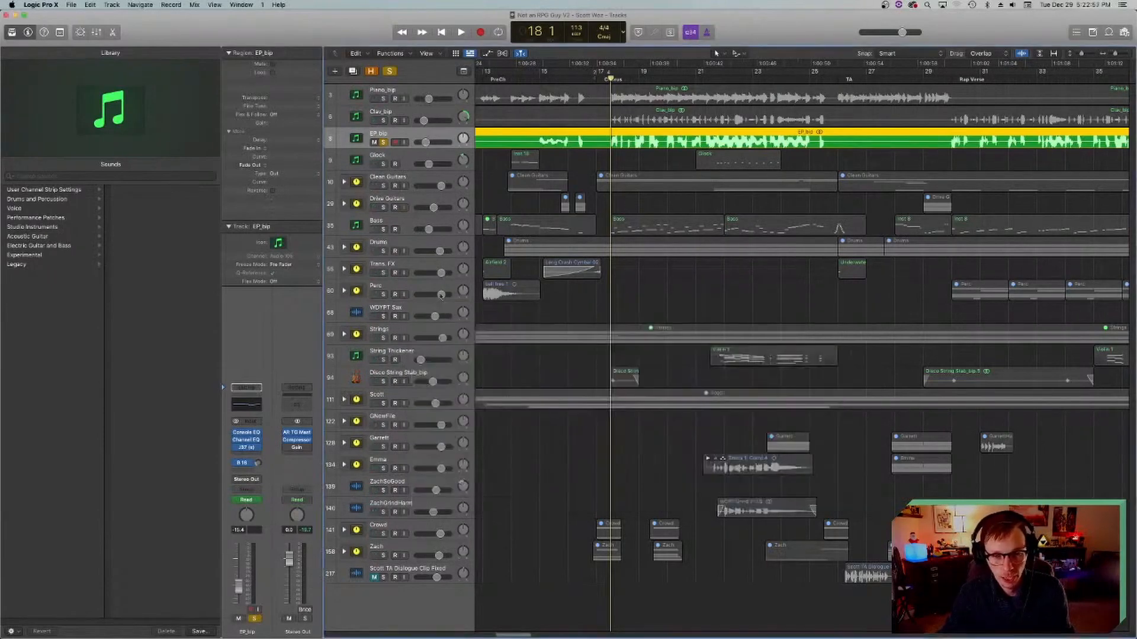
# Step: Play the soloed electric piano from bar 18 while opening the EP_bip track's J37 tape plug-in, and stop at bar 19
pyautogui.press('space')
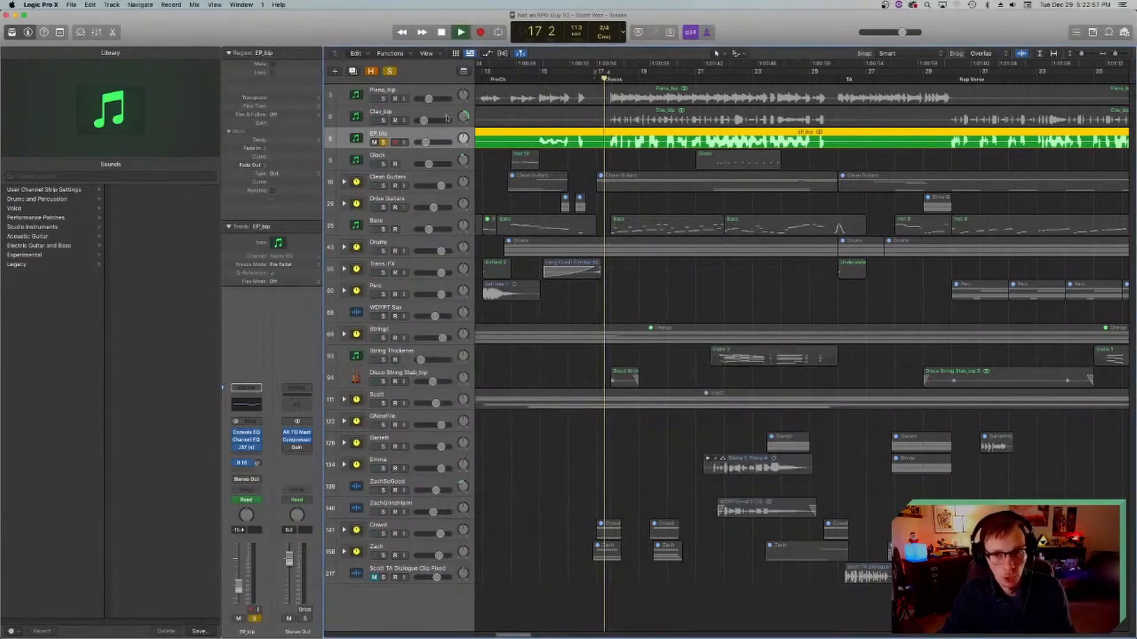
pyautogui.click(253, 448)
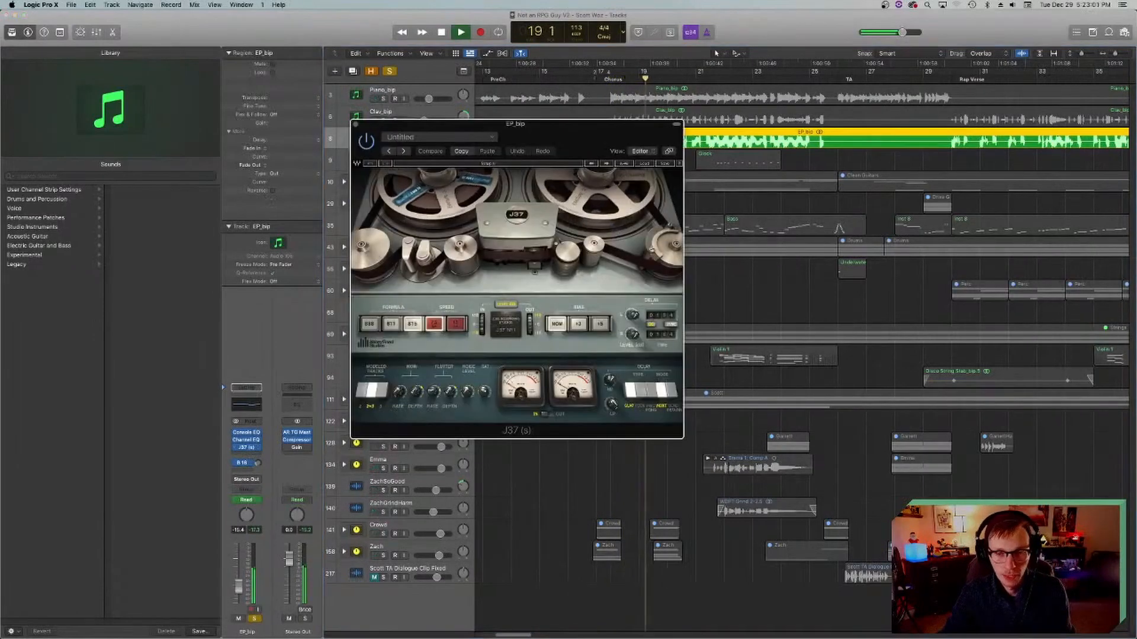
pyautogui.press('space')
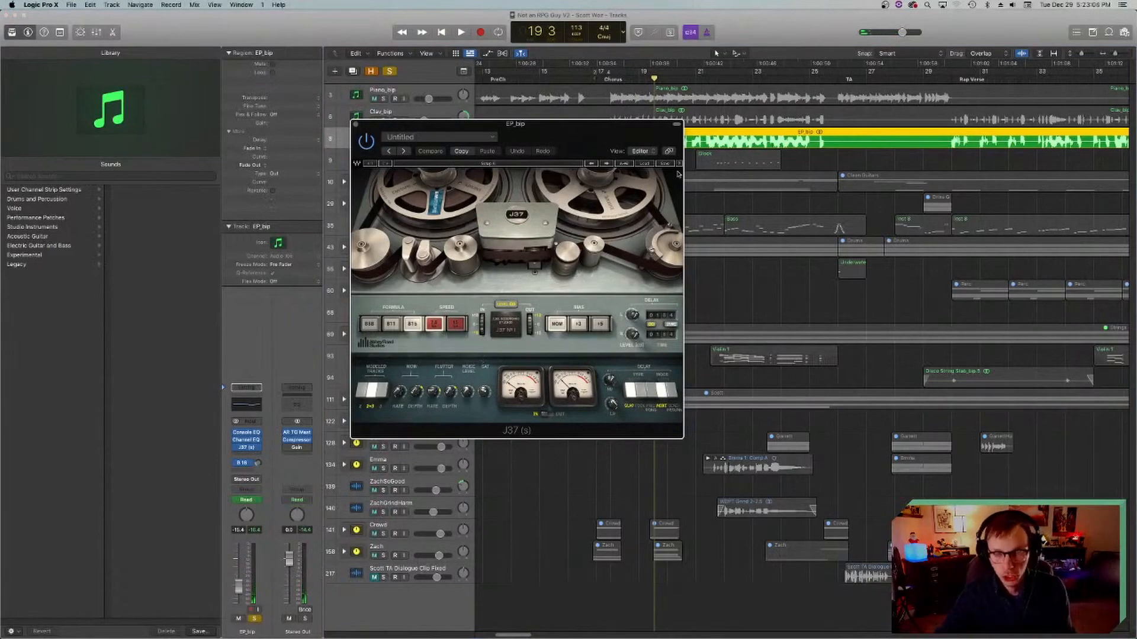
# Step: Replay the soloed EP from bar 18 to bar 22 with the J37 in view, return to bar 18 and close the plug-in
pyautogui.click(610, 77)
pyautogui.moveTo(586, 126); pyautogui.dragTo(735, 269)
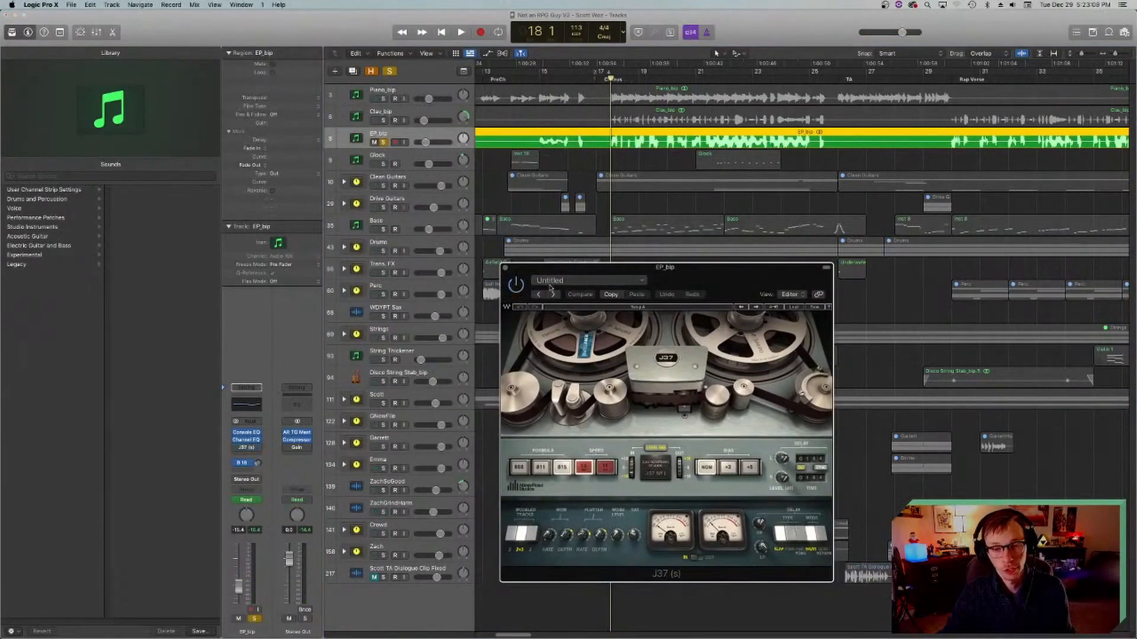
pyautogui.press('space')
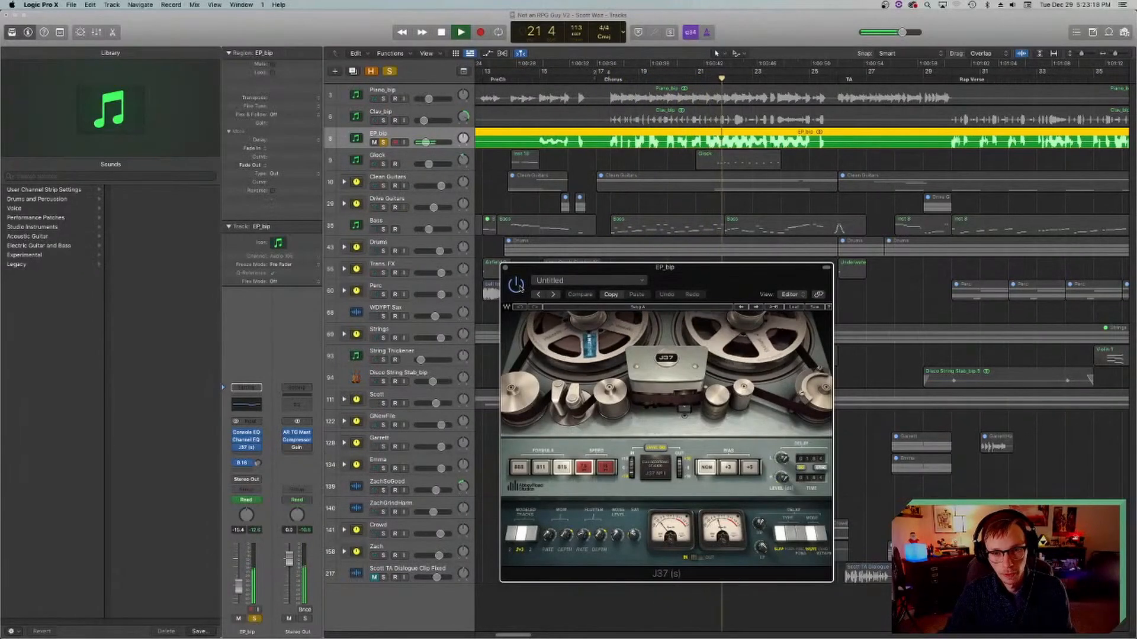
pyautogui.press('space')
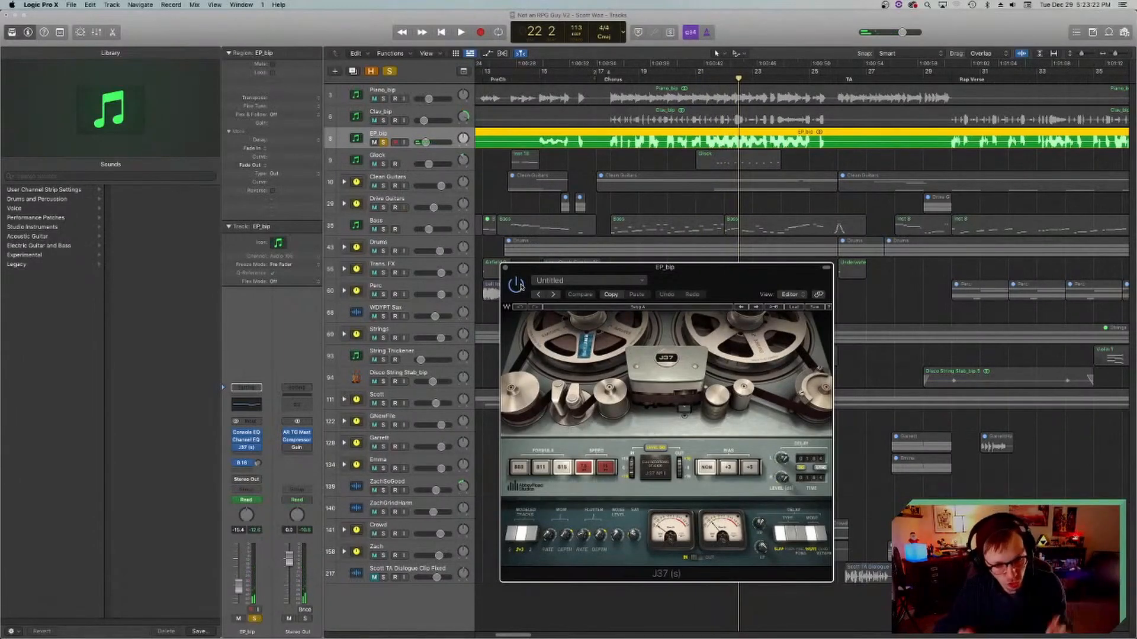
pyautogui.click(610, 74)
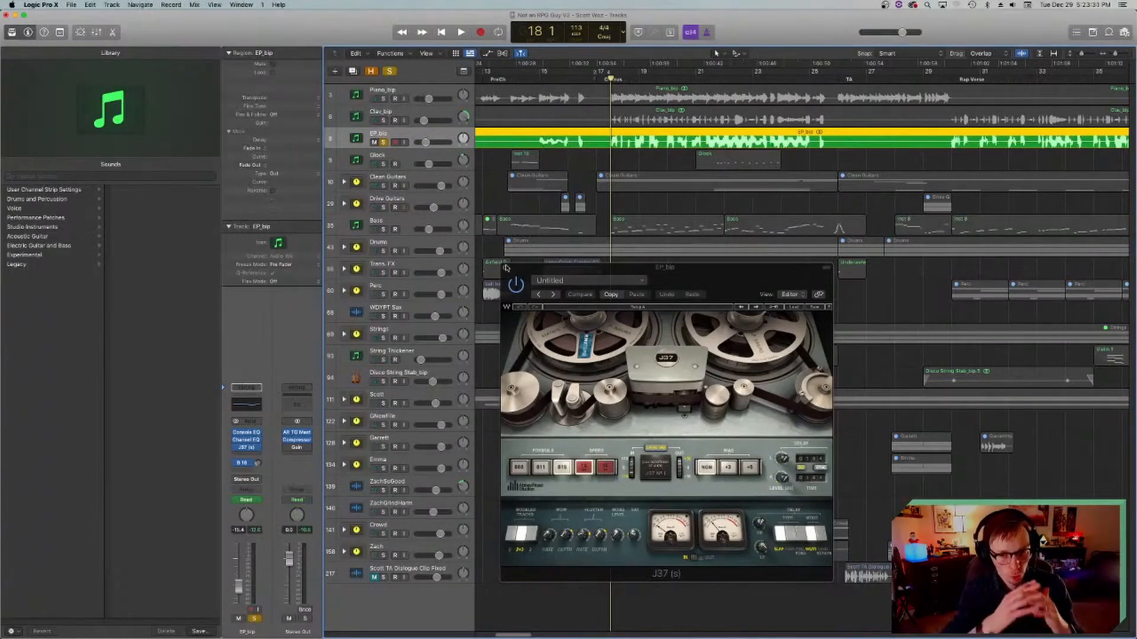
pyautogui.click(506, 267)
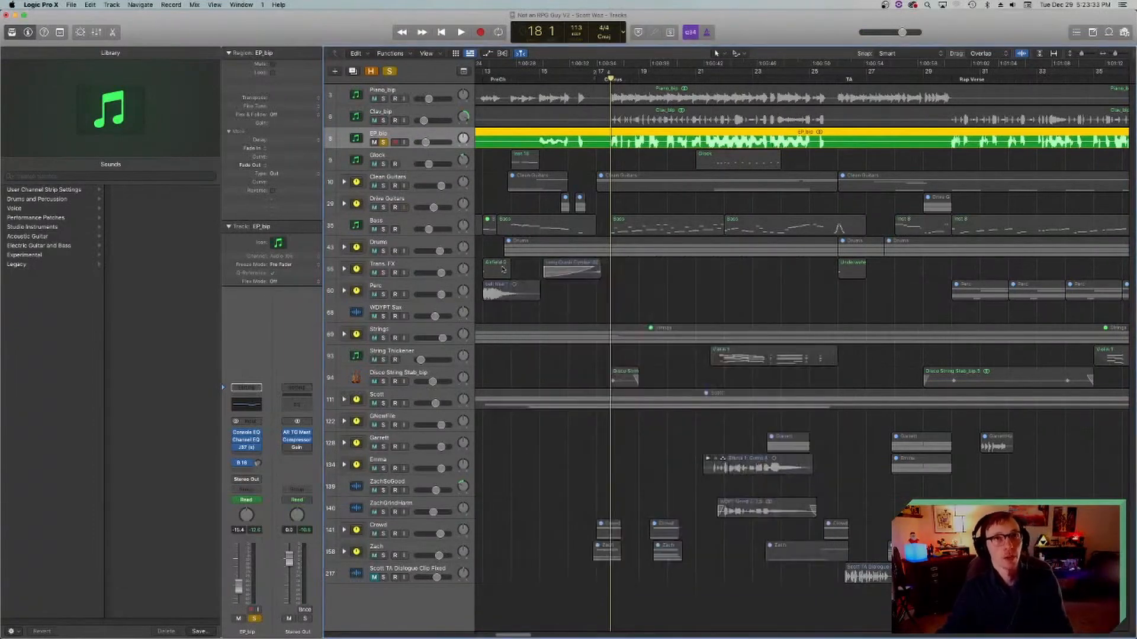
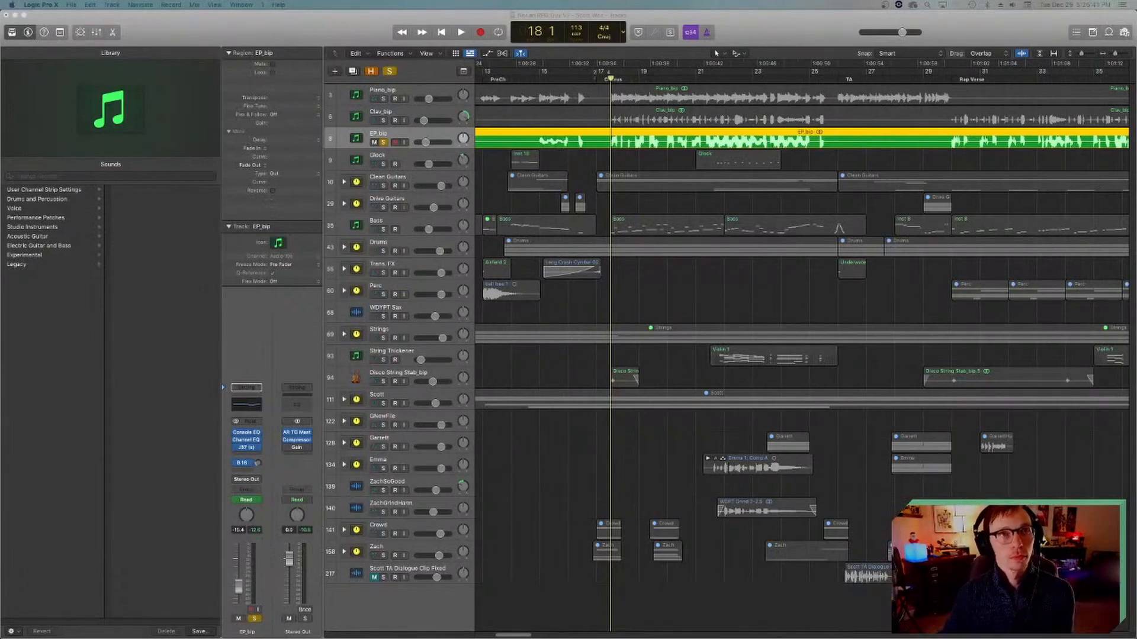
# Step: Save the project and add Clav_bip and Piano_bip to the solo alongside EP_bip
pyautogui.click(641, 325)
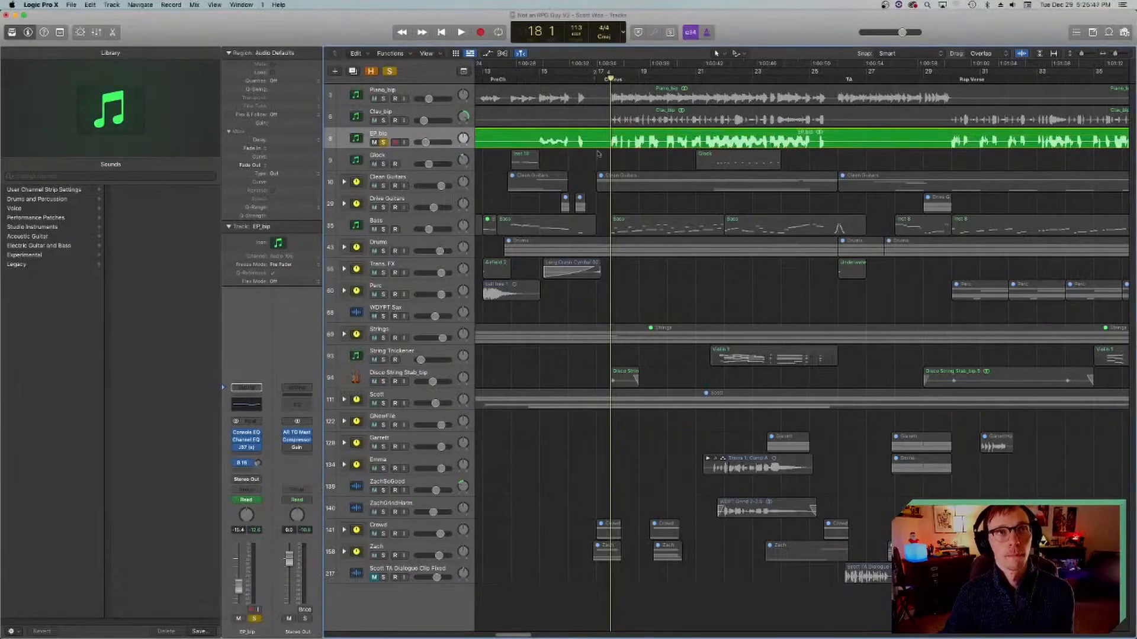
pyautogui.press('space')
pyautogui.press('space')
pyautogui.press('super+s')
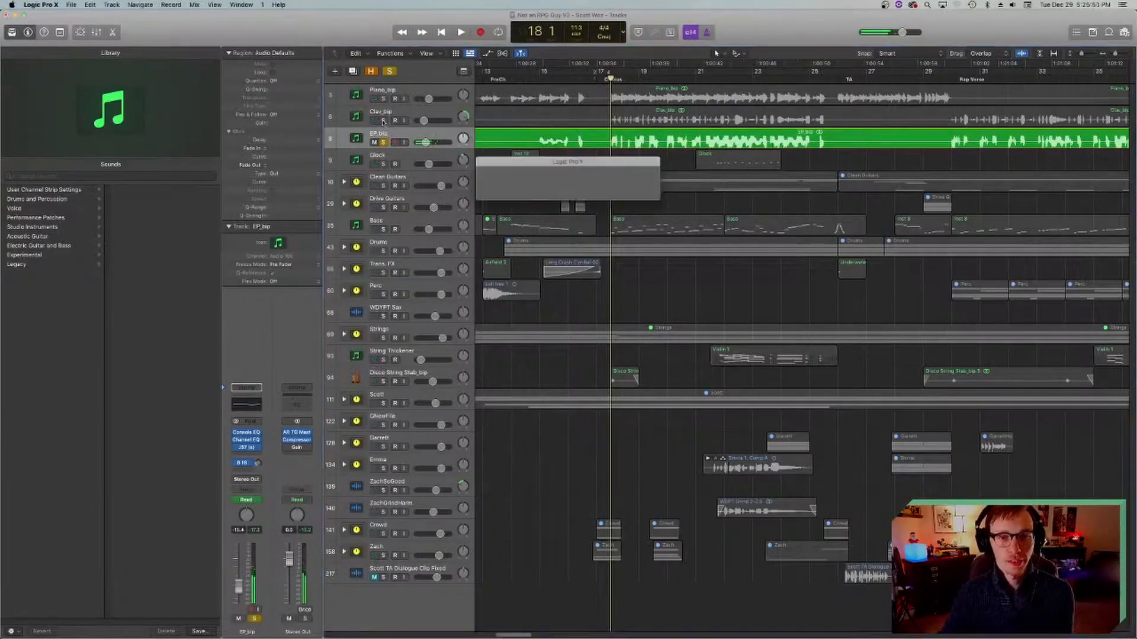
pyautogui.click(383, 120)
pyautogui.click(384, 97)
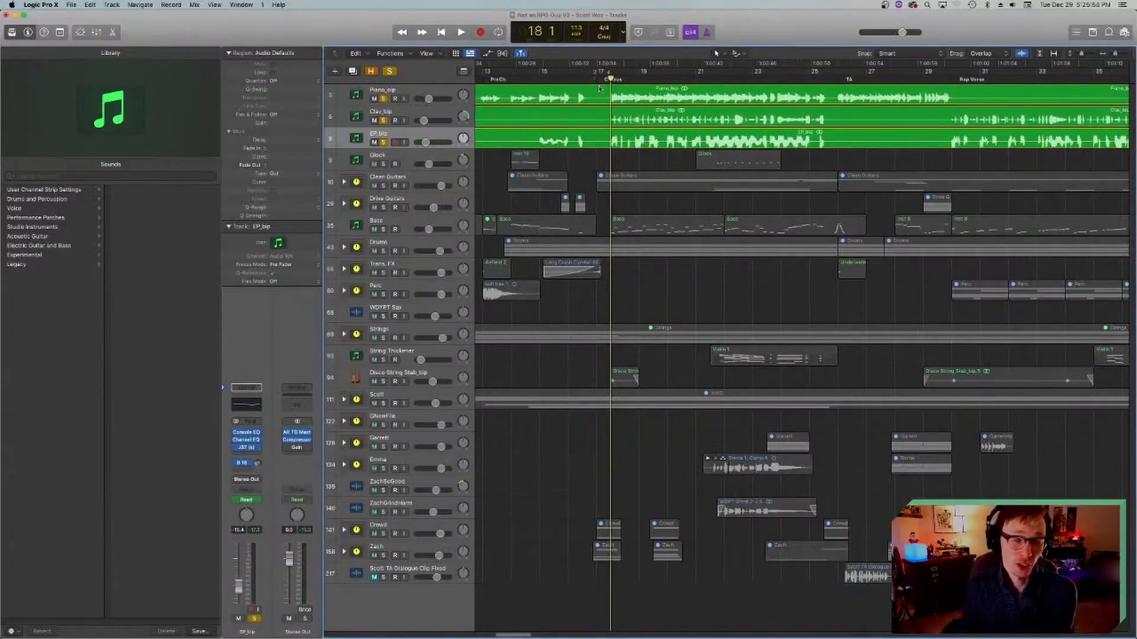
# Step: Play the soloed piano, clav and electric piano together from bar 18, stop, and return the playhead to bar 18
pyautogui.click(366, 116)
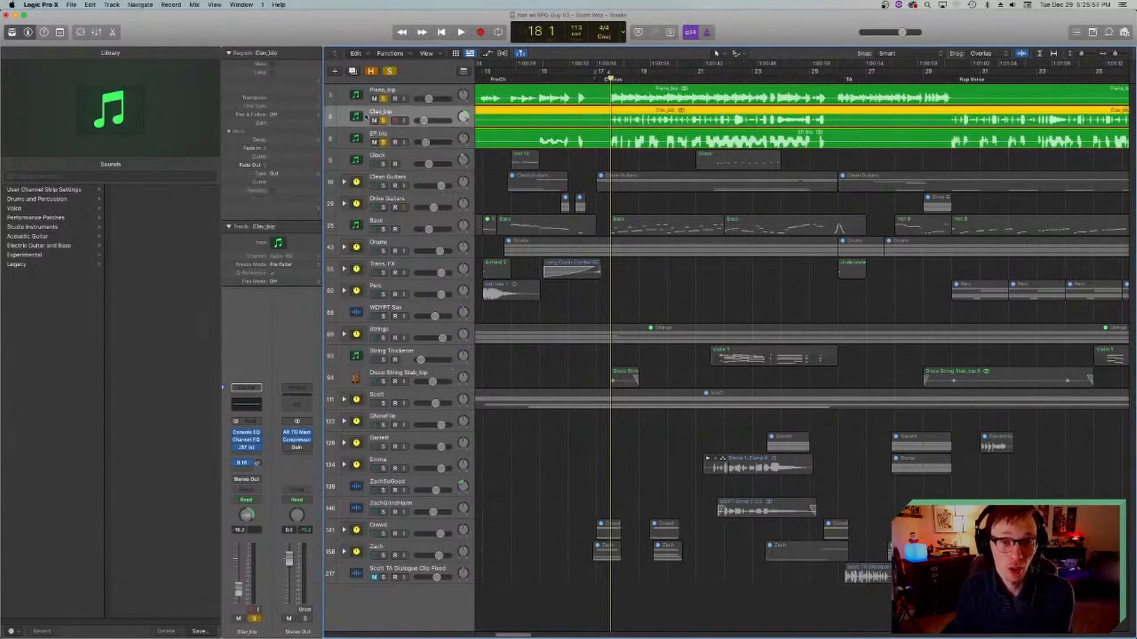
pyautogui.click(362, 96)
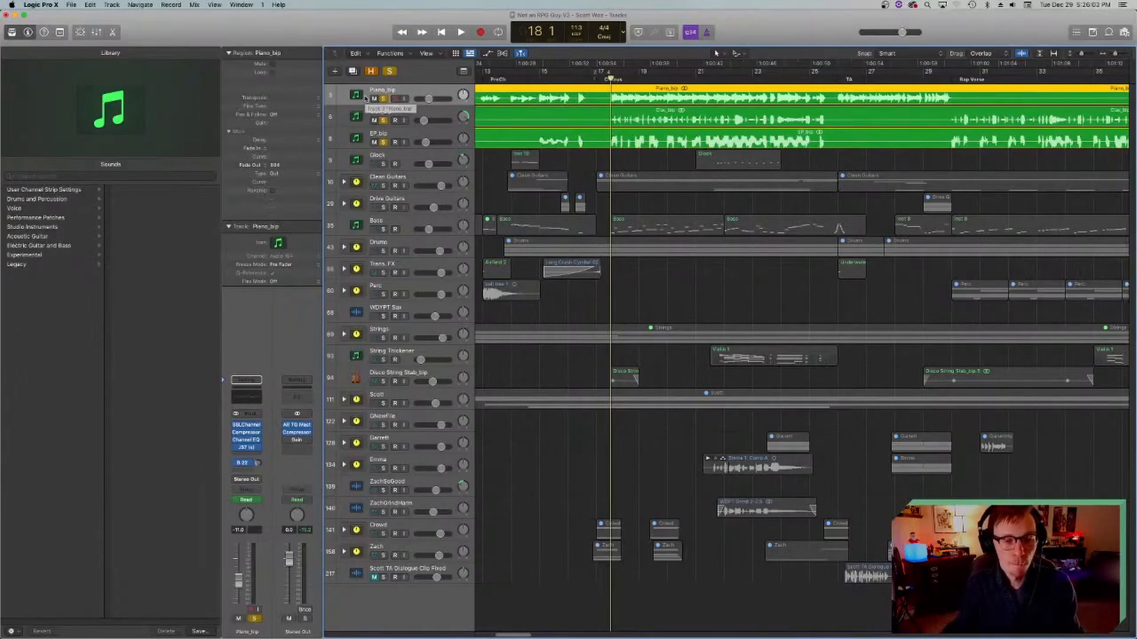
pyautogui.press('space')
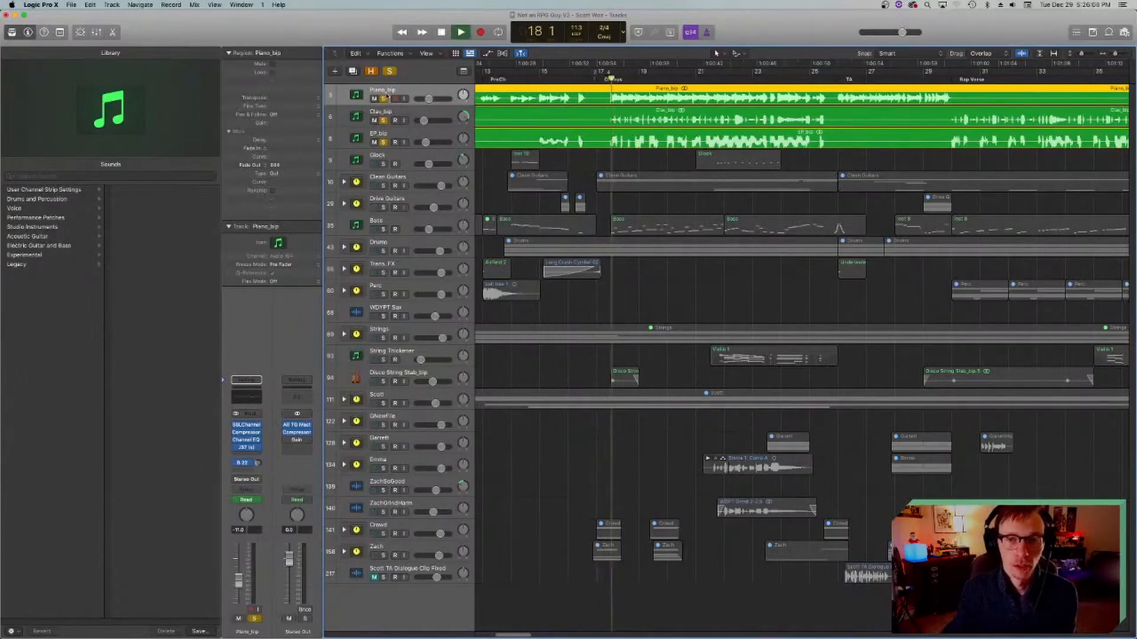
pyautogui.press('space')
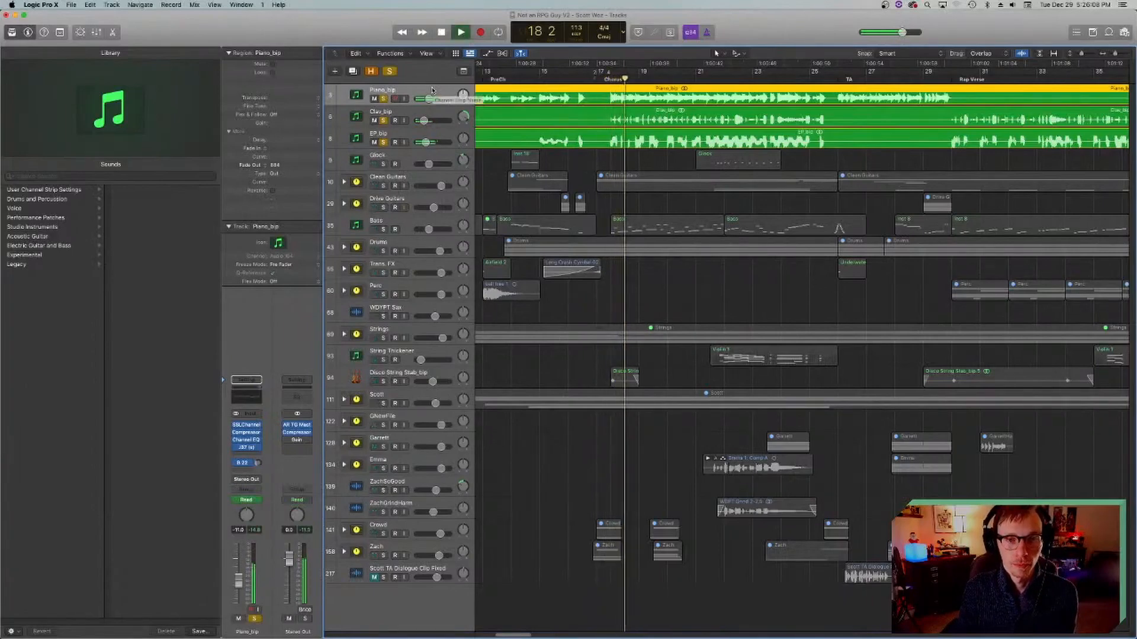
pyautogui.press('space')
pyautogui.click(609, 80)
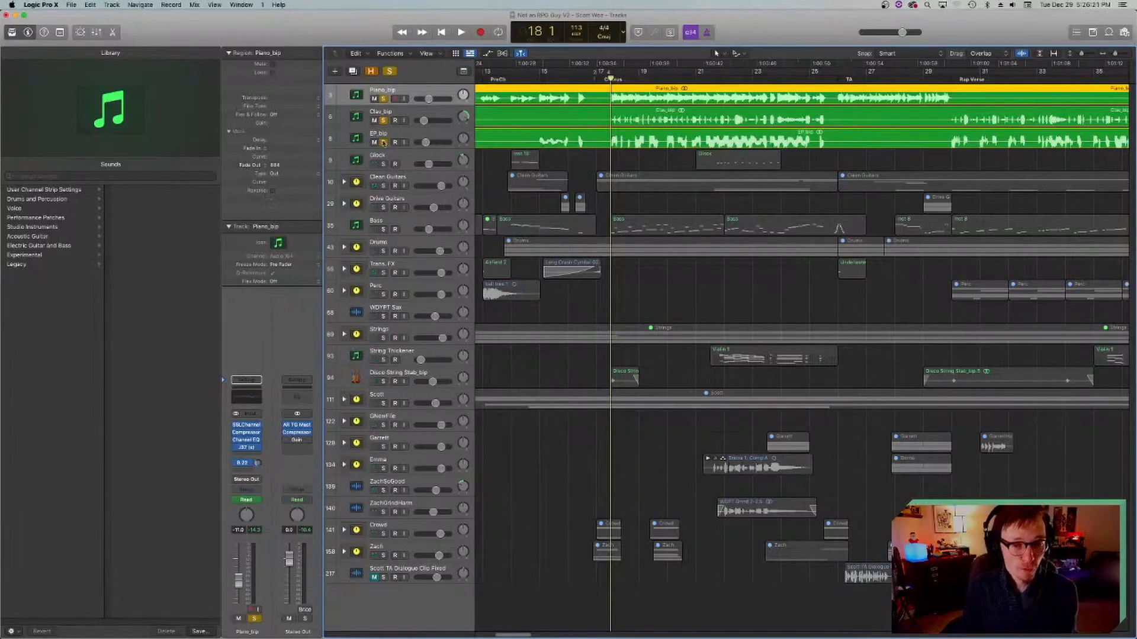
# Step: Clear the solo on all three keyboard tracks and play the full mix from bar 18 to bar 24
pyautogui.moveTo(383, 143); pyautogui.dragTo(383, 98)
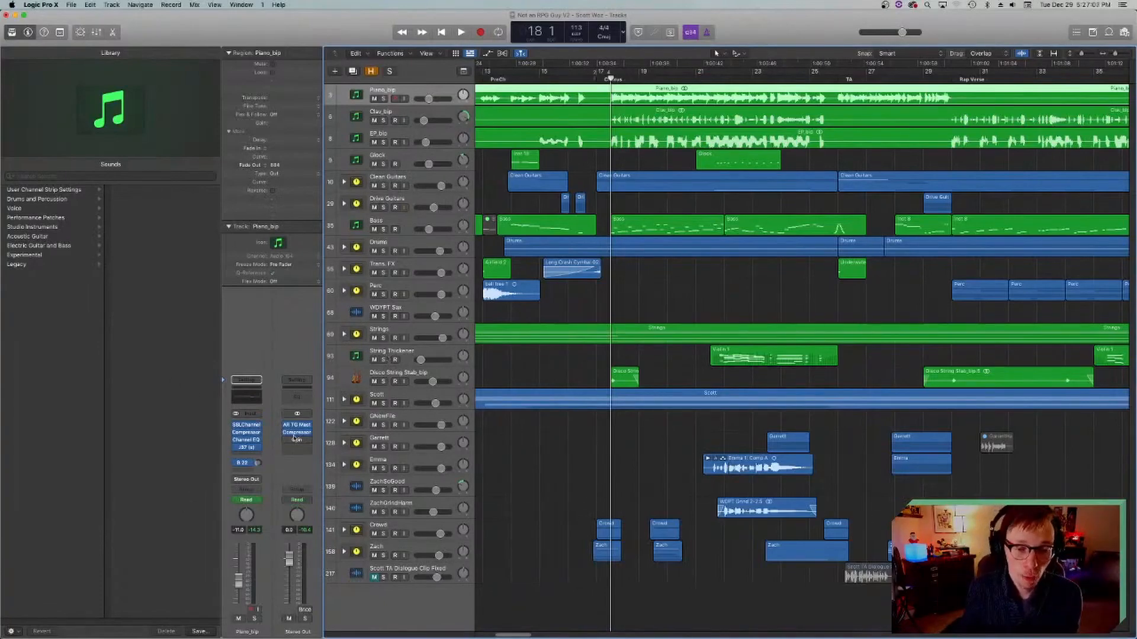
pyautogui.moveTo(603, 82); pyautogui.dragTo(597, 79)
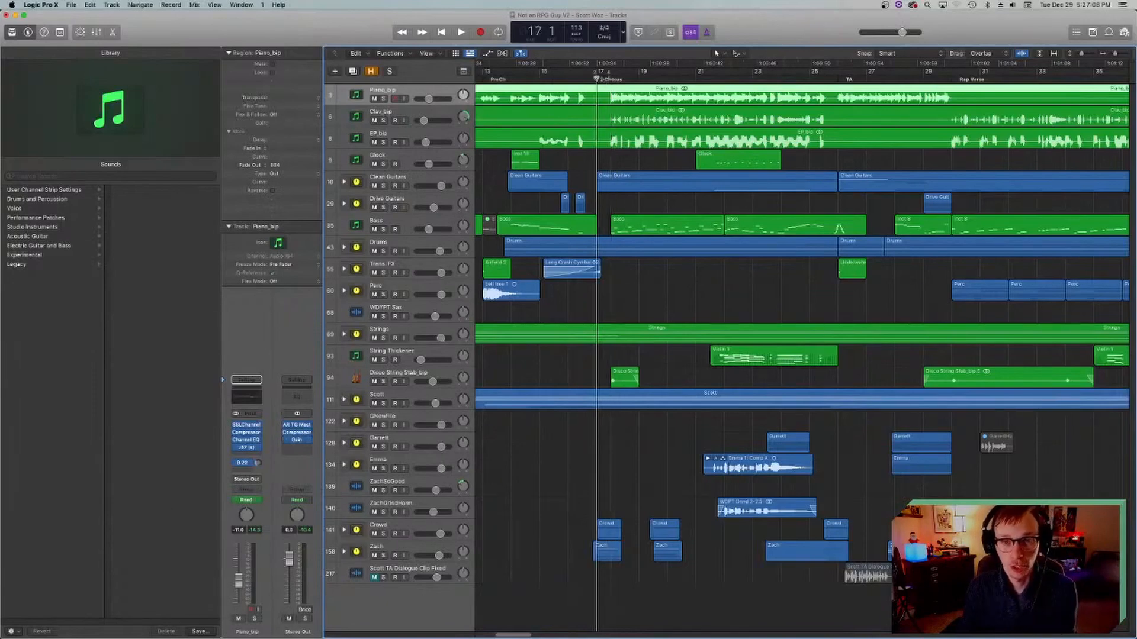
pyautogui.click(609, 79)
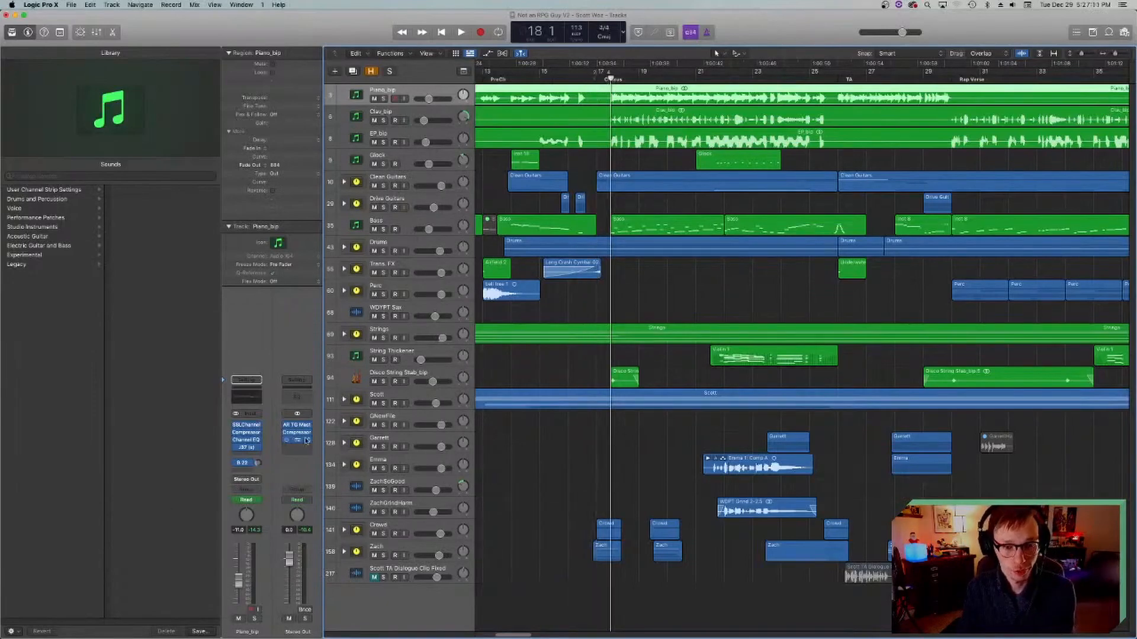
pyautogui.press('space')
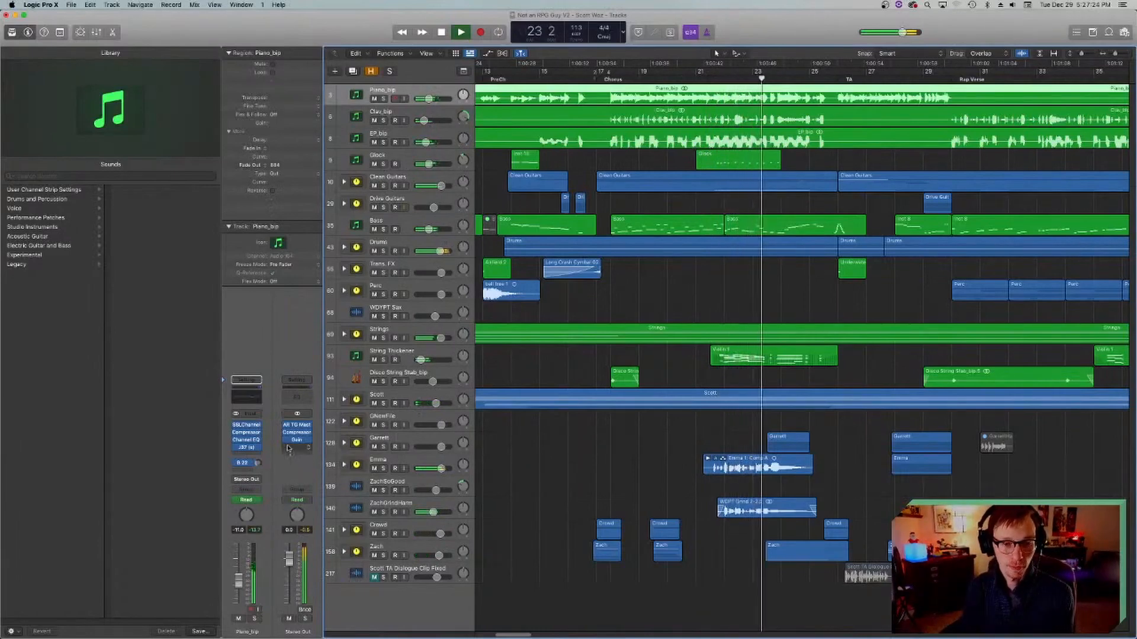
pyautogui.press('space')
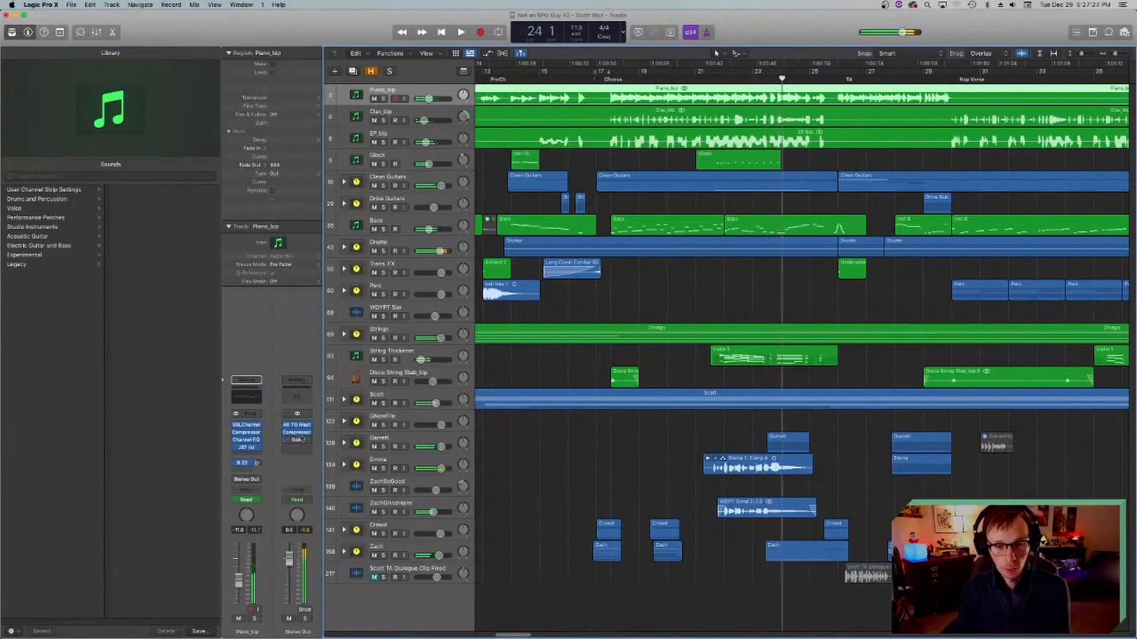
# Step: Deselect the Piano_bip region, return the playhead to bar 18 and save the project
pyautogui.click(523, 470)
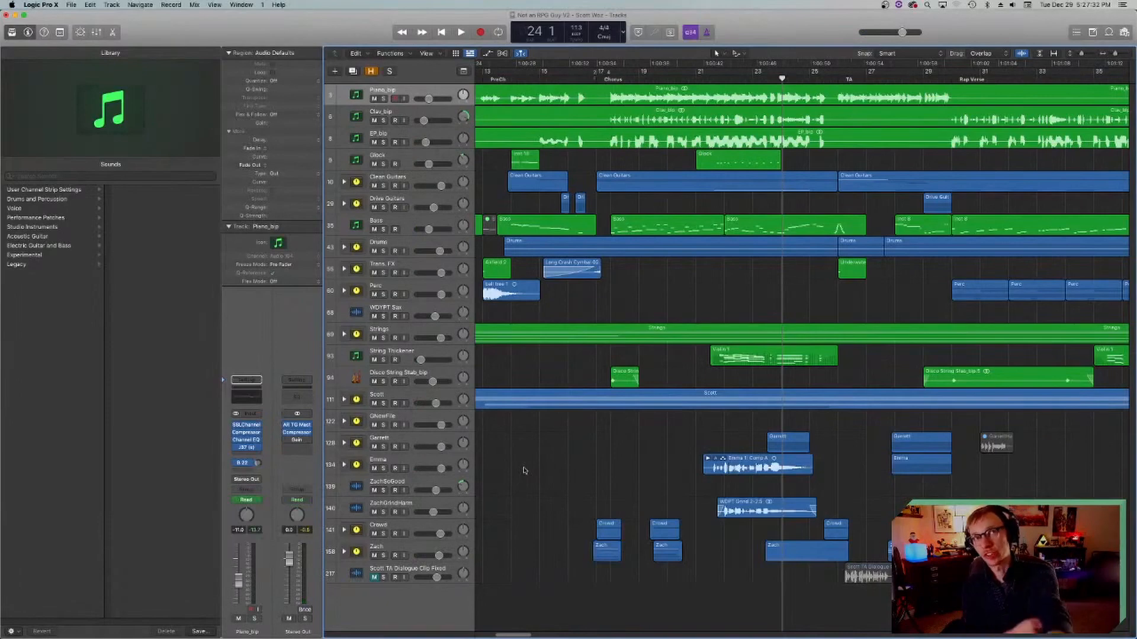
pyautogui.click(610, 77)
pyautogui.press('super+s')
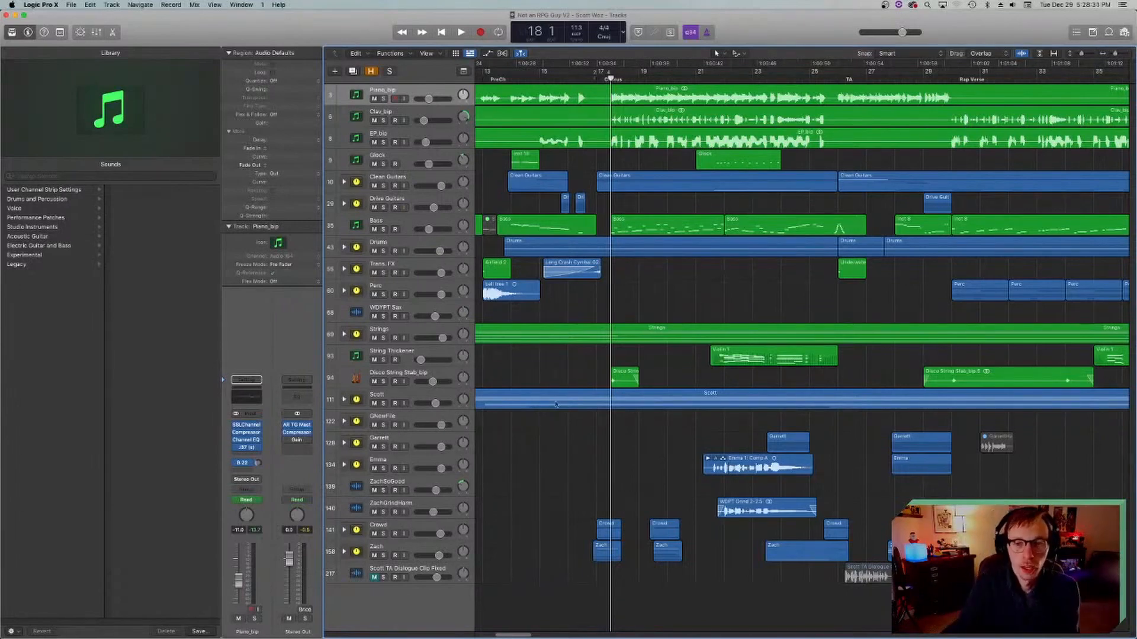
# Step: Expand the Clean Guitars track stack and solo both the stack and its Wah Pad track
pyautogui.hscroll(-3, 592, 364)
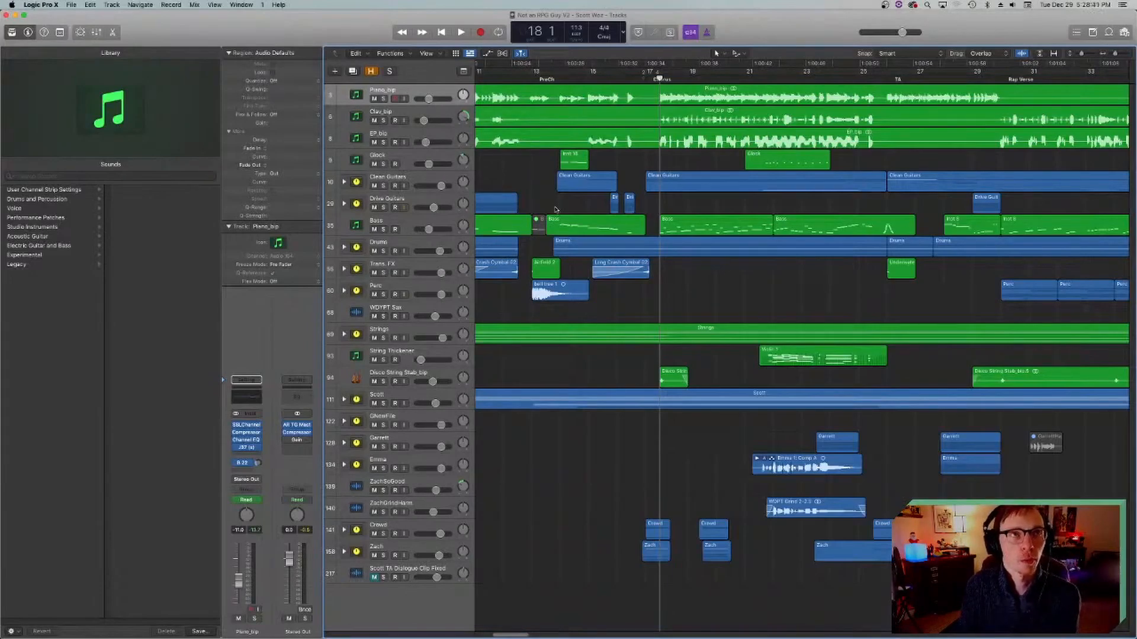
pyautogui.hscroll(2, 555, 209)
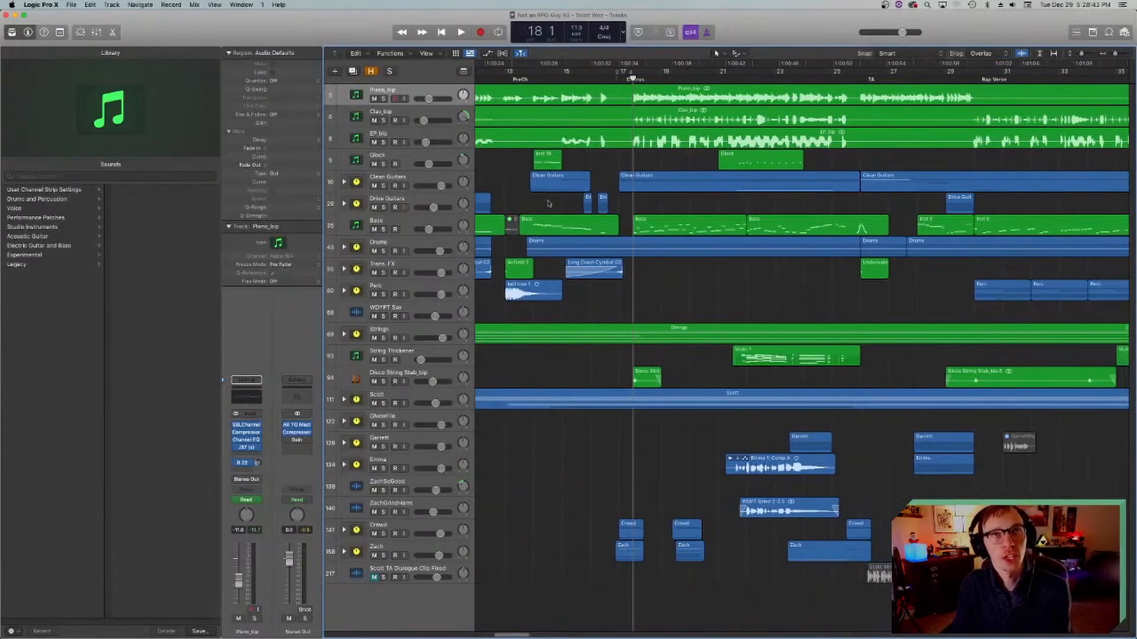
pyautogui.hscroll(5, 604, 226)
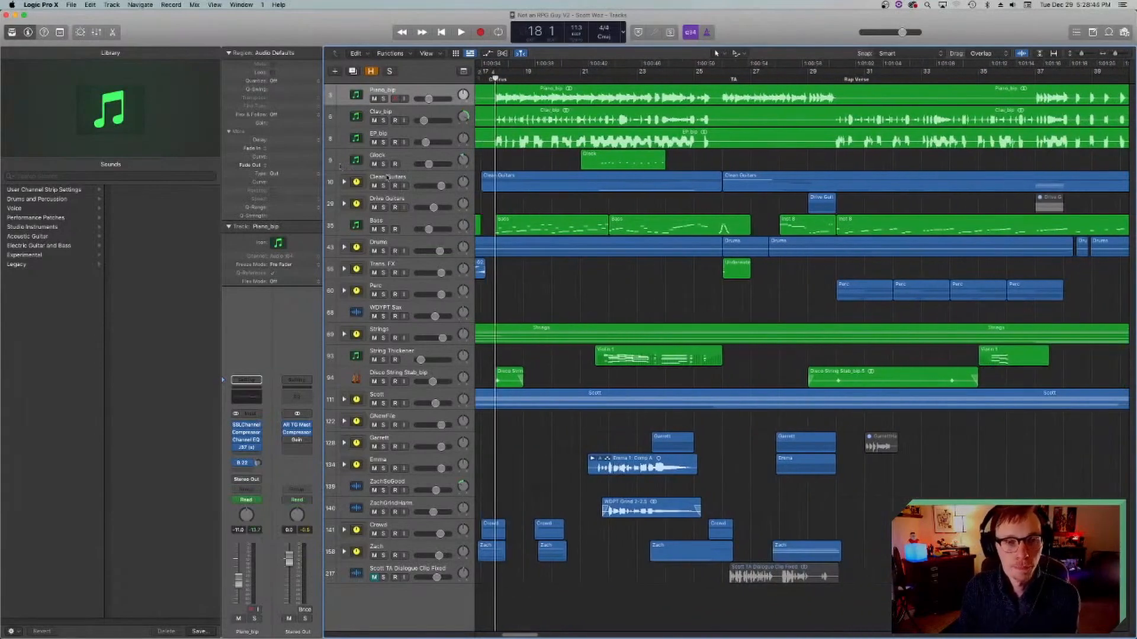
pyautogui.hscroll(-5, 343, 183)
pyautogui.click(344, 183)
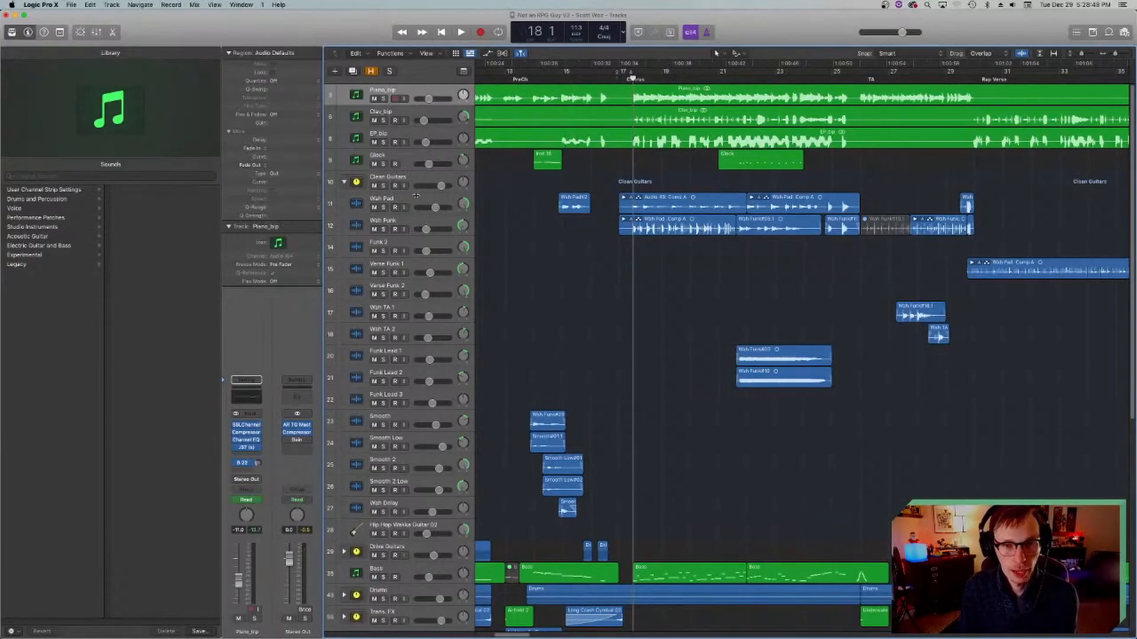
pyautogui.click(359, 203)
pyautogui.click(383, 186)
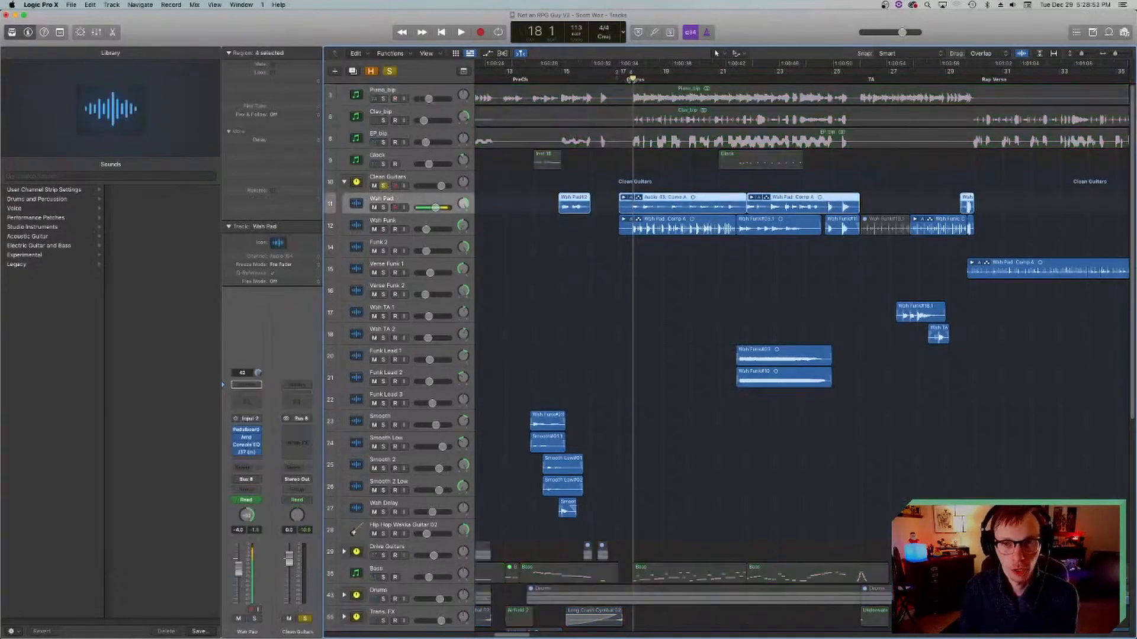
pyautogui.click(685, 312)
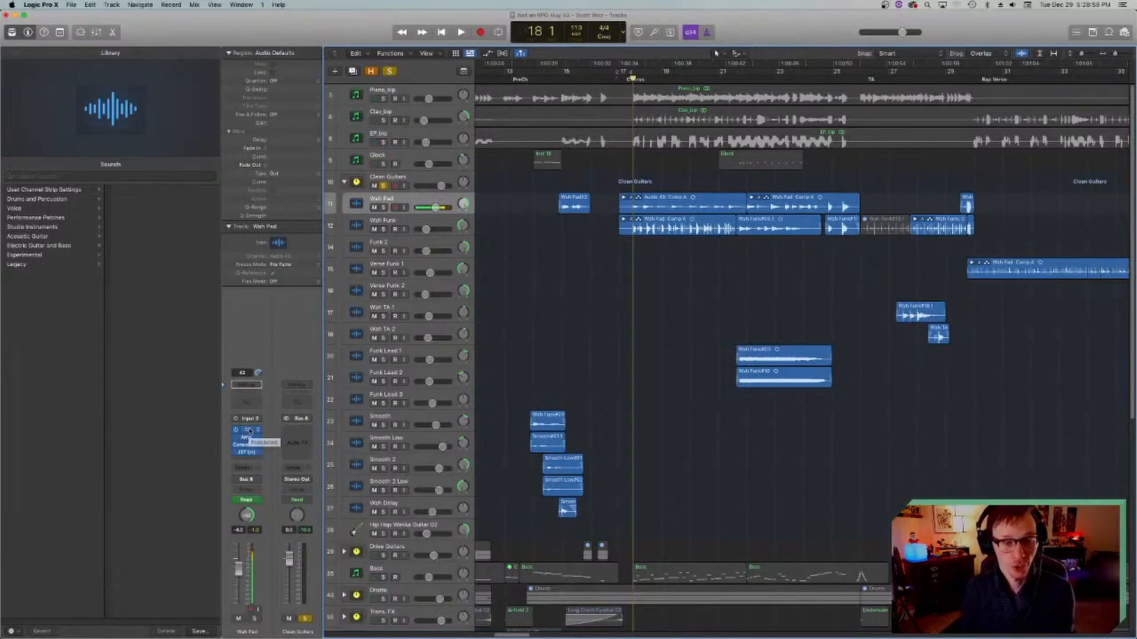
pyautogui.click(383, 207)
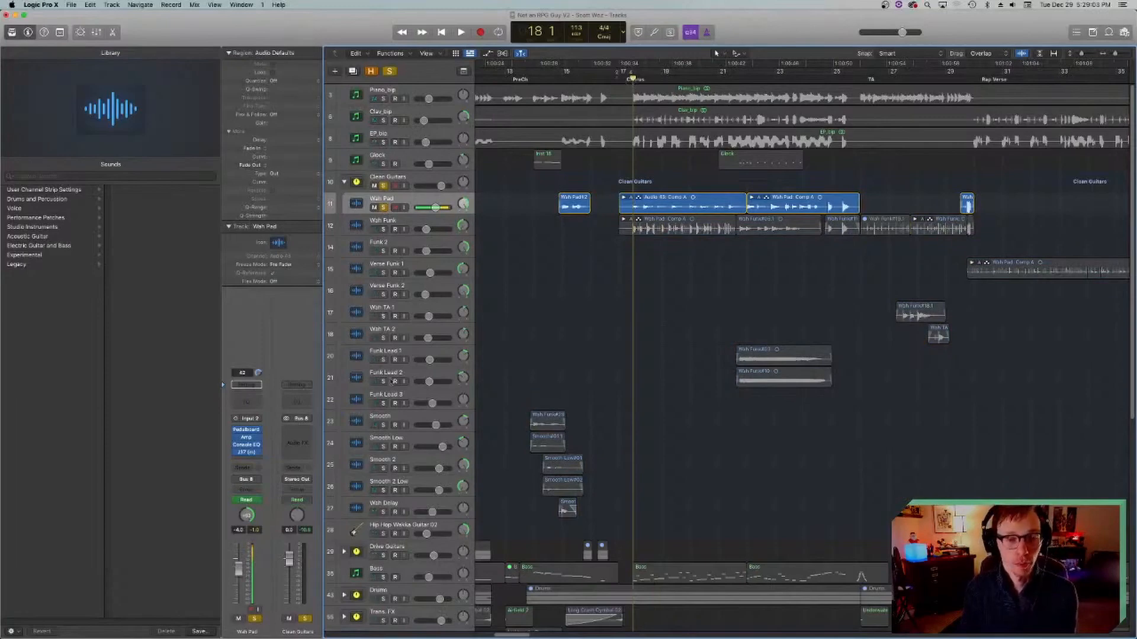
# Step: Examine the Amp Designer settings on the Wah Pad track and close the plug-in
pyautogui.click(246, 437)
pyautogui.moveTo(562, 126); pyautogui.dragTo(667, 263)
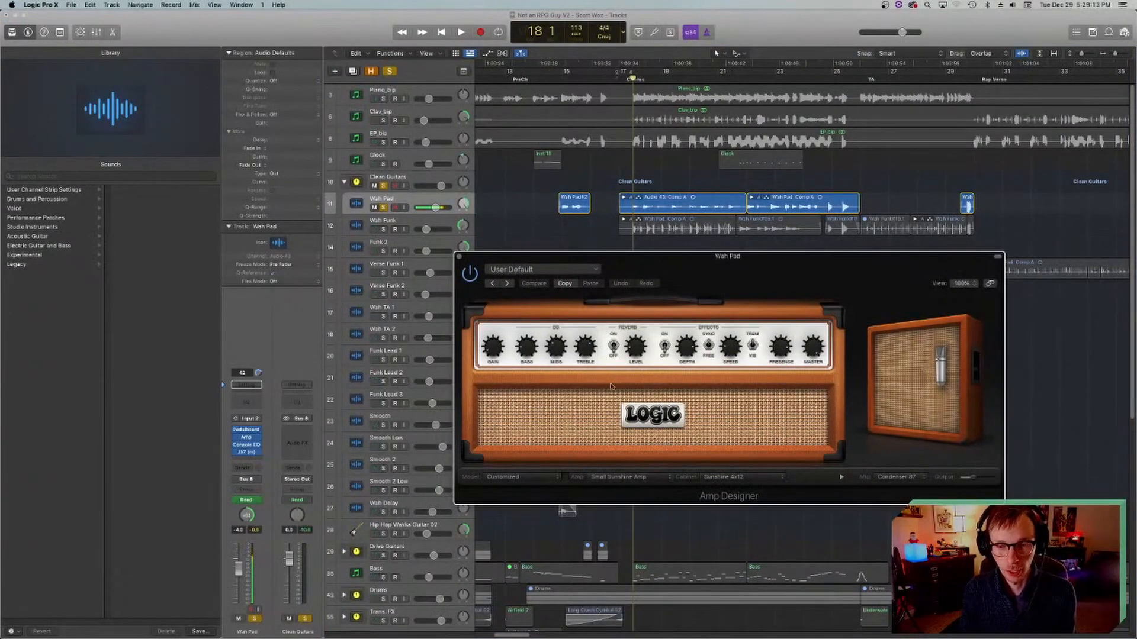
pyautogui.click(458, 258)
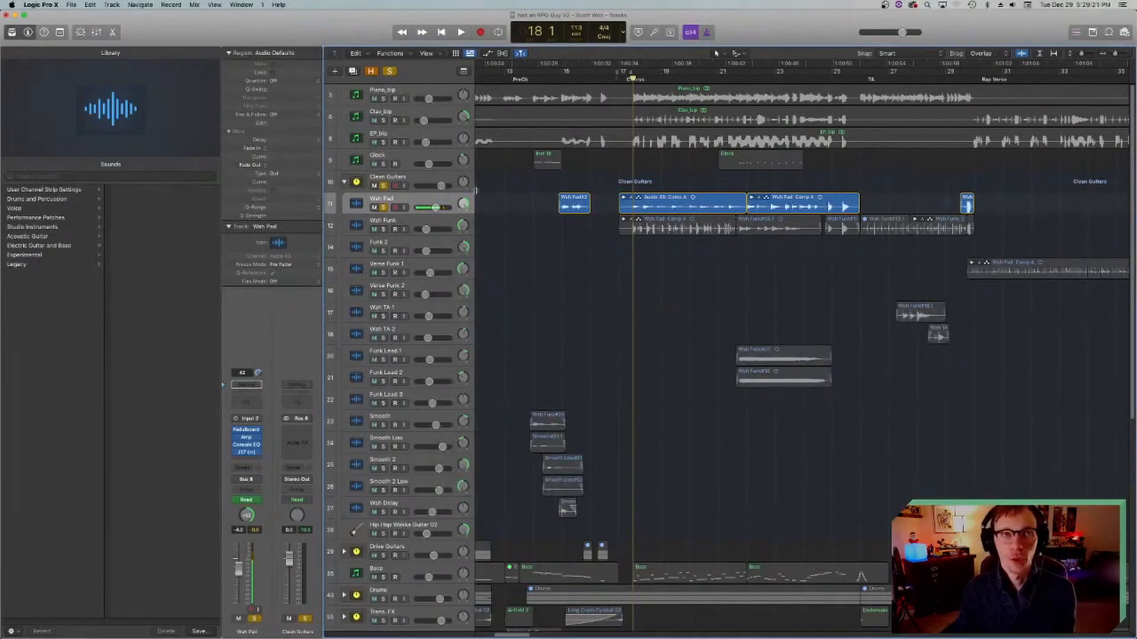
# Step: Play the soloed Wah Pad from bar 18 to bar 19, examine its Pedalboard's Blue Echo pedal, return to bar 18 and close the plug-in
pyautogui.press('space')
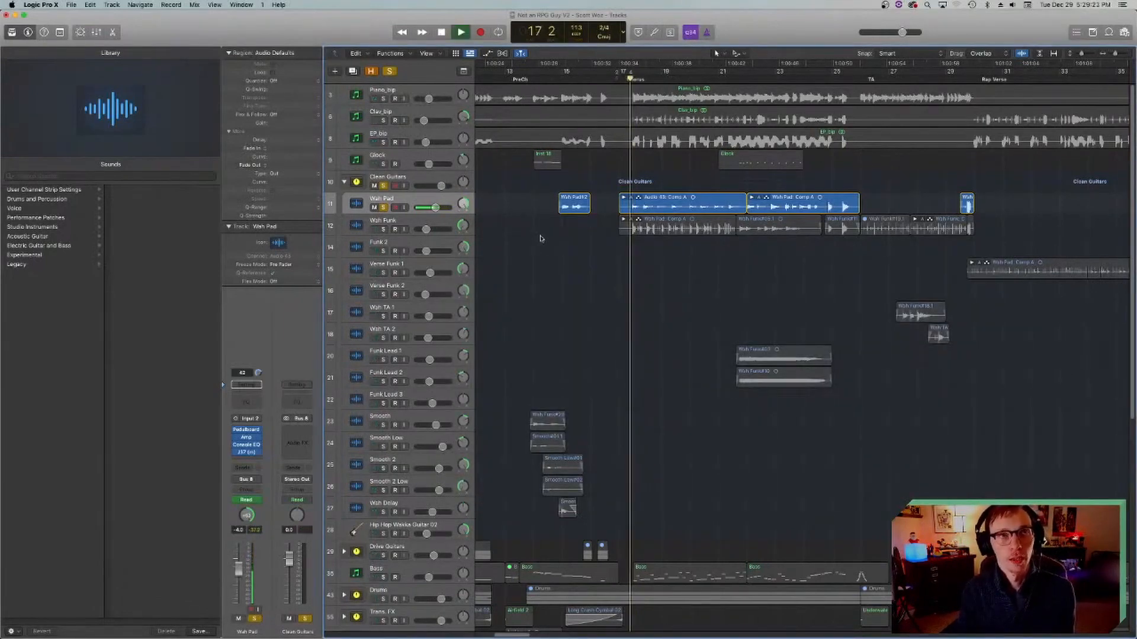
pyautogui.click(247, 434)
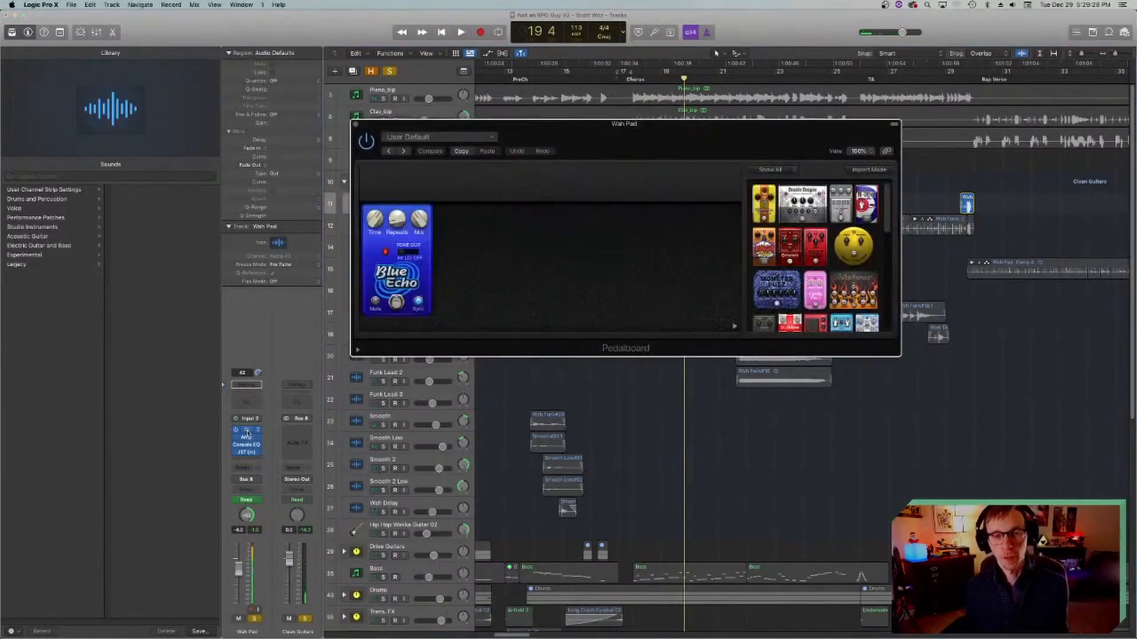
pyautogui.moveTo(633, 126); pyautogui.dragTo(806, 313)
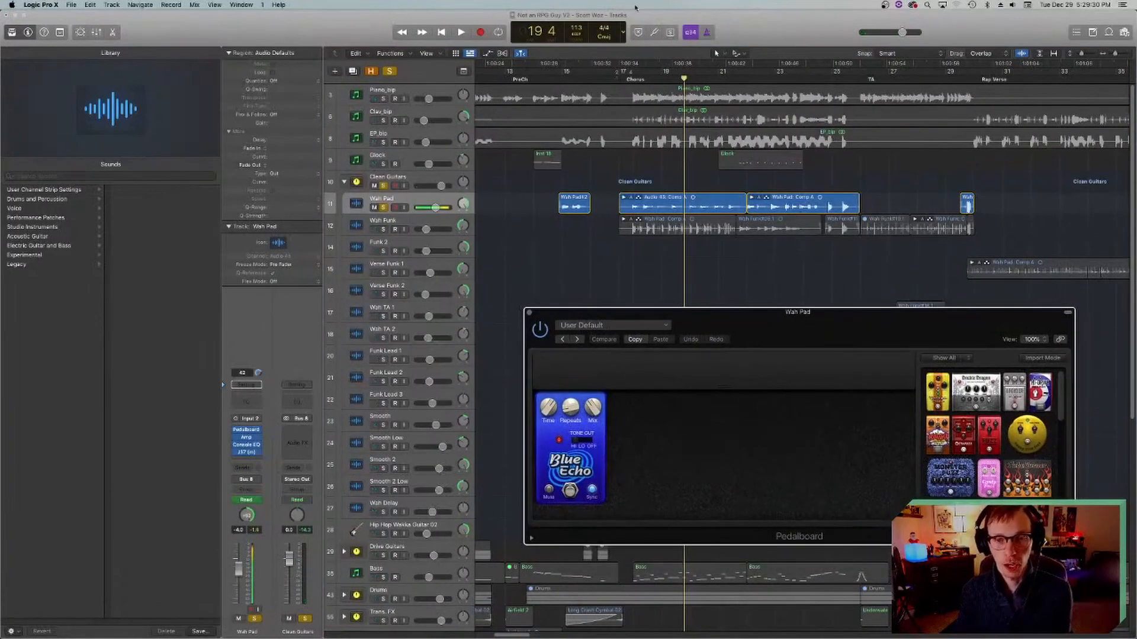
pyautogui.click(631, 80)
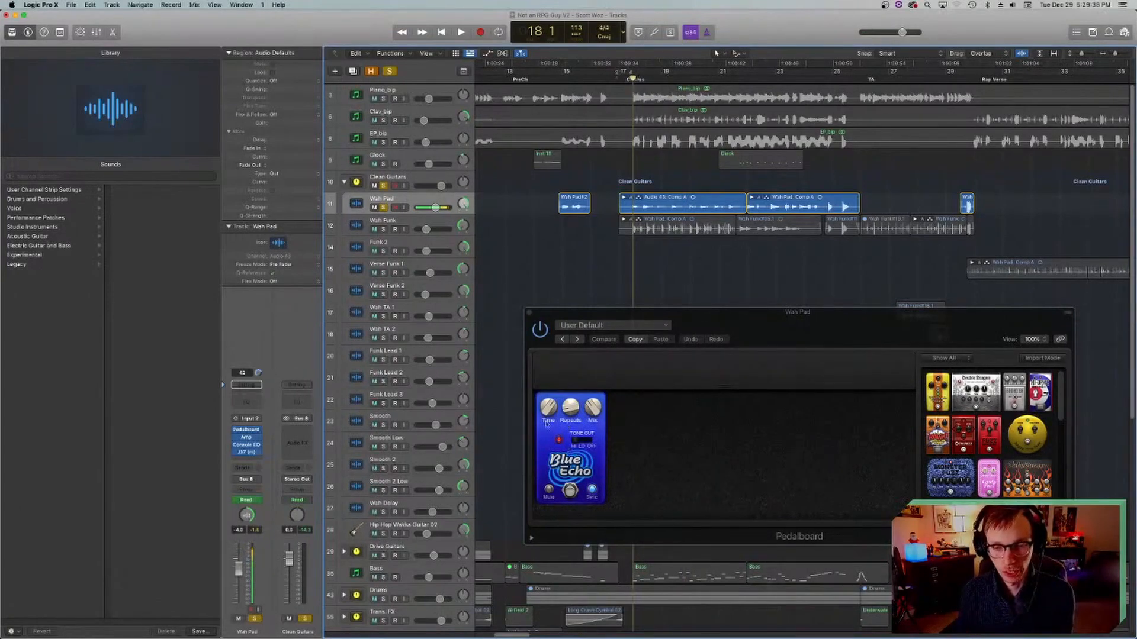
pyautogui.click(529, 313)
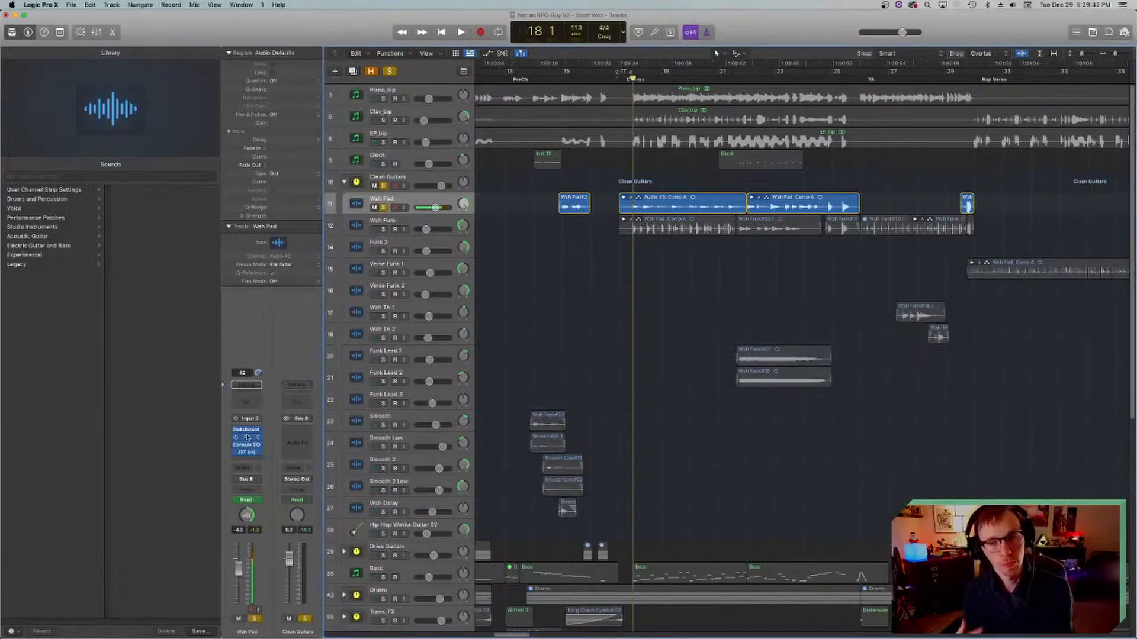
# Step: Replay the Wah Pad from bar 18 to bar 20, examine its Vintage Console EQ, return to bar 18 and close the plug-in
pyautogui.press('space')
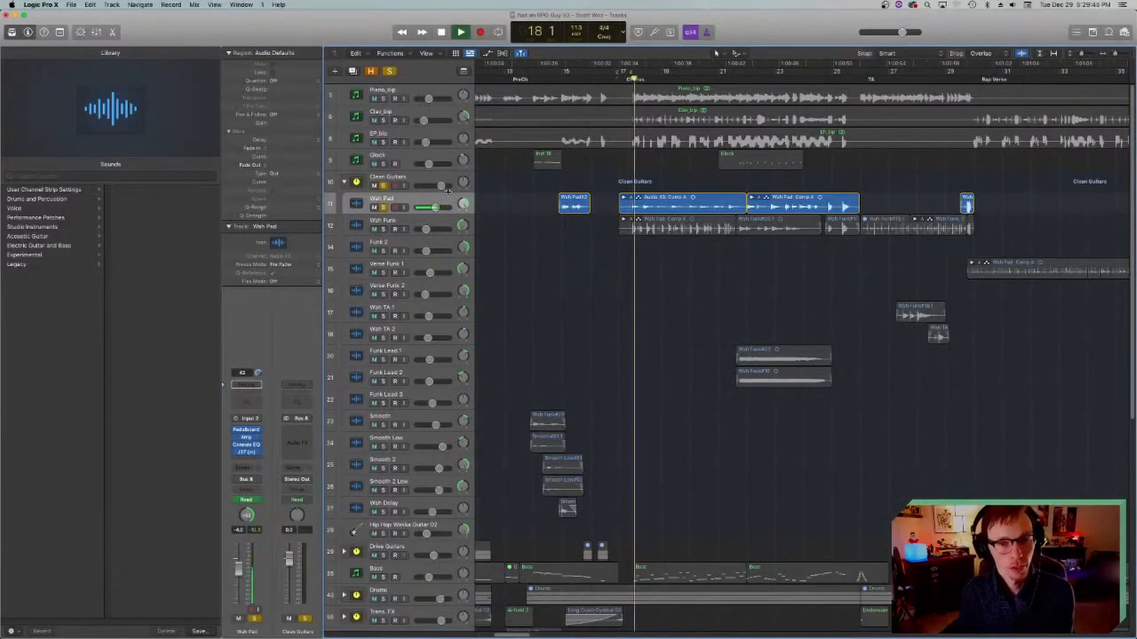
pyautogui.press('space')
pyautogui.click(246, 444)
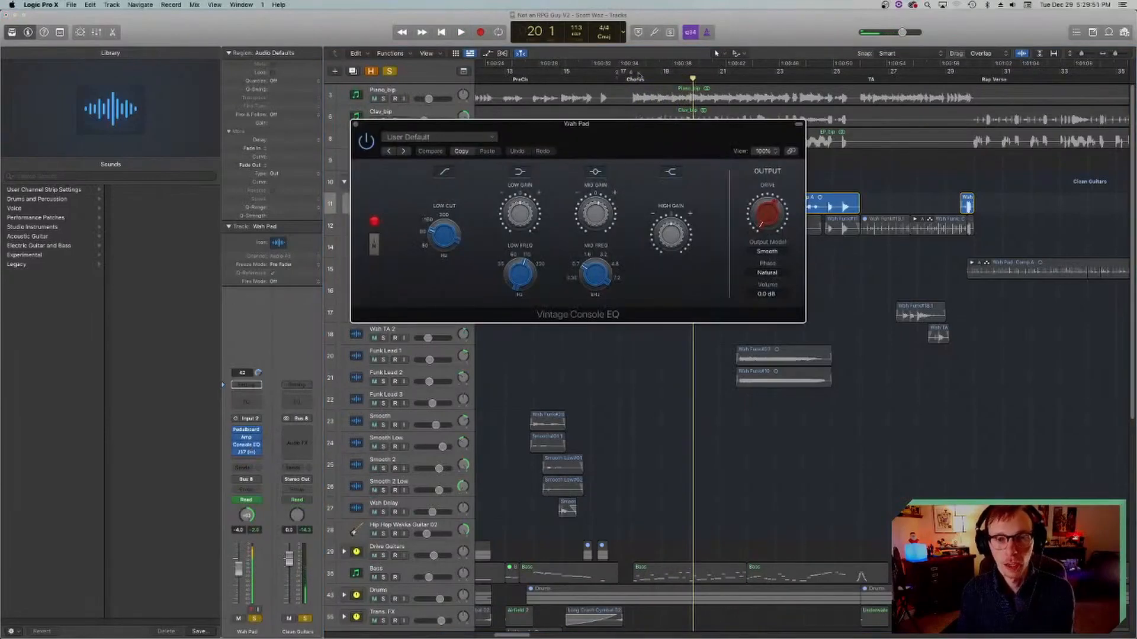
pyautogui.click(632, 77)
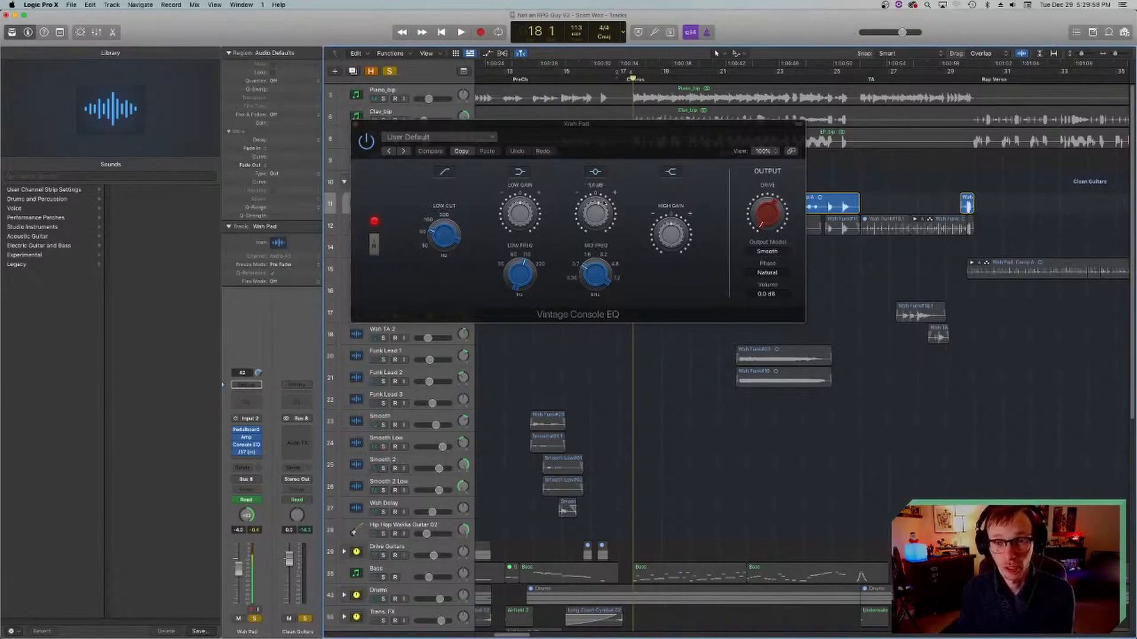
pyautogui.moveTo(619, 133); pyautogui.dragTo(643, 312)
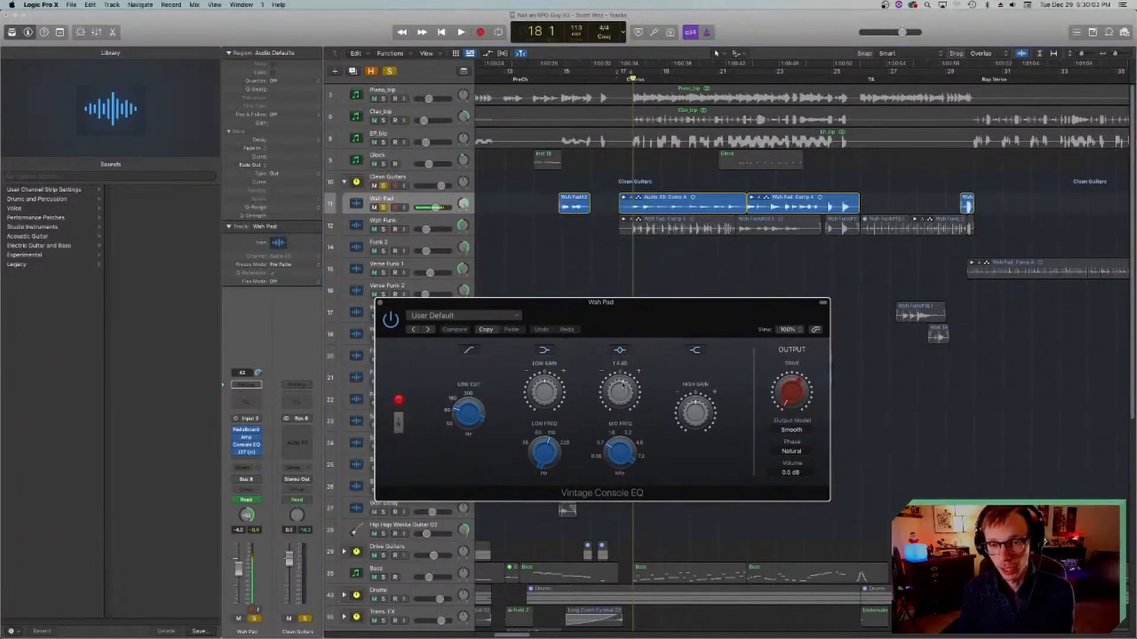
pyautogui.click(379, 303)
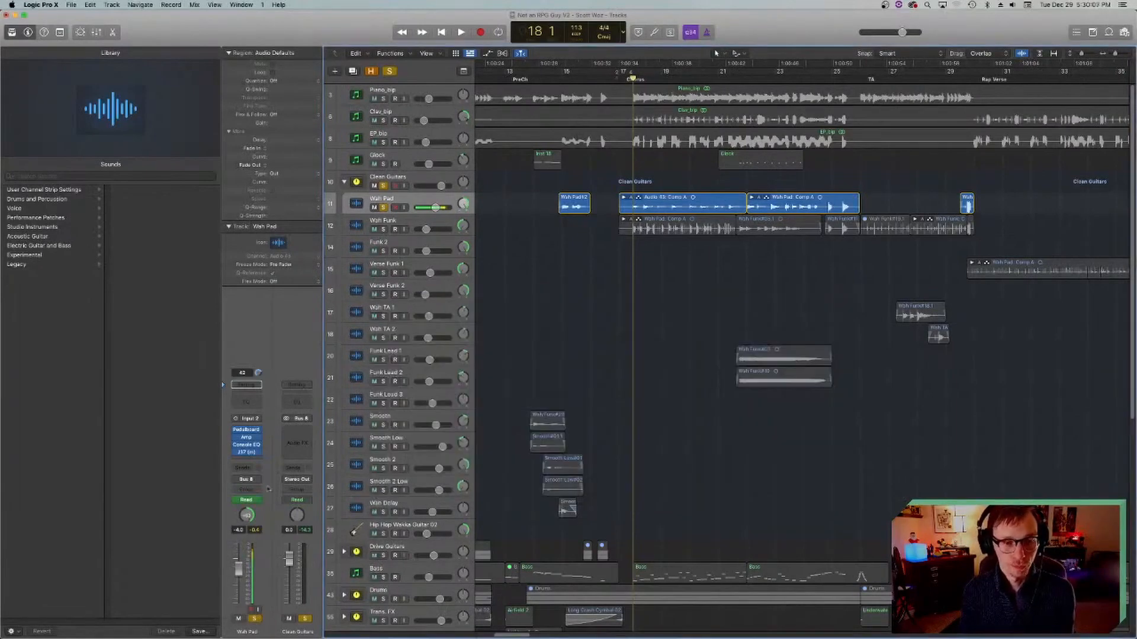
# Step: Examine the J37 tape plug-in on the Wah Pad track, keeping its window clear of the track's regions
pyautogui.click(246, 452)
pyautogui.moveTo(564, 124); pyautogui.dragTo(779, 188)
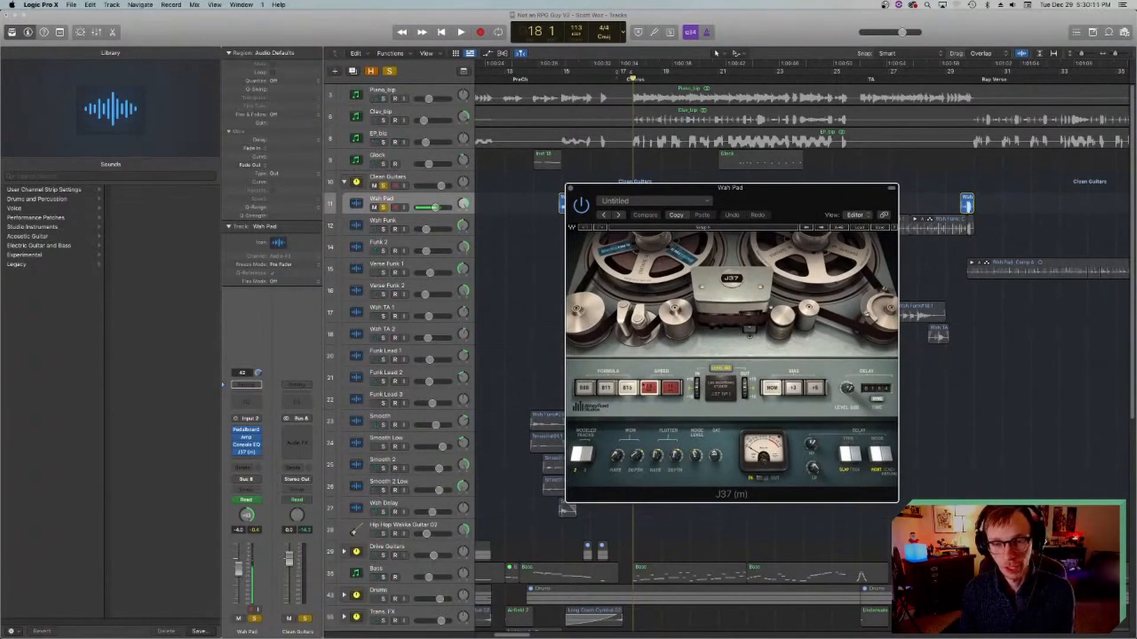
pyautogui.click(649, 388)
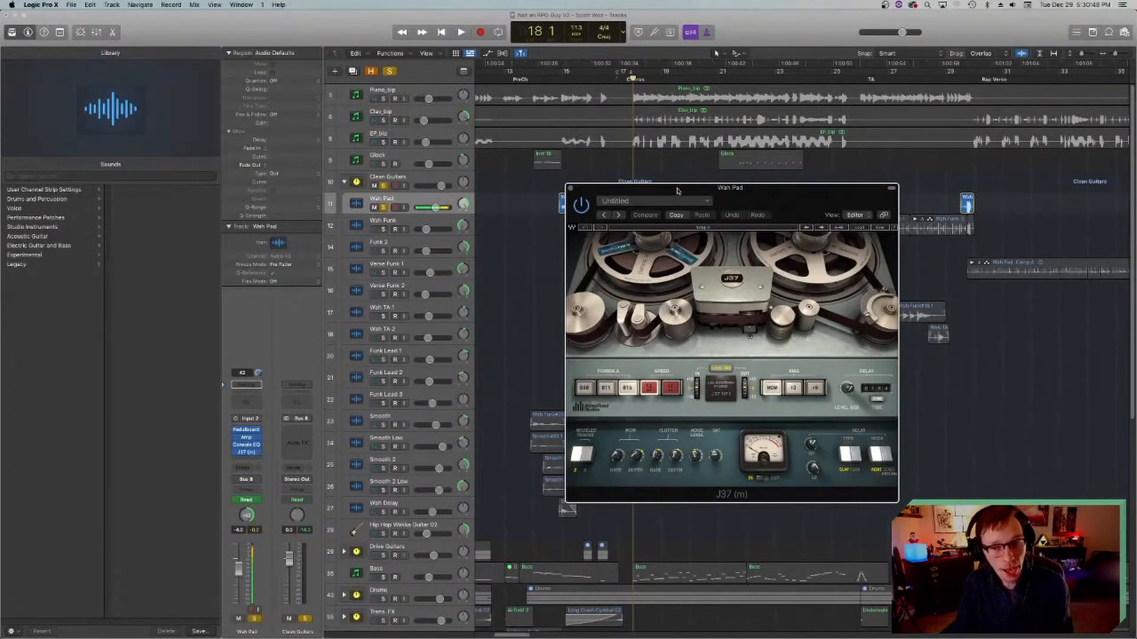
pyautogui.moveTo(679, 191); pyautogui.dragTo(700, 244)
pyautogui.moveTo(660, 509); pyautogui.dragTo(682, 21)
# Step: Adjust the J37's wow depth and play the soloed Wah Pad from bar 18 to bar 21
pyautogui.click(634, 79)
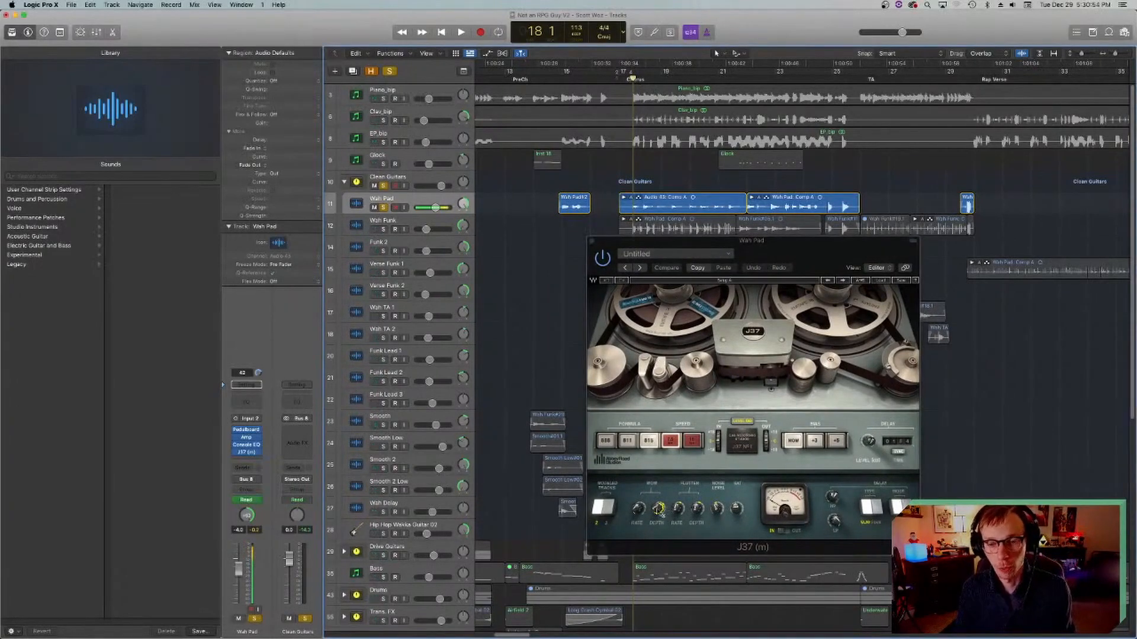
pyautogui.moveTo(659, 513); pyautogui.dragTo(658, 509)
pyautogui.press('space')
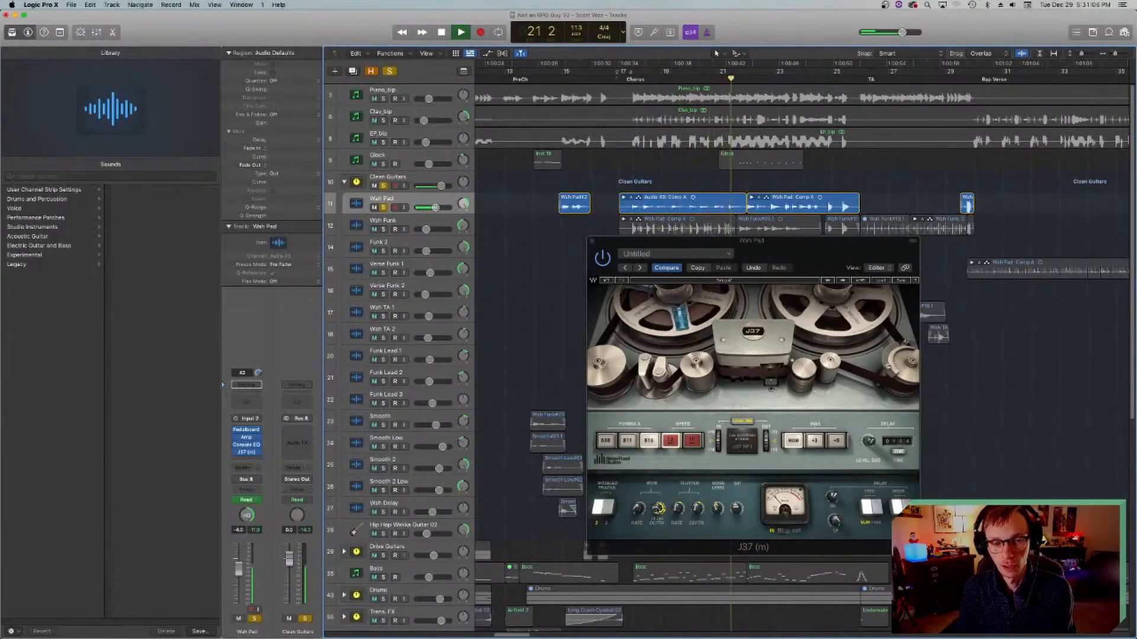
pyautogui.press('space')
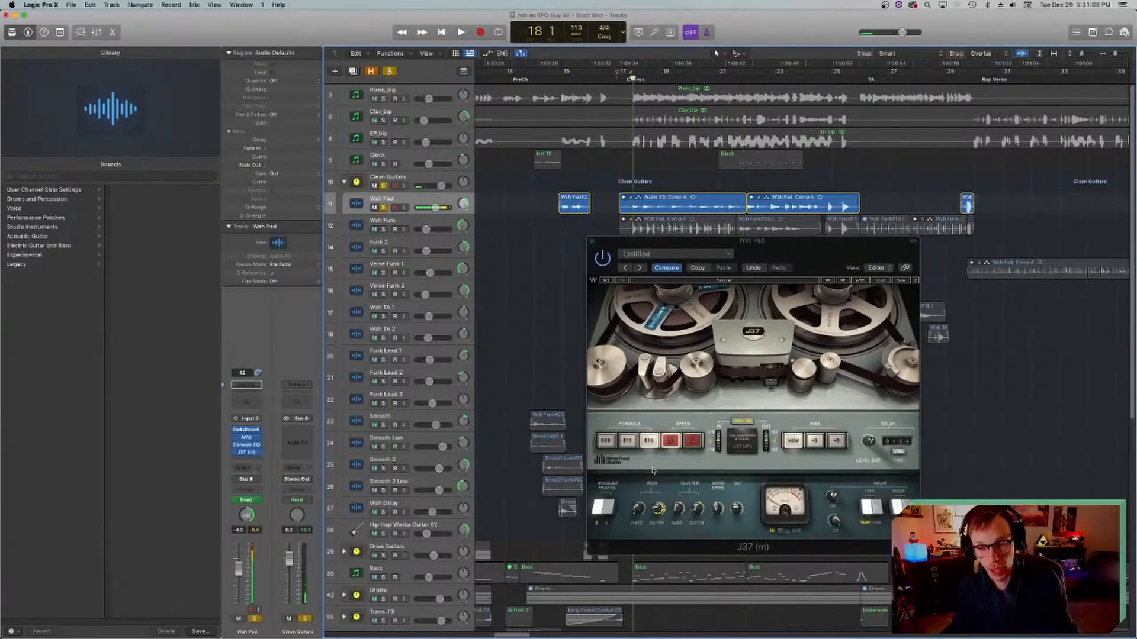
# Step: Replay the Wah Pad from bar 18 while comparing J37 wow depth settings, close the plug-in and save the project
pyautogui.press('space')
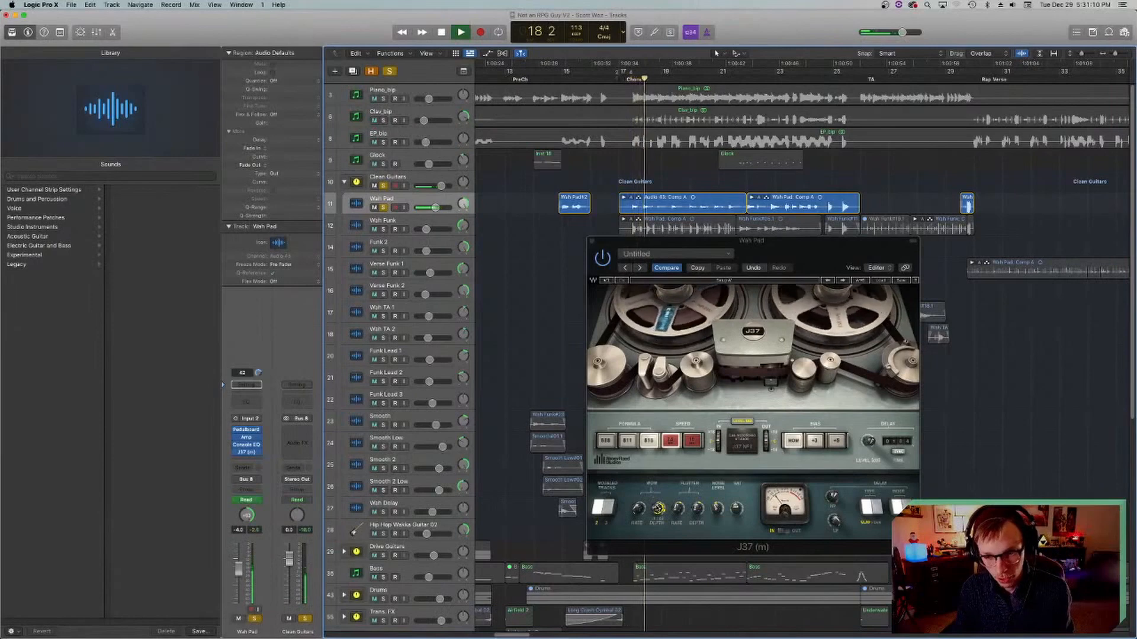
pyautogui.press('space')
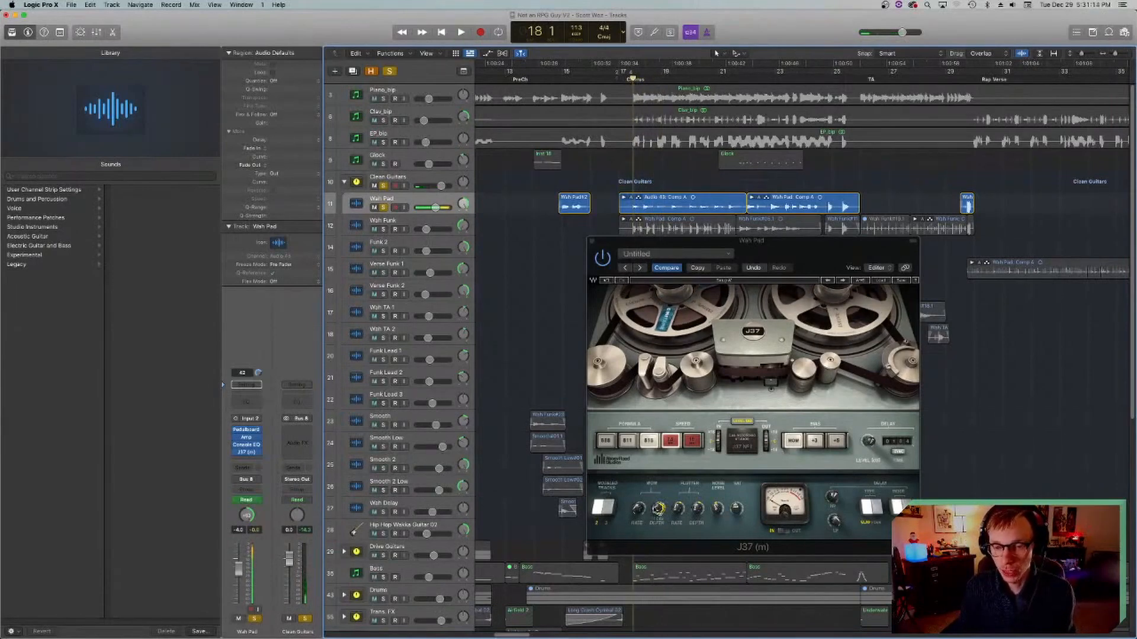
pyautogui.press('space')
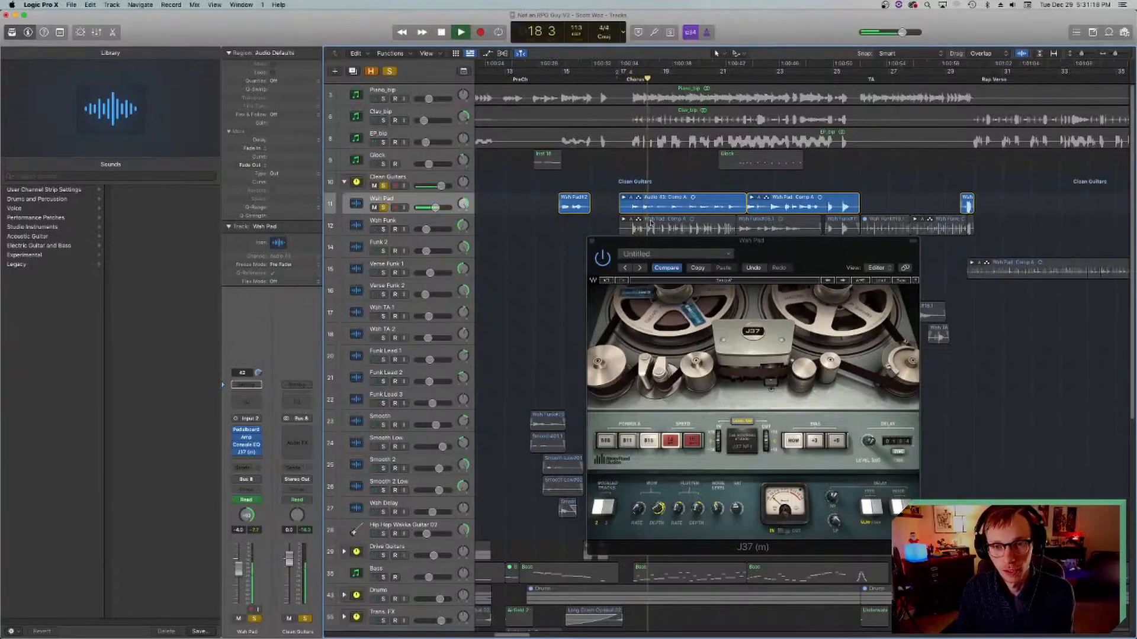
pyautogui.press('space')
pyautogui.click(592, 242)
pyautogui.press('super+s')
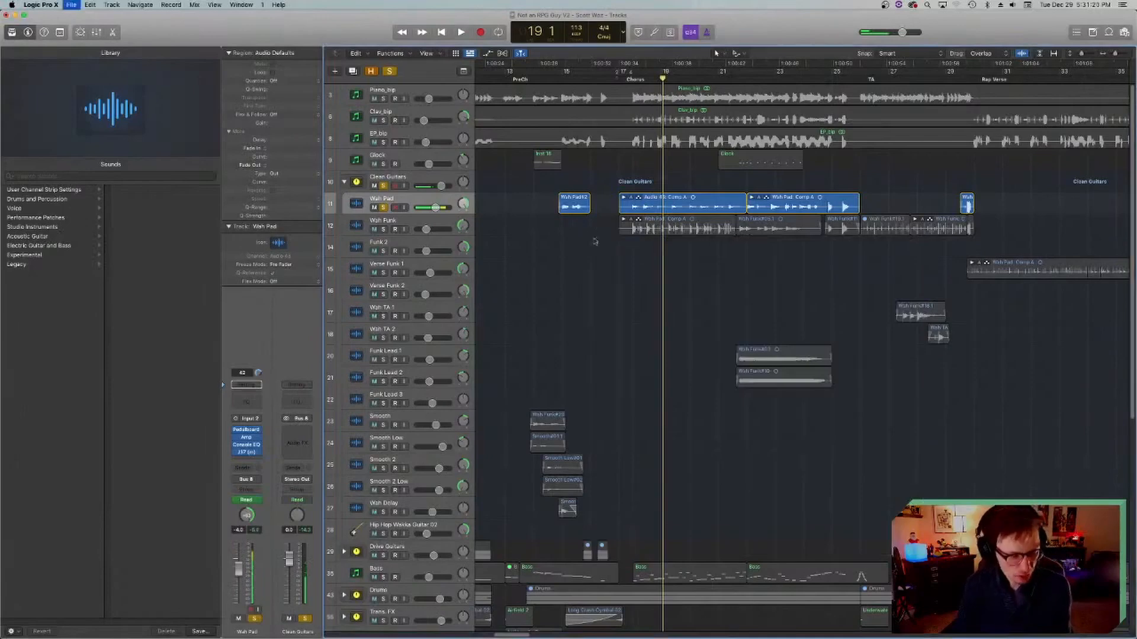
# Step: Solo the Wah Funk track alongside the Wah Pad and play both from bar 18 to bar 19
pyautogui.click(633, 79)
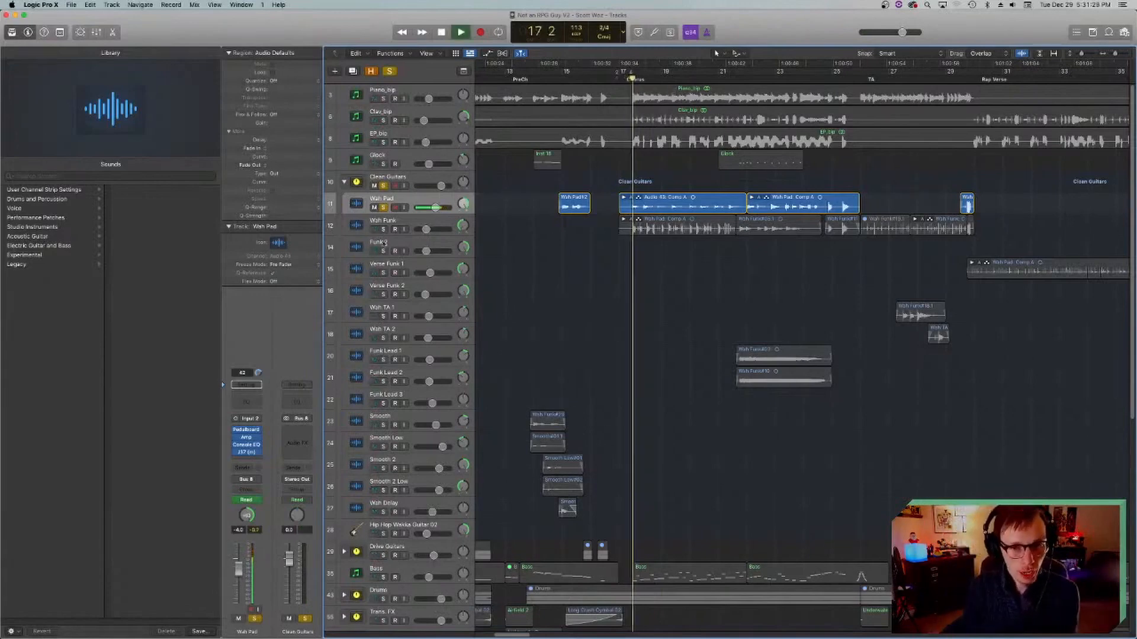
pyautogui.press('space')
pyautogui.click(356, 227)
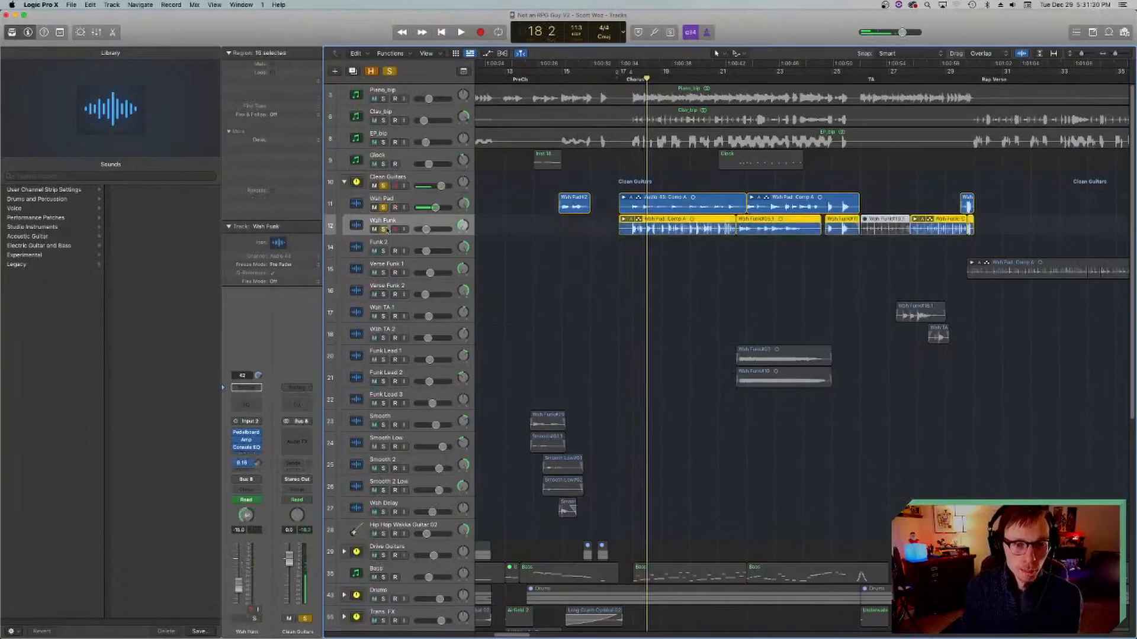
pyautogui.click(633, 75)
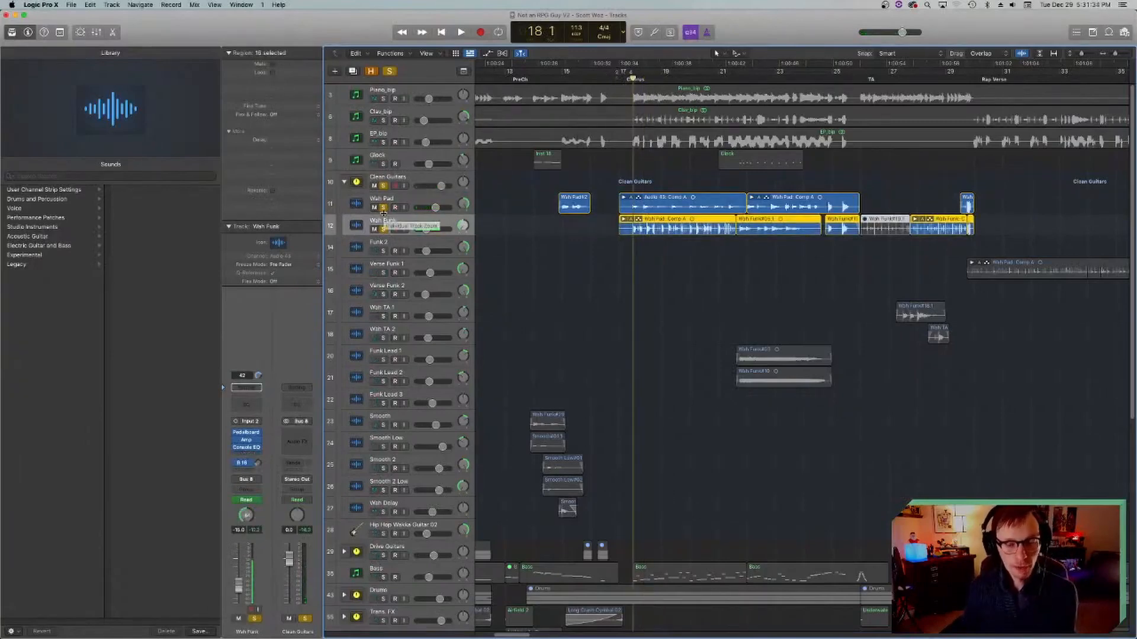
pyautogui.press('space')
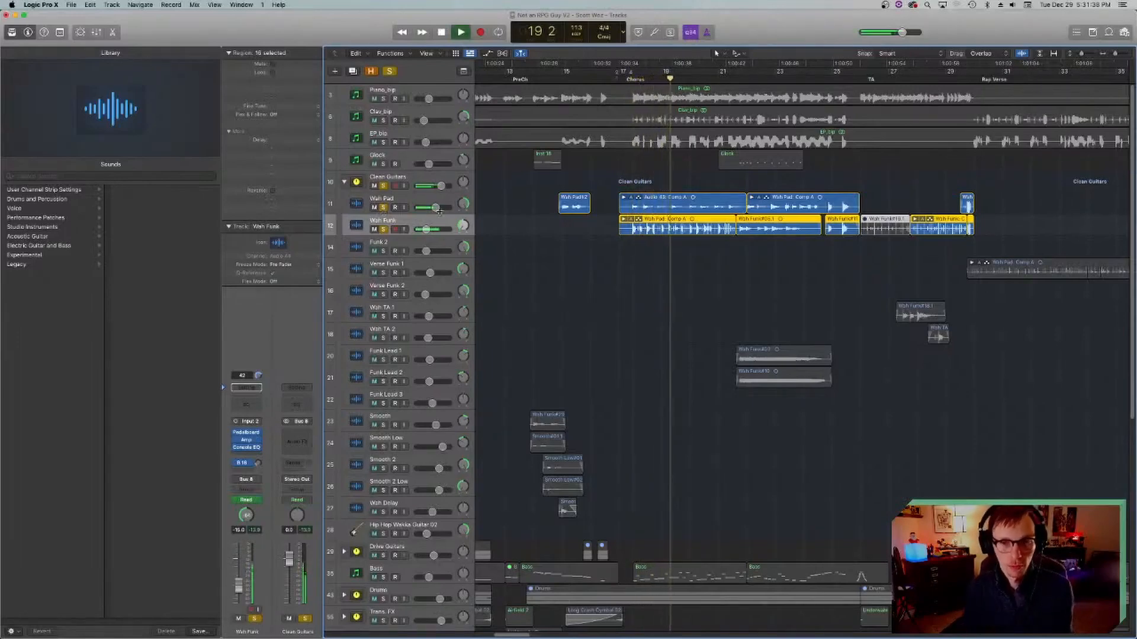
pyautogui.press('space')
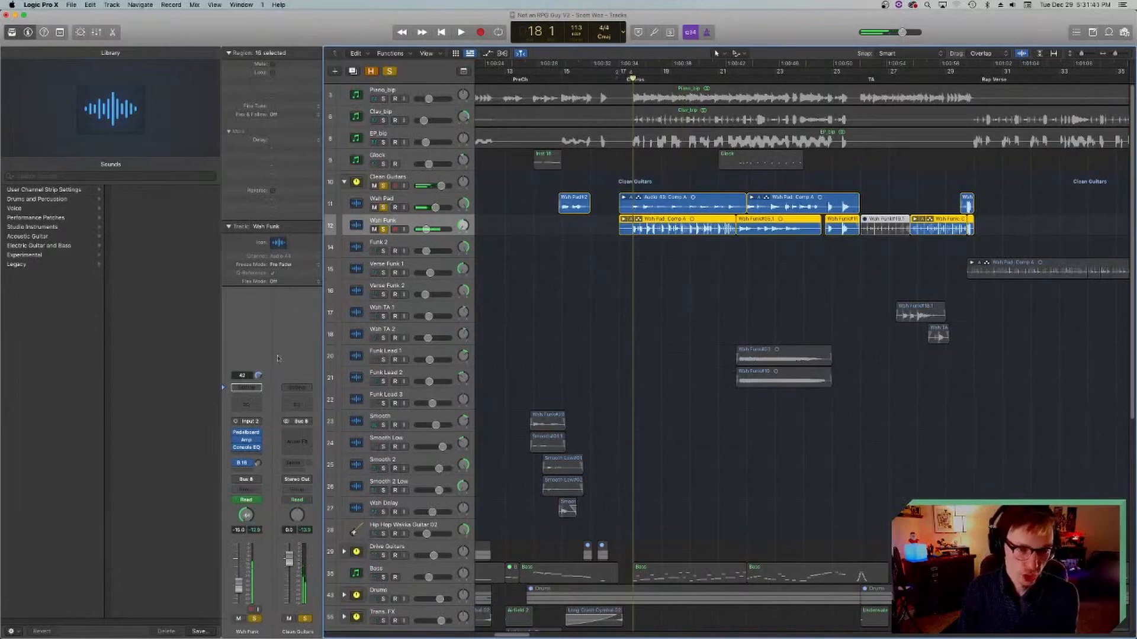
# Step: Examine the Amp Designer and the Pedalboard's Blue Echo pedal on the Wah Funk track, closing each plug-in
pyautogui.click(246, 440)
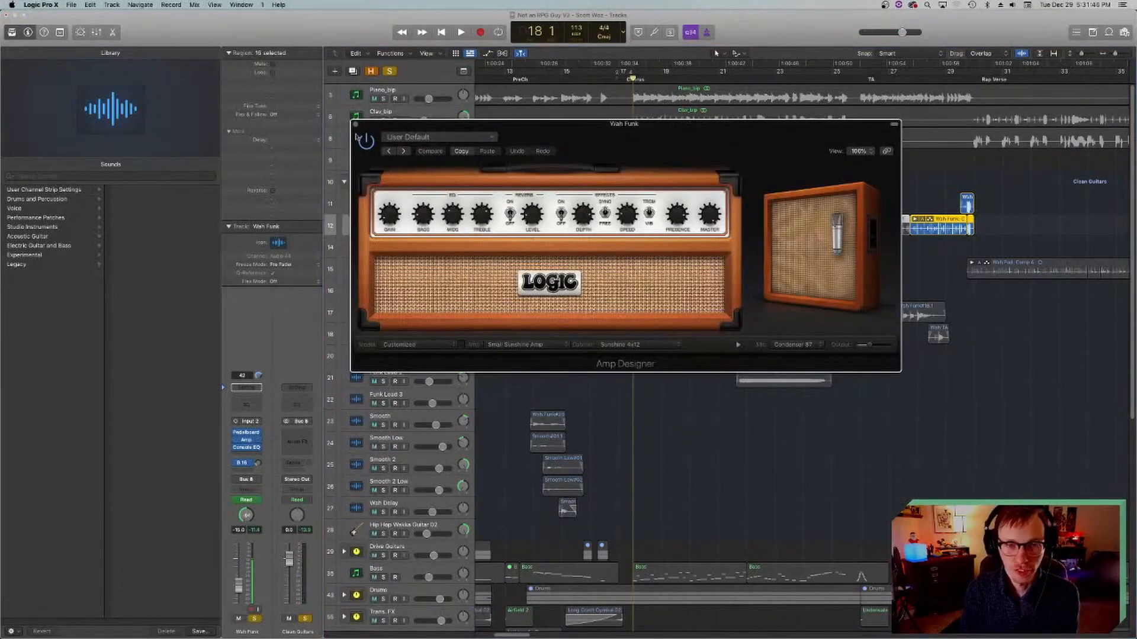
pyautogui.click(355, 124)
pyautogui.click(247, 433)
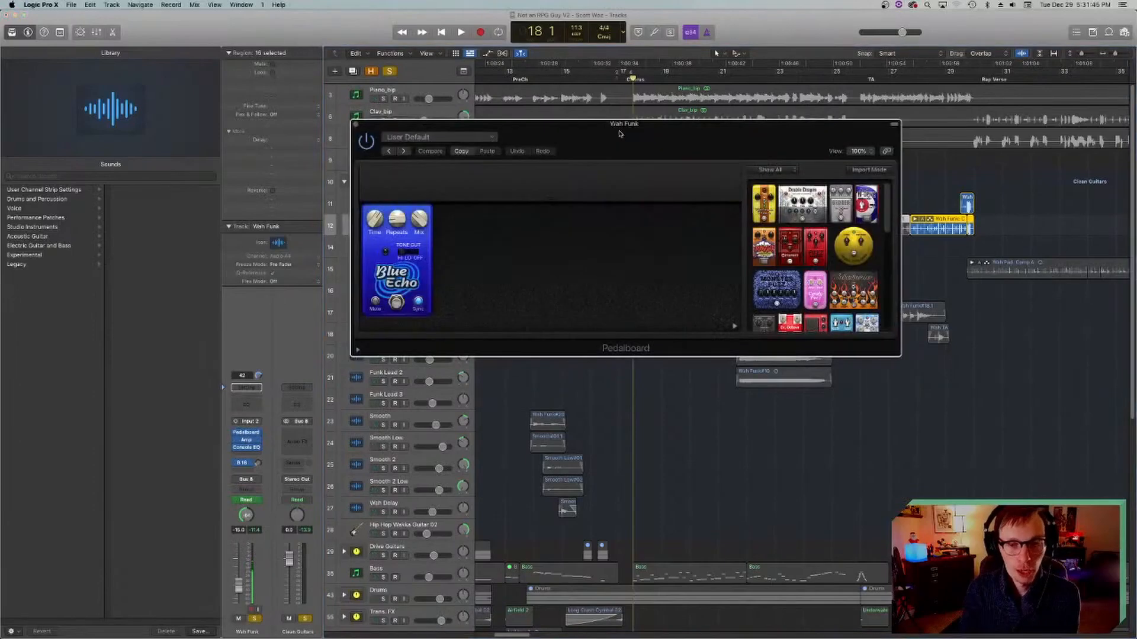
pyautogui.click(354, 123)
# Step: Play the soloed Wah Pad and Wah Funk tracks together from about bar 21 to bar 25
pyautogui.moveTo(740, 81); pyautogui.dragTo(736, 80)
pyautogui.press('space')
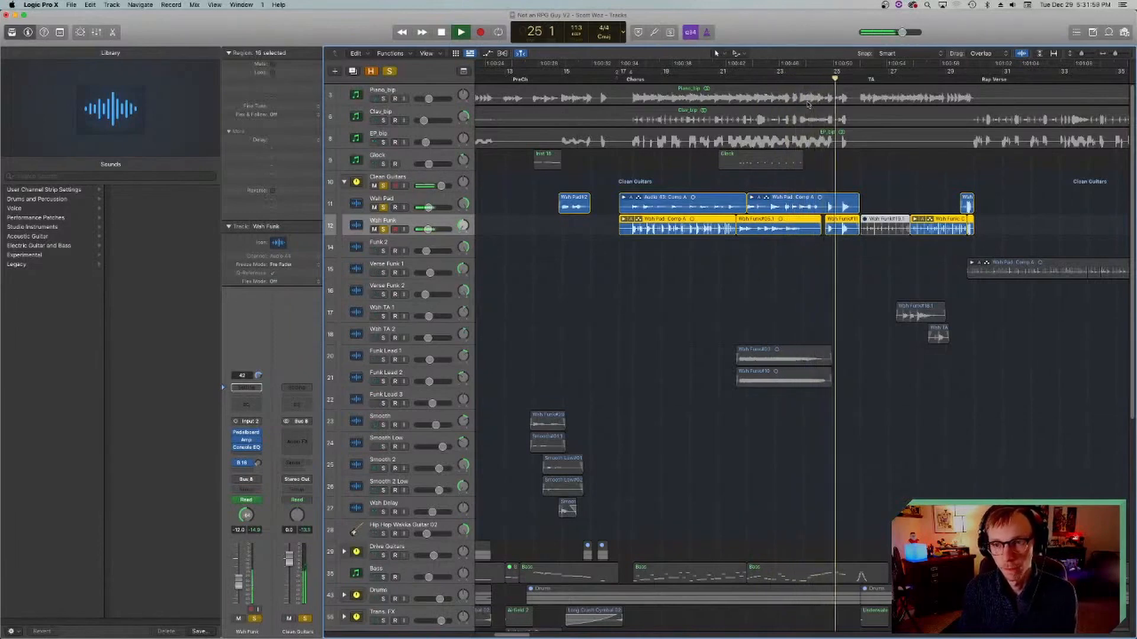
pyautogui.press('space')
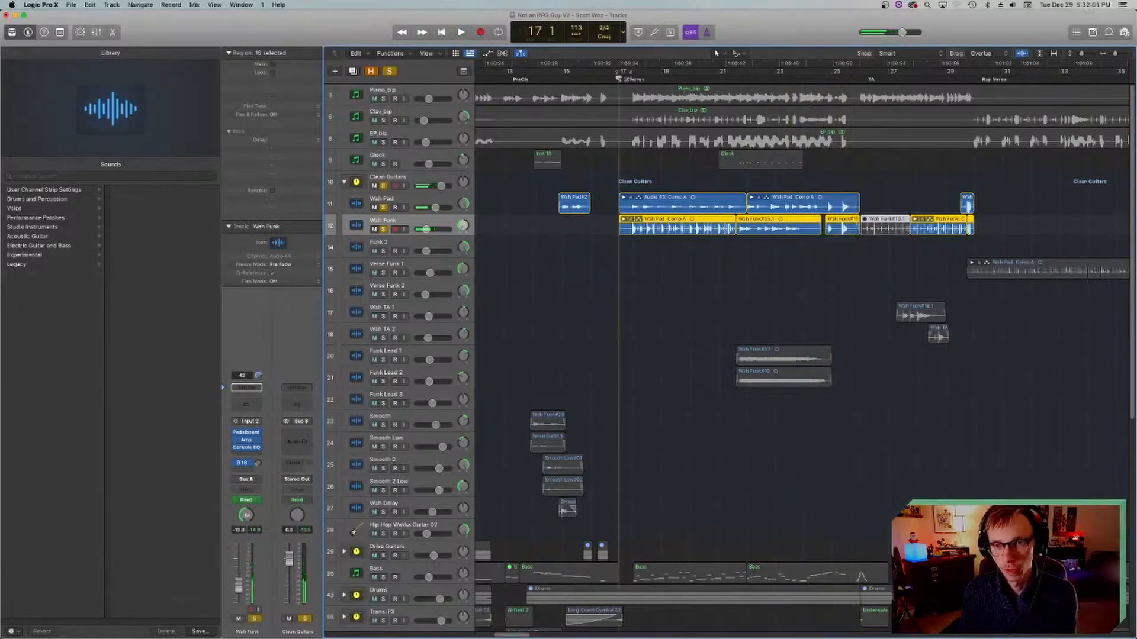
# Step: Examine the Wah Funk's Vintage Console EQ while playing from bar 18 to bar 20, close it and return to bar 18
pyautogui.click(246, 447)
pyautogui.moveTo(588, 132); pyautogui.dragTo(603, 171)
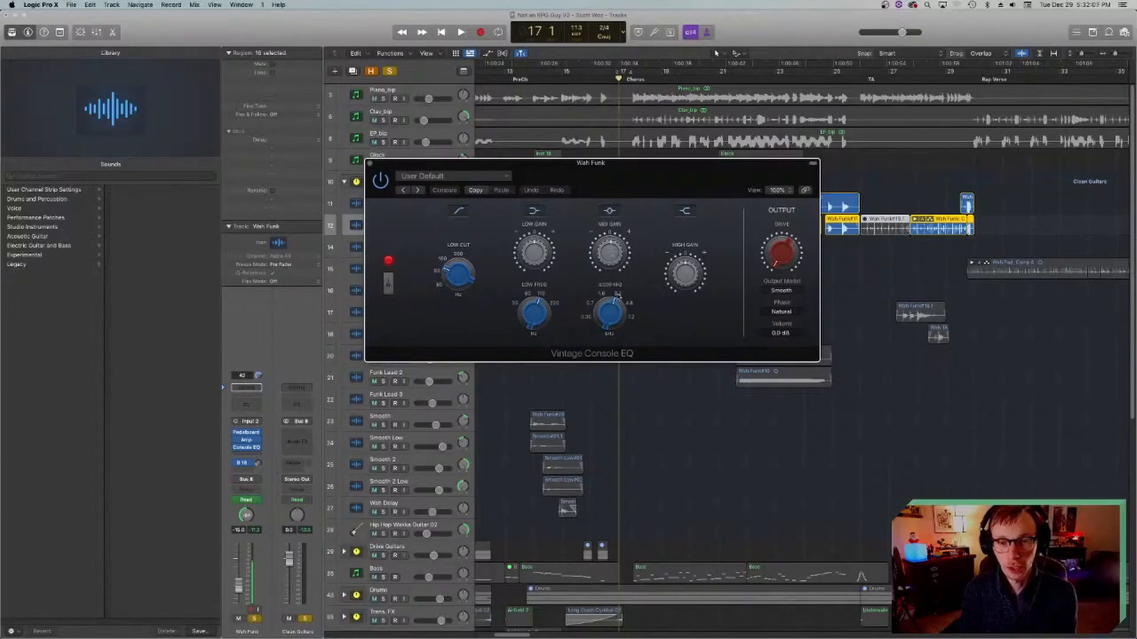
pyautogui.moveTo(618, 175); pyautogui.dragTo(661, 309)
pyautogui.click(634, 79)
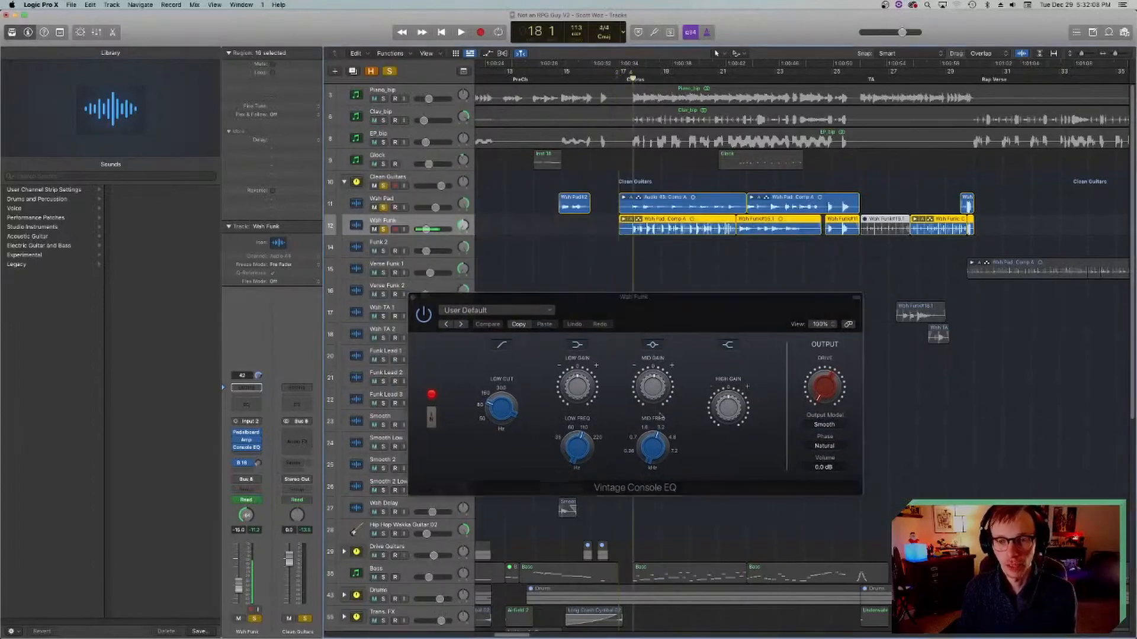
pyautogui.press('space')
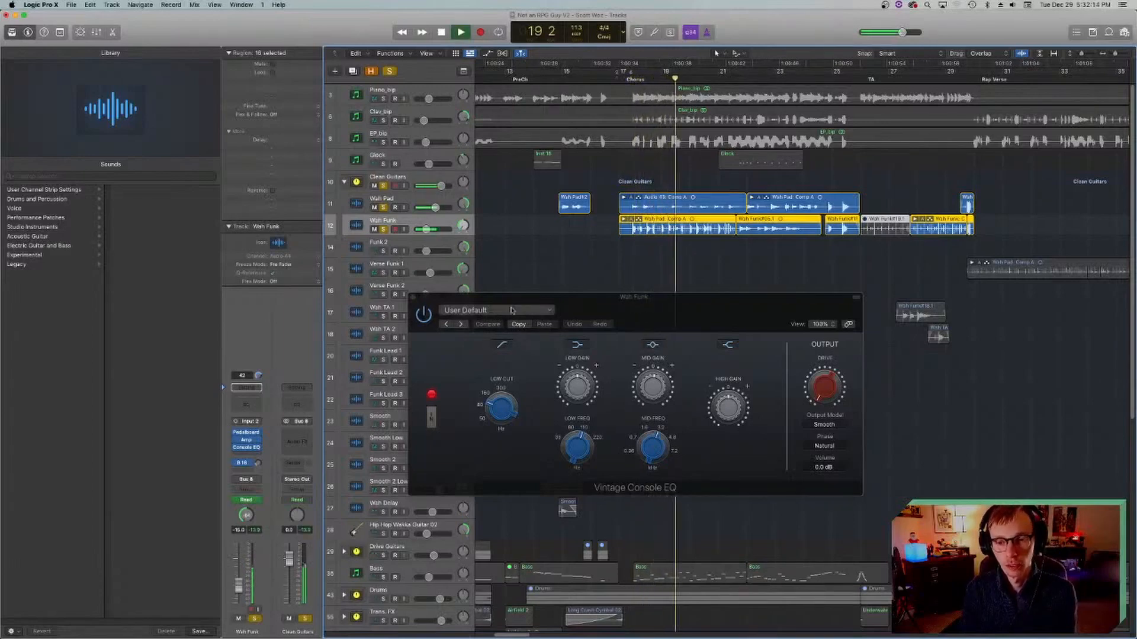
pyautogui.press('space')
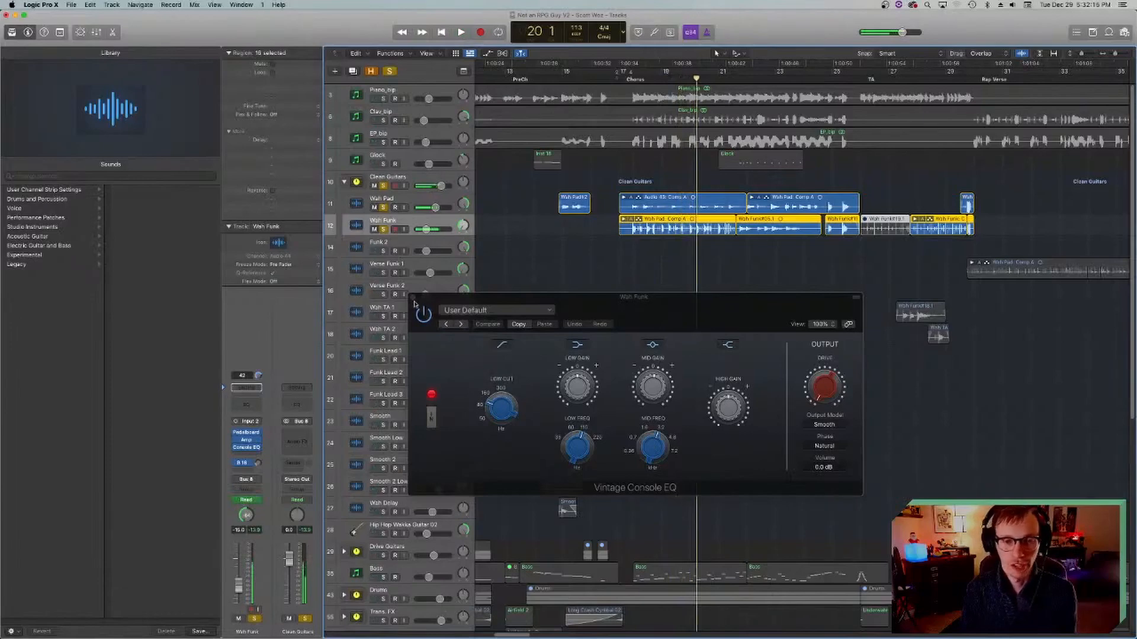
pyautogui.click(413, 298)
pyautogui.press(',')
pyautogui.press(',')
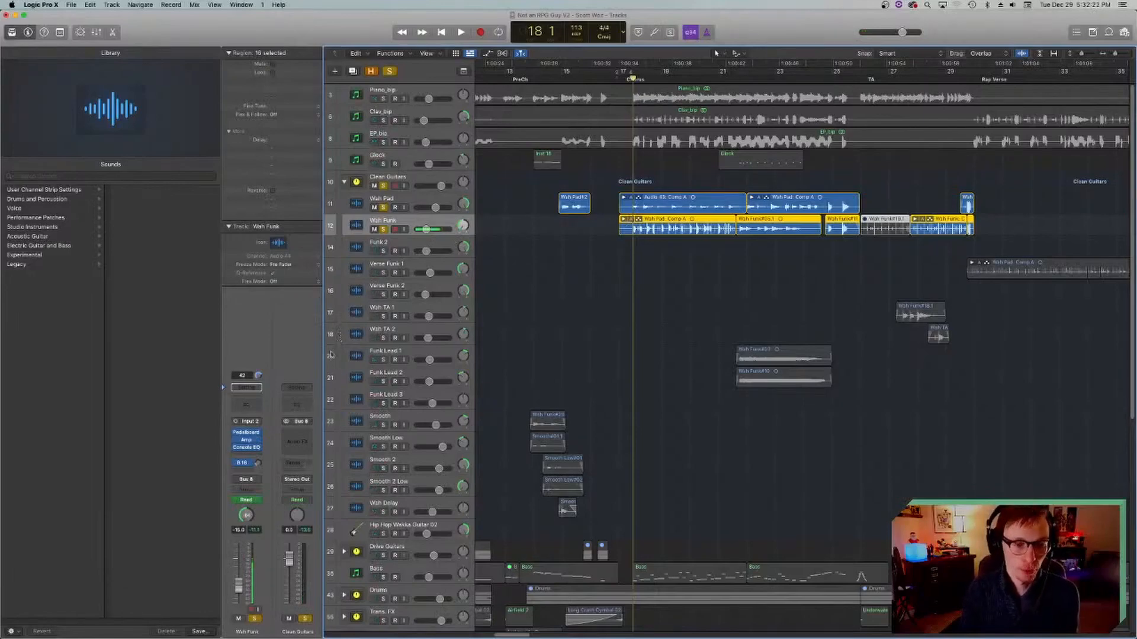
# Step: Unsolo the Wah Pad, play the Wah Funk alone from bar 18 to bar 19, return to bar 18 and save
pyautogui.hscroll(3, 585, 305)
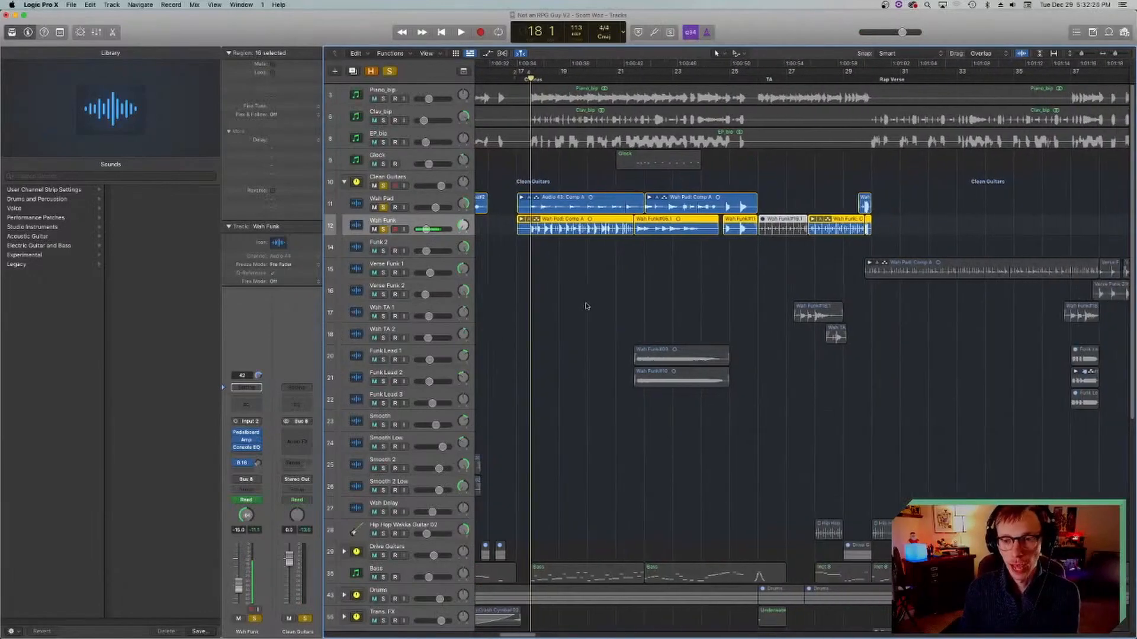
pyautogui.hscroll(-2, 586, 299)
pyautogui.scroll(-5, 586, 299)
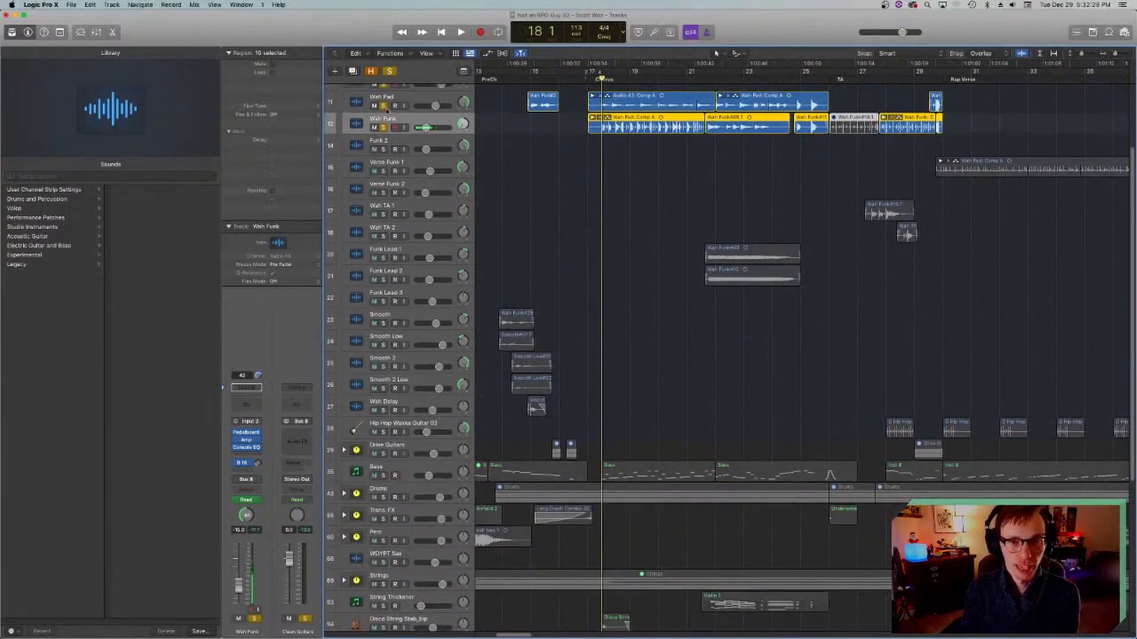
pyautogui.click(383, 106)
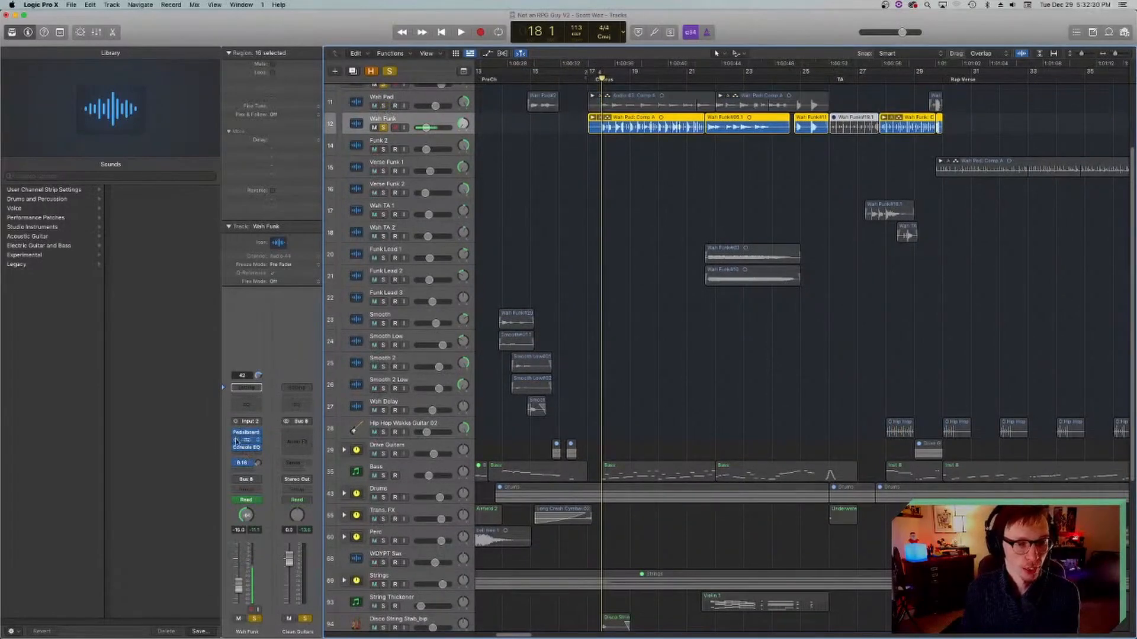
pyautogui.press('space')
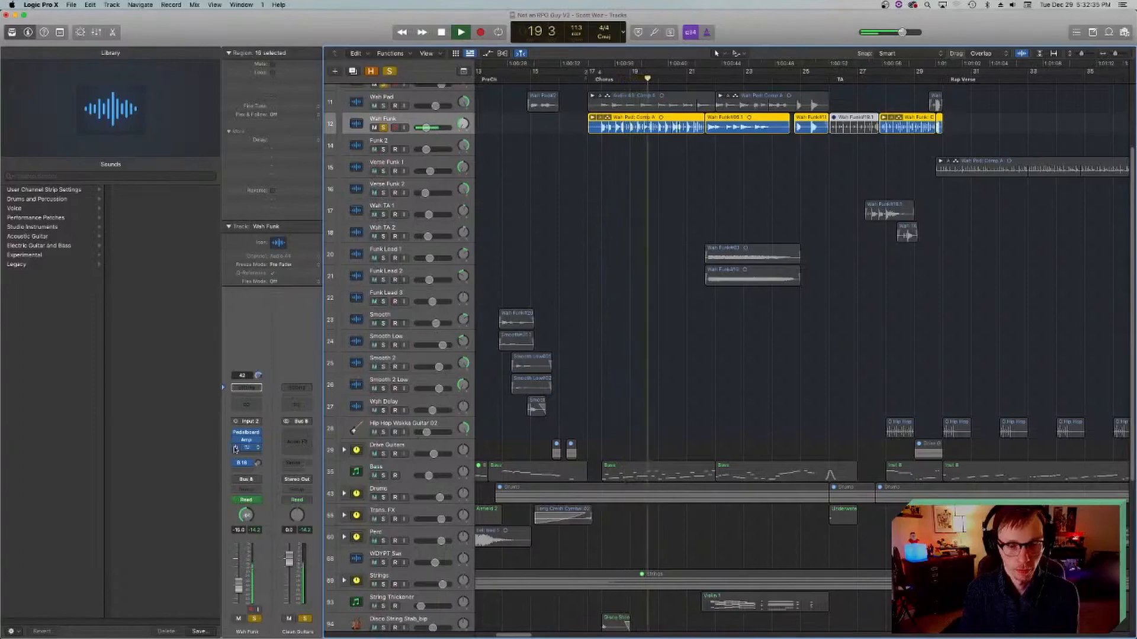
pyautogui.press('space')
pyautogui.click(605, 81)
pyautogui.press('super+s')
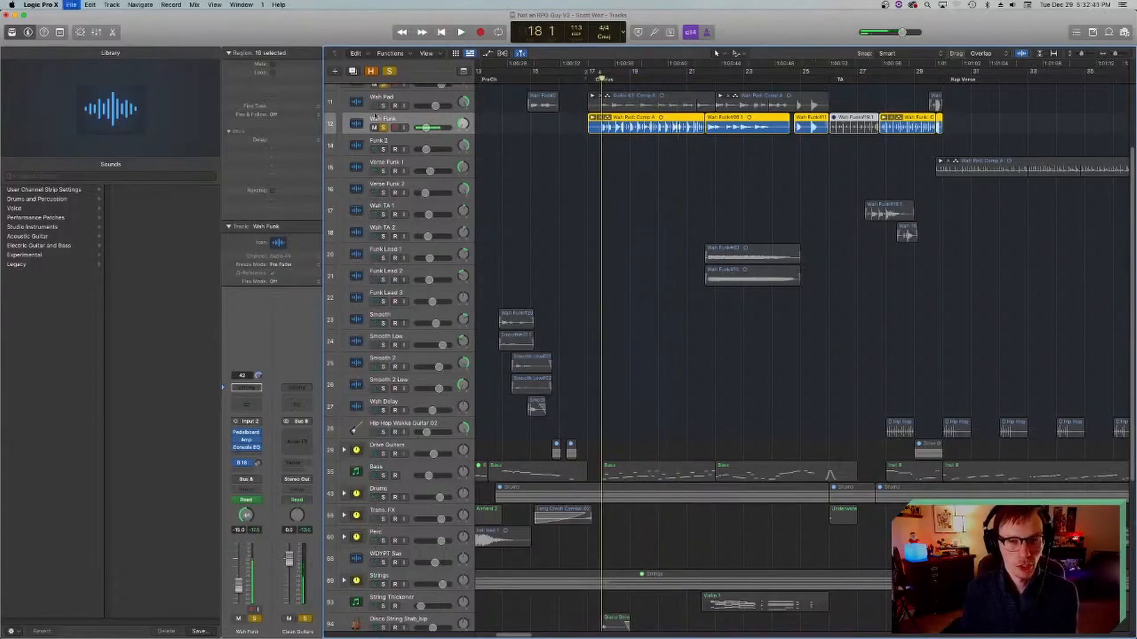
# Step: Switch the solo from Wah Funk to Wah Pad and play bars 18 to 22 while toggling its Console EQ and J37 bypass
pyautogui.click(373, 105)
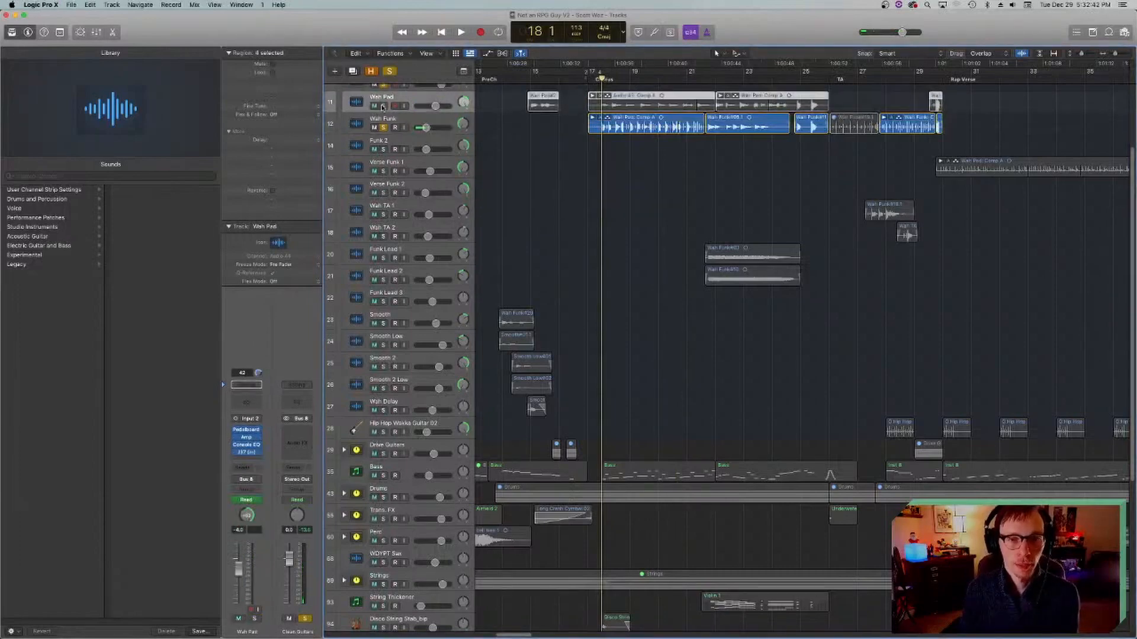
pyautogui.click(384, 128)
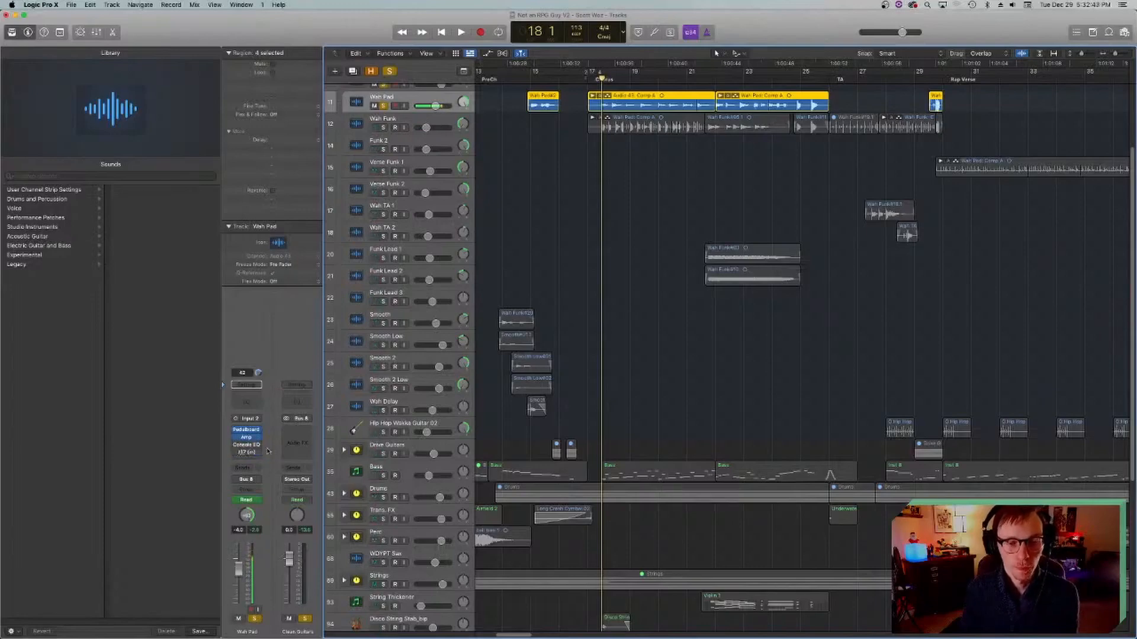
pyautogui.press('space')
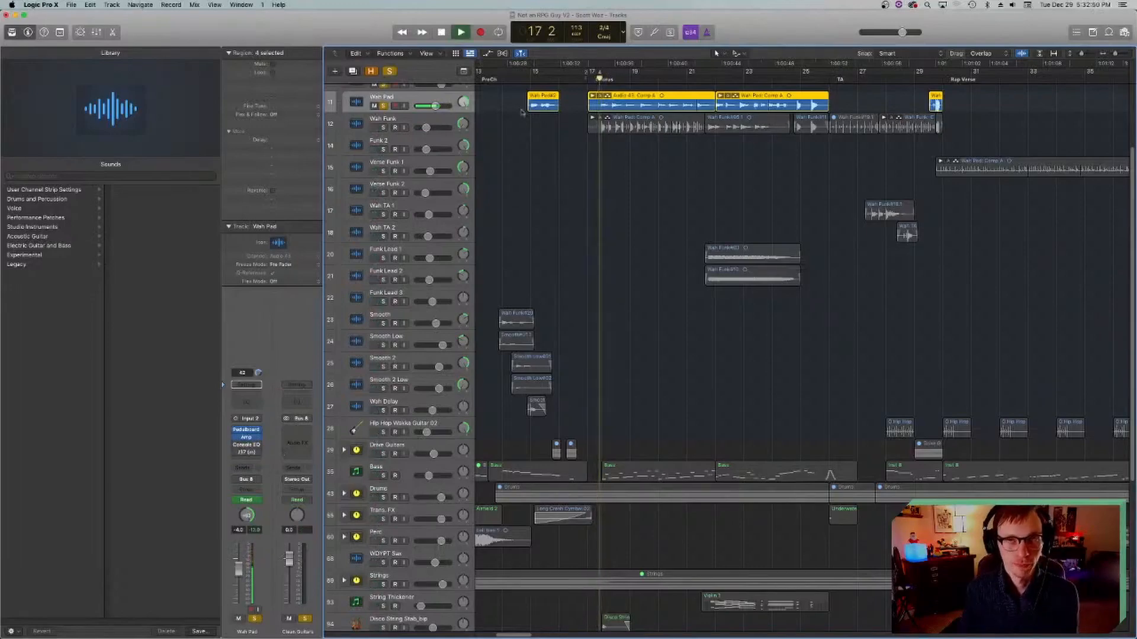
pyautogui.click(235, 446)
pyautogui.click(237, 458)
pyautogui.click(237, 454)
pyautogui.click(236, 452)
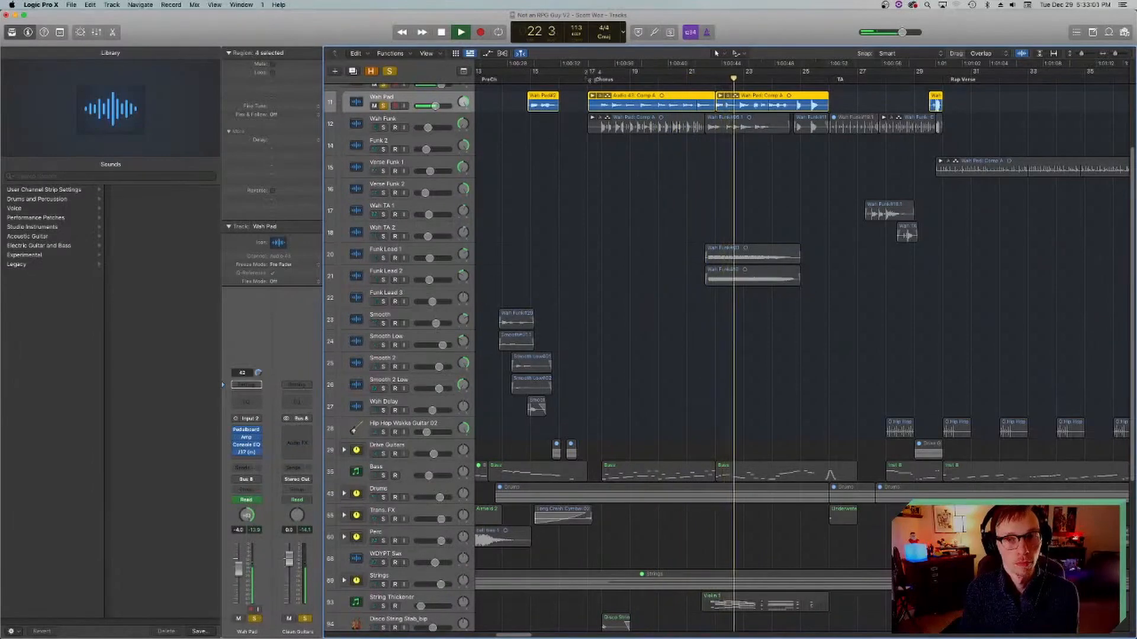
pyautogui.press('space')
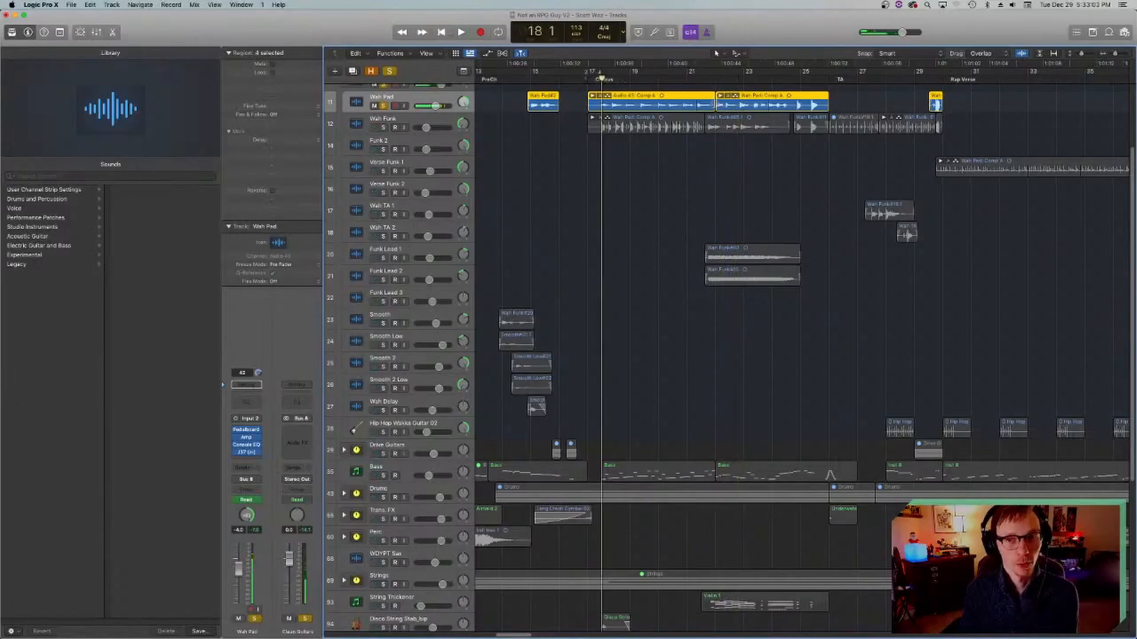
# Step: Turn off solo on the Clean Guitars stack and the Wah Pad track and save the project
pyautogui.scroll(2, 388, 107)
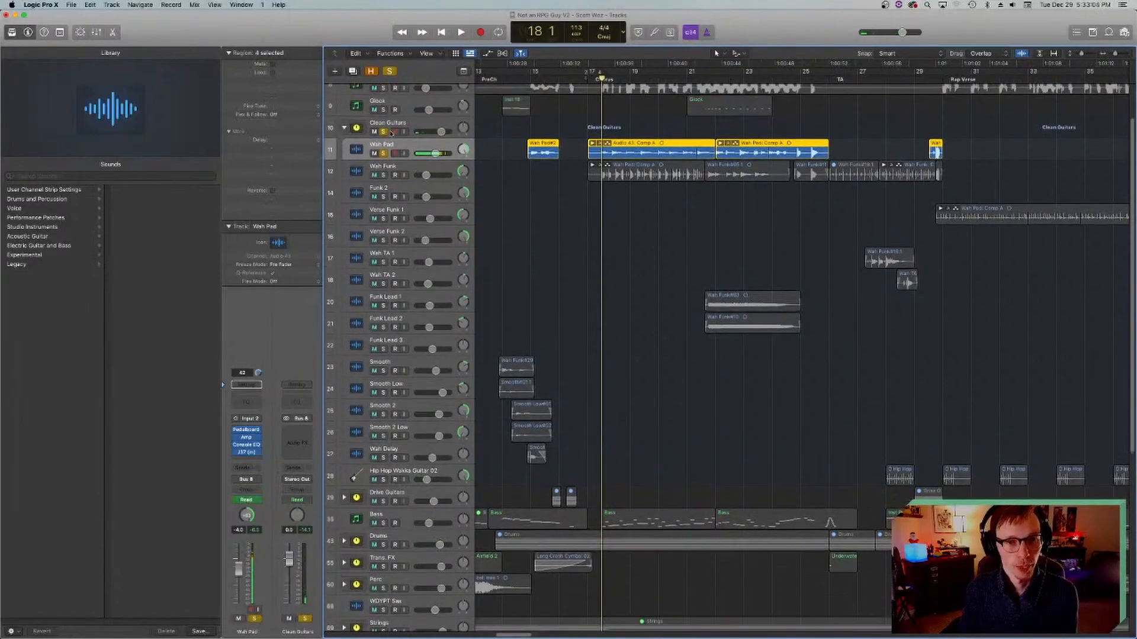
pyautogui.click(385, 131)
pyautogui.press('super+s')
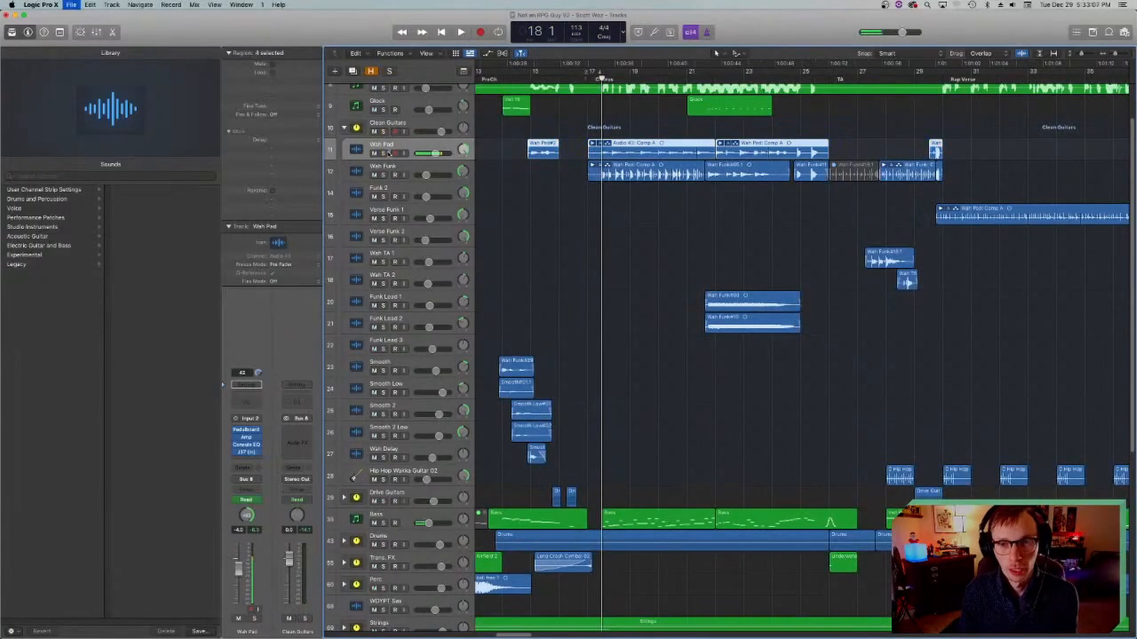
# Step: Solo Funk Lead 1 and play it from bar 21, adding Funk Lead 2 to the solo during playback
pyautogui.click(707, 78)
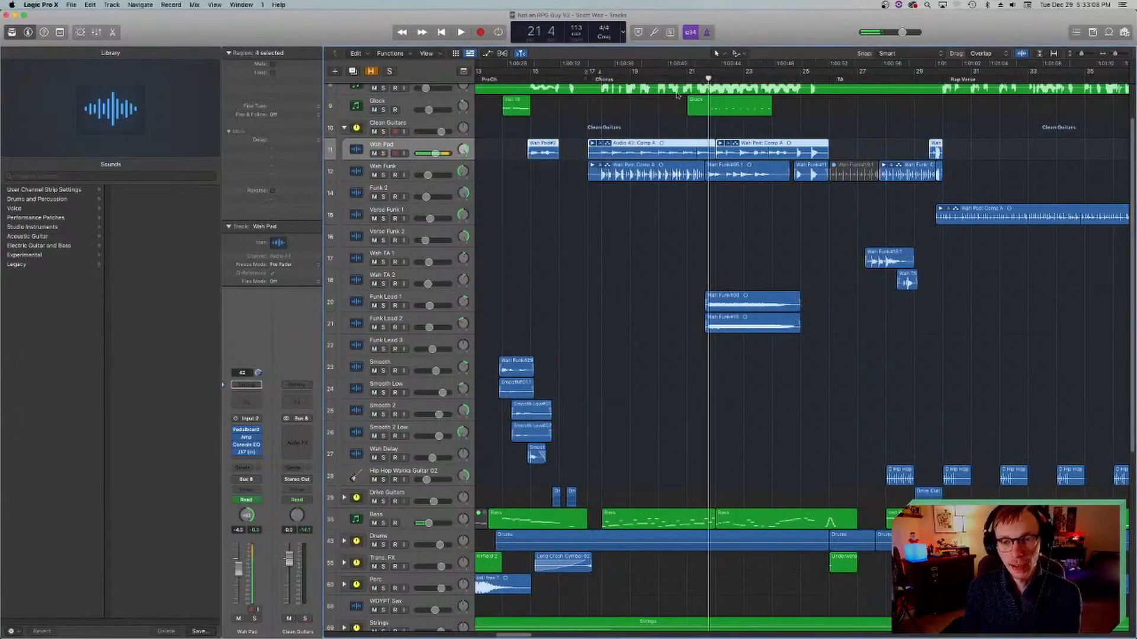
pyautogui.click(379, 303)
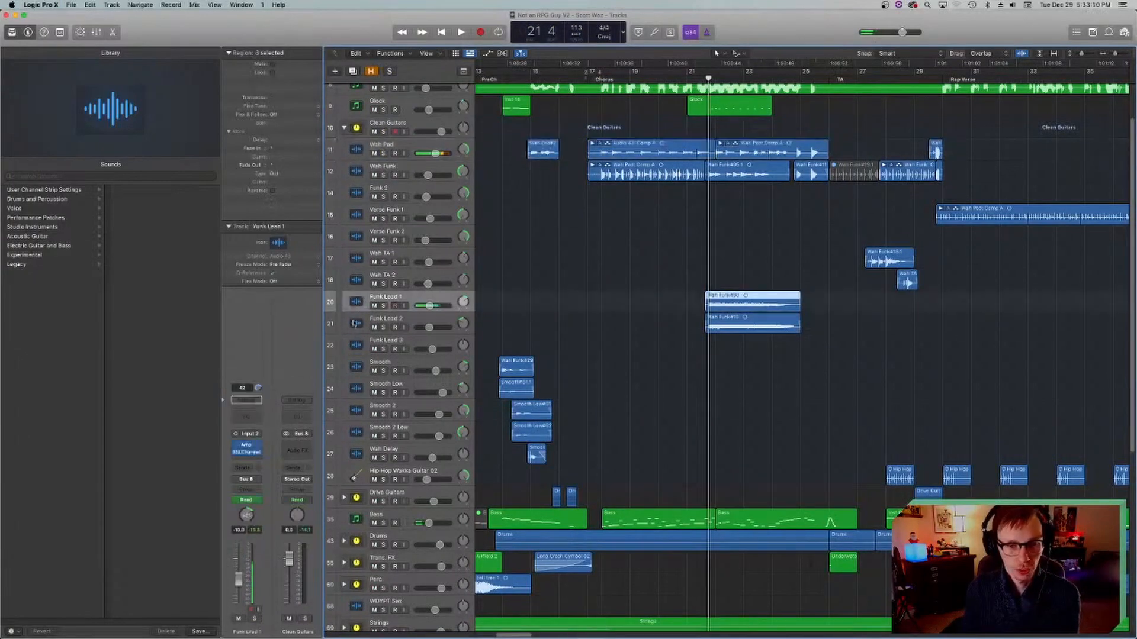
pyautogui.click(382, 307)
pyautogui.press('space')
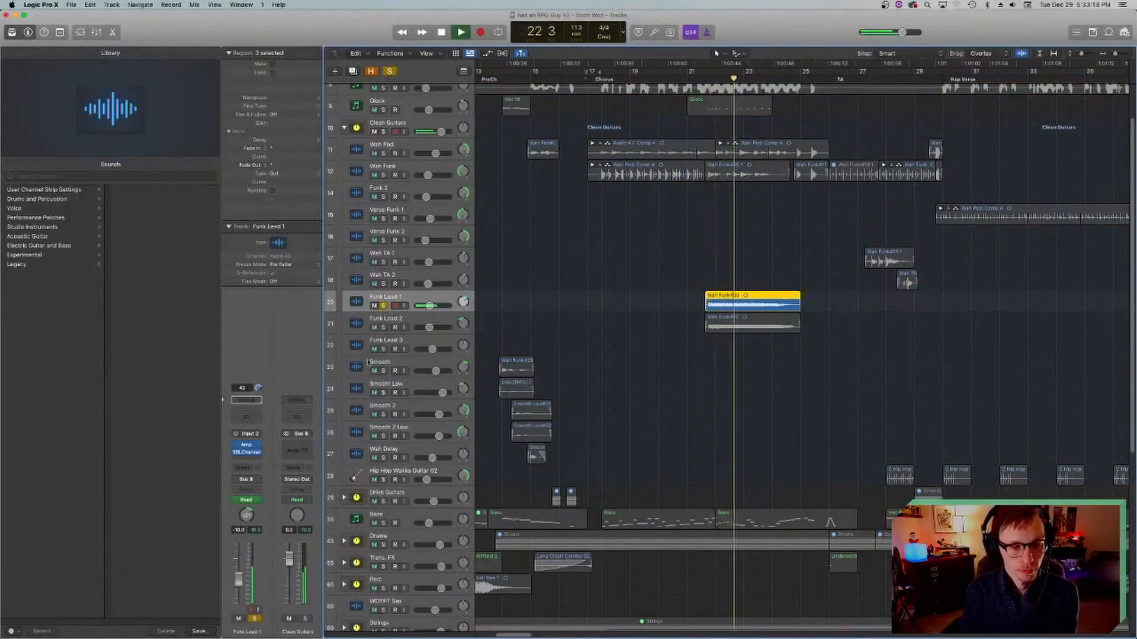
pyautogui.click(383, 328)
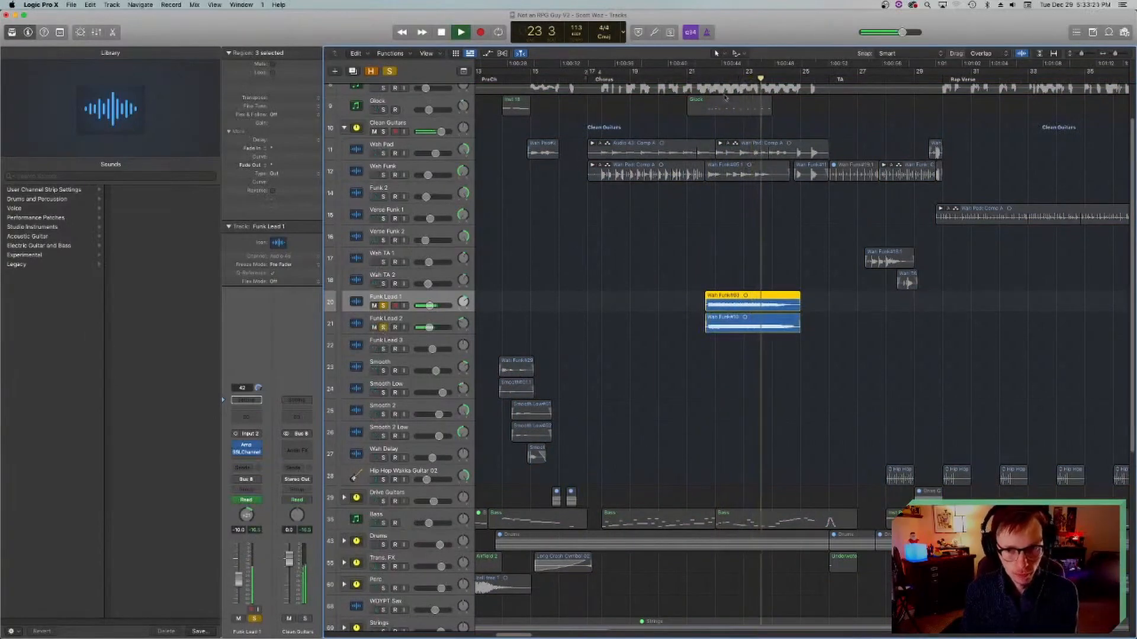
pyautogui.press('space')
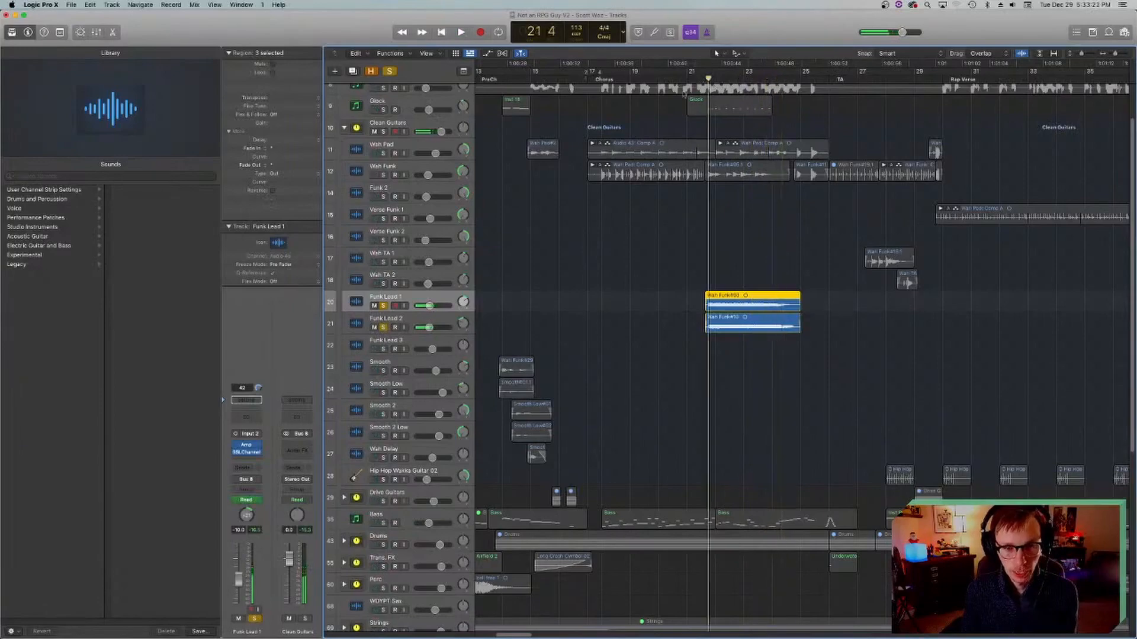
# Step: Examine the SSLChannel plug-in on Funk Lead 1 and close it
pyautogui.click(246, 449)
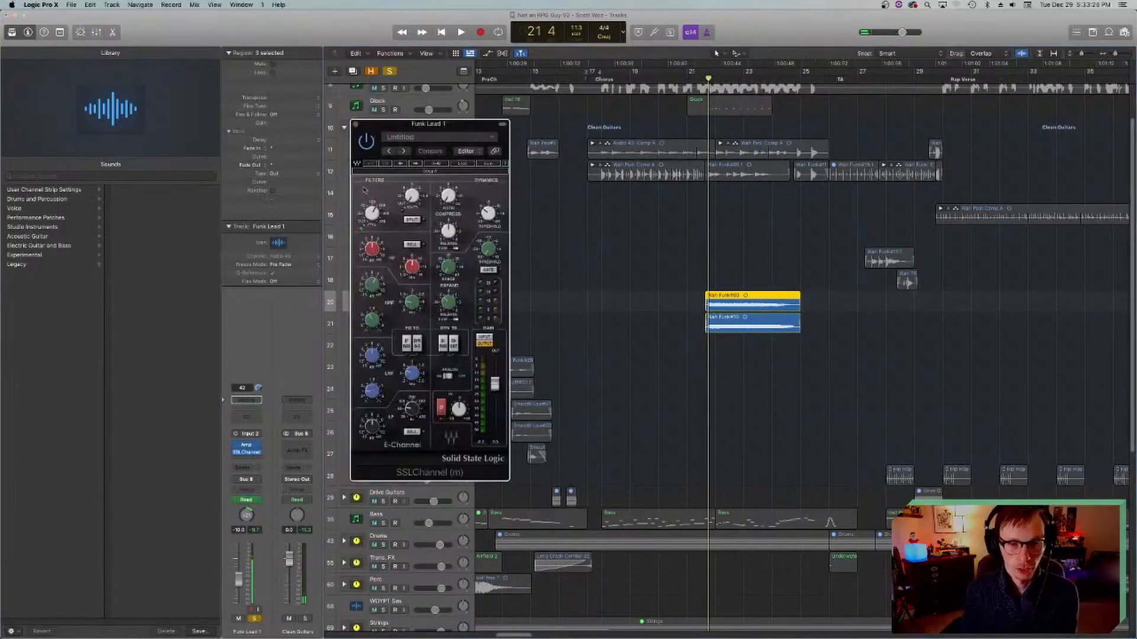
pyautogui.click(357, 125)
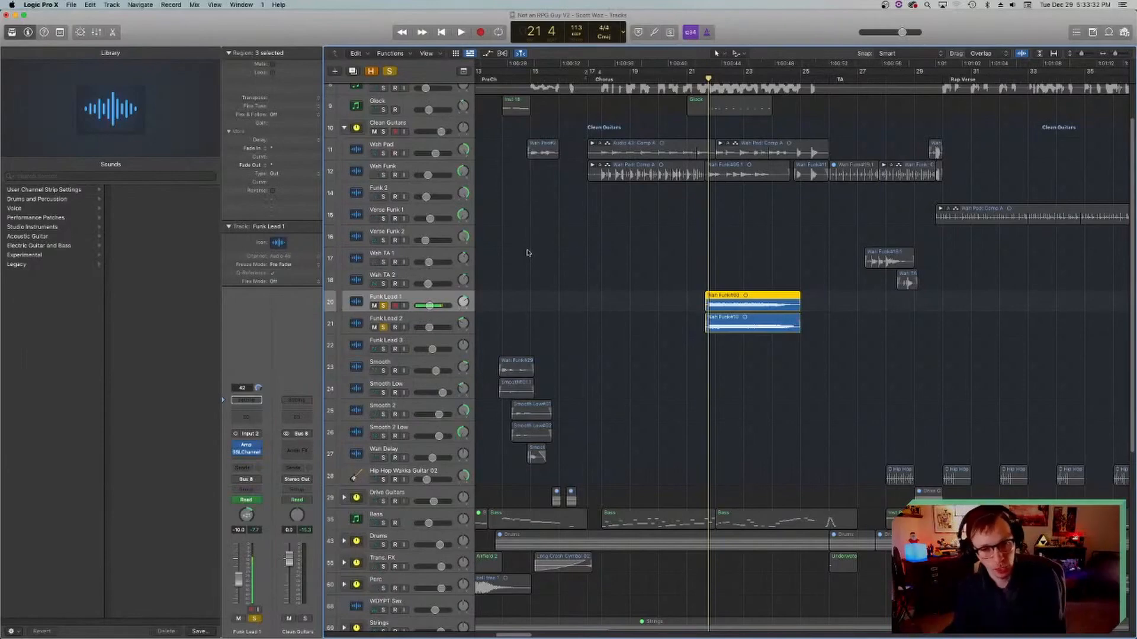
pyautogui.scroll(-1, 389, 272)
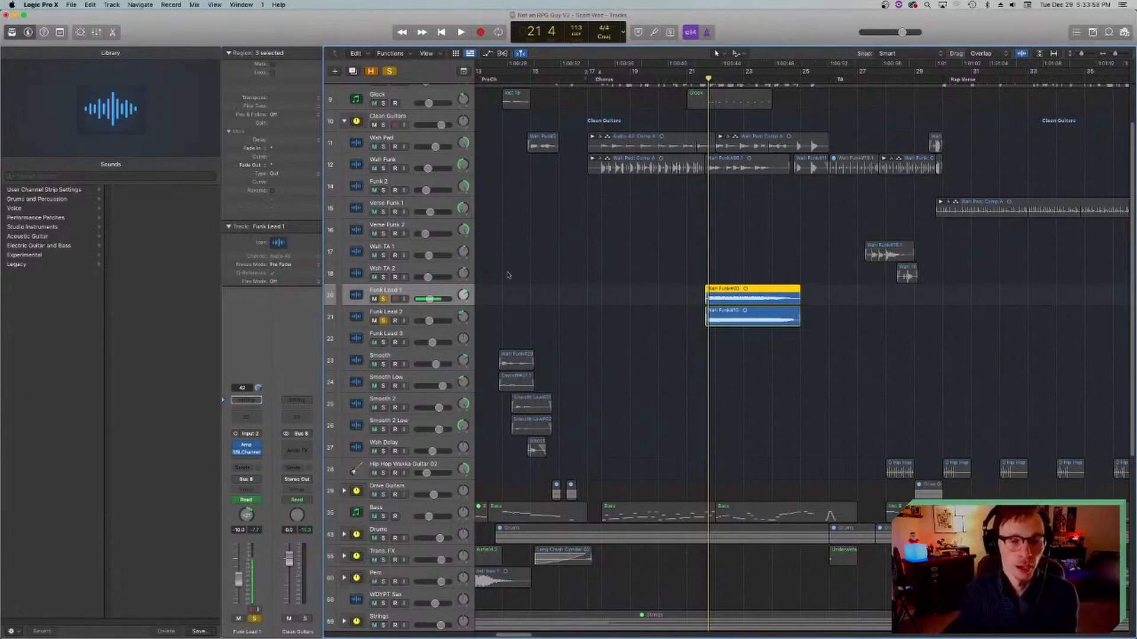
# Step: Turn off solo on Funk Lead 1 and Funk Lead 2 and save the project
pyautogui.scroll(3, 504, 285)
pyautogui.click(383, 382)
pyautogui.click(384, 360)
pyautogui.press('super+s')
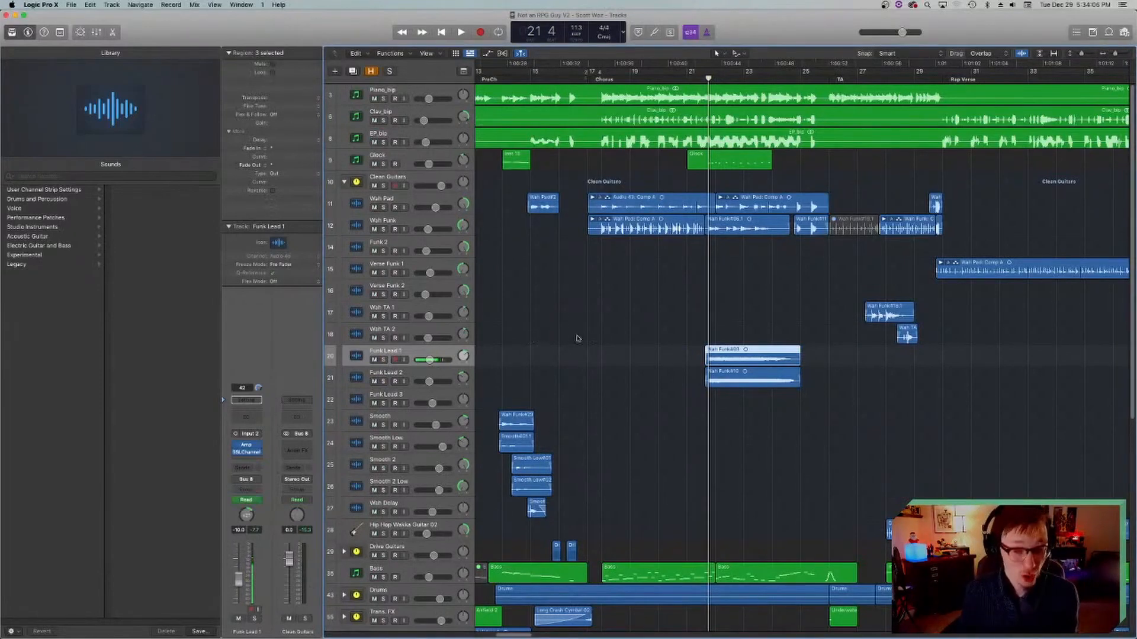
# Step: Play the full mix from bar 8 to bar 10 and solo the Drive Guitars stack
pyautogui.hscroll(5, 577, 332)
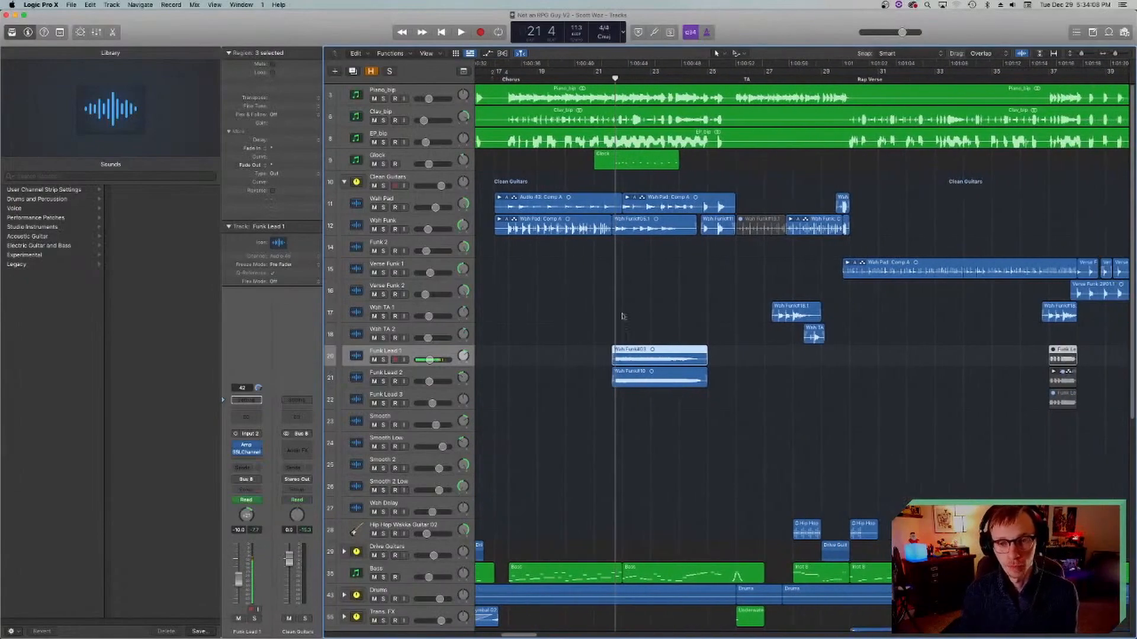
pyautogui.scroll(-8, 614, 323)
pyautogui.scroll(3, 654, 318)
pyautogui.hscroll(-10, 664, 310)
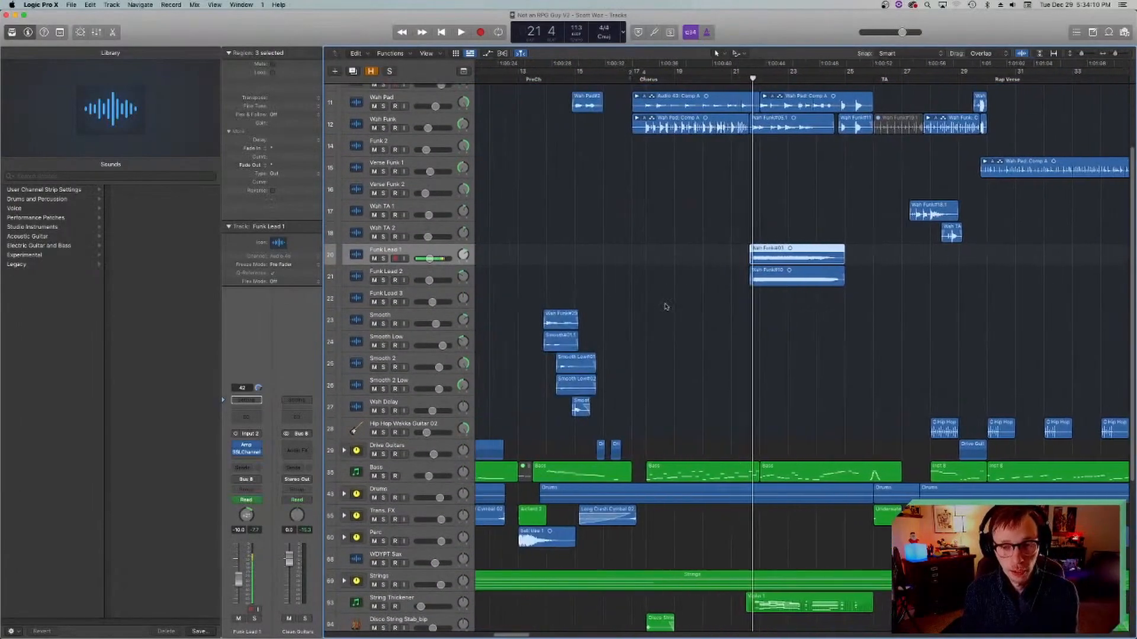
pyautogui.click(694, 83)
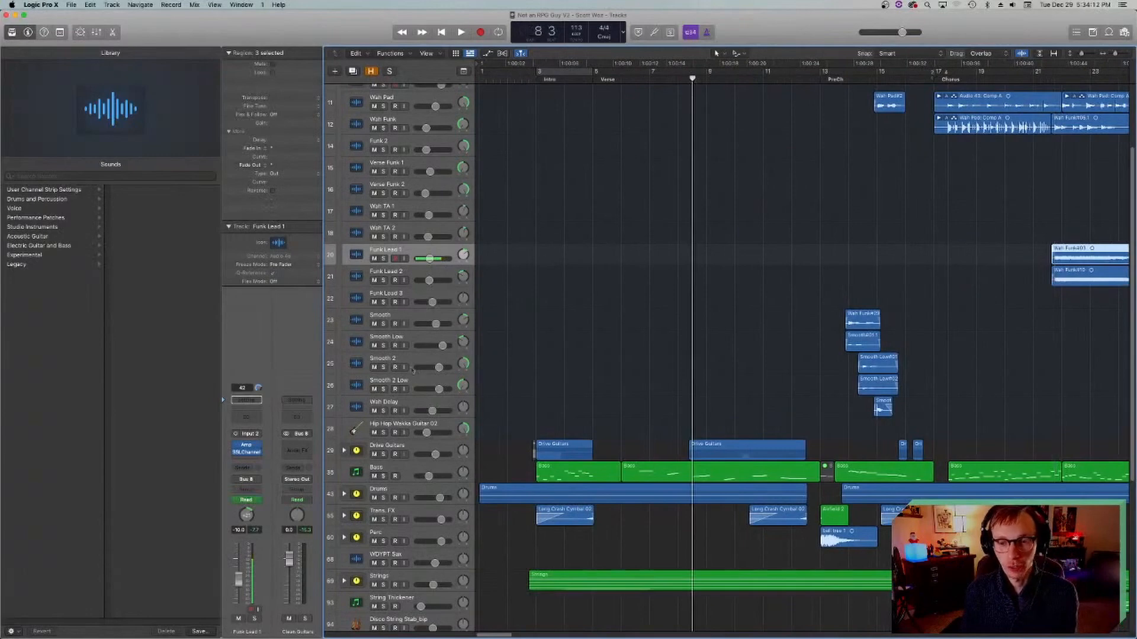
pyautogui.press('space')
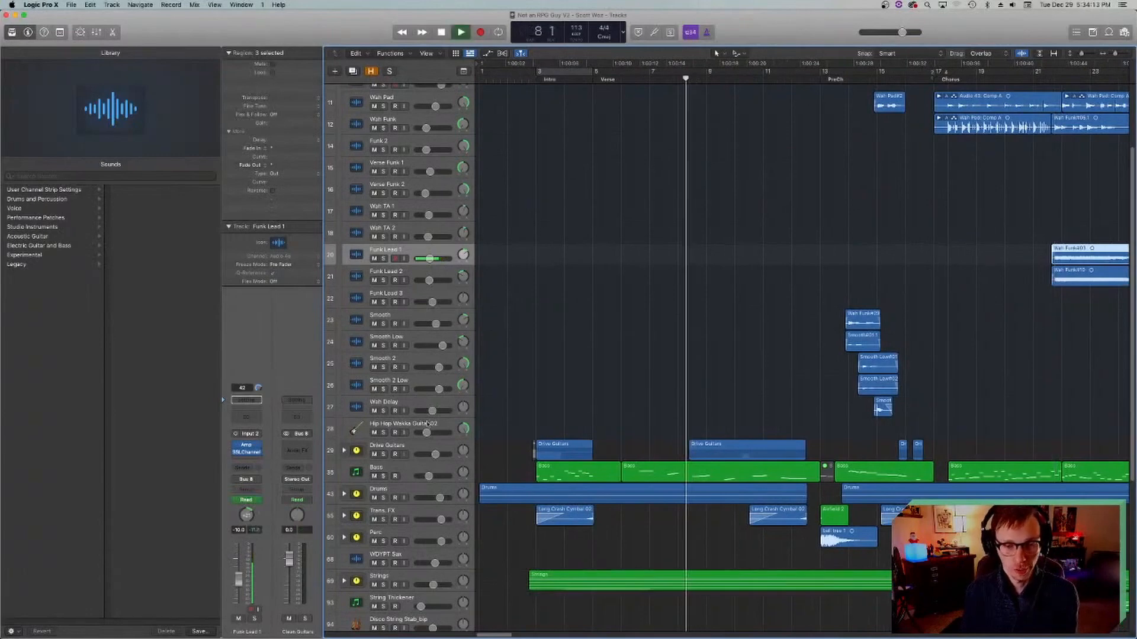
pyautogui.hscroll(4, 586, 290)
pyautogui.press('space')
pyautogui.click(383, 454)
# Step: Collapse the Clean Guitars stack and expand the Drive Guitars stack
pyautogui.scroll(2, 456, 353)
pyautogui.scroll(1, 456, 353)
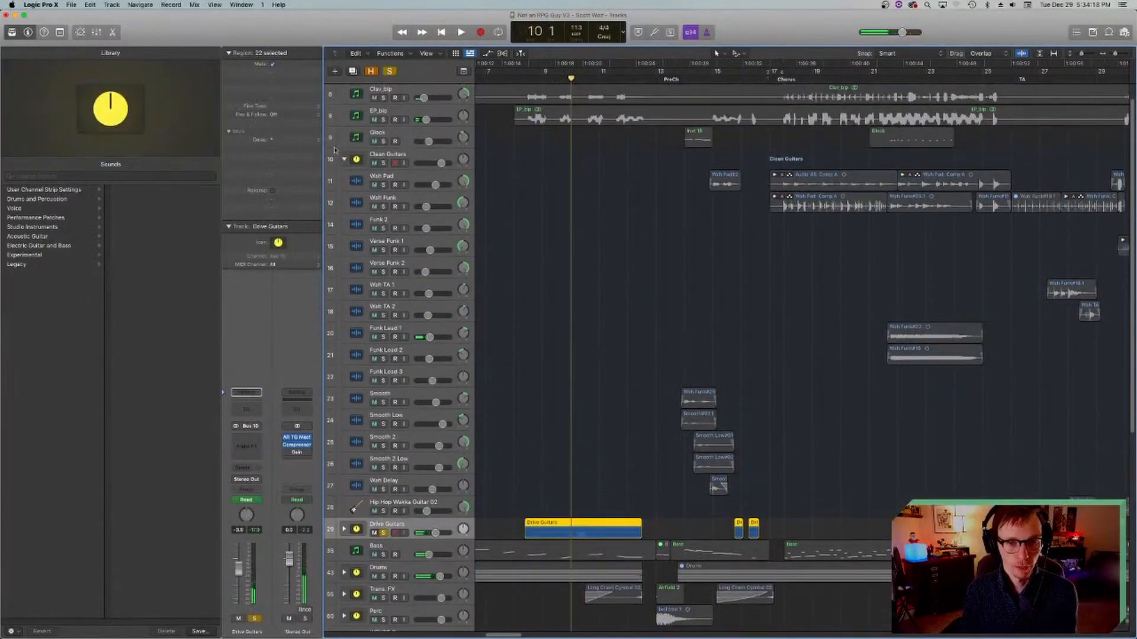
pyautogui.click(343, 159)
pyautogui.click(344, 204)
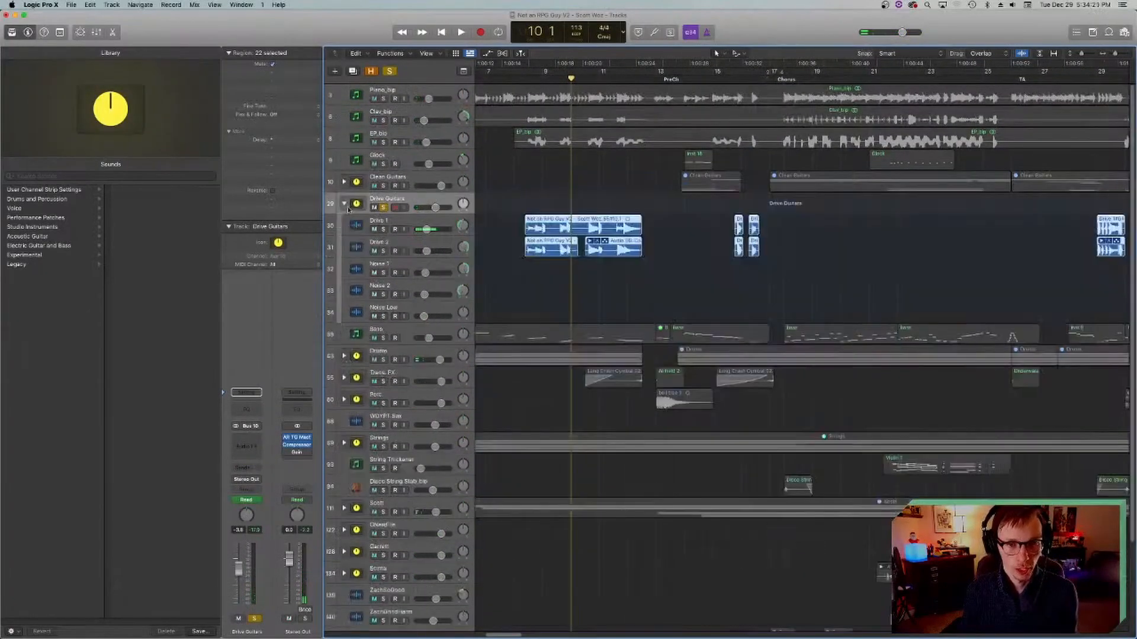
# Step: Examine Drive 1's Amp Designer, close it and play the soloed drive guitars from bar 8 to bar 9
pyautogui.click(362, 232)
pyautogui.click(521, 77)
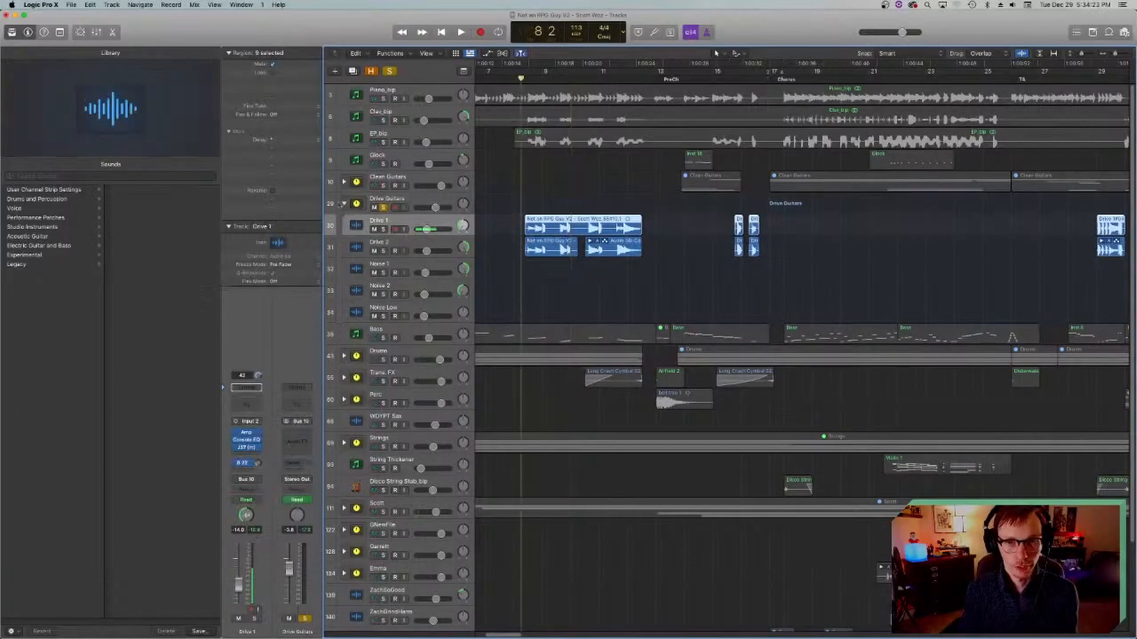
pyautogui.click(247, 434)
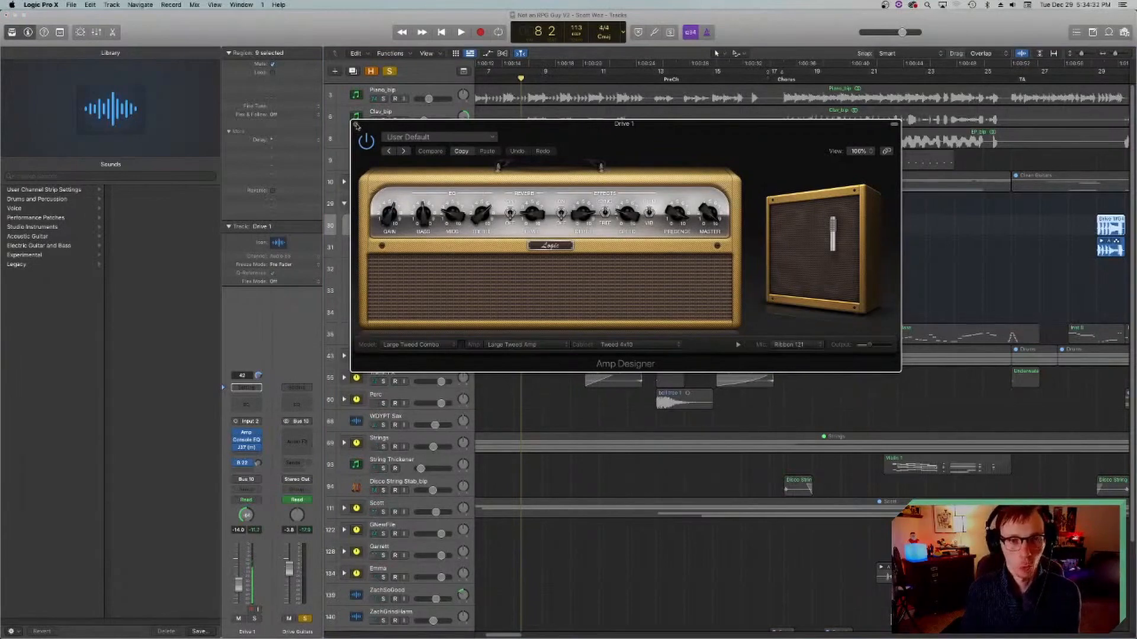
pyautogui.click(357, 125)
pyautogui.press('space')
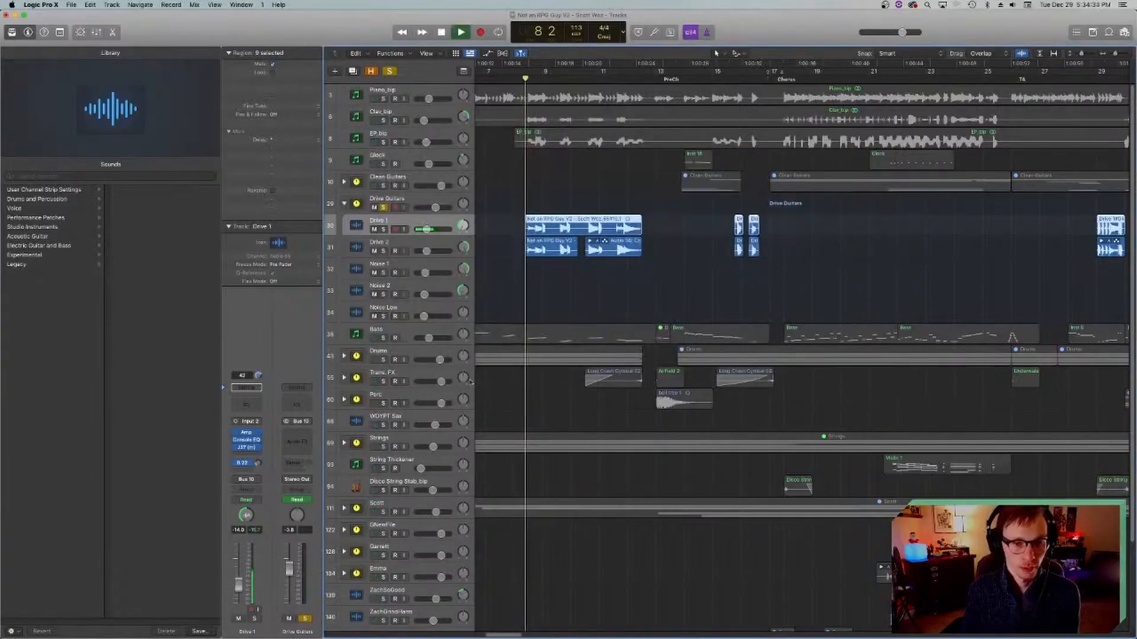
pyautogui.moveTo(247, 442)
pyautogui.press('space')
# Step: Examine Drive 1's Vintage Console EQ, return the playhead to bar 8 and close the plug-in
pyautogui.click(248, 442)
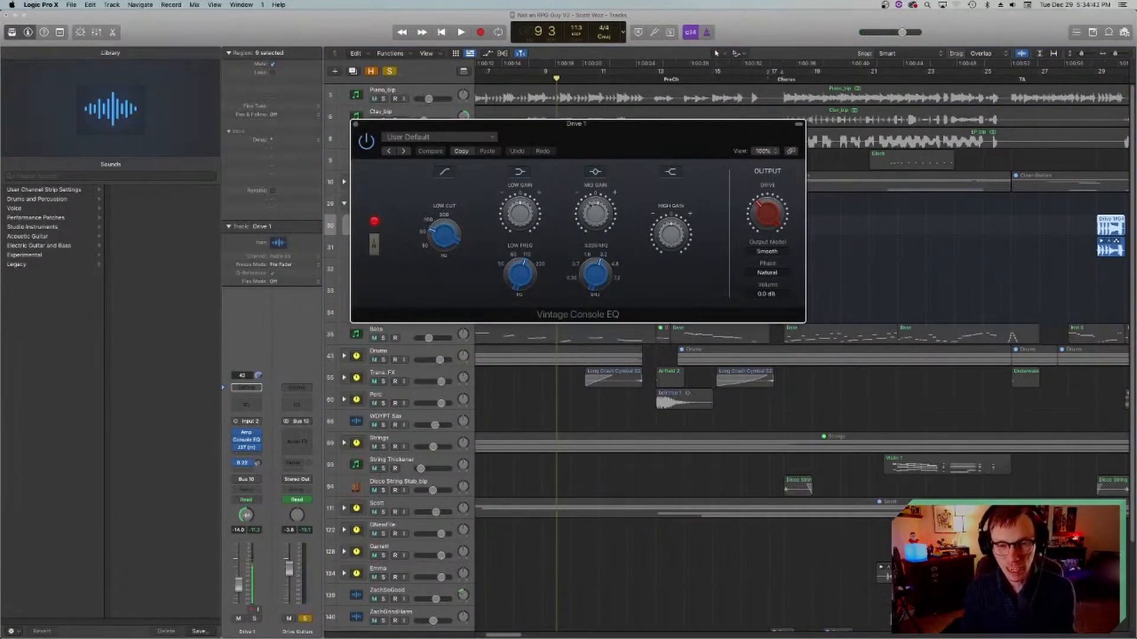
pyautogui.moveTo(572, 144); pyautogui.dragTo(752, 363)
pyautogui.click(528, 74)
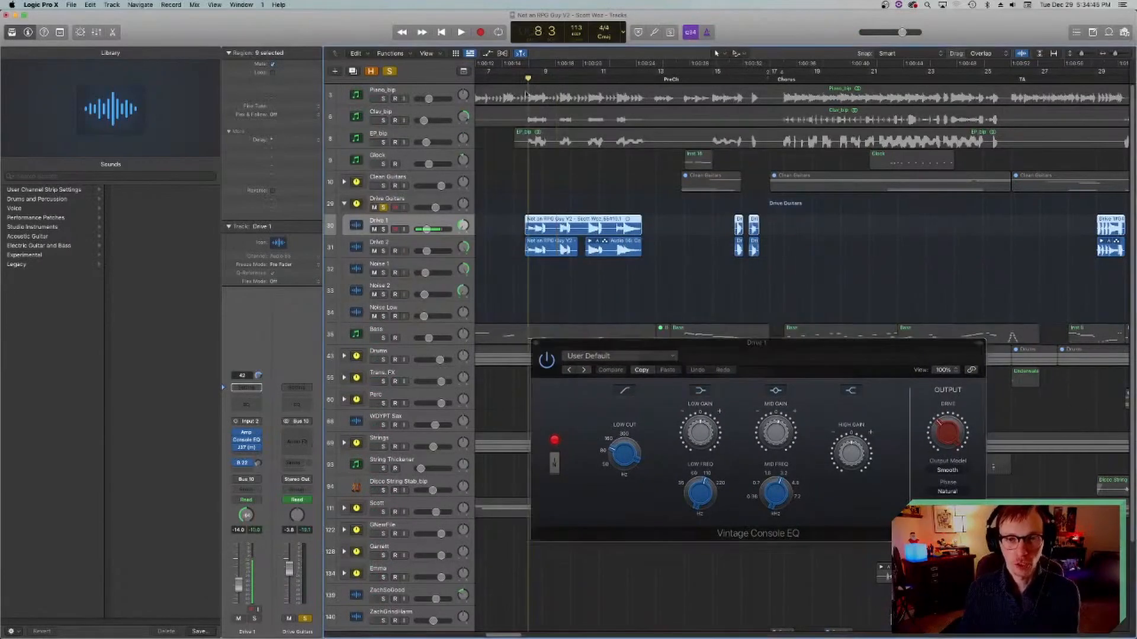
pyautogui.click(538, 344)
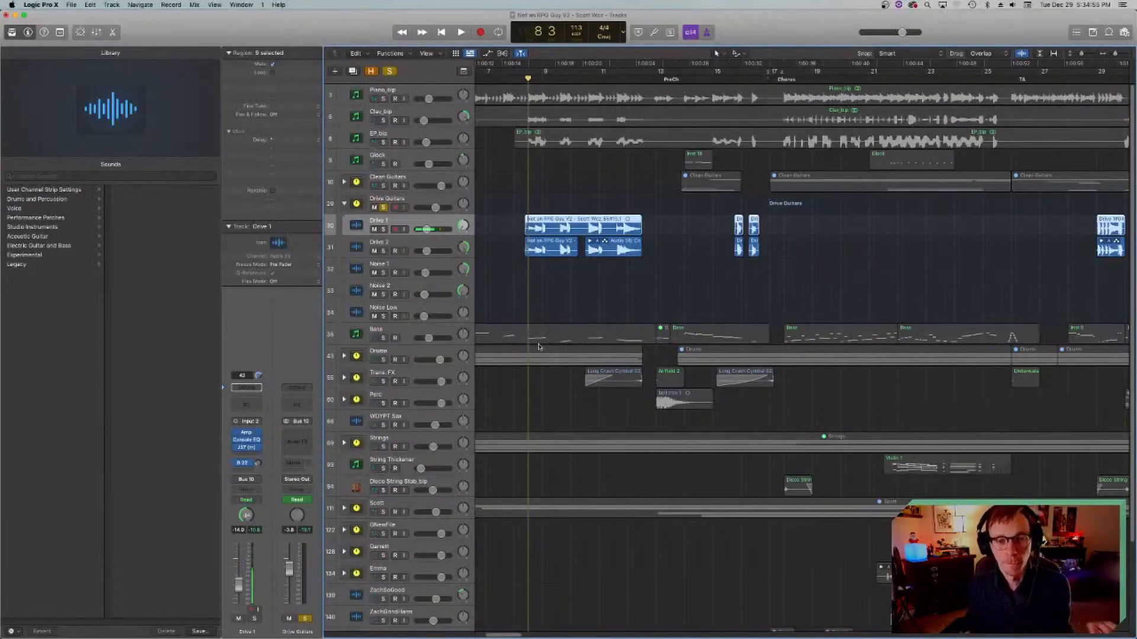
# Step: Play the drive guitars from bar 8 while adding the Bass track to the solo, and return to bar 8
pyautogui.press('space')
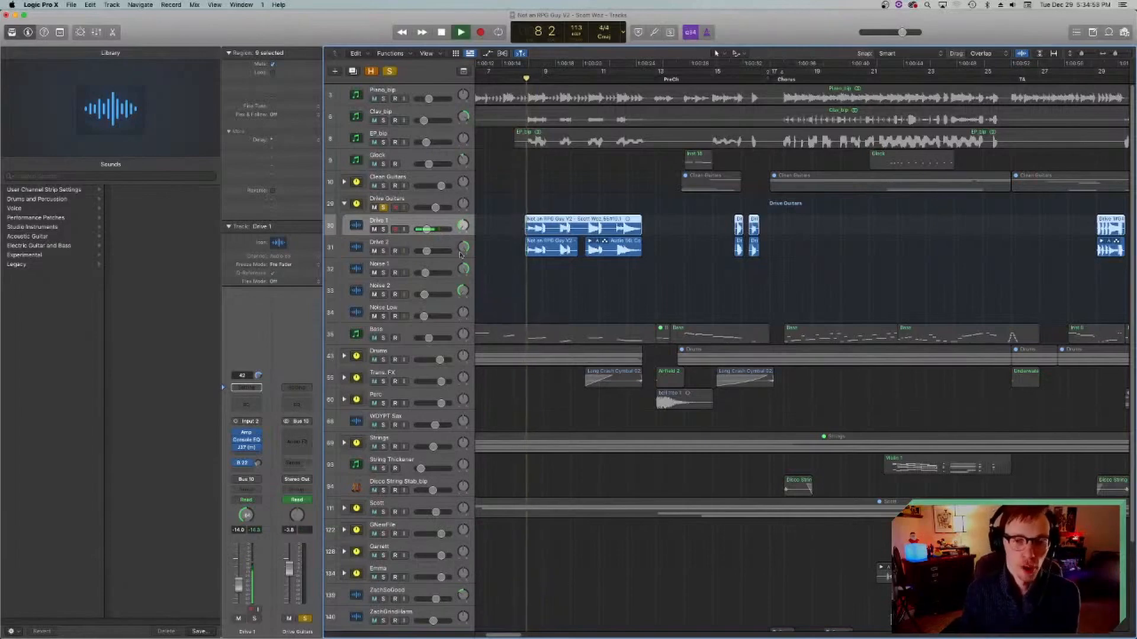
pyautogui.click(383, 338)
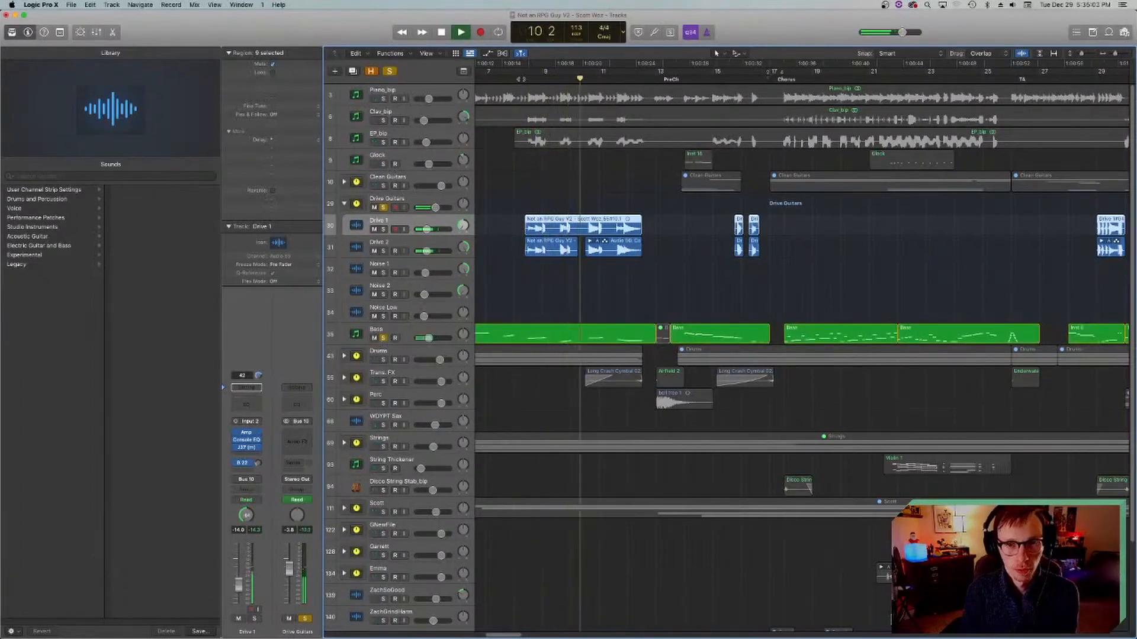
pyautogui.press('space')
pyautogui.click(521, 79)
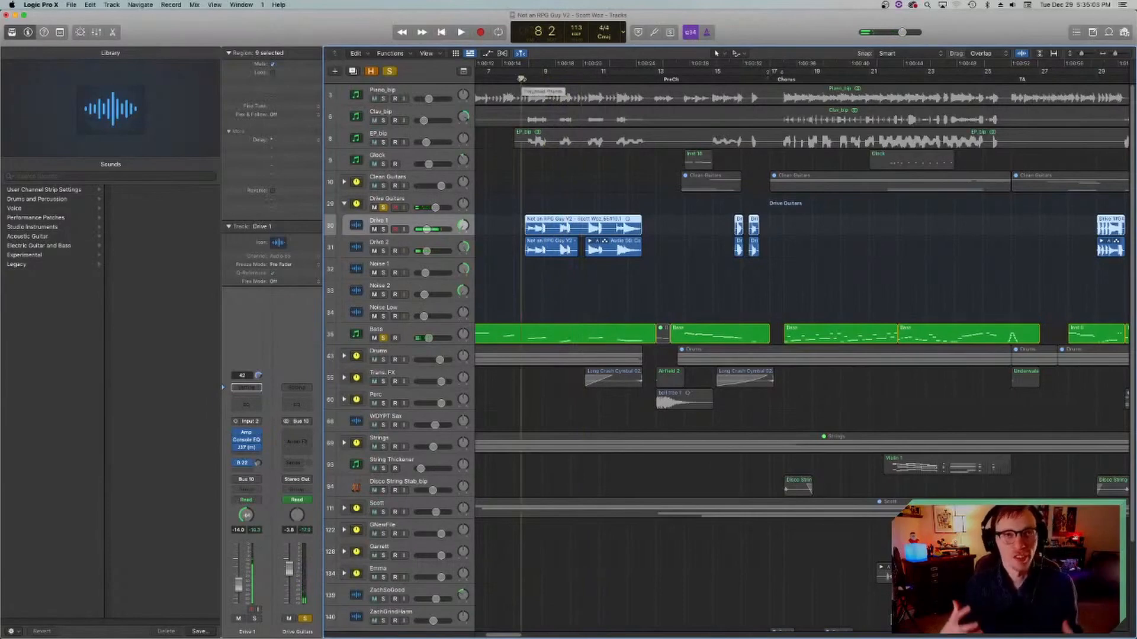
# Step: Play the drive guitars together with the bass from bar 8 to bar 11, return to bar 8 and save
pyautogui.press('space')
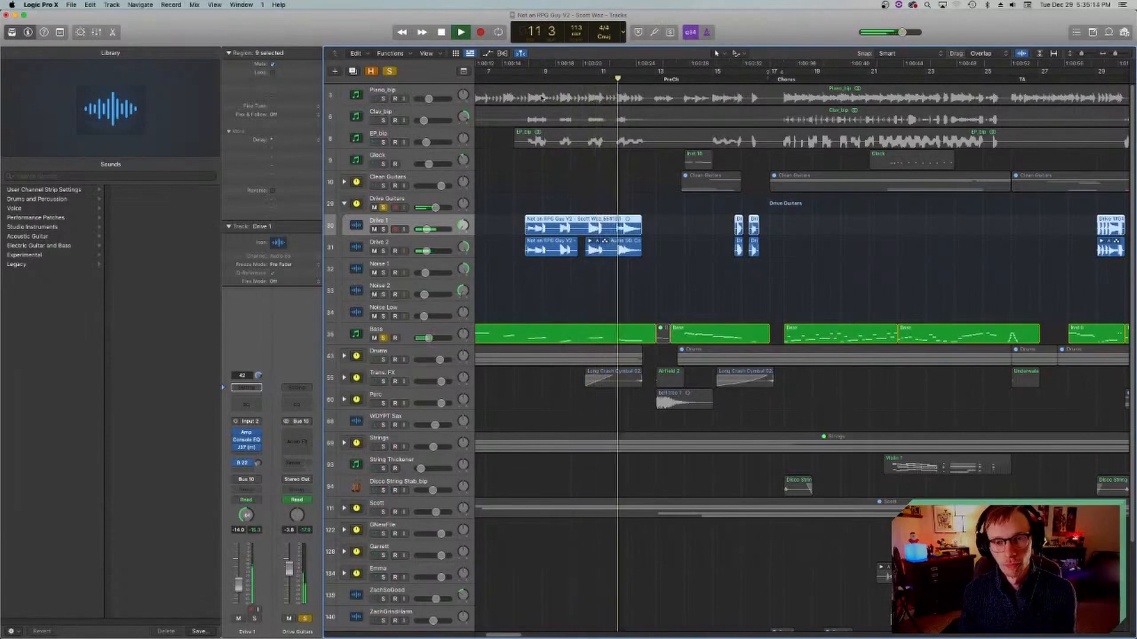
pyautogui.press('space')
pyautogui.click(524, 77)
pyautogui.press('super+s')
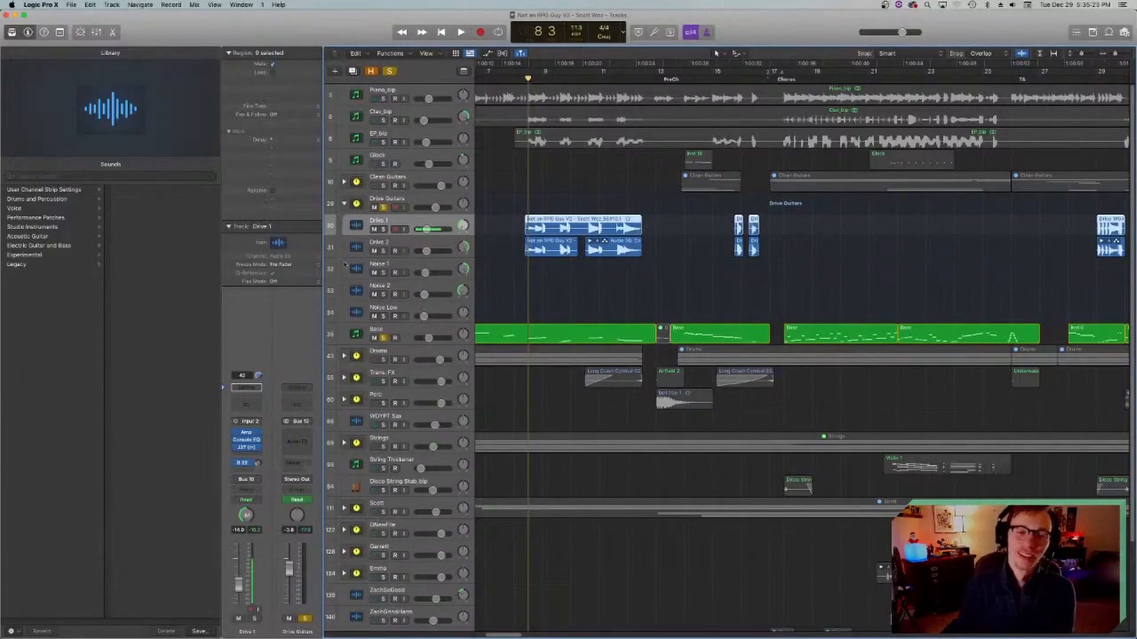
# Step: Examine the J37 tape plug-in on Drive 1 and close it
pyautogui.click(246, 448)
pyautogui.moveTo(550, 150); pyautogui.dragTo(742, 190)
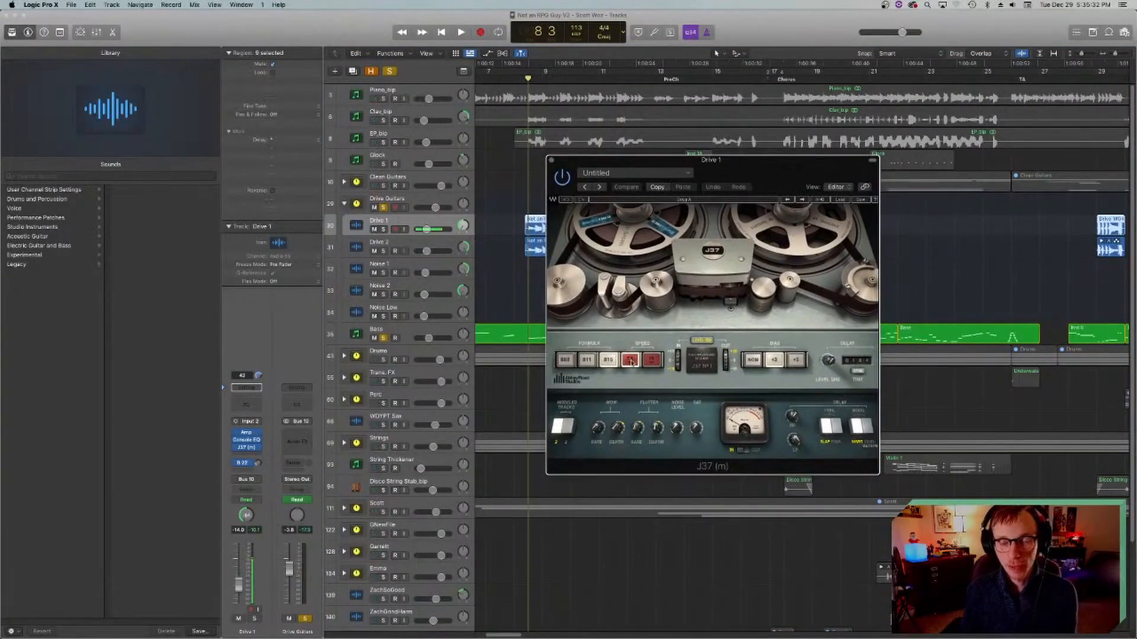
pyautogui.click(551, 160)
# Step: Select the Drive 2 track with its regions deselected, keep the playhead at bar 8 and save the project
pyautogui.click(356, 244)
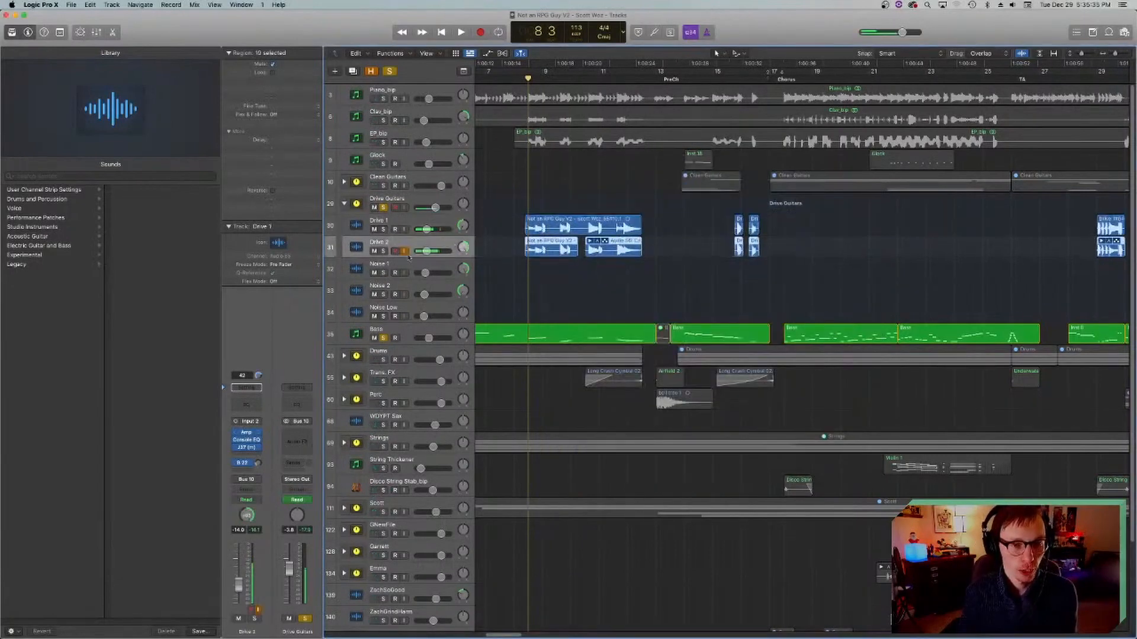
pyautogui.click(521, 78)
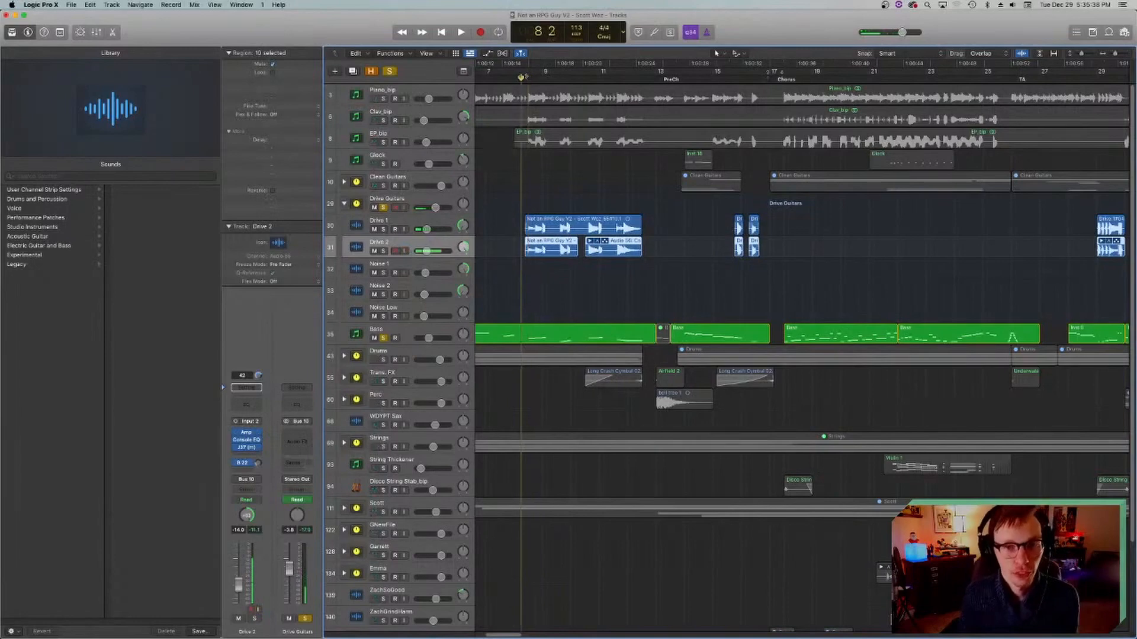
pyautogui.click(560, 286)
pyautogui.press('super+s')
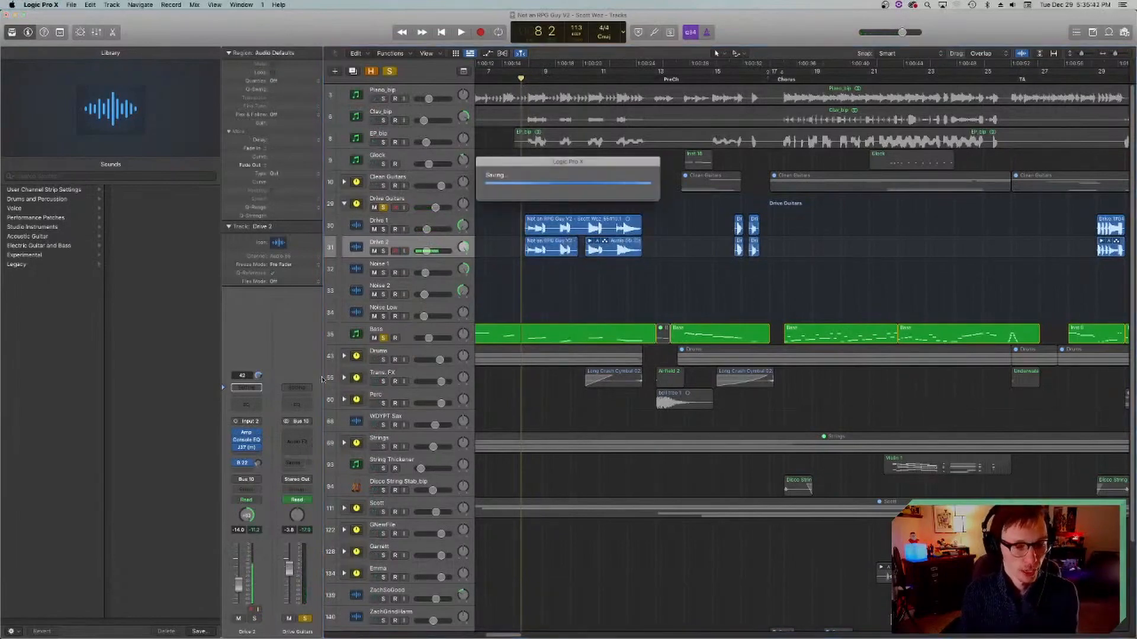
# Step: Examine the Console EQ and J37 plug-ins on Drive 2, close them and save the project
pyautogui.click(250, 441)
pyautogui.moveTo(589, 127); pyautogui.dragTo(694, 310)
pyautogui.click(458, 303)
pyautogui.click(246, 447)
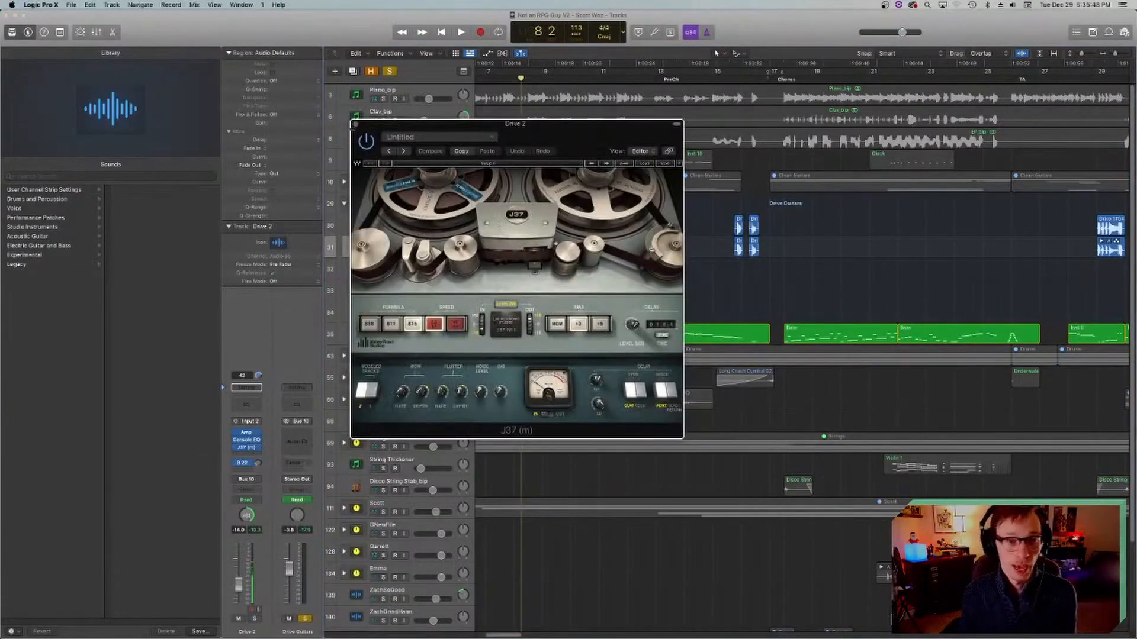
pyautogui.click(356, 124)
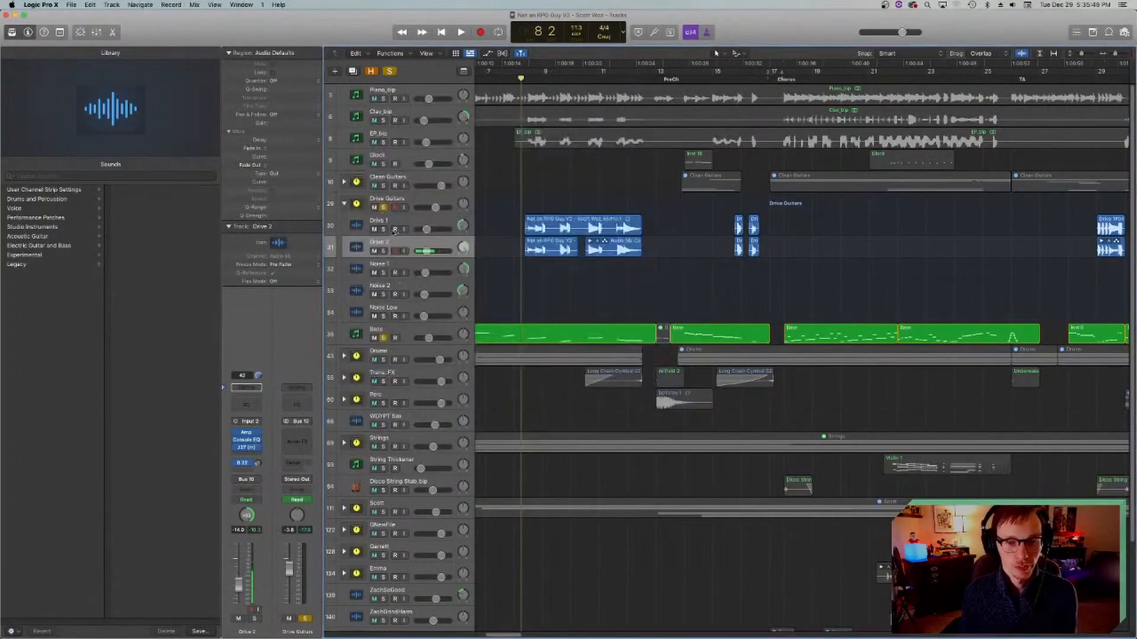
pyautogui.click(246, 447)
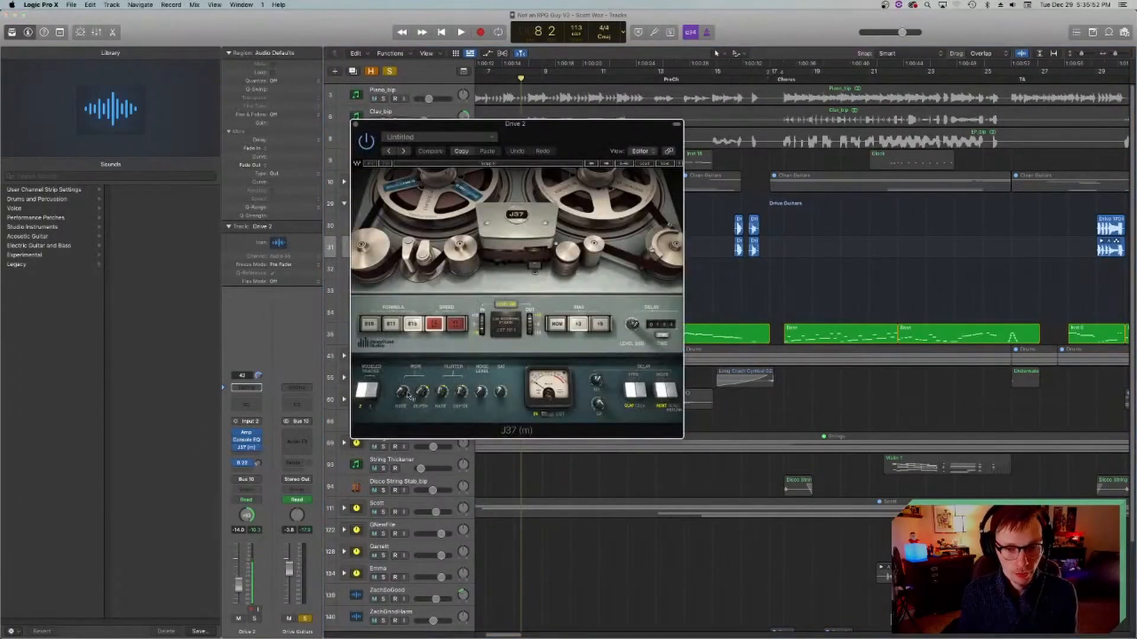
pyautogui.click(356, 124)
pyautogui.press('super+s')
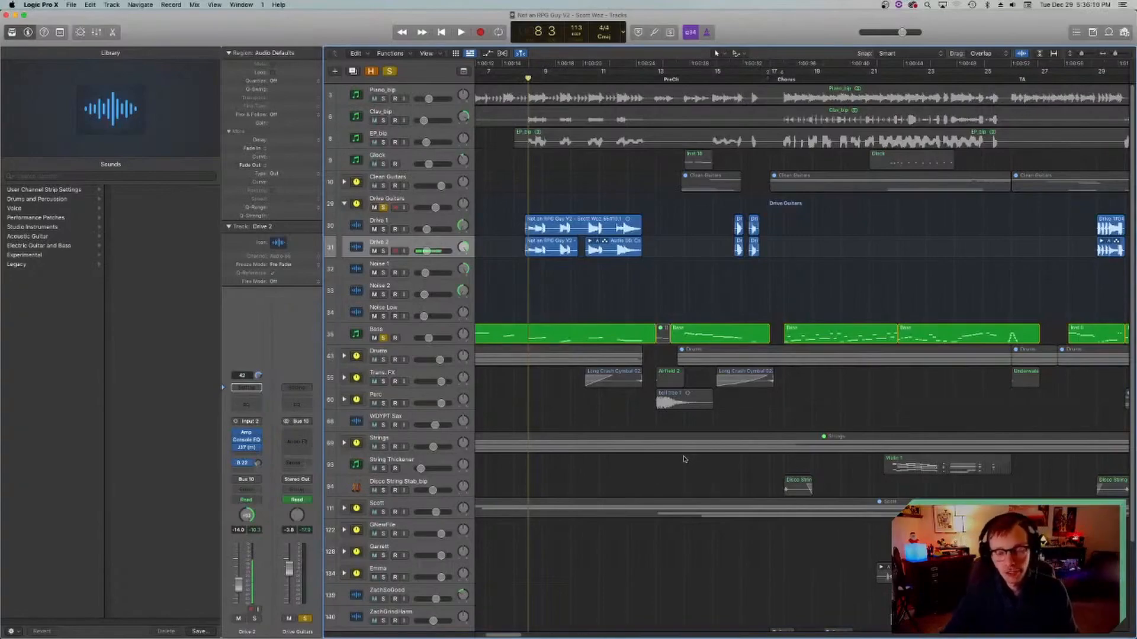
pyautogui.scroll(-5, 686, 460)
pyautogui.scroll(5, 686, 461)
pyautogui.scroll(-5, 687, 465)
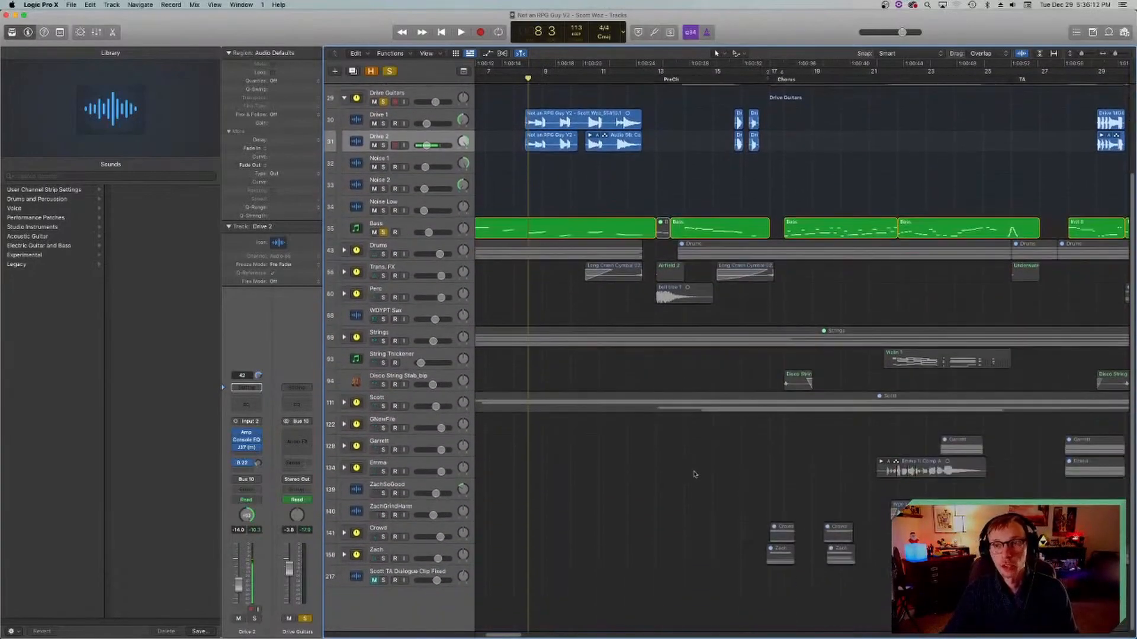
# Step: Look over the drive guitar regions from the intro through the chorus, with the playhead placed at bar 8
pyautogui.scroll(5, 698, 476)
pyautogui.scroll(-5, 700, 475)
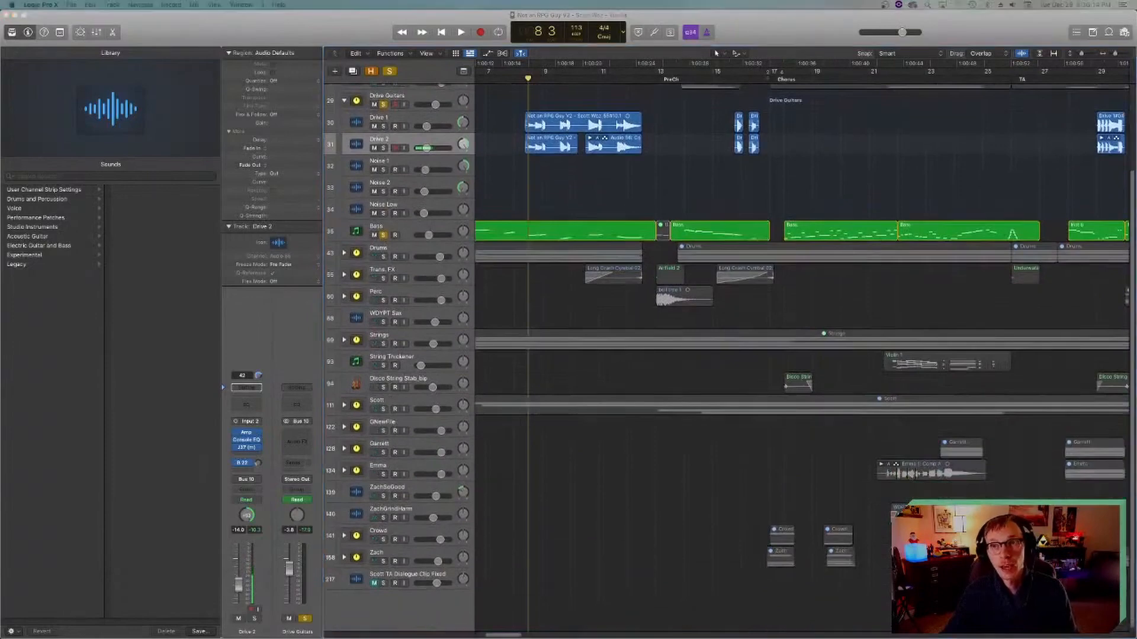
pyautogui.click(662, 214)
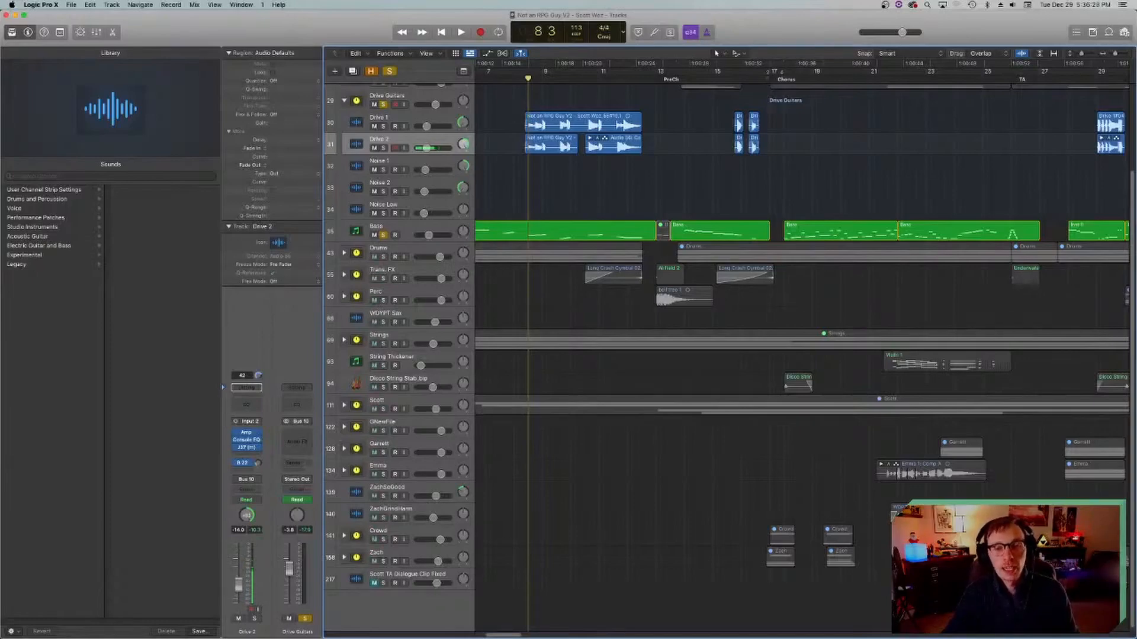
pyautogui.hscroll(-5, 650, 82)
pyautogui.scroll(5, 650, 83)
pyautogui.click(649, 81)
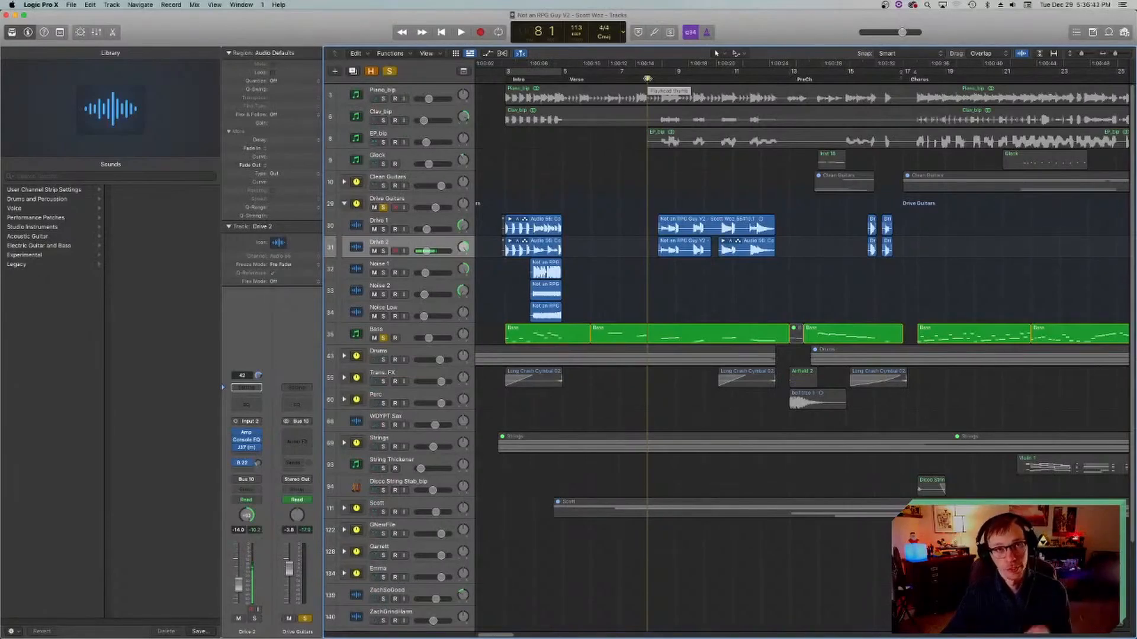
pyautogui.hscroll(-3, 565, 182)
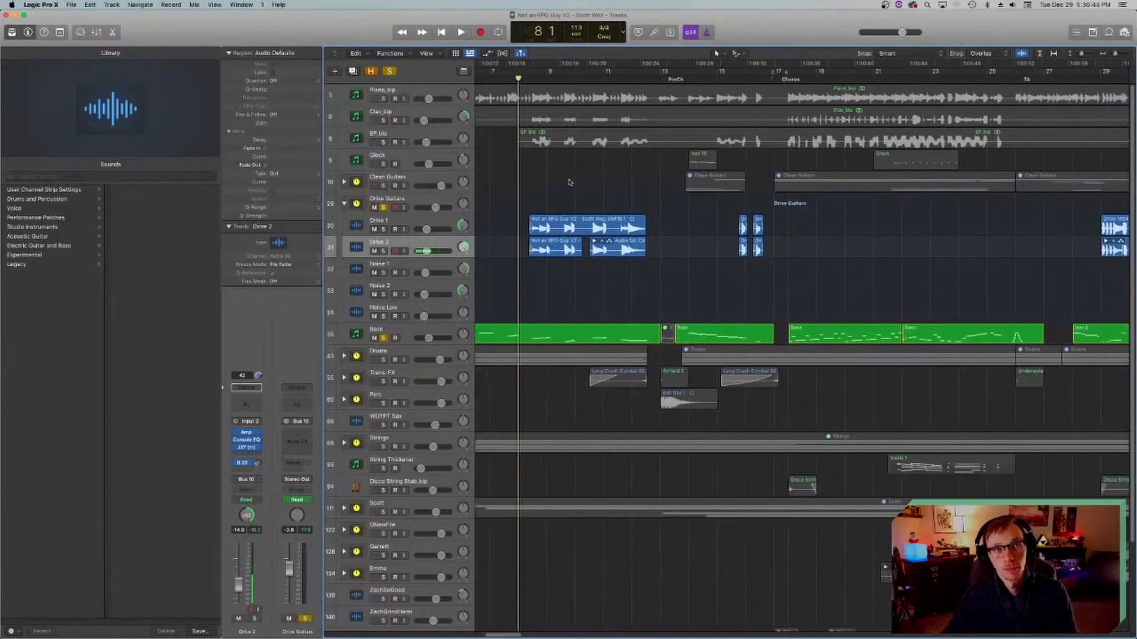
pyautogui.hscroll(15, 569, 182)
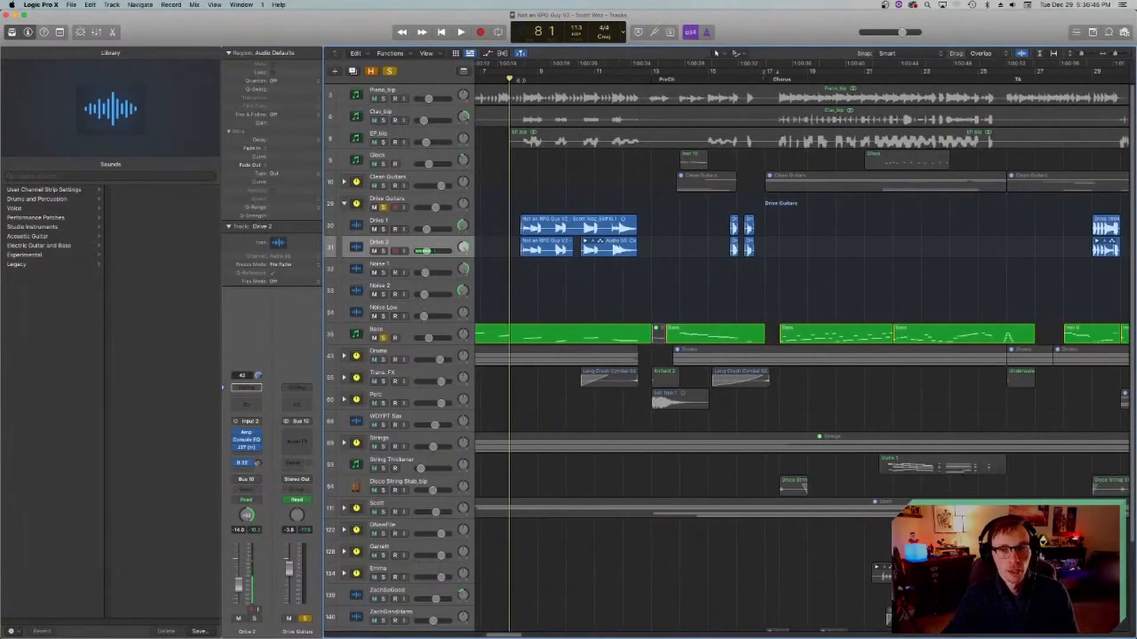
pyautogui.hscroll(-3, 511, 264)
pyautogui.scroll(-5, 519, 265)
pyautogui.scroll(5, 520, 267)
pyautogui.hscroll(-3, 512, 272)
# Step: Unsolo the Drive Guitars stack and the Bass track, and collapse the Drive Guitars stack
pyautogui.click(384, 208)
pyautogui.click(383, 338)
pyautogui.click(344, 205)
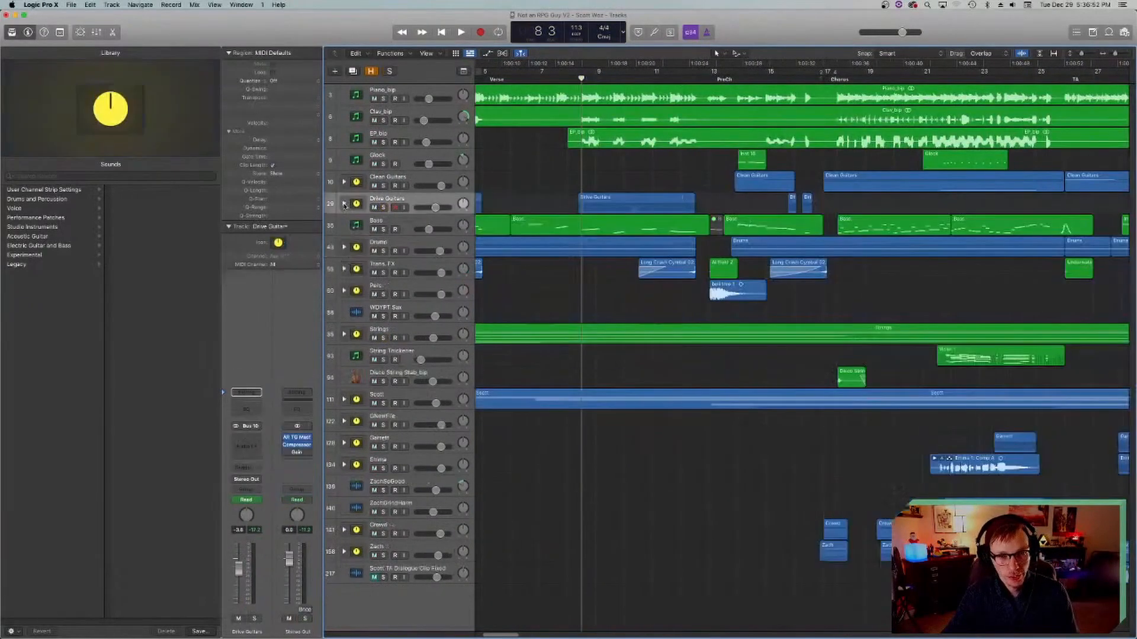
# Step: Solo the Piano_bip track, place the playhead at bar 3 and show the channel strip of its Bus 22 reverb send
pyautogui.click(357, 102)
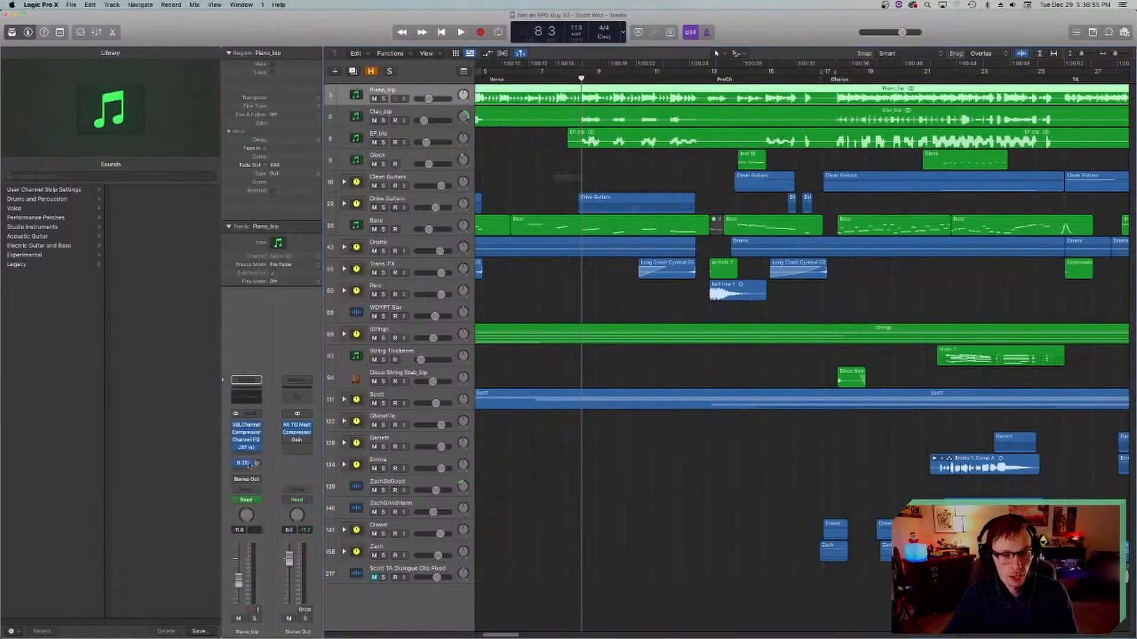
pyautogui.click(383, 99)
pyautogui.hscroll(-4, 576, 140)
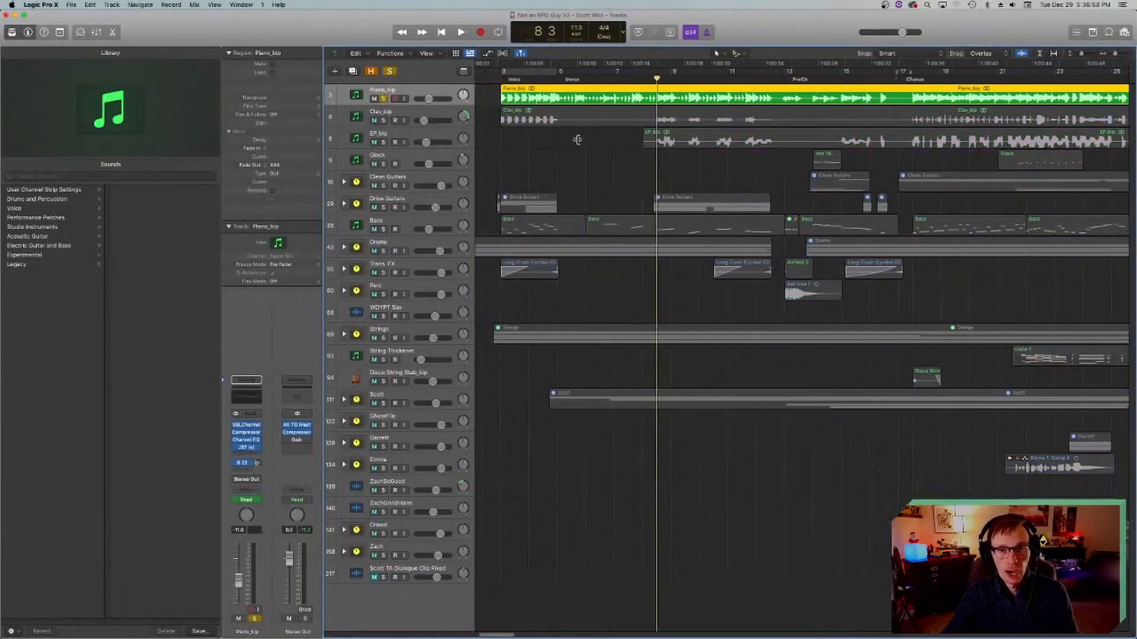
pyautogui.click(536, 79)
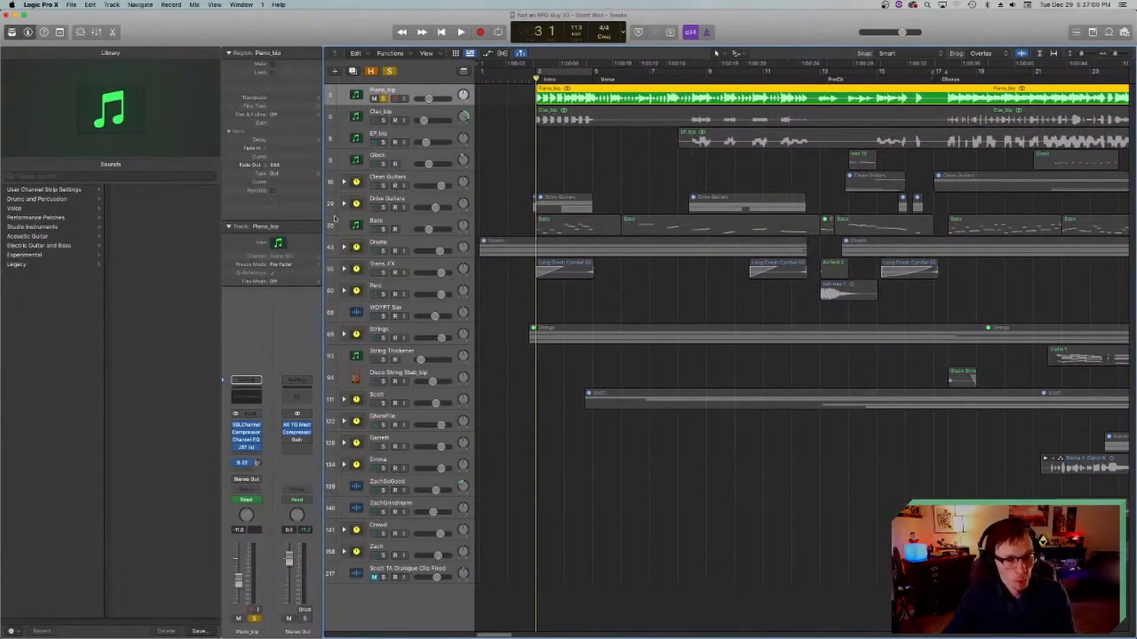
pyautogui.click(253, 464)
pyautogui.click(252, 466)
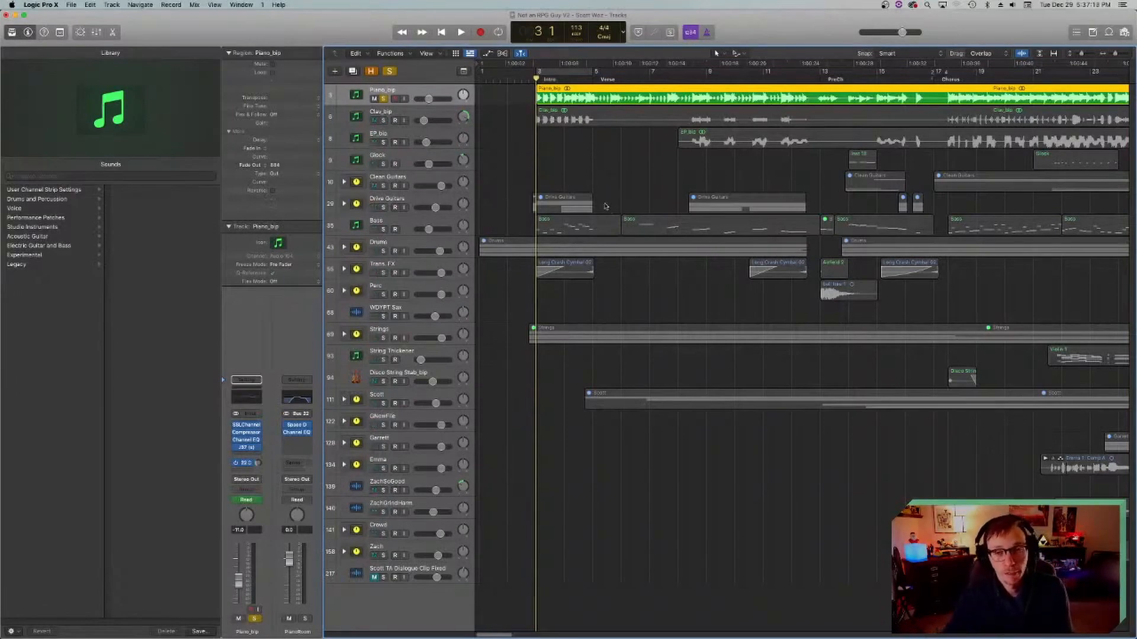
# Step: Play the soloed piano with its reverb send from the start of the verse at bar 5, raising the system volume between passes
pyautogui.click(585, 79)
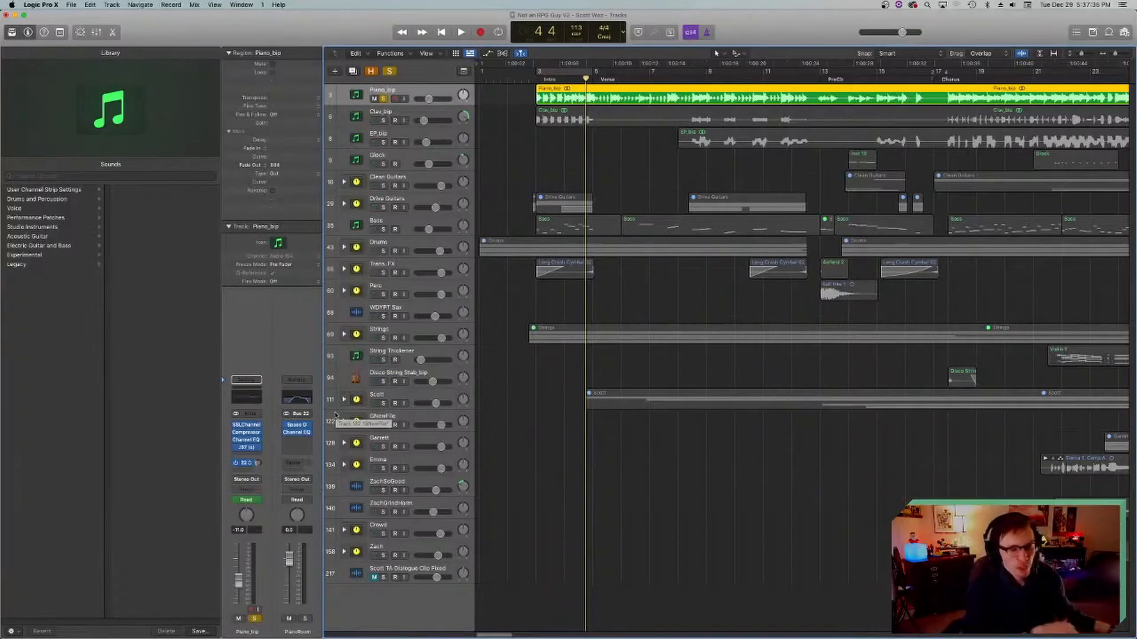
pyautogui.press('space')
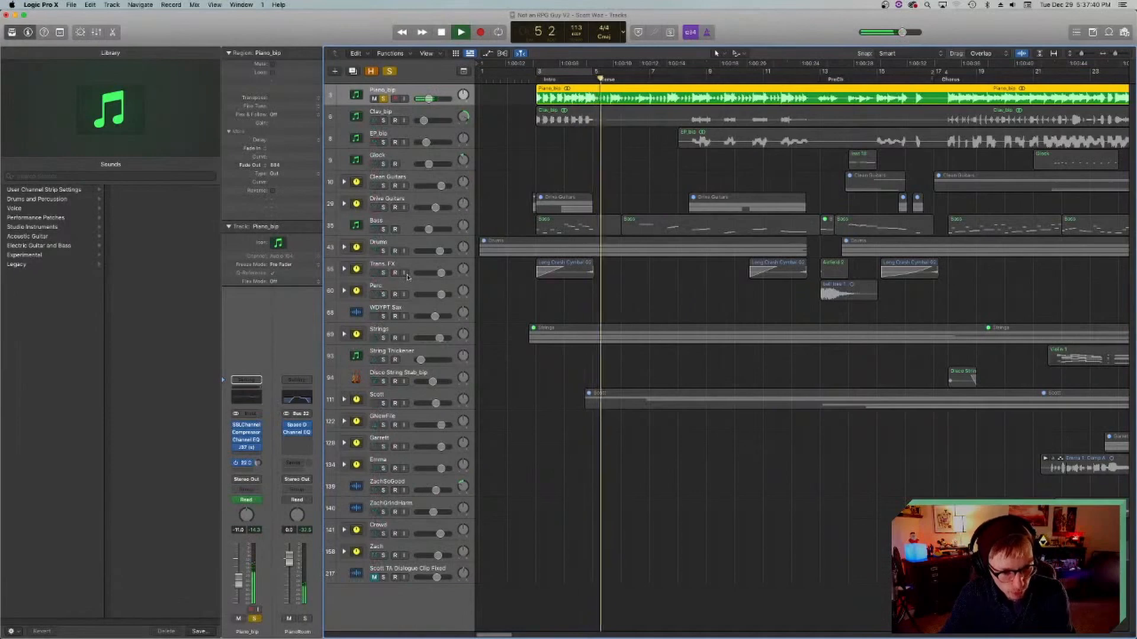
pyautogui.press('space')
pyautogui.click(1013, 5)
pyautogui.moveTo(1035, 28); pyautogui.dragTo(1043, 28)
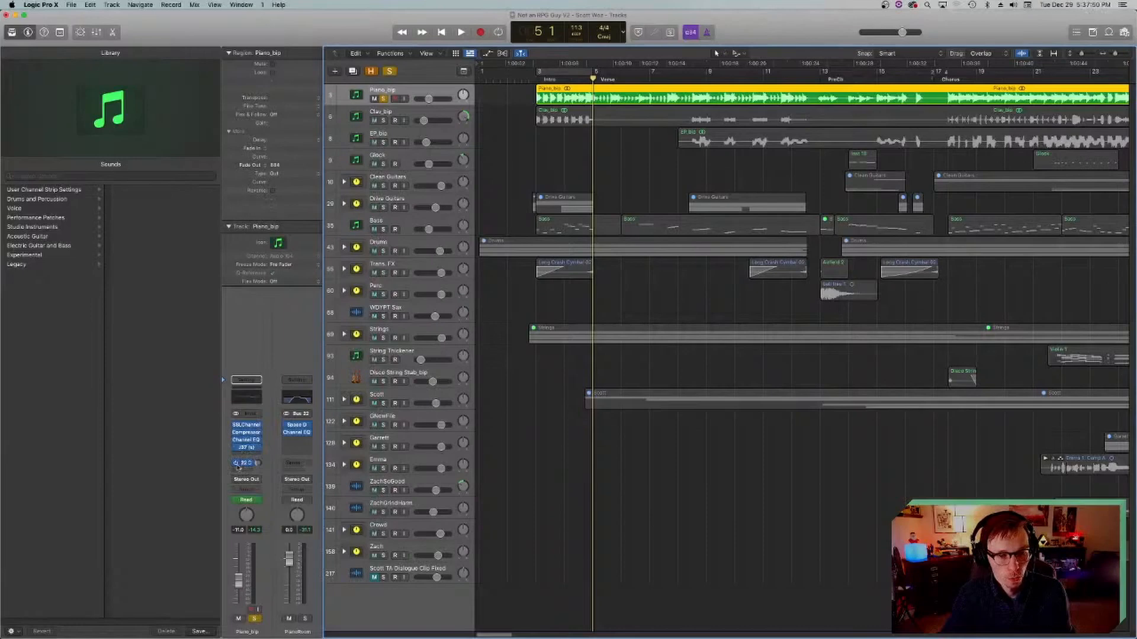
pyautogui.press('space')
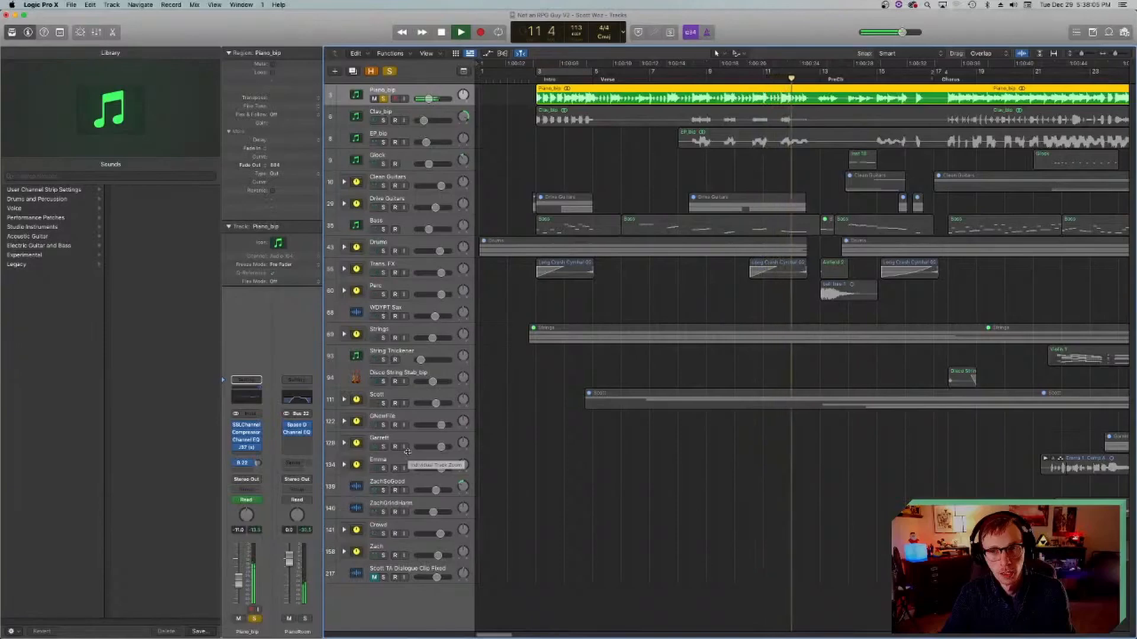
pyautogui.press('space')
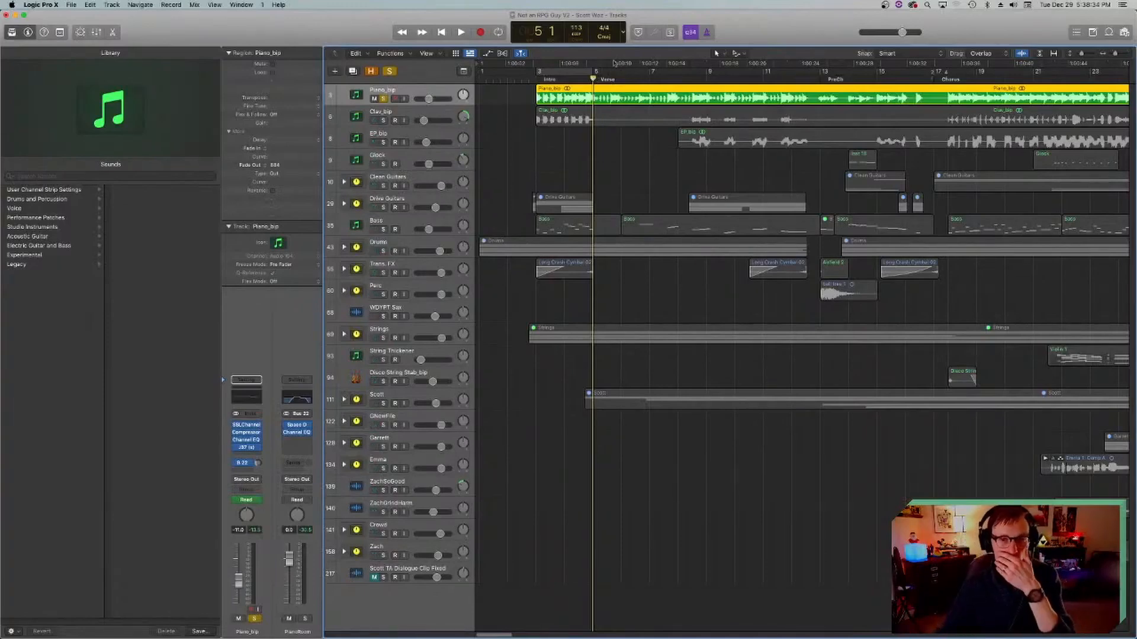
# Step: Unsolo the piano, select Clav_bip, show its StringRoom send's channel strip and return the playhead to bar 3
pyautogui.click(360, 119)
pyautogui.click(384, 100)
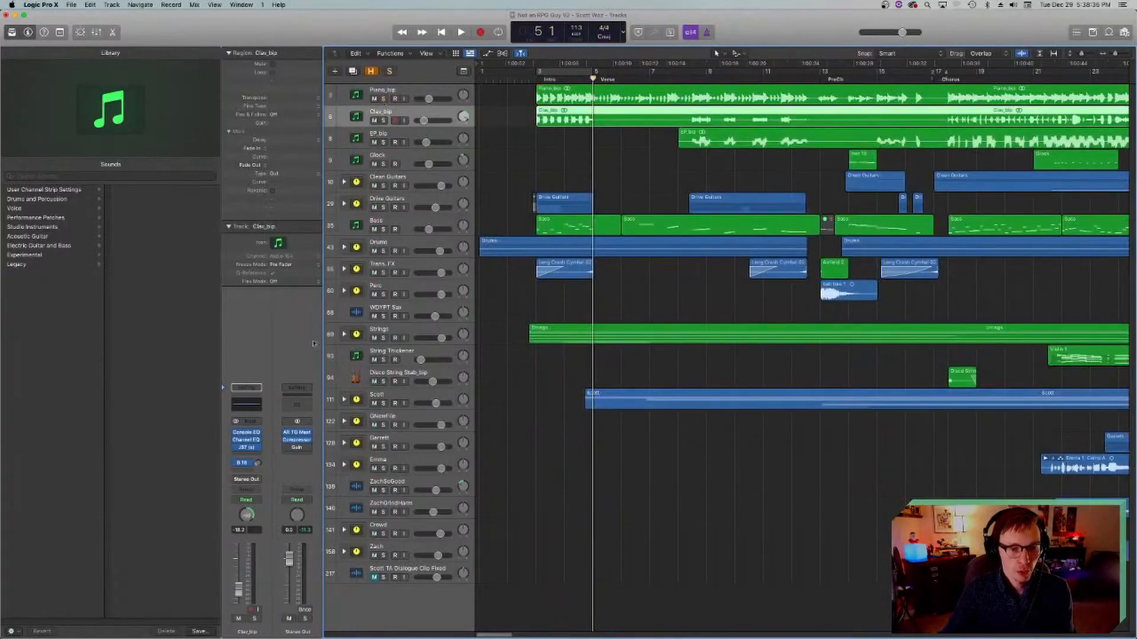
pyautogui.click(244, 463)
pyautogui.click(315, 370)
pyautogui.hotkey('alt', ',')
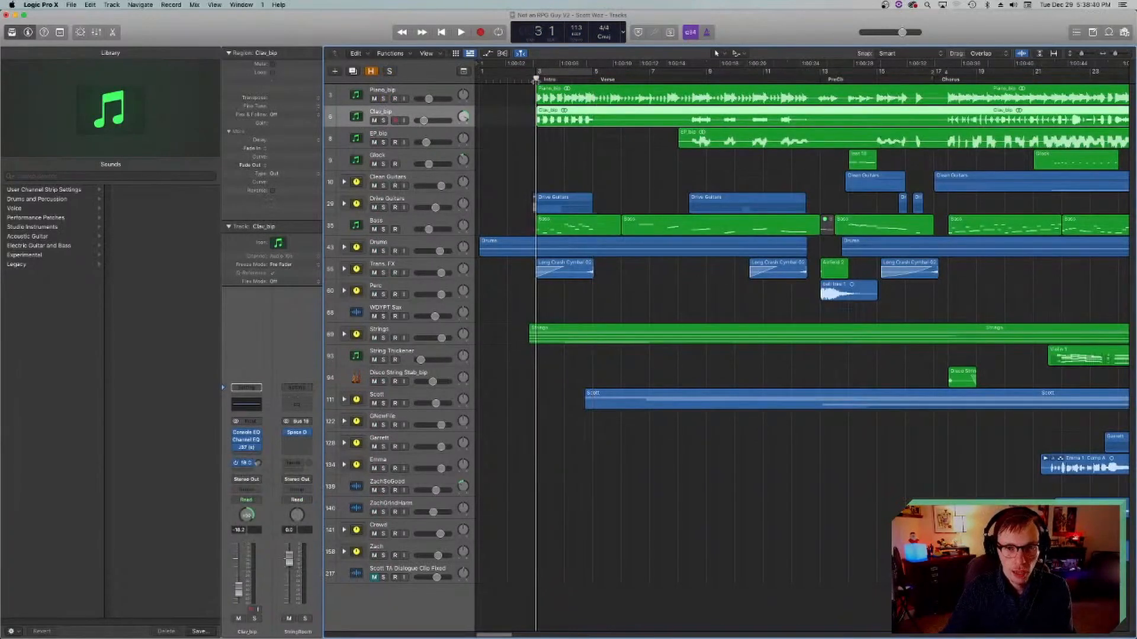
# Step: Solo Clav_bip, compare the intro from bar 3 with its room reverb send on and bypassed, and unsolo the track
pyautogui.click(385, 121)
pyautogui.press('space')
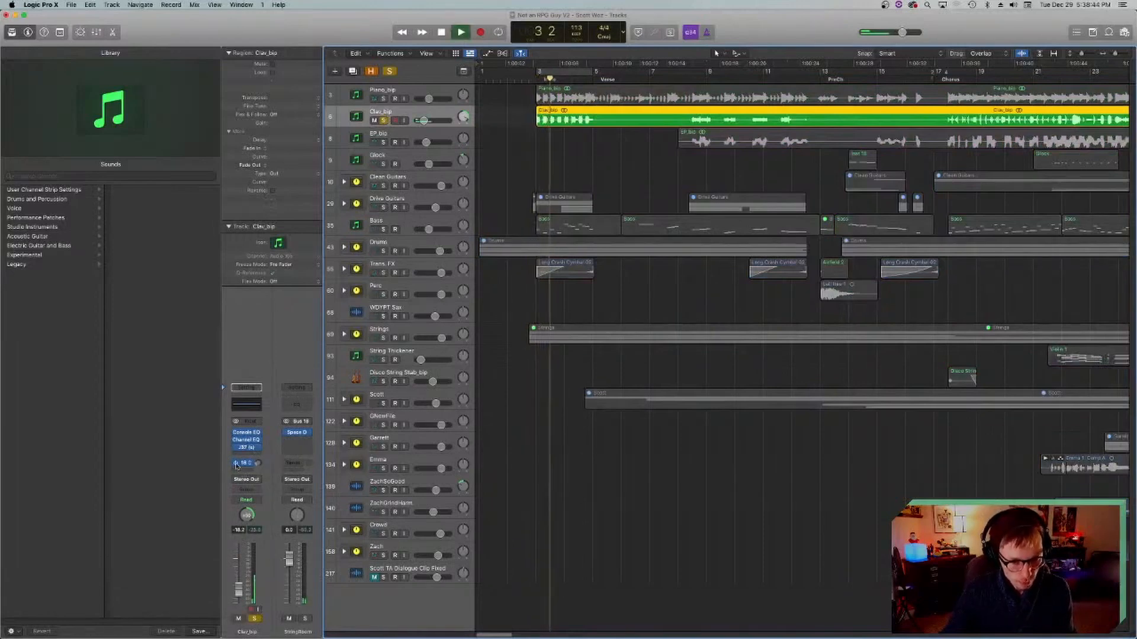
pyautogui.press('space')
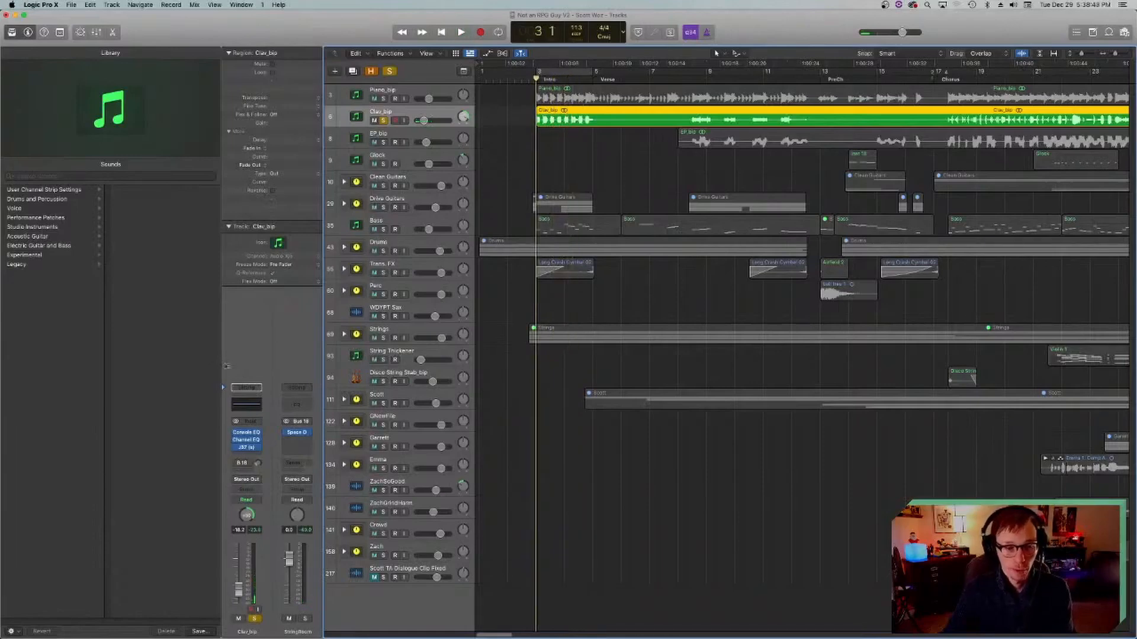
pyautogui.press('space')
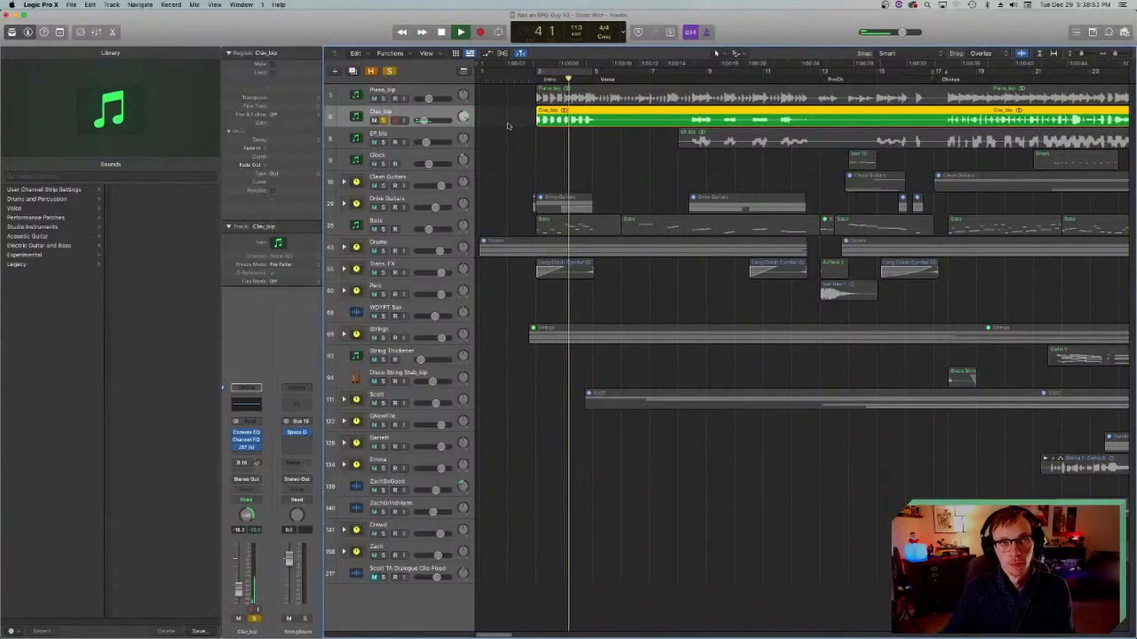
pyautogui.press('space')
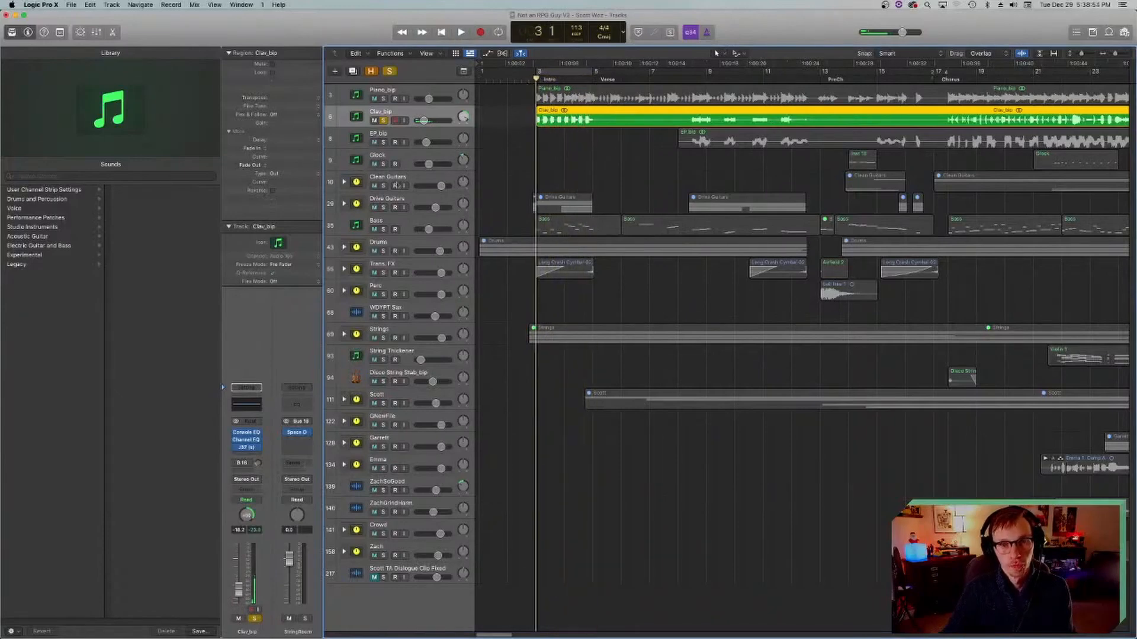
pyautogui.press('space')
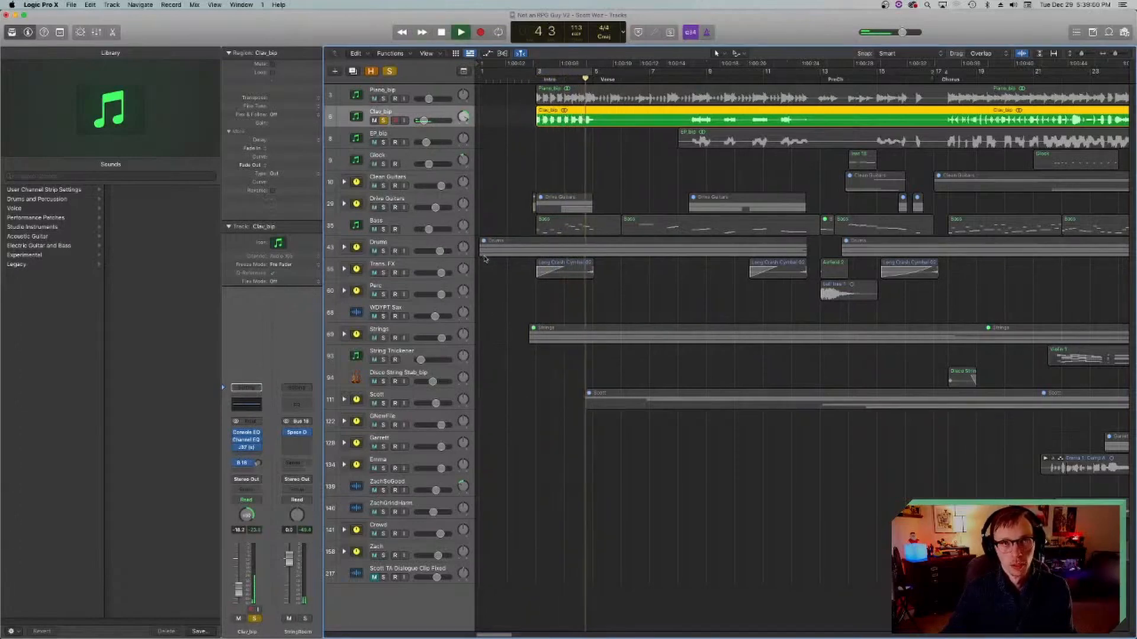
pyautogui.press('space')
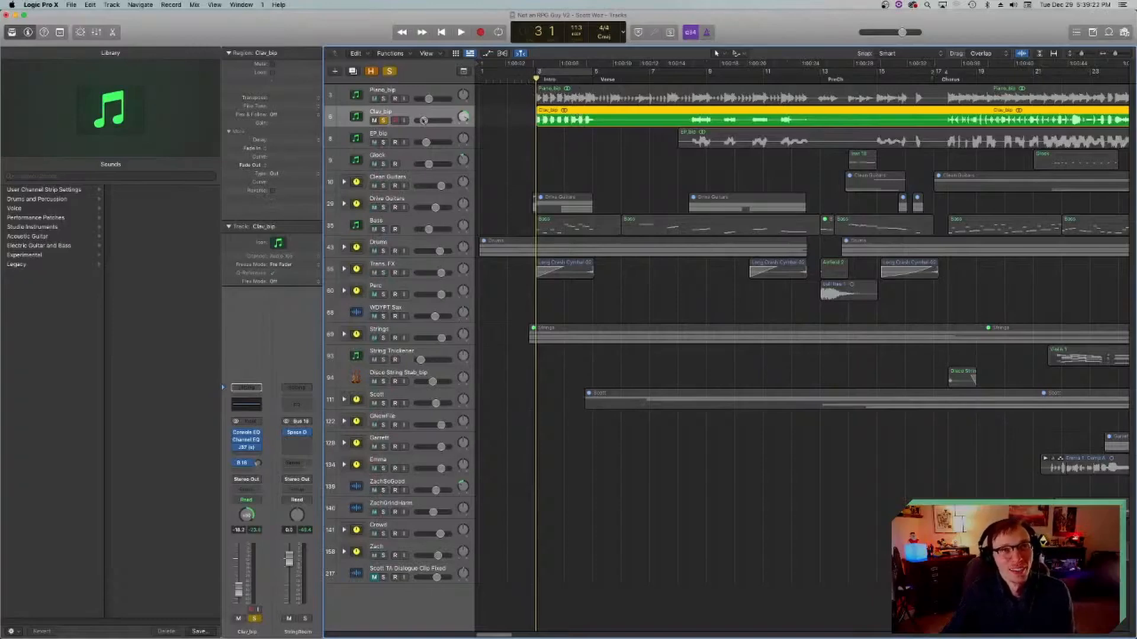
pyautogui.click(384, 121)
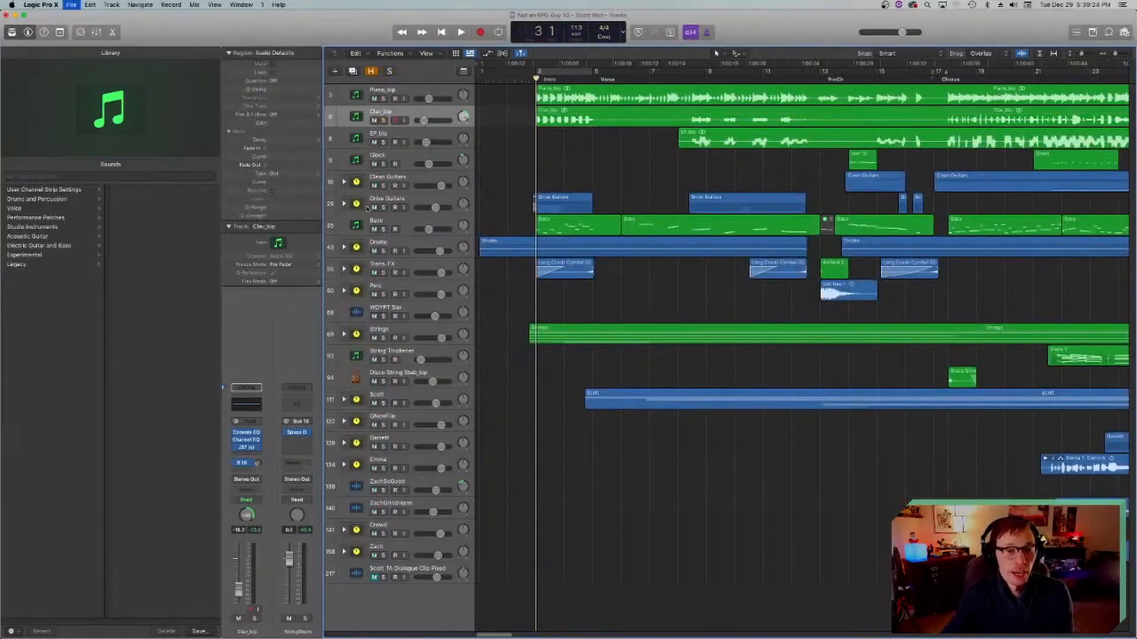
# Step: Solo the Drive Guitars stack, expand it and select the Drive 1 track
pyautogui.click(384, 229)
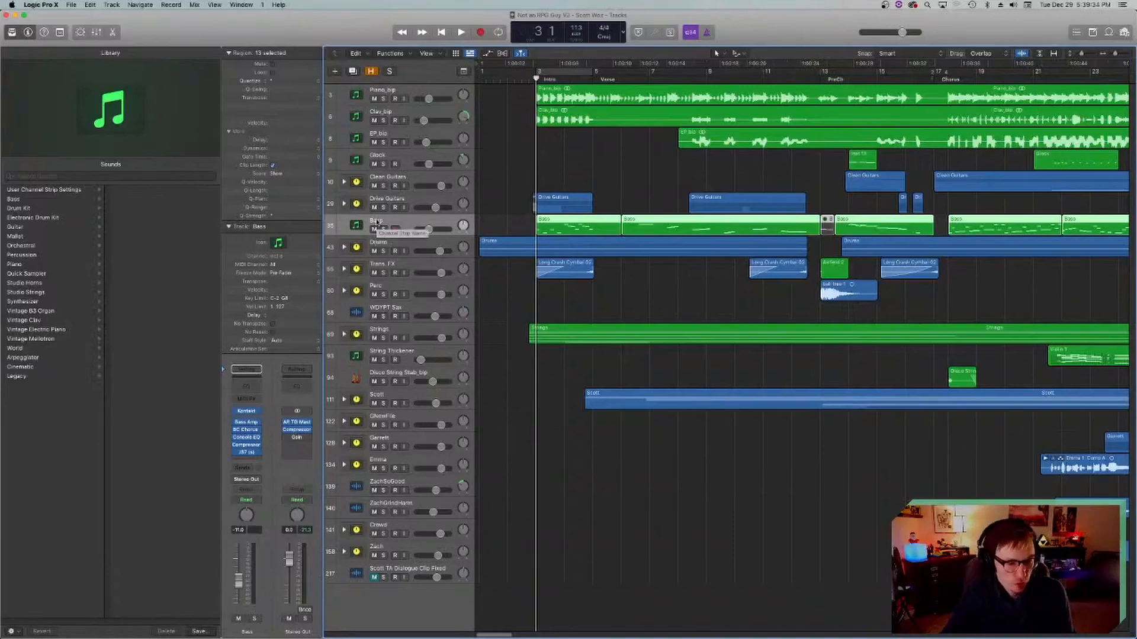
pyautogui.click(393, 201)
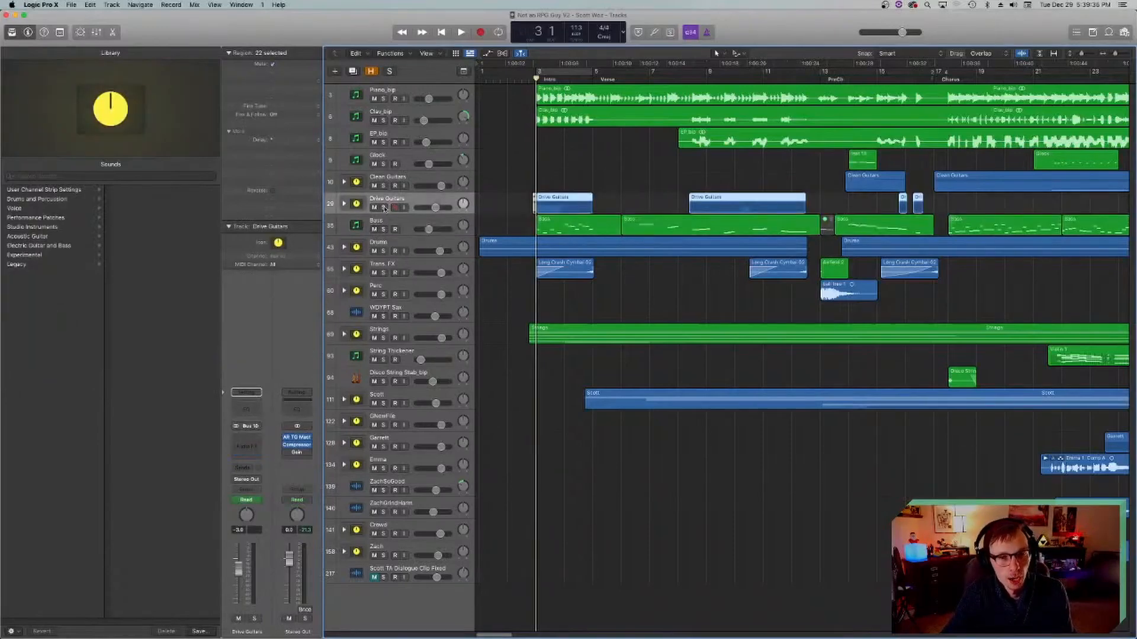
pyautogui.click(383, 207)
pyautogui.click(343, 203)
pyautogui.click(379, 224)
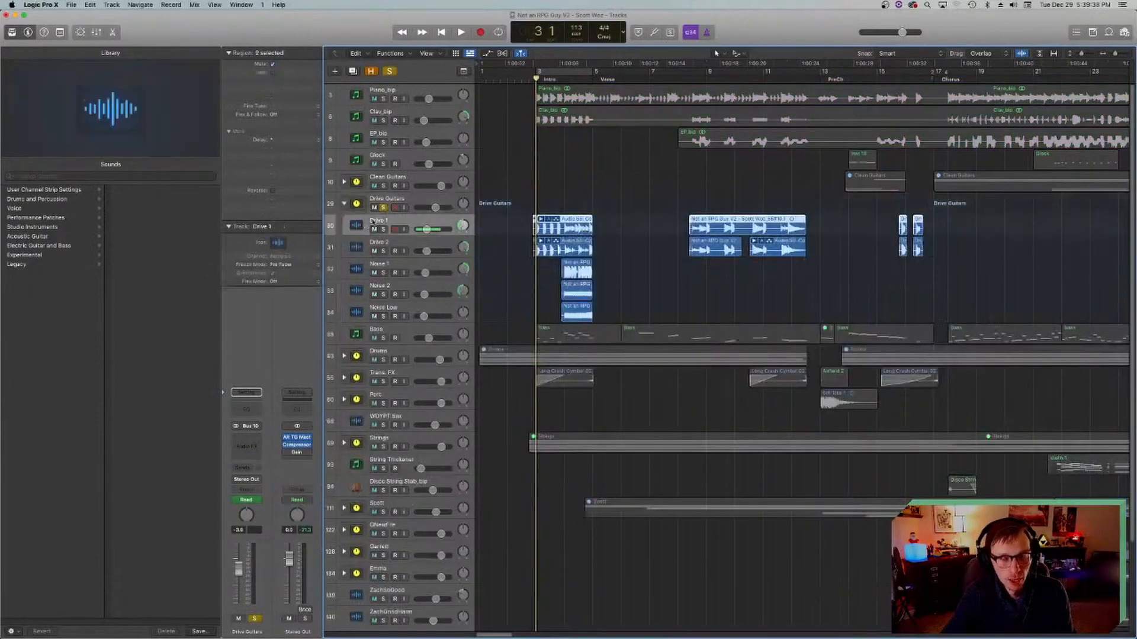
pyautogui.scroll(-1, 554, 184)
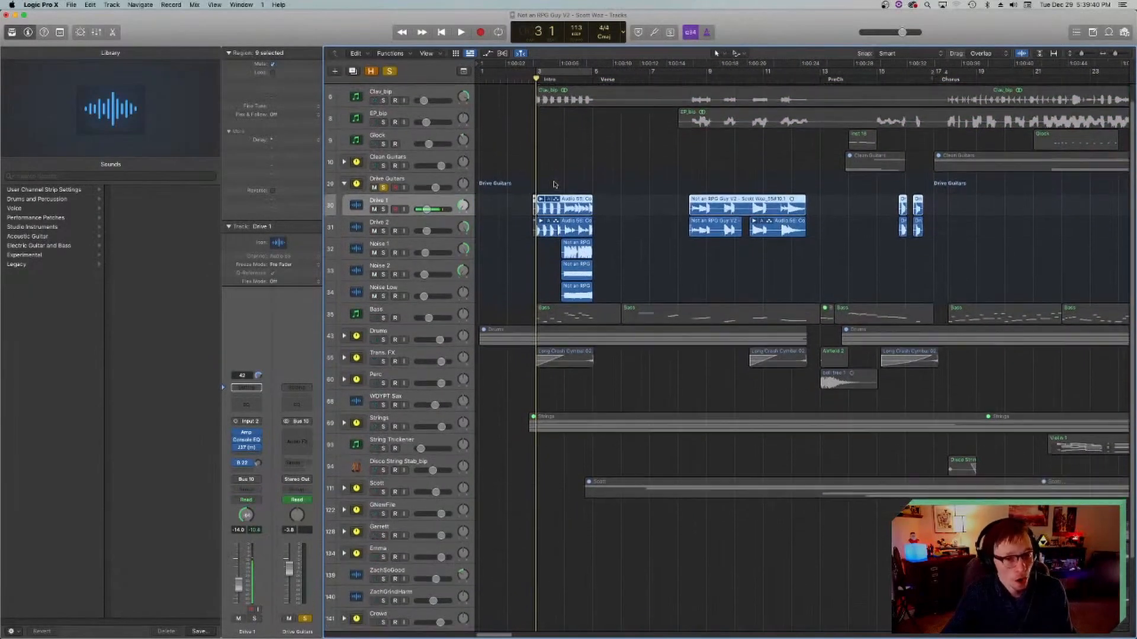
pyautogui.scroll(1, 539, 187)
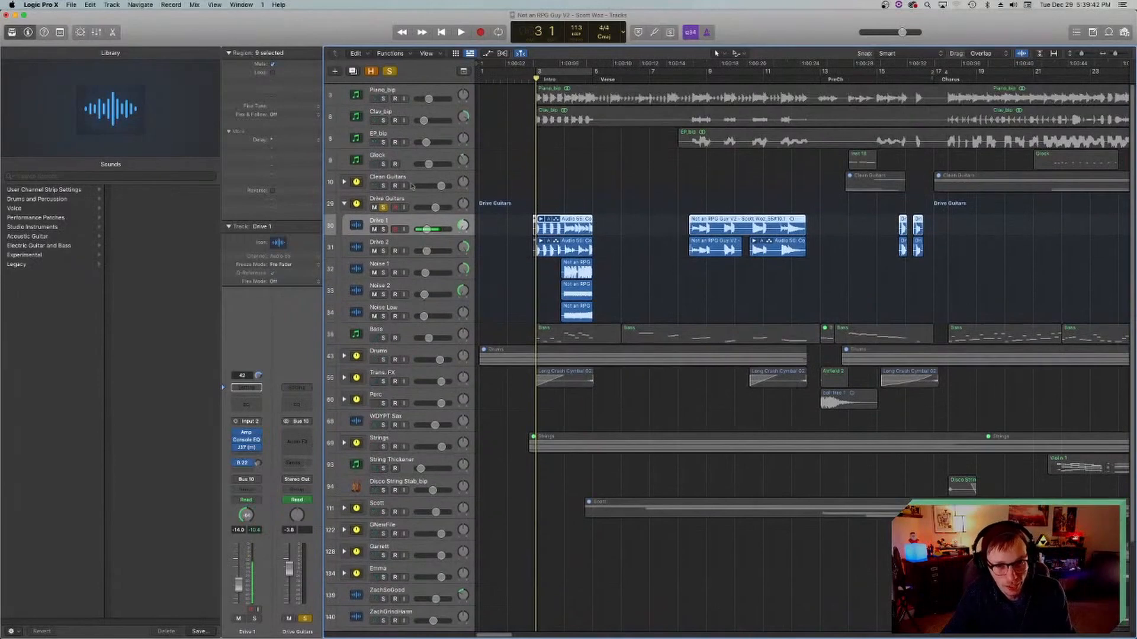
# Step: Play the soloed drive guitars through the intro from bar 3 to bar 5
pyautogui.click(383, 207)
pyautogui.press('space')
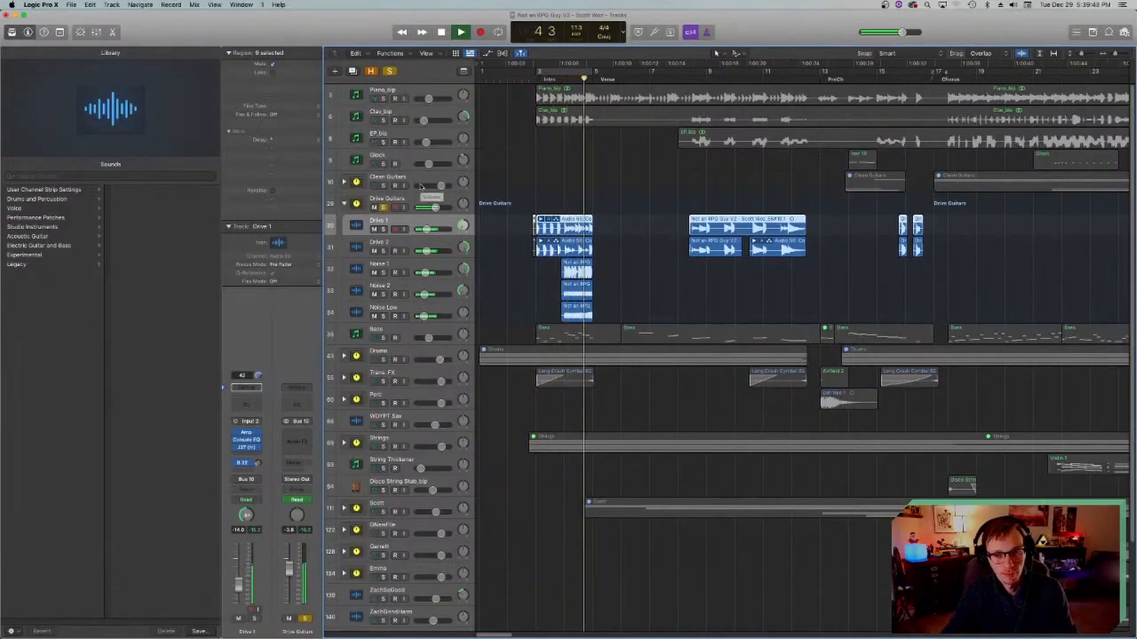
pyautogui.press('space')
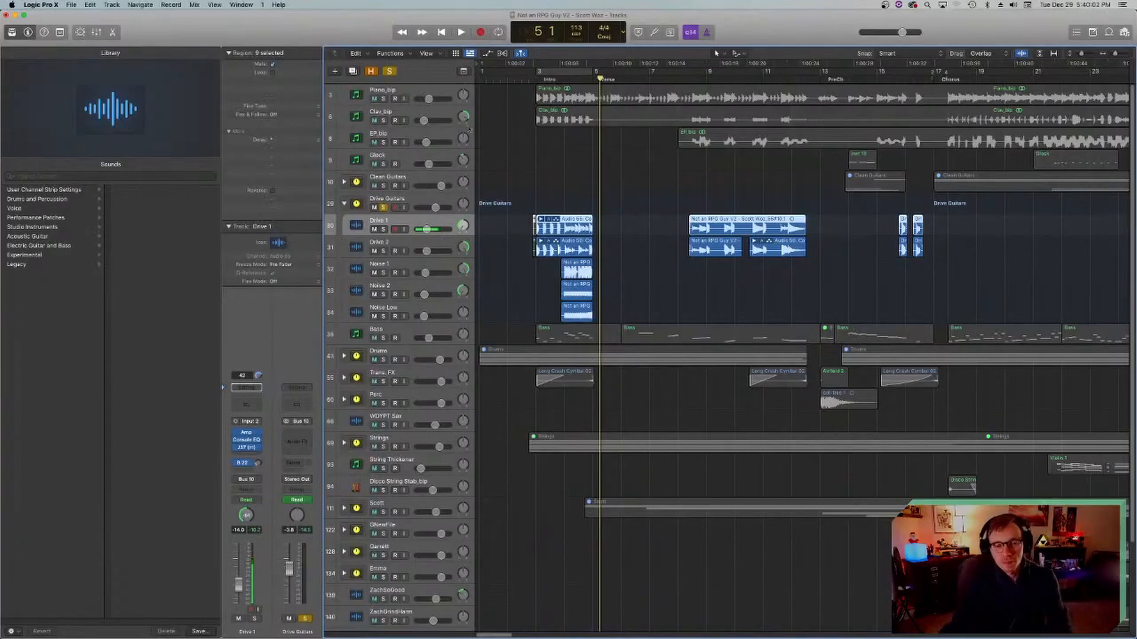
# Step: Select the intro regions on Drive 1 and Drive 2, play the soloed guitars from bar 3 and return the playhead there
pyautogui.click(529, 77)
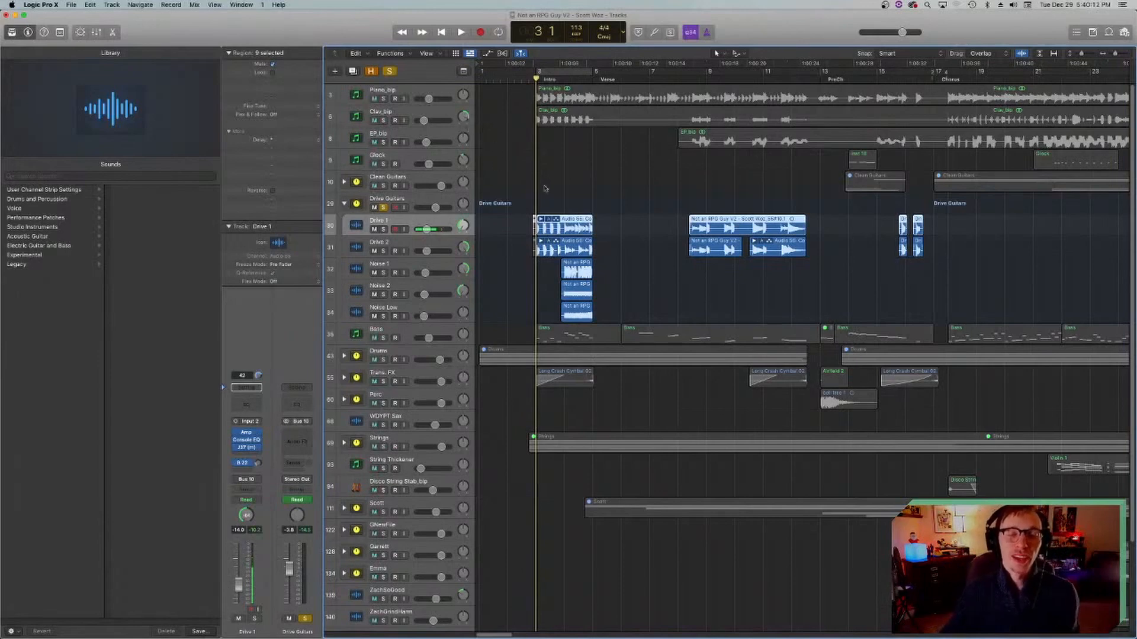
pyautogui.click(541, 260)
pyautogui.moveTo(541, 261); pyautogui.dragTo(552, 210)
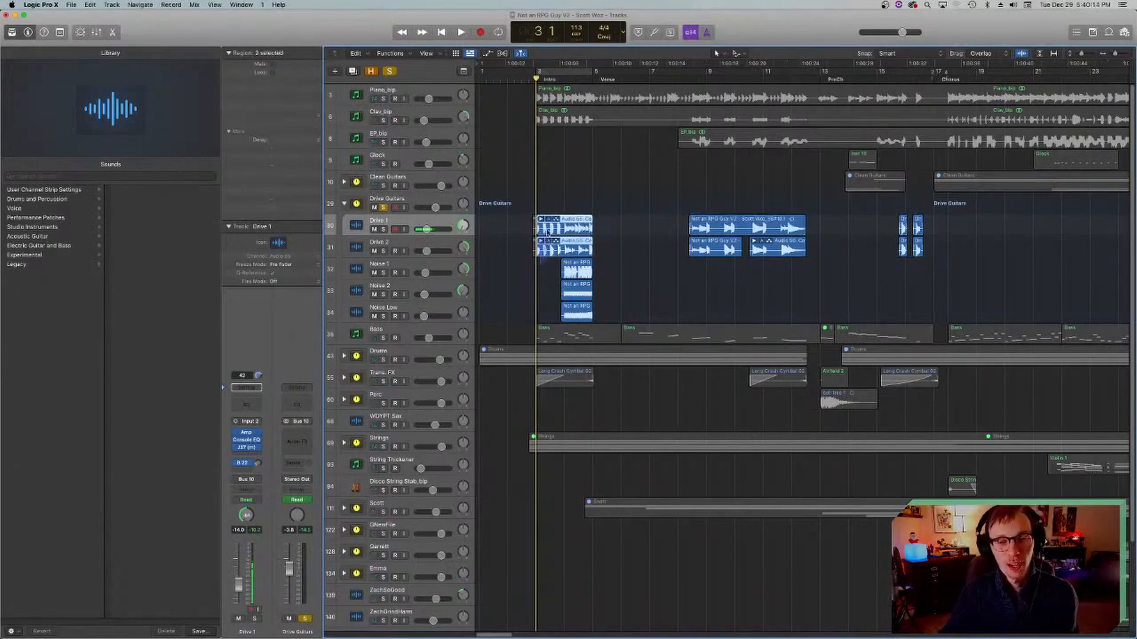
pyautogui.press('space')
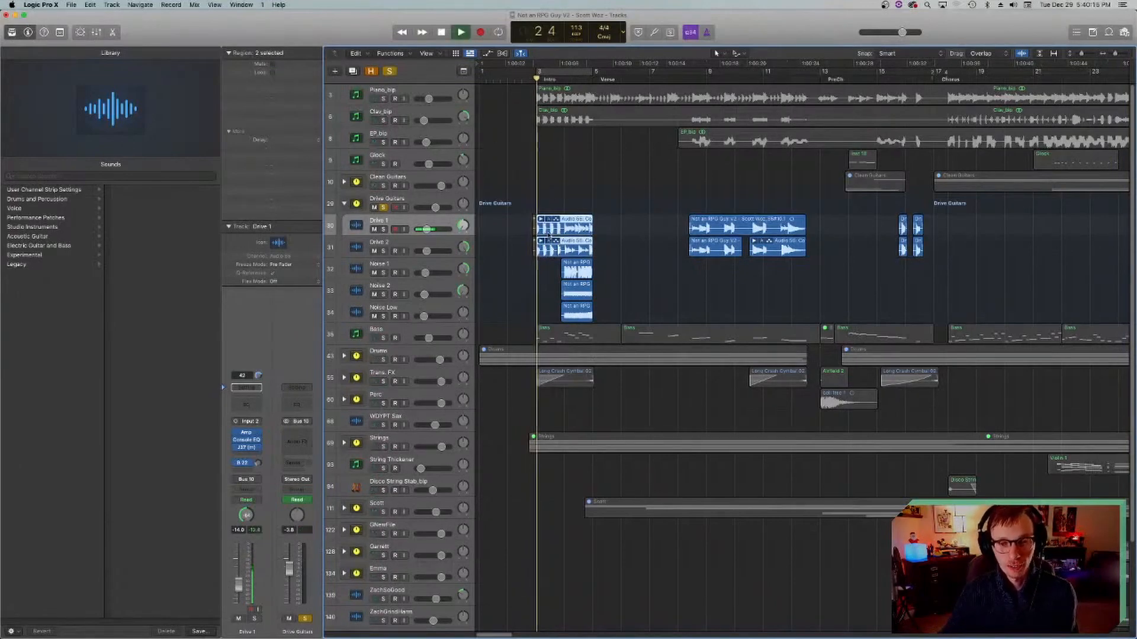
pyautogui.press('space')
pyautogui.click(538, 81)
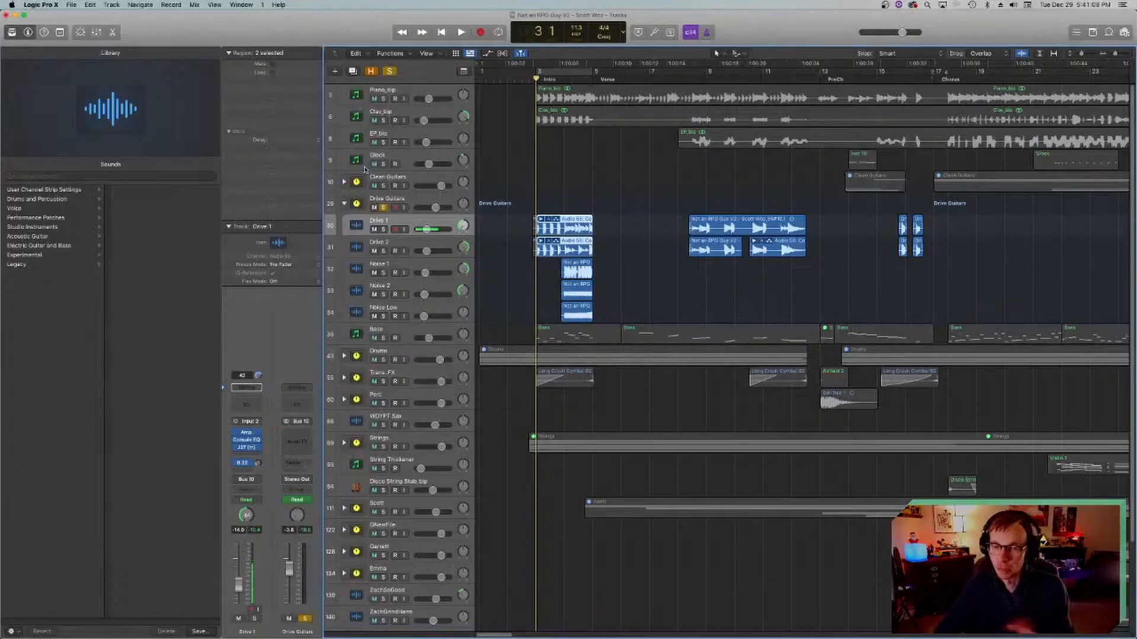
# Step: Deselect the intro regions, play the soloed drive guitars from bar 3, and place the playhead in bar 4 at the noise regions
pyautogui.click(557, 190)
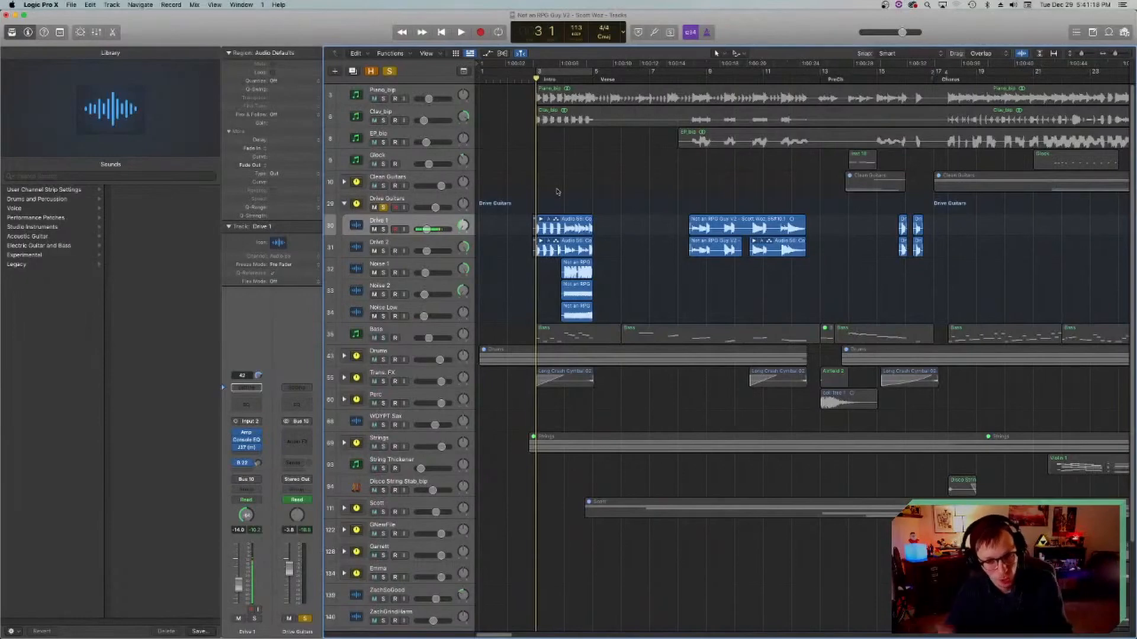
pyautogui.press('space')
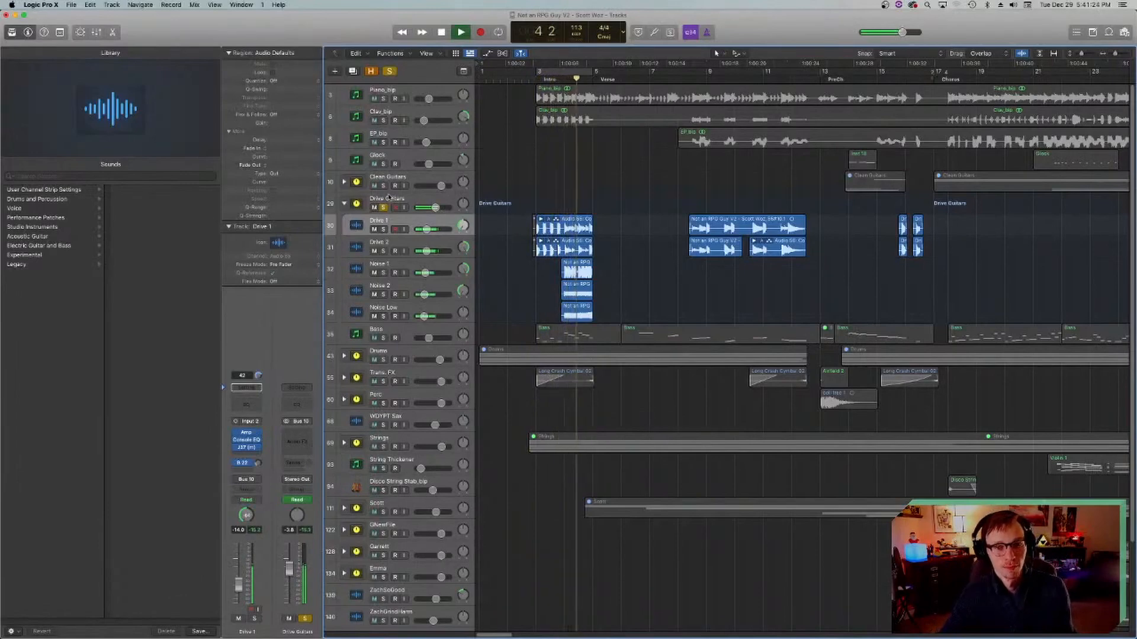
pyautogui.press('space')
pyautogui.click(571, 78)
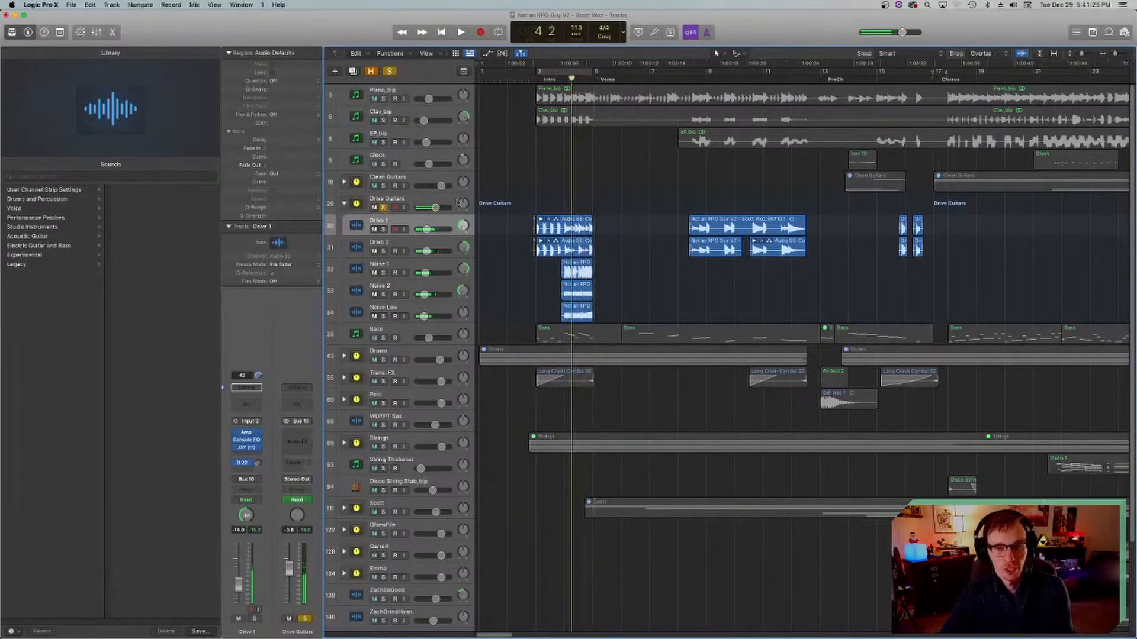
# Step: Solo only Noise 1 in place of the whole Drive Guitars stack and play its region around bar 4
pyautogui.click(381, 230)
pyautogui.click(383, 208)
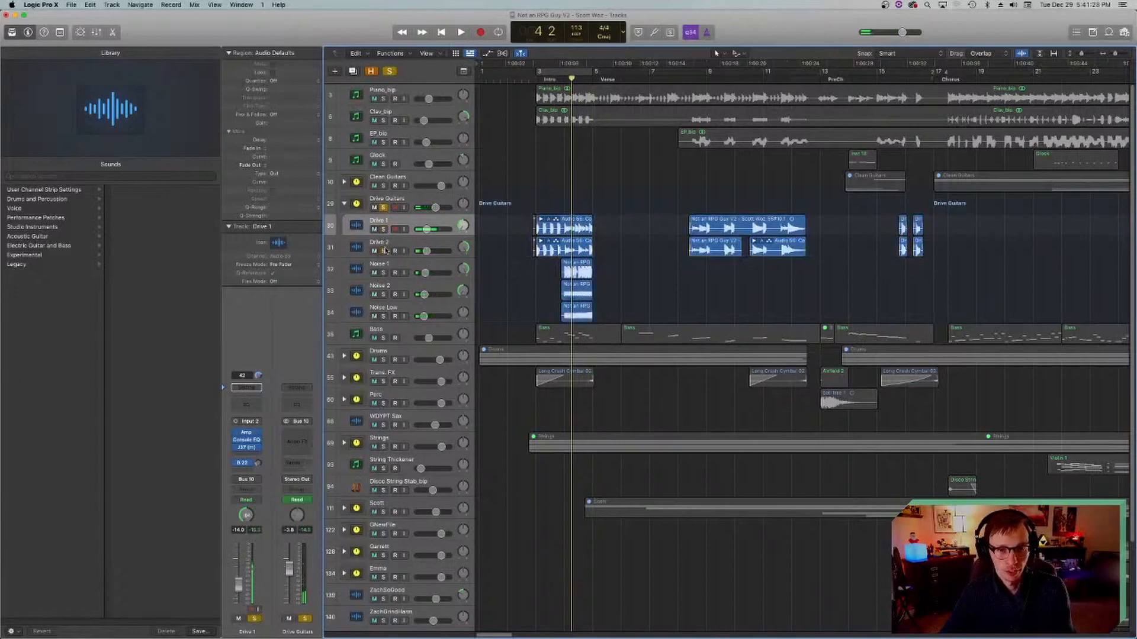
pyautogui.click(383, 273)
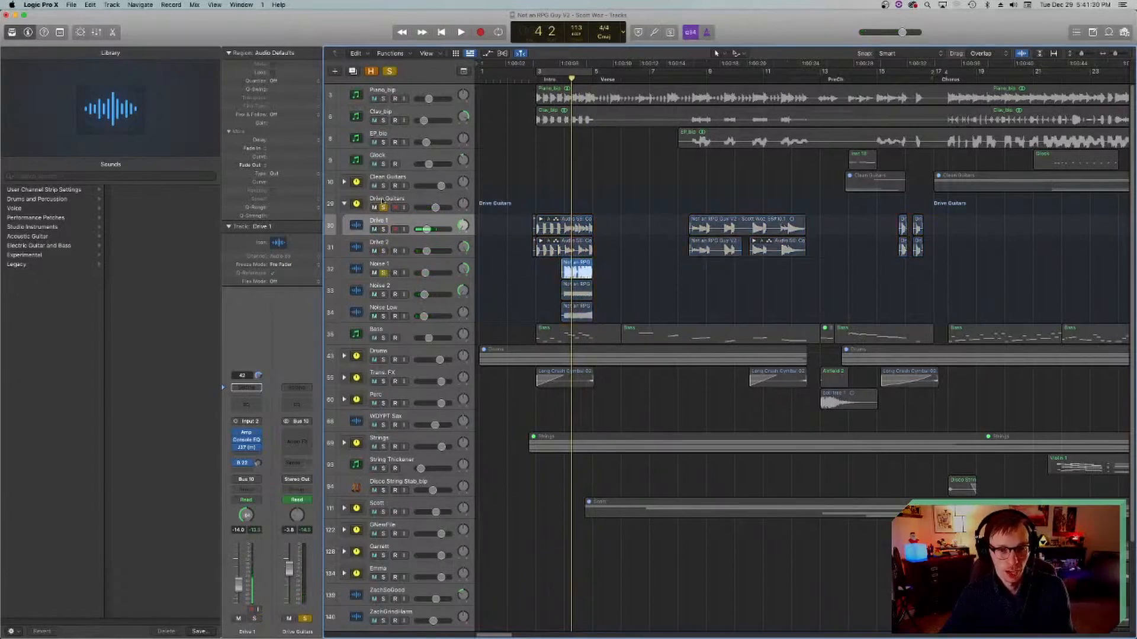
pyautogui.press('space')
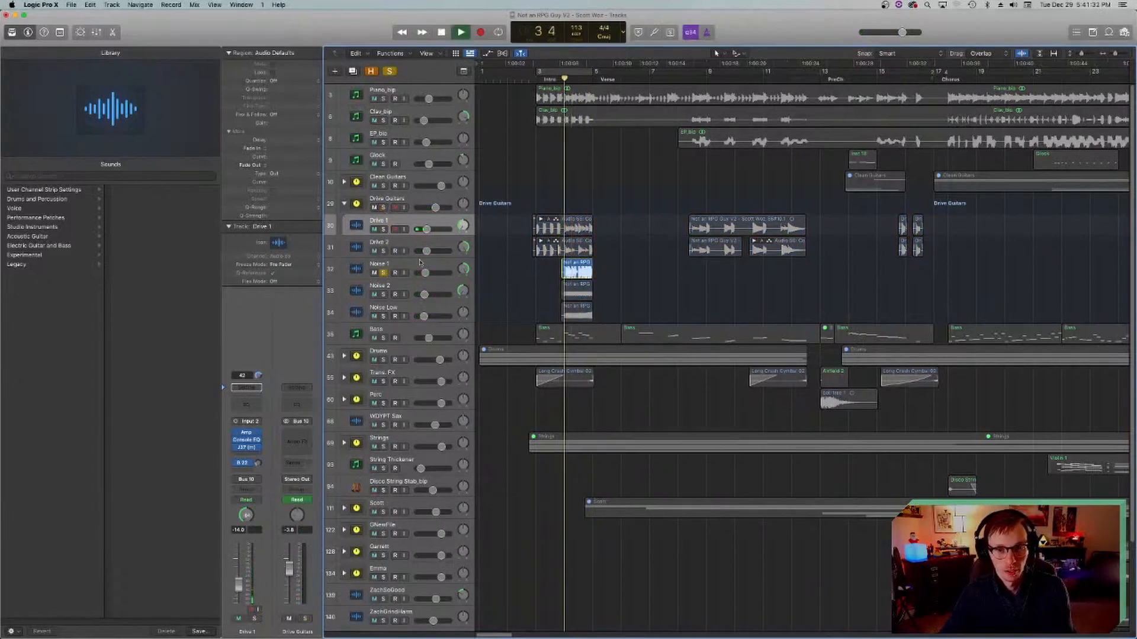
pyautogui.press('space')
# Step: Switch the solo to Noise 2 and play its region through bar 4
pyautogui.click(383, 294)
pyautogui.press('space')
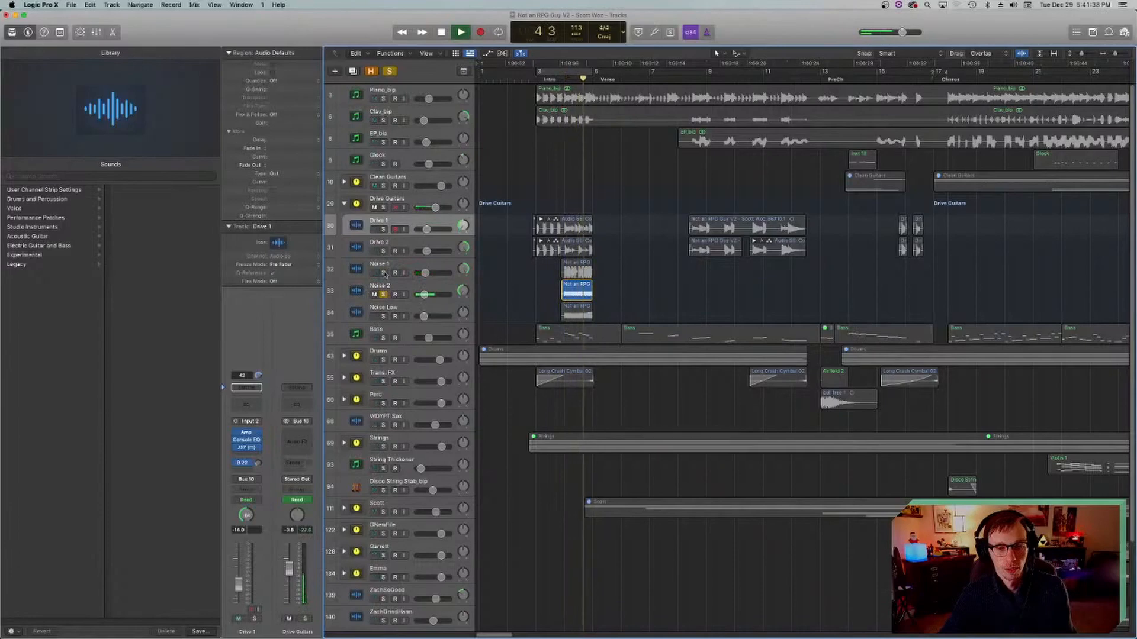
pyautogui.press('space')
# Step: Solo only Noise Low, play its region in bar 4, then unsolo it and return the playhead to bar 3
pyautogui.click(383, 295)
pyautogui.click(383, 316)
pyautogui.press('space')
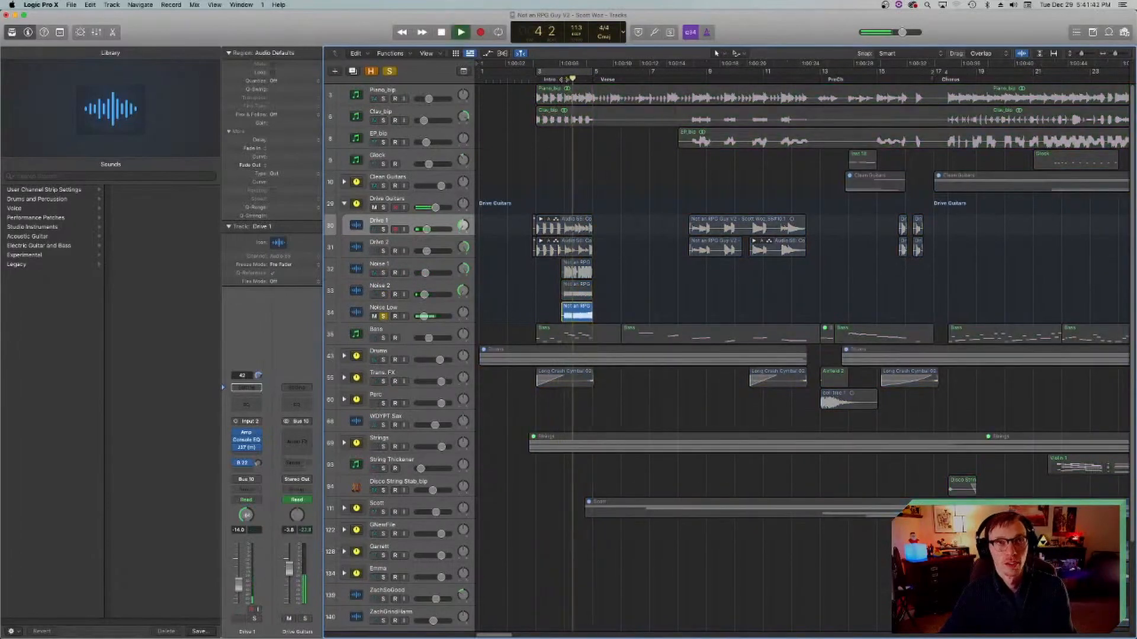
pyautogui.press('space')
pyautogui.click(71, 5)
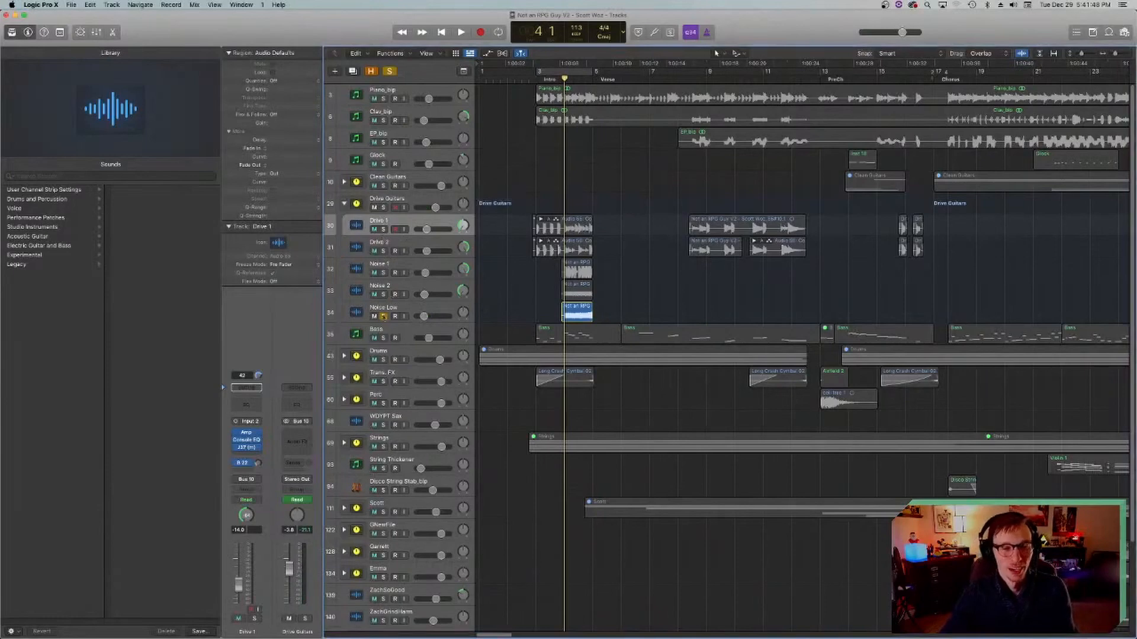
pyautogui.click(383, 316)
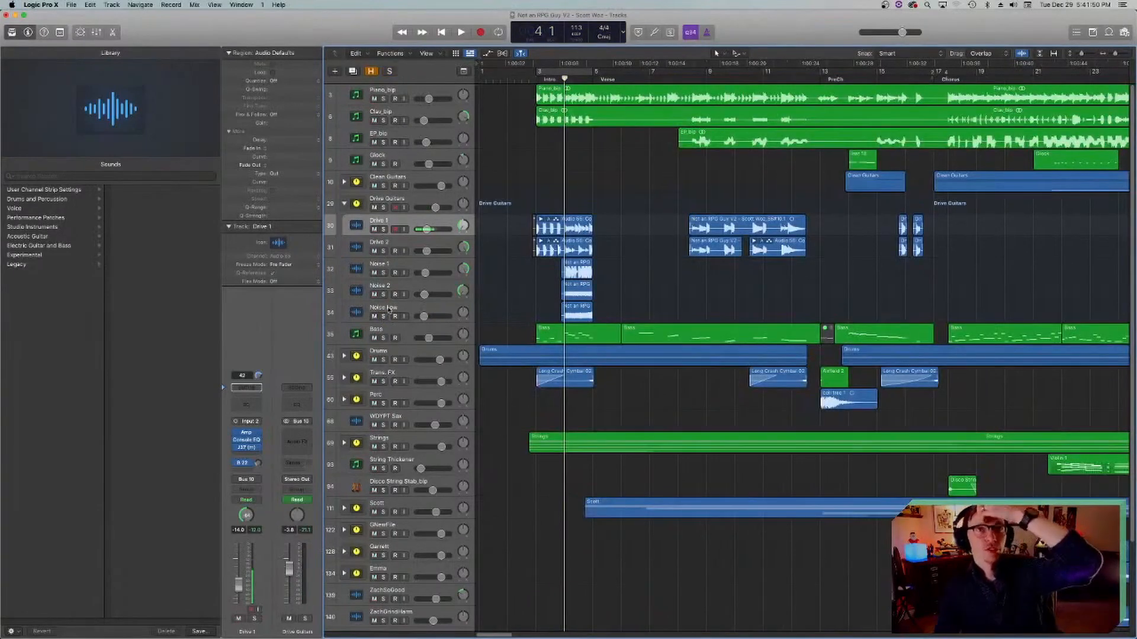
pyautogui.click(538, 78)
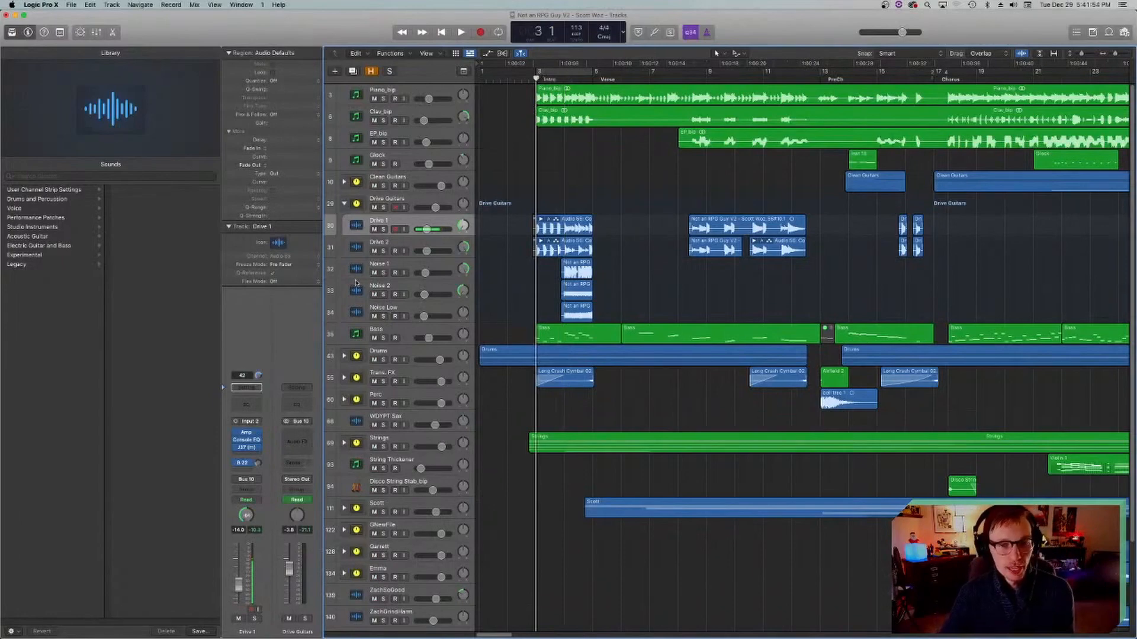
# Step: Collapse the Drive Guitars stack, expand Clean Guitars, and solo the tracks from Smooth to Wah Delay with the playhead at bar 14
pyautogui.hscroll(15, 391, 242)
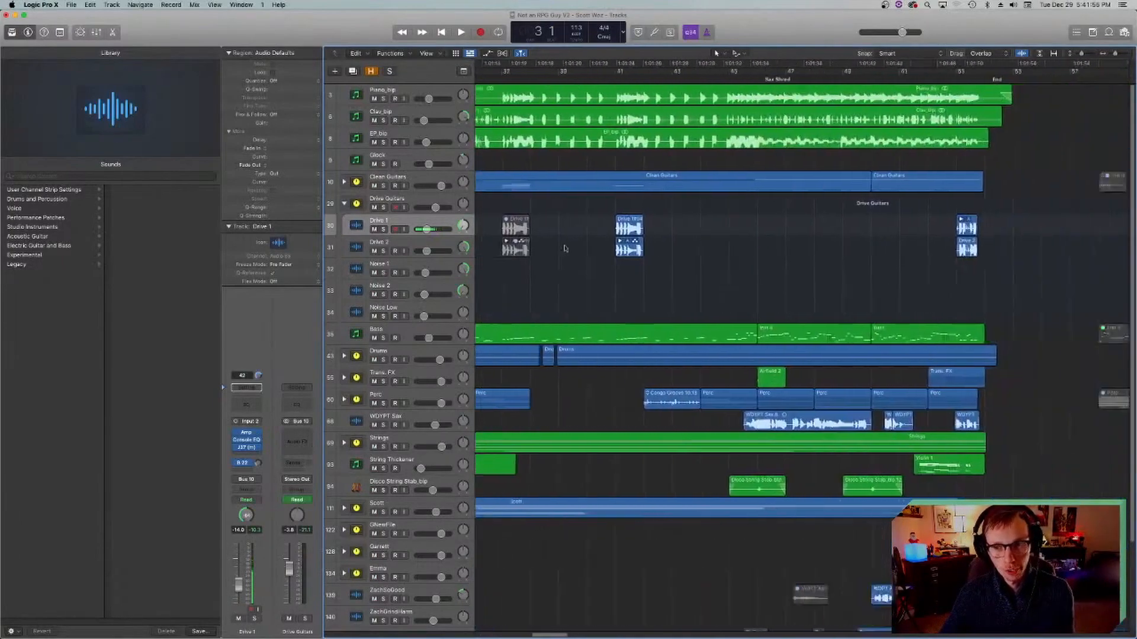
pyautogui.click(346, 204)
pyautogui.click(344, 182)
pyautogui.hscroll(-10, 540, 258)
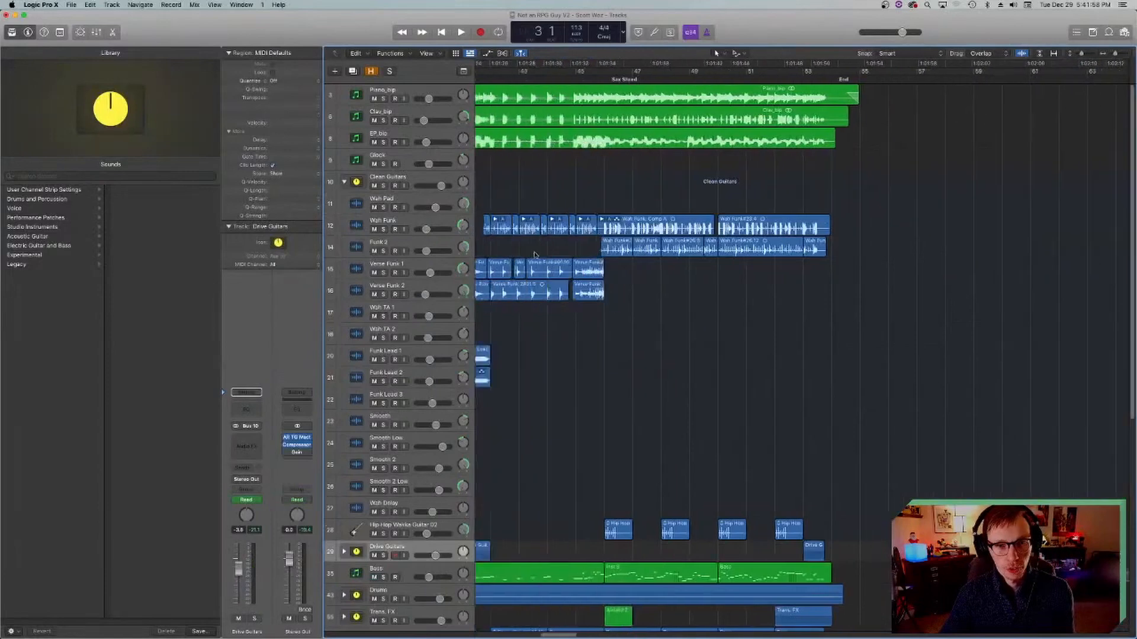
pyautogui.hscroll(-4, 539, 258)
pyautogui.click(738, 74)
pyautogui.hscroll(3, 702, 300)
pyautogui.moveTo(383, 425); pyautogui.dragTo(383, 512)
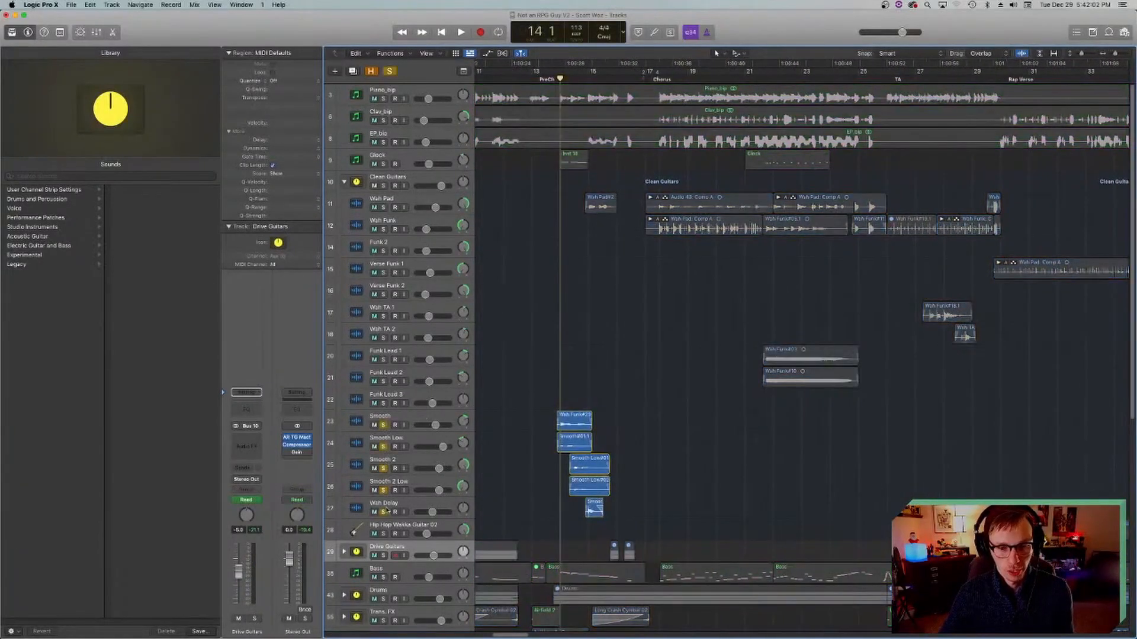
# Step: Play the soloed smooth guitars from bar 14 and select the Smooth track
pyautogui.press('space')
pyautogui.click(572, 419)
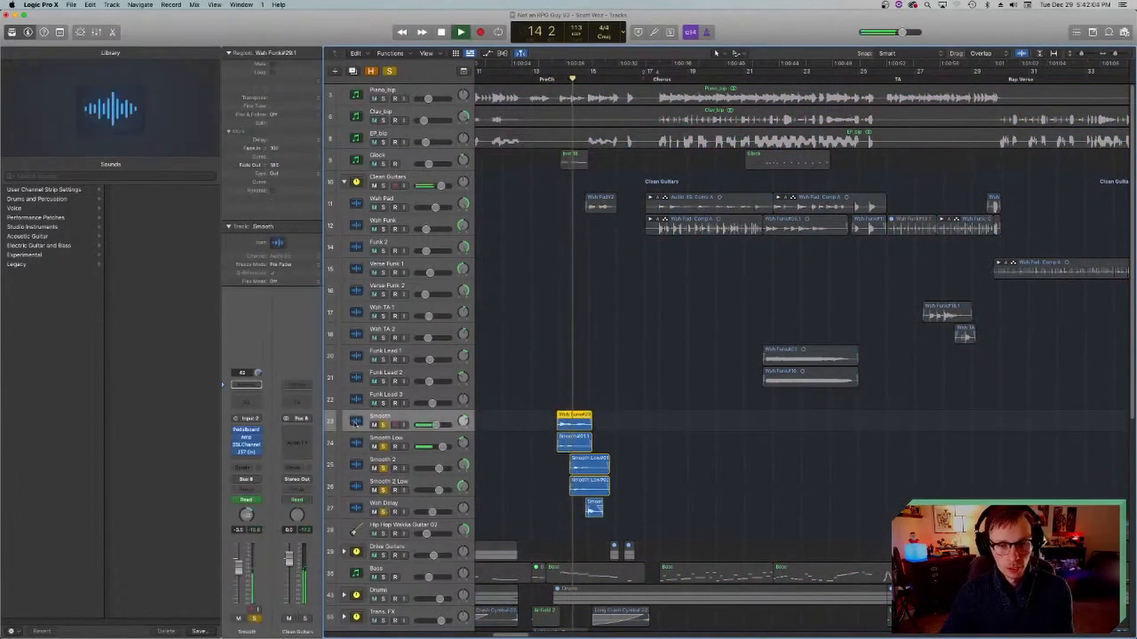
pyautogui.press('space')
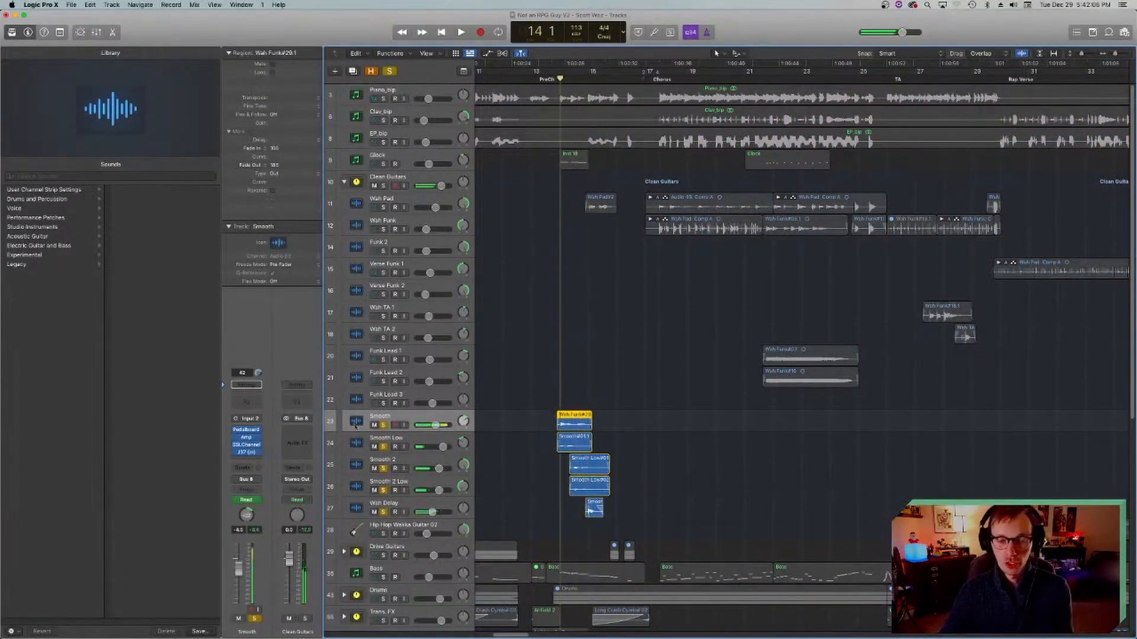
# Step: Open the SSLChannel and J37 plug-ins on the Smooth track in turn to examine their settings, closing each one
pyautogui.click(248, 445)
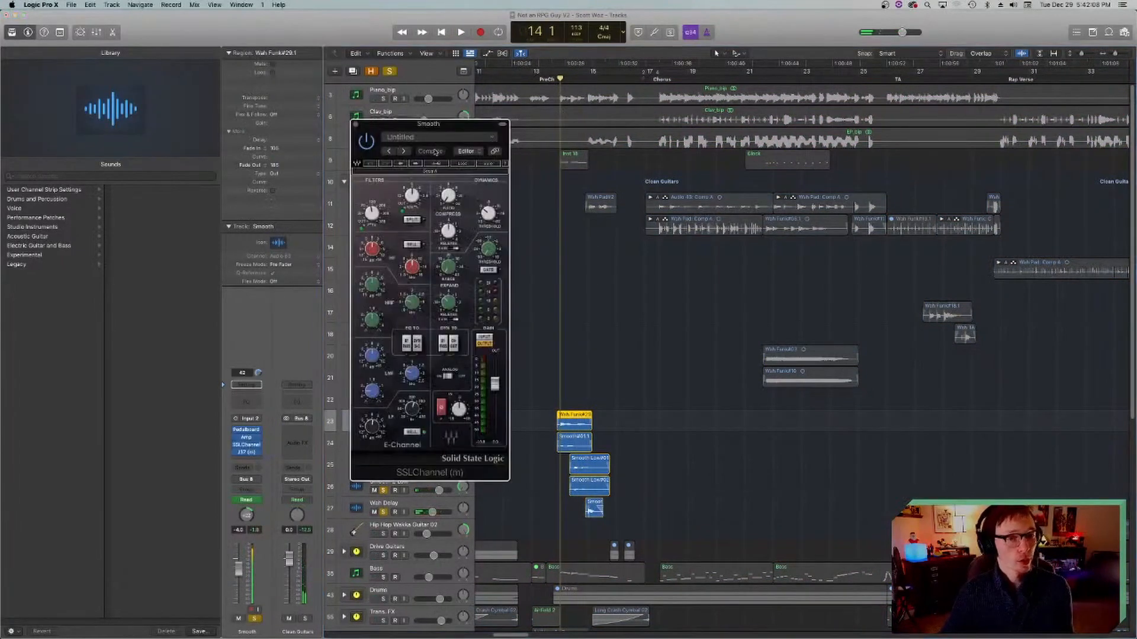
pyautogui.moveTo(399, 121); pyautogui.dragTo(472, 155)
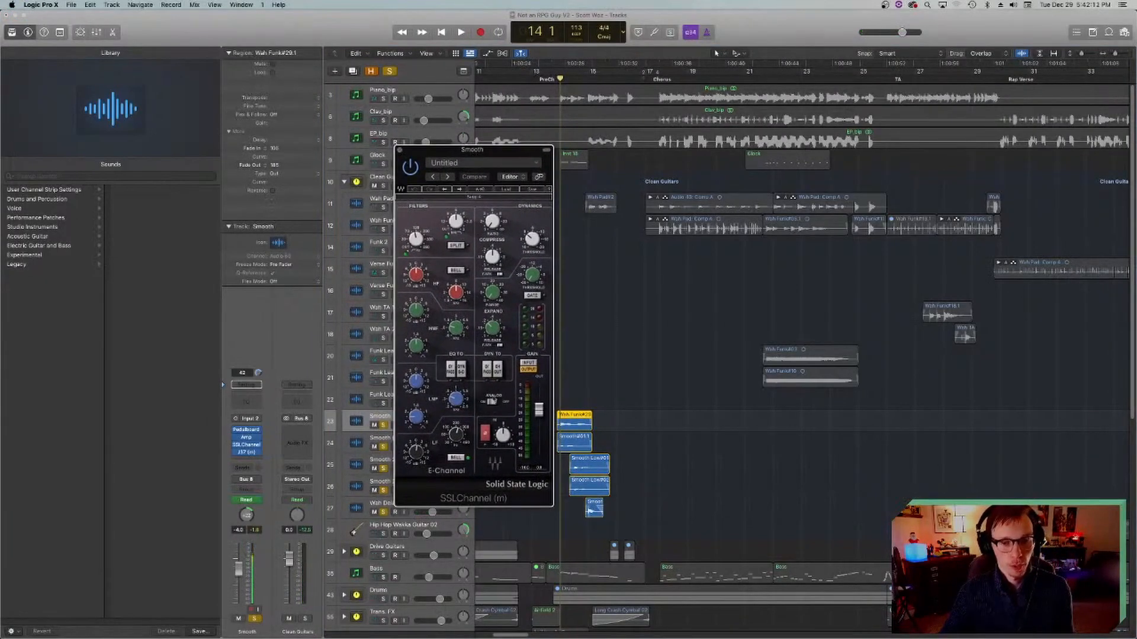
pyautogui.click(398, 151)
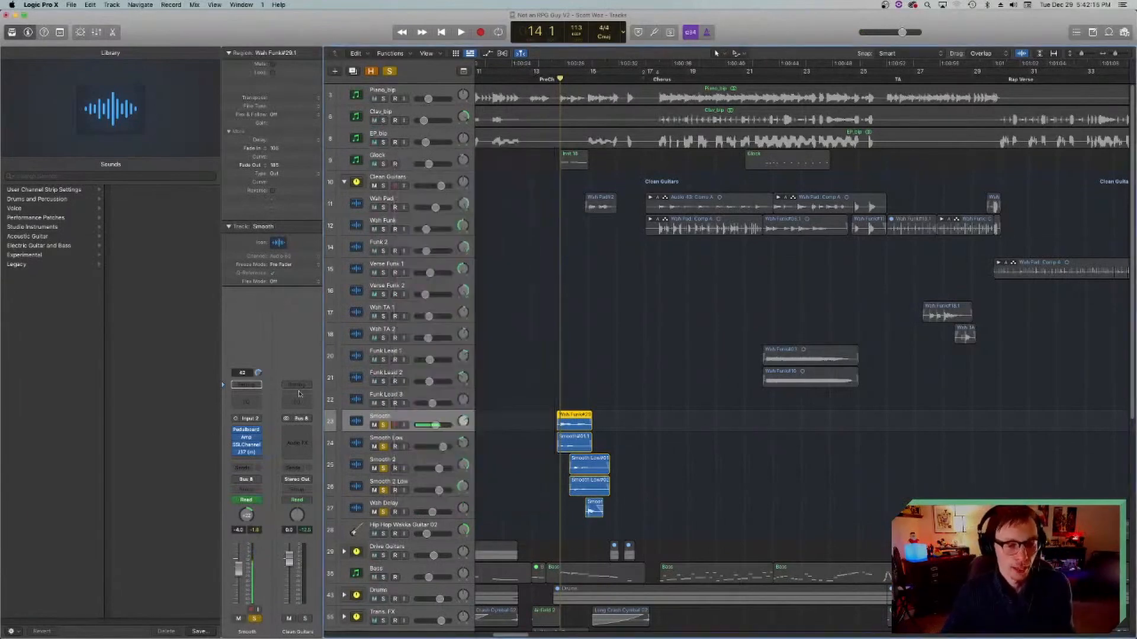
pyautogui.hscroll(-5, 527, 362)
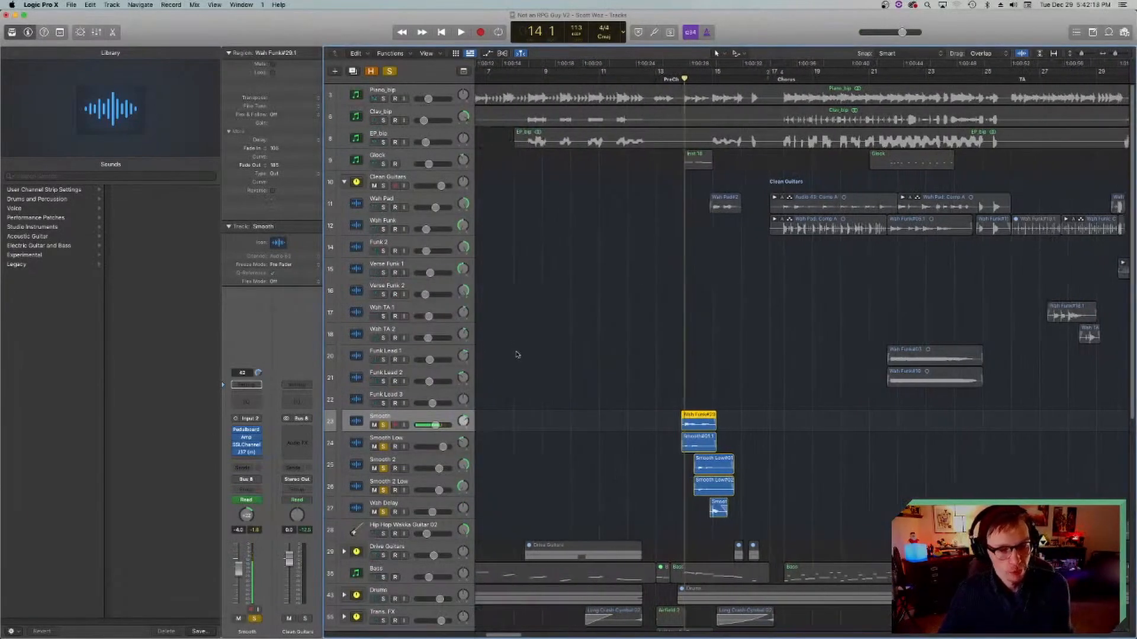
pyautogui.click(246, 452)
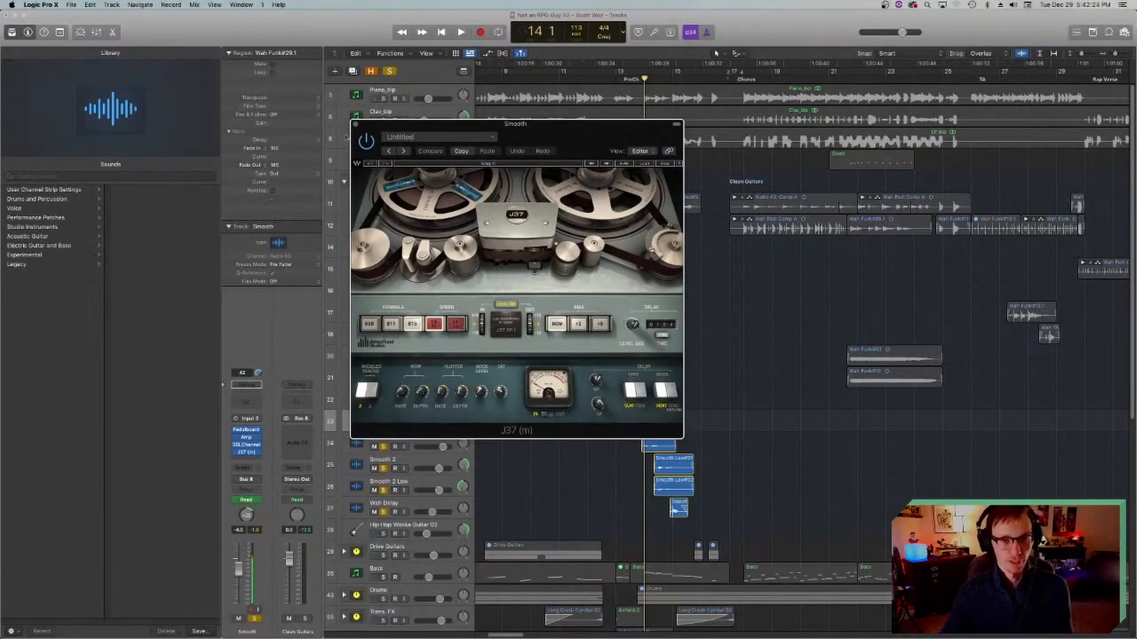
pyautogui.click(354, 125)
# Step: Play the soloed smooth guitars and Wah Delay from bar 14 through bar 15, selecting the Smooth 2 track during playback
pyautogui.hscroll(3, 530, 307)
pyautogui.hscroll(-3, 515, 343)
pyautogui.hscroll(3, 505, 362)
pyautogui.press('space')
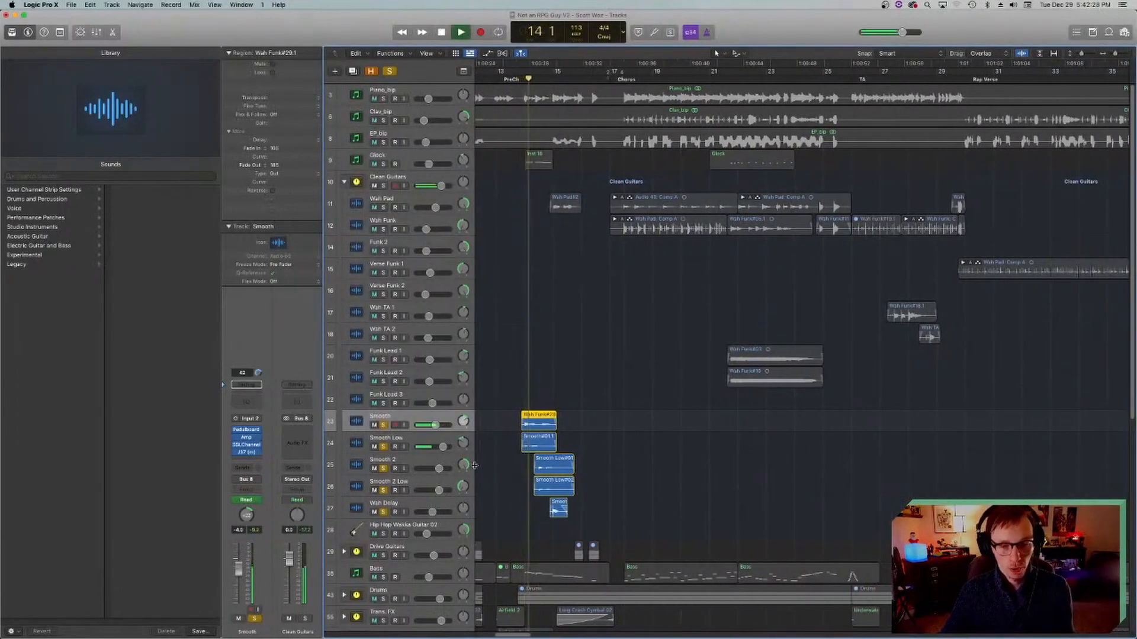
pyautogui.click(362, 468)
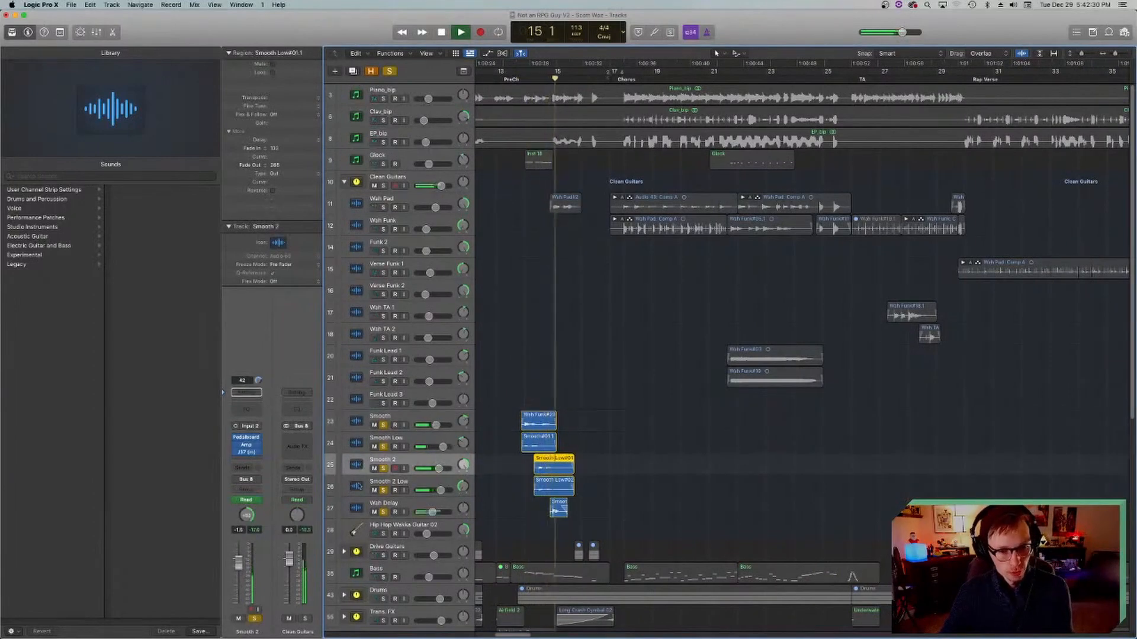
pyautogui.press('space')
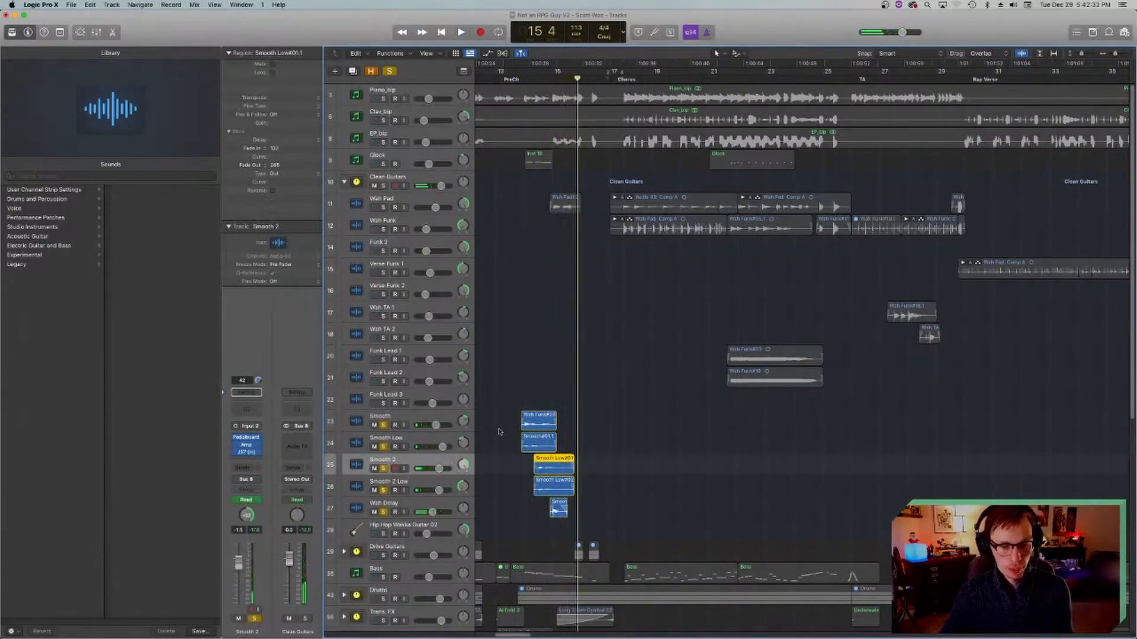
# Step: Return the playhead to bar 14, unsolo the tracks from Smooth to Wah Delay, and save the project
pyautogui.hscroll(-3, 687, 179)
pyautogui.click(657, 80)
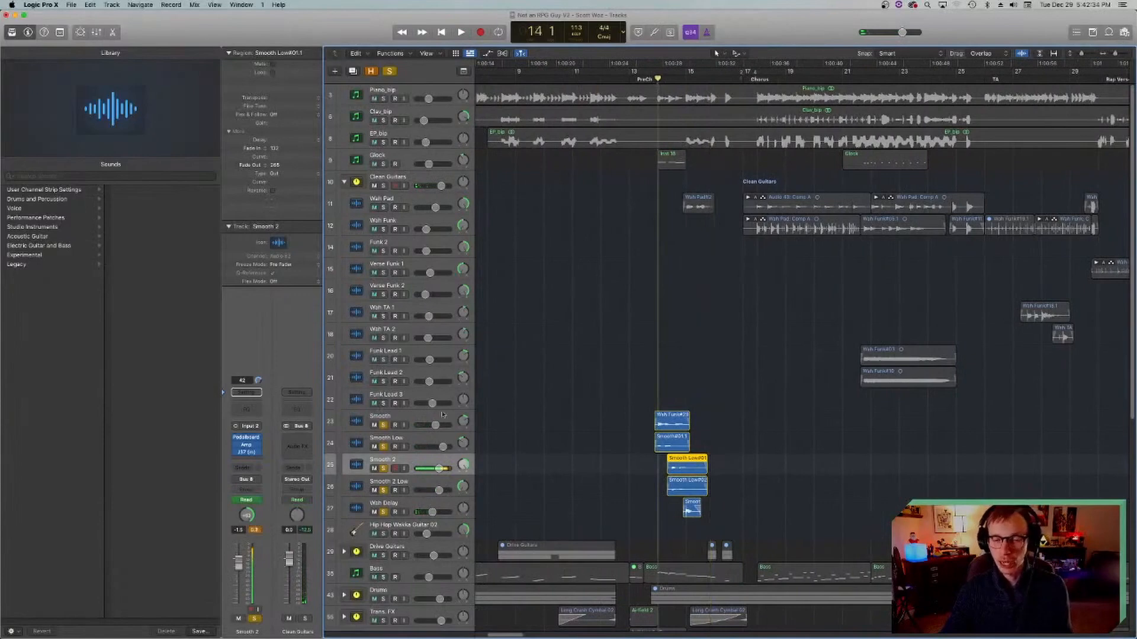
pyautogui.moveTo(384, 512); pyautogui.dragTo(381, 430)
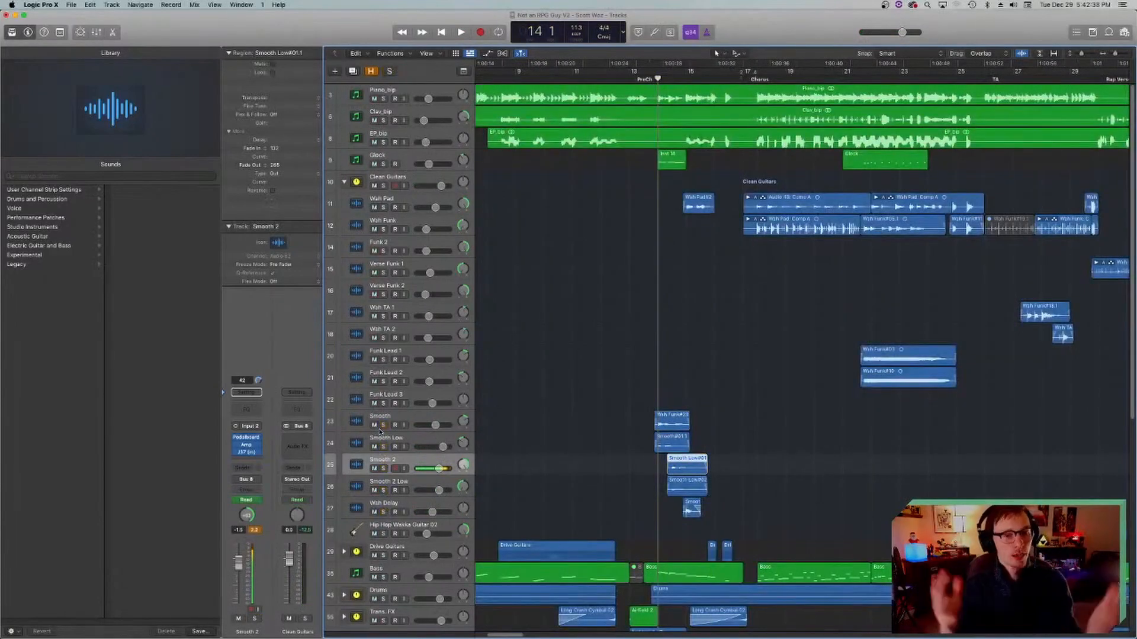
pyautogui.press('super+s')
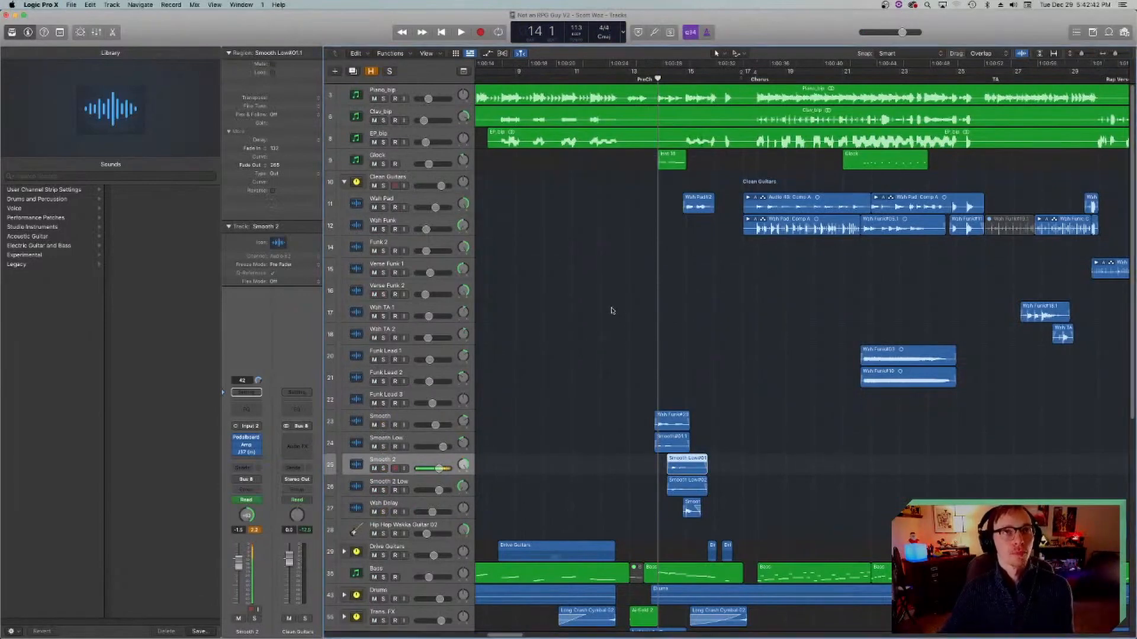
# Step: Collapse the Clean Guitars stack and select the Bass track
pyautogui.scroll(-3, 567, 313)
pyautogui.hscroll(2, 556, 320)
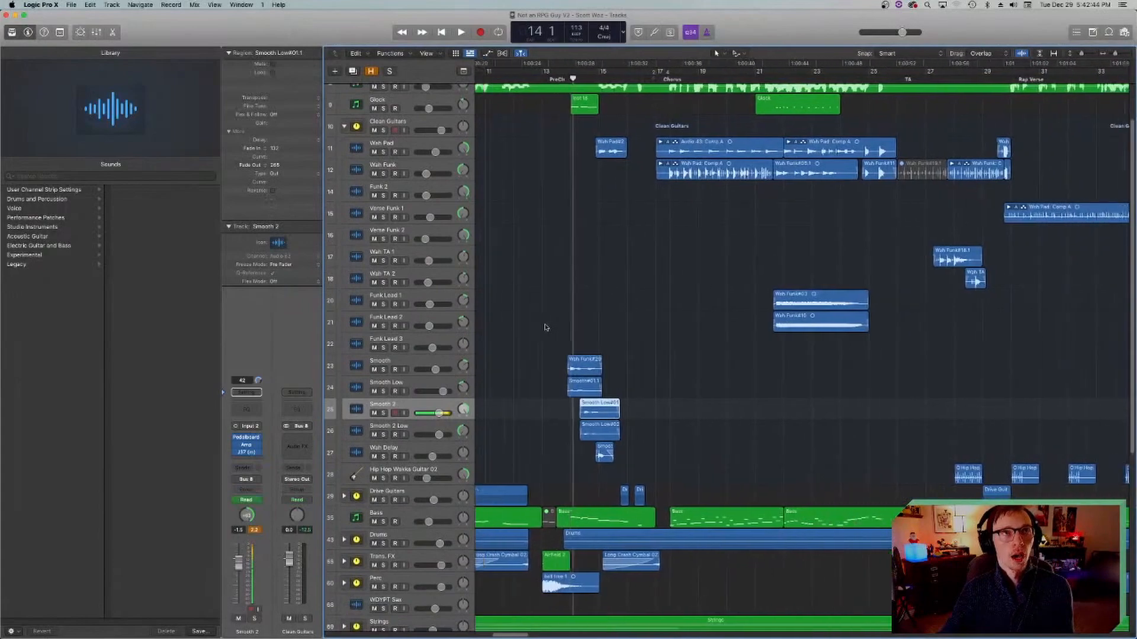
pyautogui.scroll(-5, 542, 328)
pyautogui.scroll(6, 527, 314)
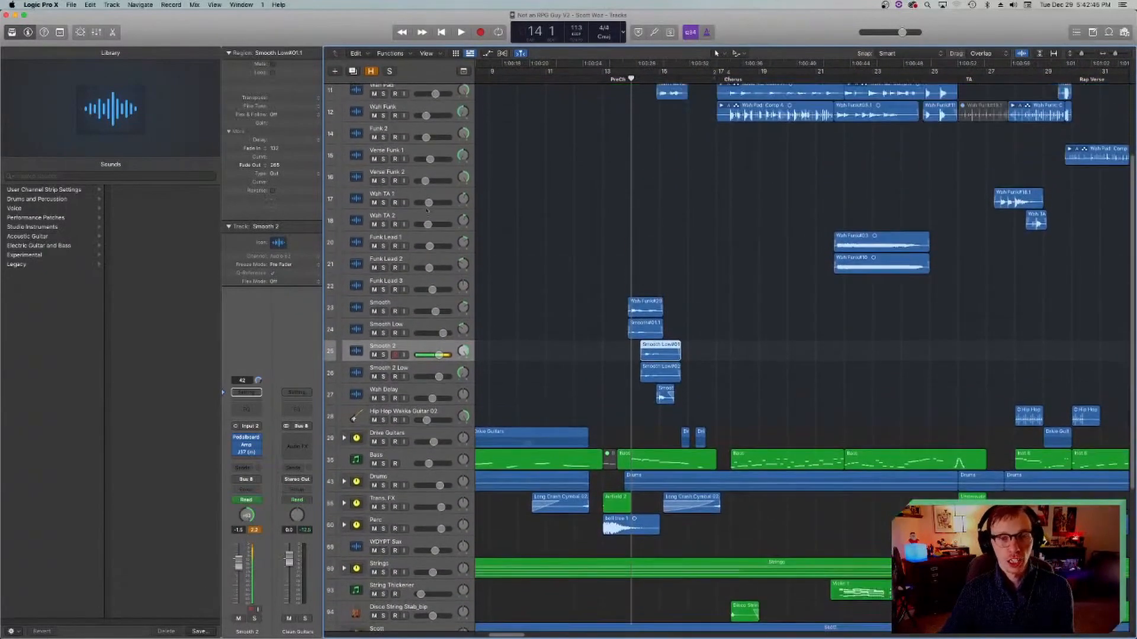
pyautogui.click(344, 141)
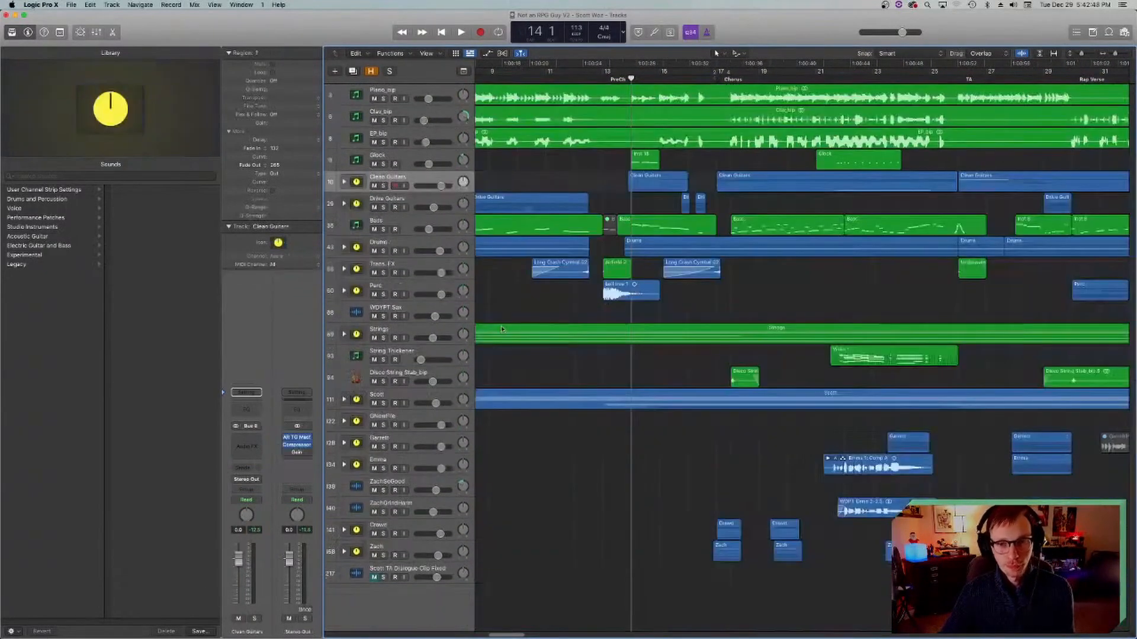
pyautogui.click(377, 241)
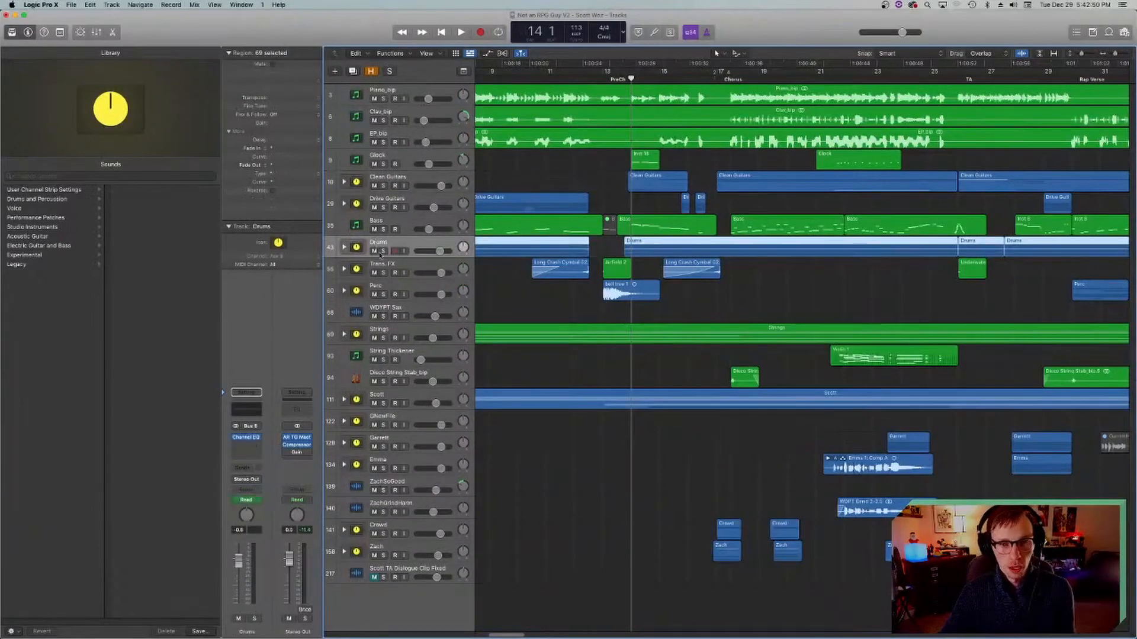
pyautogui.press('Up')
pyautogui.hscroll(-5, 441, 253)
pyautogui.hscroll(5, 441, 253)
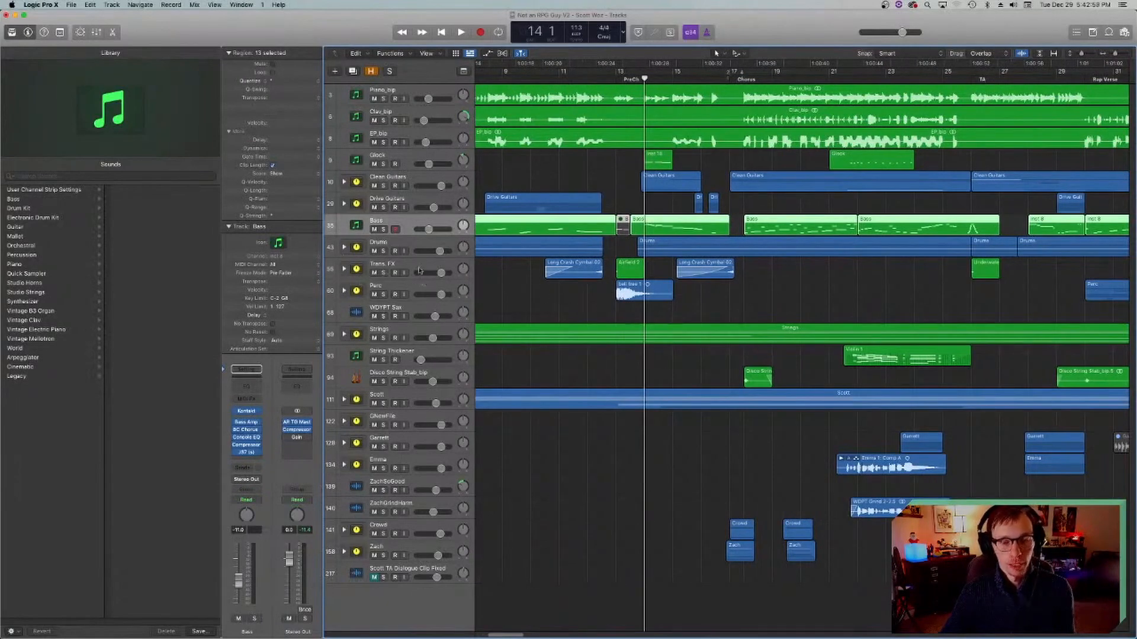
# Step: Select and solo the Drums stack and move the playhead to bar 5 at the start of the verse
pyautogui.click(392, 241)
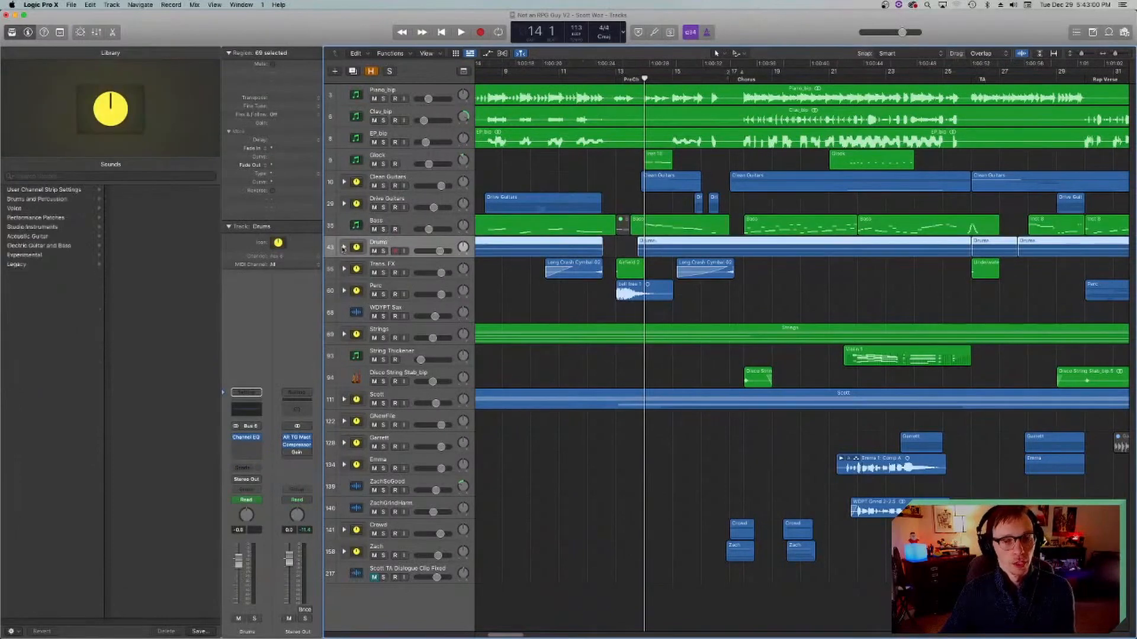
pyautogui.click(383, 251)
pyautogui.hscroll(-10, 575, 105)
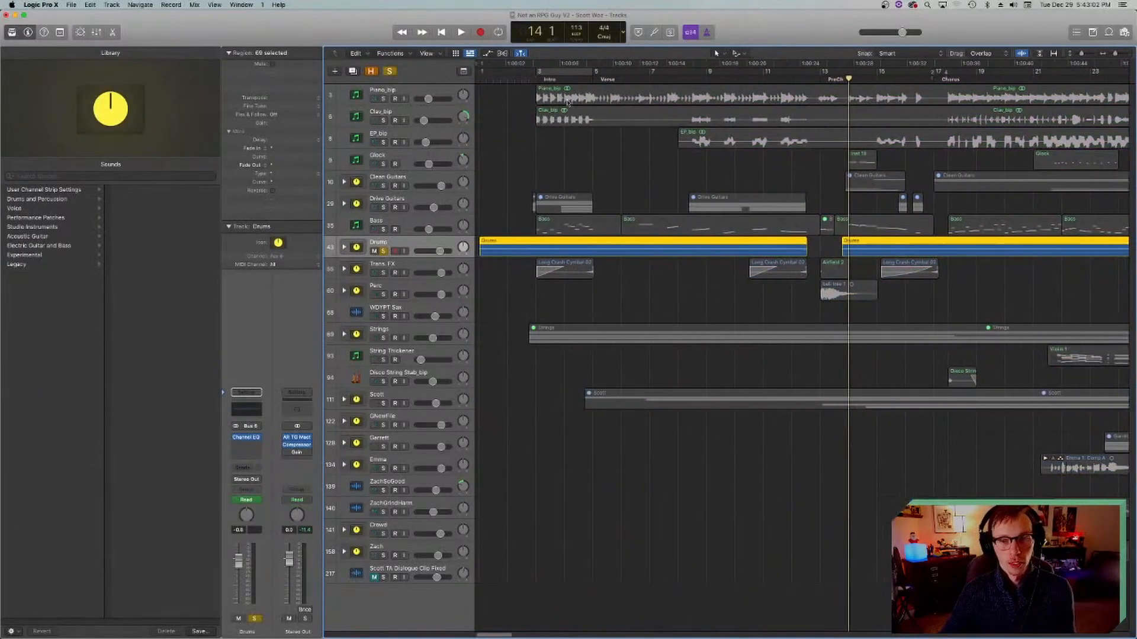
pyautogui.click(531, 82)
pyautogui.click(591, 83)
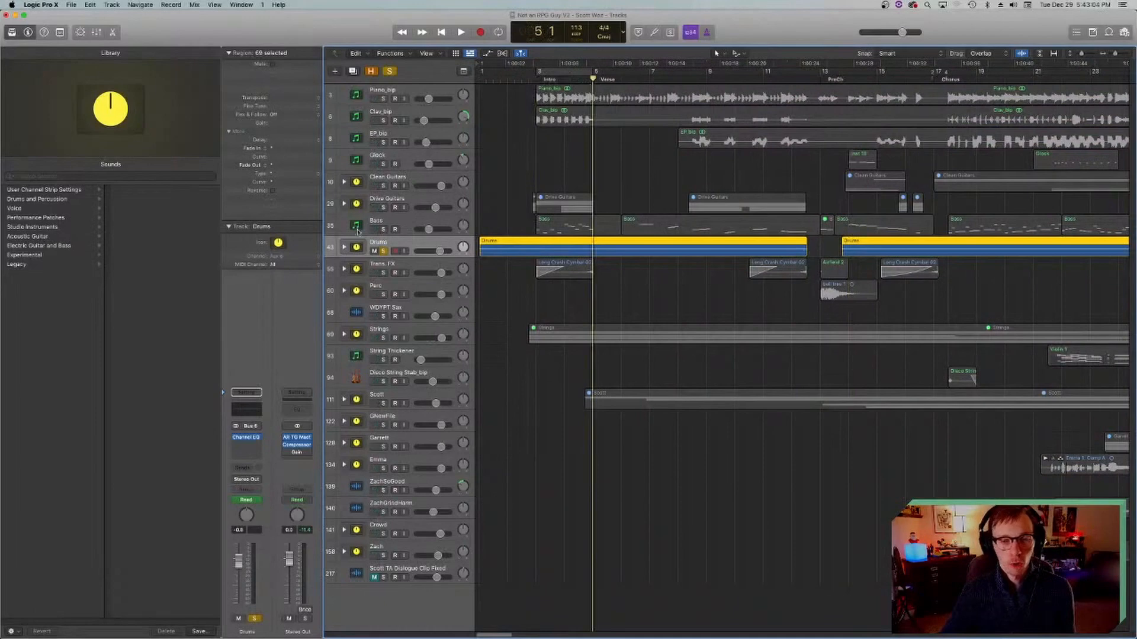
# Step: Expand the Drums stack, select the Kick_01 track and save the project
pyautogui.click(344, 248)
pyautogui.click(357, 269)
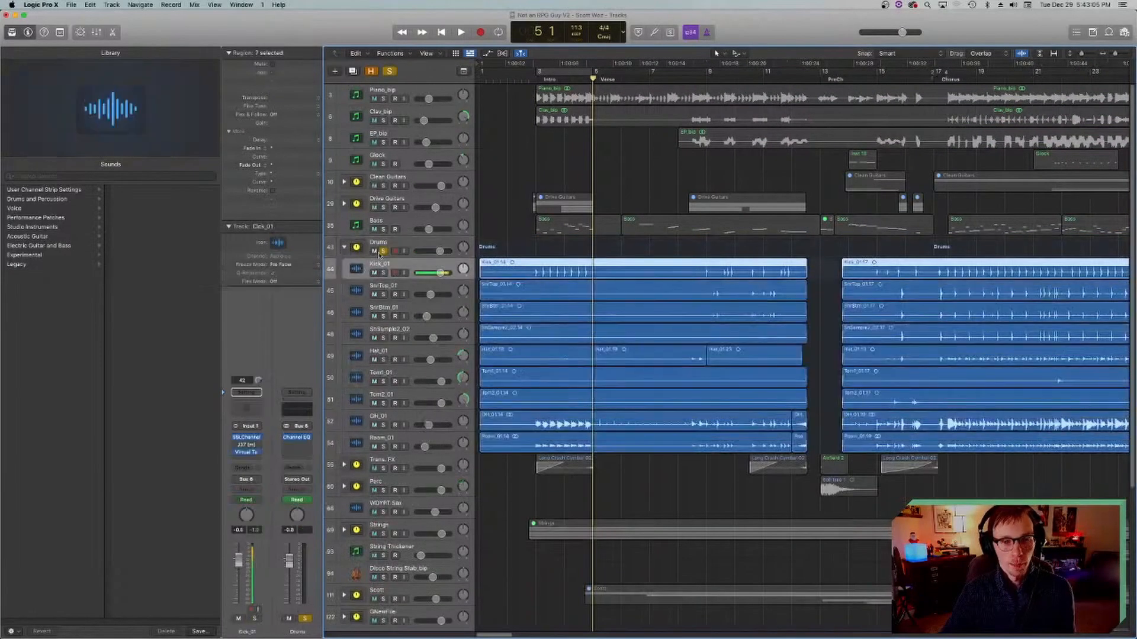
pyautogui.click(355, 290)
pyautogui.click(357, 272)
pyautogui.press('super+s')
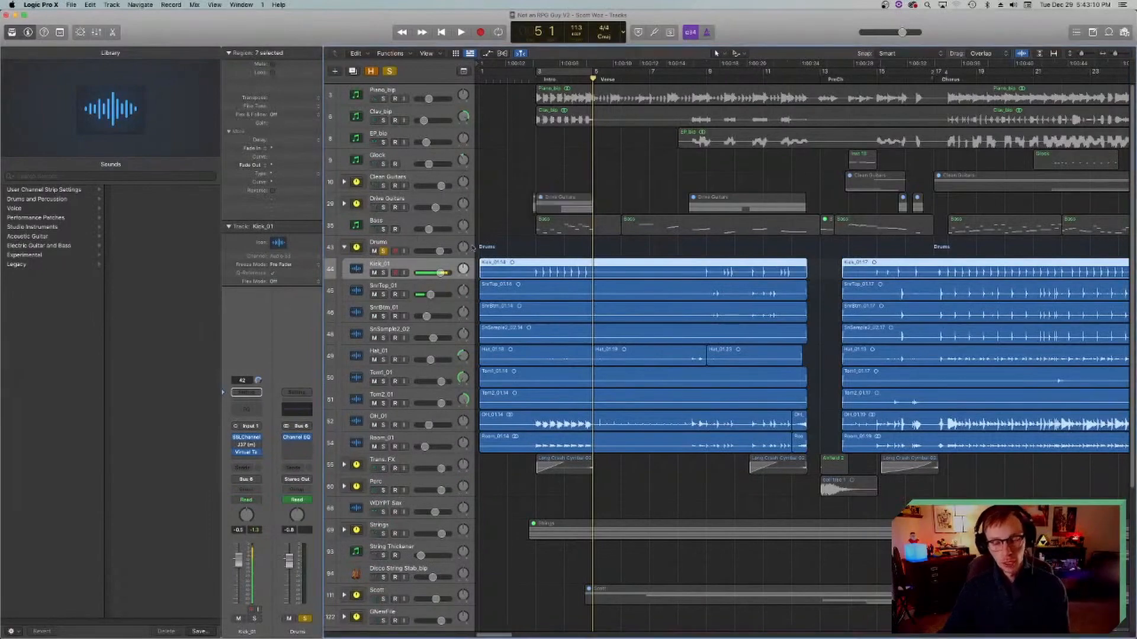
# Step: Move the playhead to bar 17 at the chorus and step through the snare tracks from SnrTop_01 to SnSample2_02
pyautogui.click(934, 79)
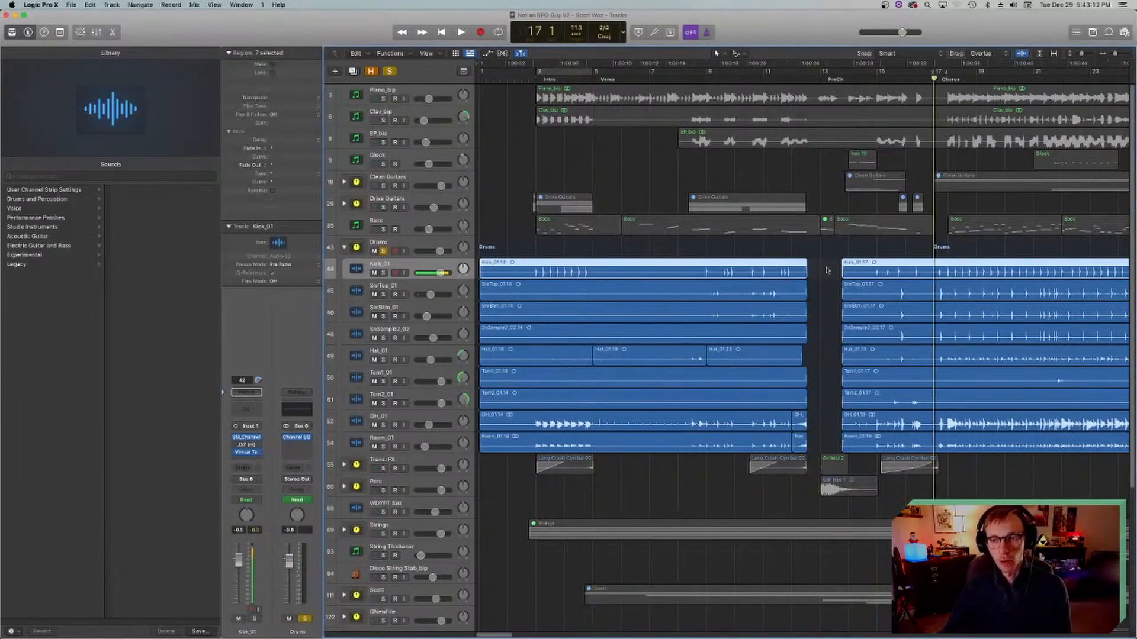
pyautogui.hscroll(10, 826, 252)
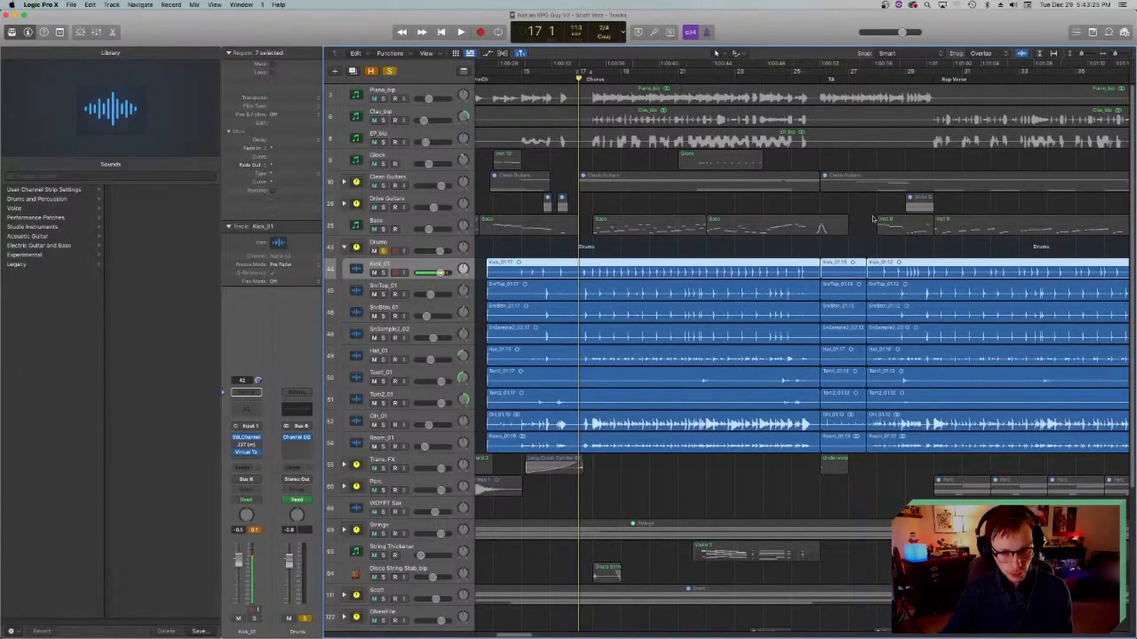
pyautogui.press('Down')
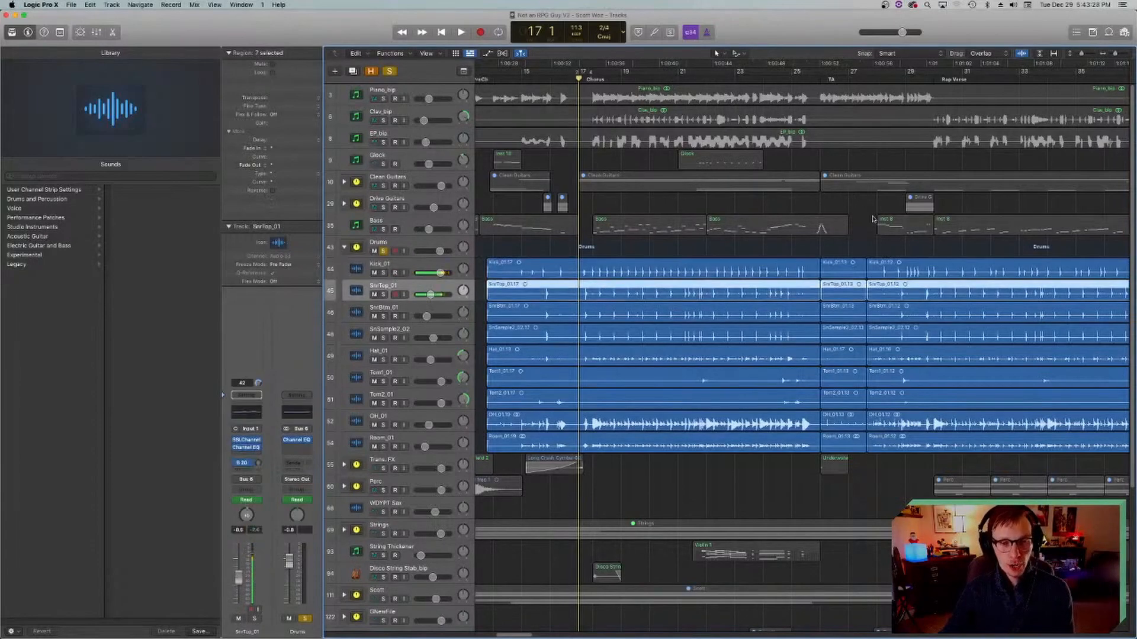
pyautogui.press('Down')
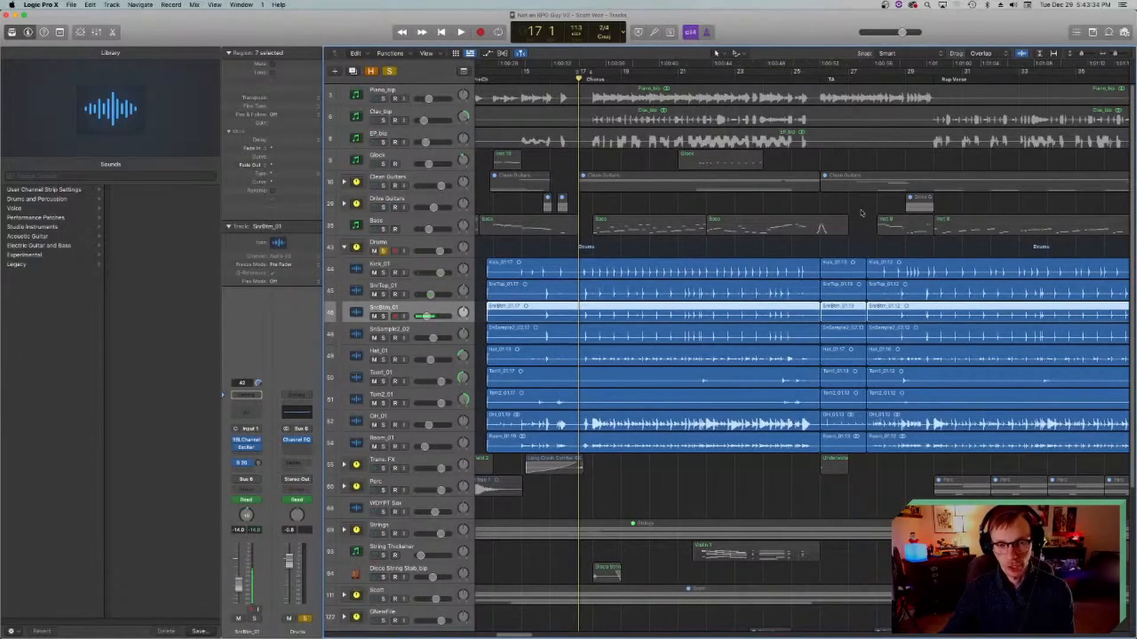
pyautogui.press('Up')
pyautogui.press('Down')
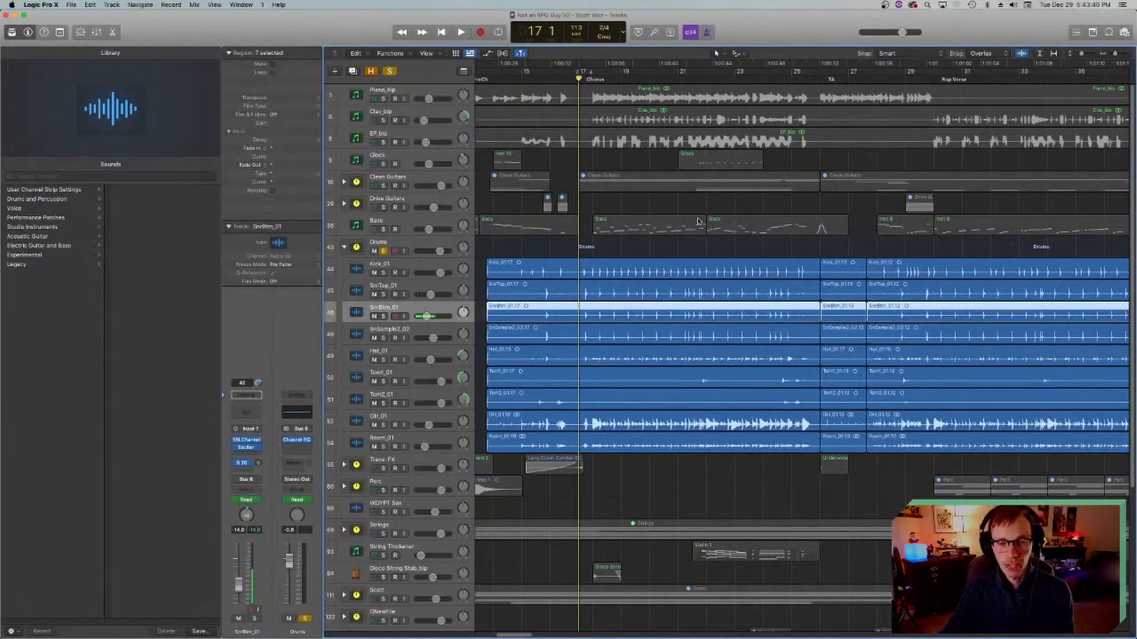
pyautogui.press('Down')
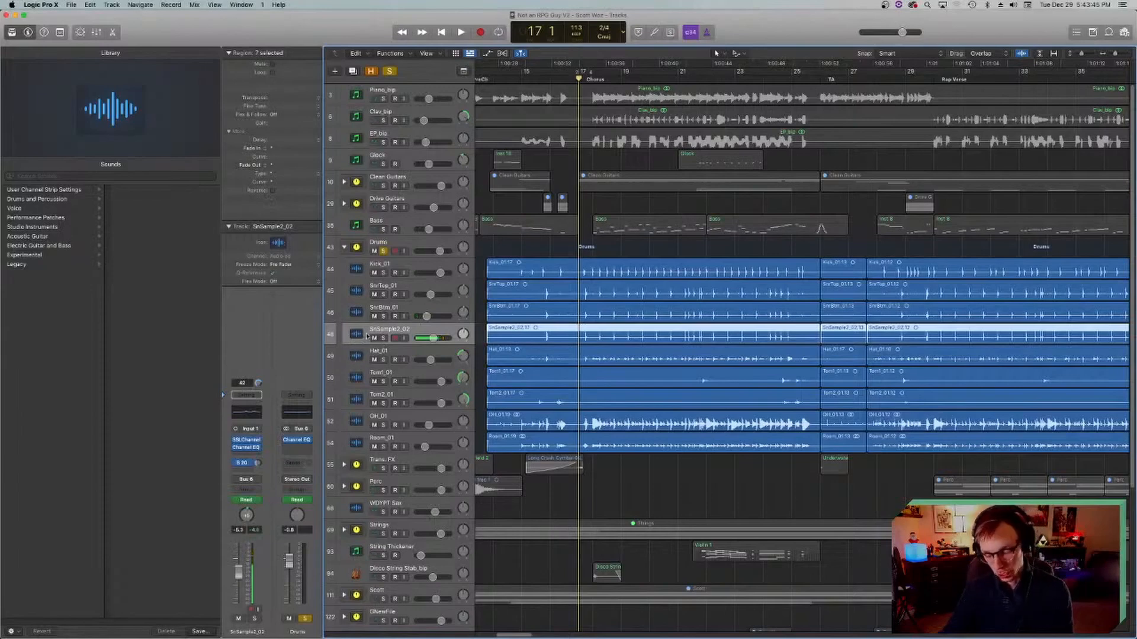
# Step: Step the track selection back up to Kick_01 and down through the snare tracks to Hat_01
pyautogui.press('Up')
pyautogui.press('Up')
pyautogui.press('Up')
pyautogui.press('Down')
pyautogui.press('Down')
pyautogui.press('Down')
pyautogui.press('Down')
pyautogui.press('Down')
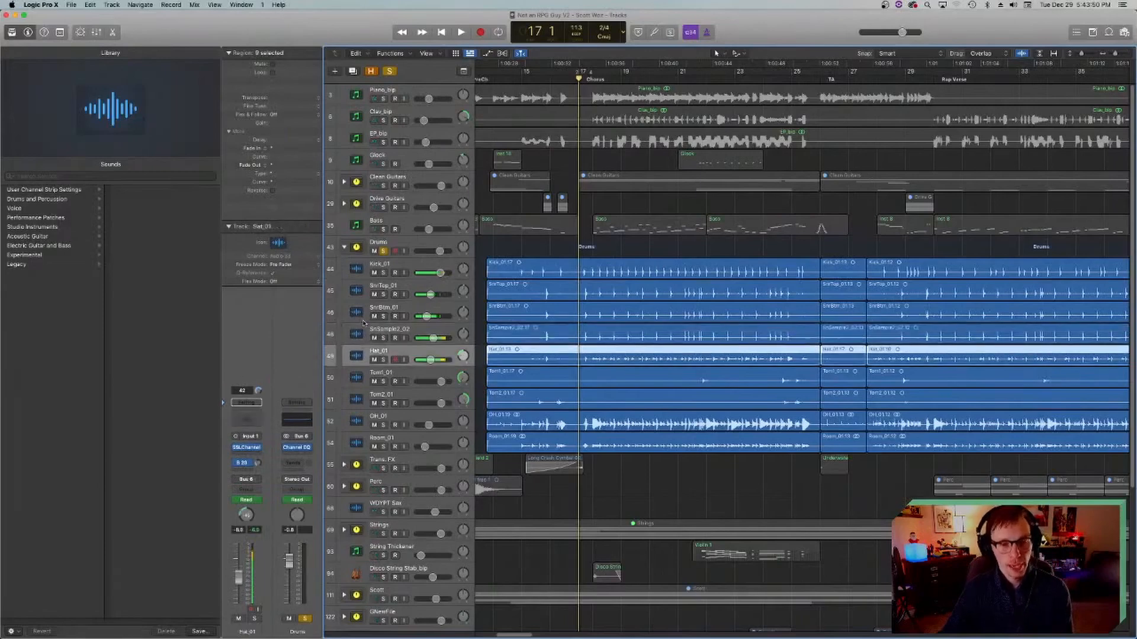
# Step: Step through the two tom tracks and OH_01, ending on the Room_01 track of the Drums stack
pyautogui.press('Down')
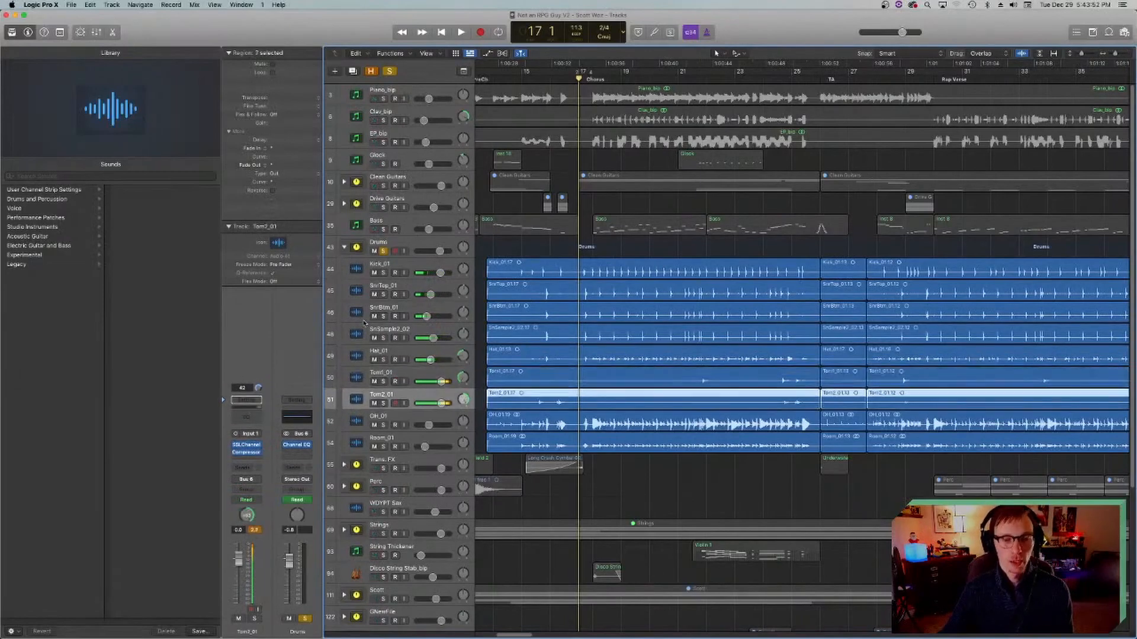
pyautogui.press('Up')
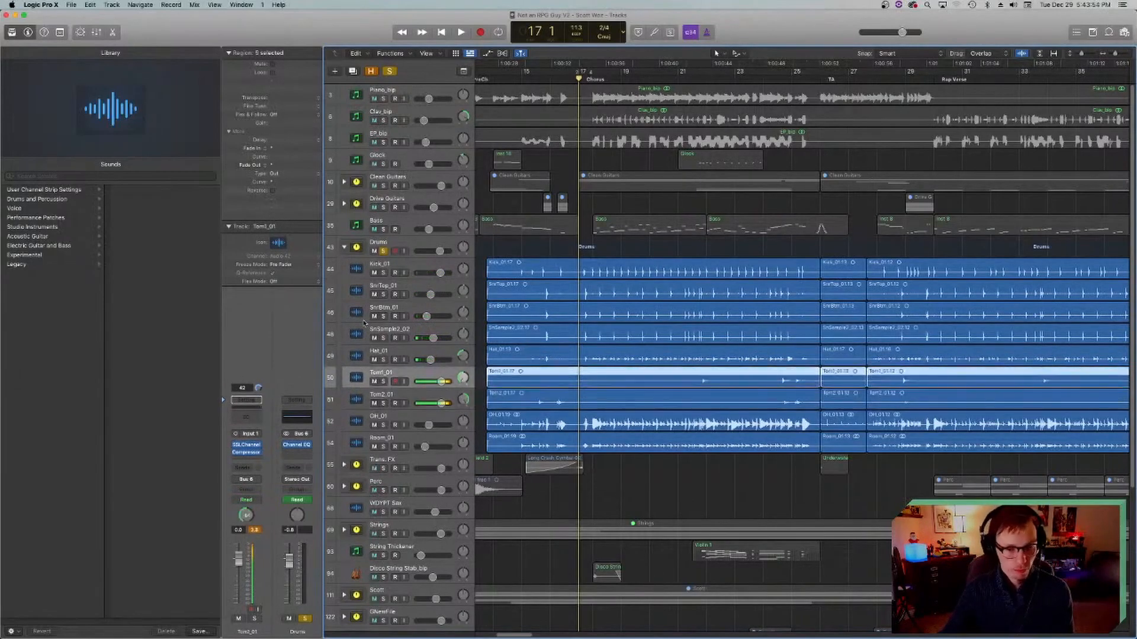
pyautogui.press('Down')
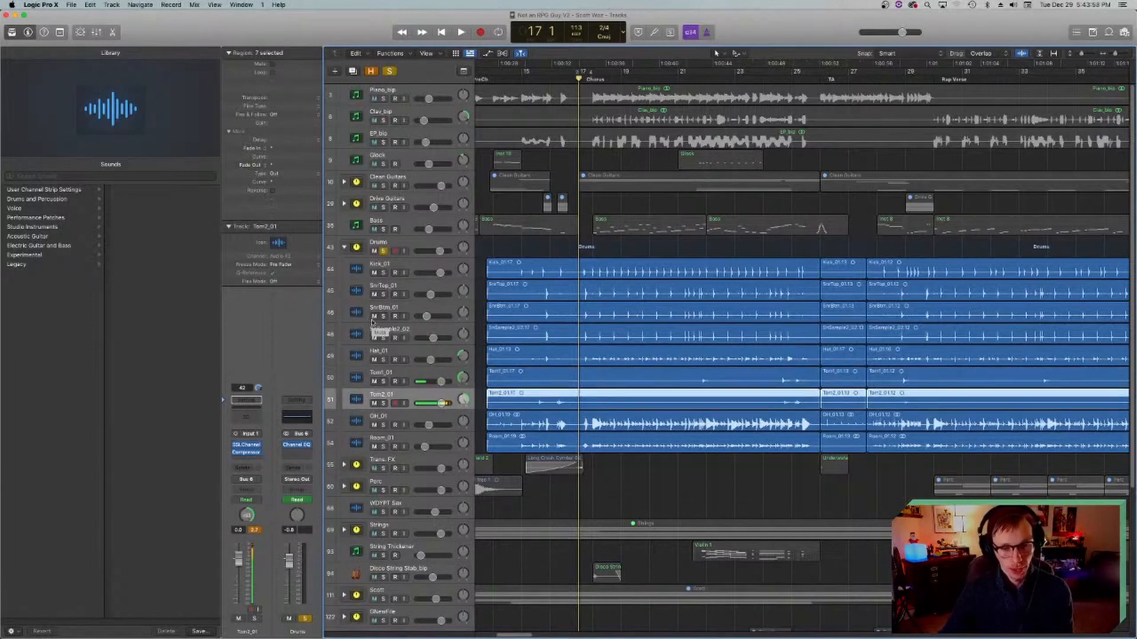
pyautogui.press('Down')
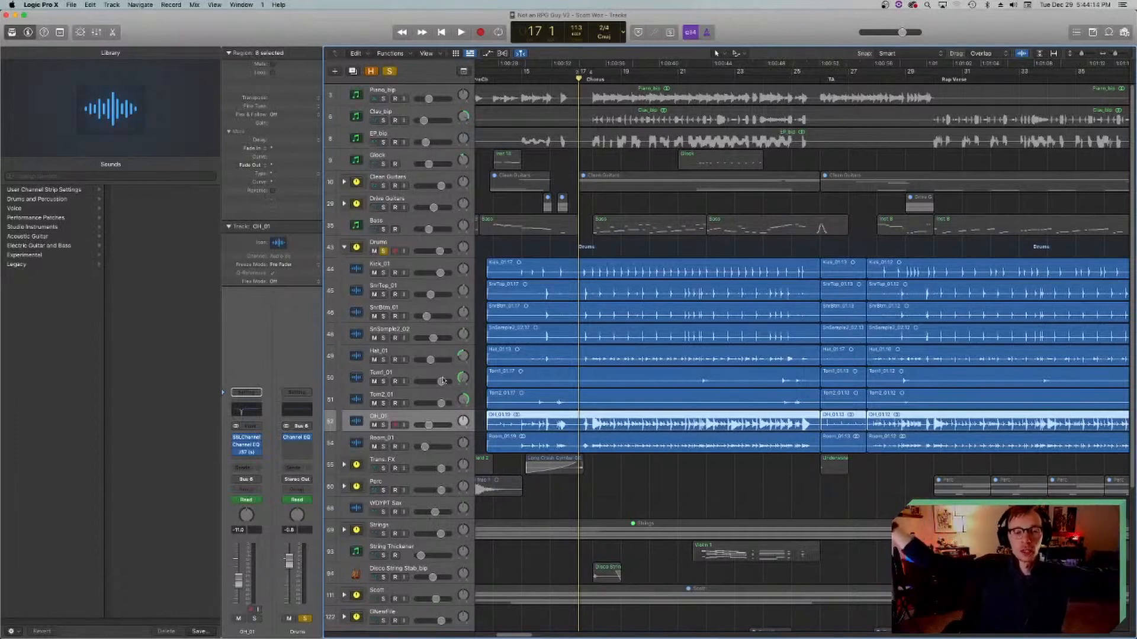
pyautogui.click(357, 443)
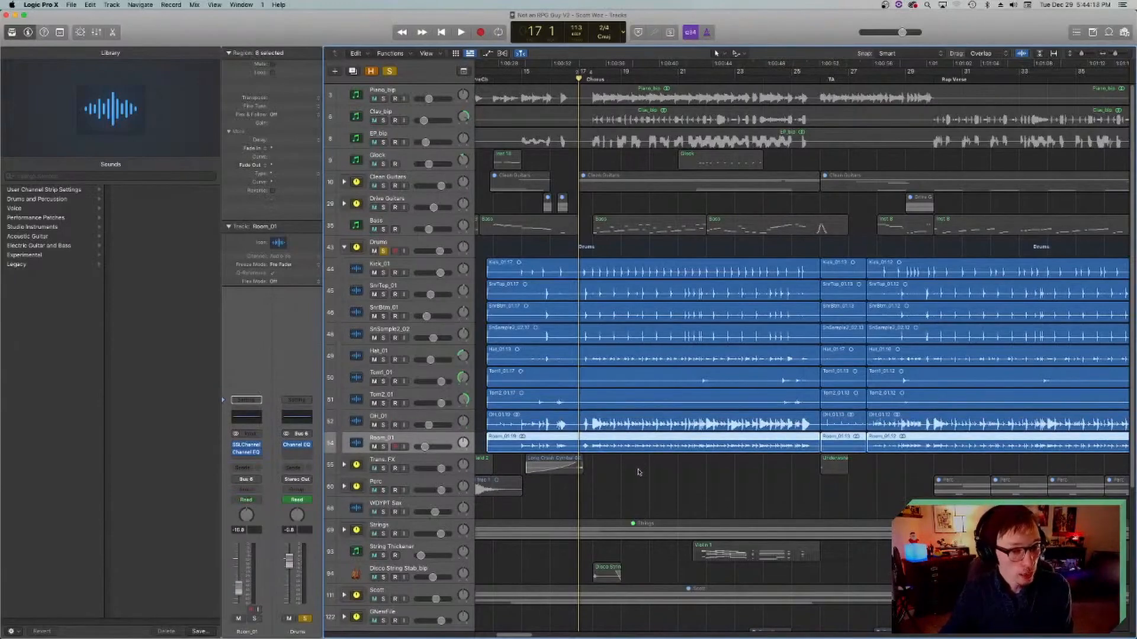
pyautogui.hscroll(2, 638, 472)
pyautogui.hscroll(-5, 633, 464)
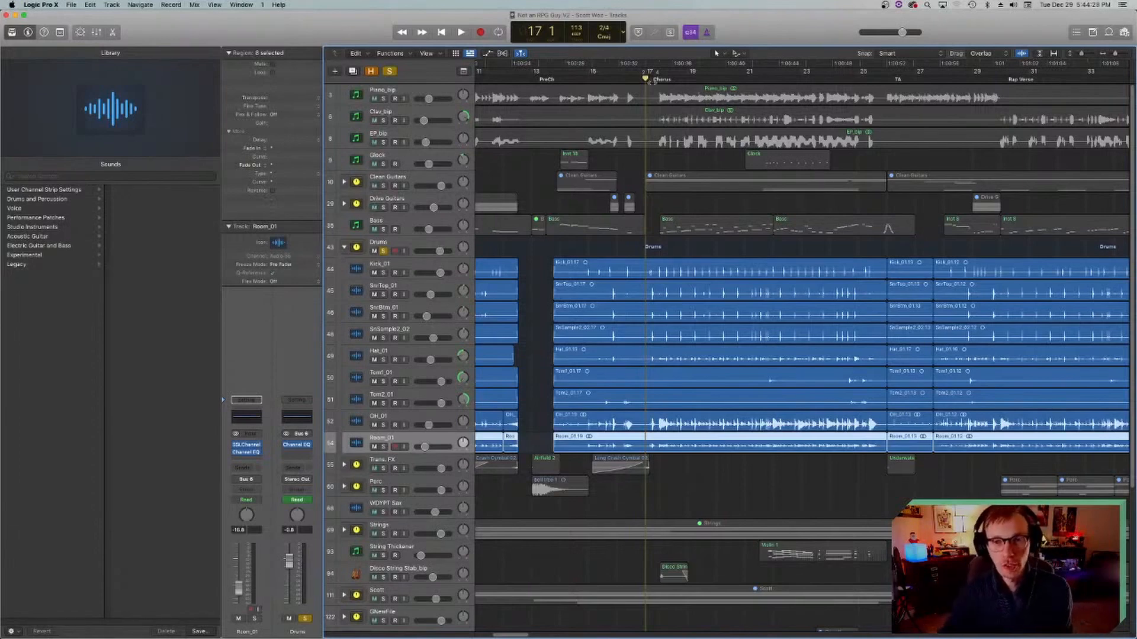
# Step: Solo Kick_01 instead of the whole Drums stack, open its SSLChannel plug-in and move the plug-in window over the arrangement
pyautogui.click(383, 273)
pyautogui.click(360, 266)
pyautogui.click(383, 251)
pyautogui.click(246, 438)
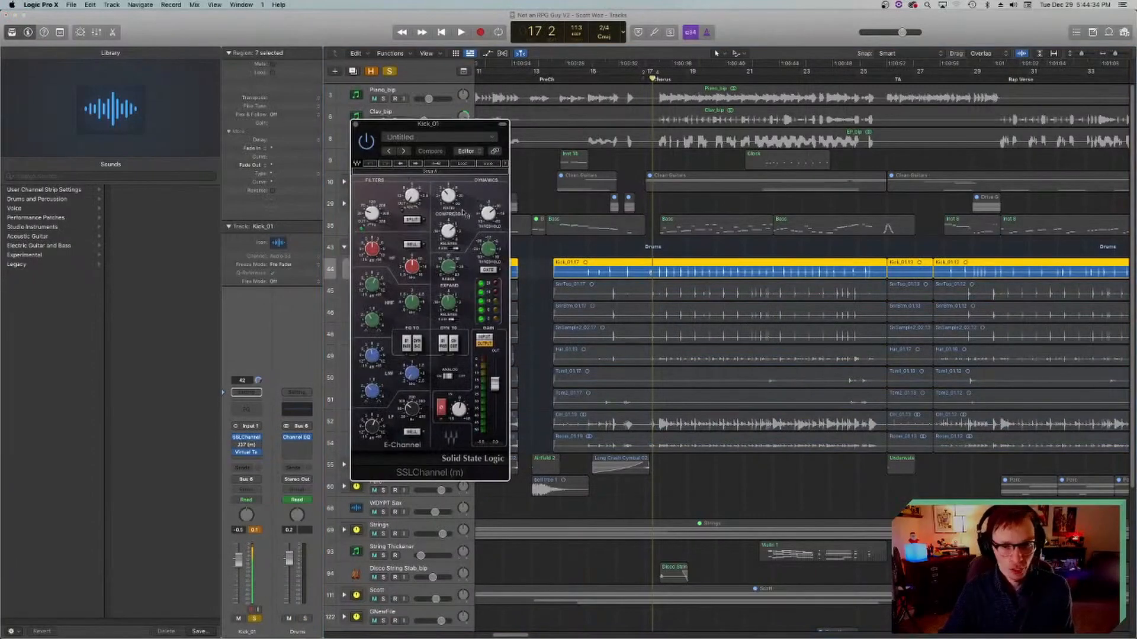
pyautogui.moveTo(424, 125); pyautogui.dragTo(471, 239)
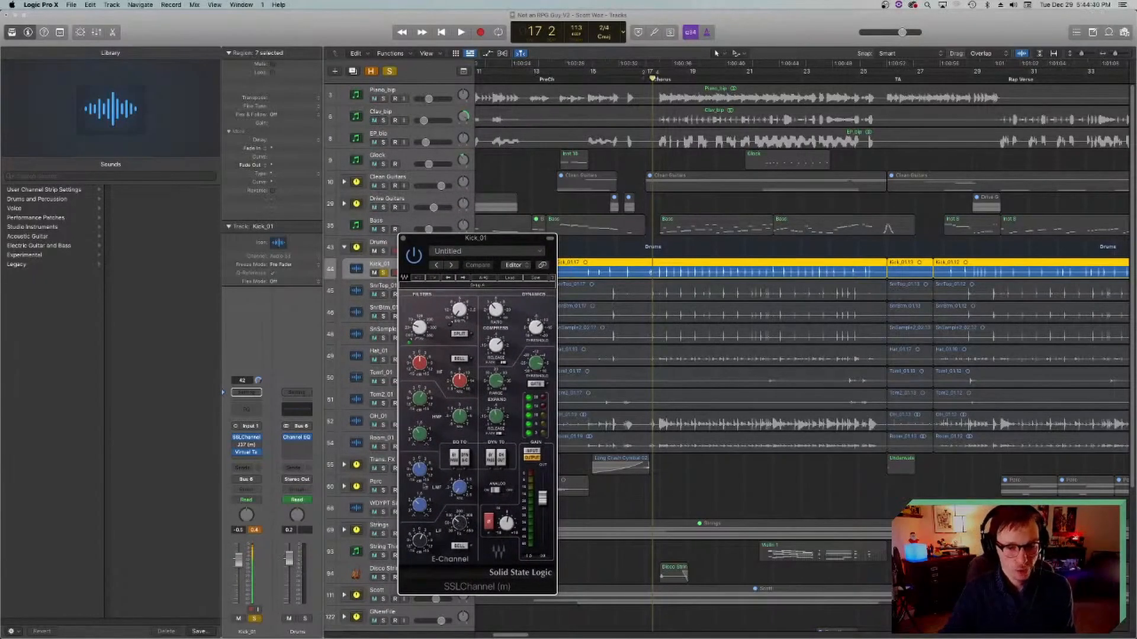
pyautogui.moveTo(478, 241); pyautogui.dragTo(598, 232)
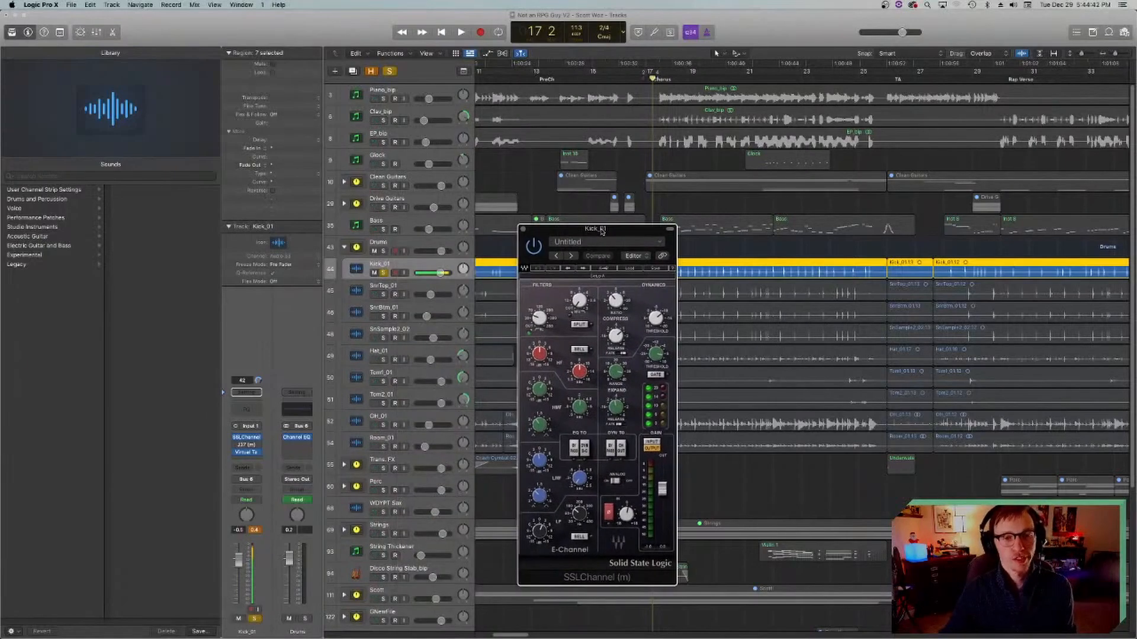
# Step: Look at the Bass track's Vintage Console EQ, close it and reselect Kick_01
pyautogui.click(358, 228)
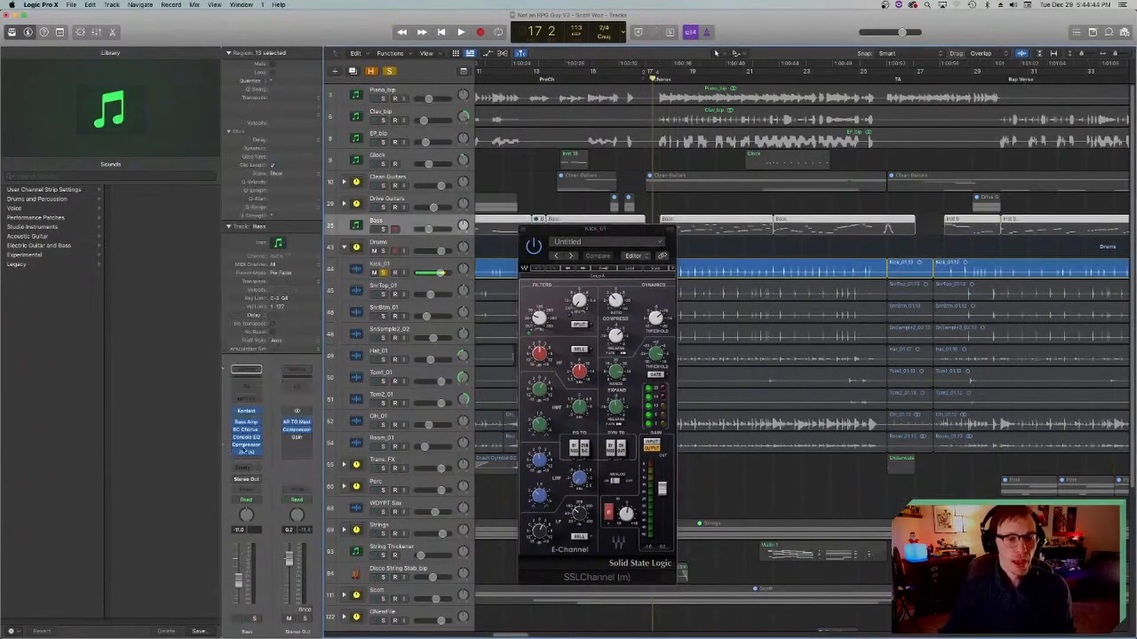
pyautogui.click(246, 437)
pyautogui.moveTo(525, 272)
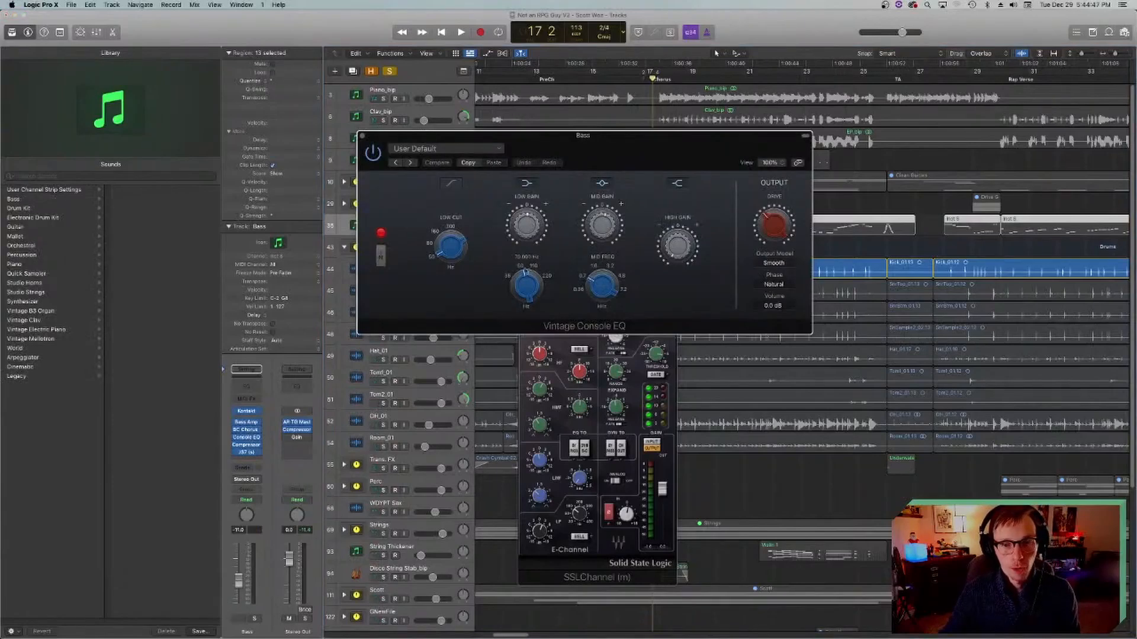
pyautogui.click(362, 137)
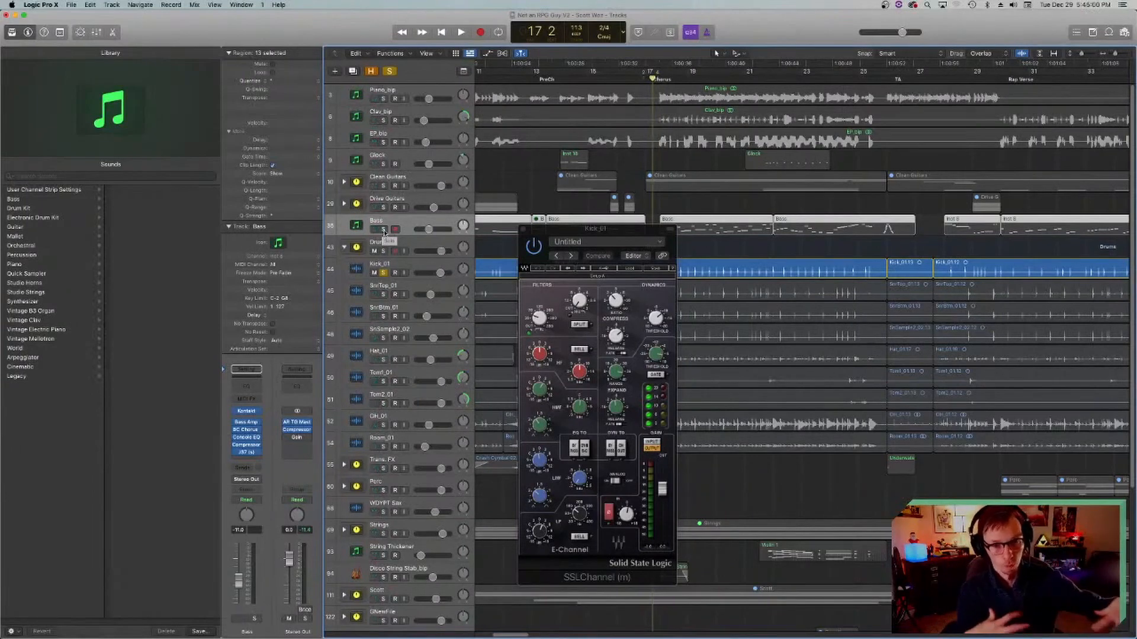
pyautogui.click(362, 266)
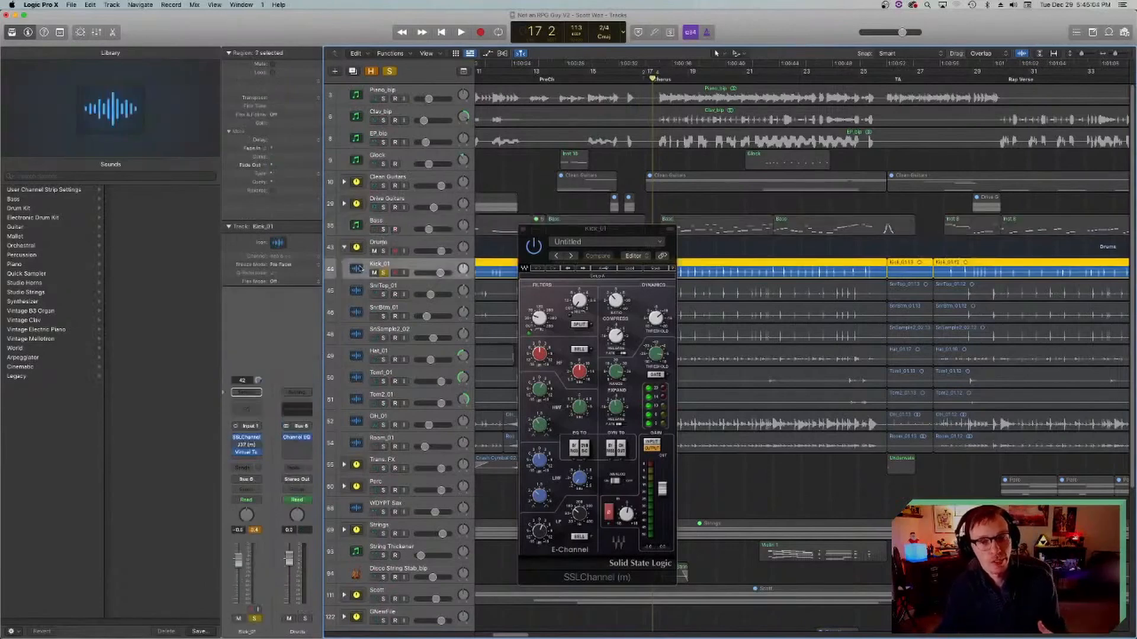
# Step: Select the Bass track, move the SSLChannel window closer to the track headers and reselect Kick_01
pyautogui.click(356, 226)
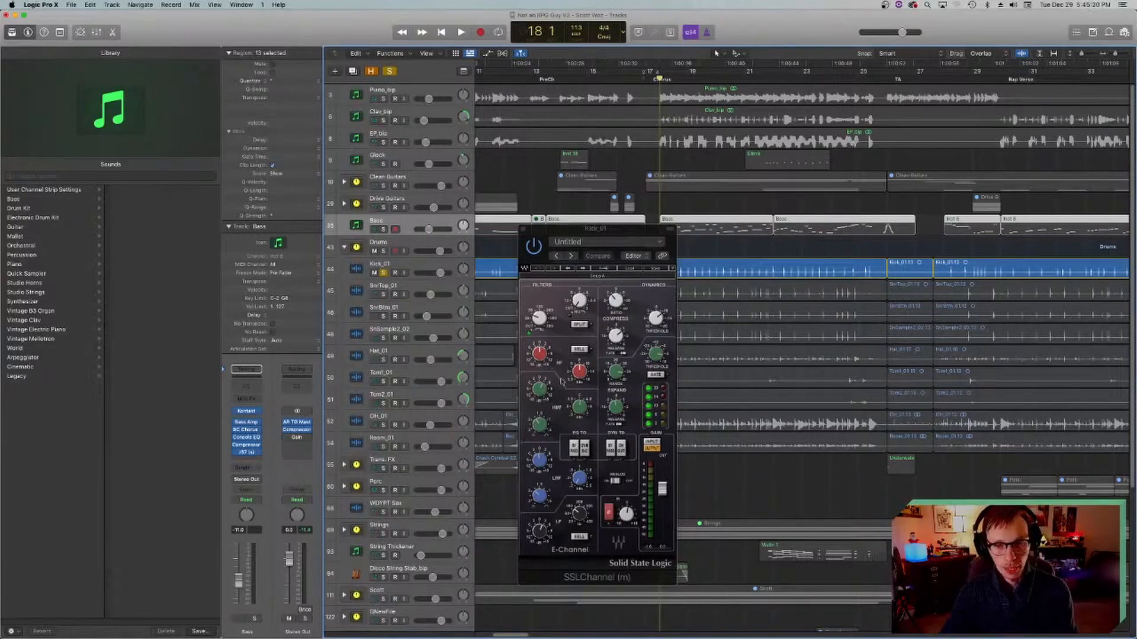
pyautogui.moveTo(536, 320)
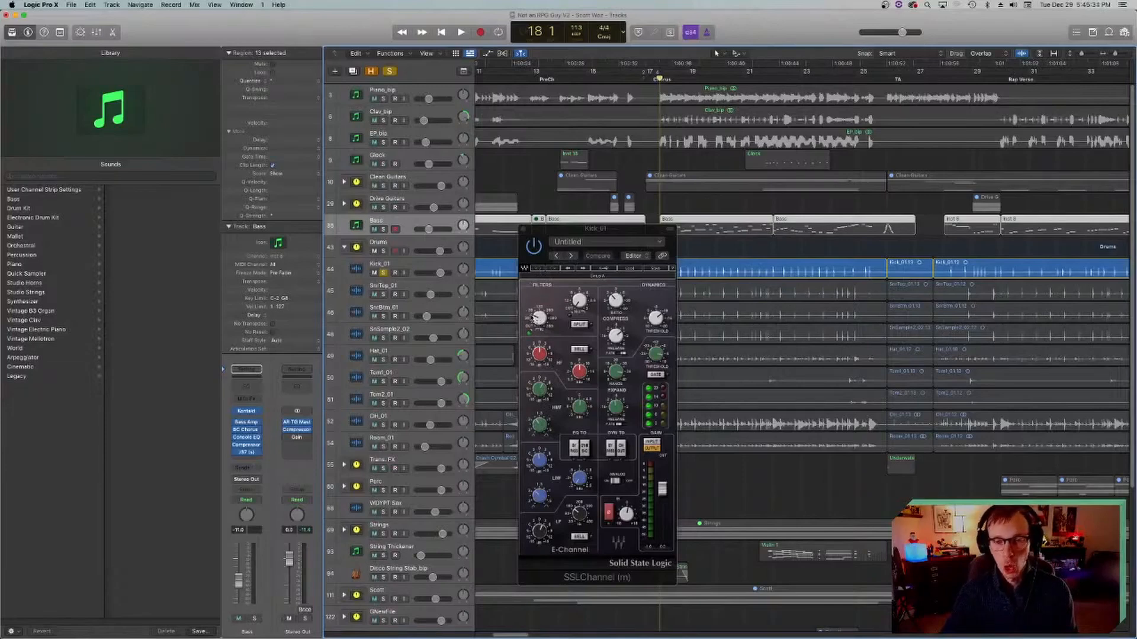
pyautogui.moveTo(581, 233); pyautogui.dragTo(548, 249)
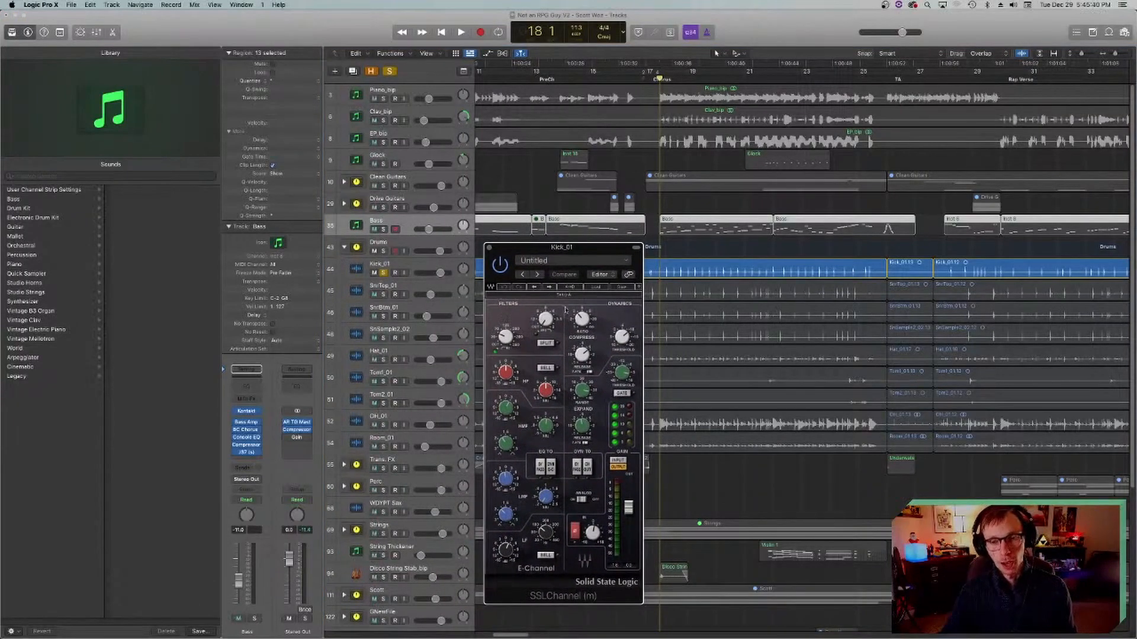
pyautogui.click(355, 269)
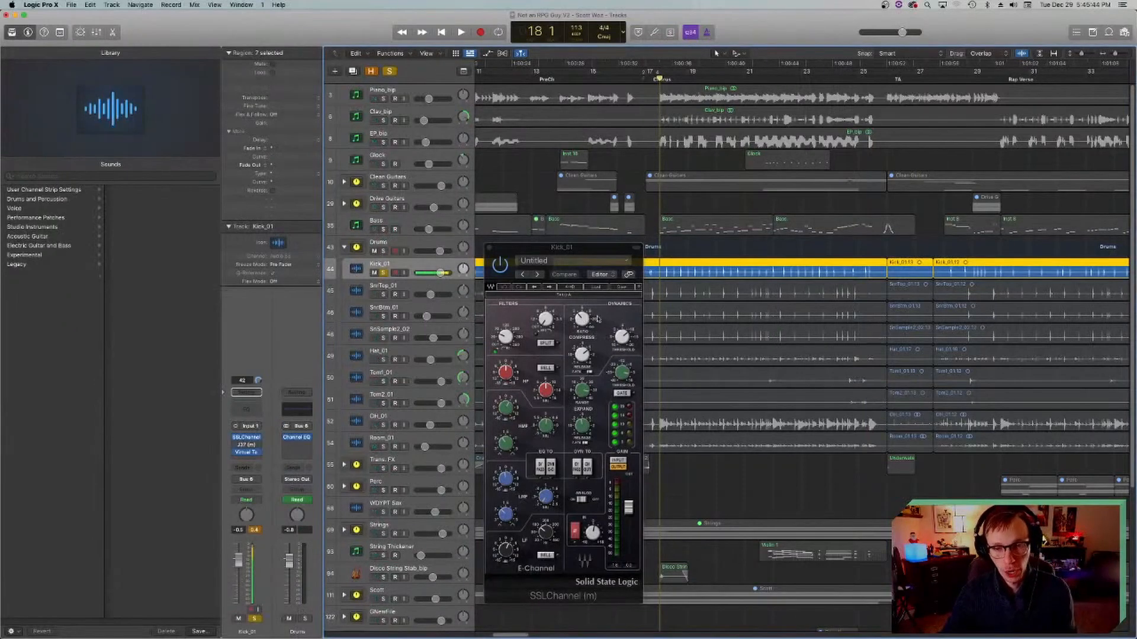
# Step: Play the soloed kick from bar 18 and return the playhead to bar 18
pyautogui.press('space')
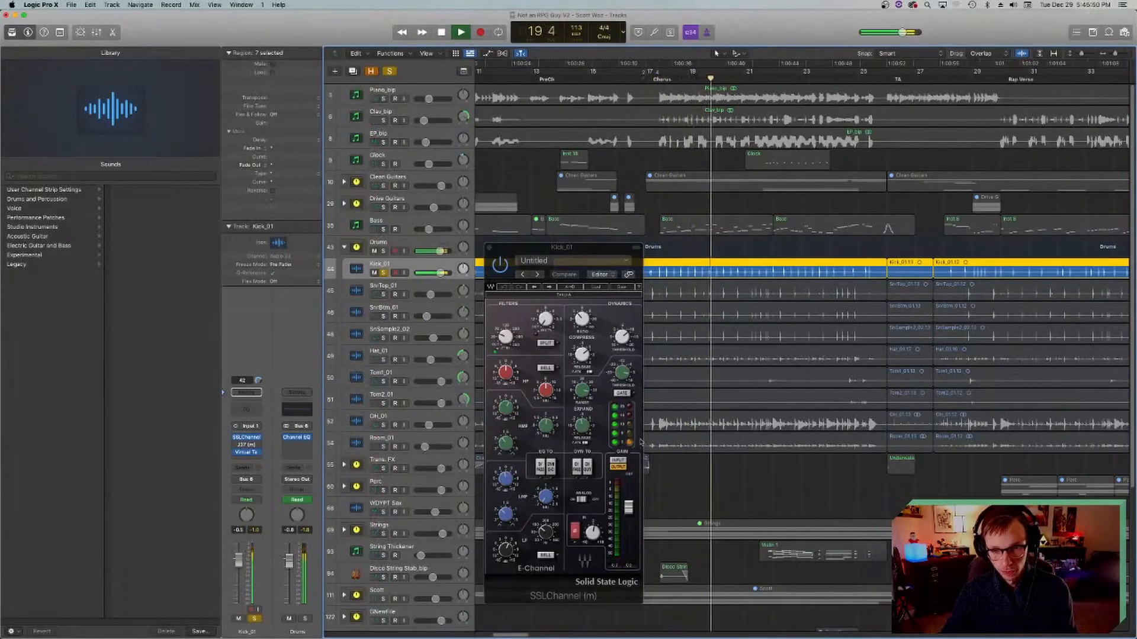
pyautogui.press('space')
pyautogui.click(658, 79)
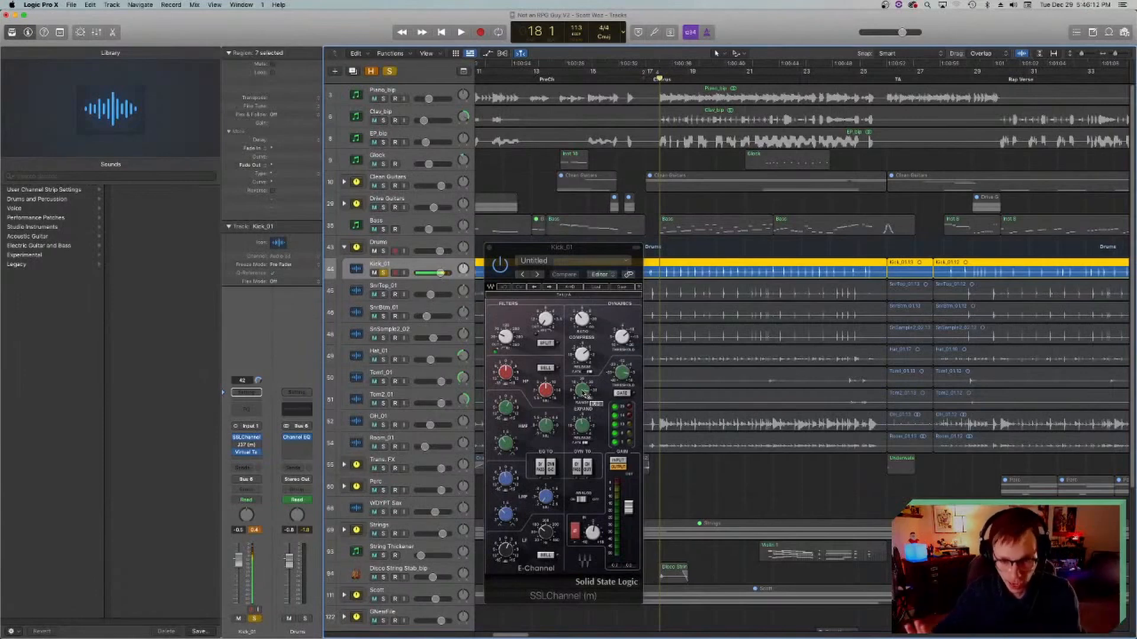
# Step: Play the kick while toggling the SSLChannel gate and bypassing the plug-in, and return the playhead to bar 18
pyautogui.press('space')
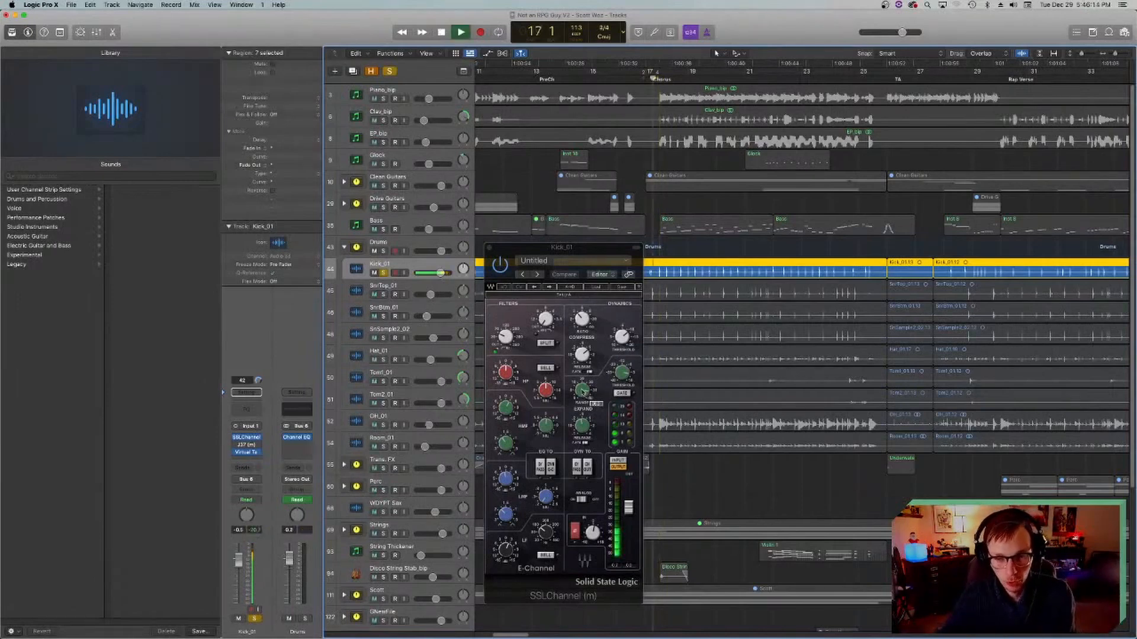
pyautogui.click(622, 393)
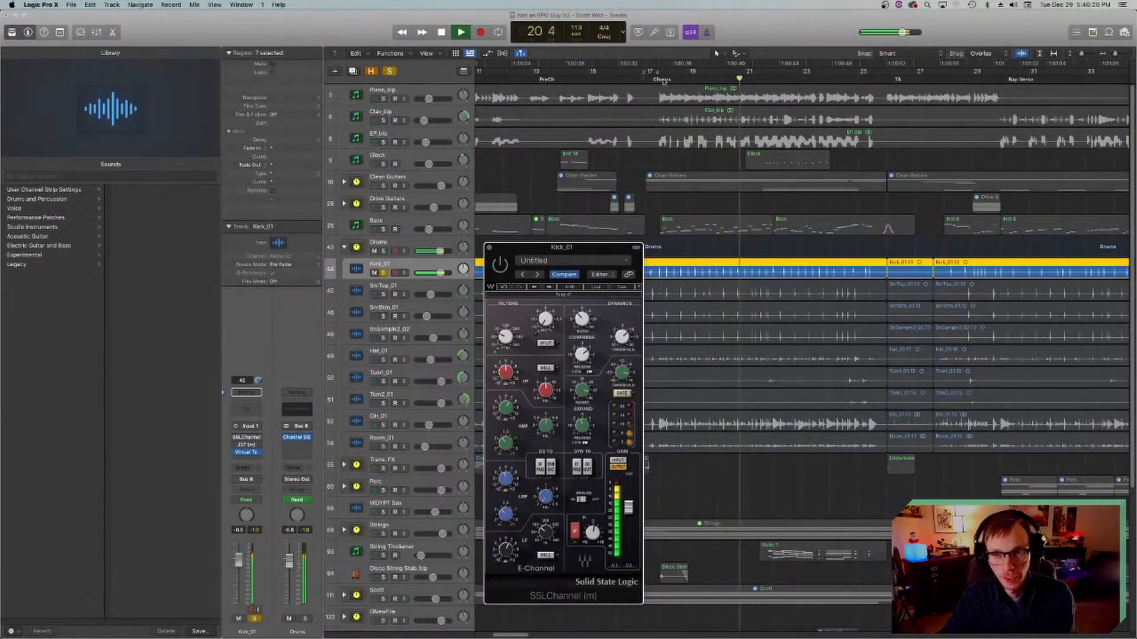
pyautogui.press('space')
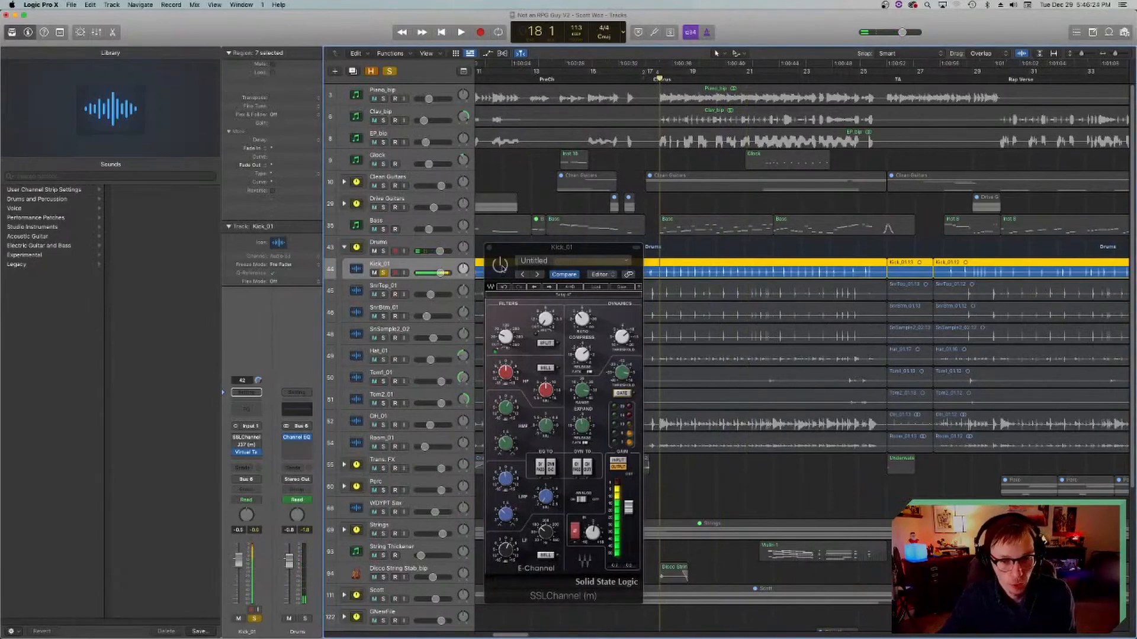
# Step: Play the bypassed kick, re-enable SSLChannel during playback, stop, close the plug-in window and return the playhead to bar 18
pyautogui.press('space')
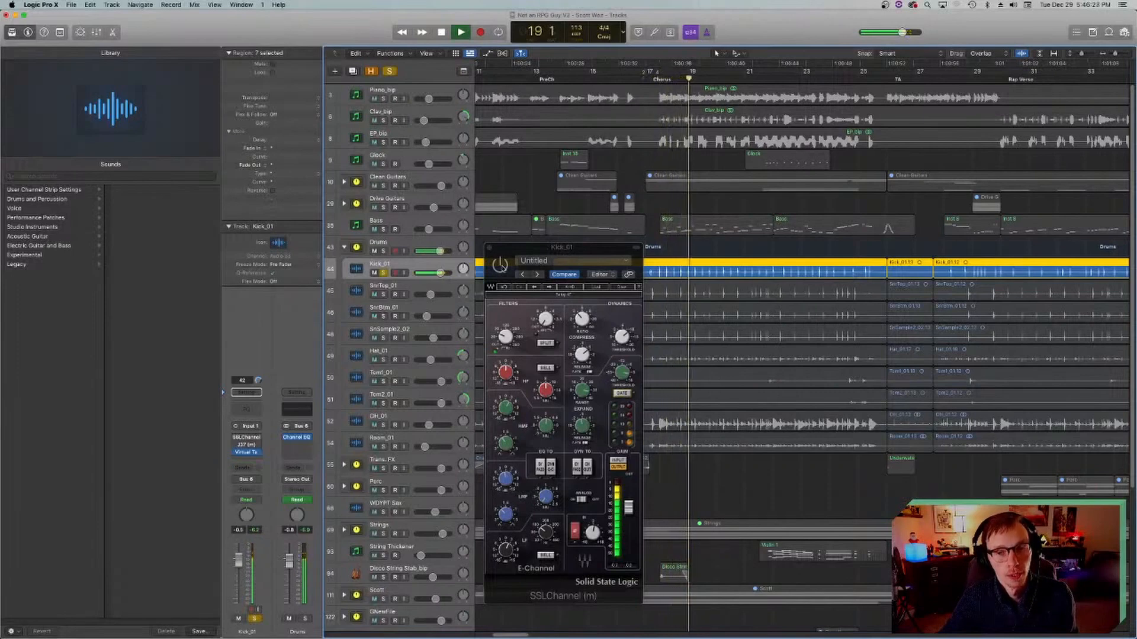
pyautogui.click(502, 269)
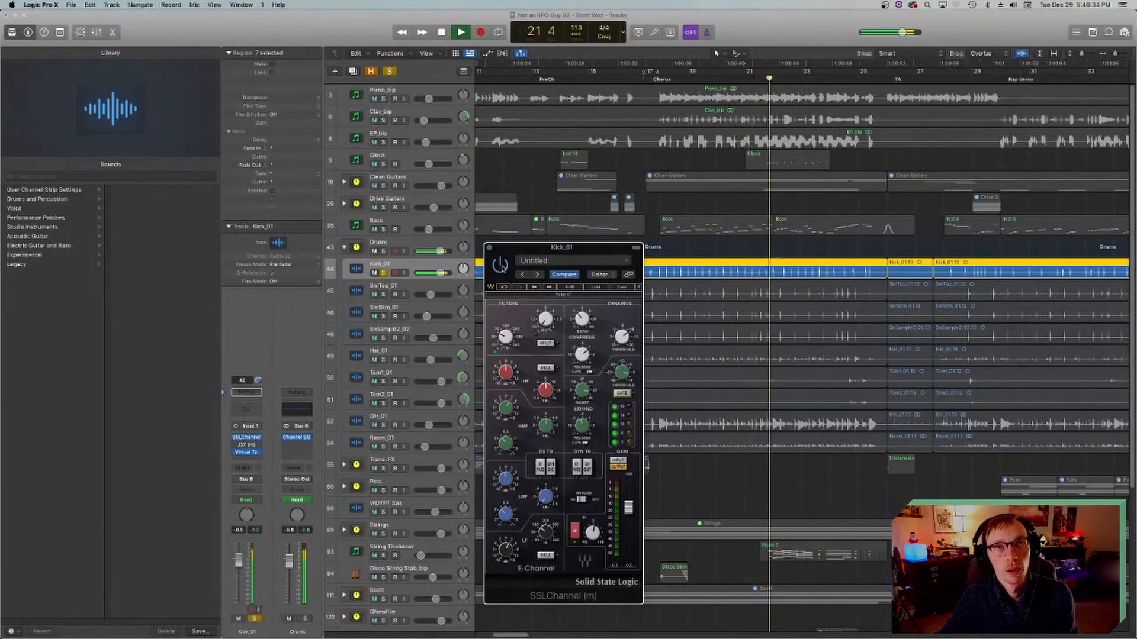
pyautogui.press('space')
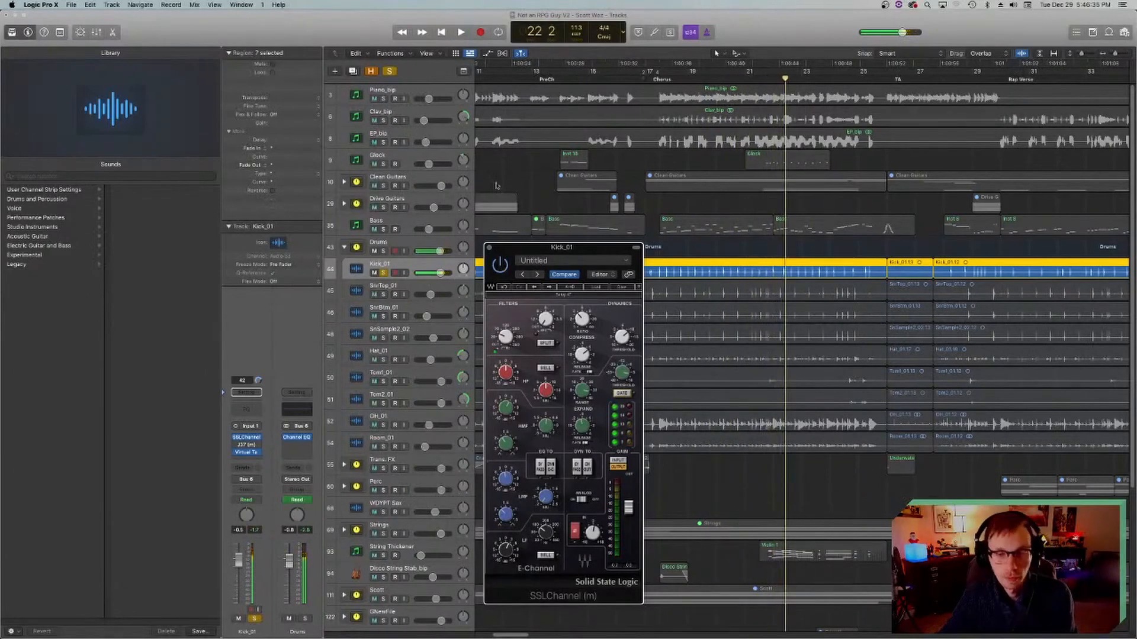
pyautogui.click(488, 248)
pyautogui.click(659, 78)
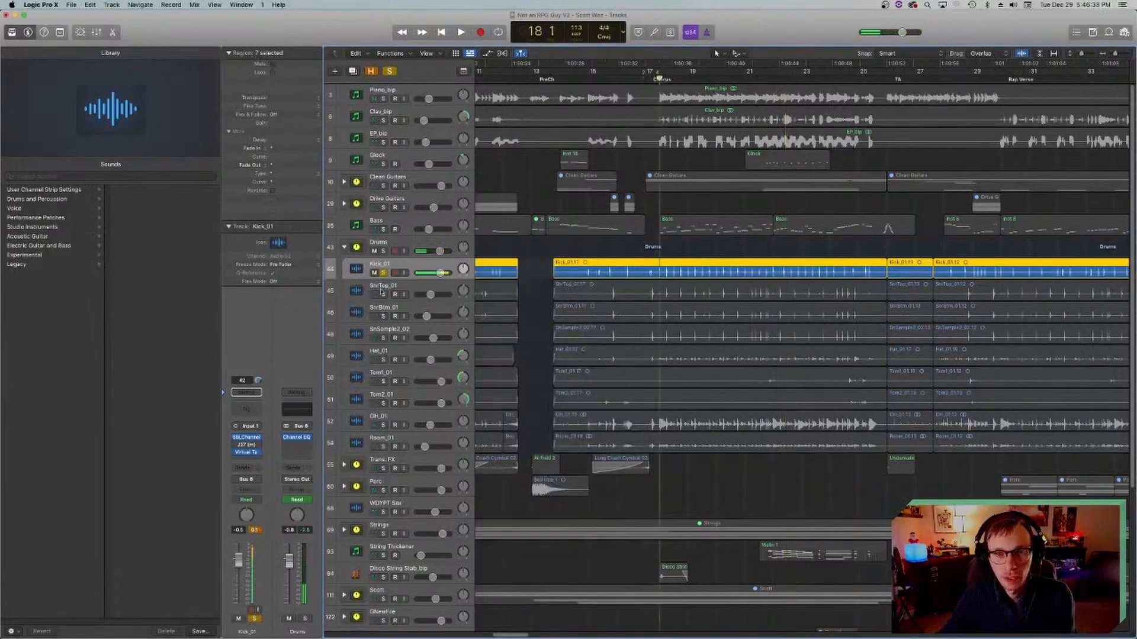
# Step: Move the solo from Kick_01 to SnrTop_01 and start playback from bar 18
pyautogui.click(381, 273)
pyautogui.click(382, 294)
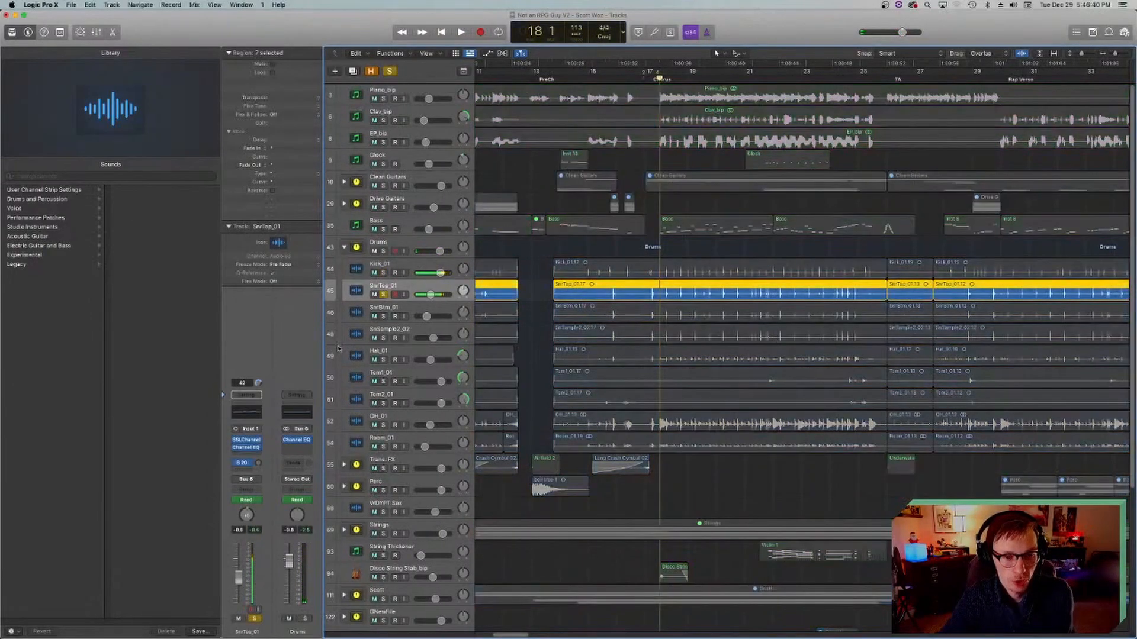
pyautogui.press('space')
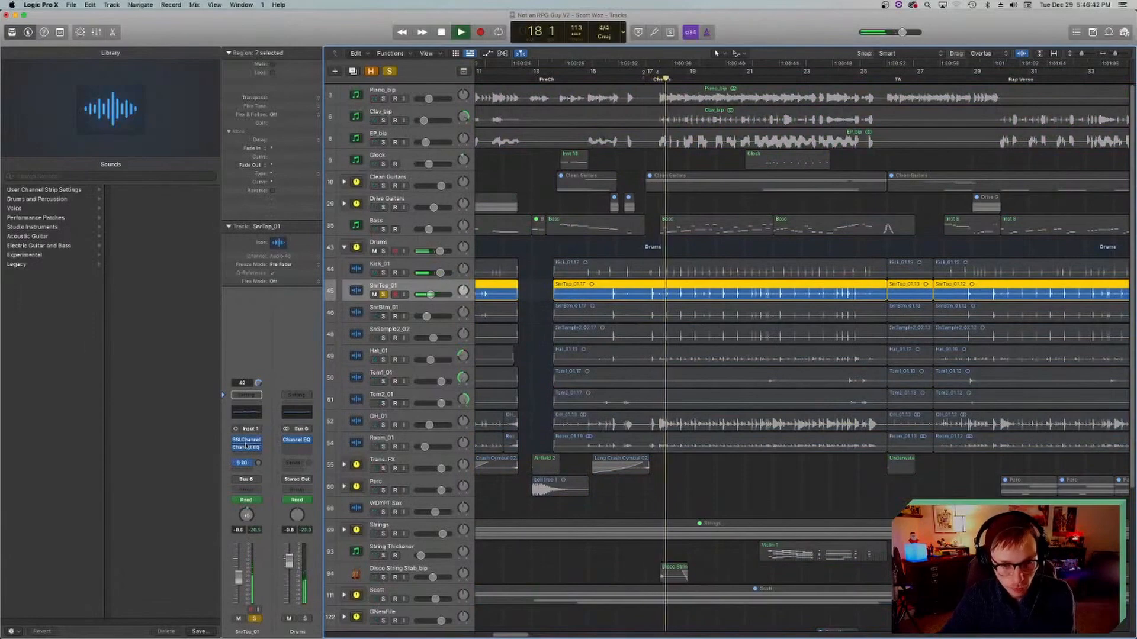
# Step: Open the SSLChannel plug-in on SnrTop_01, stop playback and move the plug-in window over the track headers
pyautogui.click(245, 441)
pyautogui.press('space')
pyautogui.moveTo(451, 124); pyautogui.dragTo(563, 195)
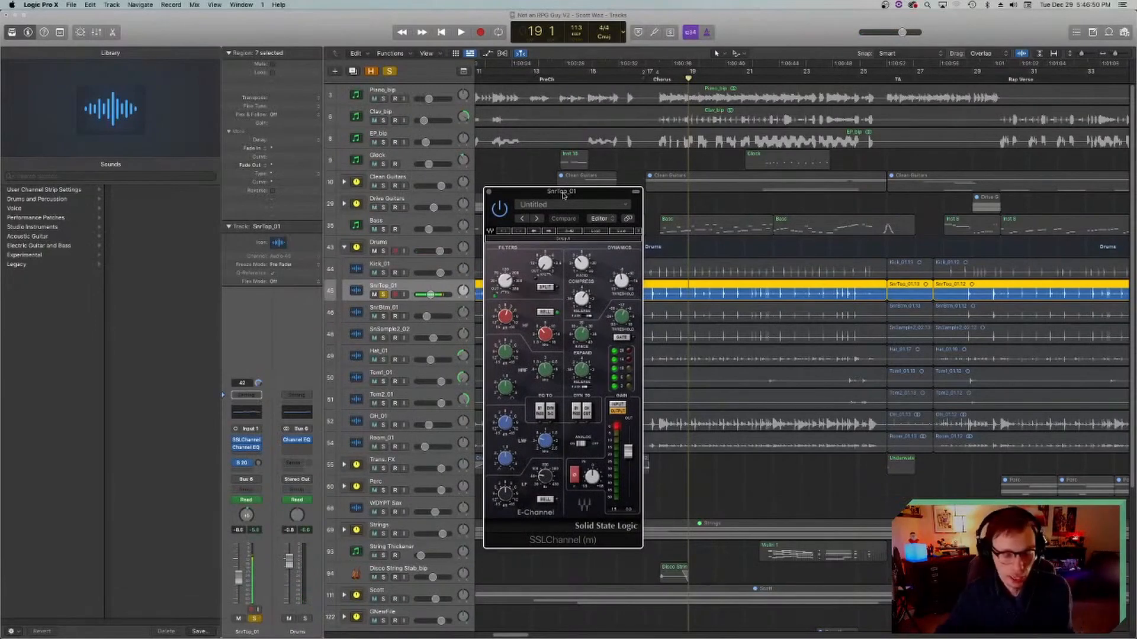
pyautogui.moveTo(573, 193); pyautogui.dragTo(500, 251)
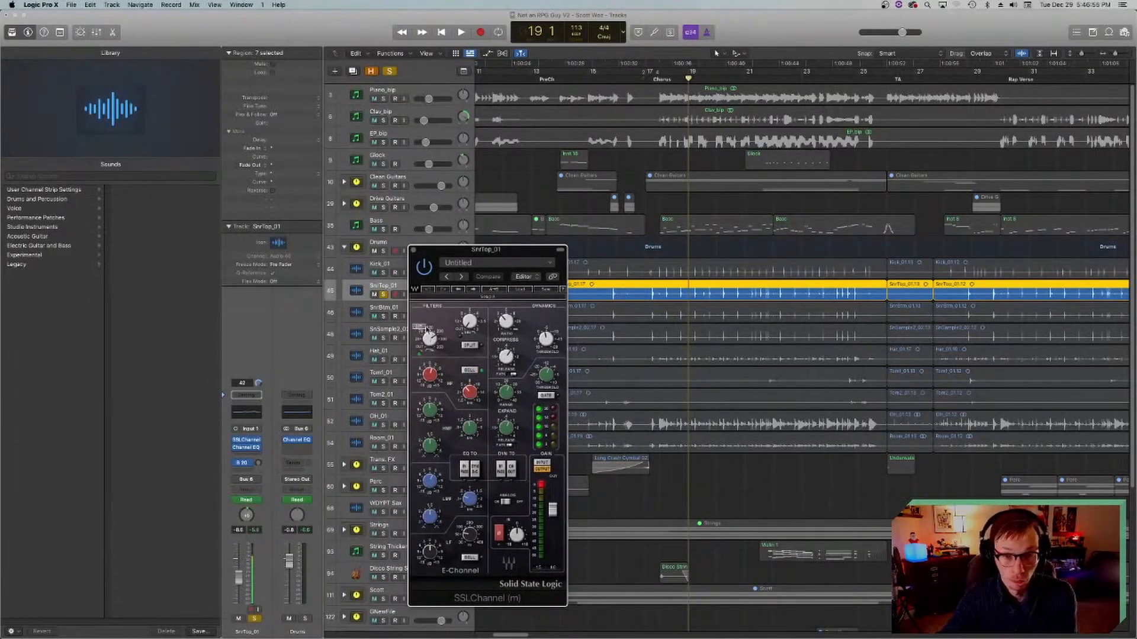
pyautogui.moveTo(496, 254); pyautogui.dragTo(454, 222)
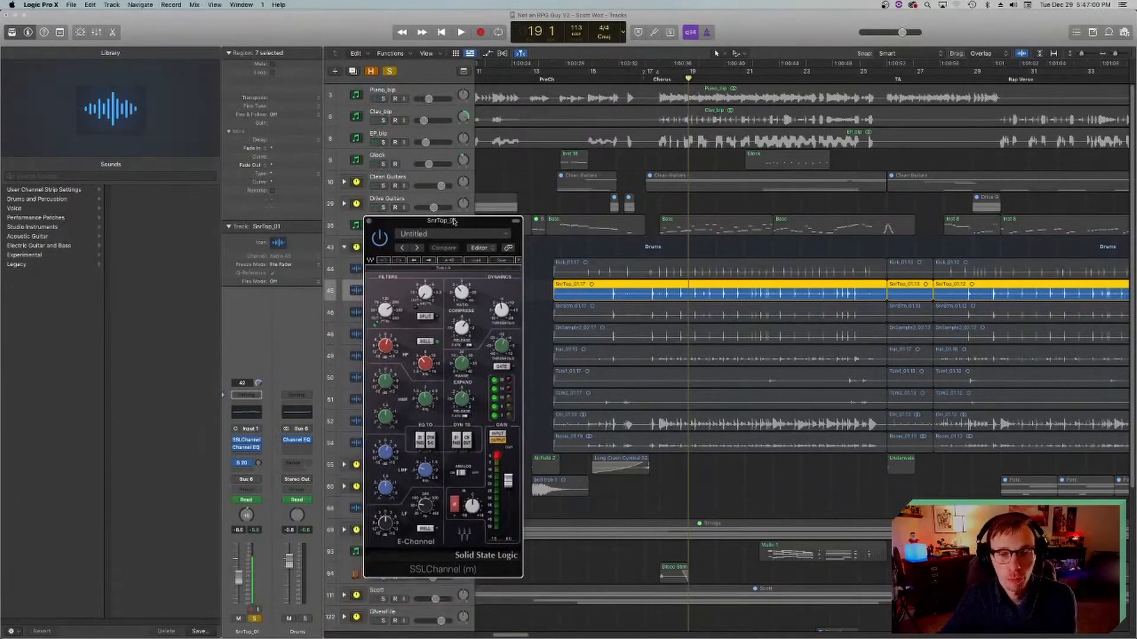
# Step: Play the soloed snare top twice from bar 18, returning the playhead to bar 18 after each pass
pyautogui.click(656, 81)
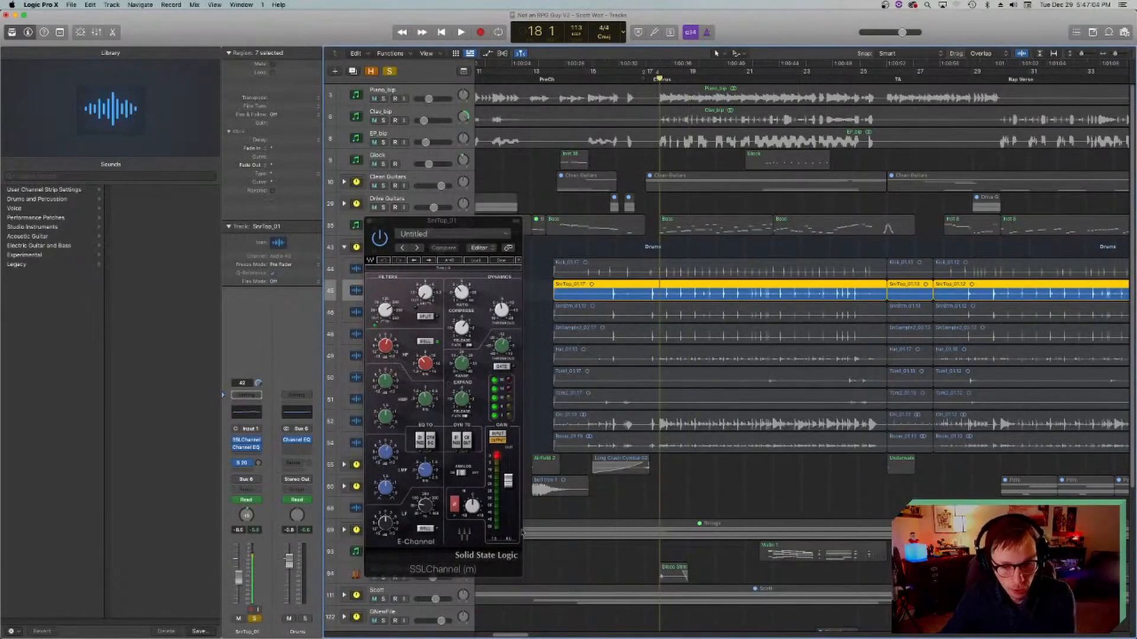
pyautogui.press('space')
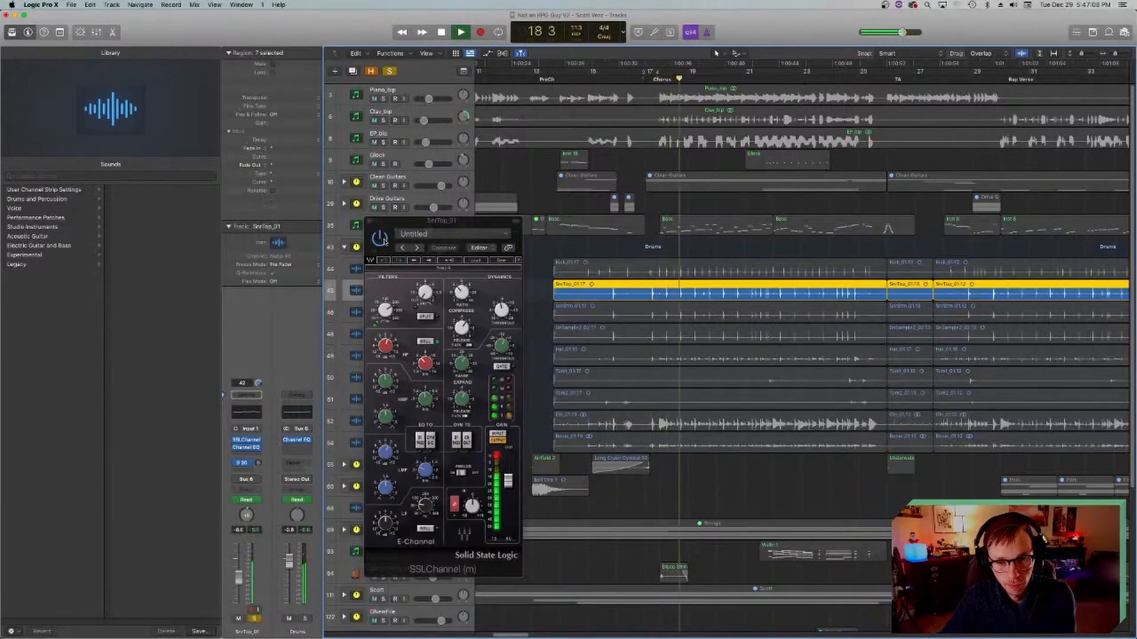
pyautogui.press('space')
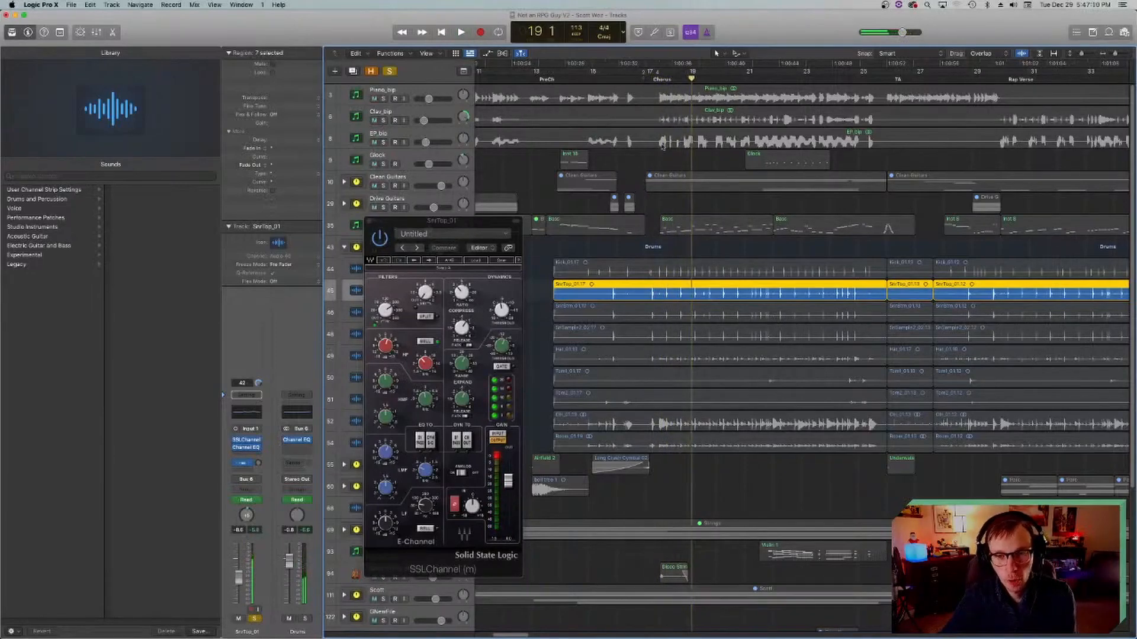
pyautogui.click(658, 80)
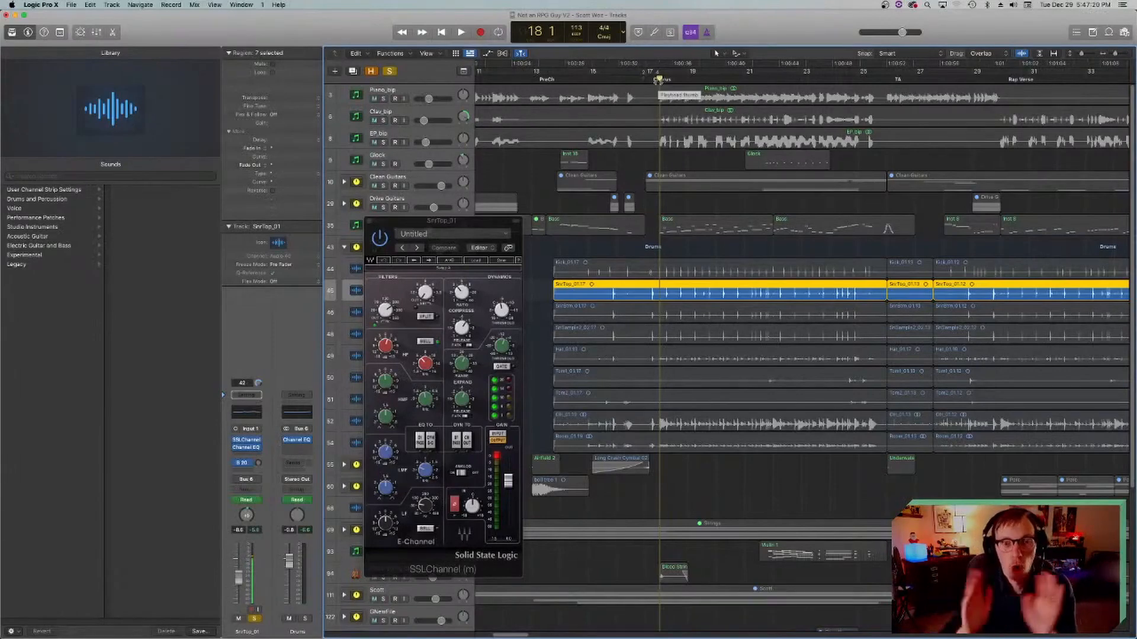
pyautogui.press('space')
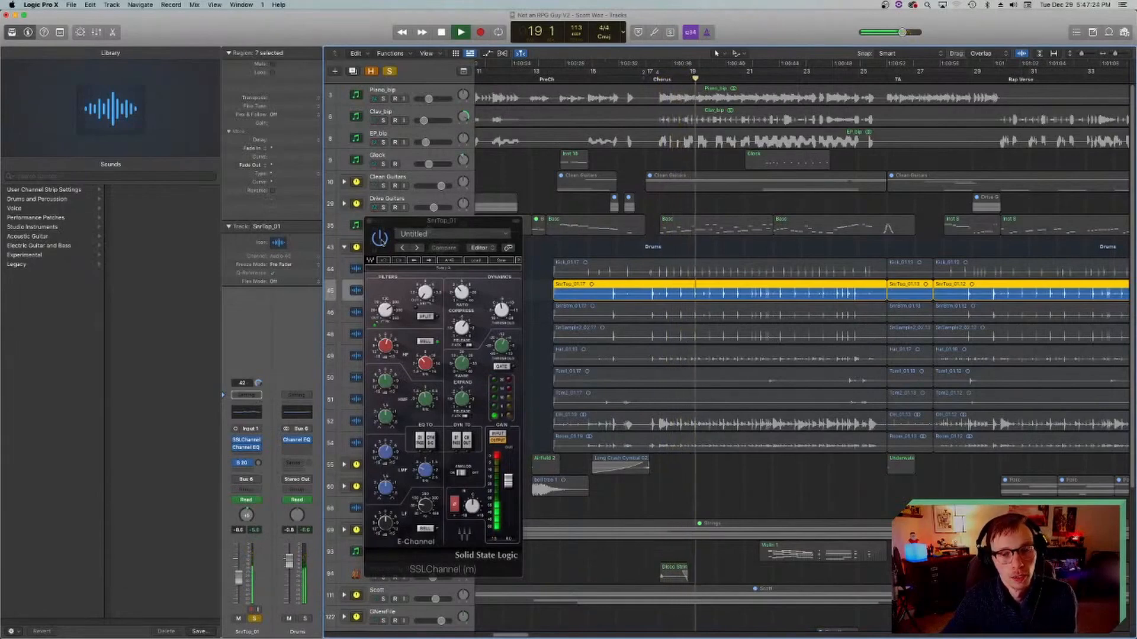
pyautogui.press('space')
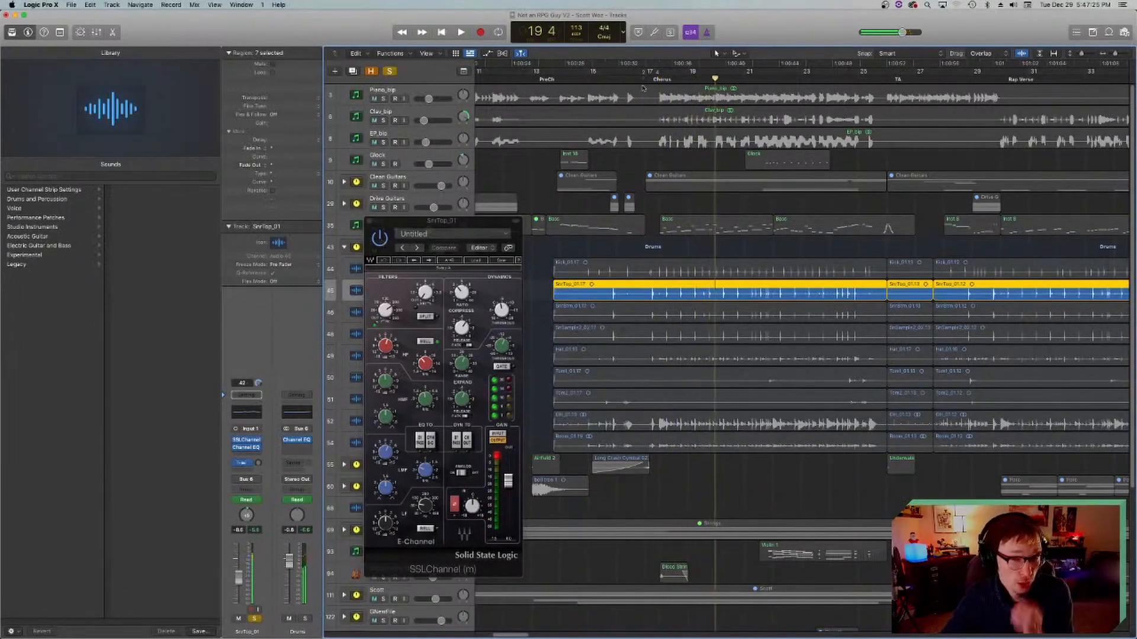
pyautogui.click(657, 79)
# Step: Bypass SSLChannel on SnrTop_01, play the unprocessed snare top and re-enable the plug-in during playback
pyautogui.click(379, 239)
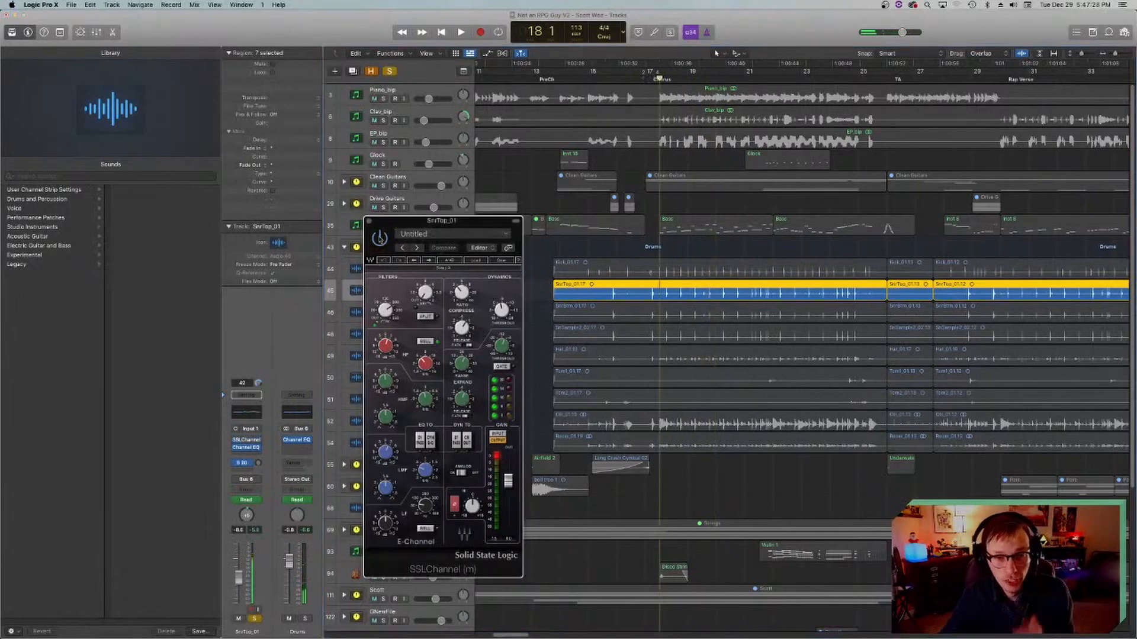
pyautogui.press('space')
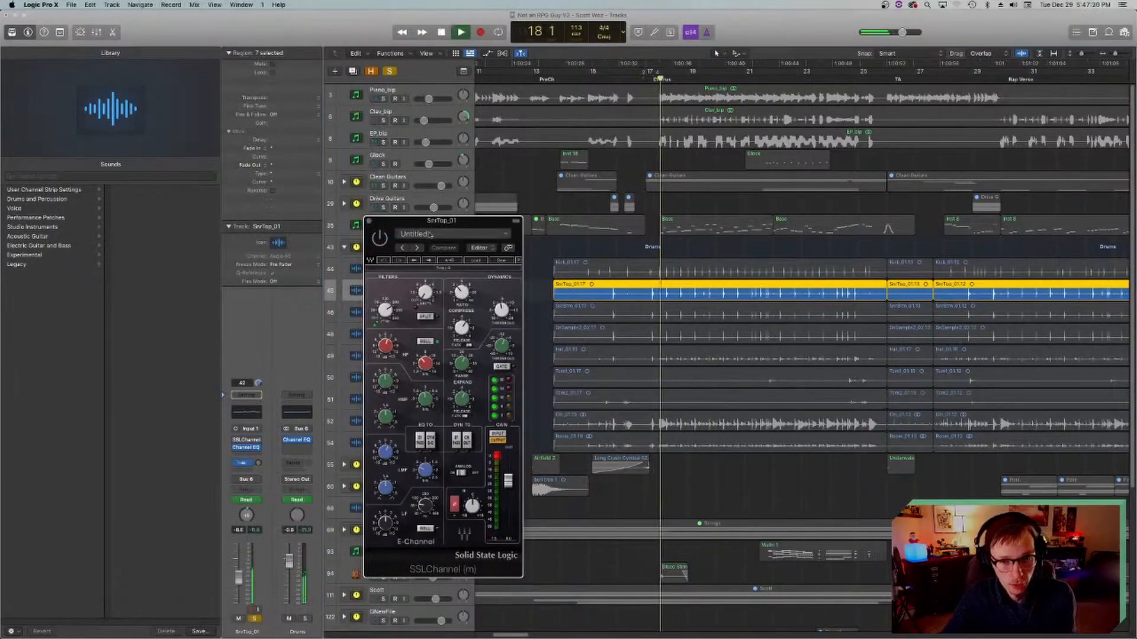
pyautogui.press('space')
pyautogui.moveTo(372, 226); pyautogui.dragTo(463, 234)
pyautogui.press('space')
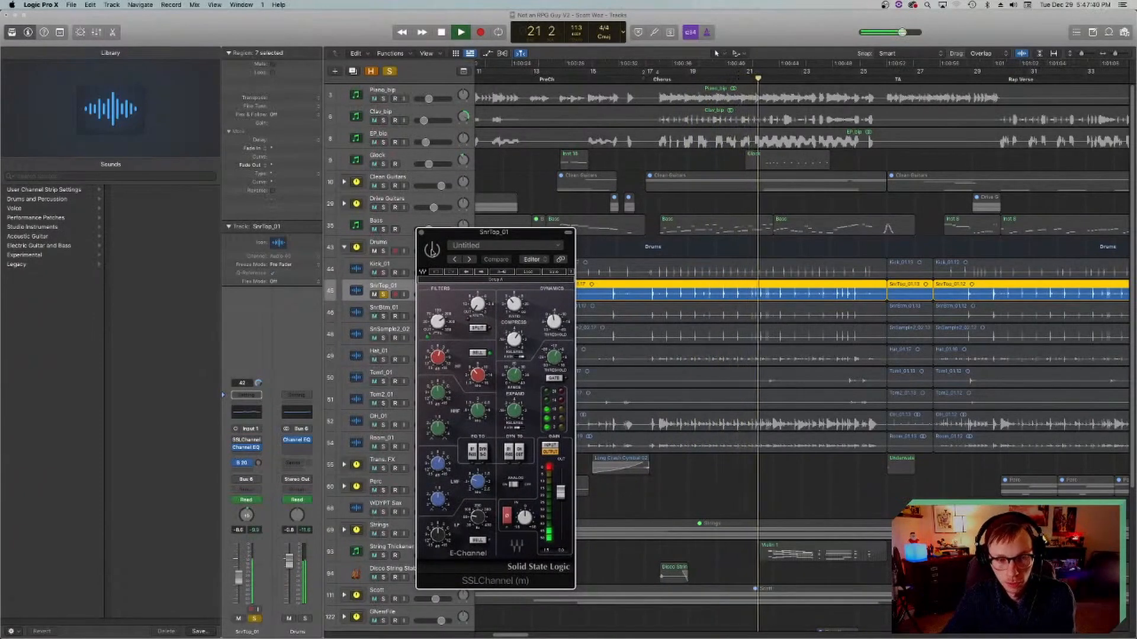
pyautogui.click(432, 252)
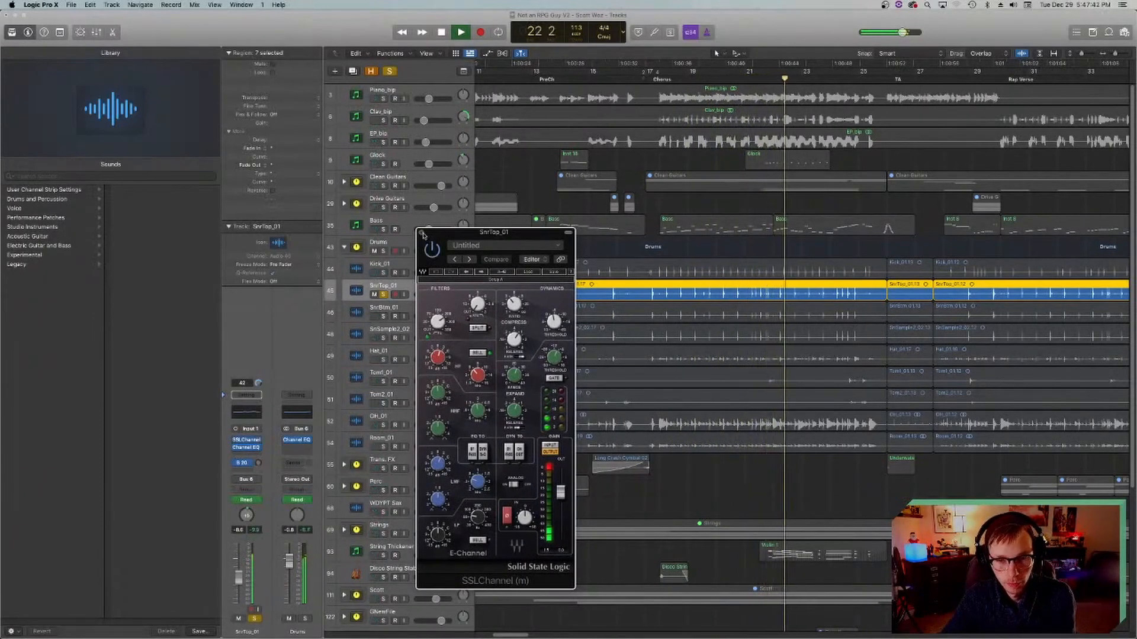
# Step: Close the snare top's SSLChannel window, stop playback and save the project
pyautogui.click(422, 234)
pyautogui.press('space')
pyautogui.press('super+s')
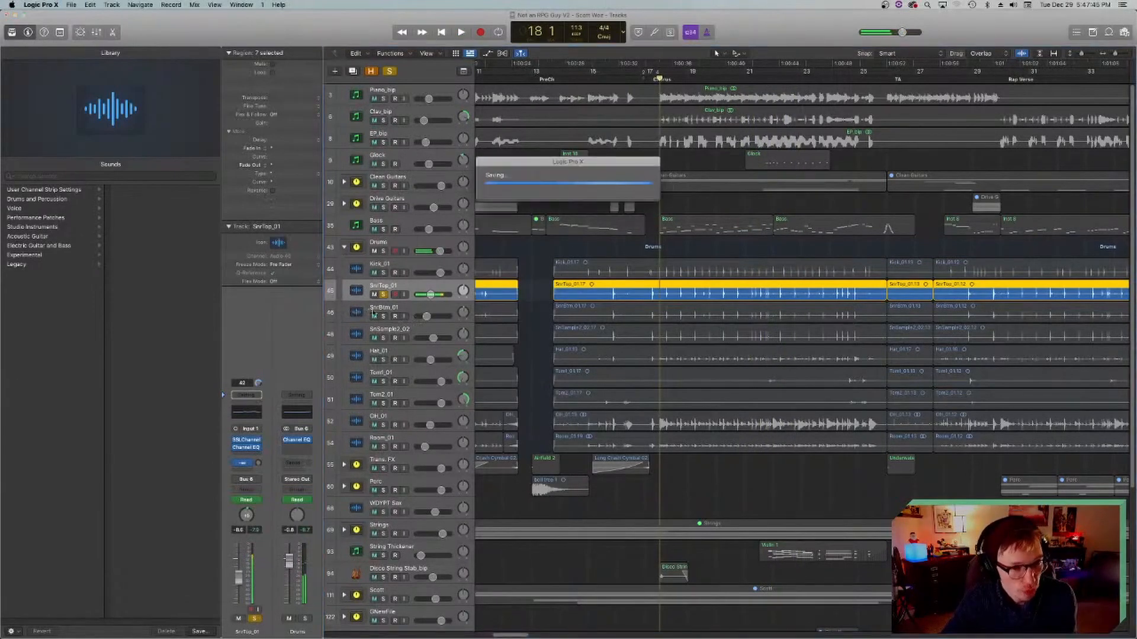
# Step: Move the solo from SnrTop_01 to SnrBtm_01, open its SSLChannel plug-in and place the playhead at bar 18
pyautogui.click(384, 318)
pyautogui.click(384, 295)
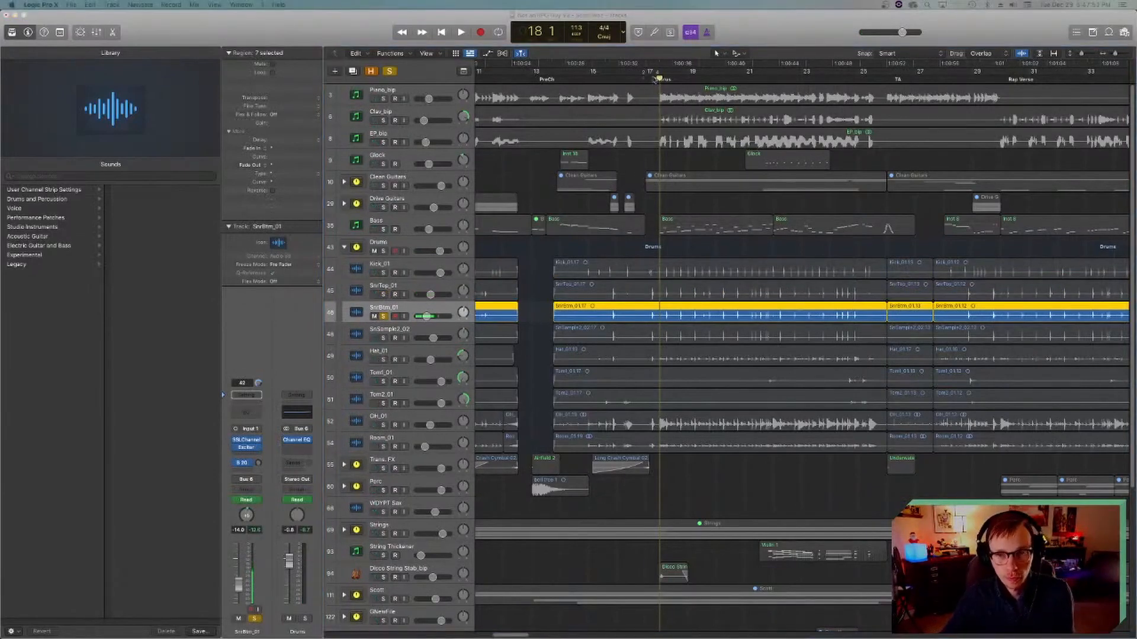
pyautogui.click(655, 79)
pyautogui.click(246, 440)
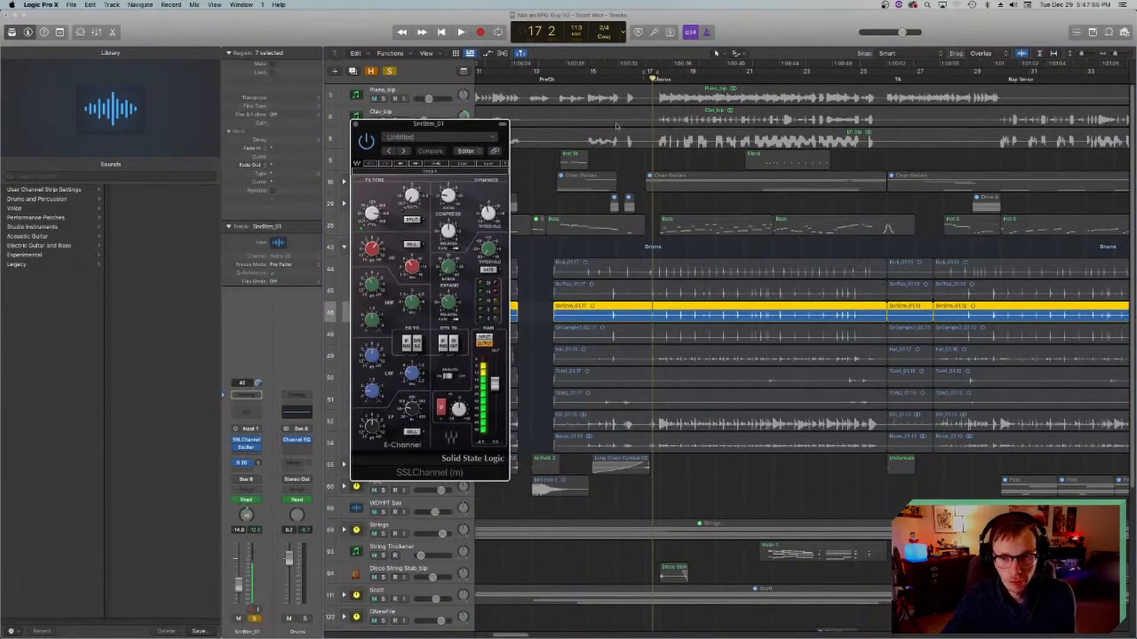
pyautogui.click(659, 81)
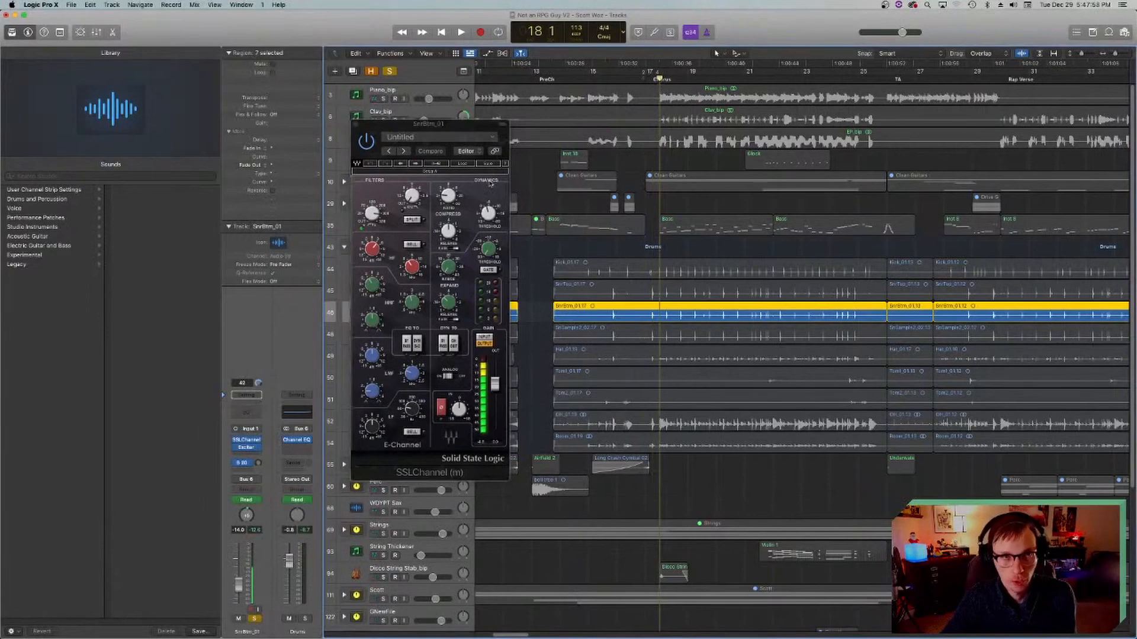
# Step: Play the soloed snare bottom, close its SSLChannel window and play the track again briefly
pyautogui.press('space')
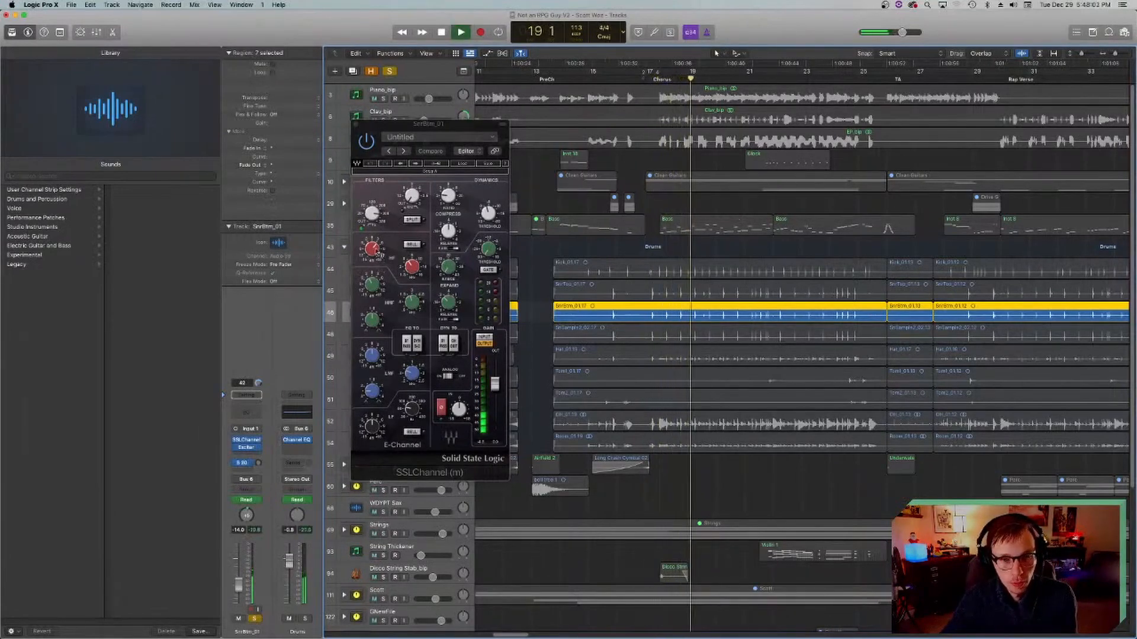
pyautogui.press('space')
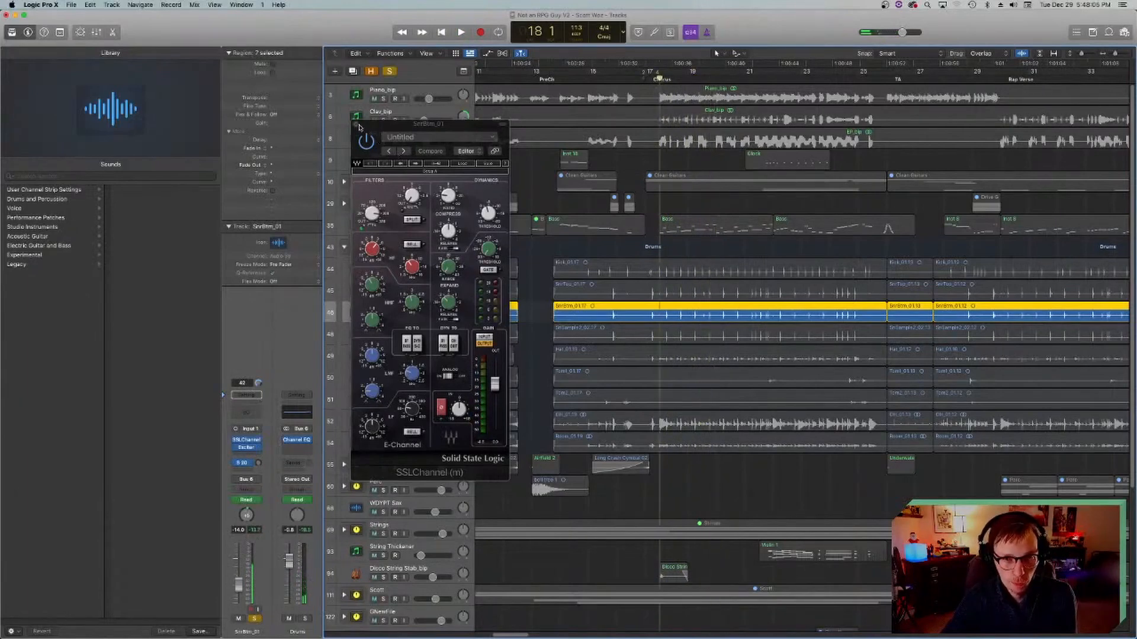
pyautogui.press('space')
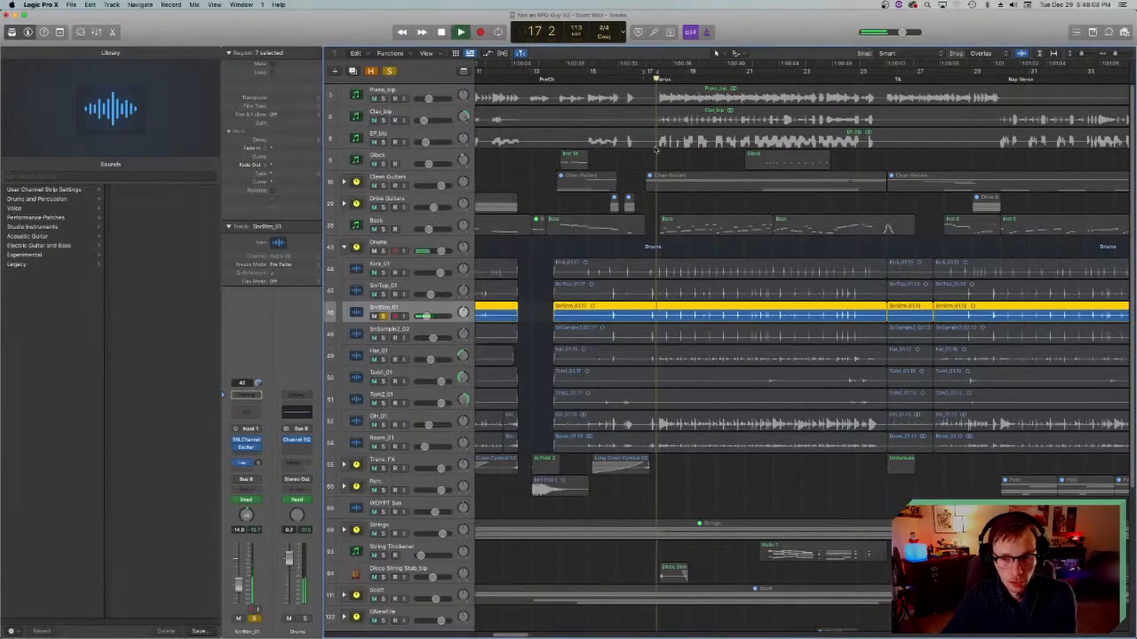
pyautogui.press('space')
# Step: Examine the Exciter settings on SnrBtm_01, audition the track around bar 18 and close the plug-in window
pyautogui.click(250, 449)
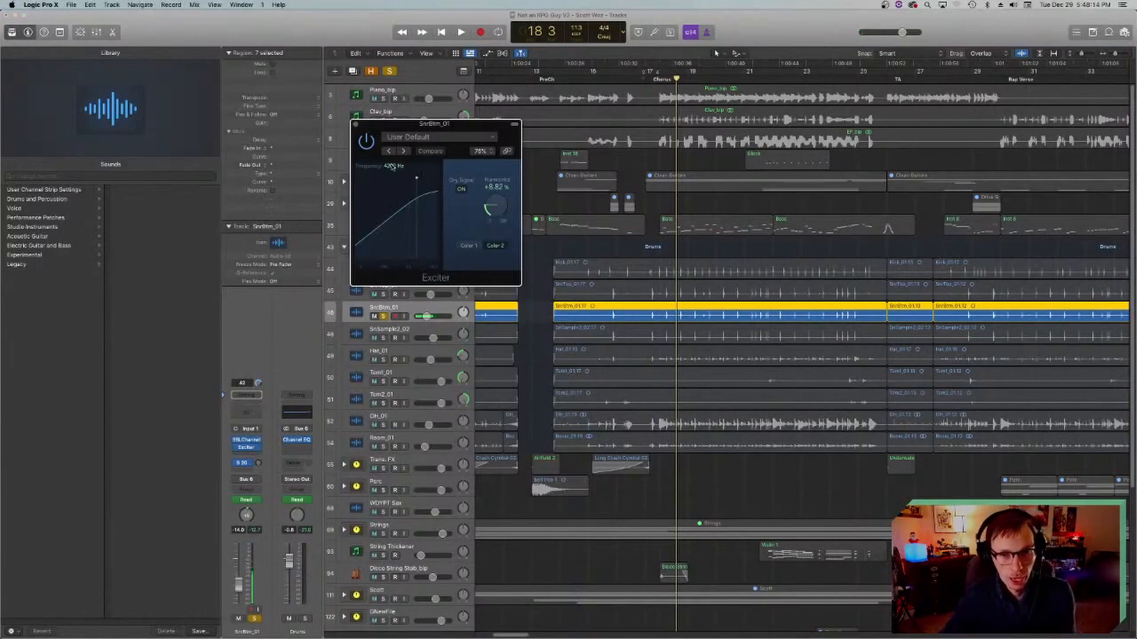
pyautogui.click(659, 78)
pyautogui.click(652, 79)
pyautogui.press('space')
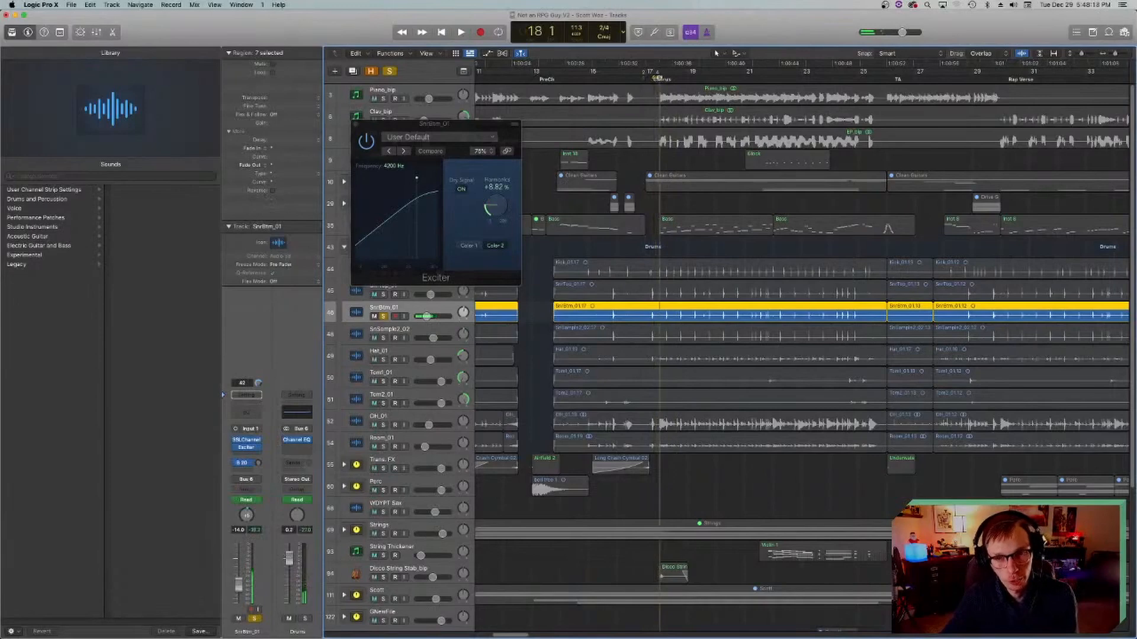
pyautogui.click(357, 124)
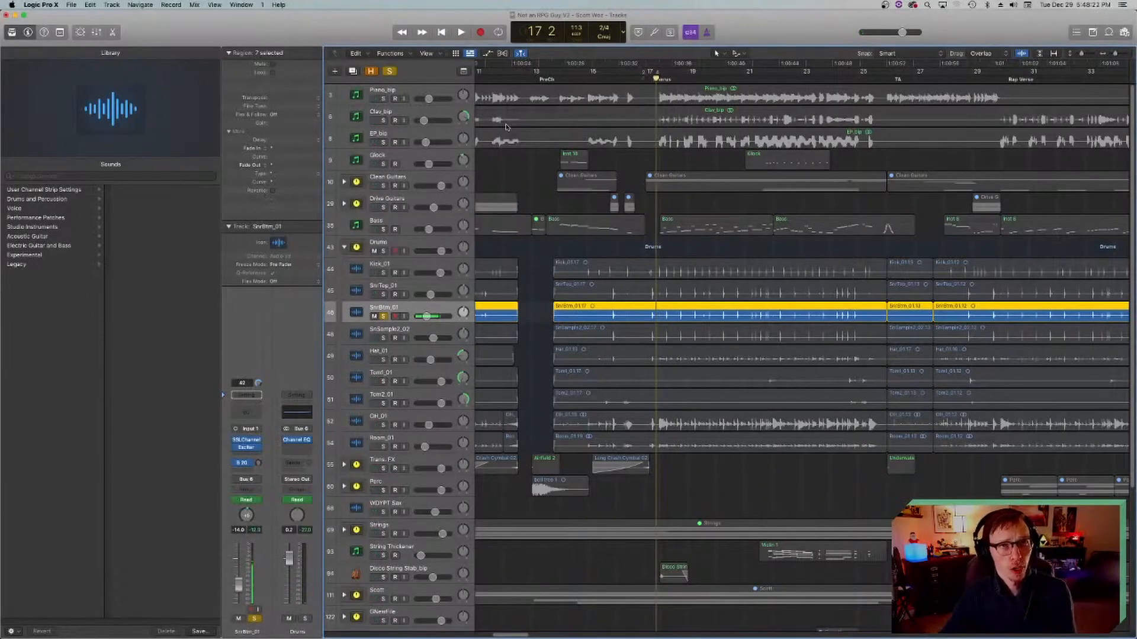
# Step: Place the playhead at bar 18 and play a short passage of the soloed snare bottom
pyautogui.click(645, 76)
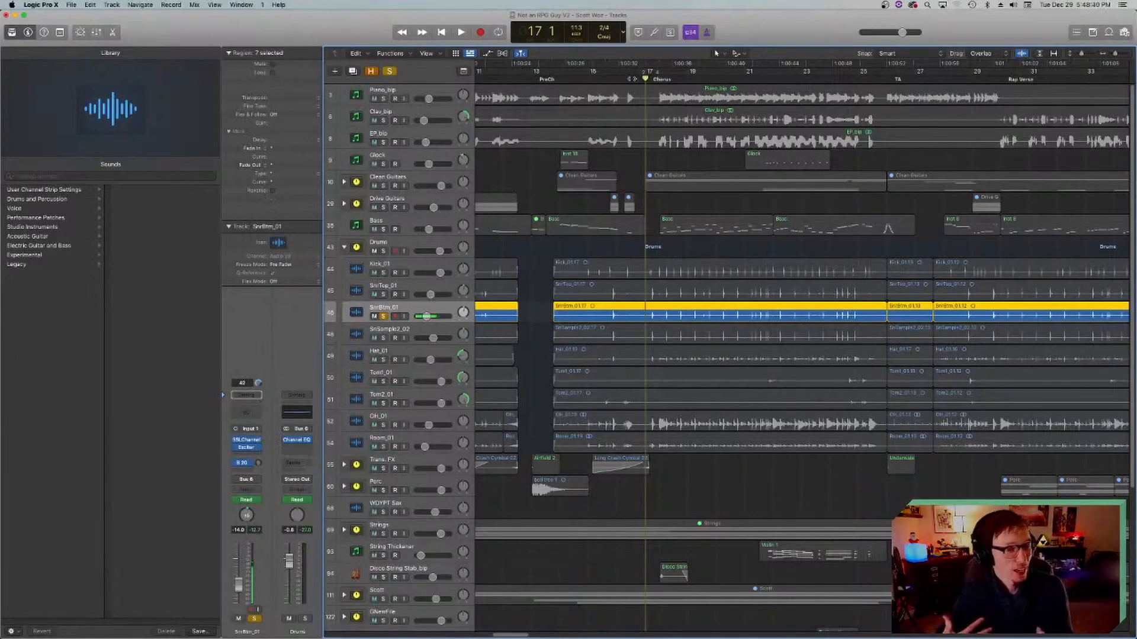
pyautogui.click(659, 78)
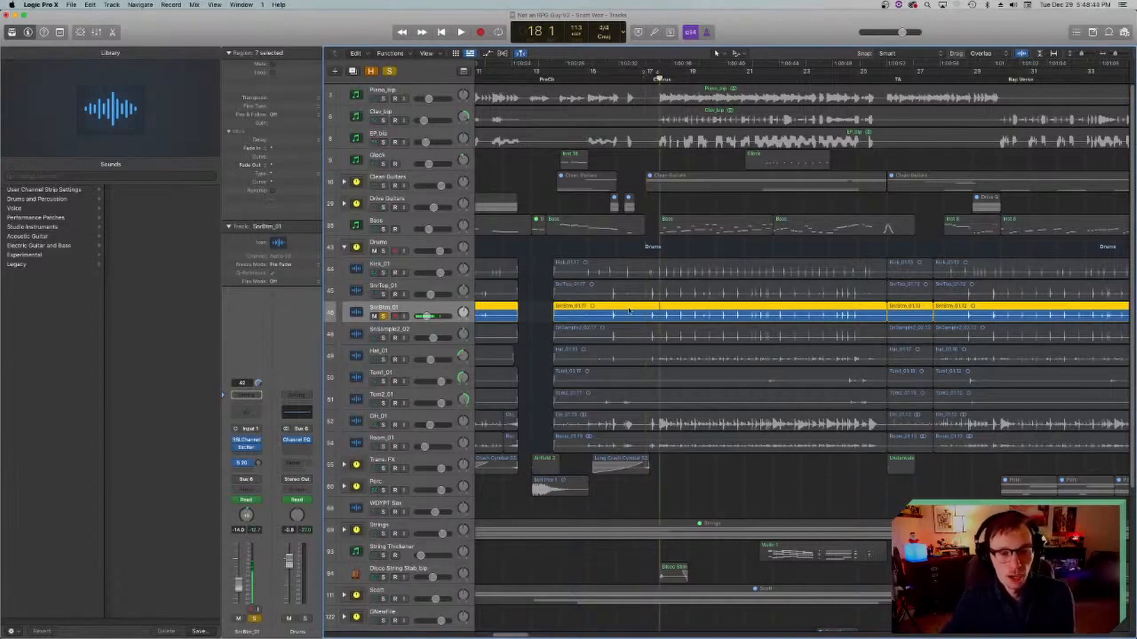
pyautogui.hscroll(5, 629, 310)
pyautogui.hscroll(2, 630, 306)
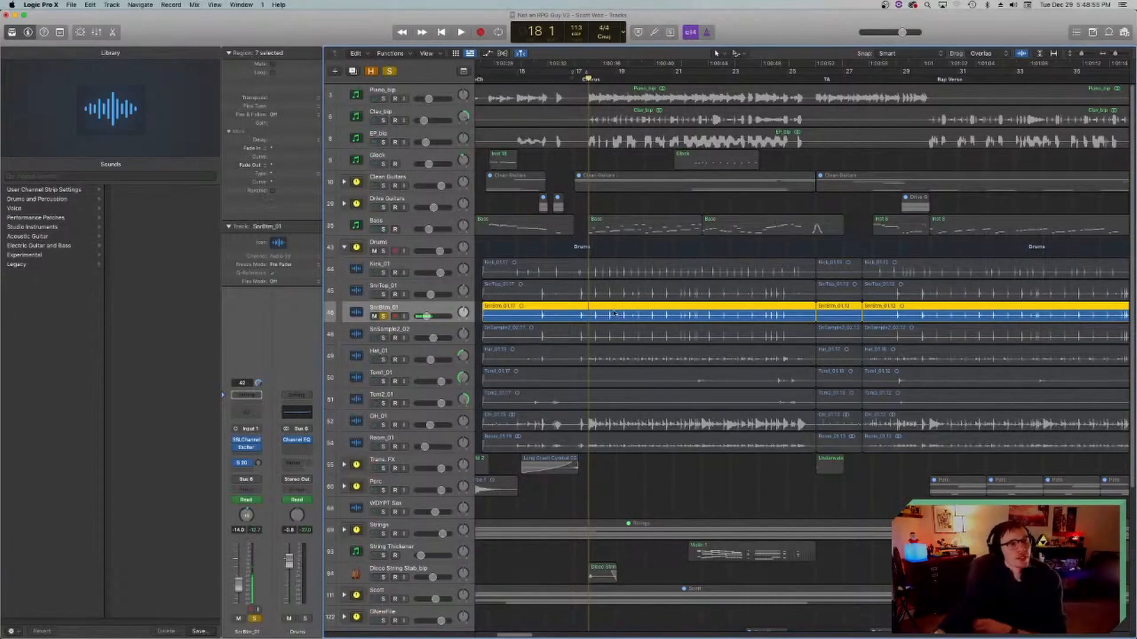
pyautogui.press('space')
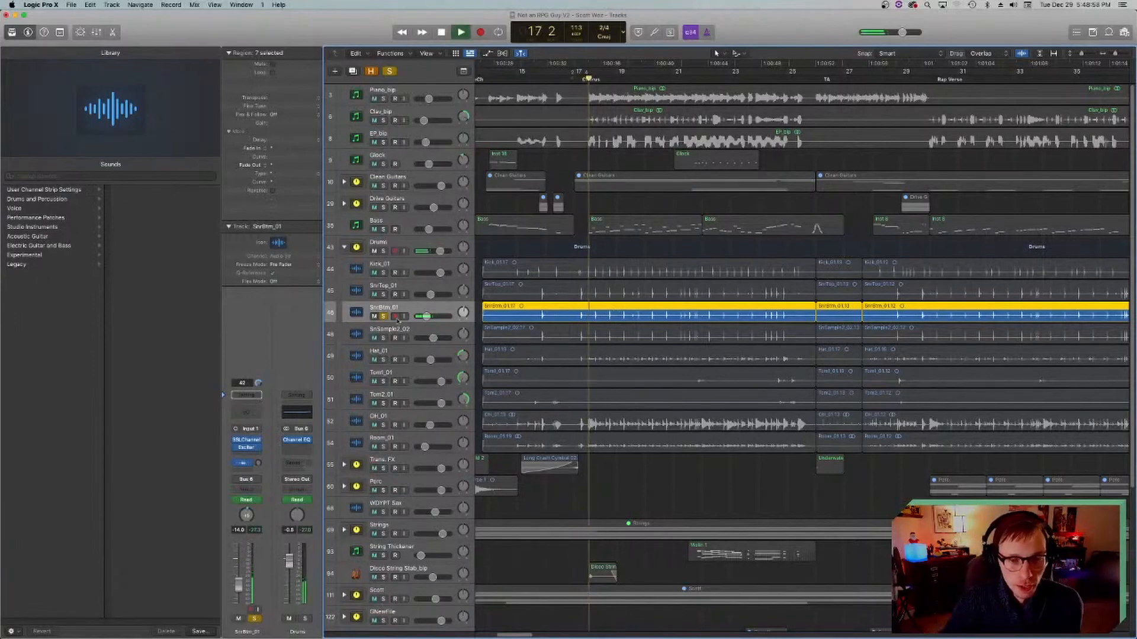
pyautogui.press('space')
# Step: Solo SnrTop_01 together with SnrBtm_01 and play both snare tracks from bar 18
pyautogui.click(383, 294)
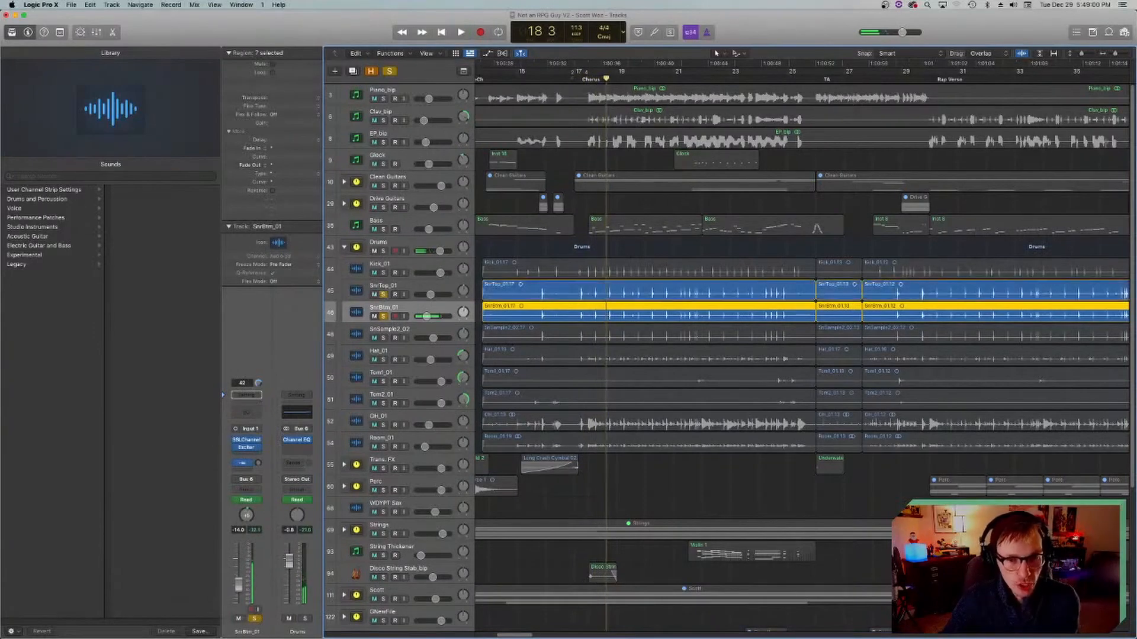
pyautogui.click(587, 77)
pyautogui.press('space')
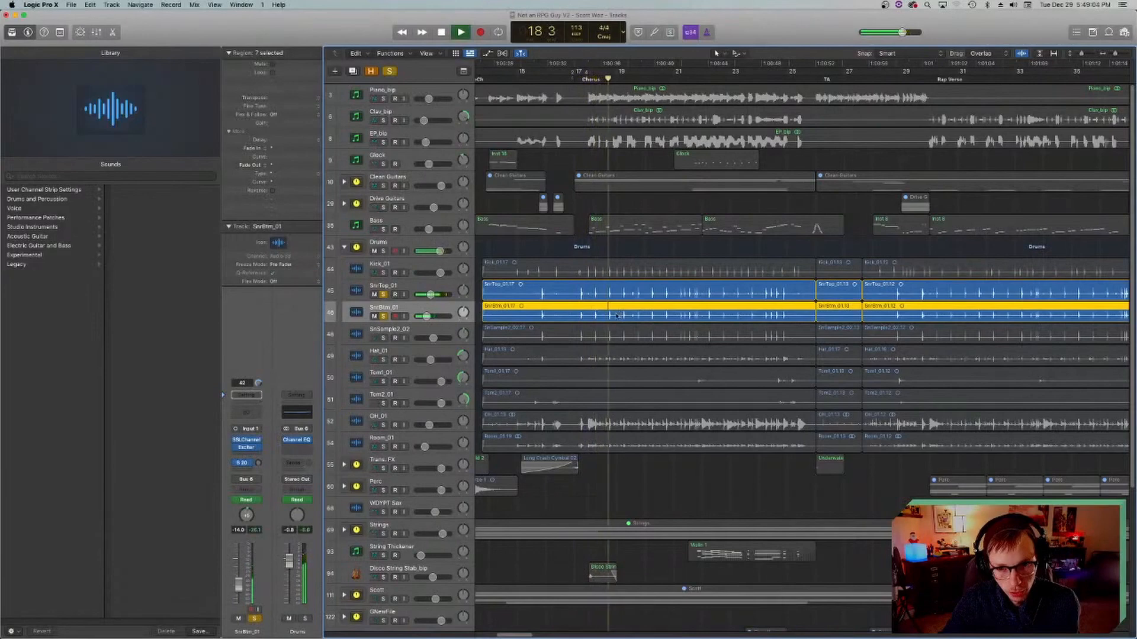
# Step: Compare the snare tracks during playback by toggling the SnrBtm_01 solo and the SnrTop_01 solo off and on, and stop
pyautogui.click(383, 316)
pyautogui.click(383, 316)
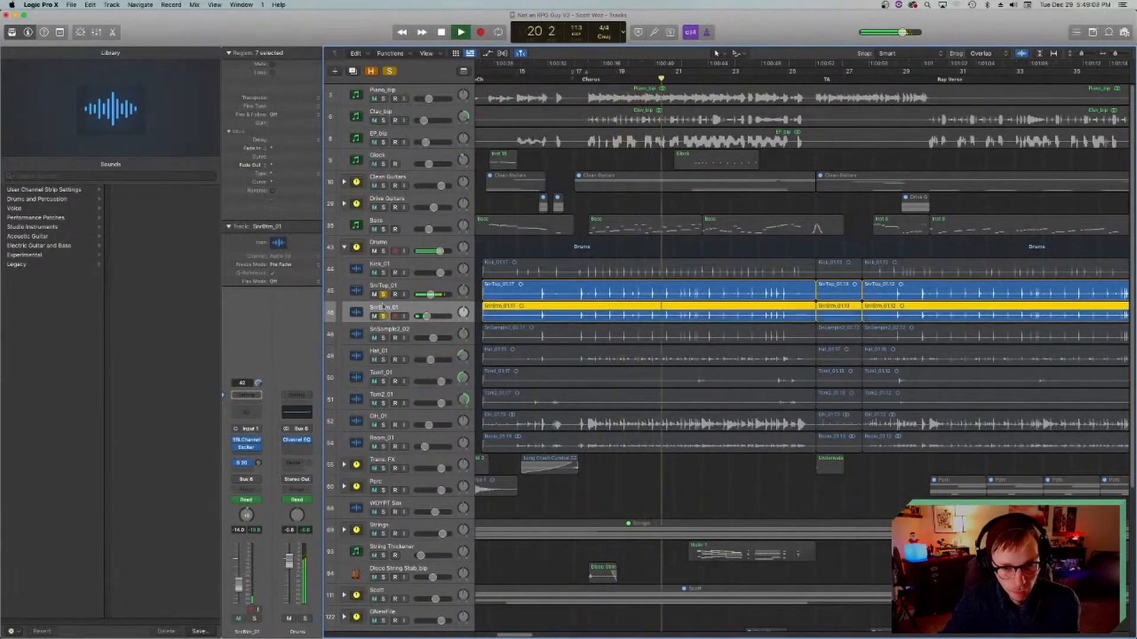
pyautogui.click(382, 294)
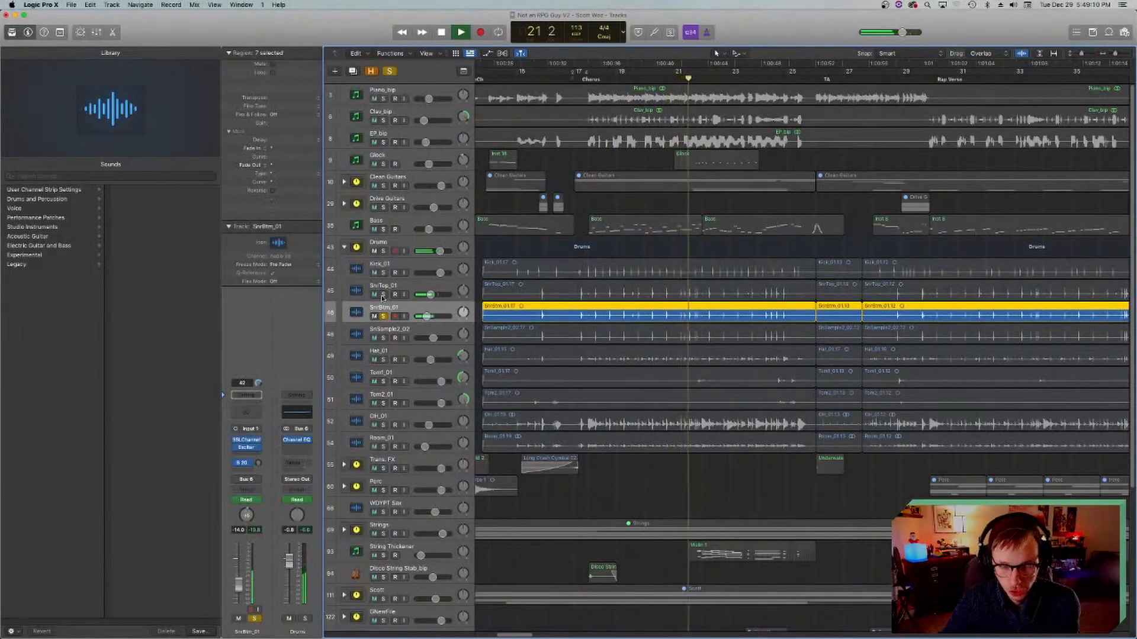
pyautogui.click(383, 295)
pyautogui.press('space')
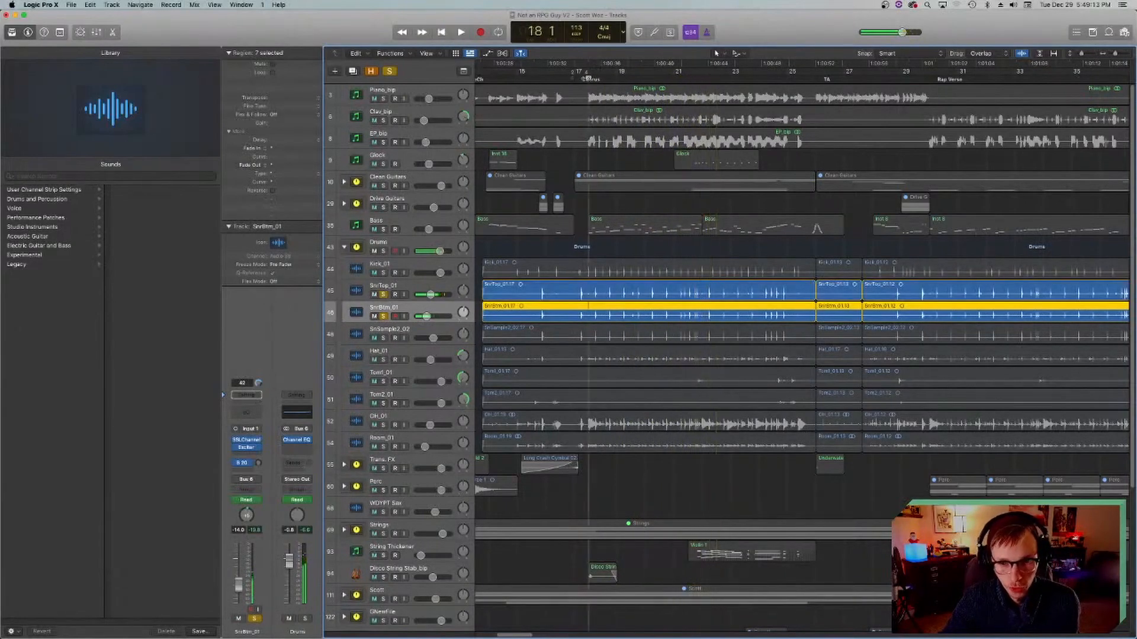
# Step: Solo SnSample2_02 together with SnrTop_01 and SnrBtm_01 and play the three snare tracks briefly from bar 18
pyautogui.click(387, 338)
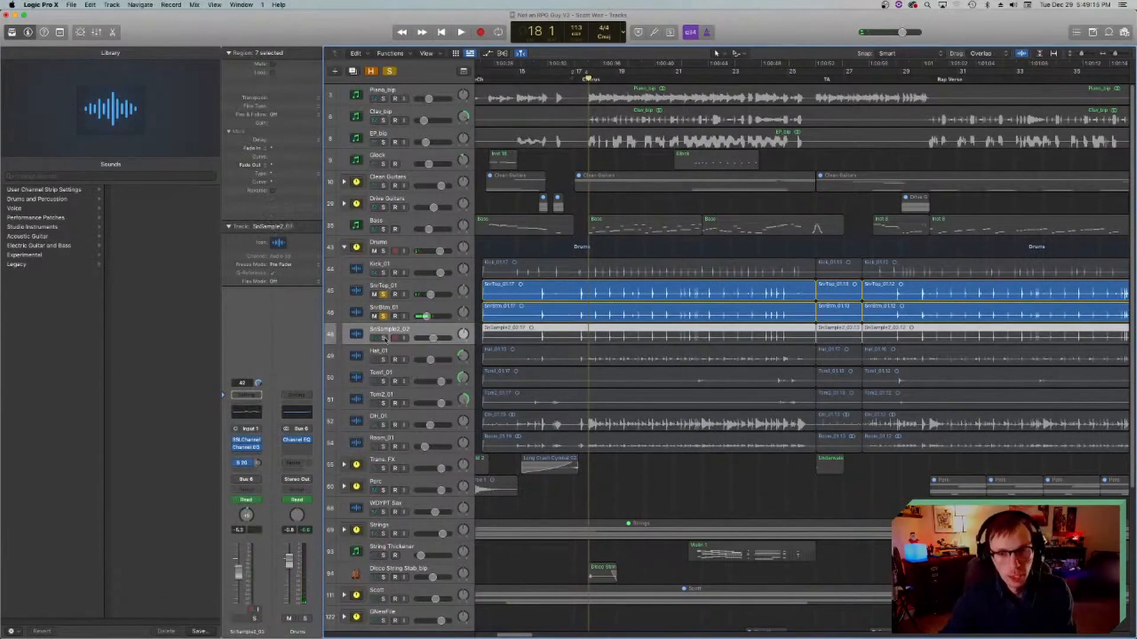
pyautogui.click(384, 338)
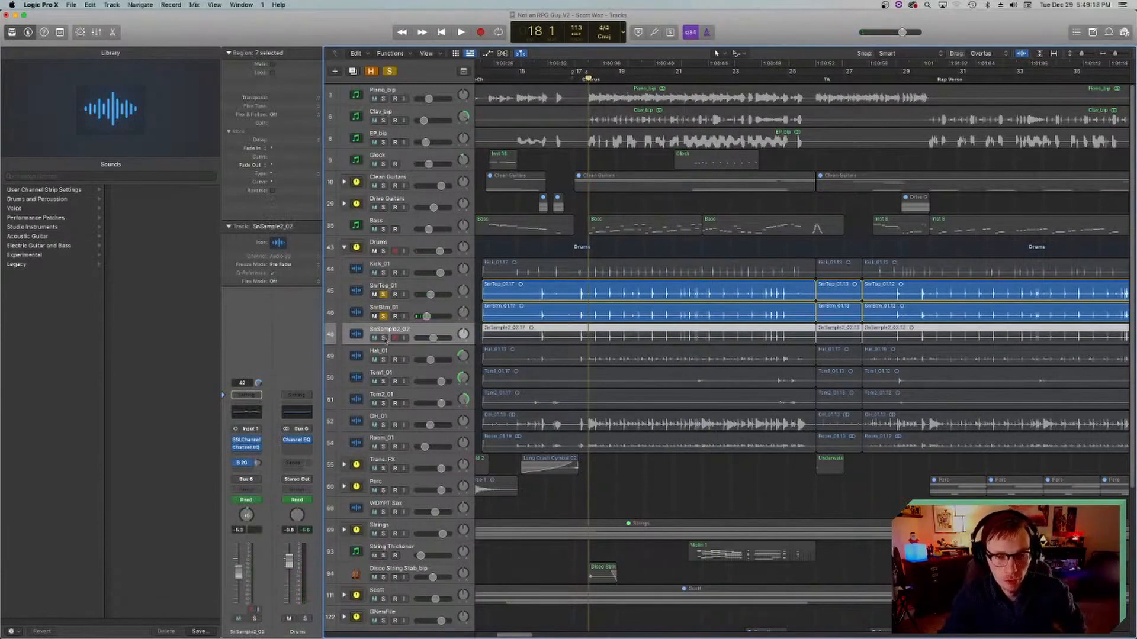
pyautogui.click(384, 339)
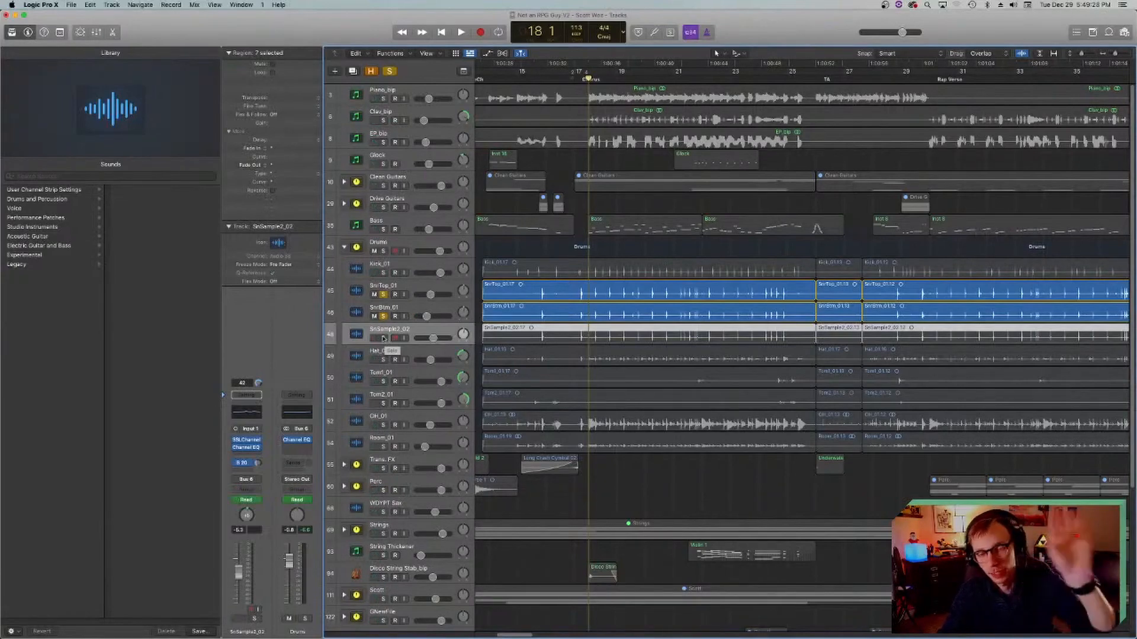
pyautogui.click(383, 338)
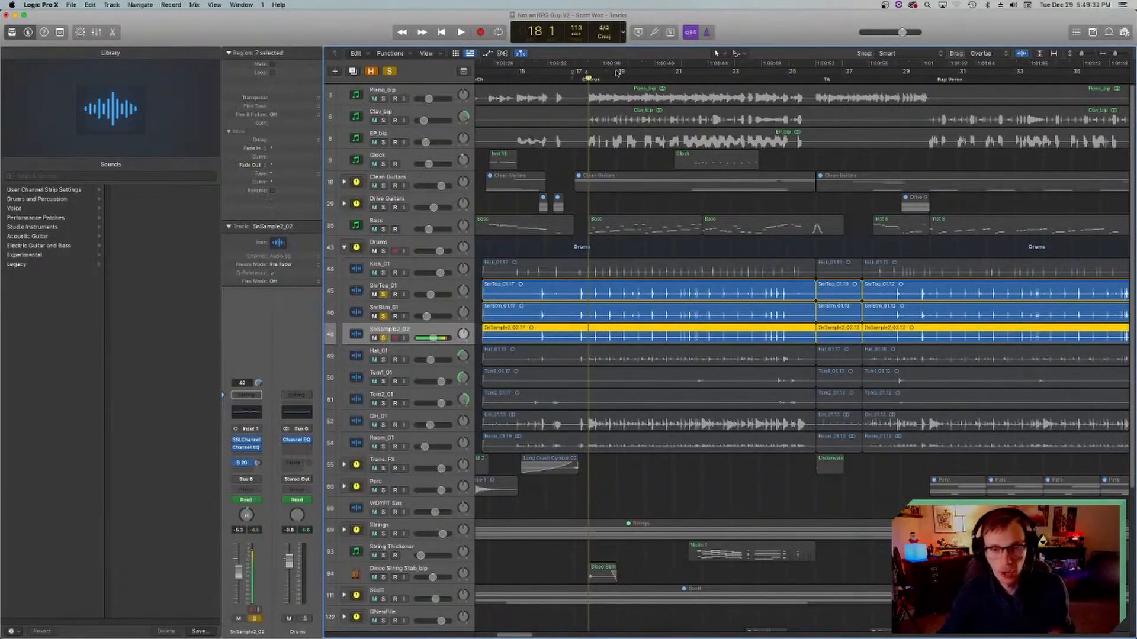
pyautogui.press('space')
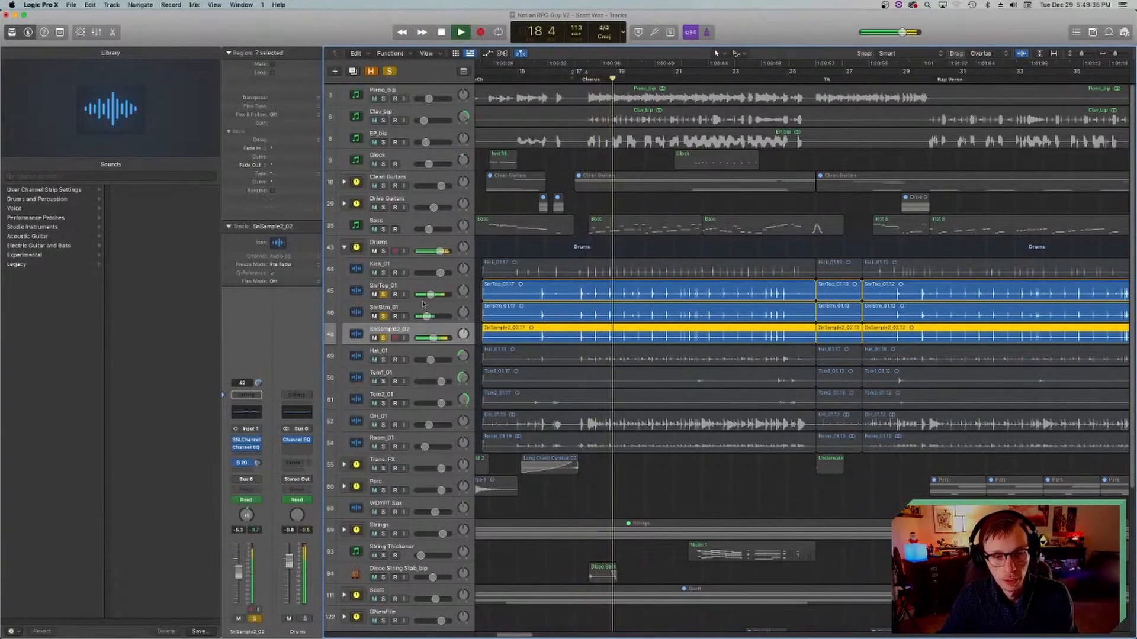
pyautogui.press('space')
# Step: Examine the VerbSuite Classics reverb on the SnareVerb bus fed by SnSample2_02 and close its window
pyautogui.click(244, 462)
pyautogui.click(267, 442)
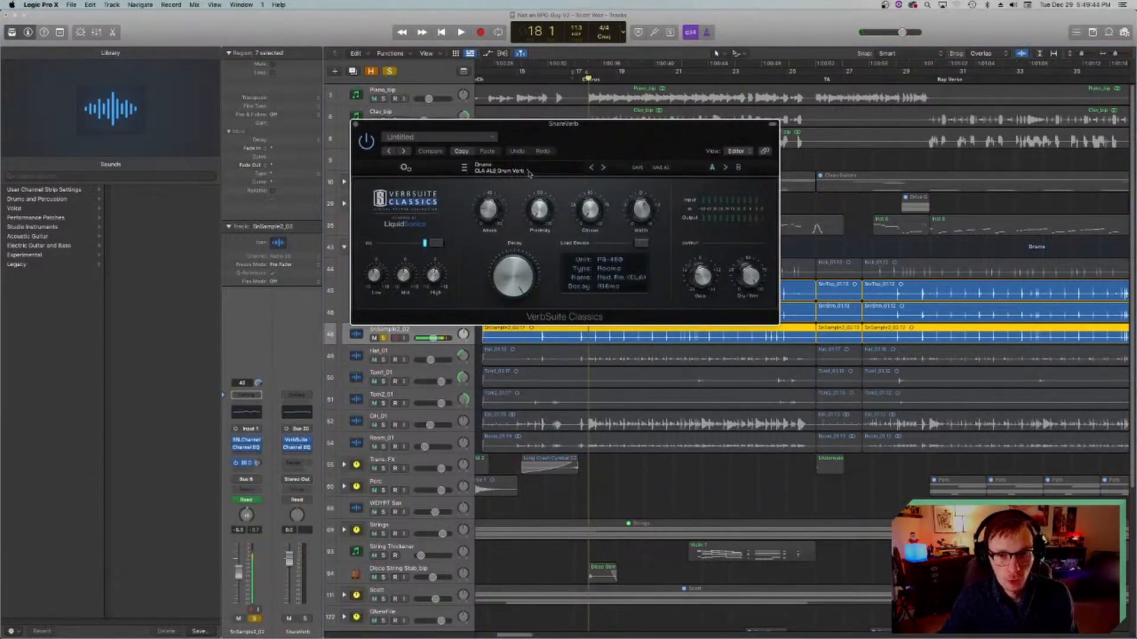
pyautogui.moveTo(484, 123); pyautogui.dragTo(476, 141)
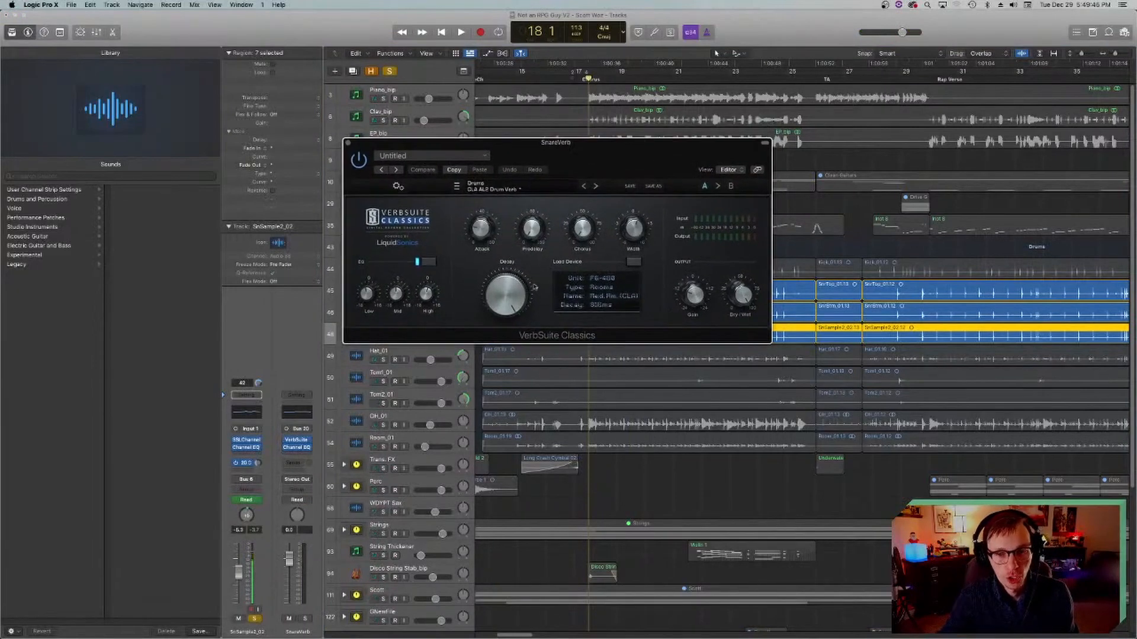
pyautogui.click(348, 143)
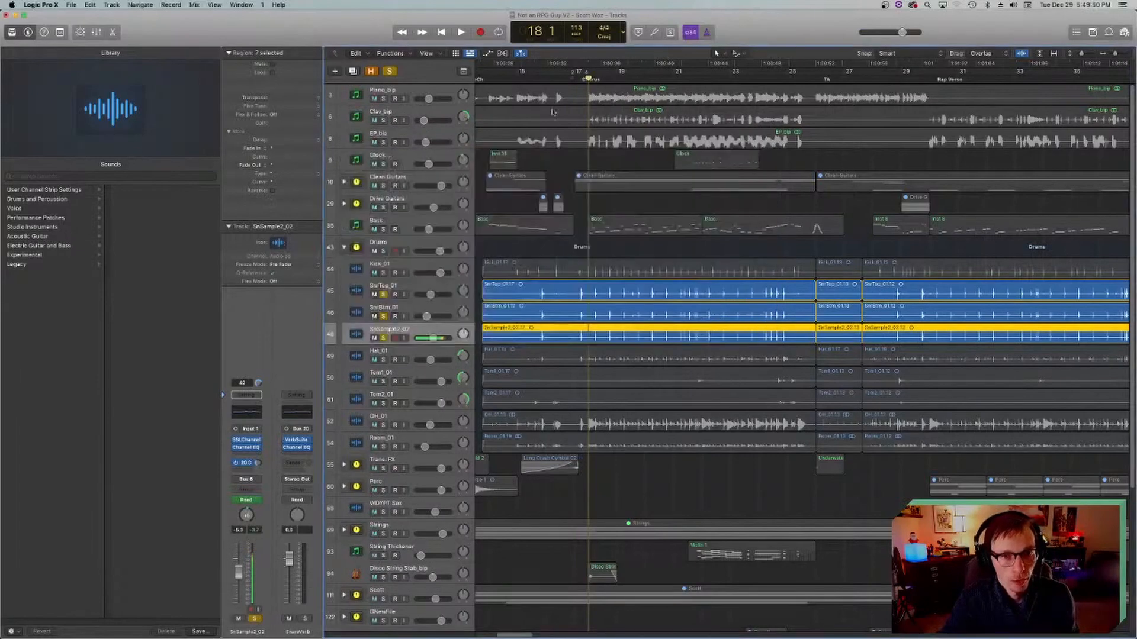
# Step: Take SnrTop_01 and SnrBtm_01 out of solo and play a short passage of SnSample2_02 alone
pyautogui.press(',')
pyautogui.press(',')
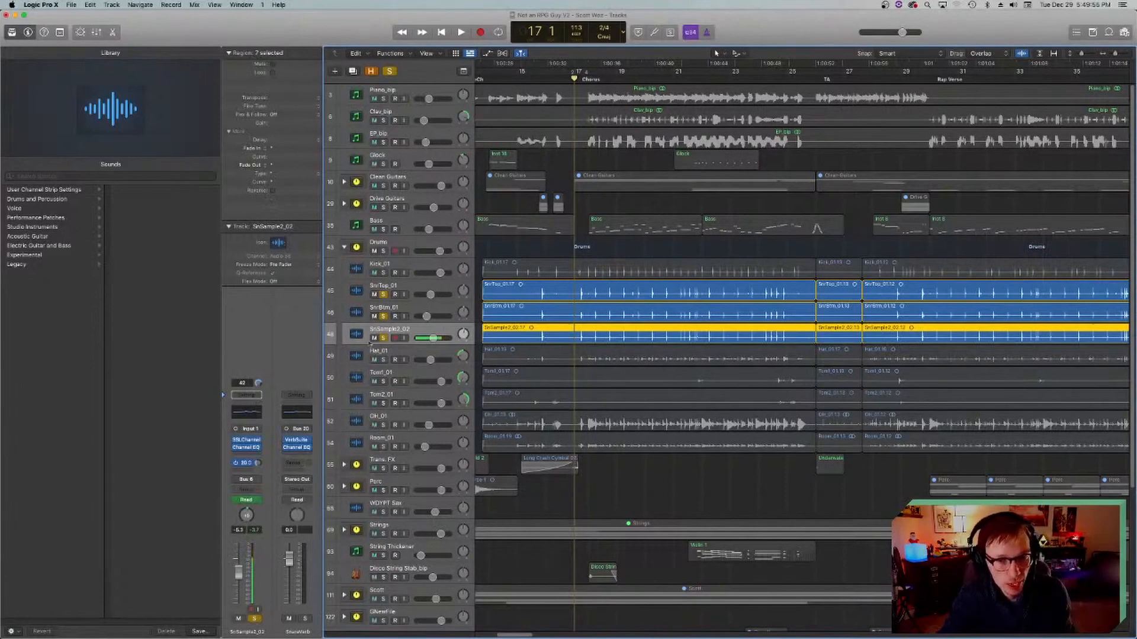
pyautogui.click(383, 294)
pyautogui.press('space')
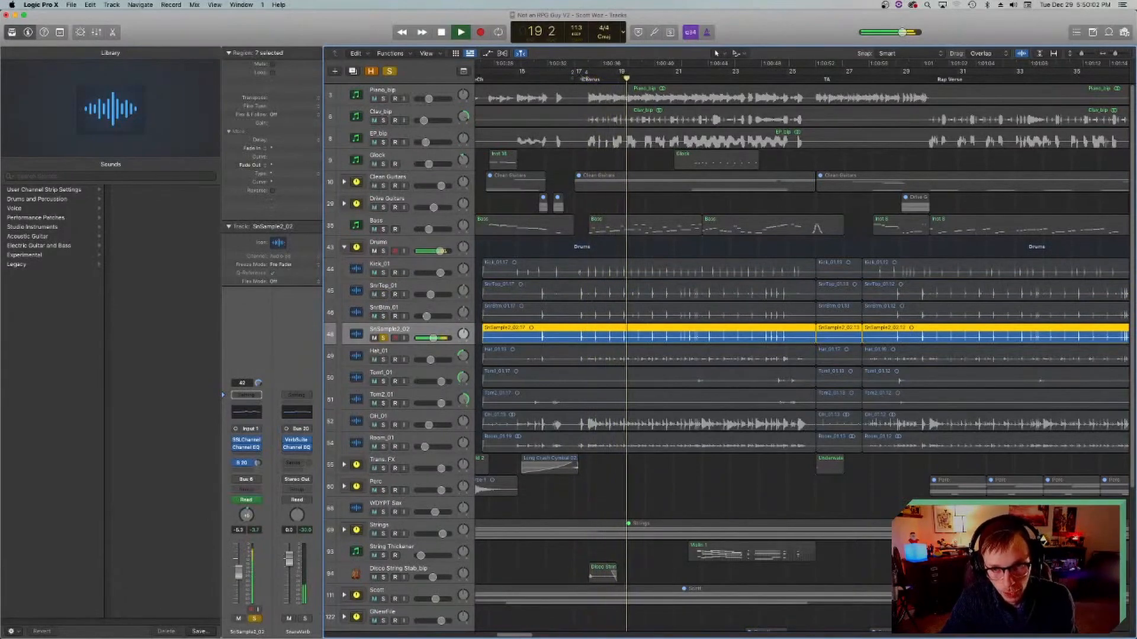
pyautogui.press('space')
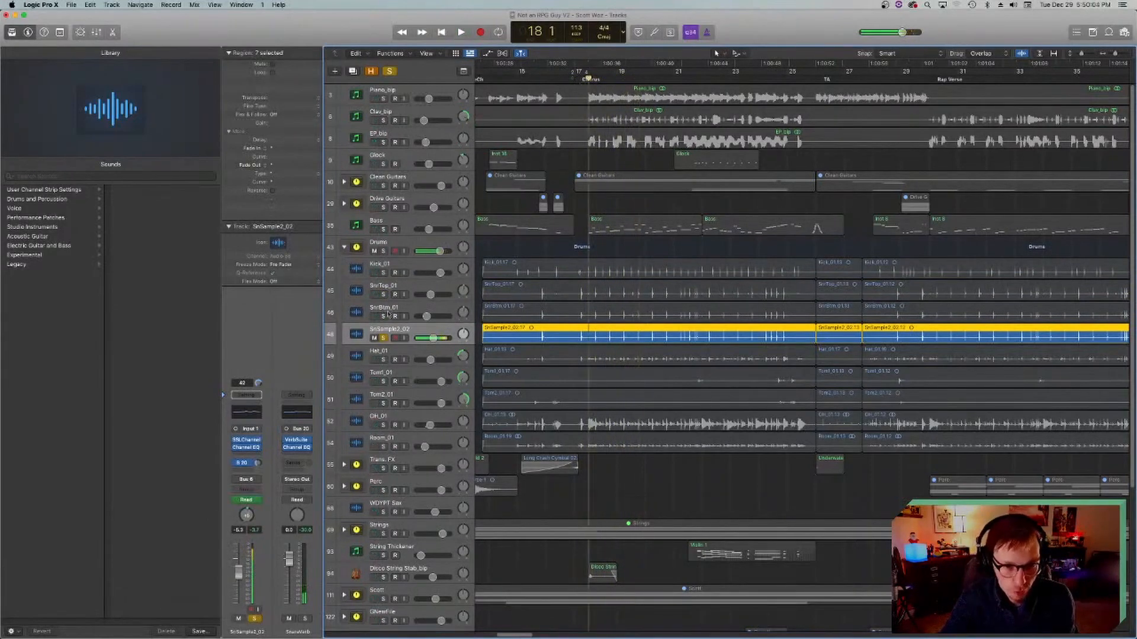
# Step: Solo SnrBtm_01 and SnrTop_01 again, play them with the snare sample, and return the playhead to bar 18
pyautogui.moveTo(385, 316); pyautogui.dragTo(383, 294)
pyautogui.press('space')
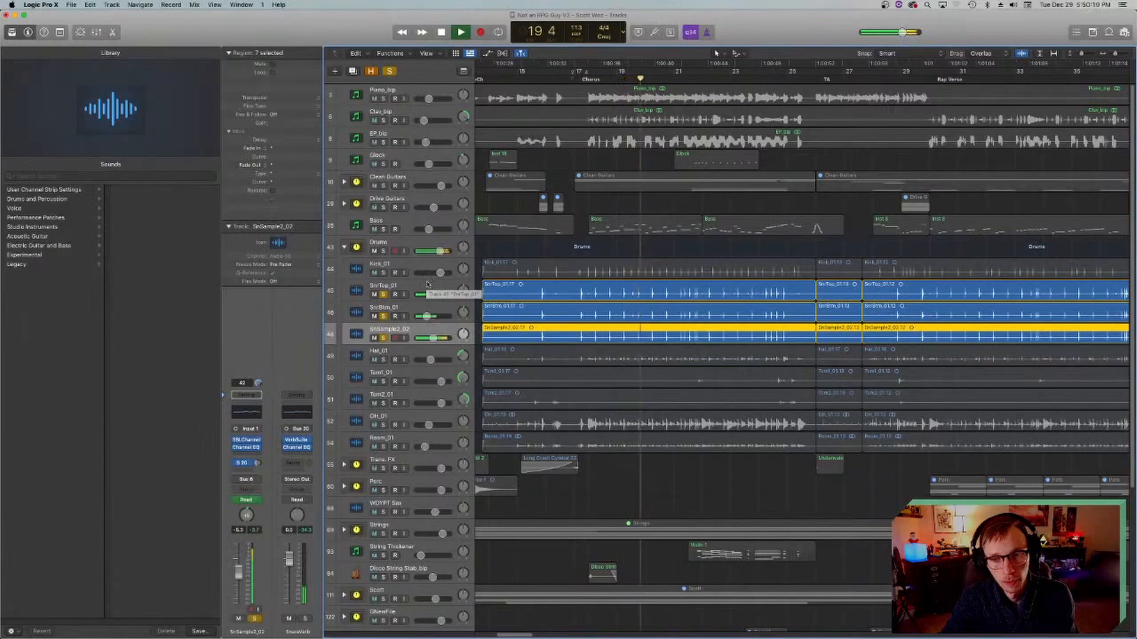
pyautogui.press('space')
pyautogui.click(588, 79)
# Step: Take the three snare tracks out of solo and solo Hat_01 instead
pyautogui.click(384, 338)
pyautogui.click(384, 316)
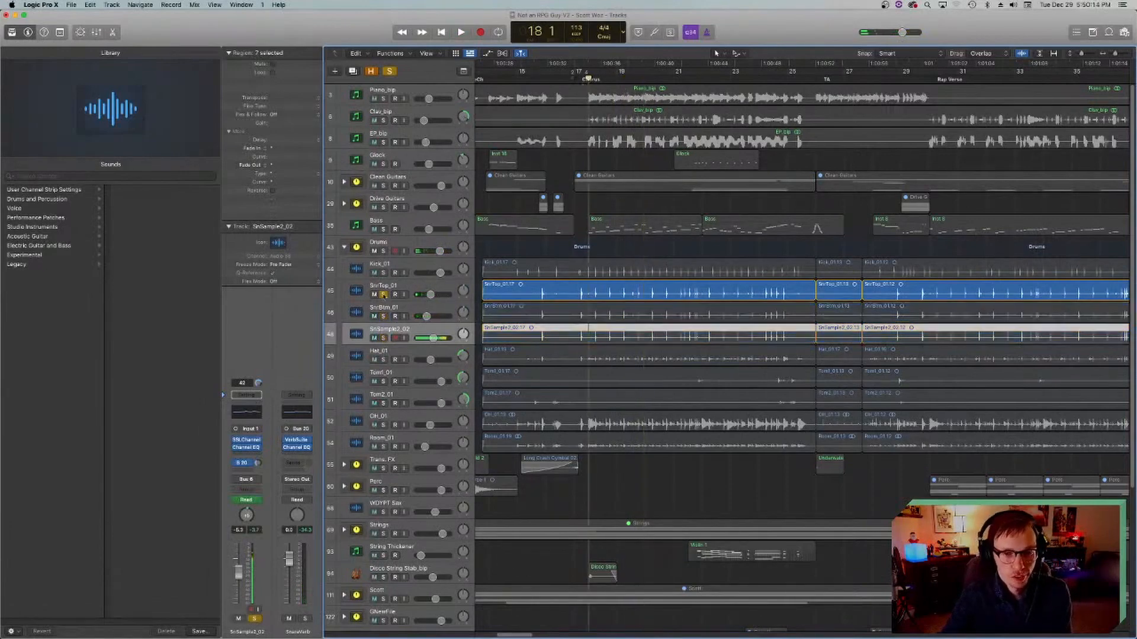
pyautogui.click(384, 295)
pyautogui.click(384, 355)
pyautogui.click(383, 360)
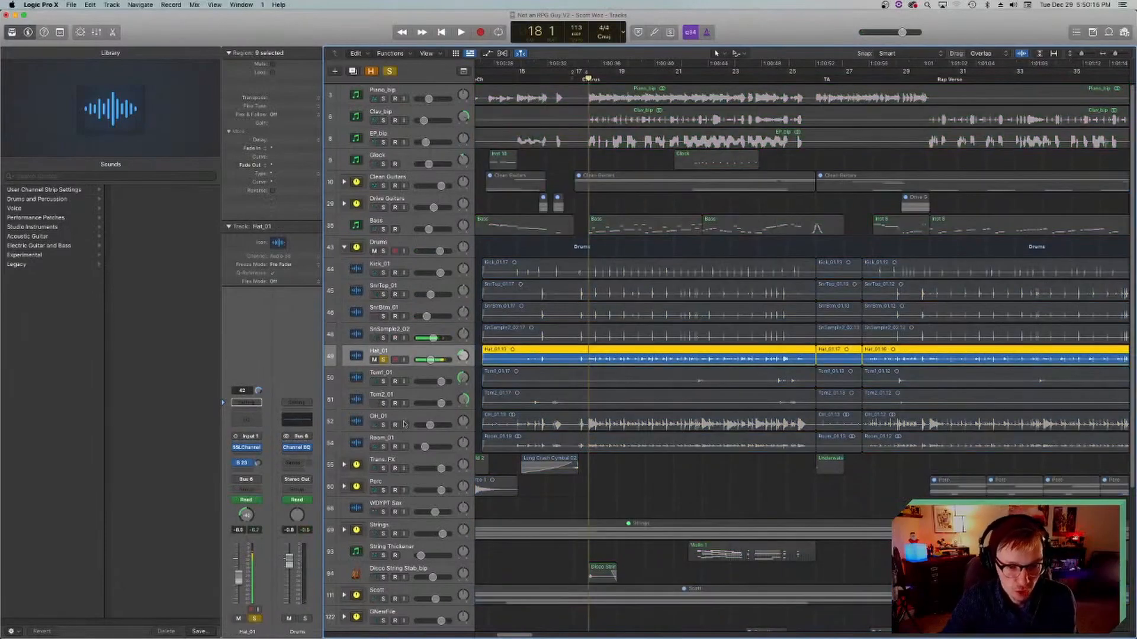
# Step: Examine the SSLChannel settings on Hat_01 while playing the soloed hi-hat from bar 18, and close the plug-in window
pyautogui.click(247, 448)
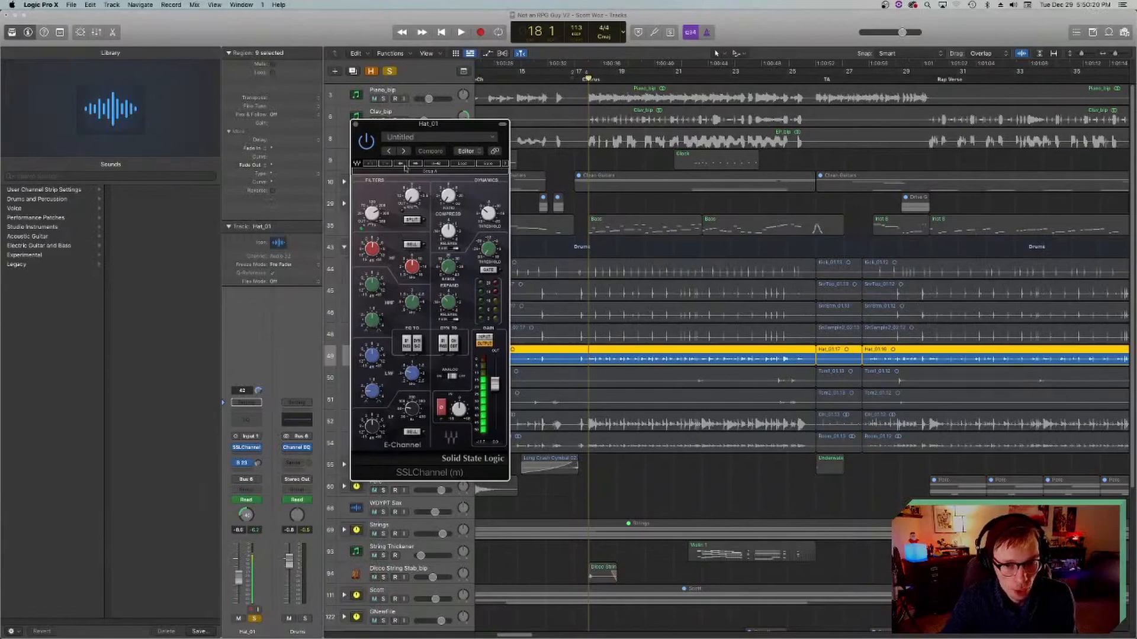
pyautogui.press('space')
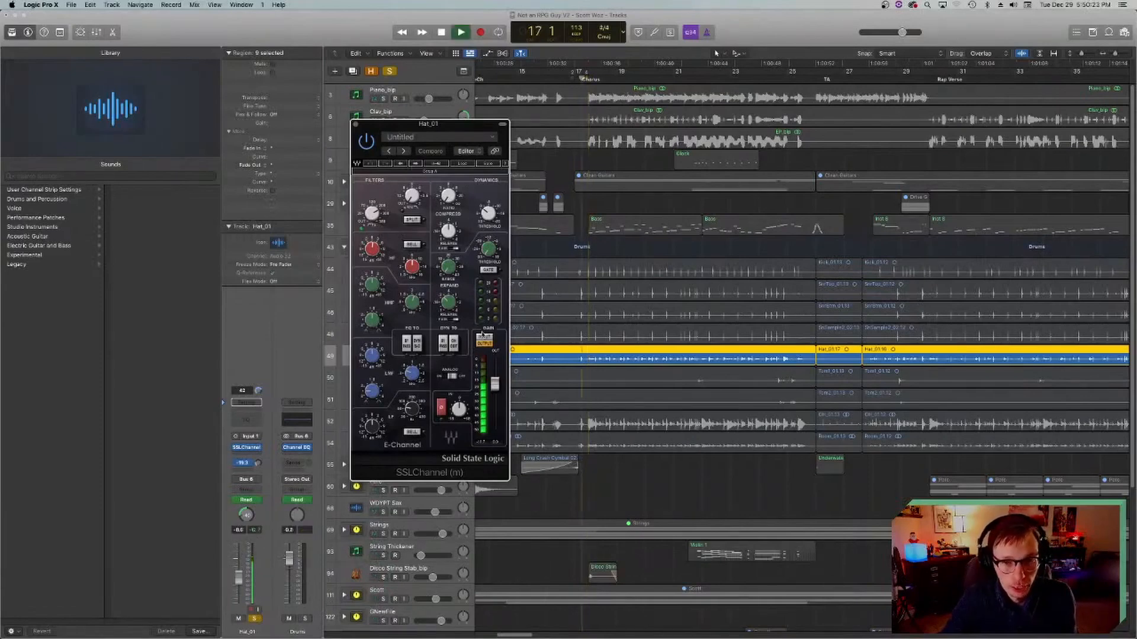
pyautogui.click(354, 124)
# Step: Show the reverb bus that Hat_01 is sent to, stop playback and return the playhead to bar 18
pyautogui.click(249, 463)
pyautogui.click(272, 449)
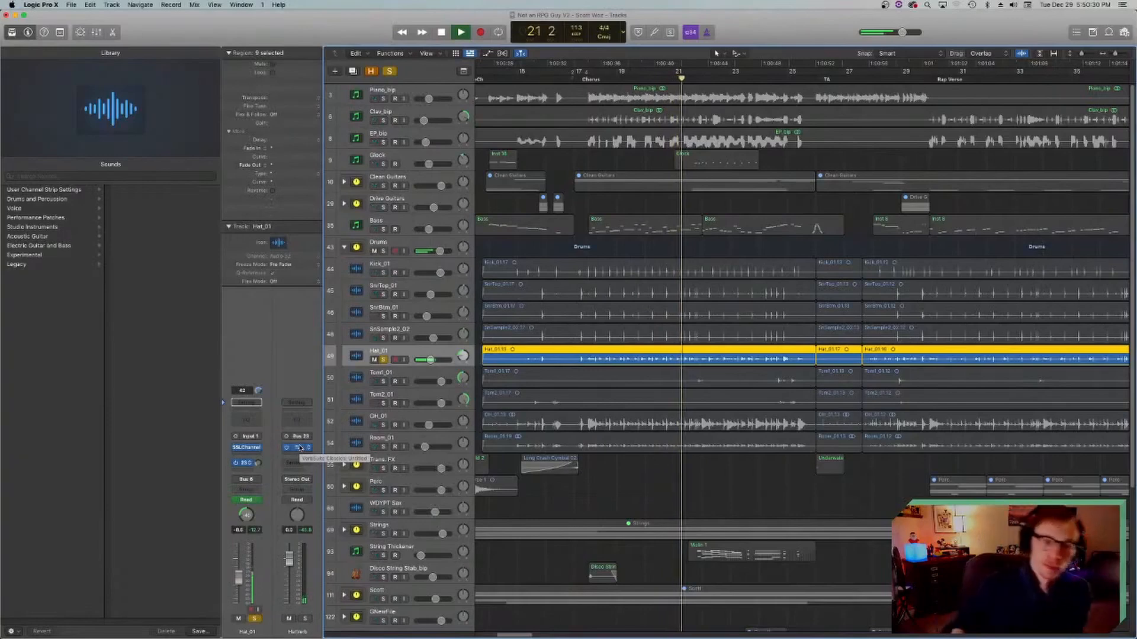
pyautogui.press('space')
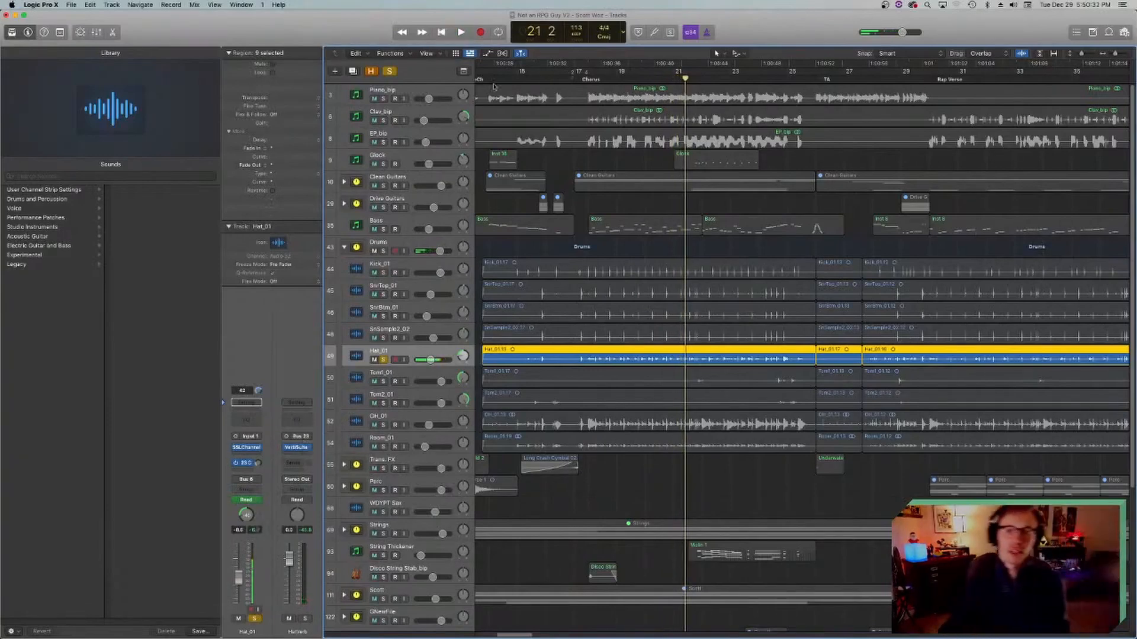
pyautogui.click(589, 78)
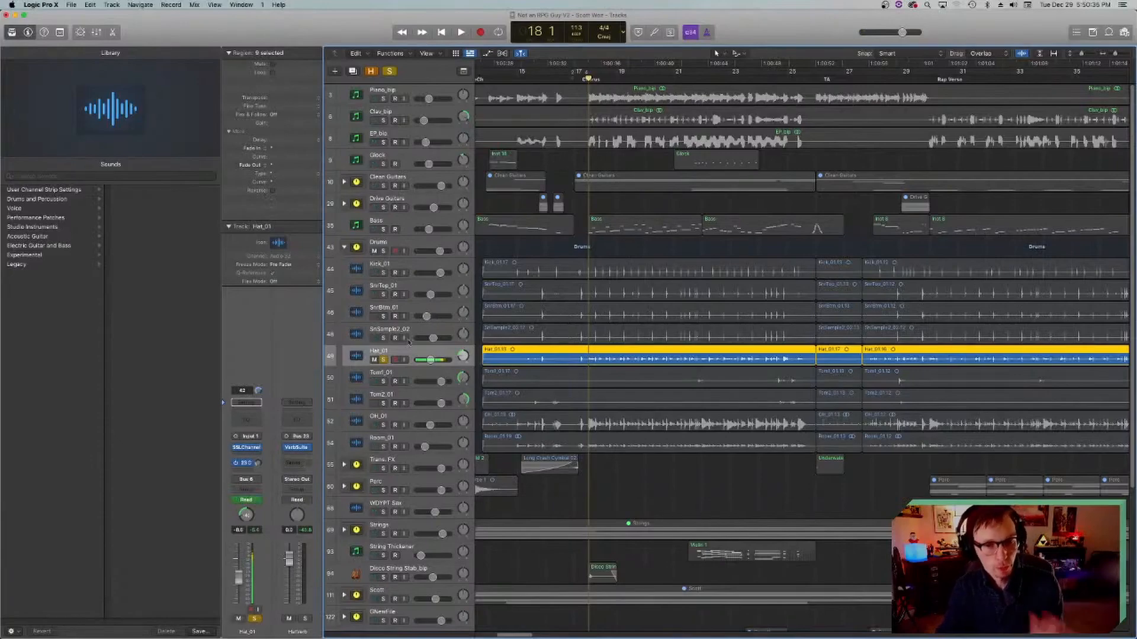
# Step: Solo Tom1_01 instead of Hat_01 and place the playhead at bar 21, beat 4
pyautogui.click(384, 360)
pyautogui.click(358, 377)
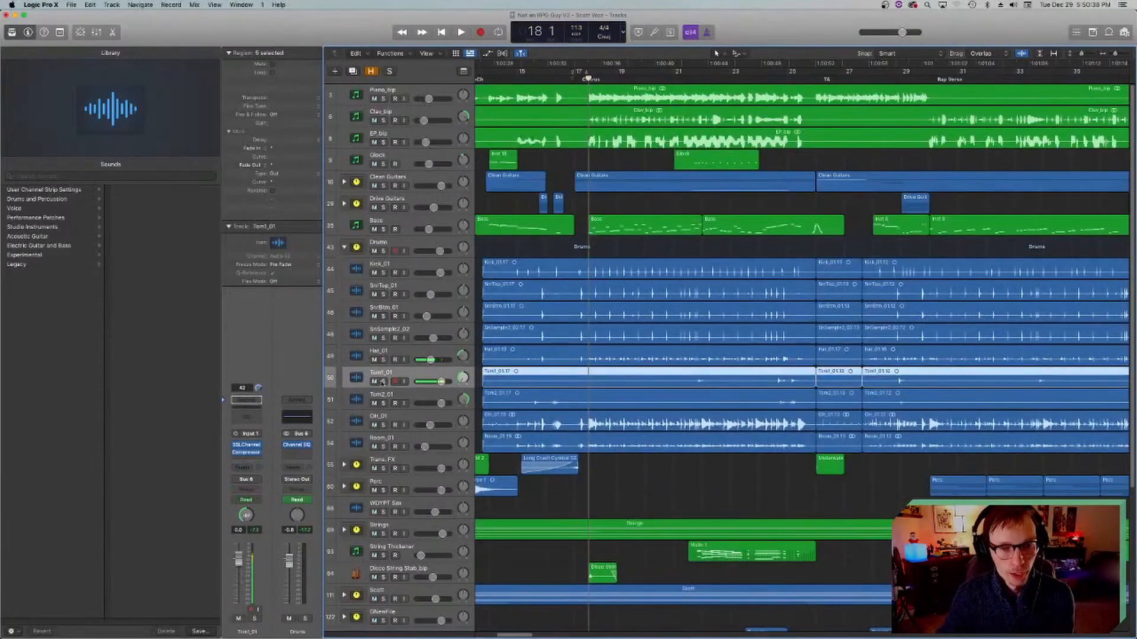
pyautogui.click(384, 382)
pyautogui.click(695, 79)
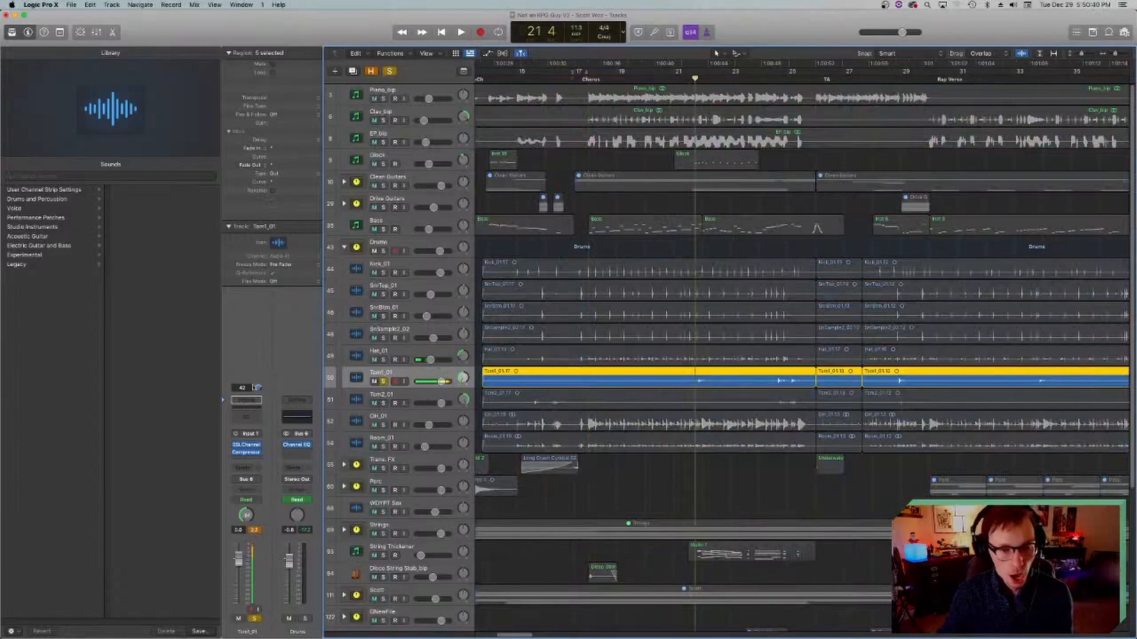
# Step: Examine the SSLChannel settings on Tom1_01, close the window and play the soloed tom from bar 21
pyautogui.click(246, 448)
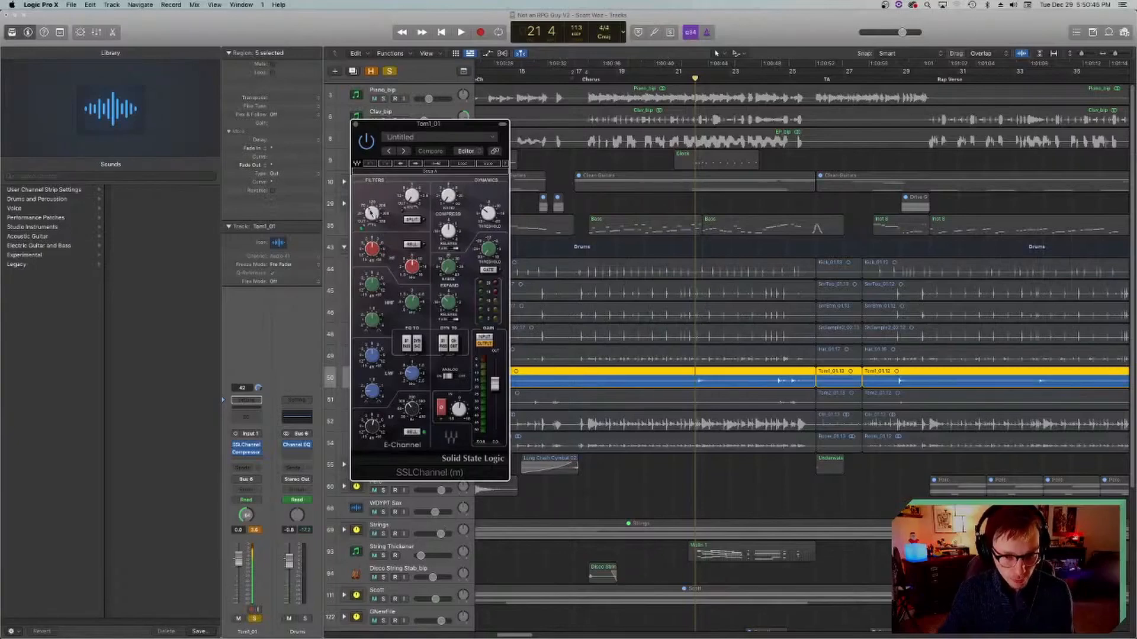
pyautogui.click(355, 124)
pyautogui.press('space')
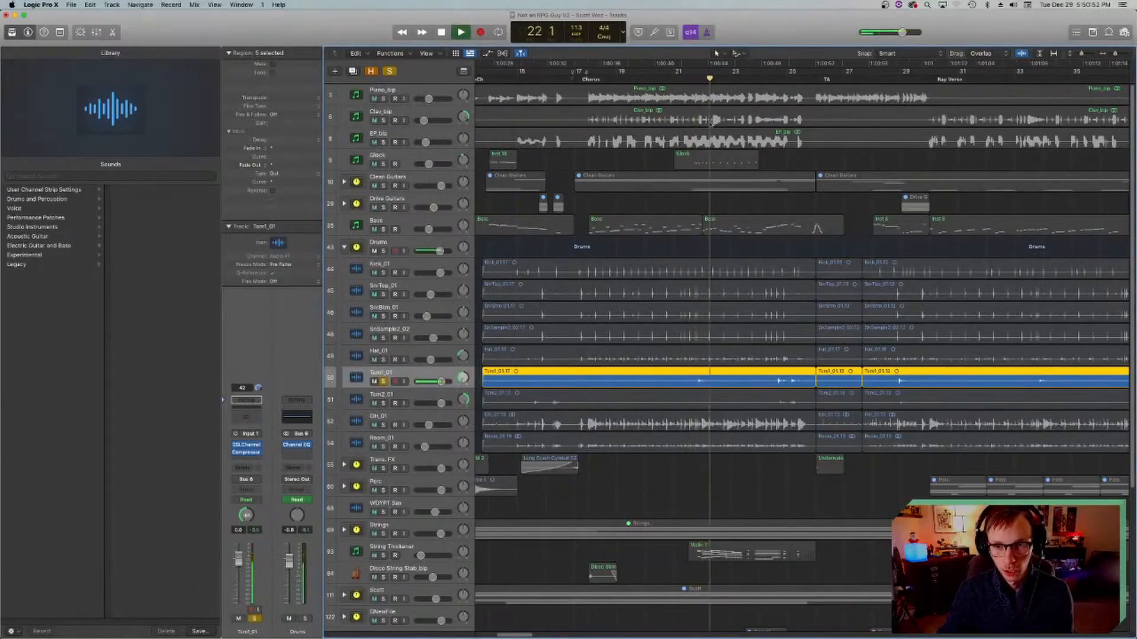
pyautogui.press('space')
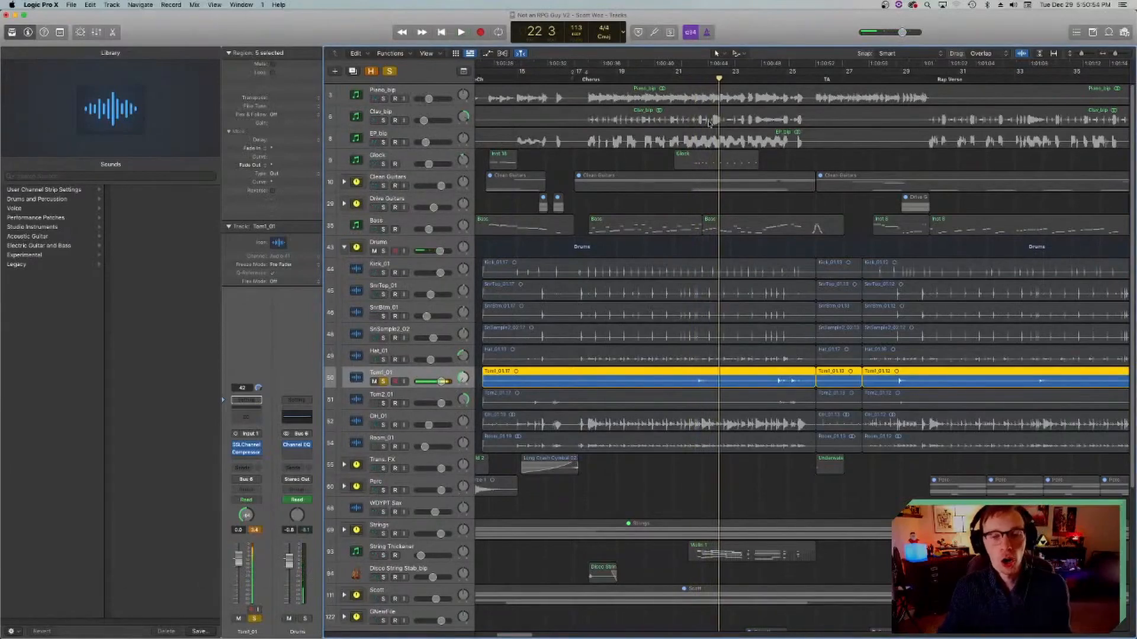
# Step: Play the Tom1_01 hits from around bar 24, beat 3, and stop
pyautogui.press('space')
pyautogui.click(776, 83)
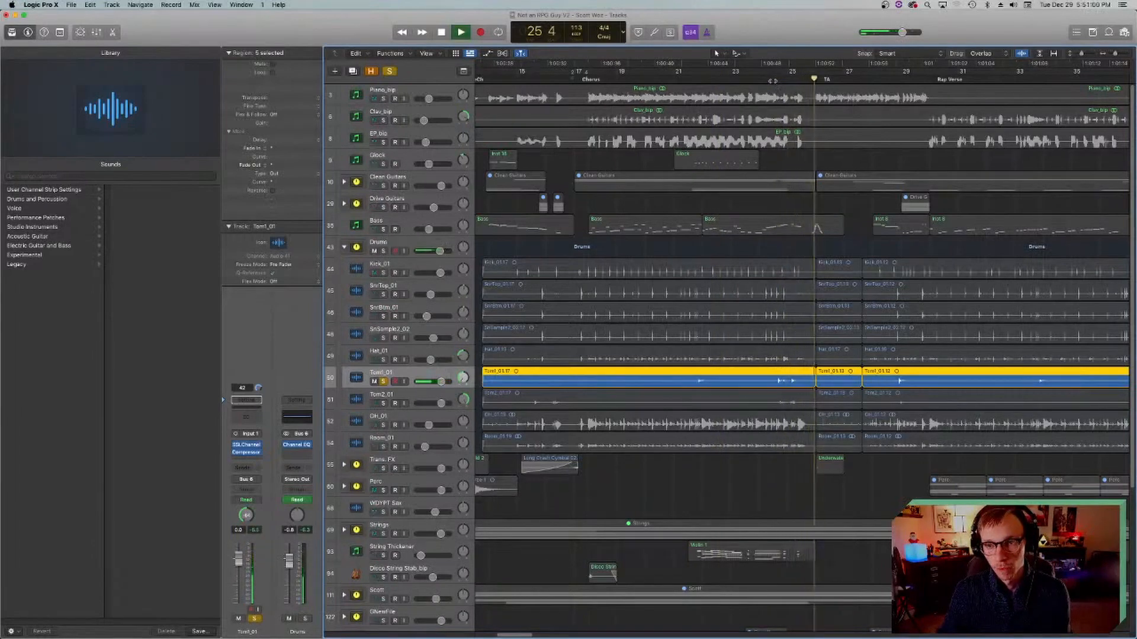
pyautogui.press('space')
# Step: Solo Tom2_01 together with Tom1_01, select it and play both toms from bar 24
pyautogui.click(383, 403)
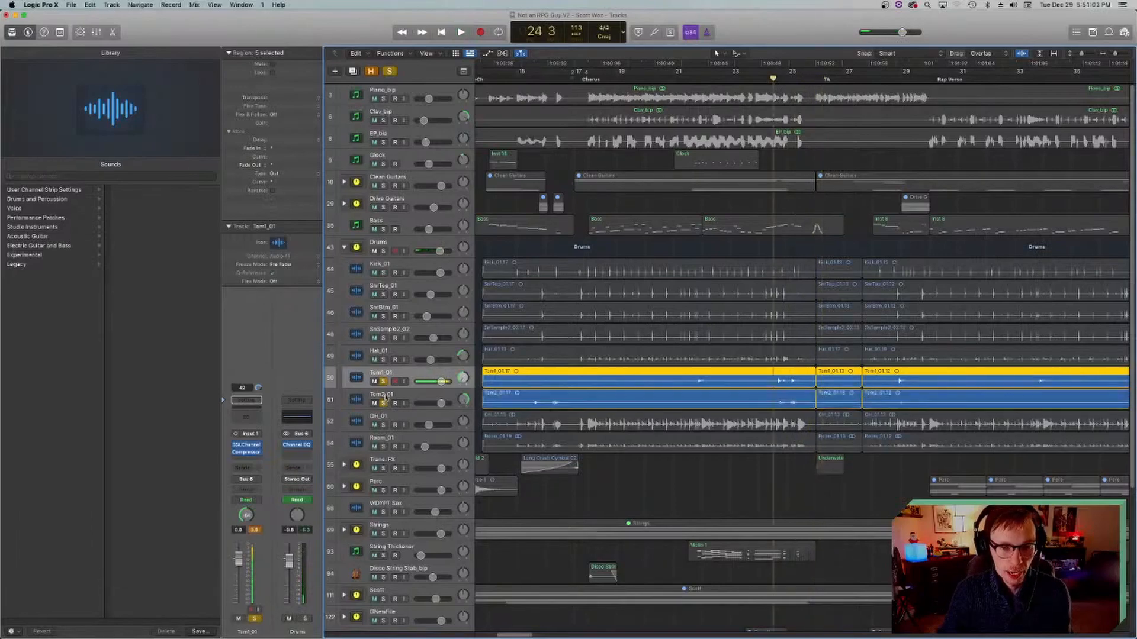
pyautogui.click(385, 396)
pyautogui.press('space')
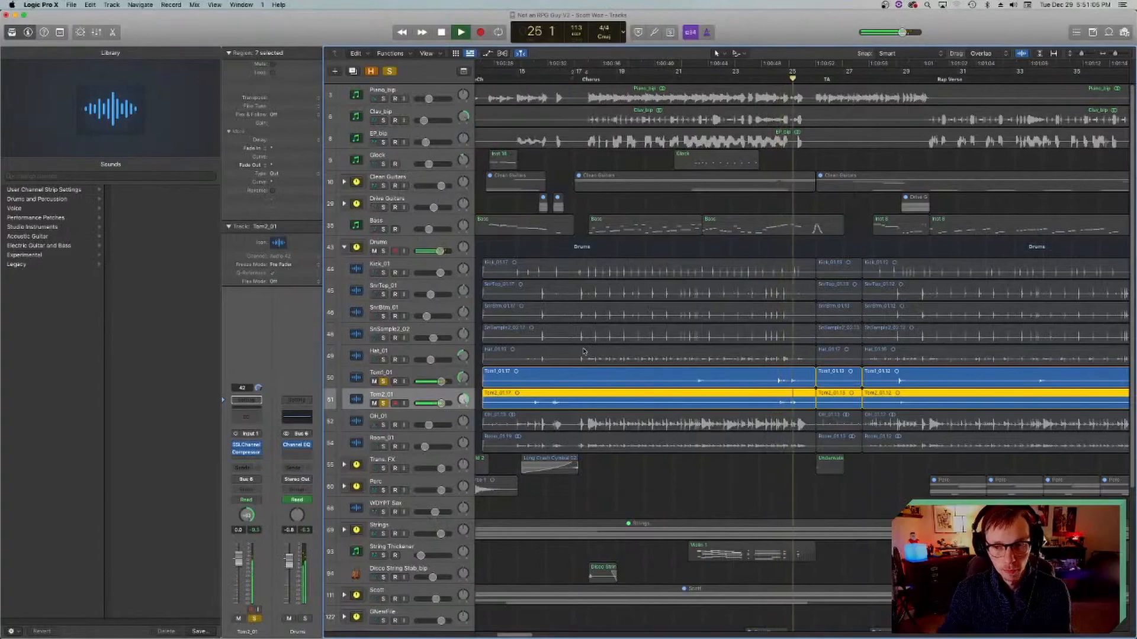
pyautogui.press('space')
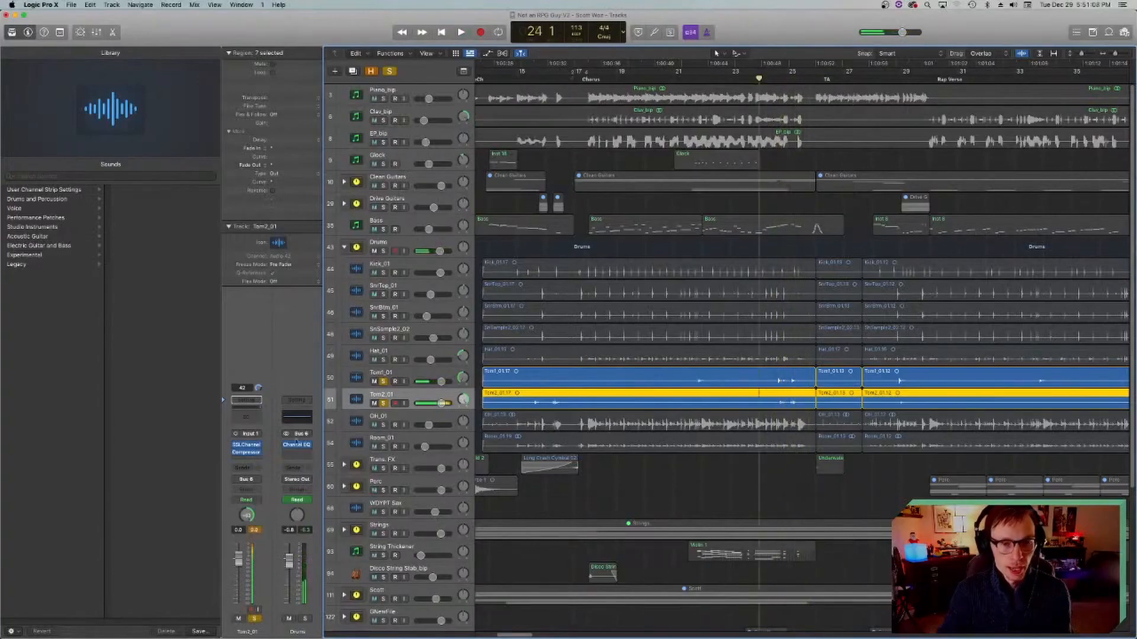
# Step: Examine the Compressor settings on Tom2_01, watch its meter while playing the toms from bar 24, and close the window
pyautogui.click(245, 448)
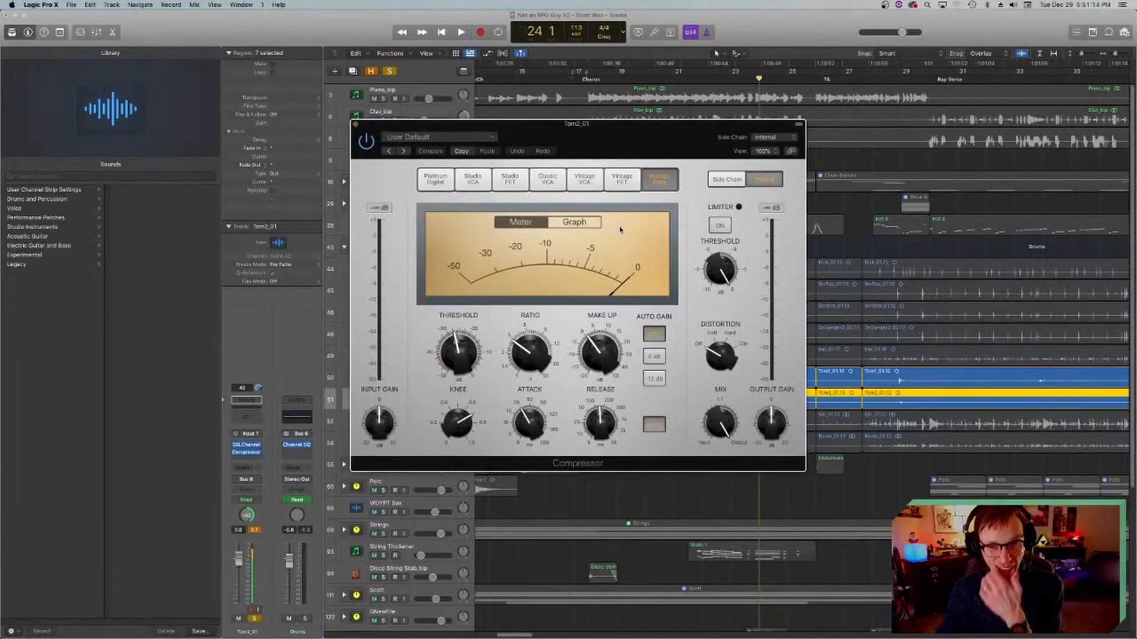
pyautogui.moveTo(549, 131); pyautogui.dragTo(517, 153)
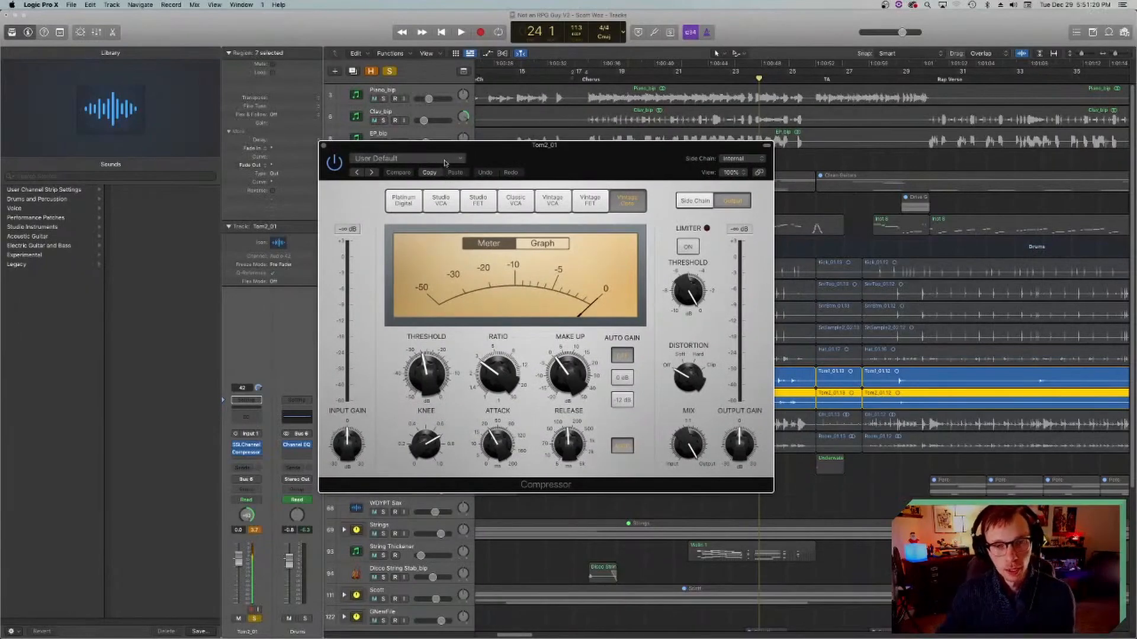
pyautogui.moveTo(486, 149); pyautogui.dragTo(478, 145)
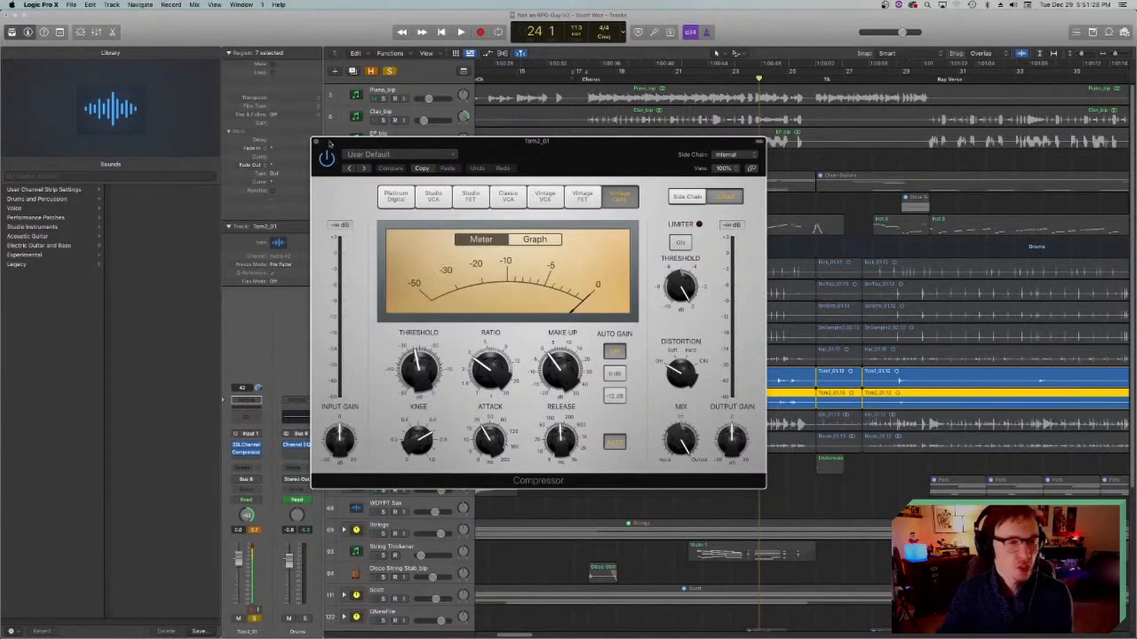
pyautogui.press('space')
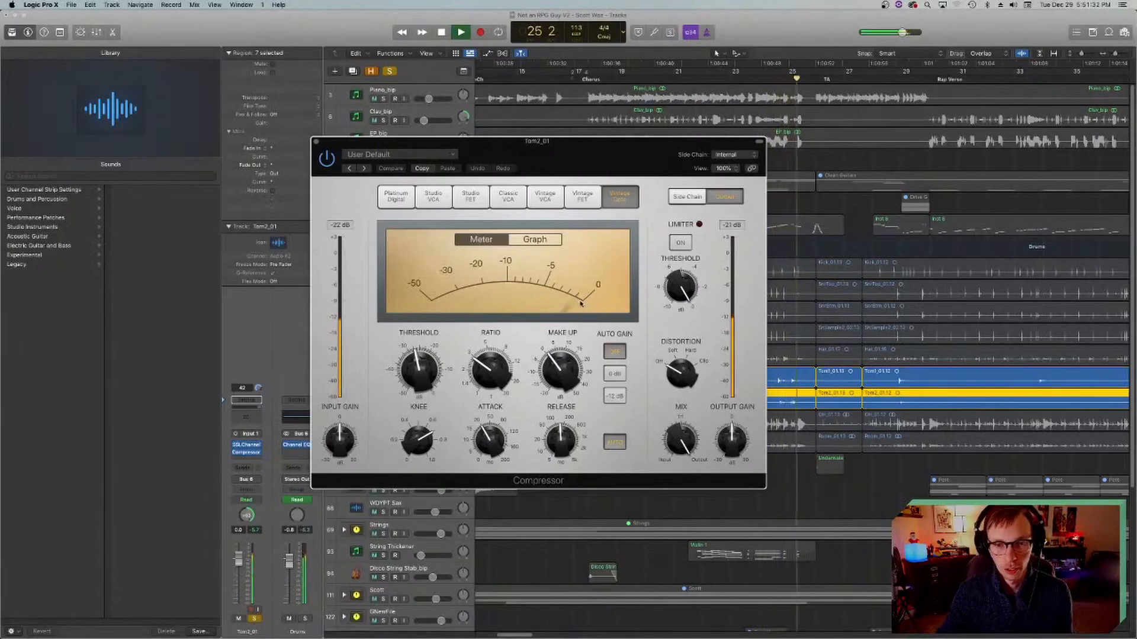
pyautogui.press('space')
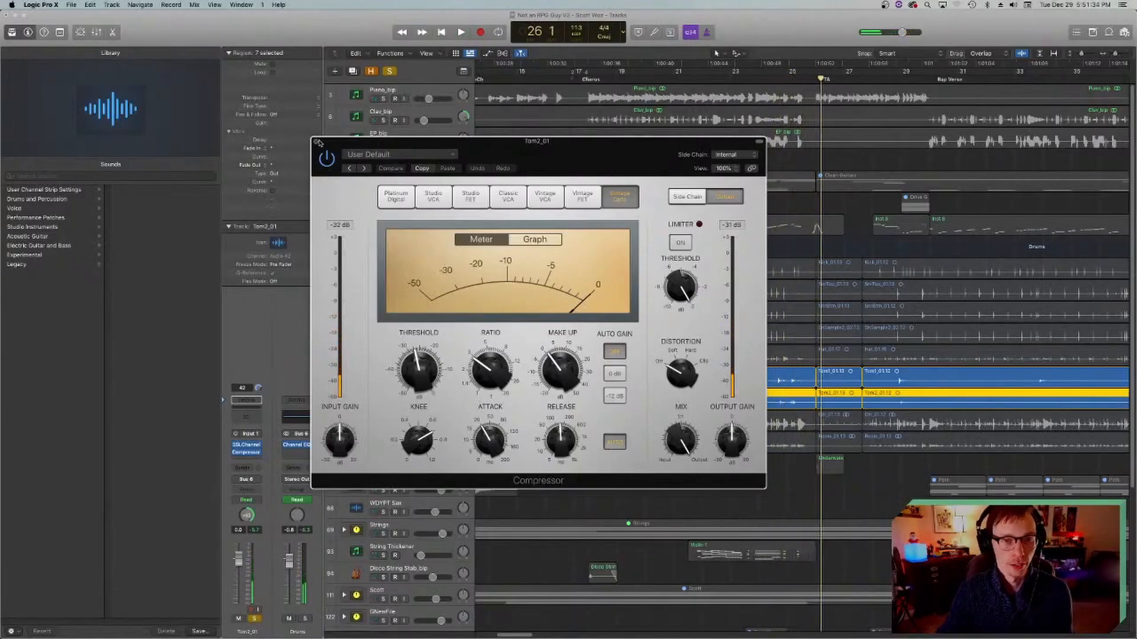
pyautogui.click(316, 142)
# Step: Return the playhead to bar 24, beat 3, with Tom1_01 selected, and save the project
pyautogui.click(773, 79)
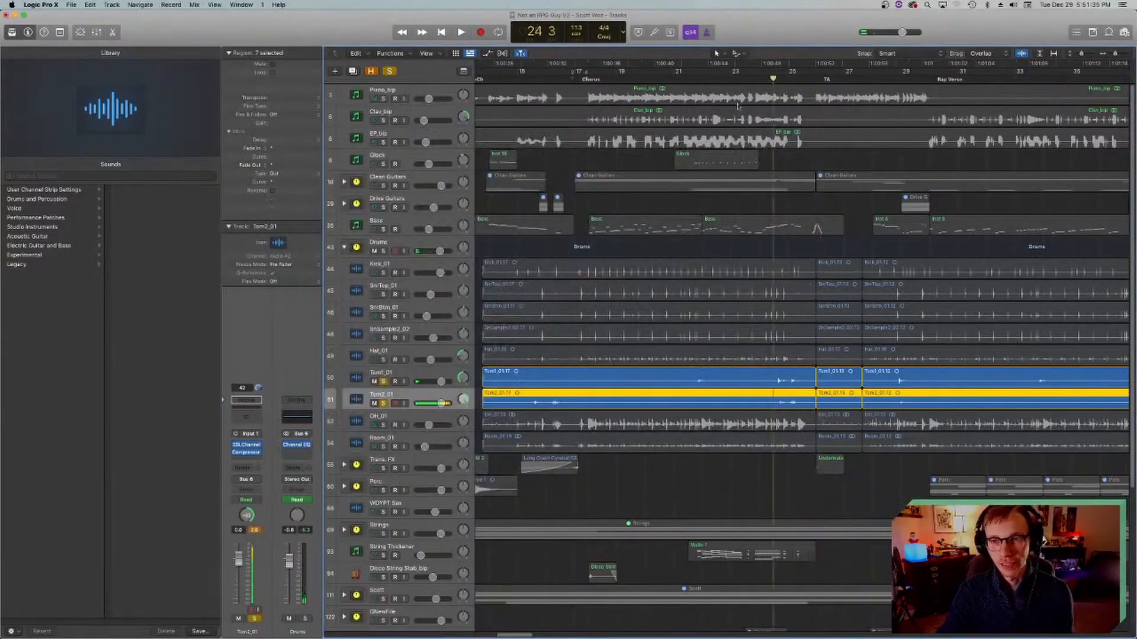
pyautogui.click(356, 376)
pyautogui.press('super+s')
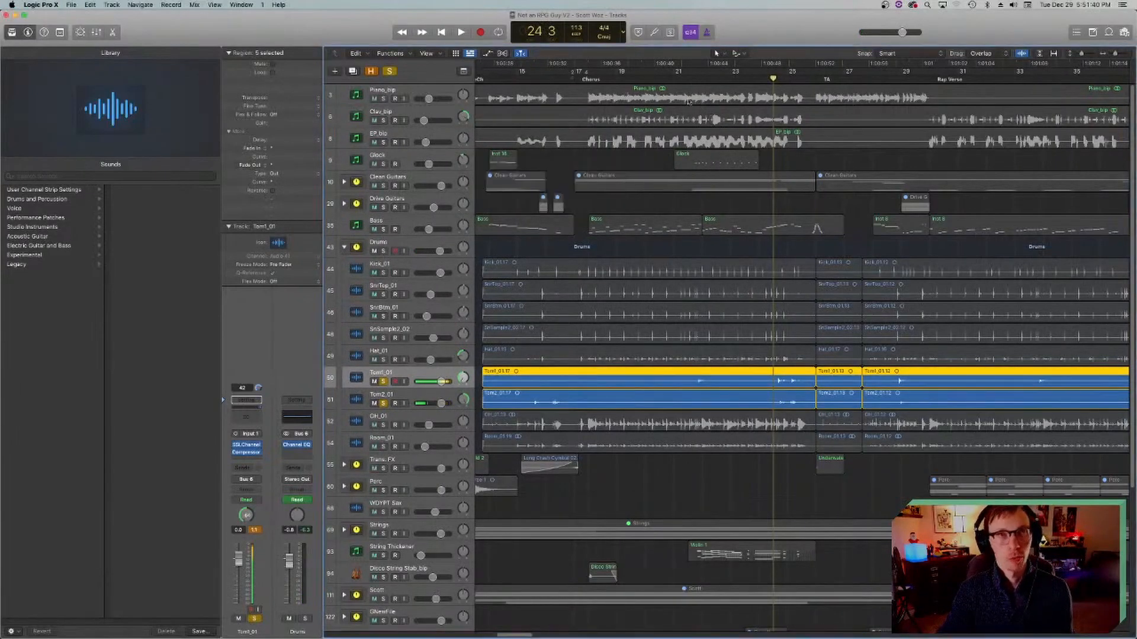
# Step: Move the playhead to bar 21, beat 3, select Tom2_01, and inspect its Compressor settings before closing the window
pyautogui.click(687, 78)
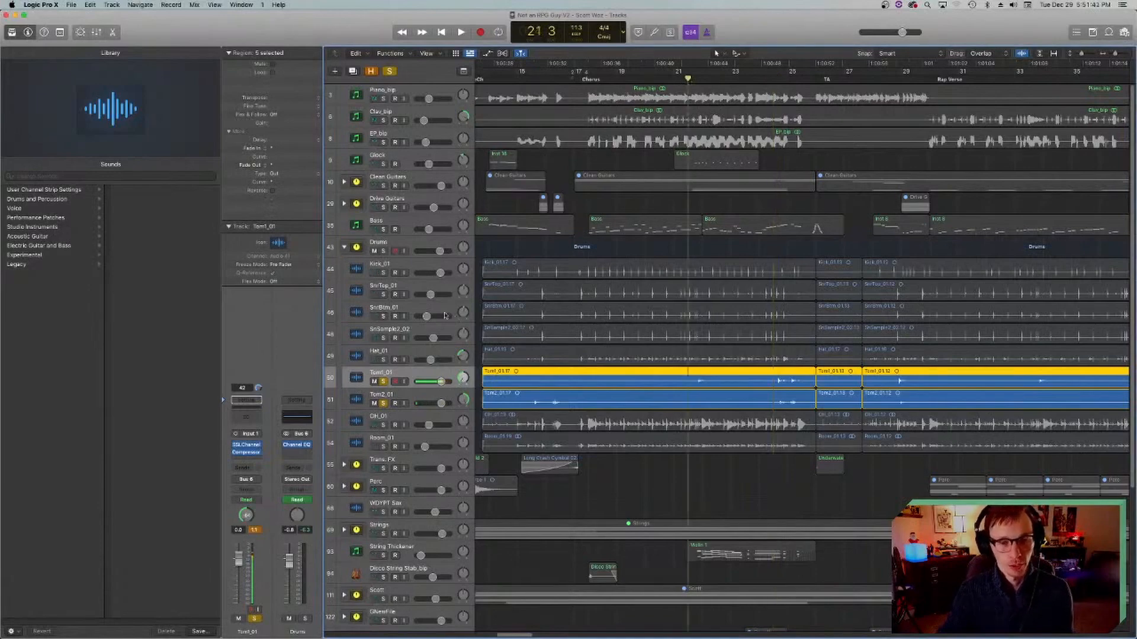
pyautogui.click(364, 419)
pyautogui.click(364, 399)
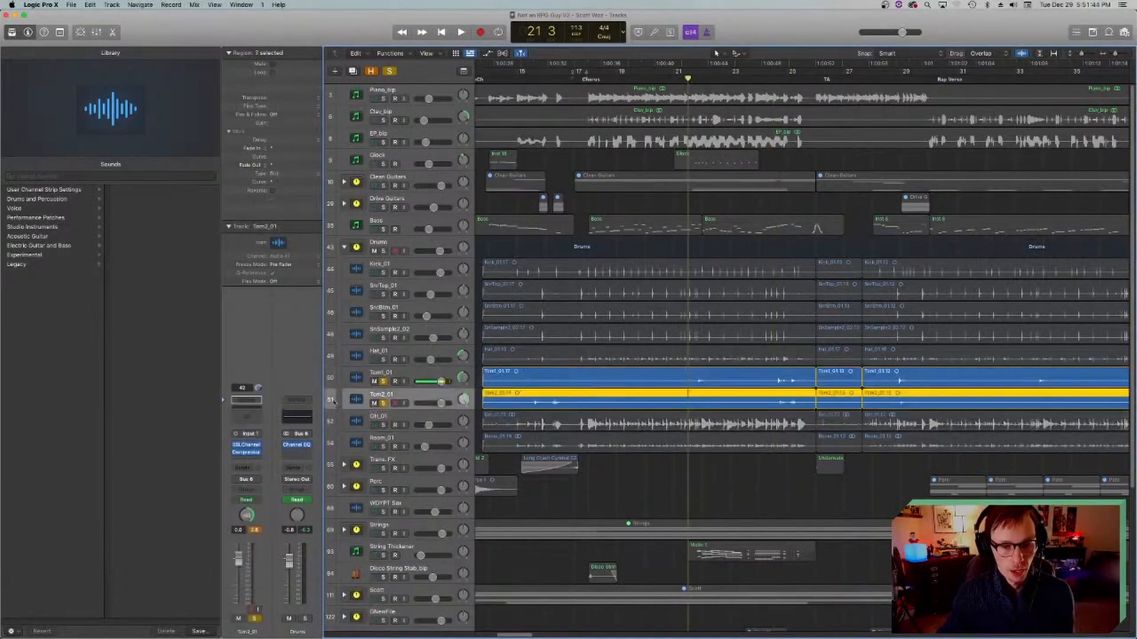
pyautogui.click(247, 452)
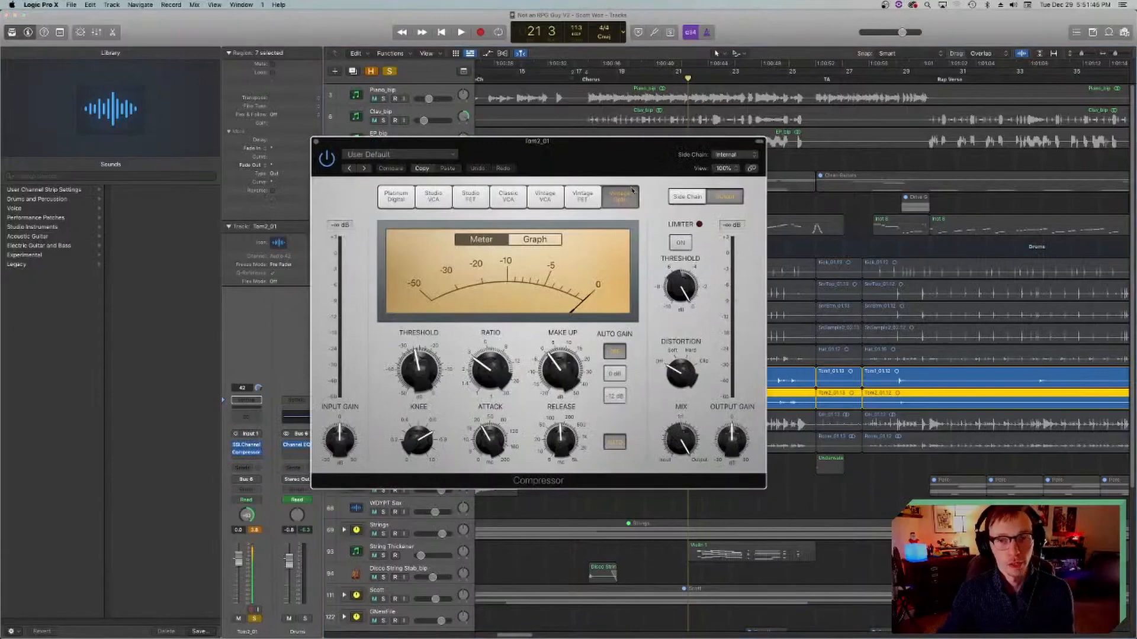
pyautogui.click(316, 143)
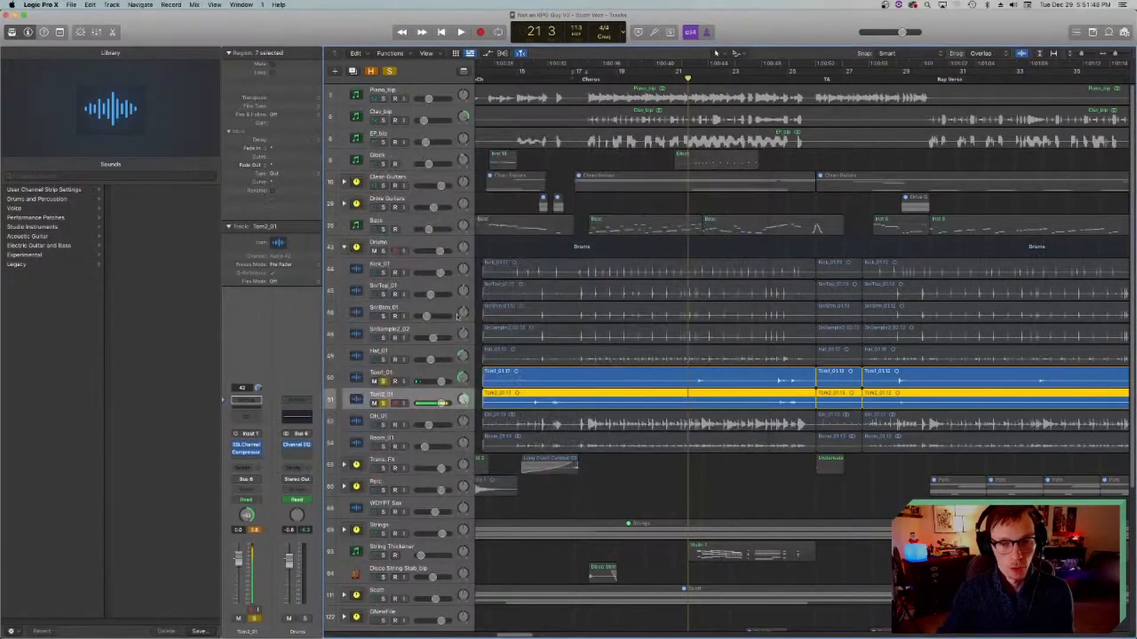
# Step: Solo the OH_01 overheads with the playhead at bar 18, examine their SSLChannel settings, and close the plug-in window
pyautogui.click(355, 419)
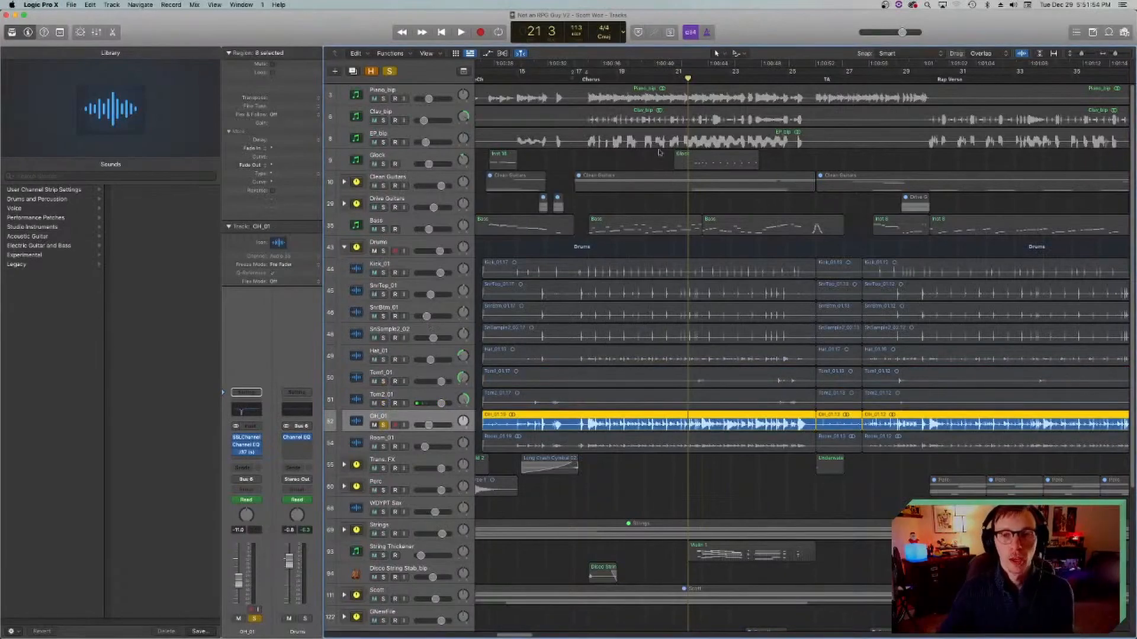
pyautogui.click(587, 78)
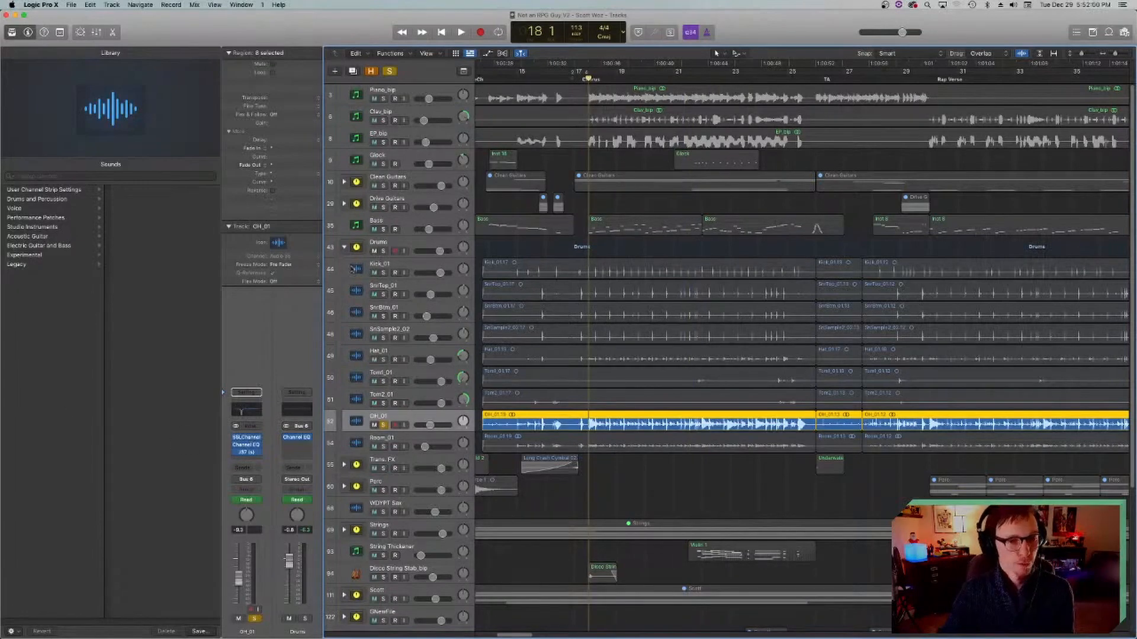
pyautogui.click(248, 438)
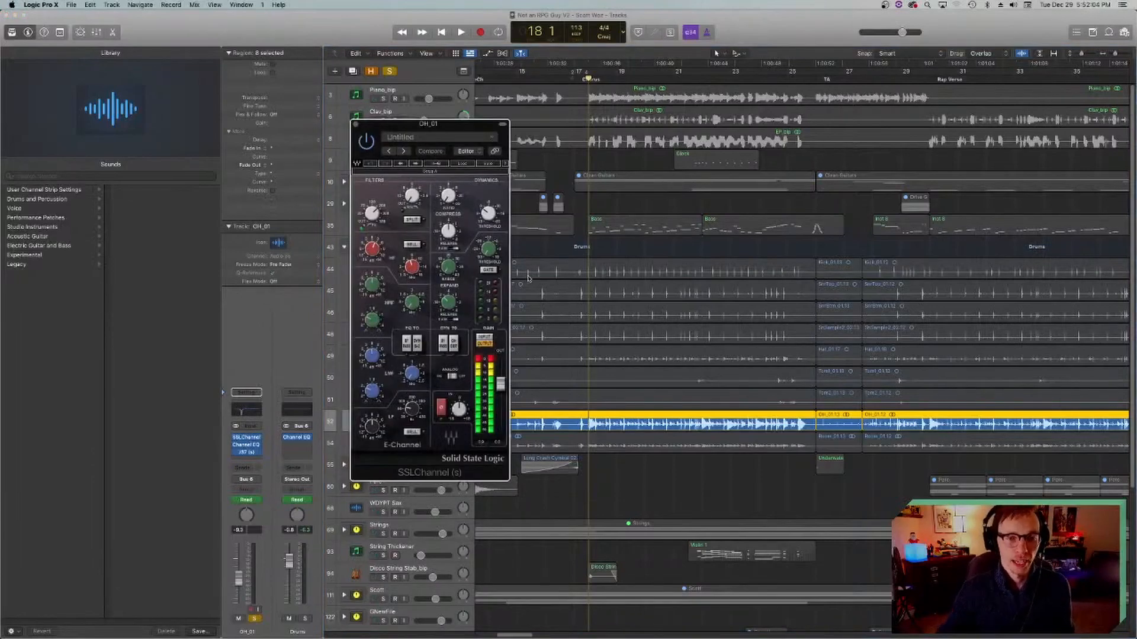
pyautogui.moveTo(371, 215)
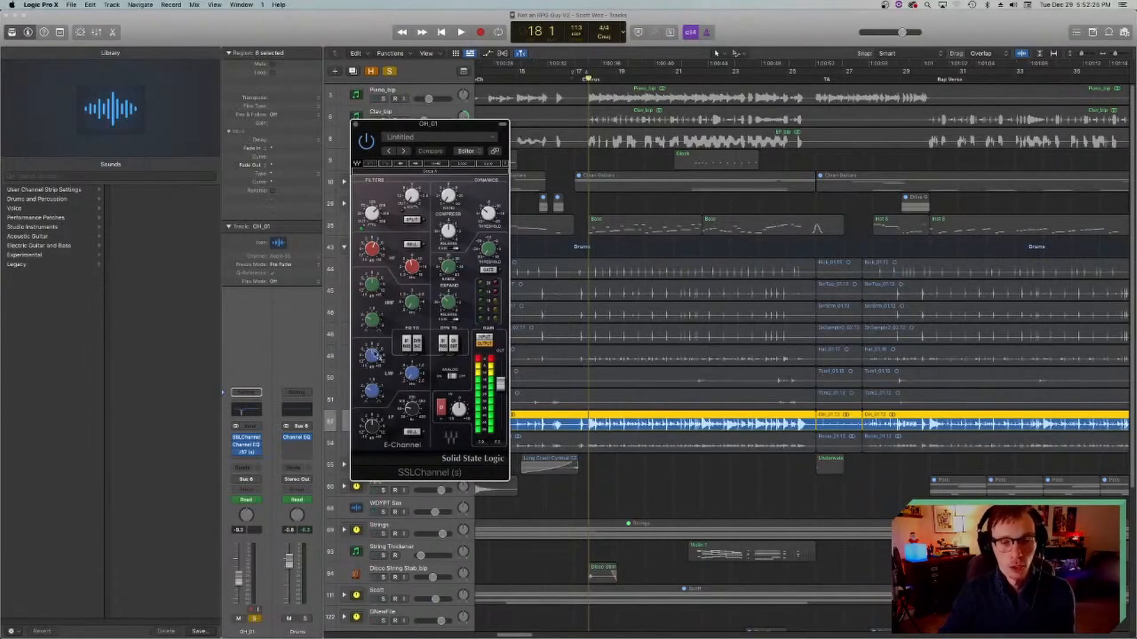
pyautogui.moveTo(379, 133); pyautogui.dragTo(414, 135)
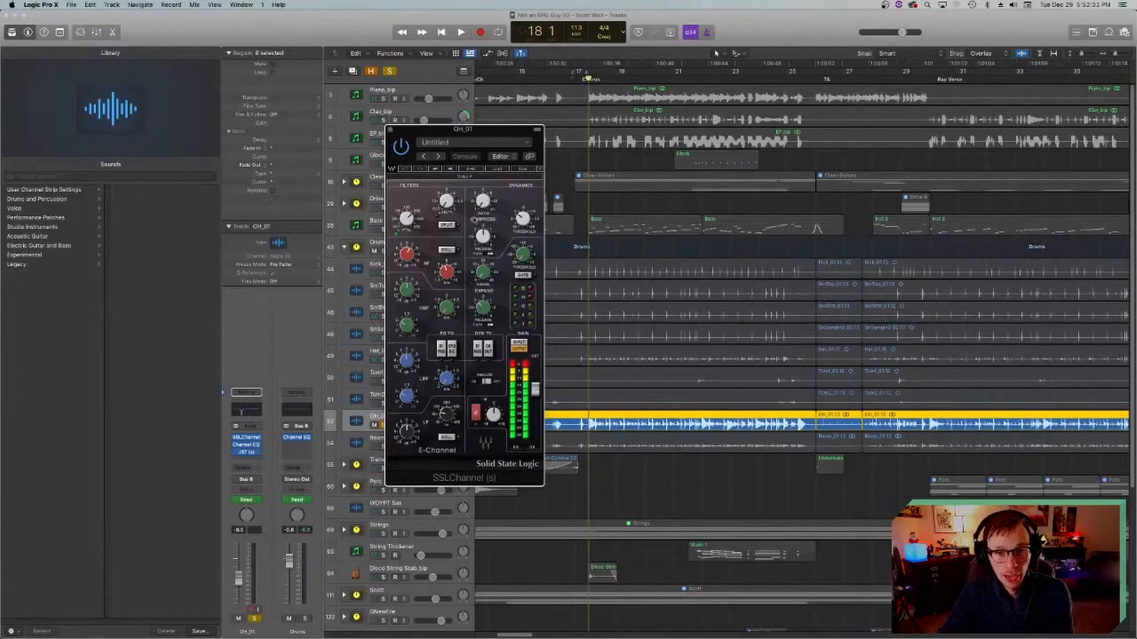
pyautogui.click(392, 130)
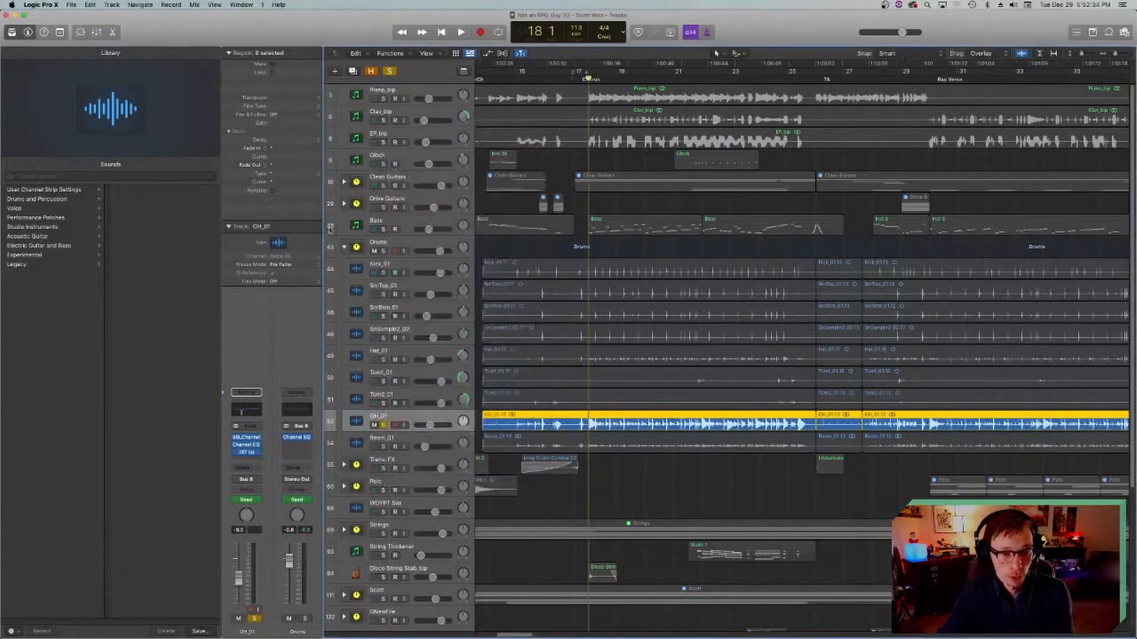
# Step: Examine the J37 tape plug-in on OH_01, close it, and play the soloed overheads from bar 18 to about bar 21
pyautogui.click(246, 453)
pyautogui.moveTo(503, 130); pyautogui.dragTo(526, 142)
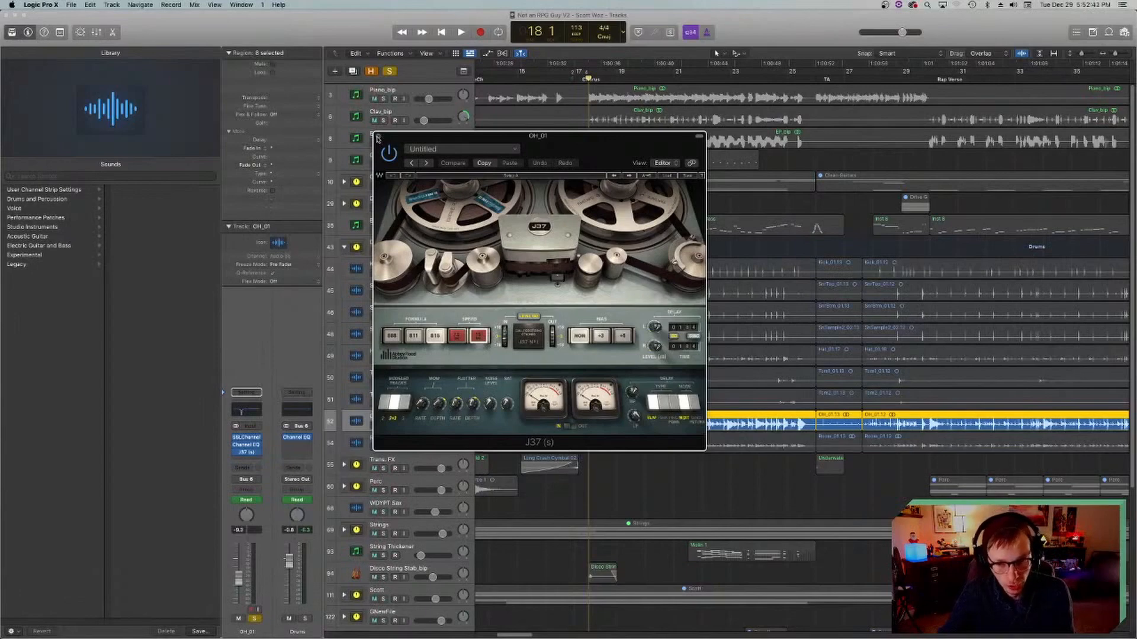
pyautogui.click(378, 138)
pyautogui.press('space')
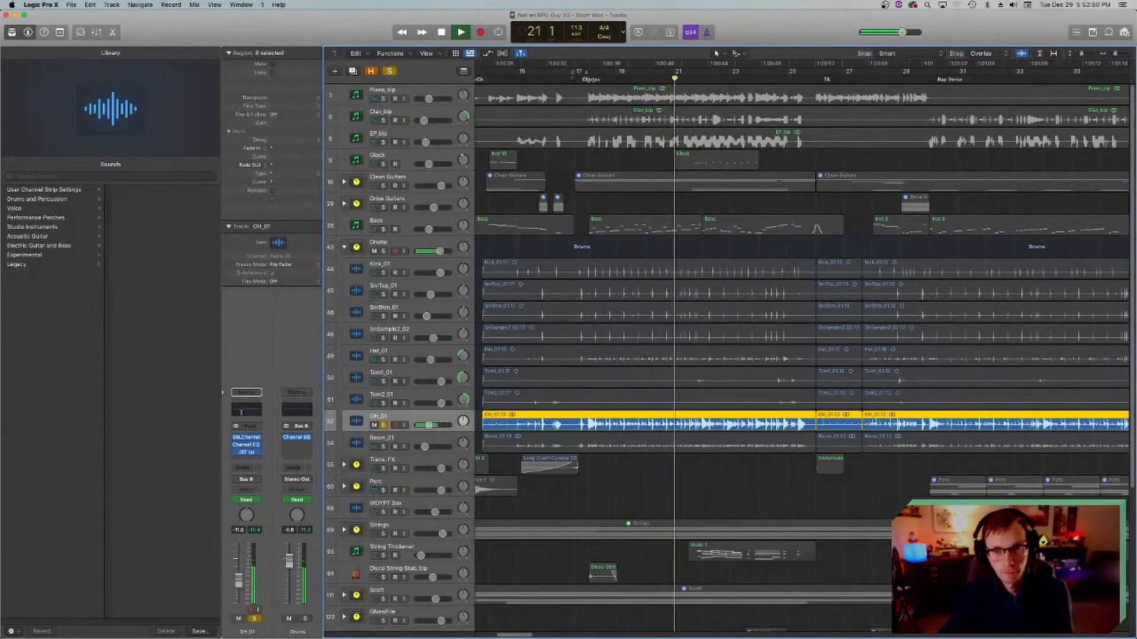
pyautogui.press('space')
# Step: Switch the solo from OH_01 to the Room_01 track and save the project
pyautogui.click(384, 425)
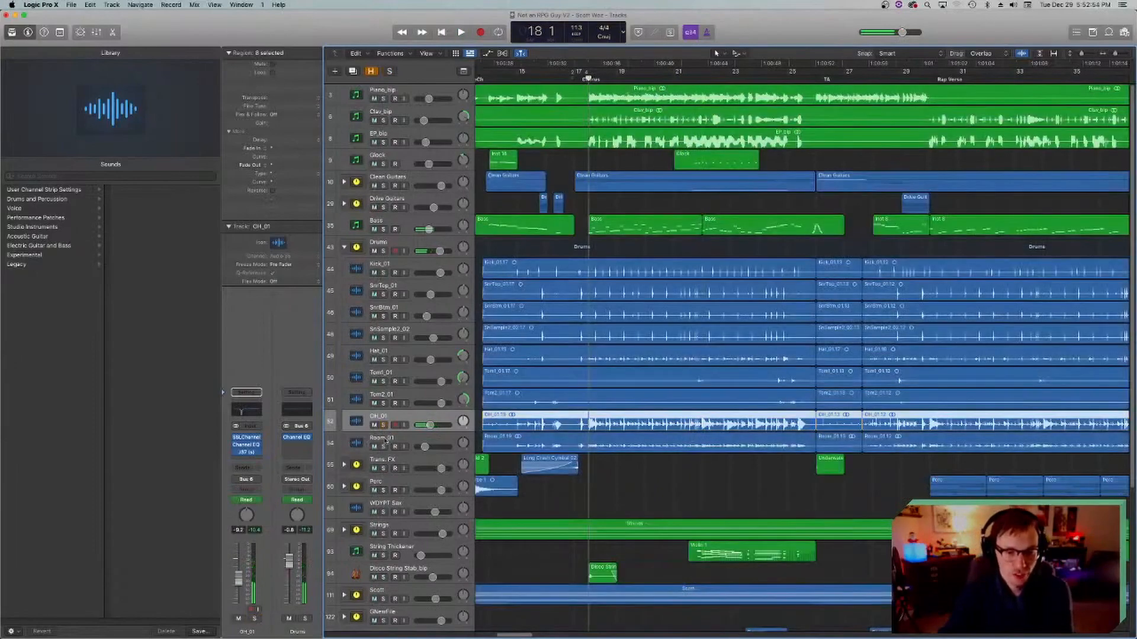
pyautogui.click(384, 447)
pyautogui.press('super+s')
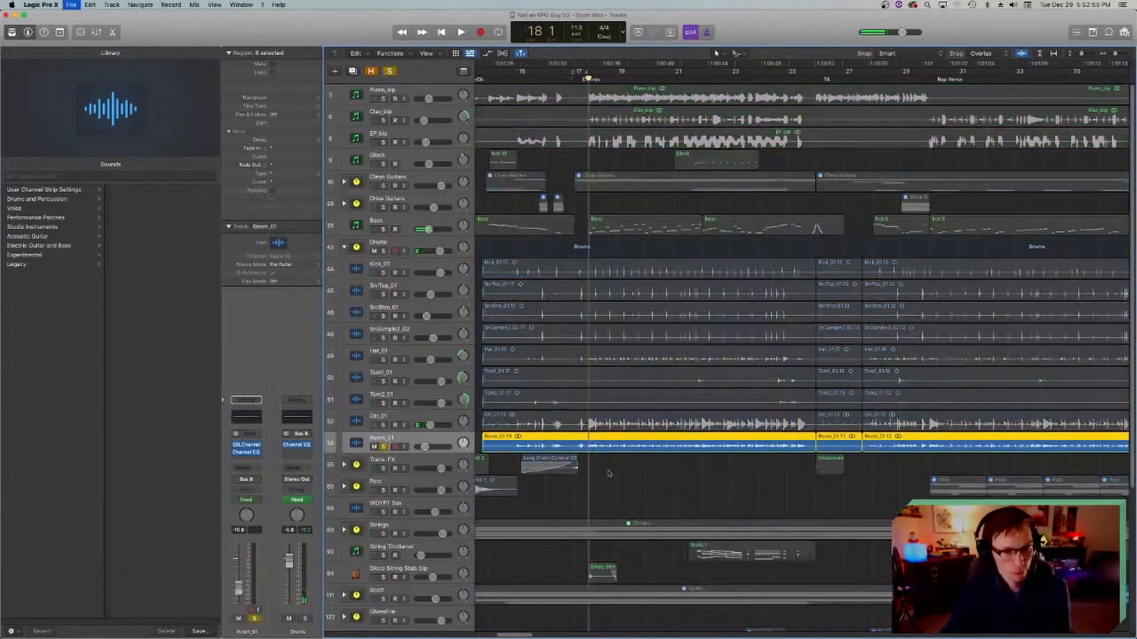
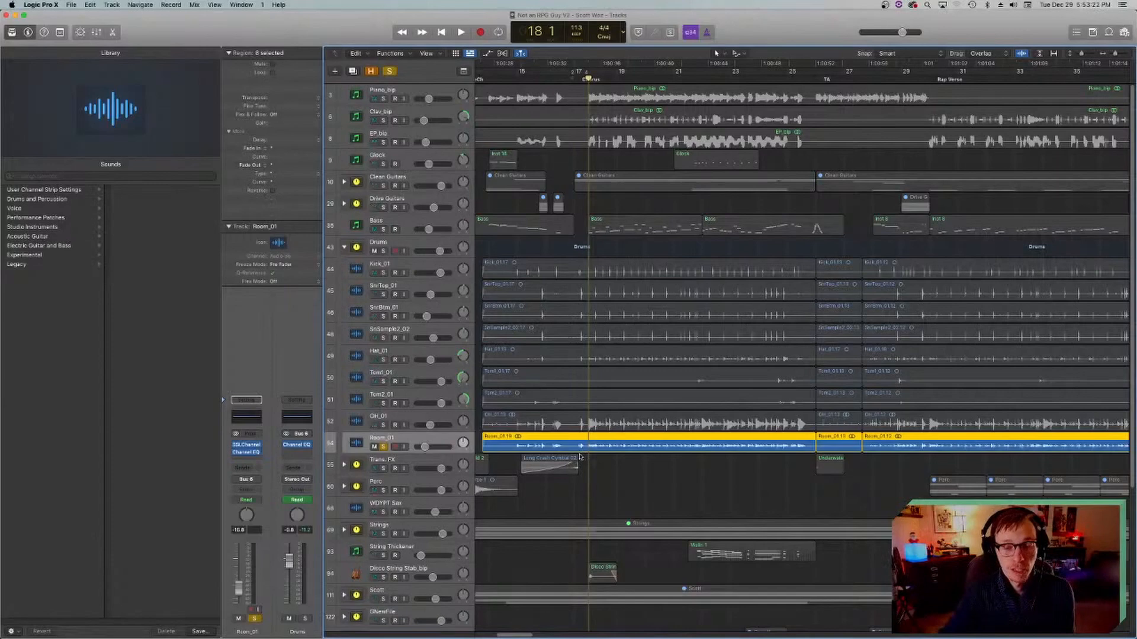
# Step: Select the Room_01 region spanning the chorus and play the soloed room track
pyautogui.click(617, 464)
pyautogui.click(616, 450)
pyautogui.click(635, 464)
pyautogui.click(634, 447)
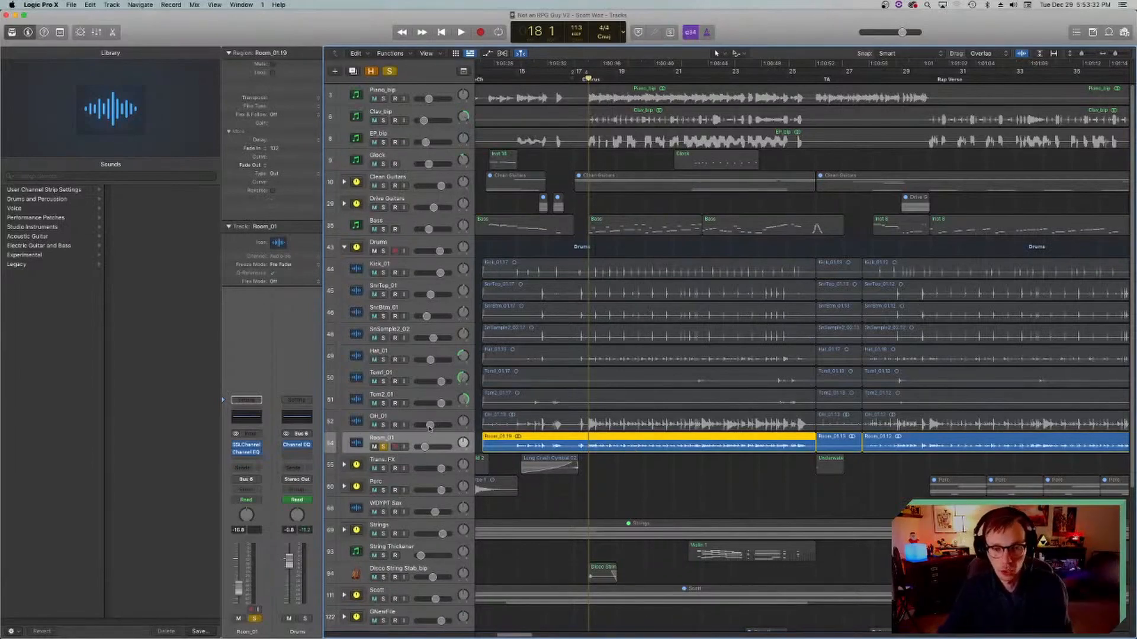
pyautogui.press('space')
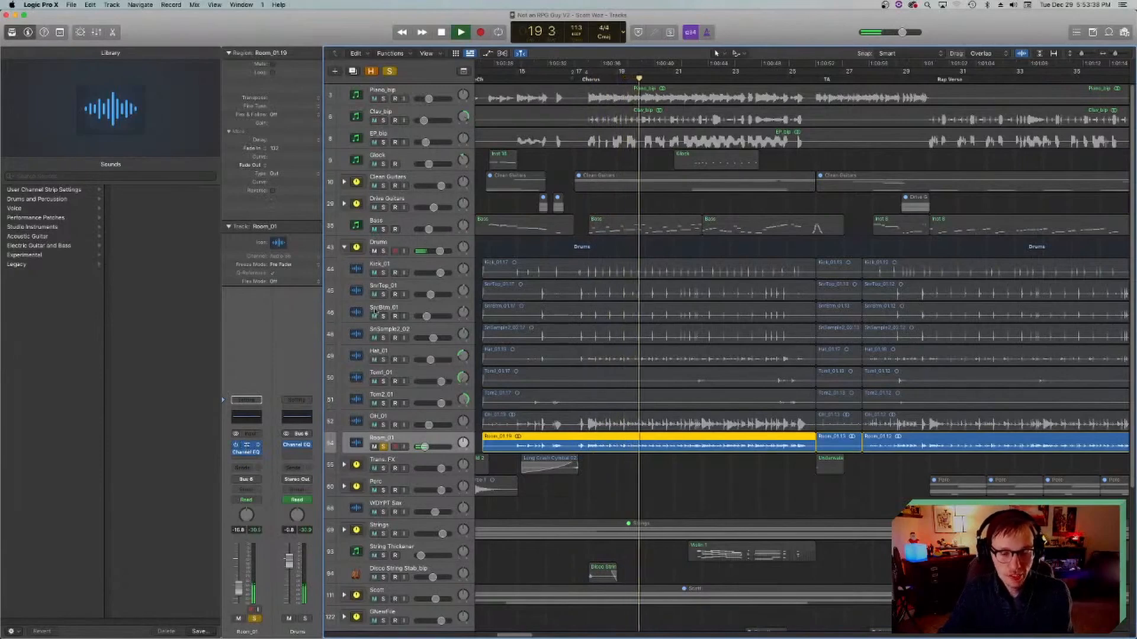
# Step: Open the SSLChannel plug-in on Room_01 and compare it bypassed and active while replaying the chorus
pyautogui.click(246, 446)
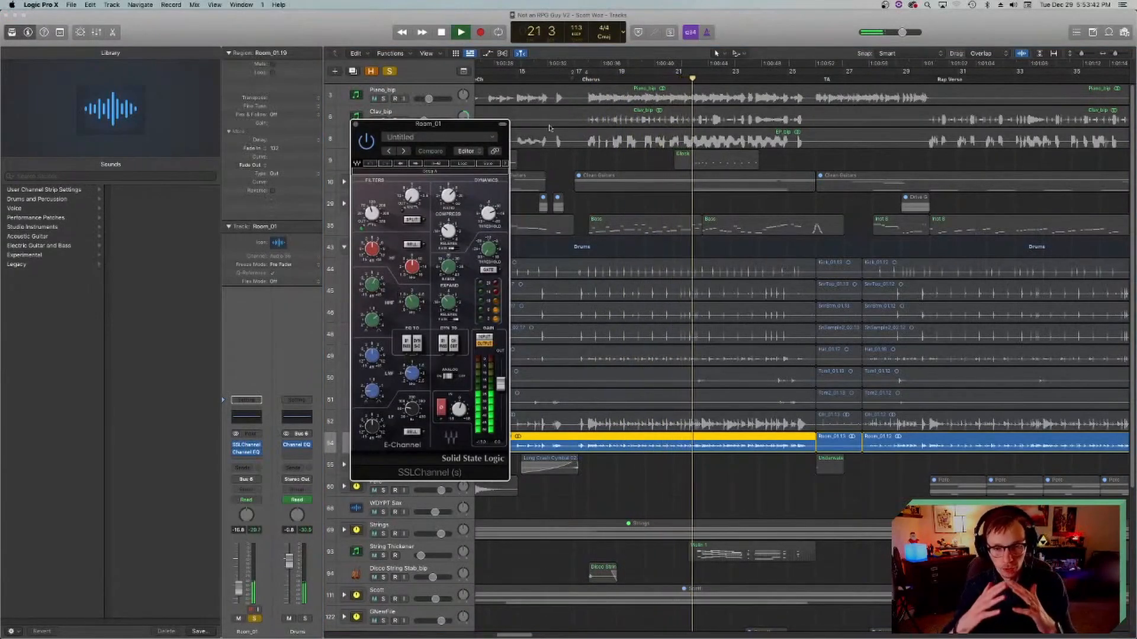
pyautogui.doubleClick(589, 81)
pyautogui.press('space')
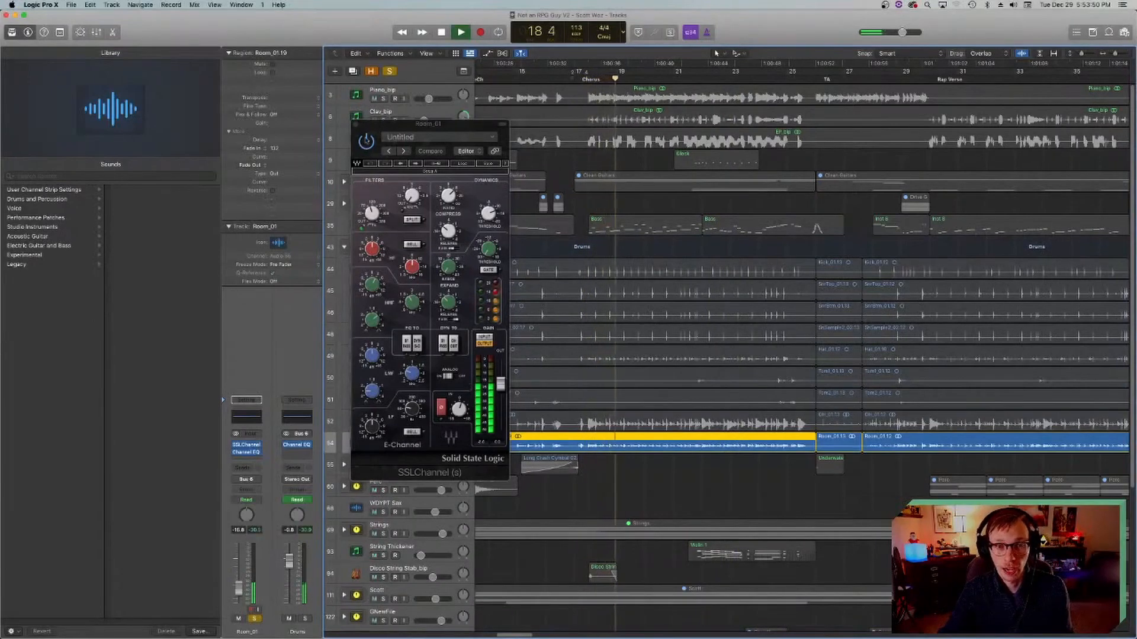
pyautogui.click(366, 140)
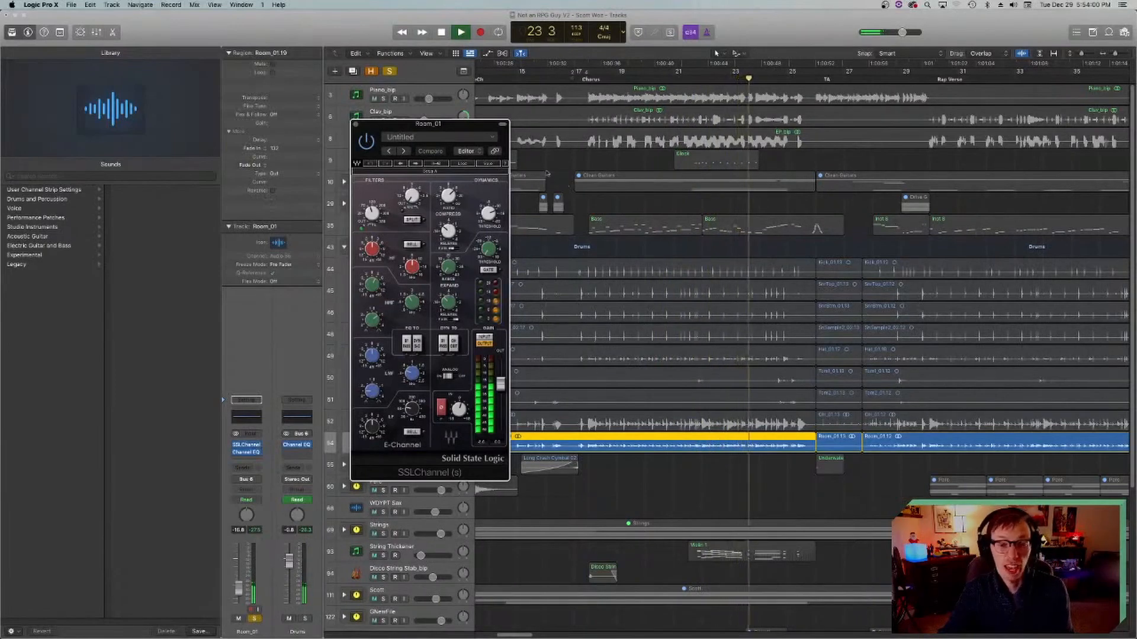
# Step: Stop playback, close the SSLChannel plug-in, return the playhead to bar 18 at the chorus and save the project
pyautogui.press('space')
pyautogui.click(354, 124)
pyautogui.click(588, 81)
pyautogui.press('super+s')
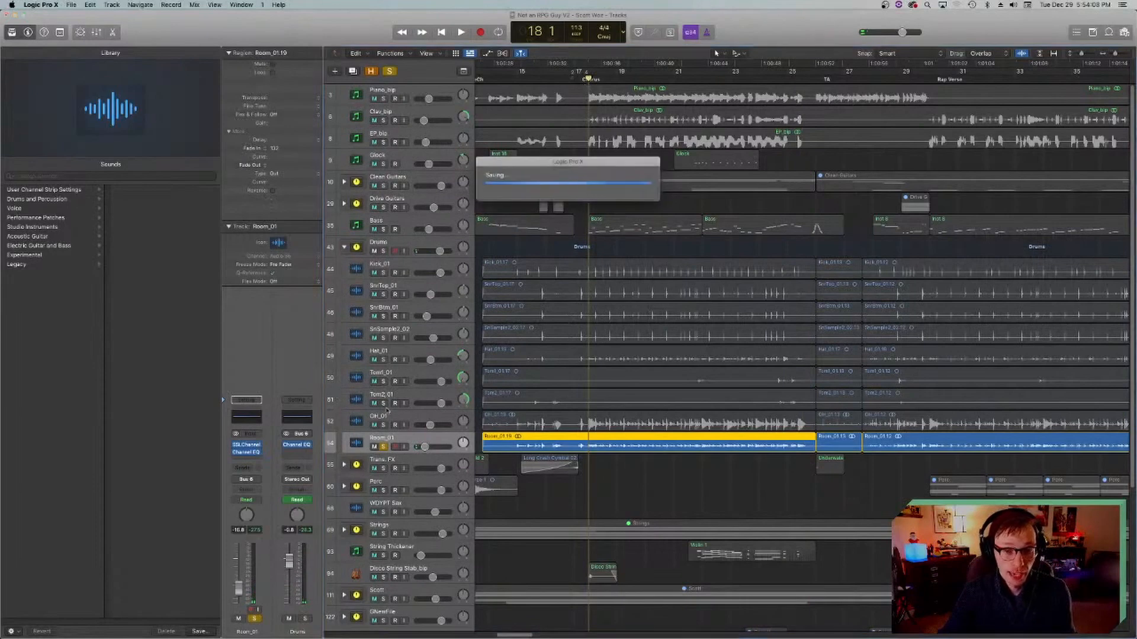
# Step: Play the chorus with only Room_01 soloed and add the OH_01 overheads to the solo
pyautogui.keyDown('shift'); pyautogui.click(389, 421); pyautogui.keyUp('shift')
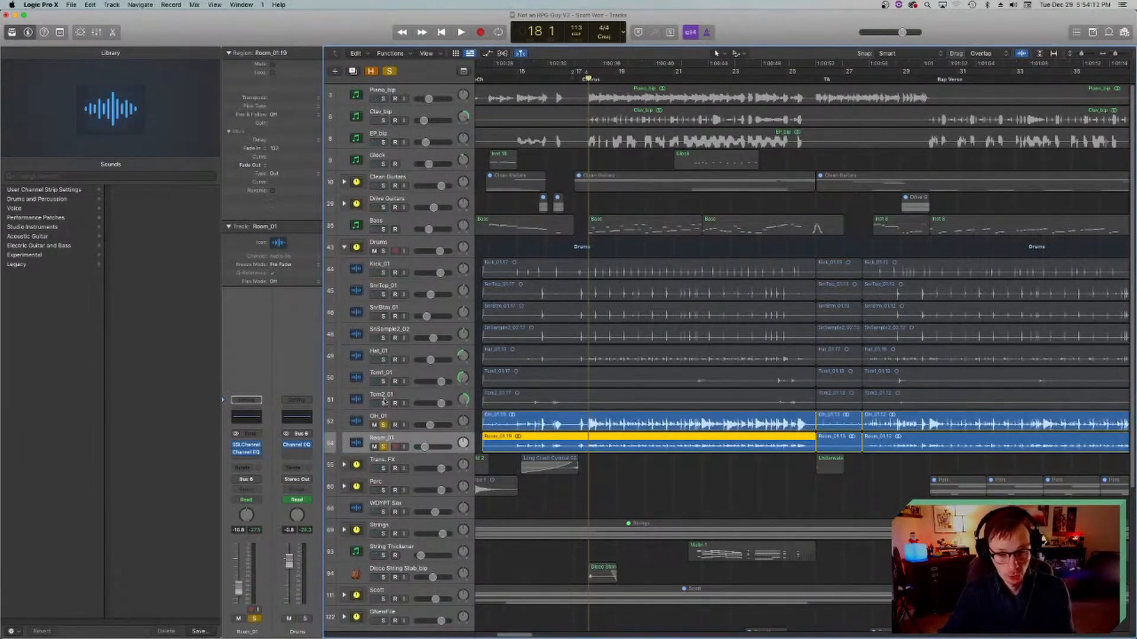
pyautogui.click(383, 446)
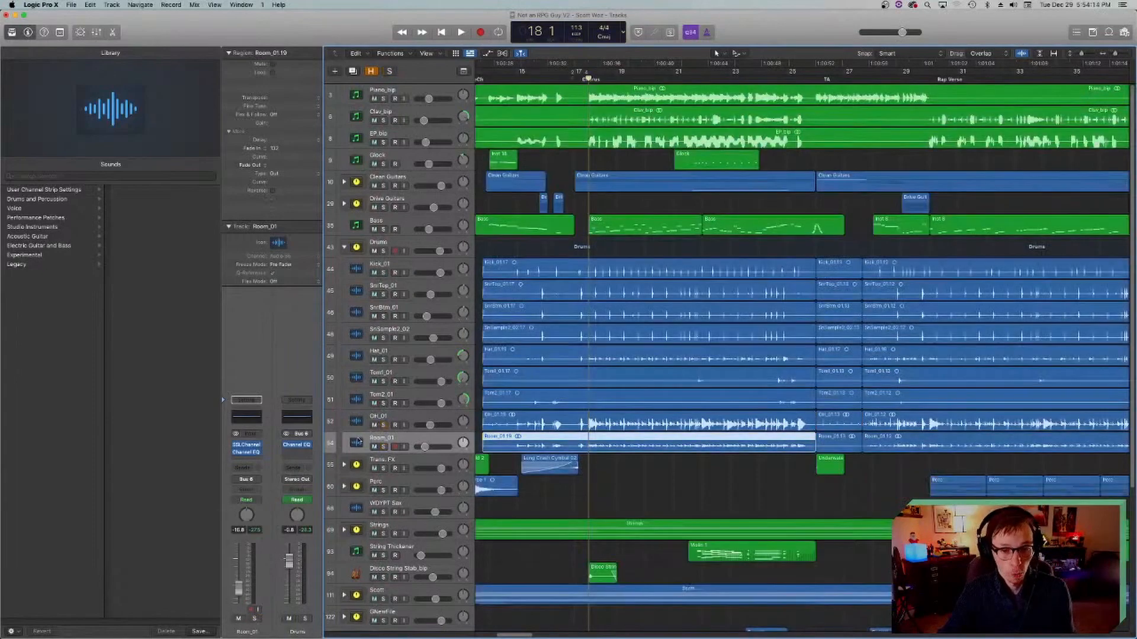
pyautogui.click(384, 447)
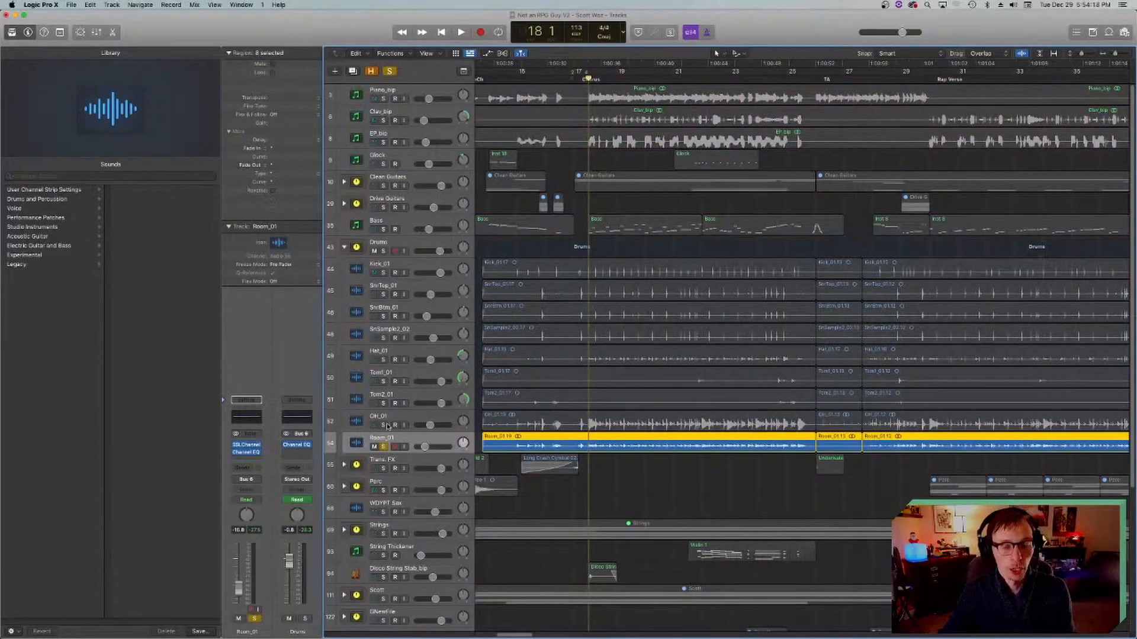
pyautogui.press('space')
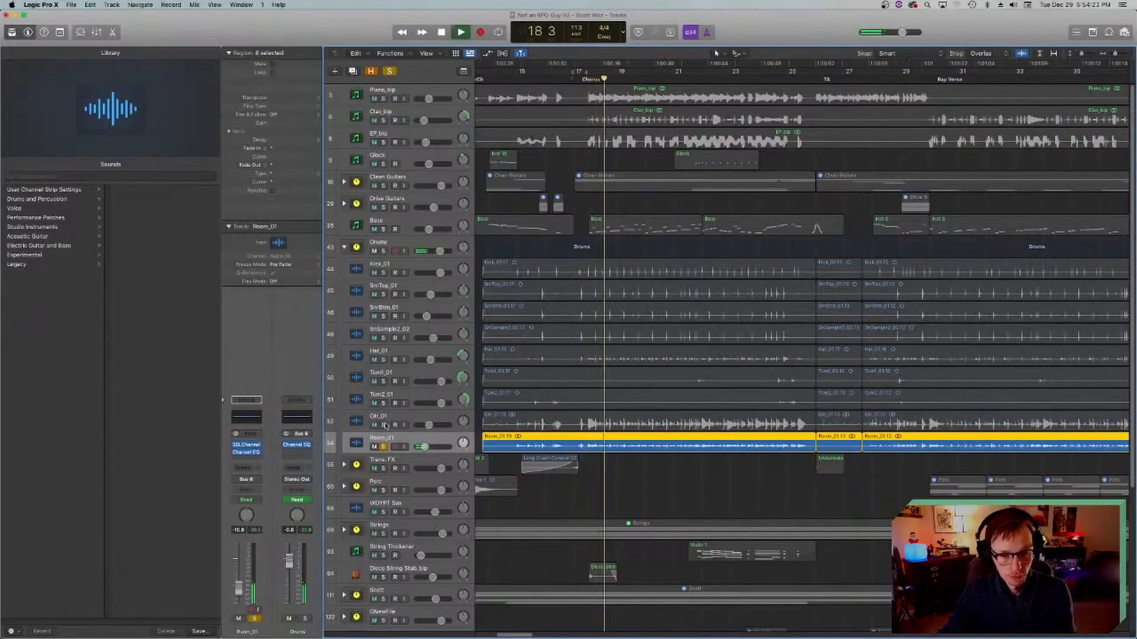
pyautogui.click(383, 424)
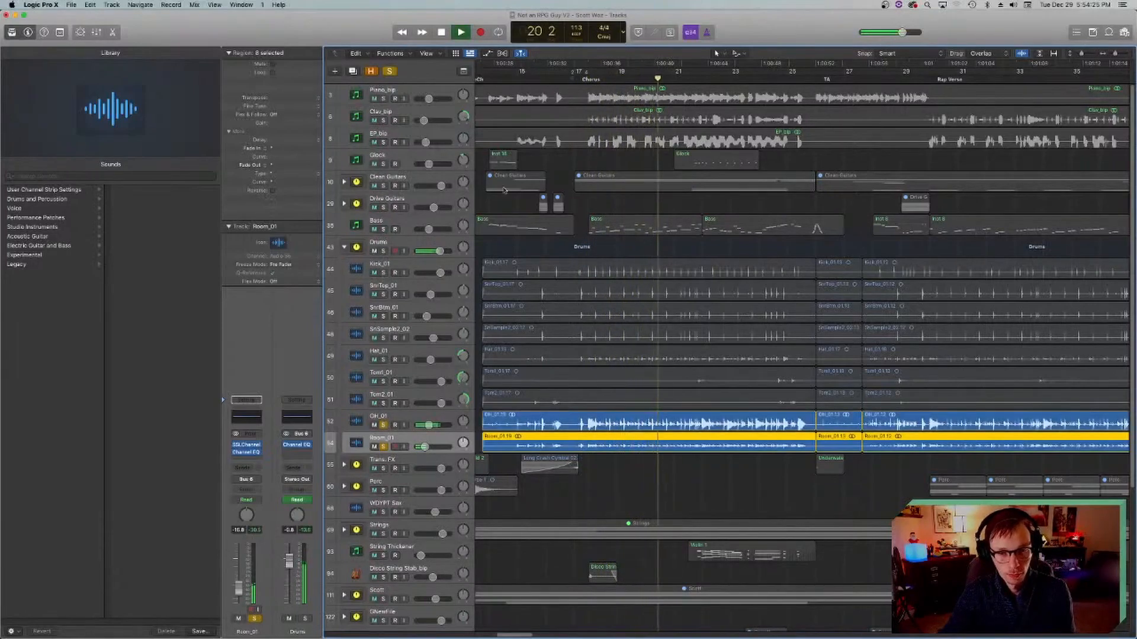
# Step: Set a cycle range over the chorus from bar 18 to bar 26
pyautogui.moveTo(578, 71); pyautogui.dragTo(805, 72)
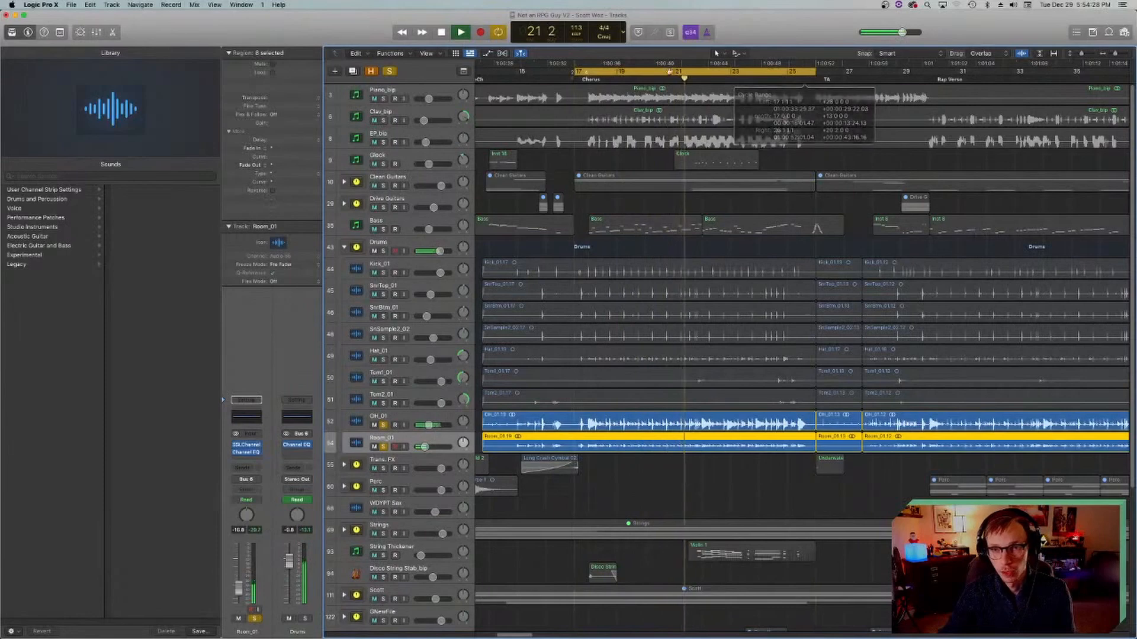
pyautogui.press('space')
pyautogui.moveTo(647, 72); pyautogui.dragTo(659, 72)
pyautogui.moveTo(829, 71); pyautogui.dragTo(815, 72)
# Step: Loop the chorus and compare the room track with and without the OH_01 overheads
pyautogui.press('space')
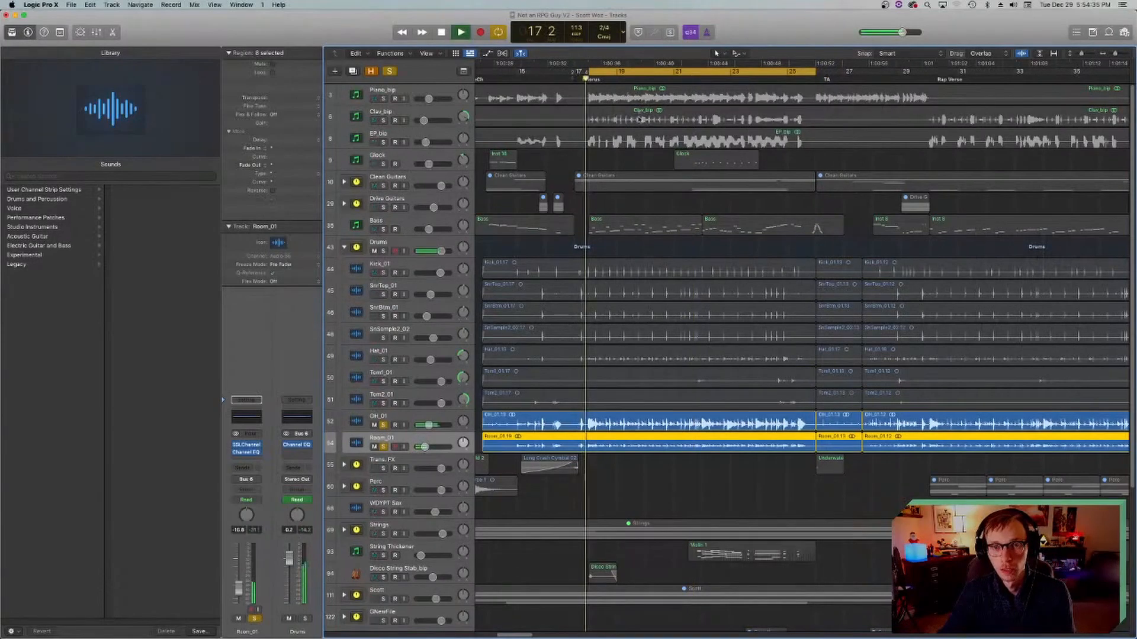
pyautogui.click(382, 425)
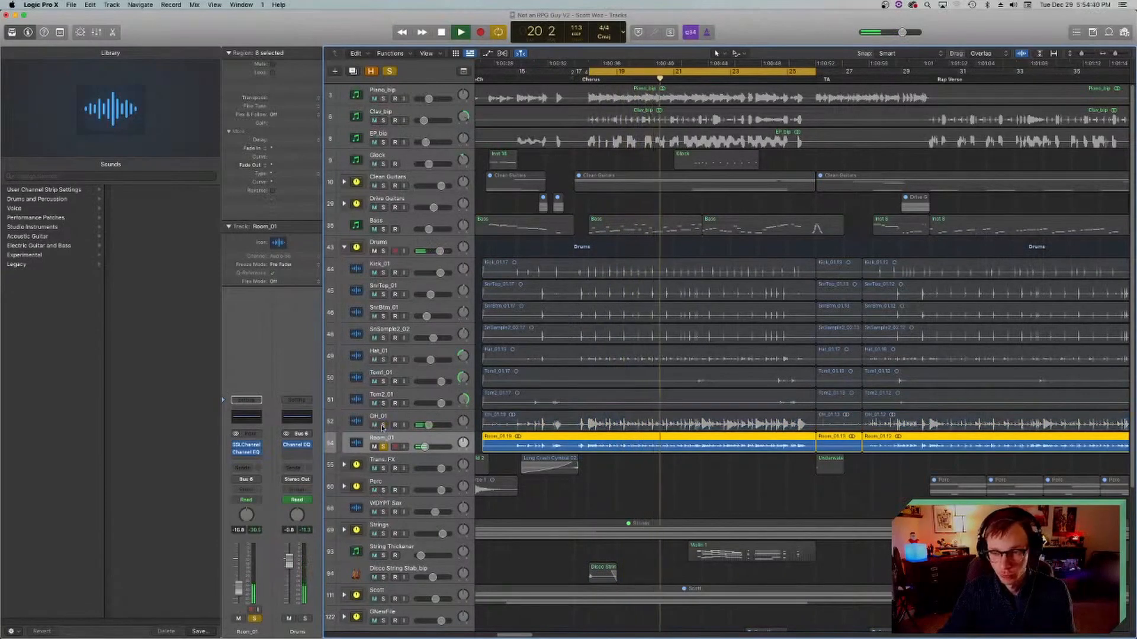
pyautogui.click(383, 426)
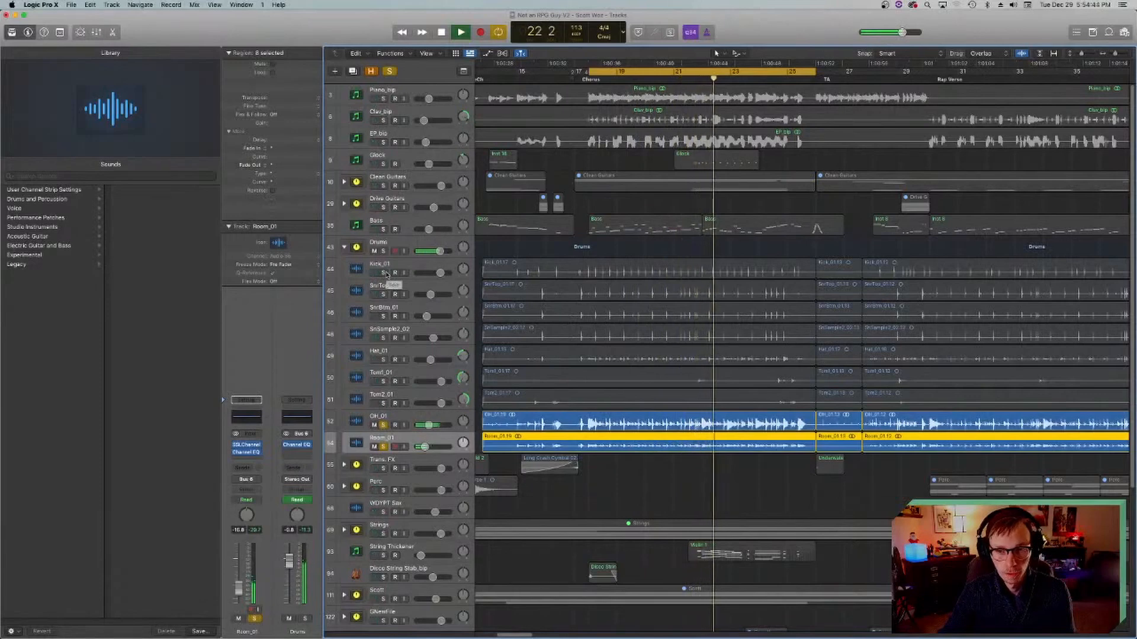
# Step: Add the kick, snare top, snare bottom, snare sample, hat and both tom tracks to the solo one by one during playback
pyautogui.click(385, 273)
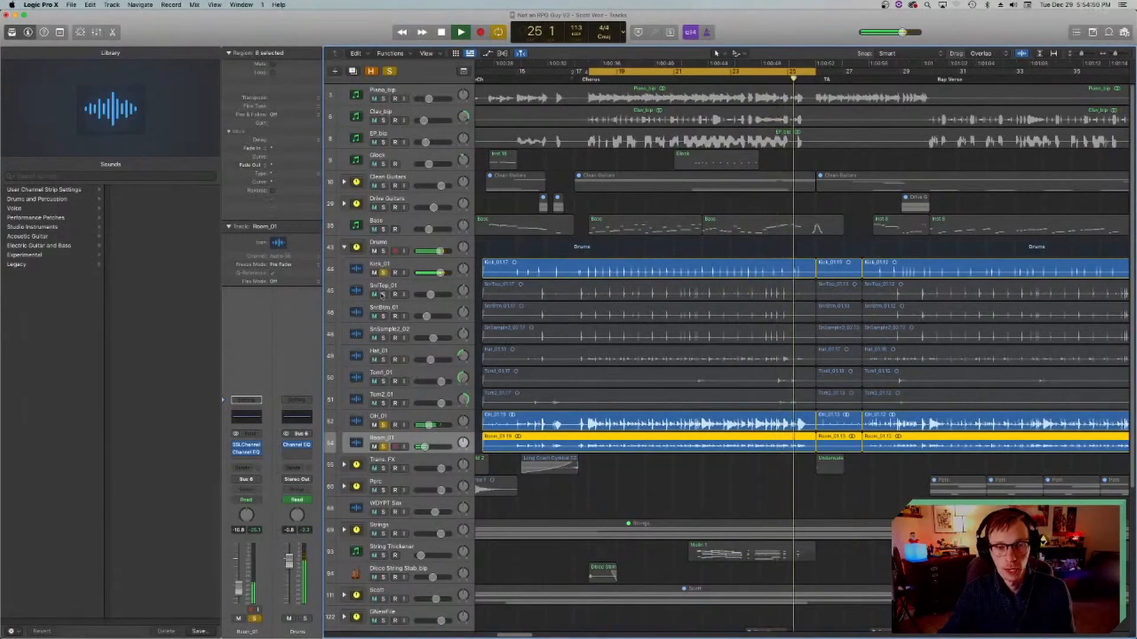
pyautogui.click(383, 295)
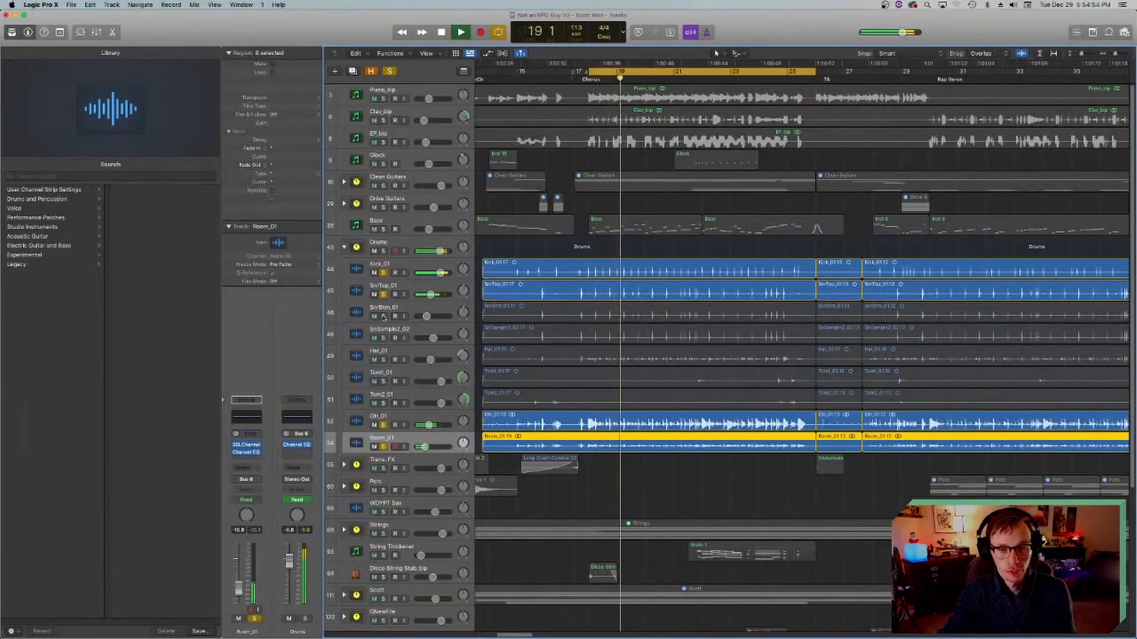
pyautogui.click(383, 316)
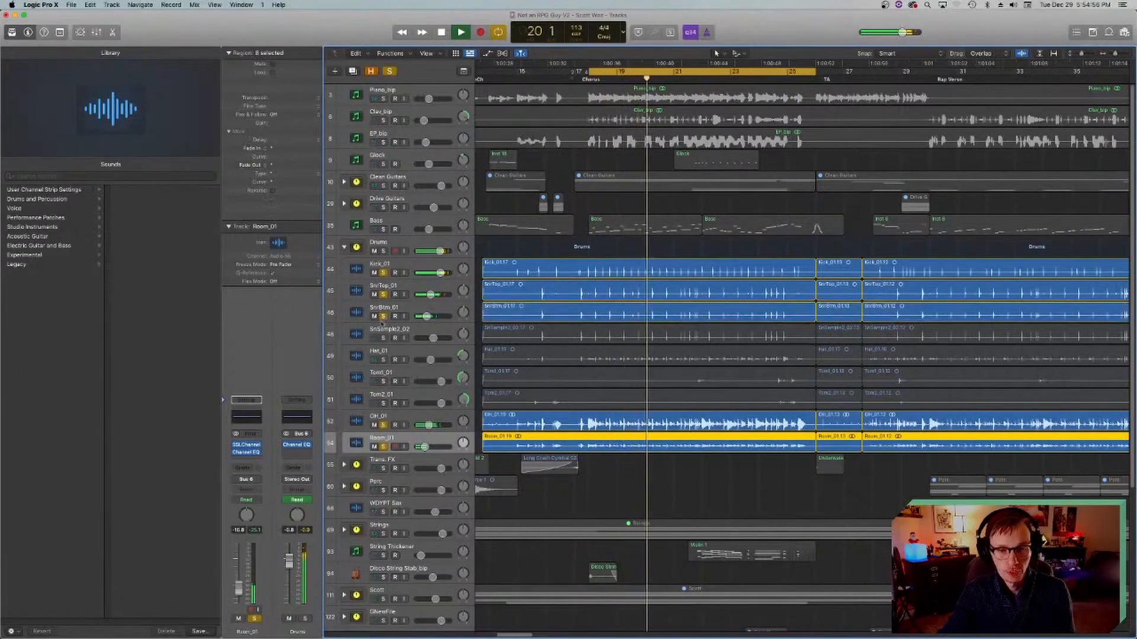
pyautogui.click(383, 338)
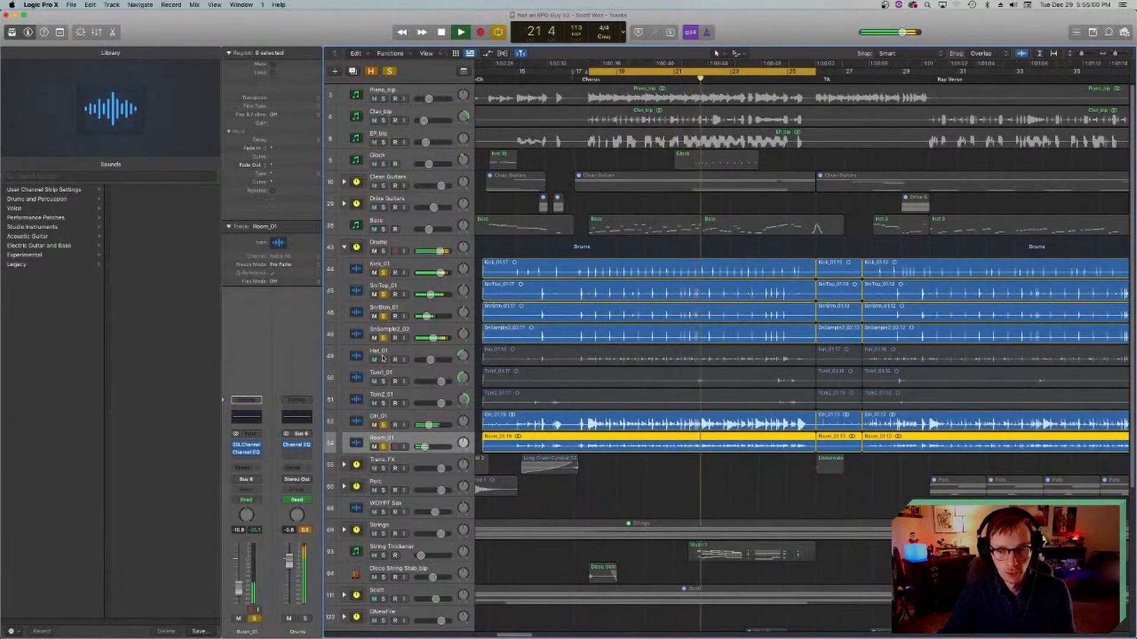
pyautogui.click(383, 360)
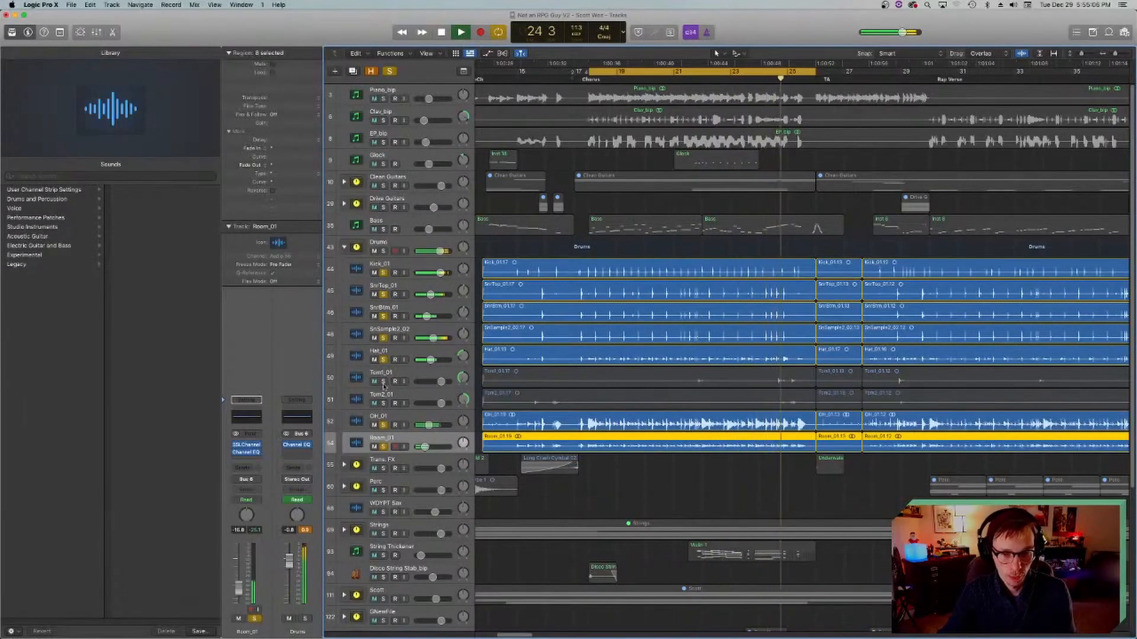
pyautogui.click(383, 381)
pyautogui.click(383, 403)
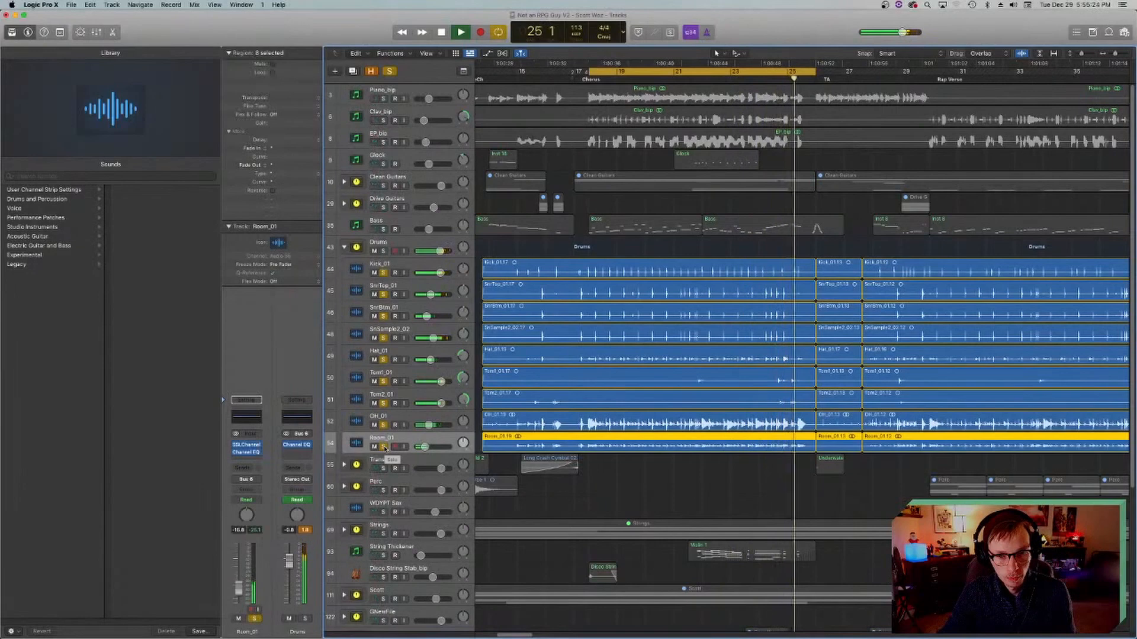
# Step: Stop playback, clear the solo on every drum track from Room_01 up to Kick_01 and collapse the Drums stack
pyautogui.press('space')
pyautogui.press('Return')
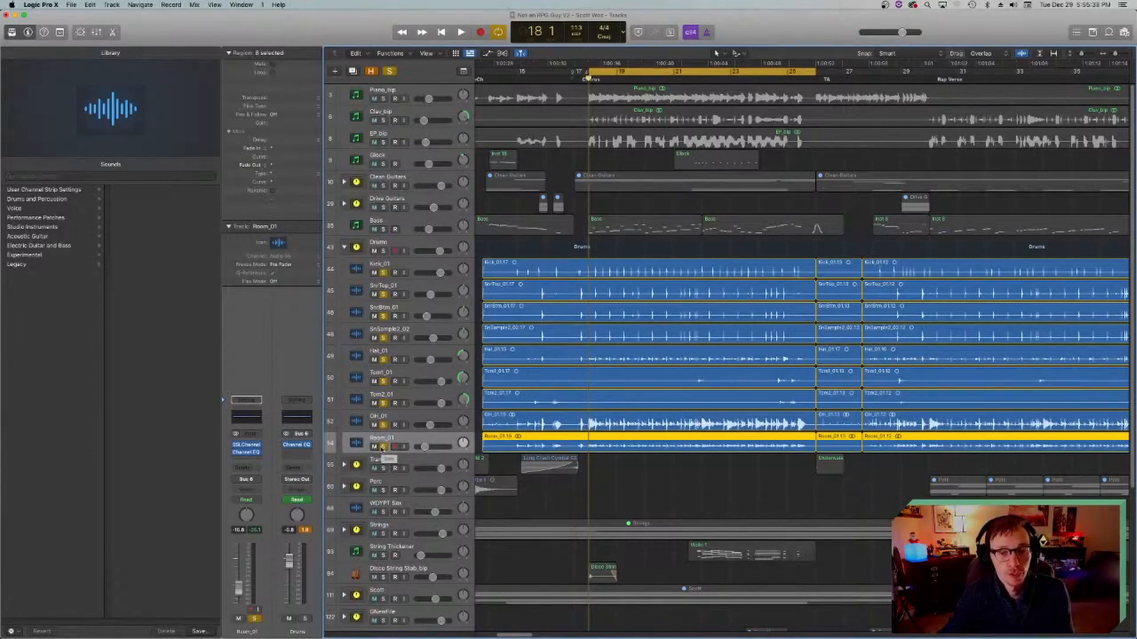
pyautogui.moveTo(382, 447); pyautogui.dragTo(384, 273)
pyautogui.click(344, 247)
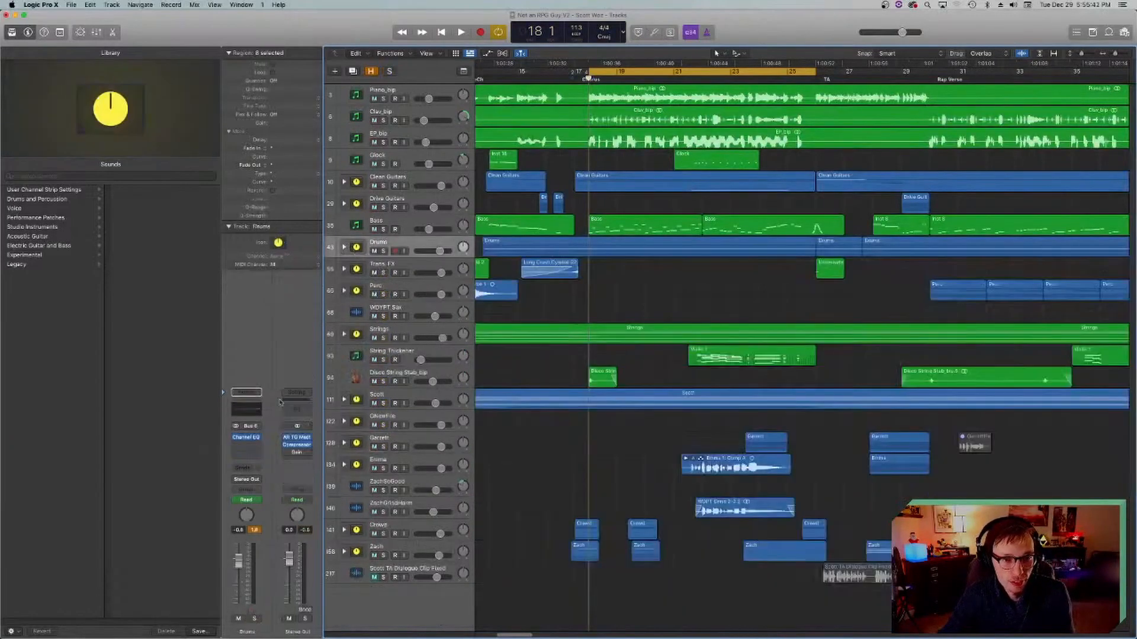
# Step: Inspect the Channel EQ on the Drums stack, close it and save the project
pyautogui.click(247, 409)
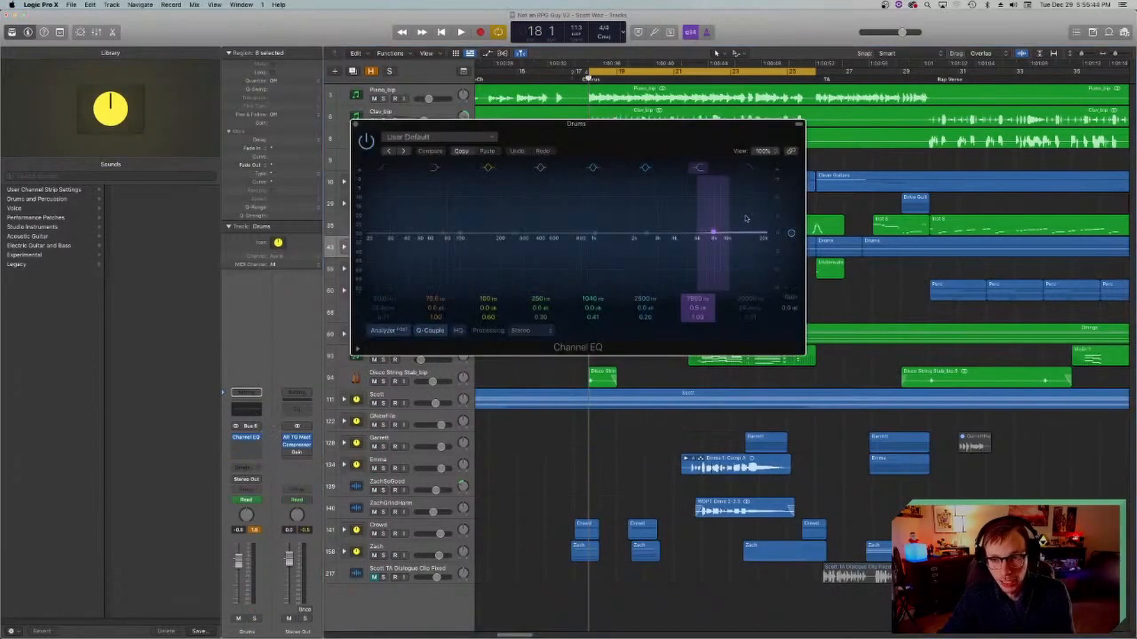
pyautogui.click(354, 124)
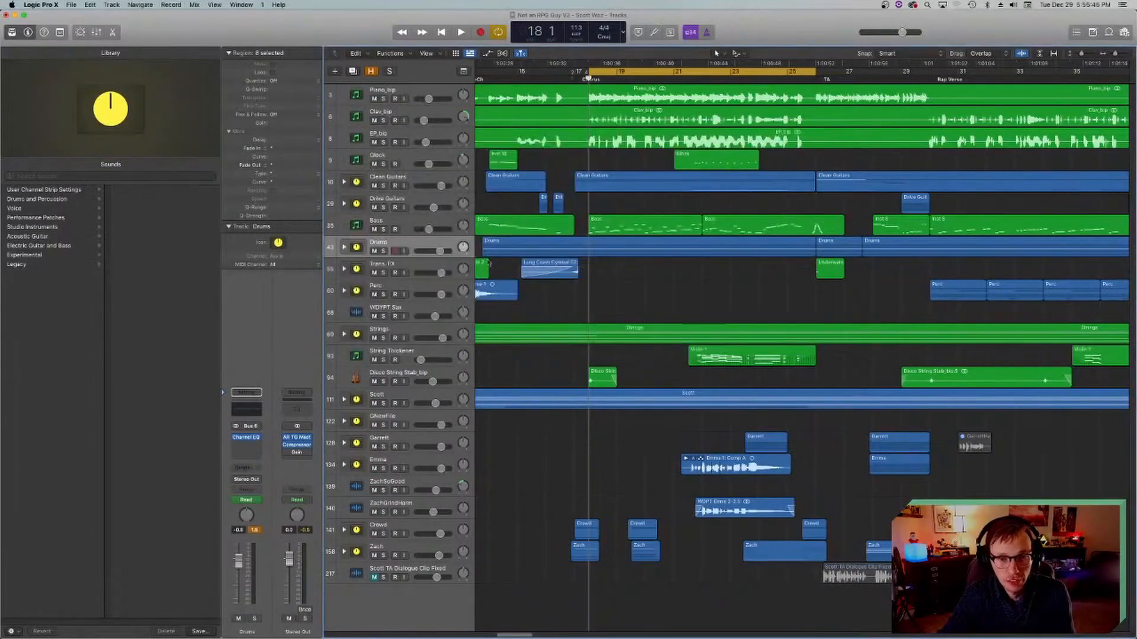
pyautogui.press('super+s')
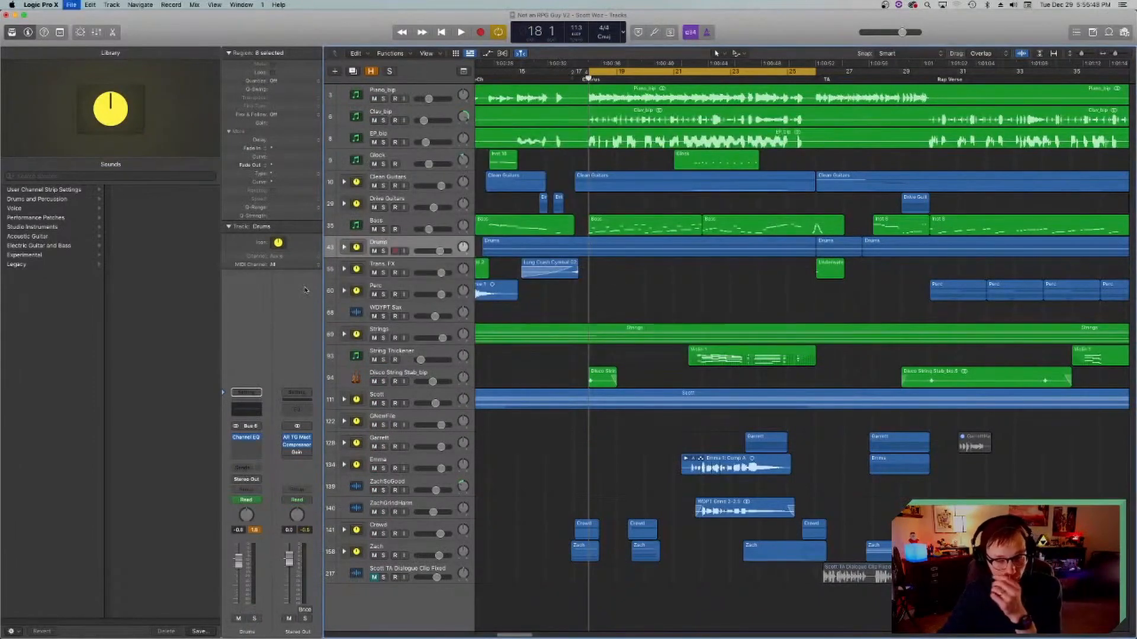
# Step: Expand the Drums stack, select the Kick_01 track and show track automation
pyautogui.click(344, 247)
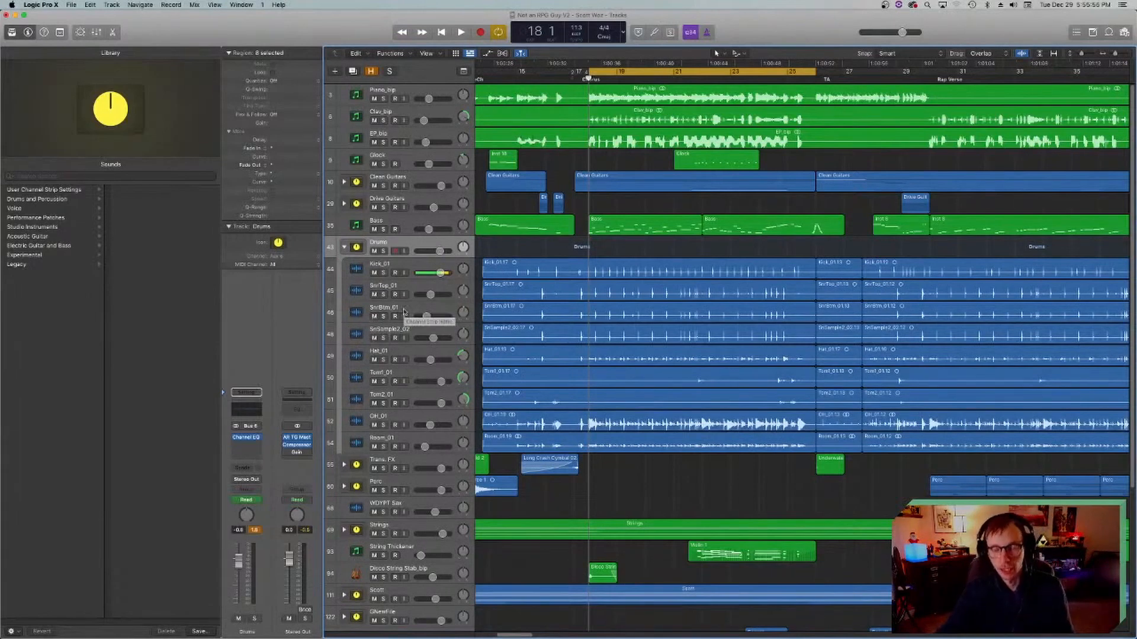
pyautogui.click(356, 96)
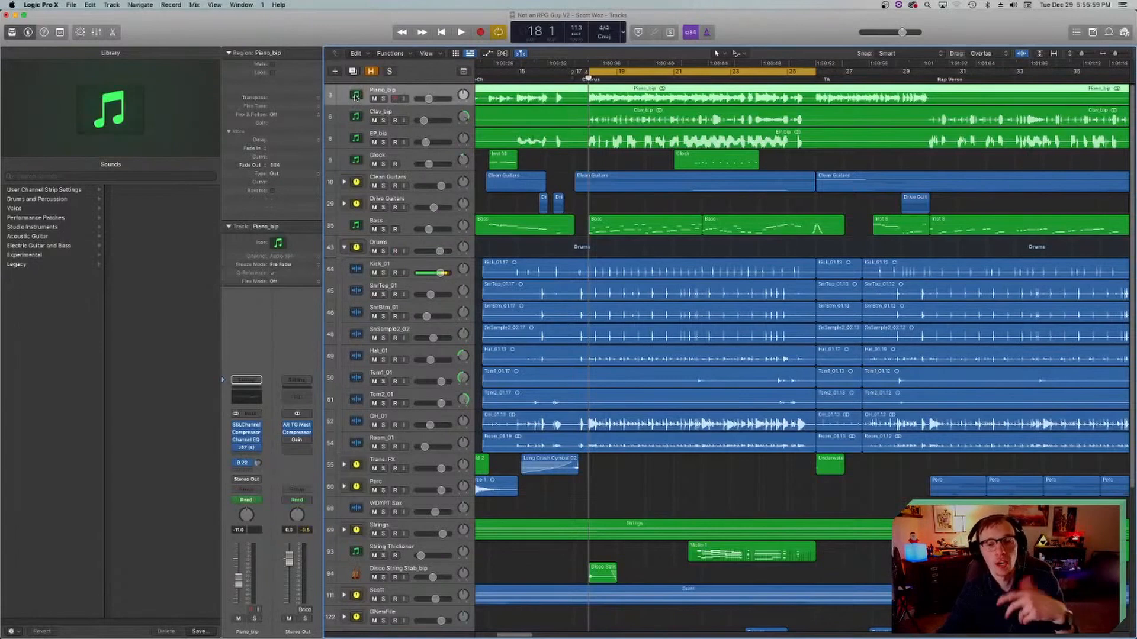
pyautogui.click(357, 269)
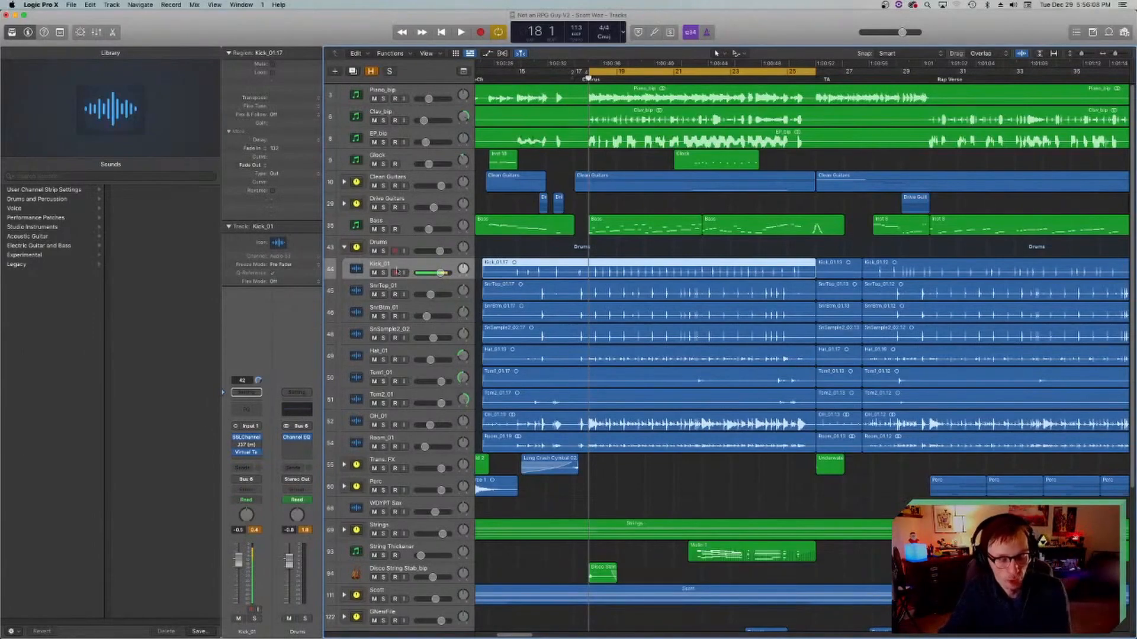
pyautogui.press('a')
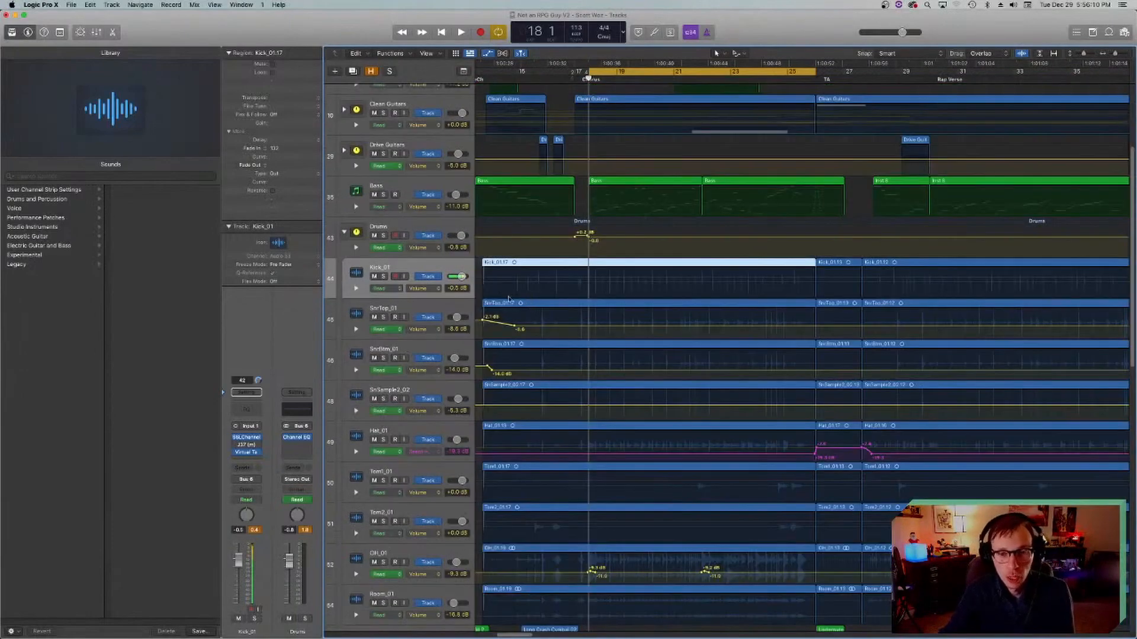
# Step: Turn off cycle mode and play the verse from just before bar 9 to hear the snare volume automation
pyautogui.hscroll(-10, 505, 379)
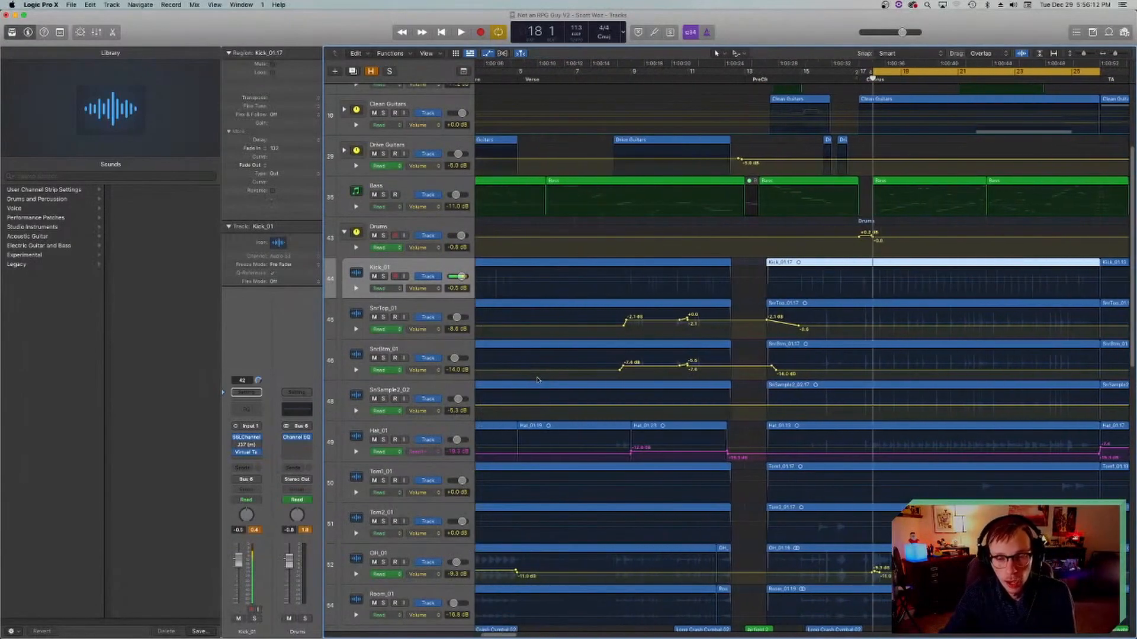
pyautogui.click(630, 84)
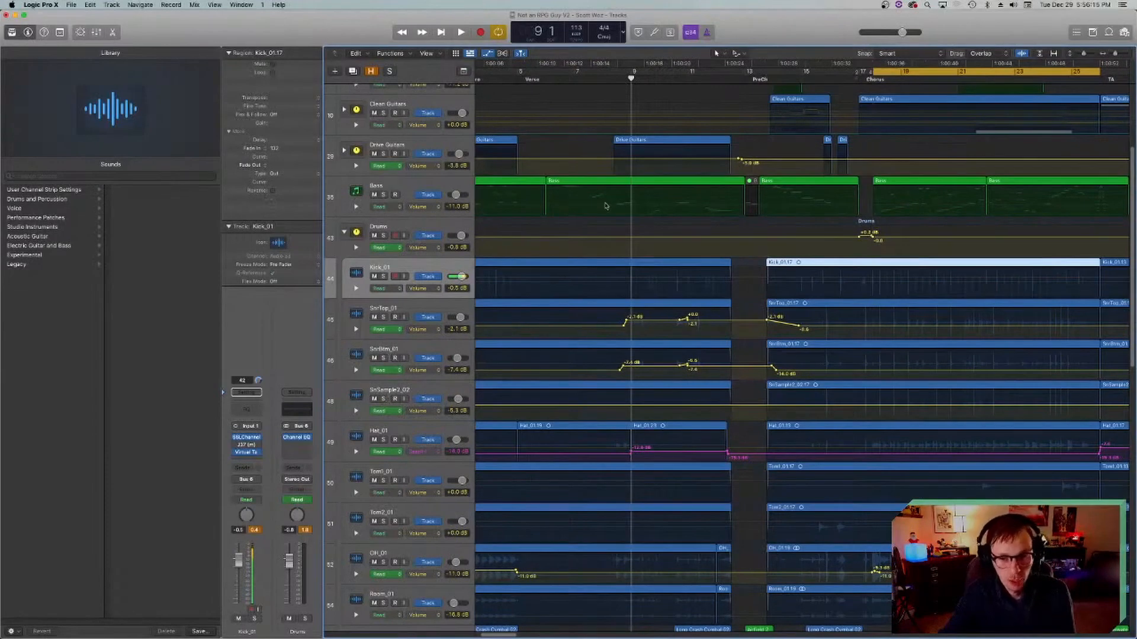
pyautogui.hscroll(-3, 606, 103)
pyautogui.press('space')
pyautogui.press('space')
pyautogui.click(696, 81)
pyautogui.press('space')
pyautogui.press('space')
pyautogui.press('c')
pyautogui.press('space')
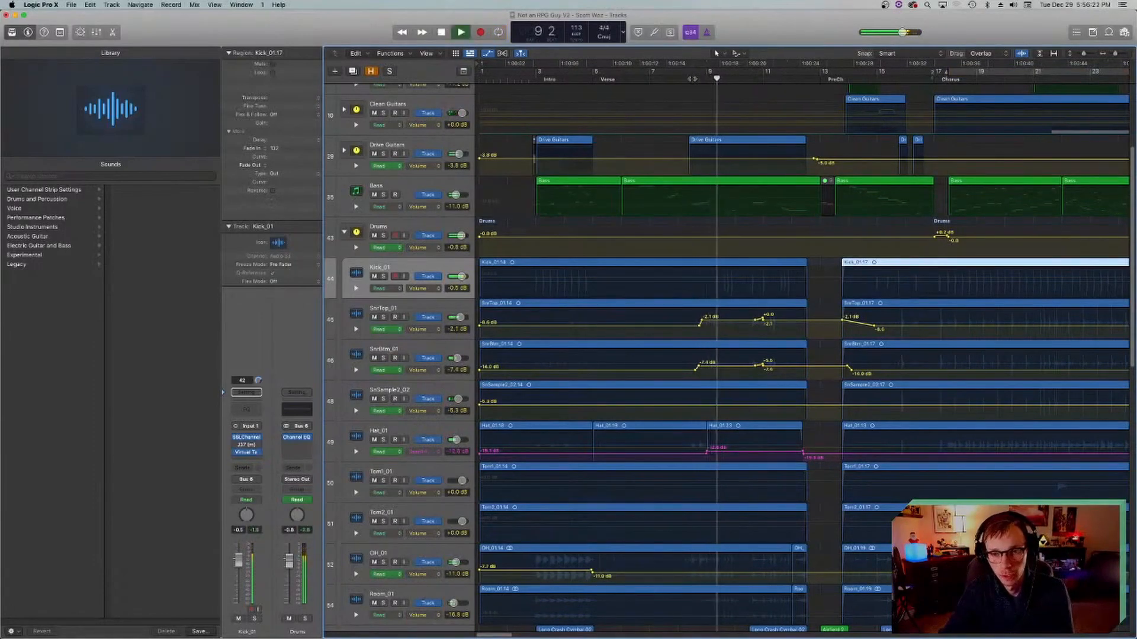
pyautogui.press('space')
# Step: Stop playback, move the playhead to just before the chorus at bar 16 and select the OH_01 track
pyautogui.hscroll(10, 544, 326)
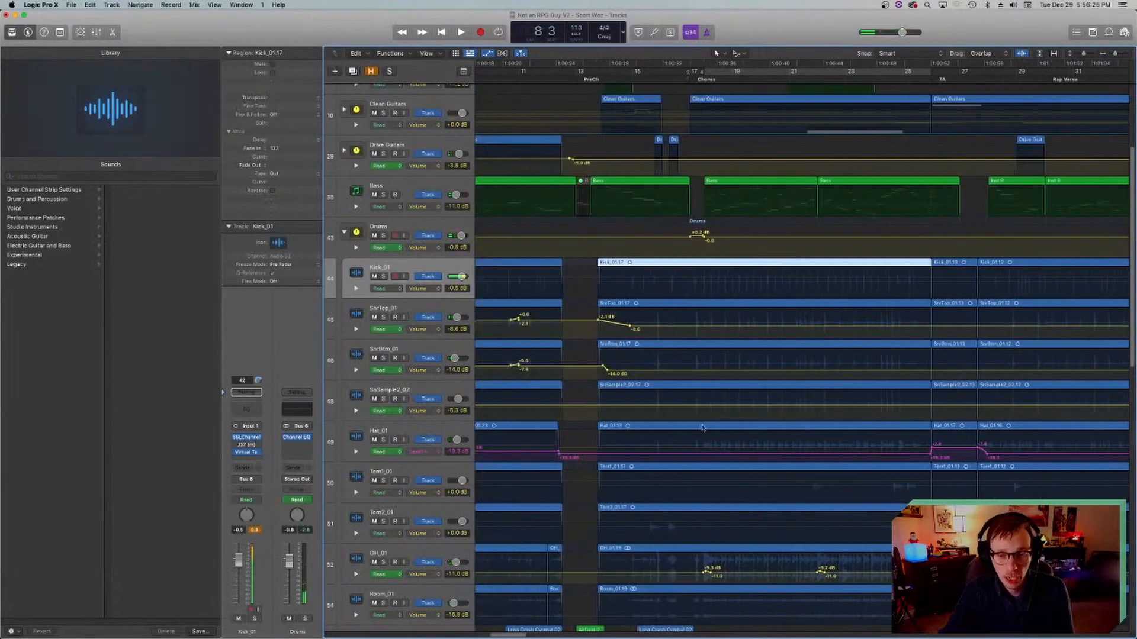
pyautogui.click(682, 78)
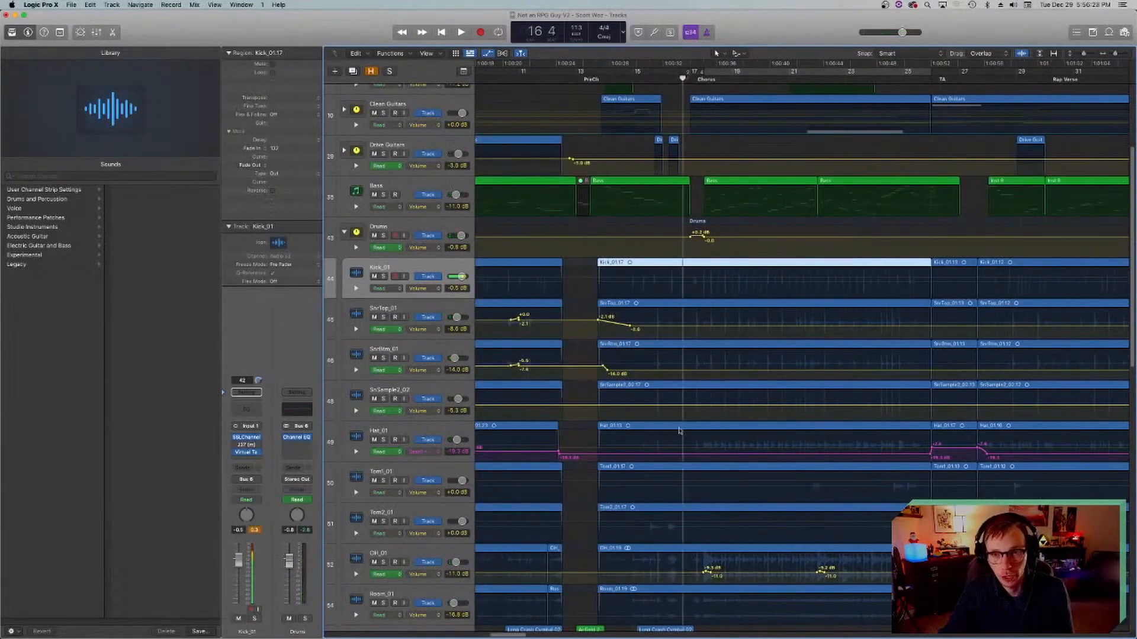
pyautogui.hscroll(4, 670, 411)
pyautogui.scroll(-2, 660, 411)
pyautogui.hscroll(-2, 660, 411)
pyautogui.scroll(-3, 658, 410)
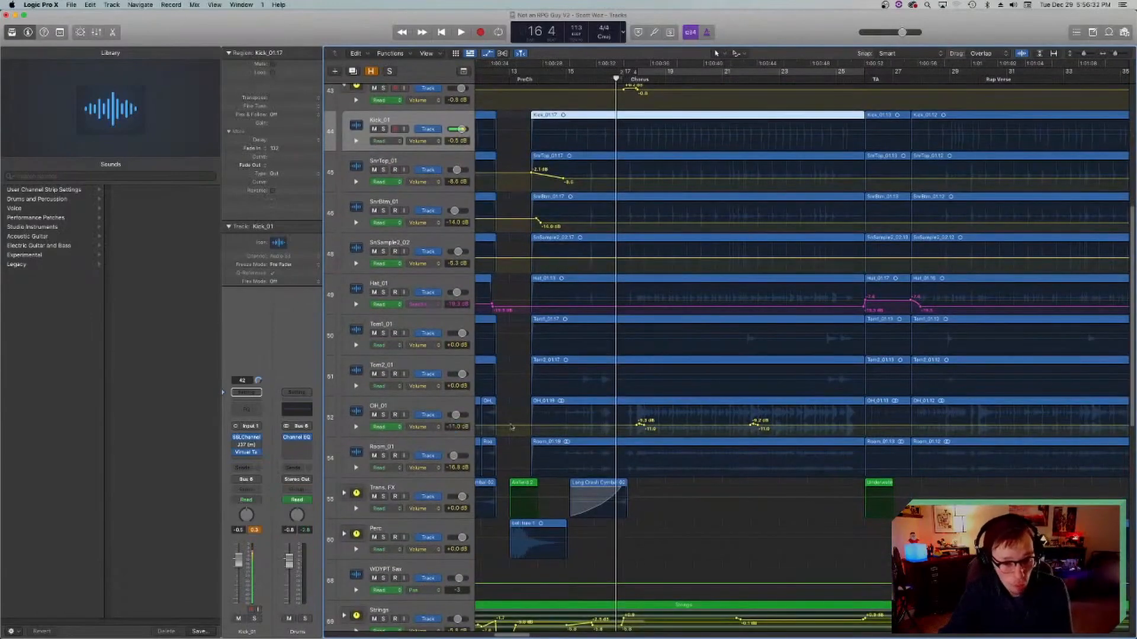
pyautogui.click(408, 409)
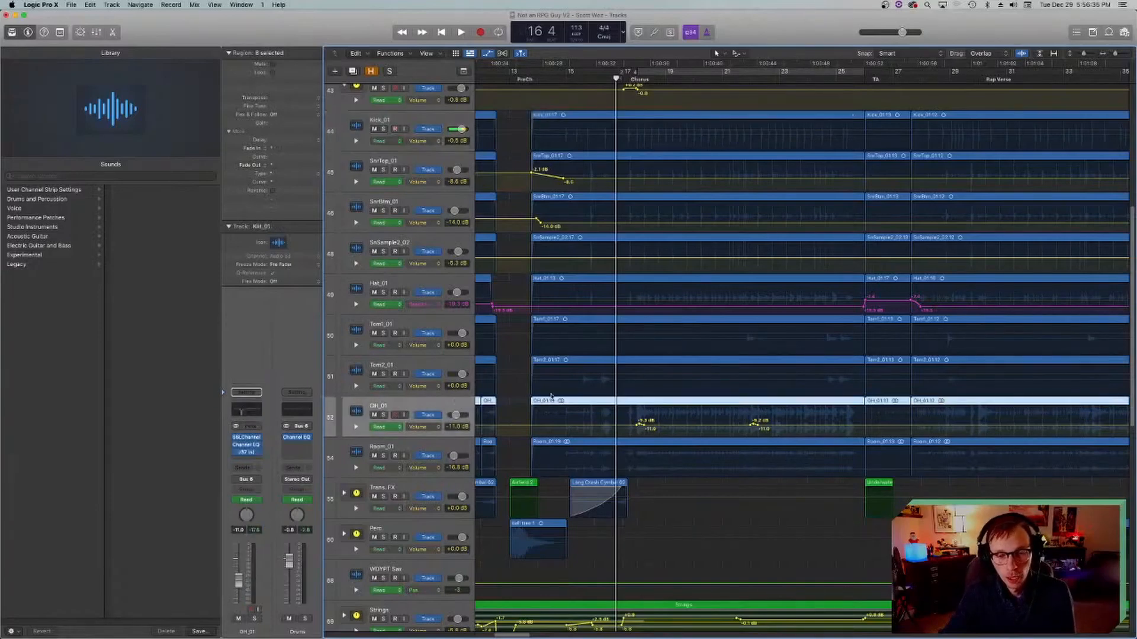
# Step: Examine the volume automation on the OH_01 track from bar 18 of the chorus through to the Sax Blend section
pyautogui.hscroll(3, 551, 398)
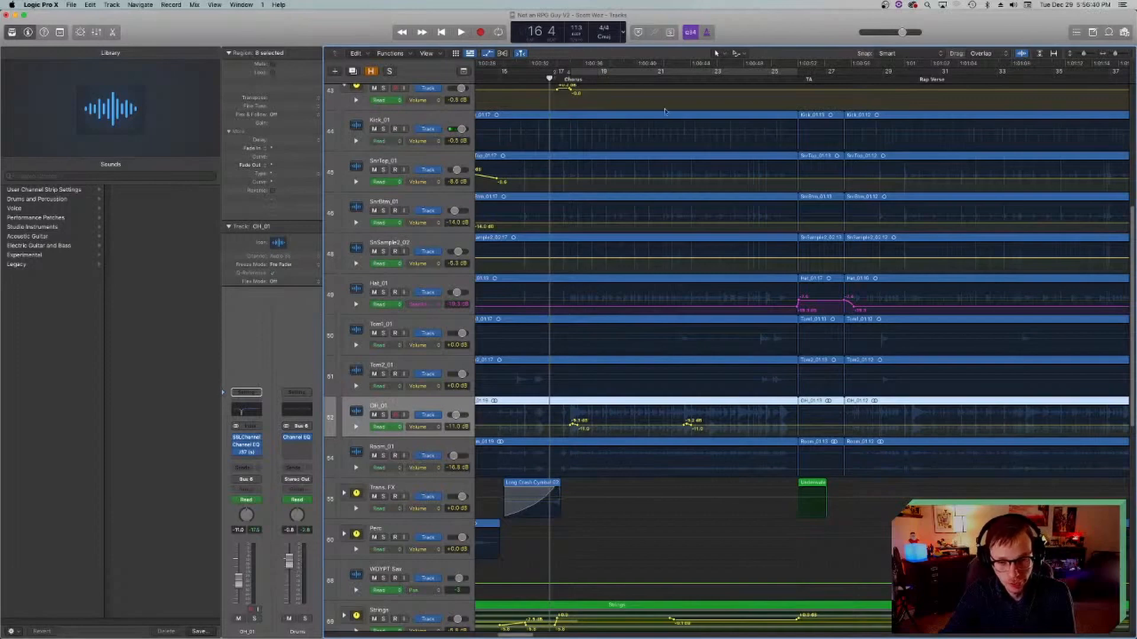
pyautogui.click(572, 80)
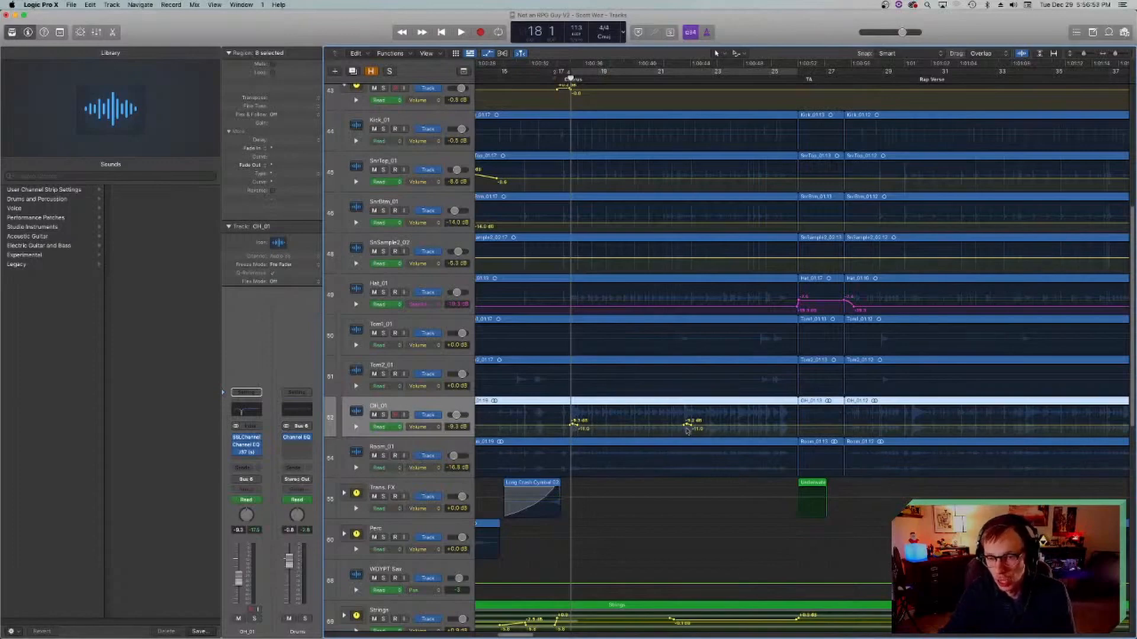
pyautogui.hscroll(10, 686, 420)
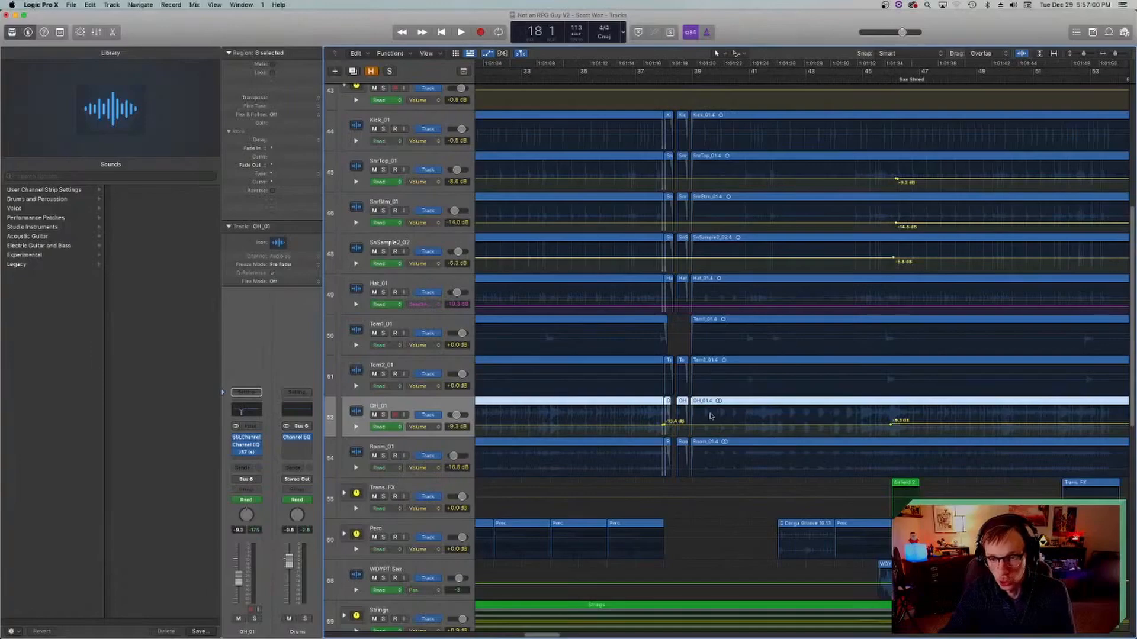
pyautogui.hscroll(-12, 709, 419)
pyautogui.hscroll(-3, 667, 408)
# Step: Play the start of the chorus with OH_01 soloed to hear its volume automation, stop and clear the solo
pyautogui.press('space')
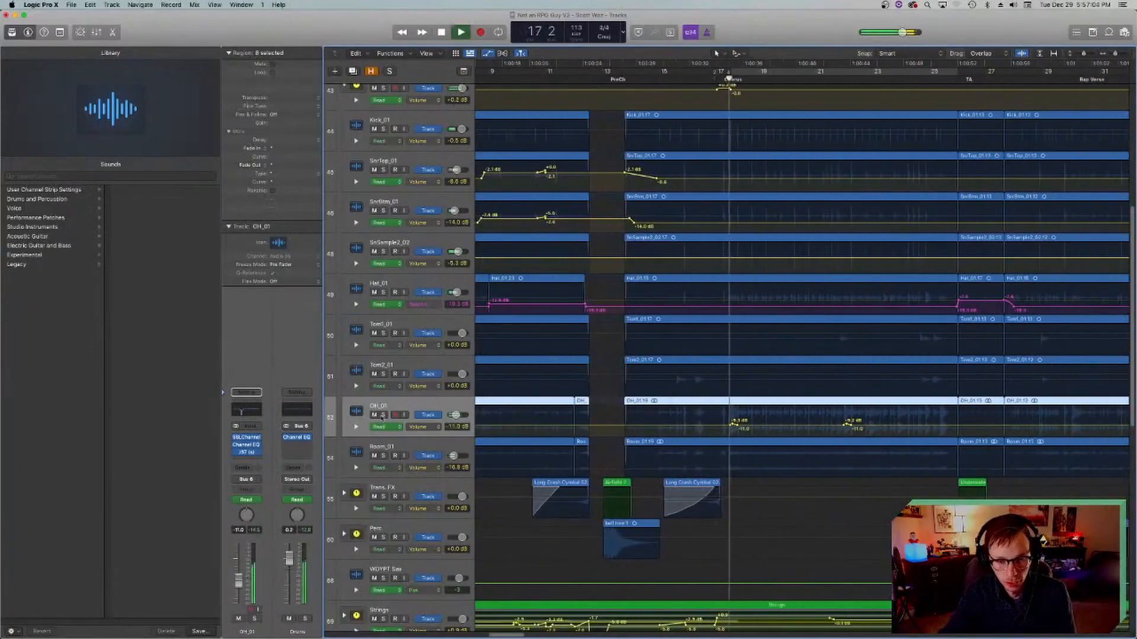
pyautogui.press('s')
pyautogui.click(727, 79)
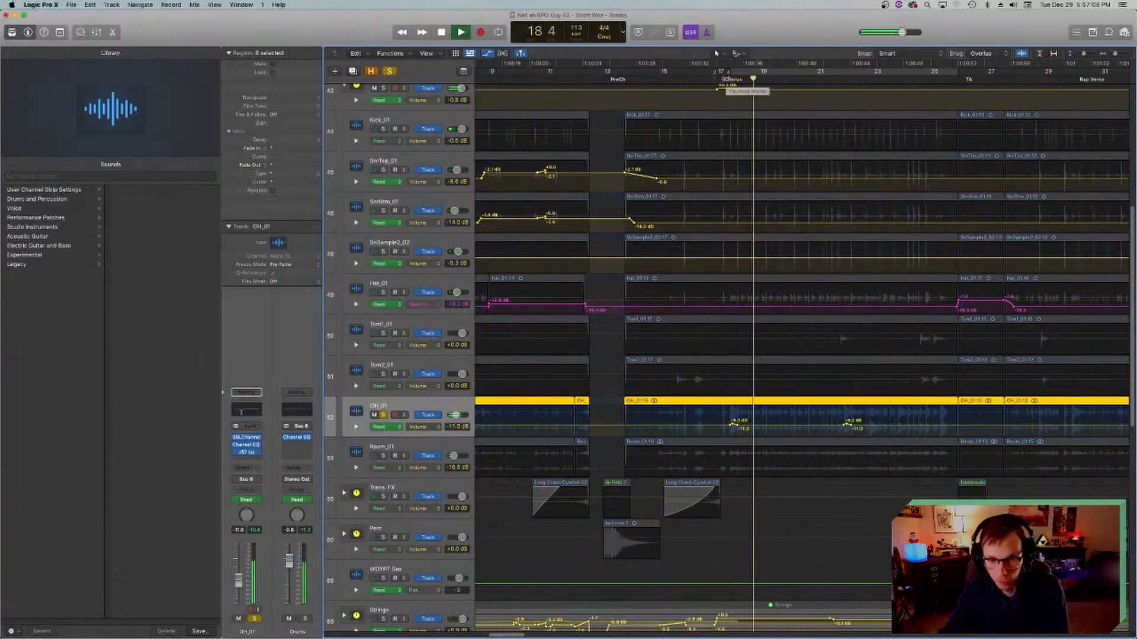
pyautogui.press('space')
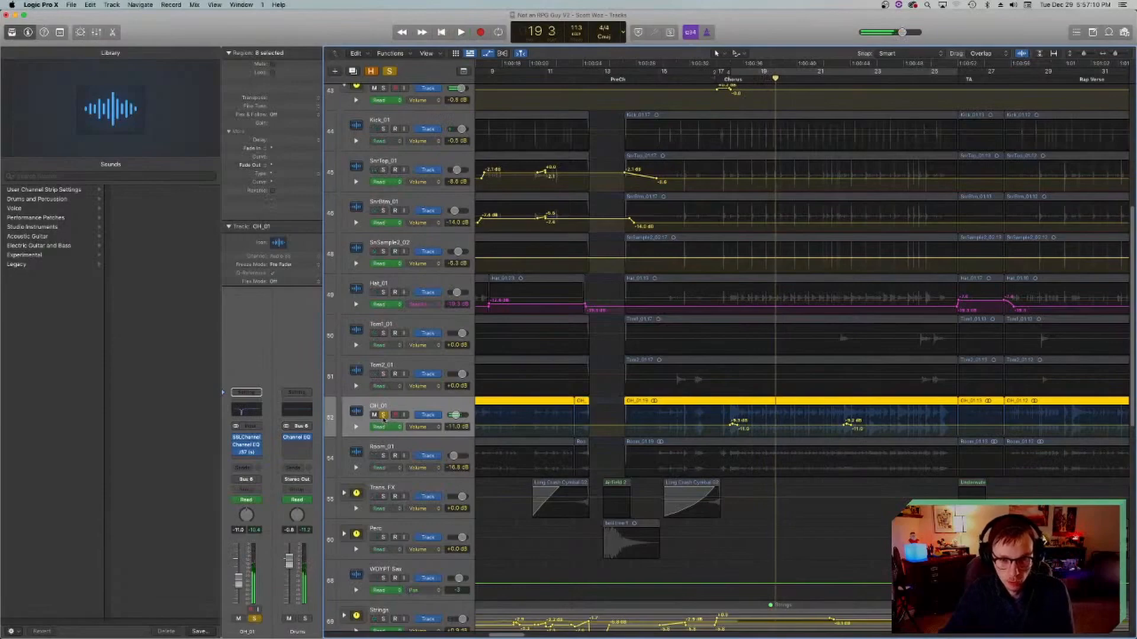
pyautogui.click(383, 417)
# Step: Look over the drum tracks' automation across the chorus and TA sections, and collapse the Drums stack
pyautogui.hscroll(-2, 450, 332)
pyautogui.hscroll(3, 473, 284)
pyautogui.scroll(5, 478, 272)
pyautogui.hscroll(15, 611, 340)
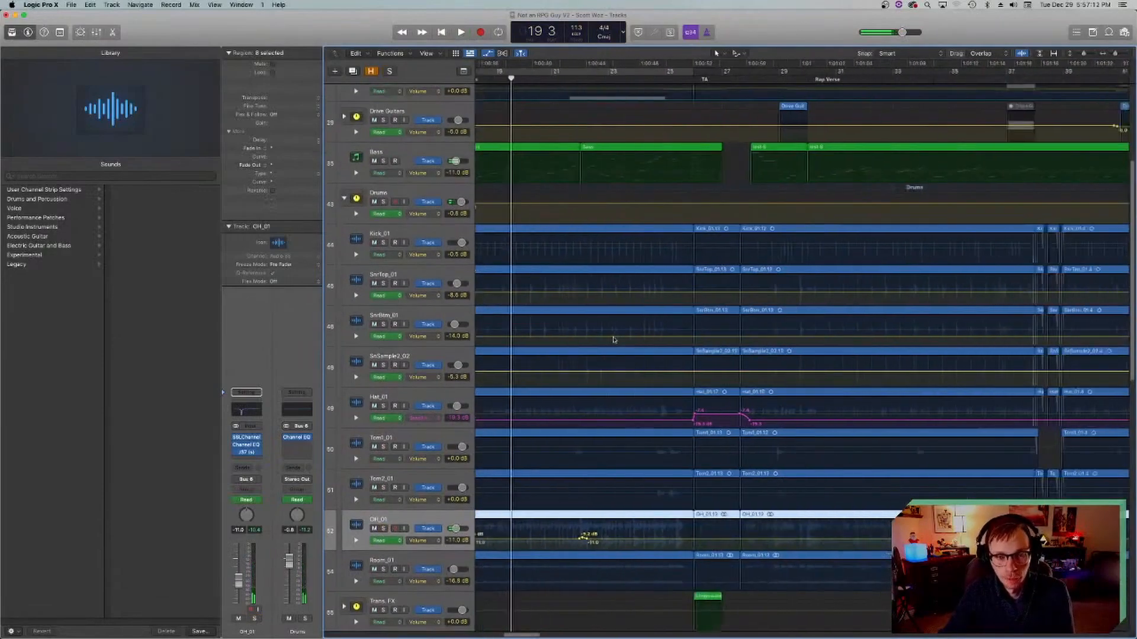
pyautogui.hscroll(-15, 612, 342)
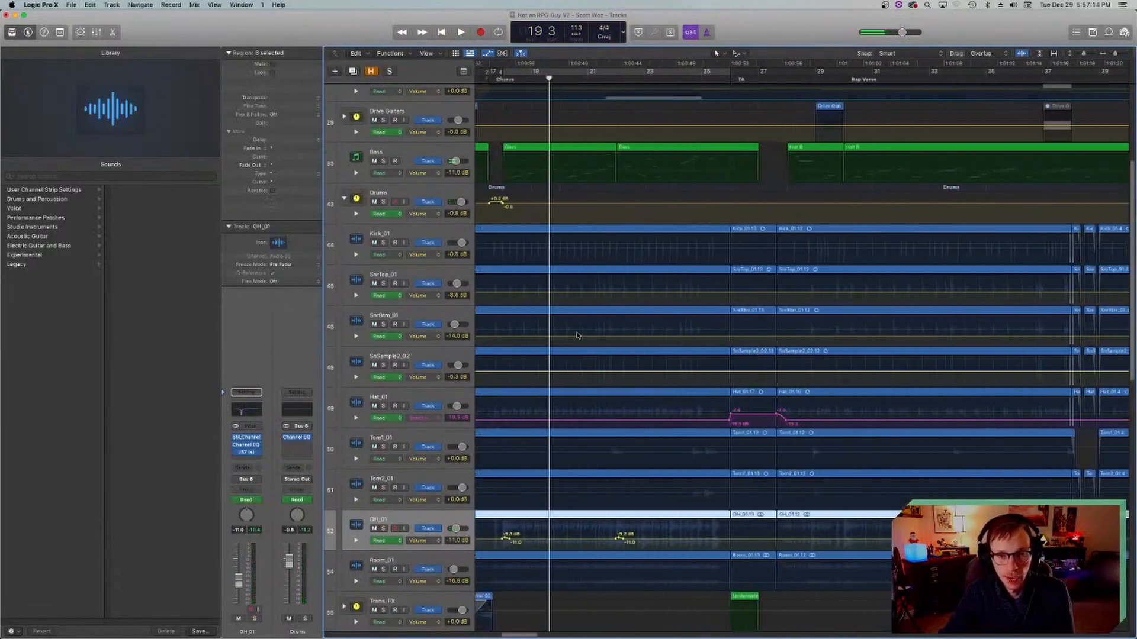
pyautogui.click(344, 199)
# Step: Move the playhead to bar 17 and select the Piano_bip track with track automation showing
pyautogui.scroll(4, 619, 183)
pyautogui.hscroll(-1, 618, 184)
pyautogui.click(617, 87)
pyautogui.press('a')
pyautogui.hscroll(2, 616, 118)
pyautogui.click(359, 95)
pyautogui.press('a')
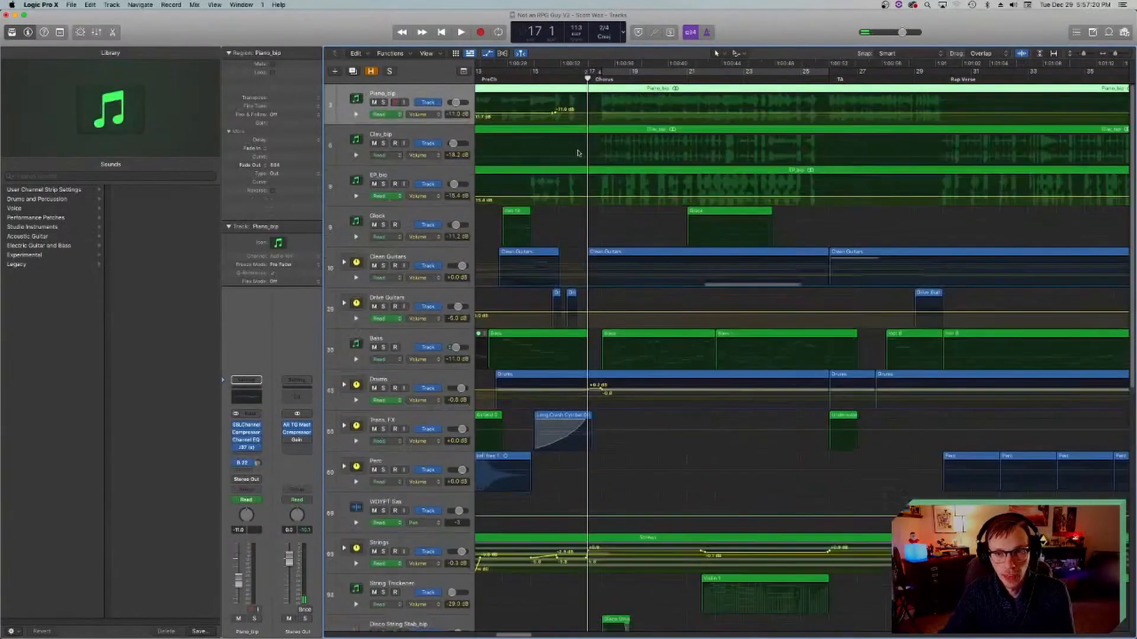
# Step: Play the pre-chorus from bar 13 to hear the piano's volume automation, and stop playback
pyautogui.hscroll(-7, 725, 114)
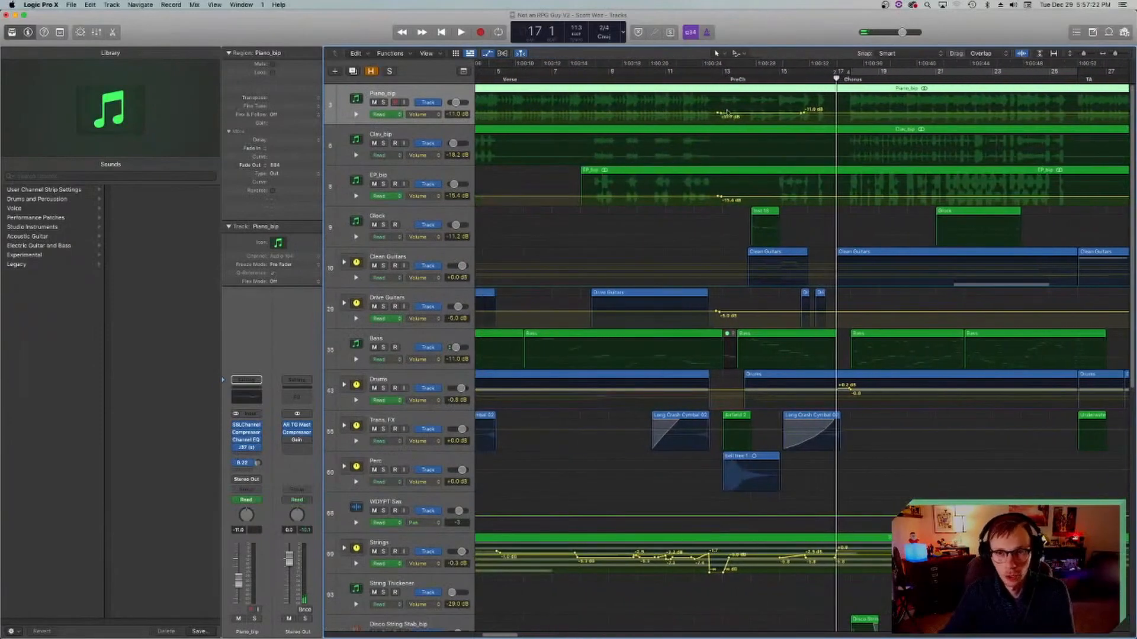
pyautogui.hscroll(4, 799, 108)
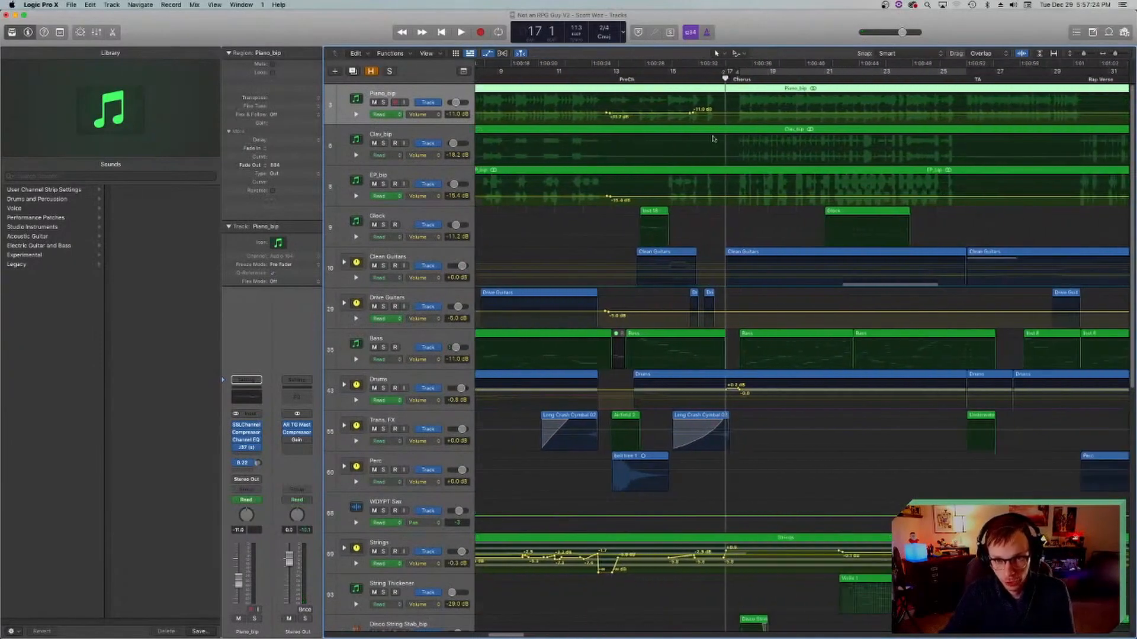
pyautogui.click(616, 79)
pyautogui.press('space')
pyautogui.press('space')
# Step: Look over the automation in the rest of the song and hide track automation
pyautogui.hscroll(20, 647, 140)
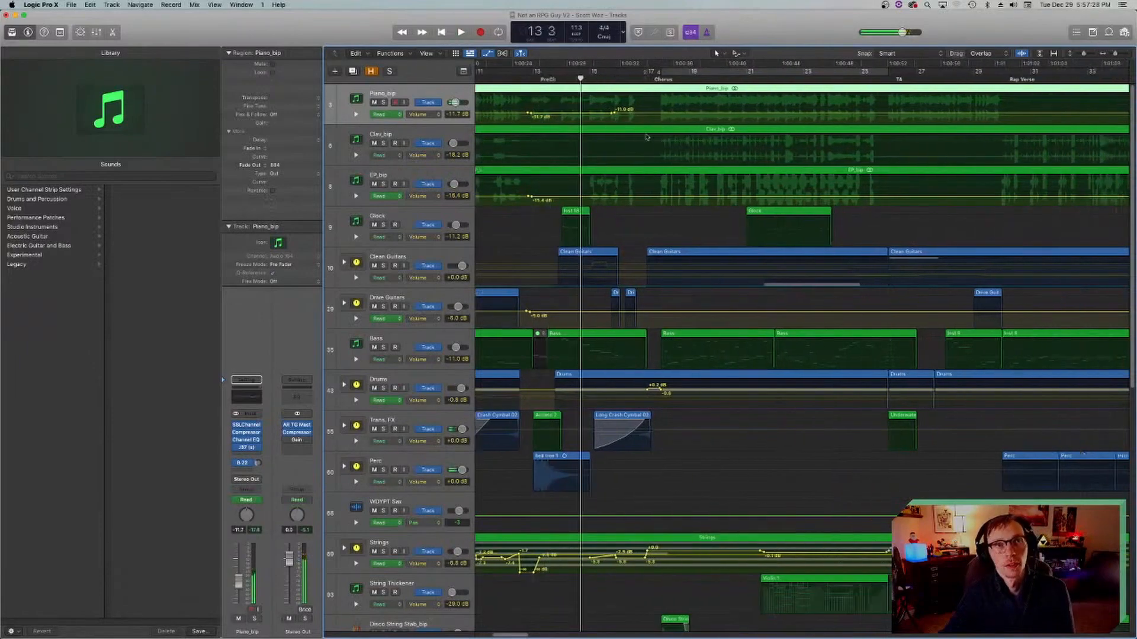
pyautogui.hscroll(-15, 647, 140)
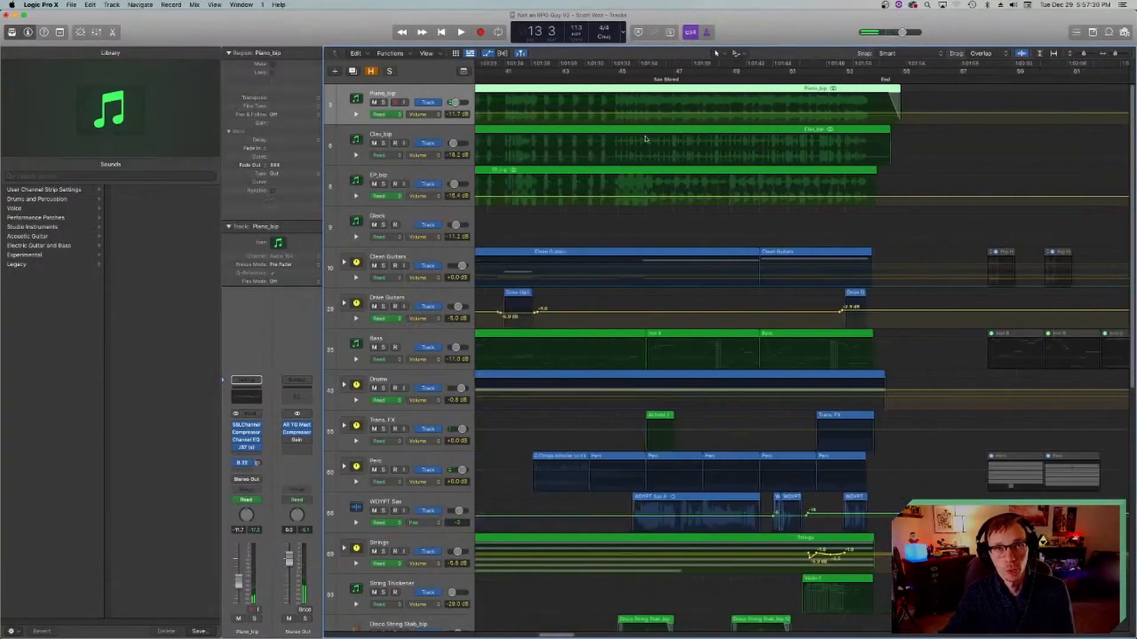
pyautogui.hscroll(-6, 649, 143)
pyautogui.press('a')
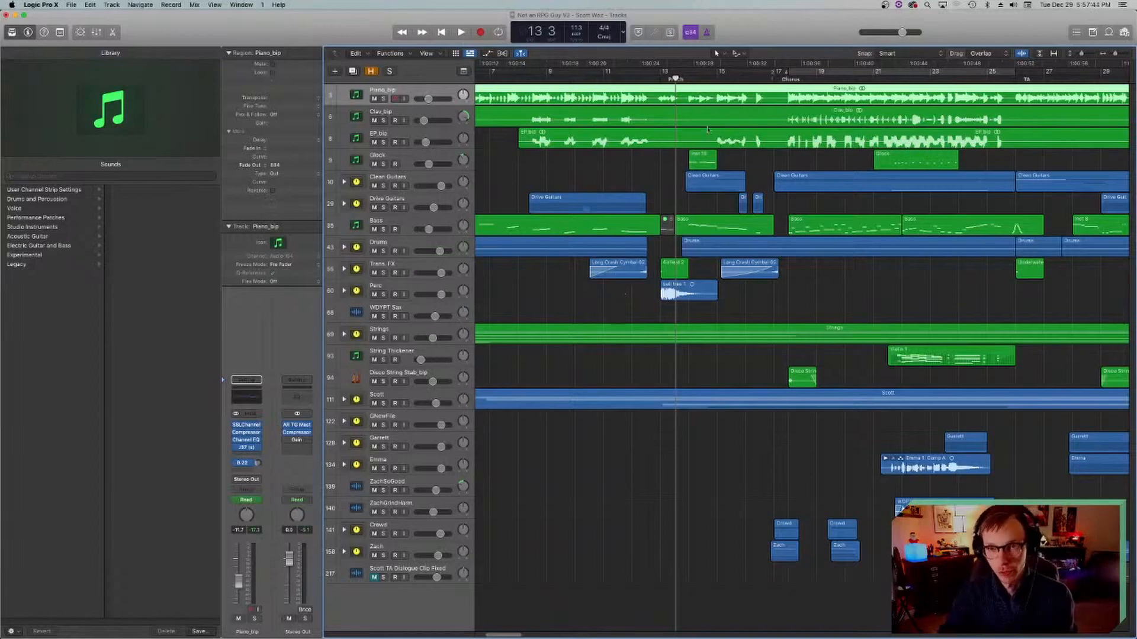
# Step: Move the playhead to bar 18 in the chorus and save the project
pyautogui.hscroll(5, 705, 128)
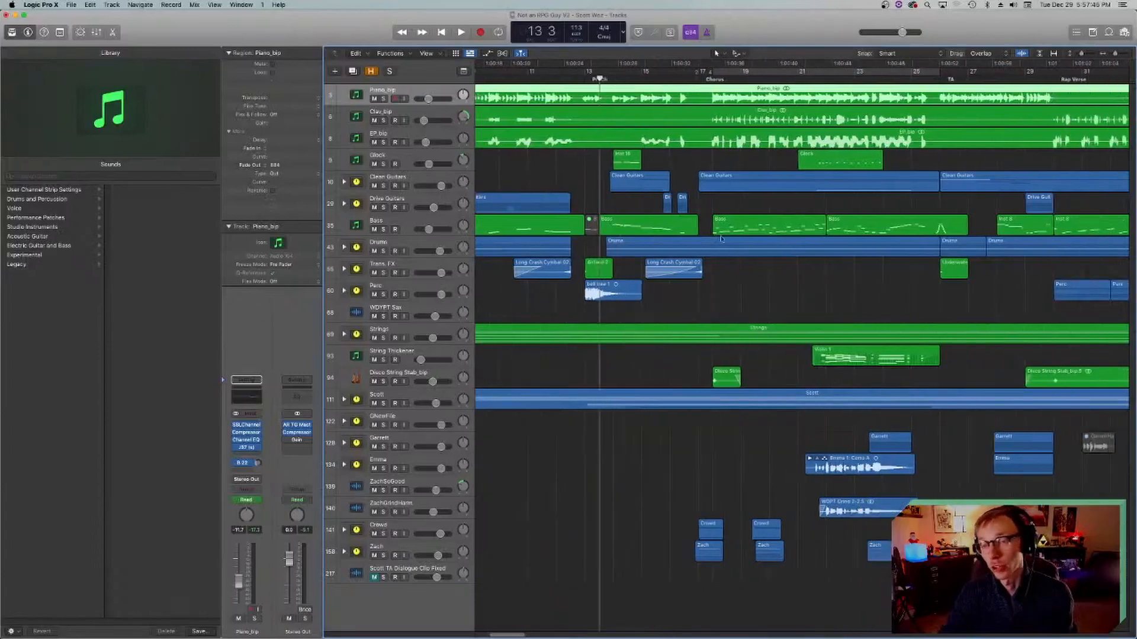
pyautogui.click(616, 80)
pyautogui.press('super+s')
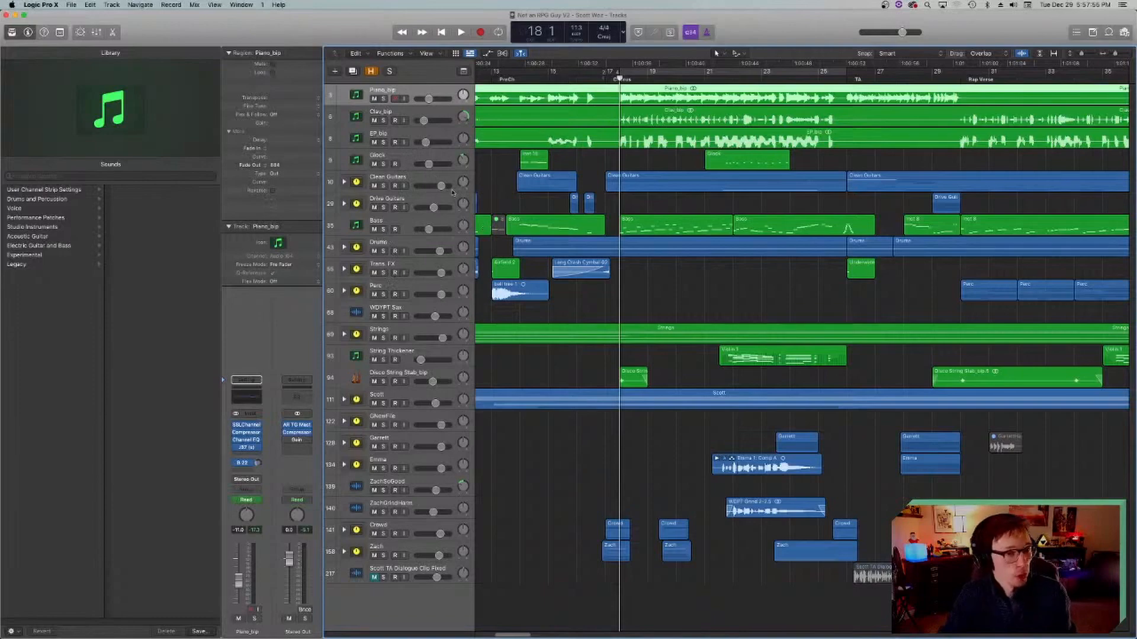
# Step: Expand the Drums stack, select the Kick_01 track to view its channel strip, and collapse the stack again
pyautogui.click(344, 247)
pyautogui.scroll(-1, 367, 251)
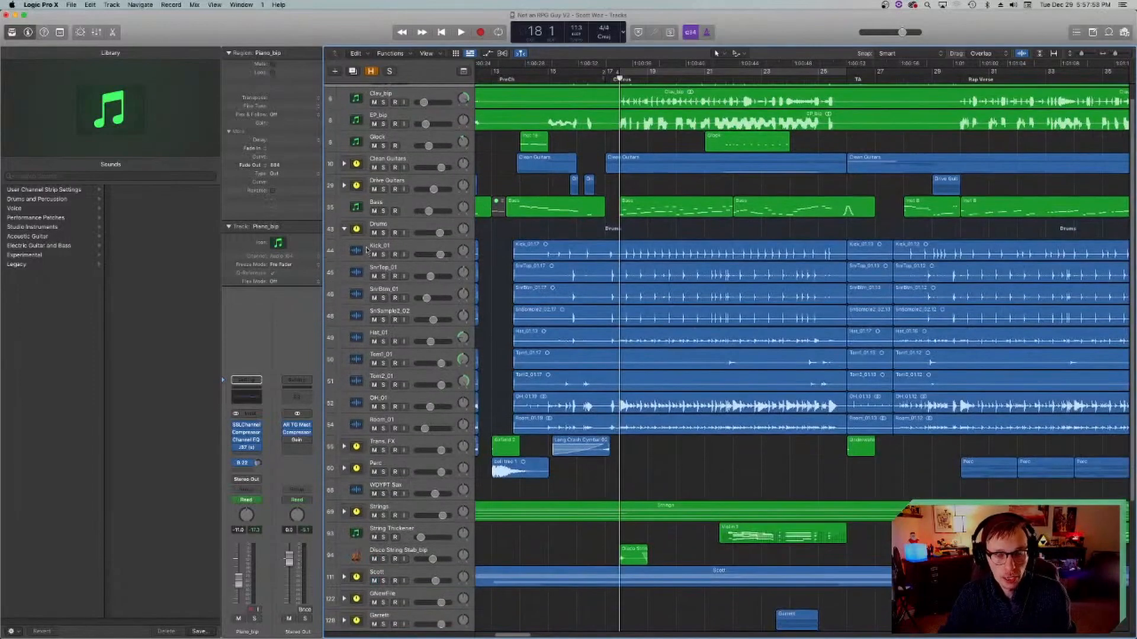
pyautogui.click(367, 251)
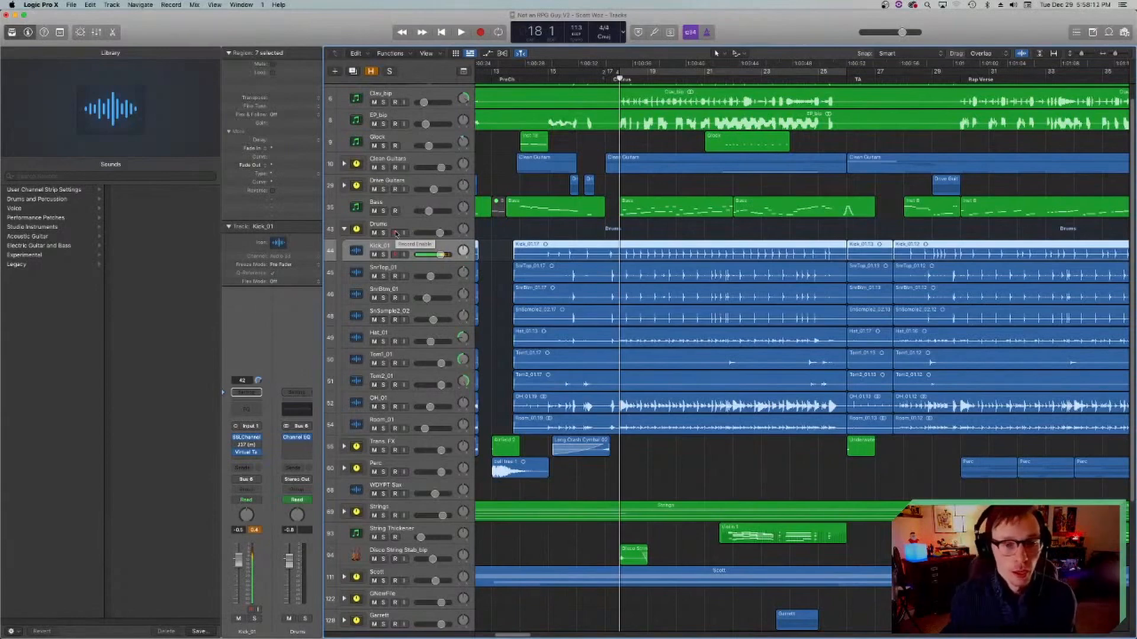
pyautogui.click(344, 229)
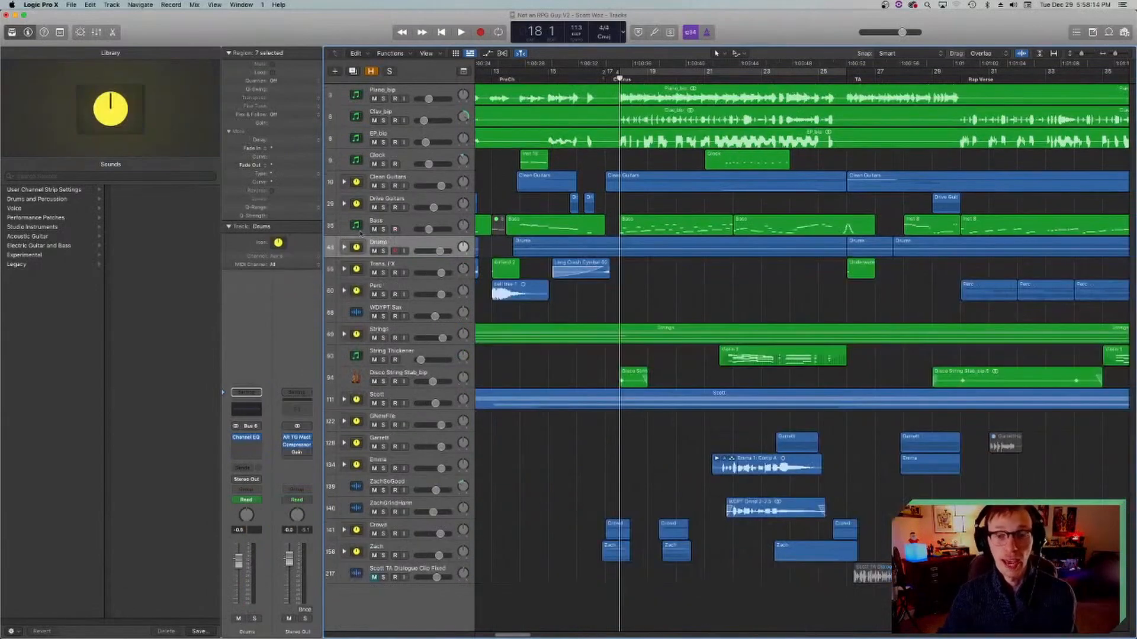
pyautogui.hscroll(-3, 538, 251)
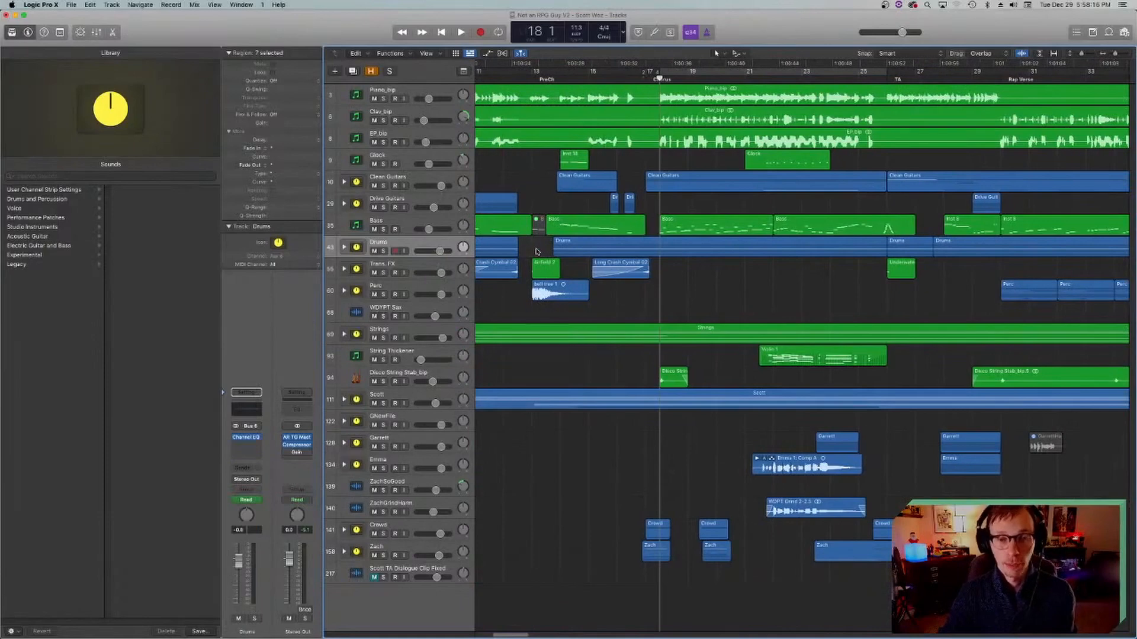
pyautogui.hscroll(3, 537, 251)
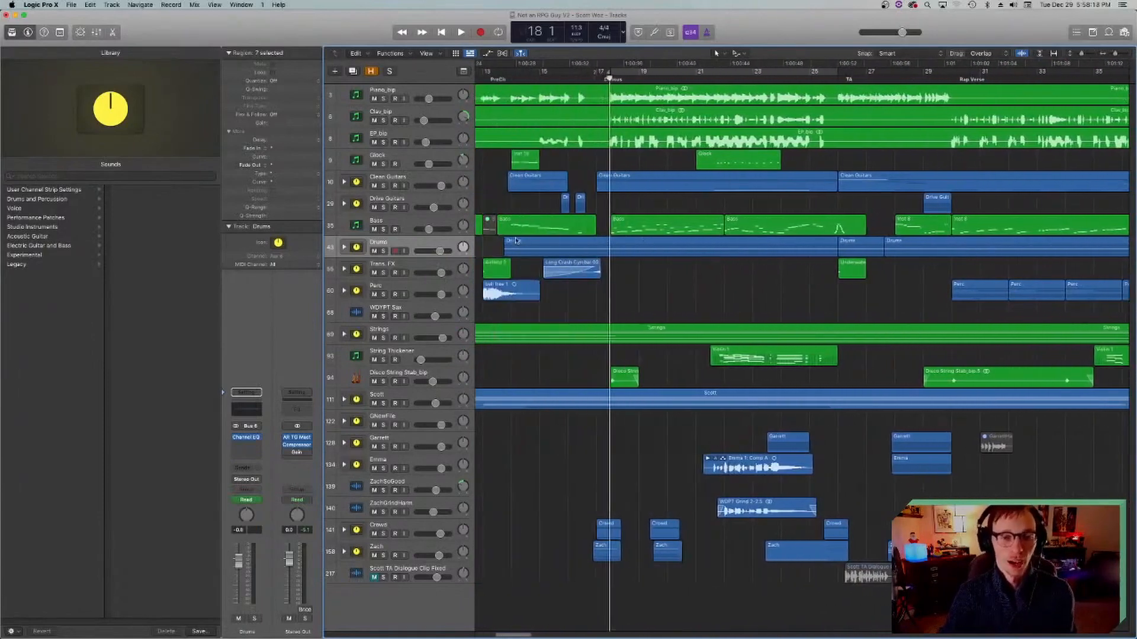
pyautogui.hscroll(2, 516, 241)
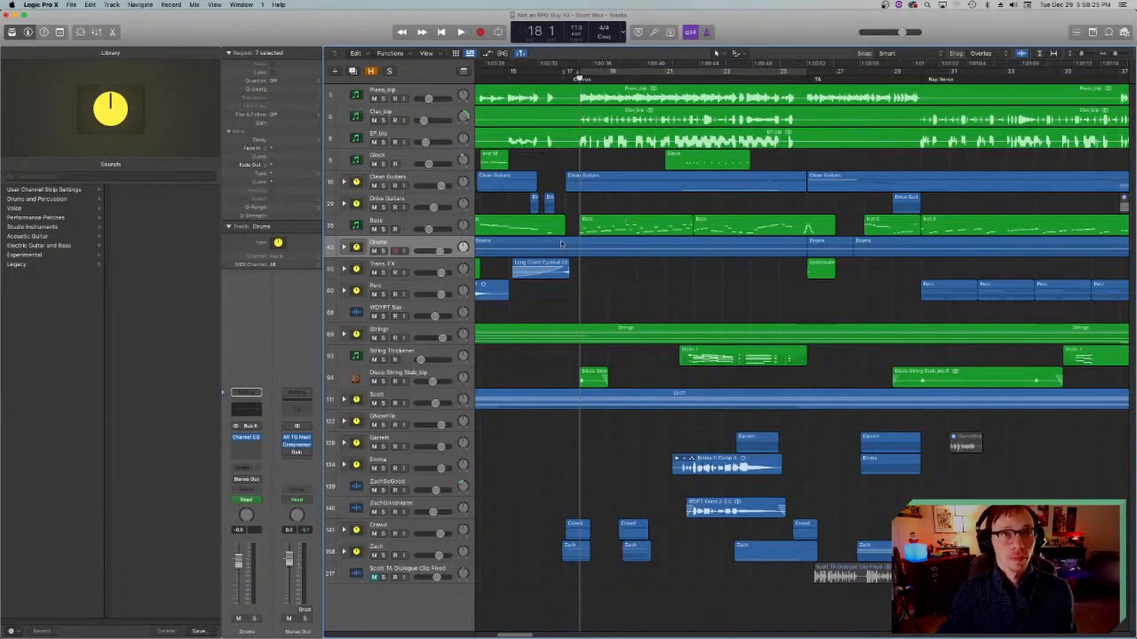
pyautogui.hscroll(-2, 561, 243)
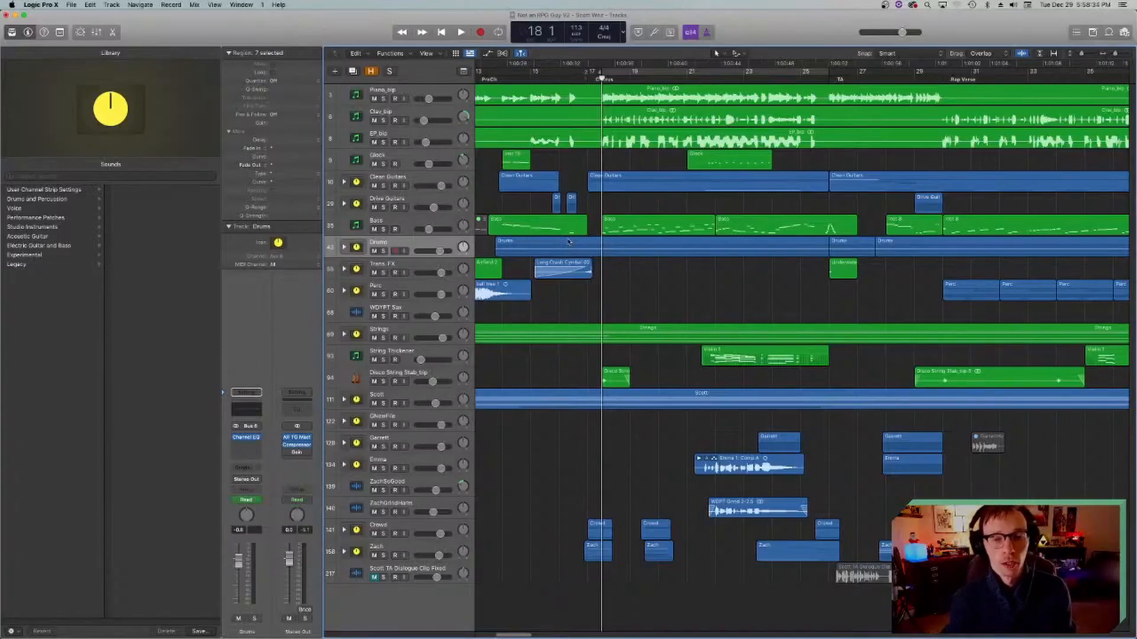
# Step: Move the playhead to bar 11, expand the Trans. FX stack and select the Long Crash Cymbal 02 track
pyautogui.hscroll(-5, 569, 242)
pyautogui.click(537, 80)
pyautogui.click(344, 269)
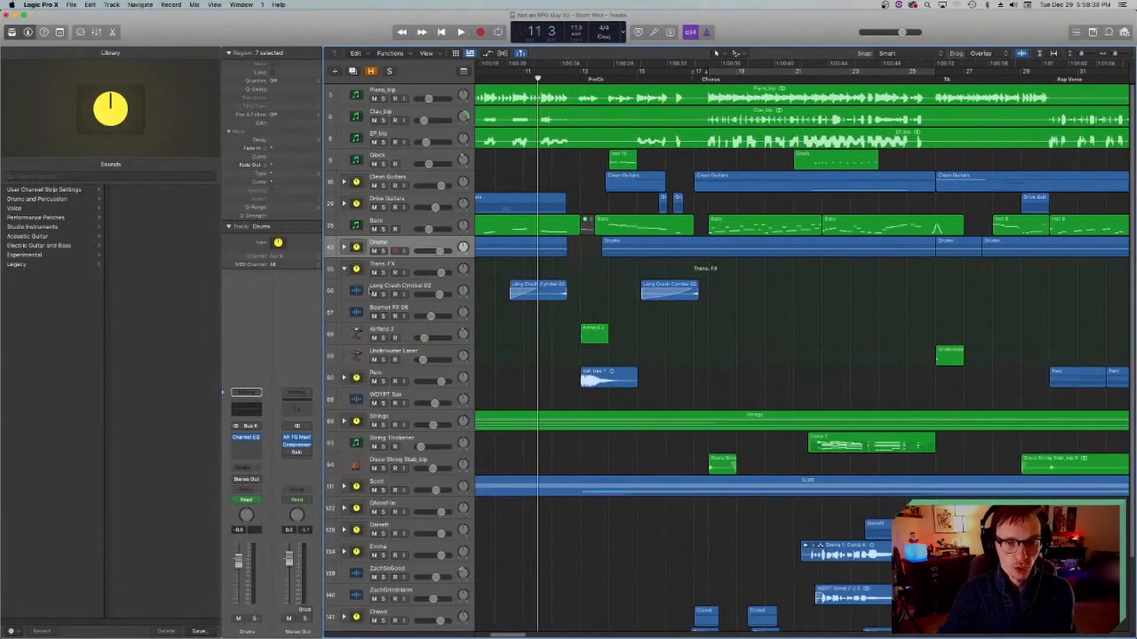
pyautogui.click(355, 290)
pyautogui.hscroll(-3, 567, 290)
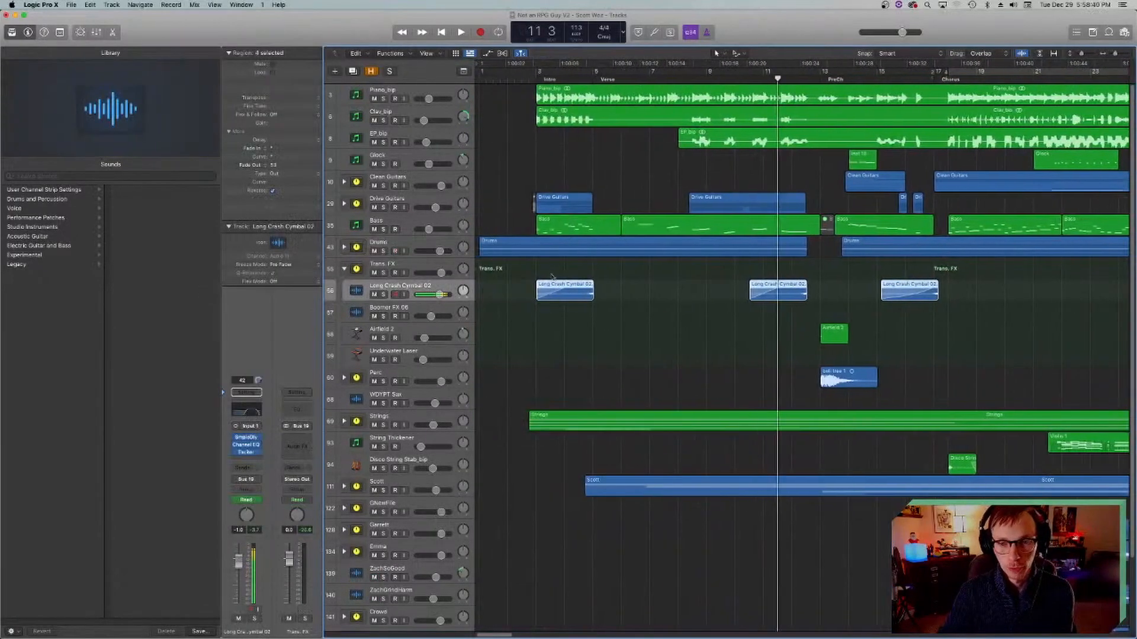
# Step: Play the Long Crash Cymbal 02 track soloed around bar 12, stop and clear the solo
pyautogui.click(568, 291)
pyautogui.hscroll(4, 560, 117)
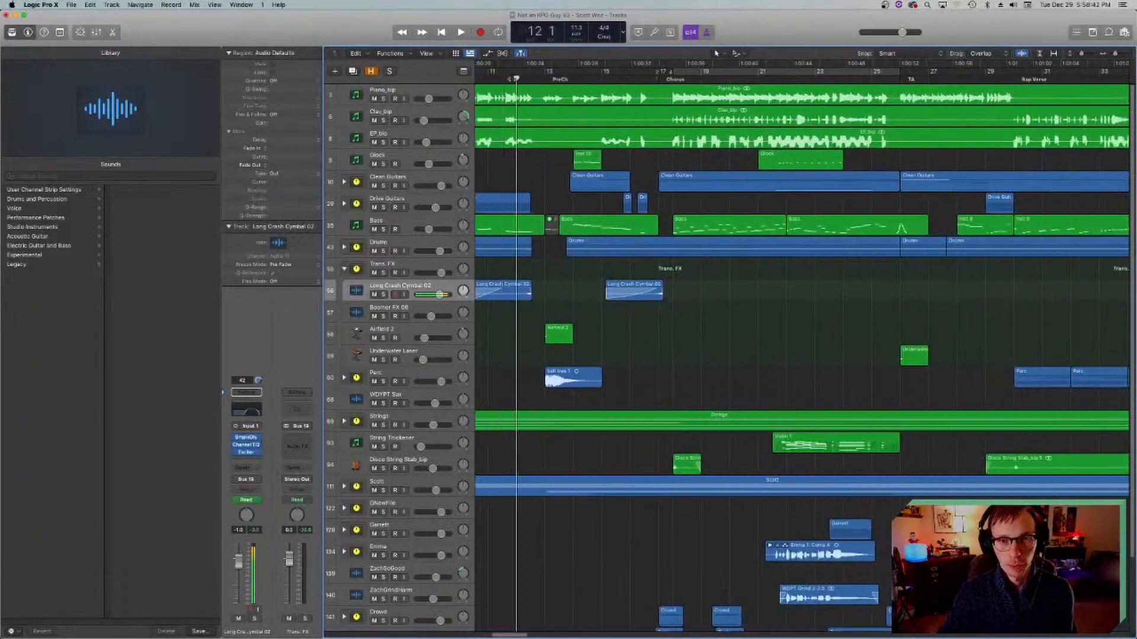
pyautogui.click(383, 295)
pyautogui.press('space')
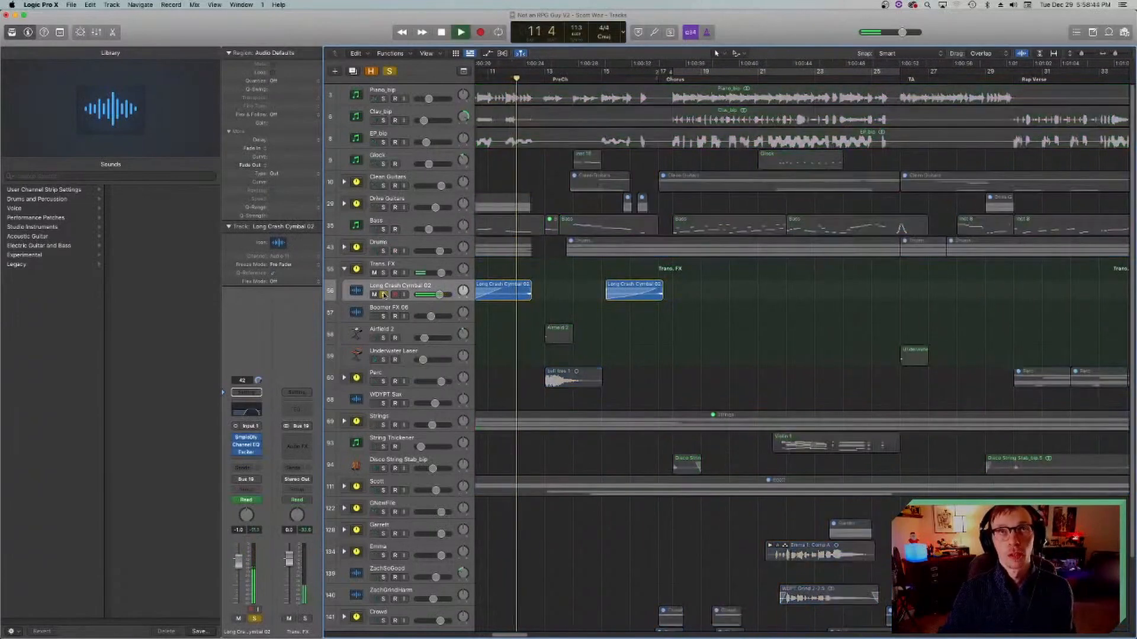
pyautogui.press('space')
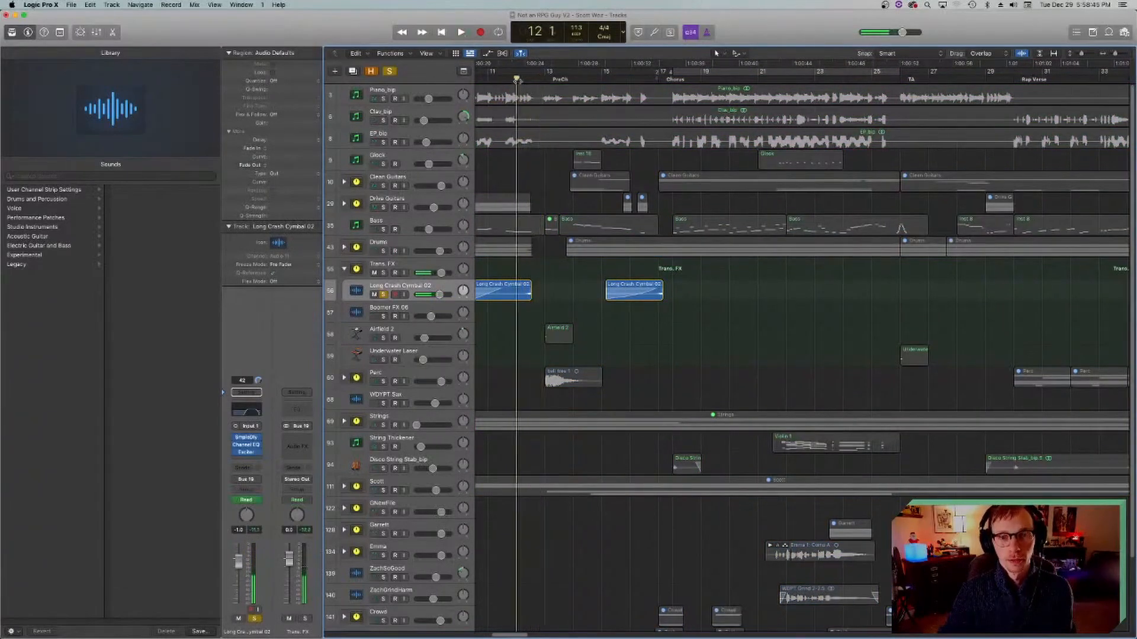
pyautogui.click(384, 295)
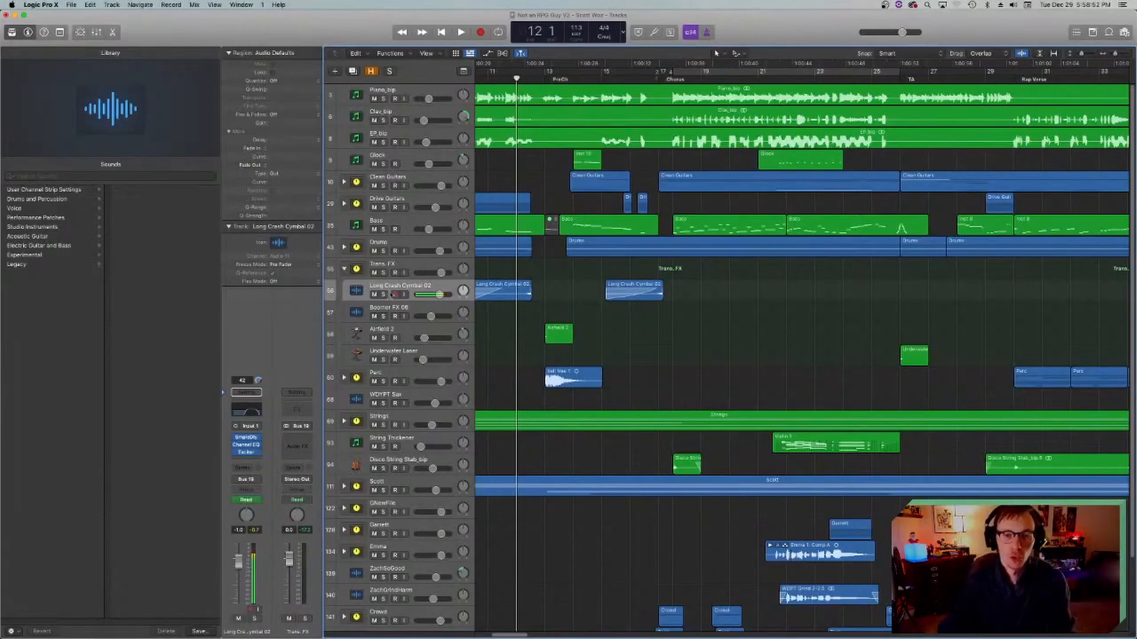
# Step: Move the playhead to bar 13, play the Airfield 2 track soloed and clear the solo
pyautogui.click(545, 78)
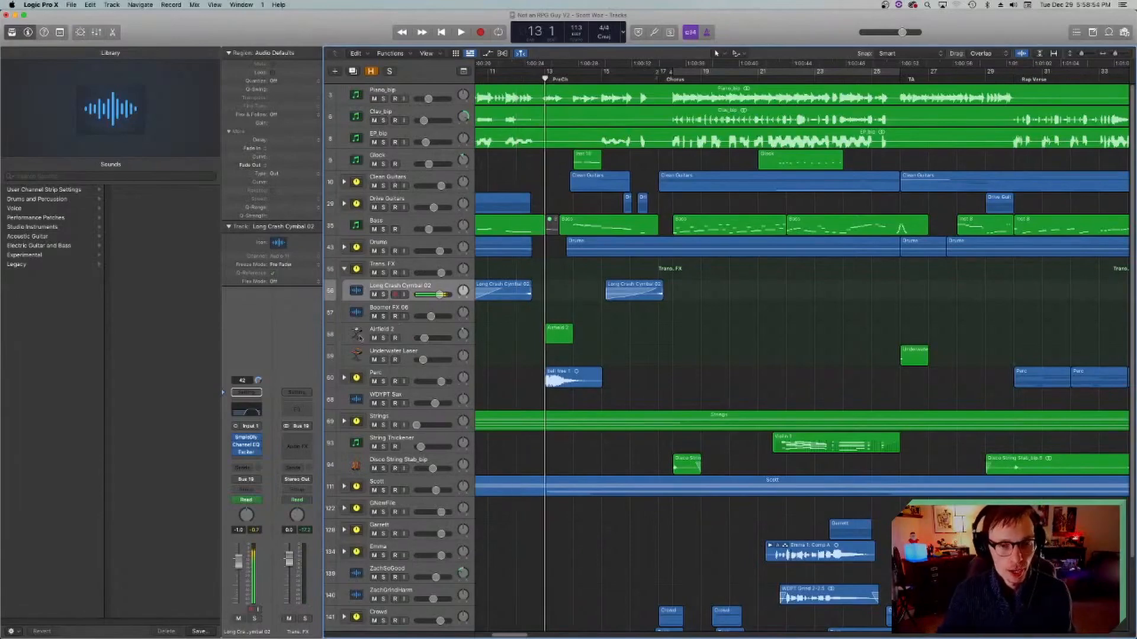
pyautogui.click(384, 333)
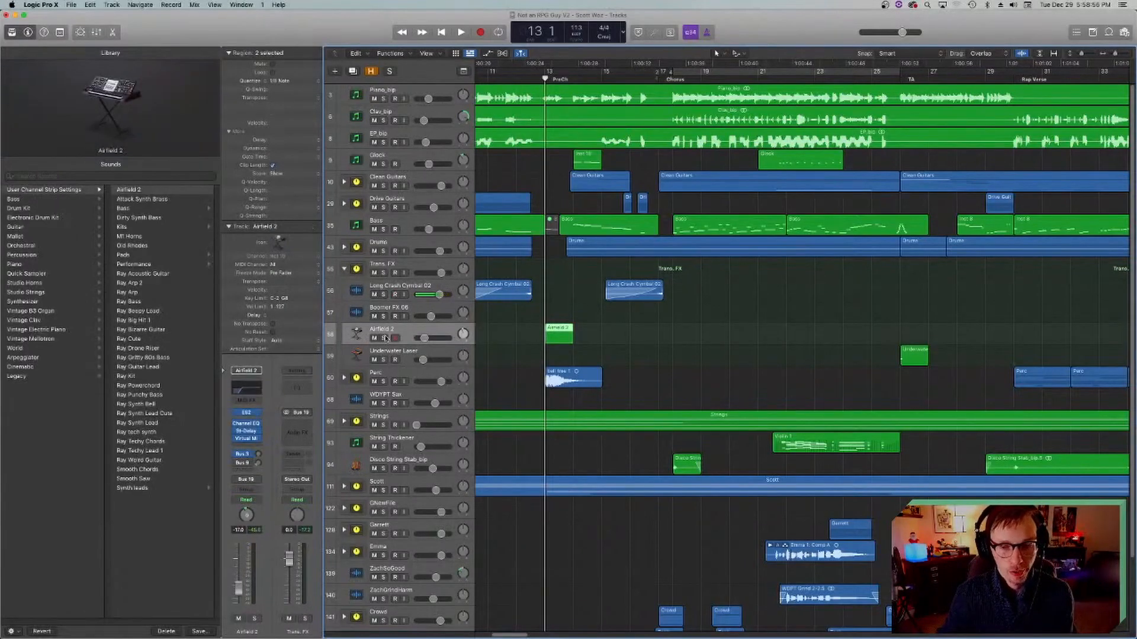
pyautogui.click(384, 338)
pyautogui.press('space')
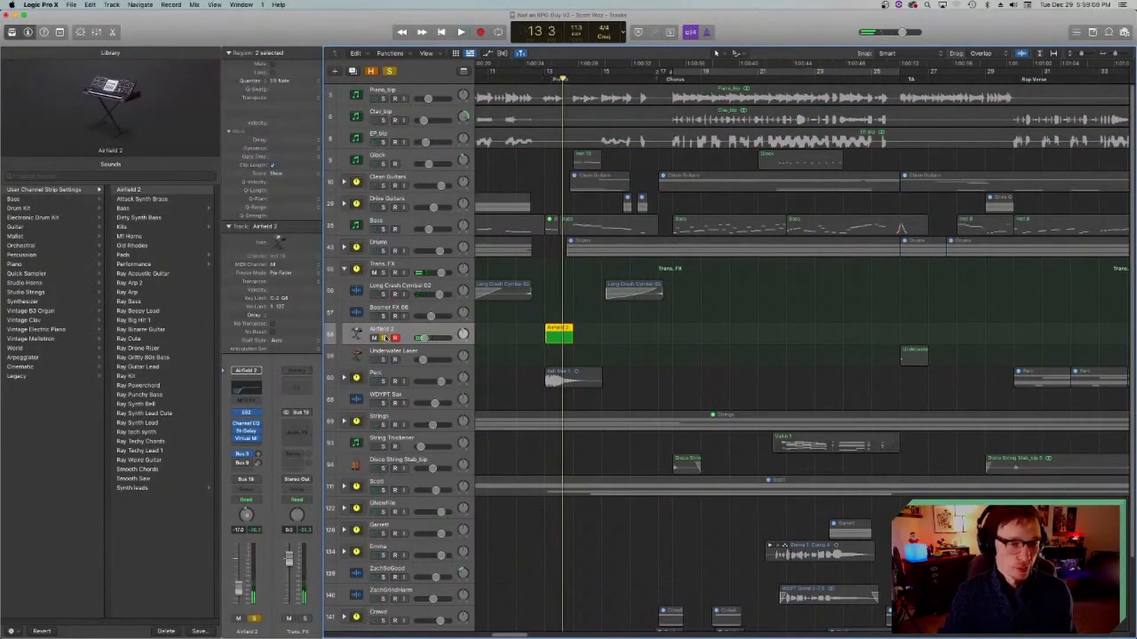
pyautogui.click(384, 338)
# Step: Expand the Perc stack, play the bell tree 1 track soloed from bar 13, stop and clear the solo
pyautogui.click(378, 379)
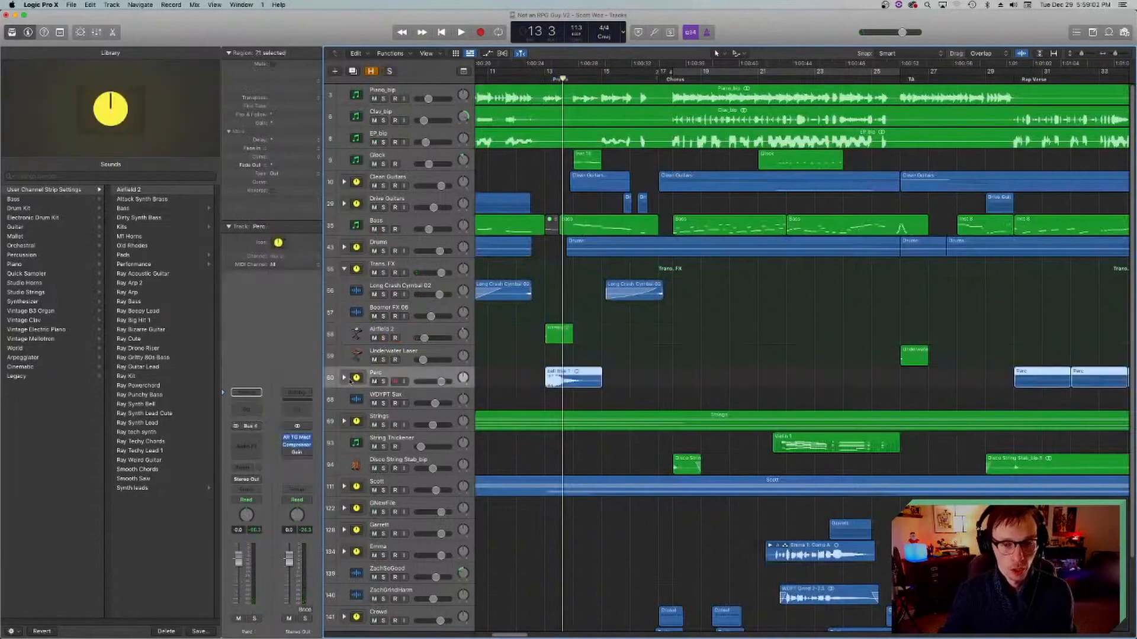
pyautogui.click(345, 378)
pyautogui.click(364, 393)
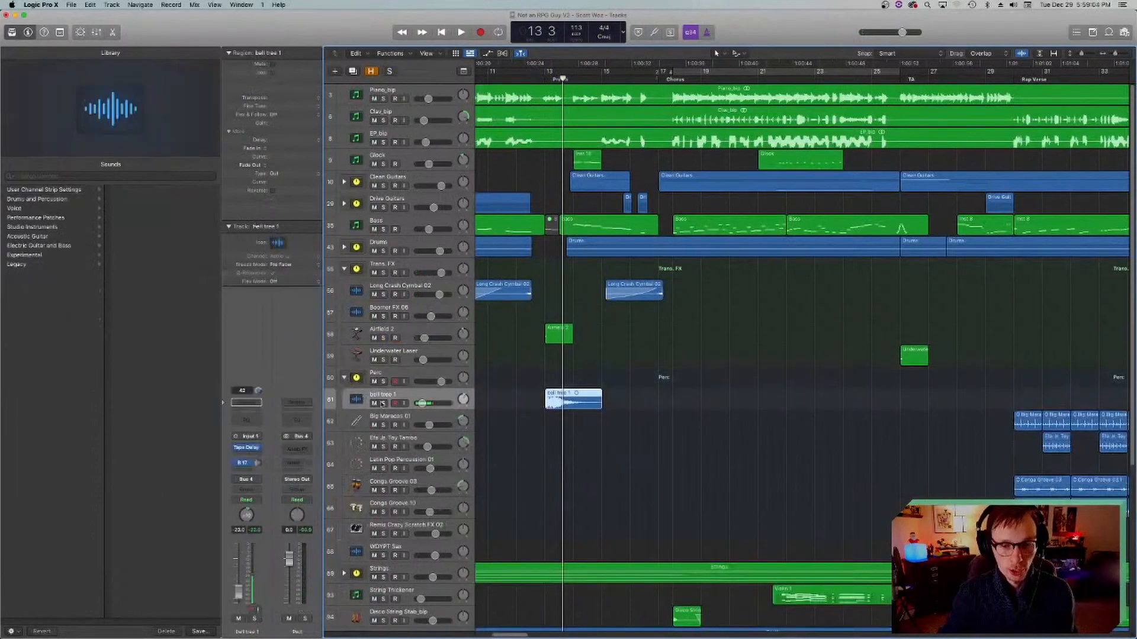
pyautogui.click(383, 403)
pyautogui.press('space')
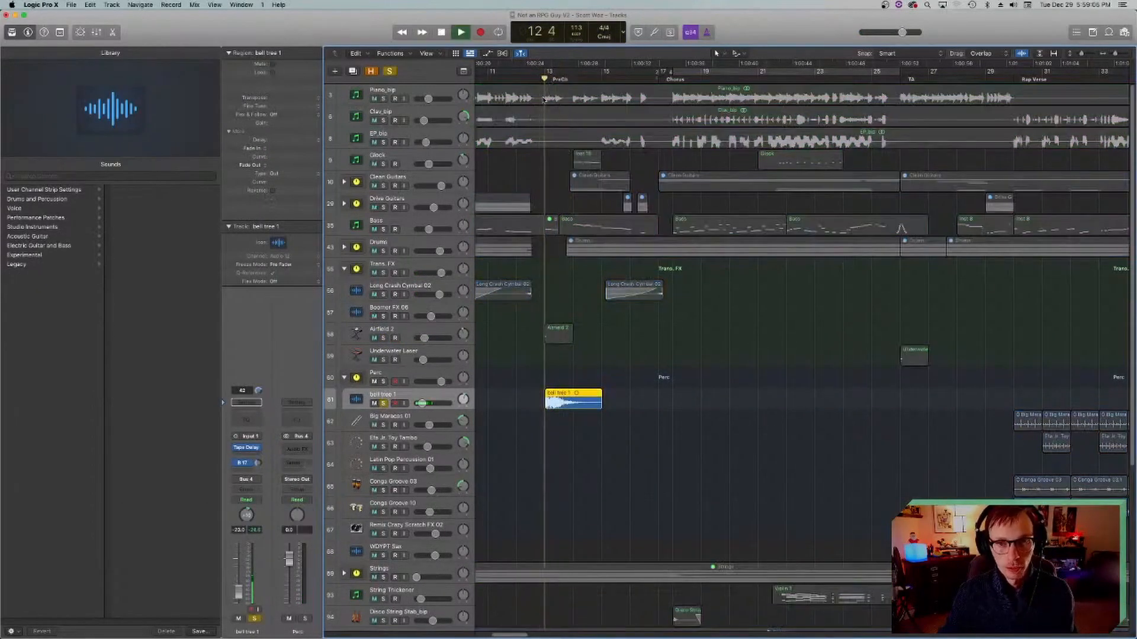
pyautogui.press('space')
pyautogui.click(383, 403)
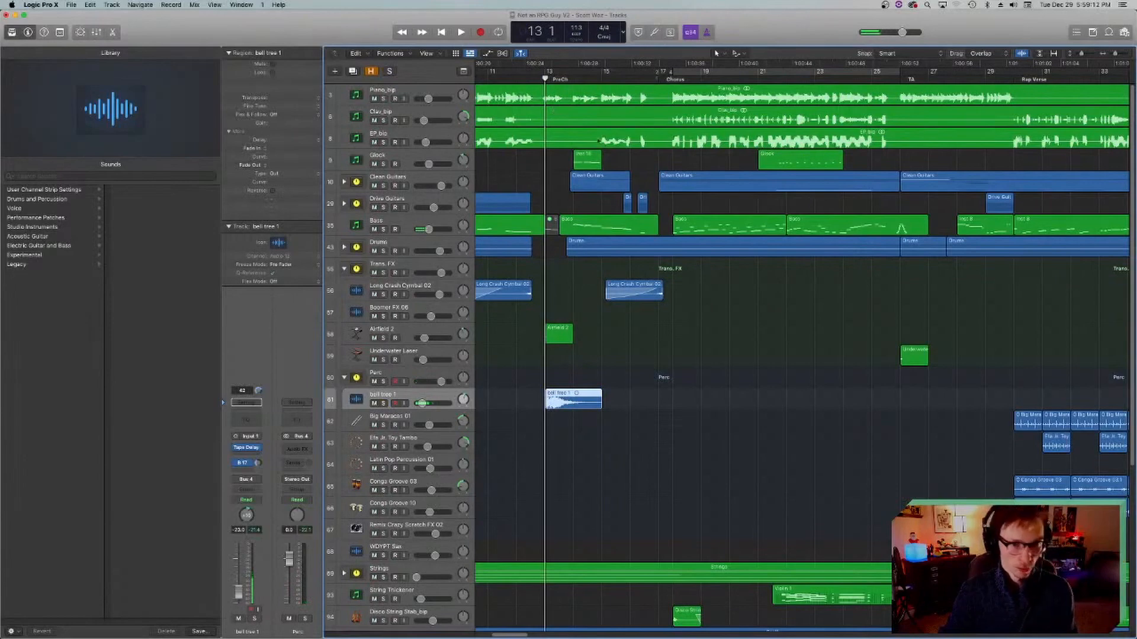
# Step: Play the full mix from bar 13 with no track soloed, and stop
pyautogui.hscroll(-5, 622, 244)
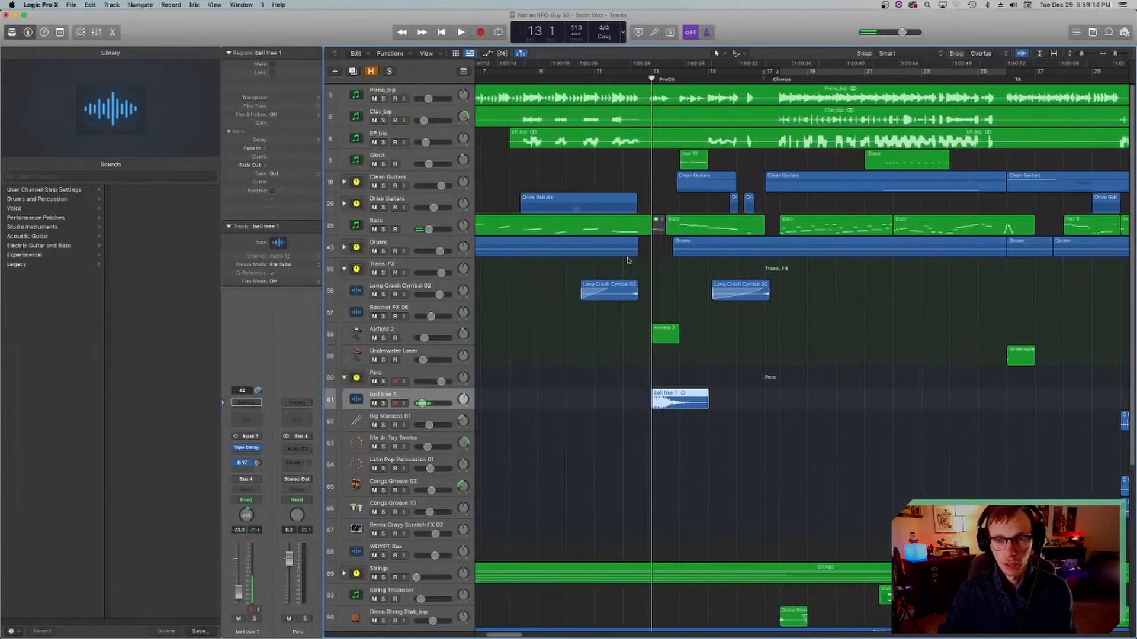
pyautogui.press('space')
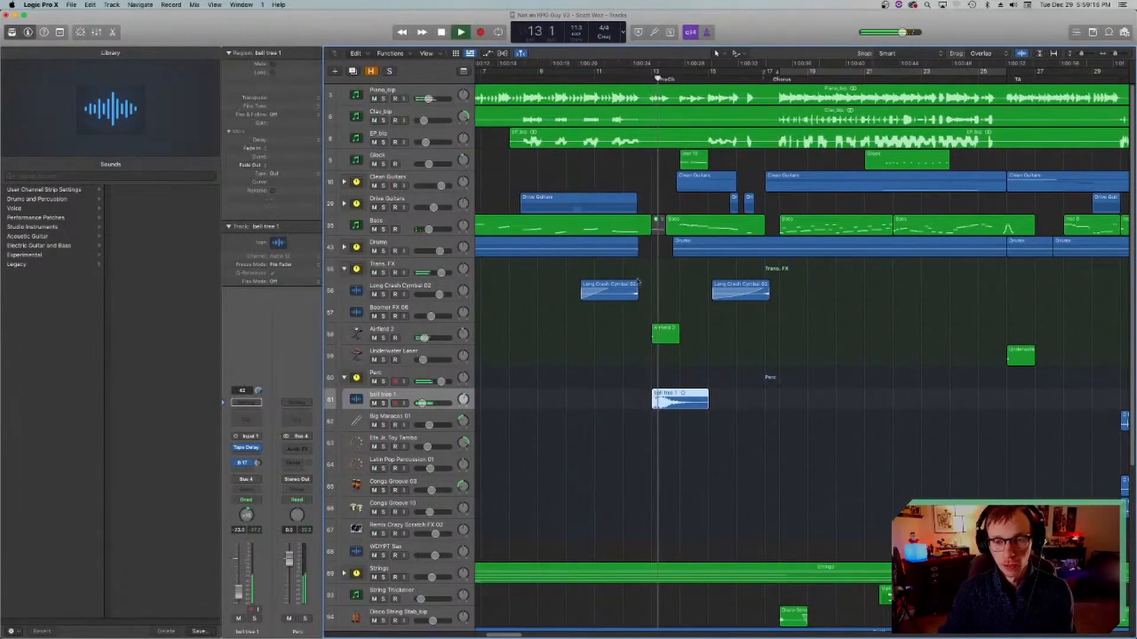
pyautogui.hscroll(5, 619, 278)
pyautogui.press('space')
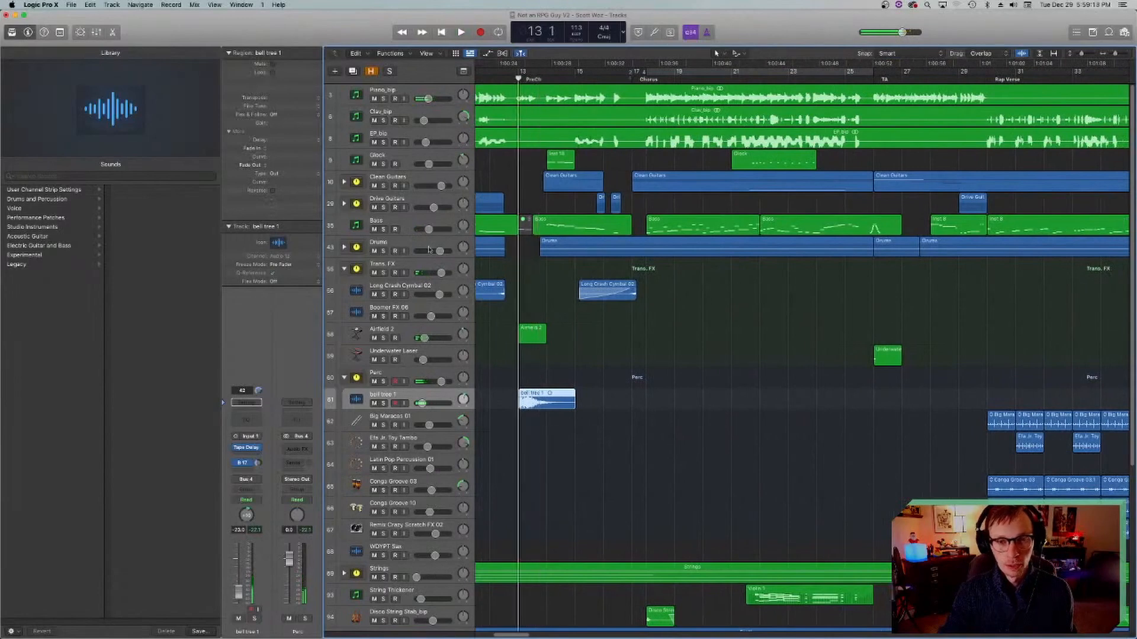
# Step: Collapse the Perc and Trans. FX stacks and deselect all regions
pyautogui.click(344, 377)
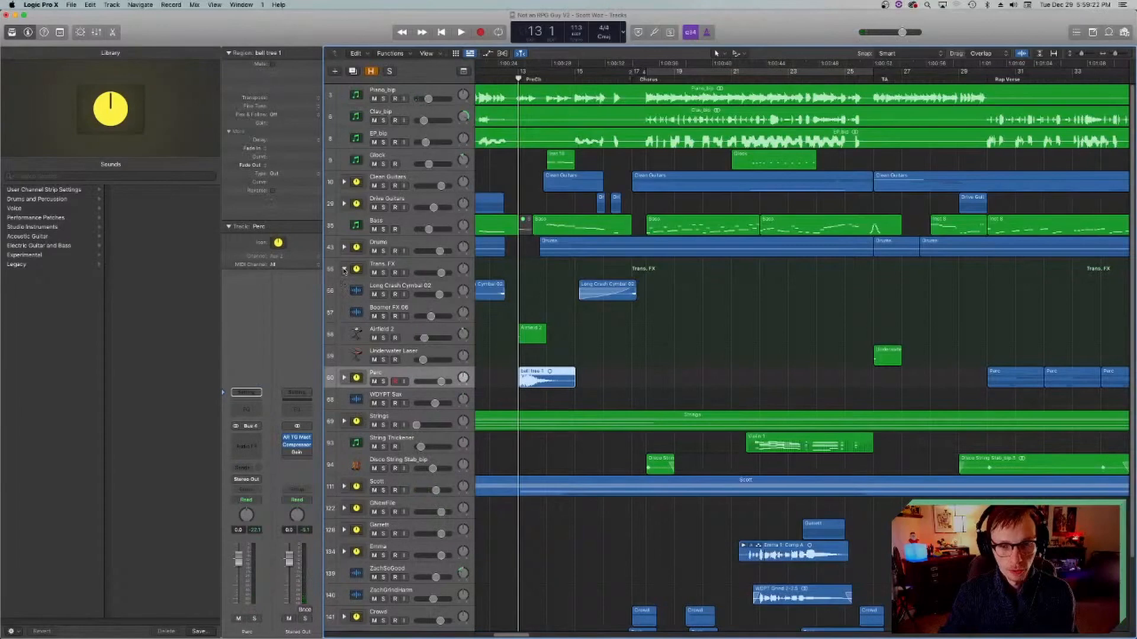
pyautogui.click(344, 270)
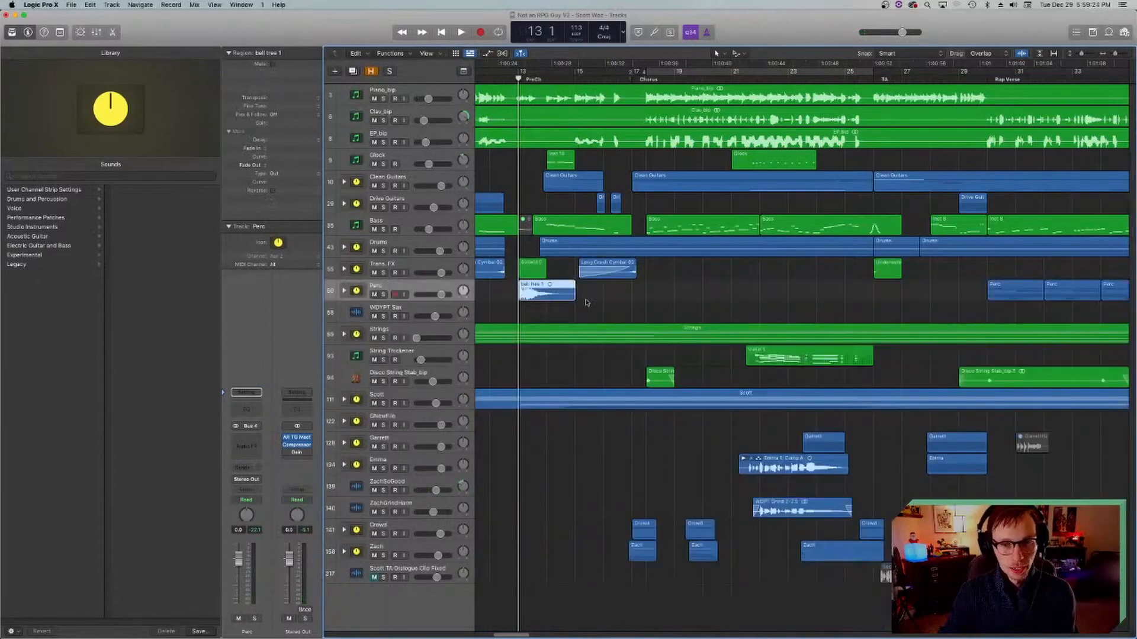
pyautogui.click(608, 308)
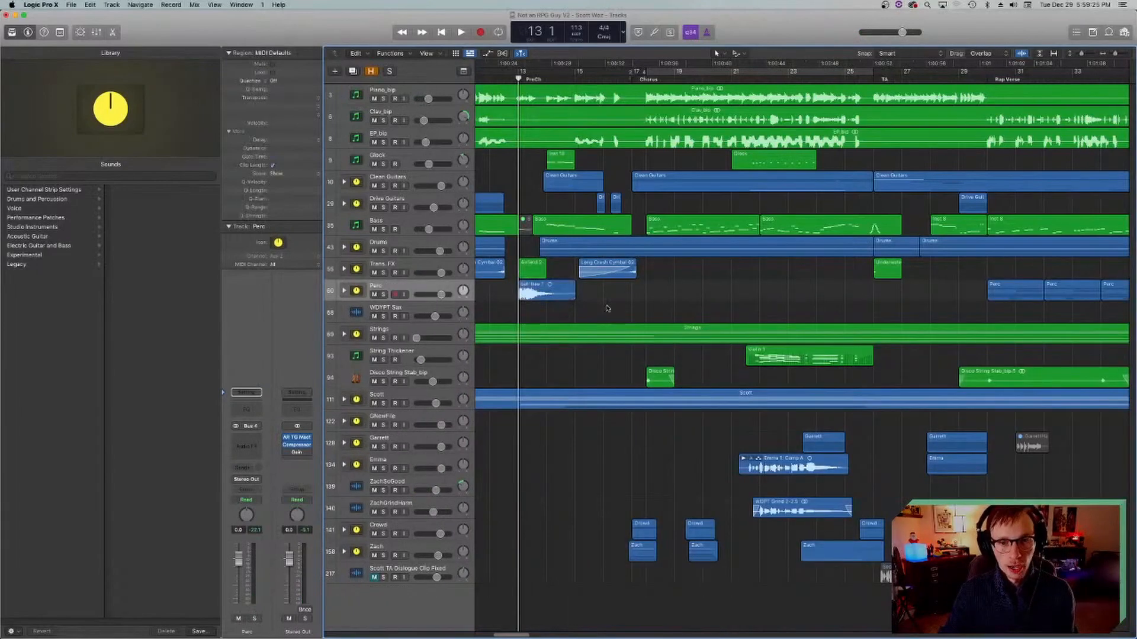
# Step: Expand the Perc stack again and select the Big Maracas 01 track
pyautogui.click(375, 331)
pyautogui.click(372, 288)
pyautogui.click(344, 291)
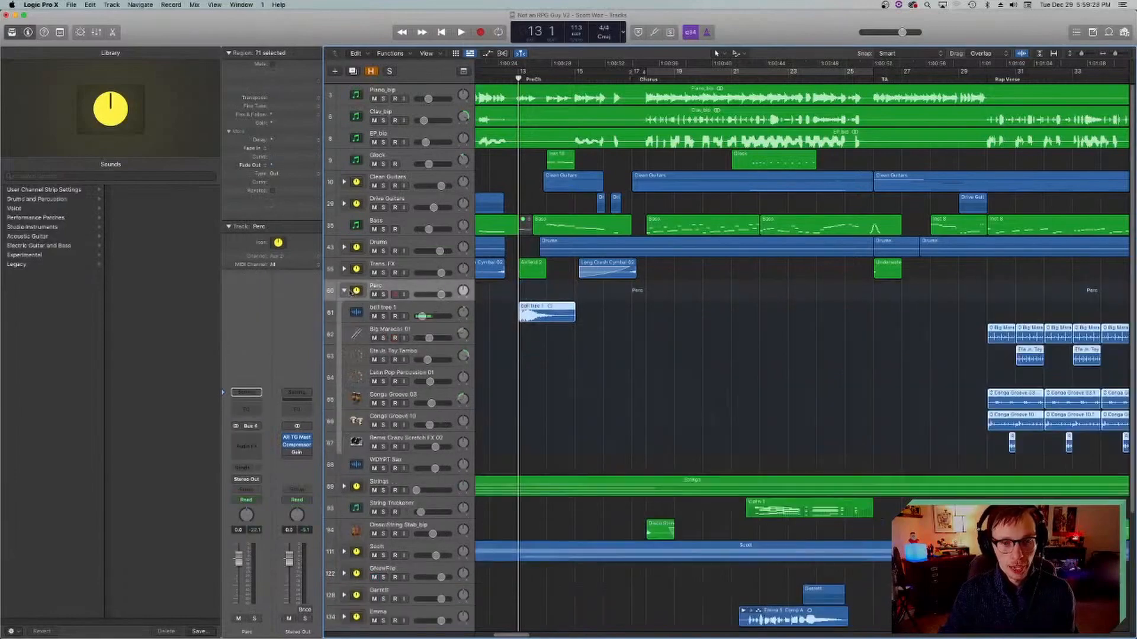
pyautogui.hscroll(7, 345, 294)
pyautogui.click(355, 337)
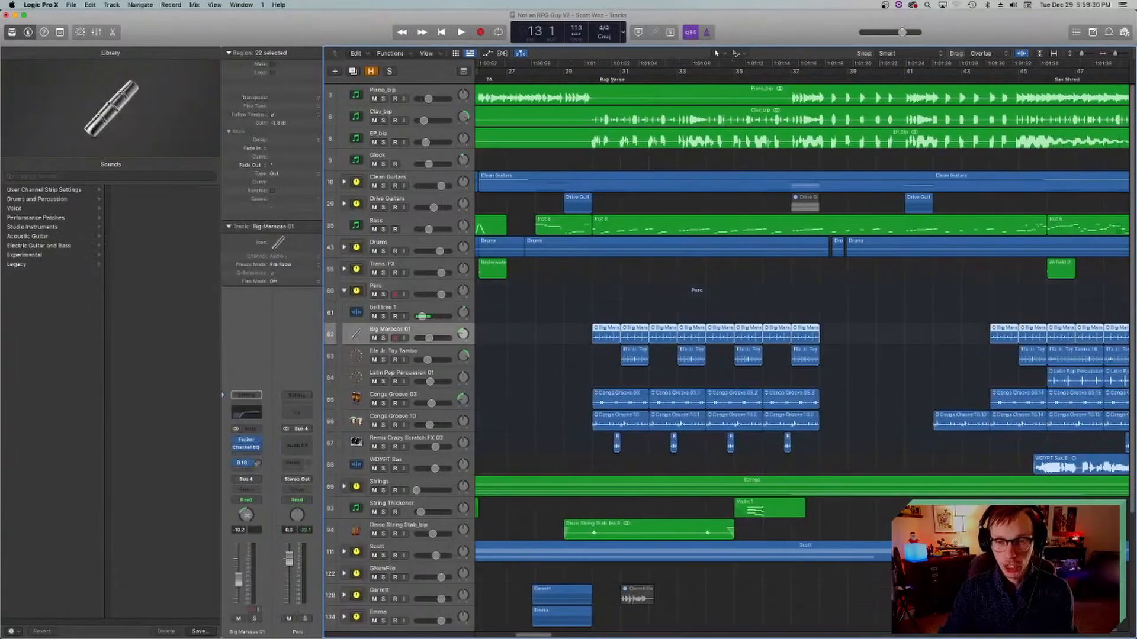
# Step: Solo Big Maracas 01, play it from bar 30 at the rap verse, stop and return the playhead to bar 30
pyautogui.click(590, 79)
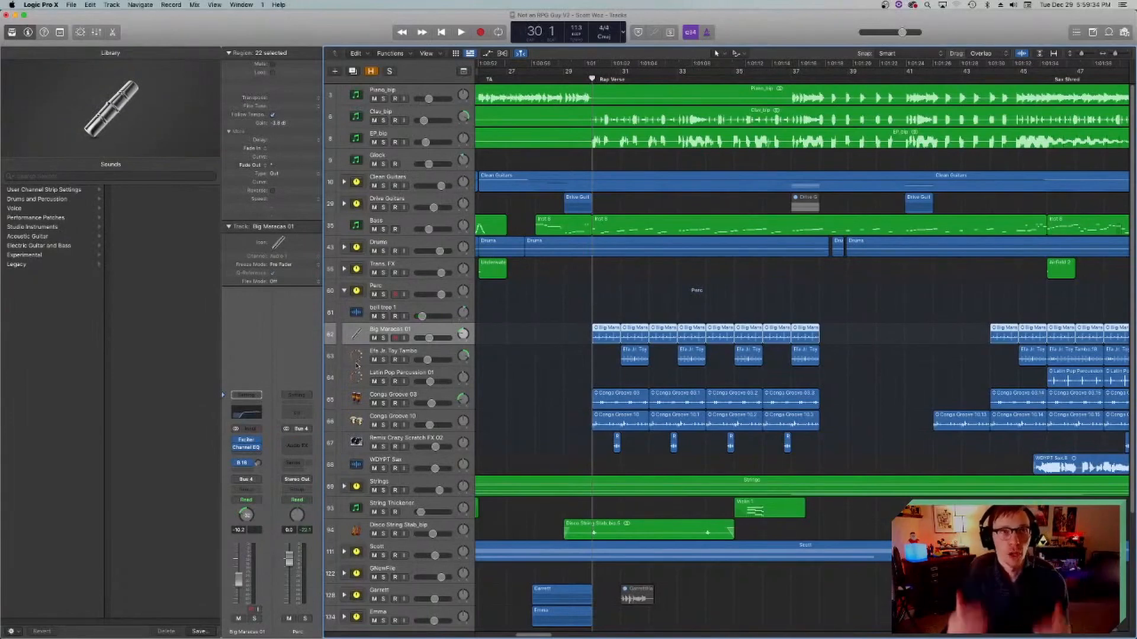
pyautogui.click(383, 338)
pyautogui.press('space')
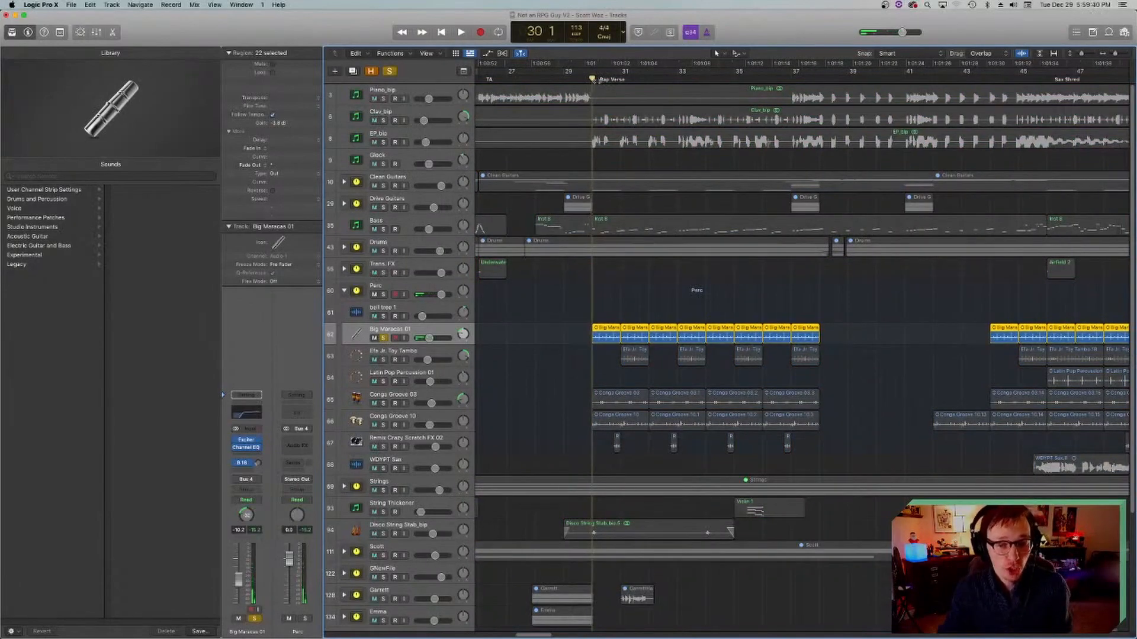
pyautogui.press('space')
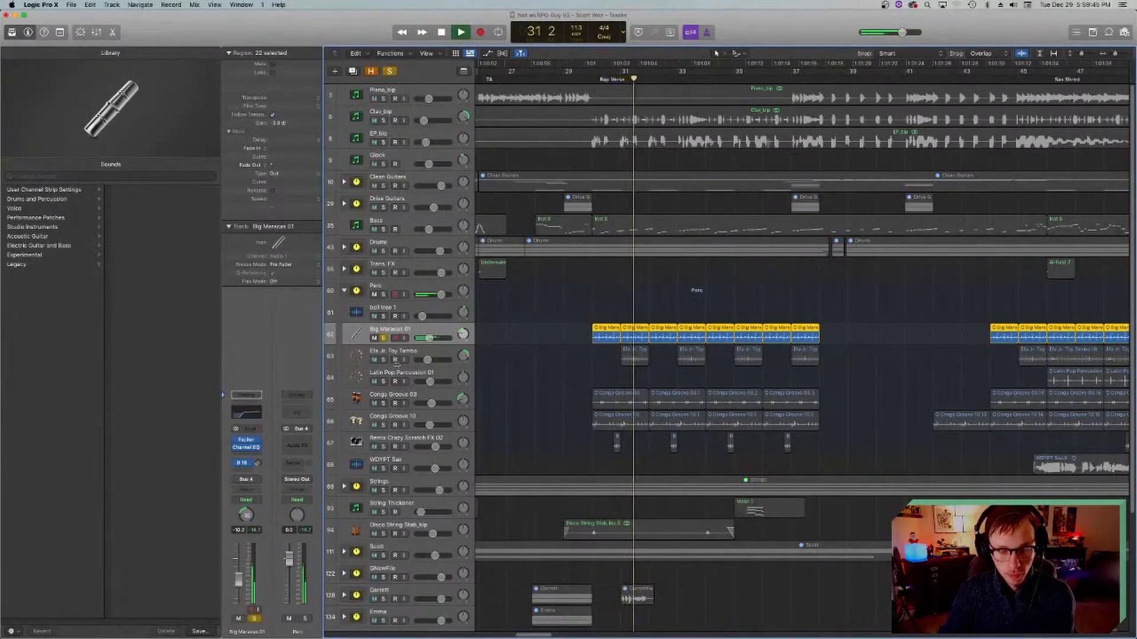
pyautogui.press('space')
pyautogui.click(593, 73)
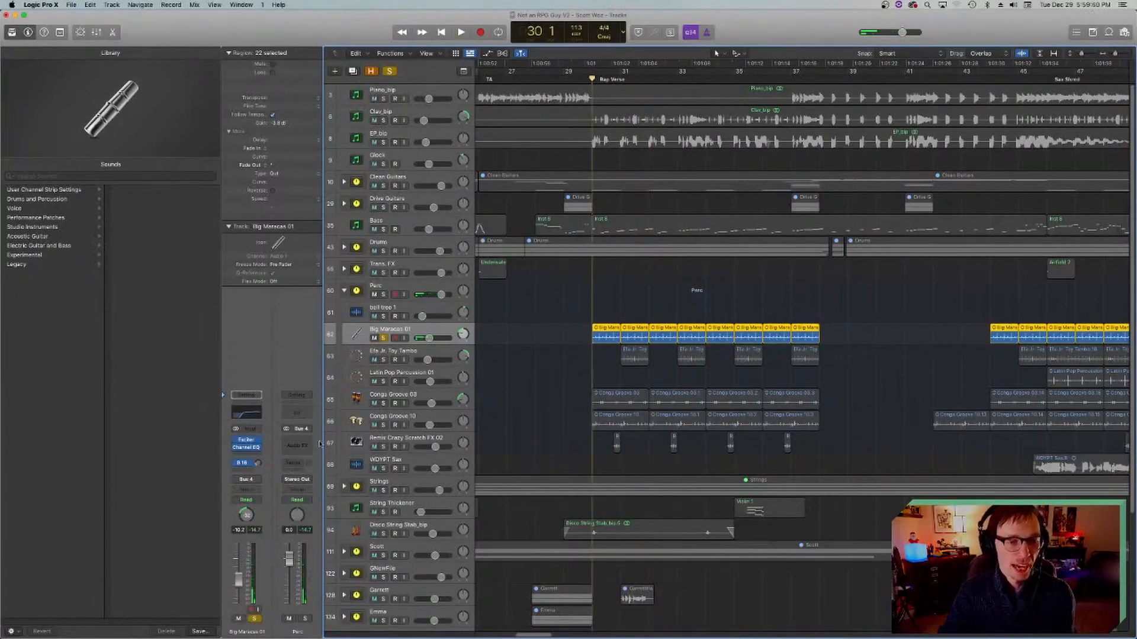
# Step: Solo the Toy Tambo track along with the maracas, play both from bar 31 and stop
pyautogui.click(357, 354)
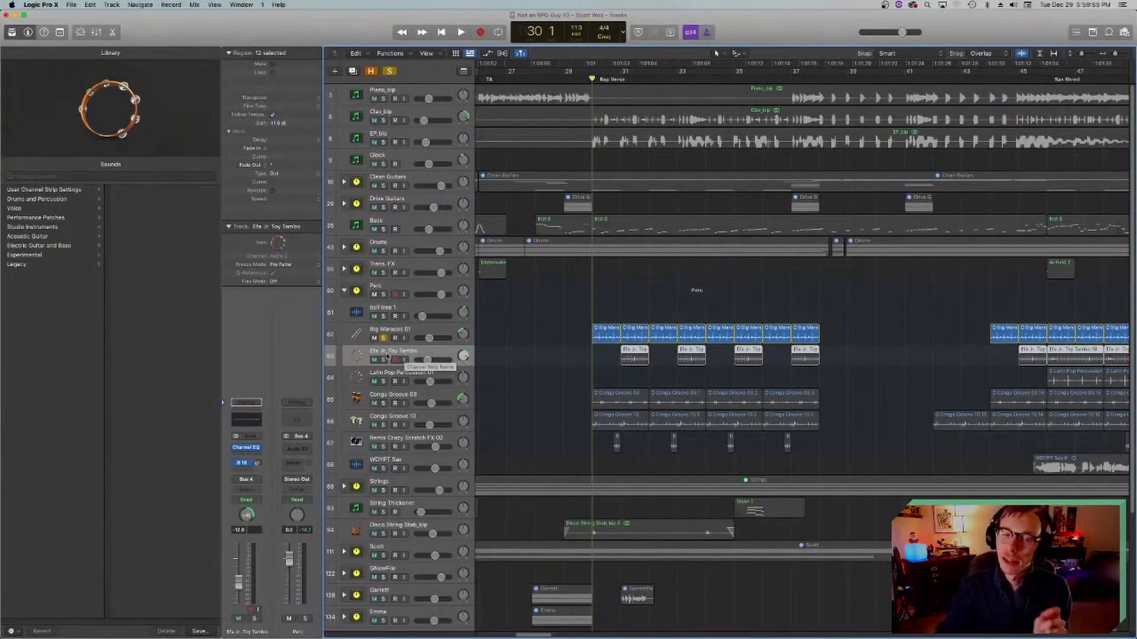
pyautogui.click(383, 360)
pyautogui.click(620, 79)
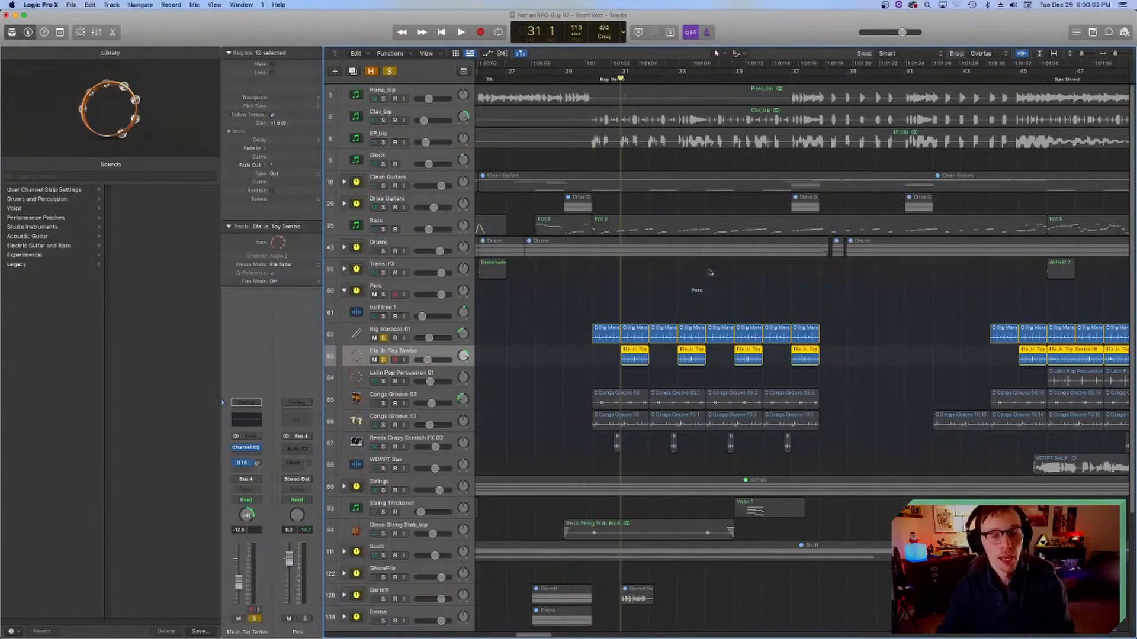
pyautogui.press('space')
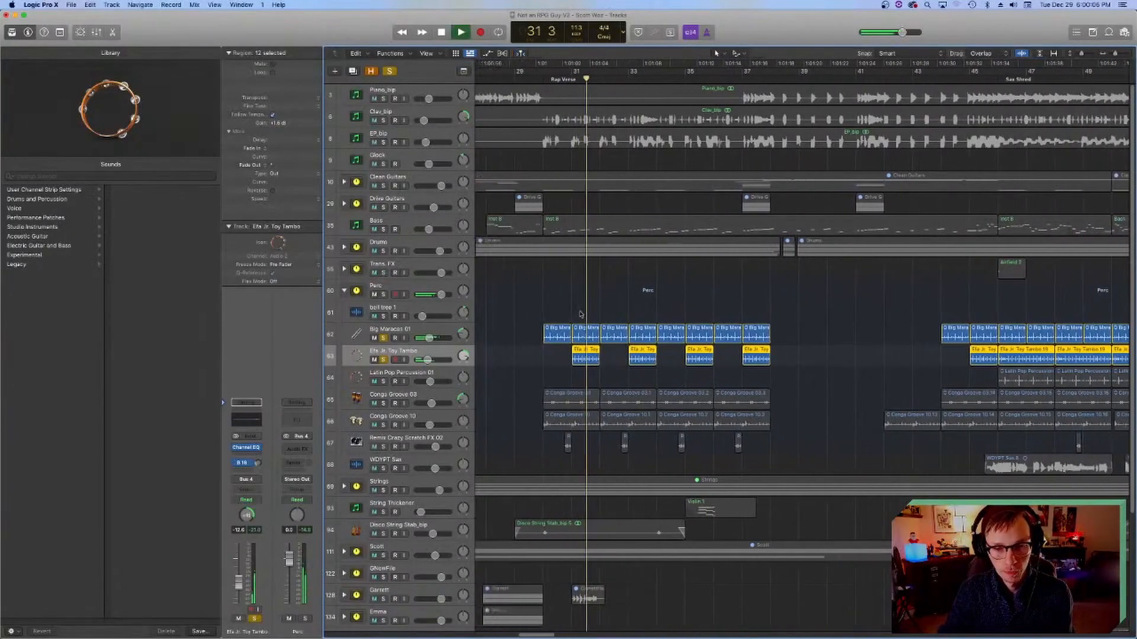
pyautogui.press('space')
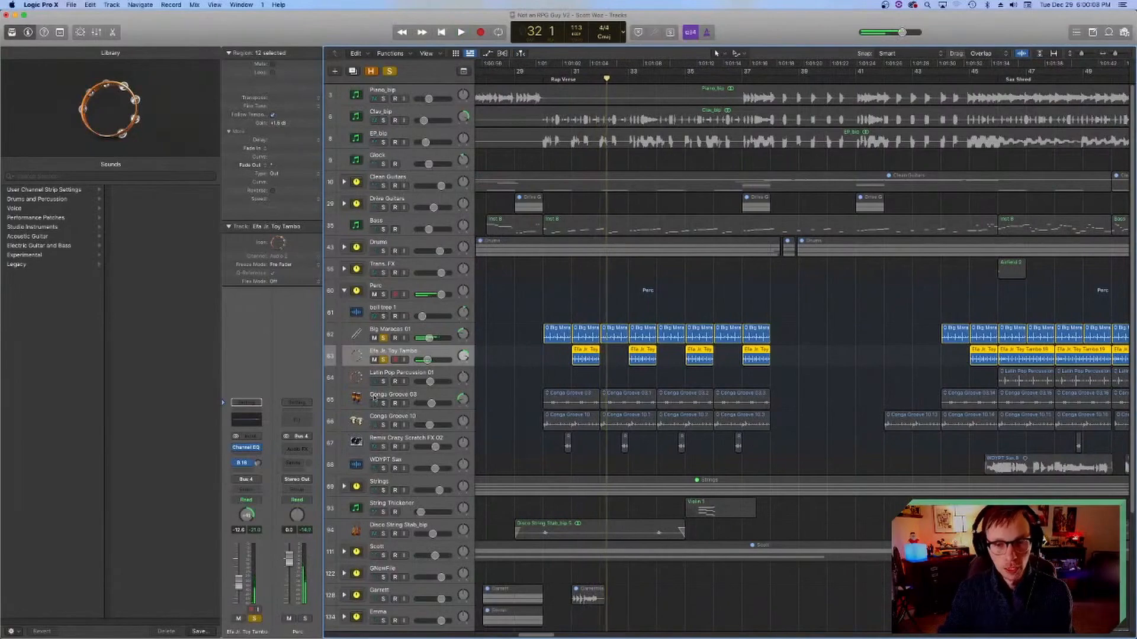
# Step: Examine the percussion regions from the rap verse to the sax shred, with the playhead moved to bars 45 and 46
pyautogui.hscroll(5, 761, 287)
pyautogui.click(827, 80)
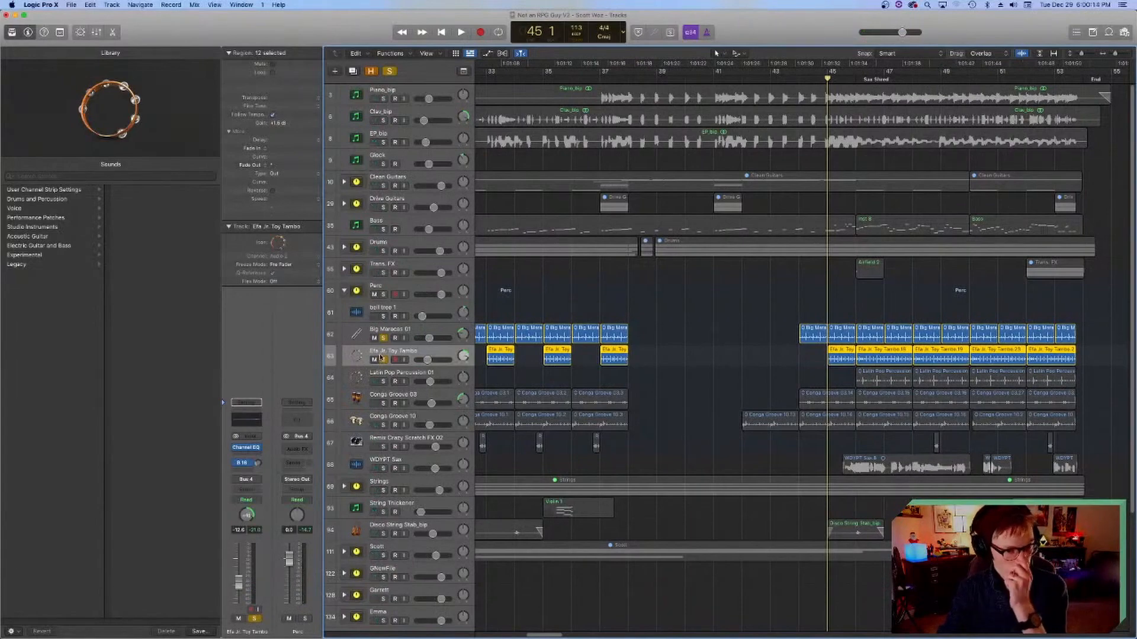
pyautogui.hscroll(-10, 543, 392)
pyautogui.hscroll(5, 542, 392)
pyautogui.hscroll(10, 541, 384)
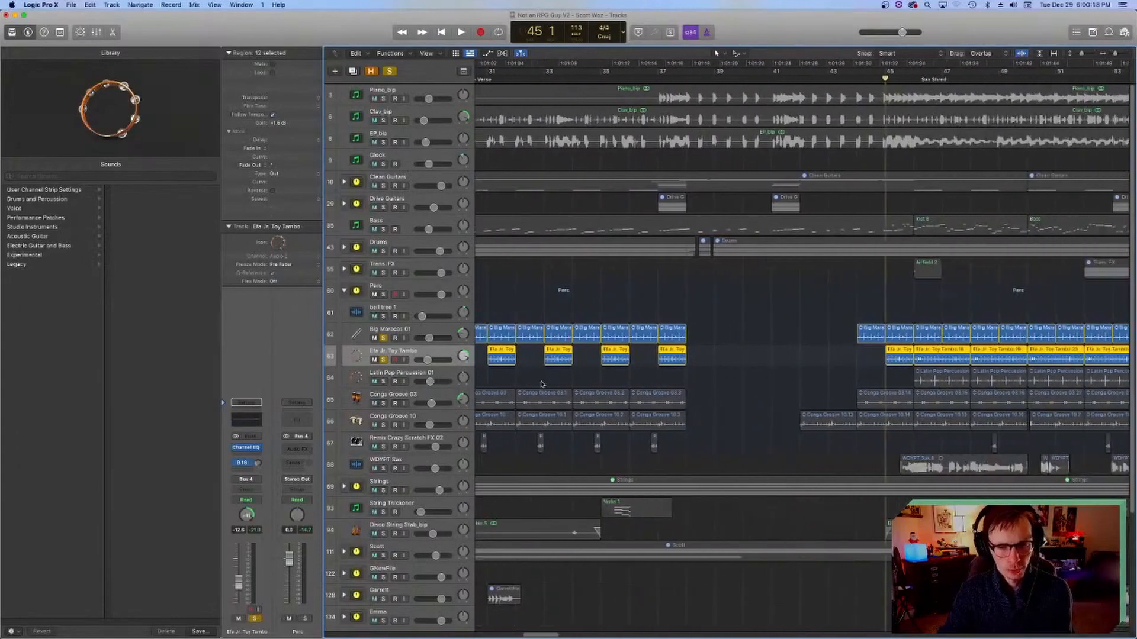
pyautogui.hscroll(-3, 557, 368)
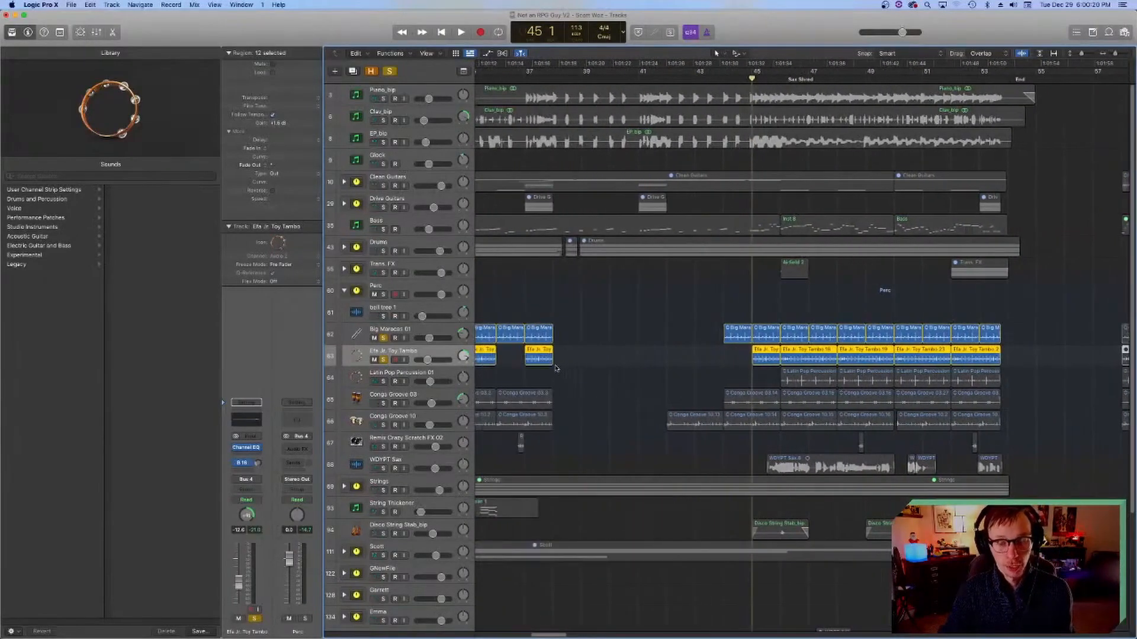
pyautogui.hscroll(5, 556, 368)
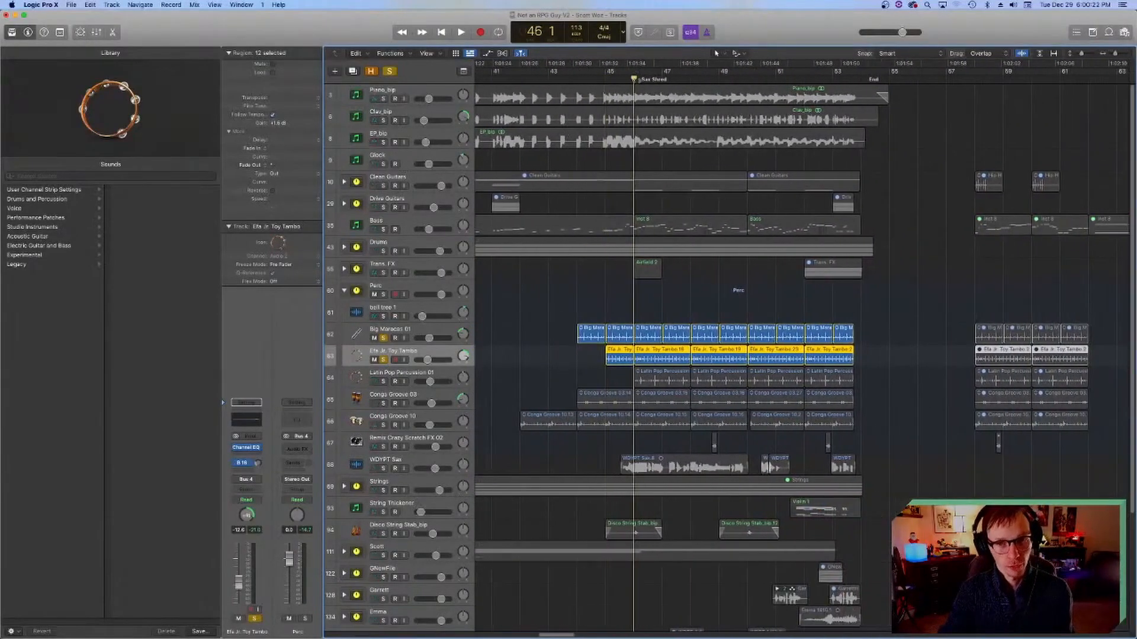
pyautogui.hscroll(-10, 545, 456)
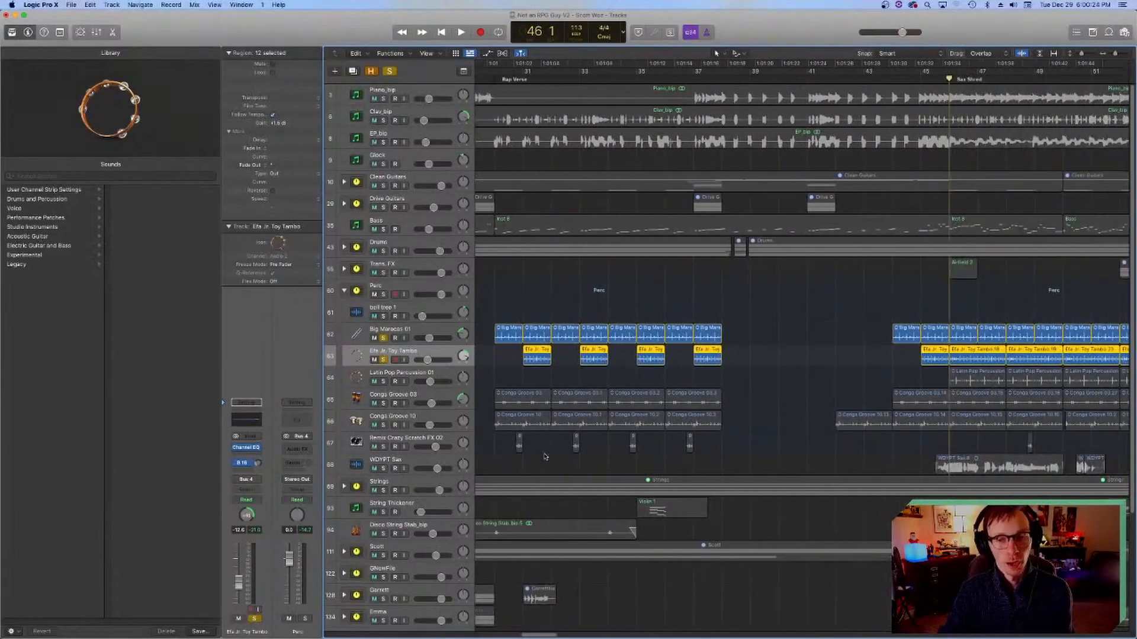
pyautogui.hscroll(4, 544, 456)
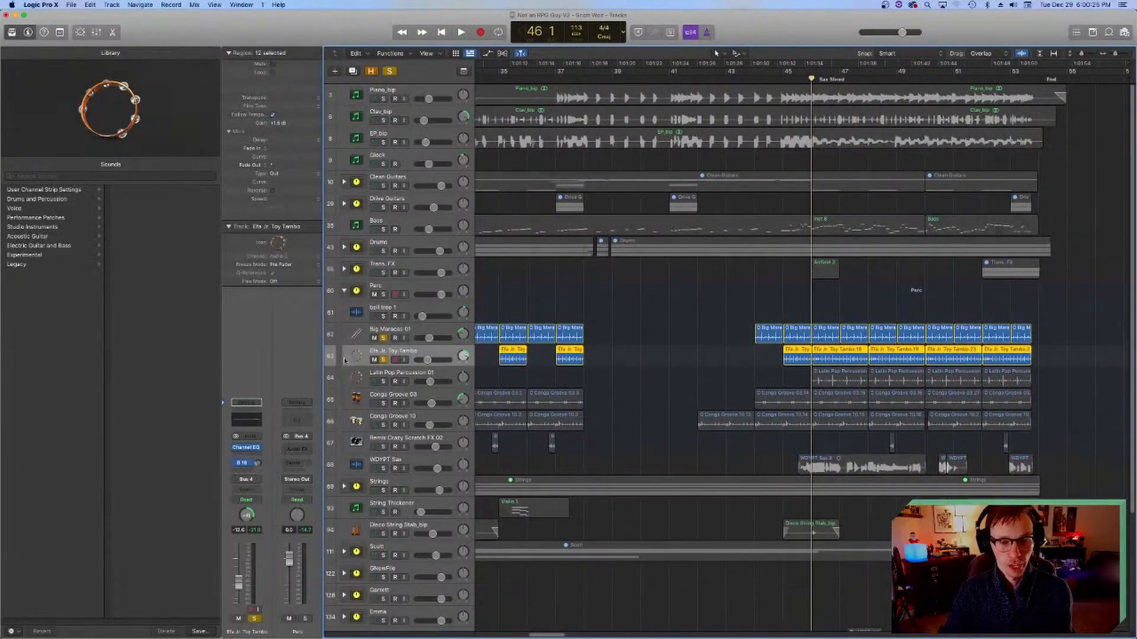
pyautogui.hscroll(7, 489, 389)
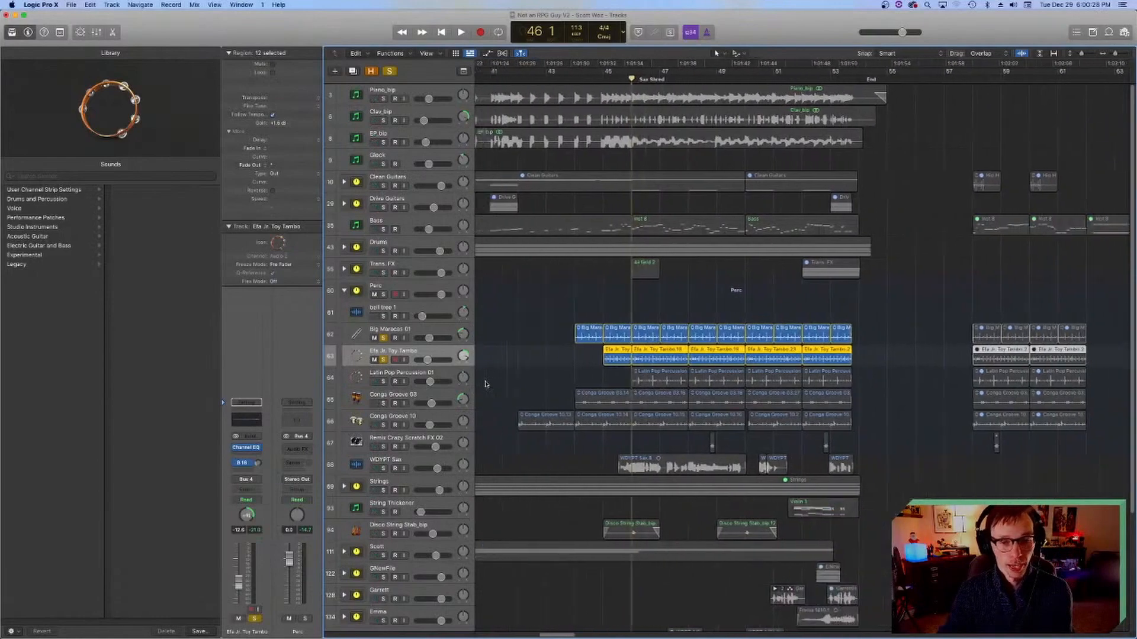
pyautogui.hscroll(-3, 489, 389)
pyautogui.hscroll(-8, 489, 388)
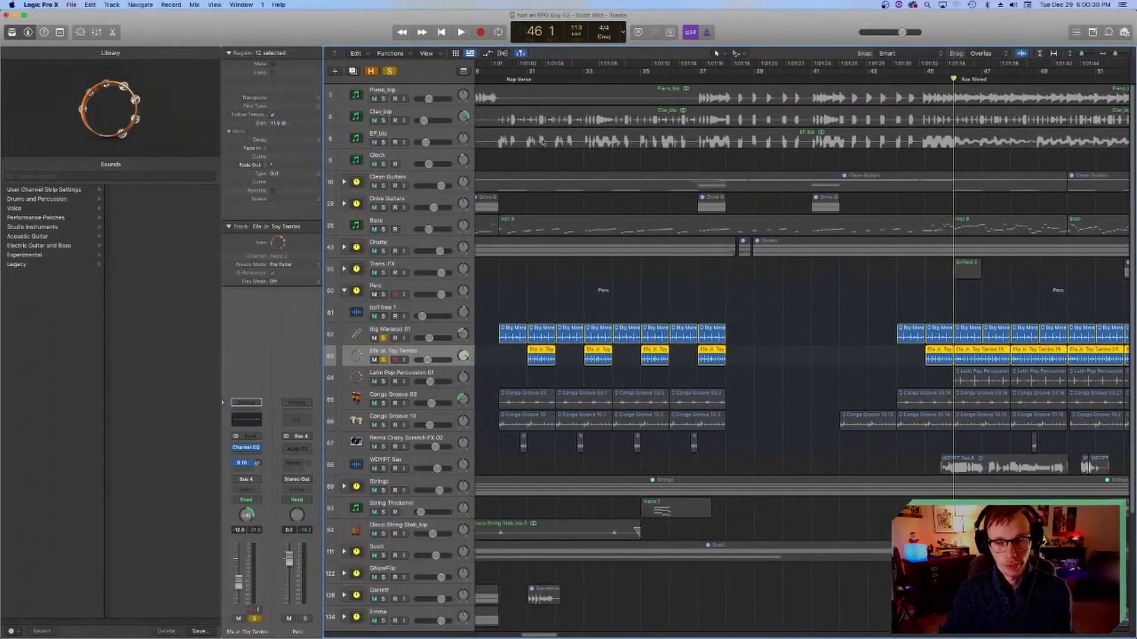
# Step: Play the soloed maracas and Toy Tambo around bar 31, and inspect the Toy Tambo track's Channel EQ
pyautogui.click(527, 80)
pyautogui.press('space')
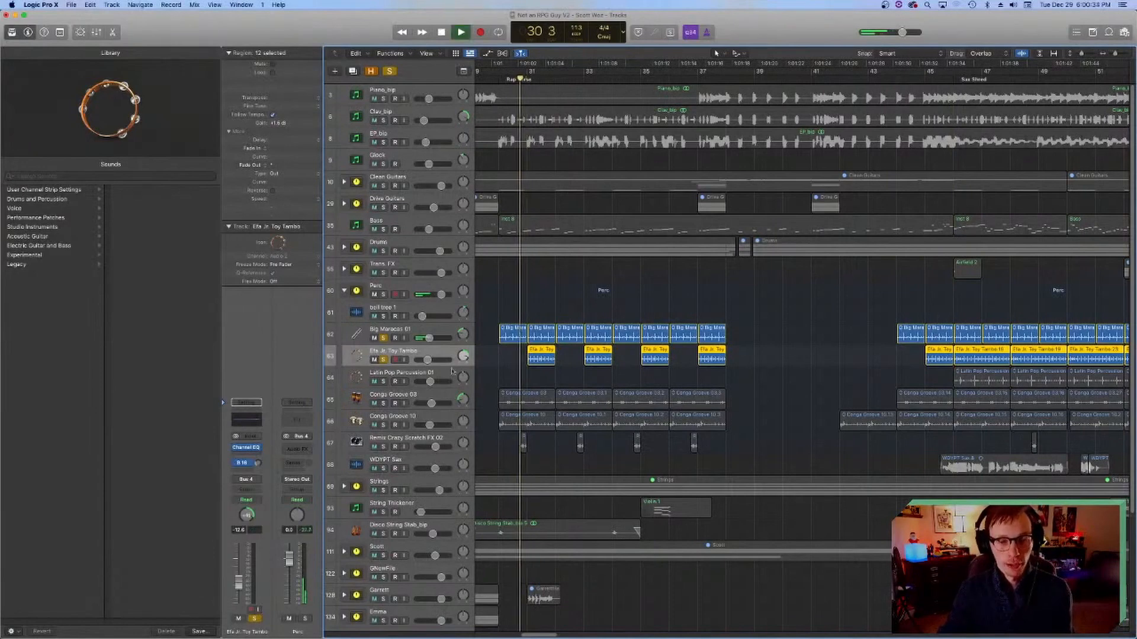
pyautogui.press('space')
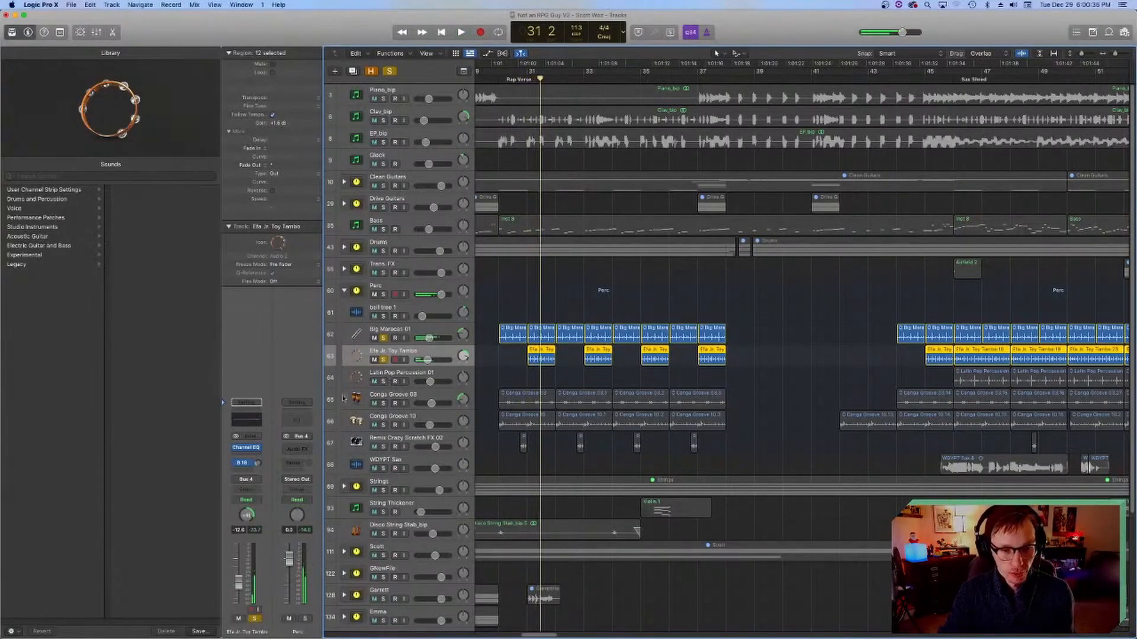
pyautogui.click(255, 422)
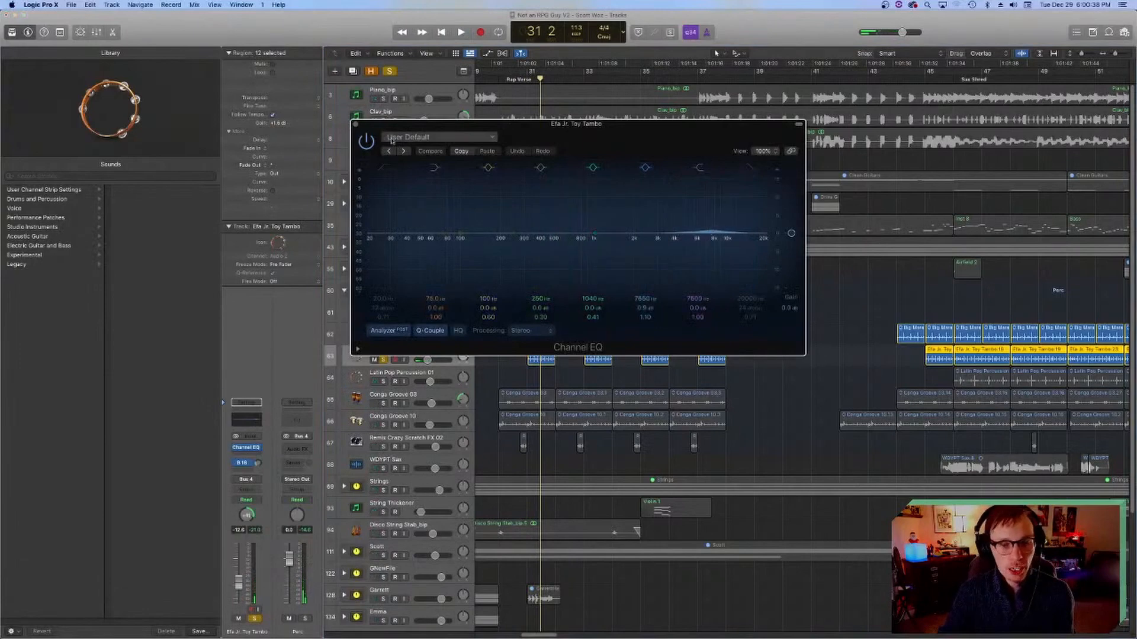
pyautogui.click(357, 125)
# Step: Solo the Conga Groove 03 track along with the maracas and Toy Tambo, and play them from bar 30
pyautogui.click(499, 78)
pyautogui.click(382, 402)
pyautogui.click(382, 403)
pyautogui.press('space')
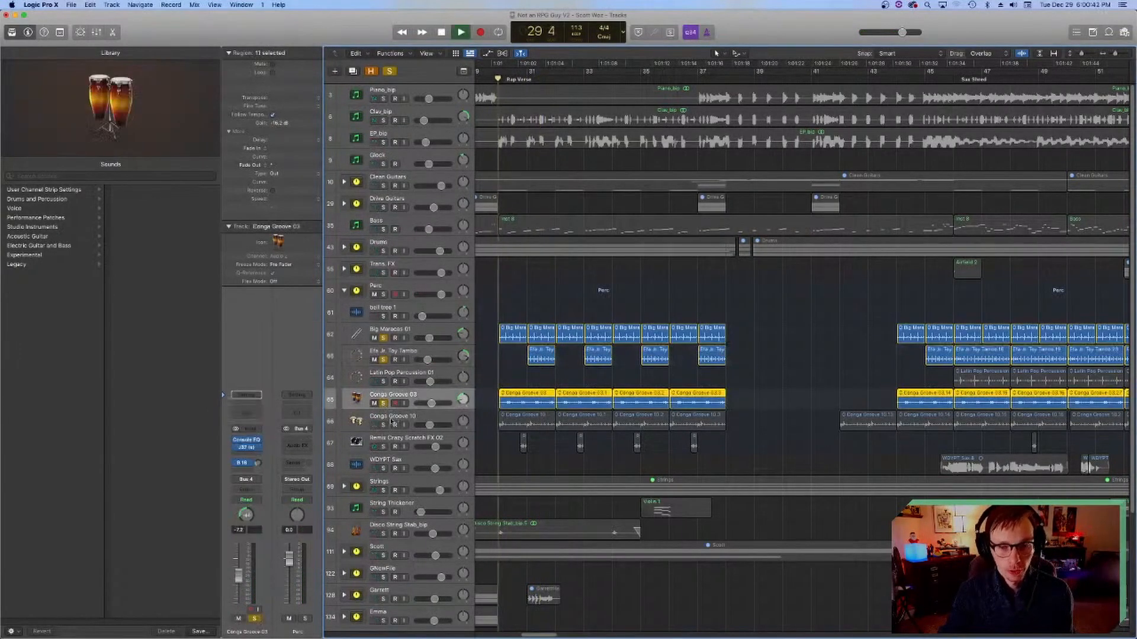
# Step: Inspect the Conga Groove 03 track's J37 tape plug-in and Vintage Console EQ, with playback stopped and the playhead returned to bar 30
pyautogui.click(247, 448)
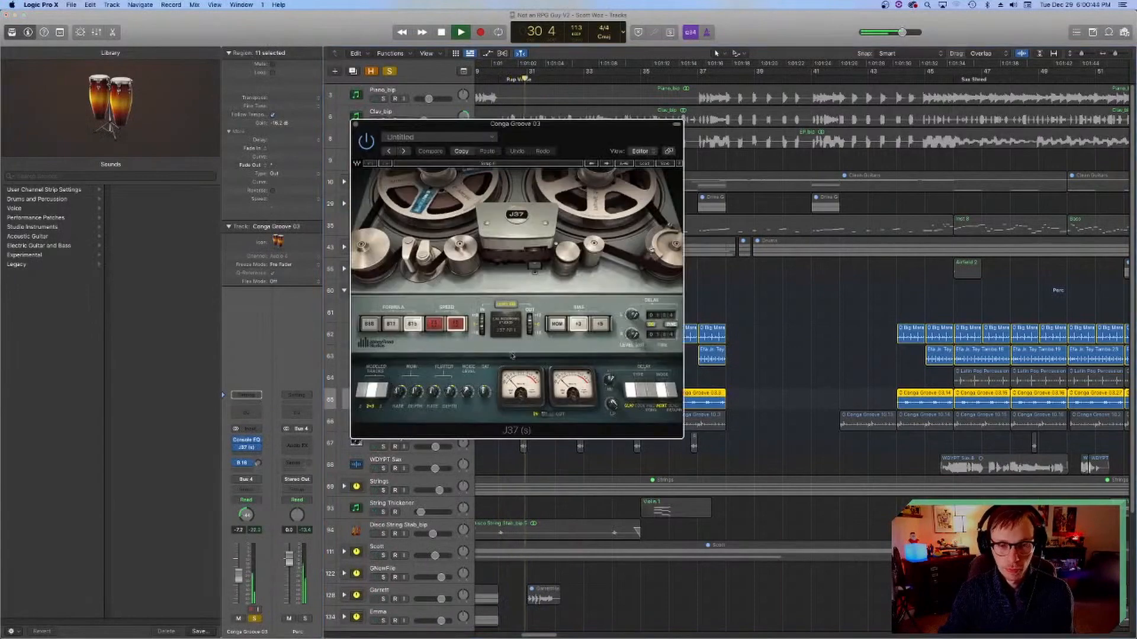
pyautogui.press('space')
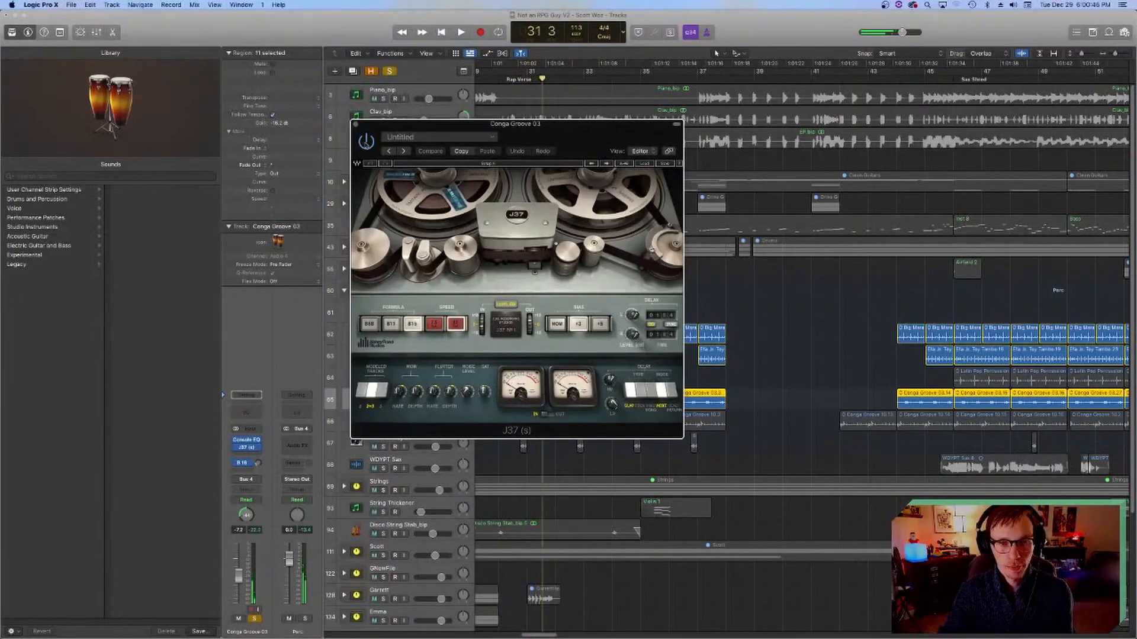
pyautogui.click(355, 124)
pyautogui.click(499, 82)
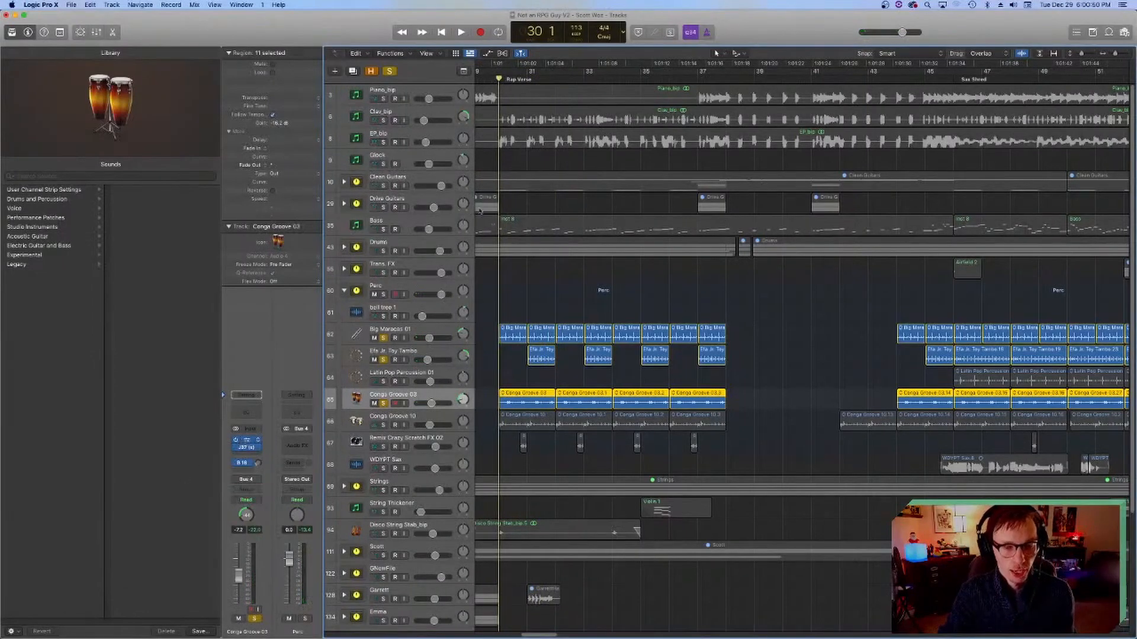
pyautogui.click(246, 440)
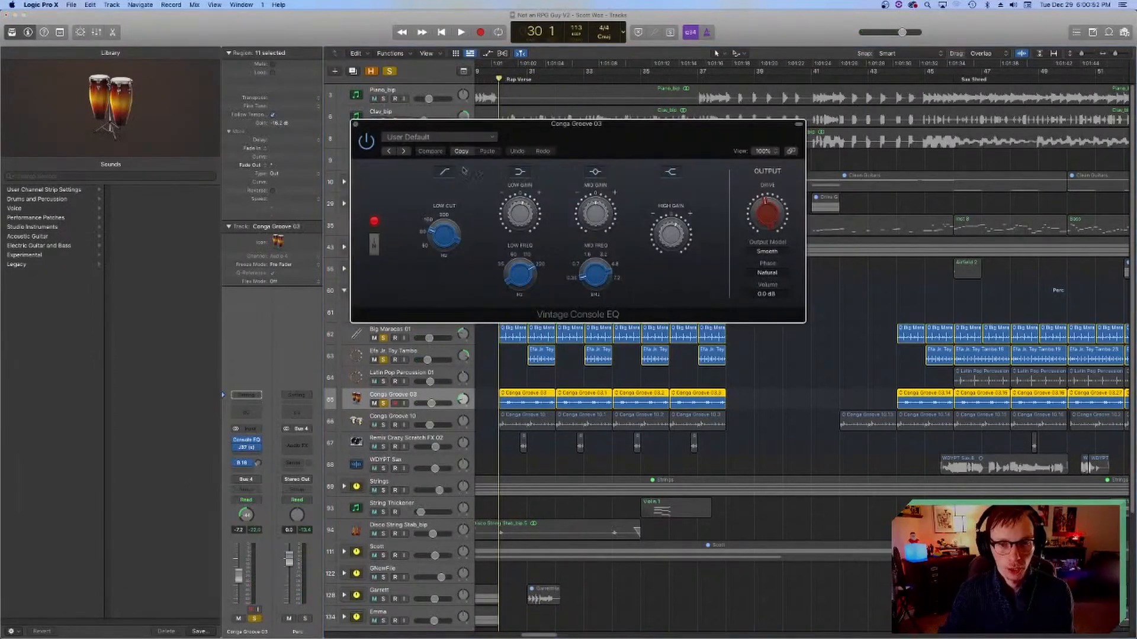
pyautogui.moveTo(537, 268)
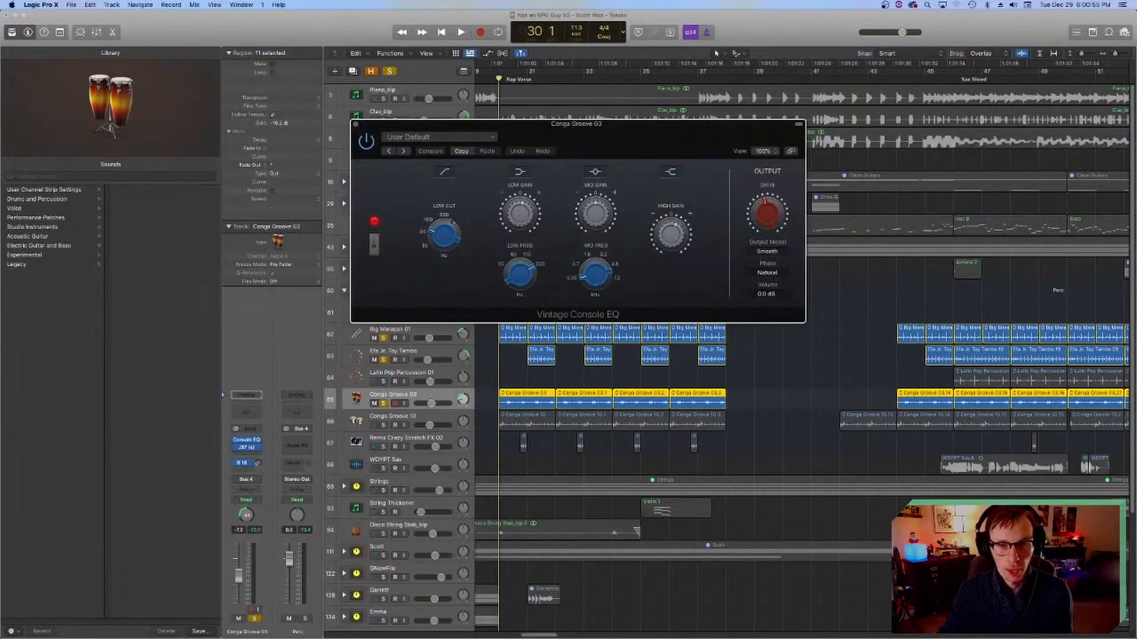
pyautogui.click(356, 125)
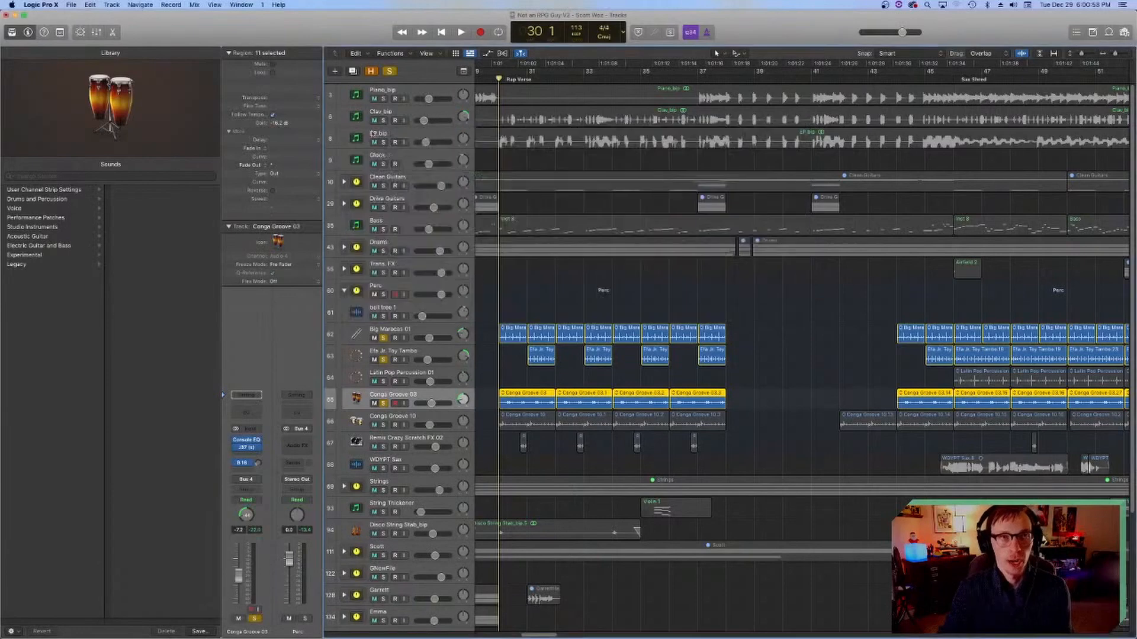
# Step: Solo the Conga Groove 10 track along with the other soloed percussion, play from bar 30 and stop
pyautogui.press('space')
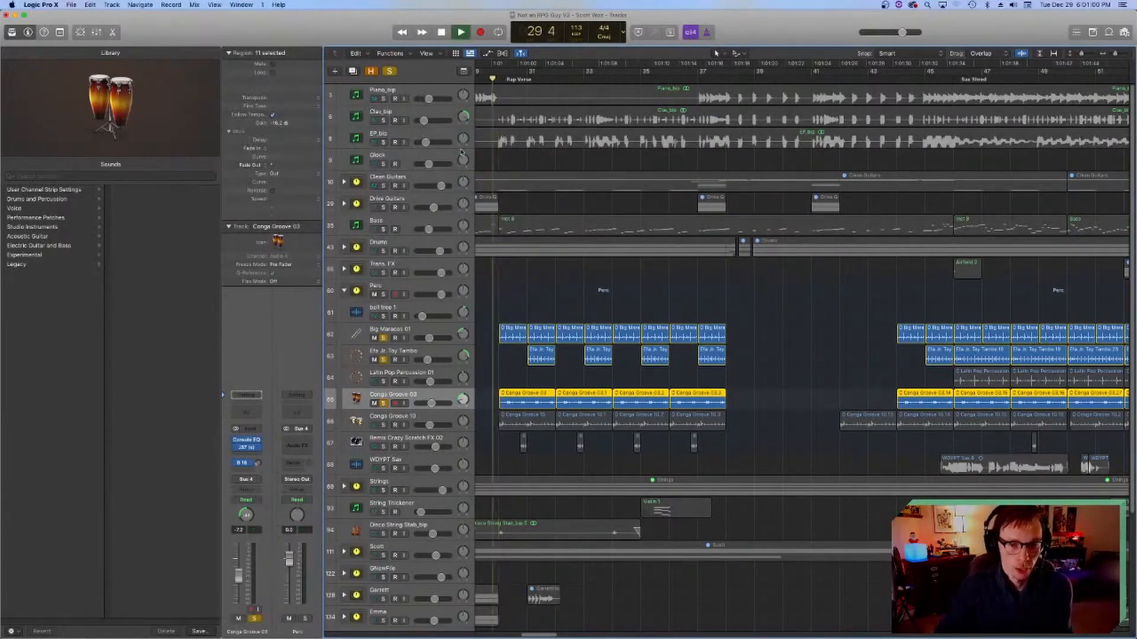
pyautogui.press('space')
pyautogui.click(383, 425)
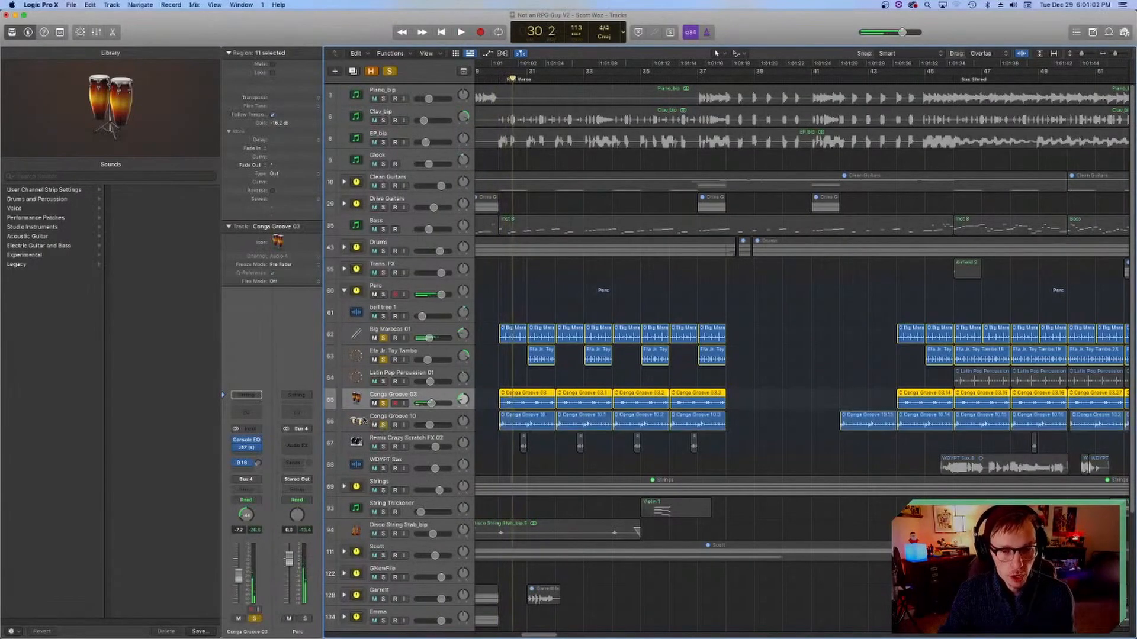
pyautogui.click(391, 416)
pyautogui.click(506, 78)
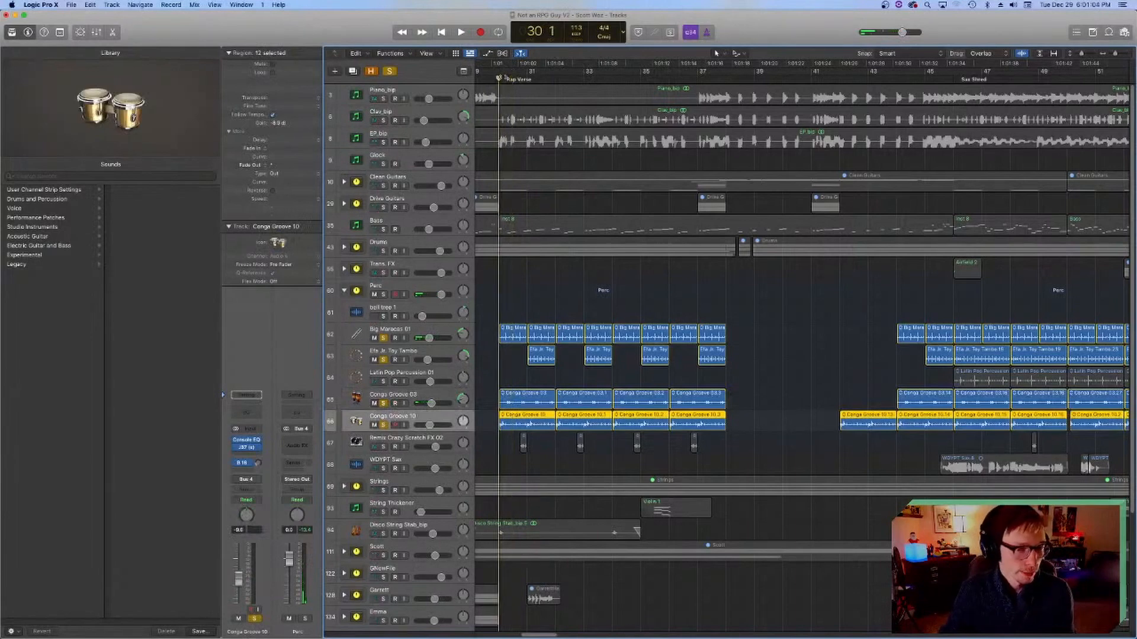
pyautogui.press('space')
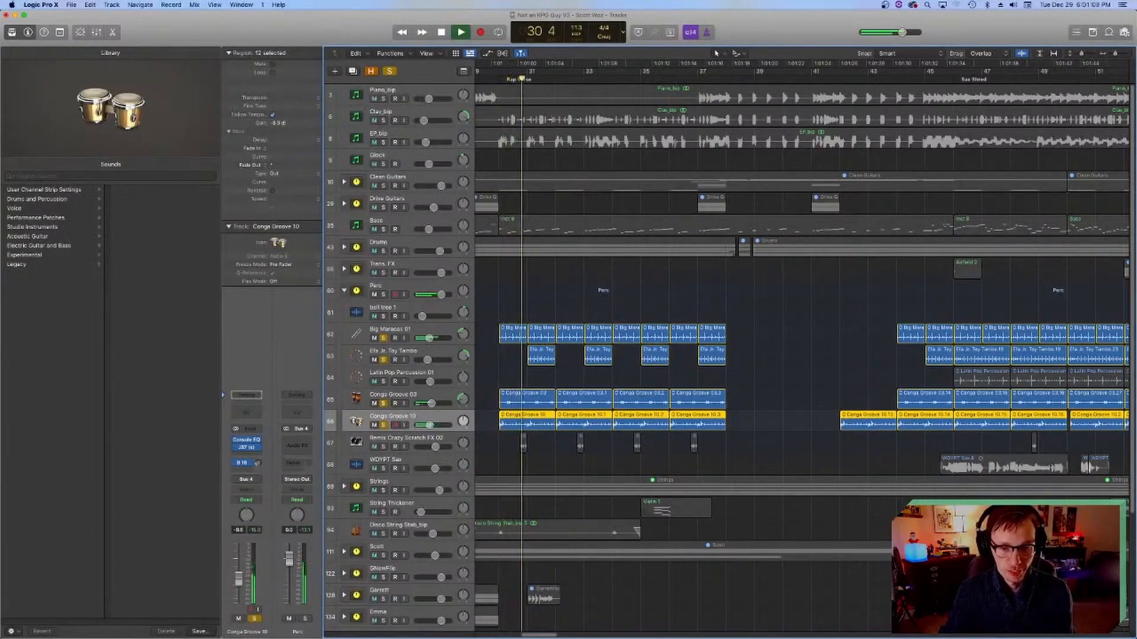
pyautogui.press('space')
# Step: Inspect the Conga Groove 10 track's J37 tape plug-in and Vintage Console EQ, and return the playhead to bar 30
pyautogui.click(247, 448)
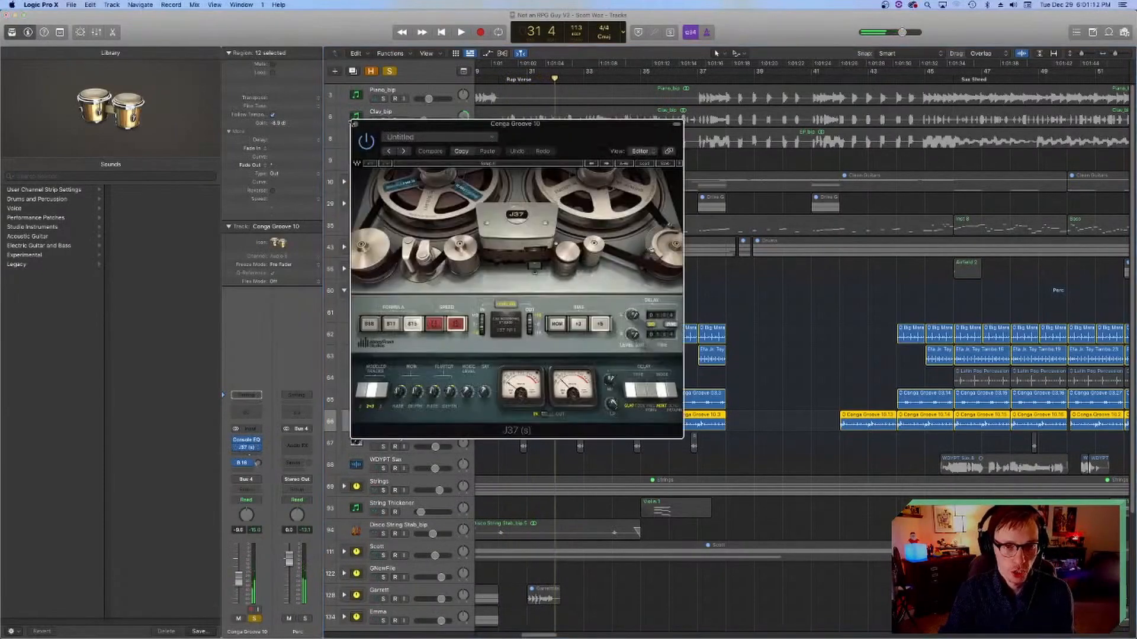
pyautogui.click(356, 125)
pyautogui.click(247, 439)
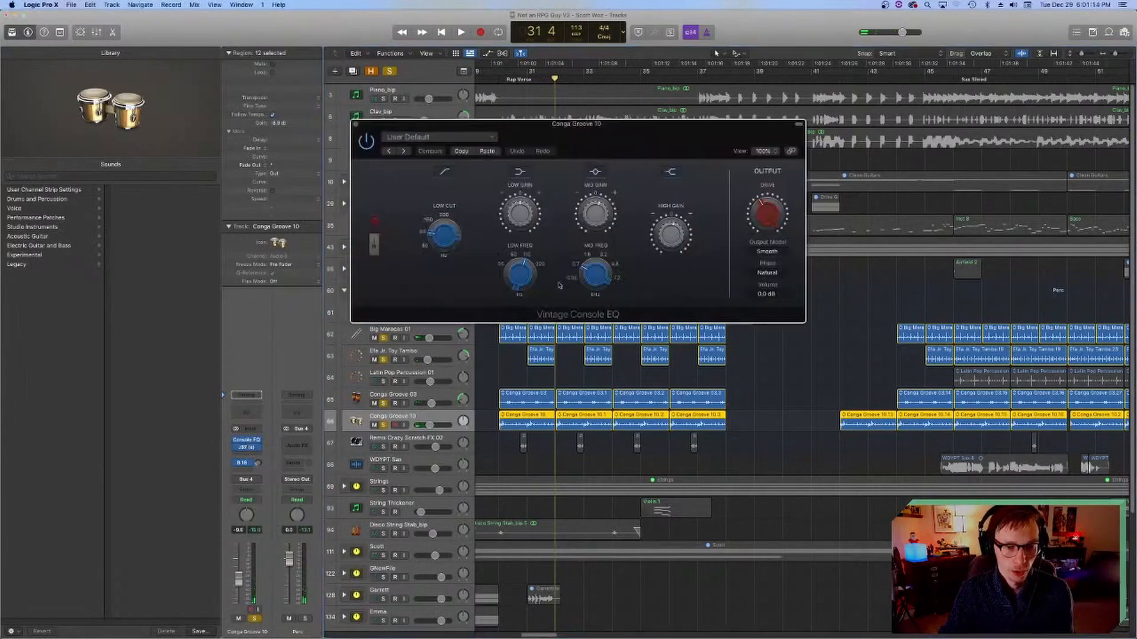
pyautogui.click(356, 124)
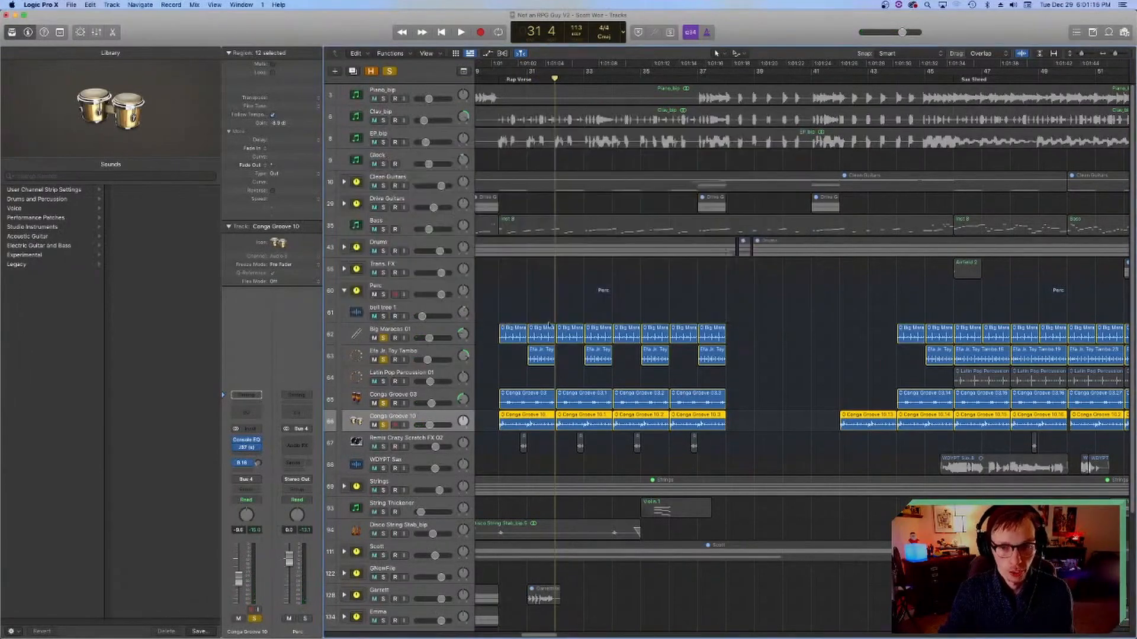
pyautogui.press(',')
pyautogui.press(',')
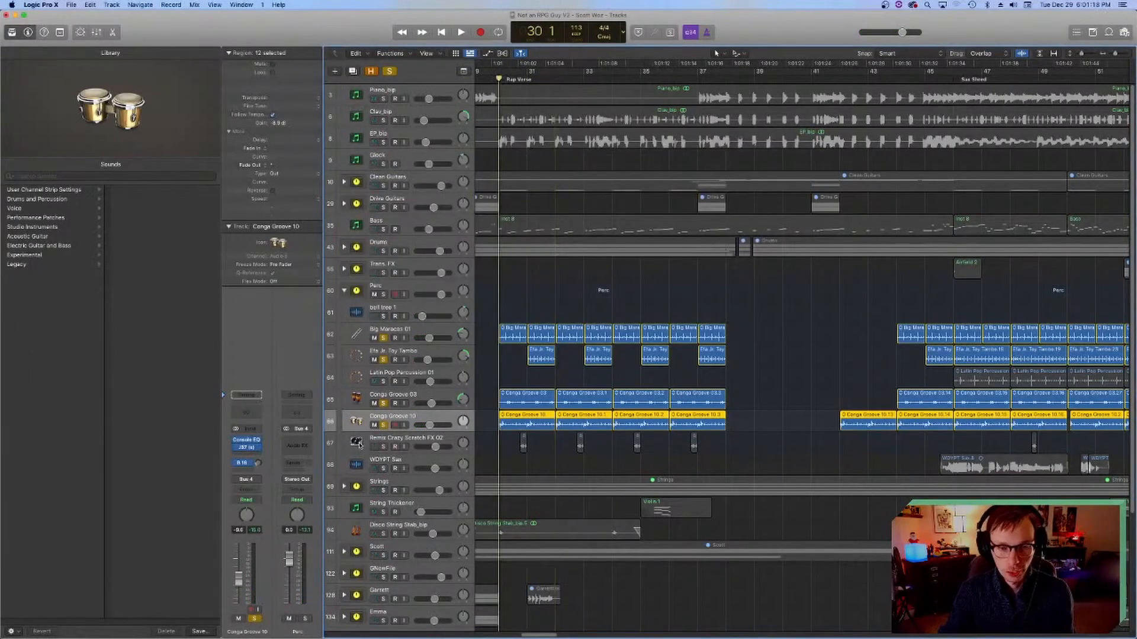
# Step: Solo the Remix Crazy Scratch FX 02 and Latin Pop Percussion 01 tracks while playing the percussion from bar 30
pyautogui.click(360, 445)
pyautogui.click(513, 79)
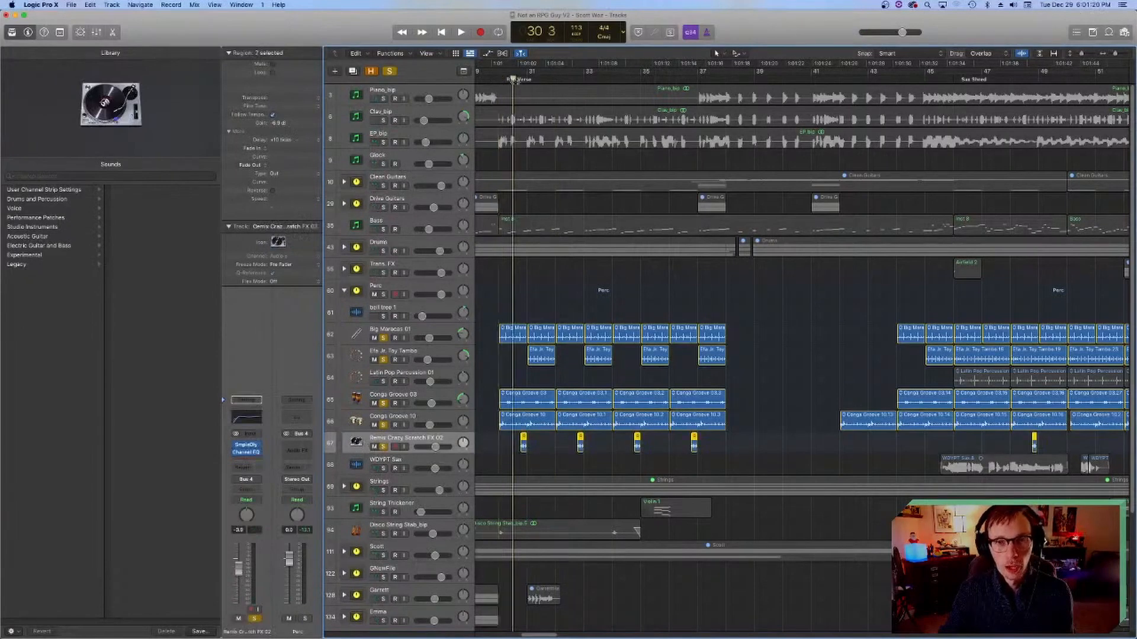
pyautogui.click(499, 79)
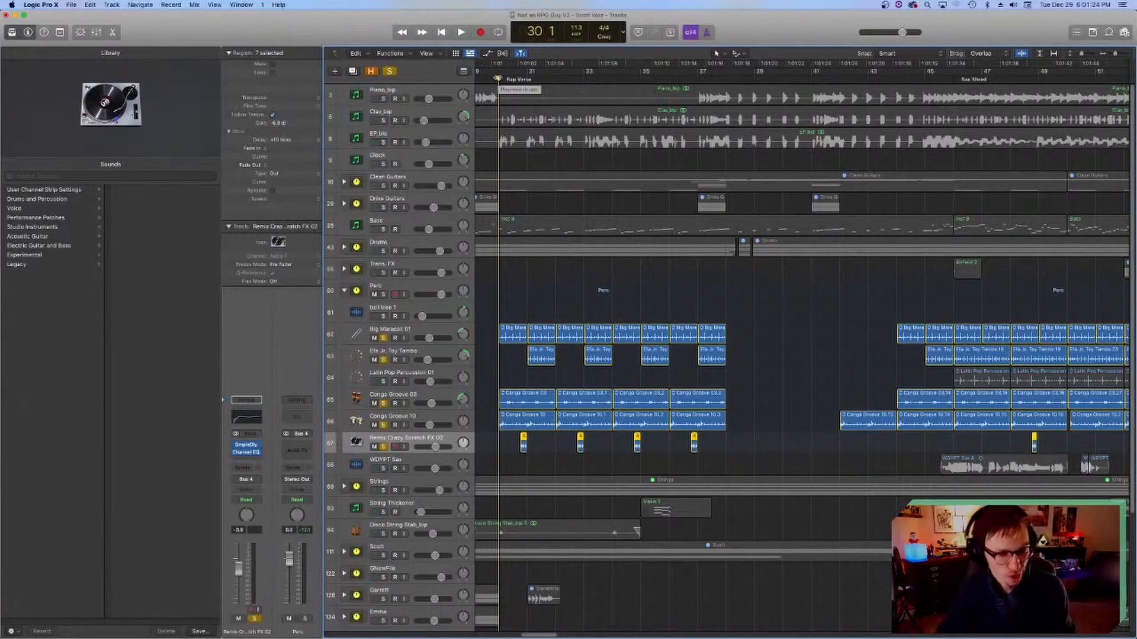
pyautogui.hscroll(-5, 667, 347)
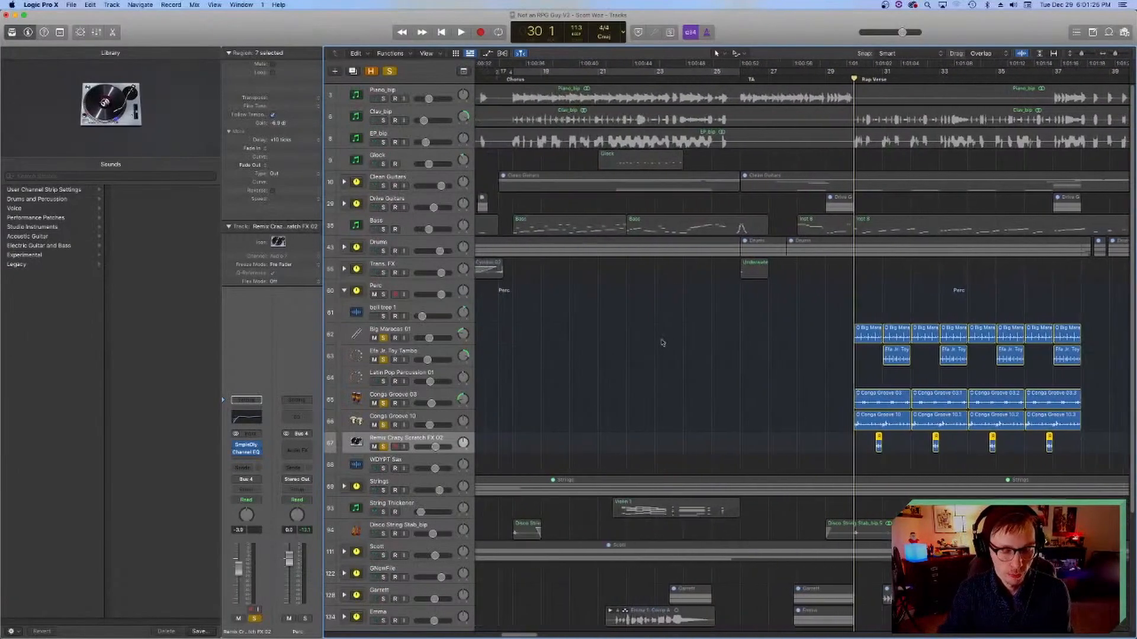
pyautogui.hscroll(6, 667, 347)
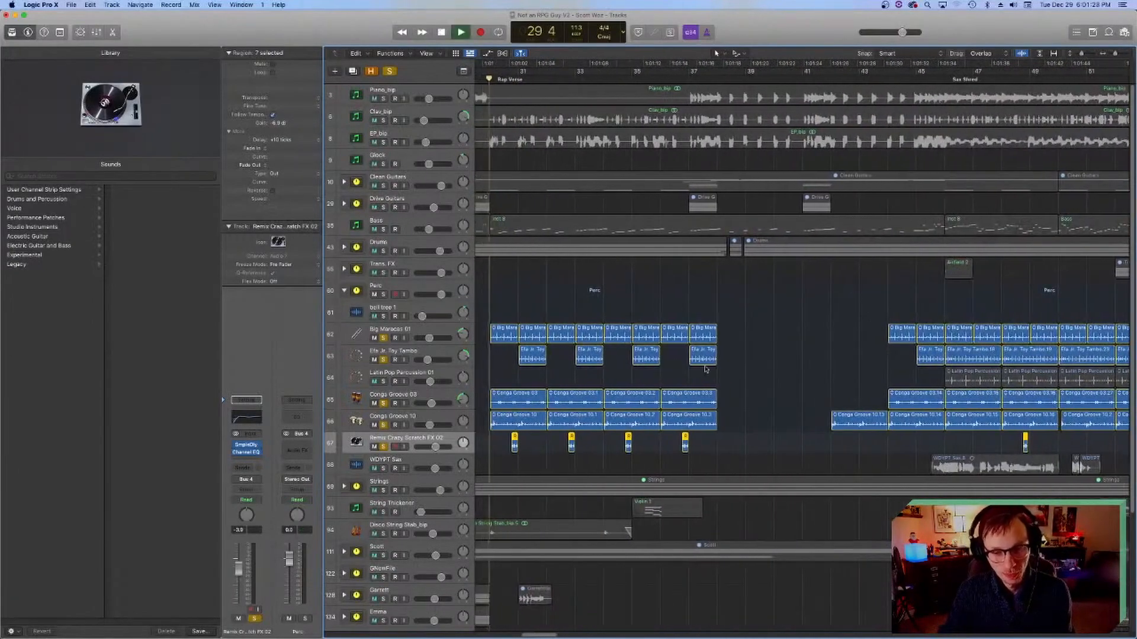
pyautogui.click(383, 381)
# Step: Inspect the Remix Crazy Scratch FX 02 track's Channel EQ and replay the soloed percussion at the start of the rap verse
pyautogui.press('space')
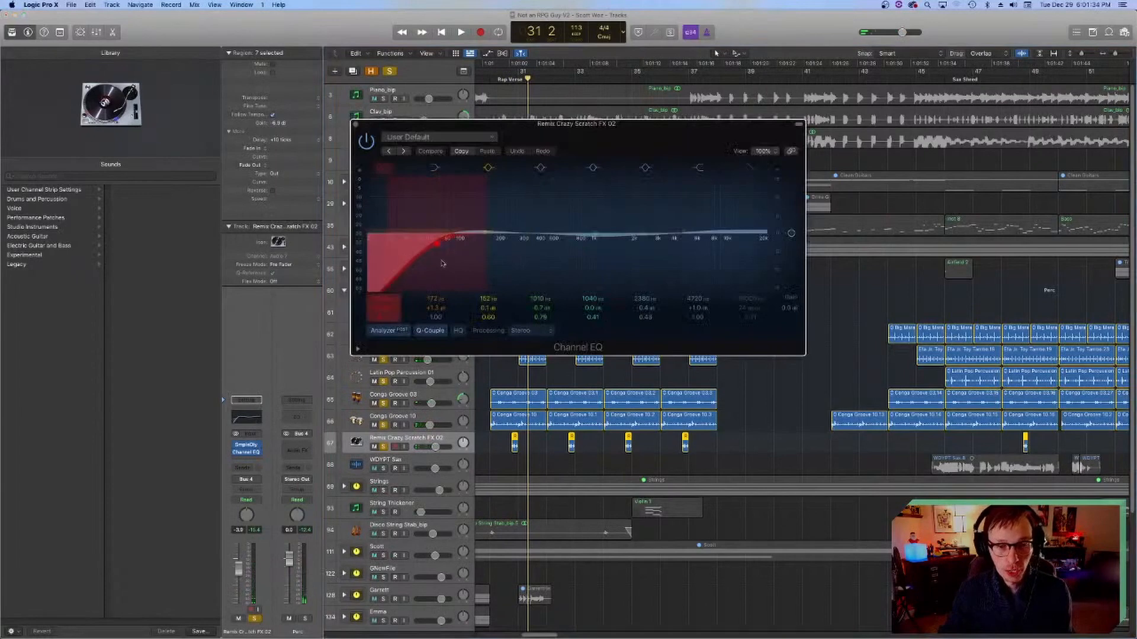
pyautogui.click(356, 123)
pyautogui.click(503, 78)
pyautogui.press('space')
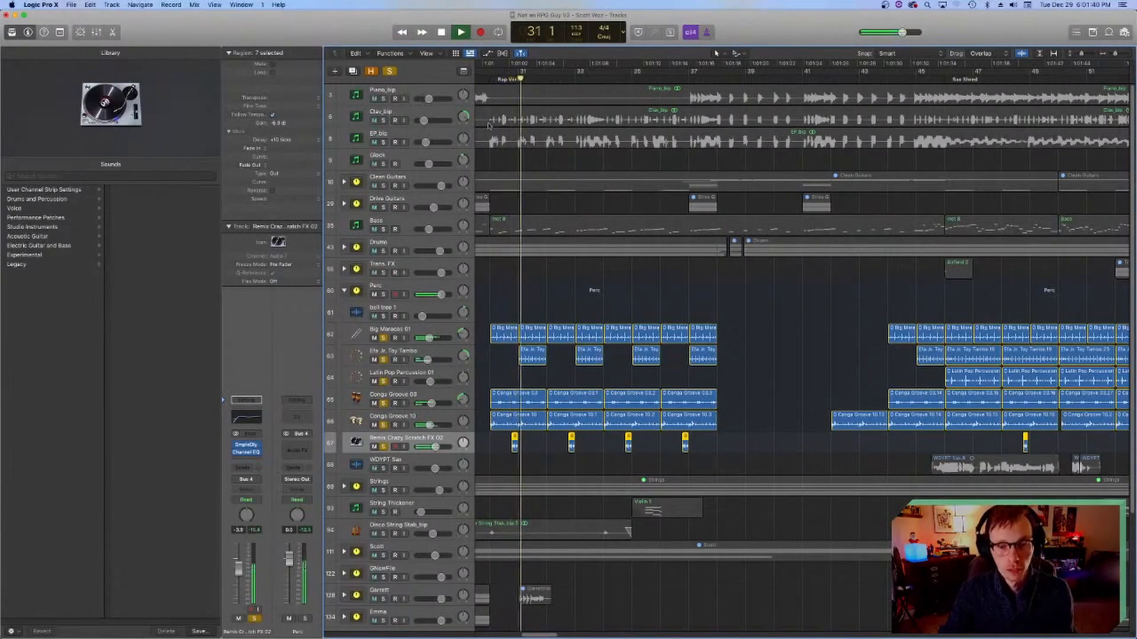
pyautogui.click(489, 79)
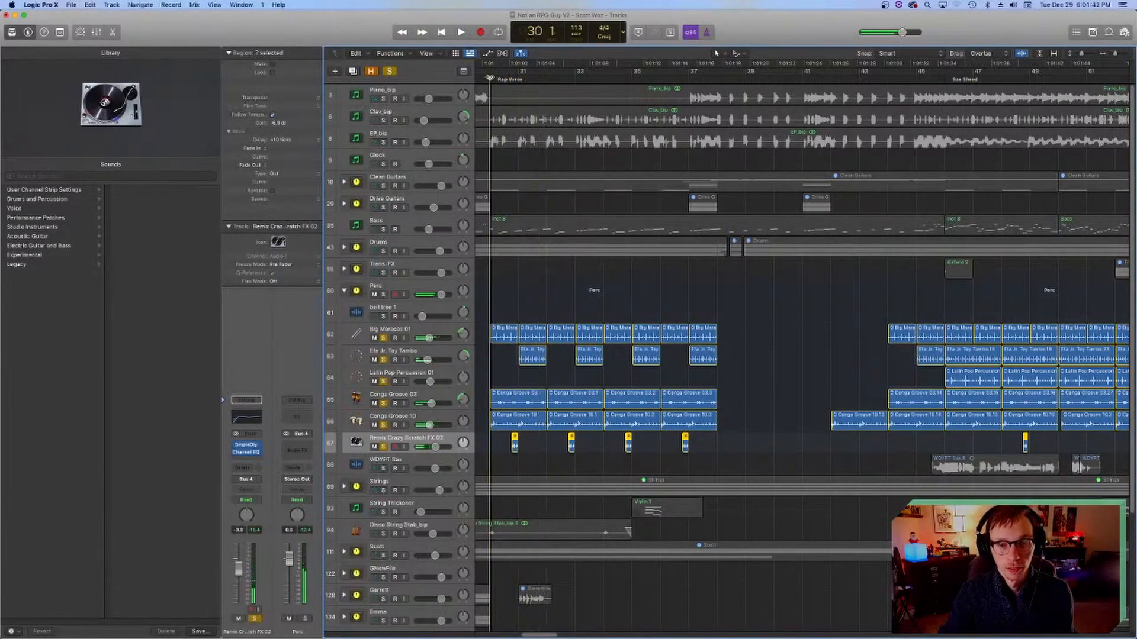
# Step: Play the percussion from bar 30 with the Drums stack soloed too, stop and save the project
pyautogui.press('space')
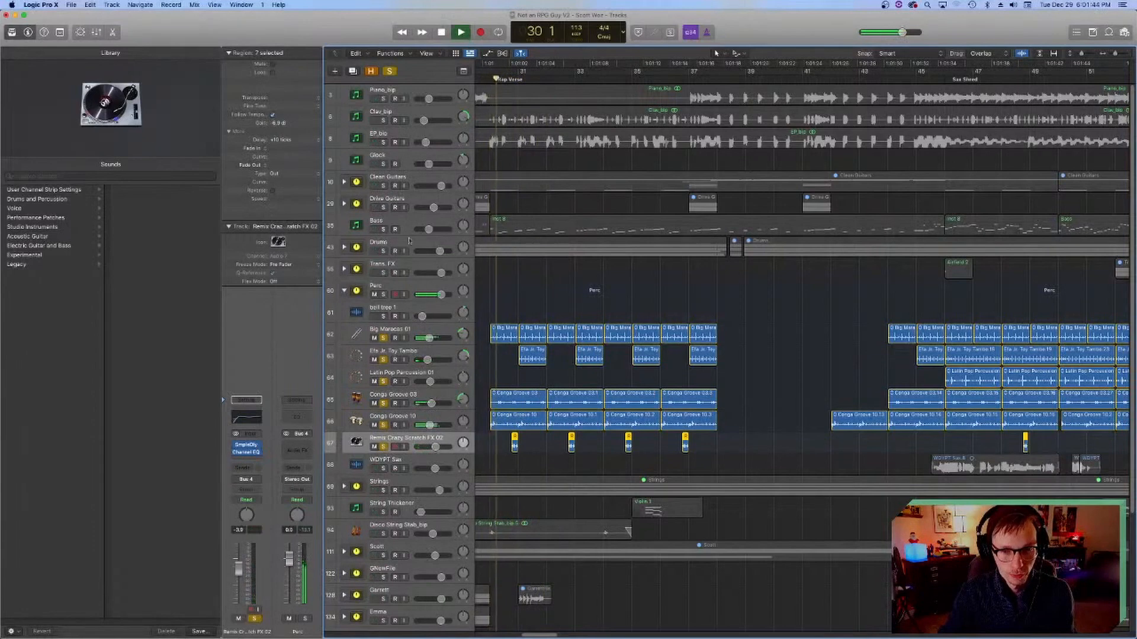
pyautogui.click(385, 251)
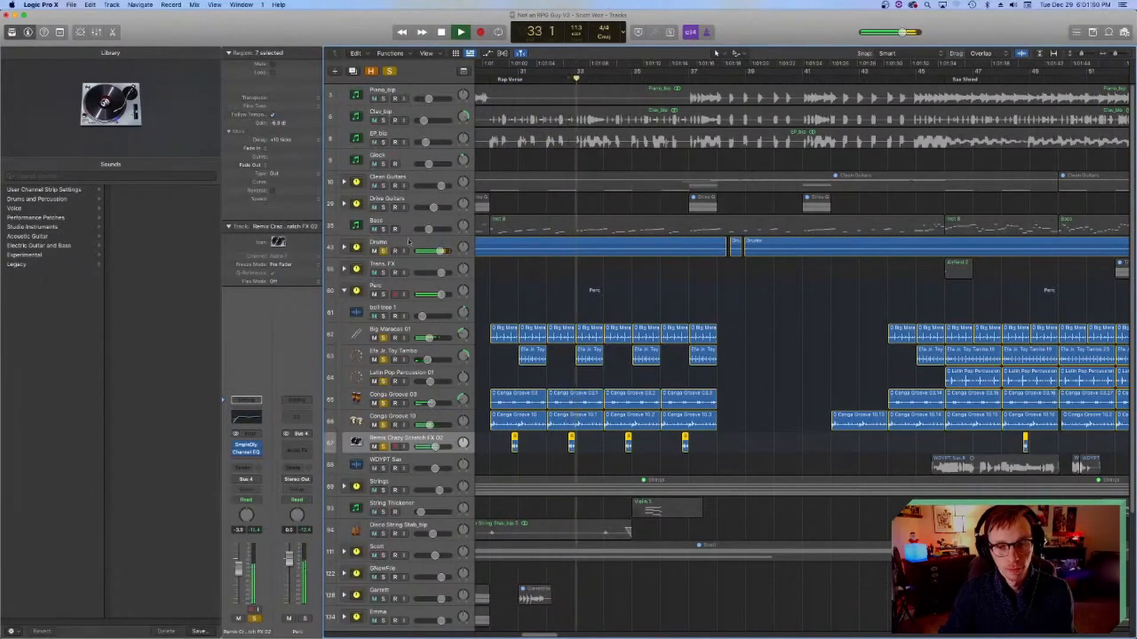
pyautogui.press('space')
pyautogui.press('super+s')
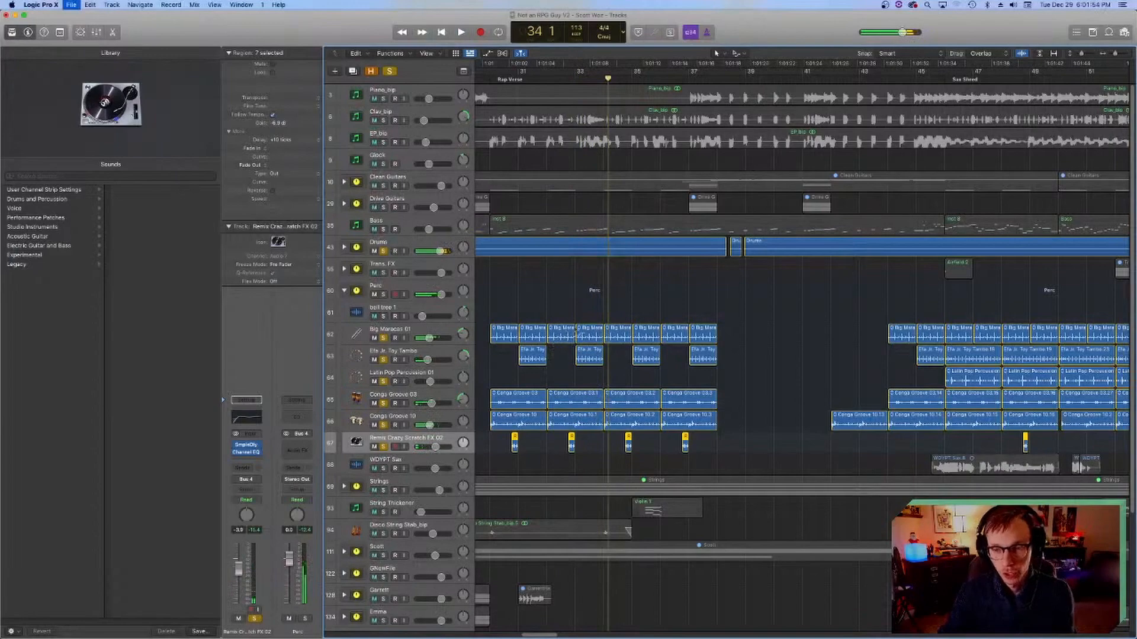
# Step: Examine the percussion regions around the sax shred, with the playhead moved to bar 46
pyautogui.hscroll(6, 648, 241)
pyautogui.click(604, 80)
pyautogui.hscroll(-3, 489, 417)
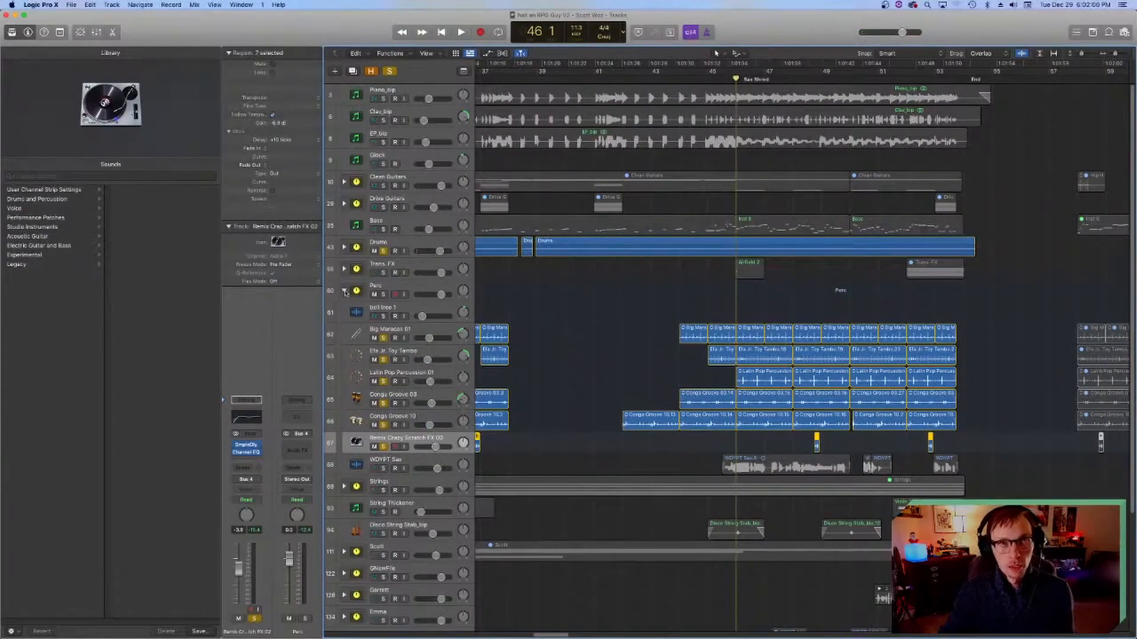
pyautogui.hscroll(-3, 641, 427)
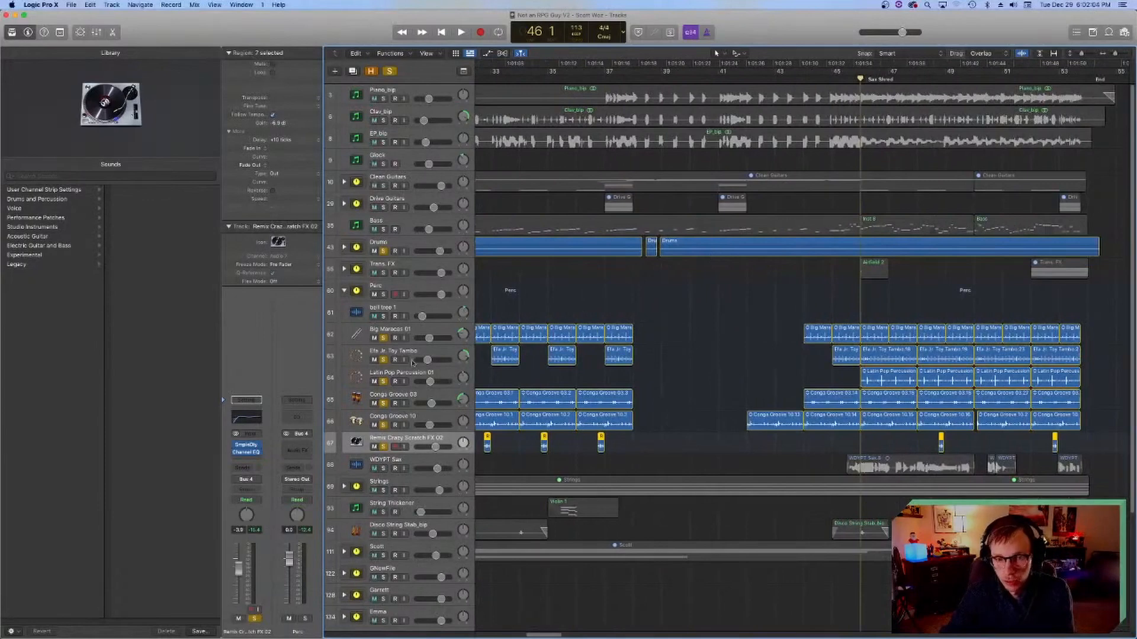
# Step: Turn off solo on all the percussion tracks and the Drums stack
pyautogui.click(345, 292)
pyautogui.click(344, 292)
pyautogui.moveTo(384, 447); pyautogui.dragTo(384, 338)
pyautogui.hscroll(-3, 391, 249)
pyautogui.click(383, 251)
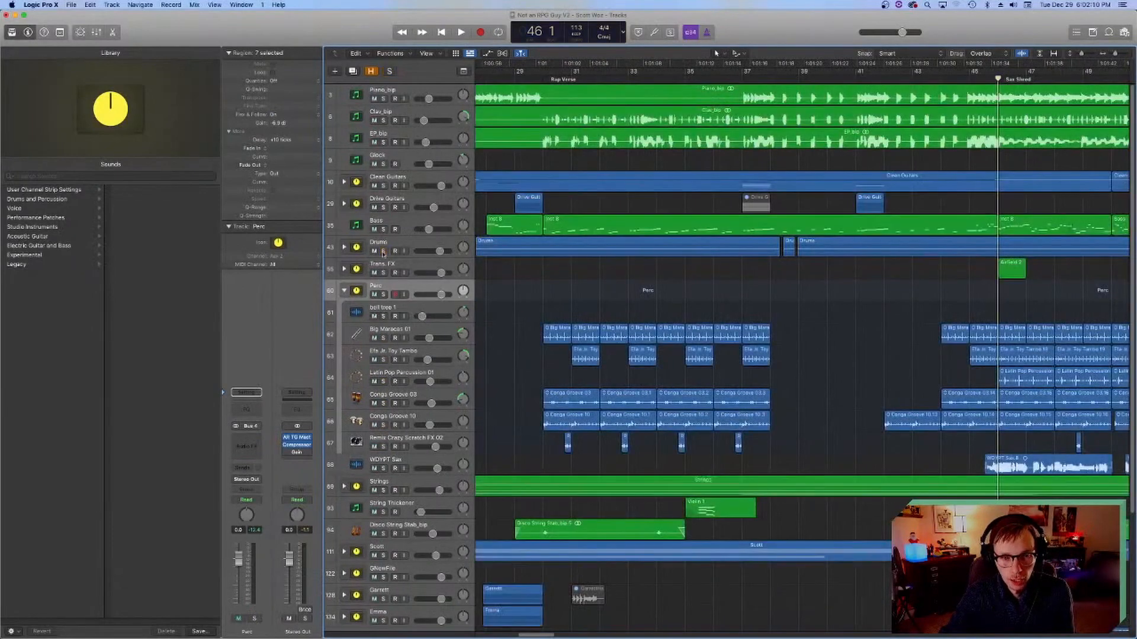
# Step: Collapse the Perc track stack with the playhead at bar 30 and save the project
pyautogui.click(543, 76)
pyautogui.click(344, 291)
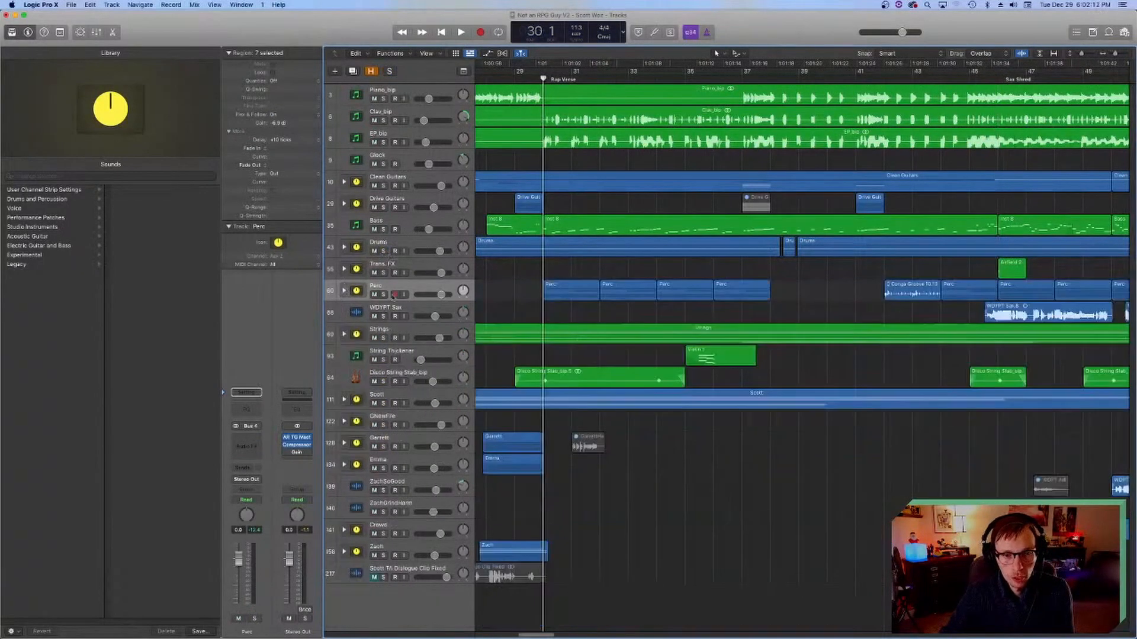
pyautogui.press('super+s')
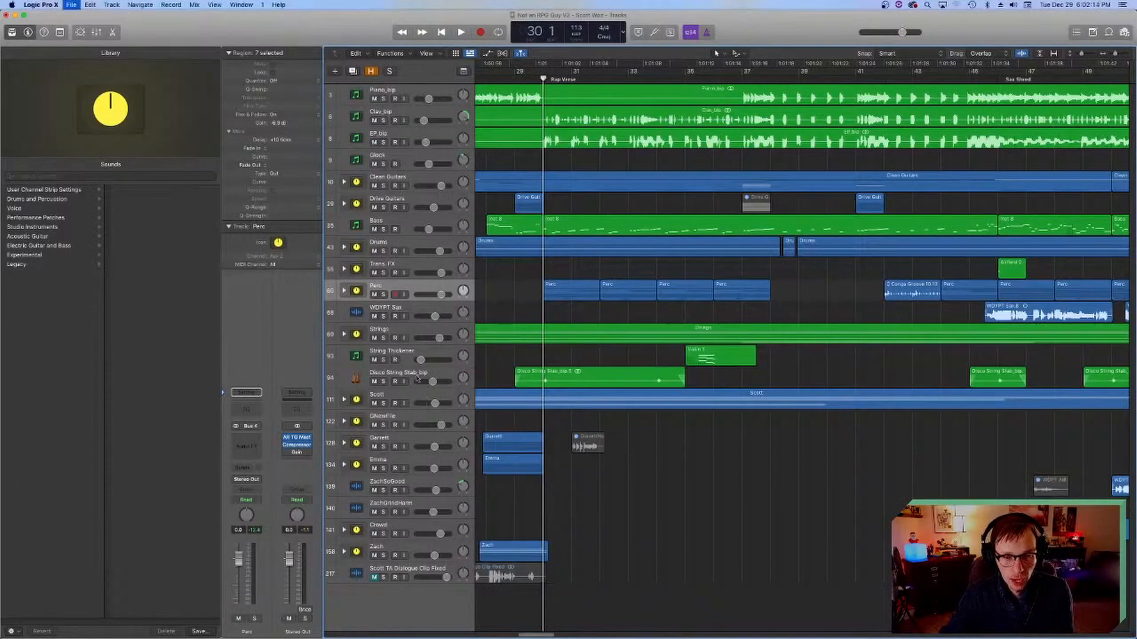
# Step: Expand the Strings track stack with the playhead at bar 3, and select its Violin 1_bip track
pyautogui.click(383, 338)
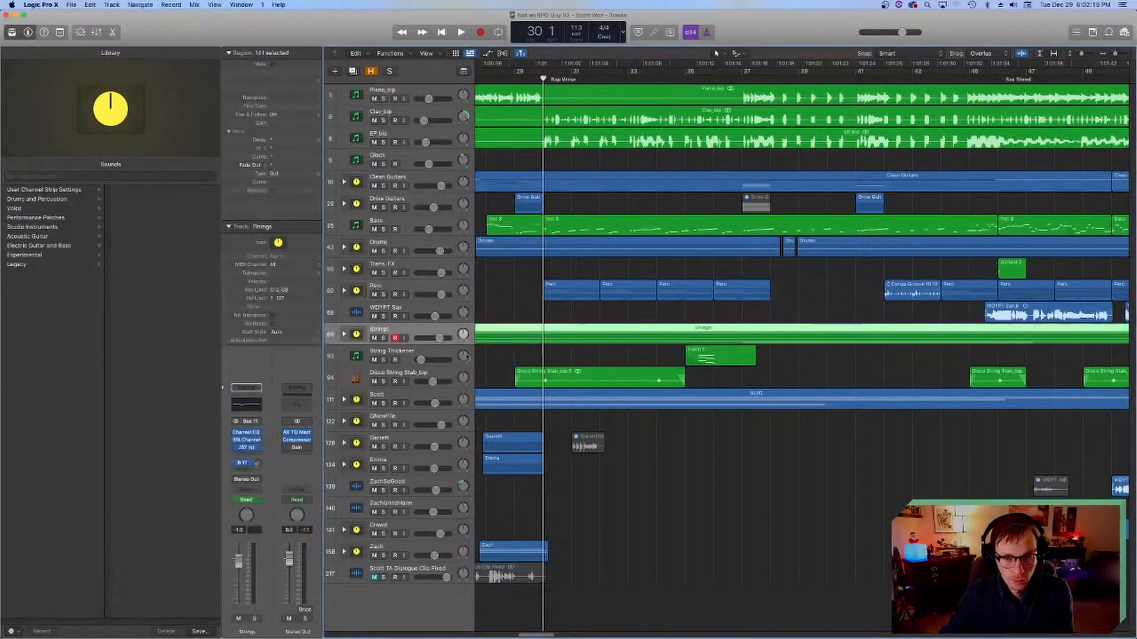
pyautogui.hscroll(-5, 799, 355)
pyautogui.hscroll(-15, 514, 172)
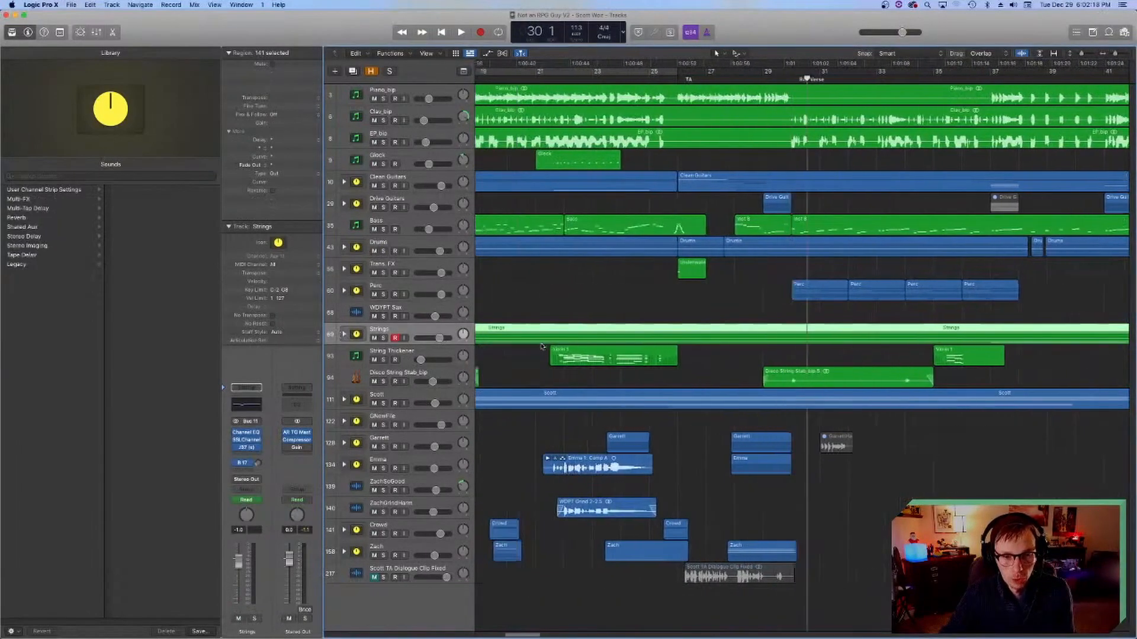
pyautogui.hscroll(-3, 515, 172)
pyautogui.click(529, 83)
pyautogui.click(344, 334)
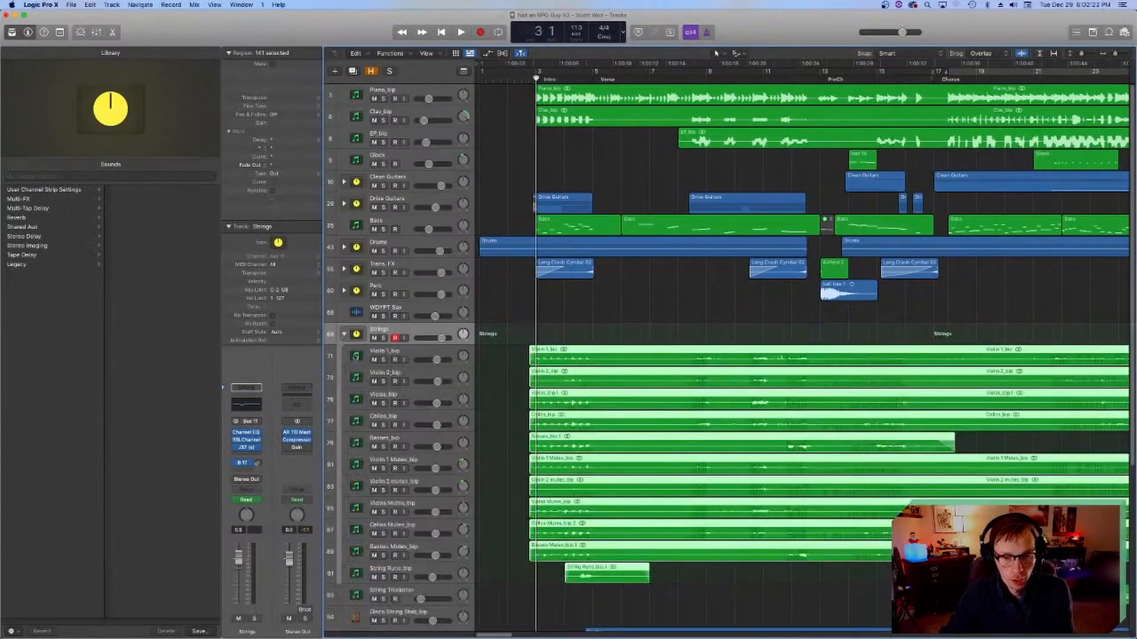
pyautogui.click(357, 358)
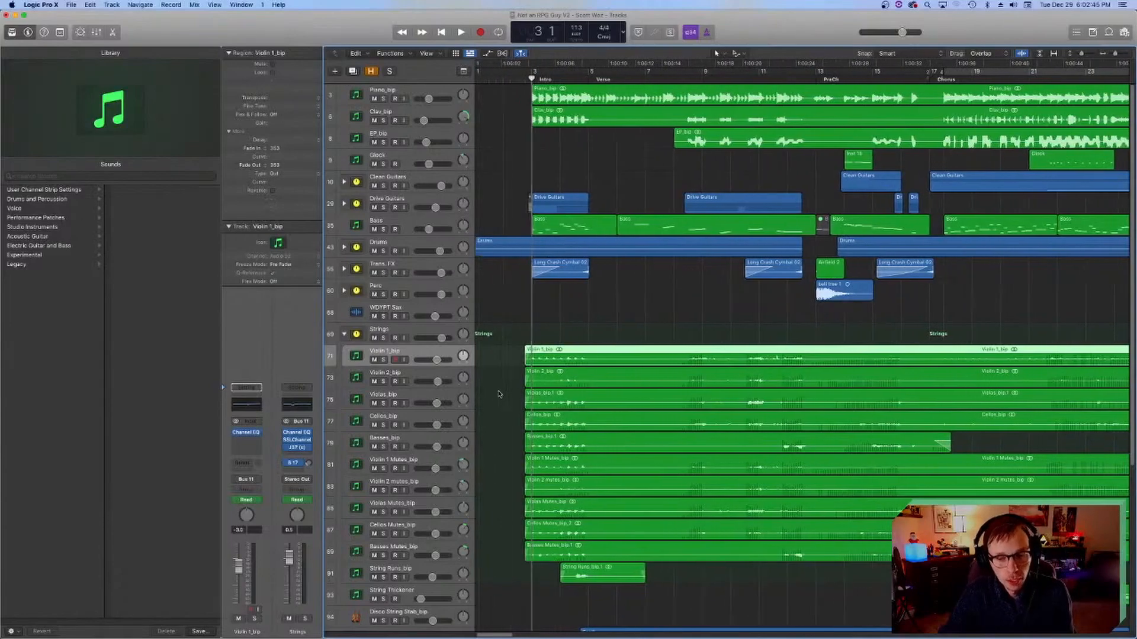
pyautogui.scroll(-5, 499, 393)
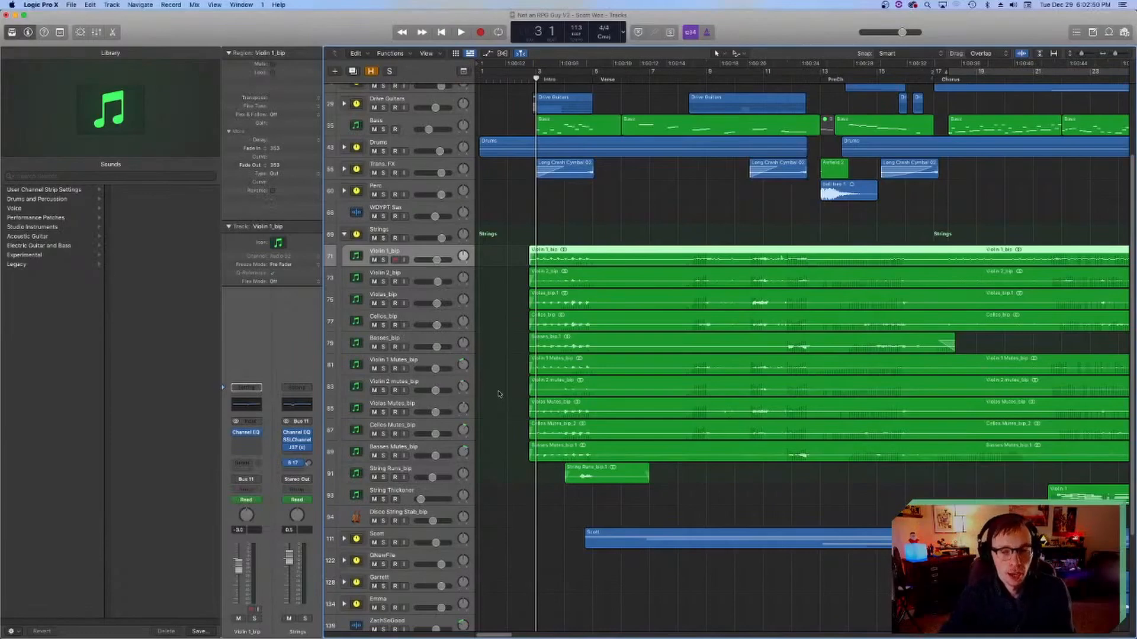
# Step: Toggle solo on Violin 1_bip on and off, and move the playhead to bar 22 in the chorus
pyautogui.click(384, 260)
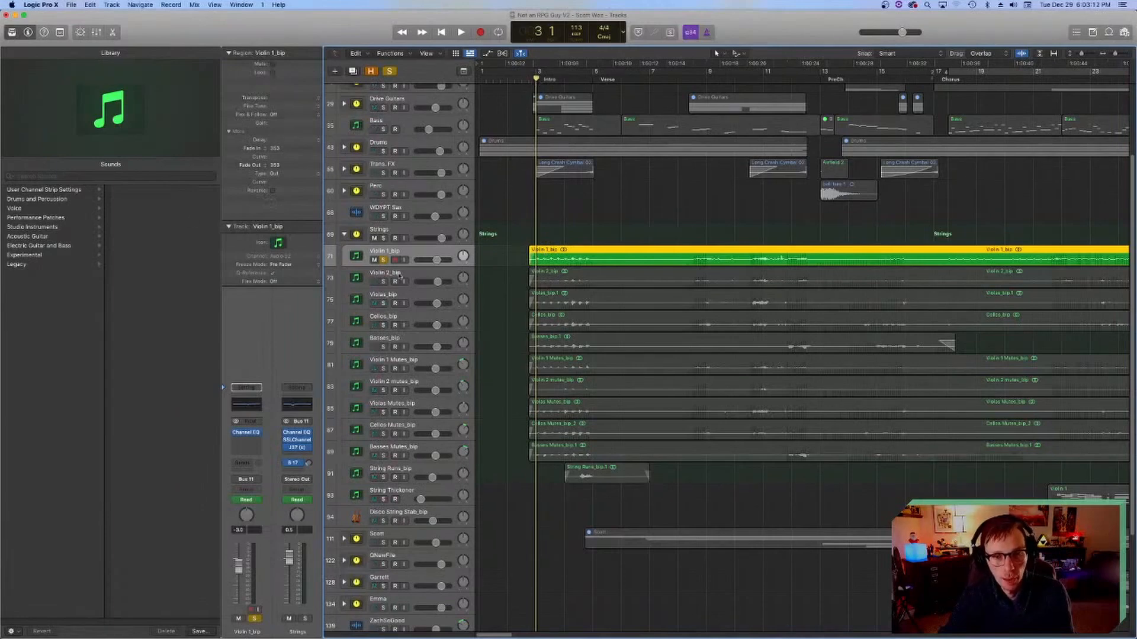
pyautogui.click(383, 260)
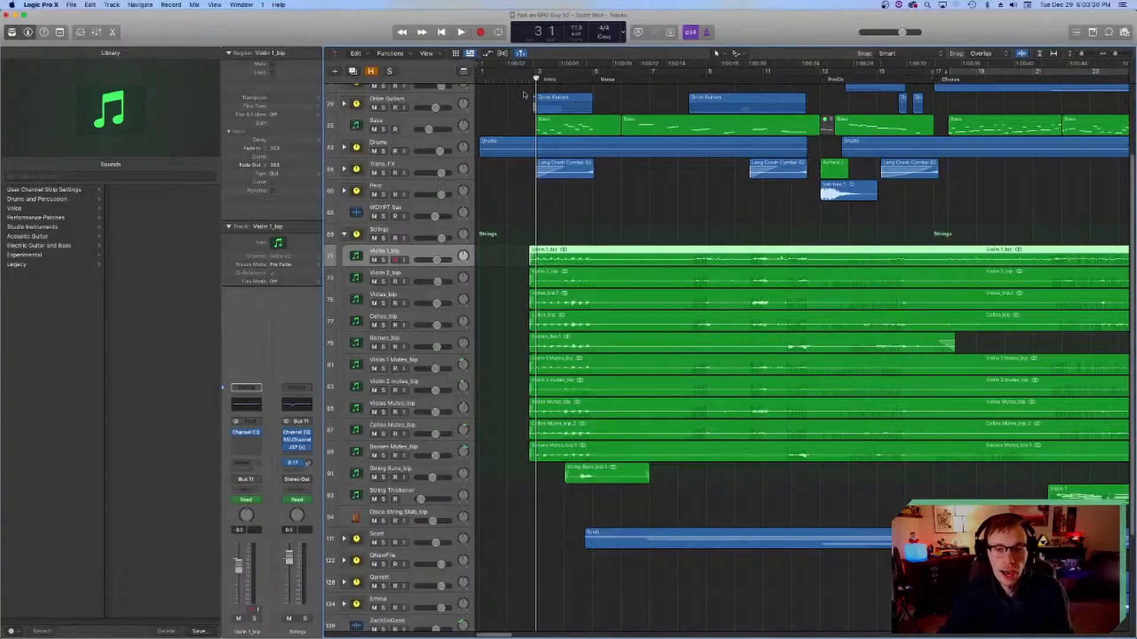
pyautogui.hscroll(10, 687, 393)
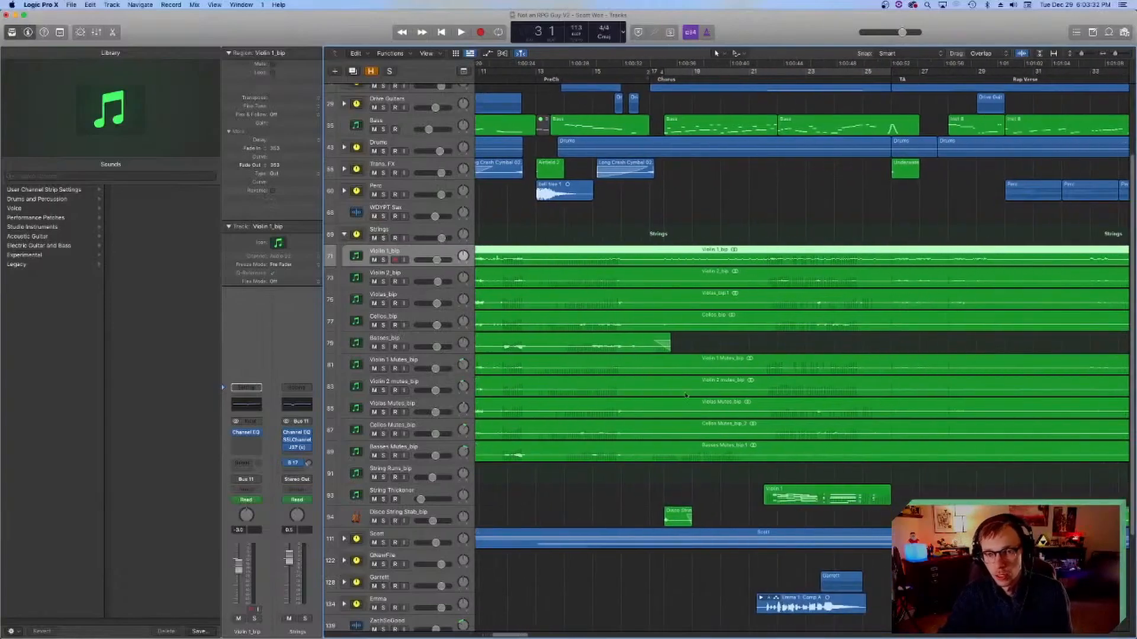
pyautogui.hscroll(3, 677, 370)
pyautogui.click(789, 77)
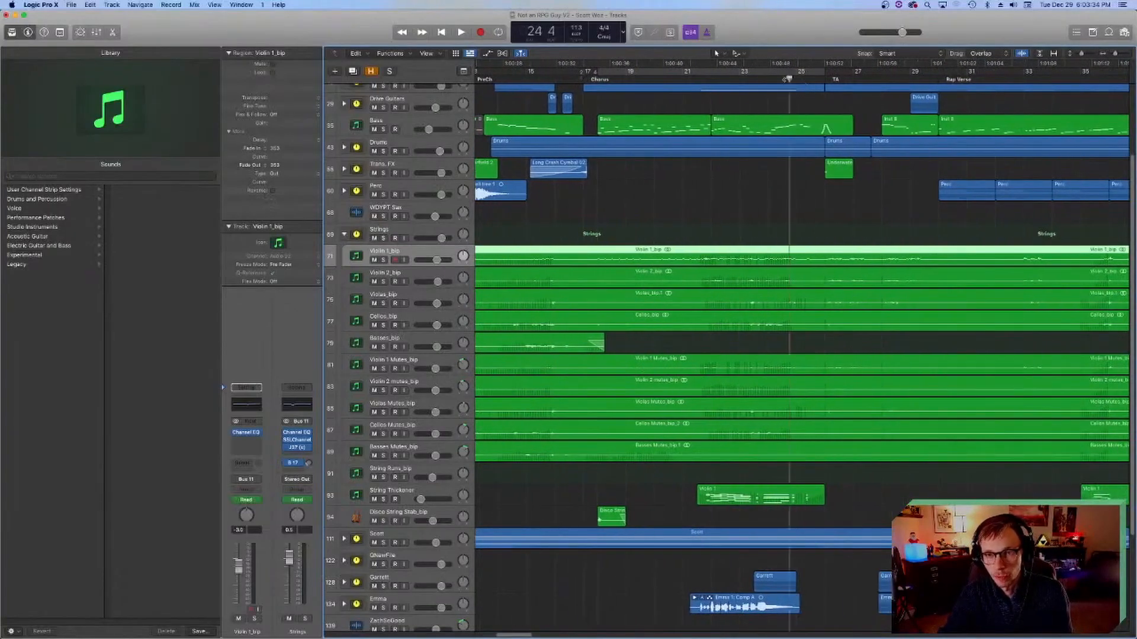
pyautogui.moveTo(741, 79); pyautogui.dragTo(733, 79)
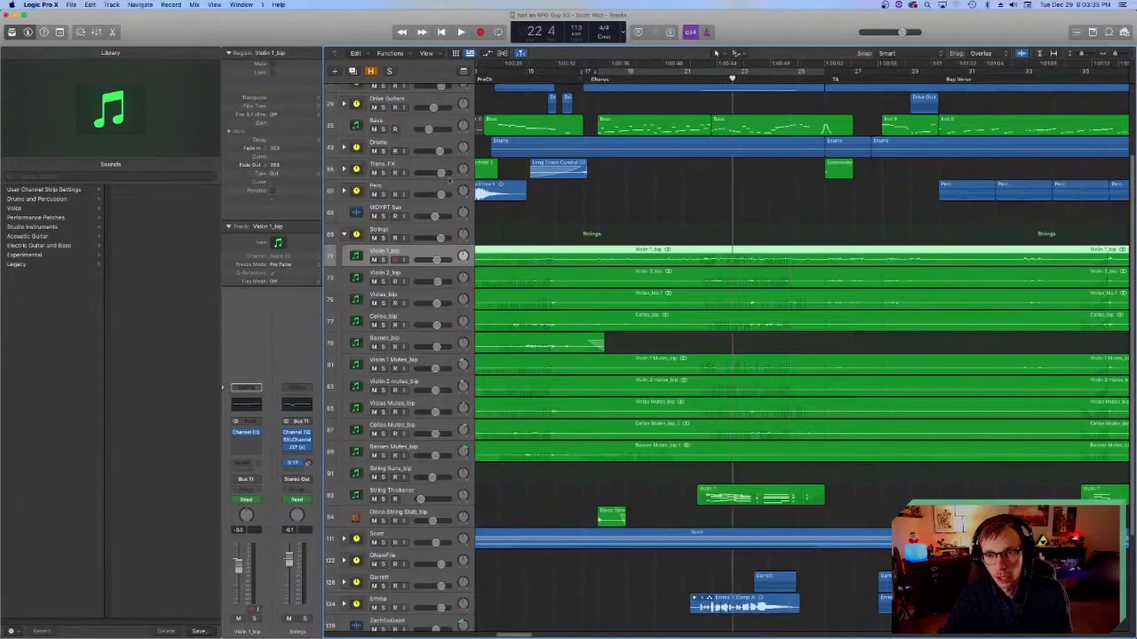
# Step: Solo the Violin 1_bip track and play it from bar 21 of the chorus
pyautogui.click(383, 260)
pyautogui.press('space')
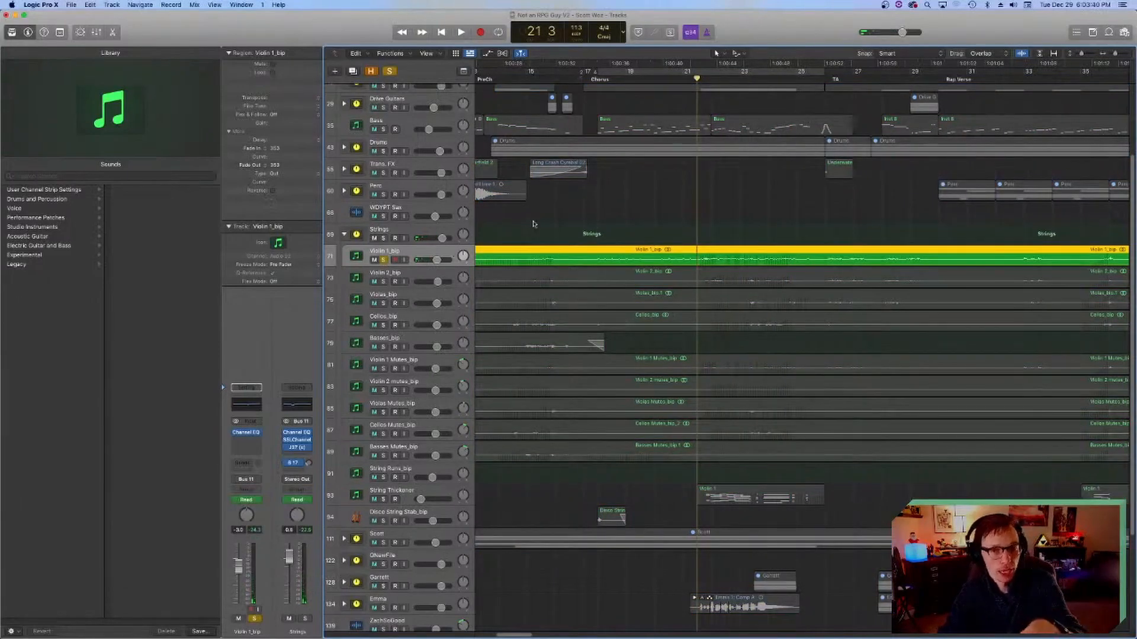
pyautogui.click(535, 238)
pyautogui.click(537, 252)
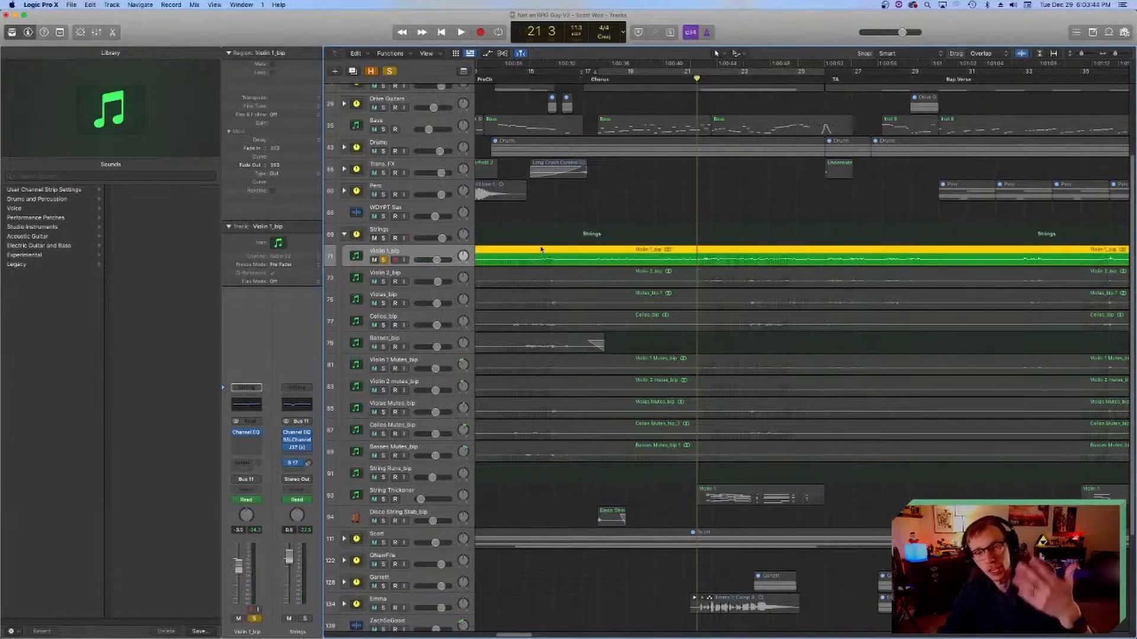
pyautogui.press('space')
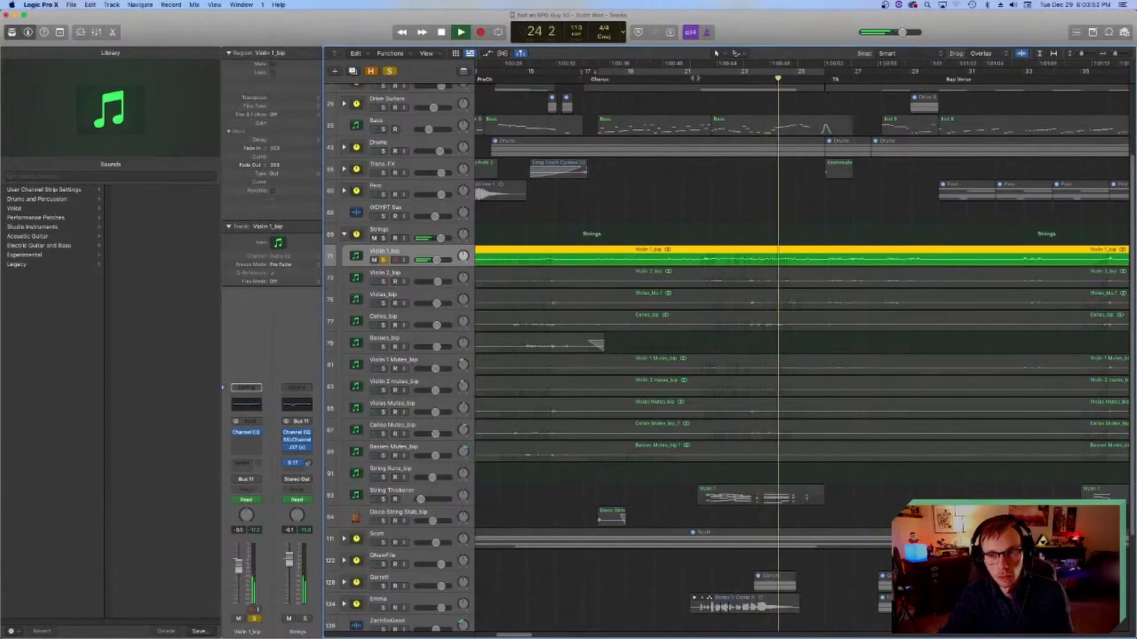
pyautogui.press('space')
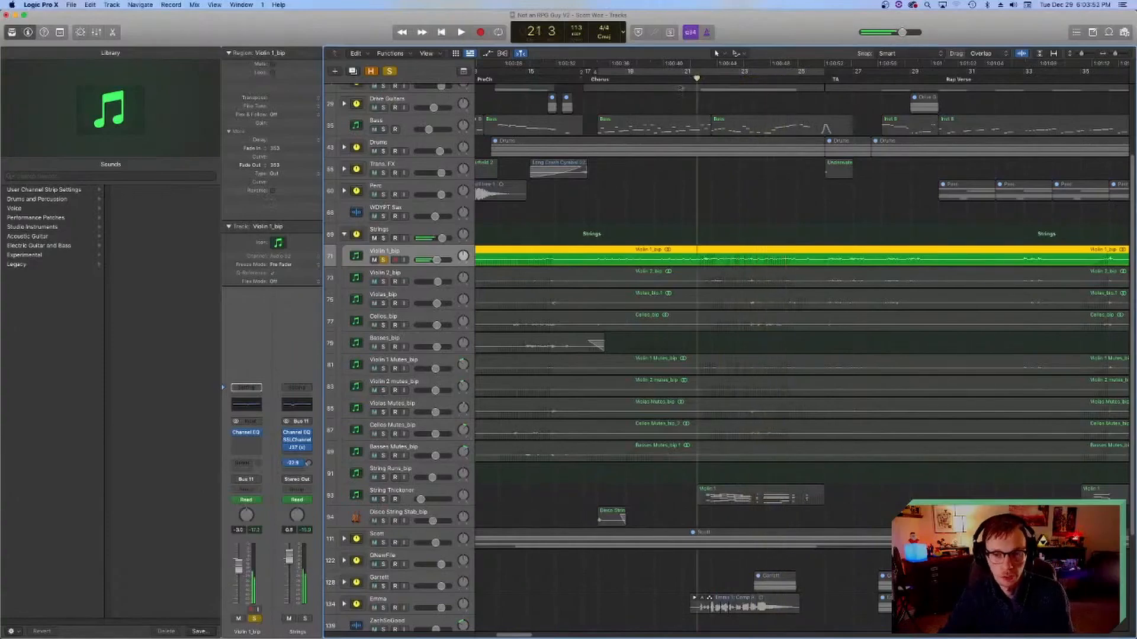
# Step: Add Violin 2_bip and Violas_bip to the solo one after the other, playing the chorus passage from bar 21 each time
pyautogui.click(384, 282)
pyautogui.press('space')
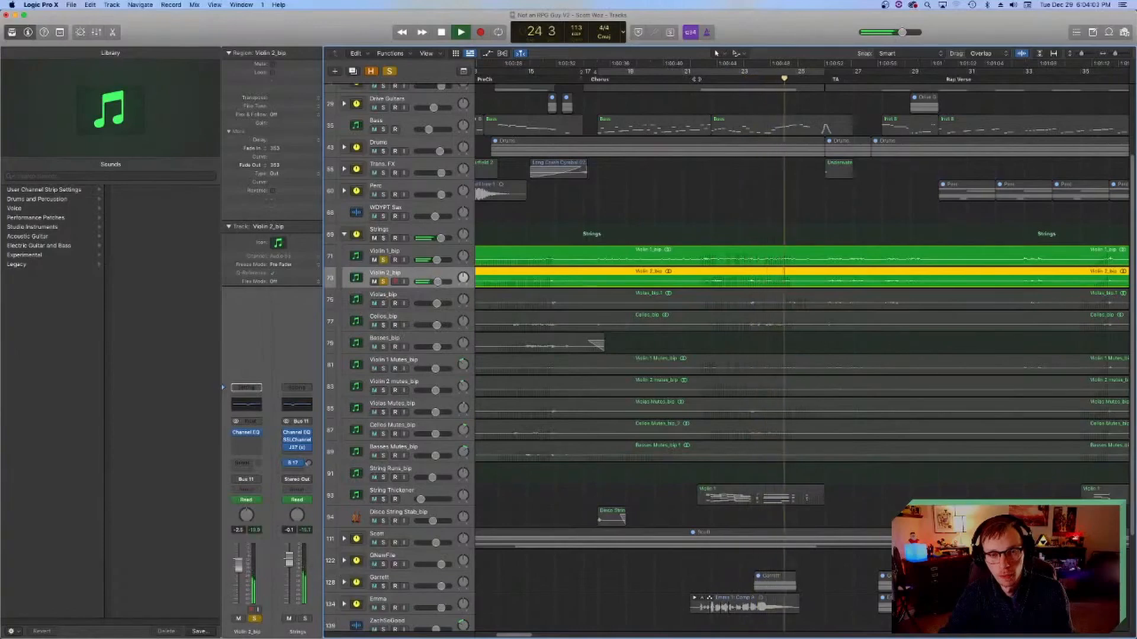
pyautogui.press('space')
pyautogui.click(383, 303)
pyautogui.press('space')
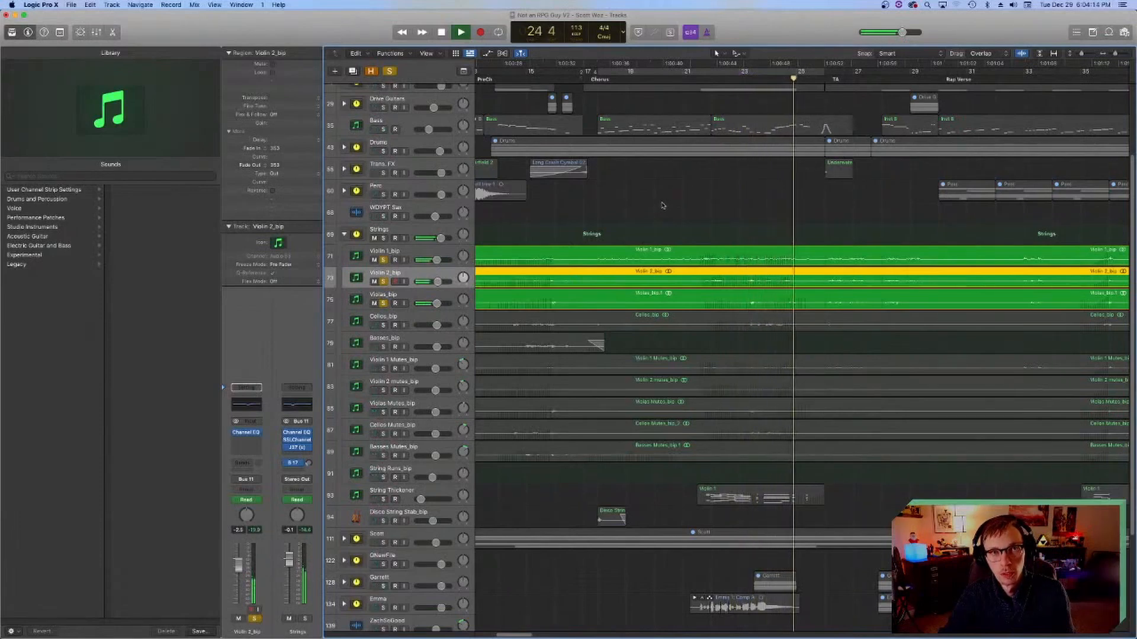
pyautogui.press('space')
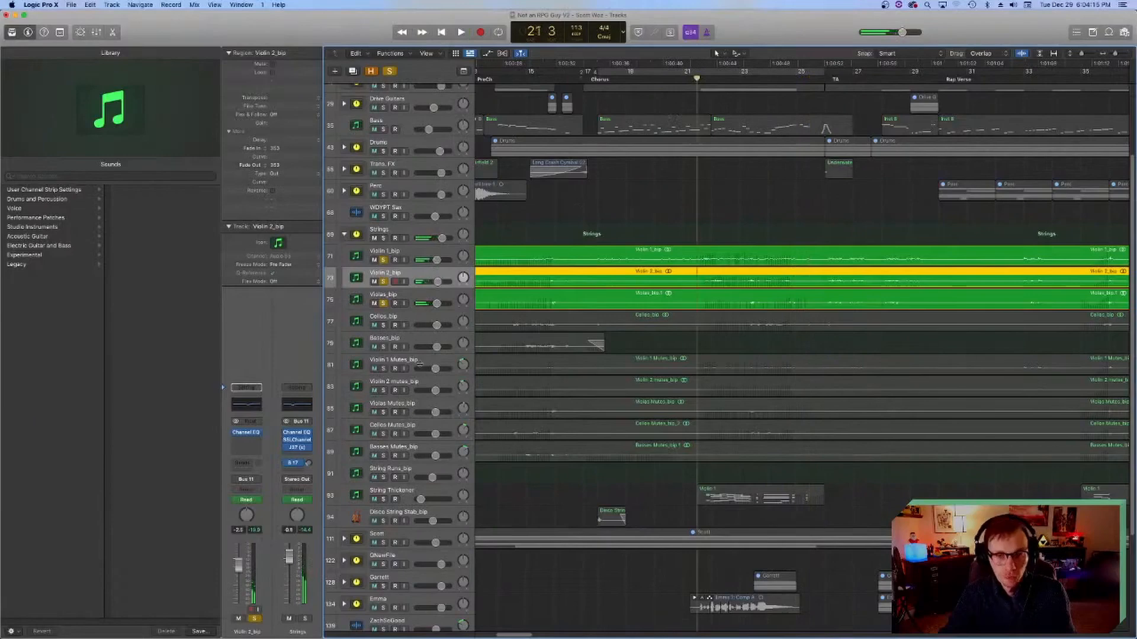
# Step: Add Cellos_bip to the soloed strings and play the layered passage from bar 21
pyautogui.click(383, 325)
pyautogui.press('space')
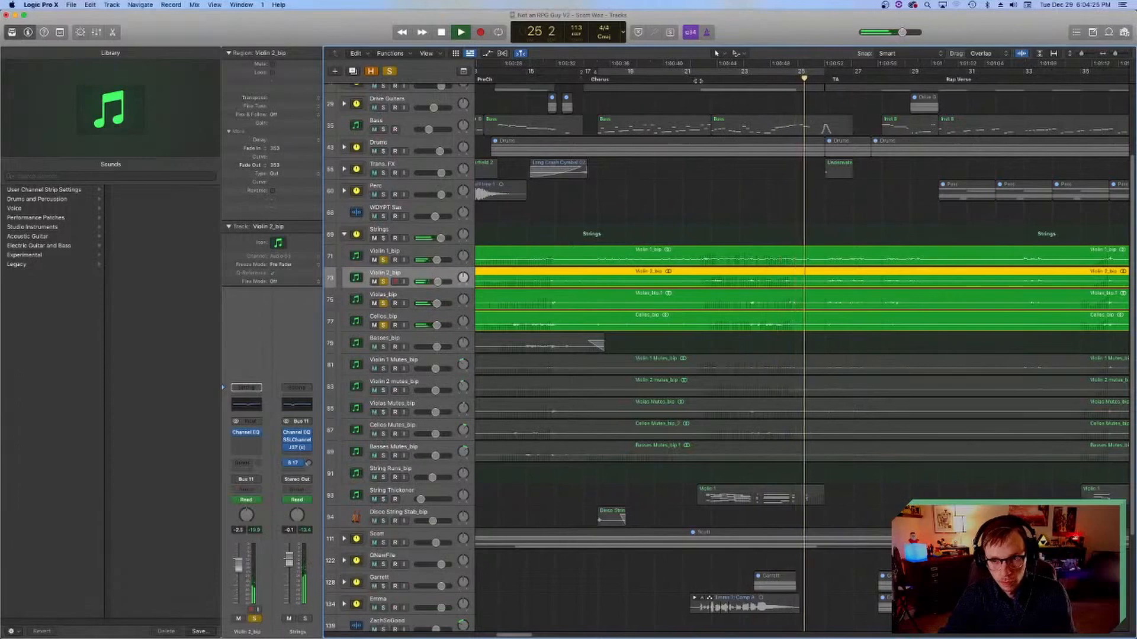
pyautogui.press('space')
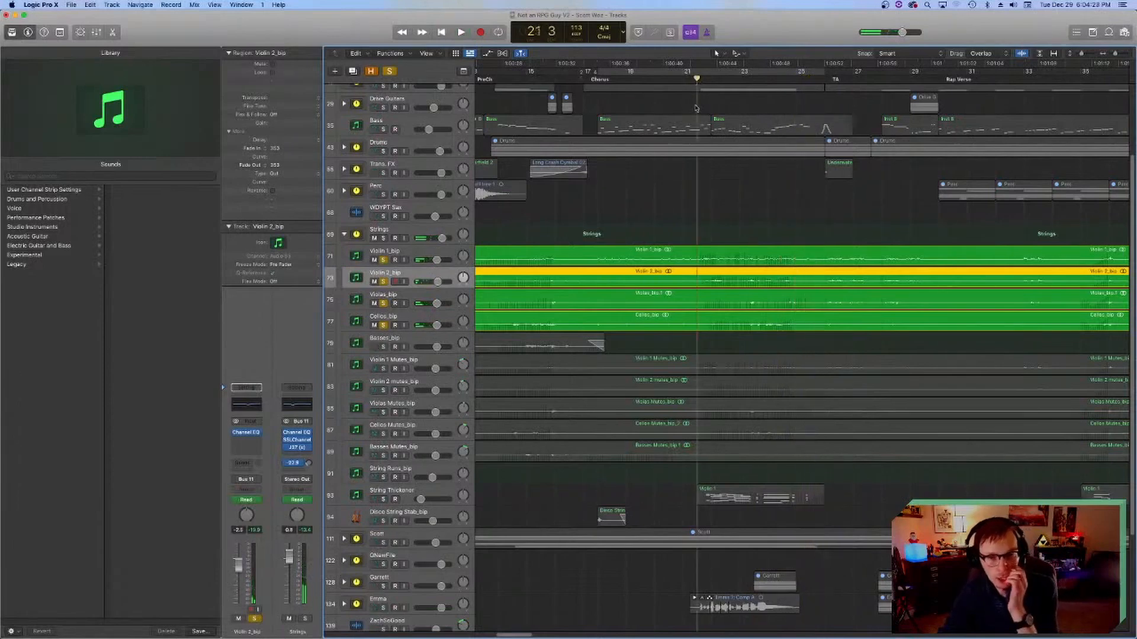
# Step: Add Basses_bip to the solo and play the soloed strings from bar 14 before the chorus
pyautogui.hscroll(-3, 603, 323)
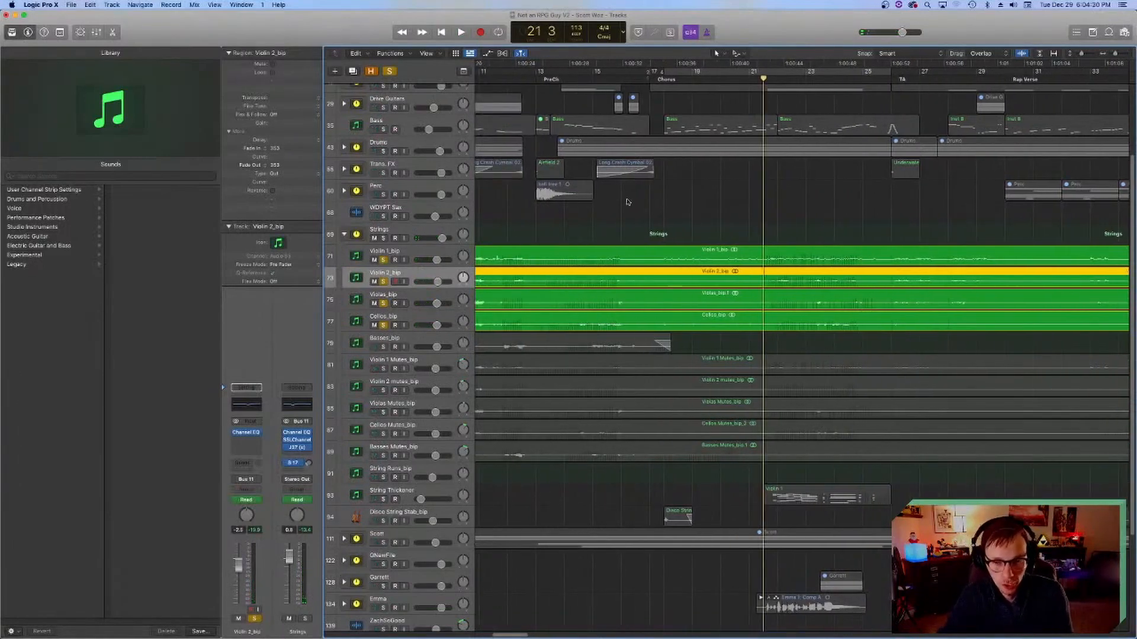
pyautogui.click(586, 76)
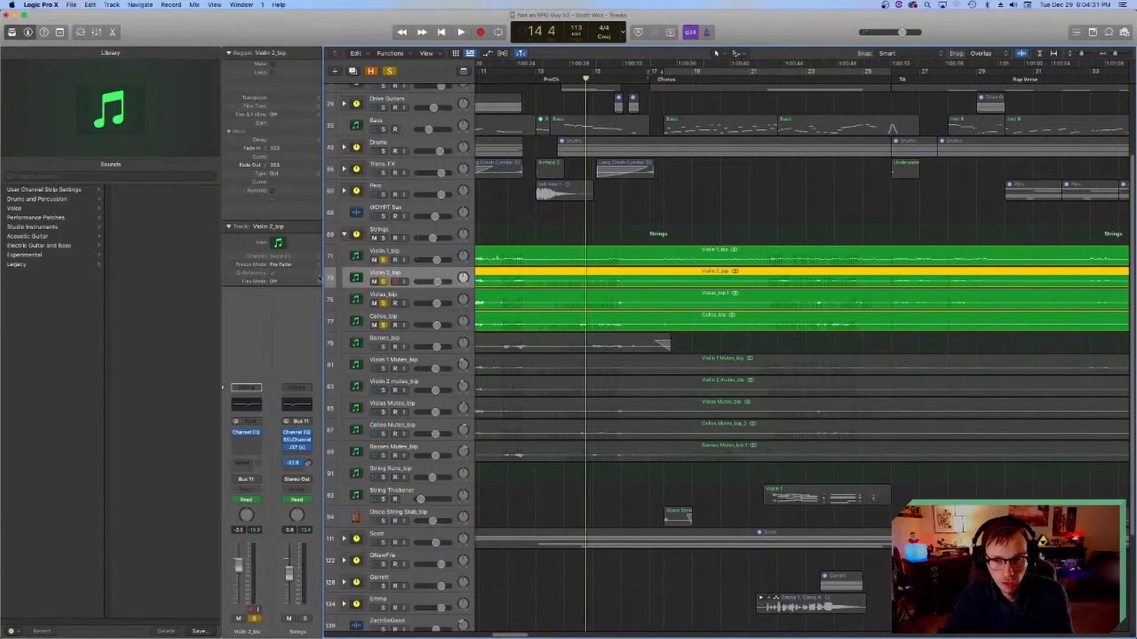
pyautogui.click(383, 347)
pyautogui.press('space')
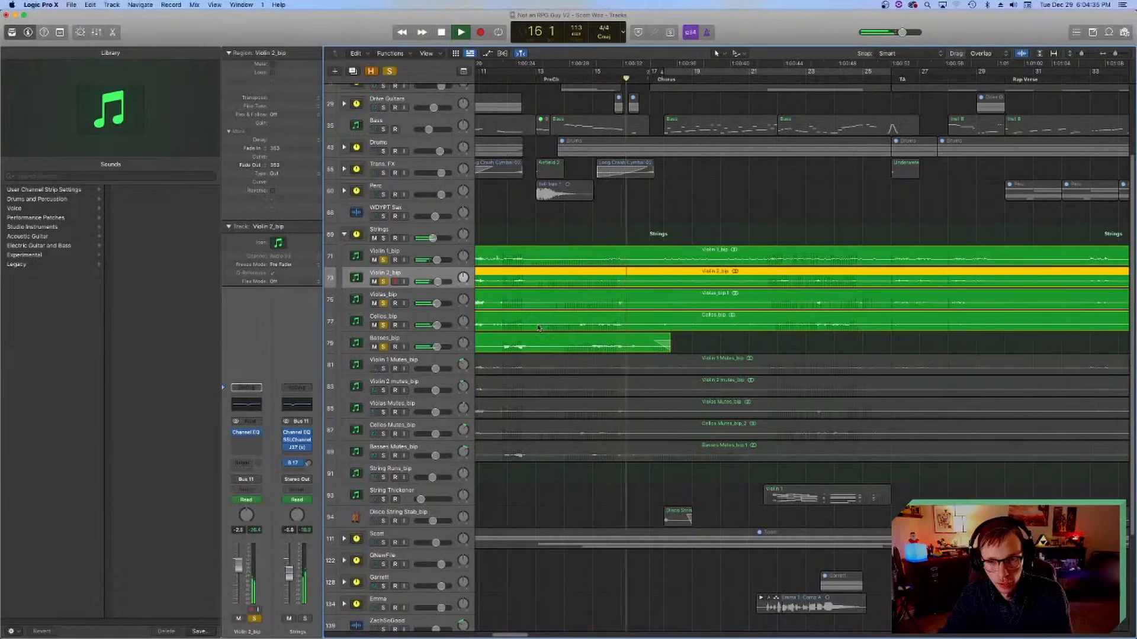
pyautogui.press('space')
# Step: Return the playhead to bar 21, save the project and clear the region selection
pyautogui.hscroll(3, 776, 145)
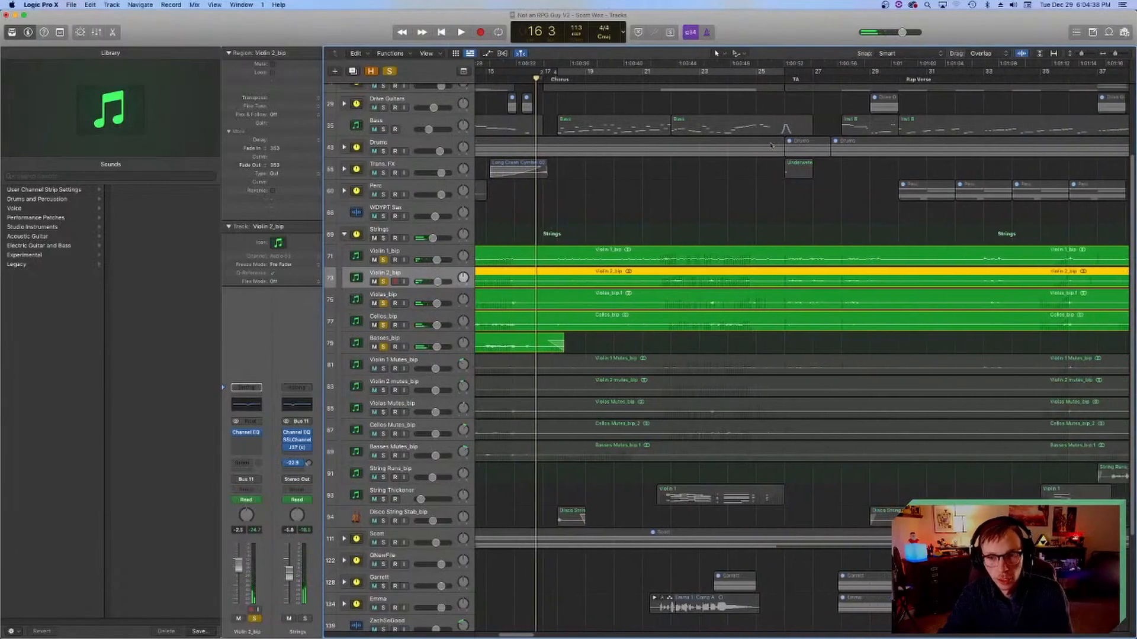
pyautogui.click(656, 86)
pyautogui.press('super+s')
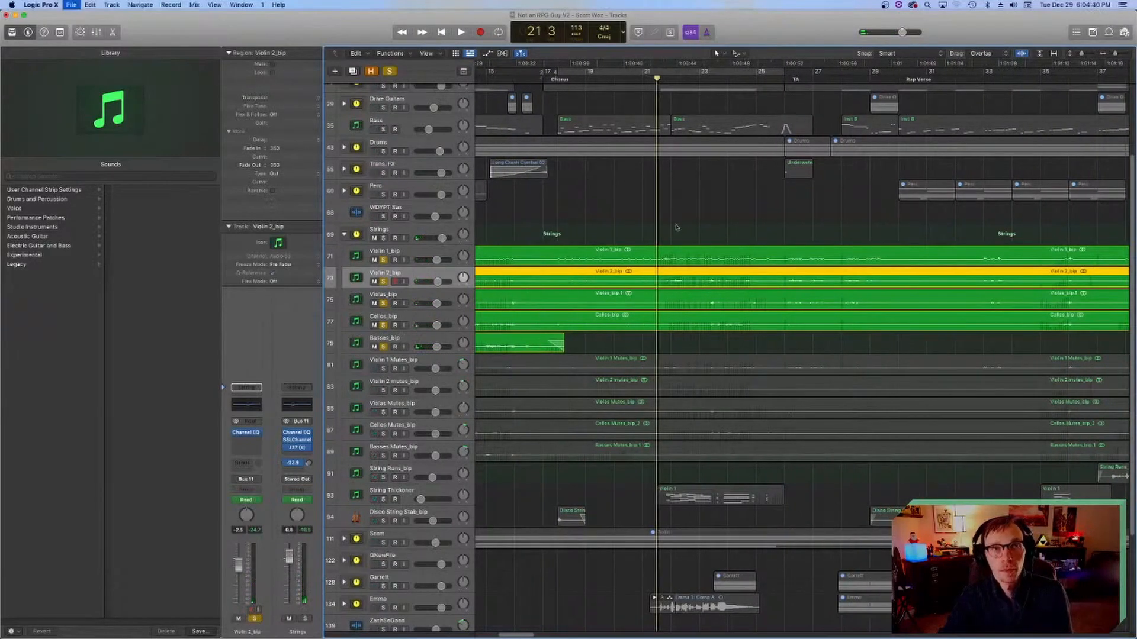
pyautogui.click(704, 226)
pyautogui.hscroll(2, 640, 241)
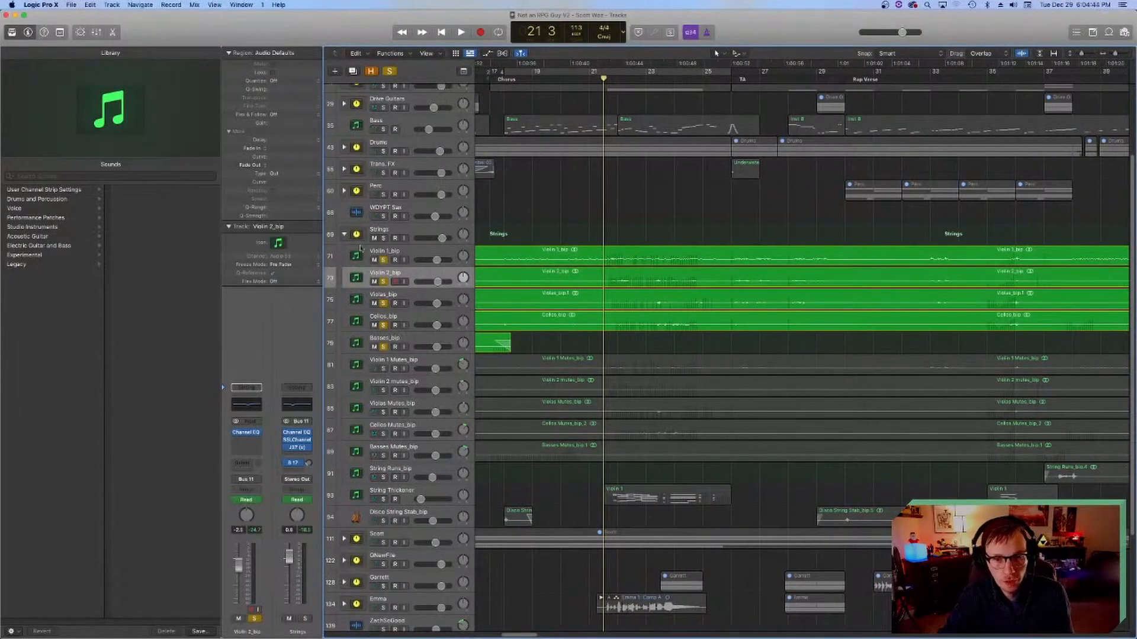
# Step: Examine the Channel EQ curve on the Violin 1_bip track and close its window
pyautogui.click(385, 255)
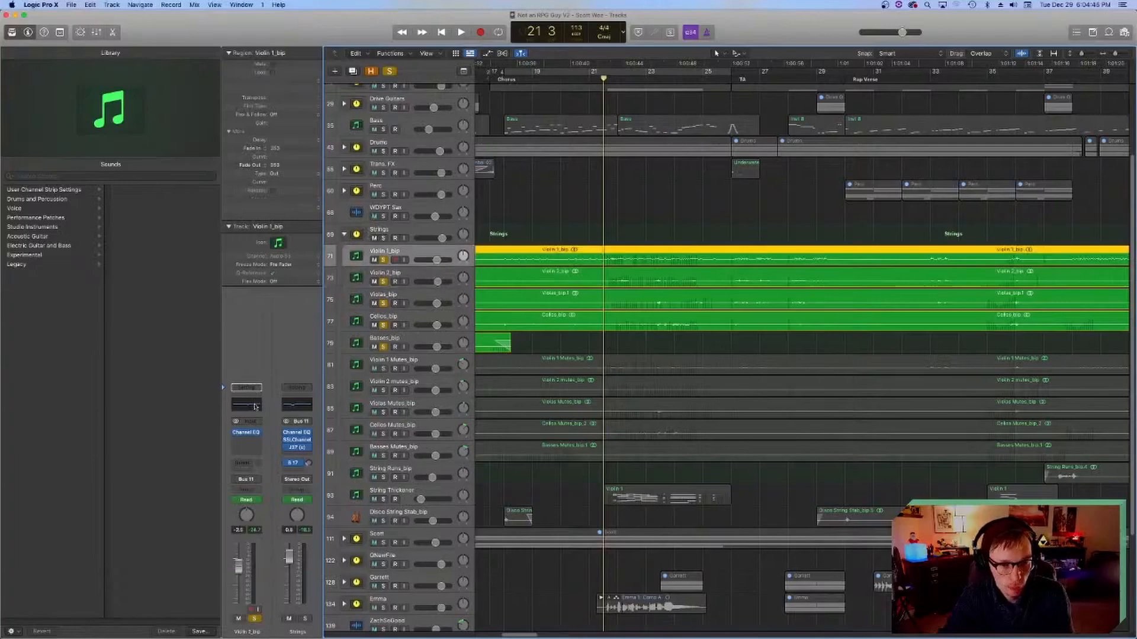
pyautogui.click(247, 404)
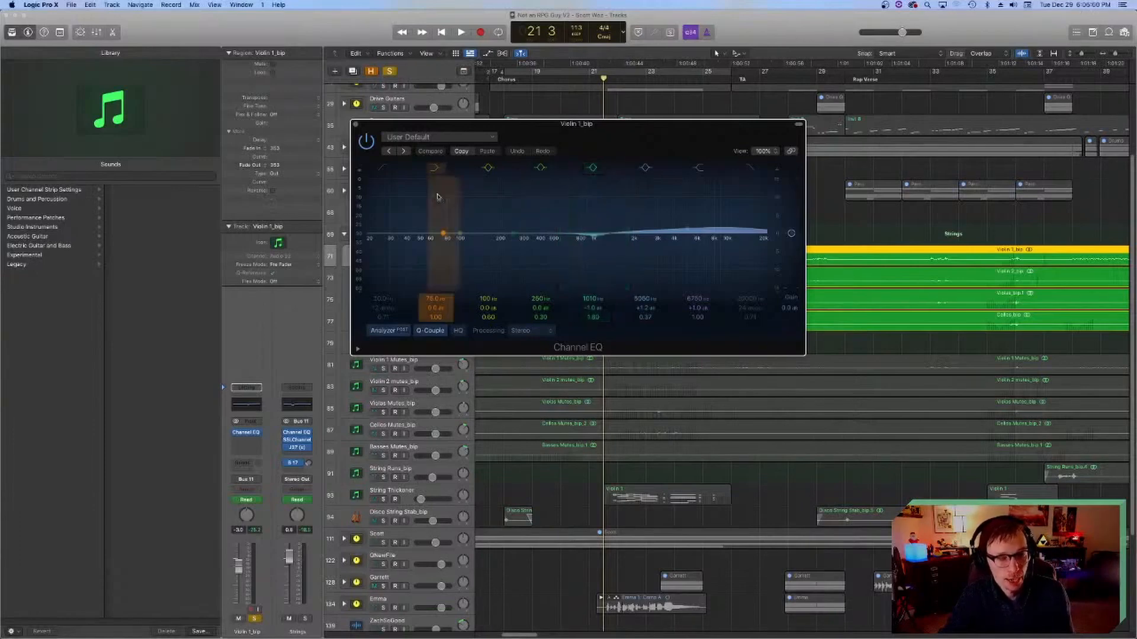
pyautogui.click(354, 123)
# Step: Go through the channel strips from Violin 2_bip down to Basses_bip and examine the Channel EQ on Cellos_bip
pyautogui.hscroll(-3, 565, 213)
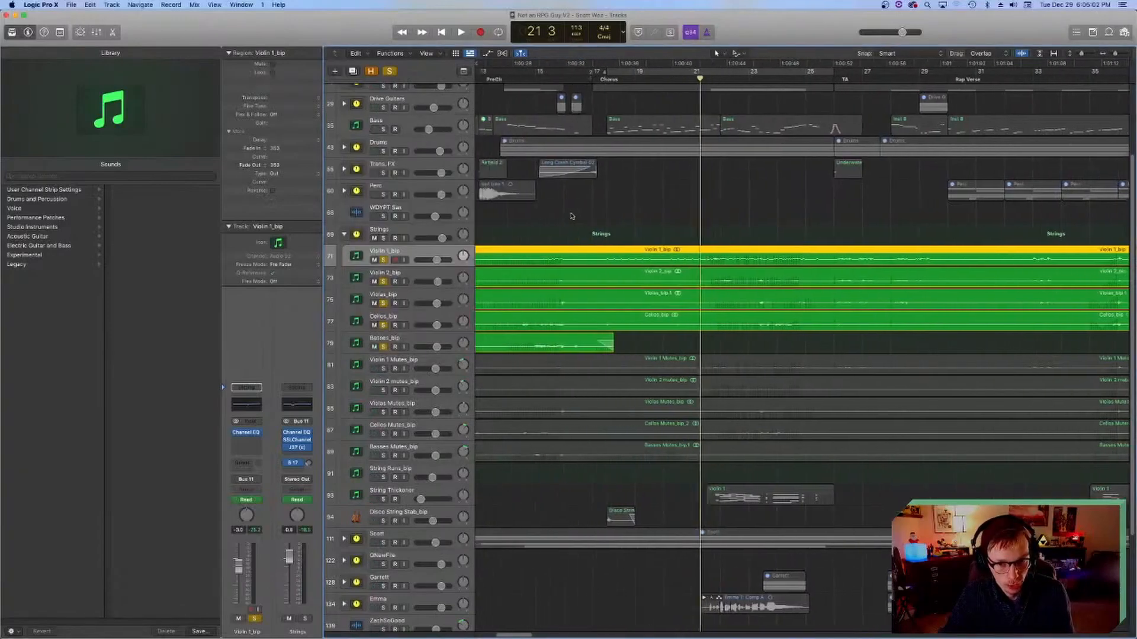
pyautogui.hscroll(2, 568, 215)
pyautogui.click(358, 277)
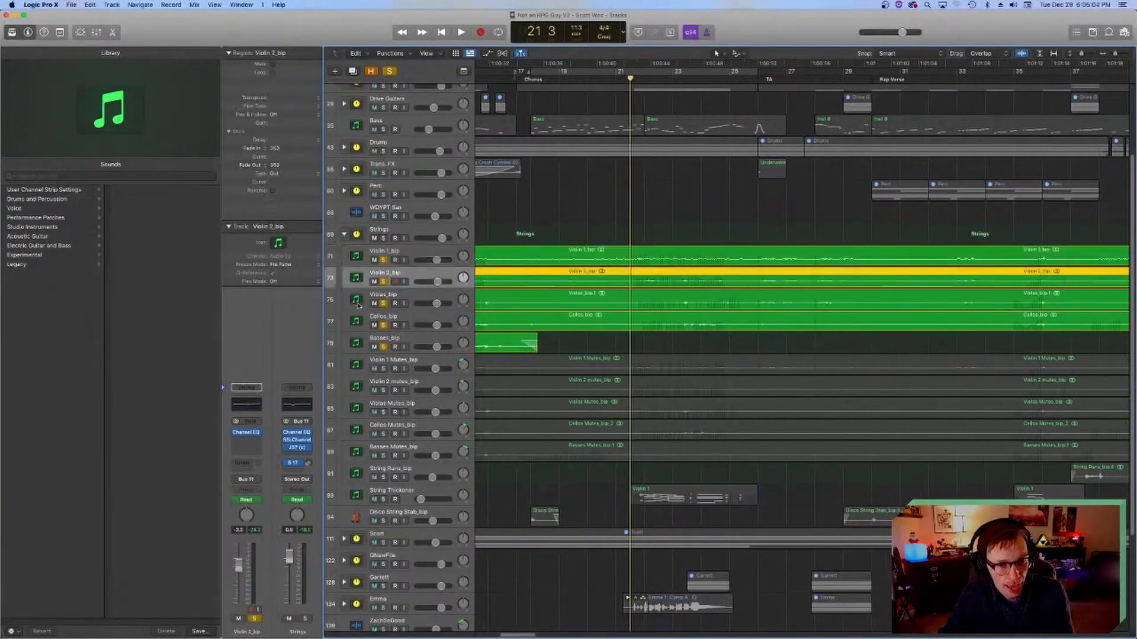
pyautogui.click(358, 303)
pyautogui.click(358, 321)
pyautogui.click(357, 343)
pyautogui.click(360, 321)
pyautogui.click(254, 405)
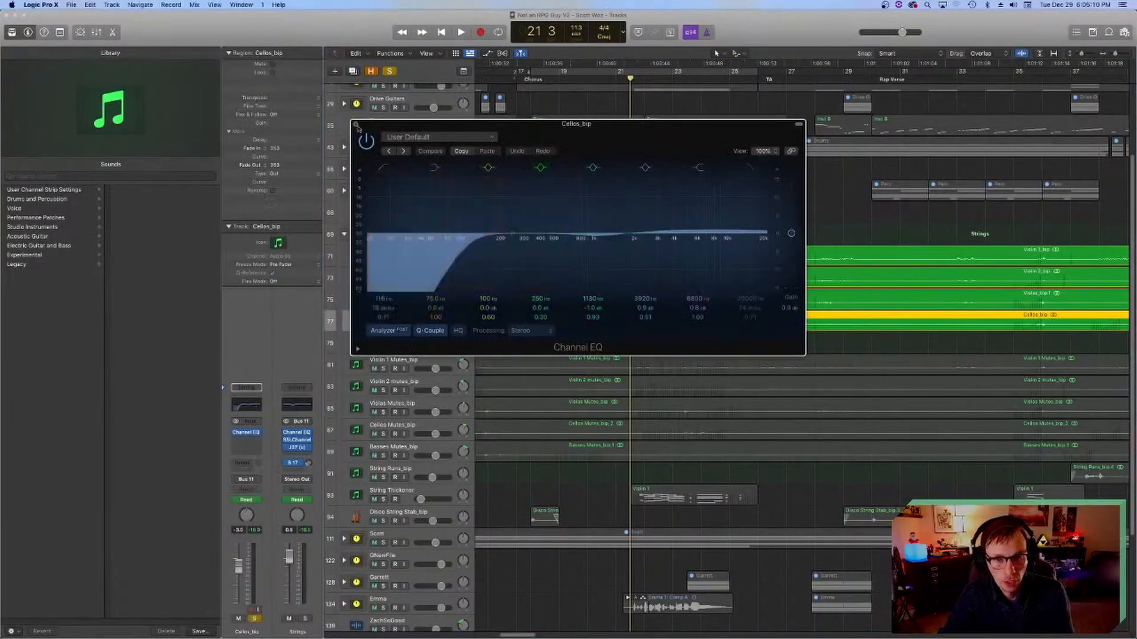
pyautogui.click(354, 125)
# Step: Compare the Basses_bip and Cellos_bip channel strips and review the chorus regions, leaving the playhead at bar 21
pyautogui.click(358, 345)
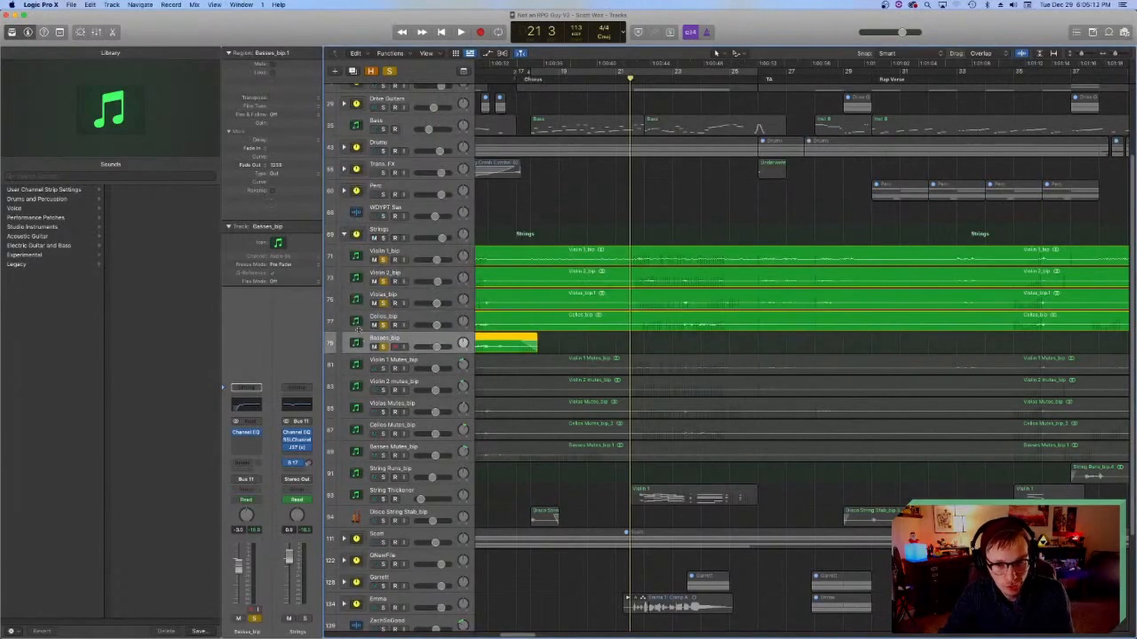
pyautogui.click(357, 320)
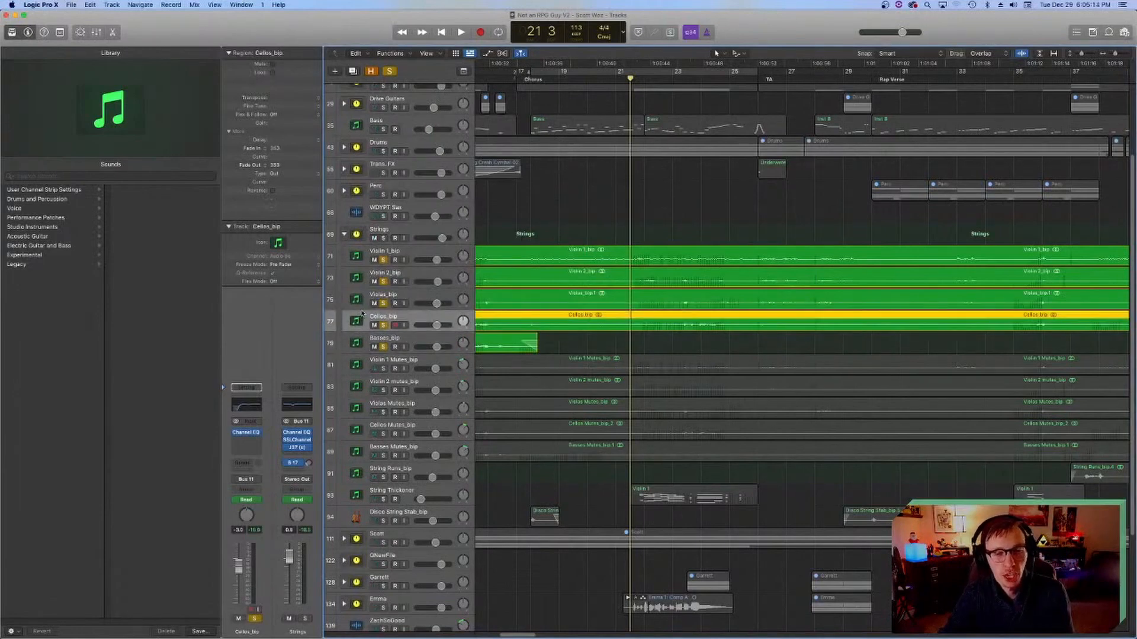
pyautogui.hscroll(5, 607, 114)
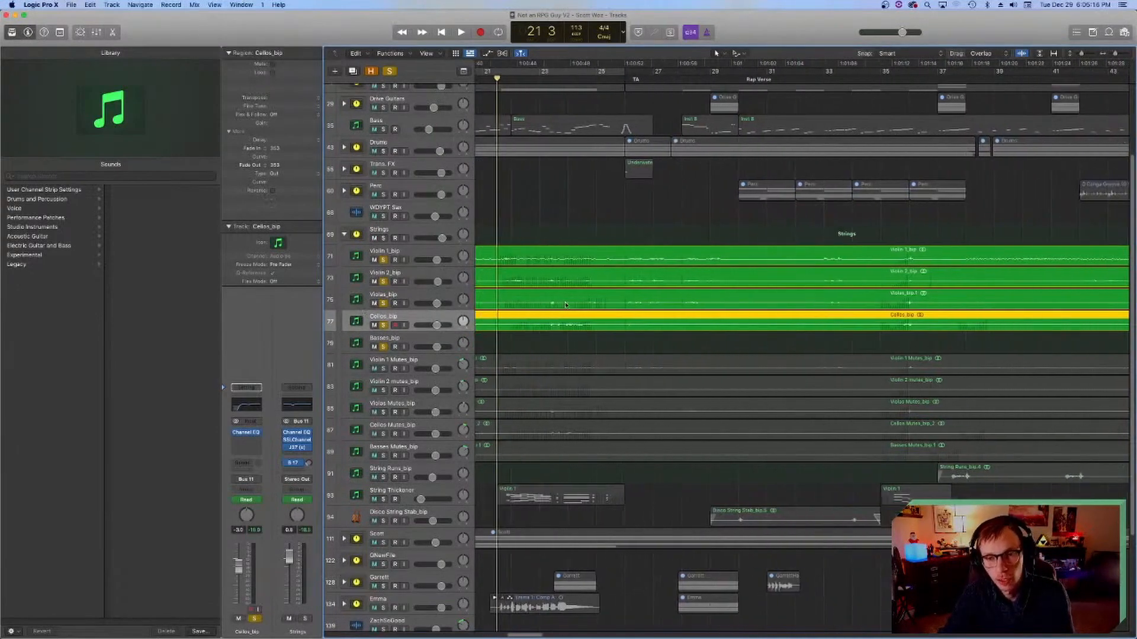
pyautogui.click(609, 80)
pyautogui.hscroll(-5, 632, 291)
pyautogui.hscroll(-5, 633, 290)
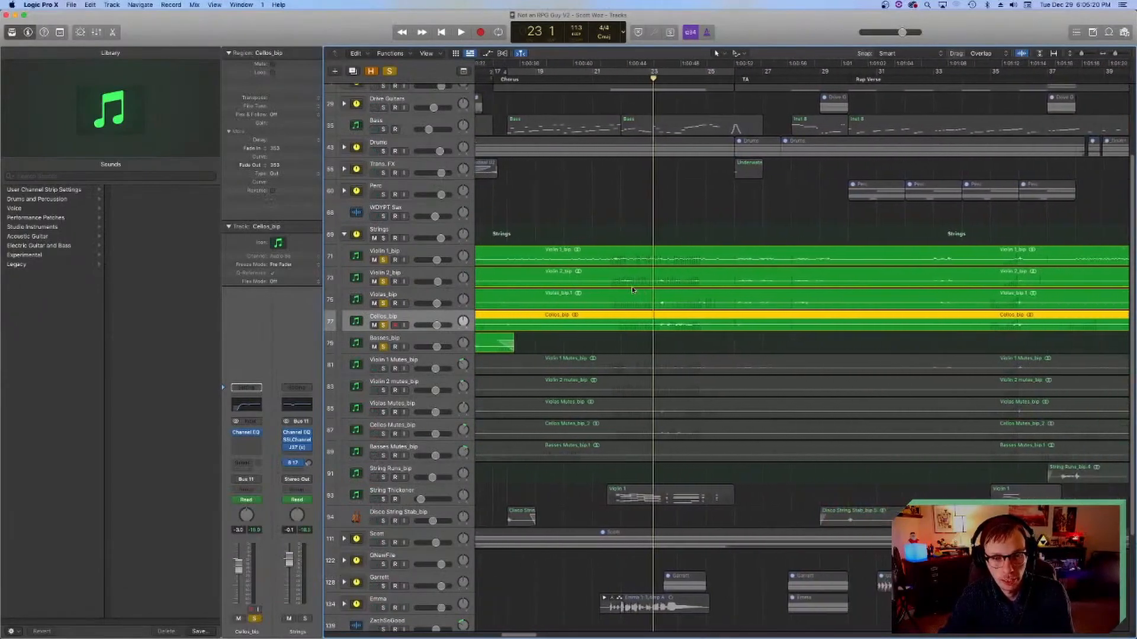
pyautogui.hscroll(10, 629, 270)
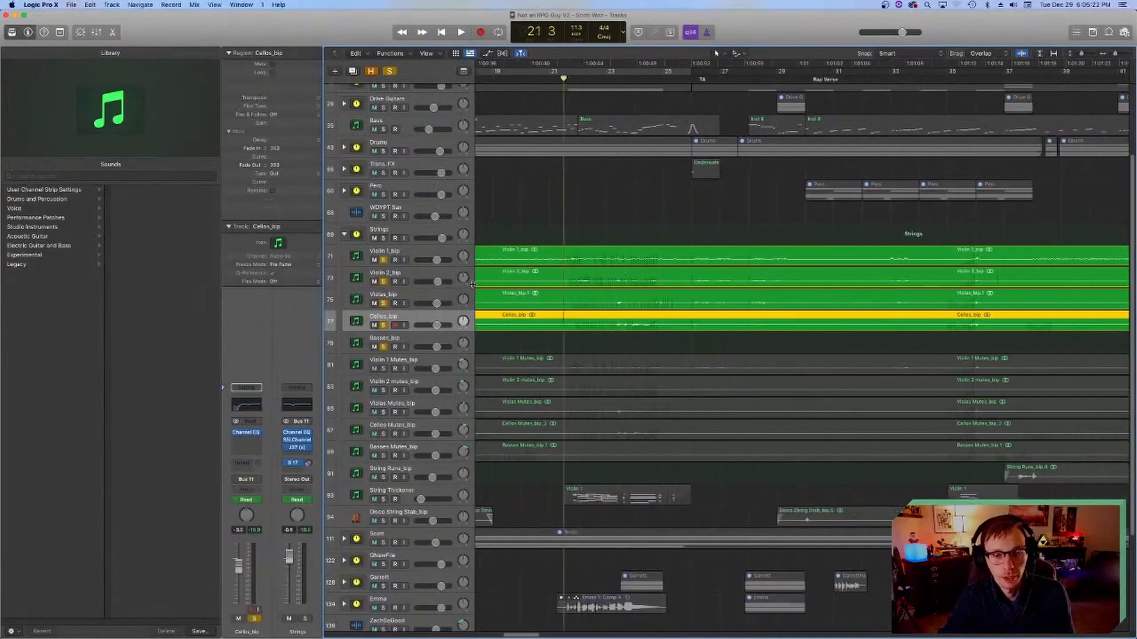
pyautogui.hscroll(-1, 517, 312)
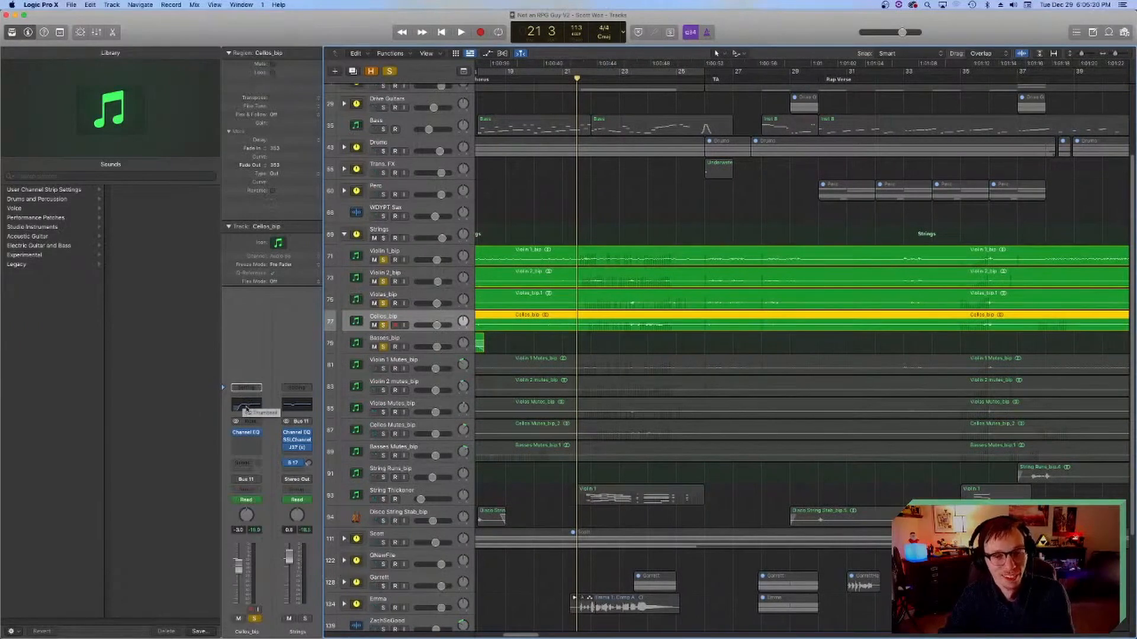
# Step: Check the Channel EQ on Cellos_bip again and select the Basses_bip track
pyautogui.click(244, 407)
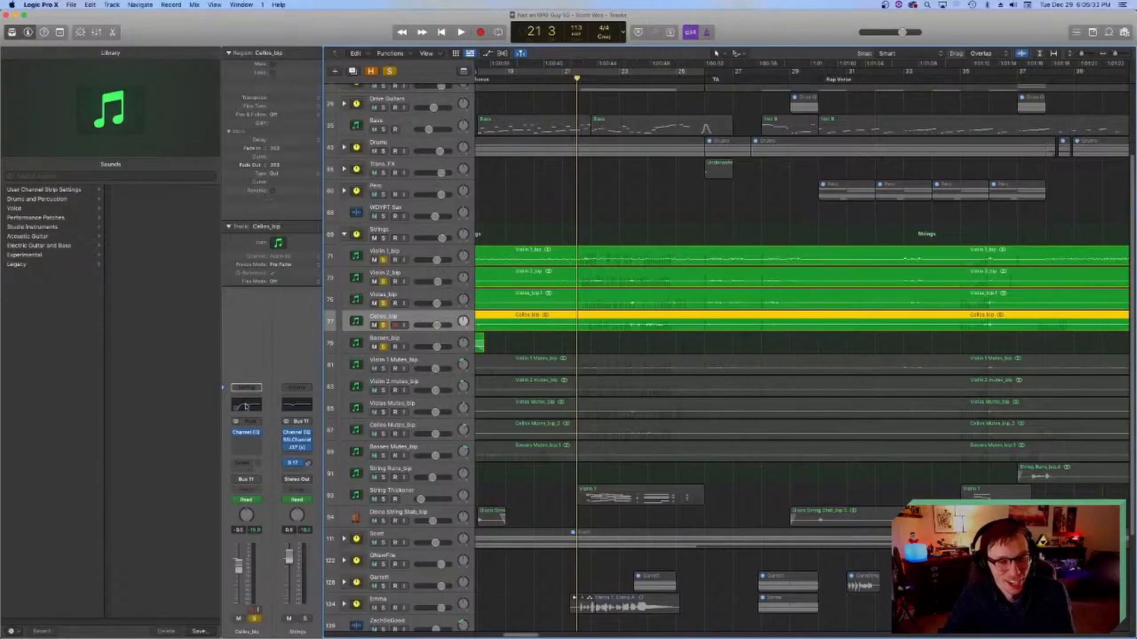
pyautogui.click(356, 125)
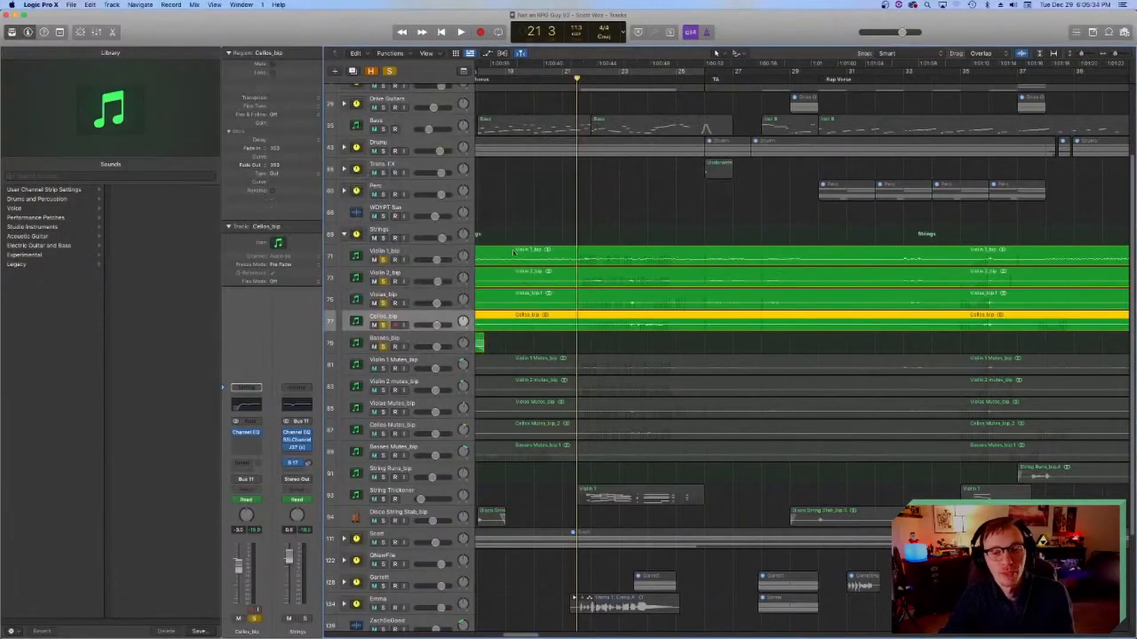
pyautogui.hscroll(2, 559, 316)
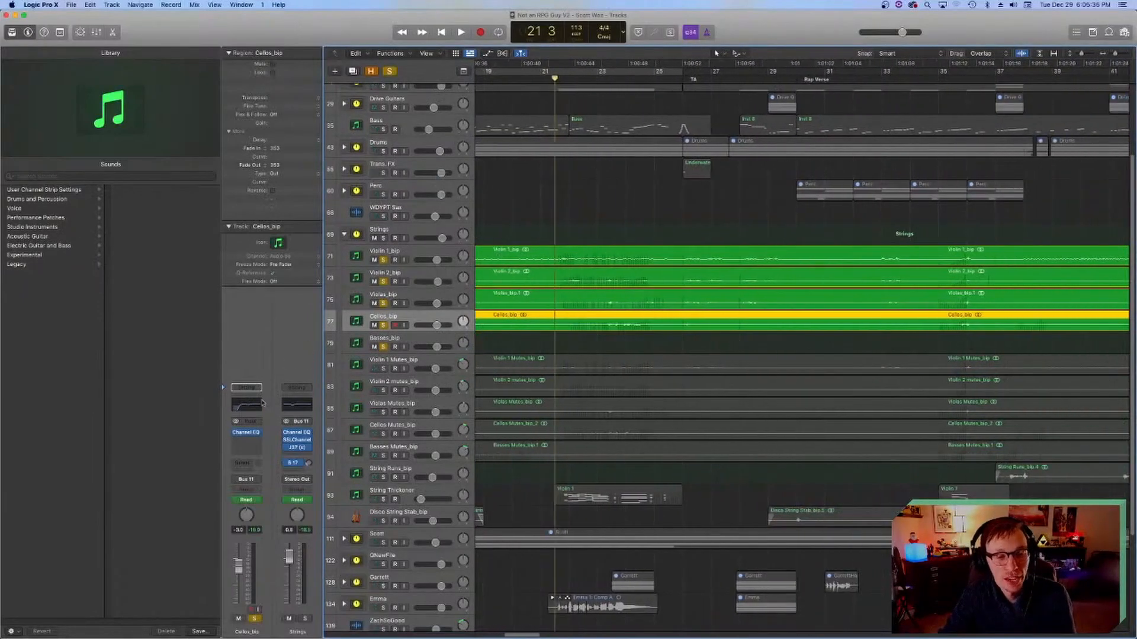
pyautogui.click(355, 342)
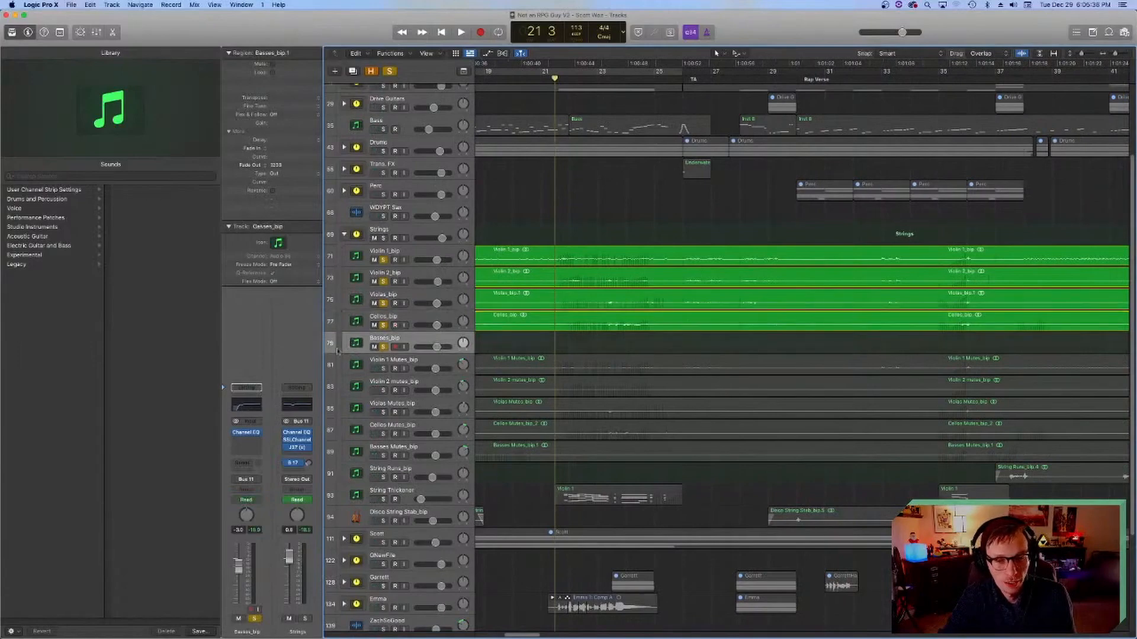
# Step: Examine the Channel EQ curve on the Basses_bip track and close its window
pyautogui.click(249, 408)
pyautogui.click(356, 125)
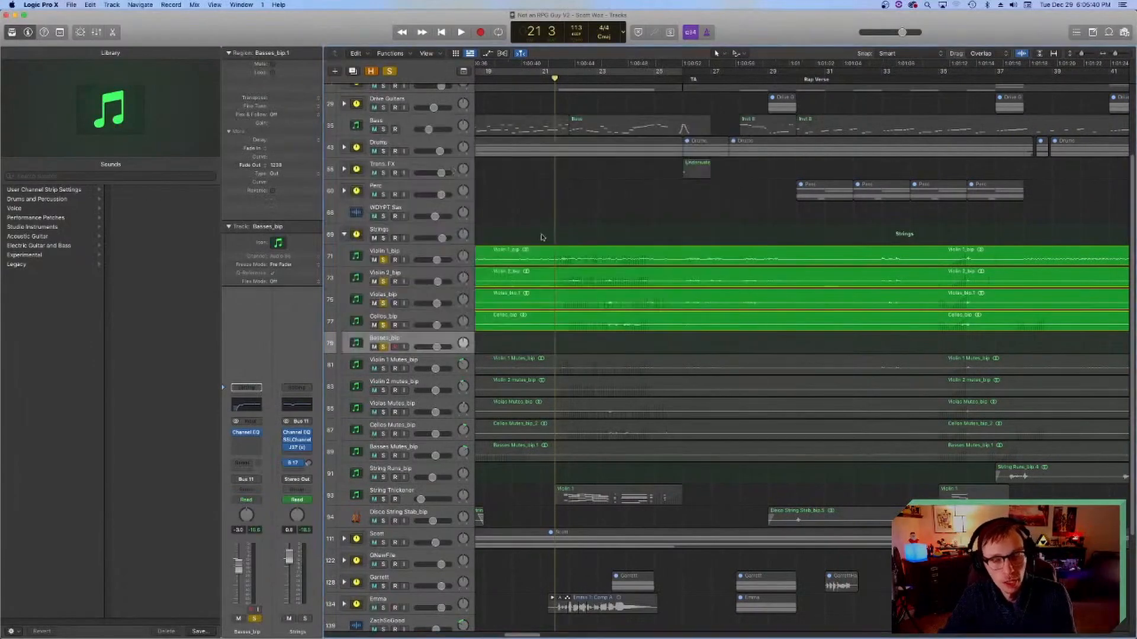
pyautogui.hscroll(-3, 536, 253)
pyautogui.hscroll(1, 536, 253)
pyautogui.scroll(2, 536, 253)
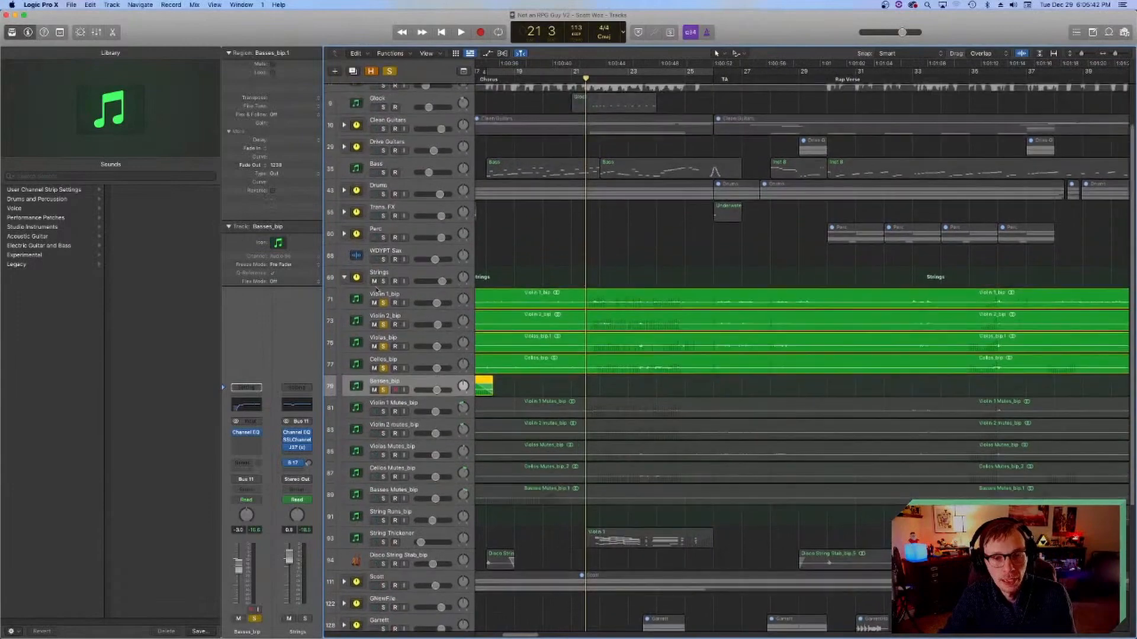
# Step: Examine the J37, SSLChannel and Channel EQ plug-ins on the Strings summing track, closing each window after viewing
pyautogui.click(388, 274)
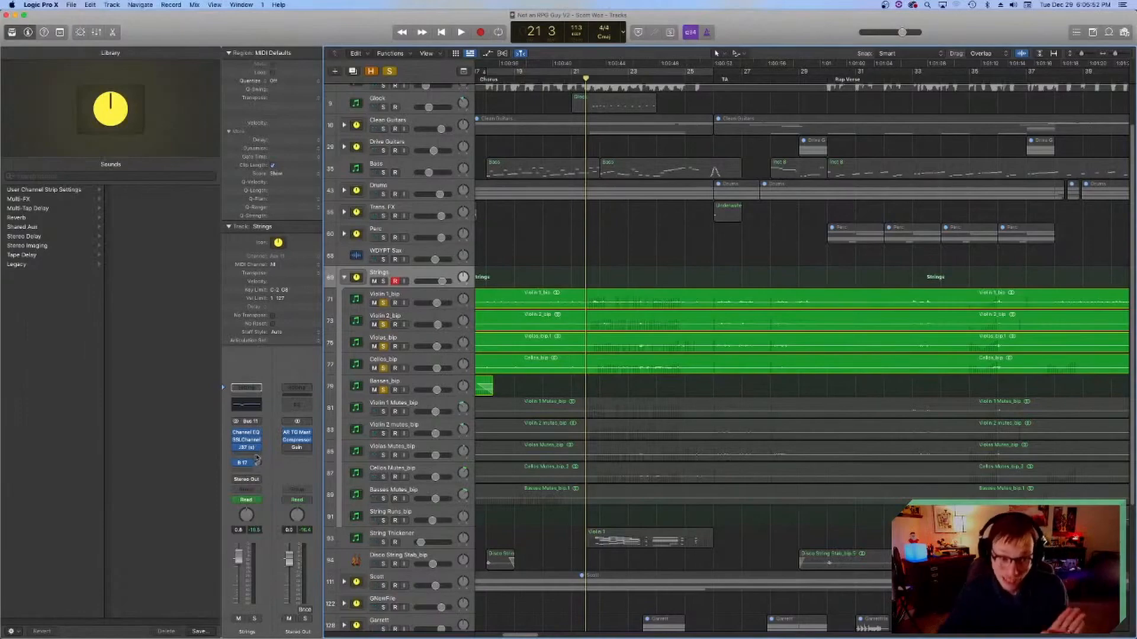
pyautogui.click(247, 448)
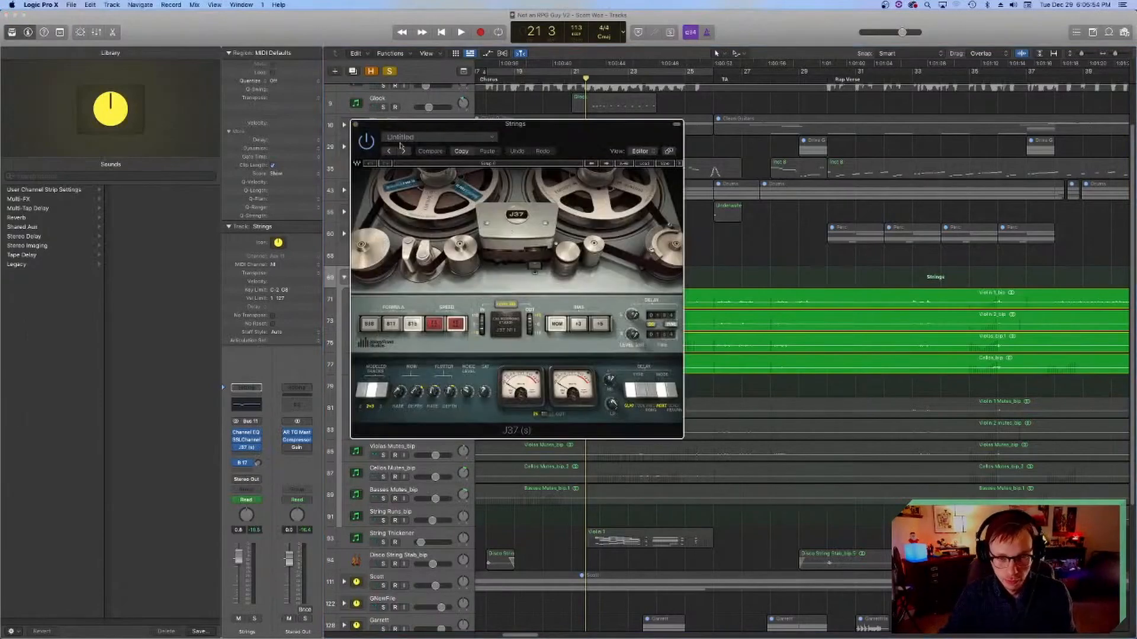
pyautogui.click(355, 125)
pyautogui.click(246, 440)
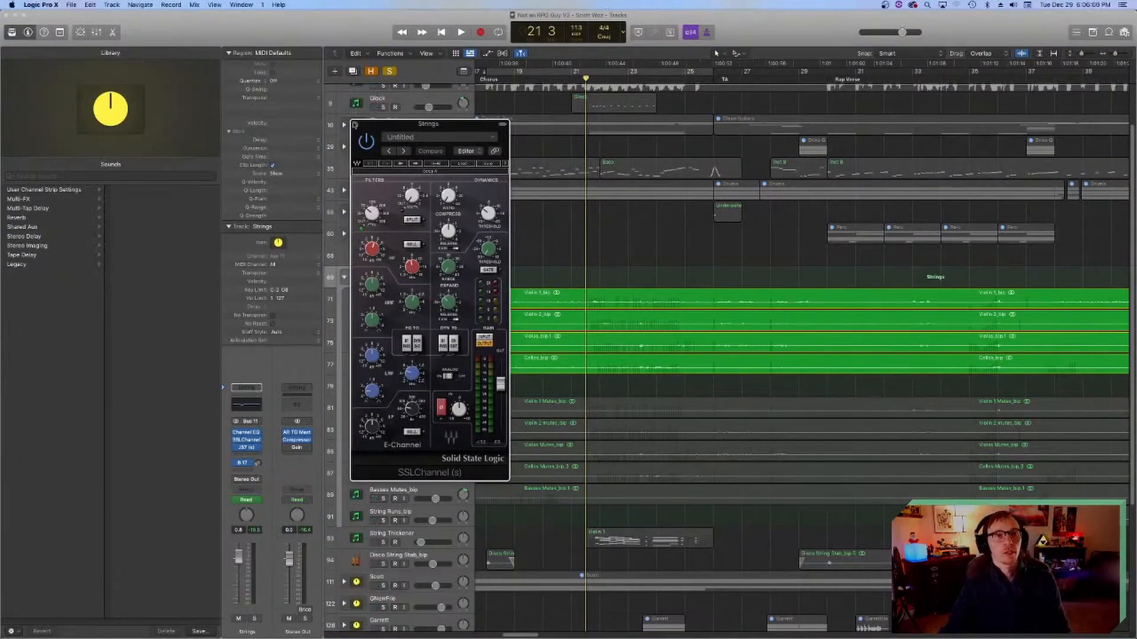
pyautogui.click(354, 124)
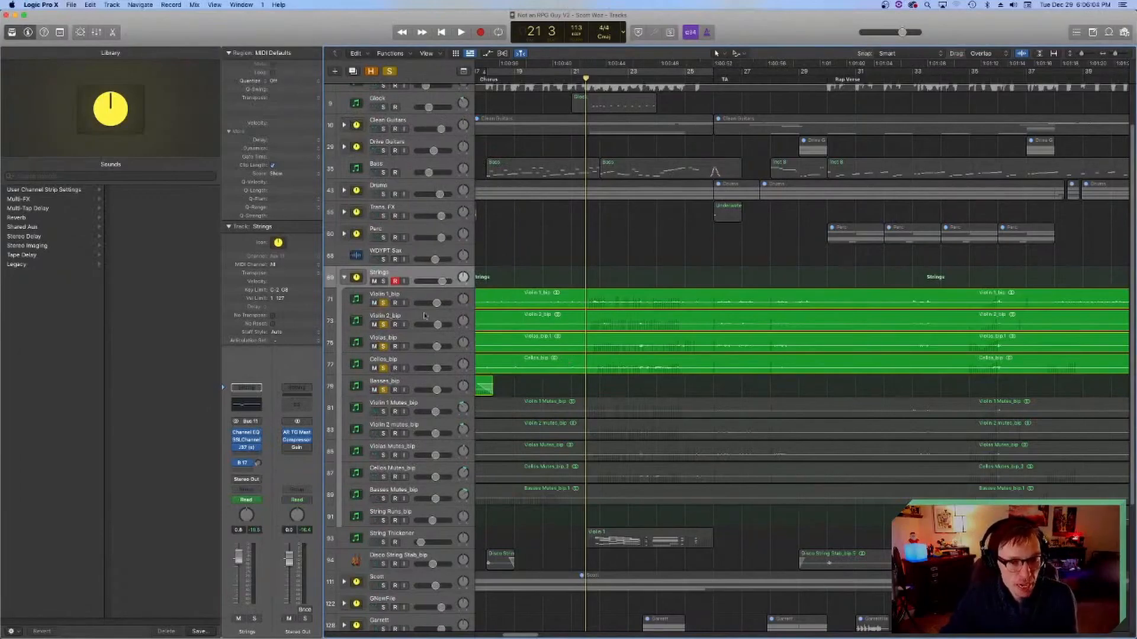
pyautogui.click(251, 407)
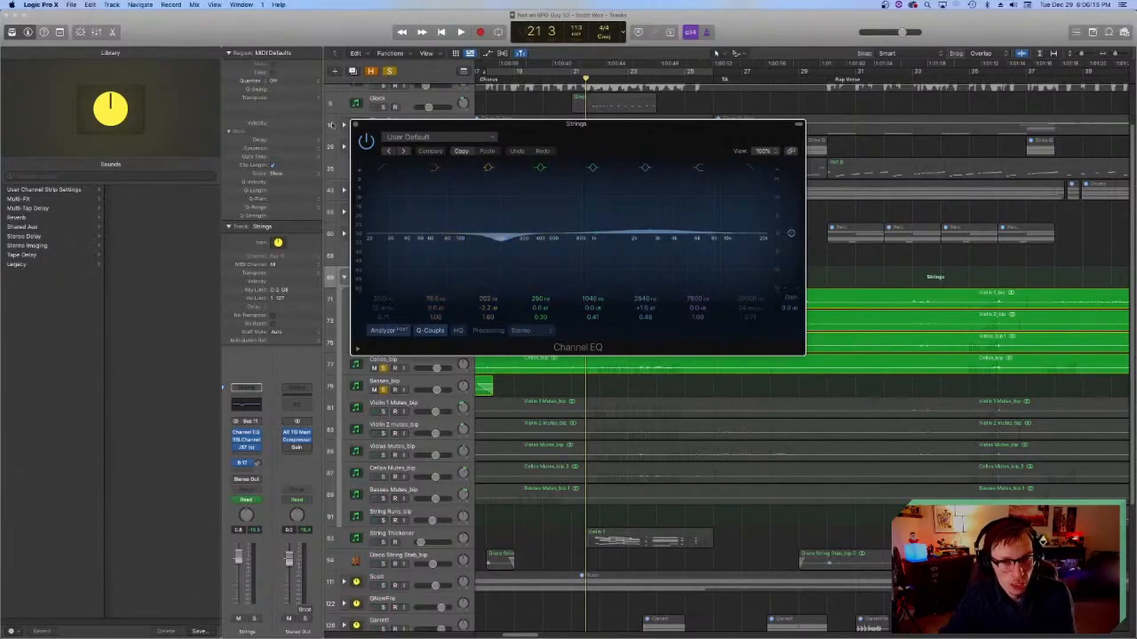
pyautogui.click(356, 124)
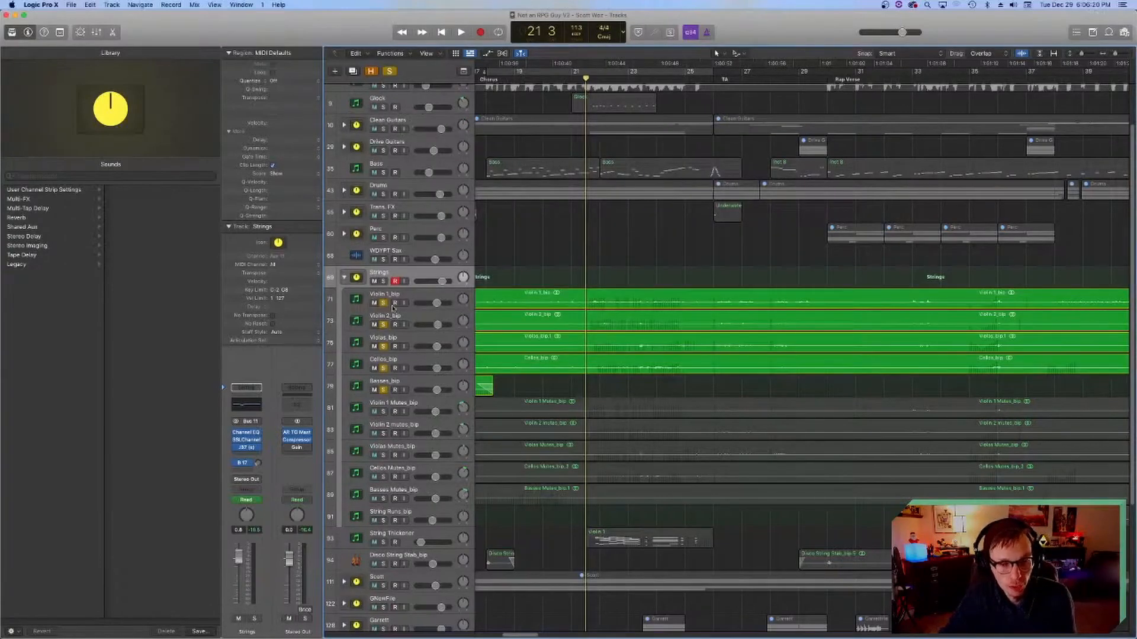
# Step: Check the Strings track's Bus 17 StringHall send and examine the ChromaVerb settings on that reverb bus
pyautogui.click(258, 461)
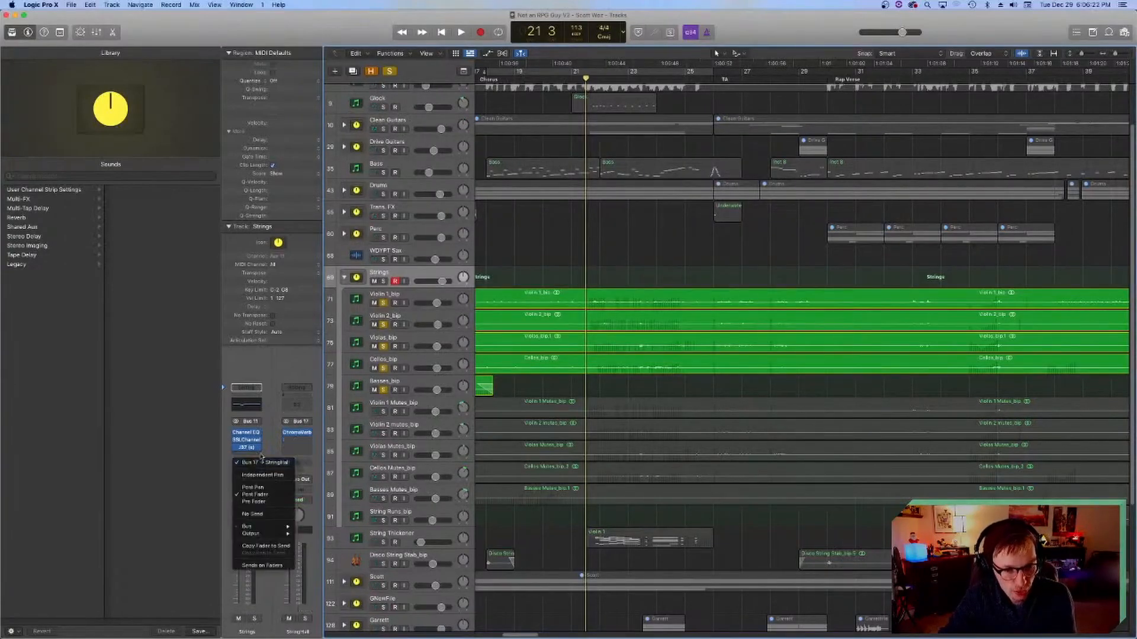
pyautogui.click(267, 447)
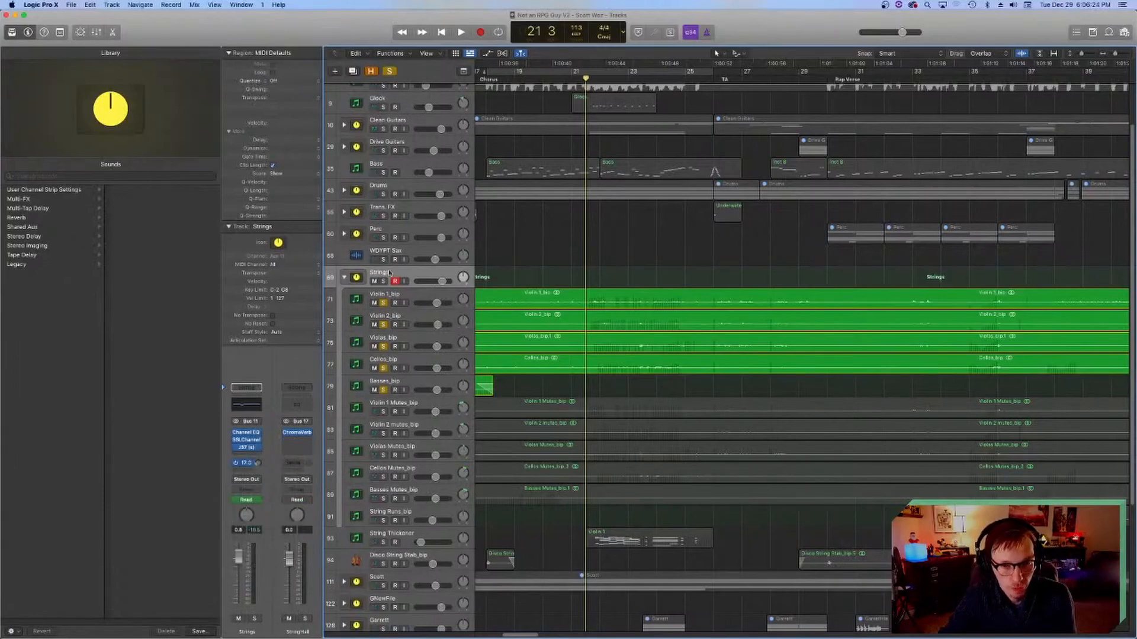
pyautogui.click(370, 291)
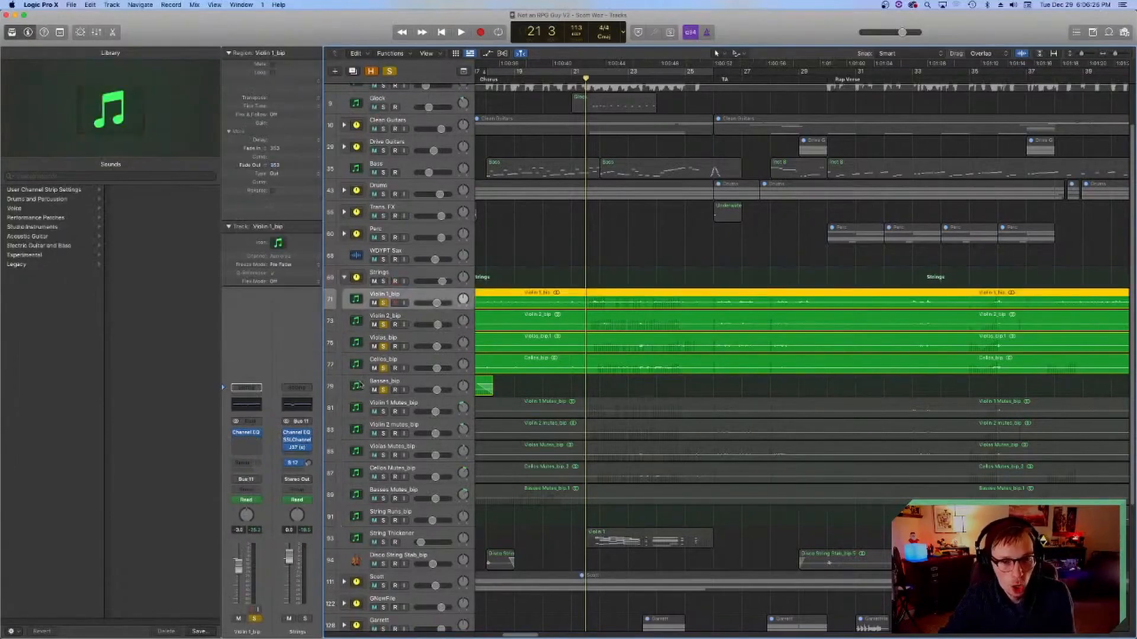
pyautogui.click(377, 276)
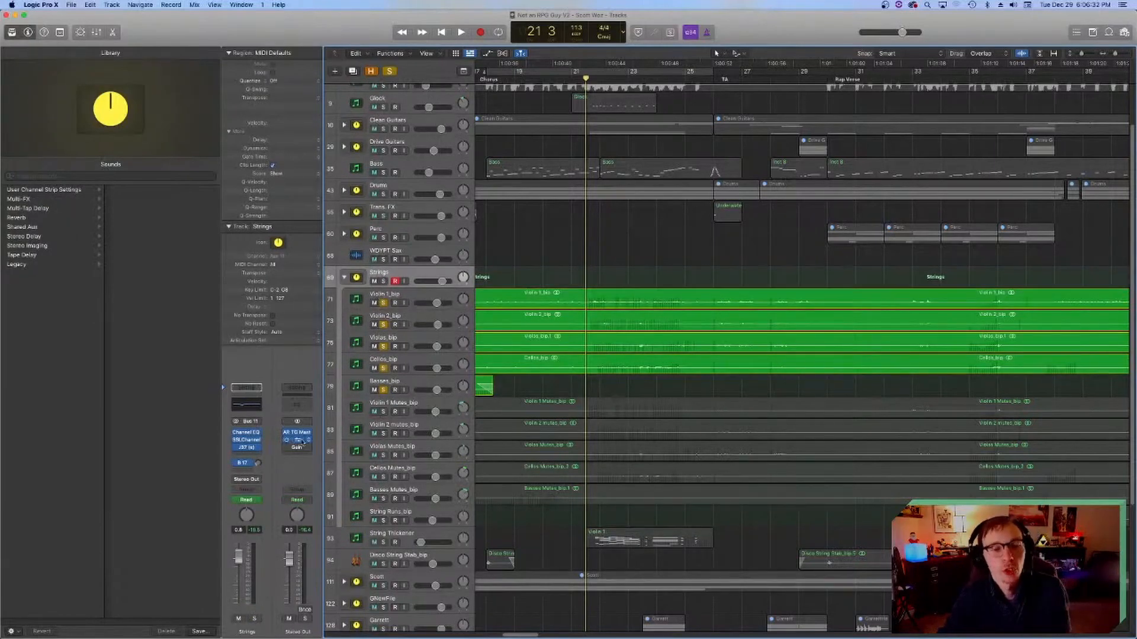
pyautogui.click(243, 463)
pyautogui.click(267, 451)
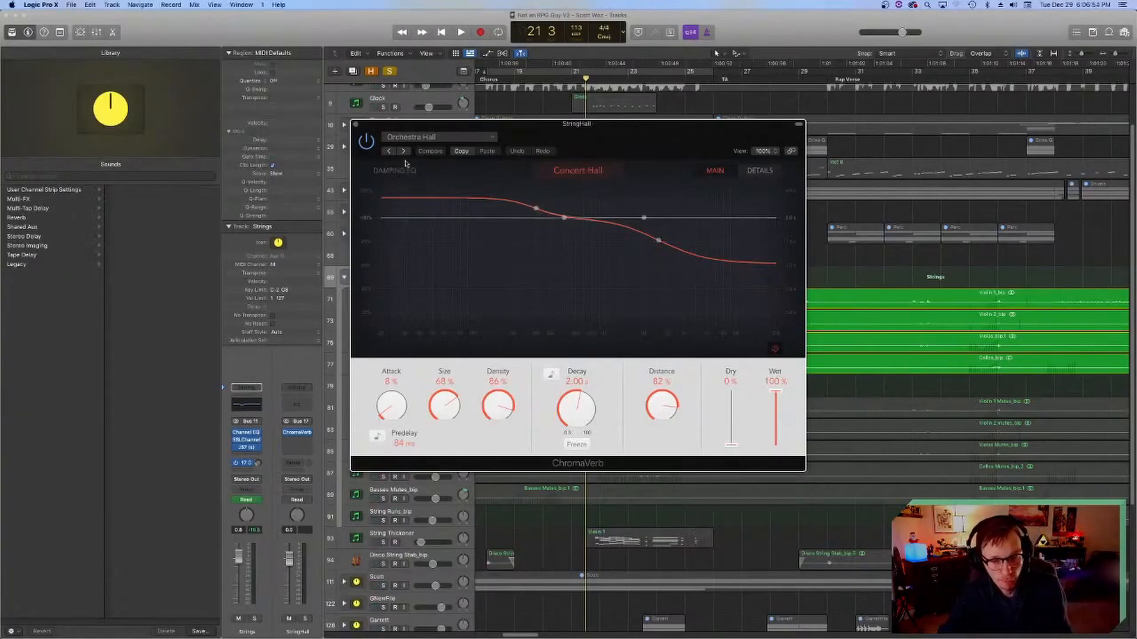
pyautogui.click(354, 124)
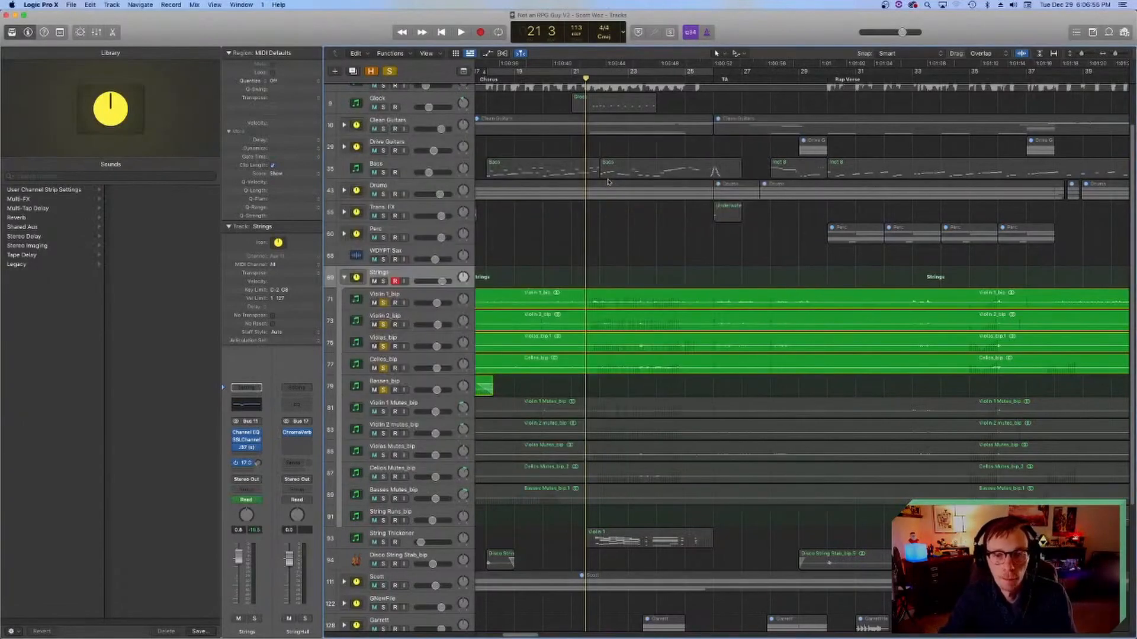
# Step: Compare the soloed strings from bar 24 with the Bus 17 reverb send bypassed and with it re-enabled
pyautogui.click(235, 464)
pyautogui.click(679, 79)
pyautogui.press('space')
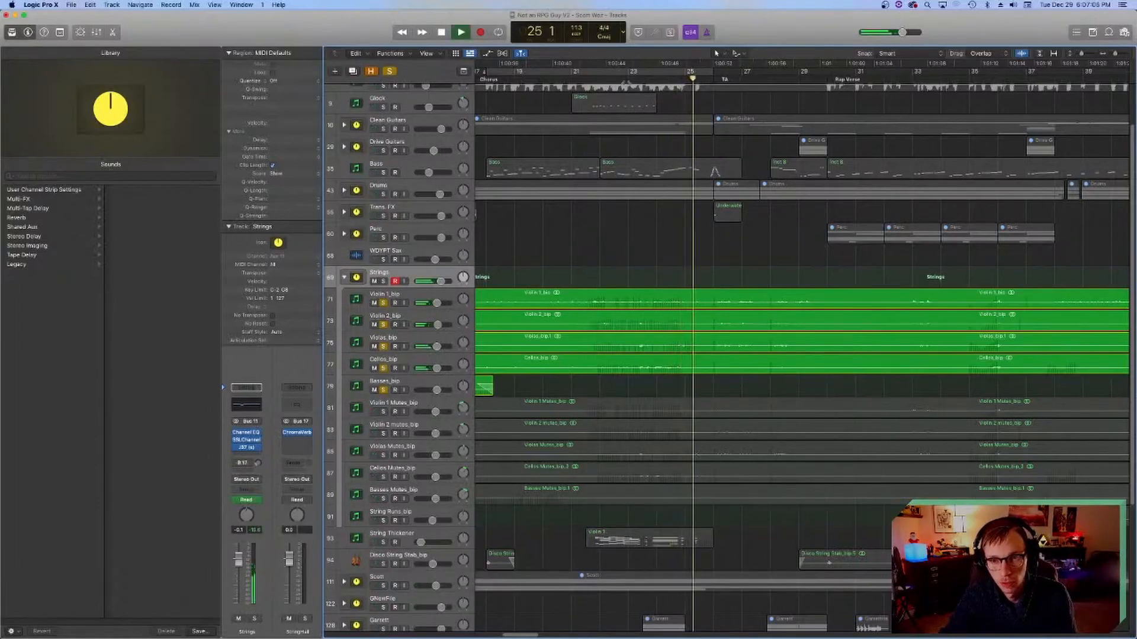
pyautogui.press('space')
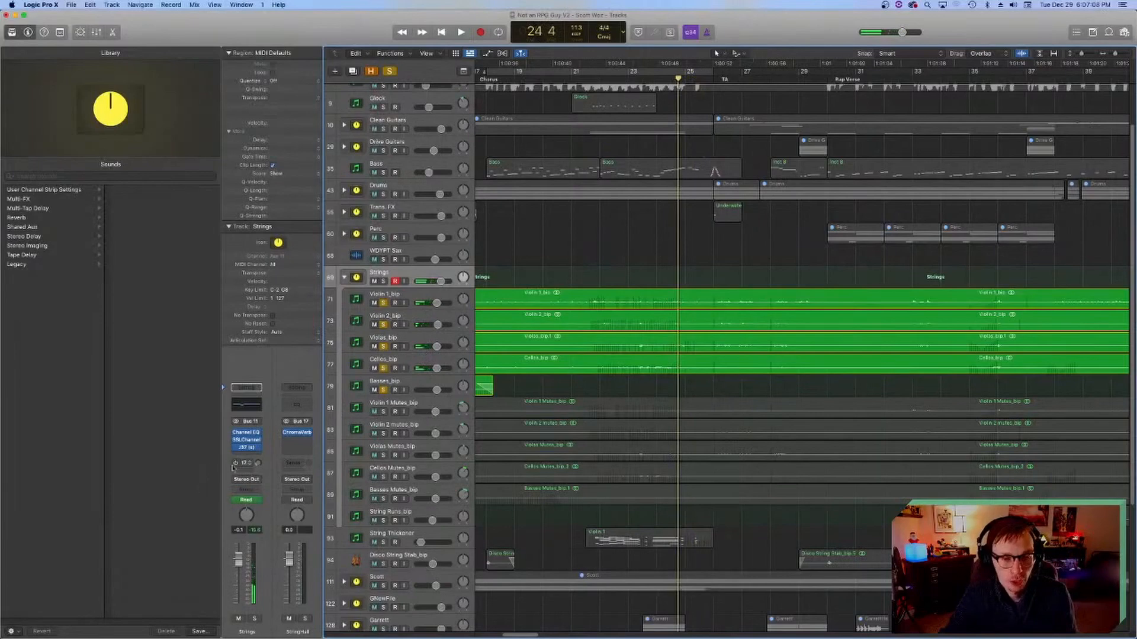
pyautogui.click(237, 465)
pyautogui.press('space')
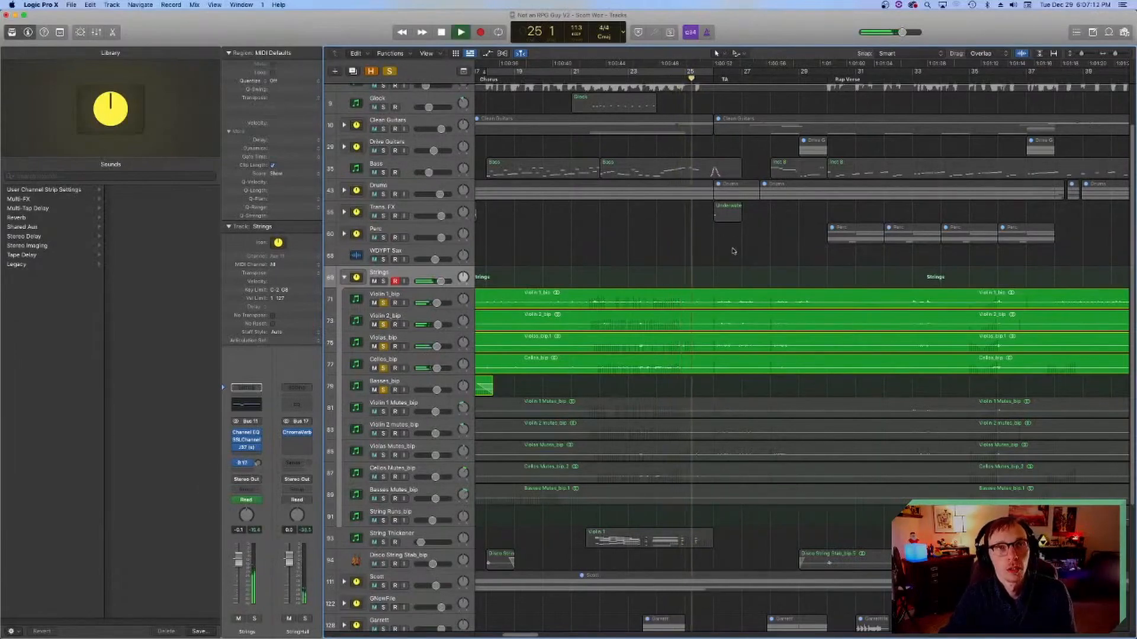
pyautogui.press('space')
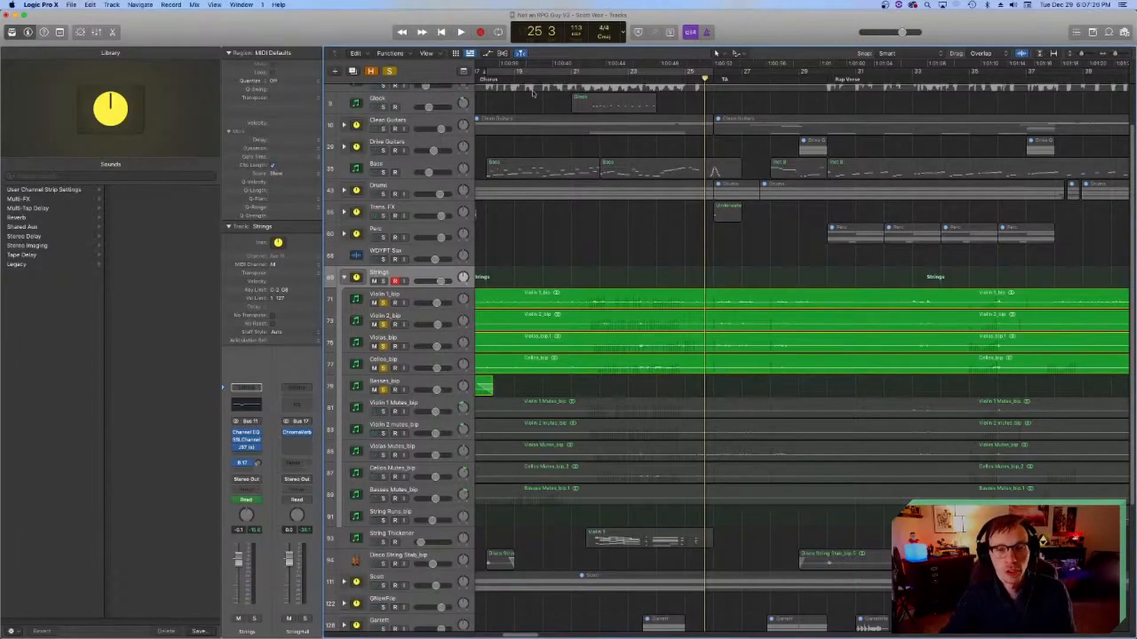
# Step: Move the playhead back to bar 21 beat 3 and save the project
pyautogui.click(621, 86)
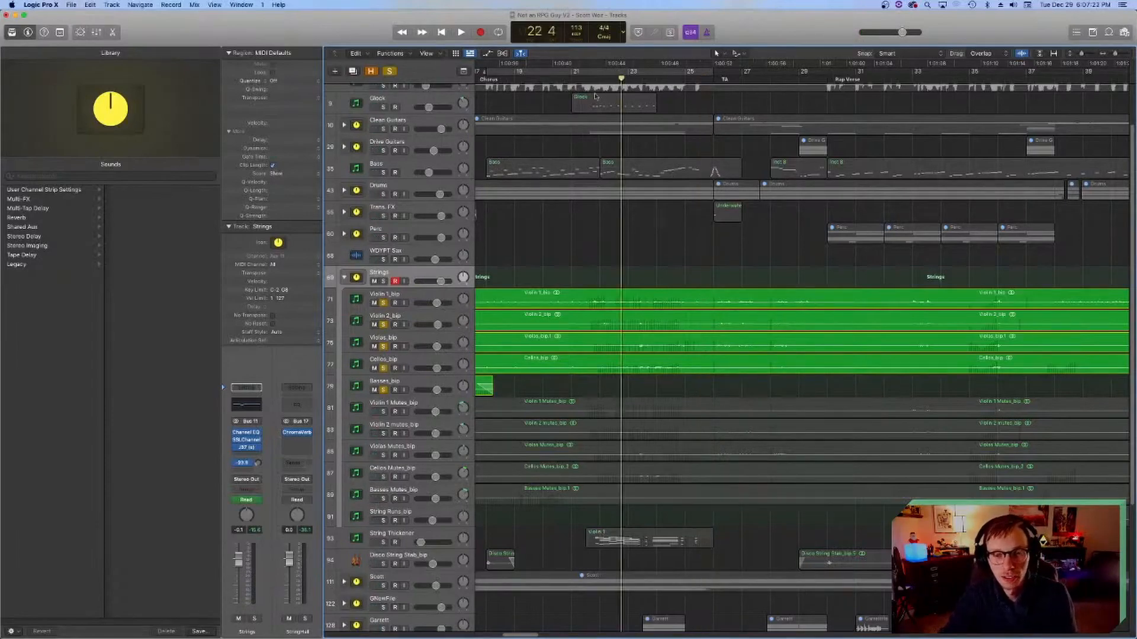
pyautogui.hscroll(-2, 610, 118)
pyautogui.click(608, 83)
pyautogui.press('super+s')
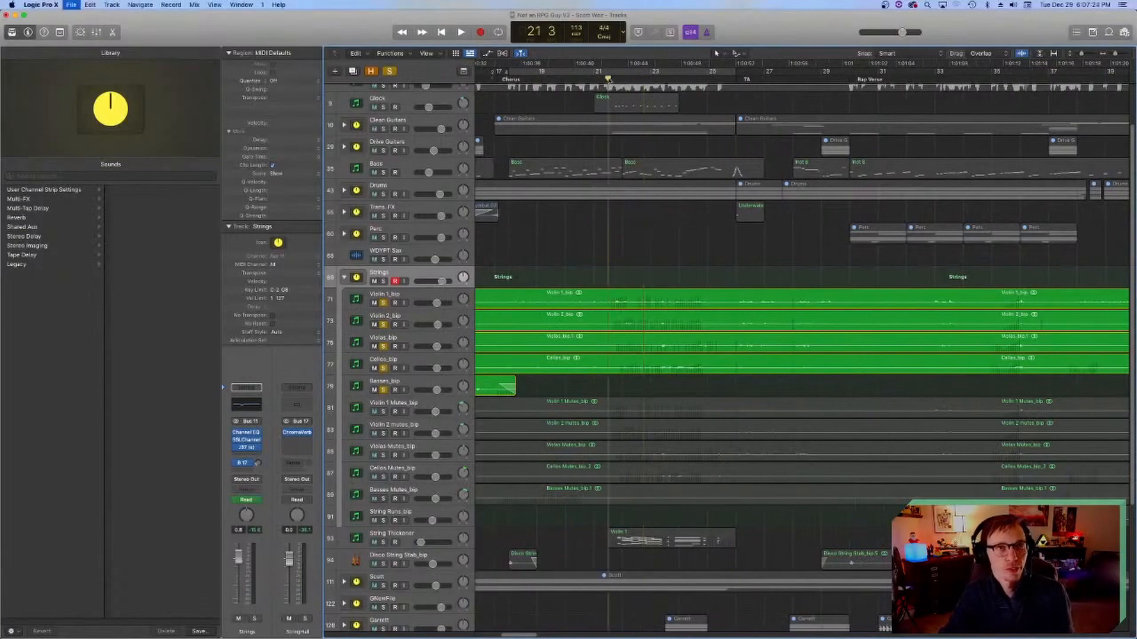
# Step: Review the lower string tracks and select the Violin 1 Mutes_bip track
pyautogui.hscroll(1, 592, 307)
pyautogui.scroll(-5, 589, 314)
pyautogui.hscroll(-2, 592, 318)
pyautogui.hscroll(3, 601, 320)
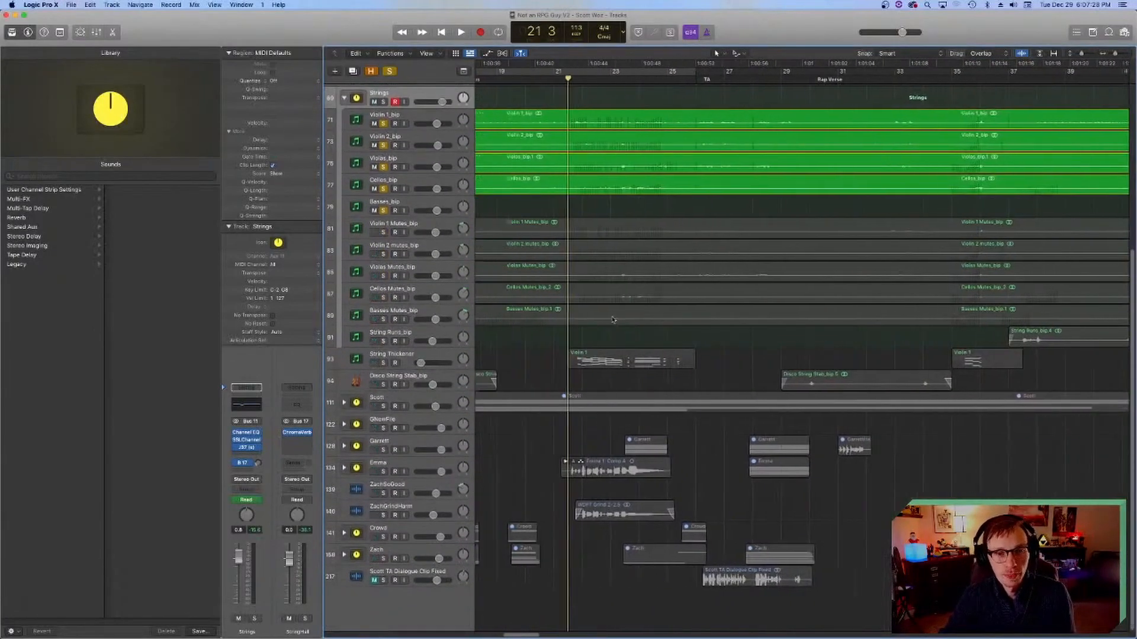
pyautogui.scroll(2, 610, 322)
pyautogui.click(363, 278)
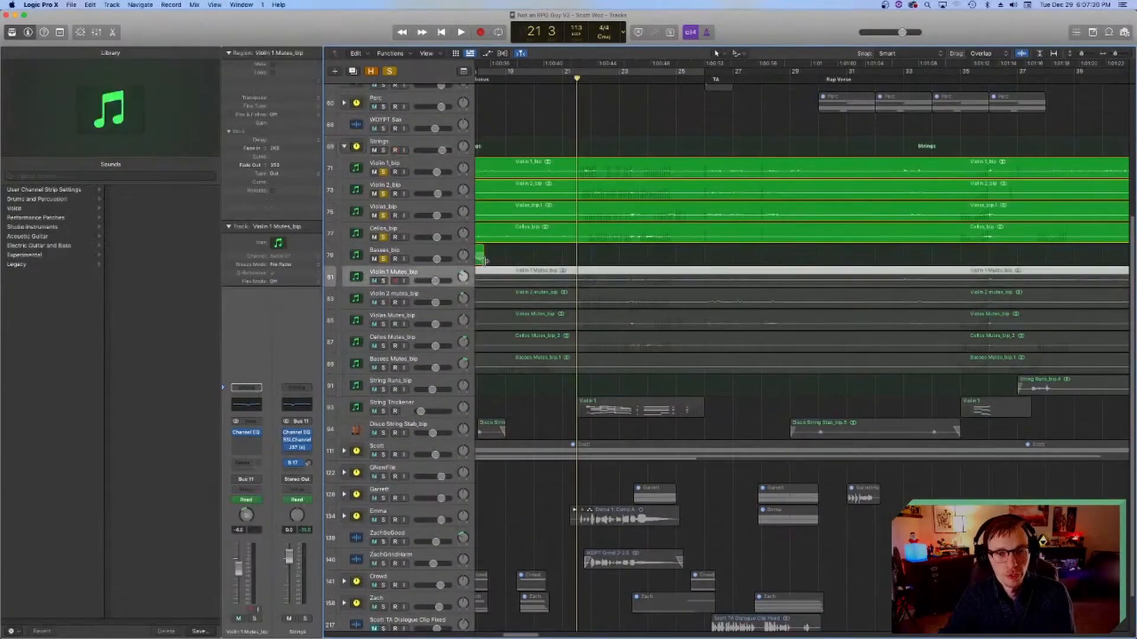
pyautogui.hscroll(-3, 517, 283)
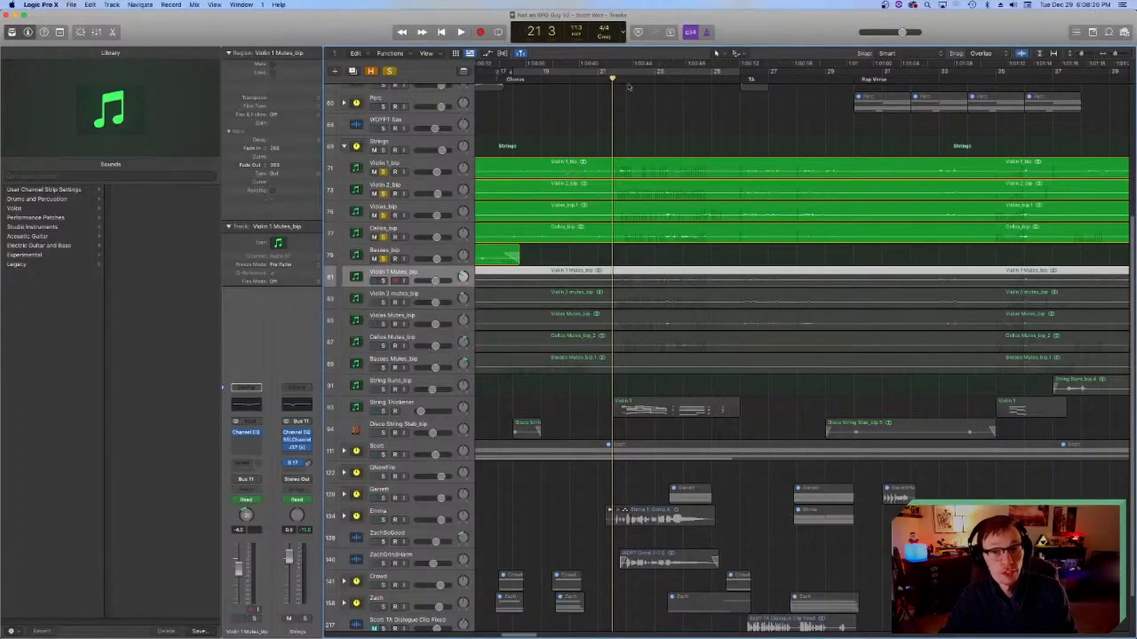
# Step: Select the chorus regions from Violin 1_bip to Cellos_bip and play the soloed strings from bar 21
pyautogui.moveTo(648, 132); pyautogui.dragTo(635, 250)
pyautogui.moveTo(640, 256); pyautogui.dragTo(654, 171)
pyautogui.hscroll(-5, 655, 171)
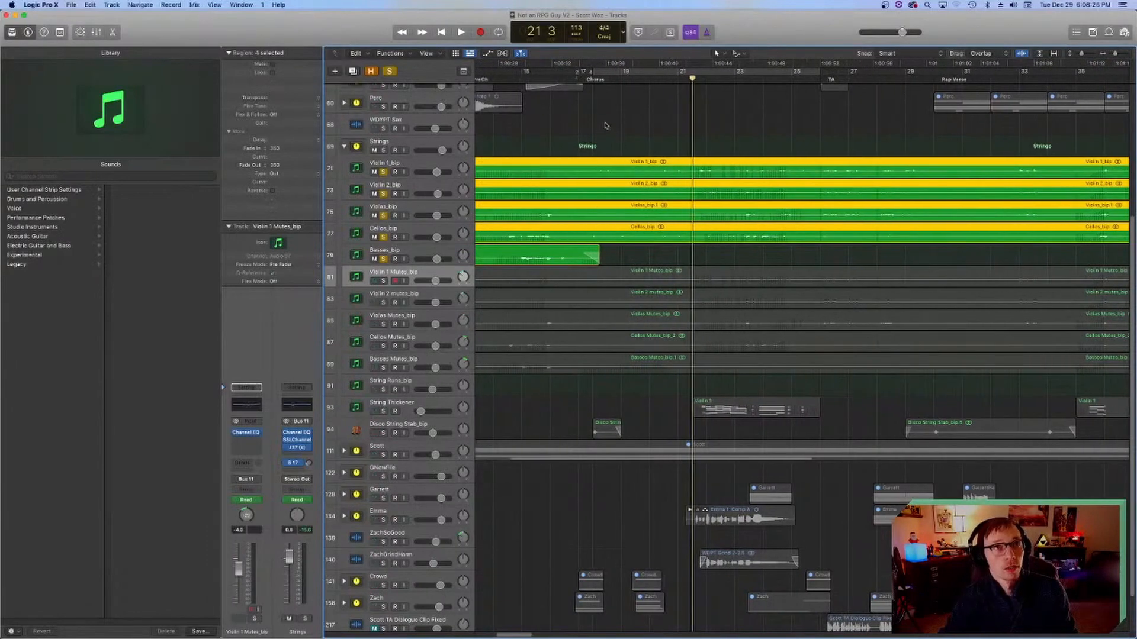
pyautogui.press('space')
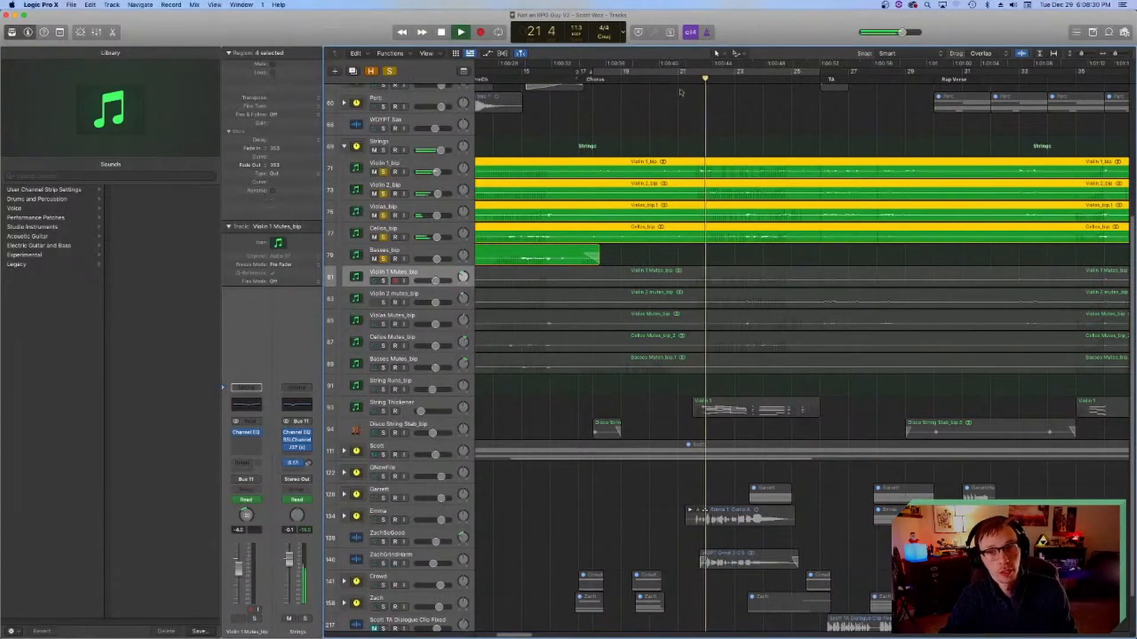
pyautogui.hscroll(3, 686, 271)
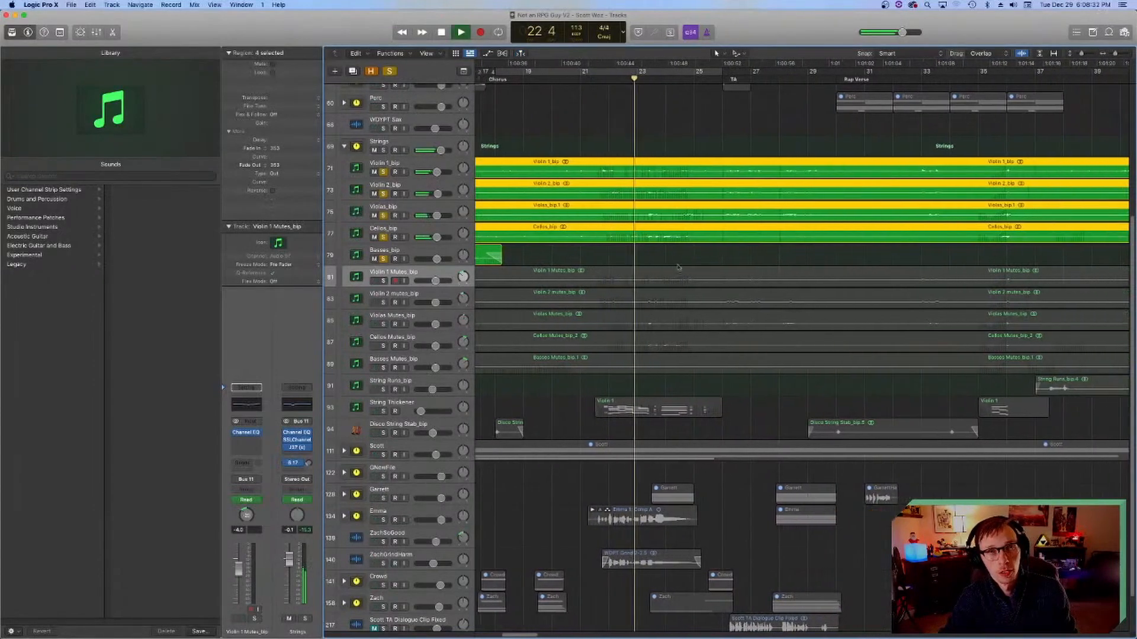
pyautogui.hscroll(-1, 623, 263)
pyautogui.hscroll(-3, 622, 262)
pyautogui.press('space')
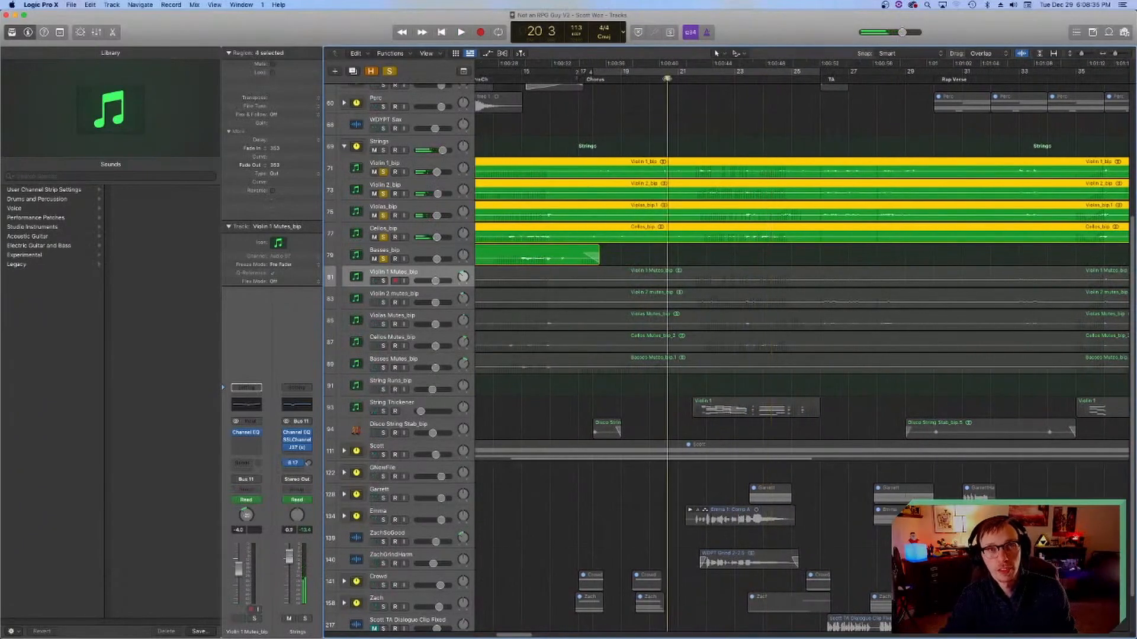
# Step: Return the playhead to bar 21 beat 3 and audition the start of the soloed string phrase in short passes
pyautogui.click(664, 78)
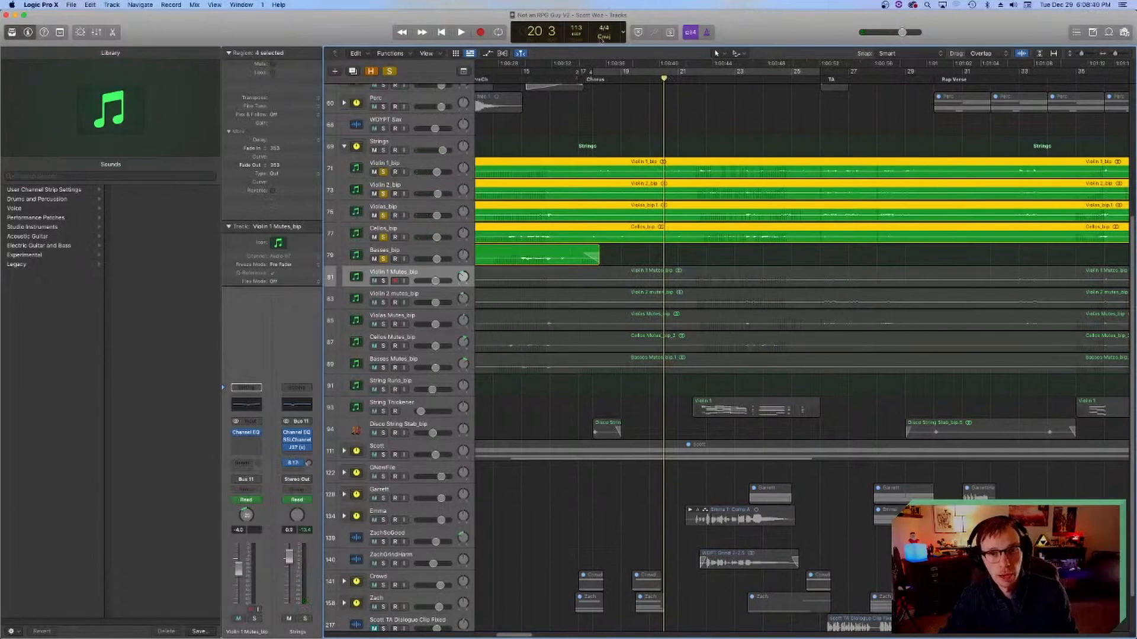
pyautogui.hscroll(2, 623, 266)
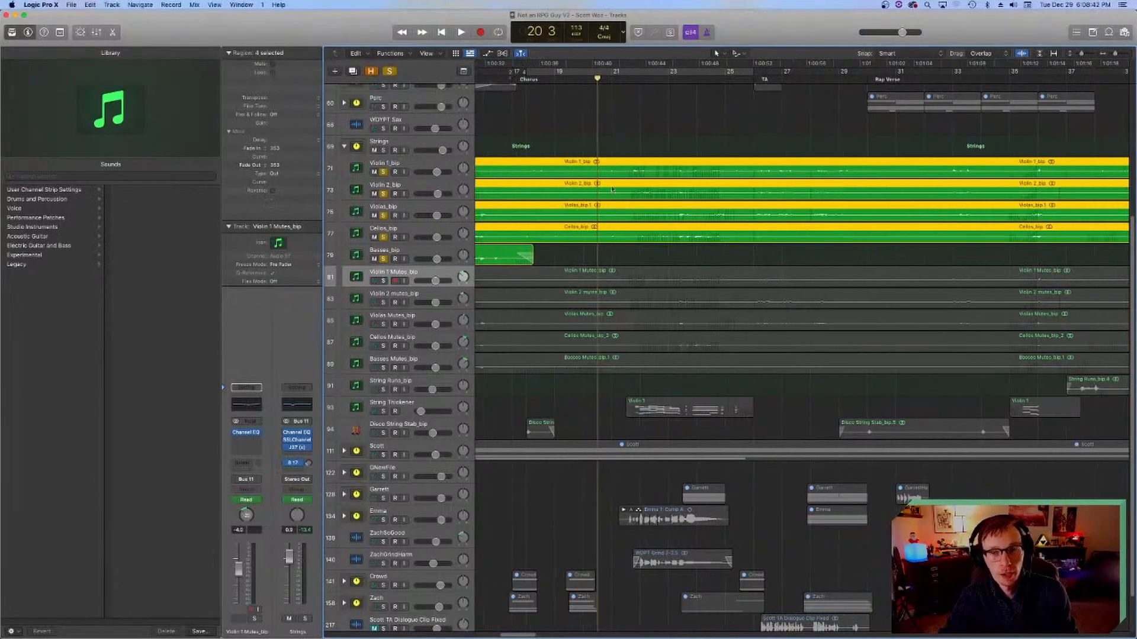
pyautogui.click(626, 78)
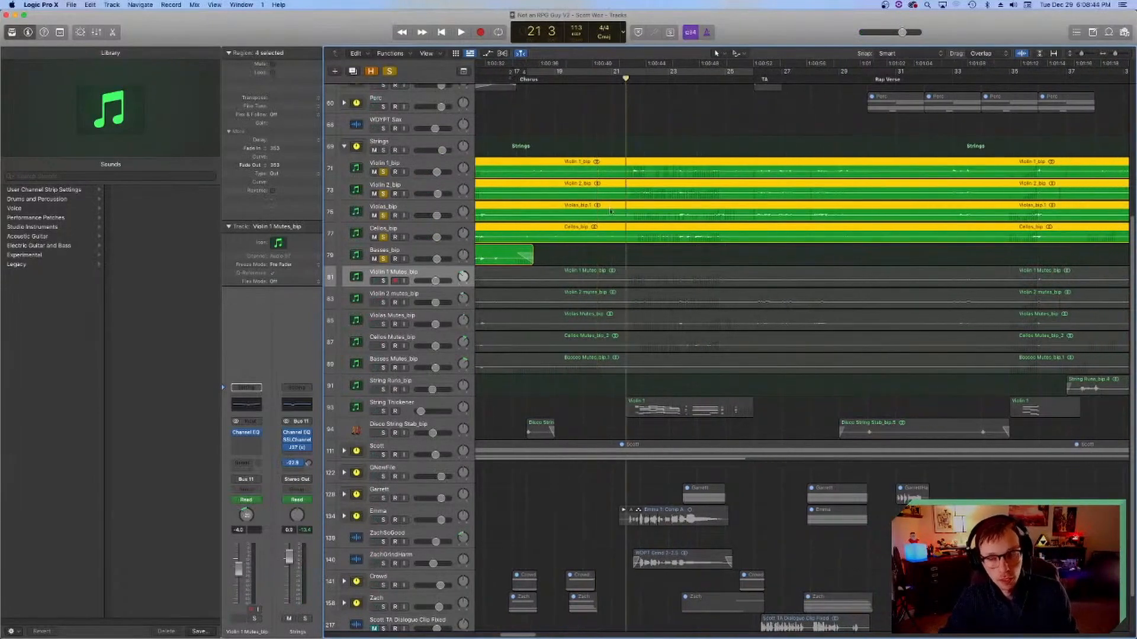
pyautogui.hscroll(4, 610, 210)
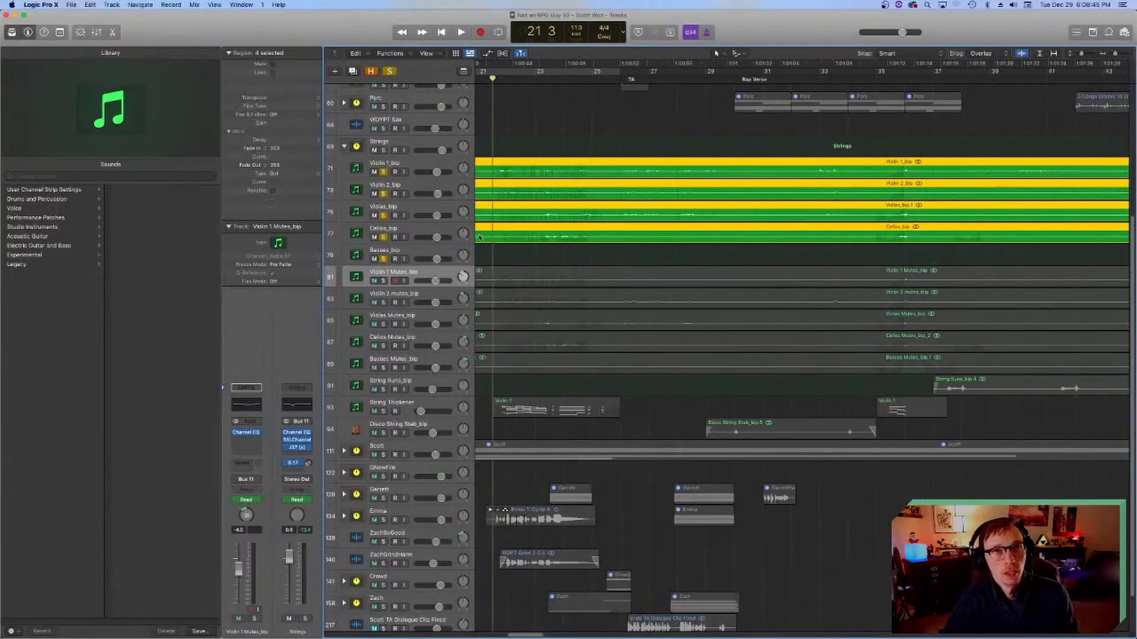
pyautogui.hscroll(-4, 509, 249)
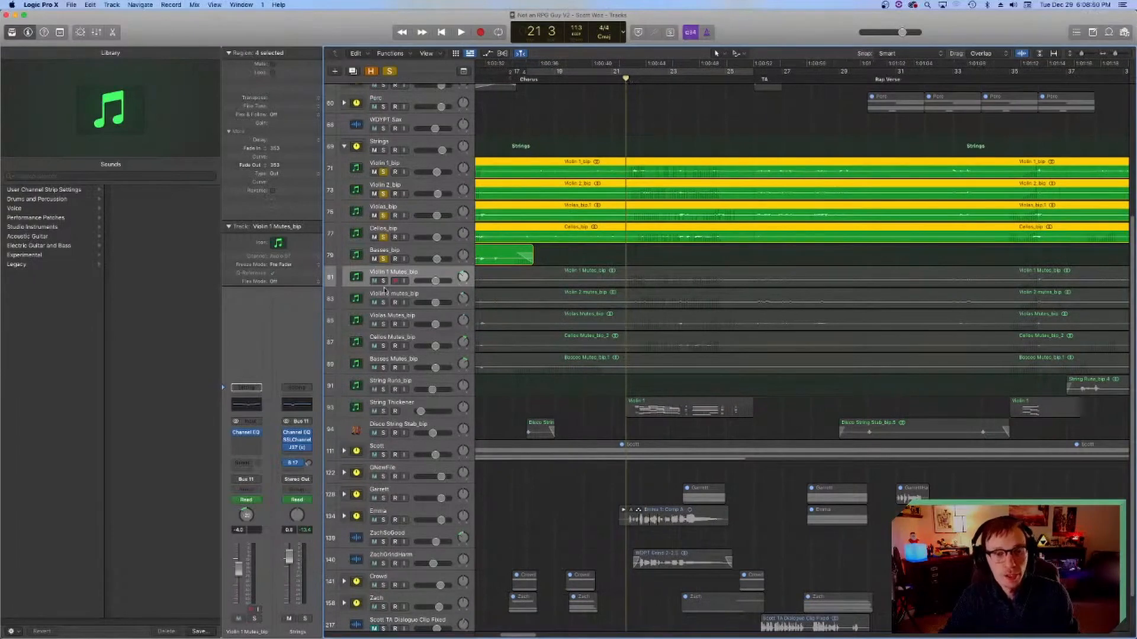
pyautogui.press('space')
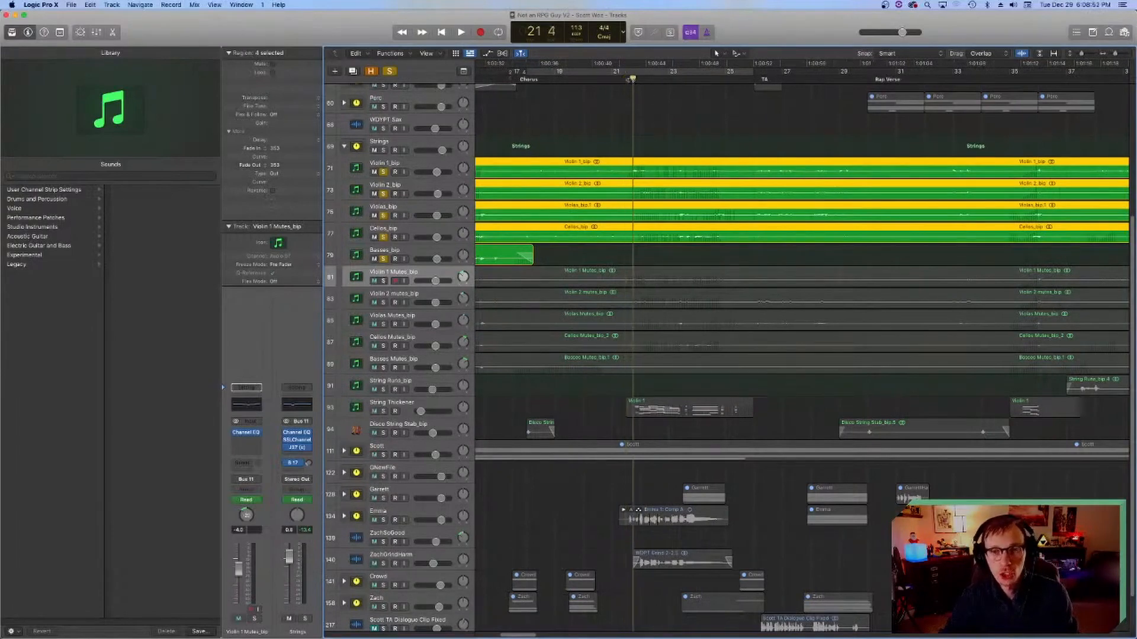
pyautogui.press('space')
pyautogui.press('space')
pyautogui.press('space')
pyautogui.press('space')
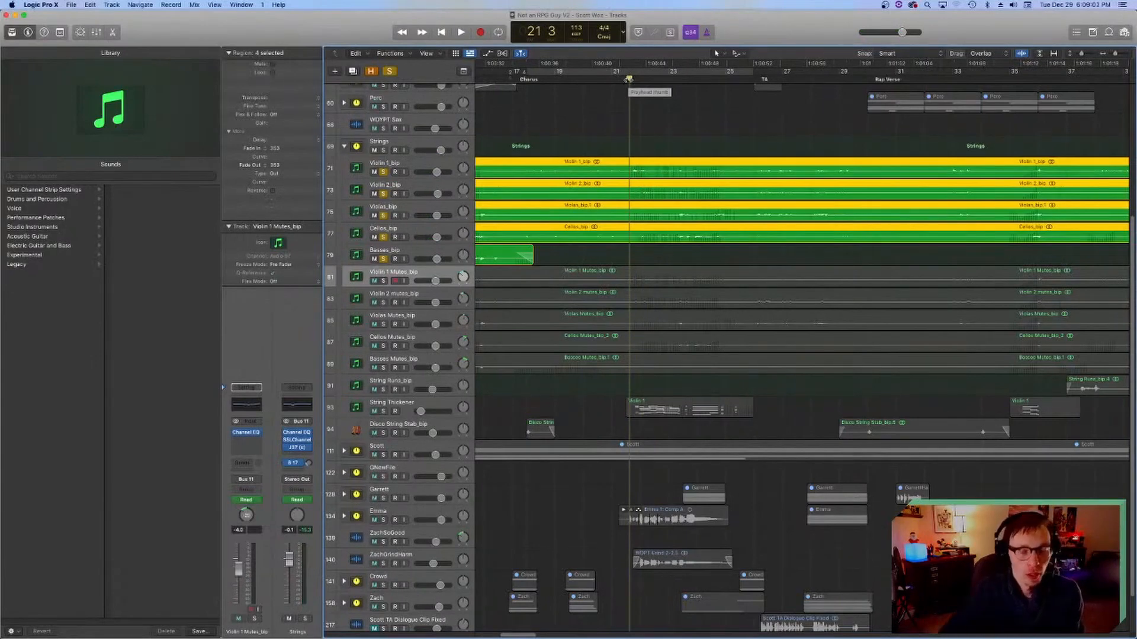
# Step: Solo the five tracks from Violin 1 Mutes_bip to Basses Mutes_bip and unsolo Violin 1_bip through Basses_bip
pyautogui.moveTo(383, 280); pyautogui.dragTo(383, 367)
pyautogui.moveTo(384, 259); pyautogui.dragTo(386, 171)
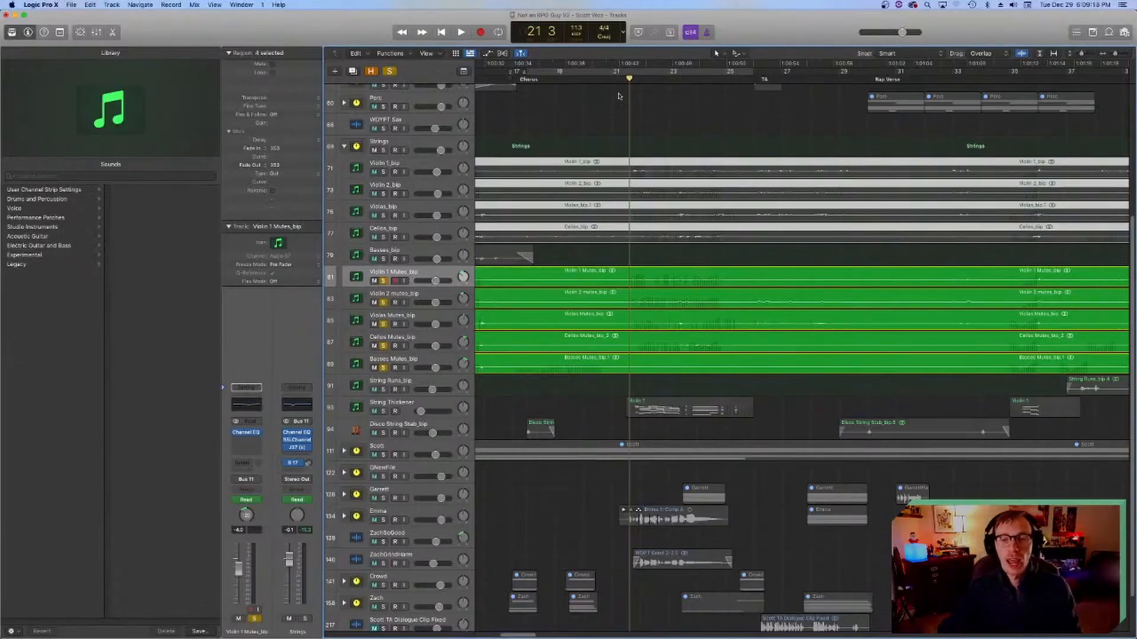
# Step: Audition the muted string layer alone from bar 21 beat 3, and again with Violin 1_bip through Basses_bip also soloed
pyautogui.press('space')
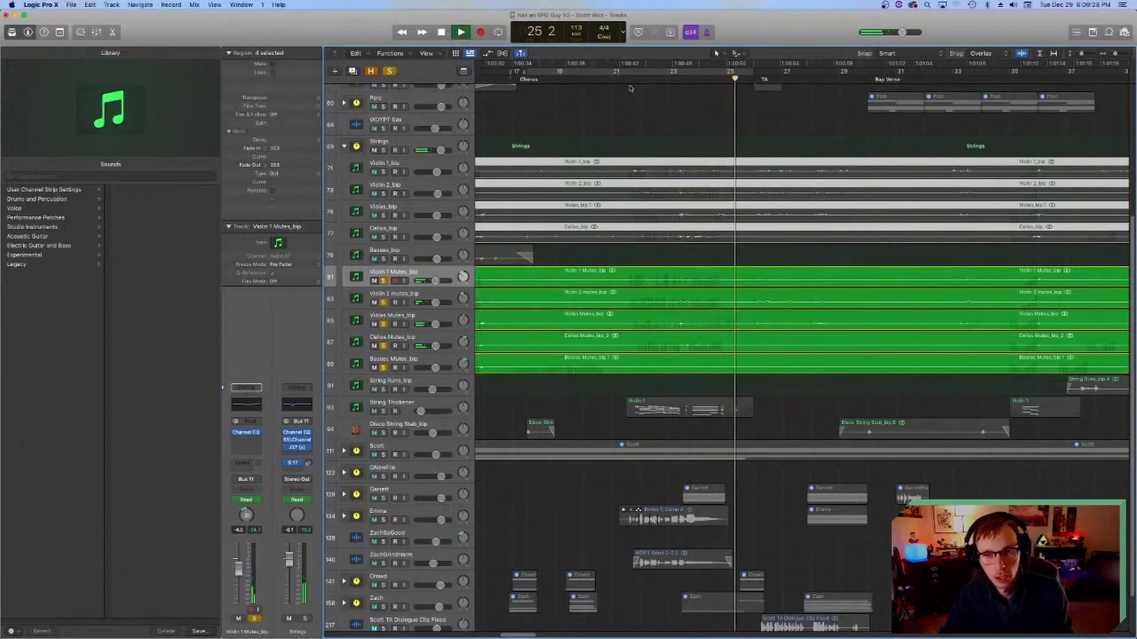
pyautogui.press('space')
pyautogui.moveTo(383, 259); pyautogui.dragTo(383, 172)
pyautogui.press('space')
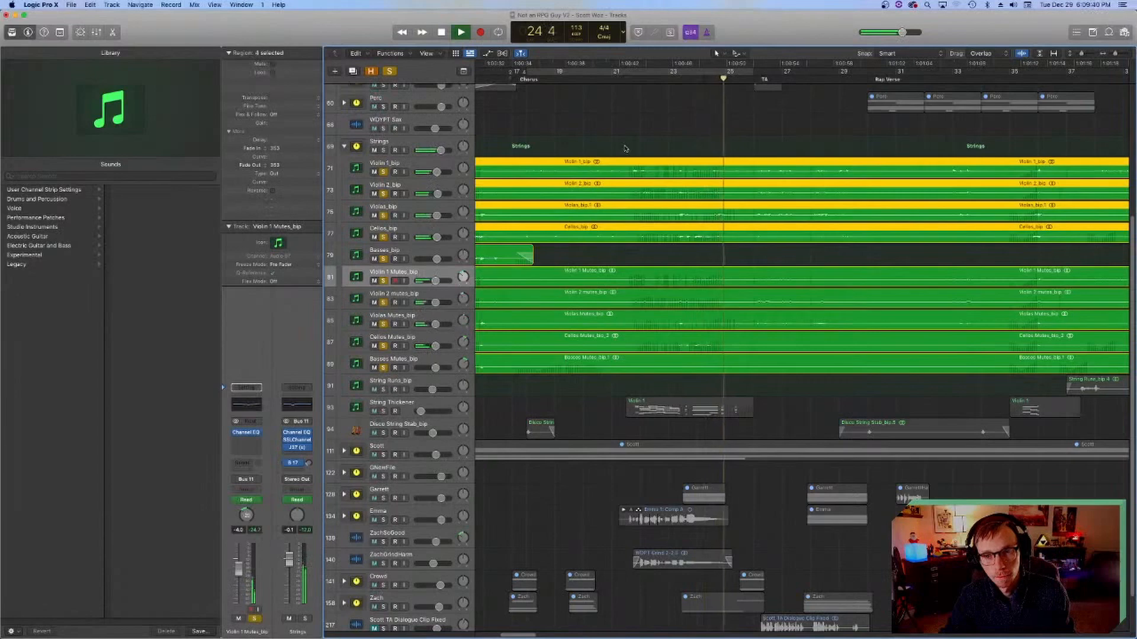
pyautogui.press('space')
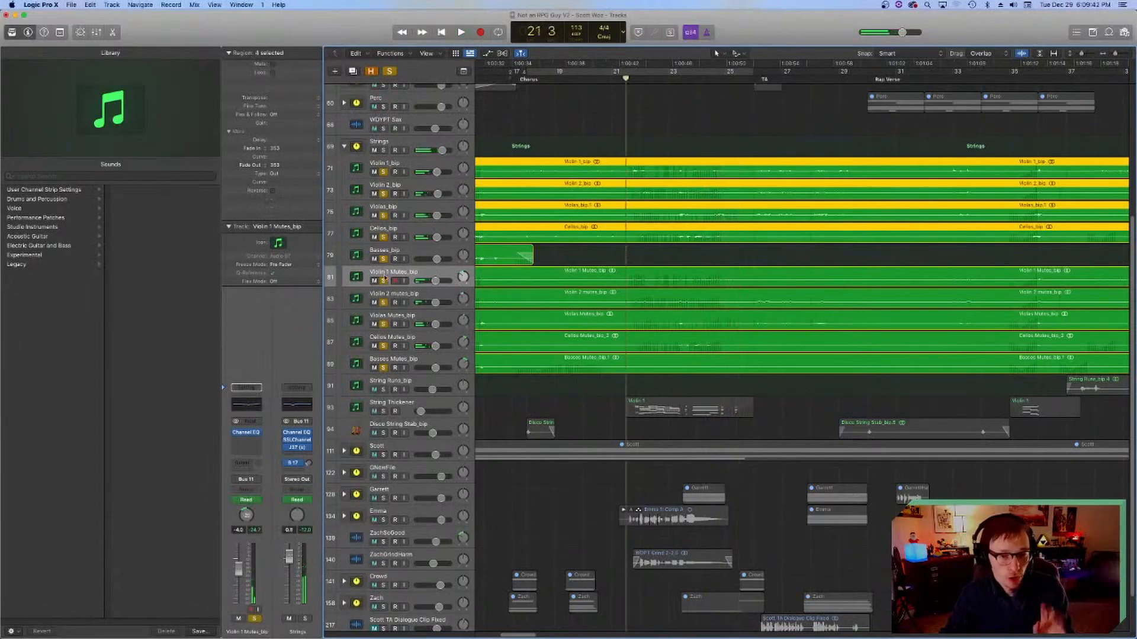
# Step: Solo the String Thickener track and review its Omnisphere instrument with the Adagio Expressivo patch, closing the plug-in when done
pyautogui.click(383, 412)
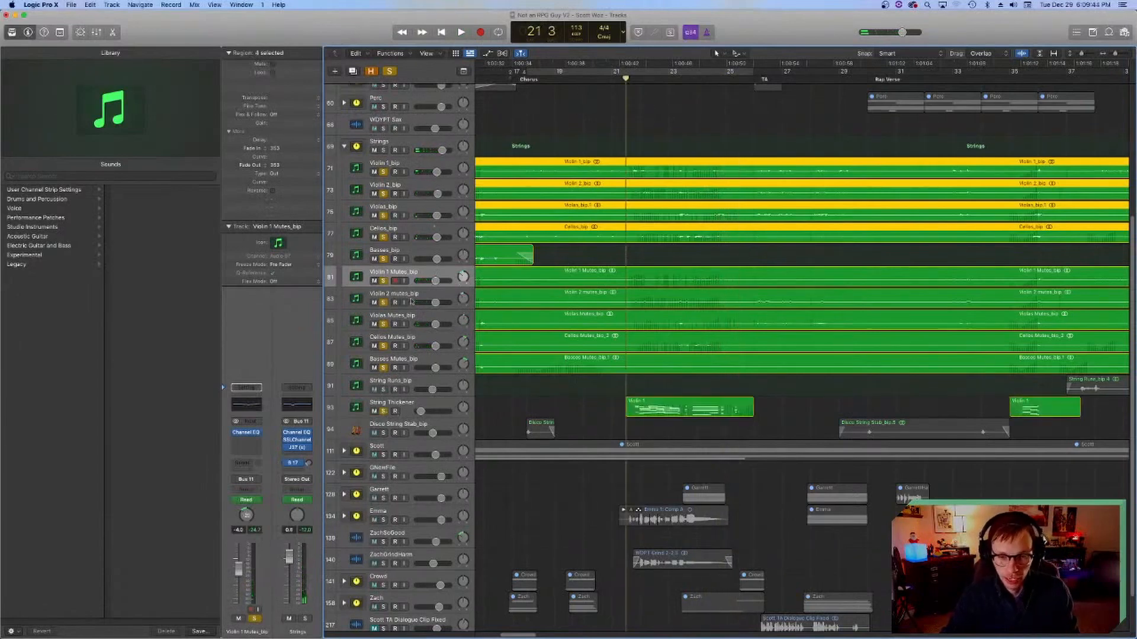
pyautogui.click(363, 408)
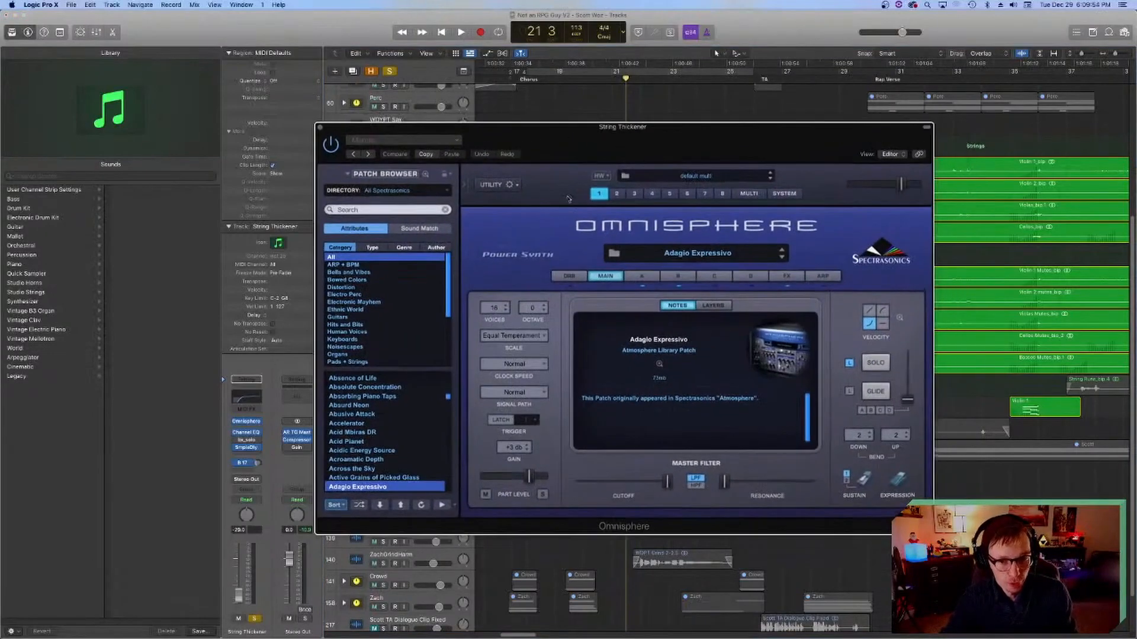
pyautogui.scroll(-3, 379, 467)
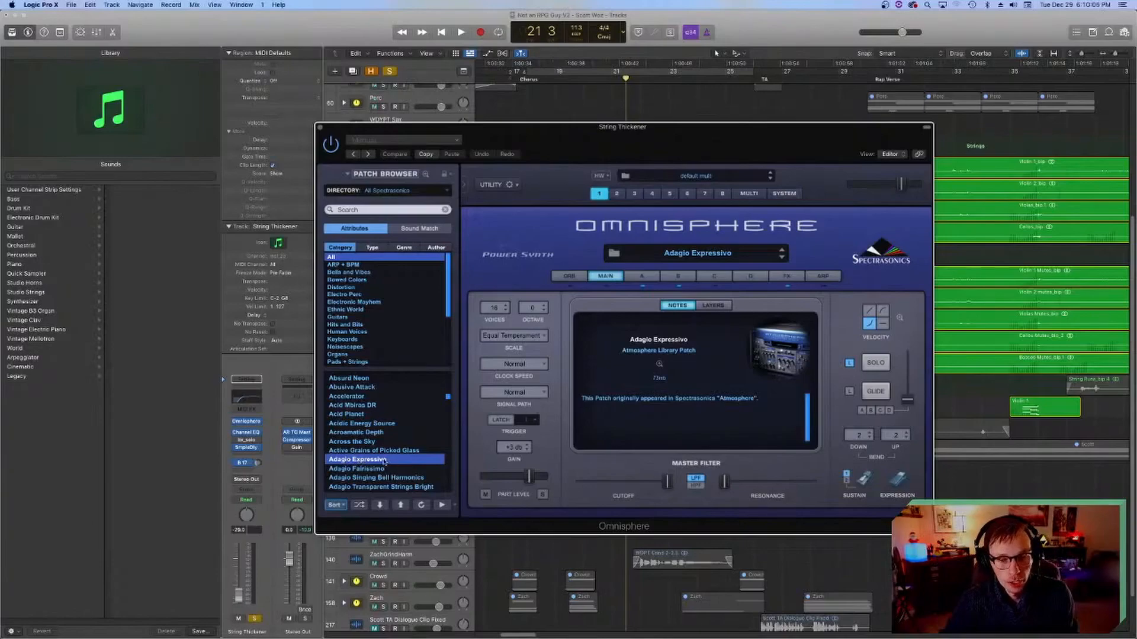
pyautogui.moveTo(539, 137); pyautogui.dragTo(631, 142)
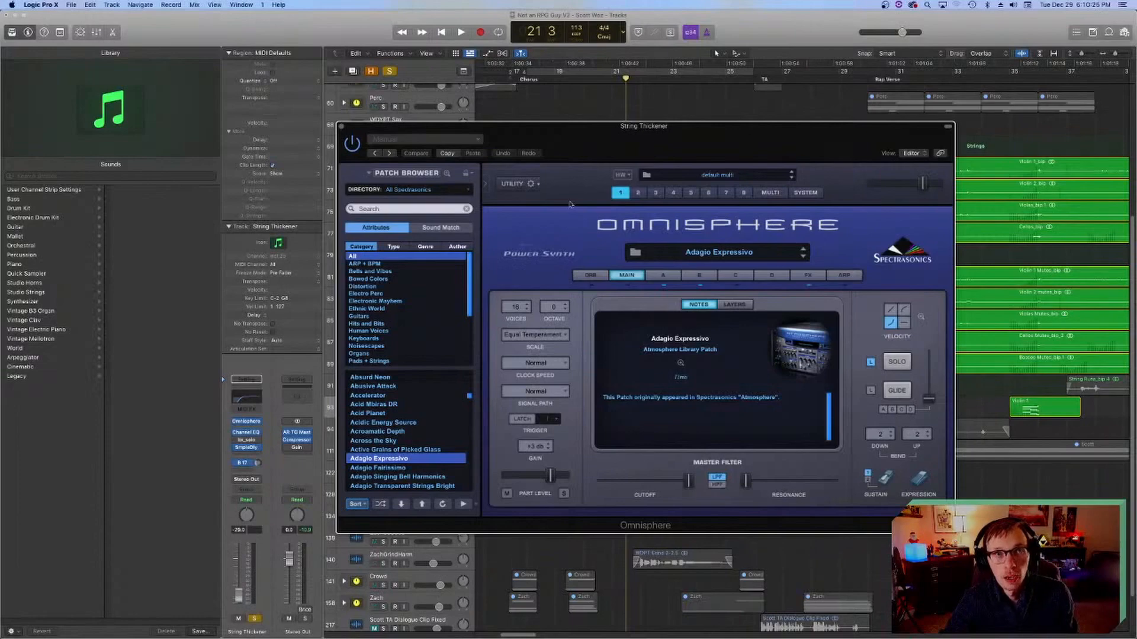
pyautogui.moveTo(593, 132); pyautogui.dragTo(585, 161)
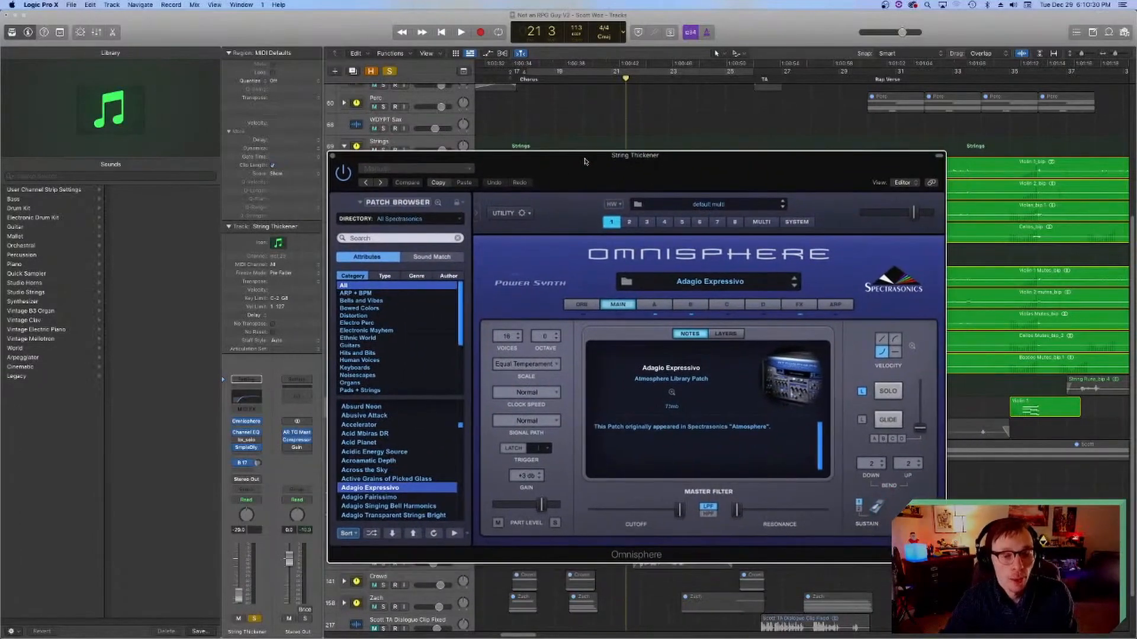
pyautogui.click(333, 156)
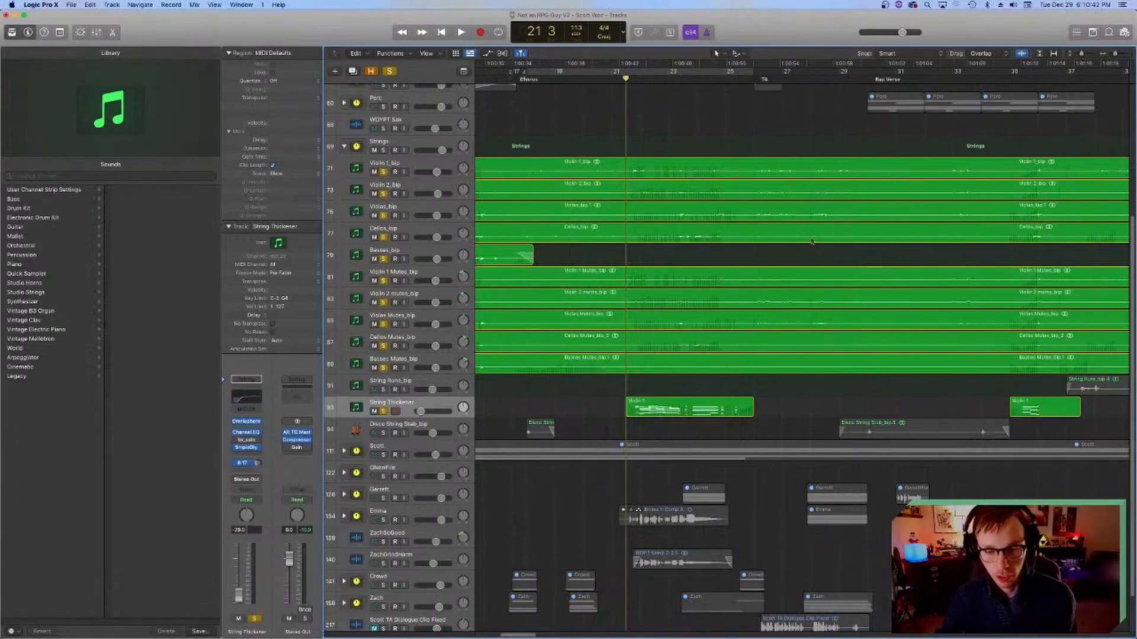
# Step: Unsolo the string tracks from Basses Mutes_bip up to Violin 1_bip and inspect the Sample Delay on String Thickener
pyautogui.moveTo(384, 368); pyautogui.dragTo(382, 172)
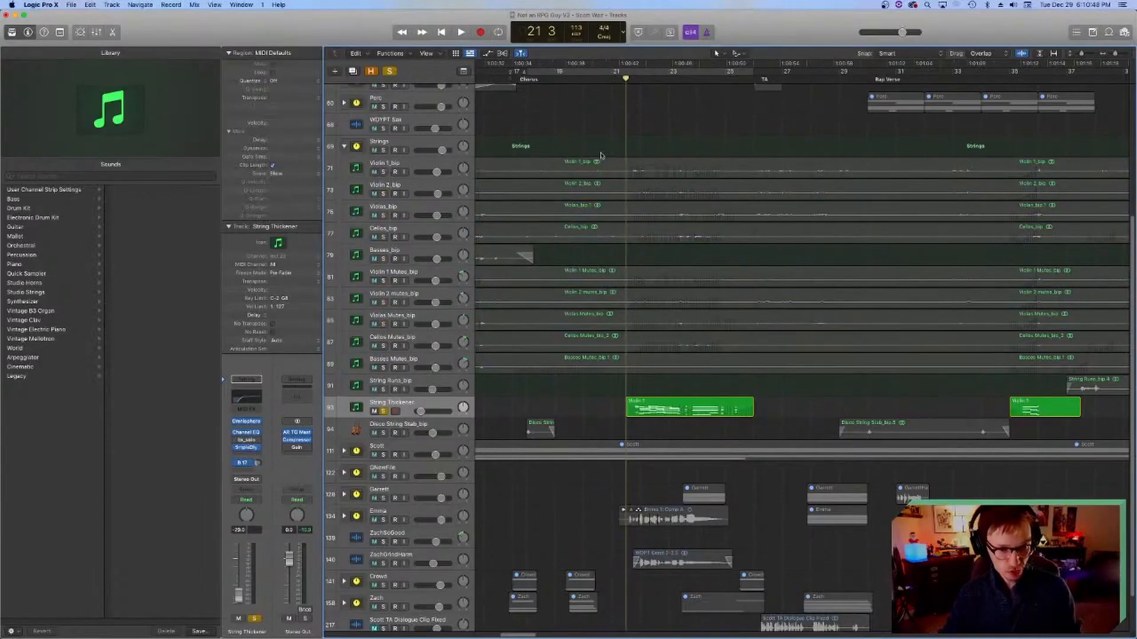
pyautogui.click(630, 79)
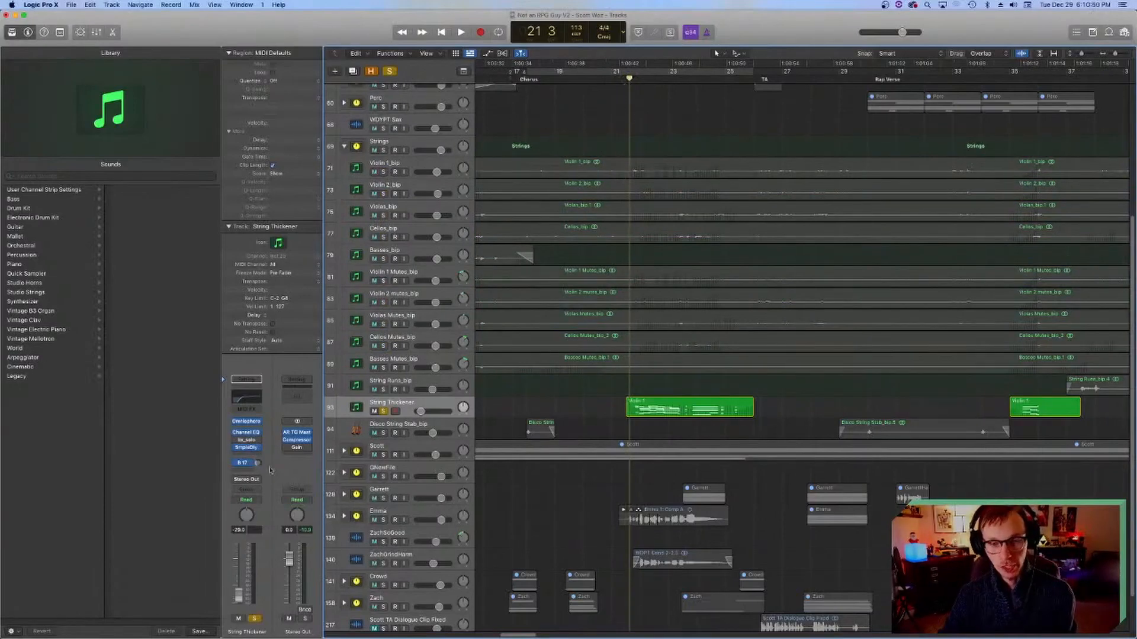
pyautogui.click(242, 462)
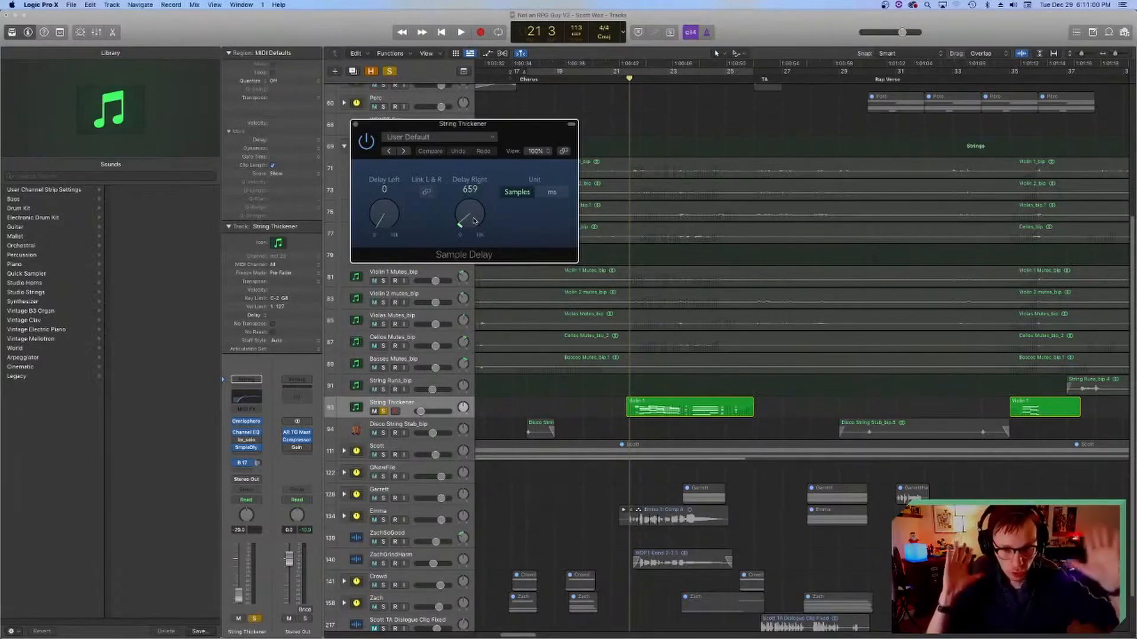
pyautogui.click(355, 125)
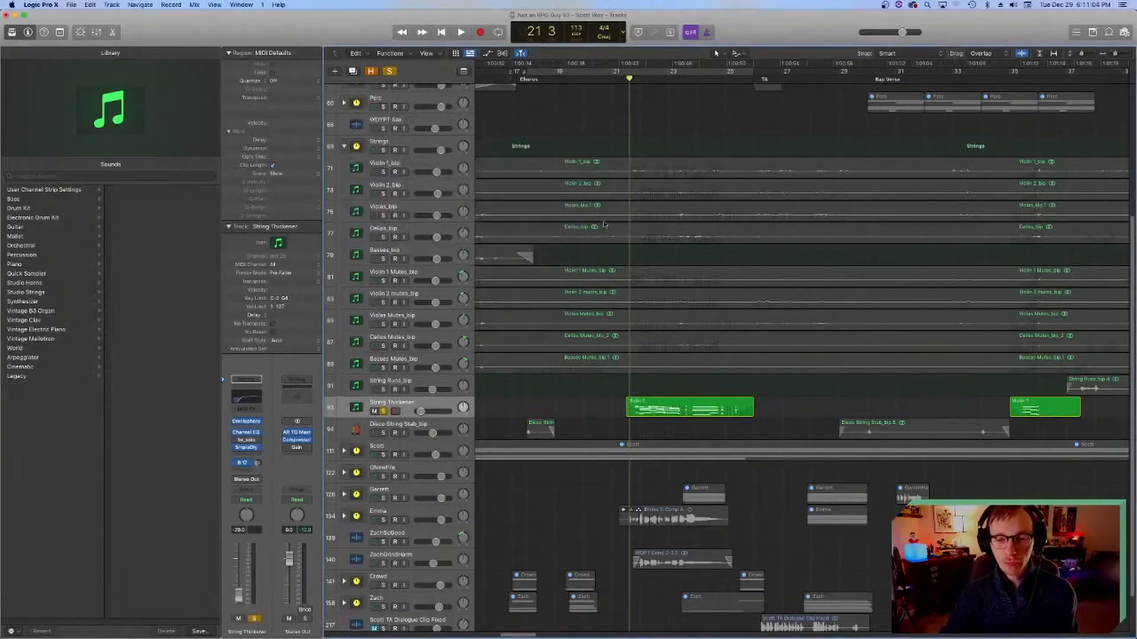
# Step: Audition String Thickener alone from bar 21, and again with Violin 1_bip through Basses Mutes_bip soloed alongside it
pyautogui.press('space')
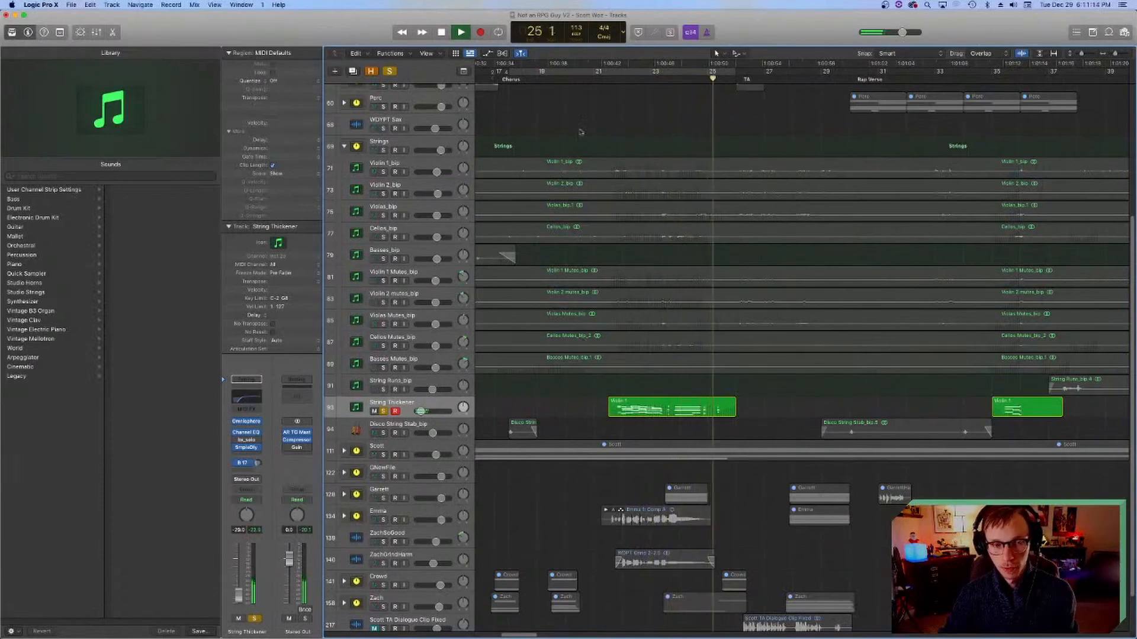
pyautogui.press('space')
pyautogui.click(607, 80)
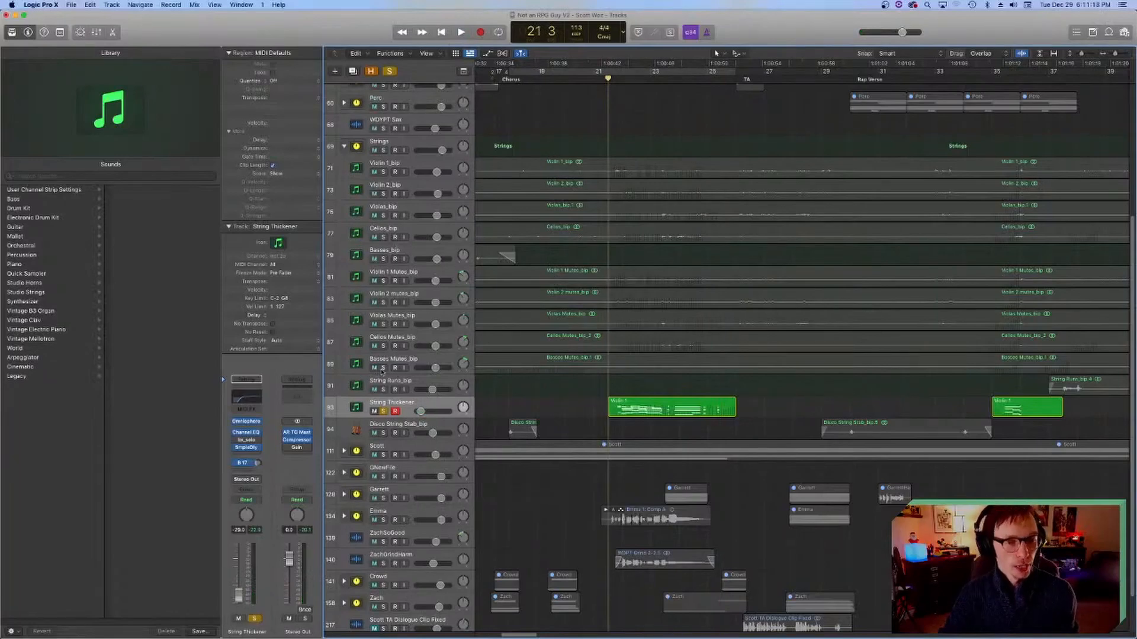
pyautogui.moveTo(383, 368); pyautogui.dragTo(383, 173)
pyautogui.press('space')
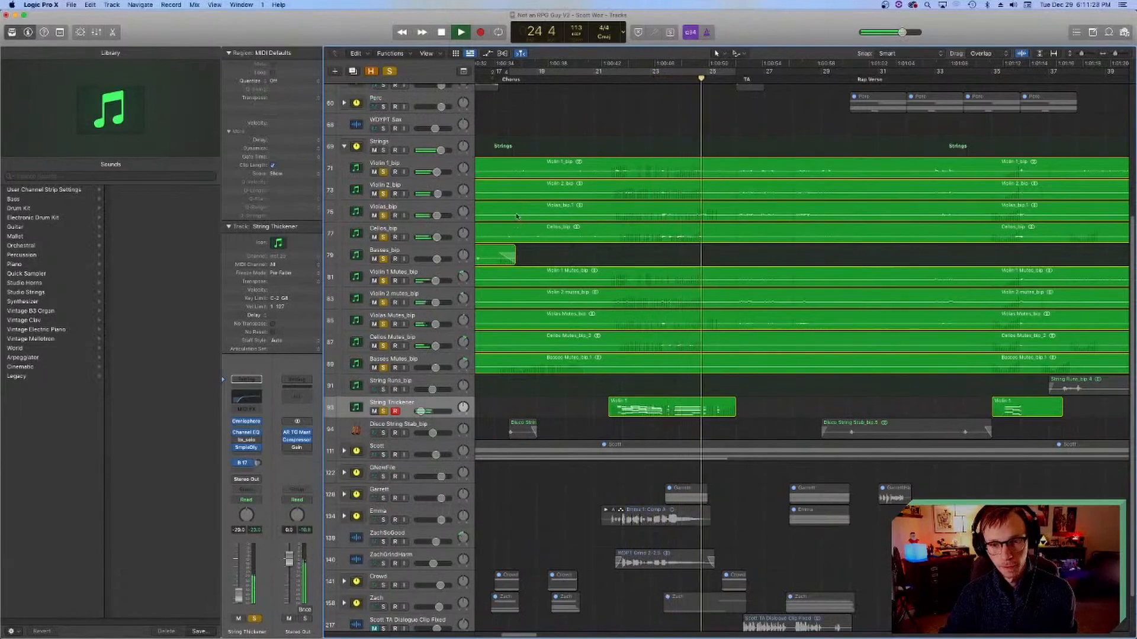
pyautogui.press('space')
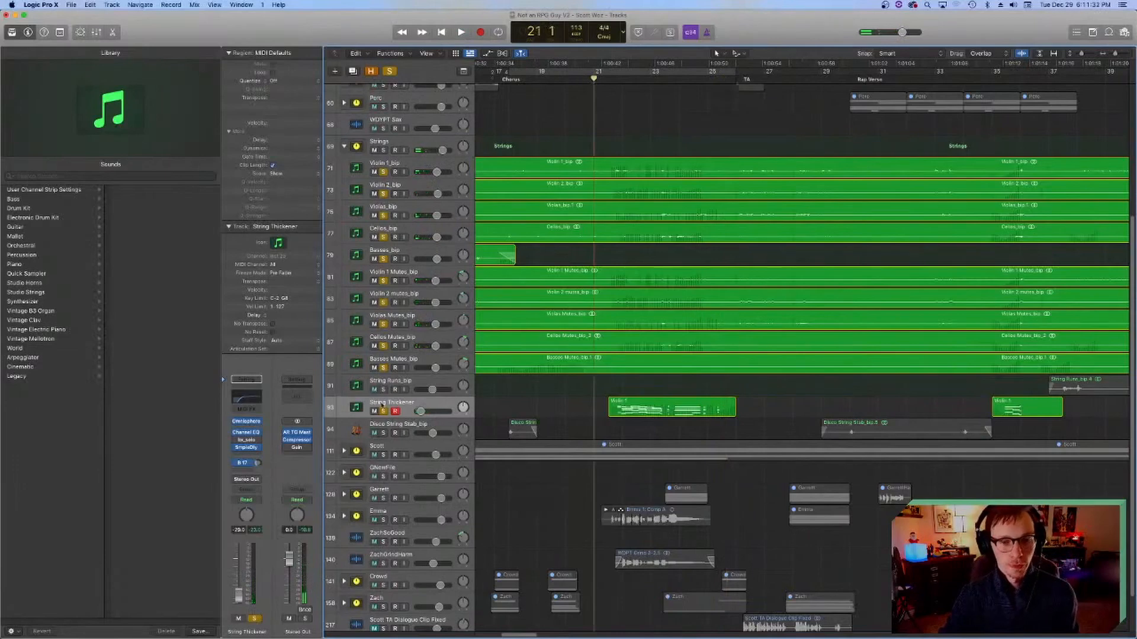
# Step: Unsolo String Thickener and the five muted string tracks and play only the regular strings from bar 21
pyautogui.moveTo(382, 412); pyautogui.dragTo(382, 281)
pyautogui.press('space')
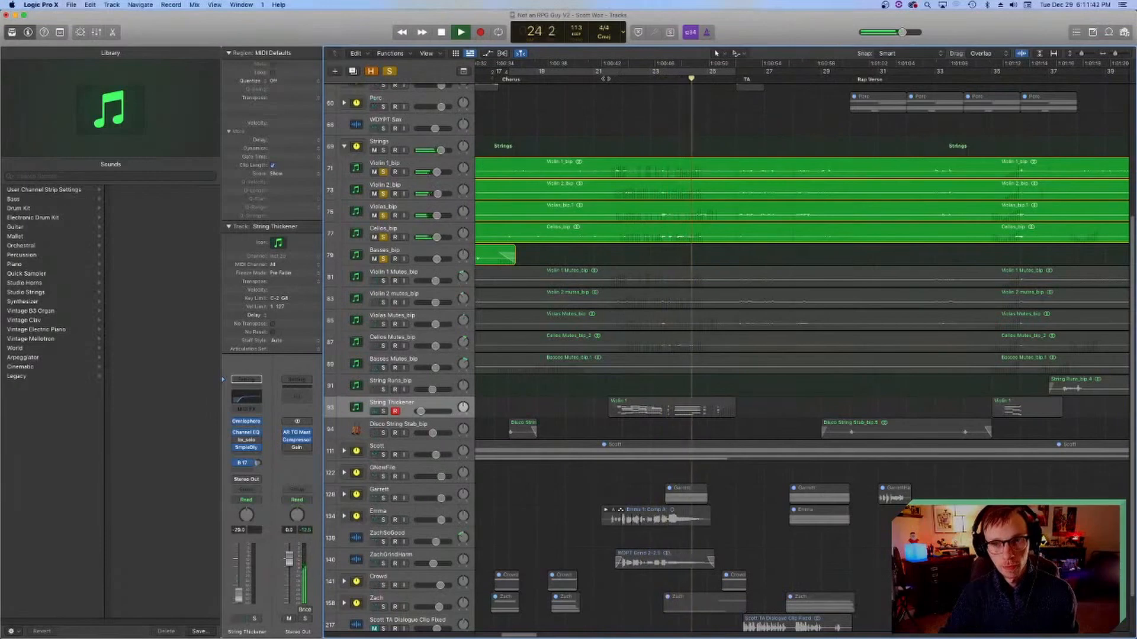
pyautogui.press('space')
# Step: Solo the muted strings, String Runs_bip and String Thickener again and play all string layers together from bar 21
pyautogui.click(383, 280)
pyautogui.moveTo(383, 302); pyautogui.dragTo(388, 402)
pyautogui.press('space')
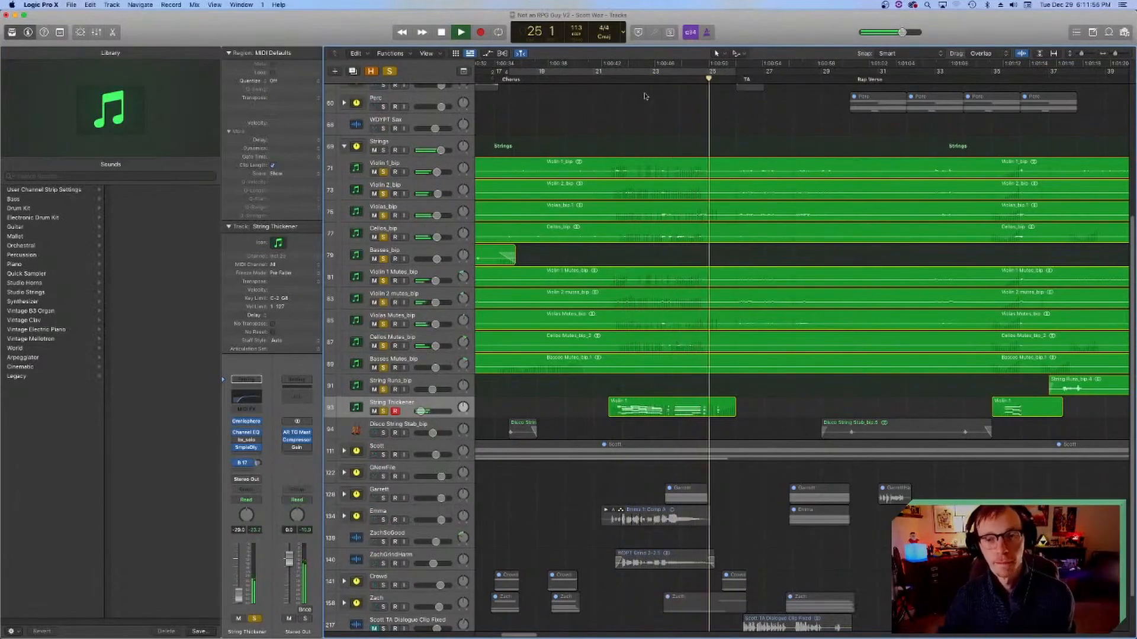
pyautogui.click(617, 80)
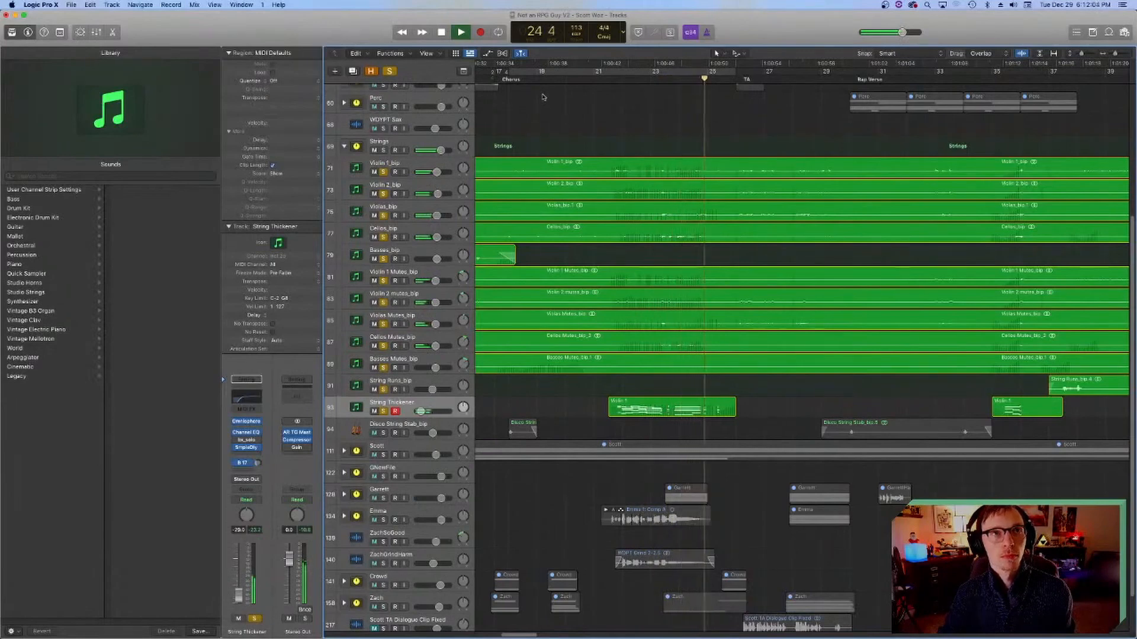
pyautogui.press('space')
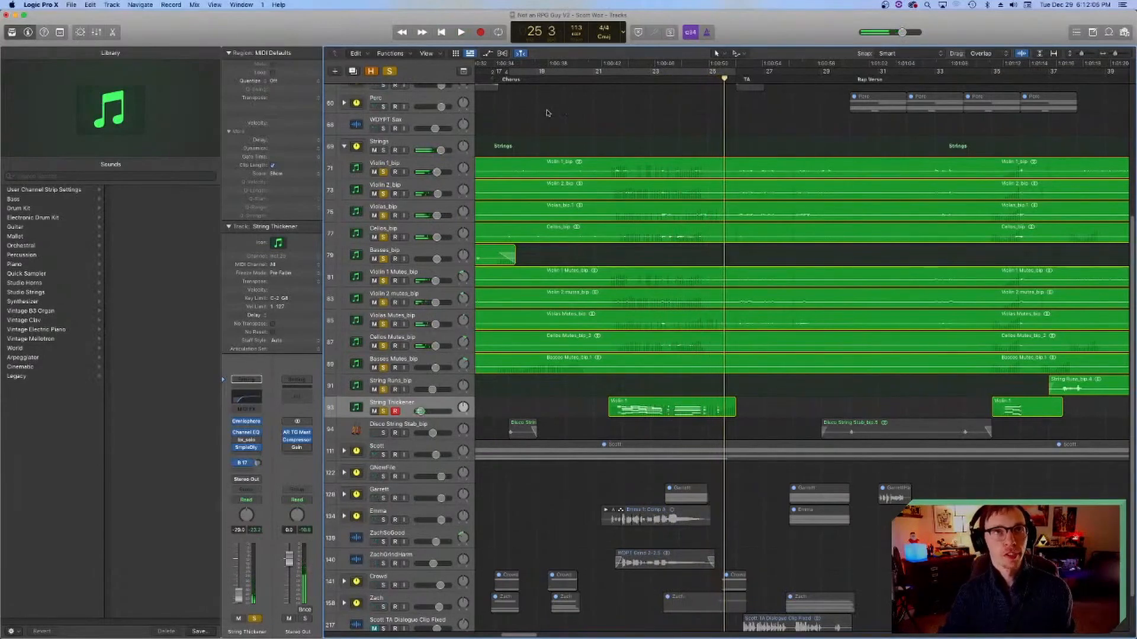
# Step: Clear the solos from String Thickener up to Violin 1_bip, collapse the Strings stack and save the project
pyautogui.click(608, 76)
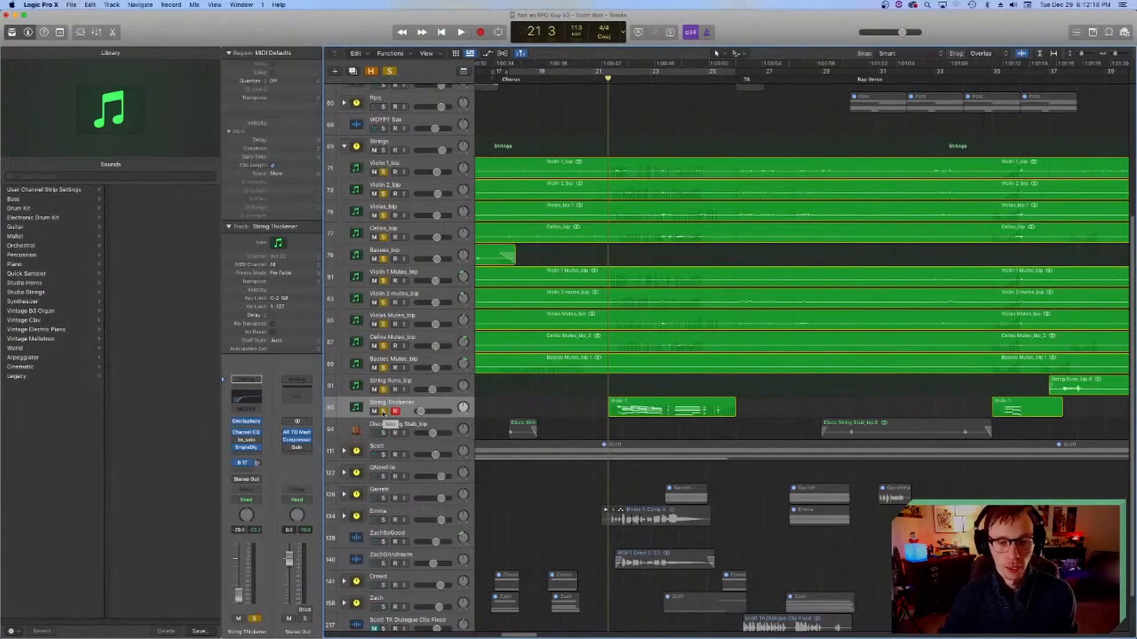
pyautogui.moveTo(383, 411); pyautogui.dragTo(383, 173)
pyautogui.click(345, 147)
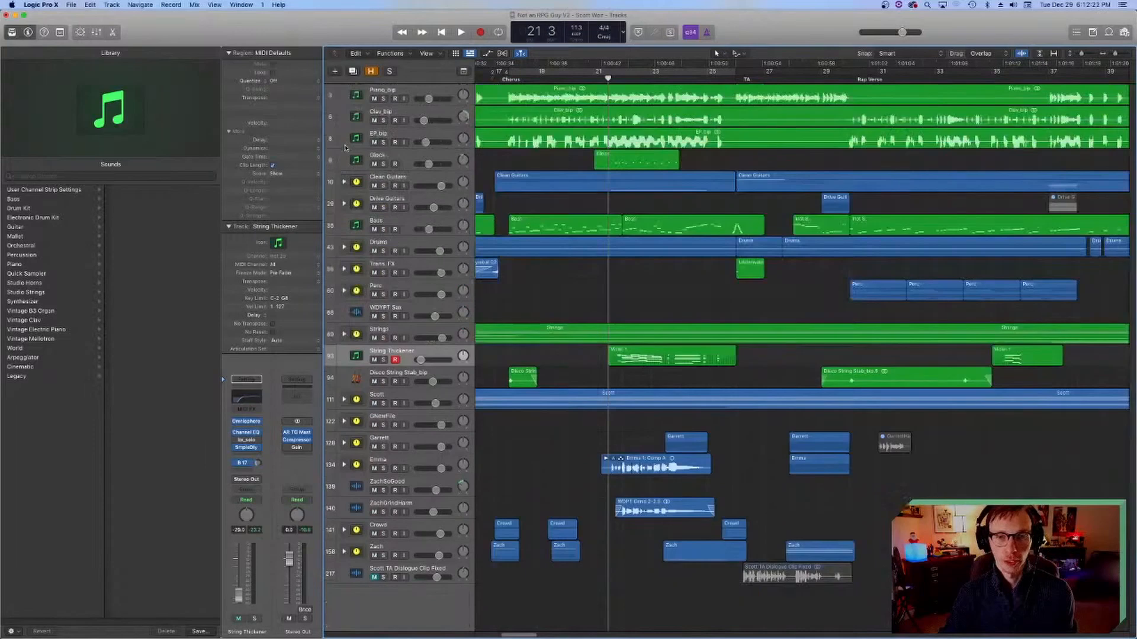
pyautogui.press('super+s')
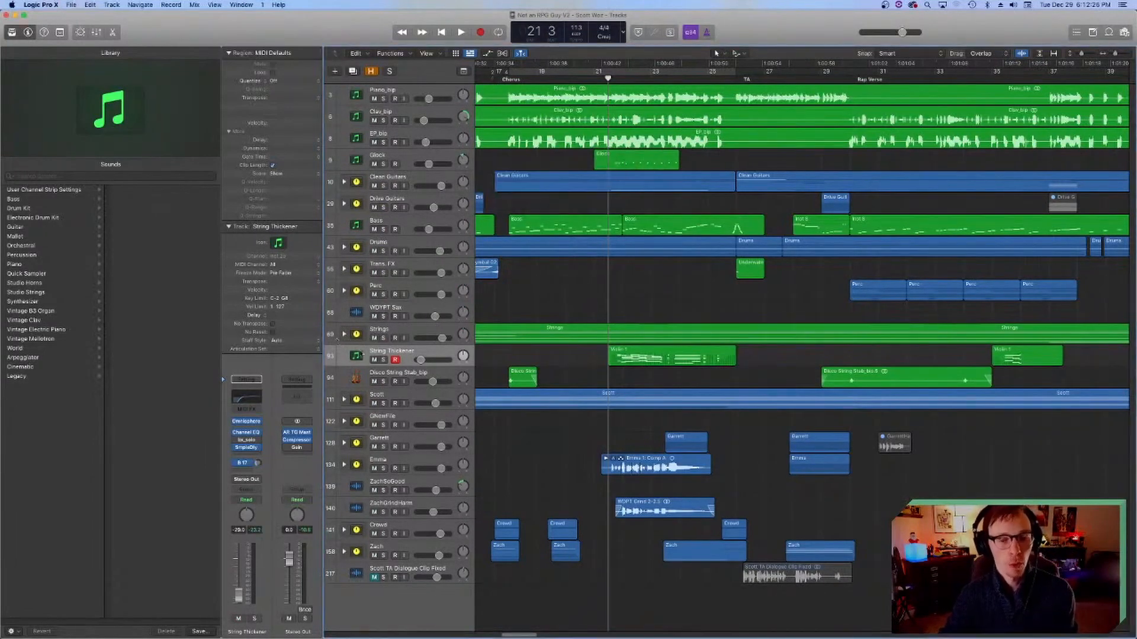
# Step: Place the playhead at bar 18, solo the Disco String Stab_bip track and select its first region
pyautogui.hscroll(3, 487, 391)
pyautogui.hscroll(-5, 487, 392)
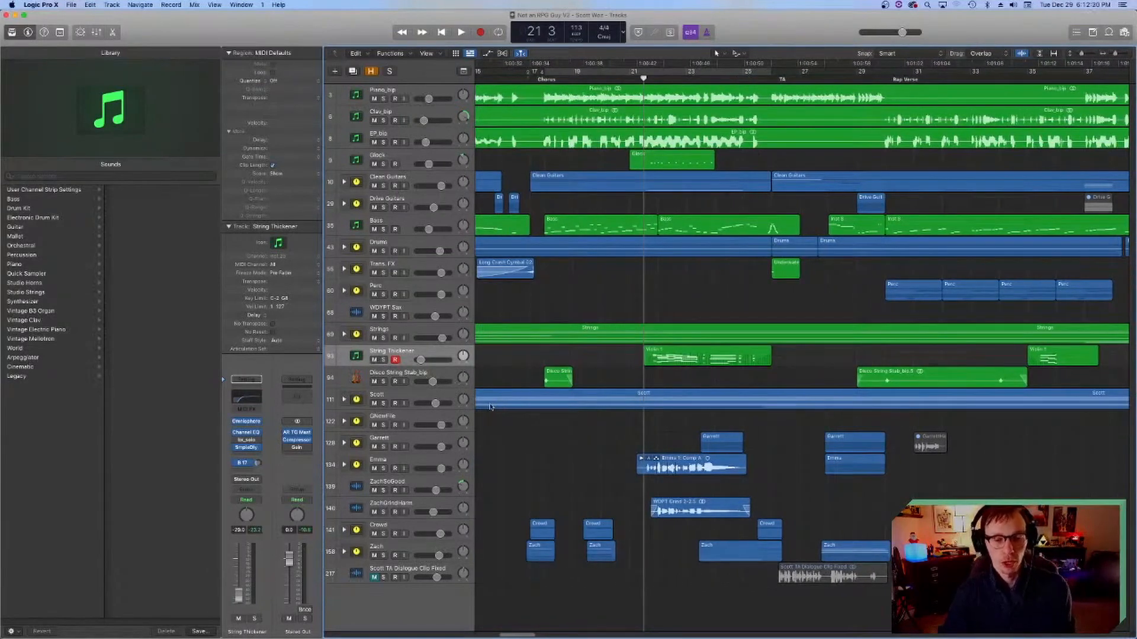
pyautogui.hscroll(6, 495, 406)
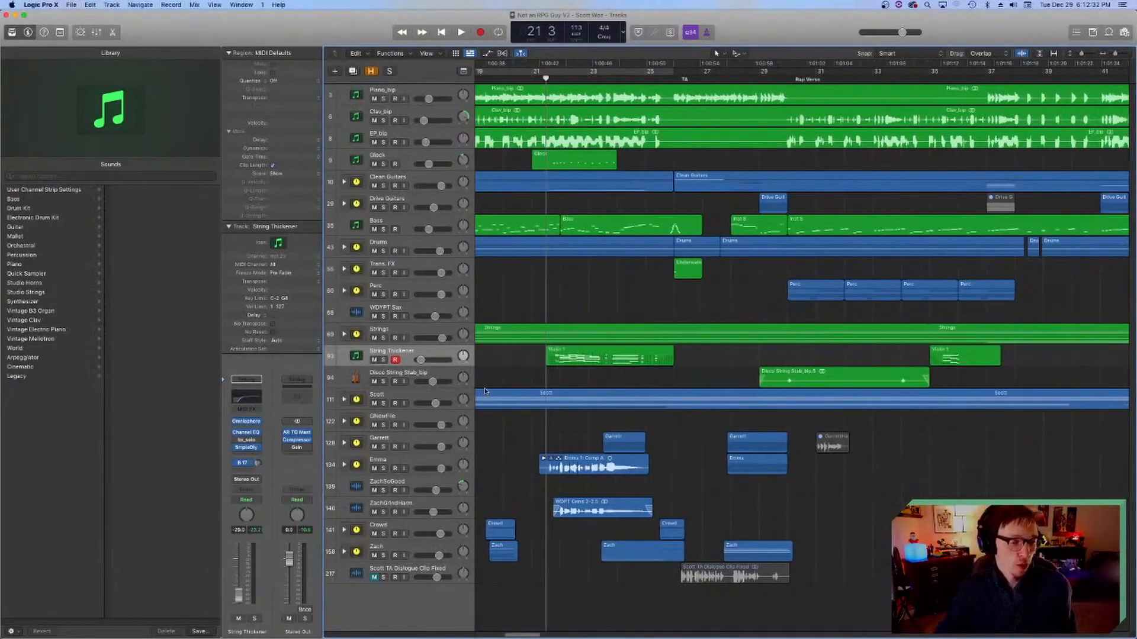
pyautogui.hscroll(1, 565, 423)
pyautogui.hscroll(-6, 553, 418)
pyautogui.click(548, 78)
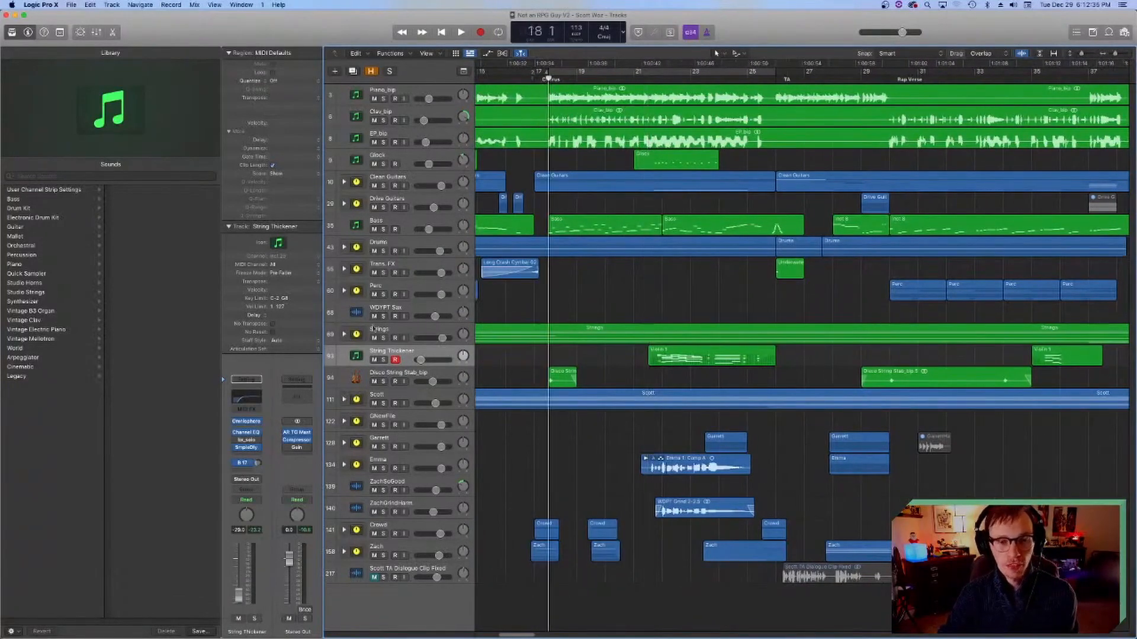
pyautogui.click(383, 378)
pyautogui.click(384, 381)
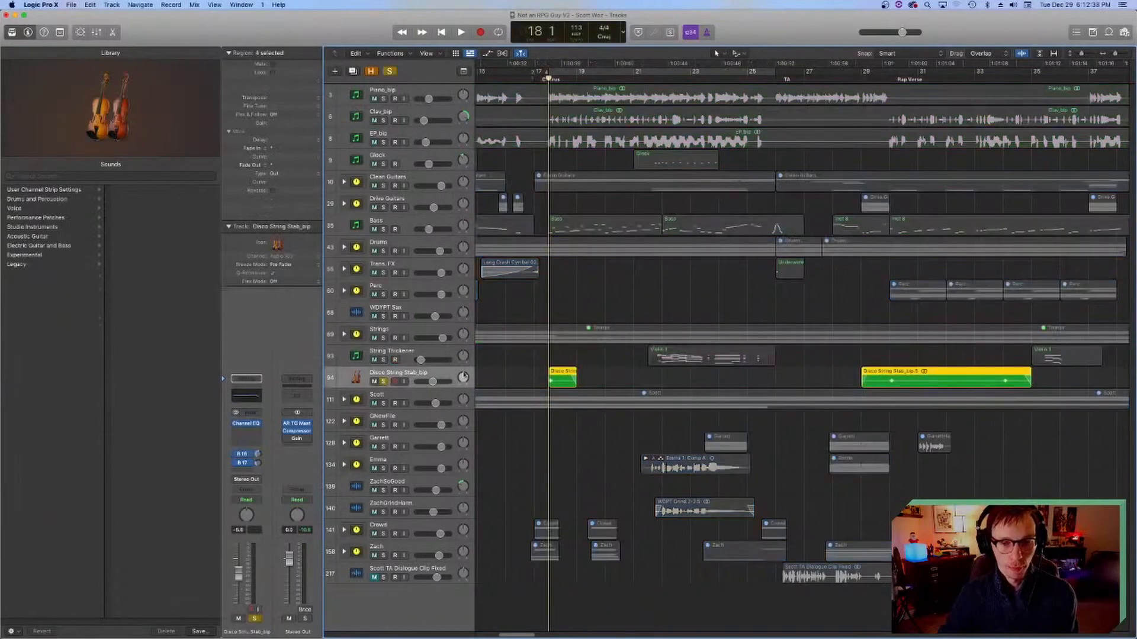
pyautogui.click(556, 377)
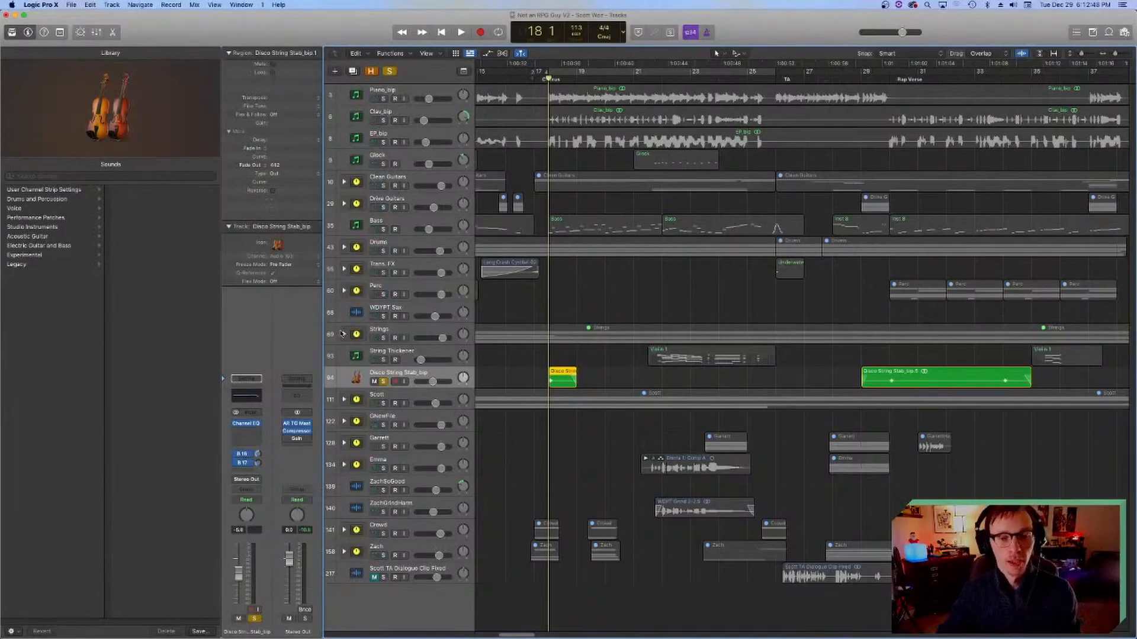
# Step: Solo the Strings stack with Disco String Stab_bip and play both from bar 18 and from around bar 29
pyautogui.click(382, 339)
pyautogui.press('space')
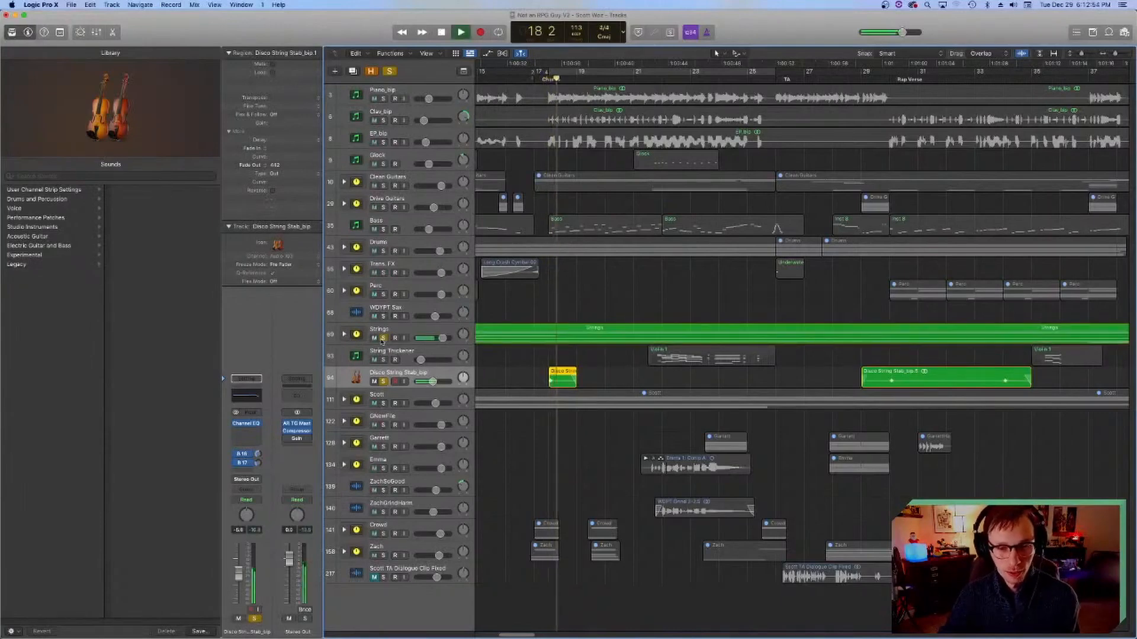
pyautogui.click(885, 82)
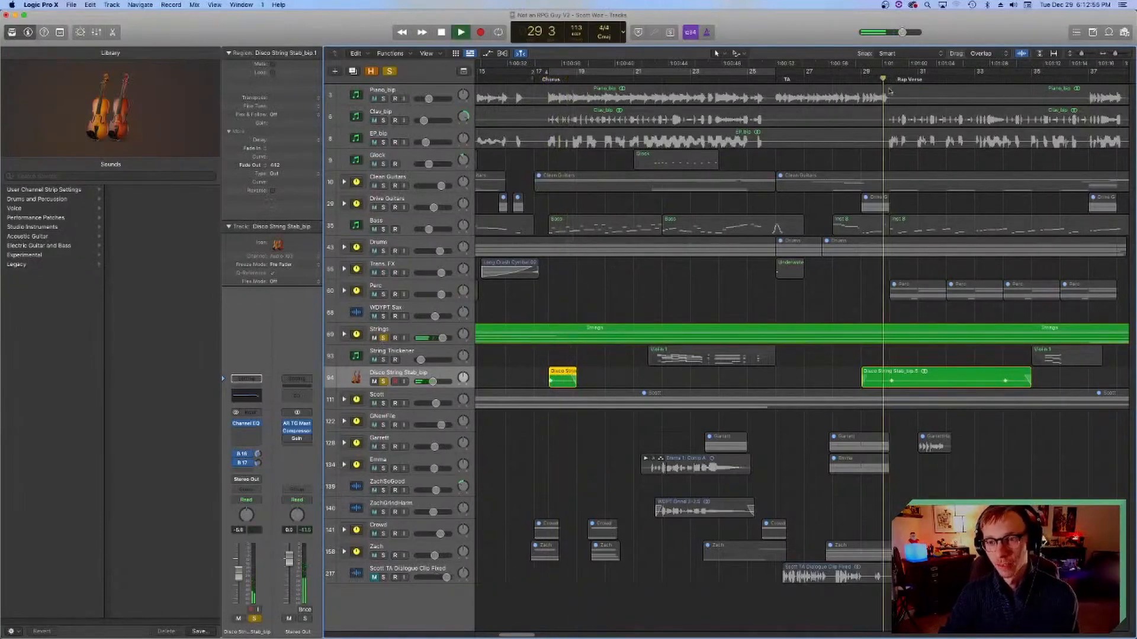
pyautogui.press('space')
# Step: Inspect the Space Designer reverb with the 0.2s Strings Room preset on the StringRoom send of Disco String Stab_bip
pyautogui.click(244, 455)
pyautogui.click(291, 440)
pyautogui.click(291, 439)
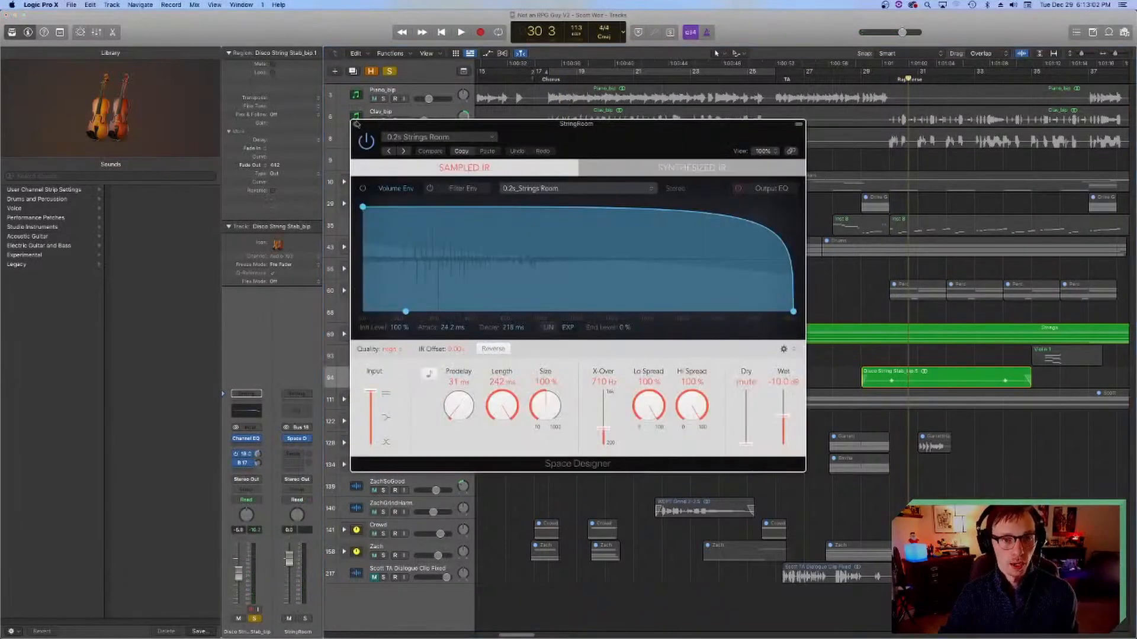
pyautogui.click(356, 124)
# Step: Move the playhead to bar 29 beat 4 and select the Disco String Stab_bip track with its regions
pyautogui.hscroll(6, 758, 61)
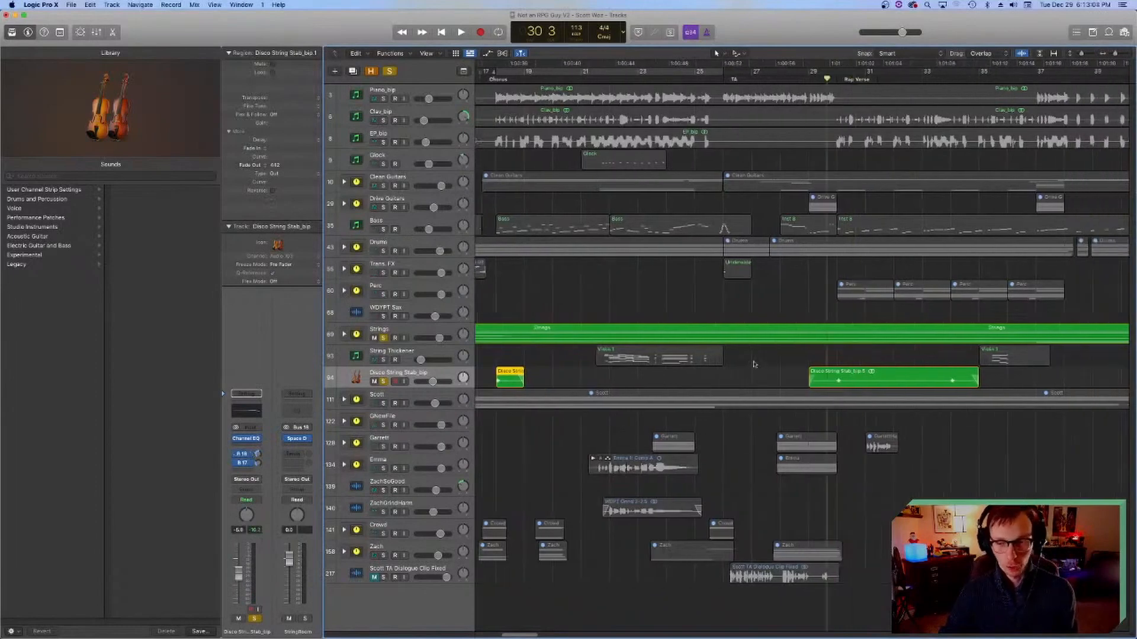
pyautogui.click(712, 79)
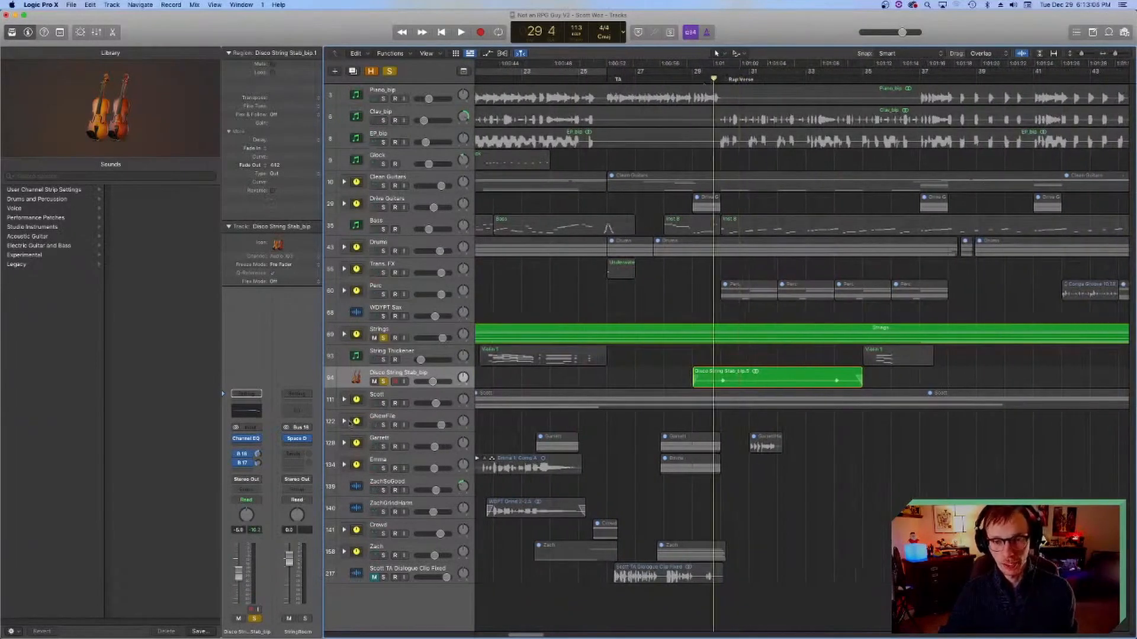
pyautogui.click(376, 333)
pyautogui.click(357, 378)
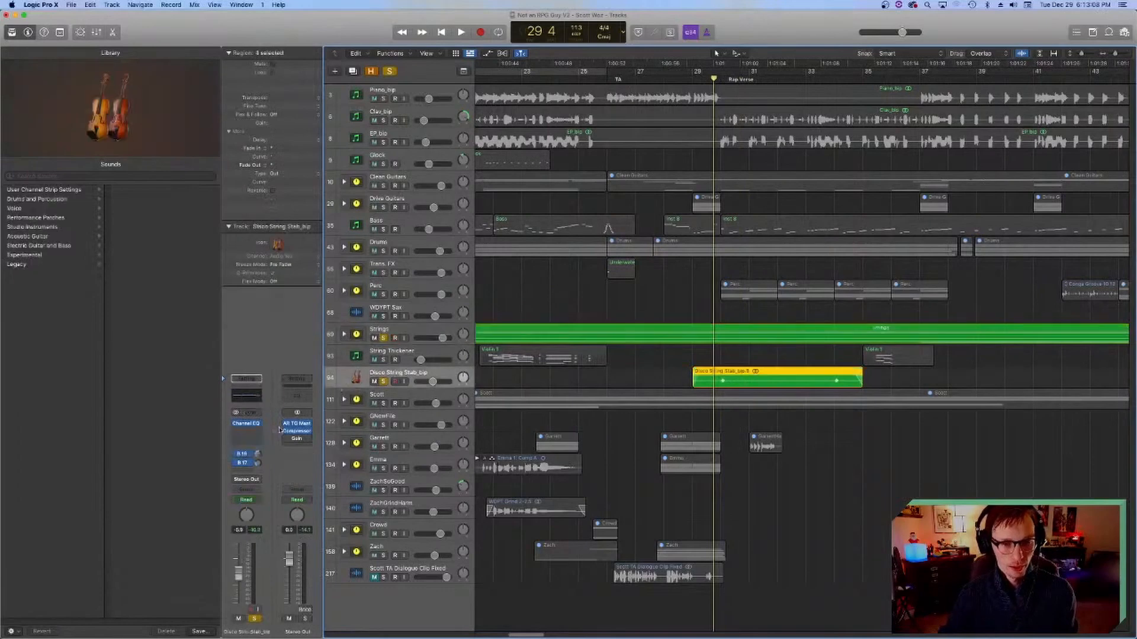
# Step: Unsolo the Strings stack and play Disco String Stab_bip alone with its sends bypassed from bar 29 beat 4
pyautogui.click(383, 338)
pyautogui.press('space')
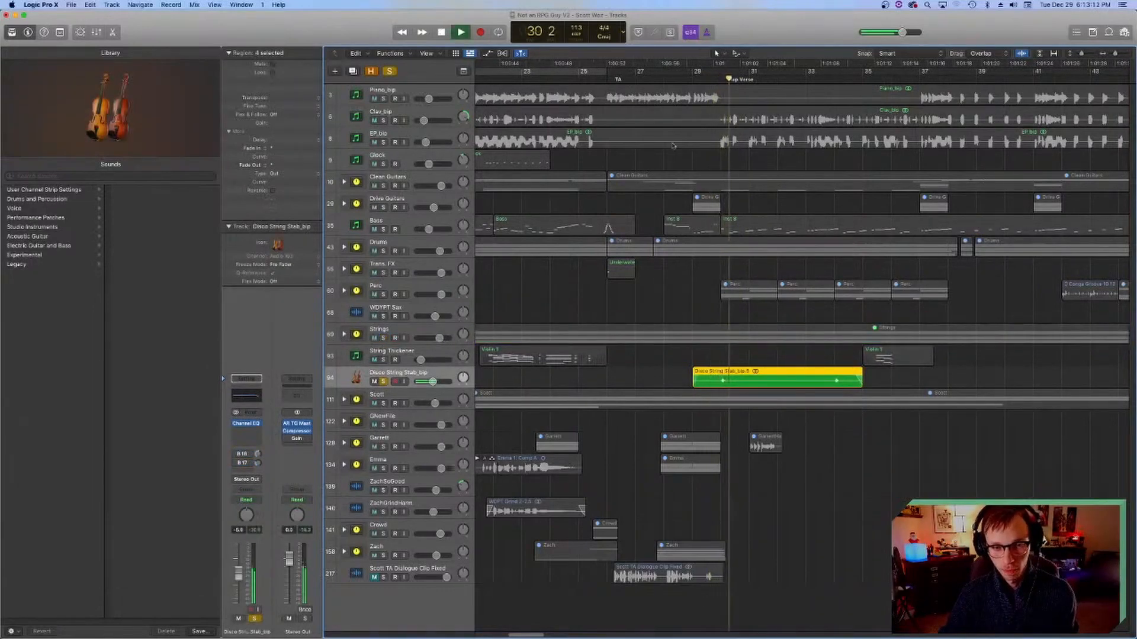
pyautogui.click(715, 65)
pyautogui.press('space')
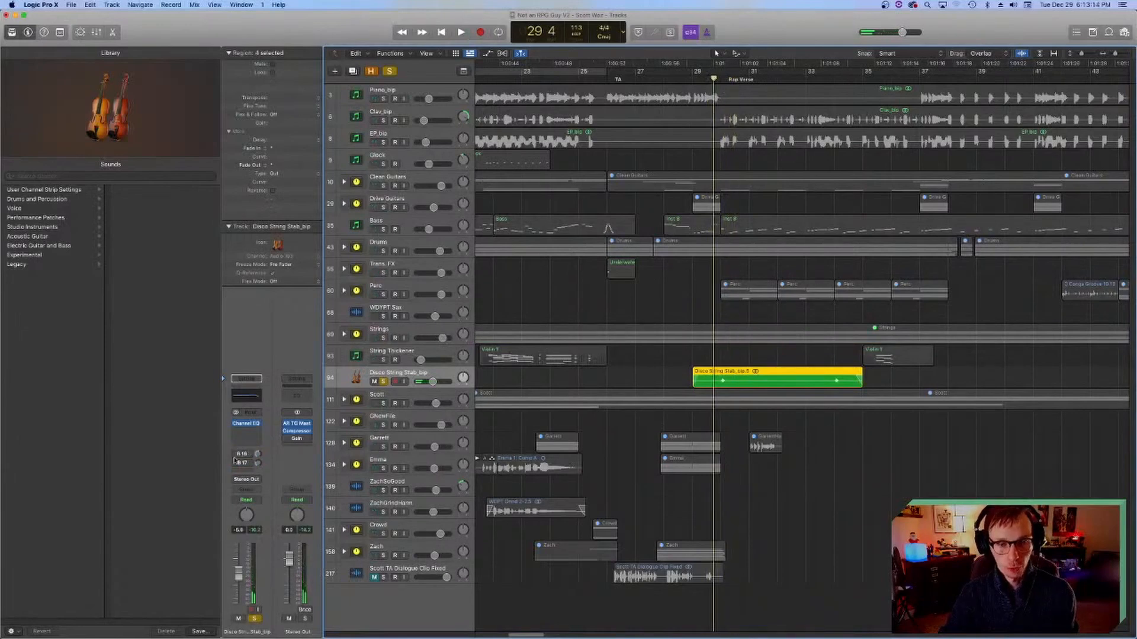
# Step: Compare the soloed Disco String Stab_bip from bar 29 beat 4 with only the B 16 send, and with both sends active
pyautogui.press('space')
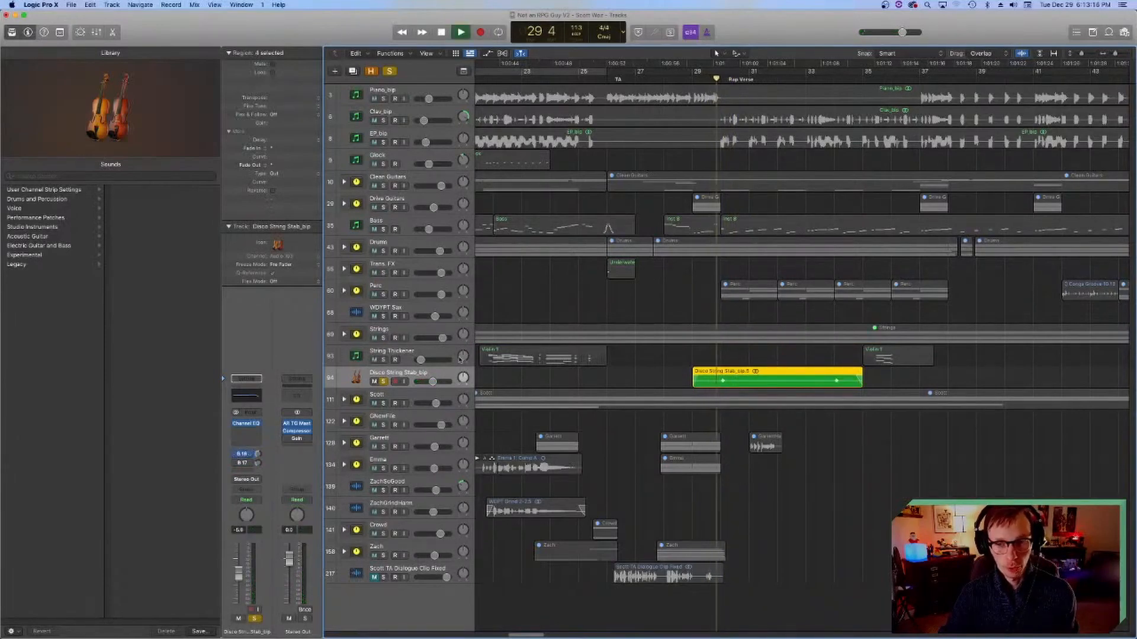
pyautogui.press('space')
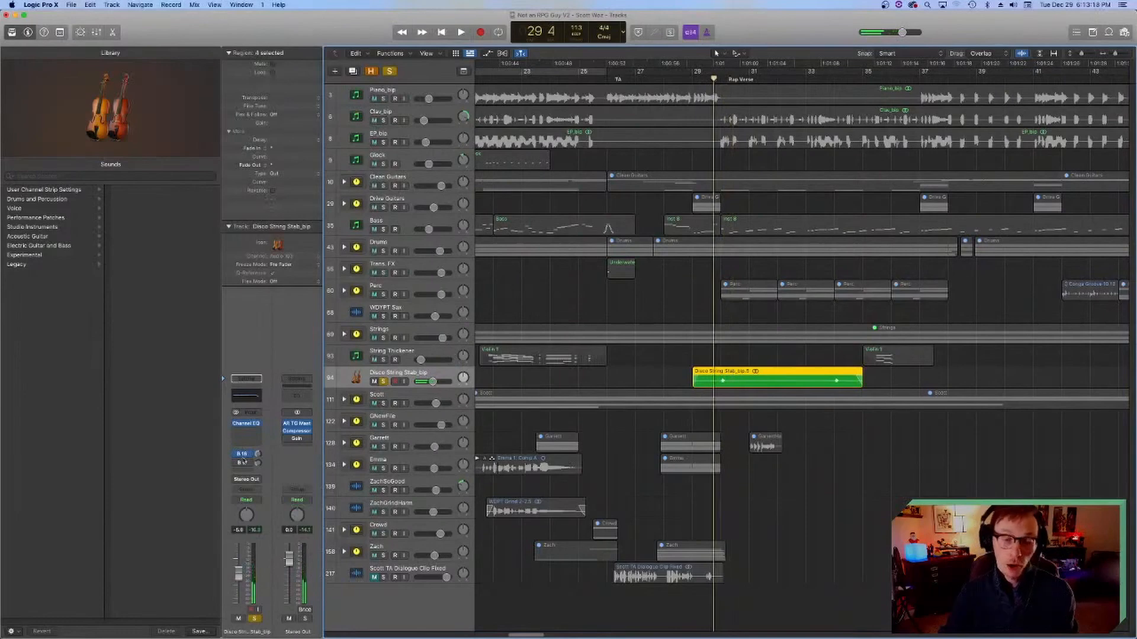
pyautogui.press('space')
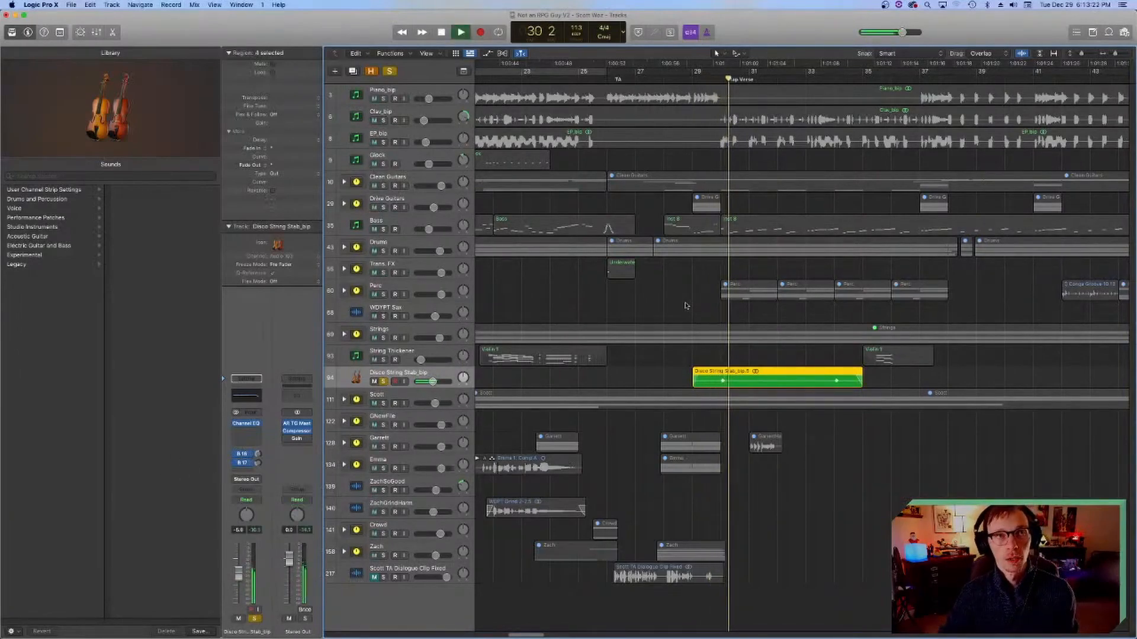
pyautogui.press('space')
# Step: Unsolo Disco String Stab_bip with the playhead at bar 29 and inspect its Channel EQ
pyautogui.click(692, 79)
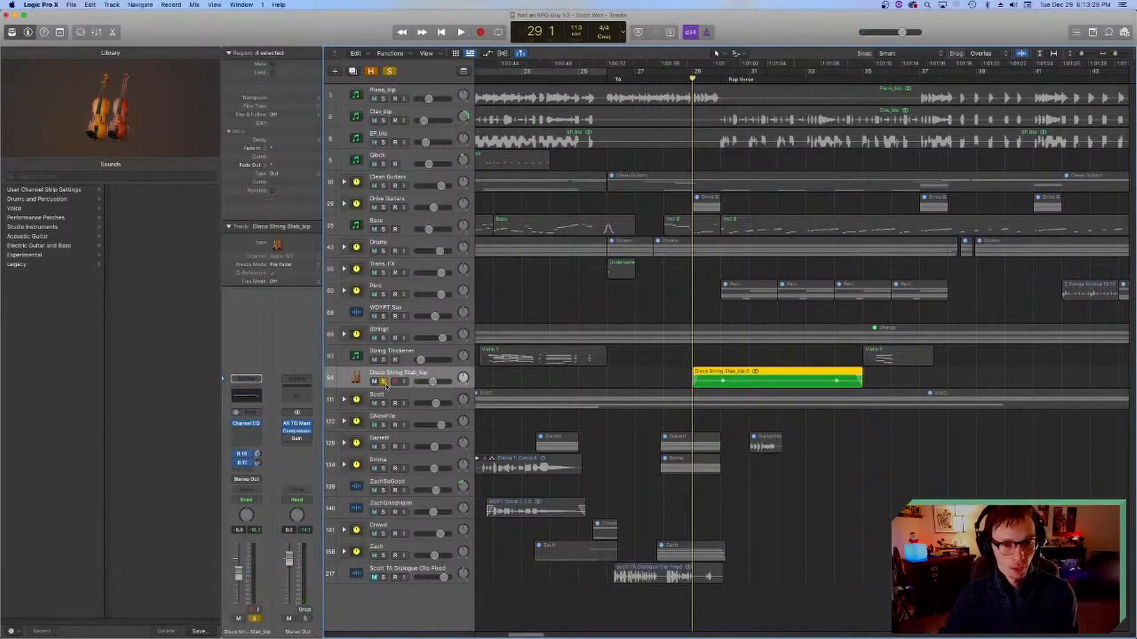
pyautogui.press('s')
pyautogui.click(246, 395)
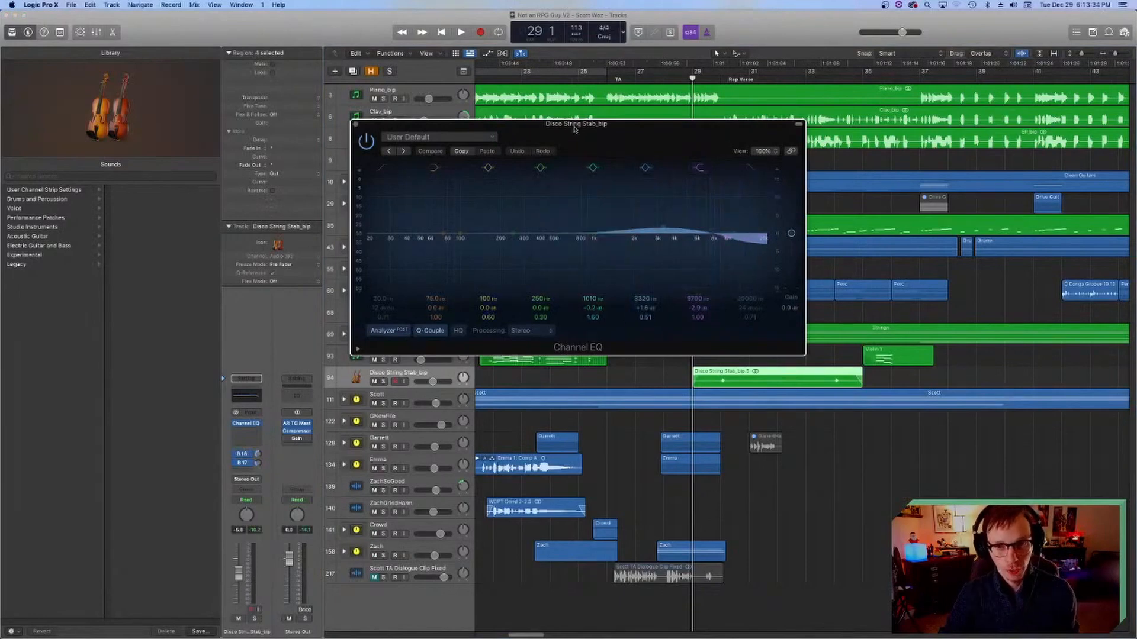
pyautogui.moveTo(576, 124); pyautogui.dragTo(615, 221)
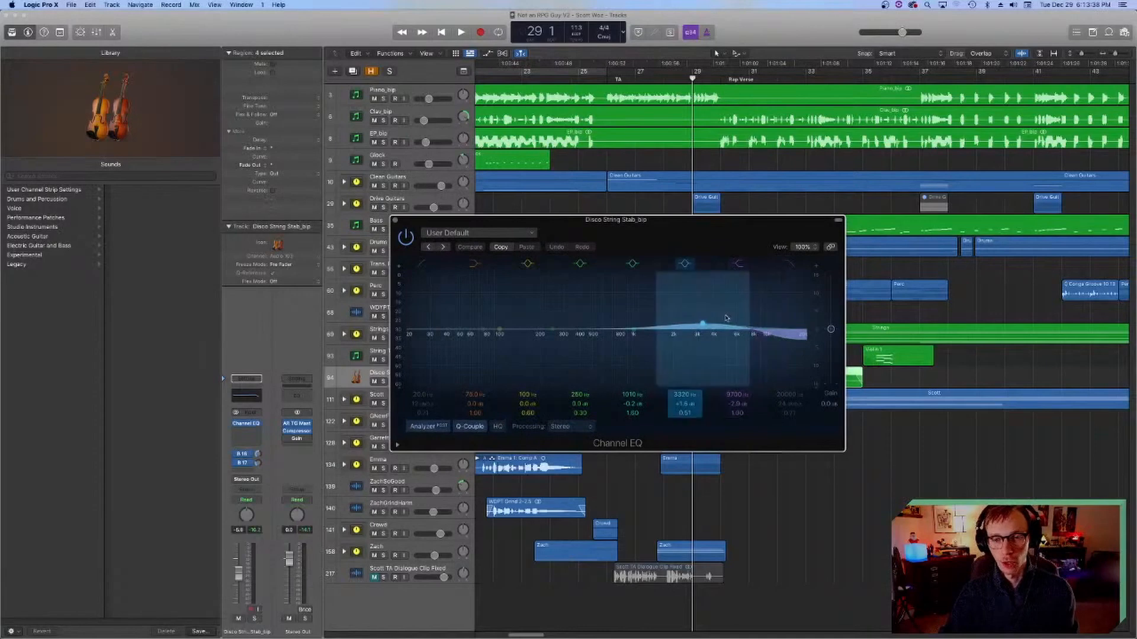
pyautogui.click(395, 220)
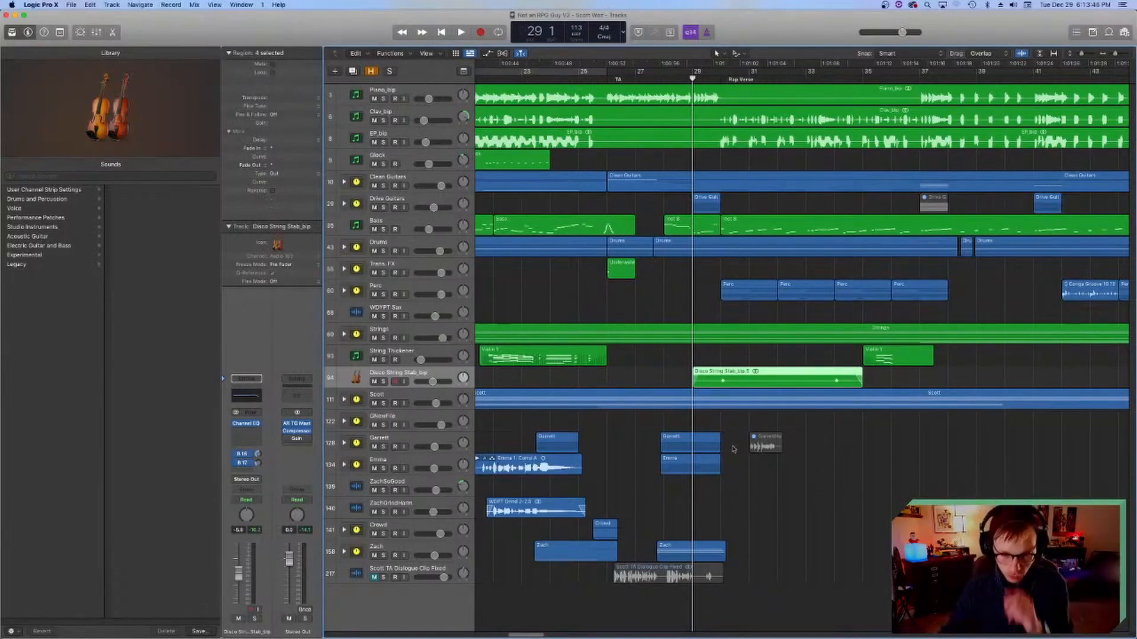
# Step: Deselect the Disco String Stab_bip regions and save the project
pyautogui.click(789, 497)
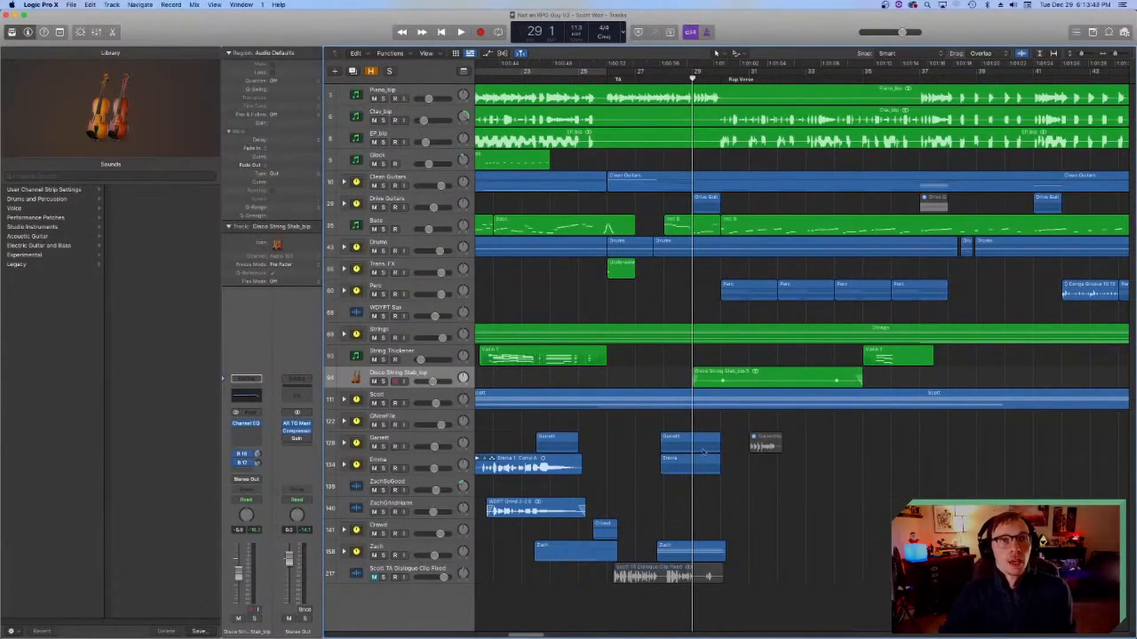
pyautogui.hscroll(3, 683, 448)
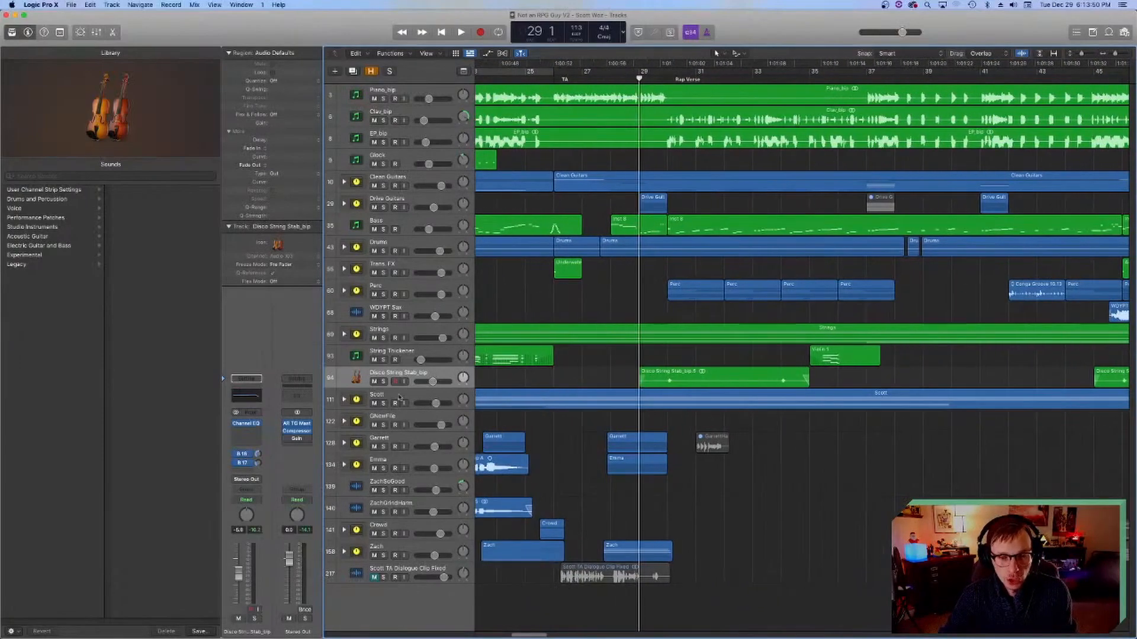
pyautogui.hscroll(-15, 664, 403)
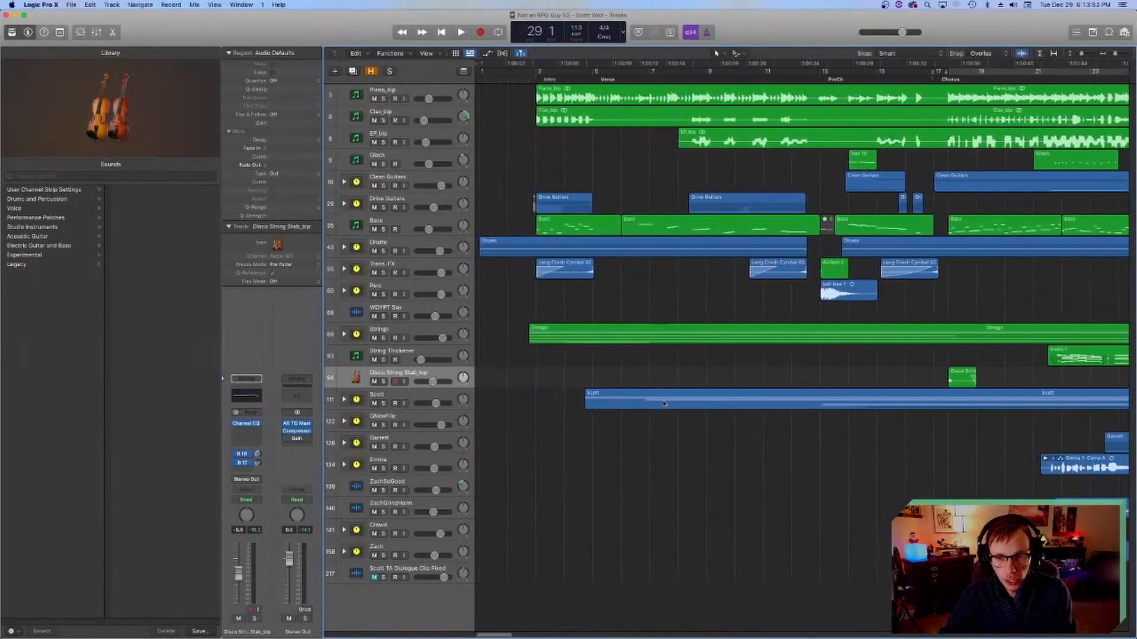
pyautogui.press('super+s')
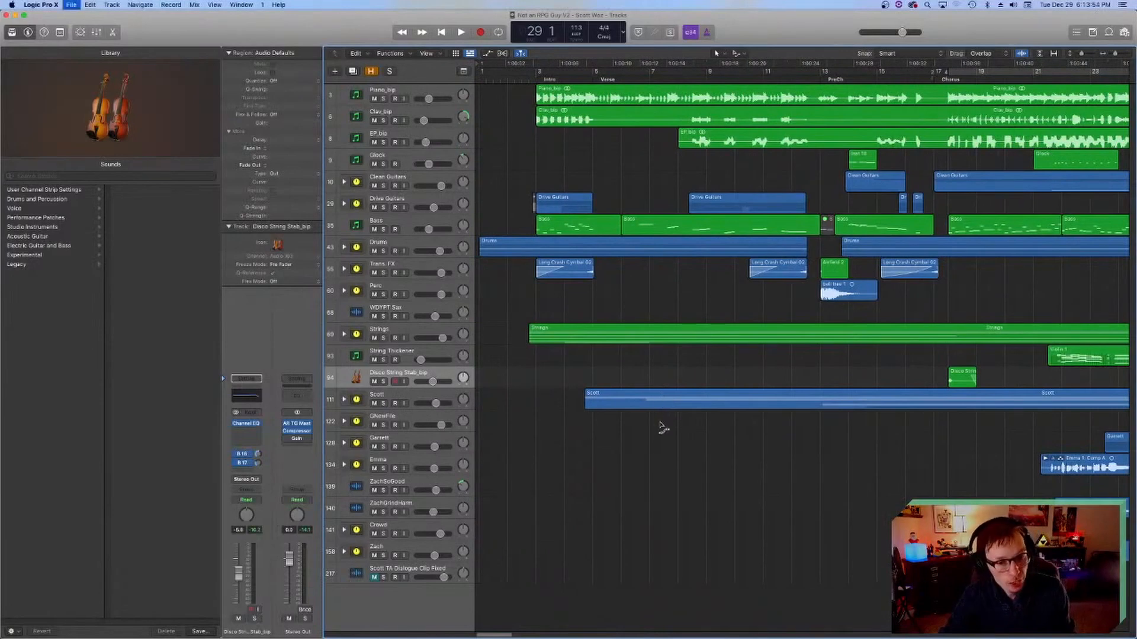
# Step: Expand the vocal stack below Disco String Stab_bip, select its first track and place the playhead at bar 4 beat 3
pyautogui.hscroll(3, 658, 418)
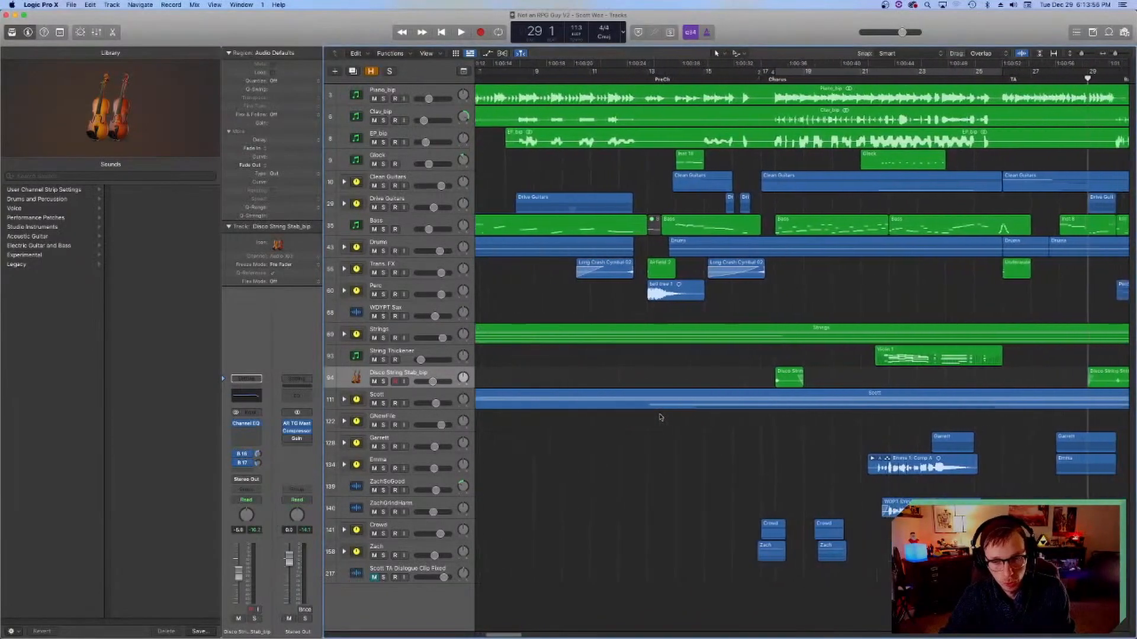
pyautogui.click(345, 399)
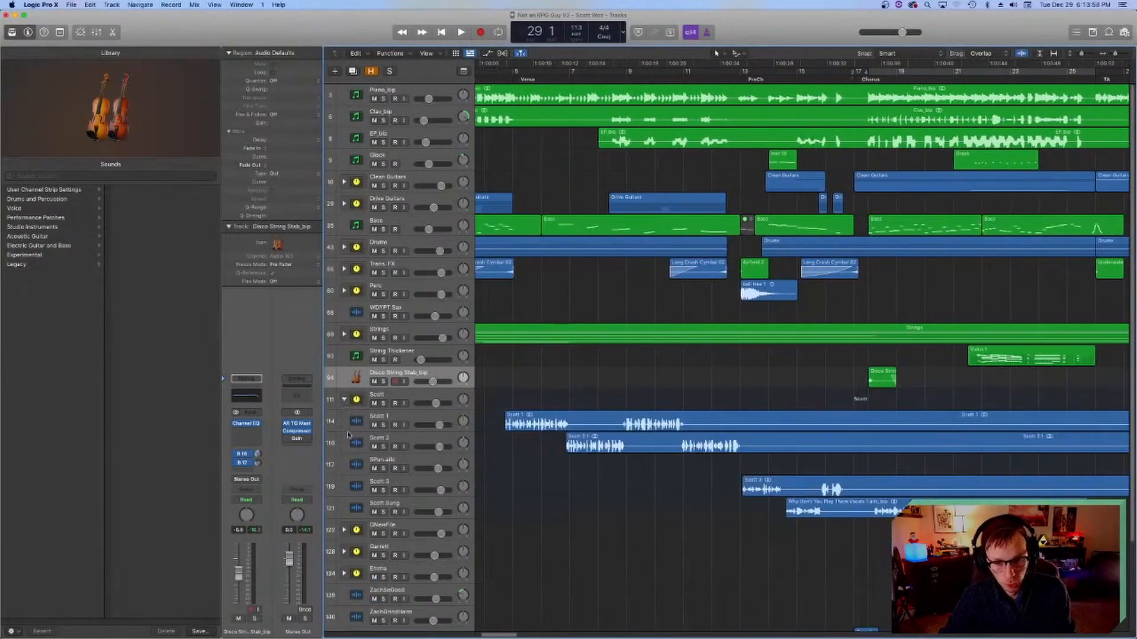
pyautogui.click(356, 421)
pyautogui.hscroll(-3, 548, 208)
pyautogui.click(578, 78)
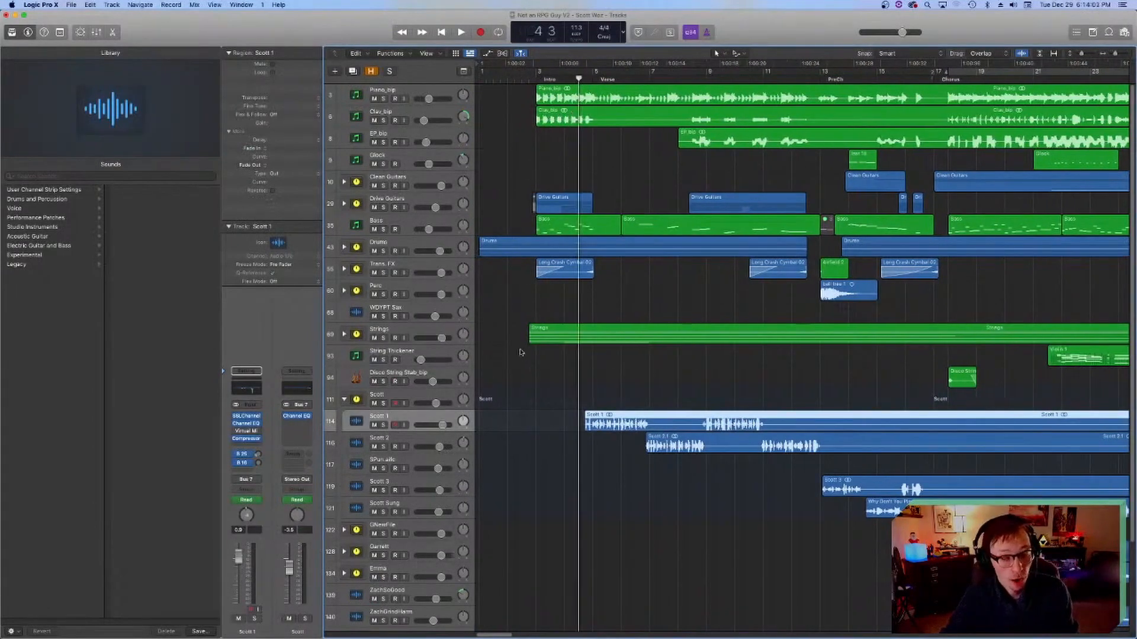
# Step: Show track automation and examine the volume curves of the vocal stack from the intro to the rap verse
pyautogui.hscroll(1, 483, 329)
pyautogui.hscroll(-1, 478, 330)
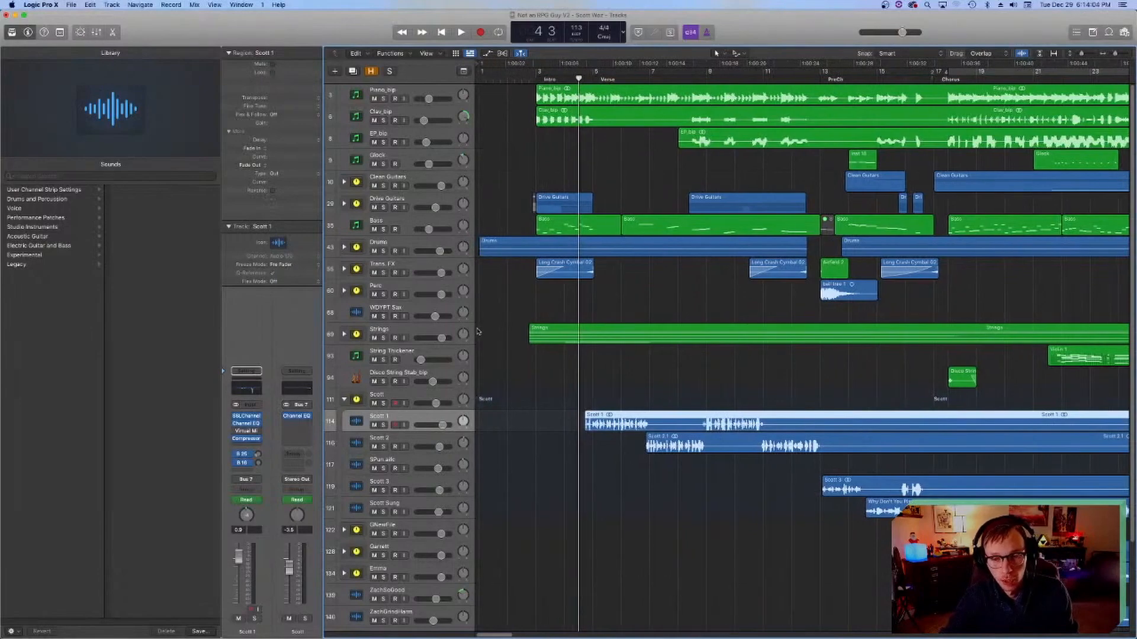
pyautogui.press('a')
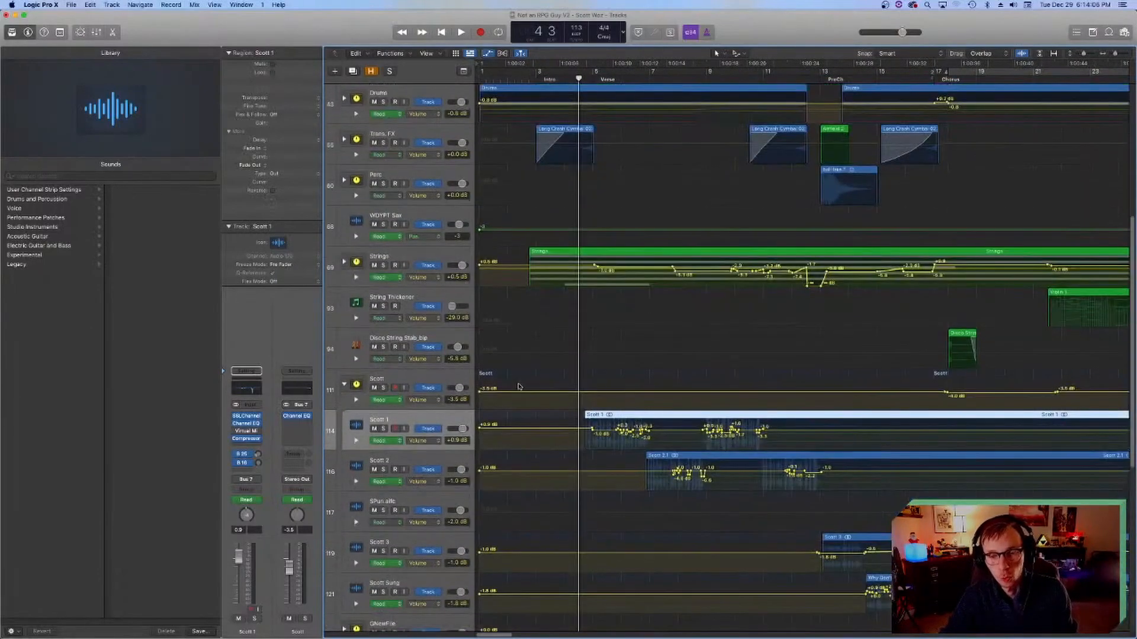
pyautogui.hscroll(15, 542, 391)
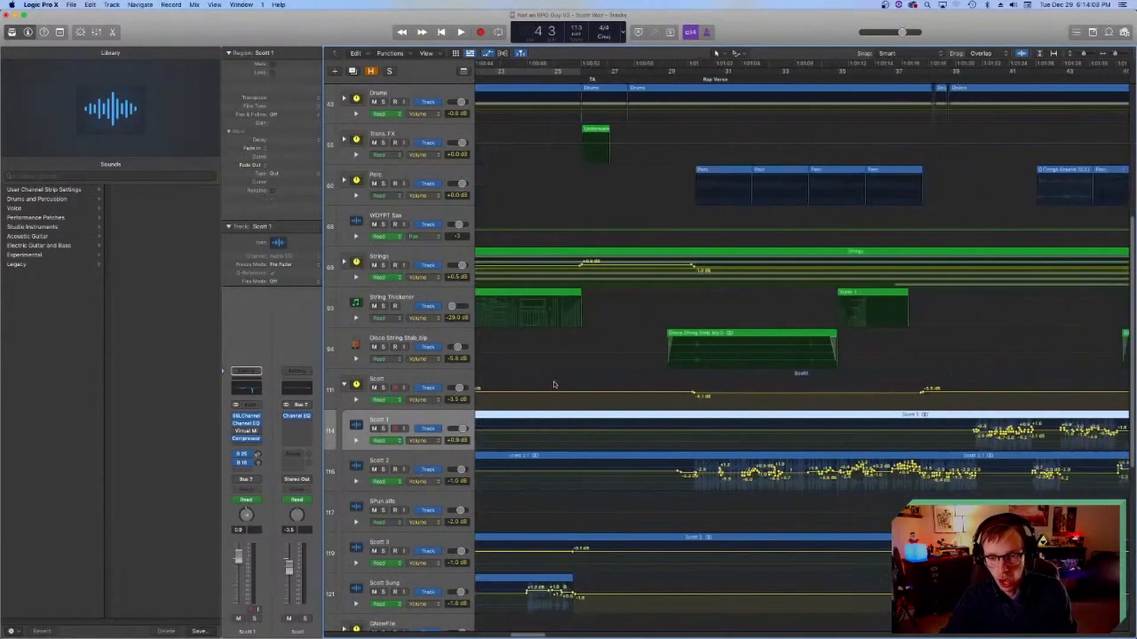
pyautogui.hscroll(-15, 554, 382)
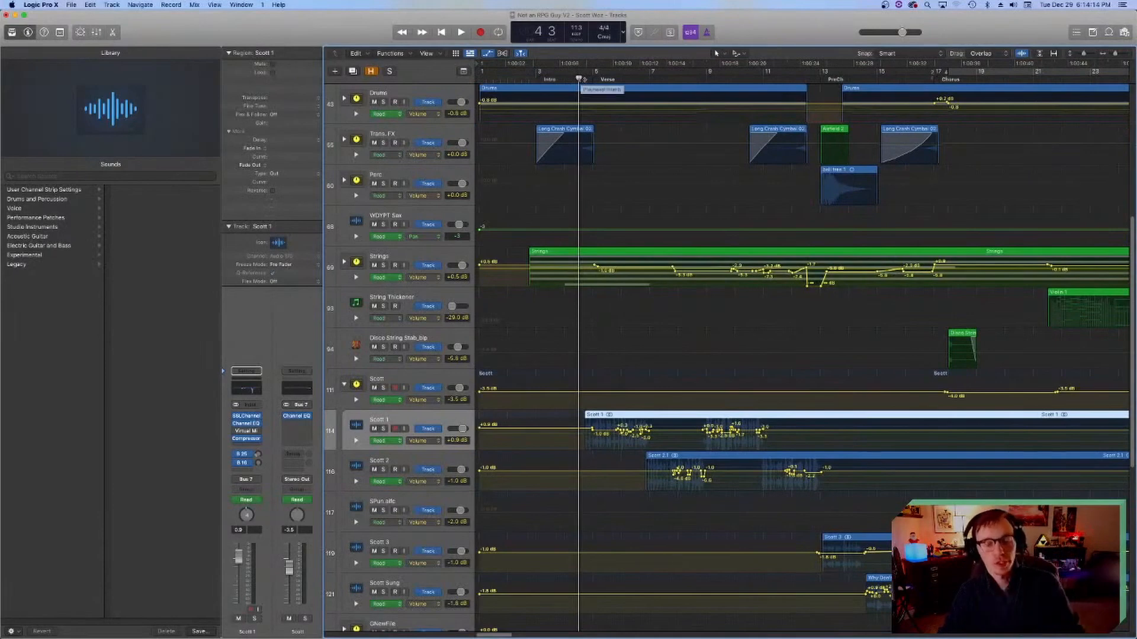
pyautogui.hscroll(8, 669, 231)
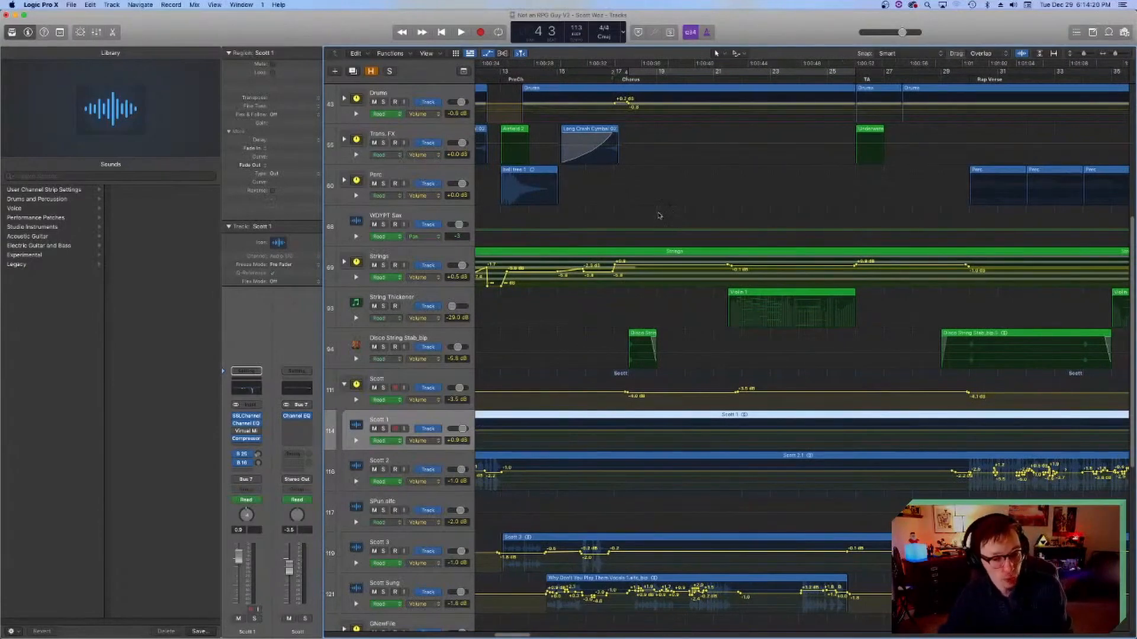
pyautogui.hscroll(-8, 634, 239)
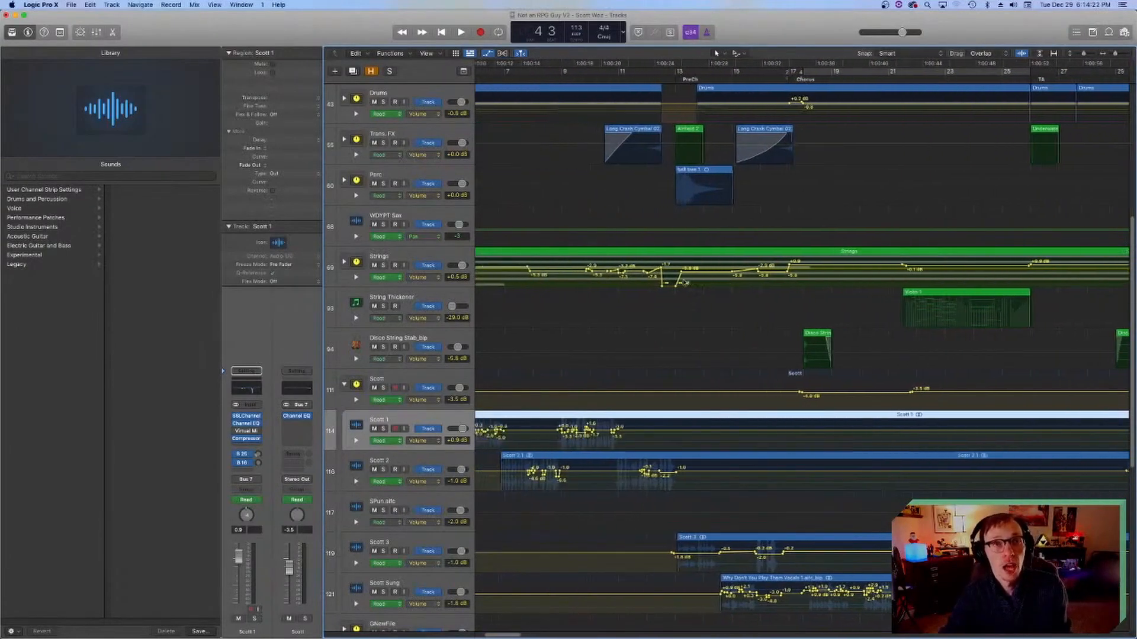
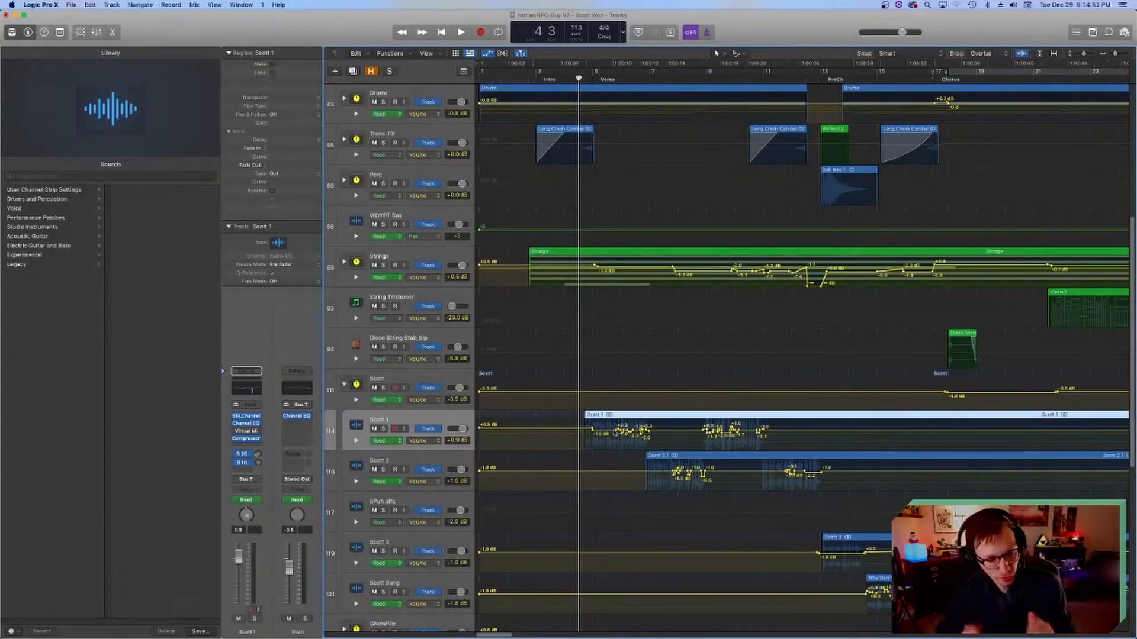
# Step: Compare the volume automation of the individual vocal tracks and their stack across the verse, chorus and rap verse
pyautogui.scroll(-3, 671, 363)
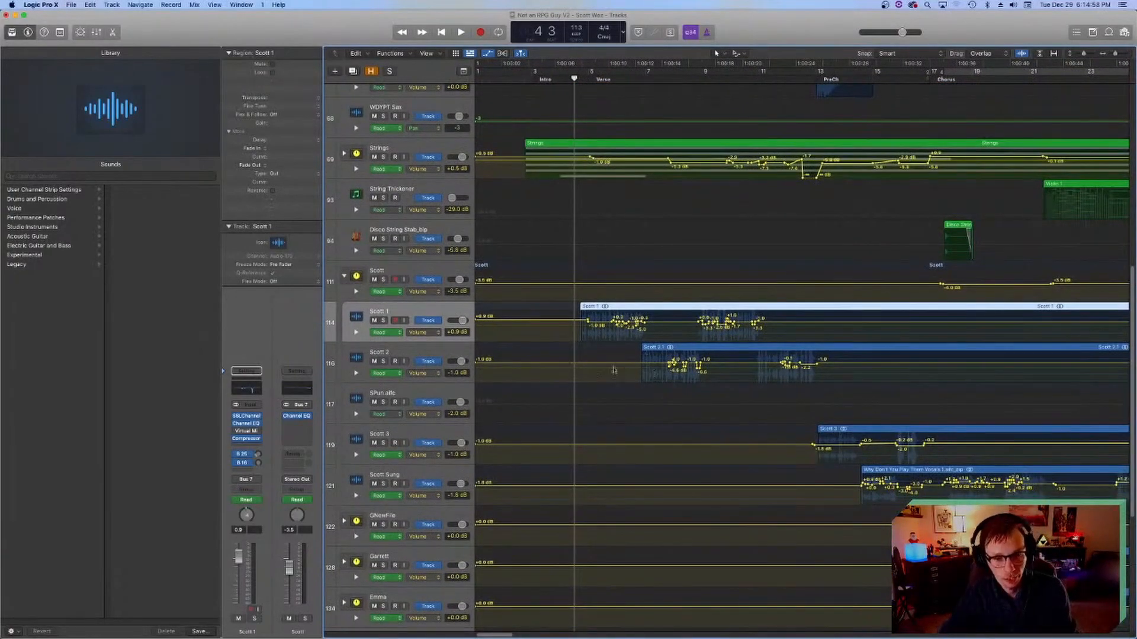
pyautogui.hscroll(2, 612, 370)
pyautogui.hscroll(-2, 606, 372)
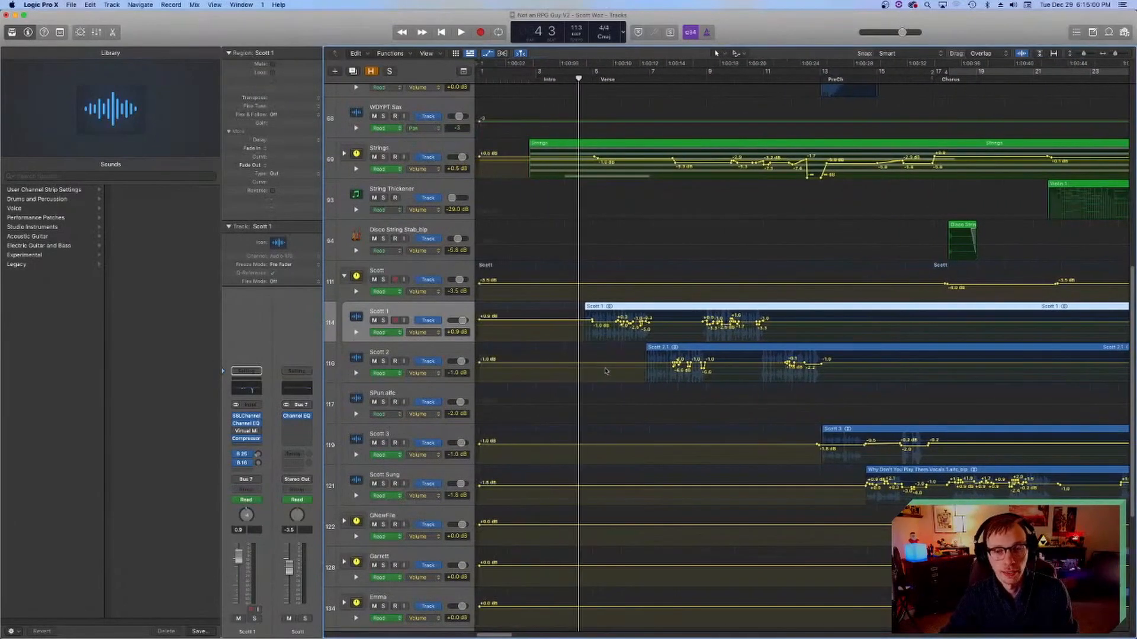
pyautogui.hscroll(3, 605, 371)
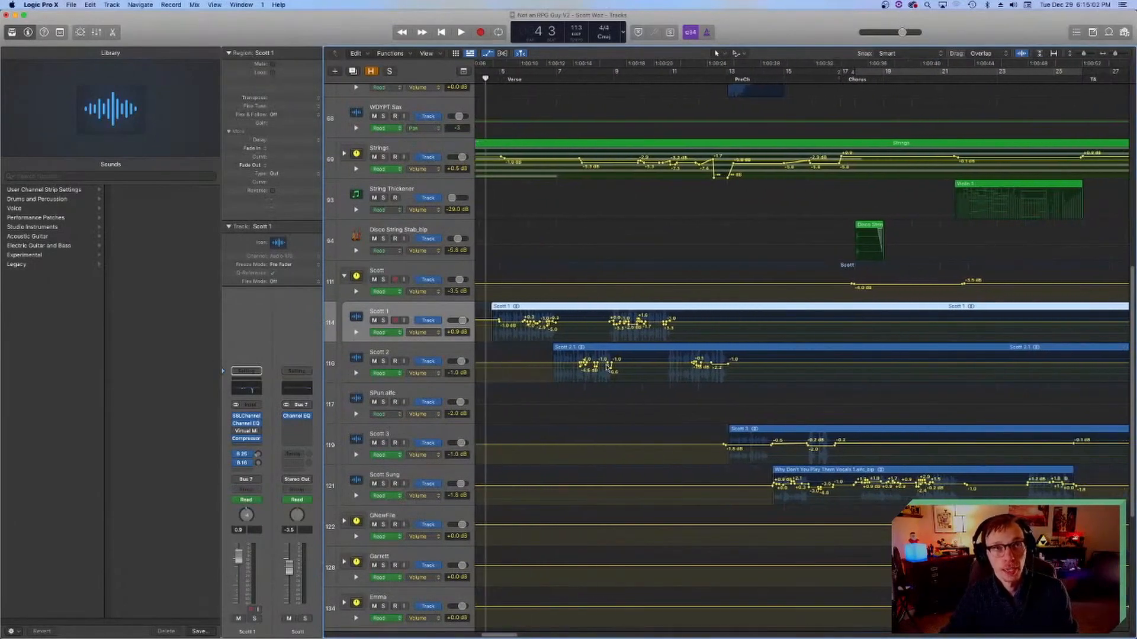
pyautogui.hscroll(-3, 606, 367)
pyautogui.hscroll(3, 606, 367)
pyautogui.hscroll(-3, 606, 367)
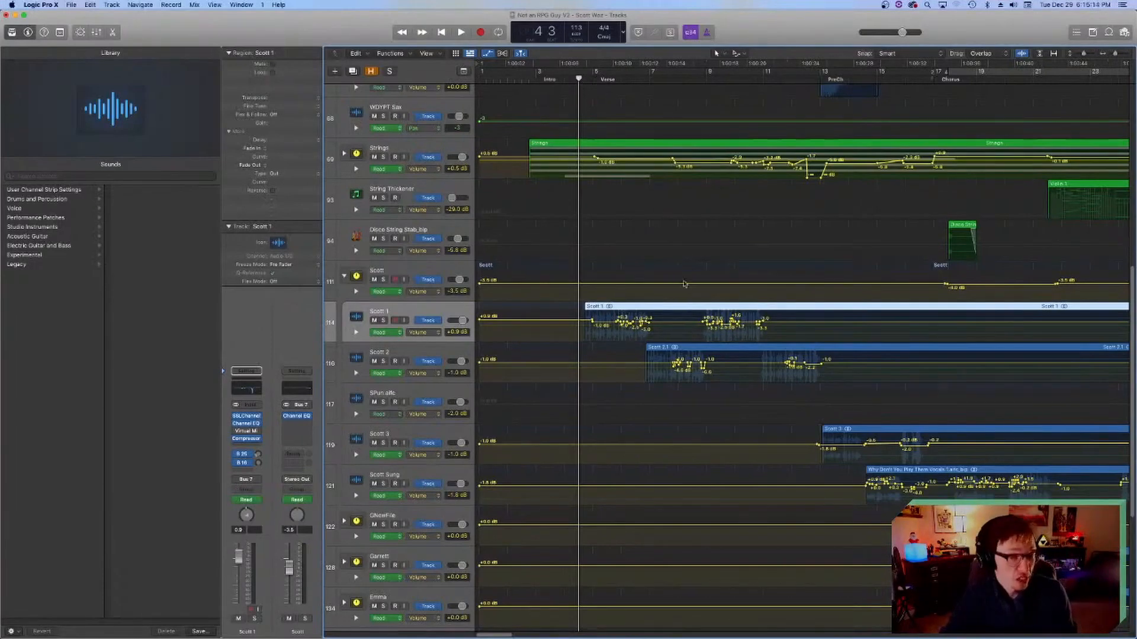
pyautogui.hscroll(15, 629, 168)
pyautogui.hscroll(7, 654, 288)
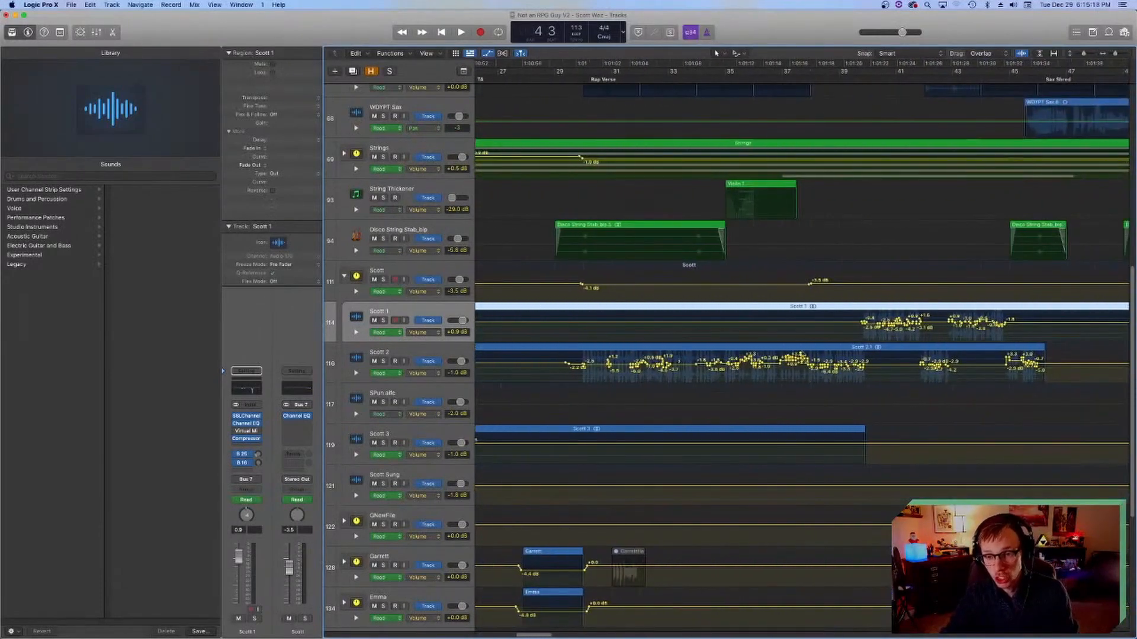
# Step: Select the second track in the vocal stack, place the playhead at bar 30 and examine its SSLChannel filter, EQ and dynamics settings
pyautogui.click(569, 89)
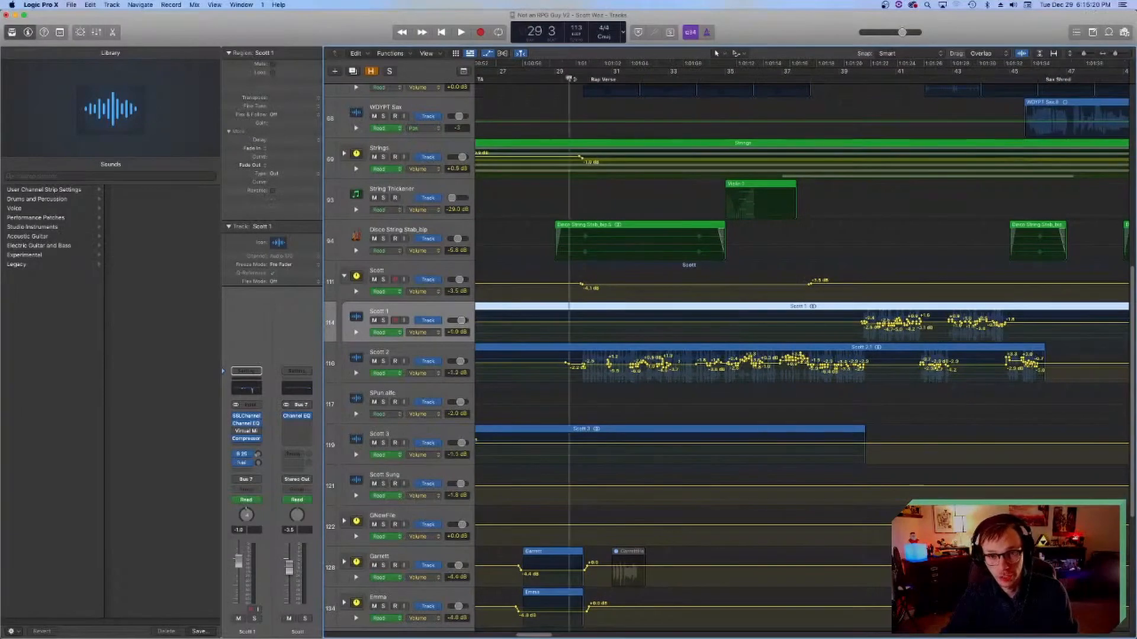
pyautogui.hscroll(2, 675, 397)
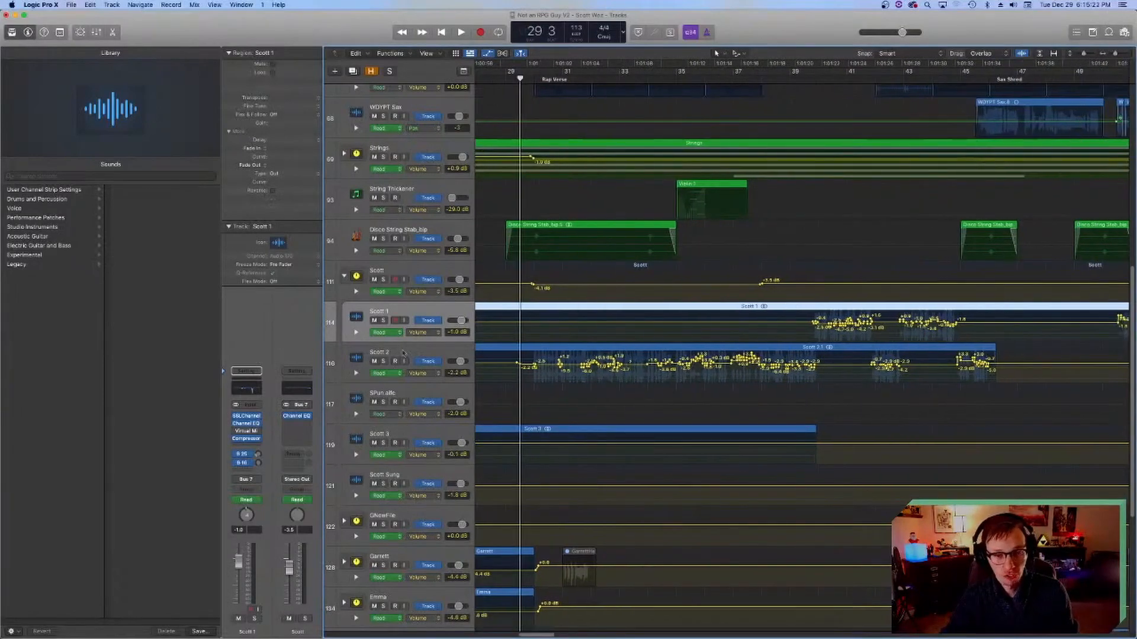
pyautogui.click(404, 353)
pyautogui.press('space')
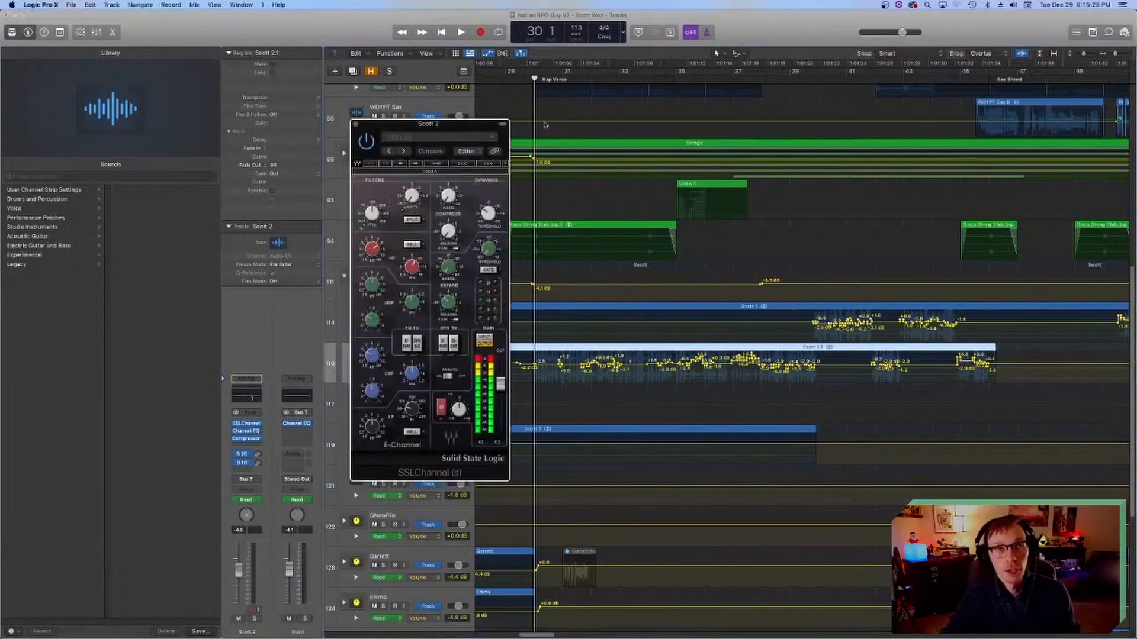
pyautogui.moveTo(413, 123); pyautogui.dragTo(507, 171)
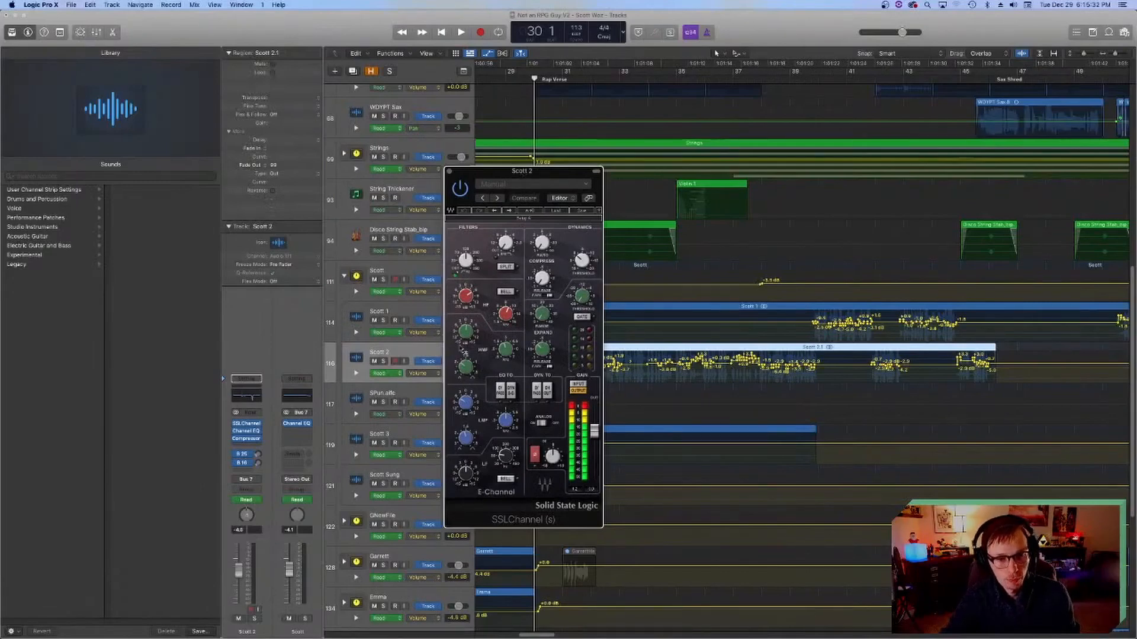
pyautogui.moveTo(461, 302)
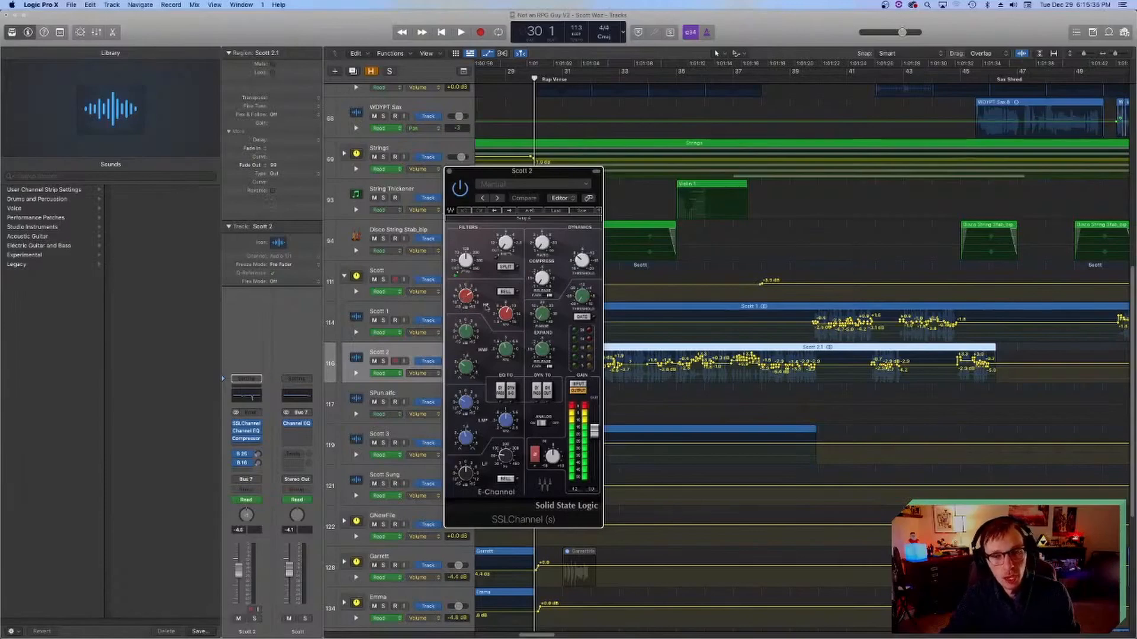
pyautogui.moveTo(513, 318)
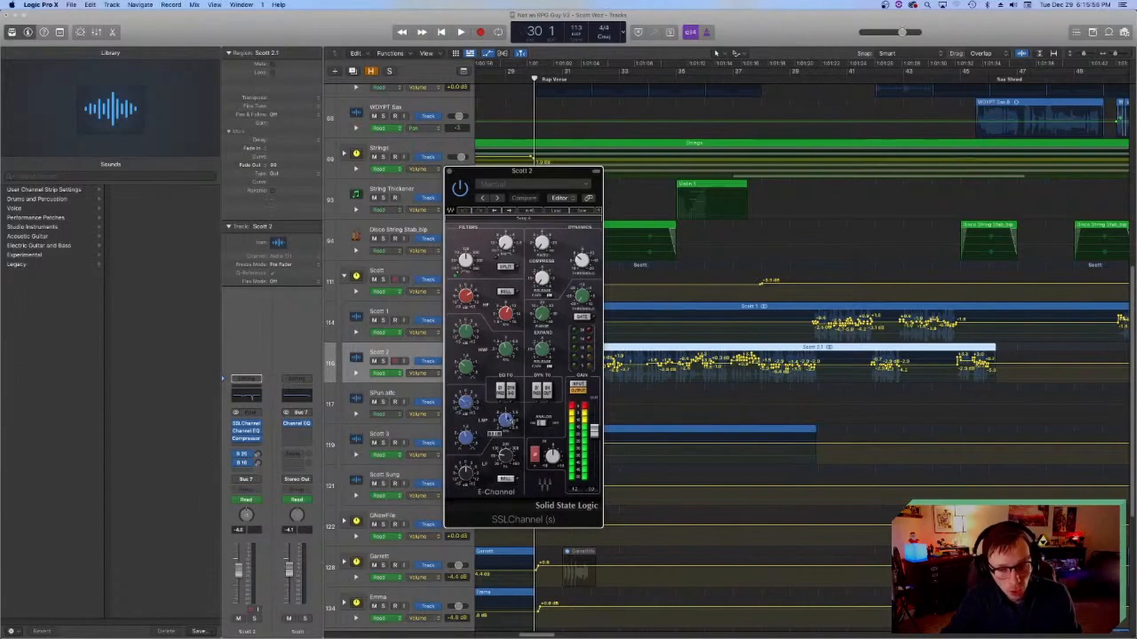
pyautogui.moveTo(465, 403)
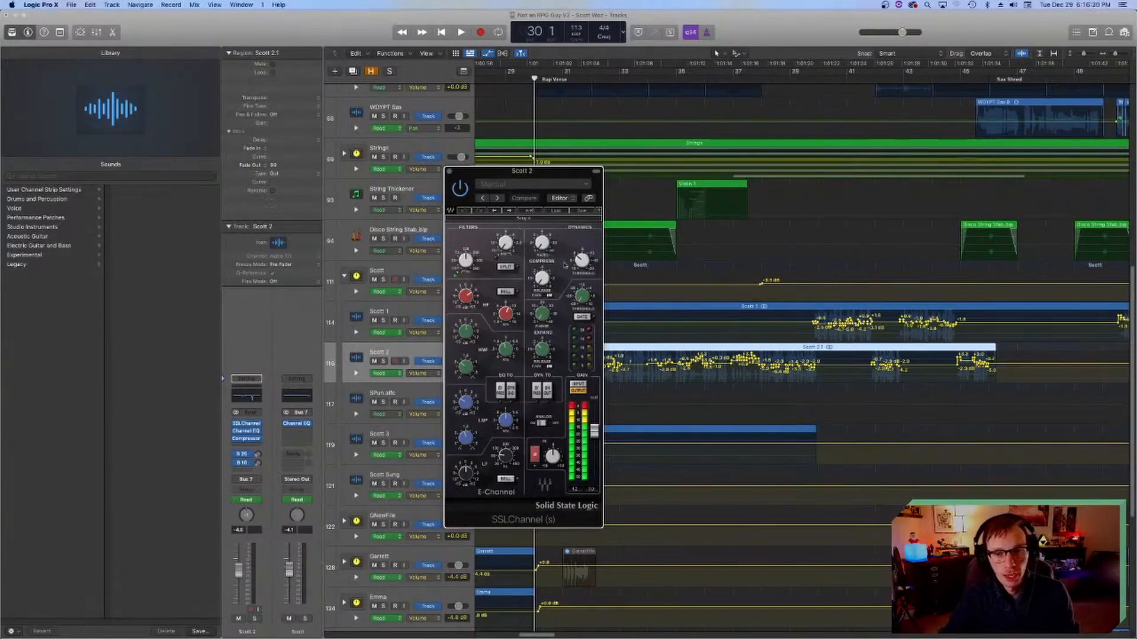
pyautogui.click(449, 171)
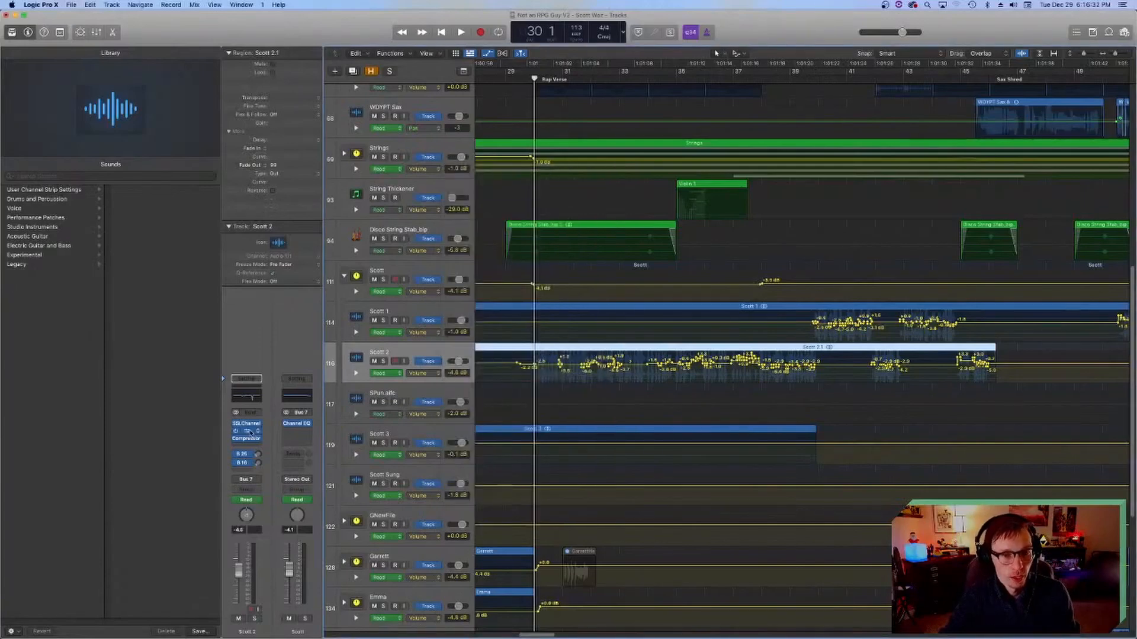
# Step: Open the second vocal track's Channel EQ and examine its bands, including the deep narrow notch
pyautogui.click(246, 430)
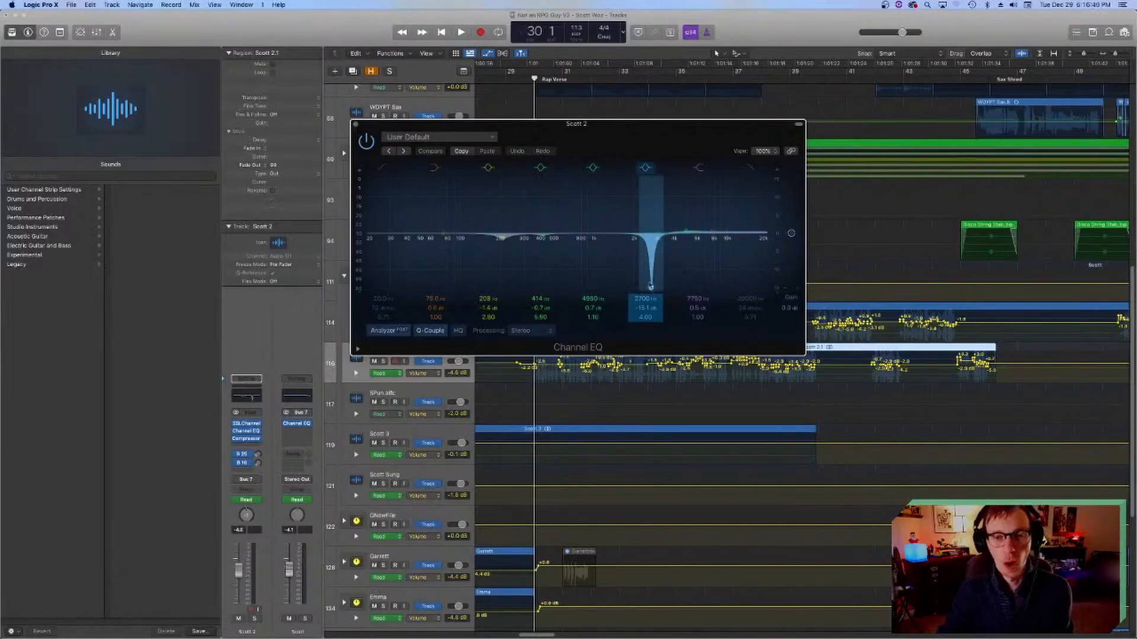
pyautogui.moveTo(601, 123); pyautogui.dragTo(817, 239)
pyautogui.hscroll(-5, 586, 222)
pyautogui.hscroll(-3, 586, 222)
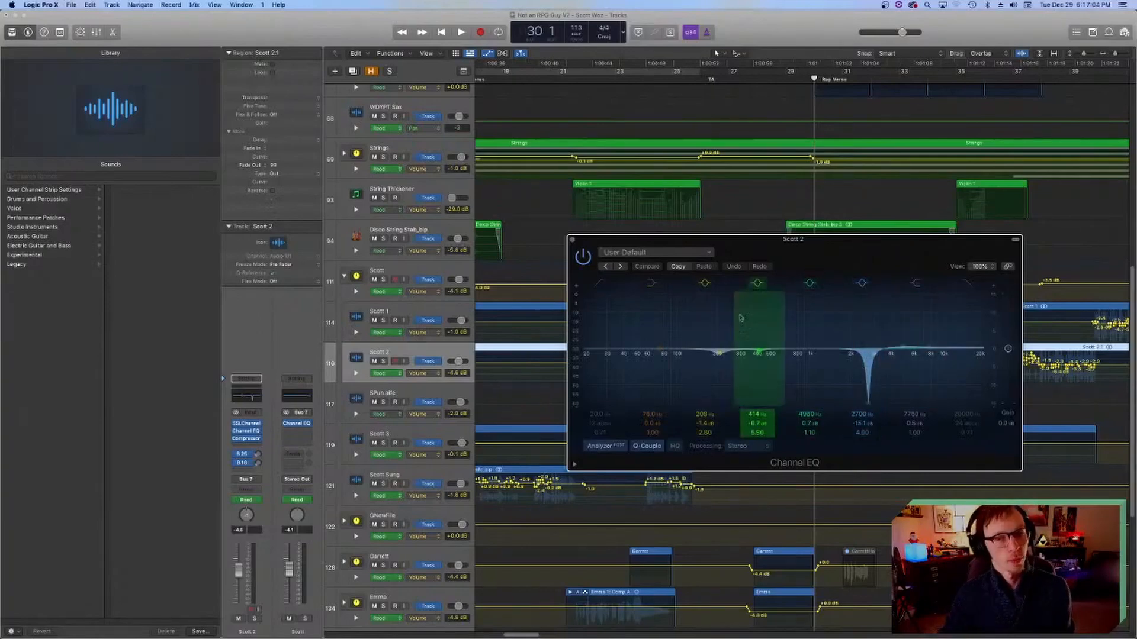
pyautogui.moveTo(797, 242); pyautogui.dragTo(495, 264)
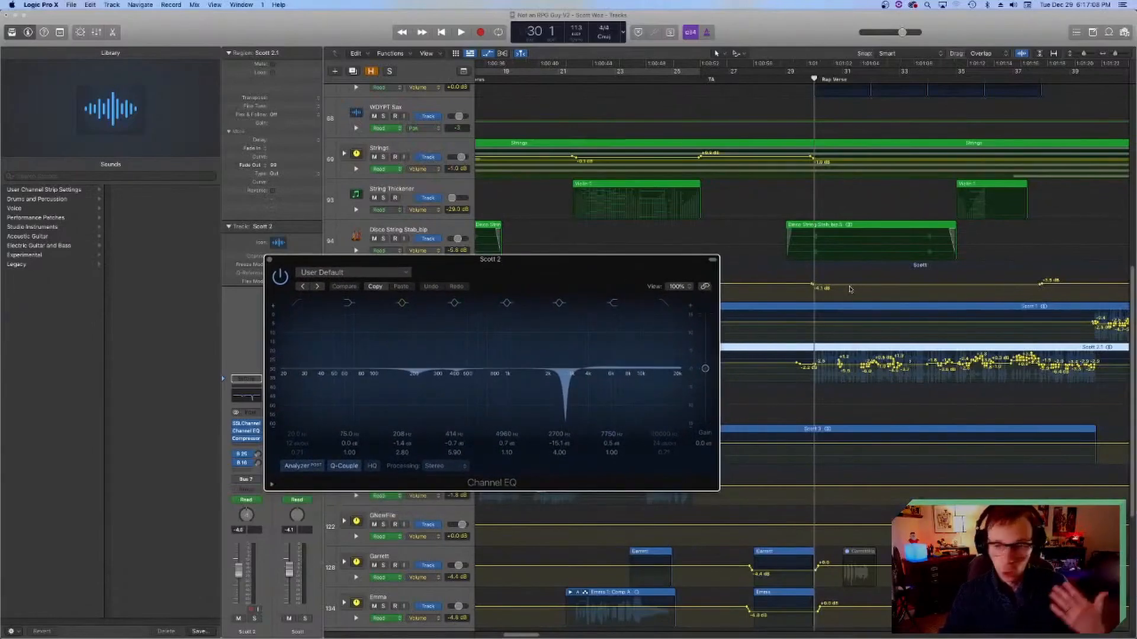
pyautogui.click(269, 259)
pyautogui.moveTo(402, 260); pyautogui.dragTo(462, 290)
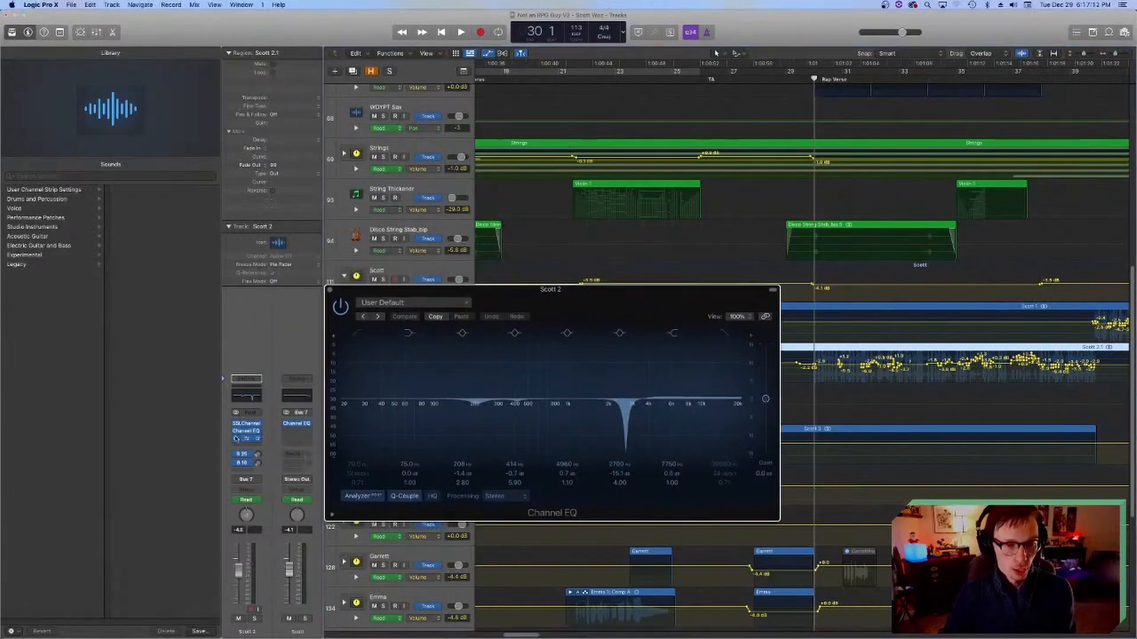
# Step: Bypass the SSLChannel, Channel EQ and Compressor on the second vocal track, solo it and start playback before the rap verse
pyautogui.click(236, 425)
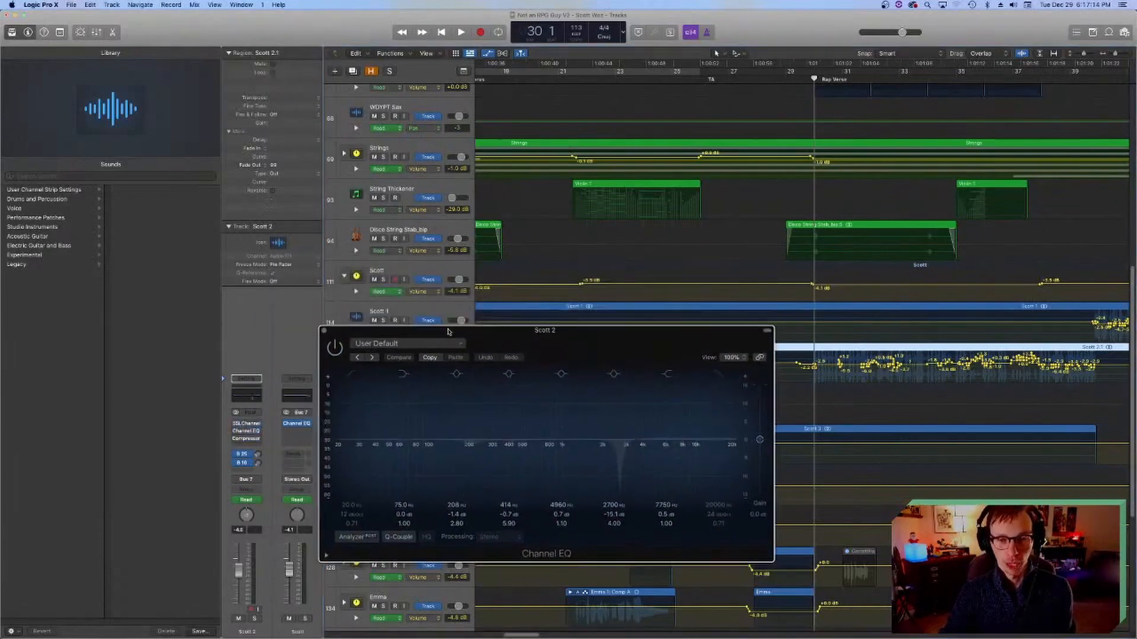
pyautogui.press('space')
pyautogui.press('space')
pyautogui.moveTo(496, 291); pyautogui.dragTo(507, 451)
pyautogui.click(383, 361)
# Step: Turn off the second vocal track's sends and listen to the completely dry vocal from bar 30
pyautogui.press('space')
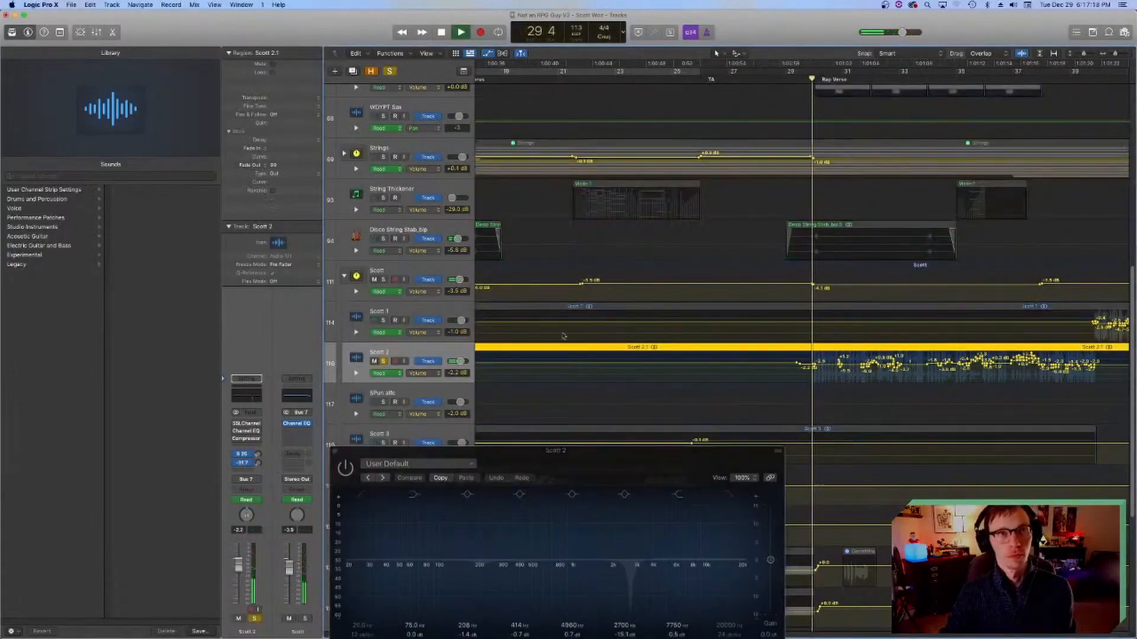
pyautogui.moveTo(583, 459); pyautogui.dragTo(548, 241)
pyautogui.press('space')
pyautogui.click(236, 458)
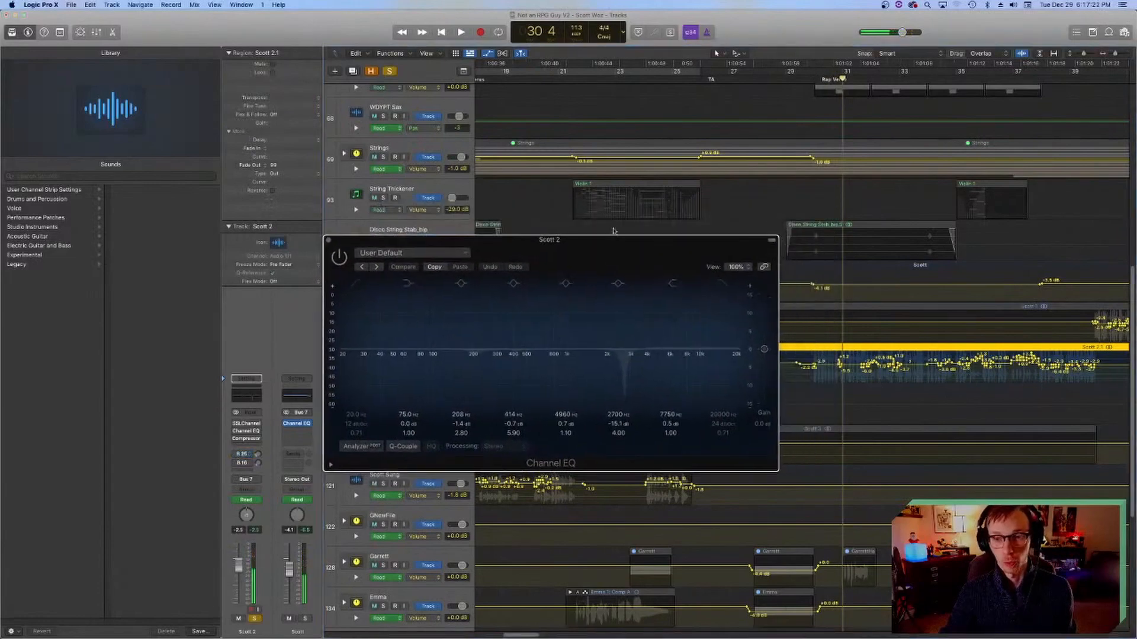
pyautogui.click(814, 78)
pyautogui.press('space')
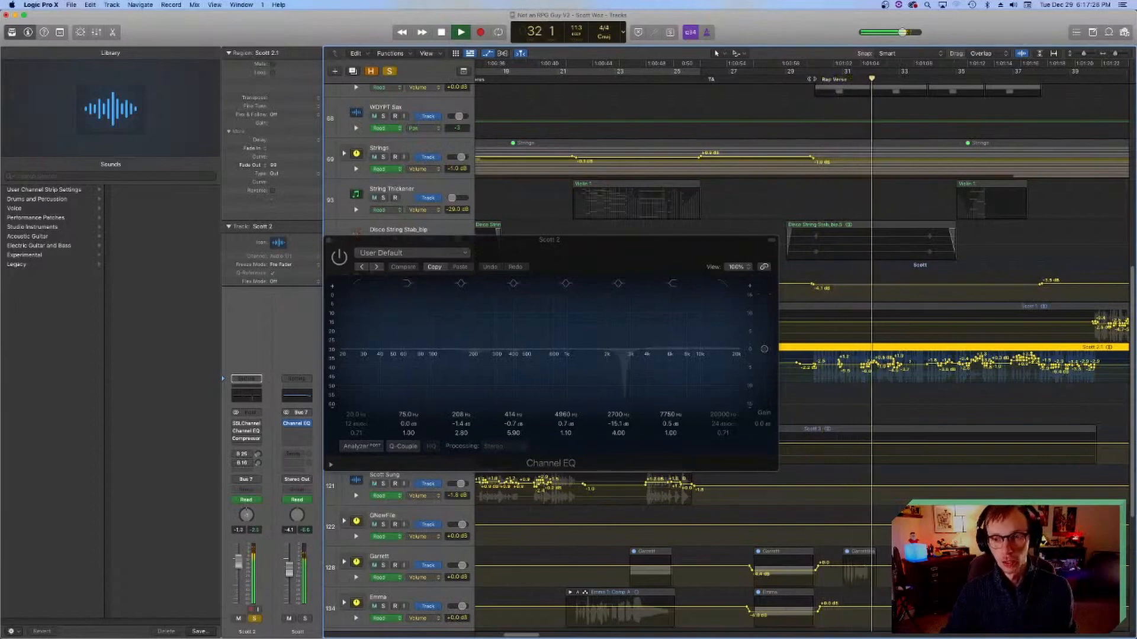
pyautogui.press('space')
# Step: Re-enable only SSLChannel on the soloed vocal and audition the rap verse from bar 30 and again from bar 33
pyautogui.moveTo(235, 424)
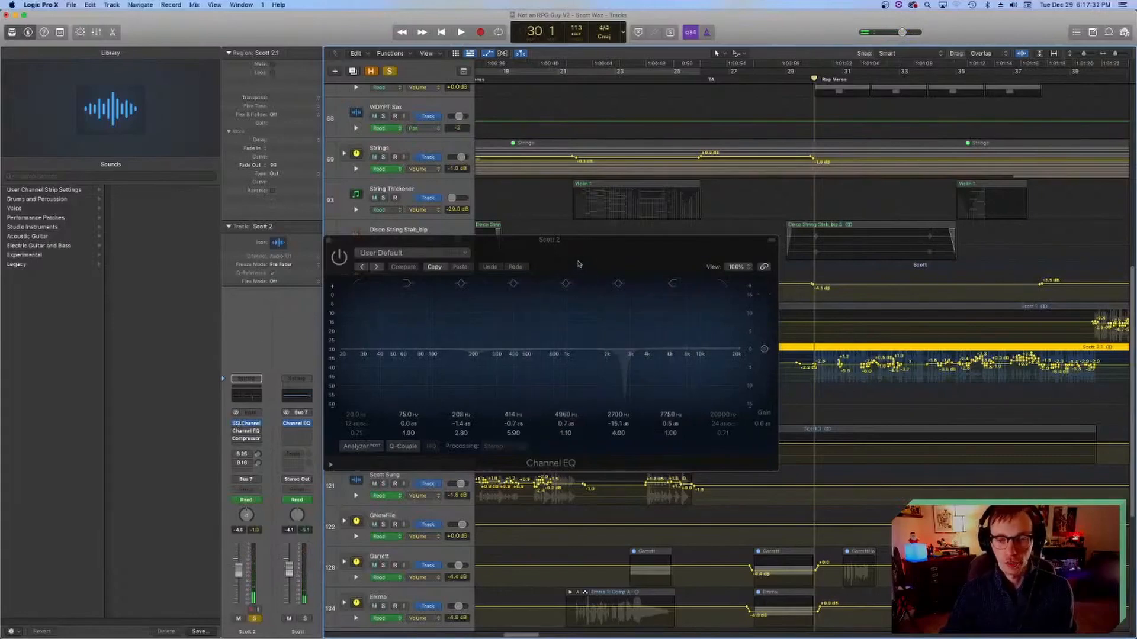
pyautogui.press('space')
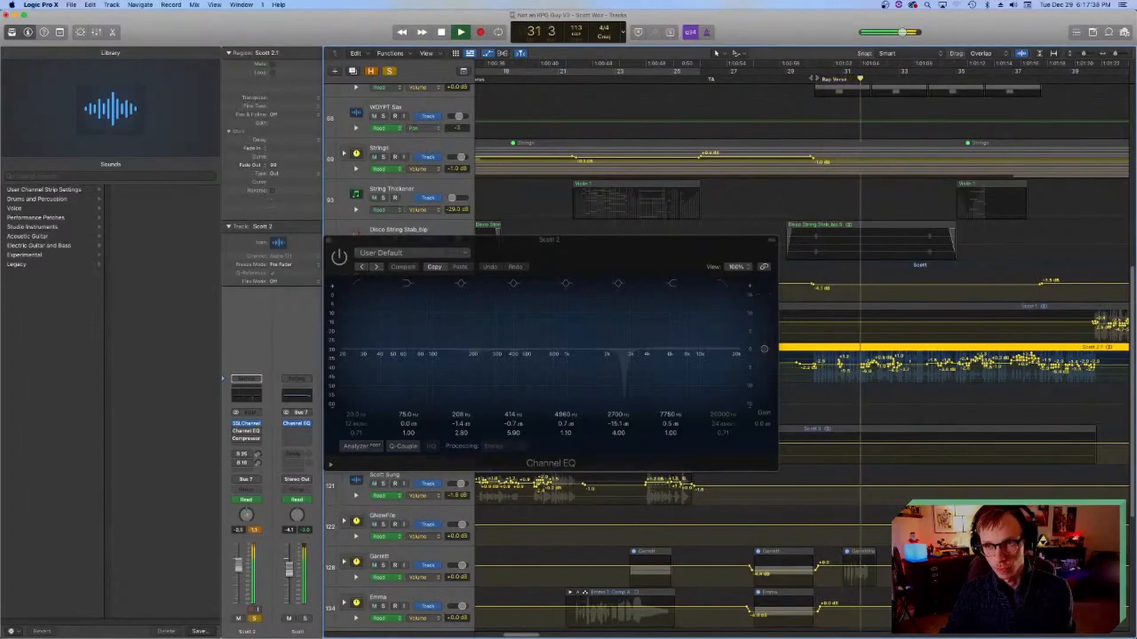
pyautogui.press('space')
pyautogui.click(898, 78)
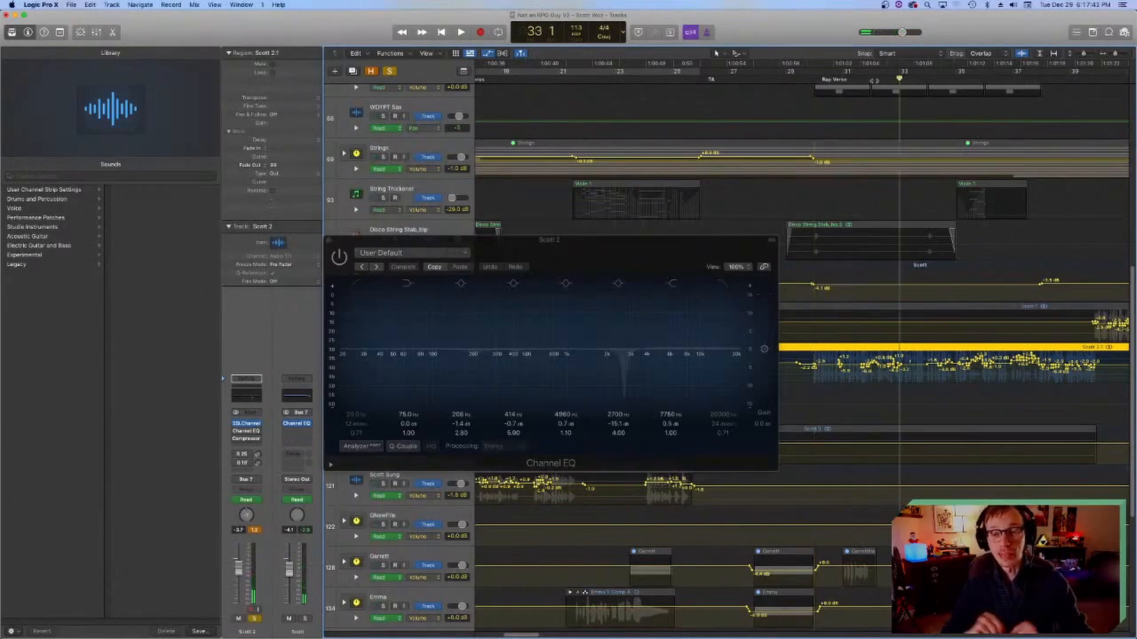
pyautogui.hscroll(1, 820, 289)
pyautogui.hscroll(5, 819, 289)
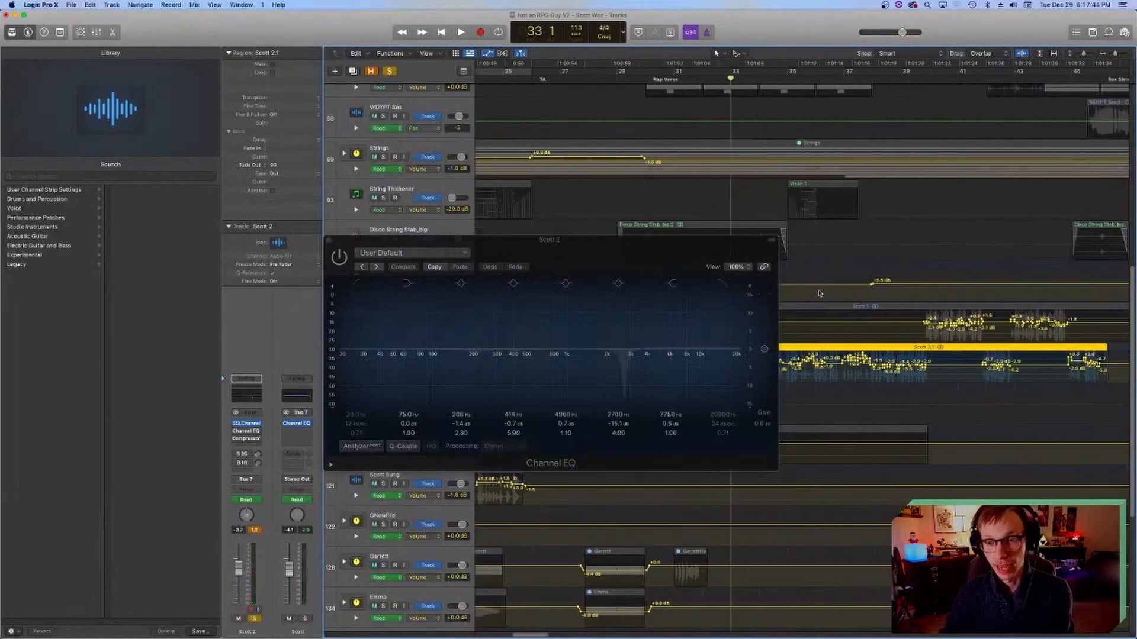
pyautogui.moveTo(673, 255); pyautogui.dragTo(546, 140)
pyautogui.press('space')
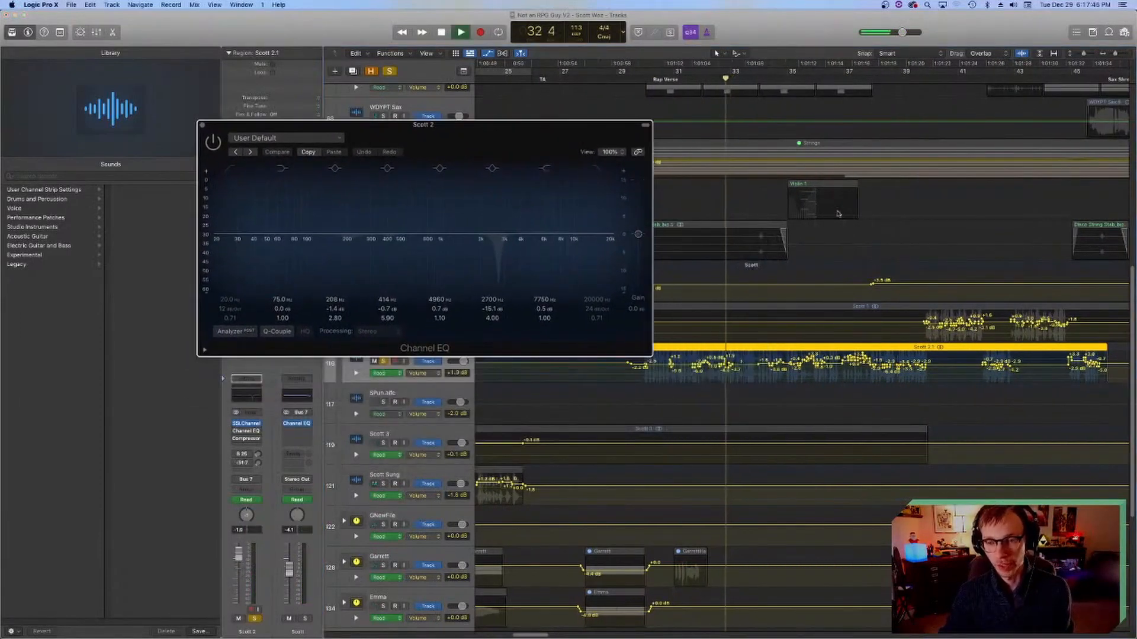
pyautogui.press('space')
# Step: Compare the soloed vocal with its Channel EQ bypassed and active from bar 34, leaving the EQ on
pyautogui.click(759, 82)
pyautogui.moveTo(438, 125); pyautogui.dragTo(532, 122)
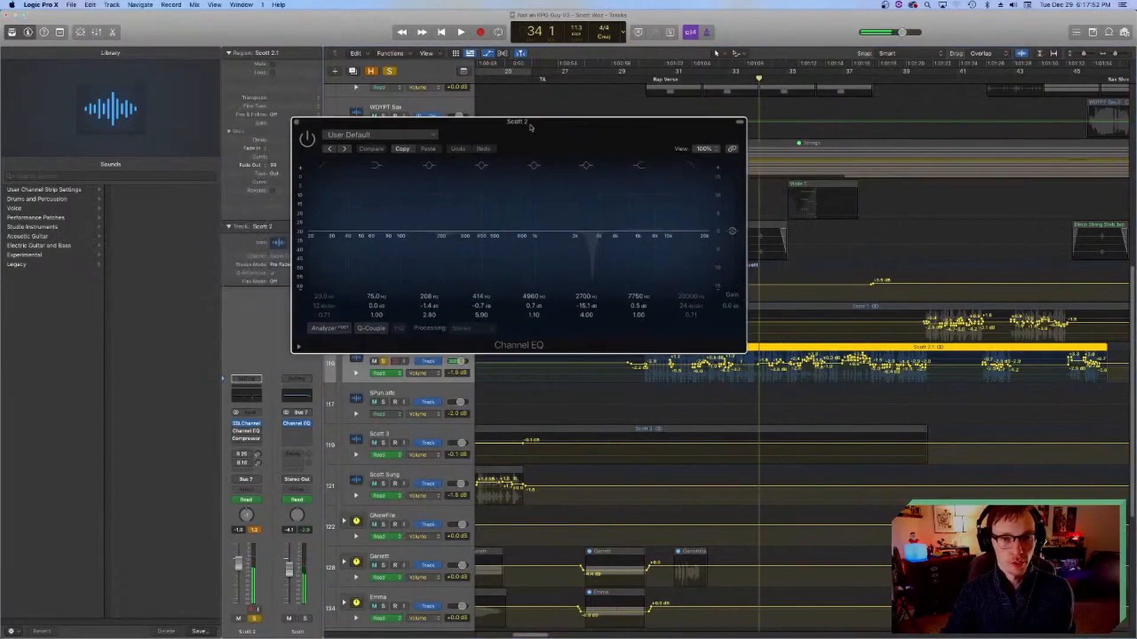
pyautogui.click(236, 432)
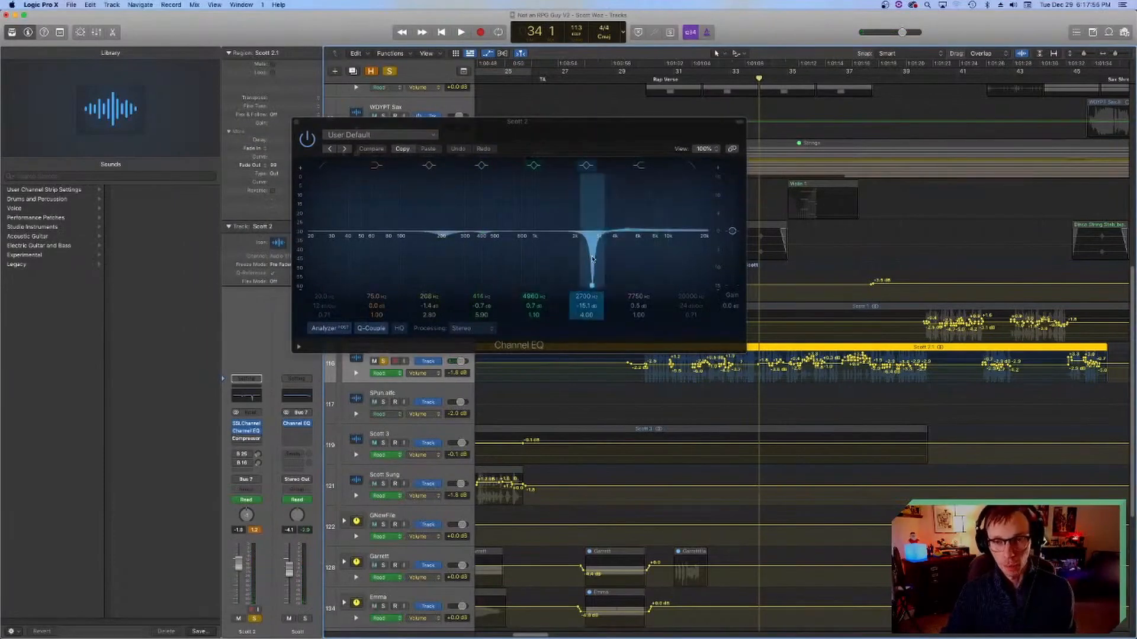
pyautogui.press('space')
pyautogui.click(235, 431)
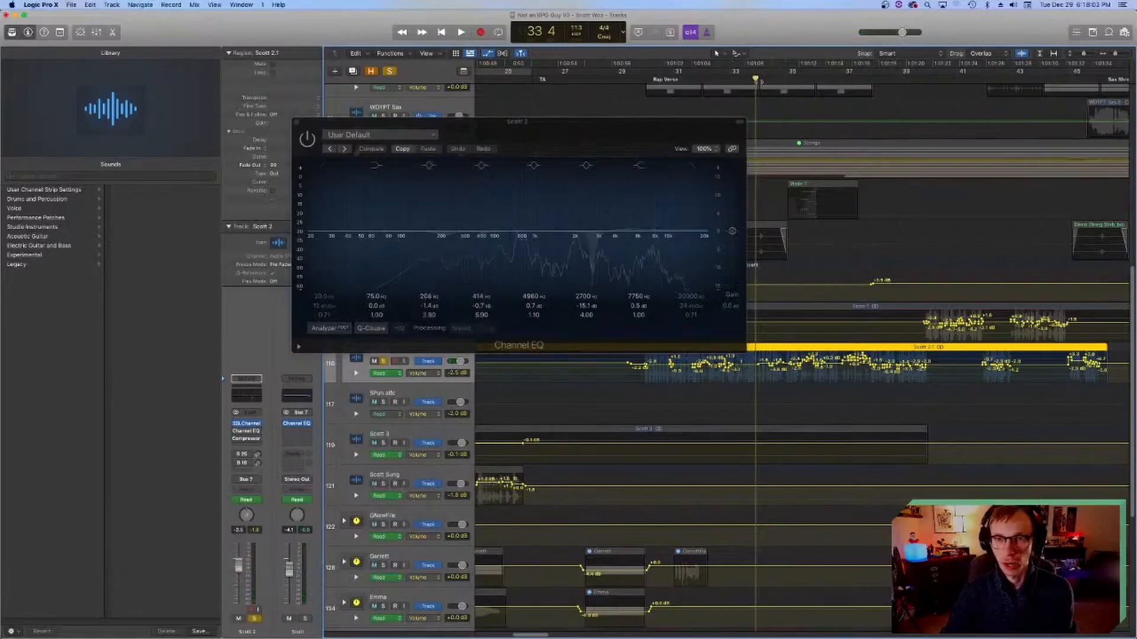
pyautogui.press('space')
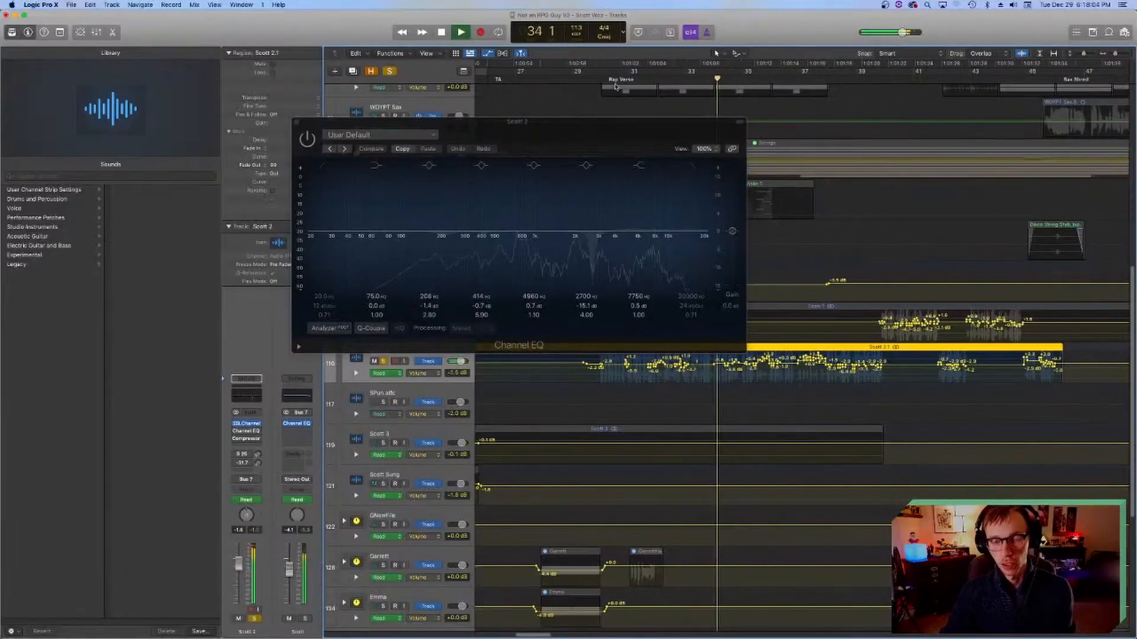
pyautogui.click(307, 139)
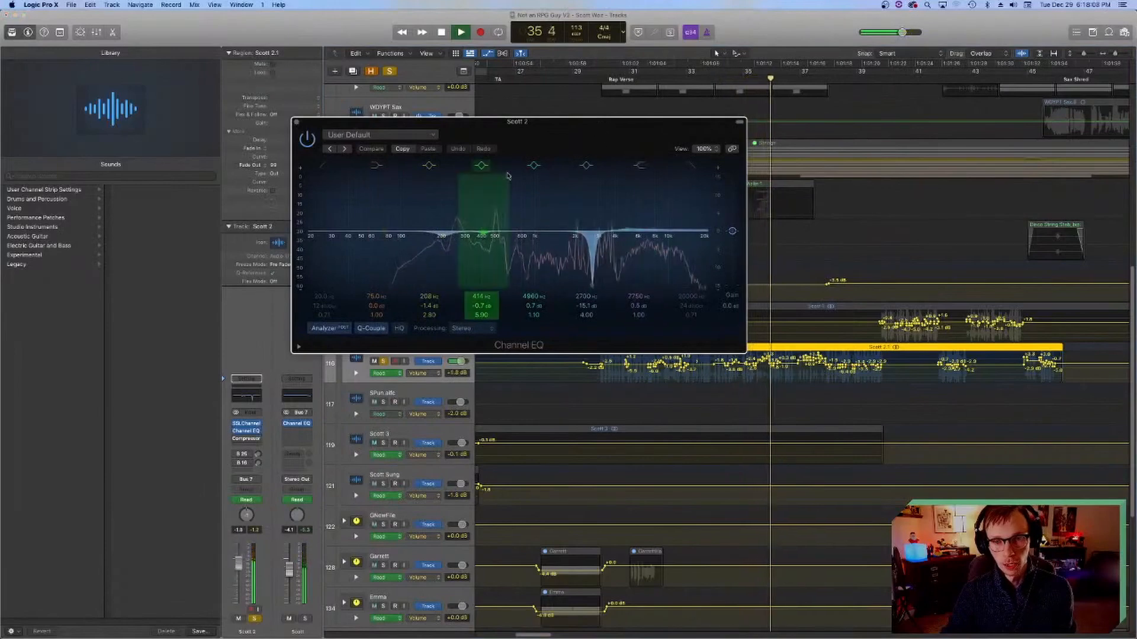
pyautogui.press('space')
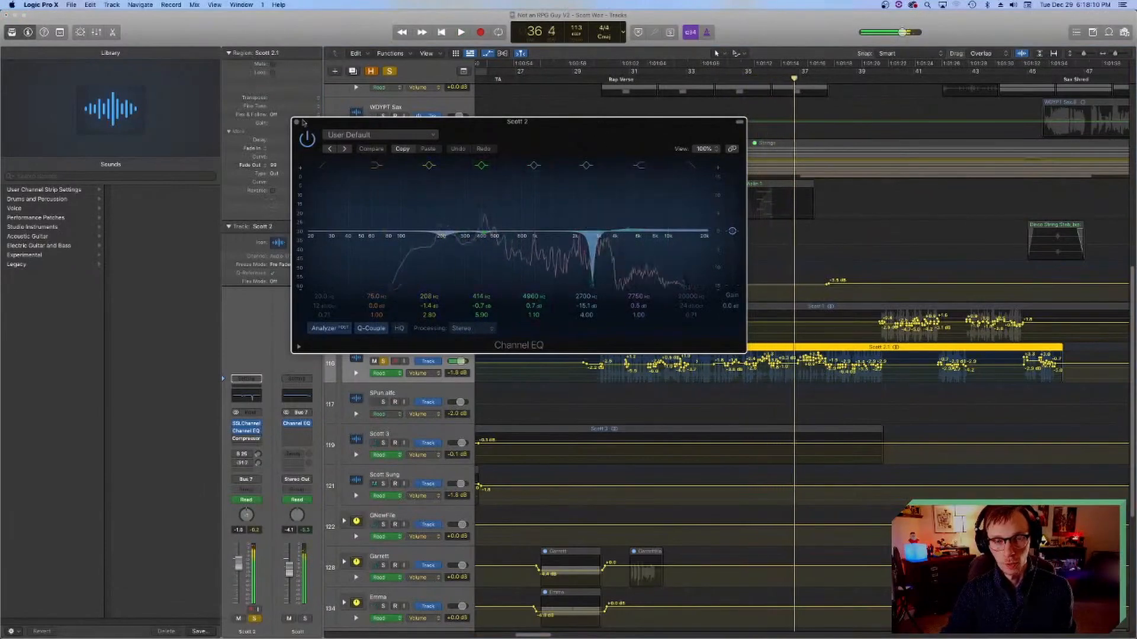
# Step: Close the Channel EQ, open and turn on the vocal's Compressor, and place the playhead at bar 34
pyautogui.click(297, 123)
pyautogui.click(760, 82)
pyautogui.click(246, 438)
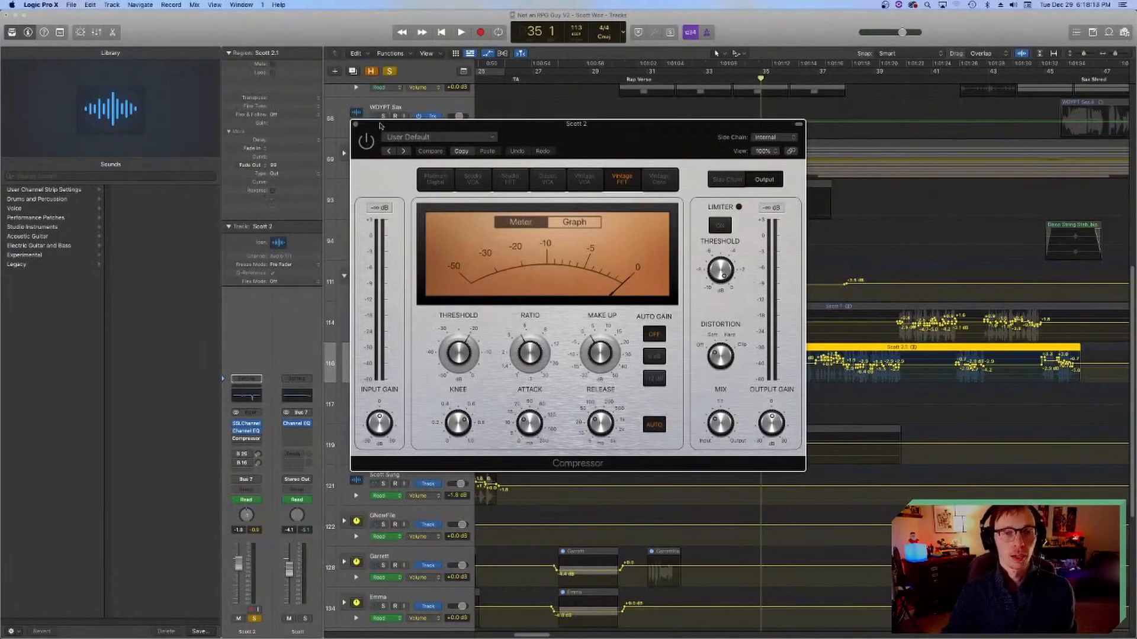
pyautogui.moveTo(381, 127); pyautogui.dragTo(344, 145)
pyautogui.moveTo(631, 149); pyautogui.dragTo(534, 153)
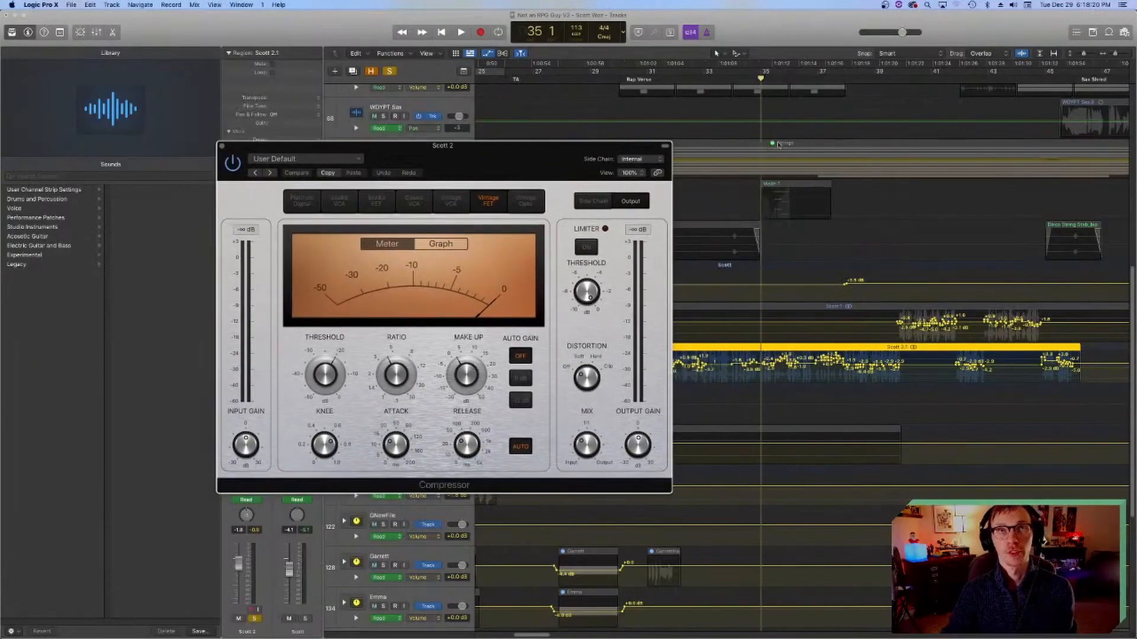
pyautogui.click(734, 81)
pyautogui.hscroll(-3, 723, 204)
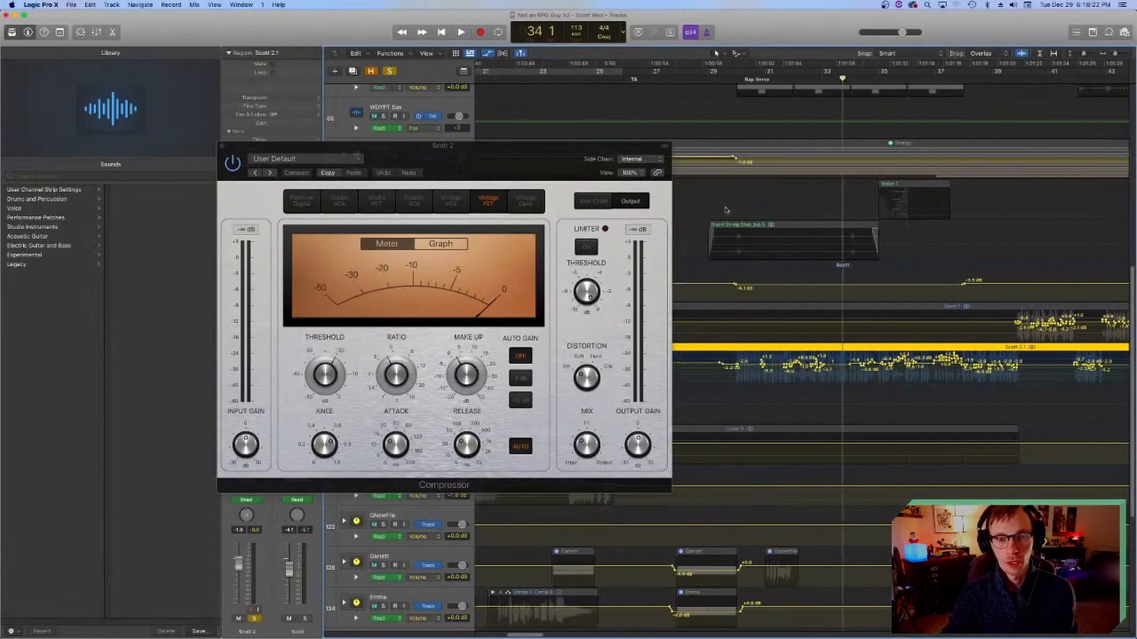
# Step: Audition the soloed rap vocal through the active Compressor around bars 34 and 35
pyautogui.click(827, 79)
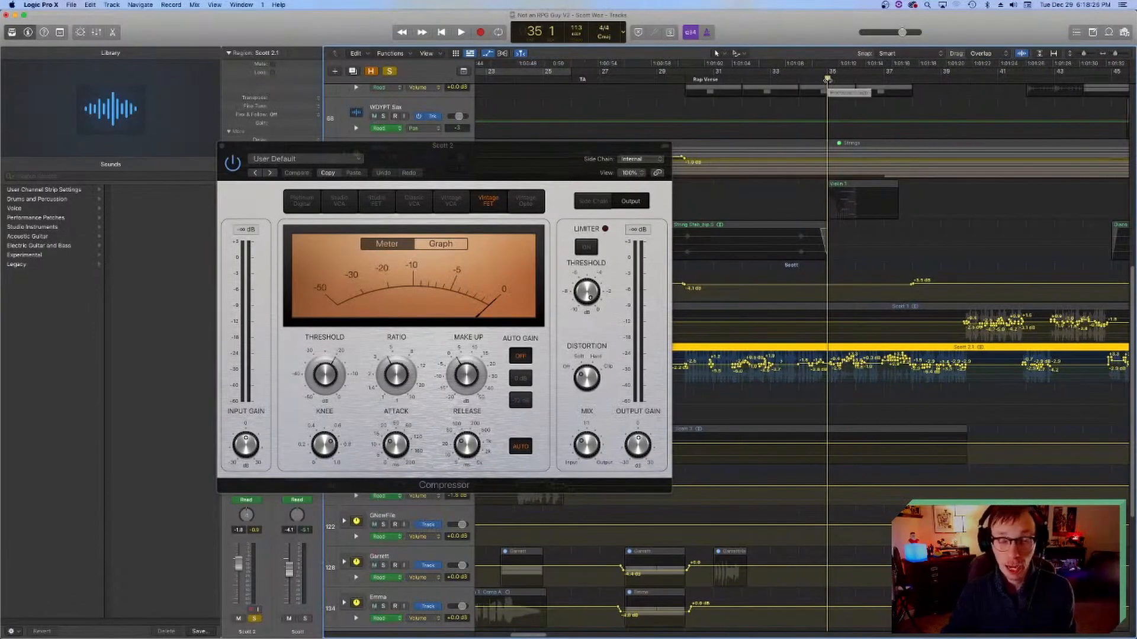
pyautogui.press('space')
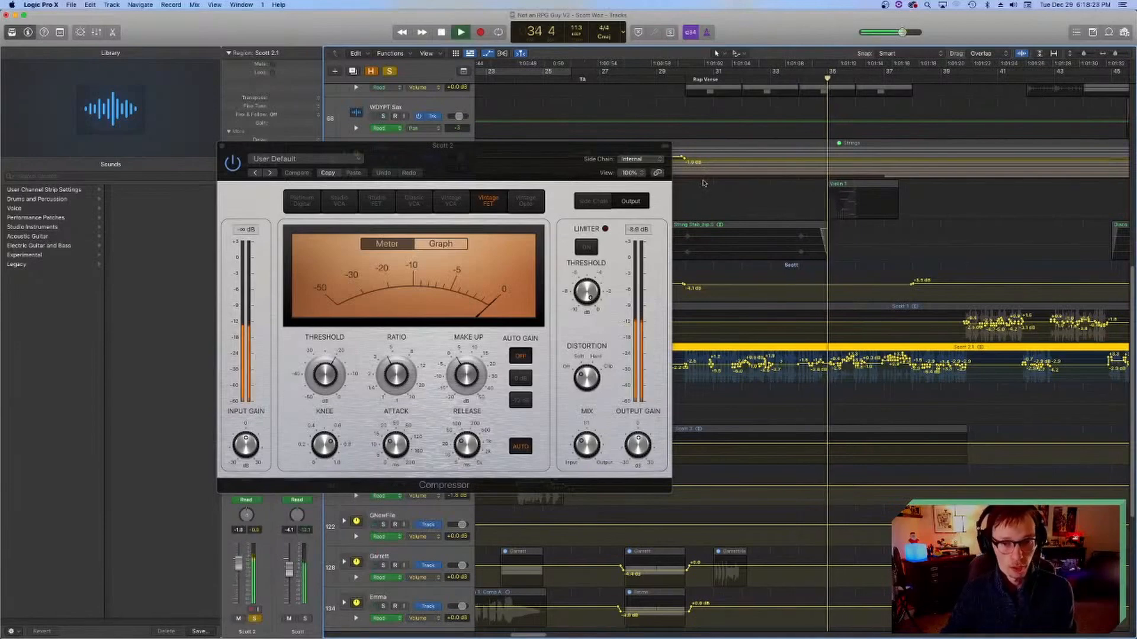
pyautogui.press('space')
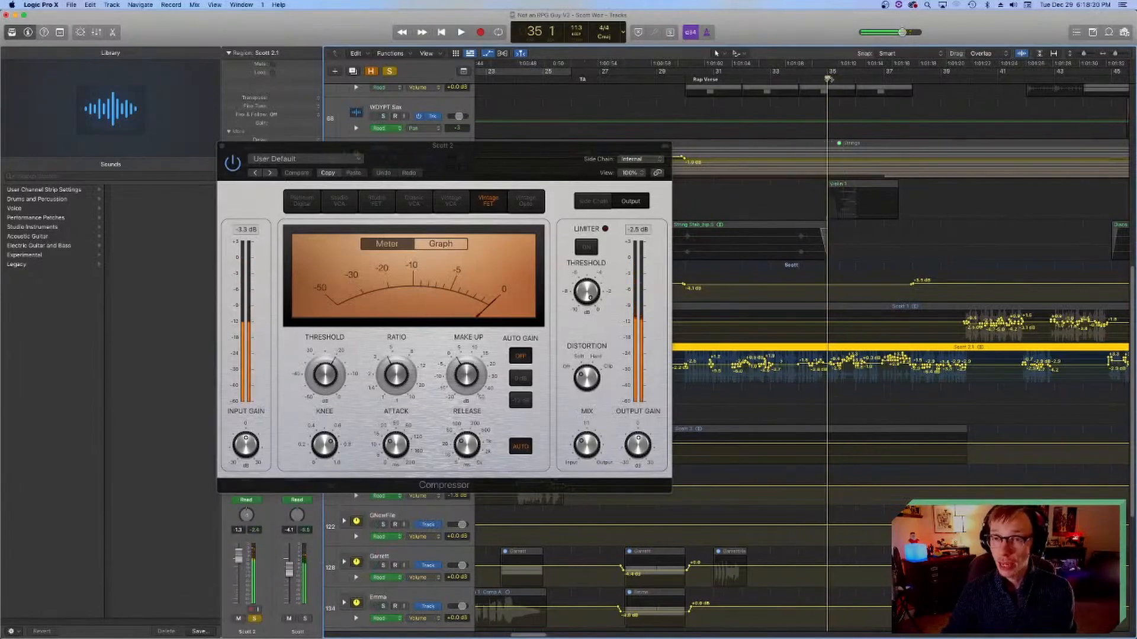
pyautogui.press('space')
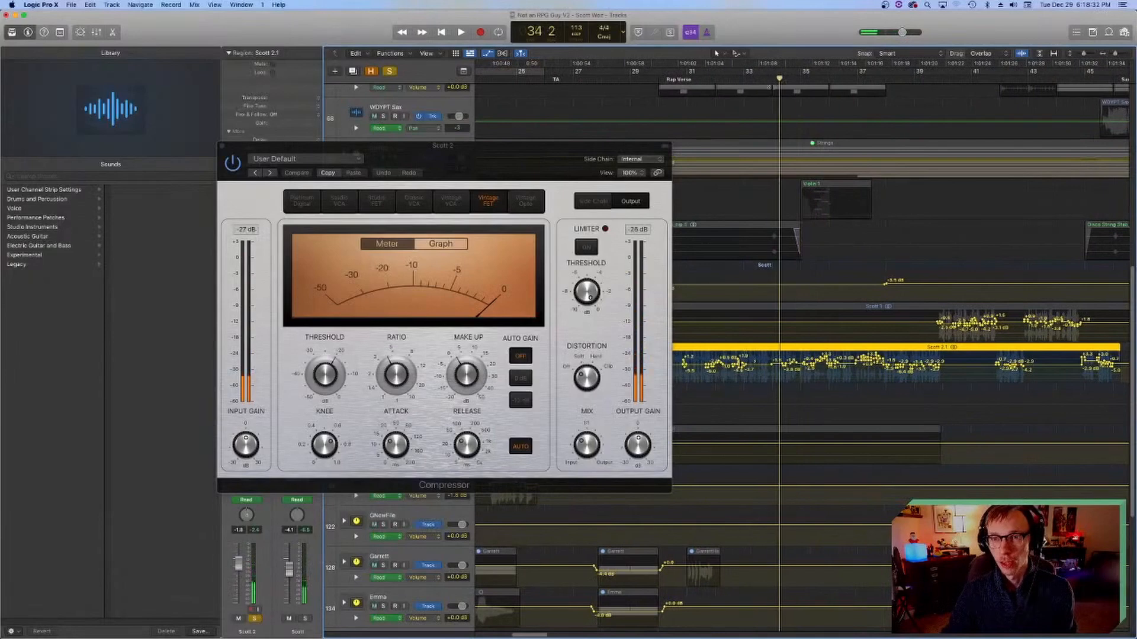
pyautogui.press('space')
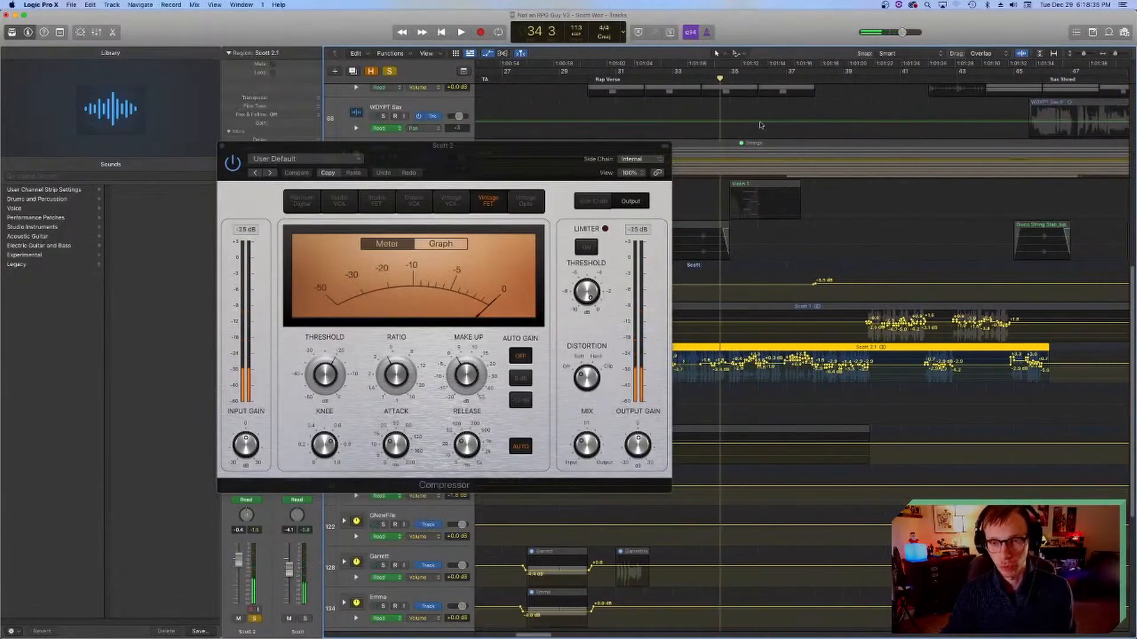
pyautogui.click(728, 78)
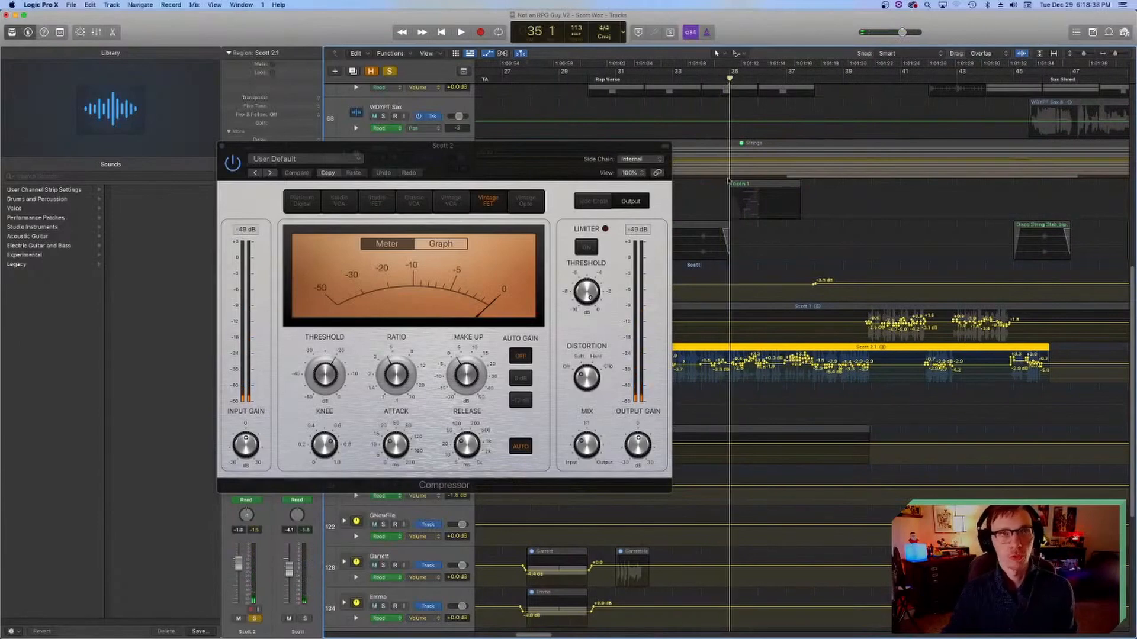
# Step: Move the Compressor window aside to free the rap verse timeline and place the playhead at bar 35
pyautogui.hscroll(-3, 734, 199)
pyautogui.click(746, 79)
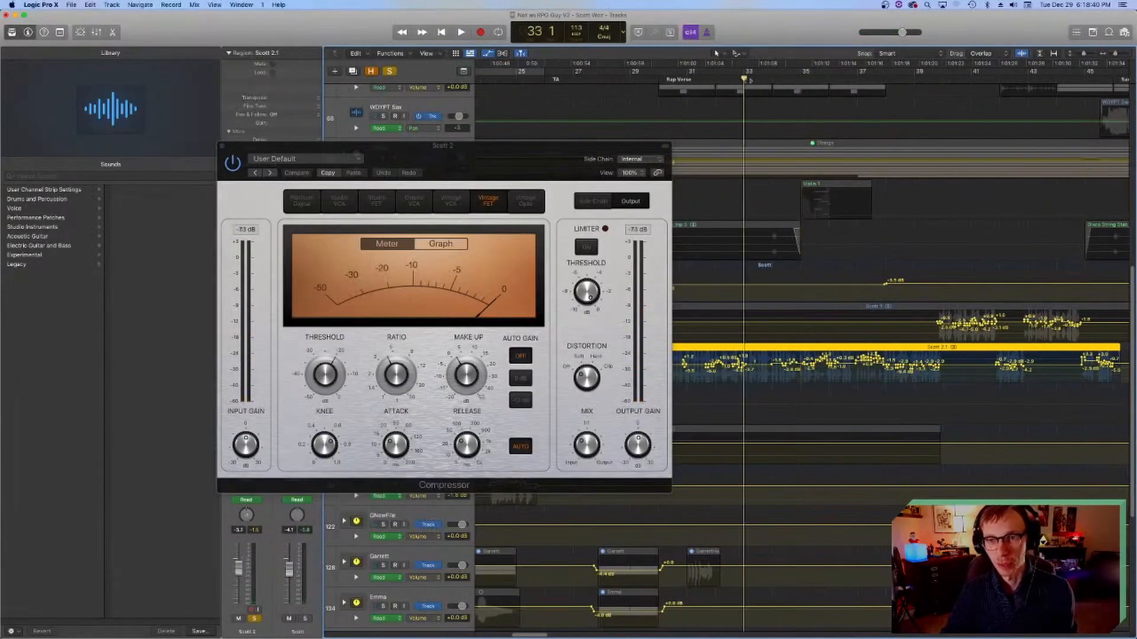
pyautogui.hscroll(2, 803, 243)
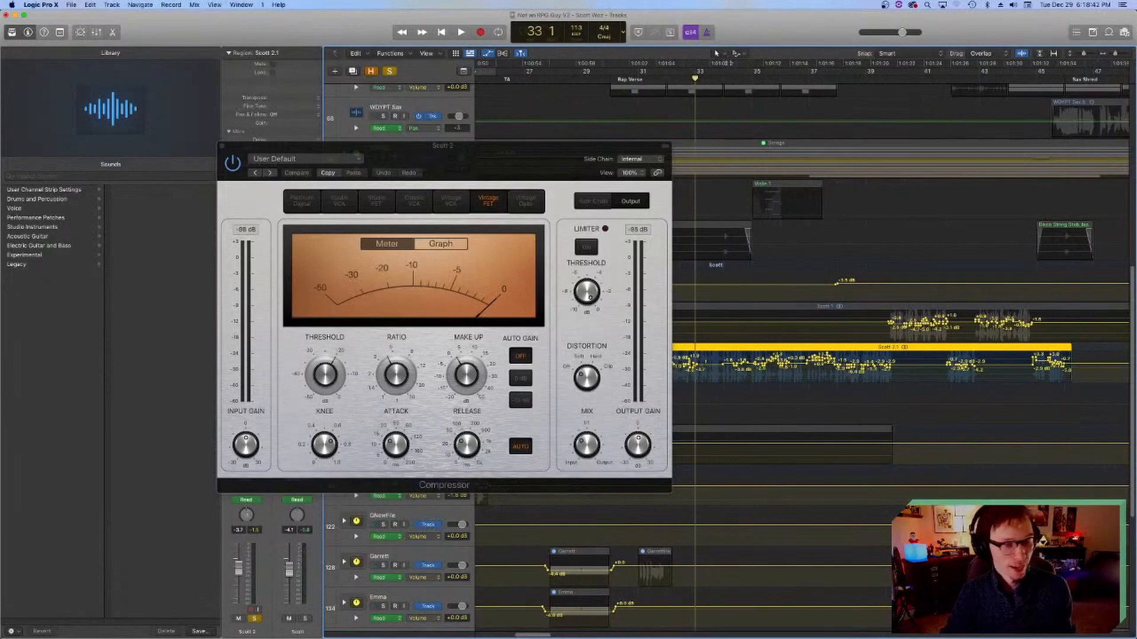
pyautogui.hscroll(2, 749, 263)
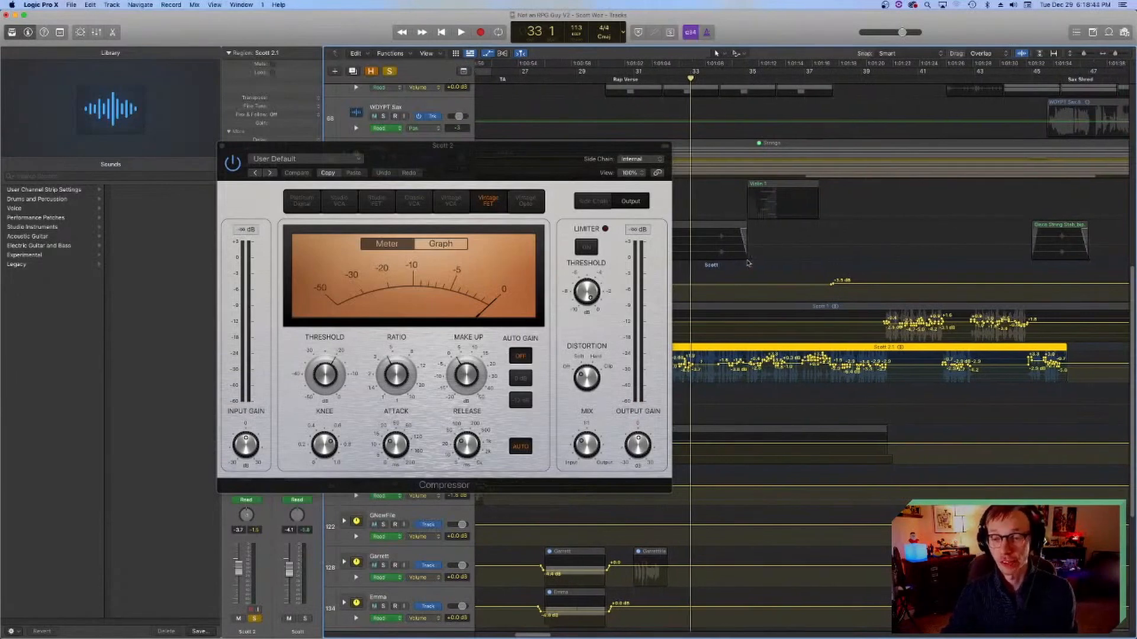
pyautogui.hscroll(-1, 748, 259)
pyautogui.moveTo(587, 450)
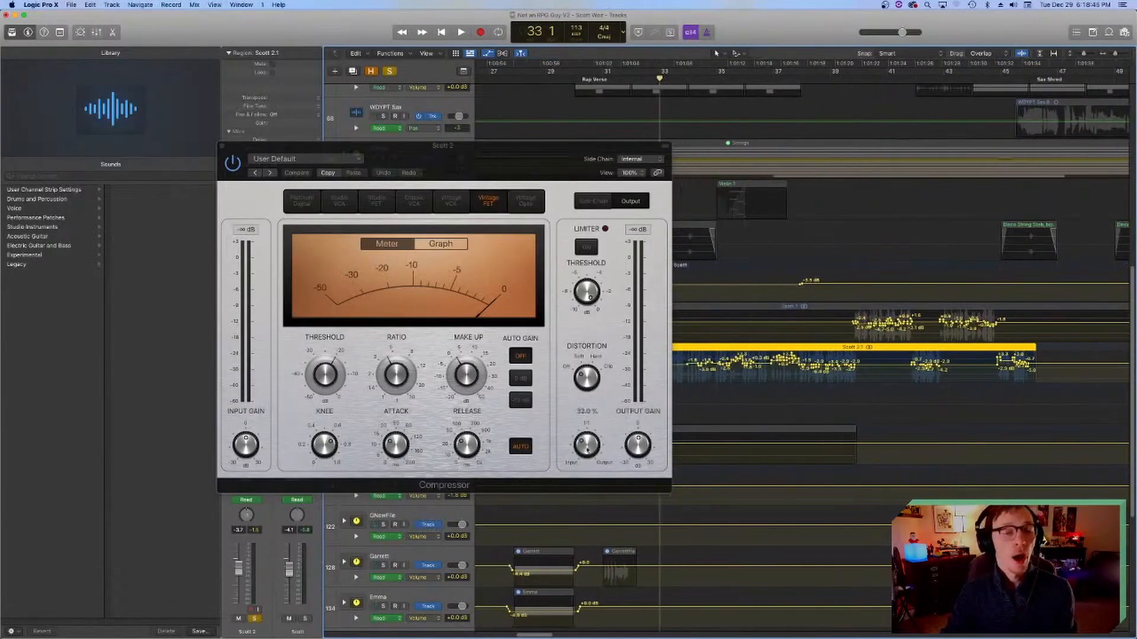
pyautogui.moveTo(561, 146); pyautogui.dragTo(517, 151)
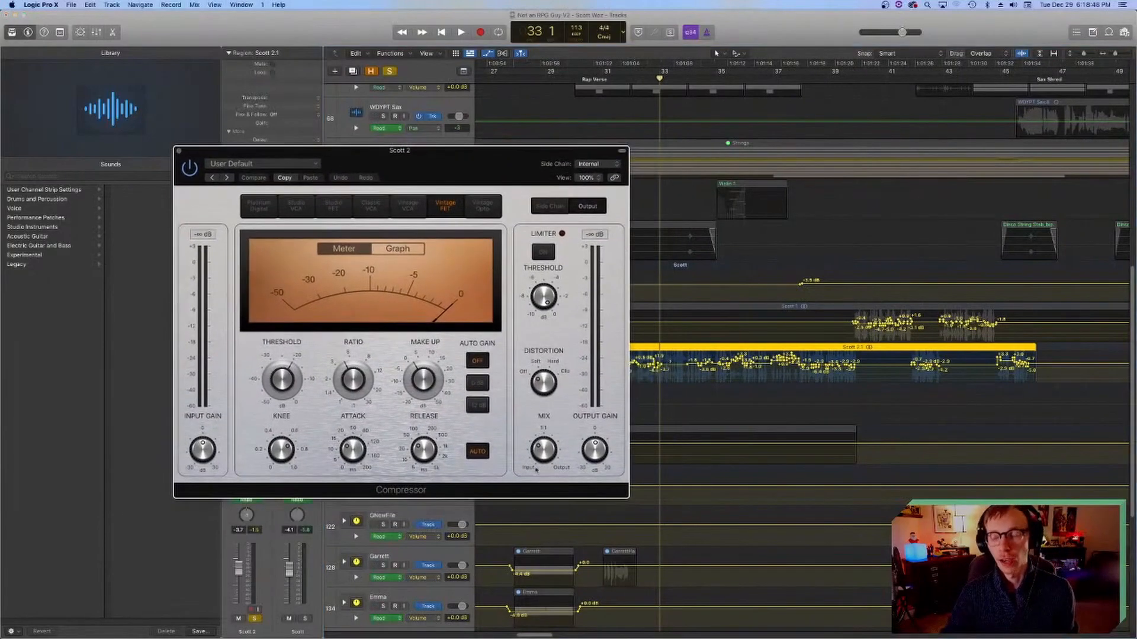
pyautogui.click(714, 77)
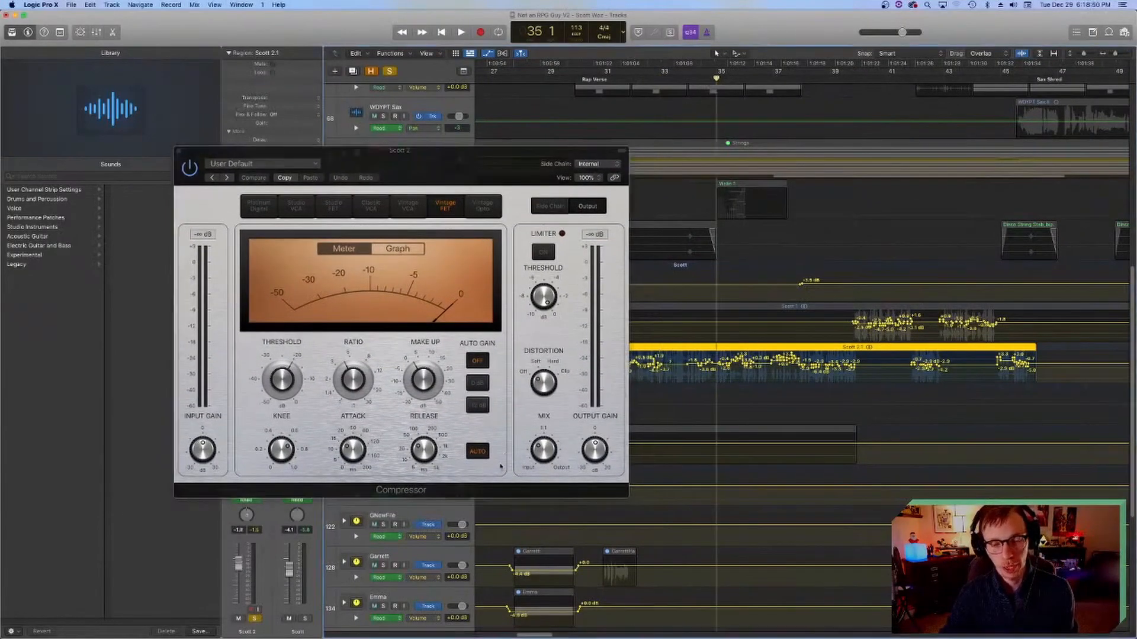
# Step: Listen to the compressed vocal from bar 35, stop playback and place the playhead at bar 34
pyautogui.moveTo(556, 450)
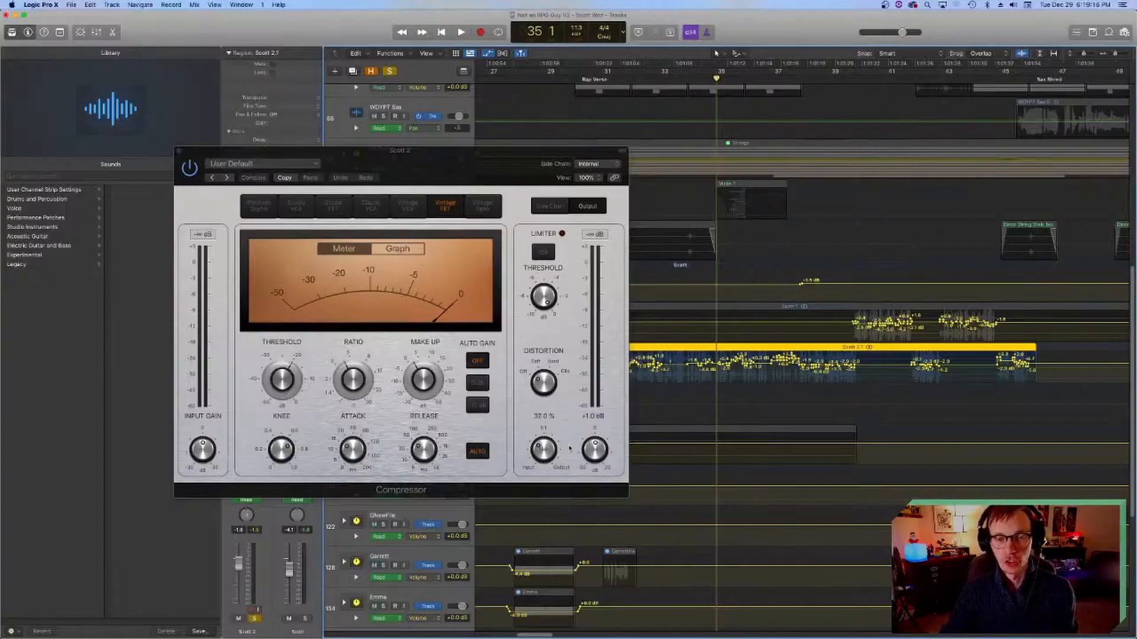
pyautogui.press('space')
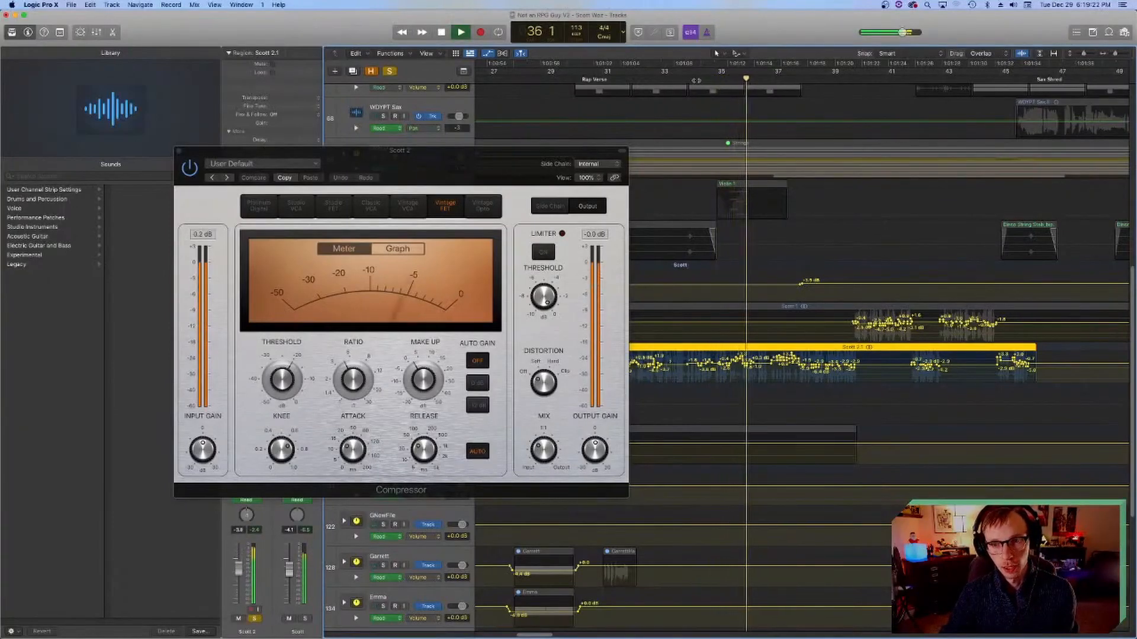
pyautogui.click(659, 81)
pyautogui.press('space')
pyautogui.click(686, 78)
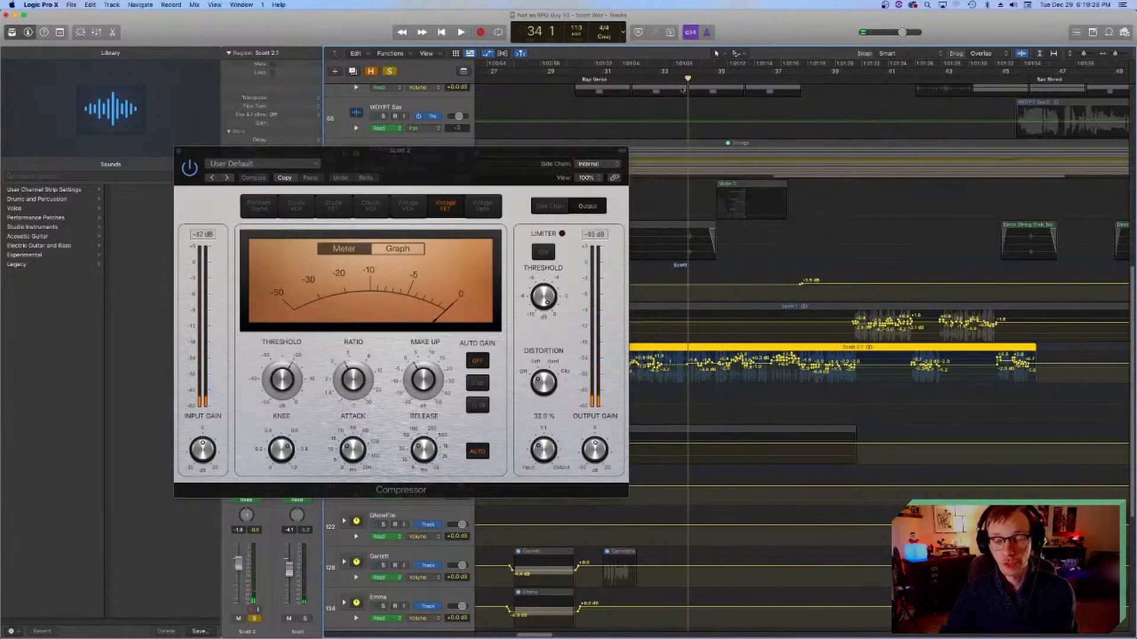
# Step: Play the vocal from bar 34 while raising and lowering the Compressor's Mix to hear its effect, bringing it partway back up
pyautogui.press('space')
pyautogui.moveTo(536, 449); pyautogui.dragTo(531, 387)
pyautogui.moveTo(541, 448); pyautogui.dragTo(543, 556)
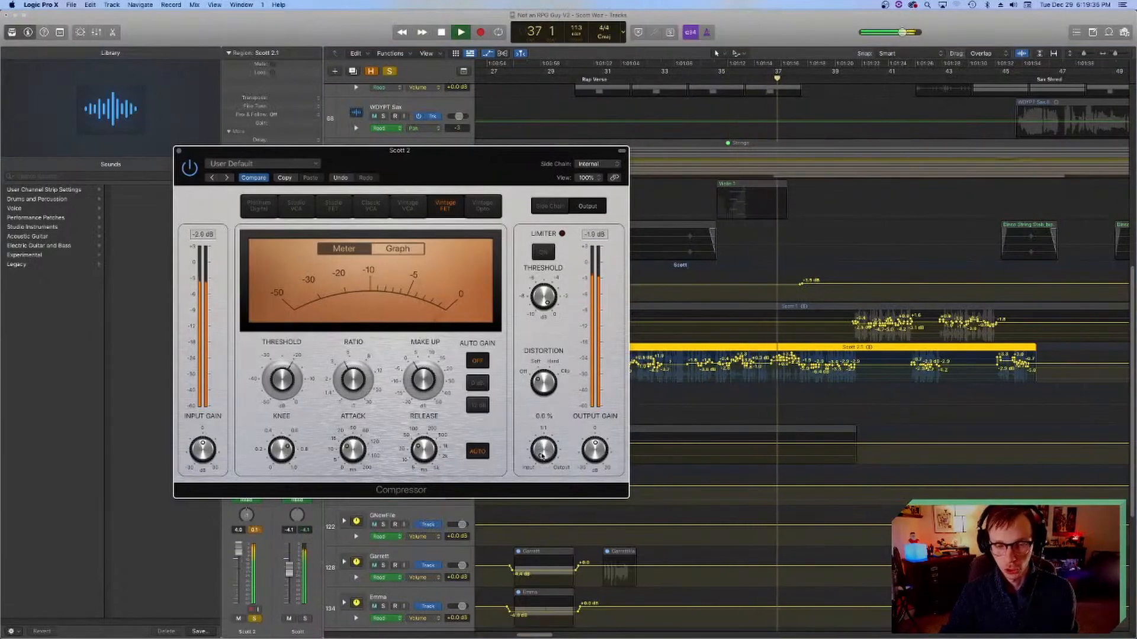
pyautogui.click(683, 79)
pyautogui.moveTo(543, 454); pyautogui.dragTo(536, 426)
pyautogui.press('space')
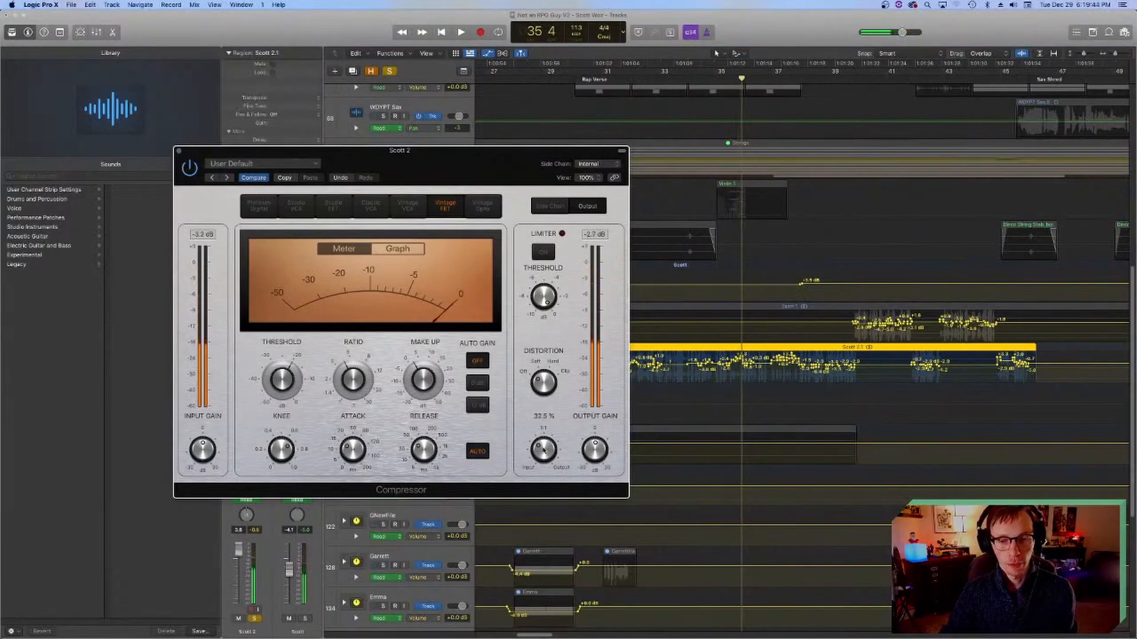
# Step: Move the Compressor window off the tracks, place the playhead at bar 34 and close the plug-in
pyautogui.click(717, 78)
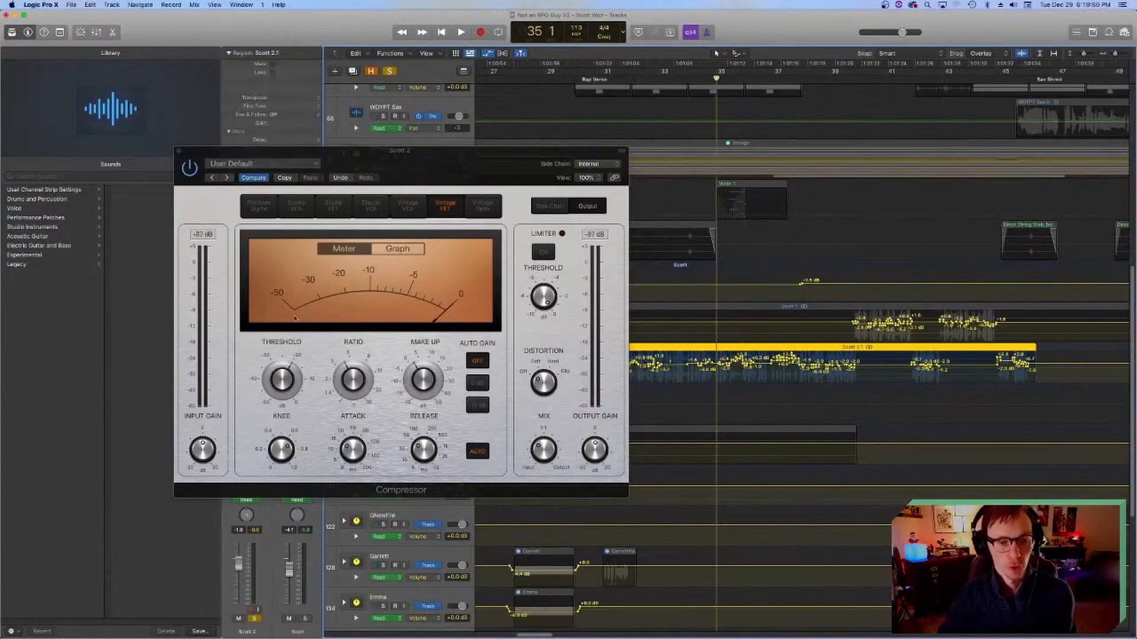
pyautogui.click(407, 155)
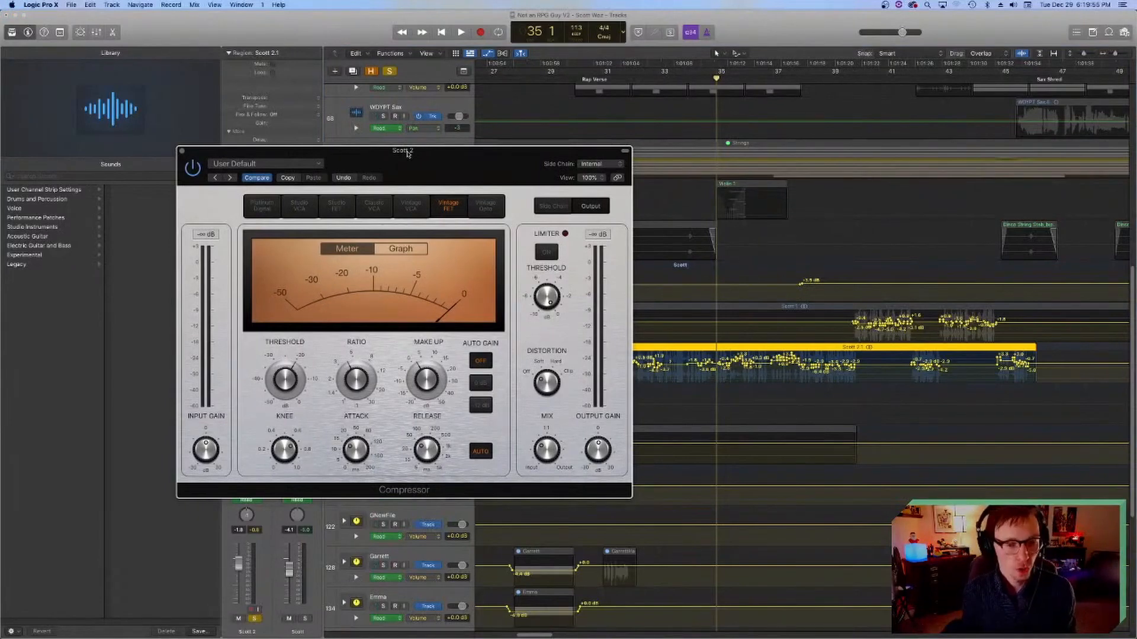
pyautogui.moveTo(407, 153); pyautogui.dragTo(347, 164)
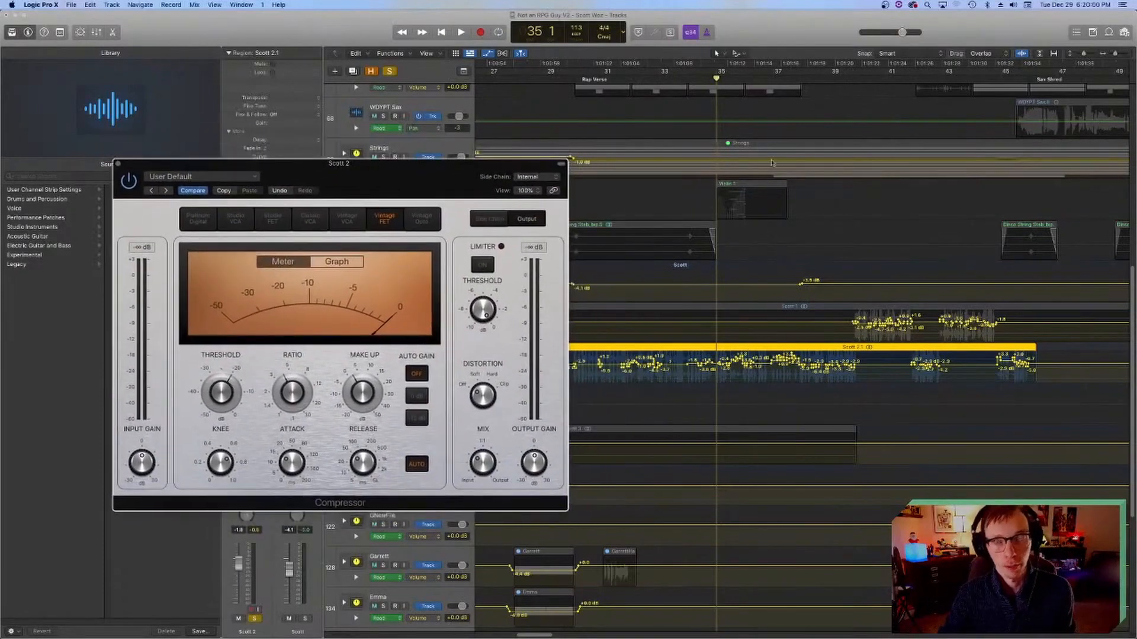
pyautogui.click(687, 82)
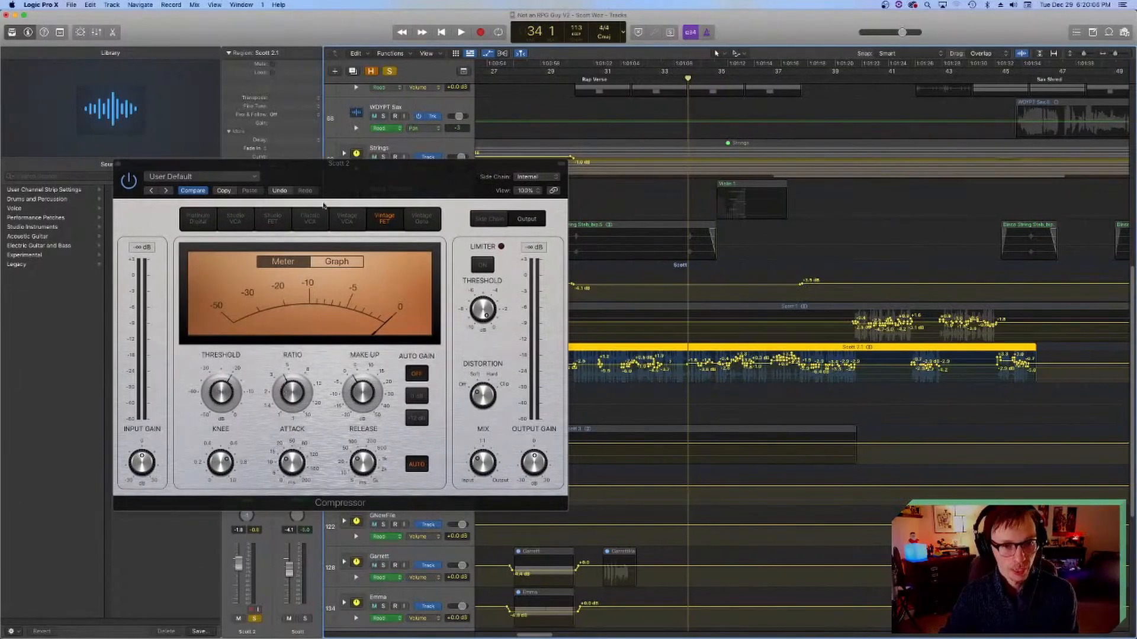
pyautogui.click(118, 164)
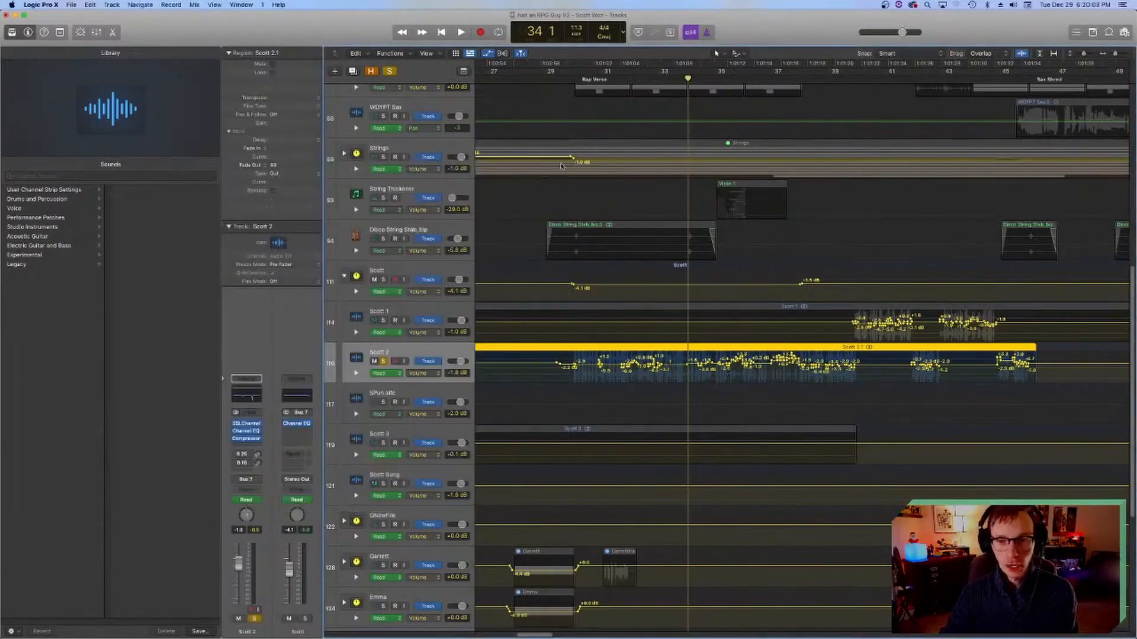
# Step: Compare the vocal from bar 35 with SSLChannel, Channel EQ and Compressor bypassed and active, leaving all three on
pyautogui.press('space')
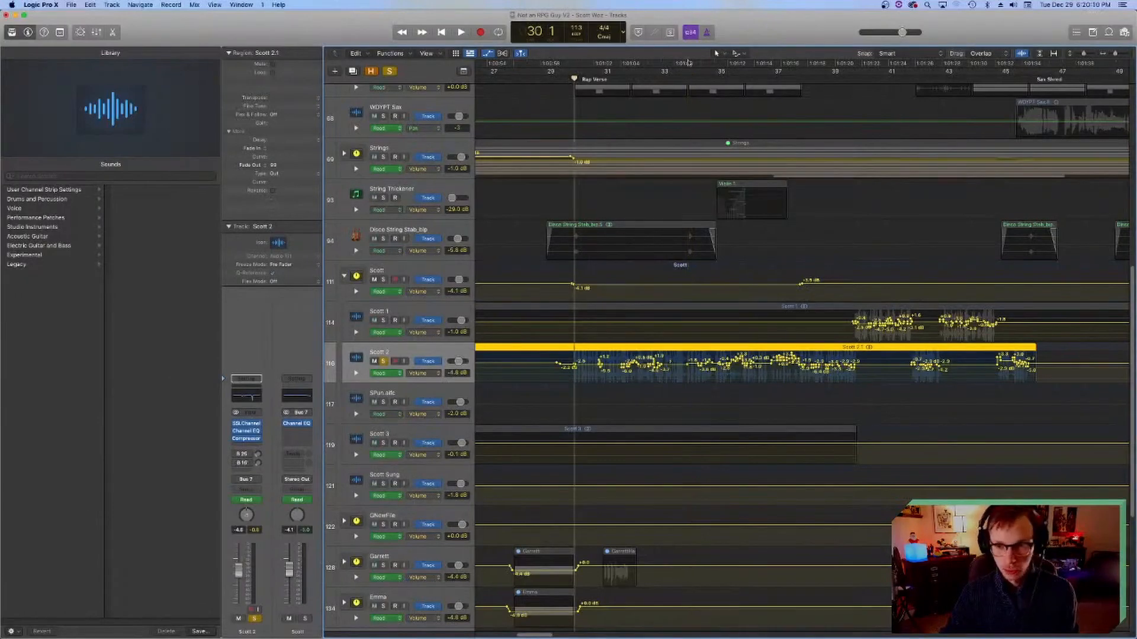
pyautogui.click(715, 79)
pyautogui.press('space')
pyautogui.click(236, 424)
pyautogui.click(236, 432)
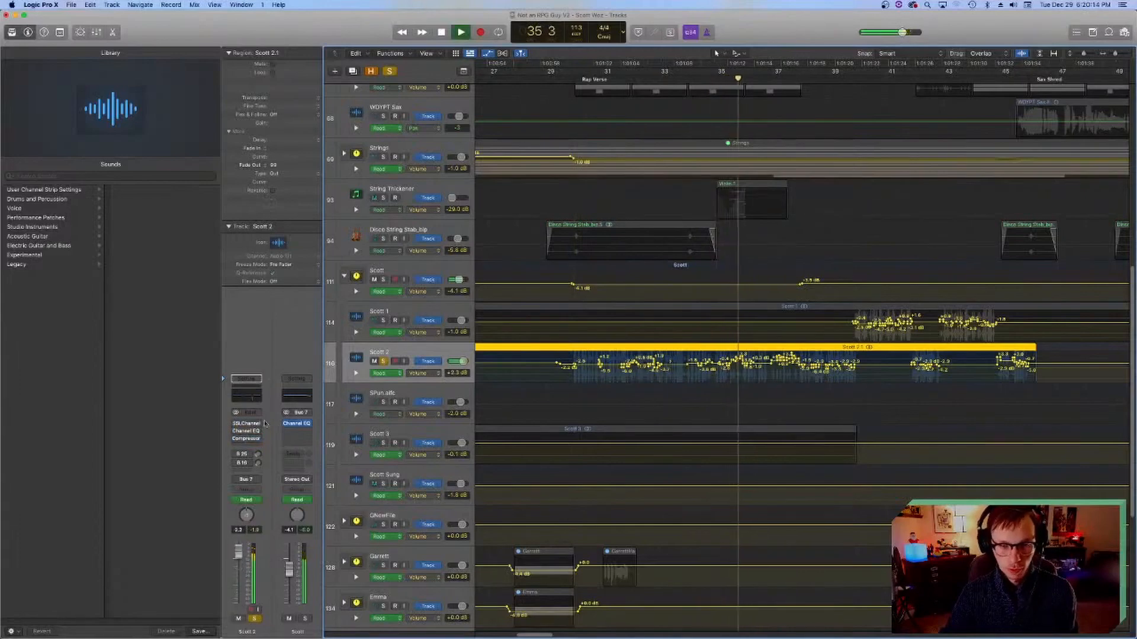
pyautogui.click(236, 424)
pyautogui.click(237, 431)
pyautogui.click(236, 439)
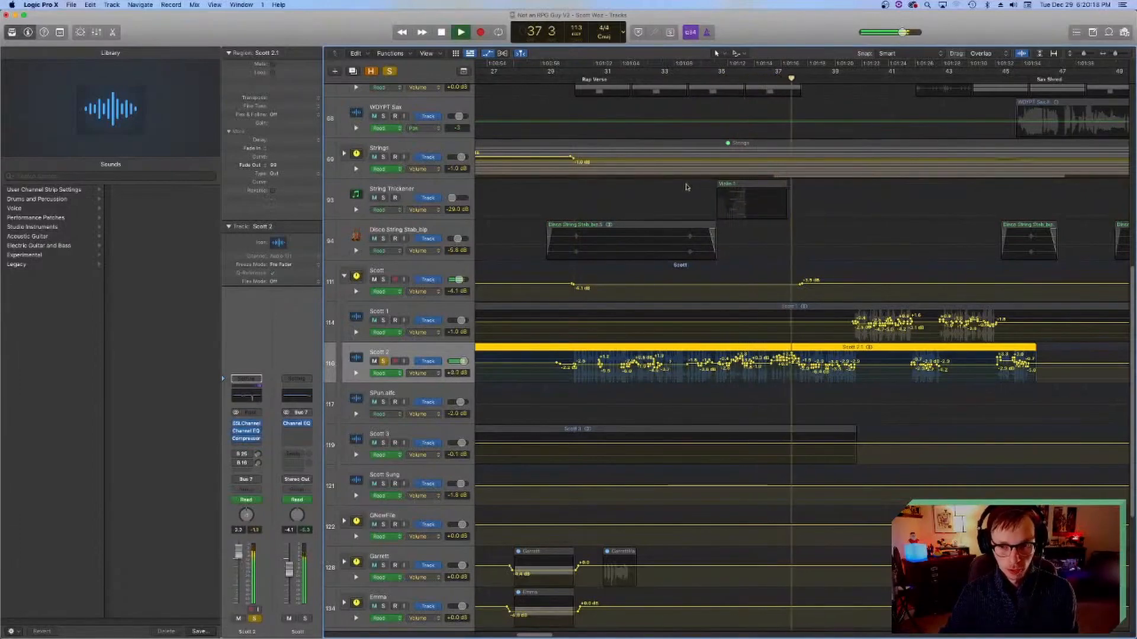
pyautogui.press('space')
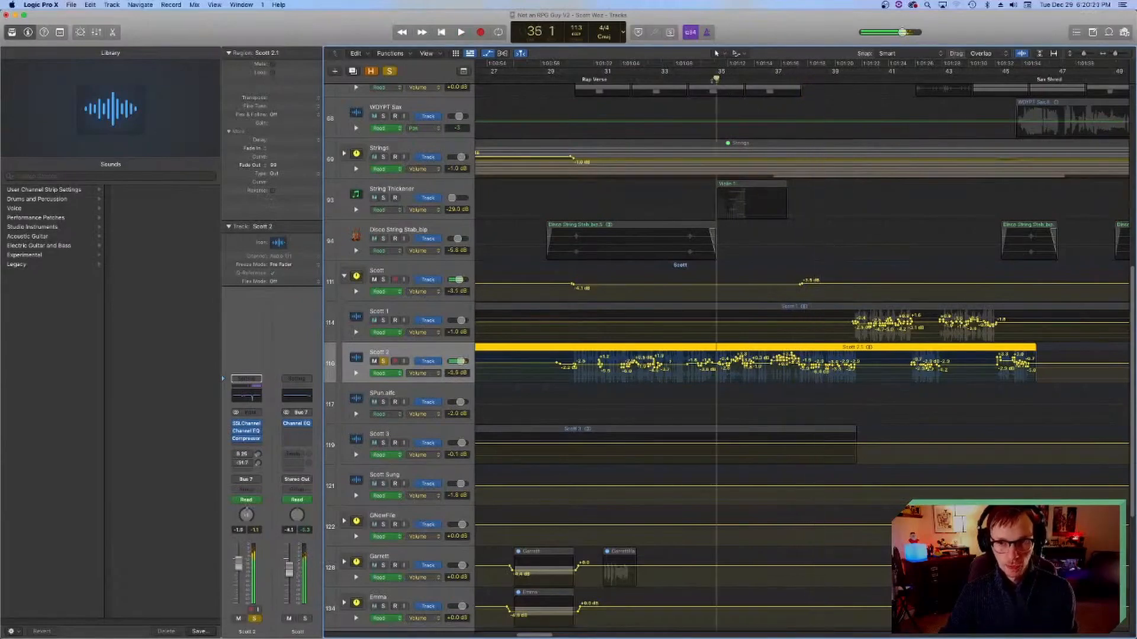
# Step: Inspect the VerbSuite Classics reverb fed by the vocal's Bus 25 send, and close its window
pyautogui.click(247, 454)
pyautogui.click(296, 425)
pyautogui.click(296, 424)
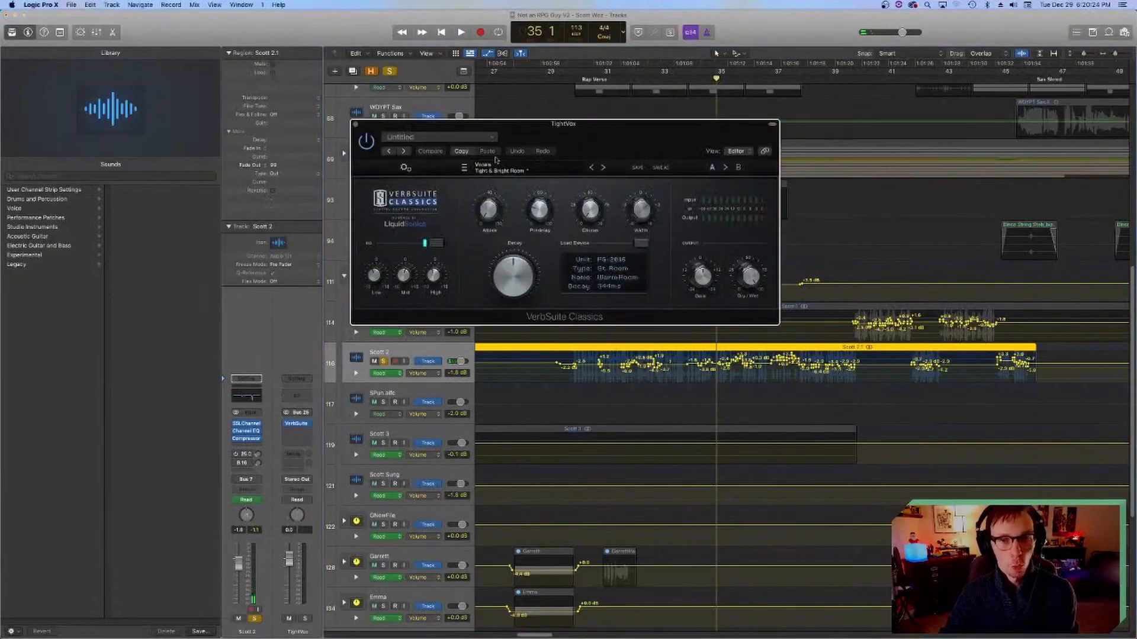
pyautogui.click(354, 123)
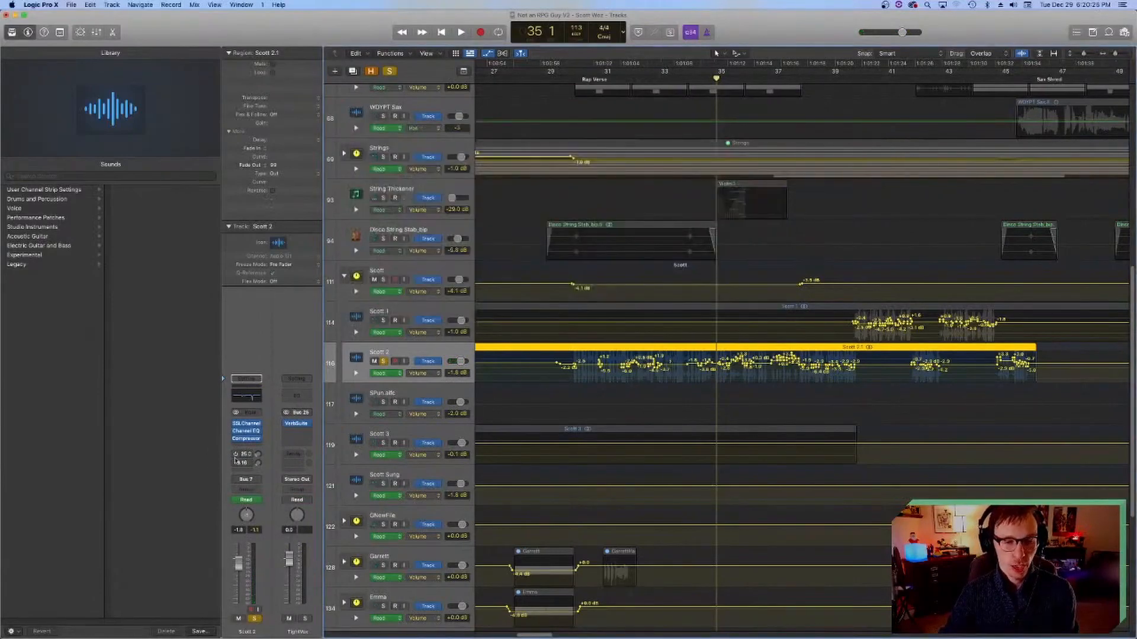
# Step: Turn on the vocal's Bus 25 send, listen to the reverb and return the playhead to bar 35
pyautogui.press('space')
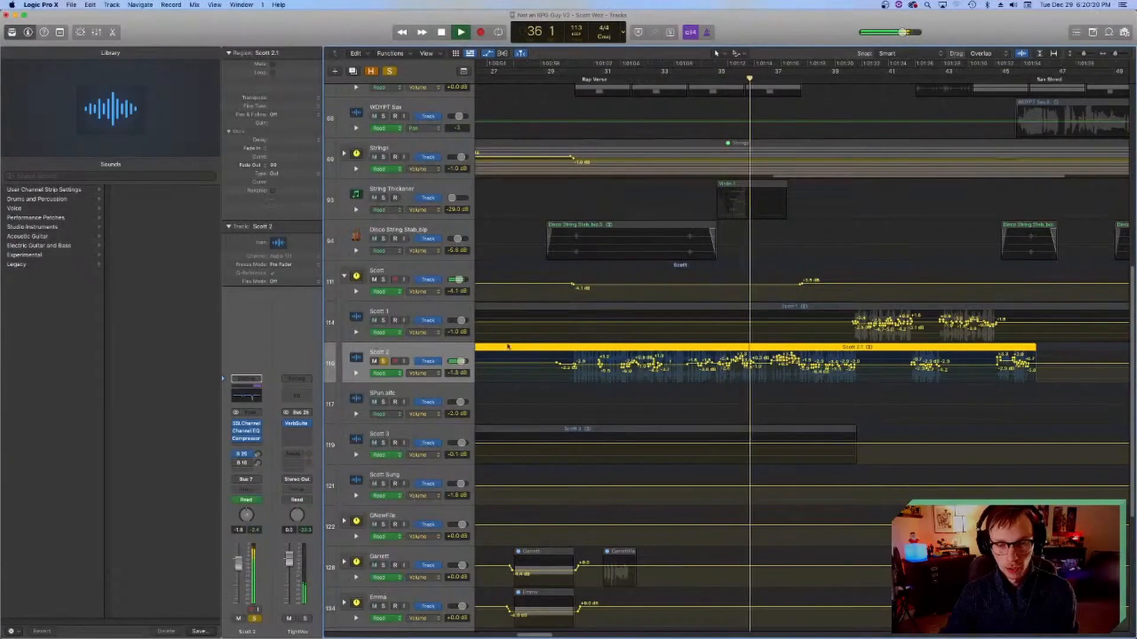
pyautogui.press('space')
pyautogui.click(713, 79)
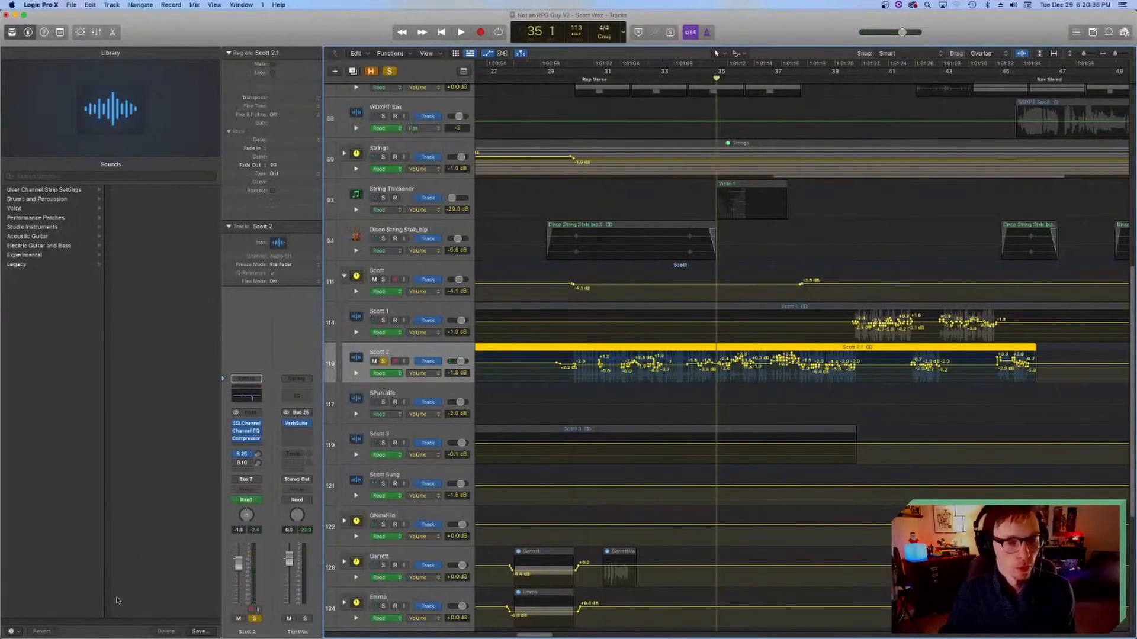
# Step: Turn on the vocal's Bus 16 send and inspect its Lustrous Plates reverb, closing the plug-in window
pyautogui.click(245, 463)
pyautogui.click(264, 431)
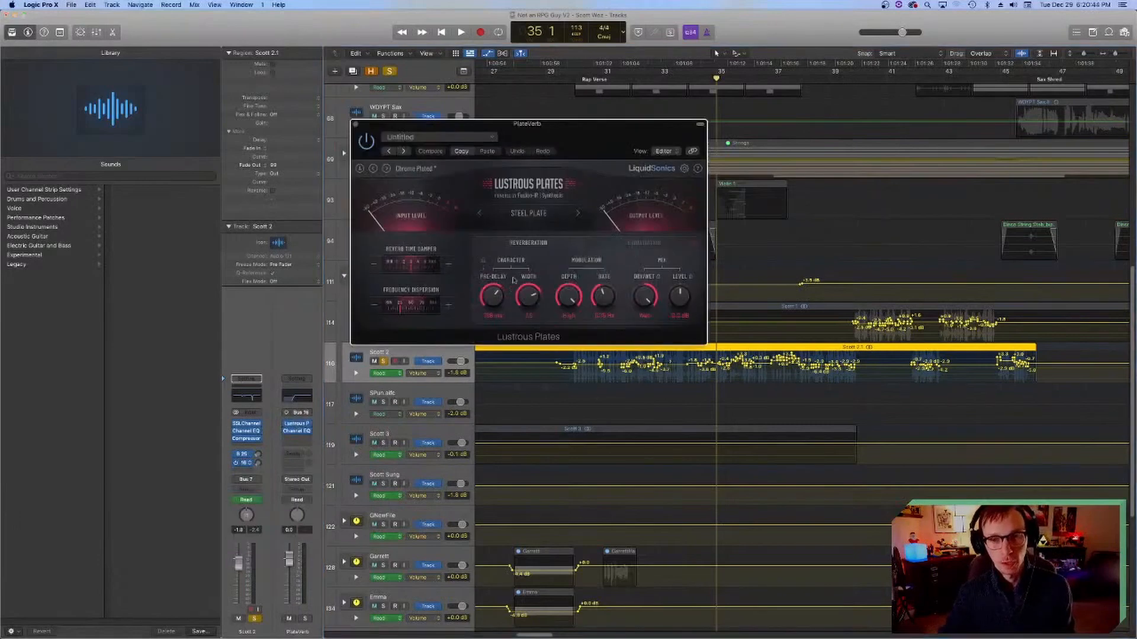
pyautogui.moveTo(538, 132); pyautogui.dragTo(535, 203)
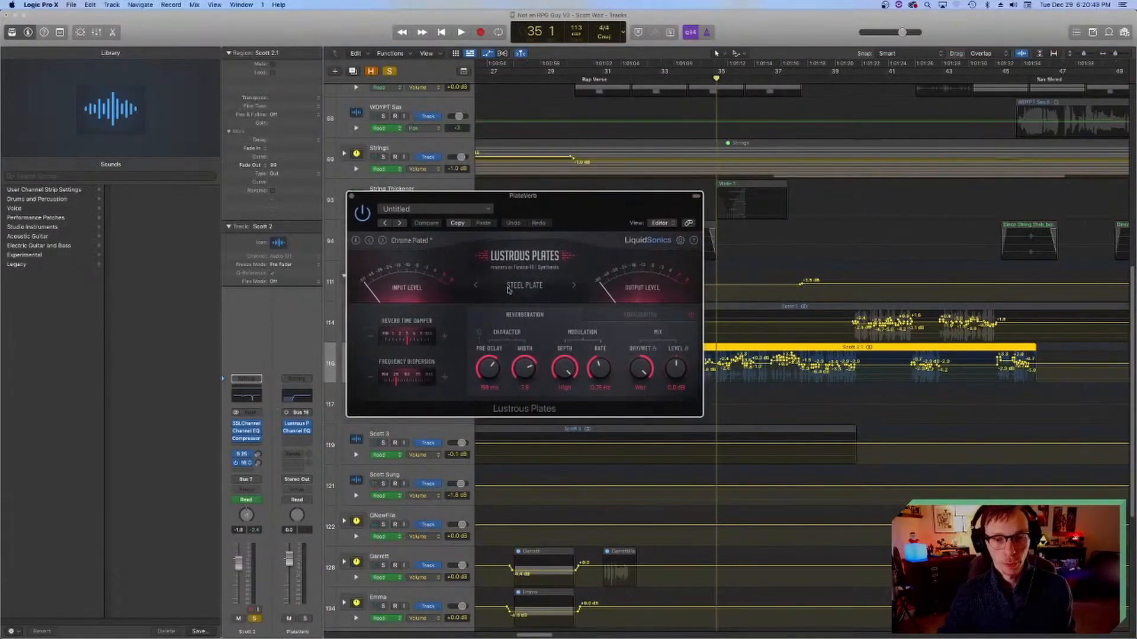
pyautogui.click(352, 198)
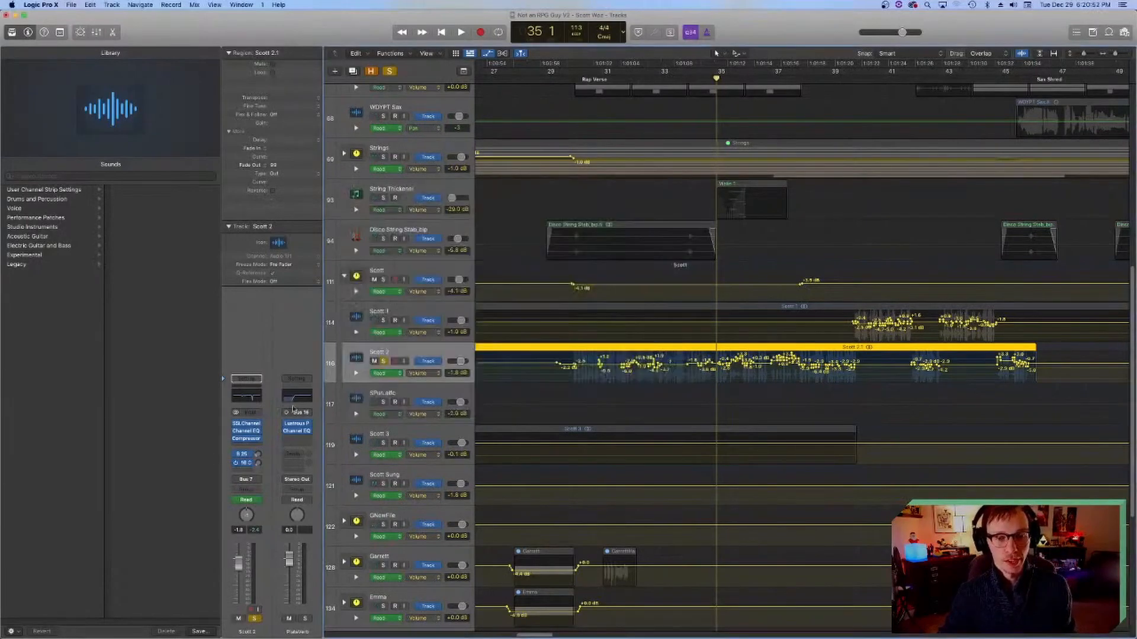
# Step: Listen to the soloed vocal with both reverb sends active from bar 35, and move the playhead back near that bar
pyautogui.press('space')
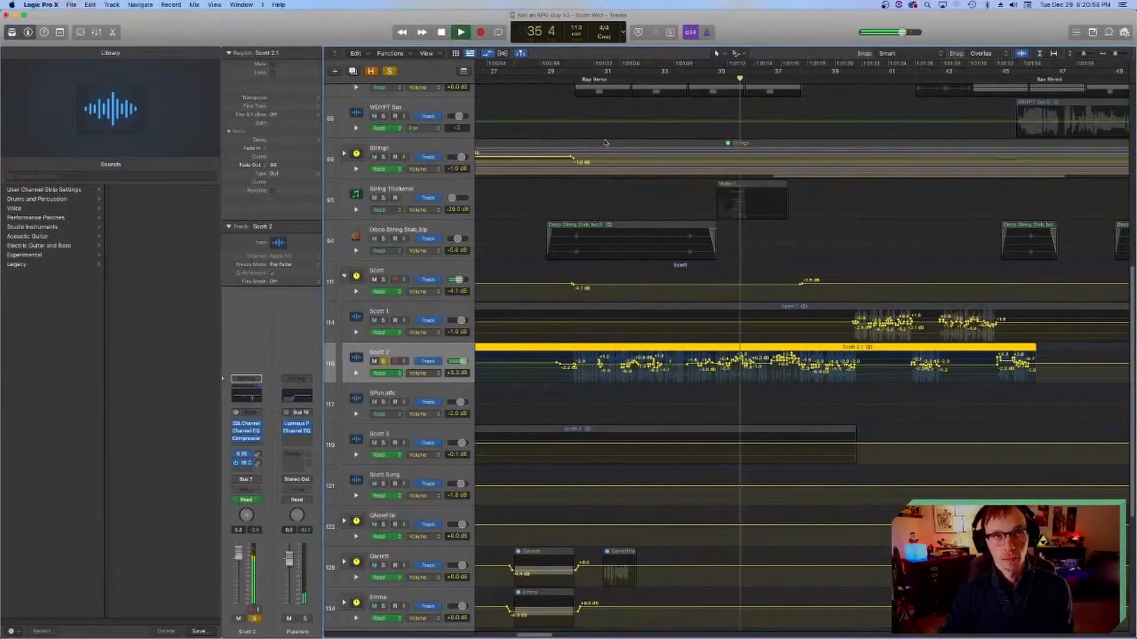
pyautogui.press('space')
pyautogui.click(715, 79)
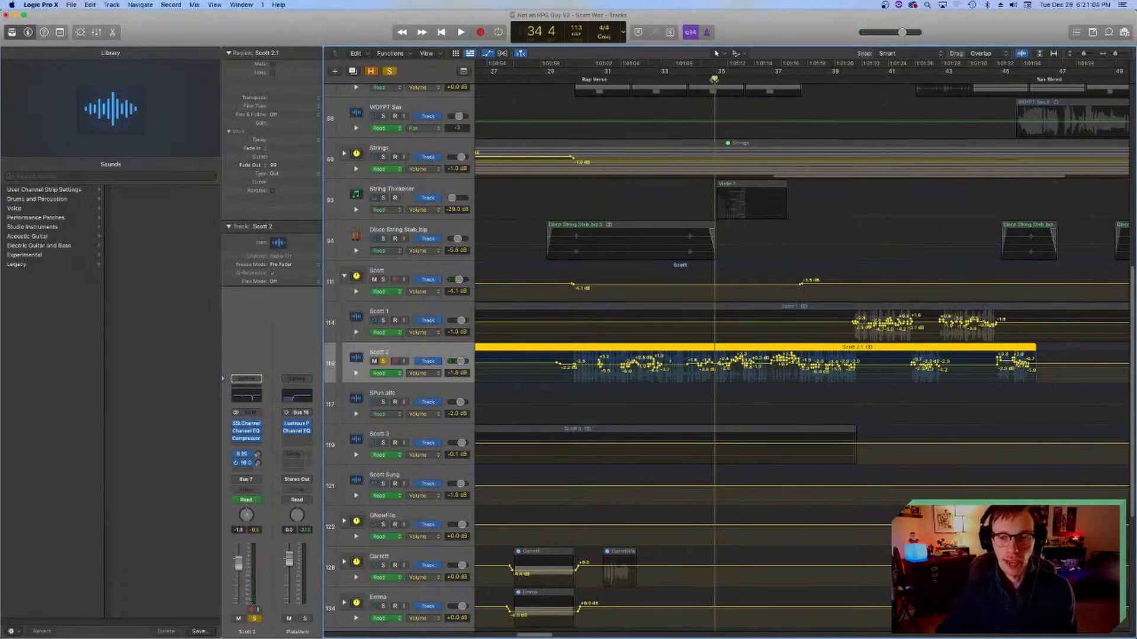
# Step: Listen to the soloed second rap vocal from bar 34, return the playhead to the Rap Verse at bar 30 and save
pyautogui.press('space')
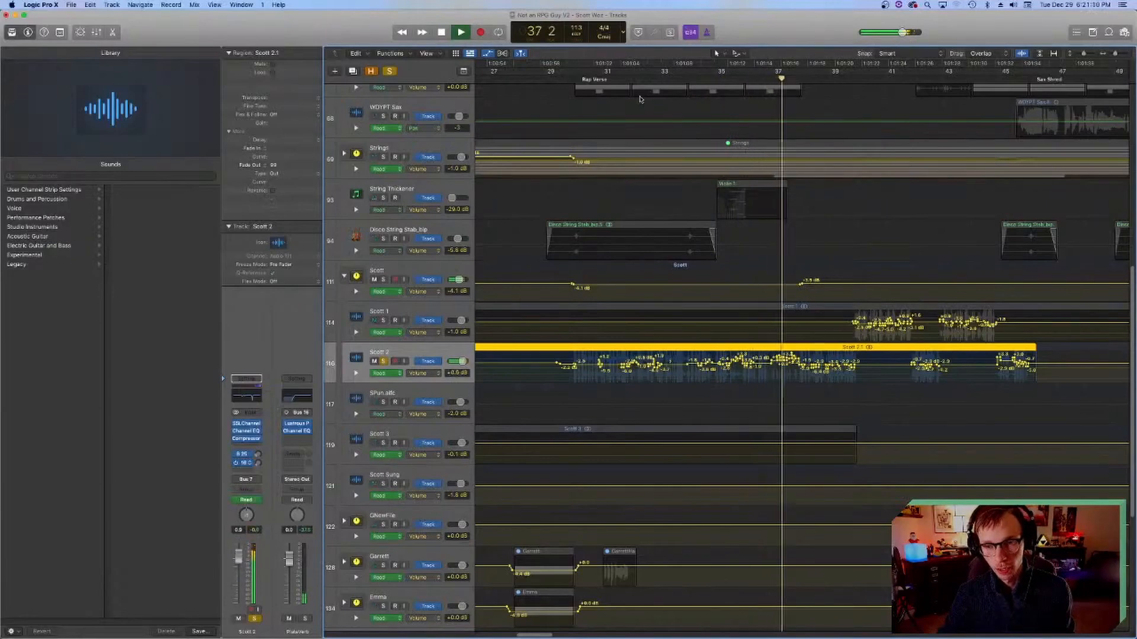
pyautogui.click(574, 80)
pyautogui.press('super+s')
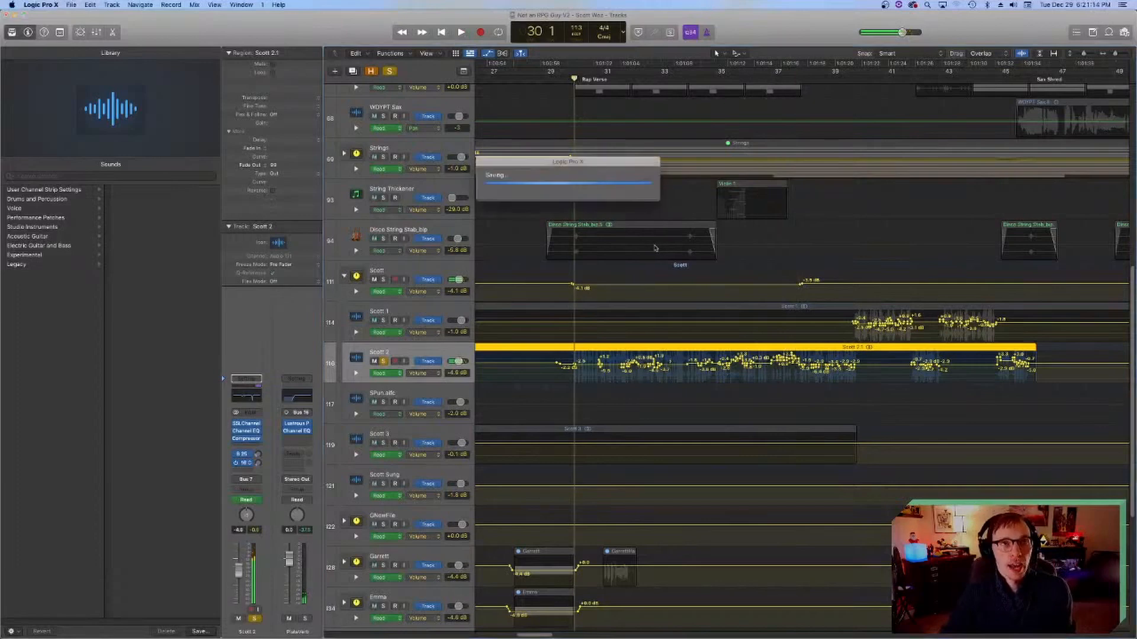
# Step: Solo the third vocal and the sung vocal too, listen from the PreCh section at bar 13 and save the project
pyautogui.hscroll(-15, 652, 243)
pyautogui.click(631, 82)
pyautogui.hscroll(5, 567, 260)
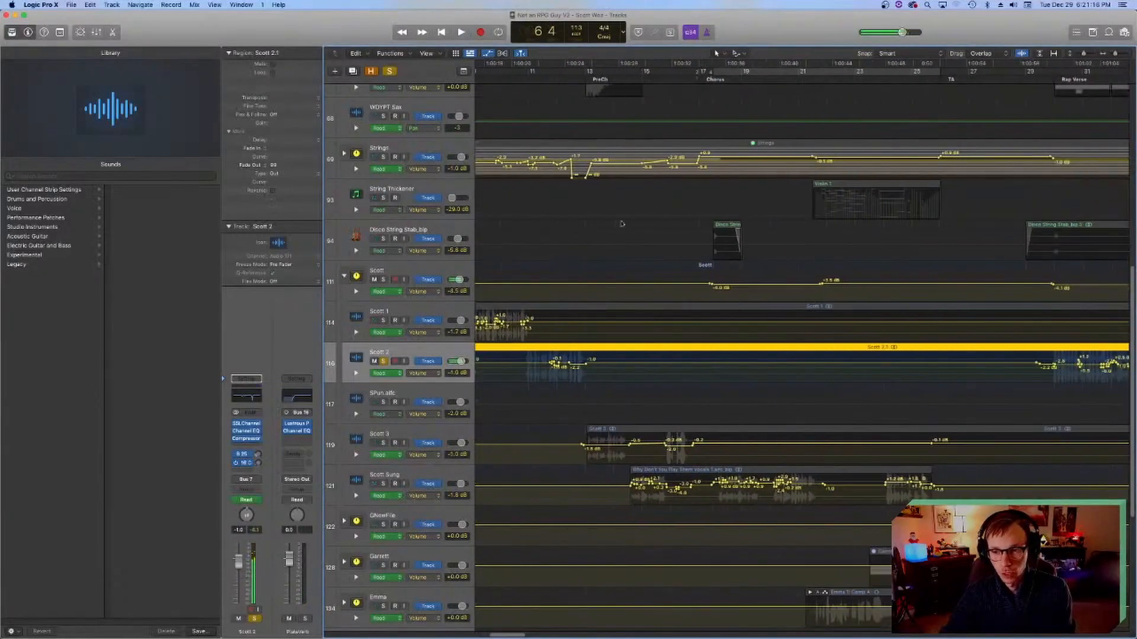
pyautogui.click(593, 77)
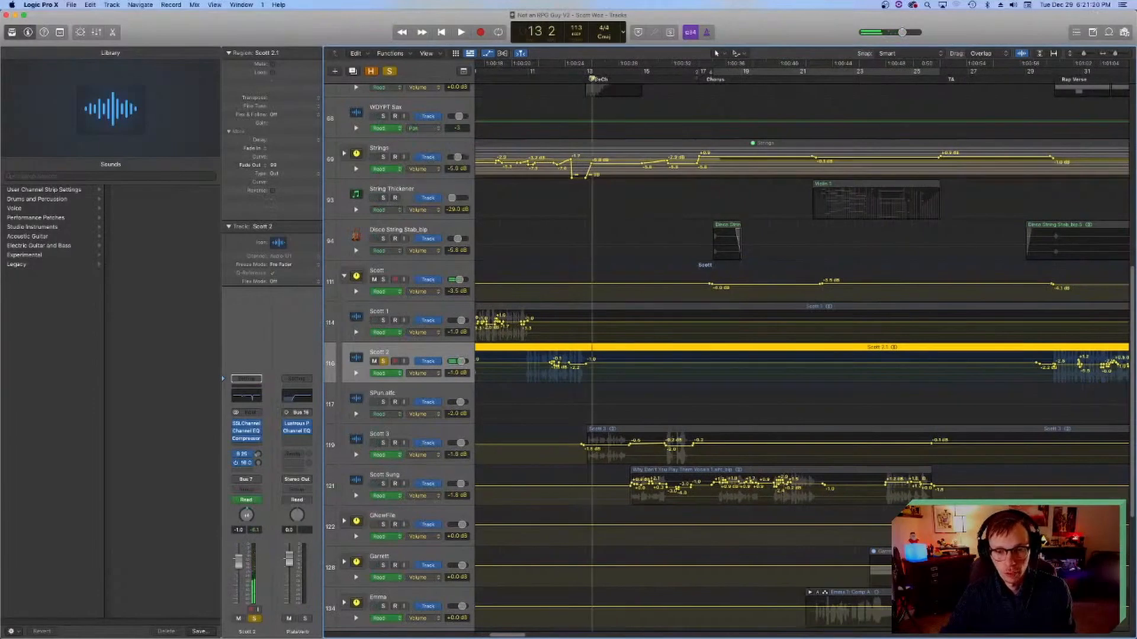
pyautogui.click(383, 442)
pyautogui.press('space')
pyautogui.click(383, 484)
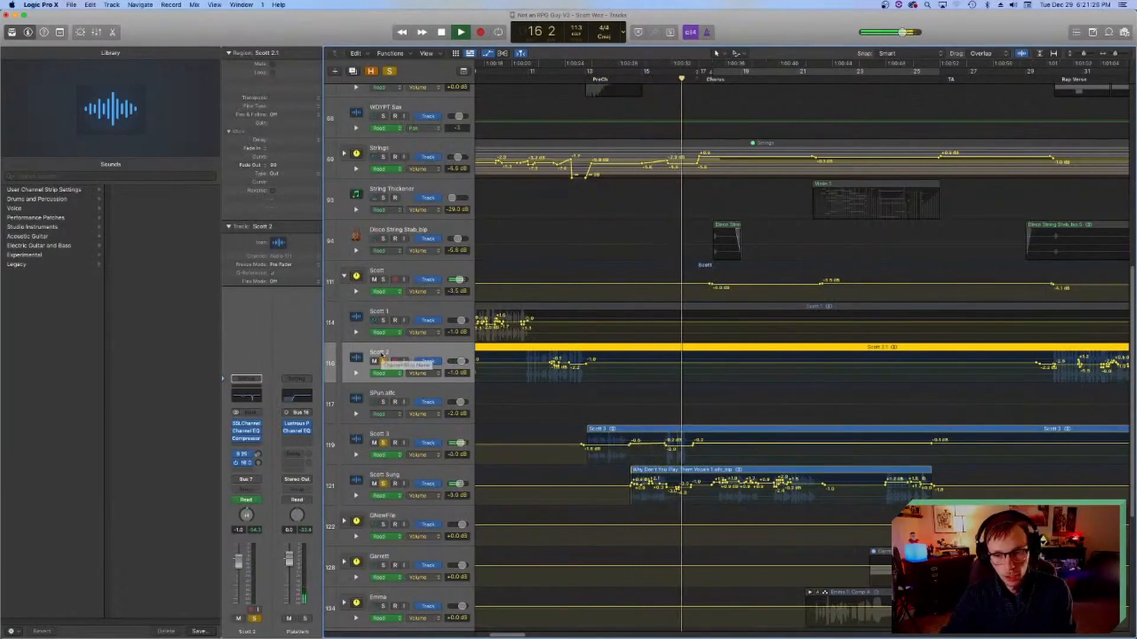
pyautogui.press('space')
pyautogui.press('super+s')
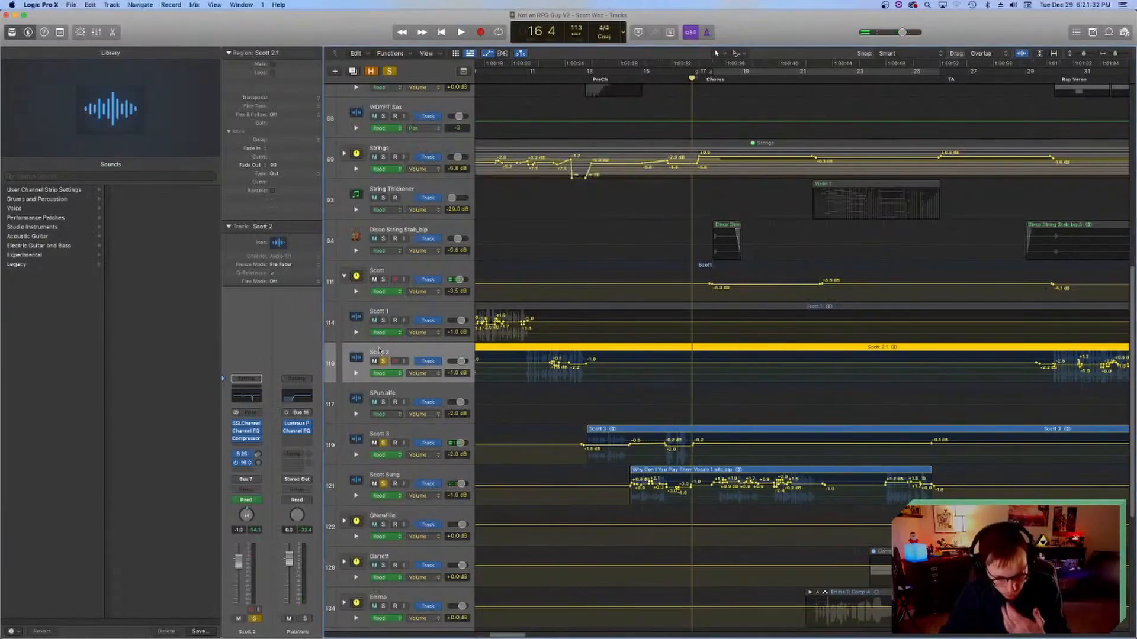
# Step: Select the sung vocal track and listen to it from the Chorus at bar 18
pyautogui.click(386, 478)
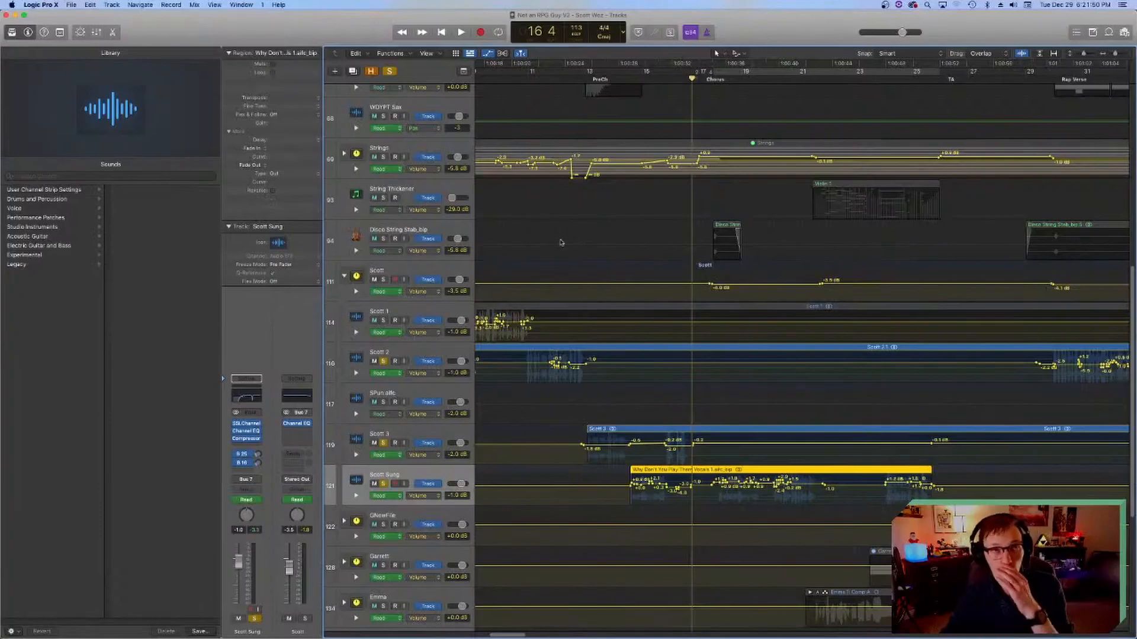
pyautogui.click(712, 80)
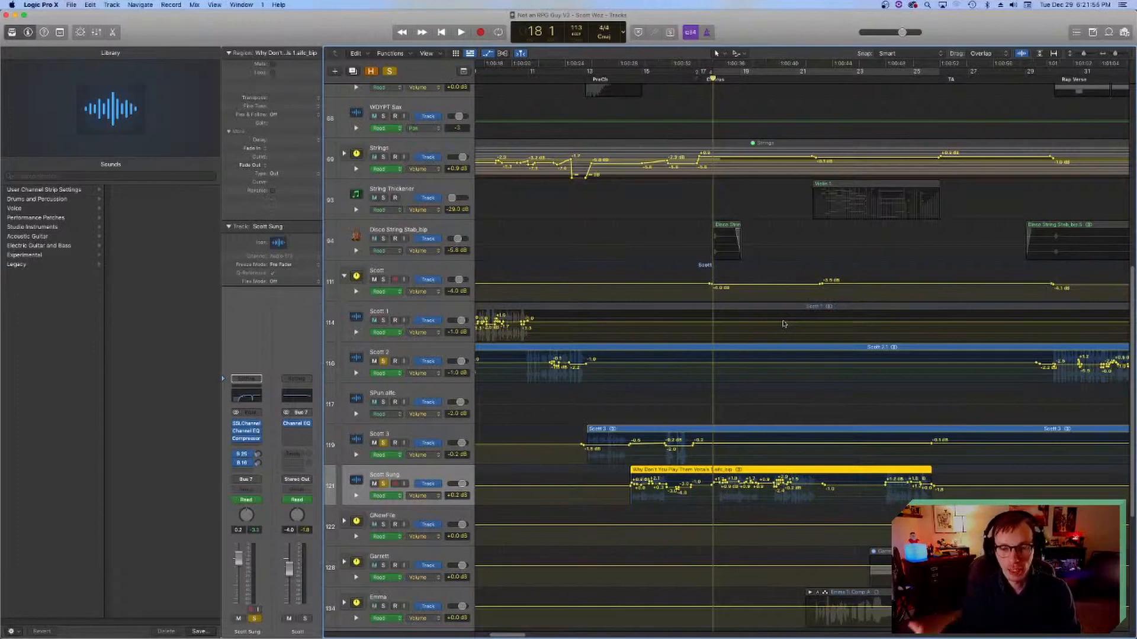
pyautogui.press('space')
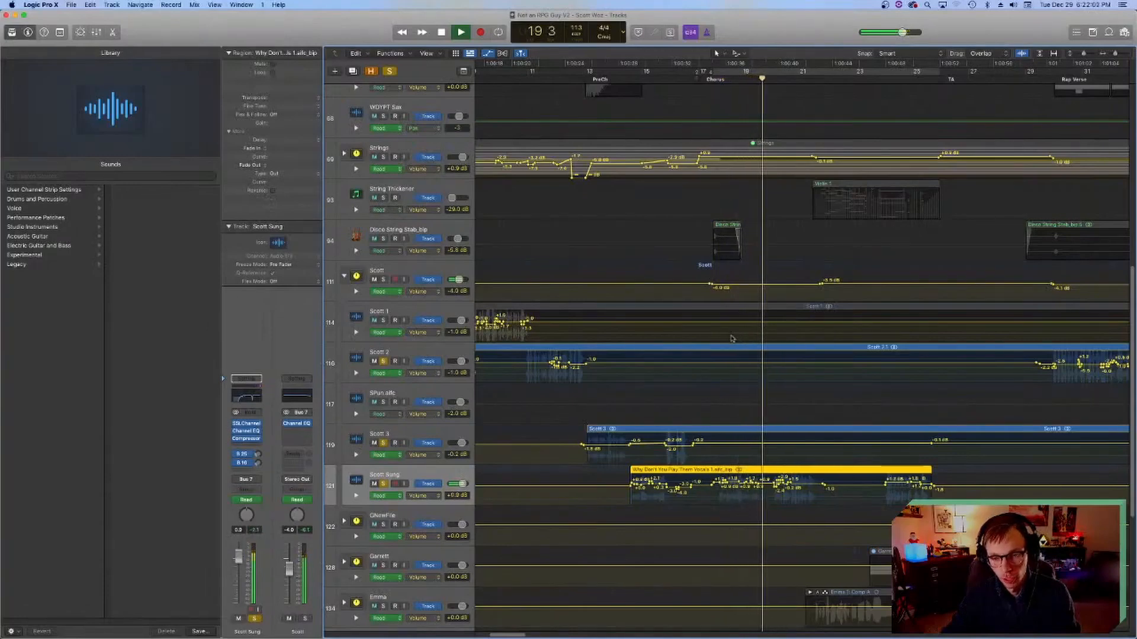
pyautogui.hscroll(3, 713, 354)
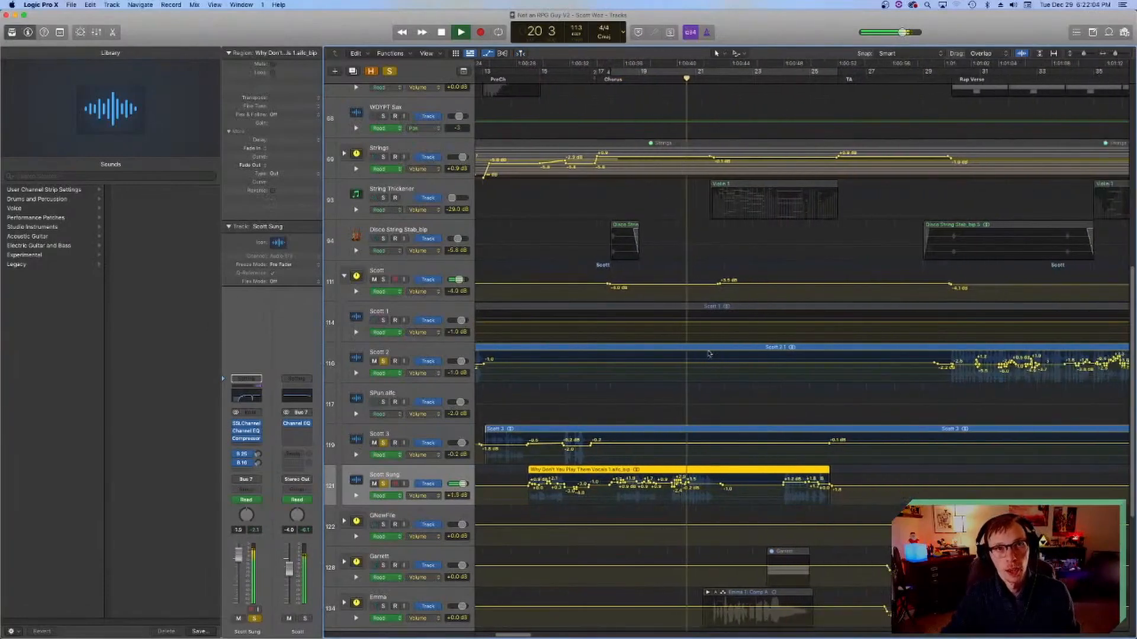
pyautogui.hscroll(3, 709, 354)
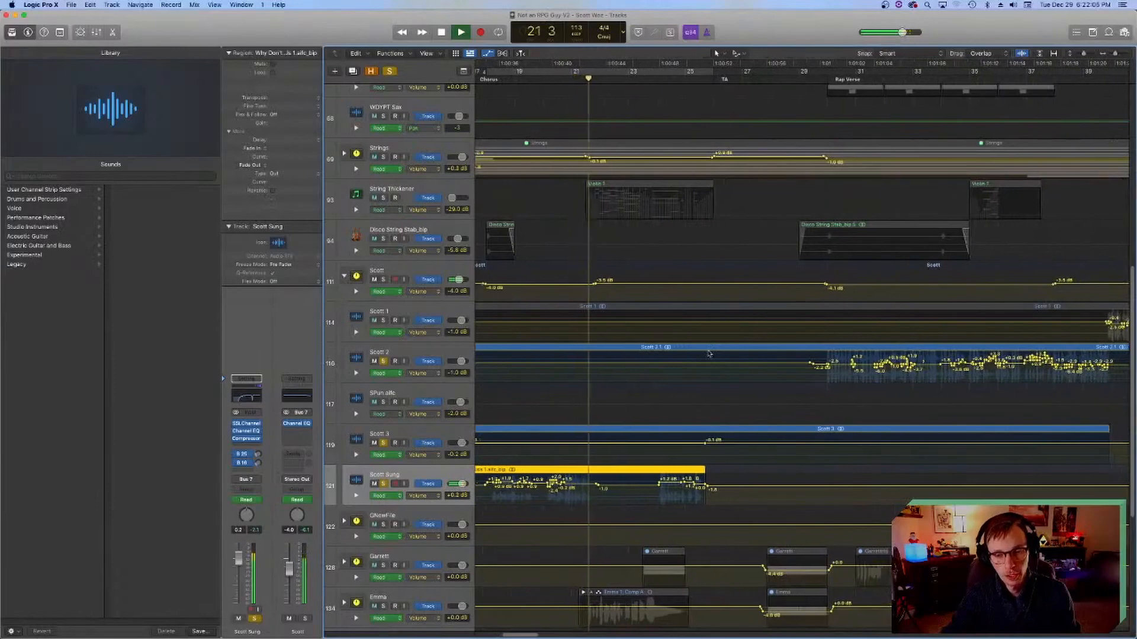
pyautogui.hscroll(-5, 708, 353)
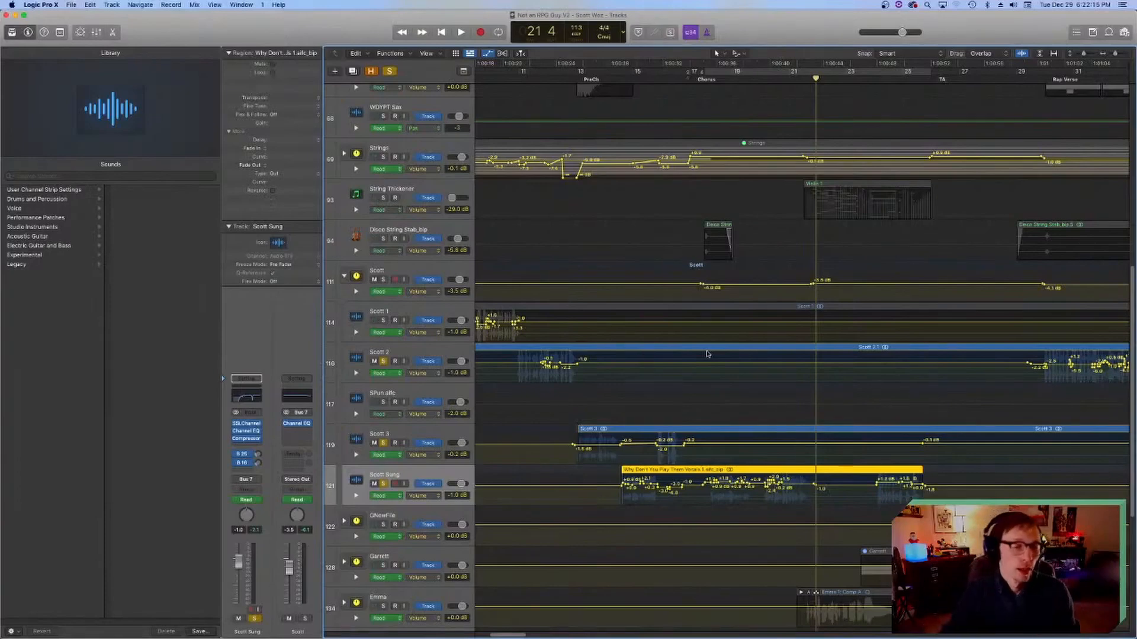
# Step: Move the playhead to the start of the Rap Verse at bar 30
pyautogui.hscroll(6, 651, 126)
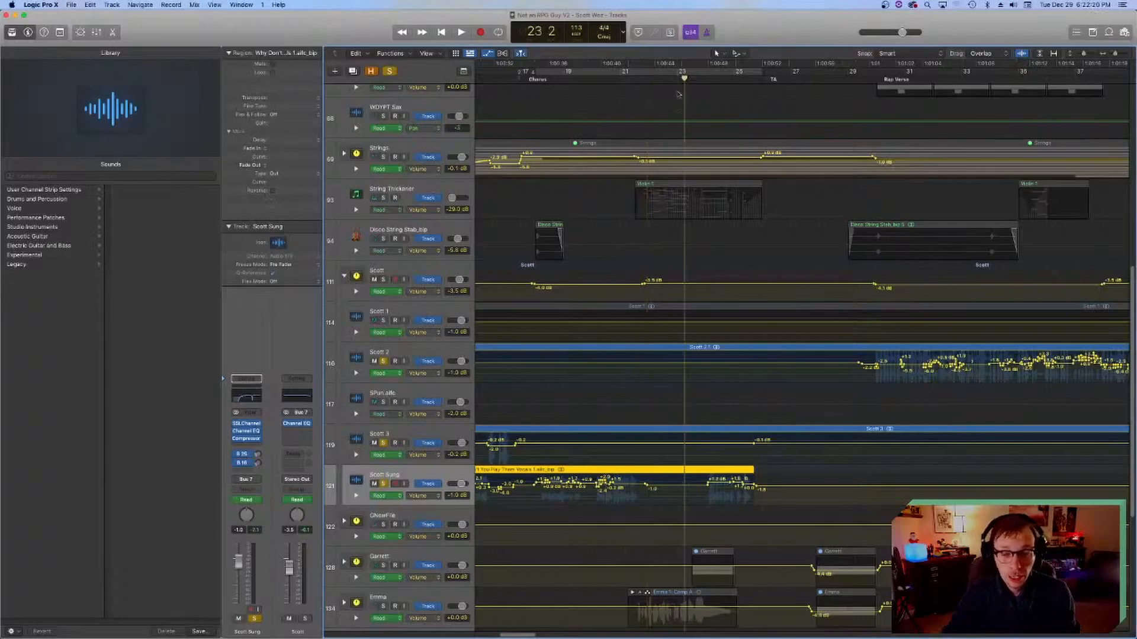
pyautogui.hscroll(8, 607, 76)
pyautogui.click(657, 81)
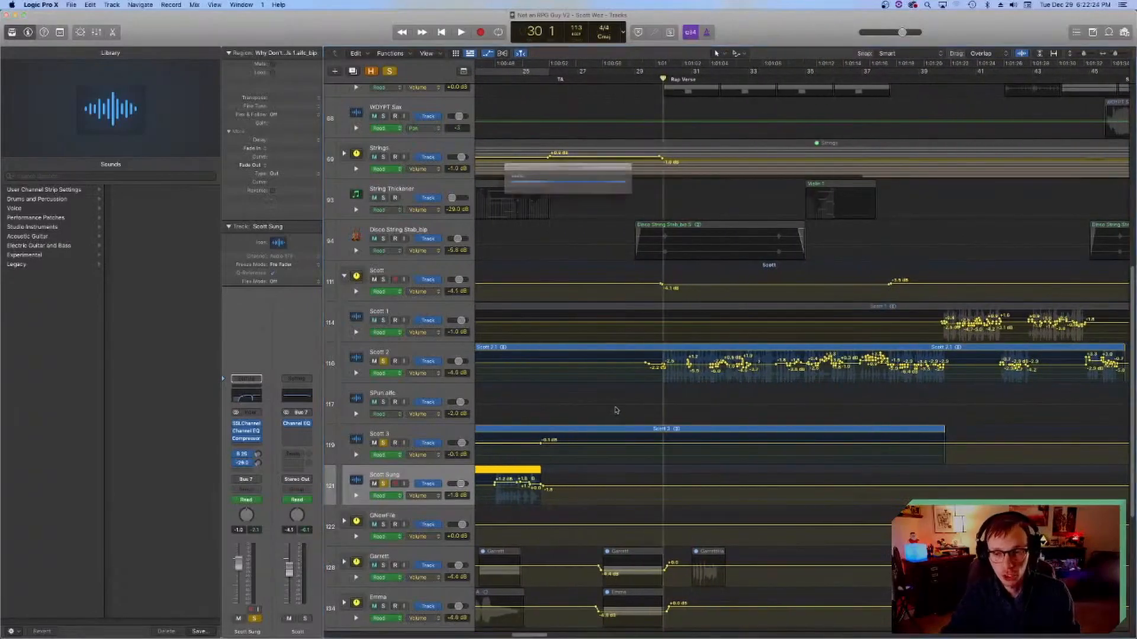
# Step: Examine the vocal tracks' regions and volume automation around the Rap Verse and the remaining tracks below, saving the project along the way
pyautogui.hscroll(10, 615, 411)
pyautogui.hscroll(-10, 613, 407)
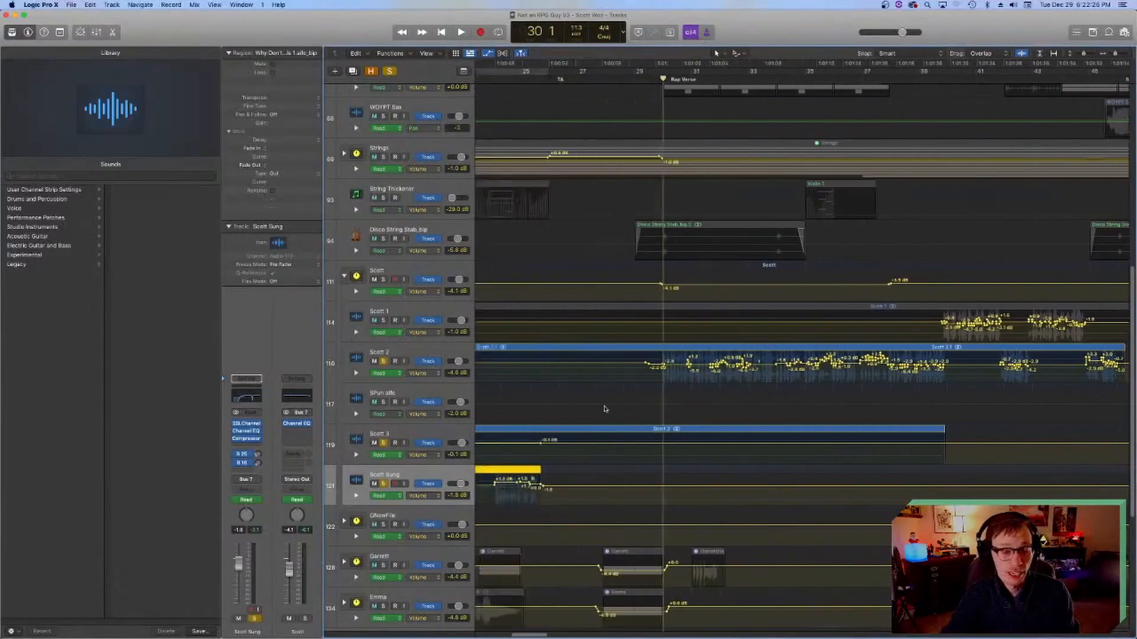
pyautogui.hscroll(5, 657, 304)
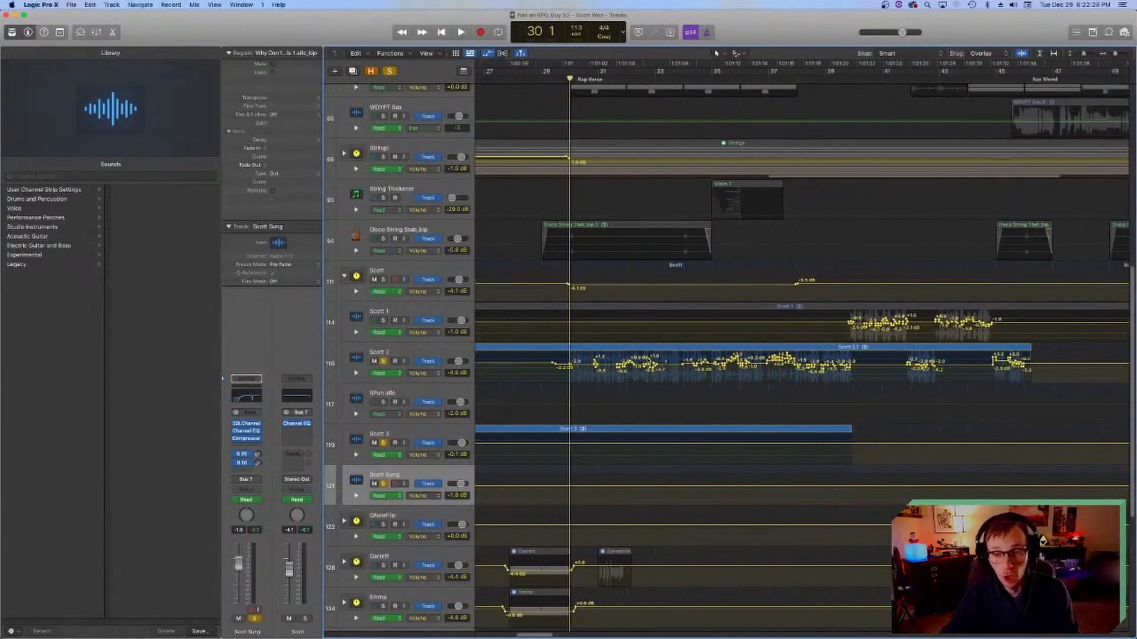
pyautogui.hscroll(3, 551, 327)
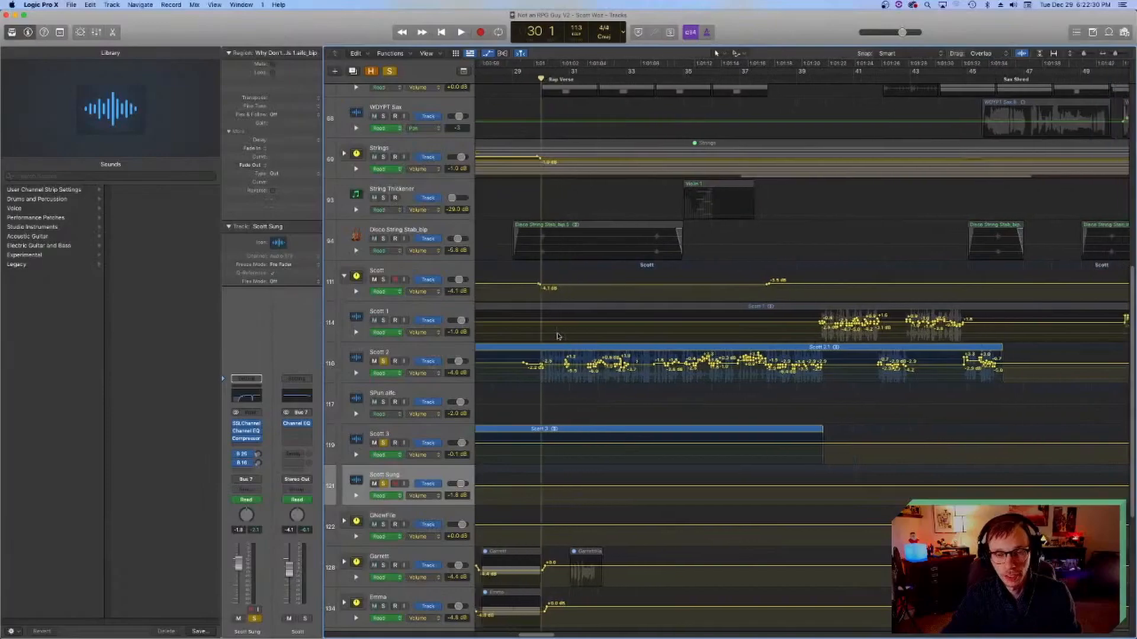
pyautogui.hscroll(-3, 553, 330)
pyautogui.scroll(-5, 557, 333)
pyautogui.scroll(-2, 559, 336)
pyautogui.hscroll(-4, 568, 335)
pyautogui.scroll(4, 598, 331)
pyautogui.scroll(5, 606, 329)
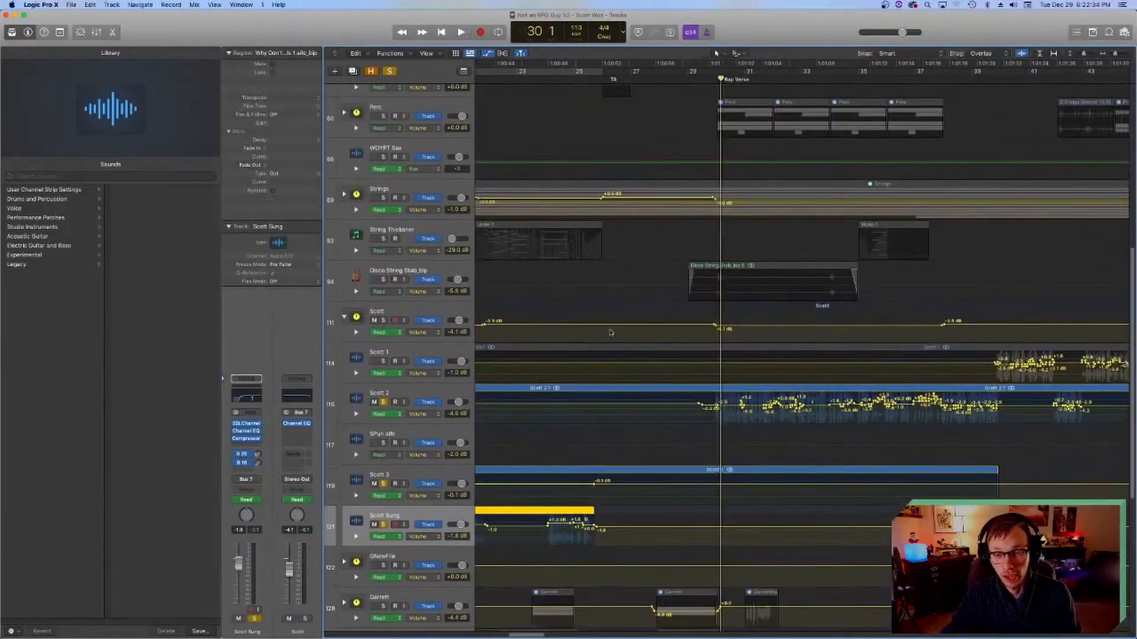
pyautogui.hscroll(8, 608, 331)
pyautogui.hscroll(-4, 610, 334)
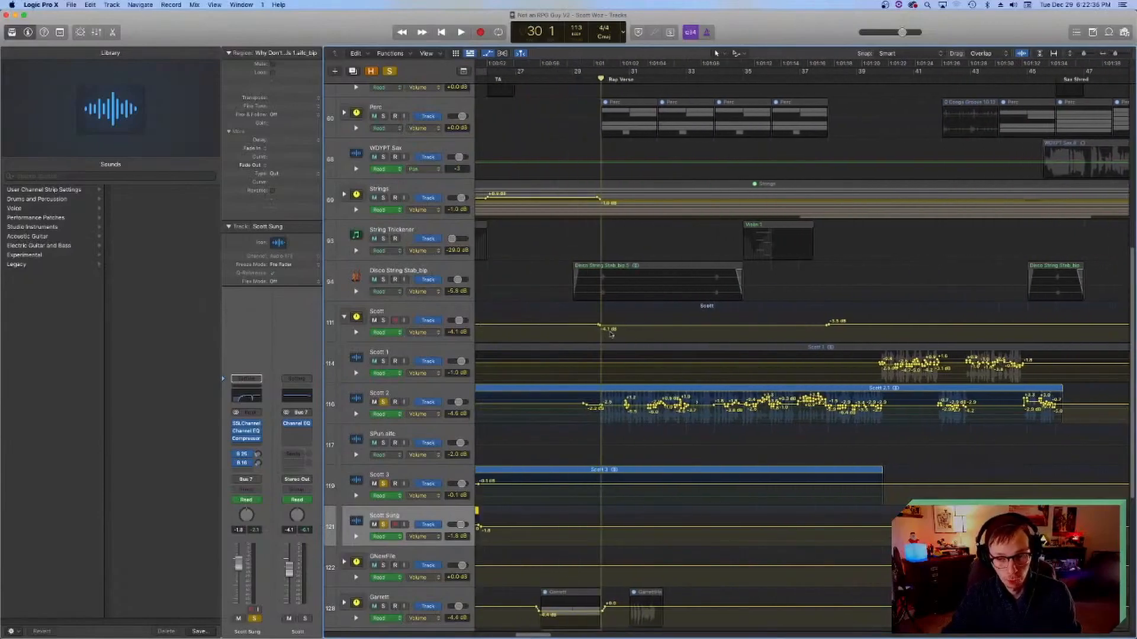
pyautogui.hscroll(2, 559, 348)
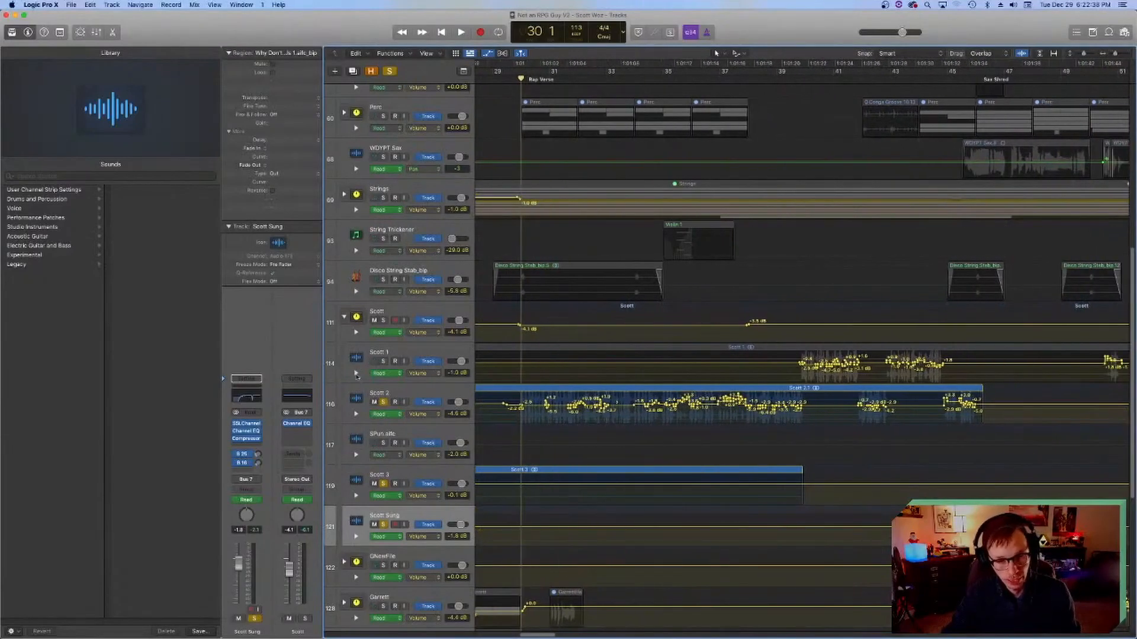
pyautogui.press('super+s')
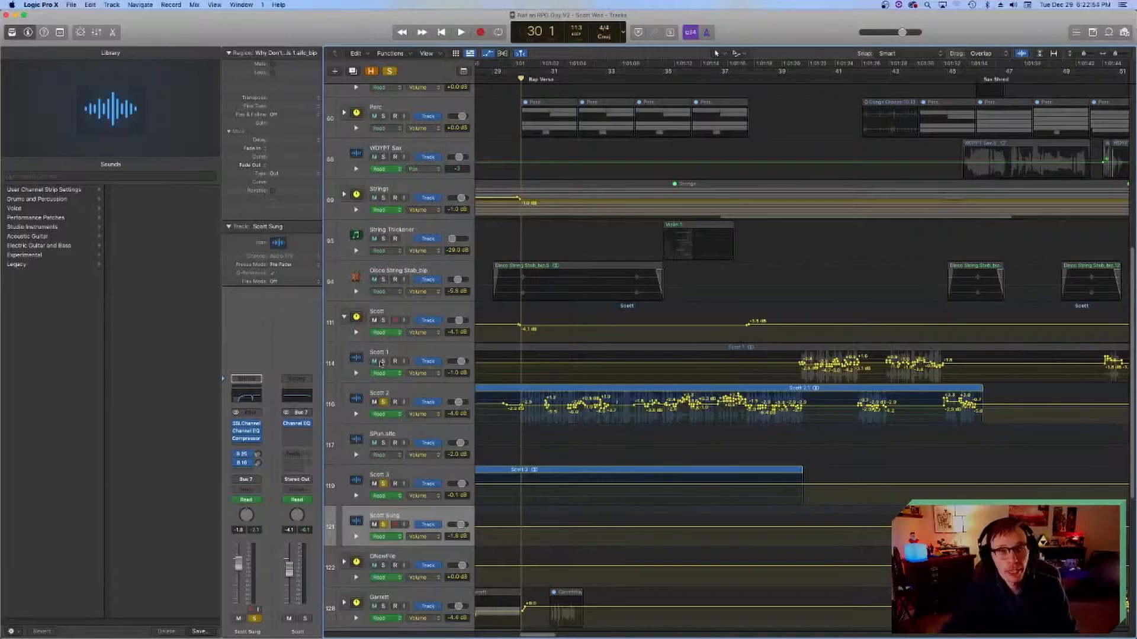
pyautogui.scroll(-5, 711, 320)
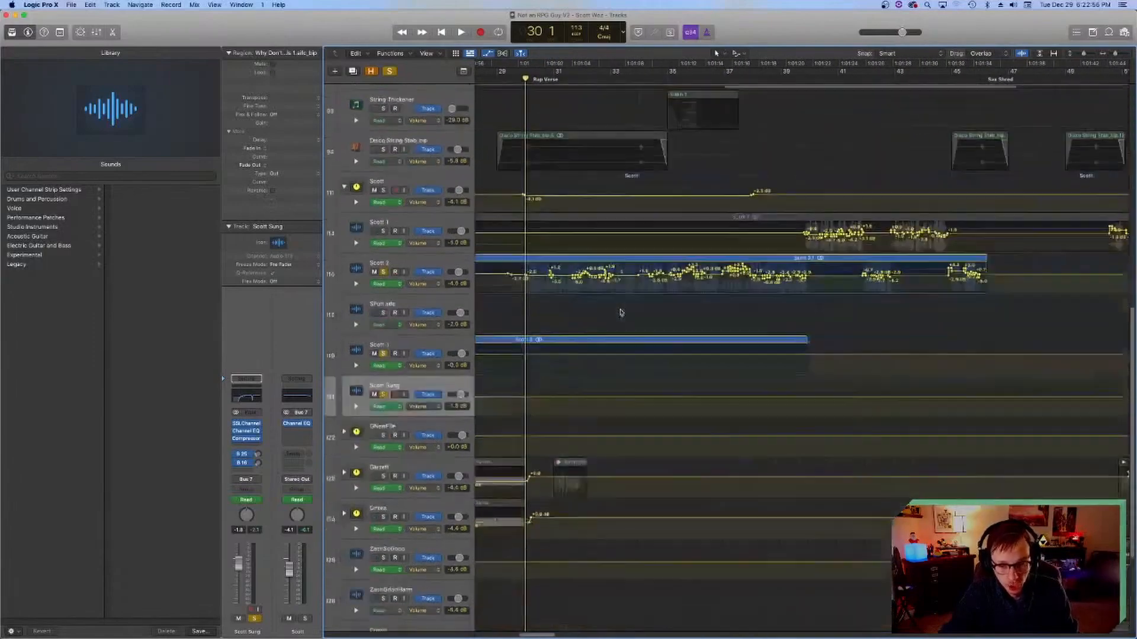
pyautogui.hscroll(-3, 614, 309)
pyautogui.scroll(-3, 614, 309)
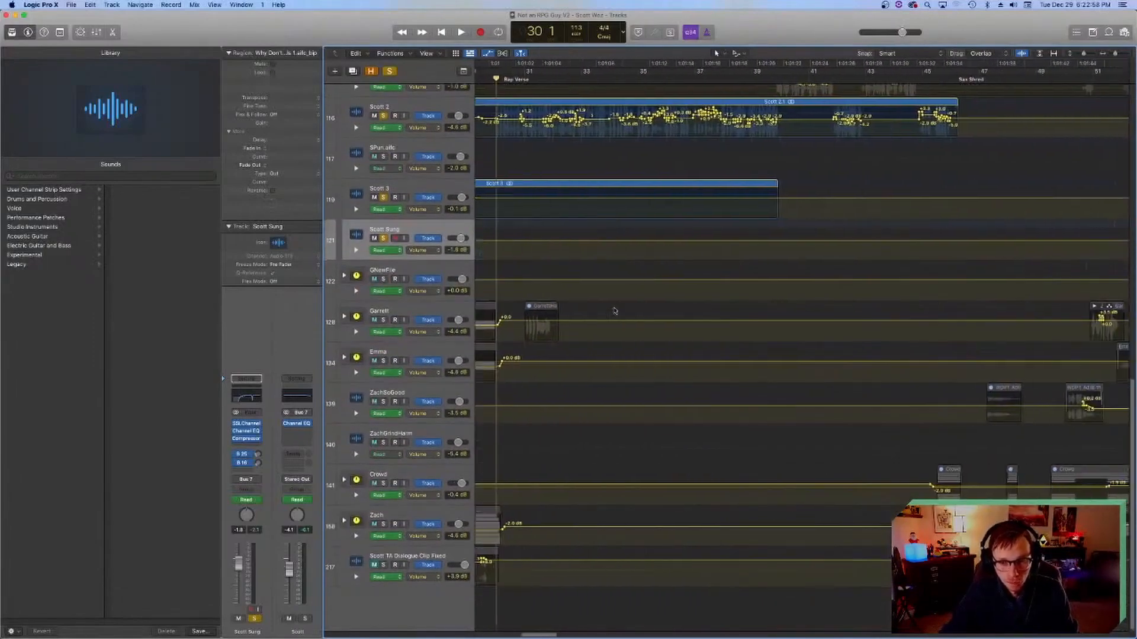
pyautogui.scroll(5, 614, 310)
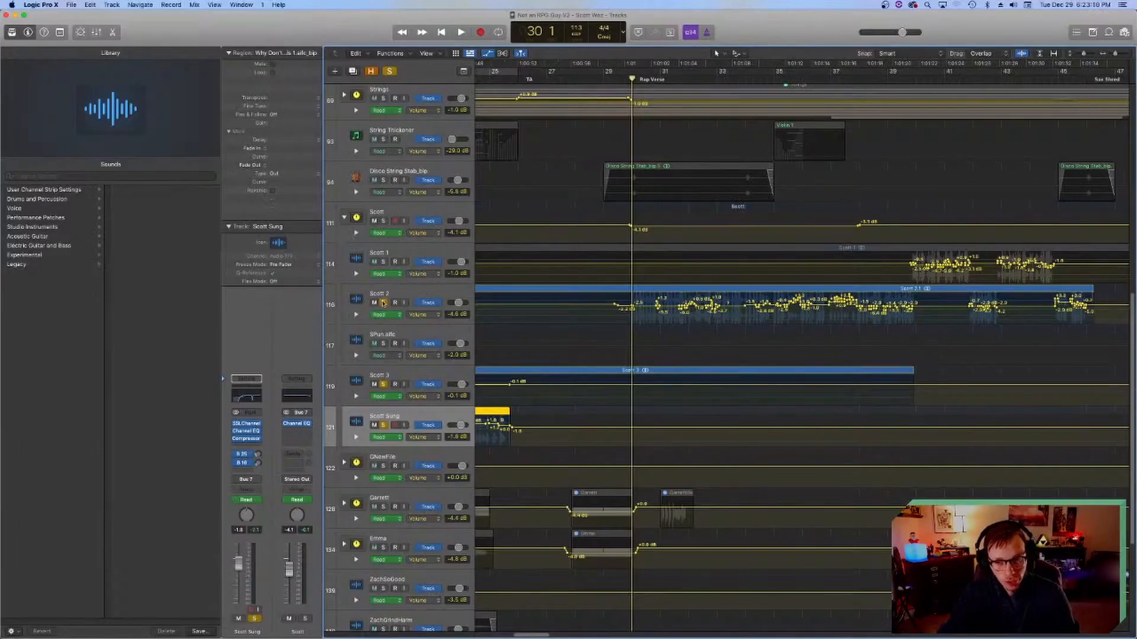
# Step: Move the playhead to the Verse at bar 5, clear the solos on the individual lead vocal tracks and collapse their stack
pyautogui.hscroll(-15, 662, 181)
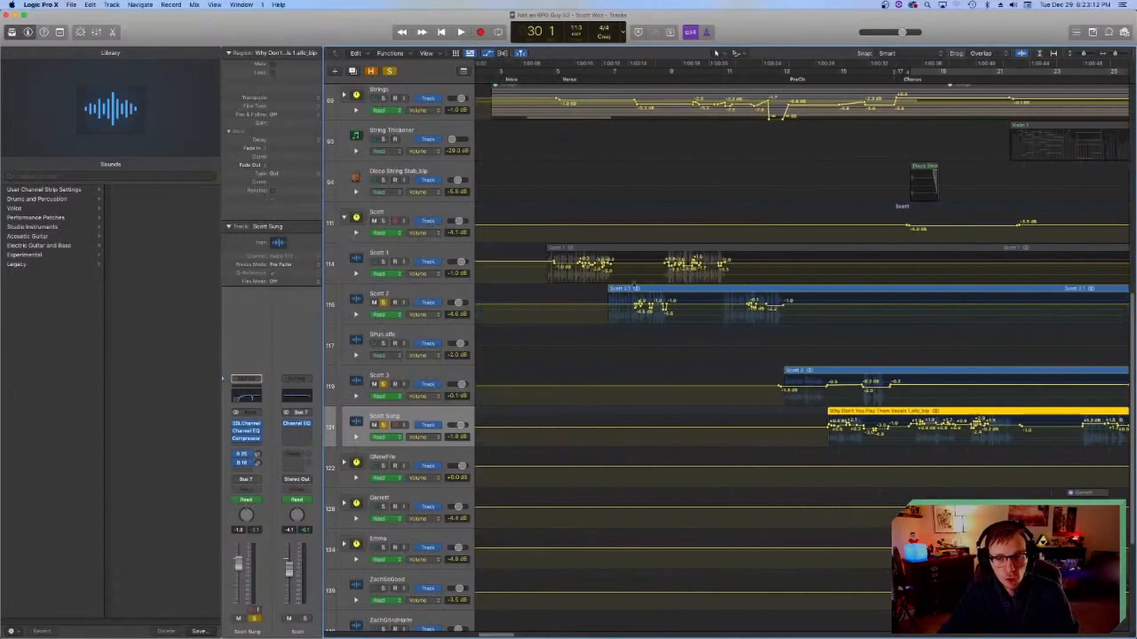
pyautogui.click(592, 79)
pyautogui.click(383, 262)
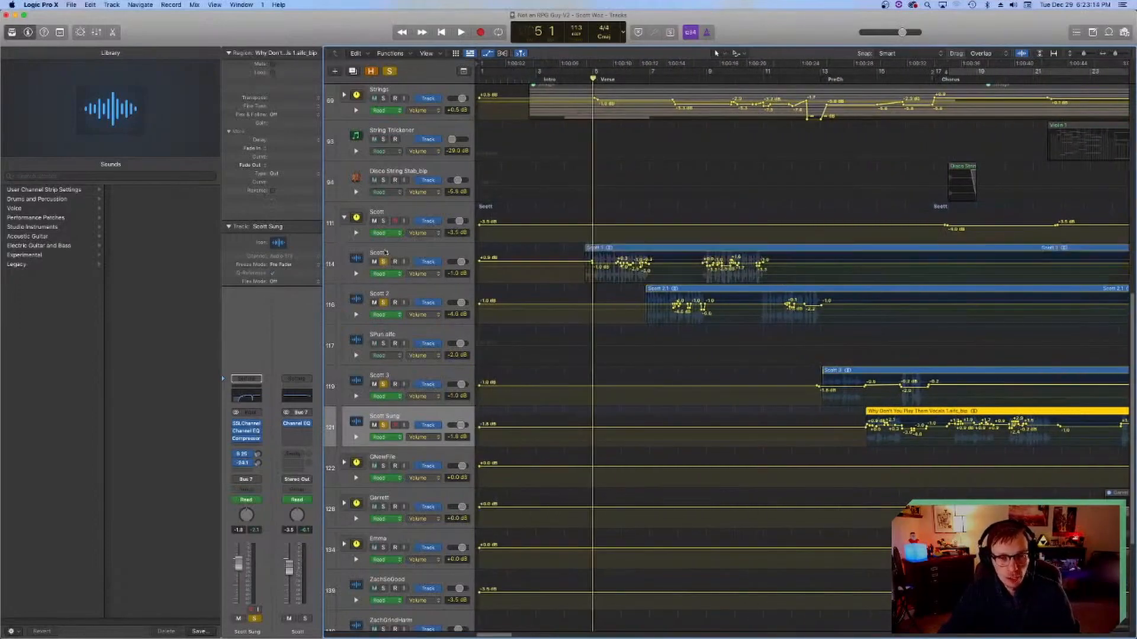
pyautogui.click(401, 252)
pyautogui.moveTo(383, 261); pyautogui.dragTo(384, 413)
pyautogui.click(343, 219)
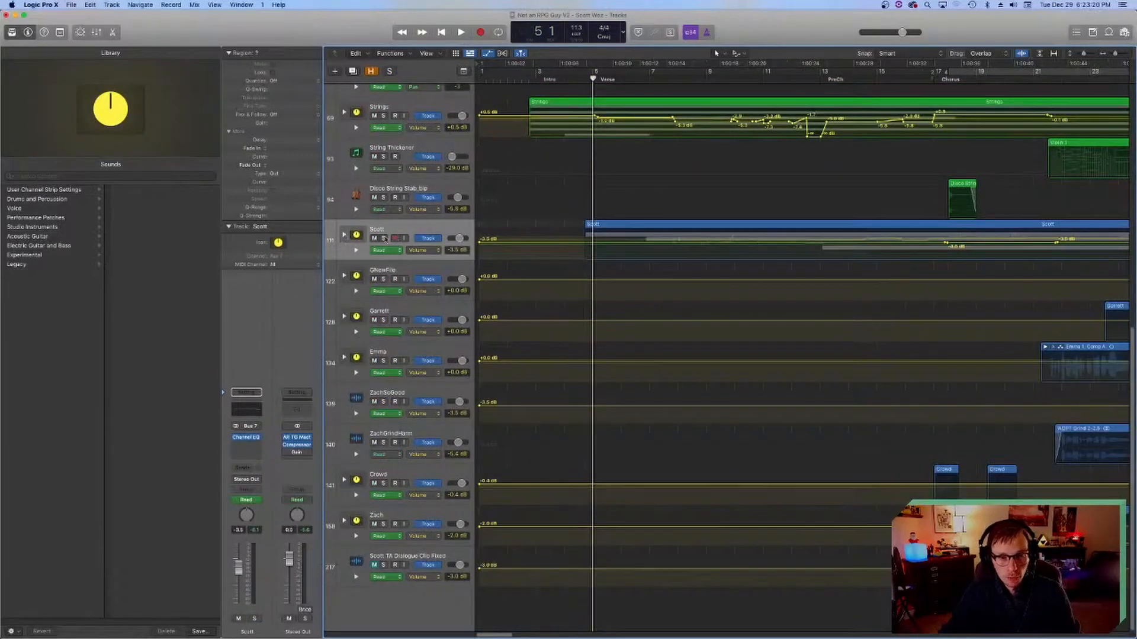
# Step: Hide the track automation, solo the whole lead vocal stack and start playback from bar 5
pyautogui.press('a')
pyautogui.click(383, 403)
pyautogui.press('space')
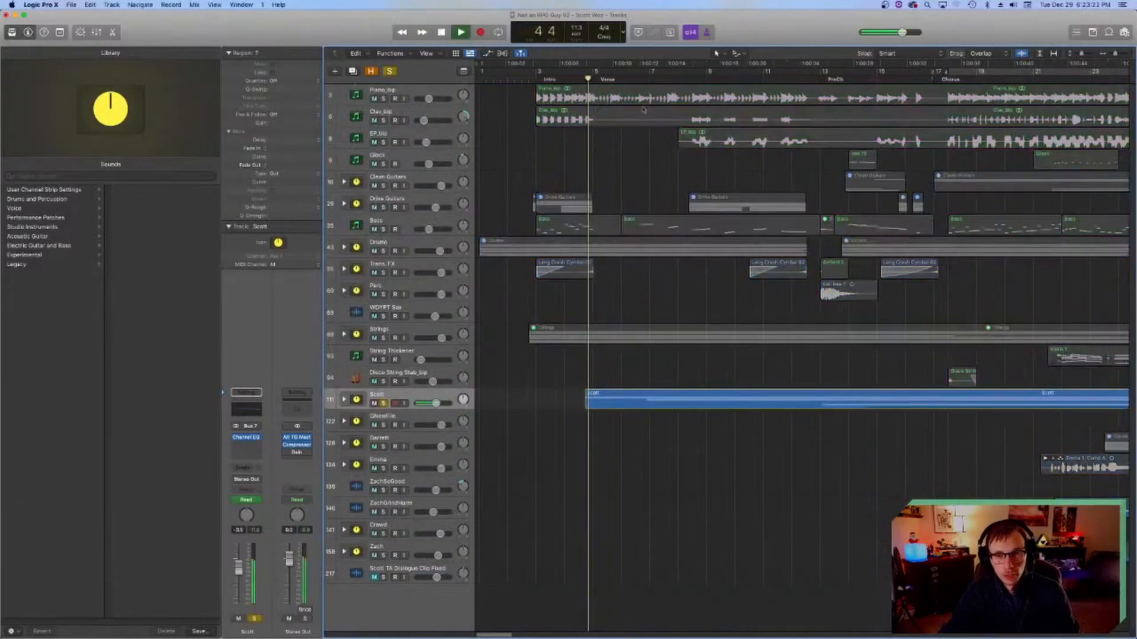
# Step: Expand the lead vocal stack, check its first tracks' channel strips during playback and collapse the stack again
pyautogui.click(344, 399)
pyautogui.click(358, 427)
pyautogui.press('Down')
pyautogui.press('Down')
pyautogui.press('Down')
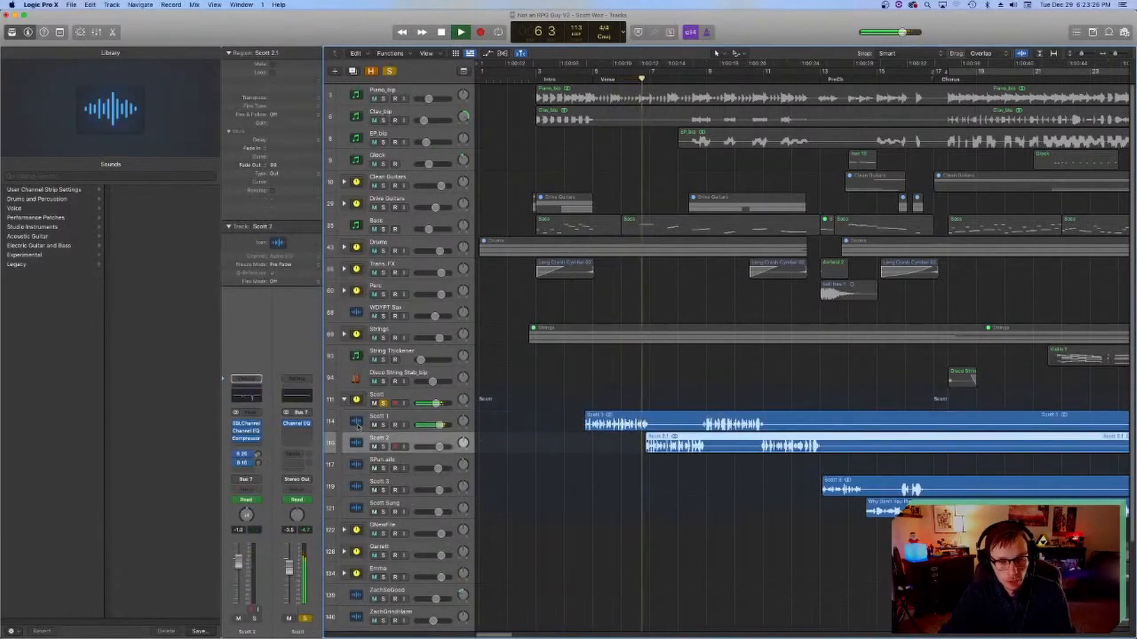
pyautogui.press('Up')
pyautogui.press('Up')
pyautogui.press('Up')
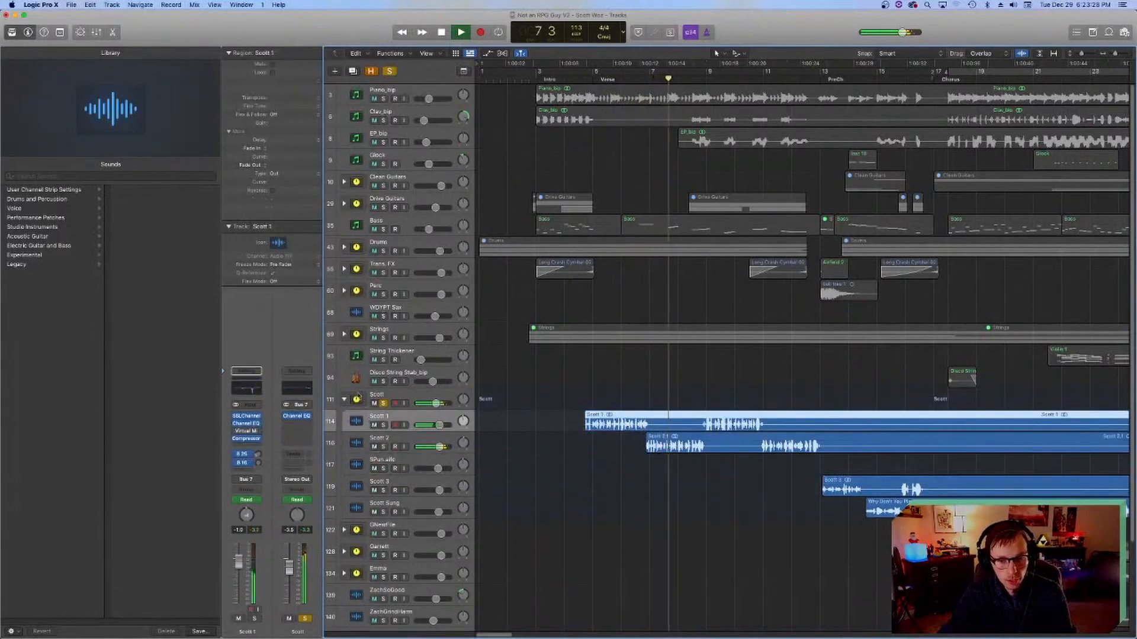
pyautogui.click(344, 400)
# Step: Stop playback, turn off the lead vocal stack's solo and save the project
pyautogui.hscroll(4, 521, 437)
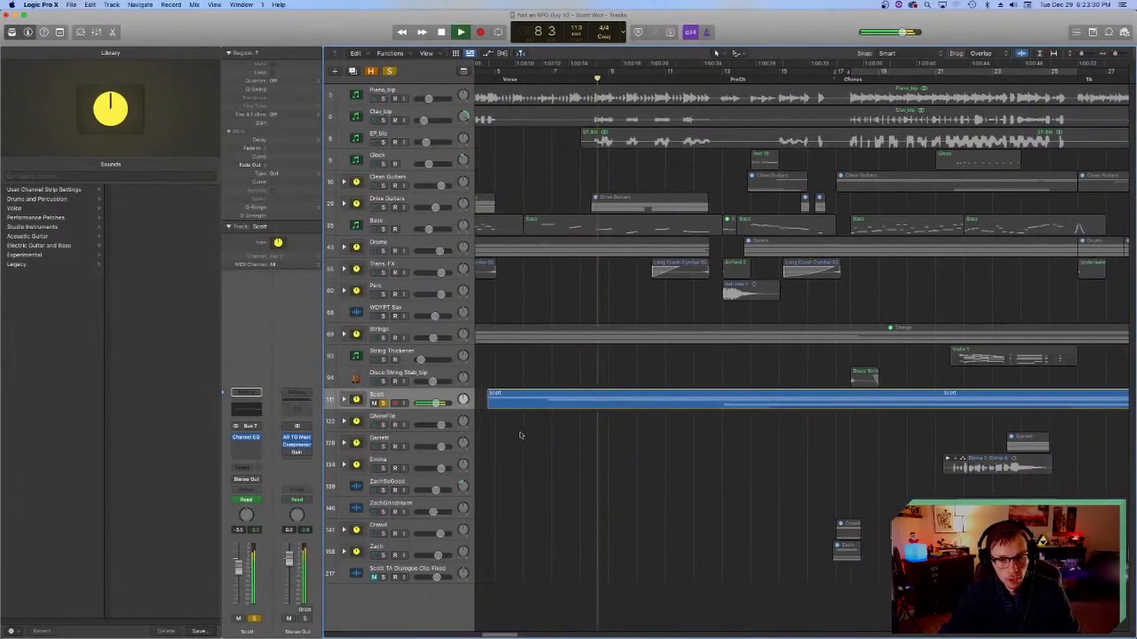
pyautogui.hscroll(-3, 519, 436)
pyautogui.press('space')
pyautogui.click(383, 404)
pyautogui.press('super+s')
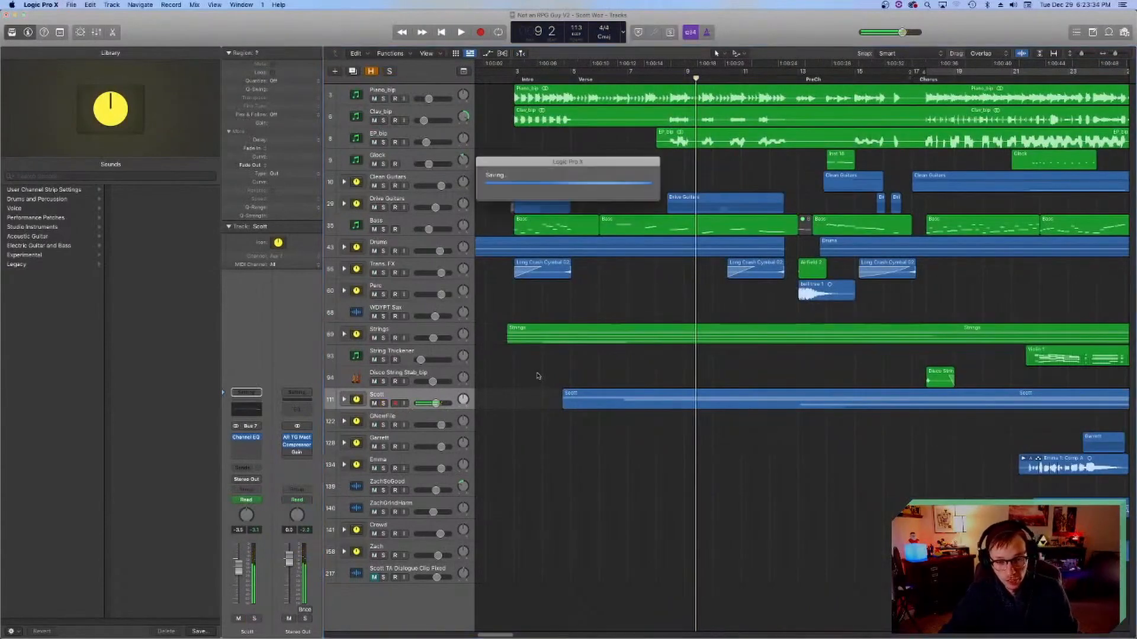
# Step: Place the playhead at bar 17 by the Chorus and look over the backing vocal and crowd regions there
pyautogui.hscroll(5, 539, 378)
pyautogui.click(583, 77)
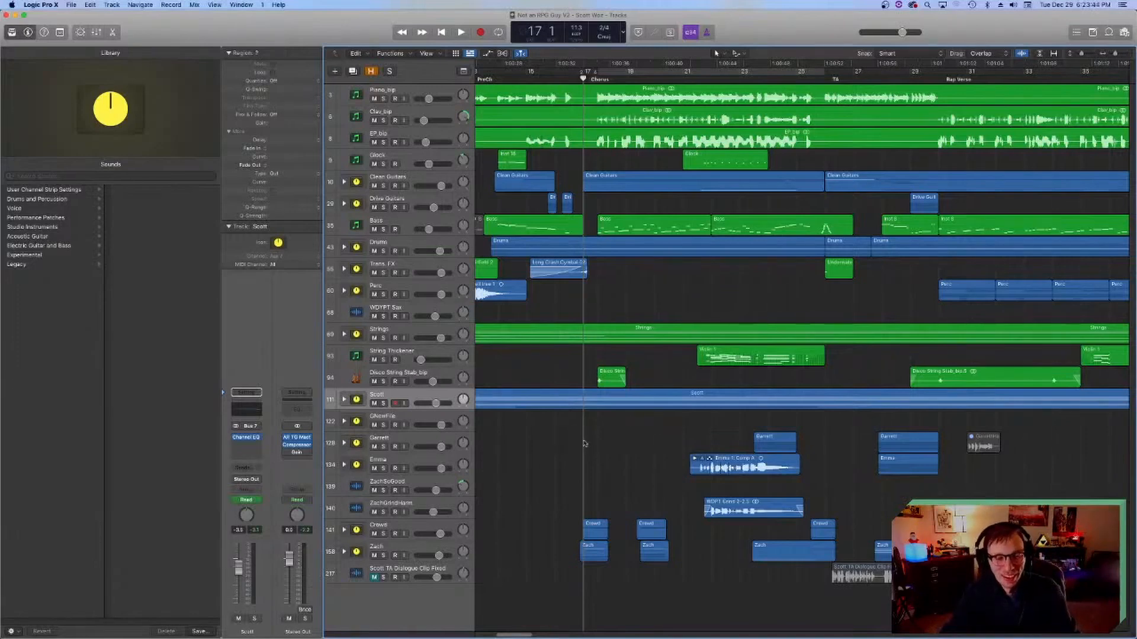
pyautogui.hscroll(-2, 584, 444)
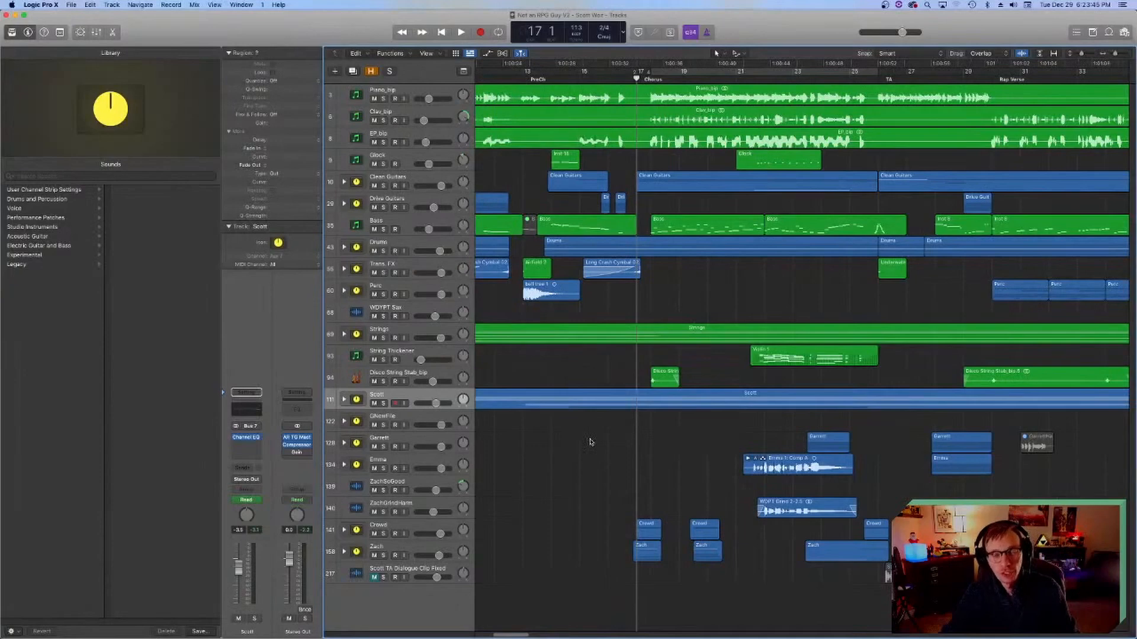
pyautogui.hscroll(5, 521, 430)
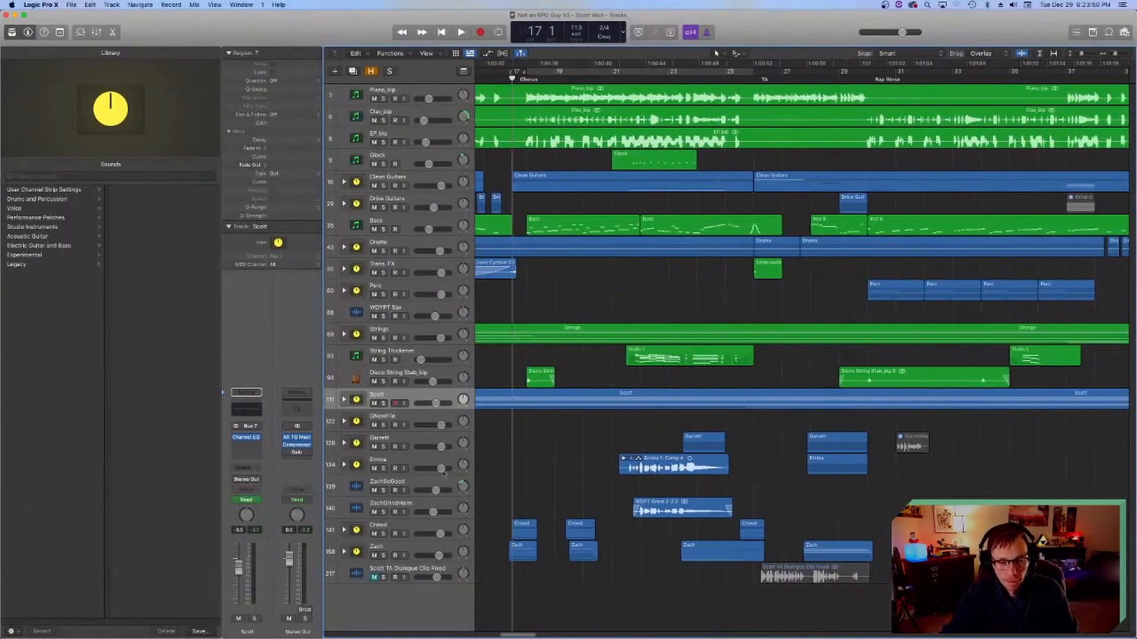
# Step: Place the playhead at bar 16 beat 4, just before the Chorus, and solo the Crowd stack and vocal stack 158 below it
pyautogui.hscroll(-3, 583, 499)
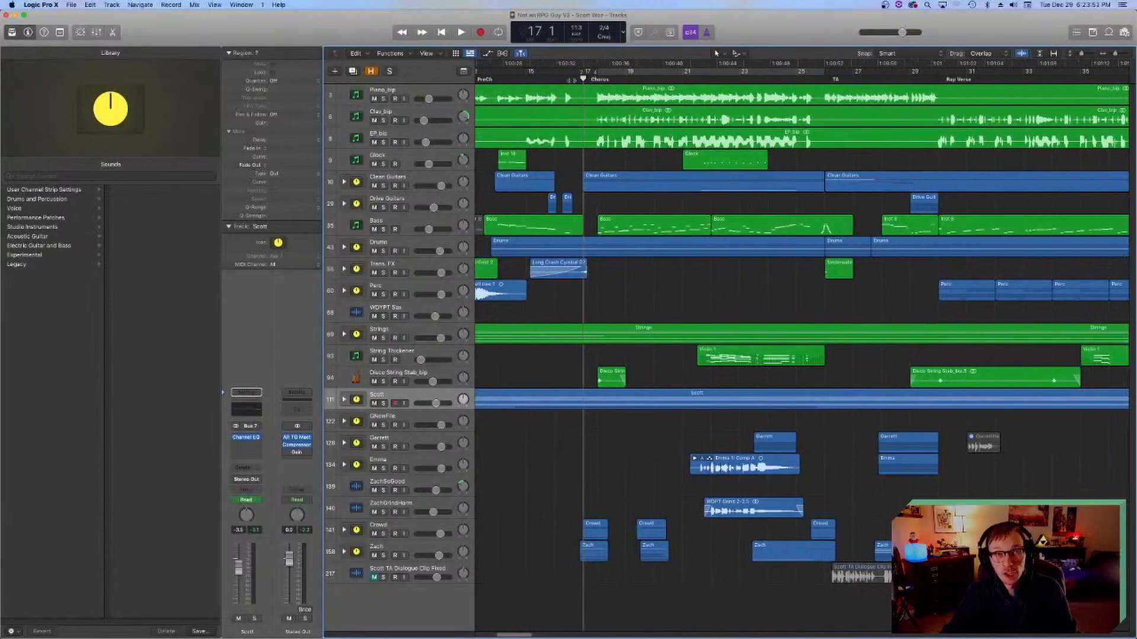
pyautogui.moveTo(570, 80); pyautogui.dragTo(576, 79)
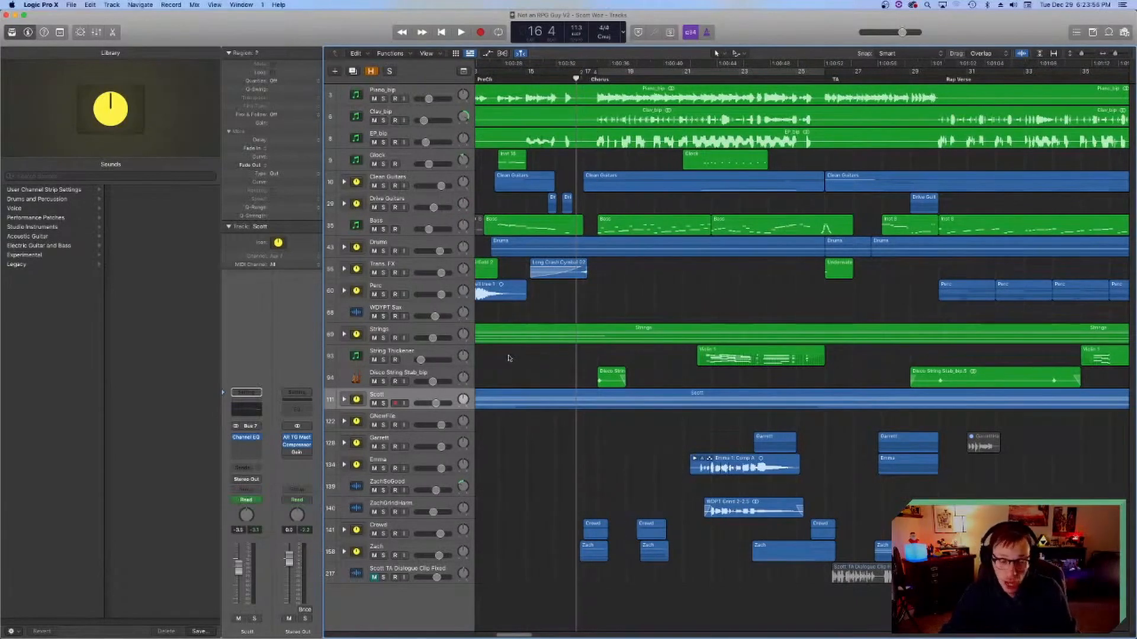
pyautogui.hscroll(-1, 565, 460)
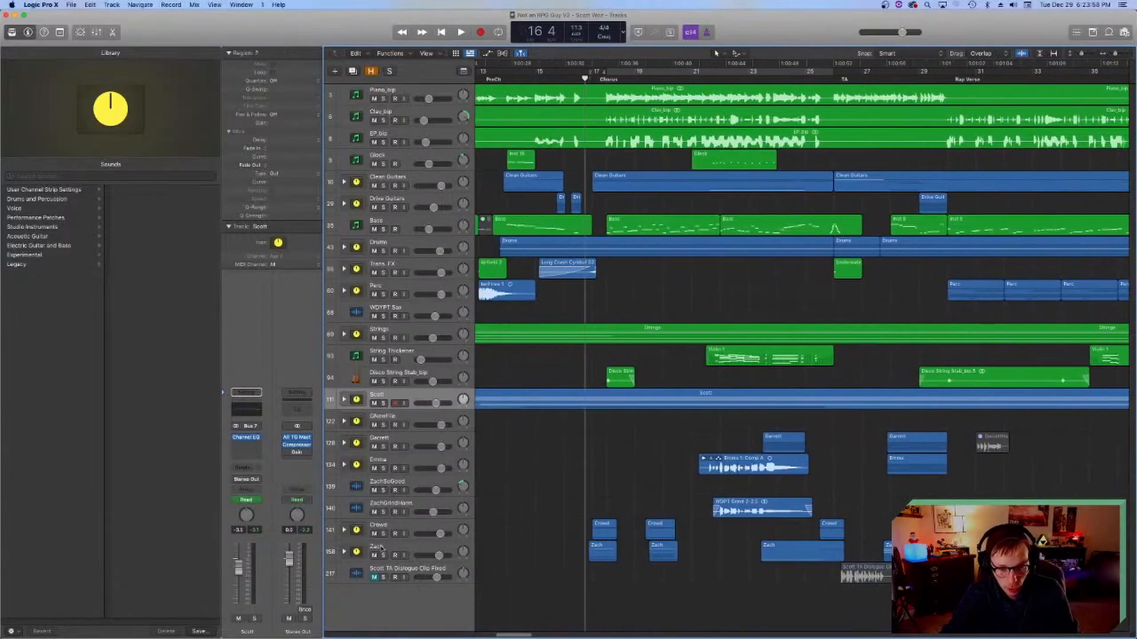
pyautogui.click(377, 547)
pyautogui.click(383, 556)
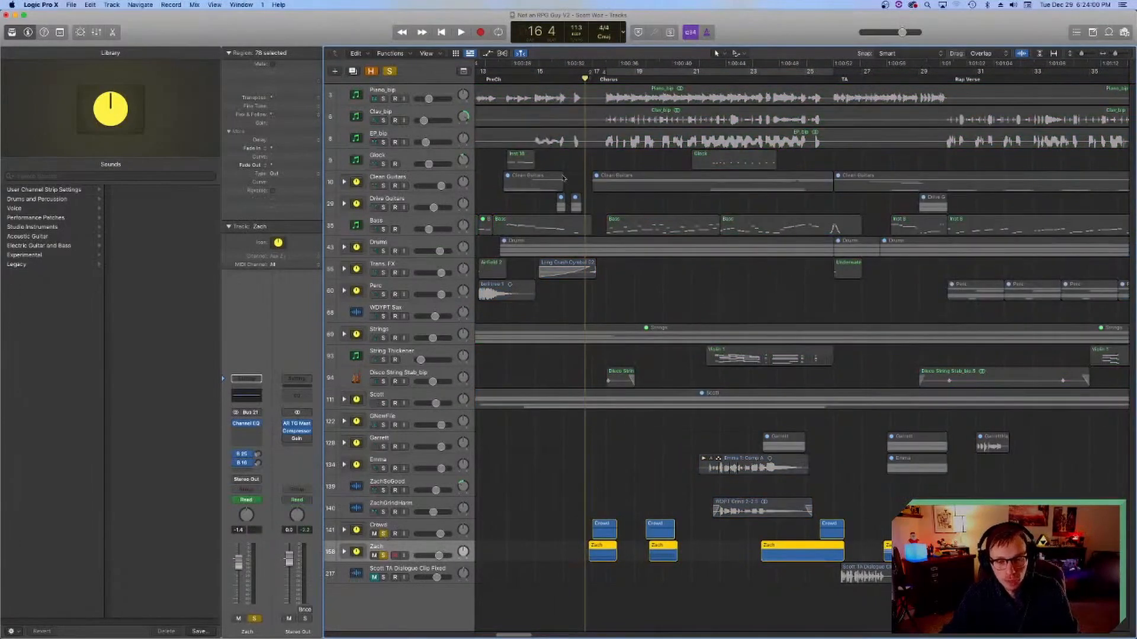
# Step: Expand the Crowd stack and inspect the Channel EQ on the stack and the plug-ins on its first track
pyautogui.click(376, 524)
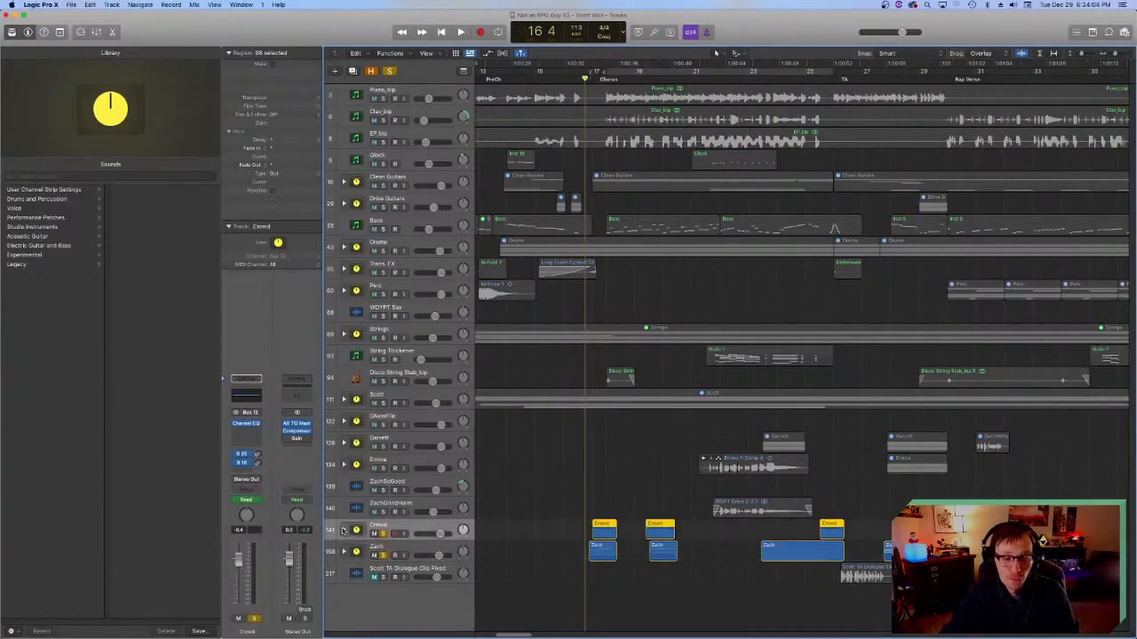
pyautogui.click(344, 530)
pyautogui.click(248, 396)
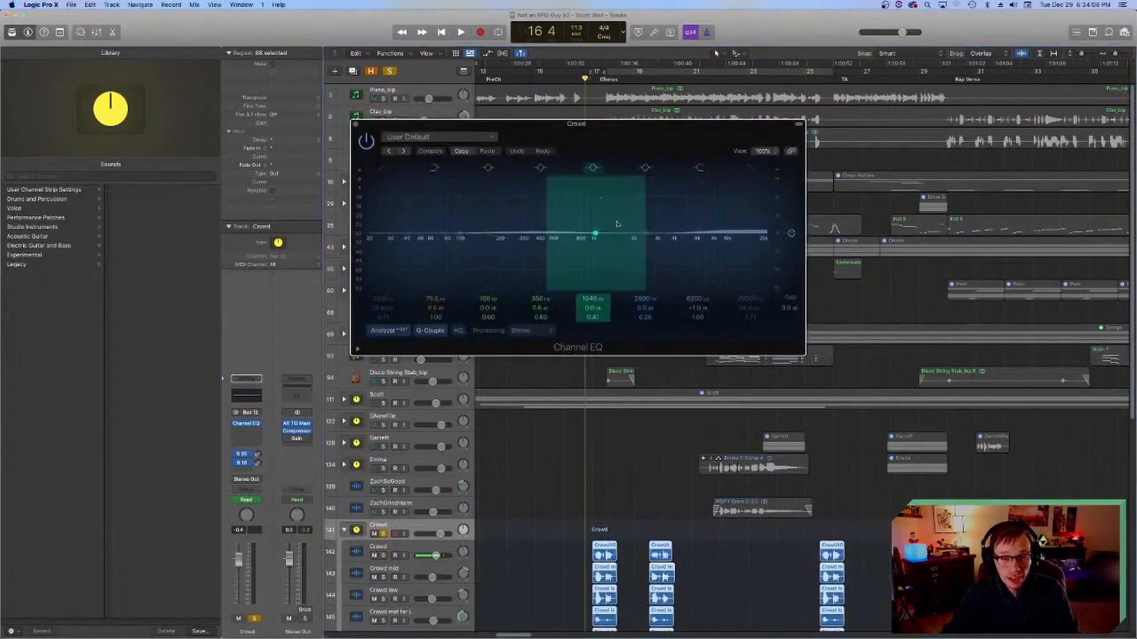
pyautogui.click(354, 125)
pyautogui.scroll(-5, 431, 426)
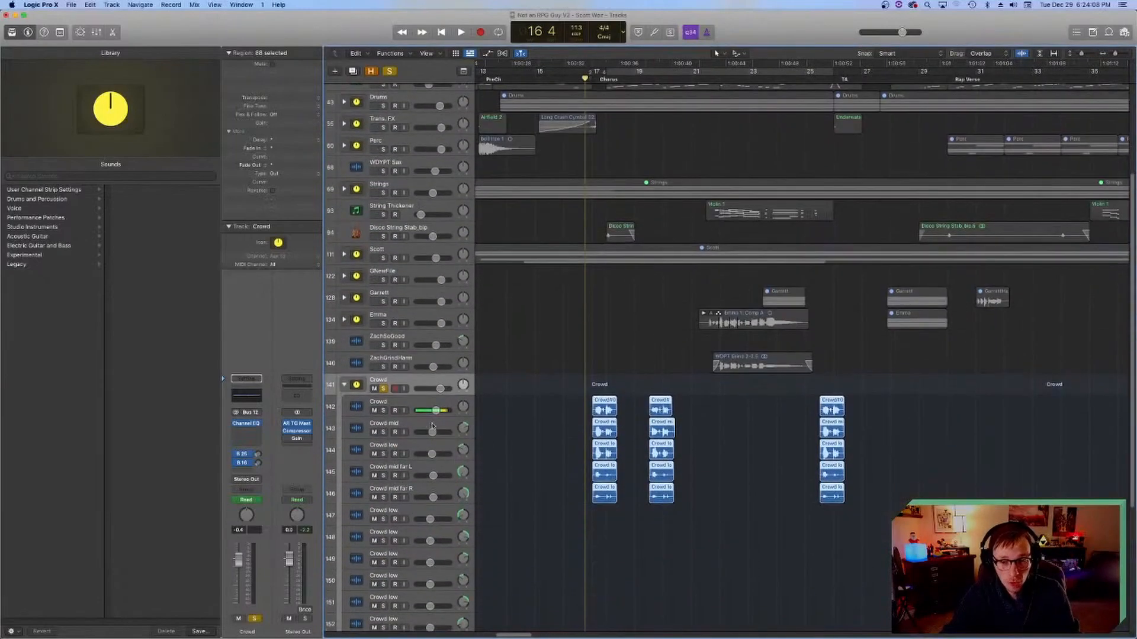
pyautogui.click(358, 415)
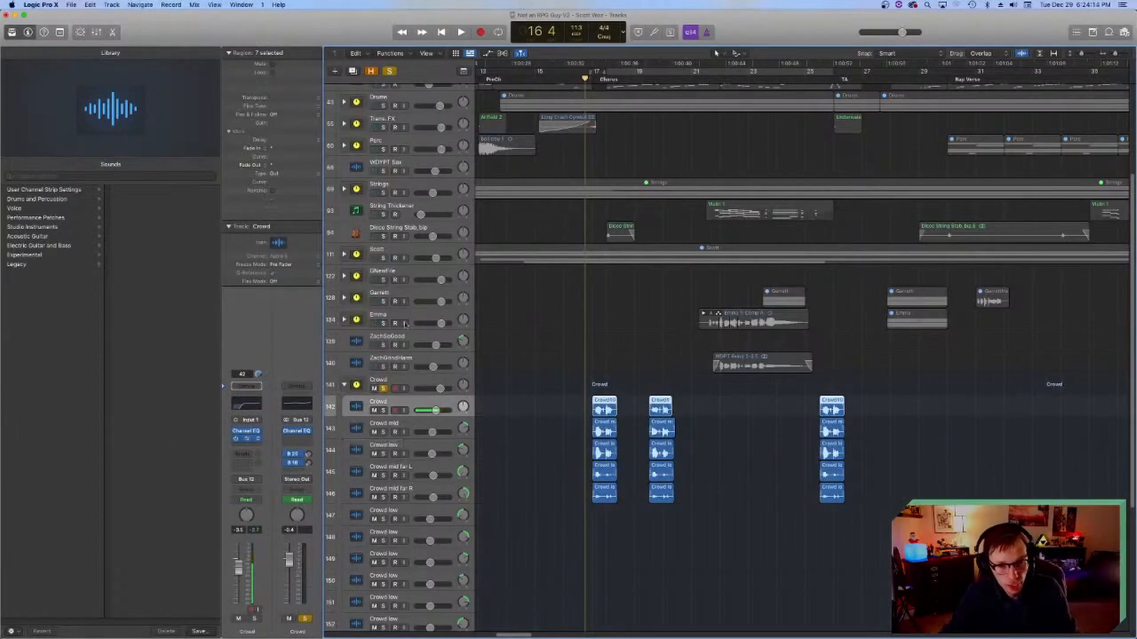
pyautogui.click(246, 439)
pyautogui.click(355, 125)
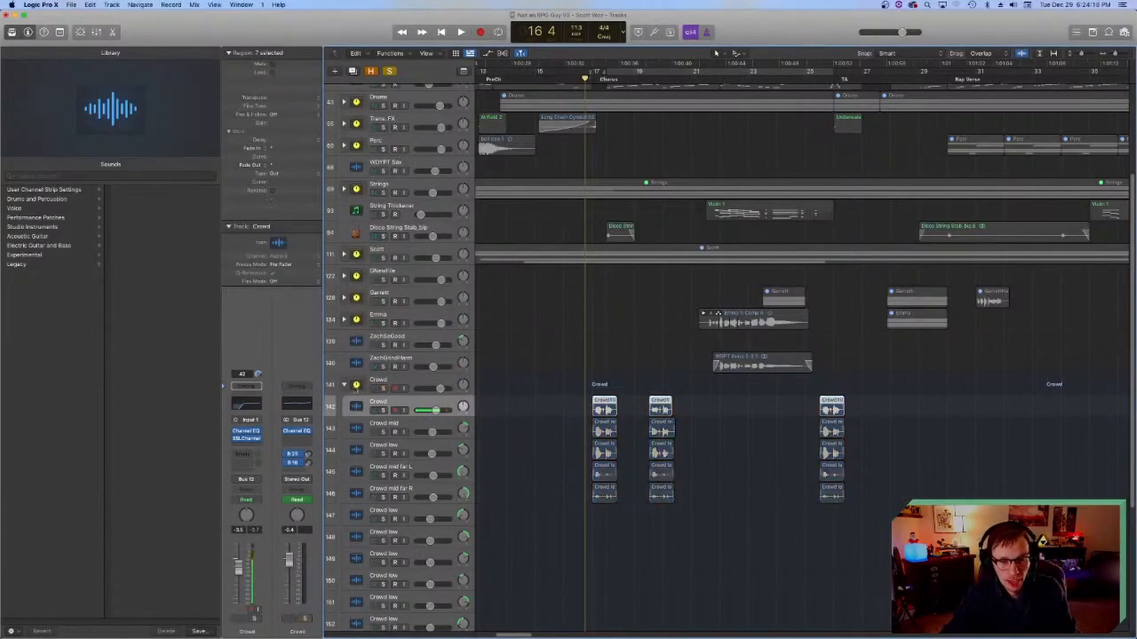
# Step: Collapse the Crowd stack and inspect its Bus 25 send and the reverb behind it
pyautogui.click(344, 385)
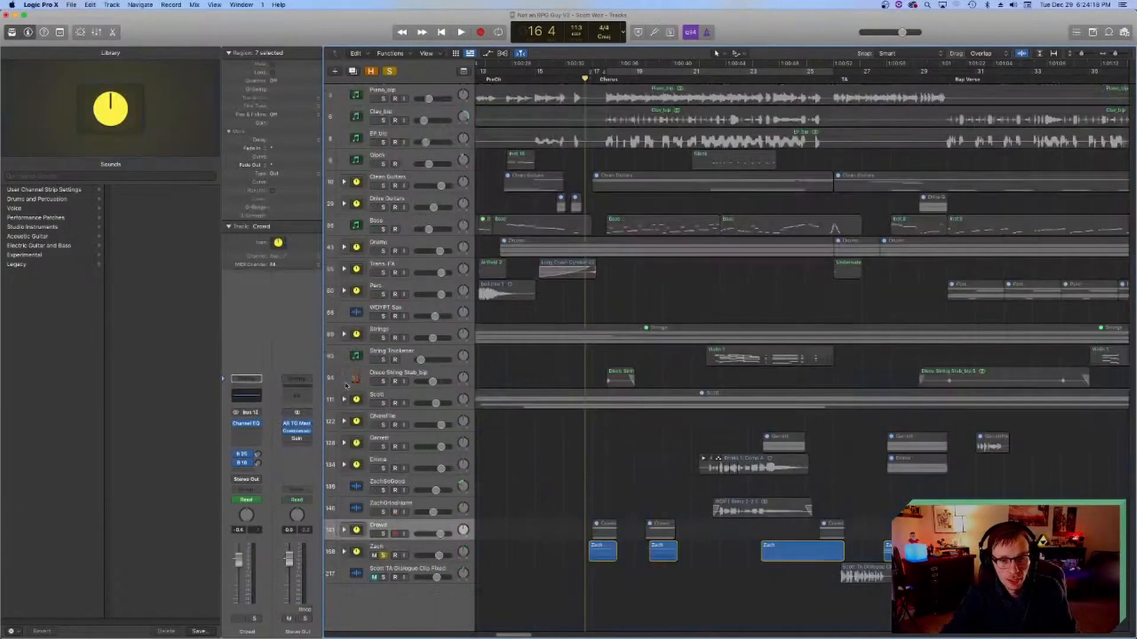
pyautogui.click(249, 455)
pyautogui.click(252, 466)
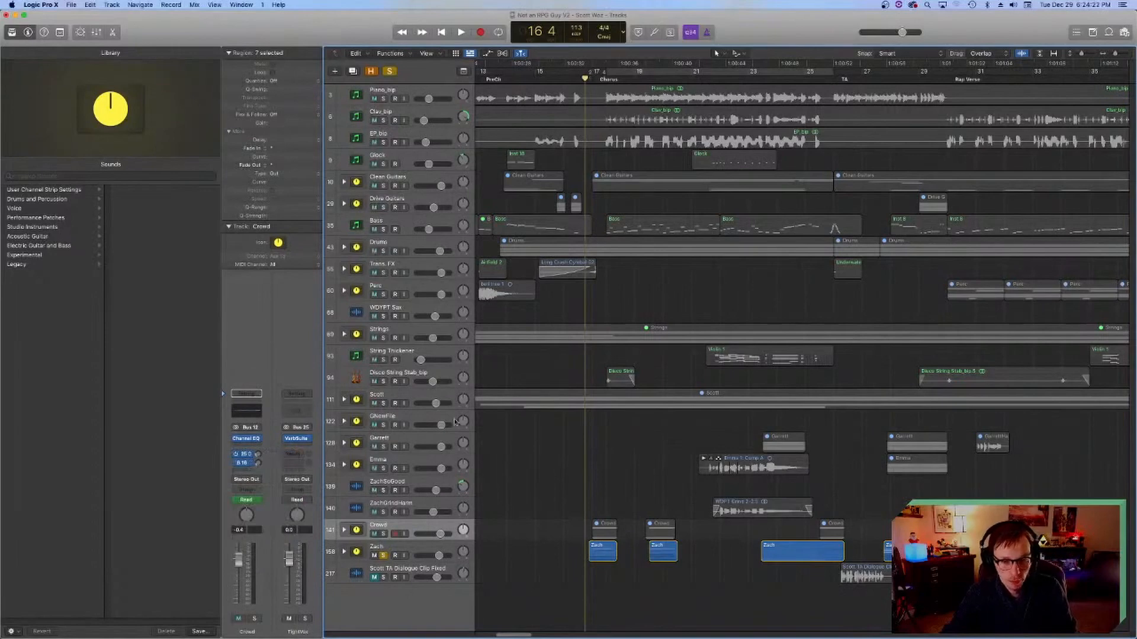
# Step: Solo the Crowd stack again alongside vocal stack 158 and play the opening of the Chorus
pyautogui.click(383, 532)
pyautogui.press('space')
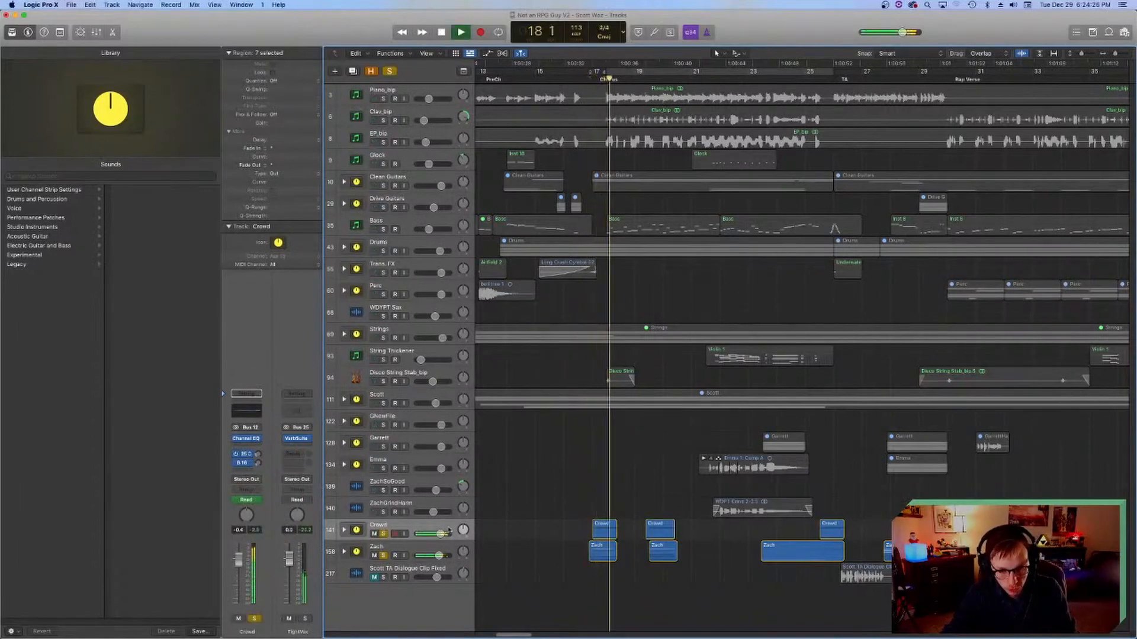
pyautogui.press('space')
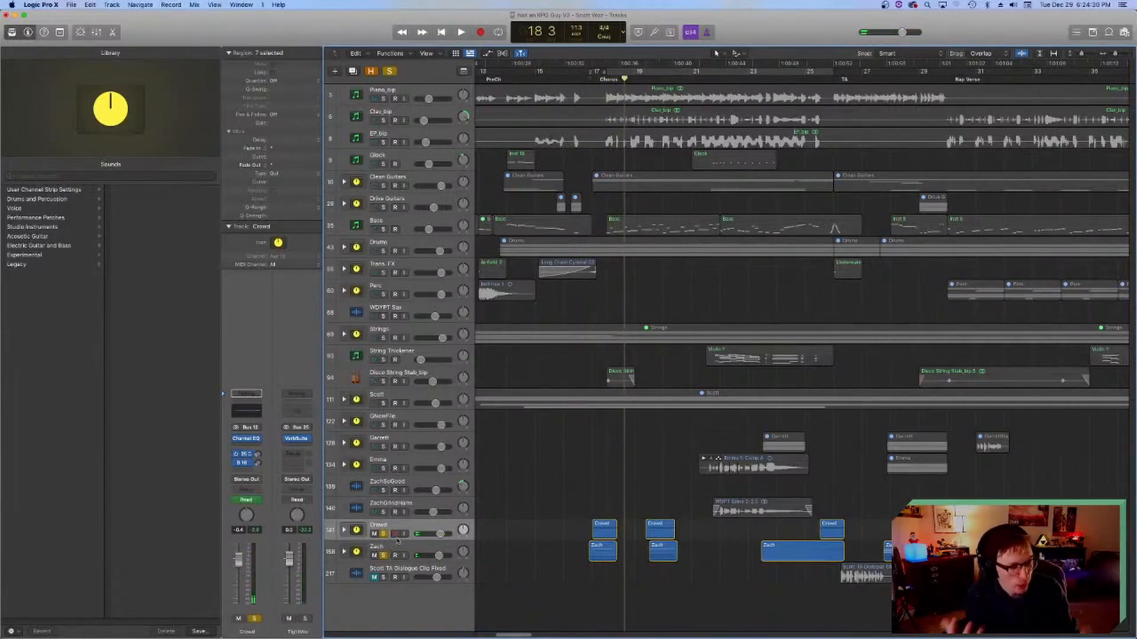
# Step: Play from bar 21 beat 4 with vocal tracks 134, 140 and 128 added to the solo
pyautogui.hscroll(3, 508, 468)
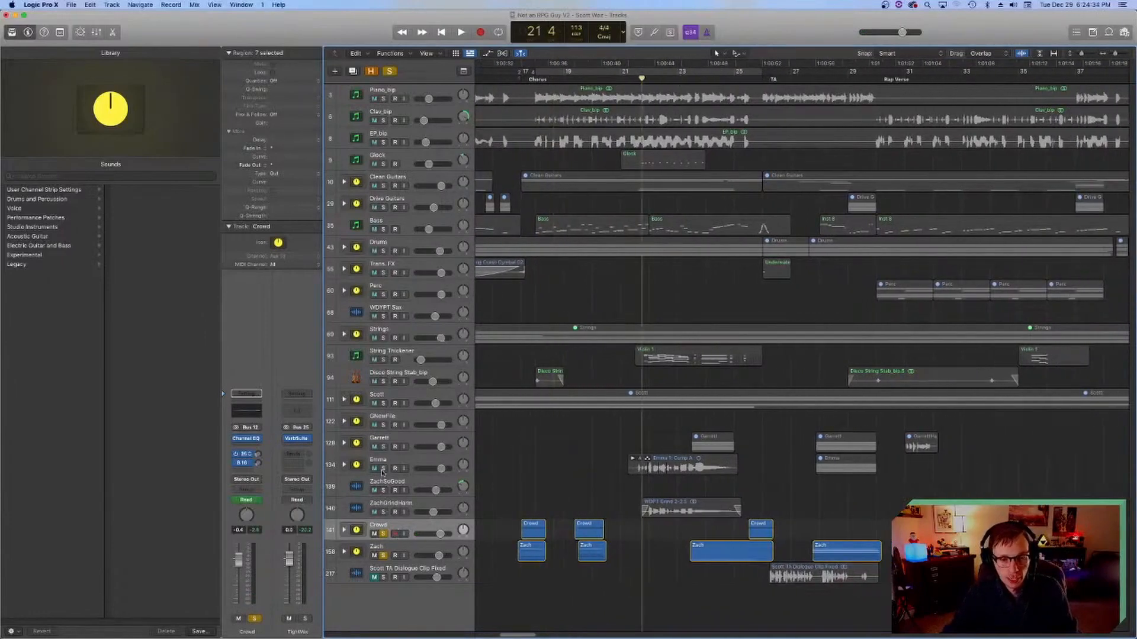
pyautogui.click(383, 468)
pyautogui.click(383, 512)
pyautogui.press('space')
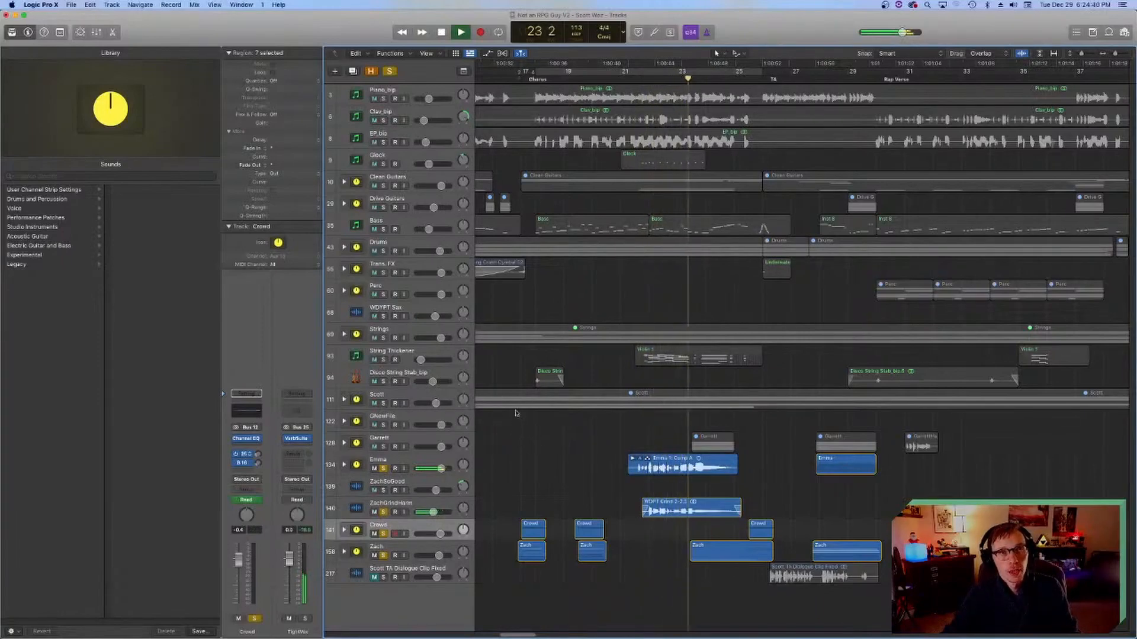
pyautogui.click(383, 448)
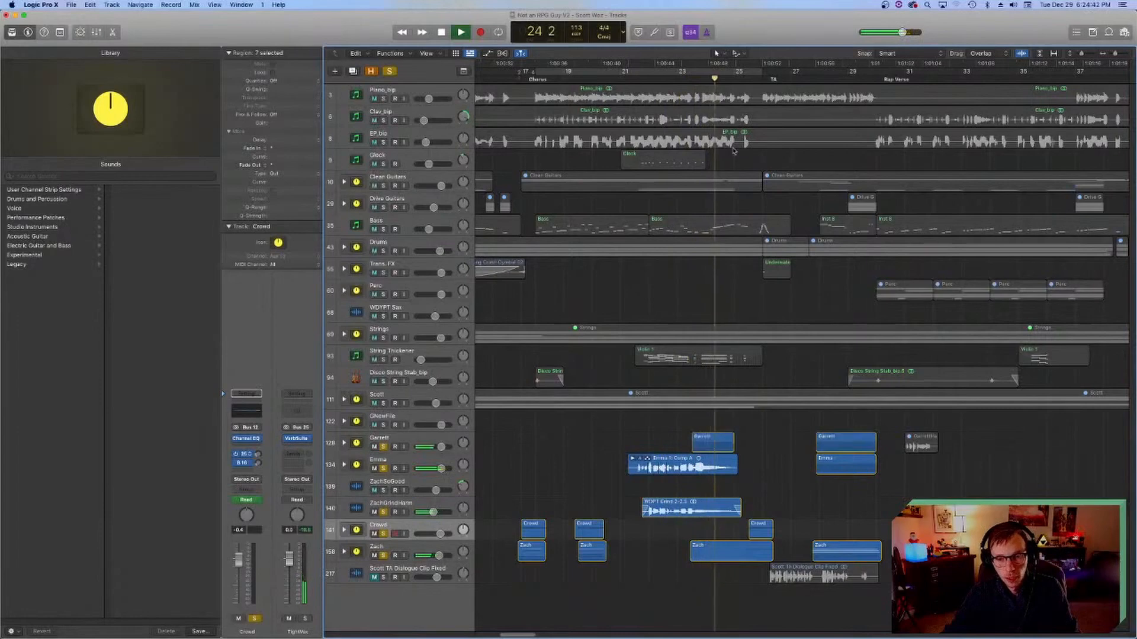
# Step: Return to about bar 23, add the lead vocal stack to the solo and replay the passage up to bar 26 beat 3
pyautogui.click(678, 76)
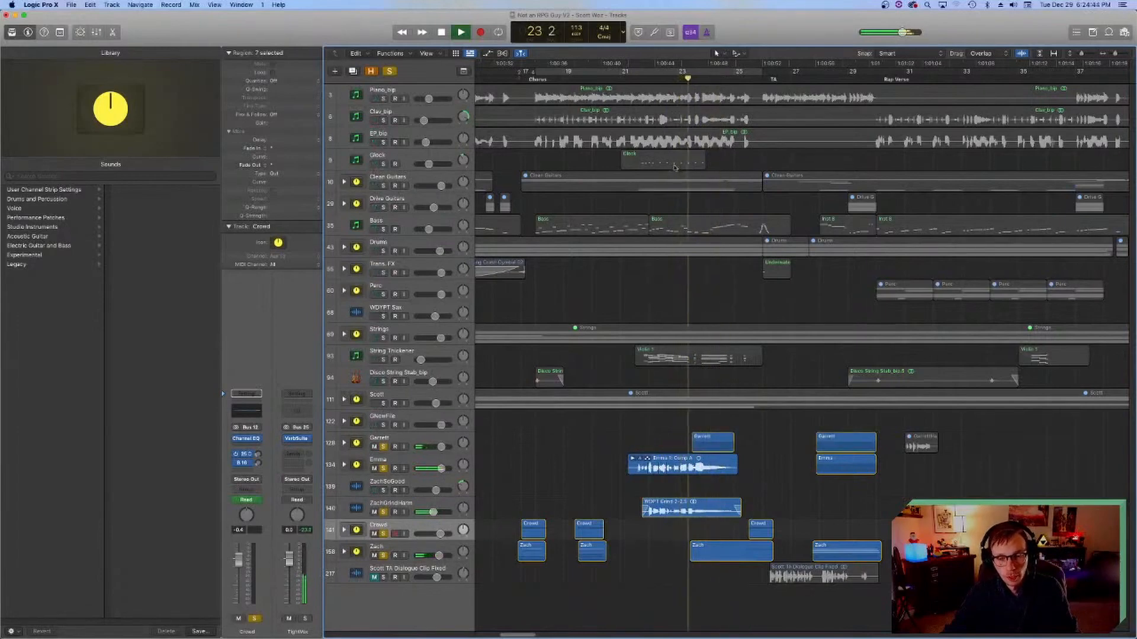
pyautogui.click(383, 403)
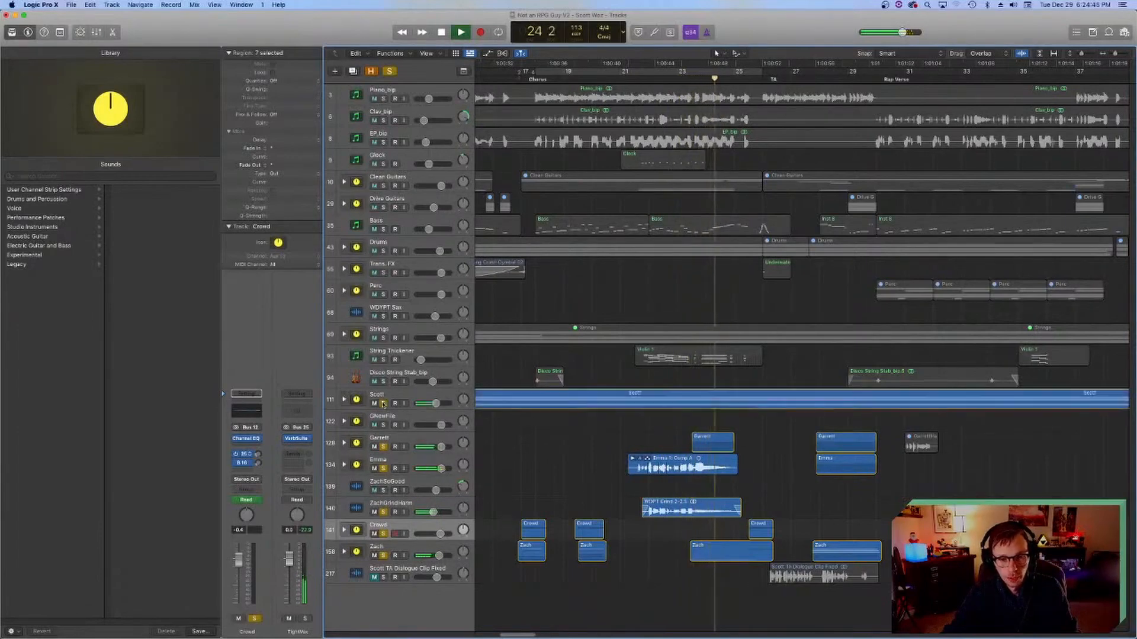
pyautogui.press('space')
pyautogui.press(',')
pyautogui.press(',')
pyautogui.press('space')
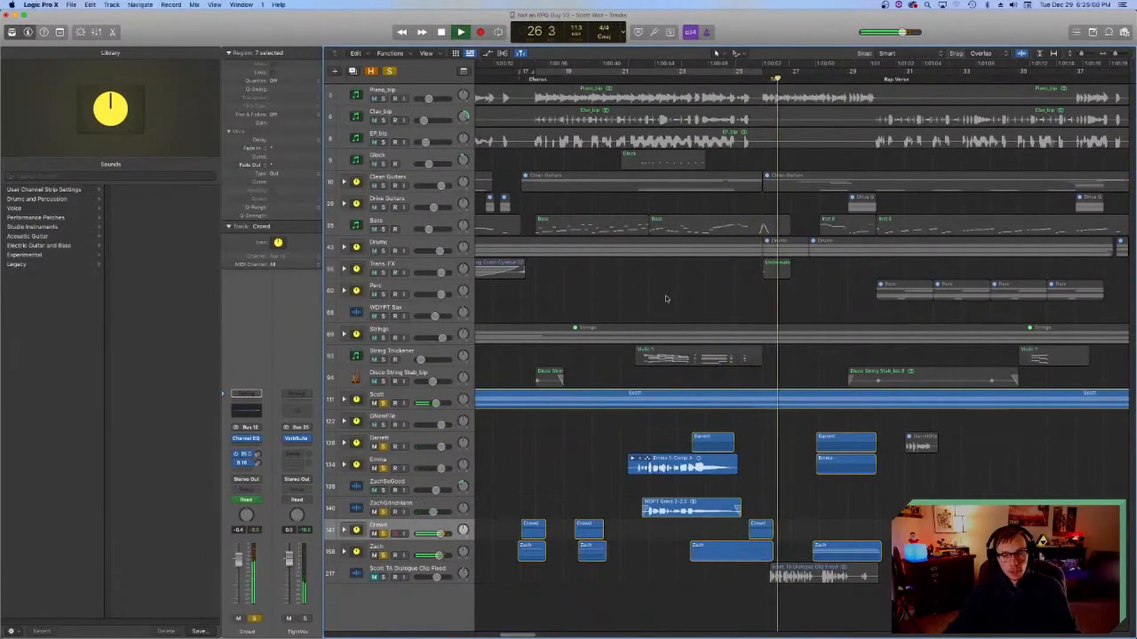
pyautogui.press('space')
# Step: Turn off the solos on the lead, backing vocal and Crowd tracks and solo the TA dialogue clip track instead
pyautogui.hscroll(5, 417, 521)
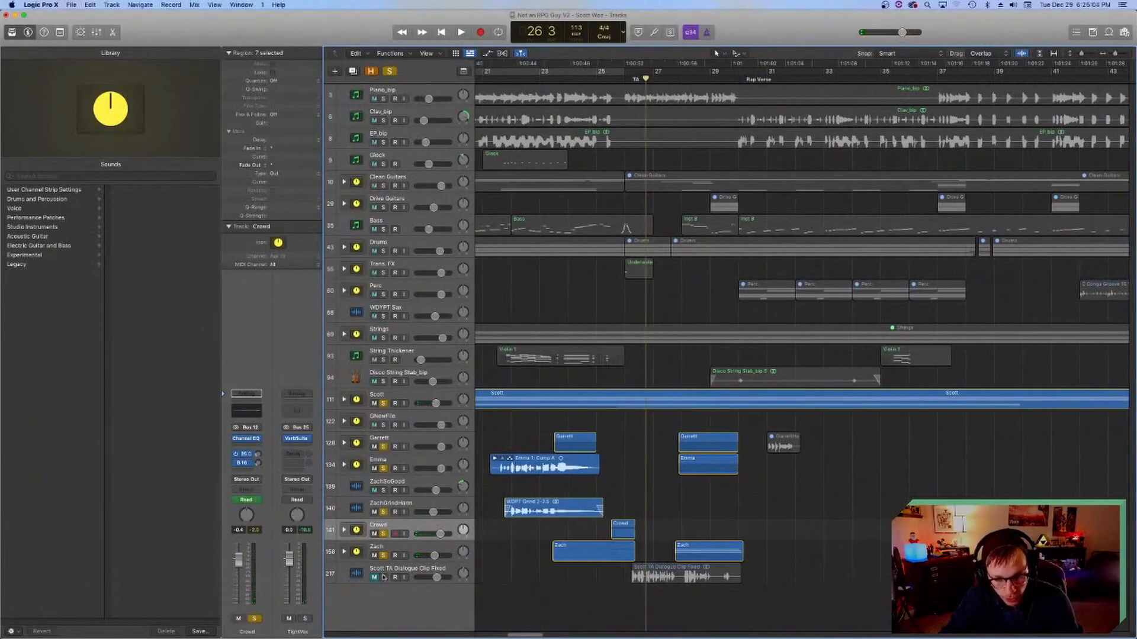
pyautogui.moveTo(383, 556); pyautogui.dragTo(388, 403)
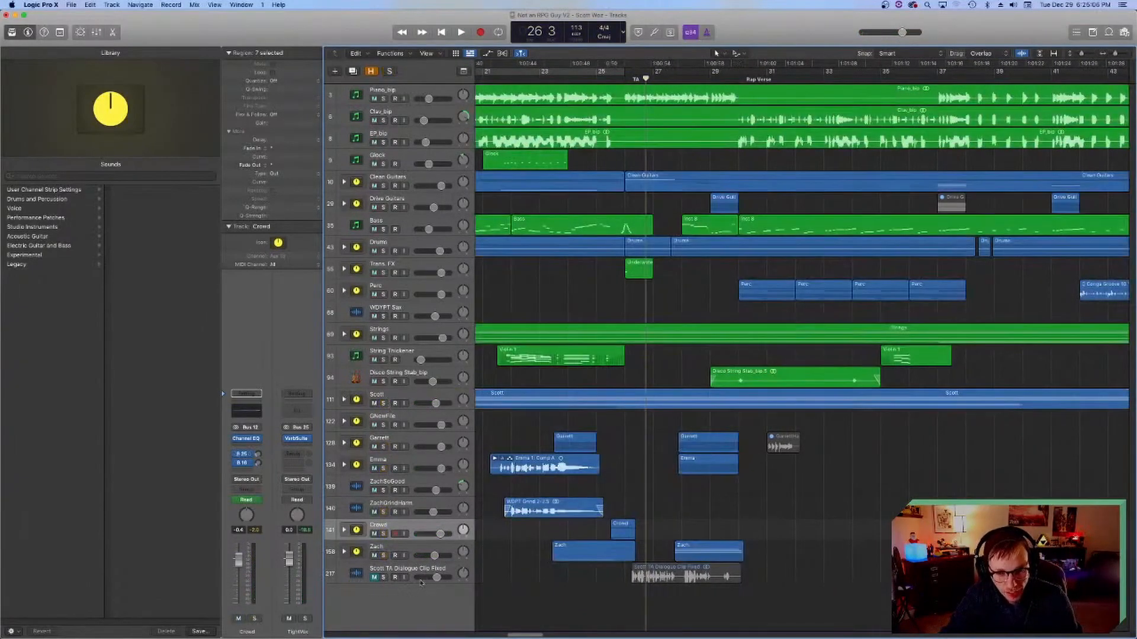
pyautogui.click(384, 577)
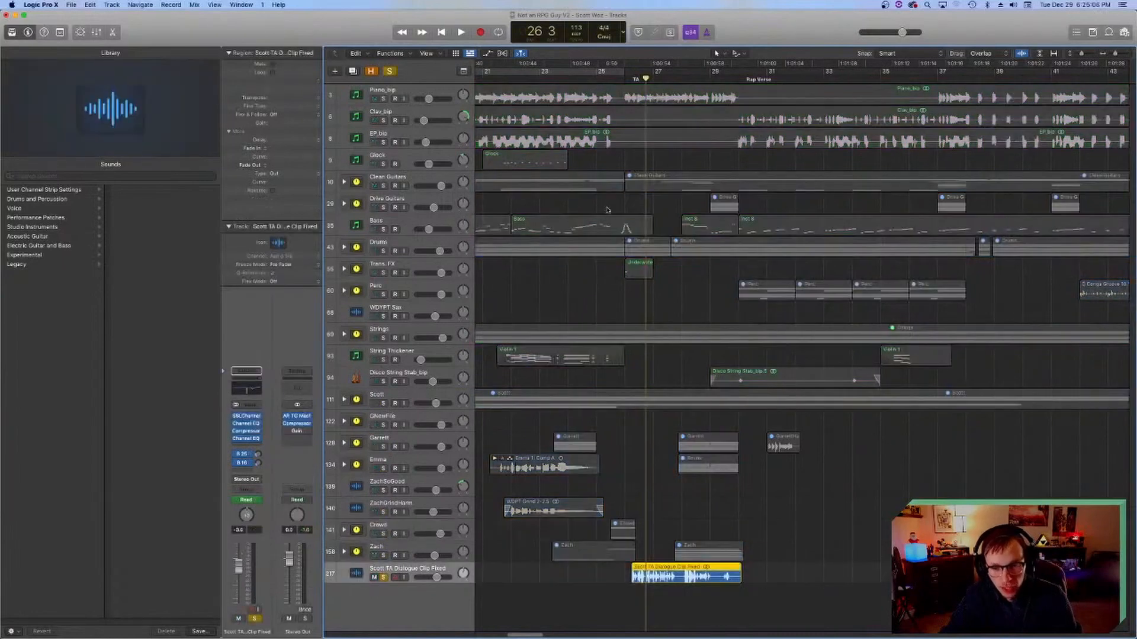
# Step: Unmute the TA dialogue clip track and play it soloed from bar 26 to bar 30
pyautogui.press('space')
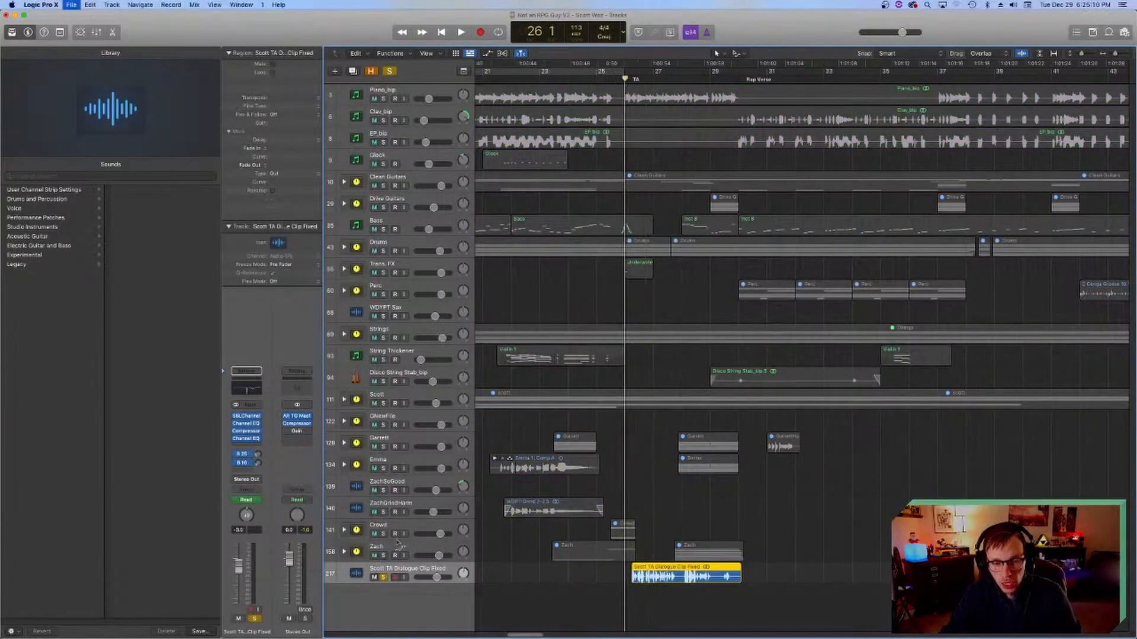
pyautogui.click(383, 578)
pyautogui.click(383, 578)
pyautogui.click(374, 577)
pyautogui.click(374, 577)
pyautogui.press('space')
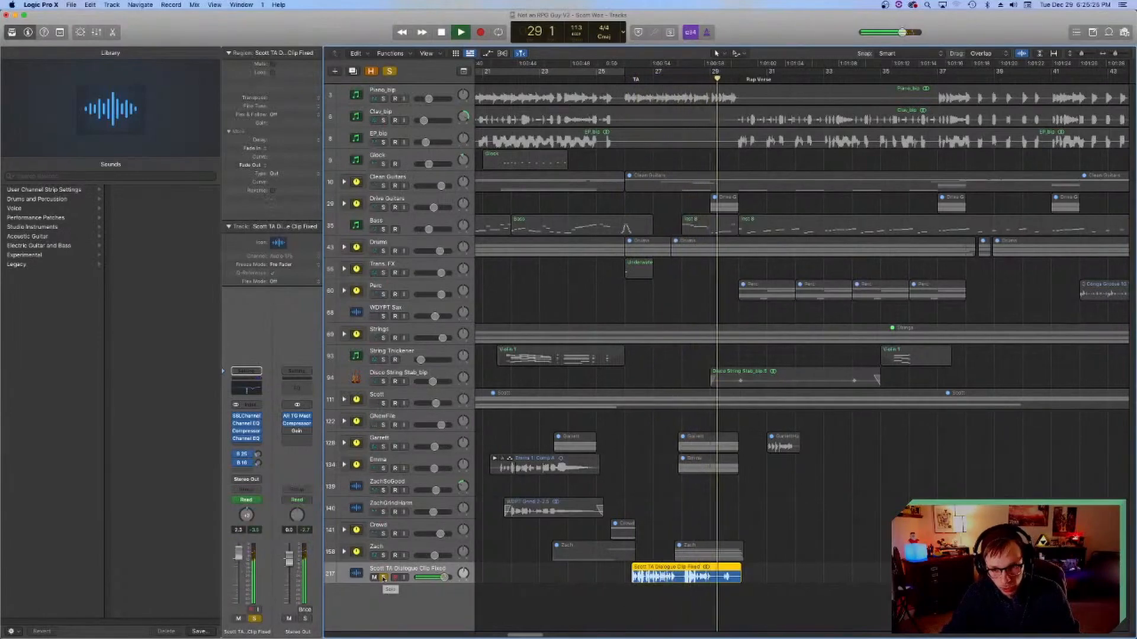
pyautogui.press('space')
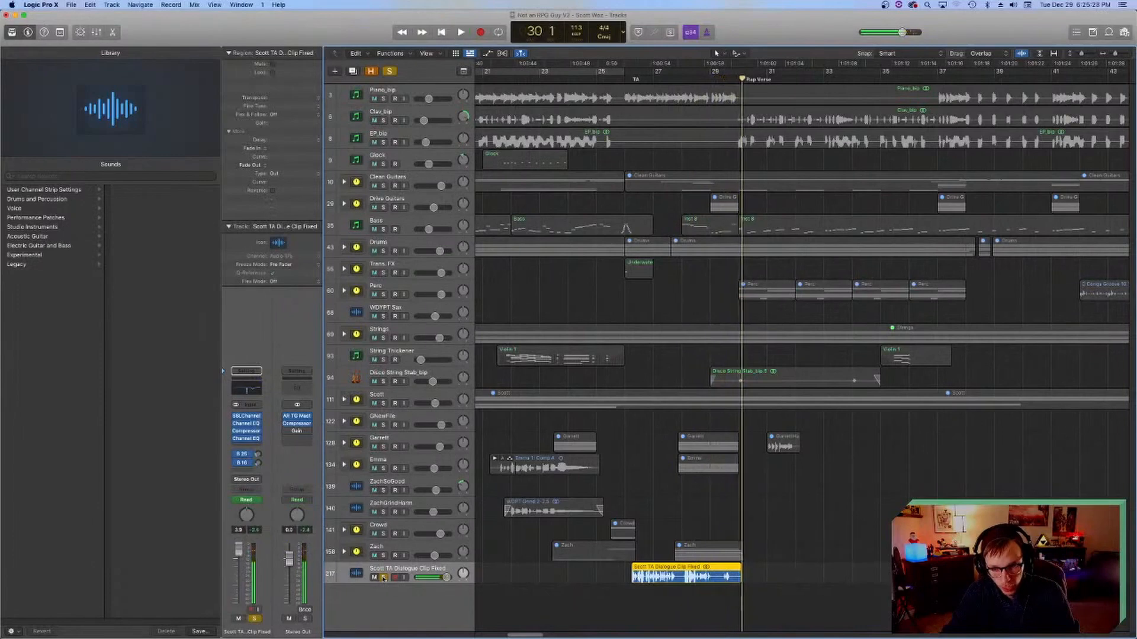
# Step: Turn off the dialogue clip's solo, return to bar 26, deselect its region and play the full mix
pyautogui.click(383, 578)
pyautogui.click(624, 78)
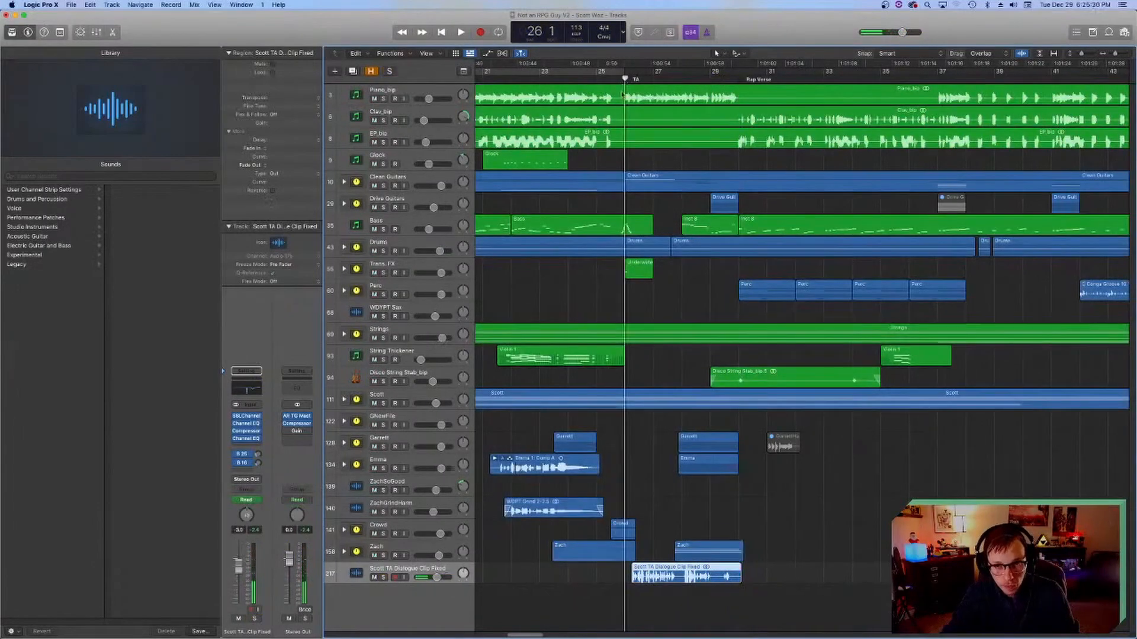
pyautogui.click(571, 597)
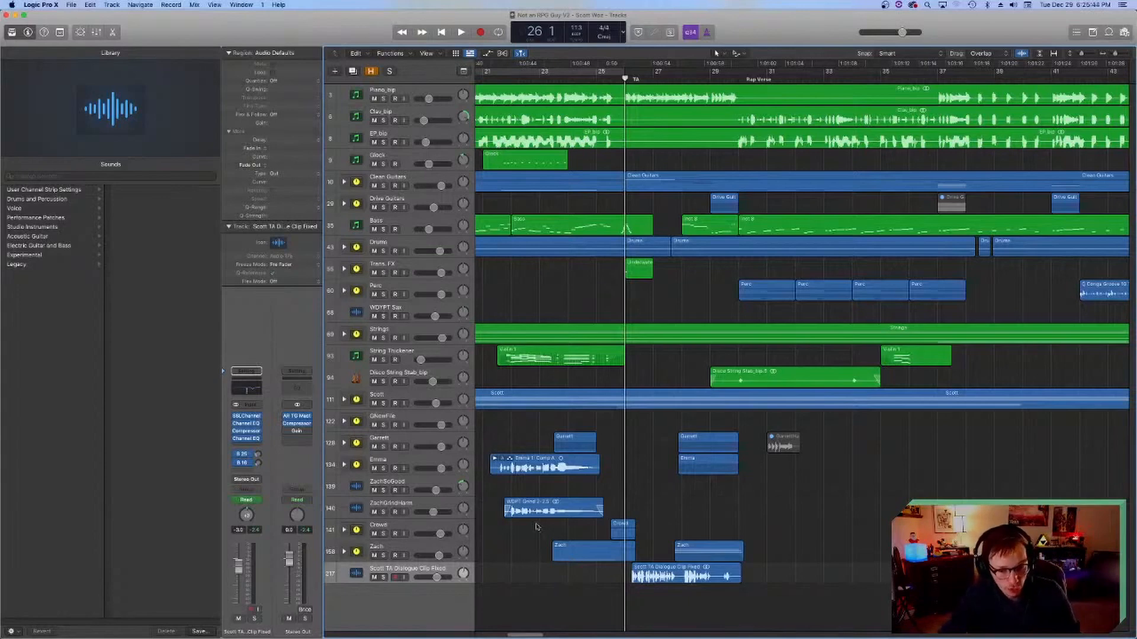
pyautogui.press('space')
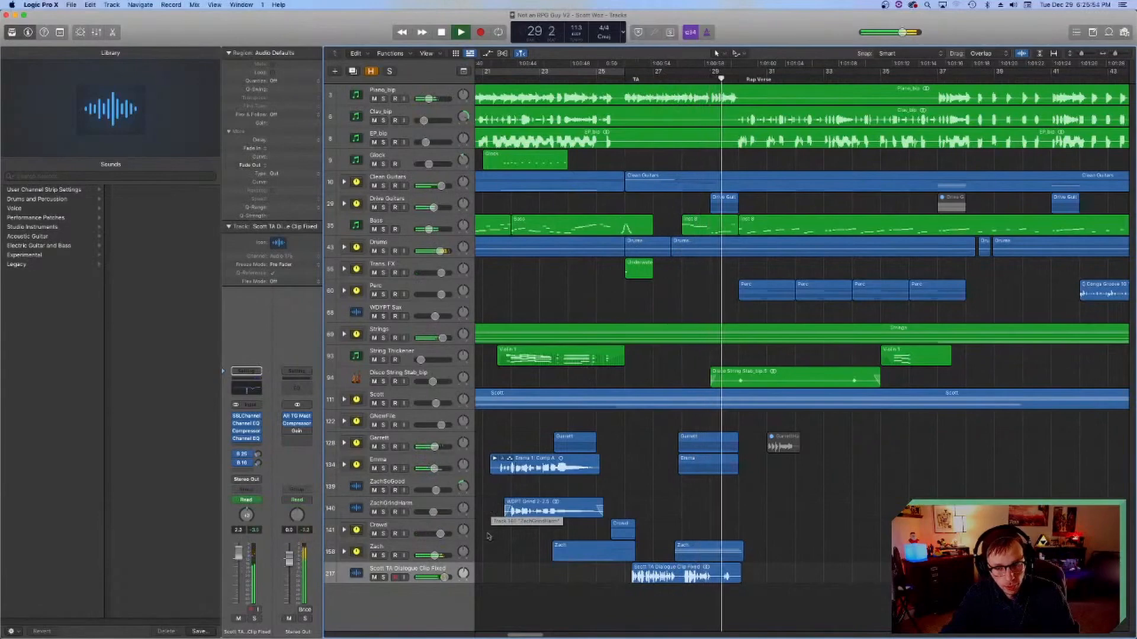
# Step: Show the track automation to examine the volume curves, stop playback, return to bar 26 and hide the automation again
pyautogui.press('a')
pyautogui.press('space')
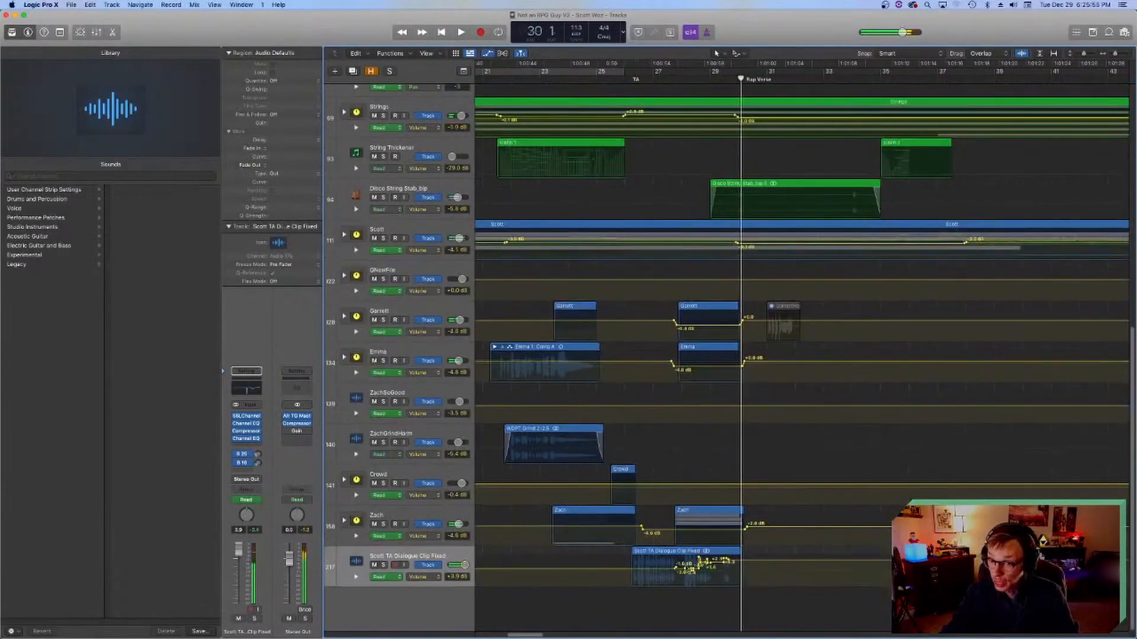
pyautogui.click(627, 78)
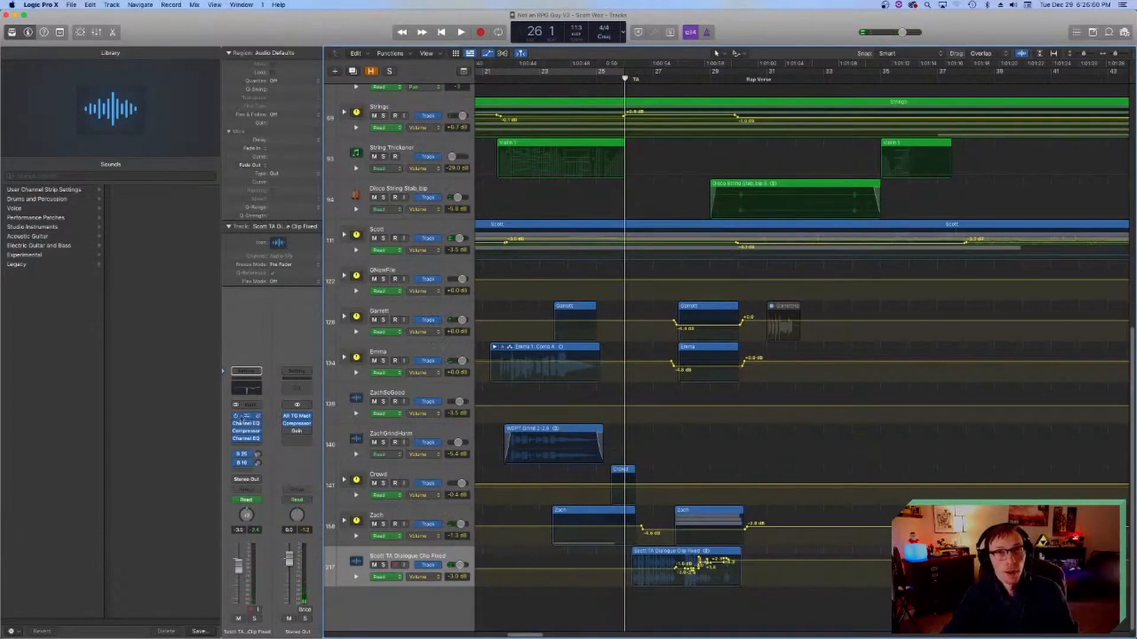
pyautogui.press('a')
# Step: Solo vocal stacks 158, 134 and 128 and play their harmonies from bar 27 beat 4 into bar 29
pyautogui.click(675, 78)
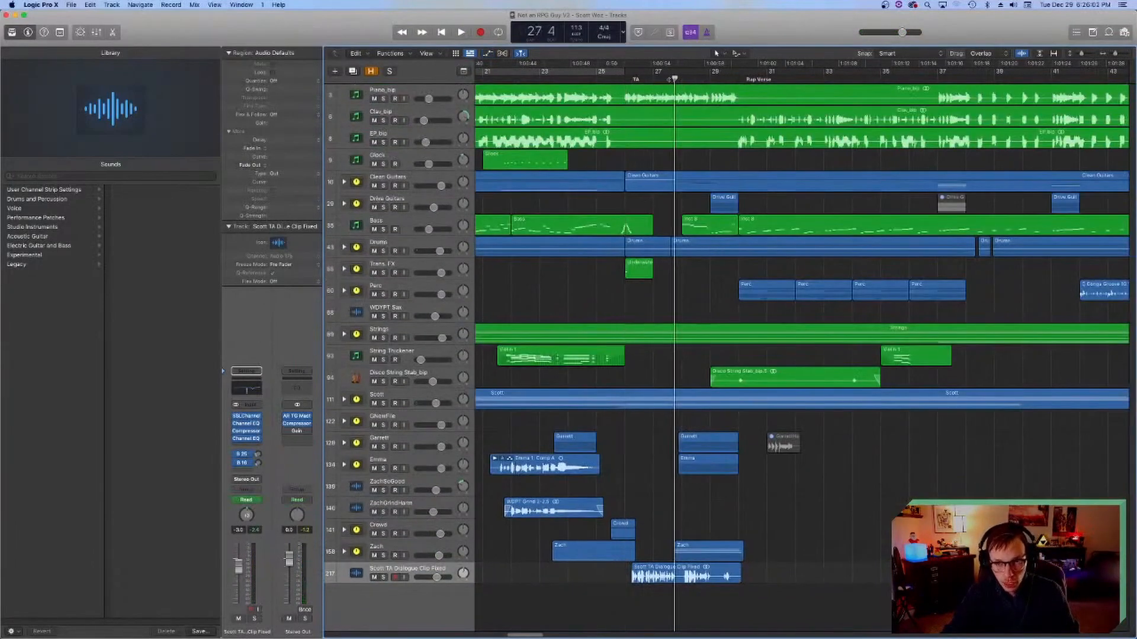
pyautogui.click(383, 555)
pyautogui.moveTo(383, 468); pyautogui.dragTo(383, 447)
pyautogui.press('space')
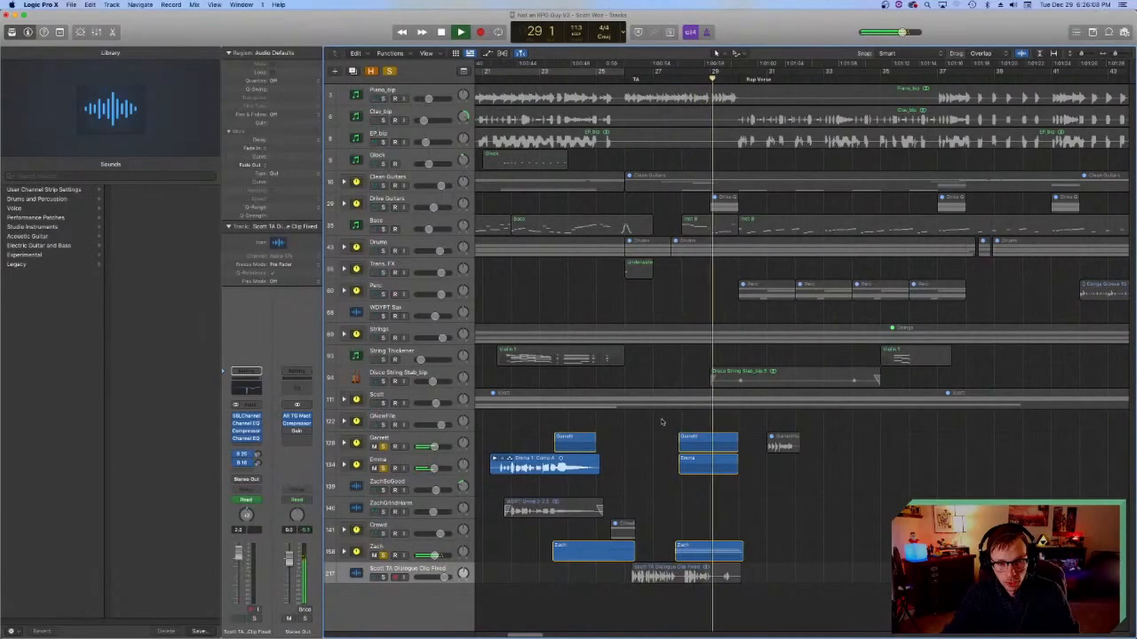
pyautogui.press('space')
# Step: Place the playhead at bar 28, expand vocal stack 128 and inspect its first harmony track's channel strip
pyautogui.click(682, 82)
pyautogui.hscroll(4, 594, 304)
pyautogui.hscroll(-4, 589, 312)
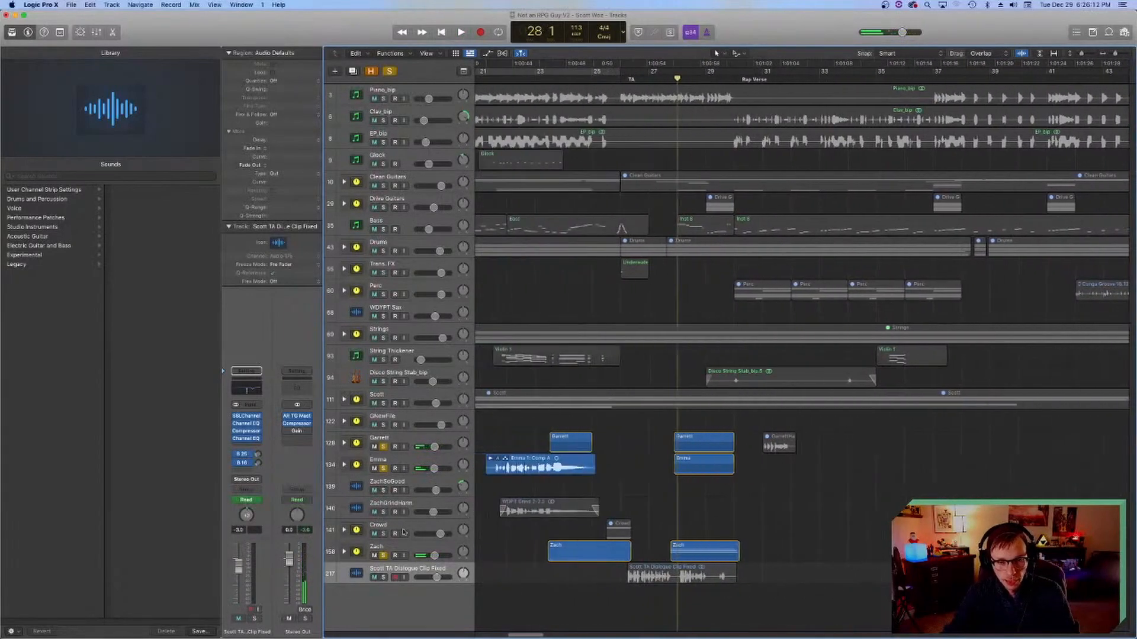
pyautogui.click(344, 443)
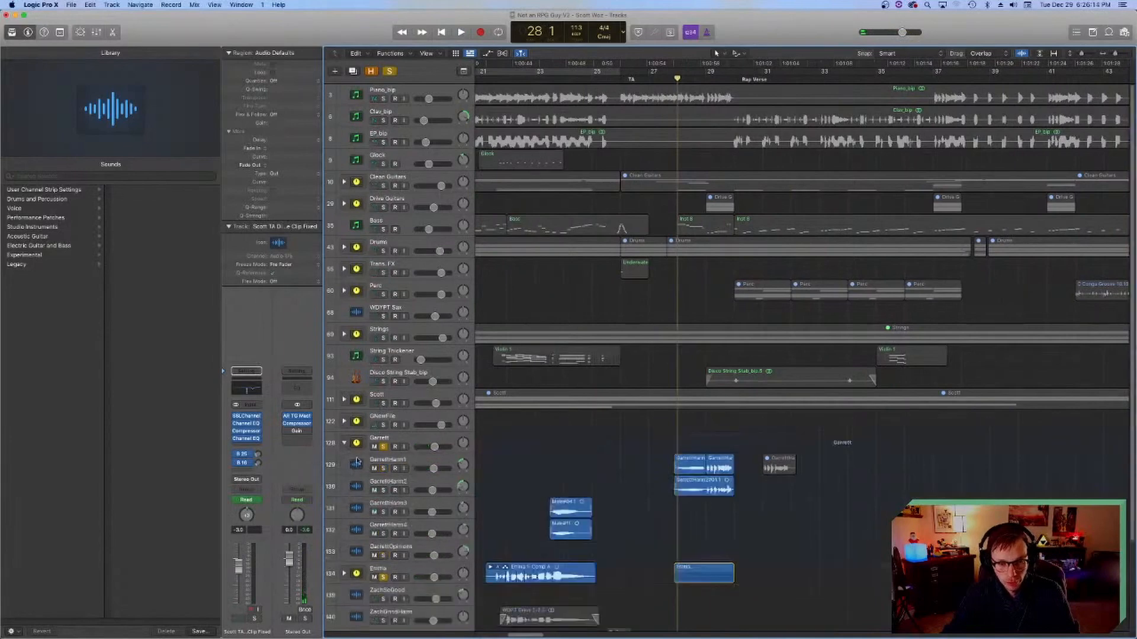
pyautogui.click(357, 462)
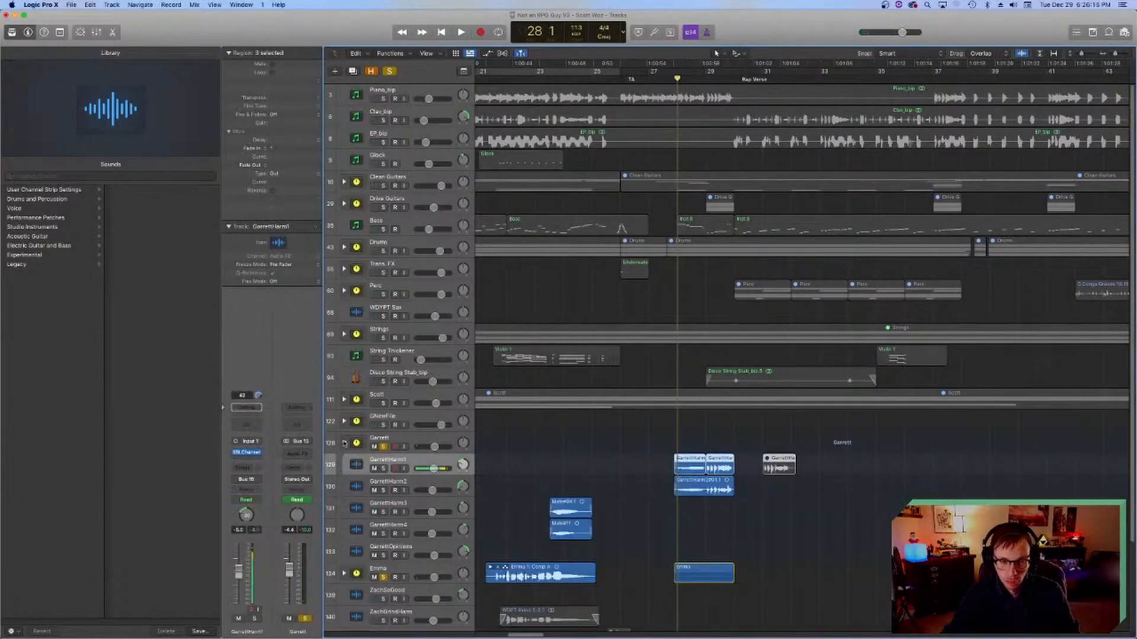
# Step: Collapse vocal stack 128 and solo the Crowd stack for the song's ending
pyautogui.click(344, 443)
pyautogui.click(394, 447)
pyautogui.hscroll(10, 649, 382)
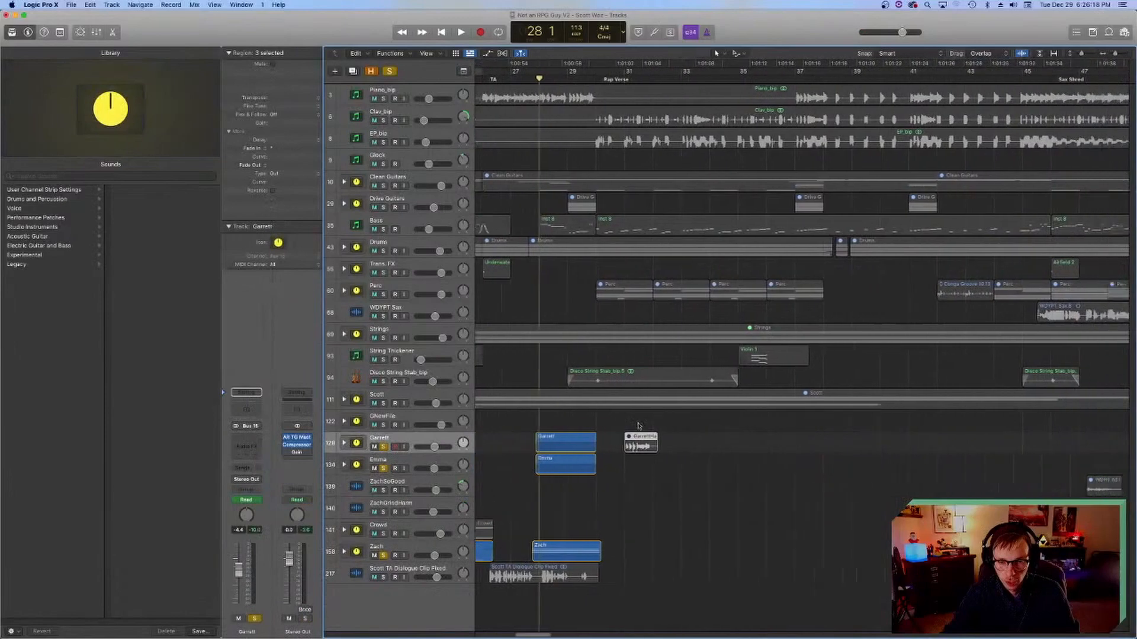
pyautogui.hscroll(3, 698, 253)
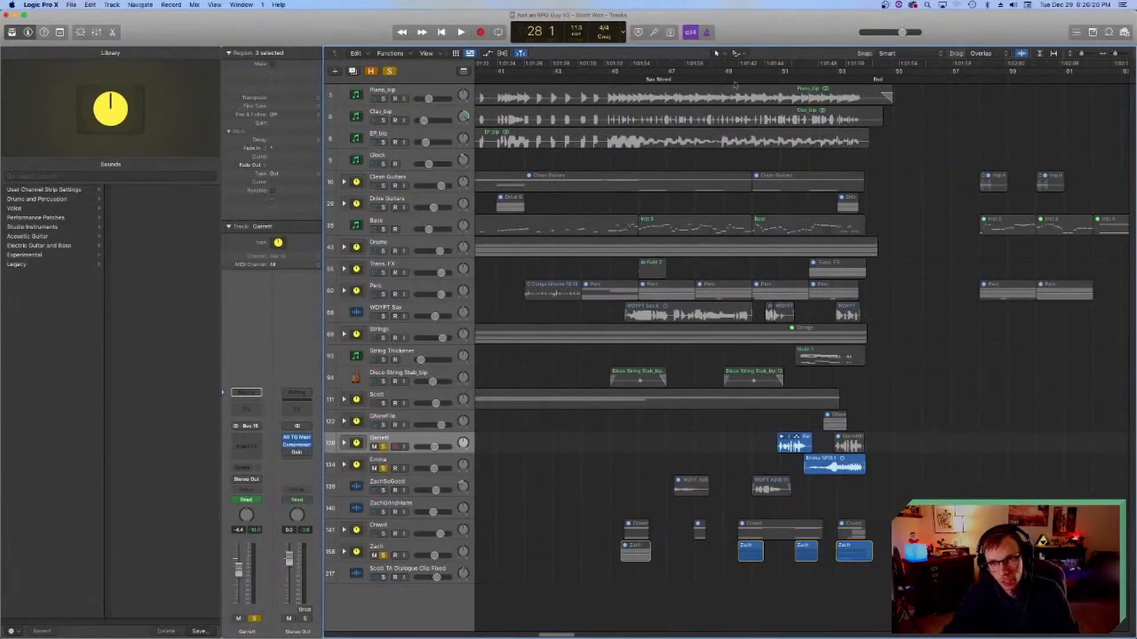
pyautogui.click(383, 533)
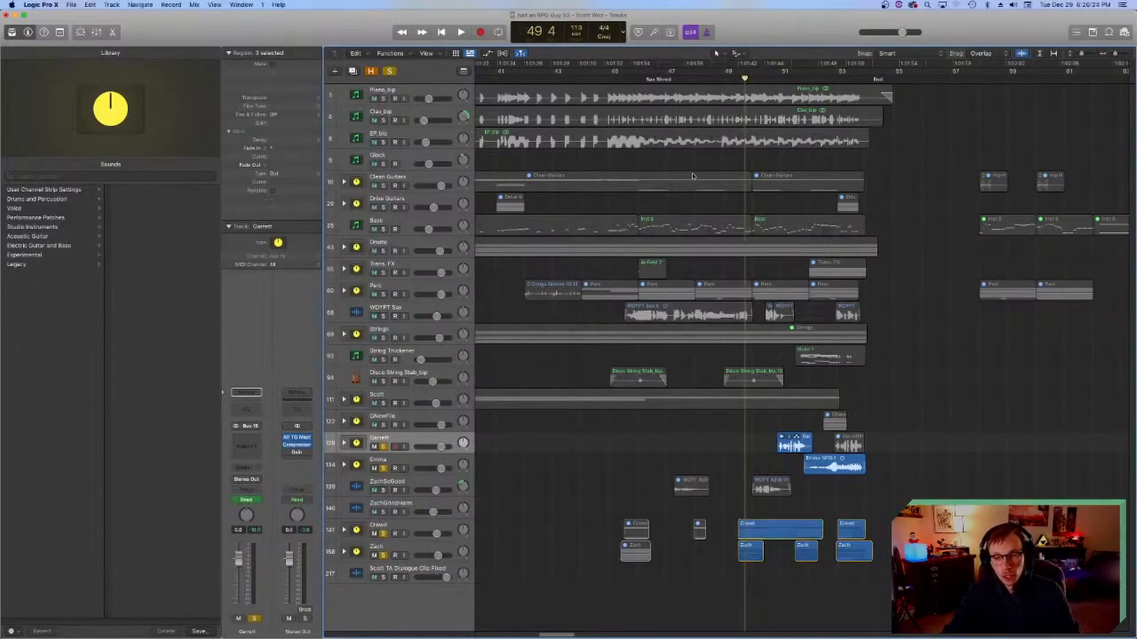
# Step: Place the playhead at bar 49 beat 3, add solos on vocal tracks 140 and 139, and play the ending
pyautogui.click(737, 80)
pyautogui.hscroll(2, 591, 444)
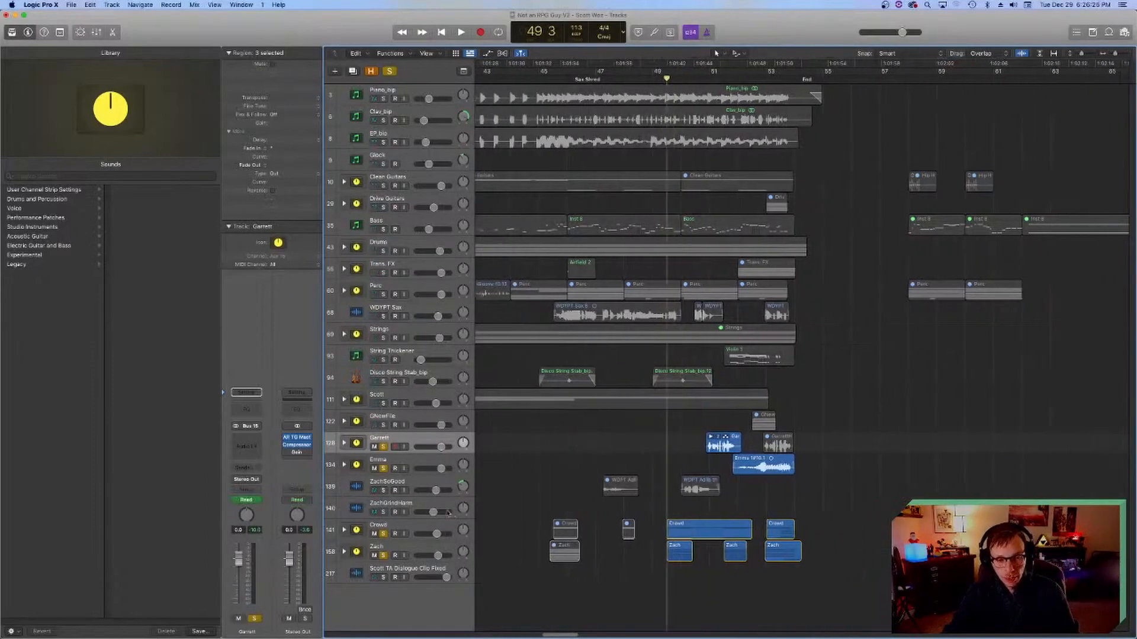
pyautogui.click(383, 512)
pyautogui.click(383, 491)
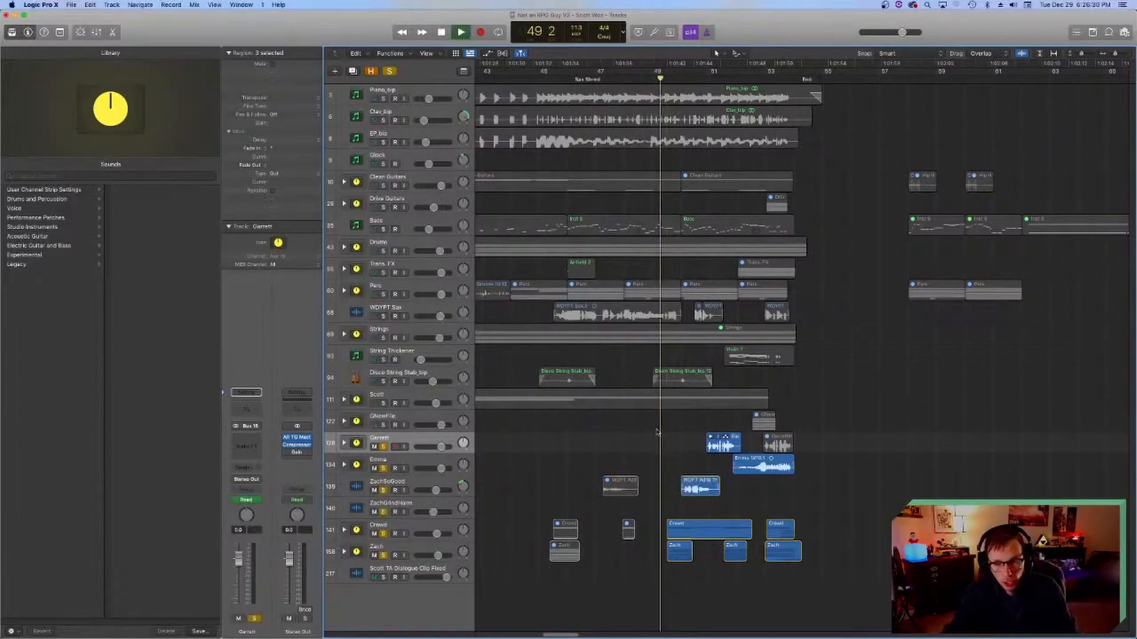
pyautogui.press('space')
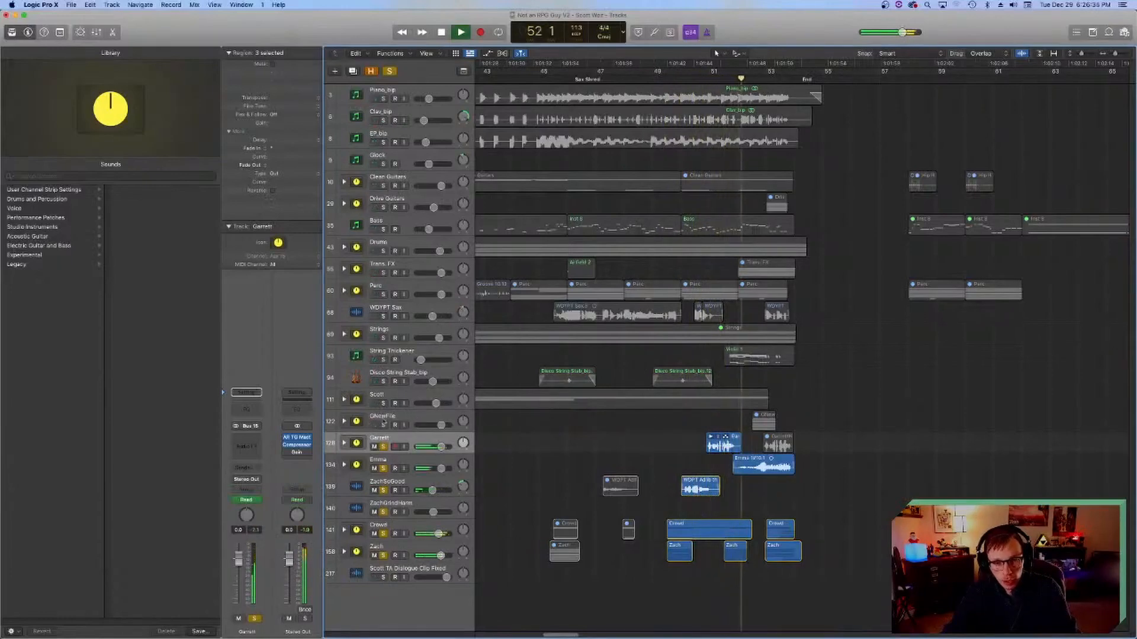
# Step: Stop, return the playhead to about bar 52, add vocal stack 122 to the solos and play the ending vocals
pyautogui.press('space')
pyautogui.moveTo(750, 79); pyautogui.dragTo(739, 80)
pyautogui.click(384, 425)
pyautogui.press('space')
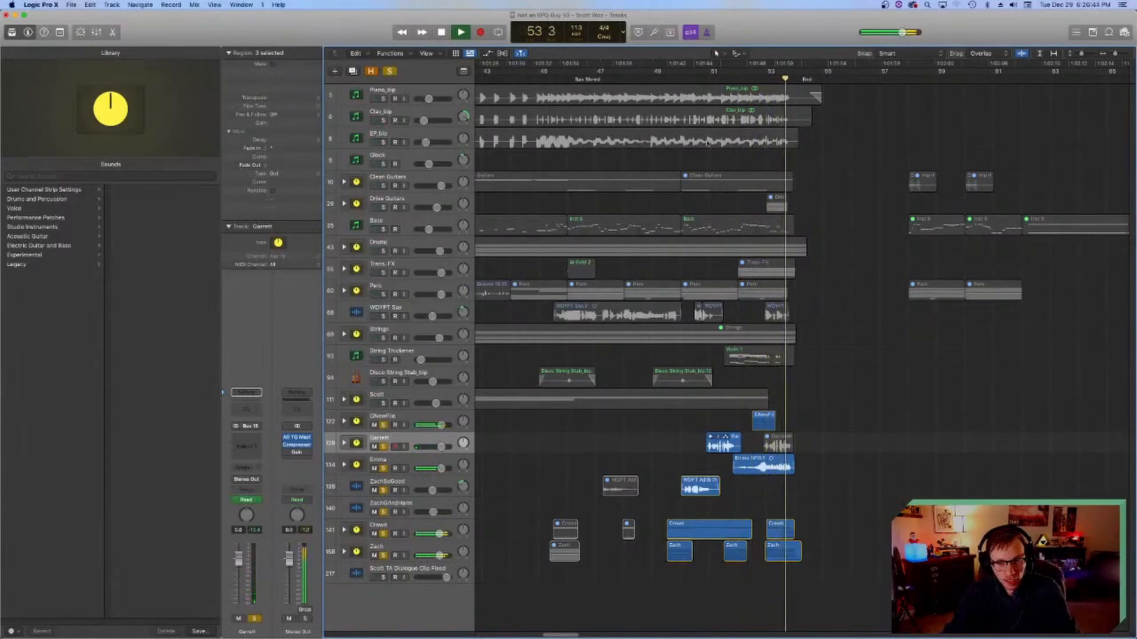
# Step: Return to bar 50 beat 2, solo lead vocal stack 111 too, and play all the vocals into bar 53
pyautogui.click(691, 79)
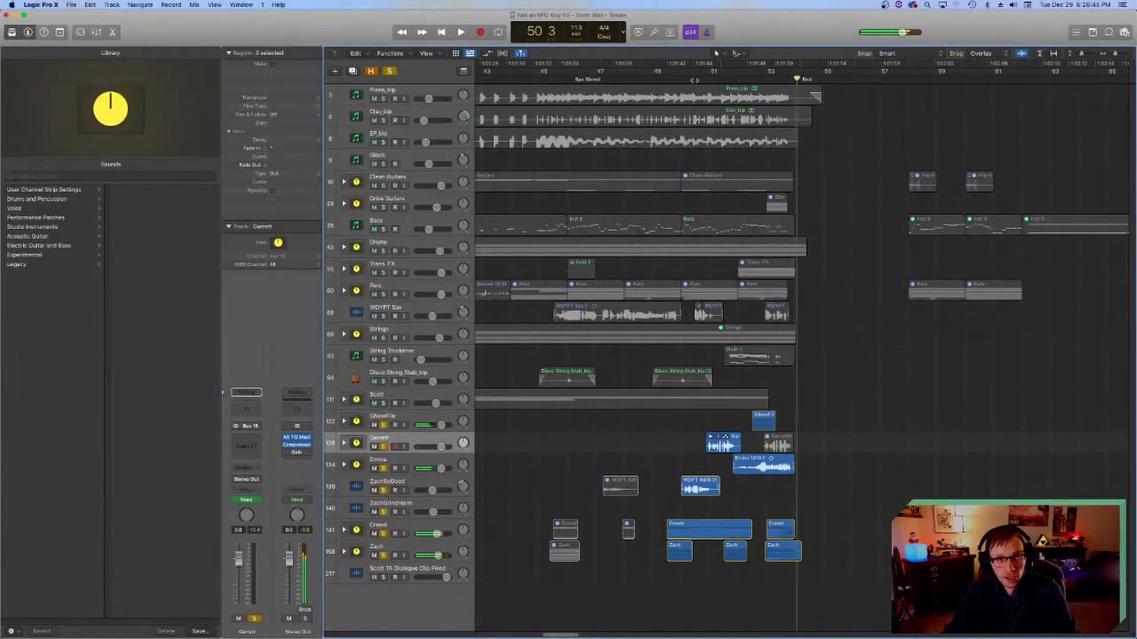
pyautogui.click(383, 404)
pyautogui.press('space')
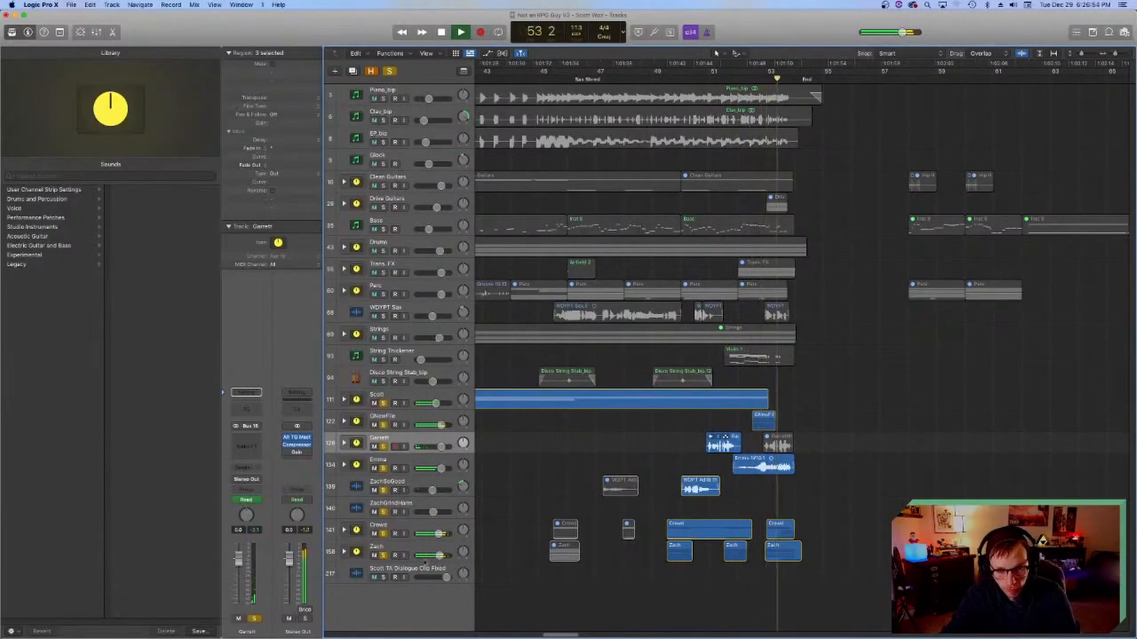
pyautogui.press('space')
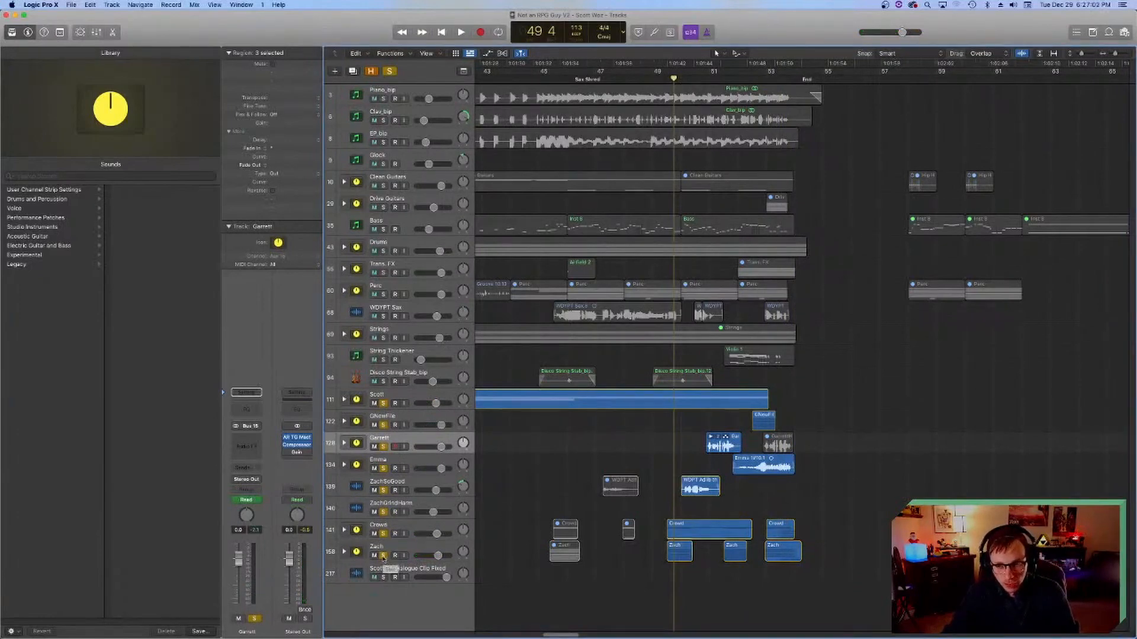
# Step: Expand vocal stack 158, examine its WDPT Ending and Last End layers, and place the playhead at bar 53 beat 3
pyautogui.click(762, 80)
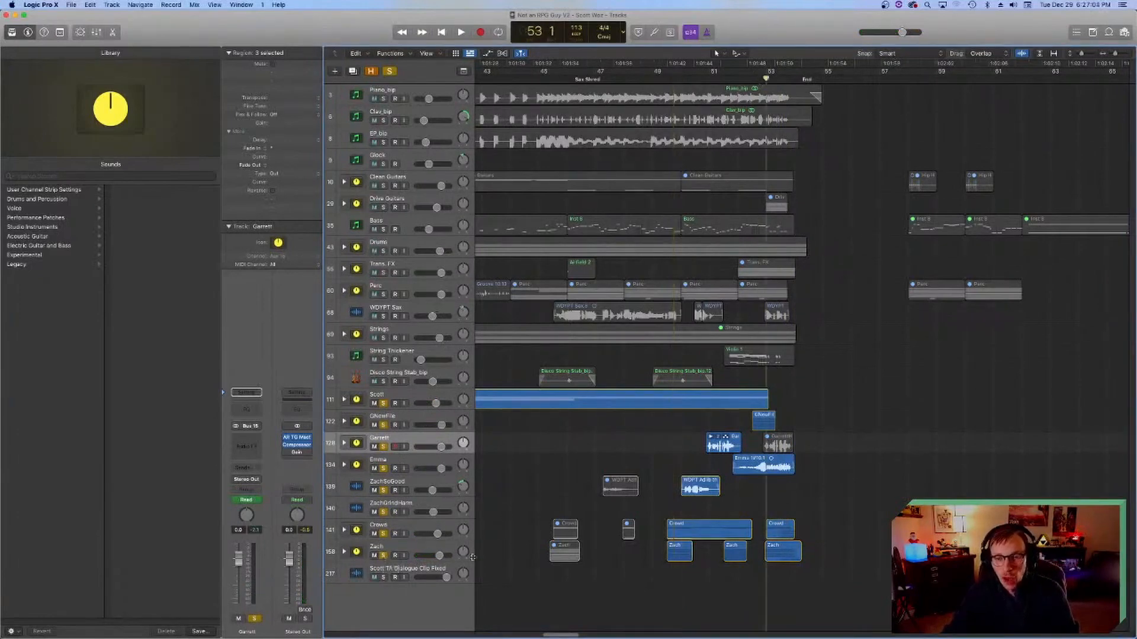
pyautogui.click(344, 553)
pyautogui.scroll(-15, 414, 474)
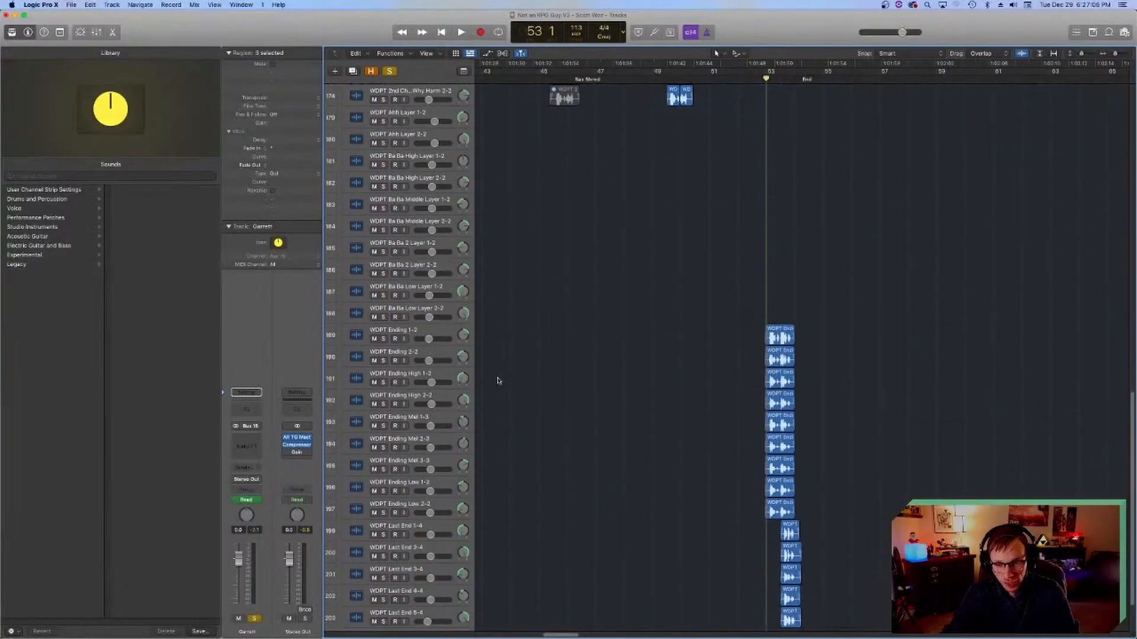
pyautogui.scroll(-3, 547, 358)
pyautogui.click(780, 79)
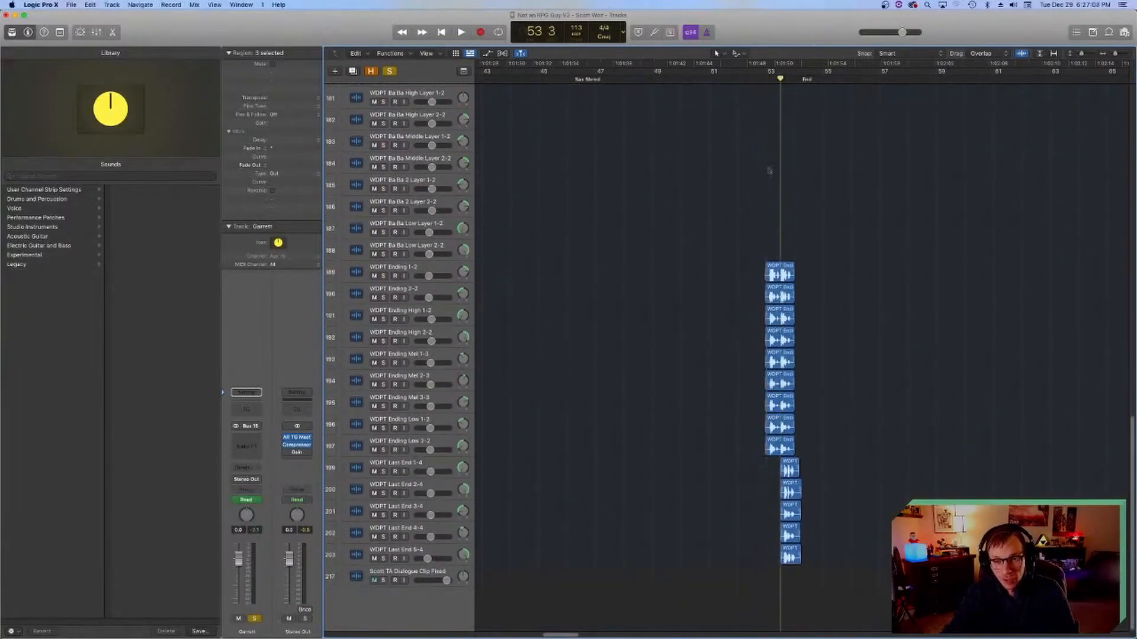
pyautogui.hscroll(4, 628, 391)
pyautogui.hscroll(4, 623, 382)
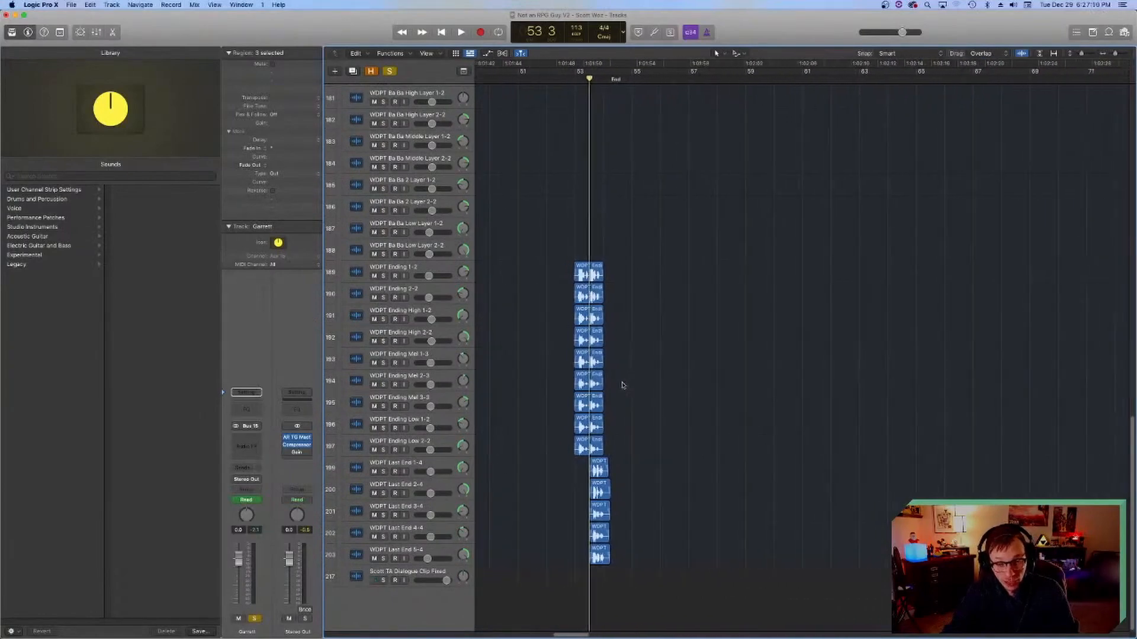
pyautogui.hscroll(-3, 622, 383)
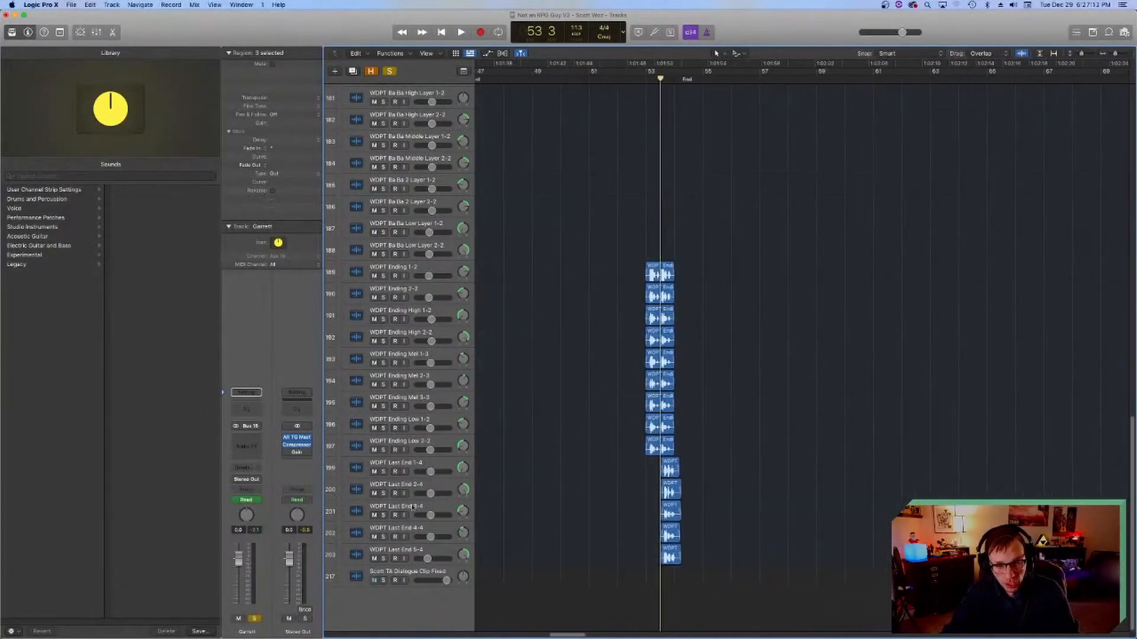
# Step: Solo the WDPT Last End 5-4 track and play its ending region from bar 53 beat 3
pyautogui.click(383, 558)
pyautogui.press('space')
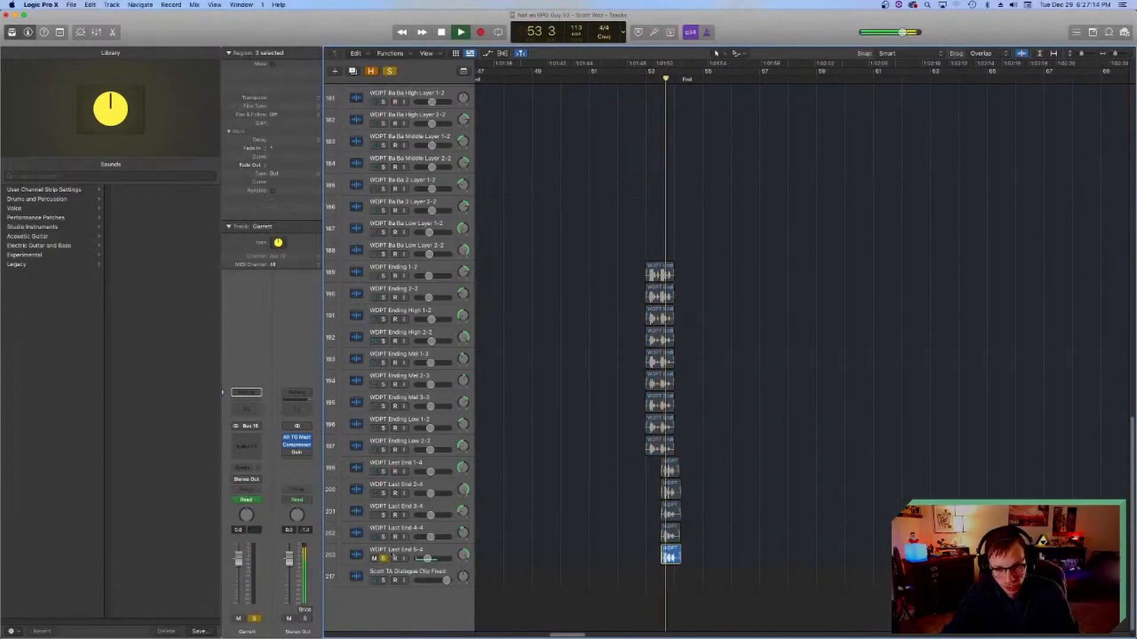
pyautogui.press('space')
# Step: Clear the solos on the other vocal tracks and stacks, and play the WDPT Last End 5-4 track alone
pyautogui.scroll(5, 586, 391)
pyautogui.scroll(8, 586, 391)
pyautogui.moveTo(383, 367); pyautogui.dragTo(378, 220)
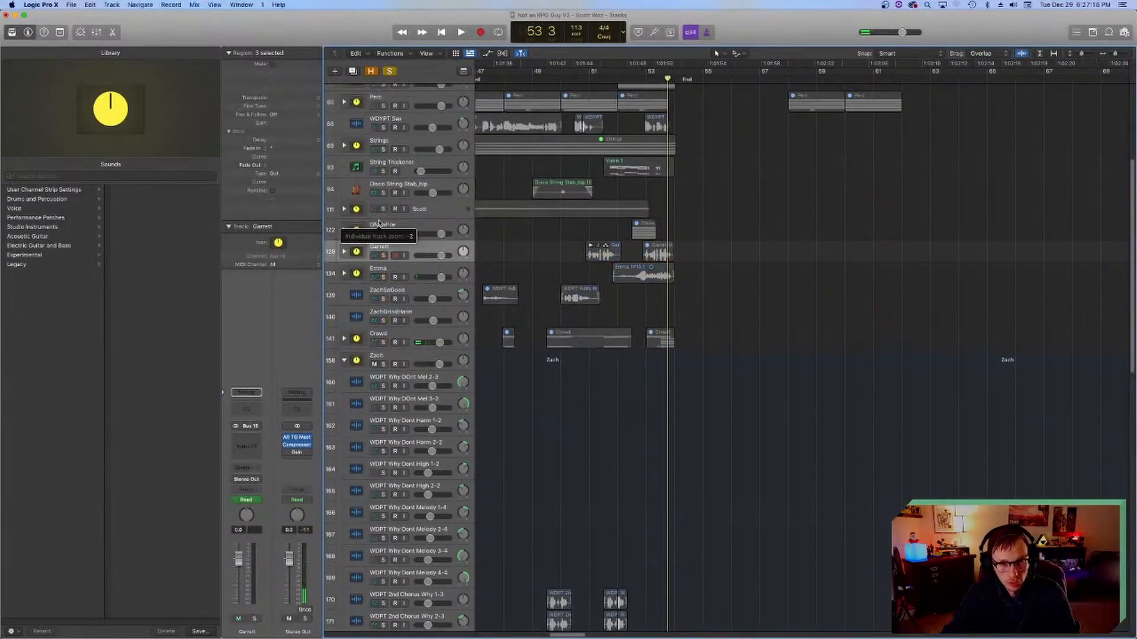
pyautogui.scroll(-7, 633, 301)
pyautogui.press('space')
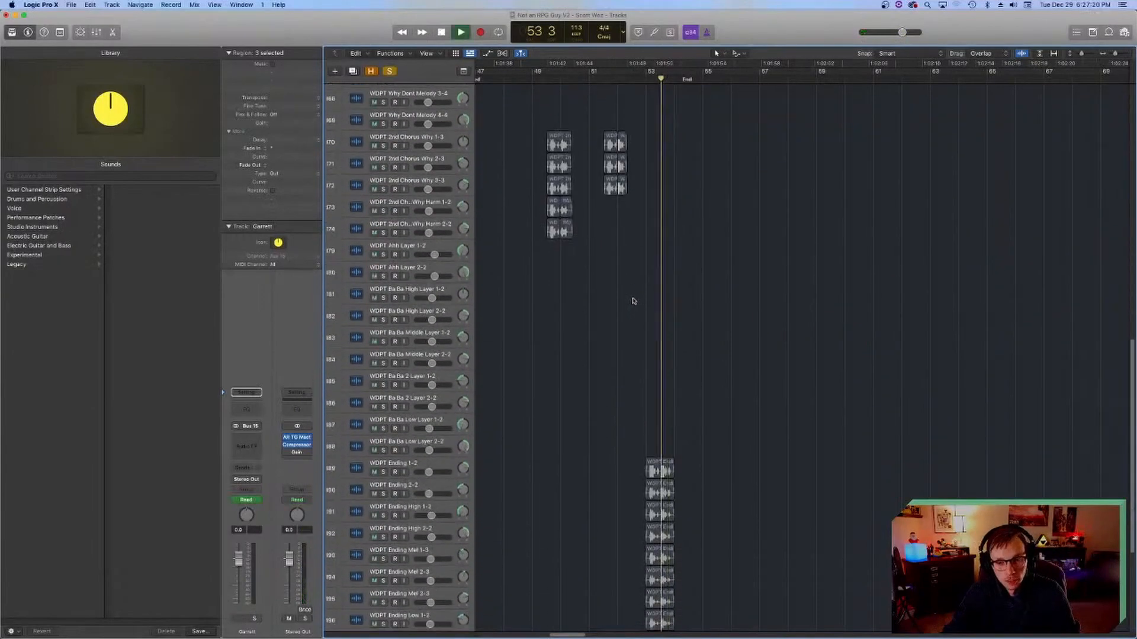
pyautogui.press('space')
# Step: Turn off the solo on the WDPT Last End 5-4 track and collapse vocal stack 158
pyautogui.scroll(-4, 561, 421)
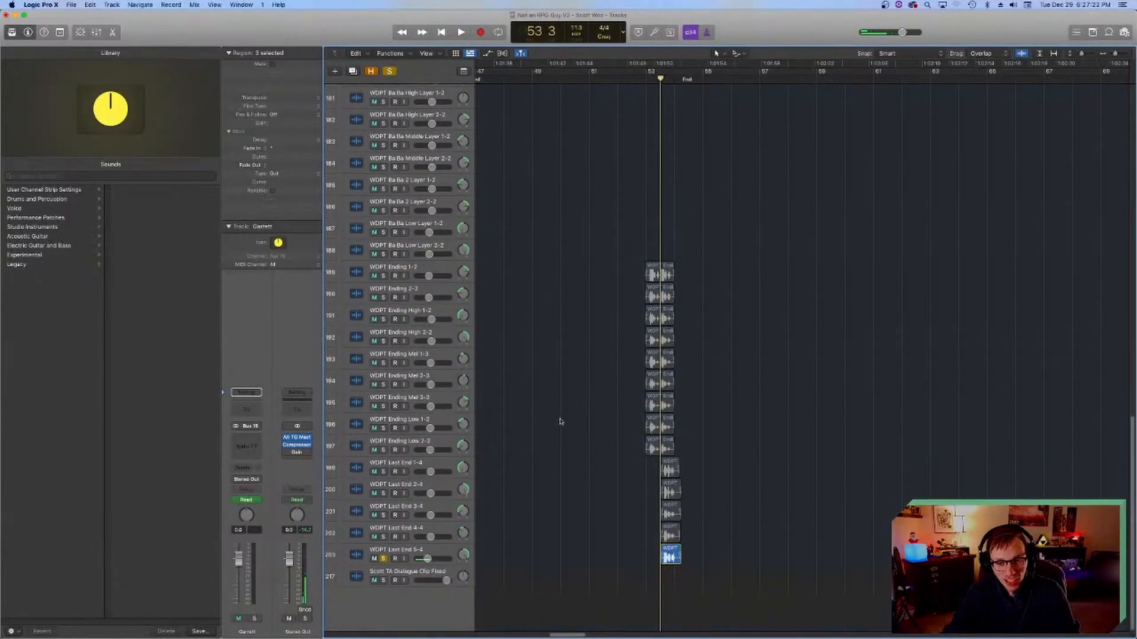
pyautogui.click(383, 559)
pyautogui.scroll(10, 629, 325)
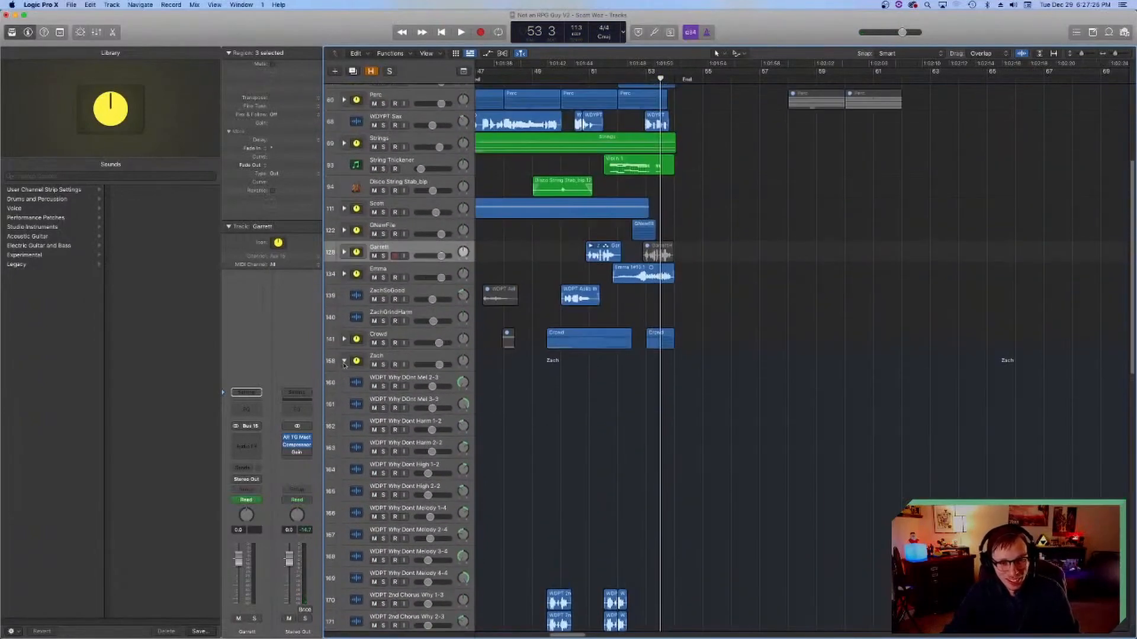
pyautogui.click(344, 362)
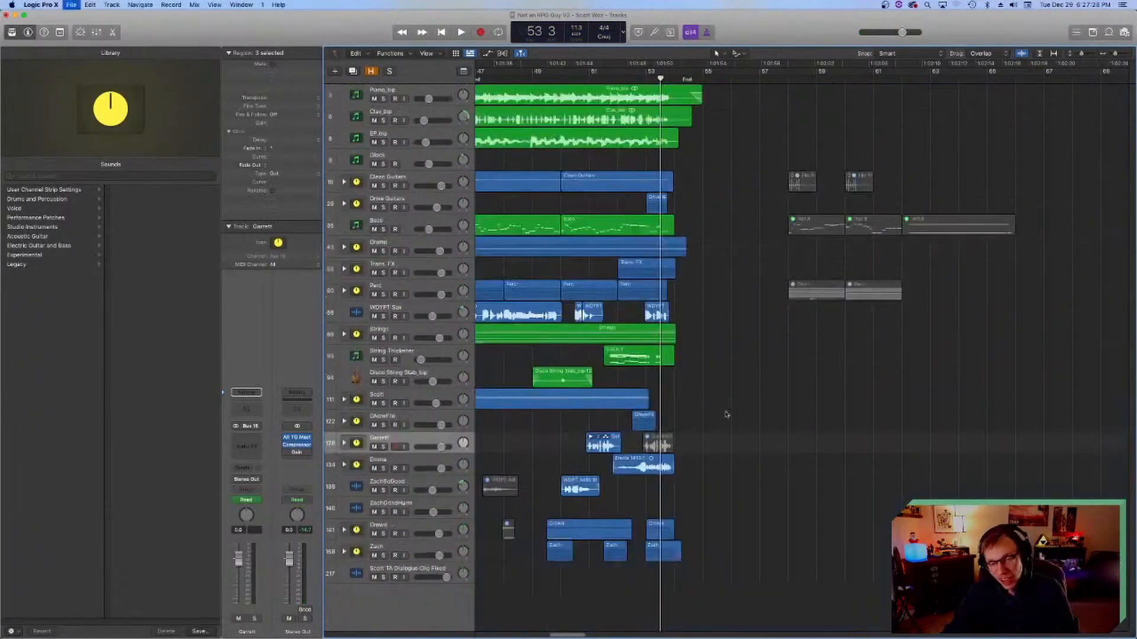
# Step: Place the playhead at bar 45 beat 3, where the sax region of the Sax Shred section begins
pyautogui.hscroll(-10, 740, 201)
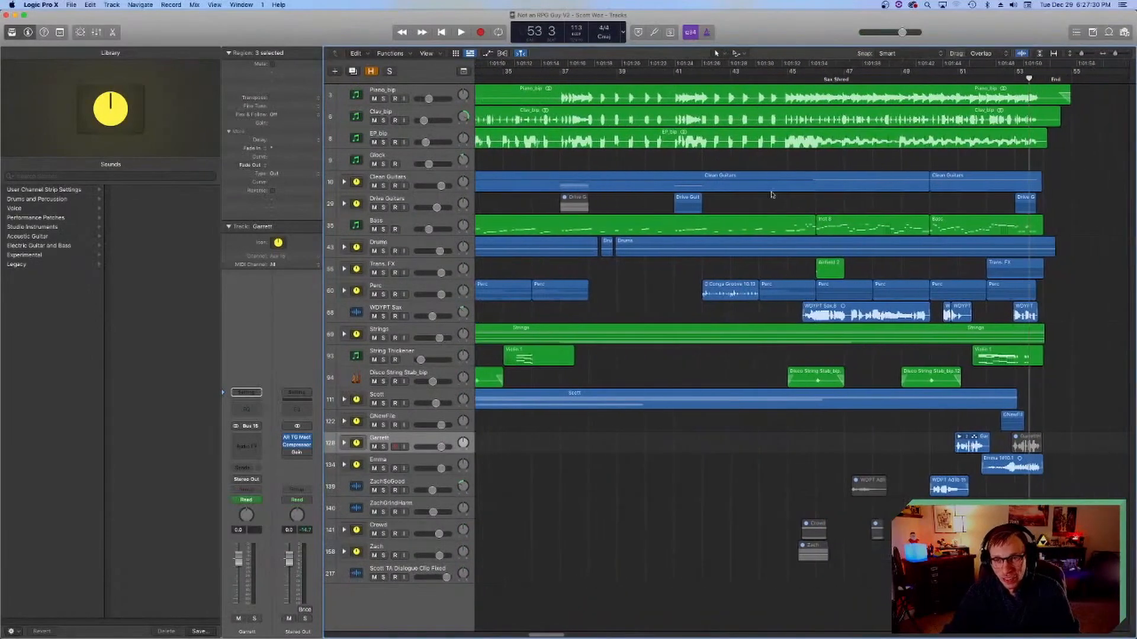
pyautogui.hscroll(10, 773, 192)
pyautogui.hscroll(-3, 595, 114)
pyautogui.click(593, 79)
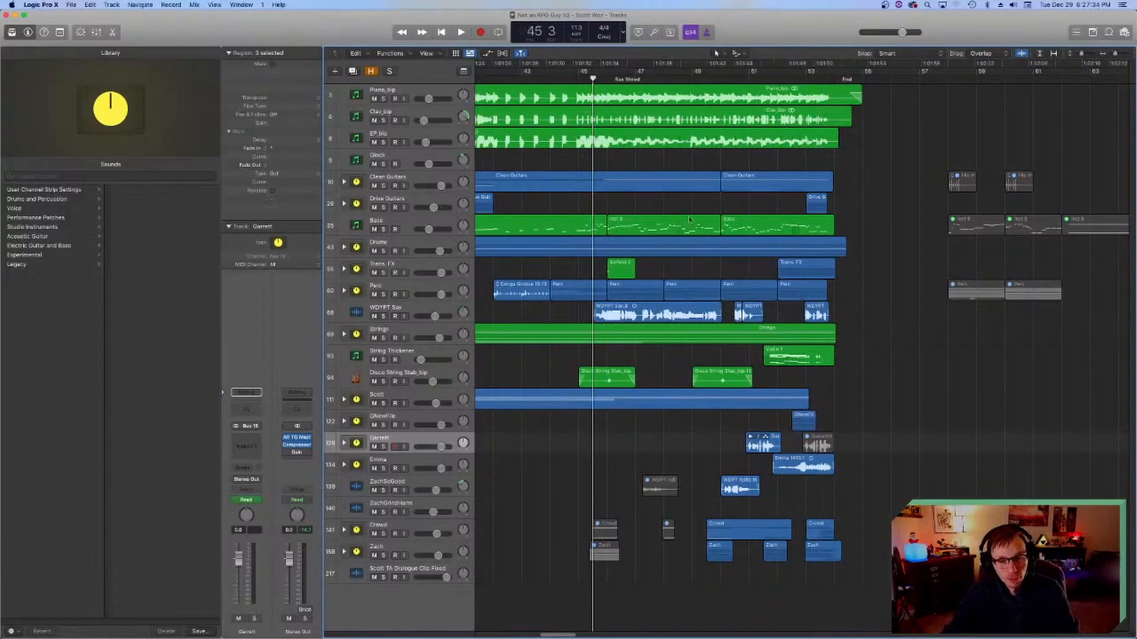
pyautogui.hscroll(2, 599, 280)
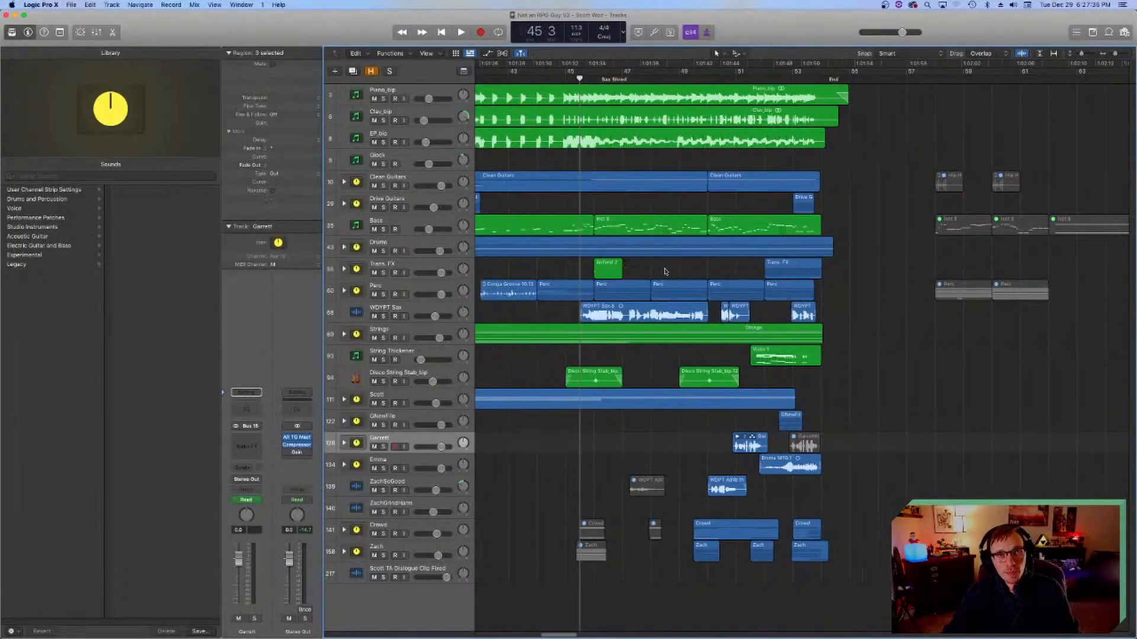
pyautogui.hscroll(3, 664, 272)
pyautogui.hscroll(-5, 660, 272)
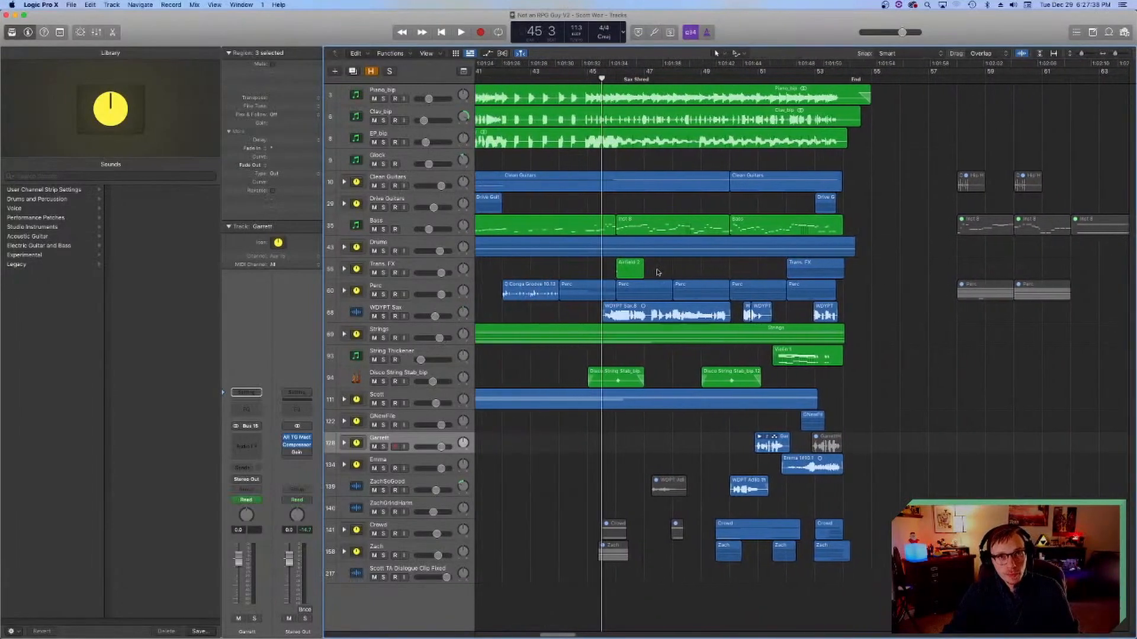
pyautogui.hscroll(8, 658, 272)
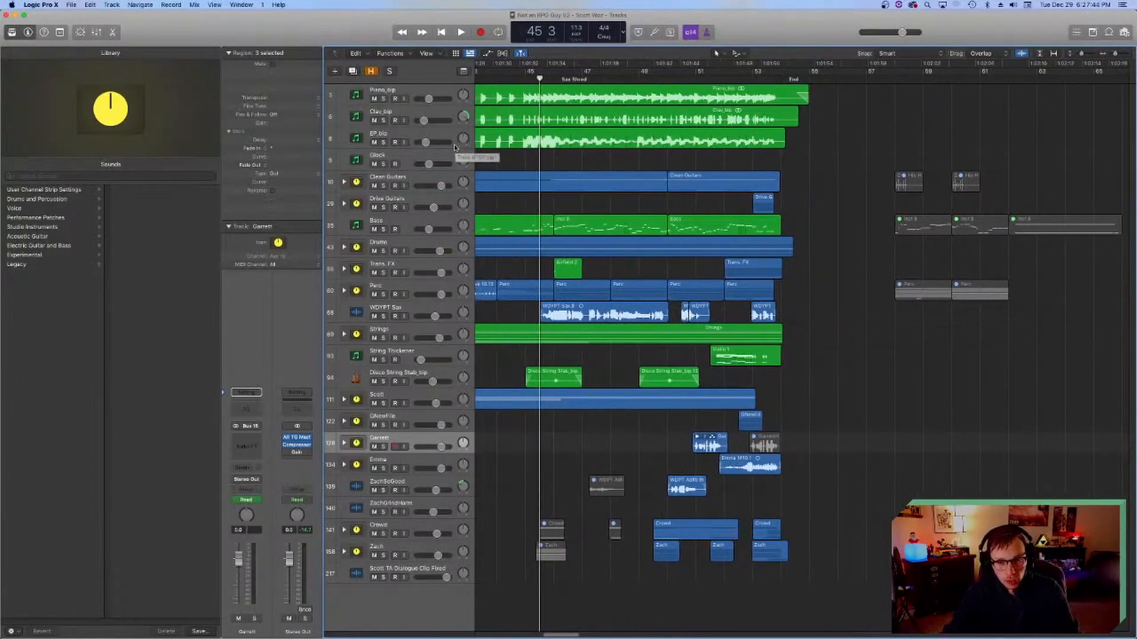
# Step: Select and solo the WDYPT Sax track, and play its solo twice from bar 45 beat 3
pyautogui.click(369, 313)
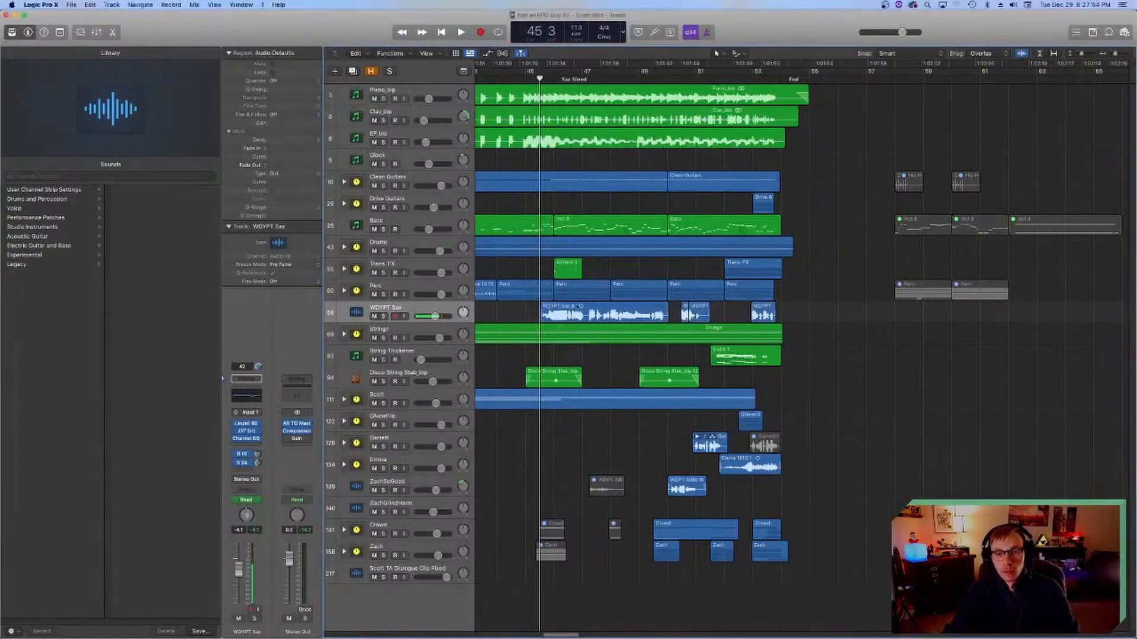
pyautogui.click(385, 317)
pyautogui.press('space')
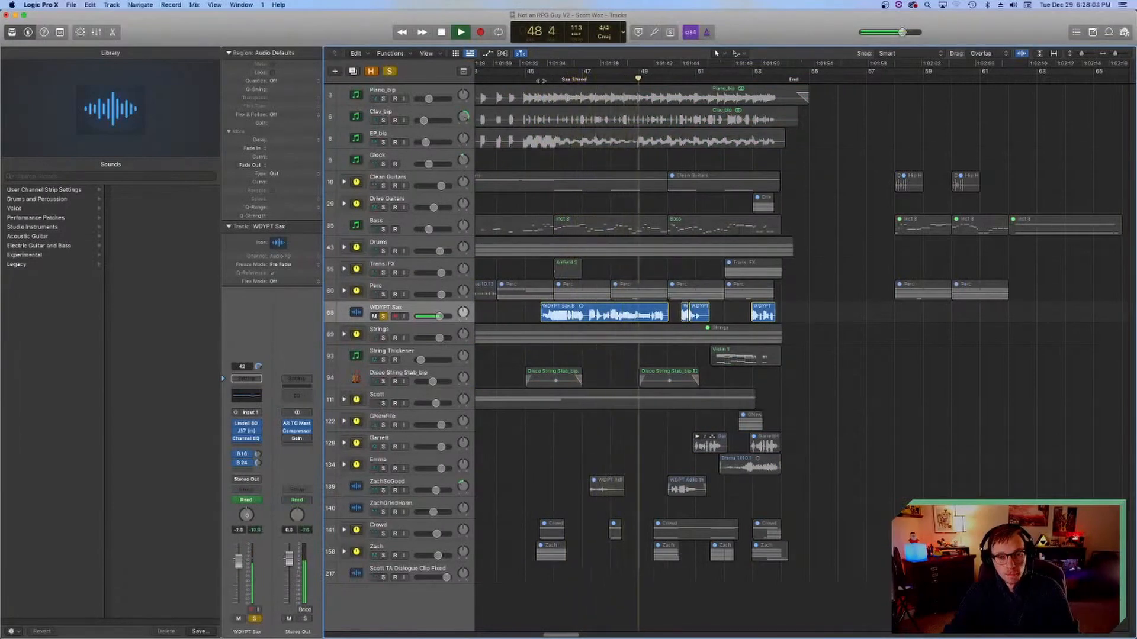
pyautogui.press('space')
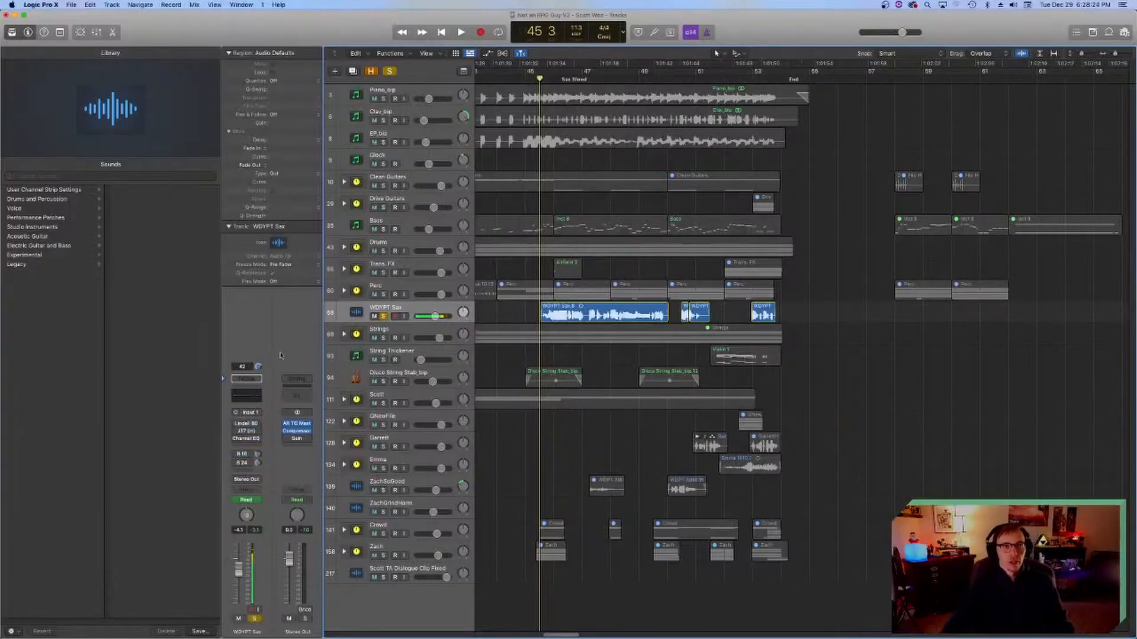
pyautogui.press('space')
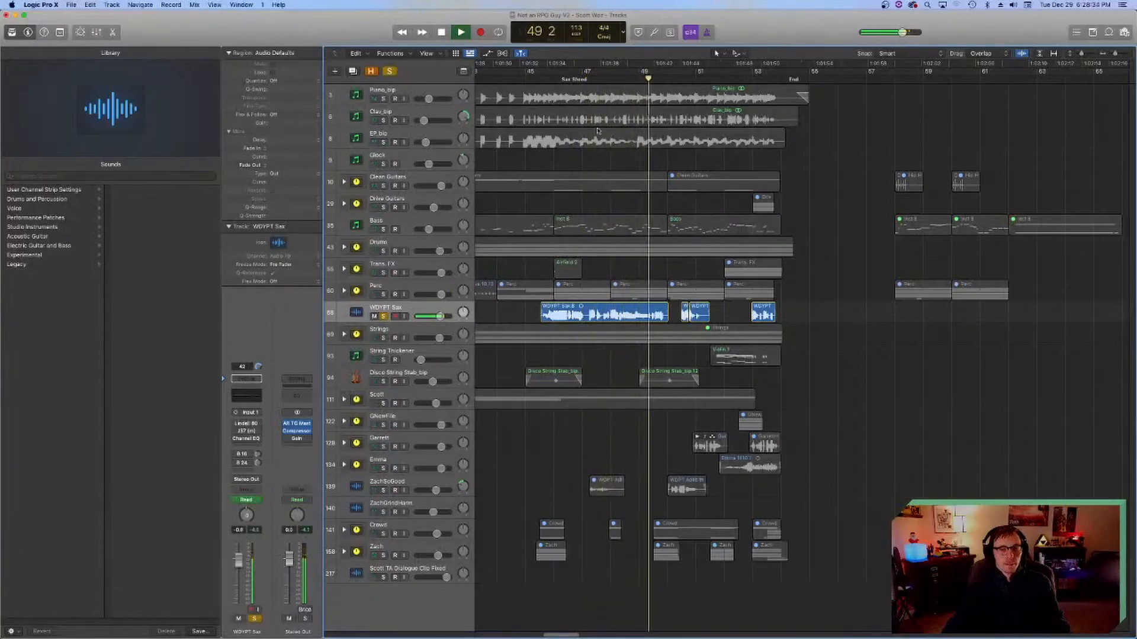
pyautogui.press('space')
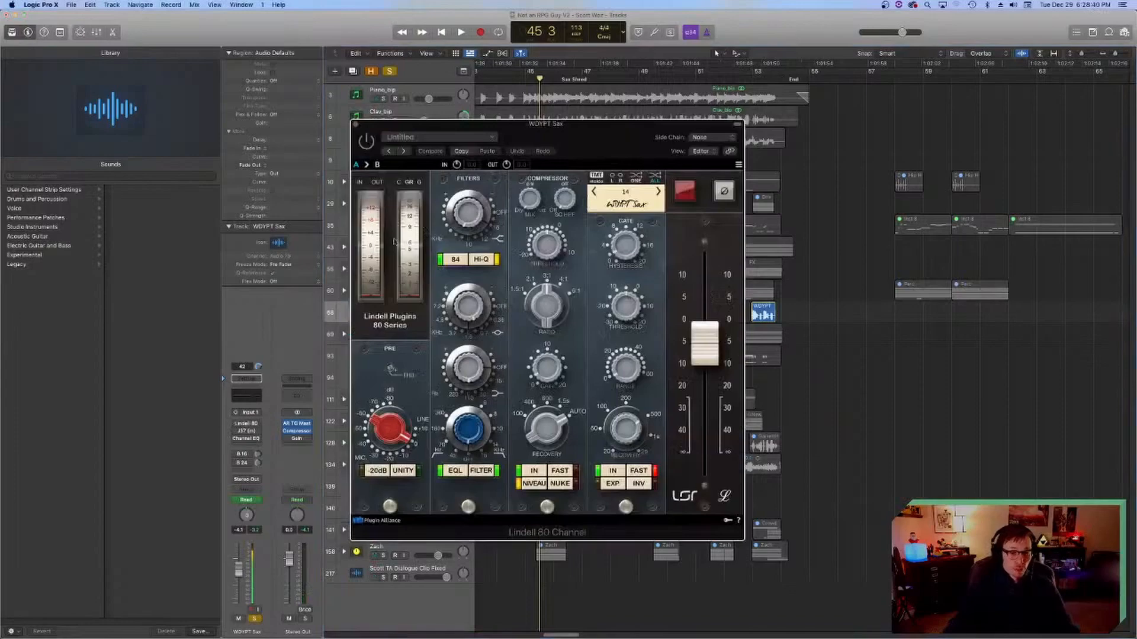
# Step: Open the sax track's Lindell 80 Channel plug-in, move its window clear of the track headers and play the soloed sax
pyautogui.moveTo(537, 132); pyautogui.dragTo(742, 171)
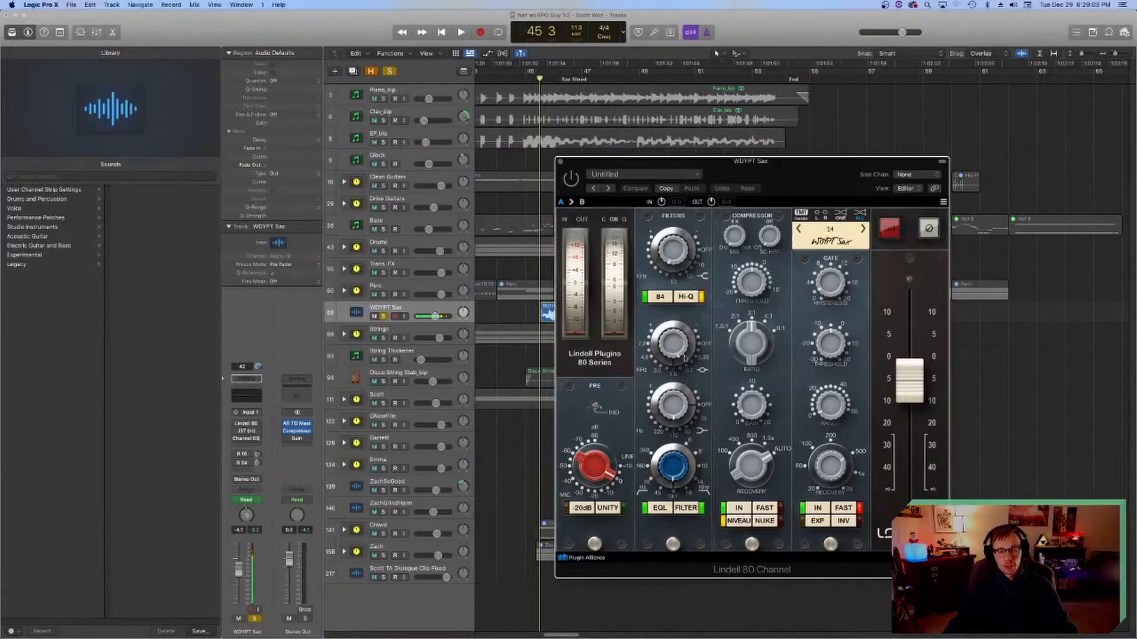
pyautogui.moveTo(677, 166); pyautogui.dragTo(703, 170)
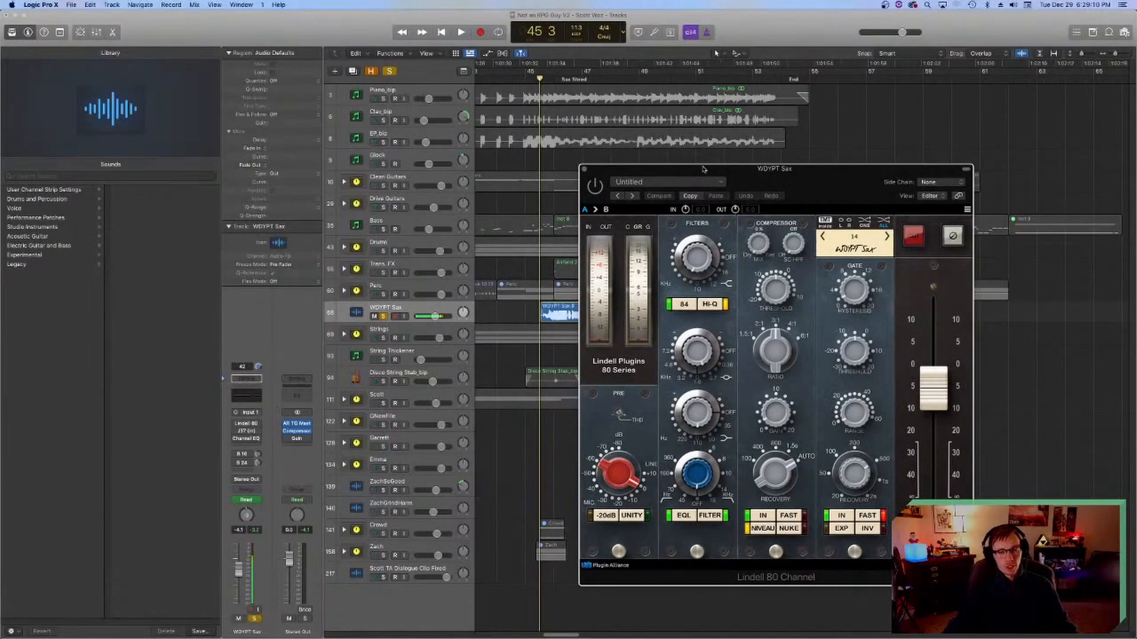
pyautogui.moveTo(756, 172); pyautogui.dragTo(753, 167)
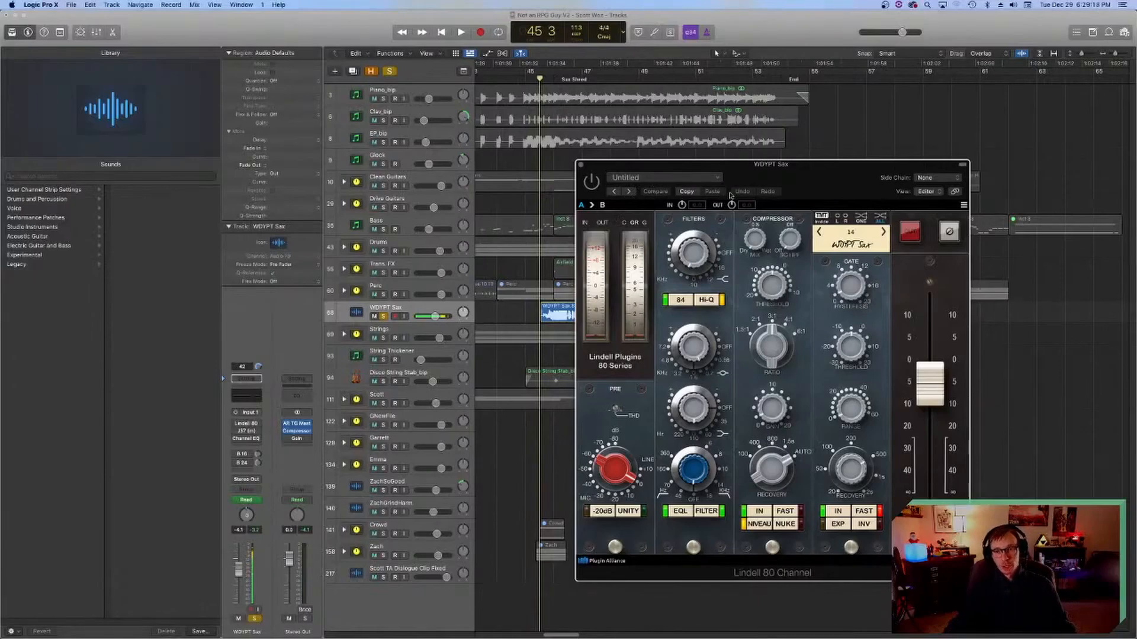
pyautogui.press('space')
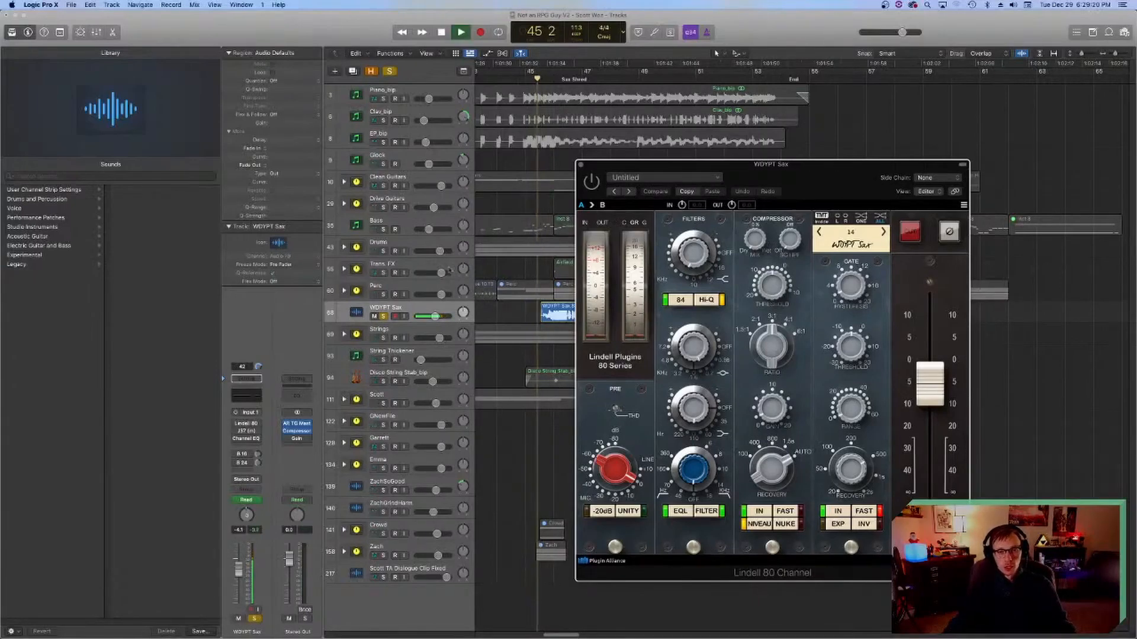
# Step: Play the soloed sax with the Lindell 80 Channel bypassed and enabled, leaving the plug-in enabled and its window closed
pyautogui.moveTo(545, 79); pyautogui.dragTo(532, 79)
pyautogui.press('space')
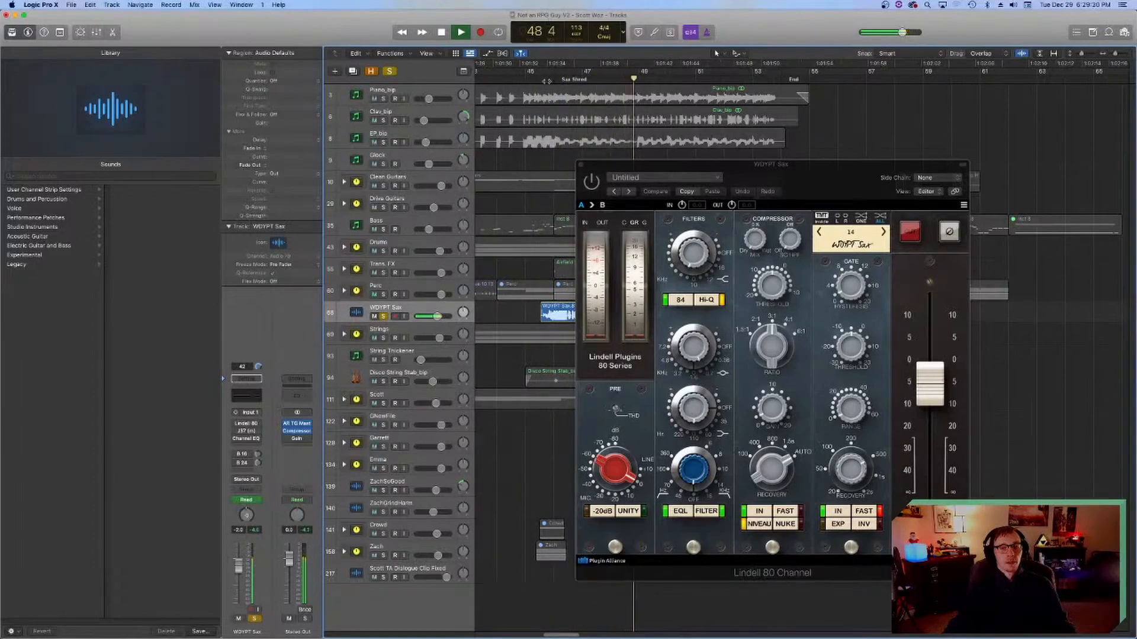
pyautogui.press('space')
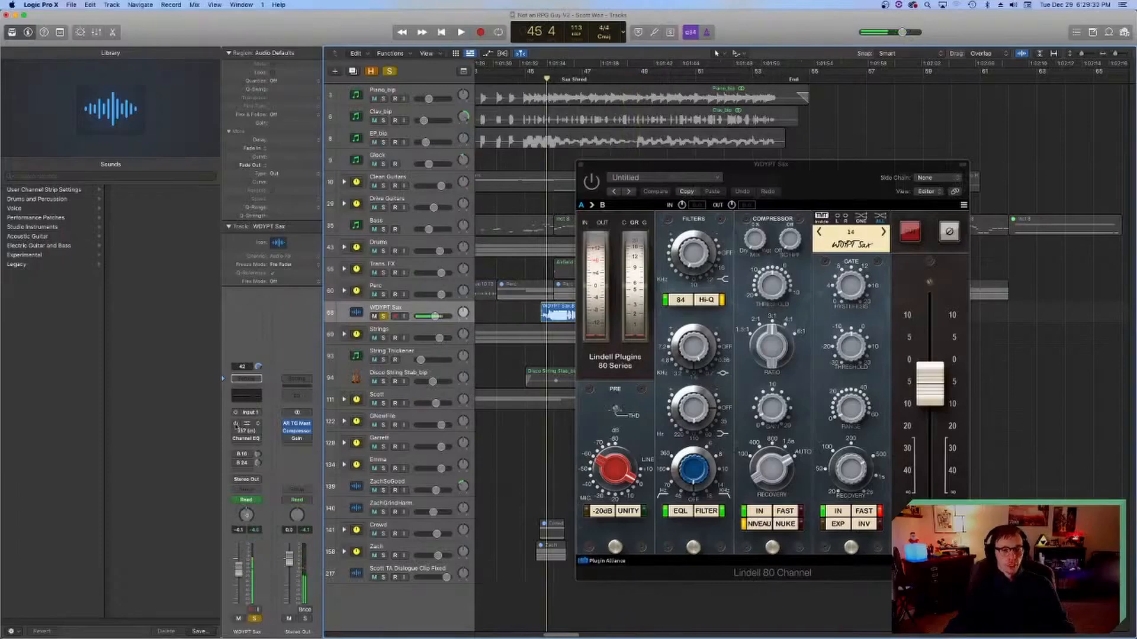
pyautogui.press('space')
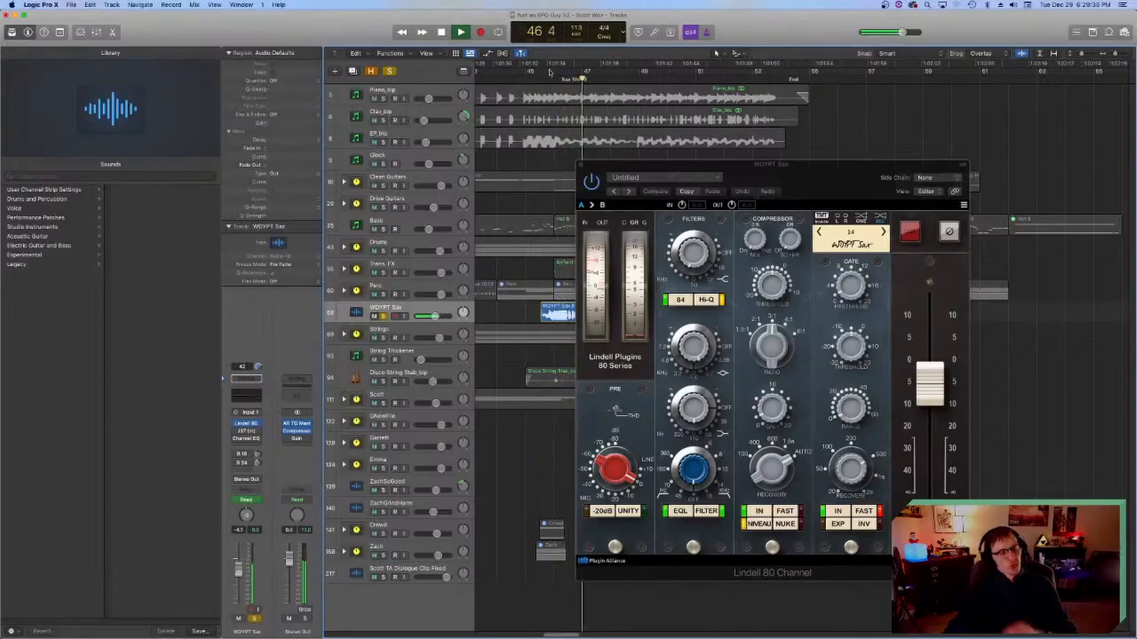
pyautogui.click(581, 164)
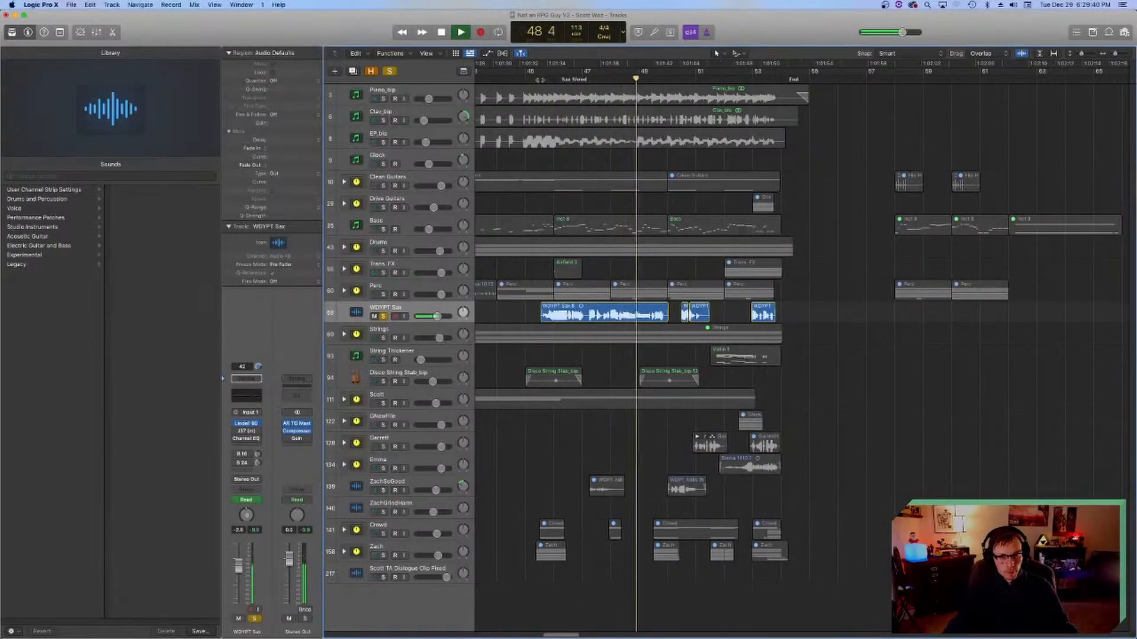
pyautogui.press('space')
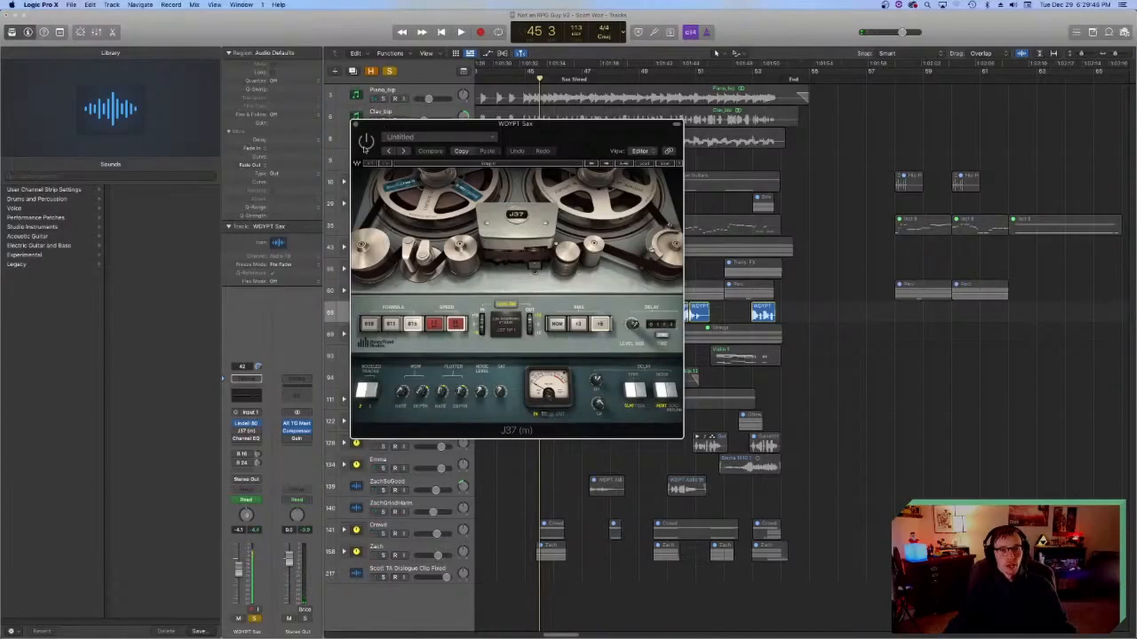
# Step: Enable the sax track's J37 tape plug-in, move its window aside, play the solo through it and close the window
pyautogui.moveTo(397, 125); pyautogui.dragTo(423, 221)
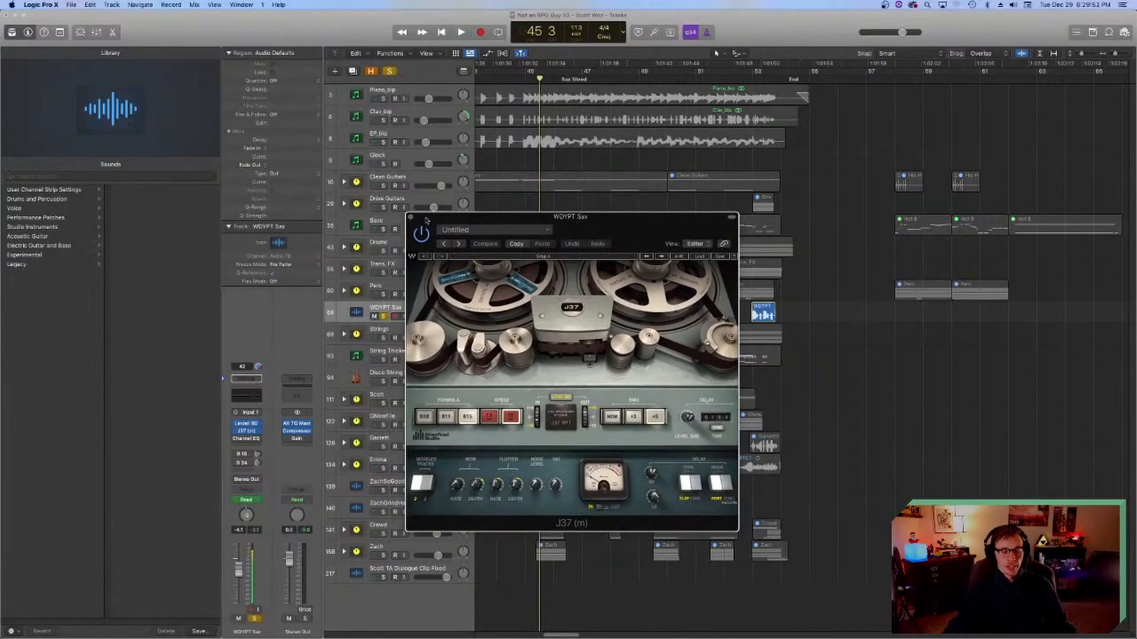
pyautogui.moveTo(425, 221); pyautogui.dragTo(295, 152)
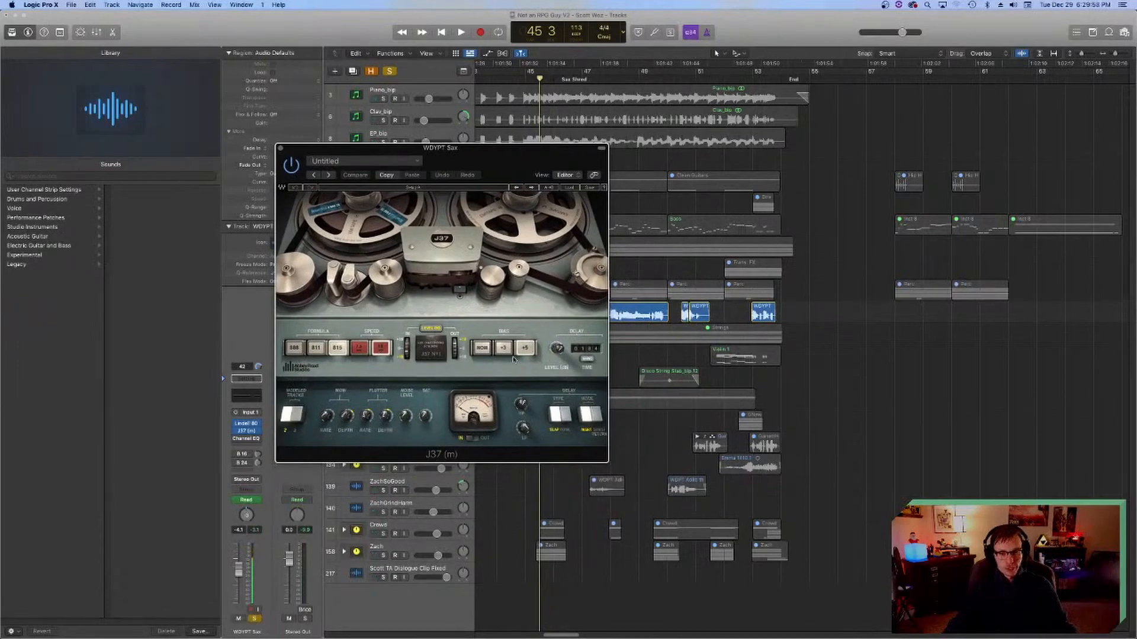
pyautogui.press('space')
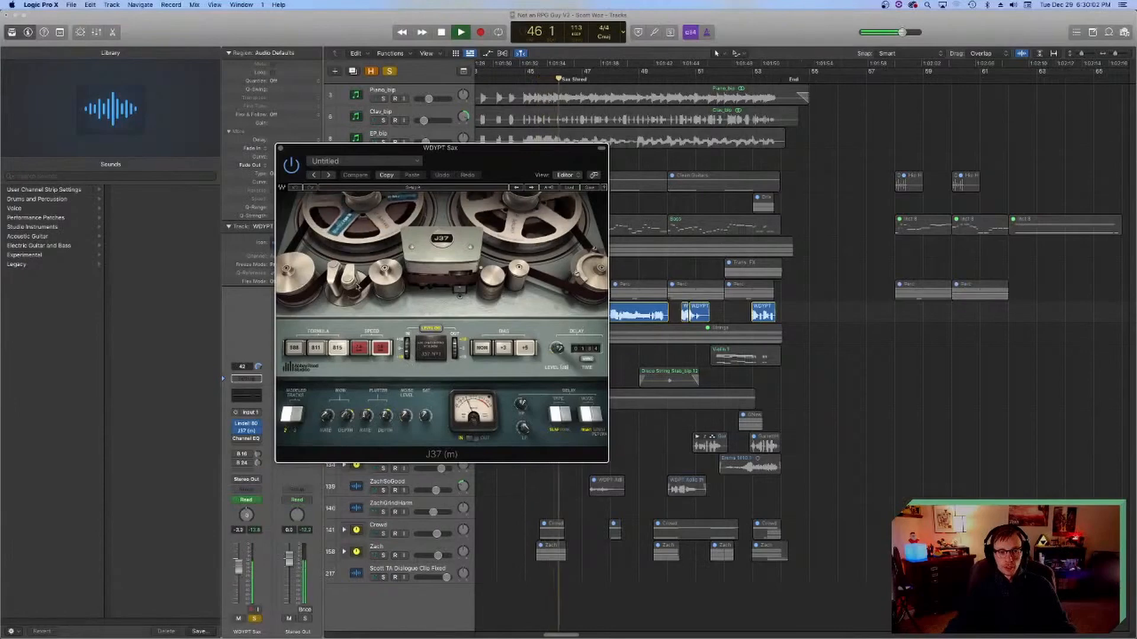
pyautogui.press('space')
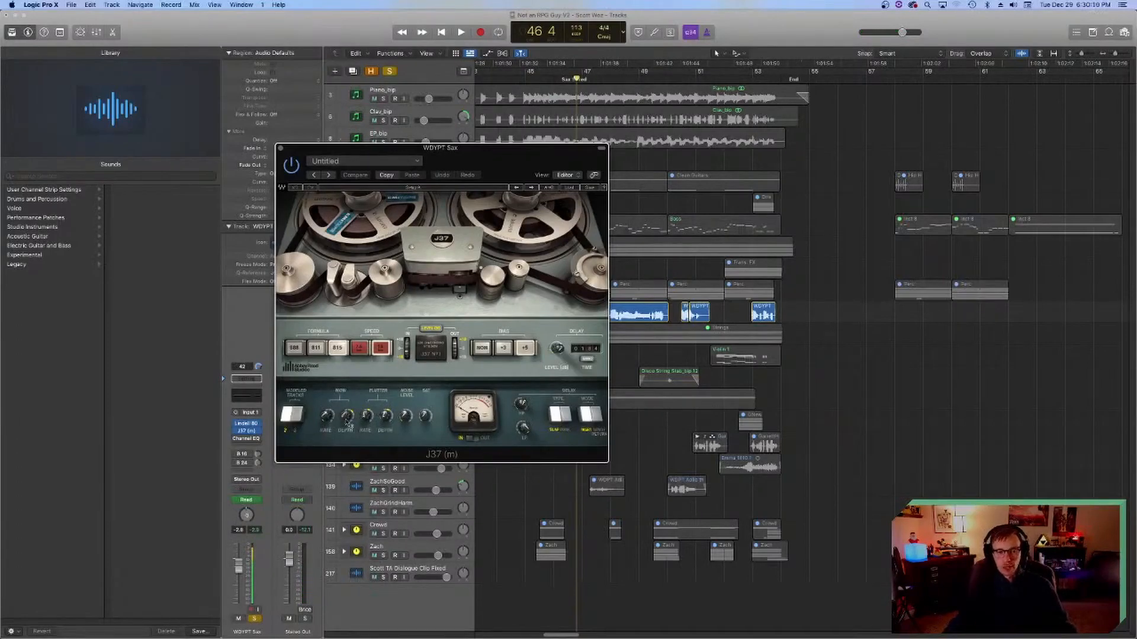
pyautogui.click(282, 149)
pyautogui.press('space')
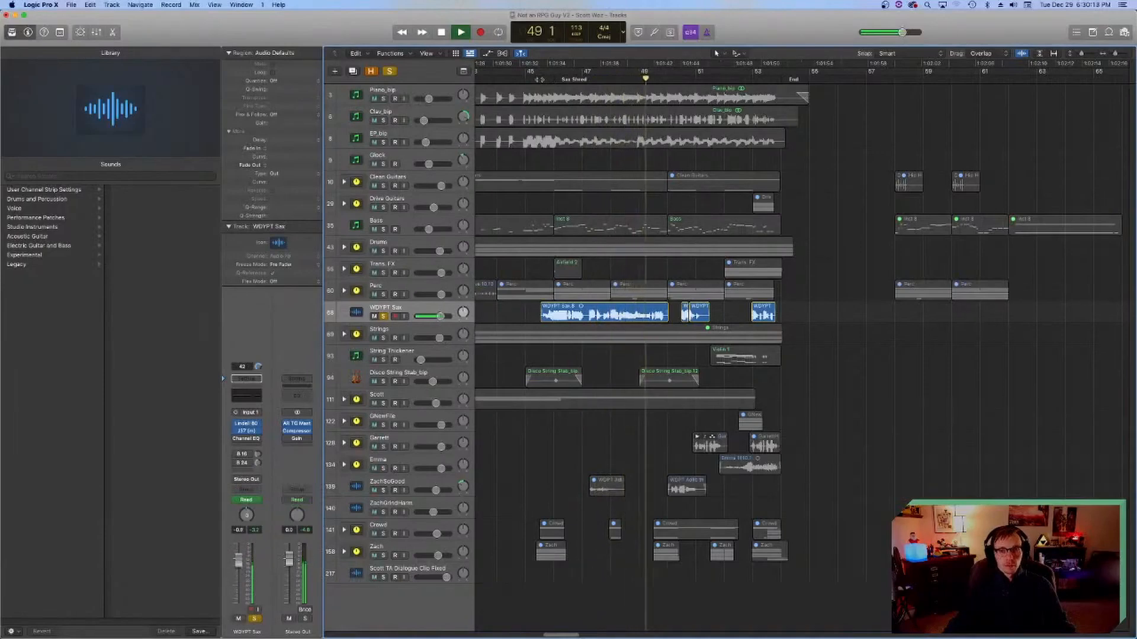
pyautogui.press('space')
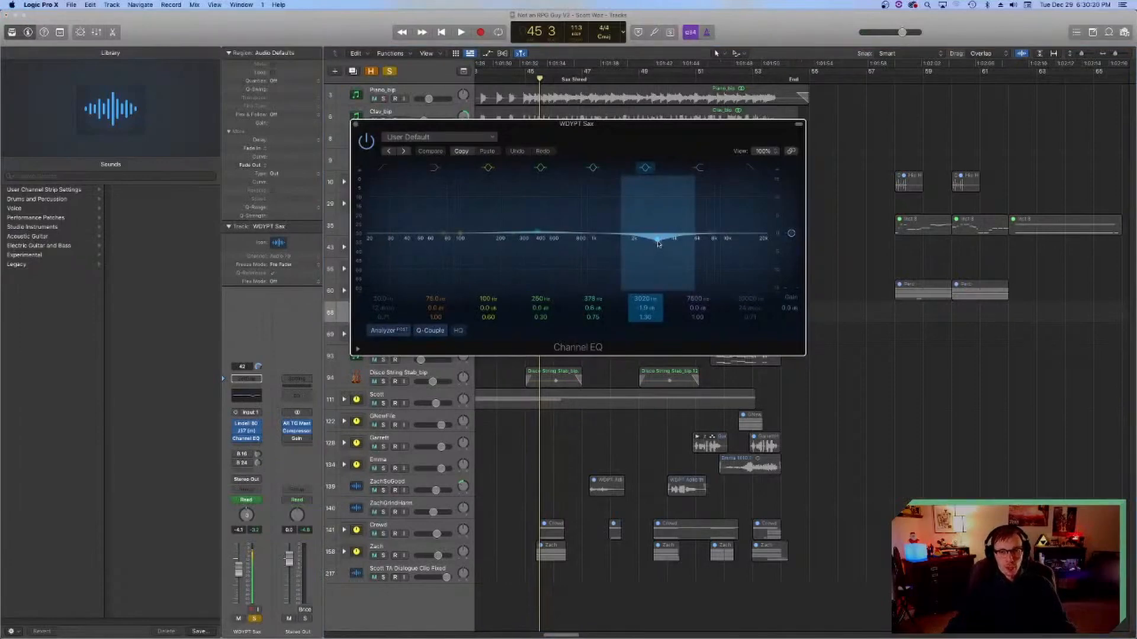
# Step: Play the soloed sax through its enabled Channel EQ, close the EQ and return the playhead to bar 45 beat 3
pyautogui.press('space')
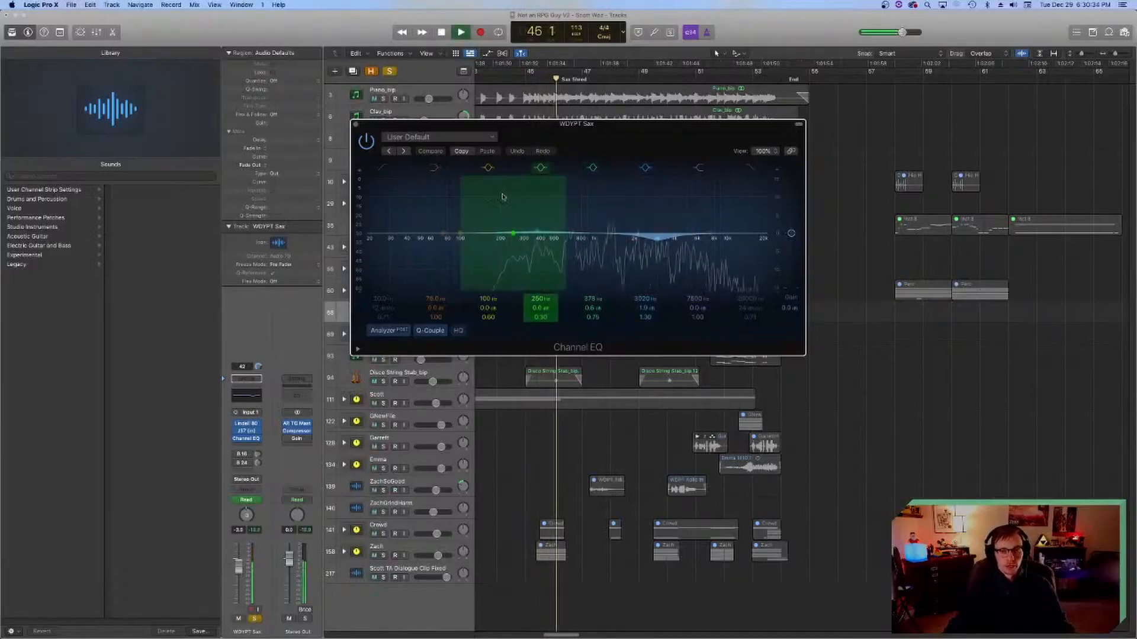
pyautogui.click(355, 124)
pyautogui.click(539, 79)
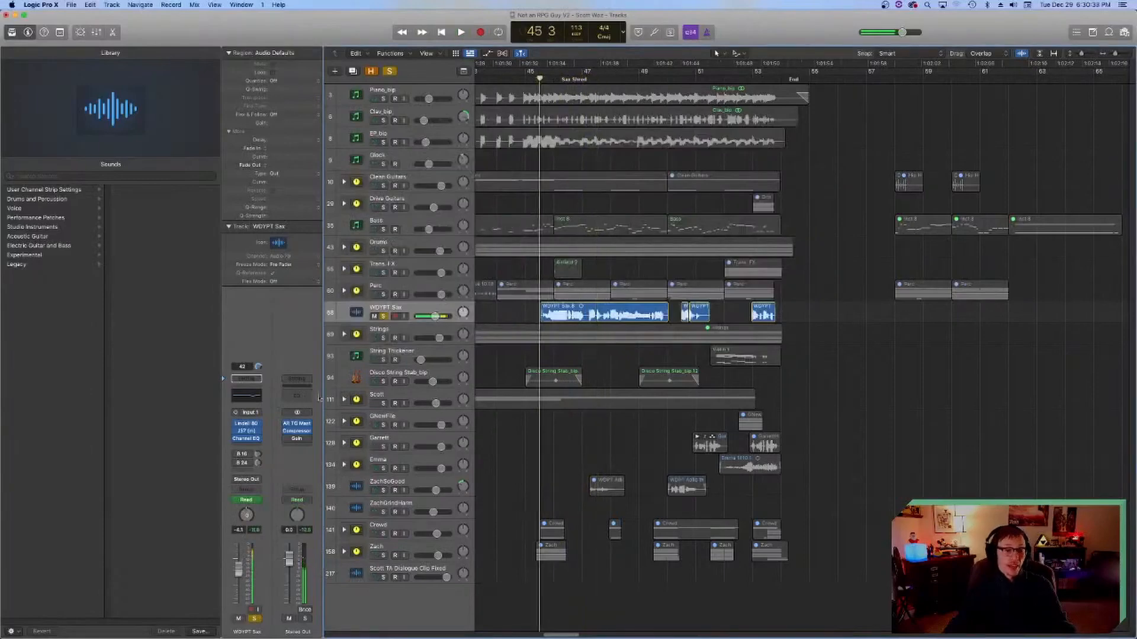
# Step: Show the aux channel of the sax's Bus 16 send and play the soloed sax to audition that send alone
pyautogui.click(247, 454)
pyautogui.click(235, 460)
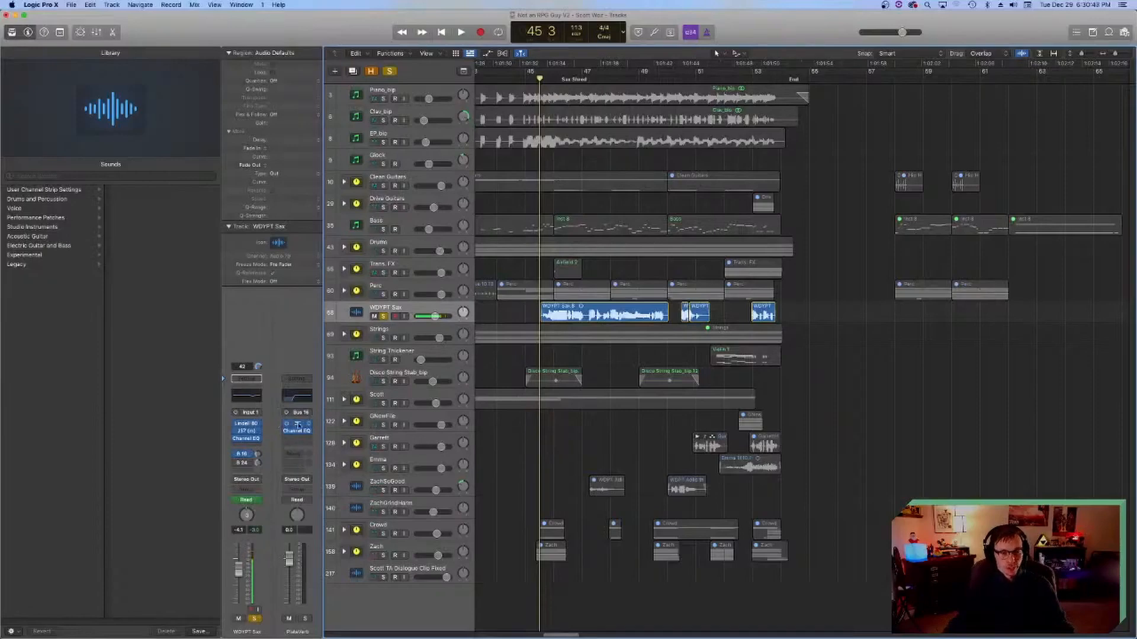
pyautogui.press('space')
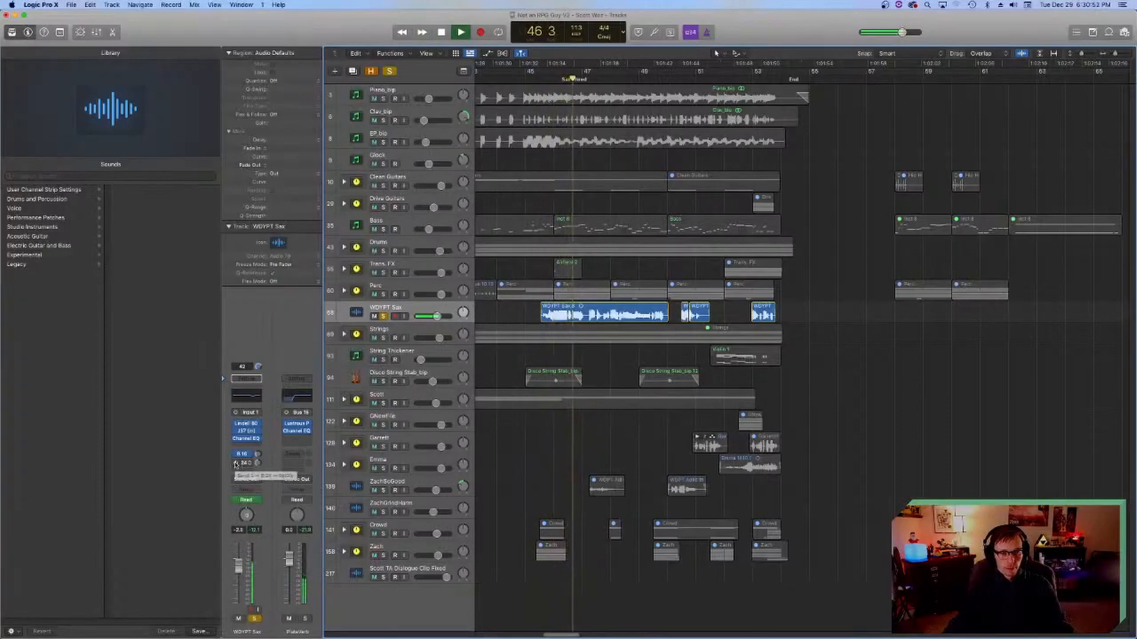
pyautogui.press('space')
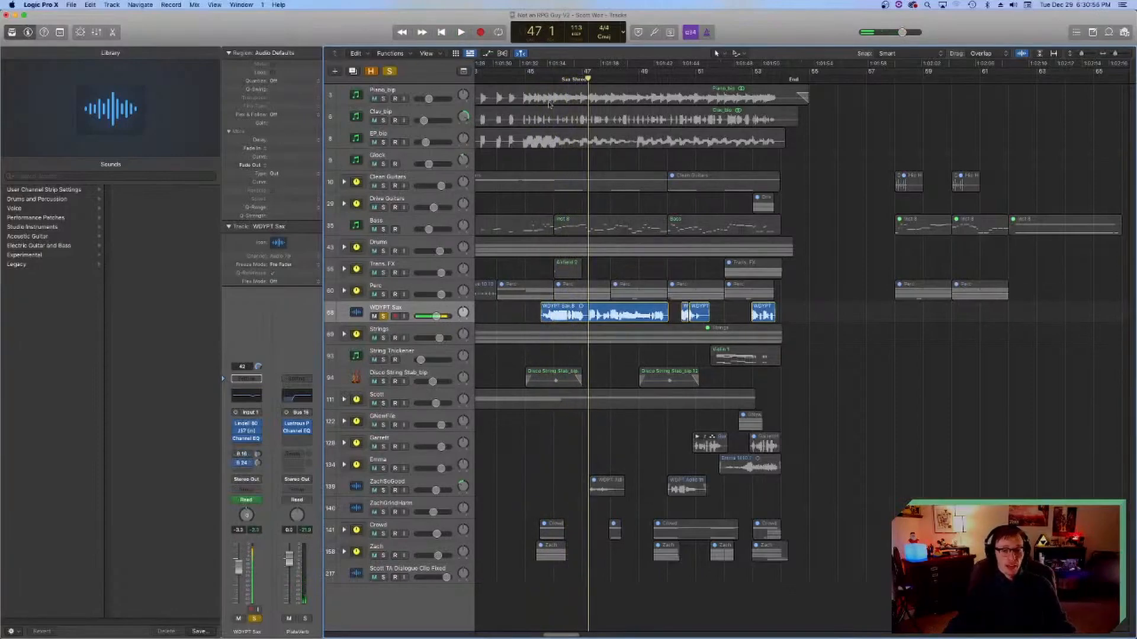
pyautogui.click(545, 79)
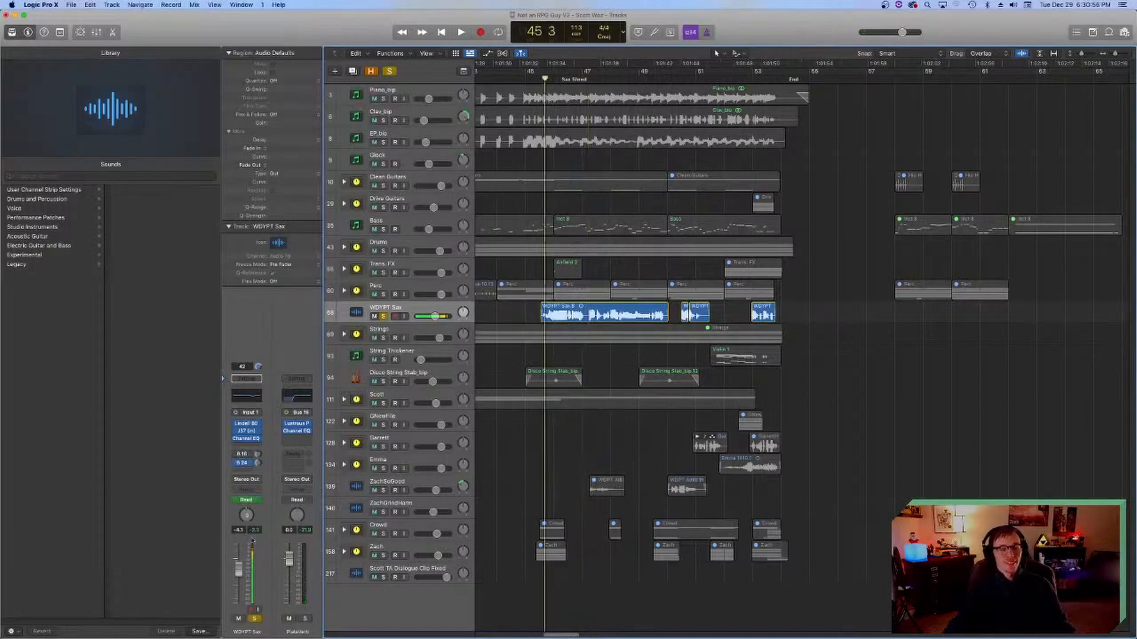
# Step: Show the aux channel of the sax's Bus 24 send and examine its Stereo Delay settings before closing the plug-in
pyautogui.click(246, 464)
pyautogui.click(295, 428)
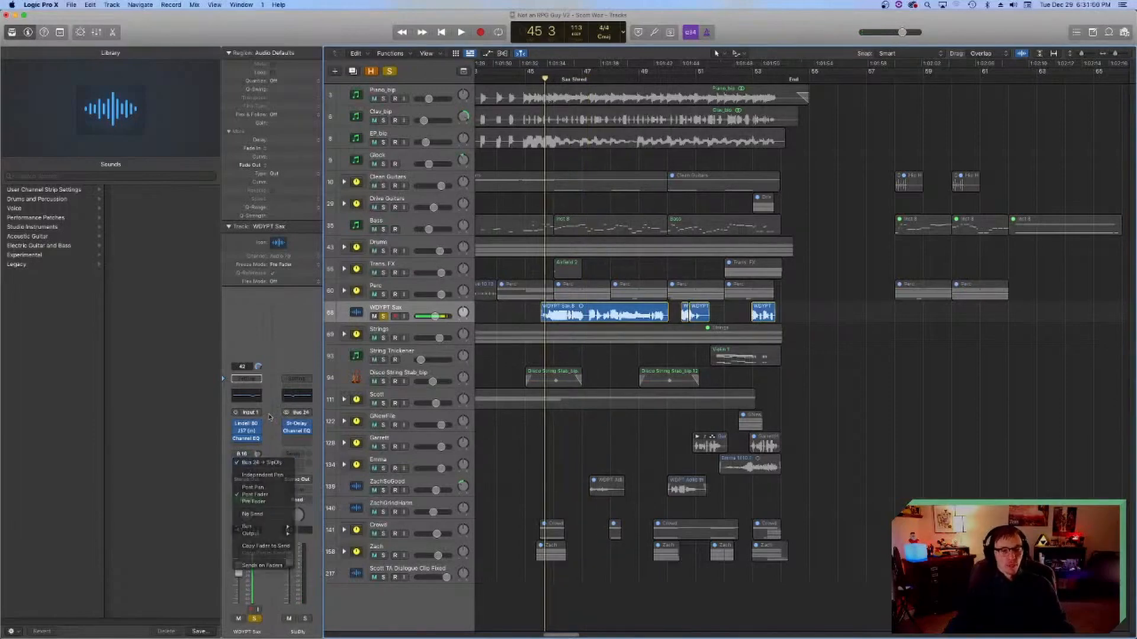
pyautogui.click(299, 423)
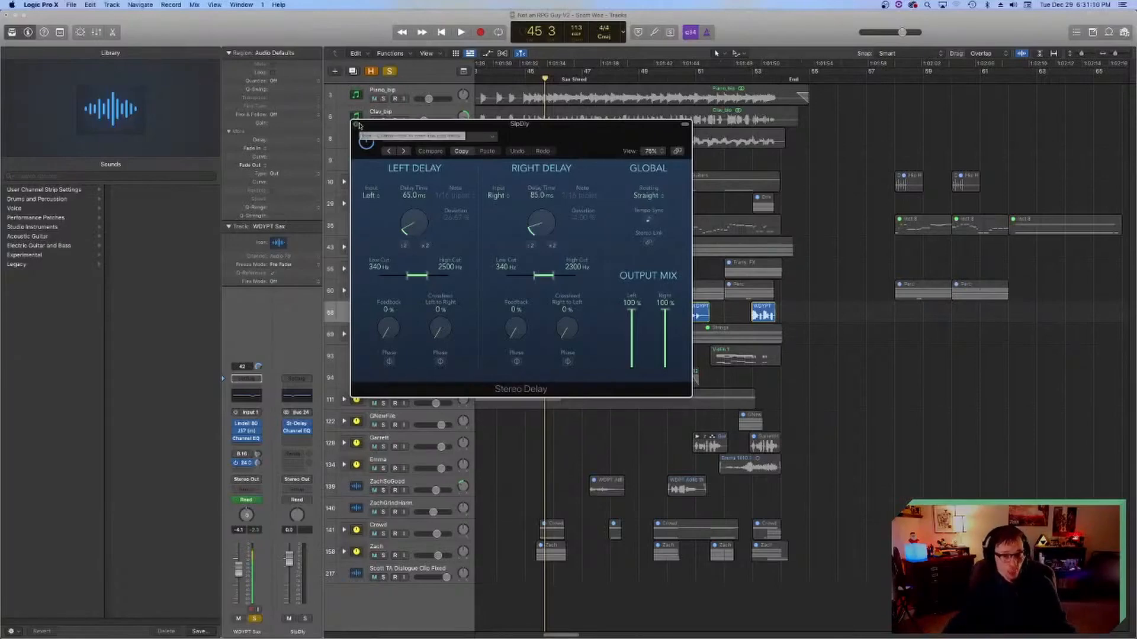
pyautogui.moveTo(358, 125); pyautogui.dragTo(405, 187)
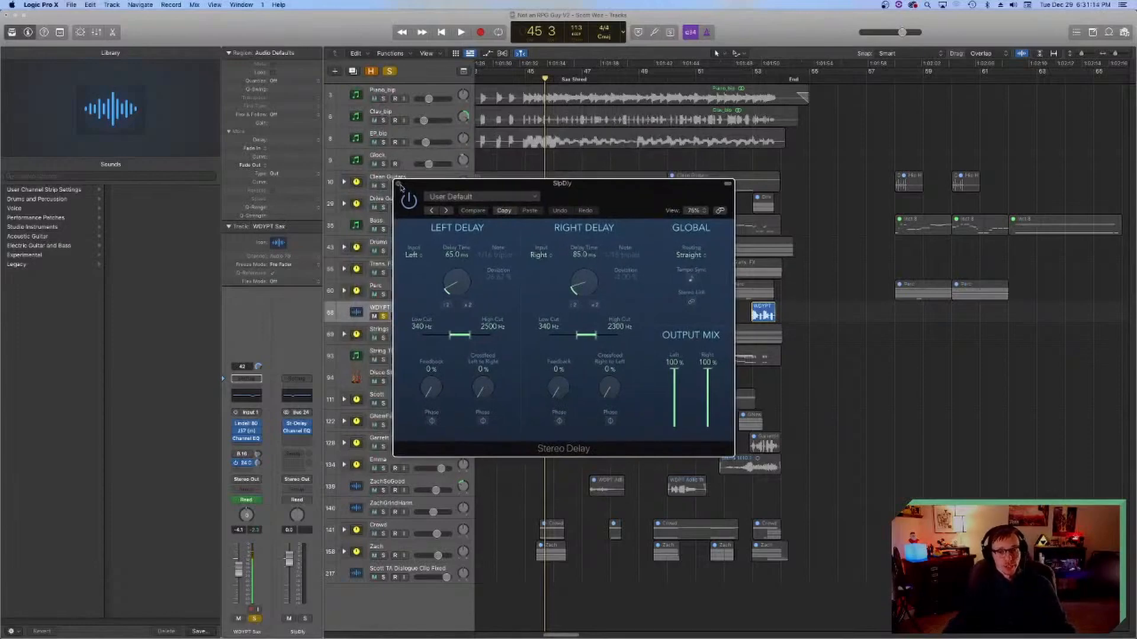
pyautogui.click(399, 184)
# Step: Play the soloed sax with its Bus 24 send on and off to compare the slap delay
pyautogui.press('space')
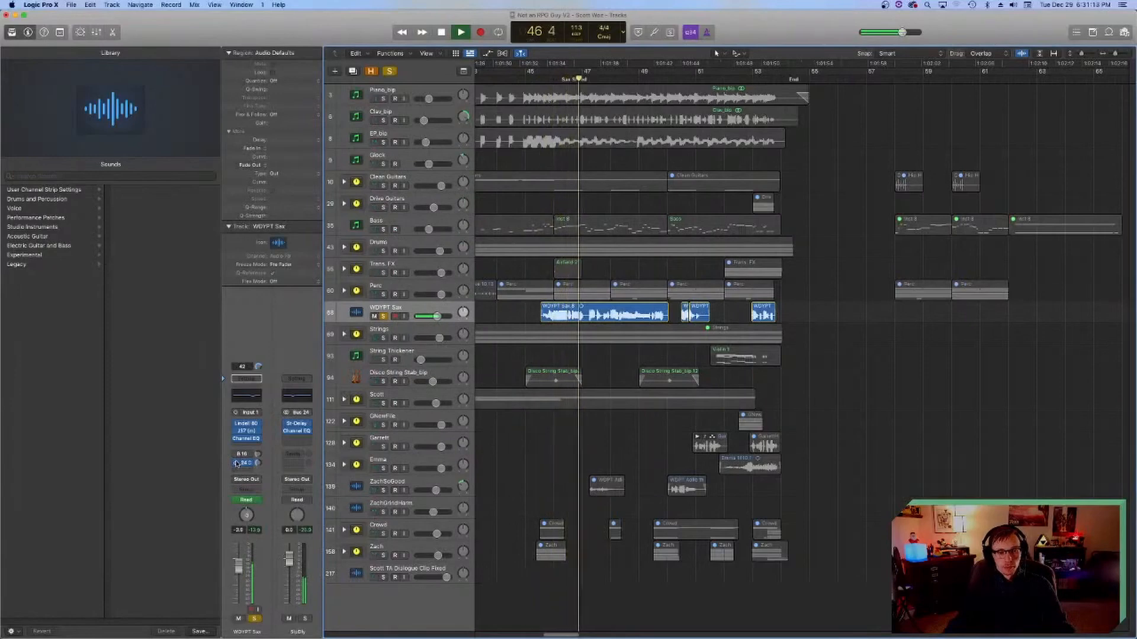
pyautogui.press('space')
pyautogui.hotkey('shift', 'space')
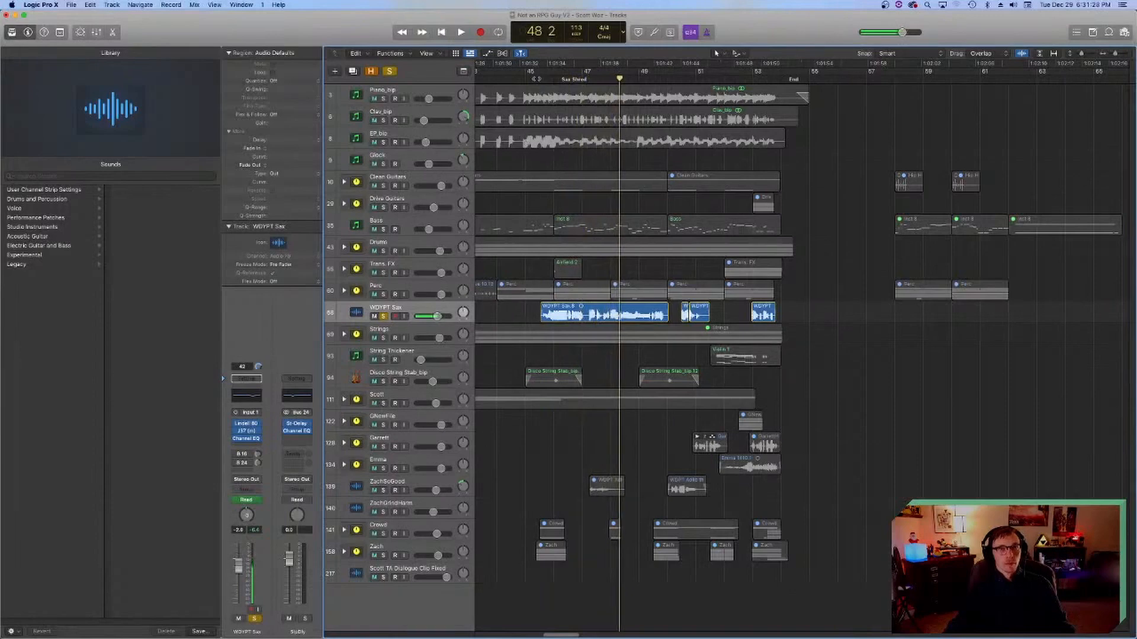
pyautogui.press('space')
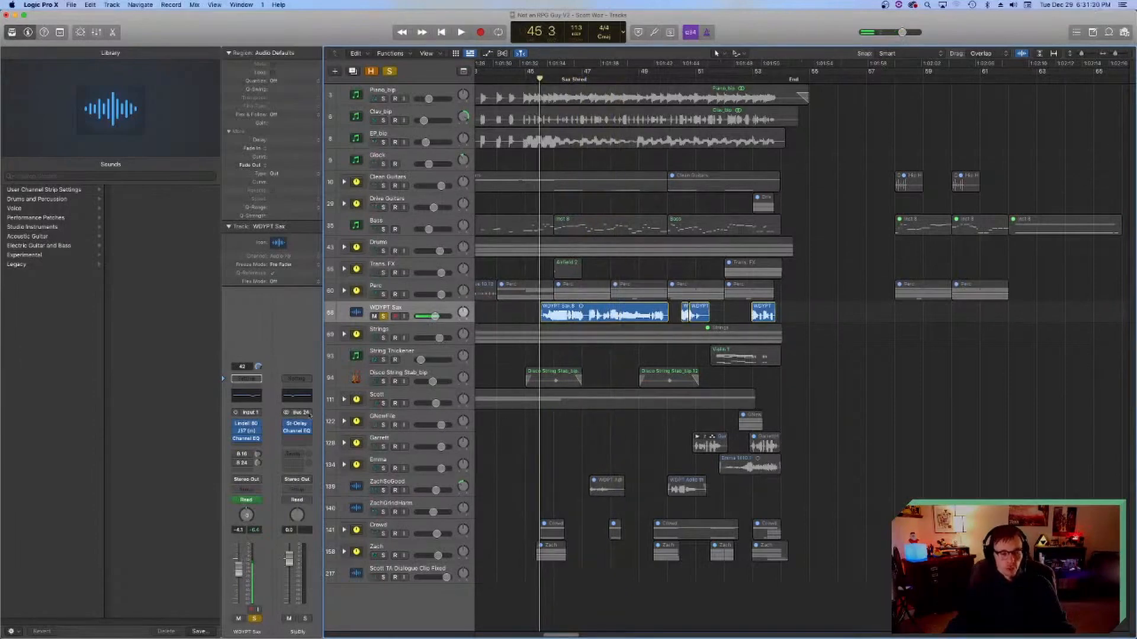
# Step: Enable both the Bus 16 and Bus 24 sends on the sax track and play the soloed sax with them
pyautogui.press('space')
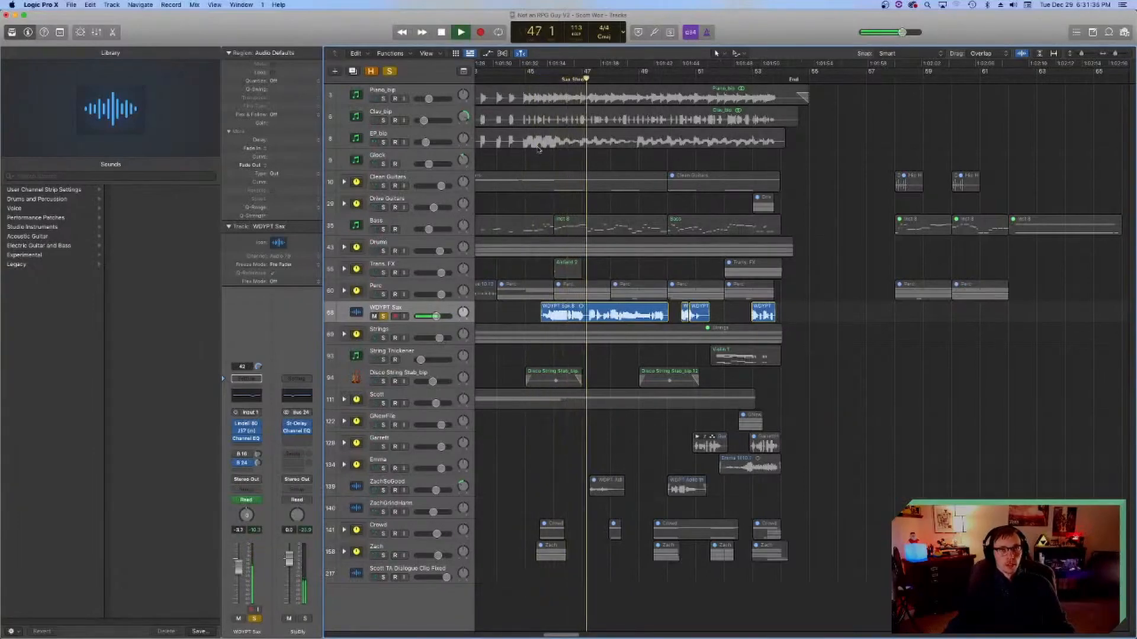
pyautogui.press('space')
pyautogui.click(537, 79)
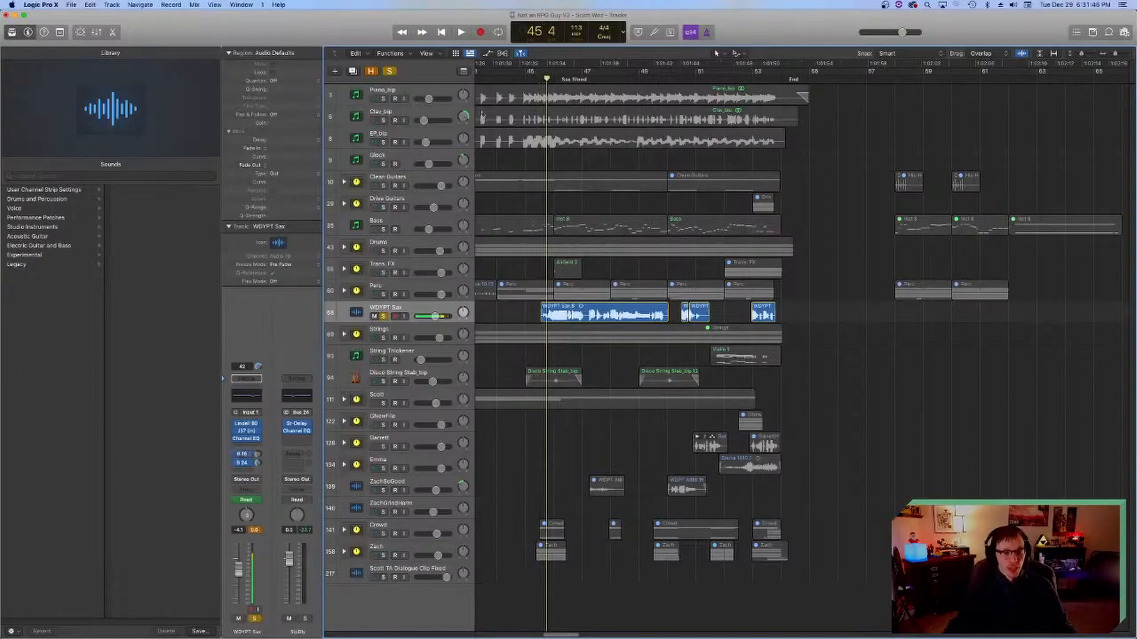
pyautogui.press('space')
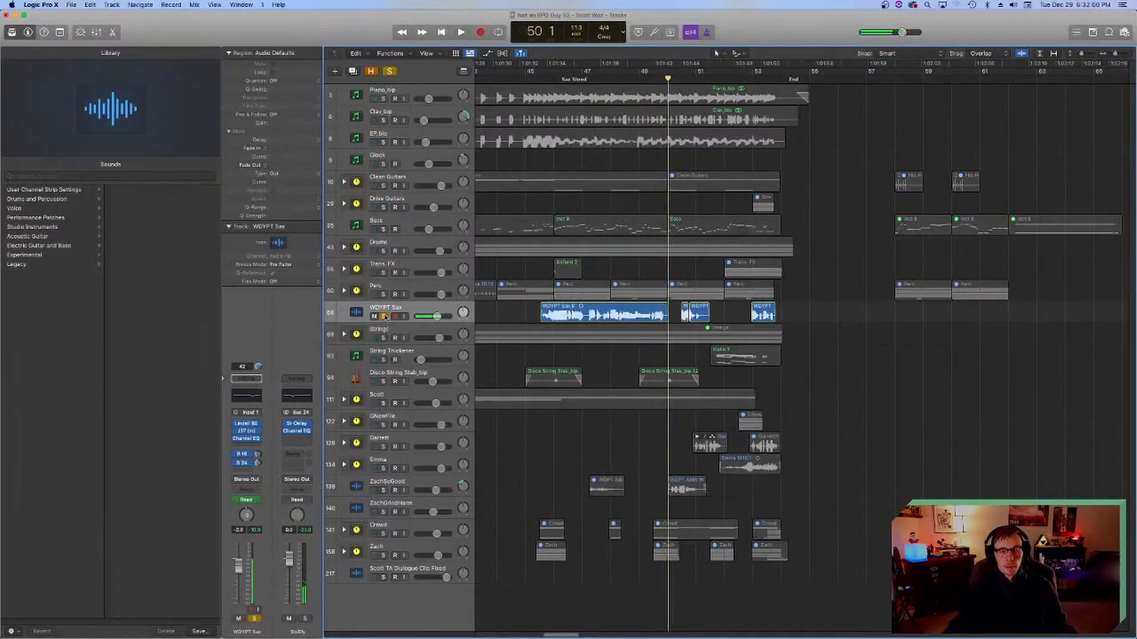
# Step: Turn off the sax solo, play the full mix from bar 45 beat 3 to the end and save the project
pyautogui.click(383, 316)
pyautogui.click(541, 77)
pyautogui.press('space')
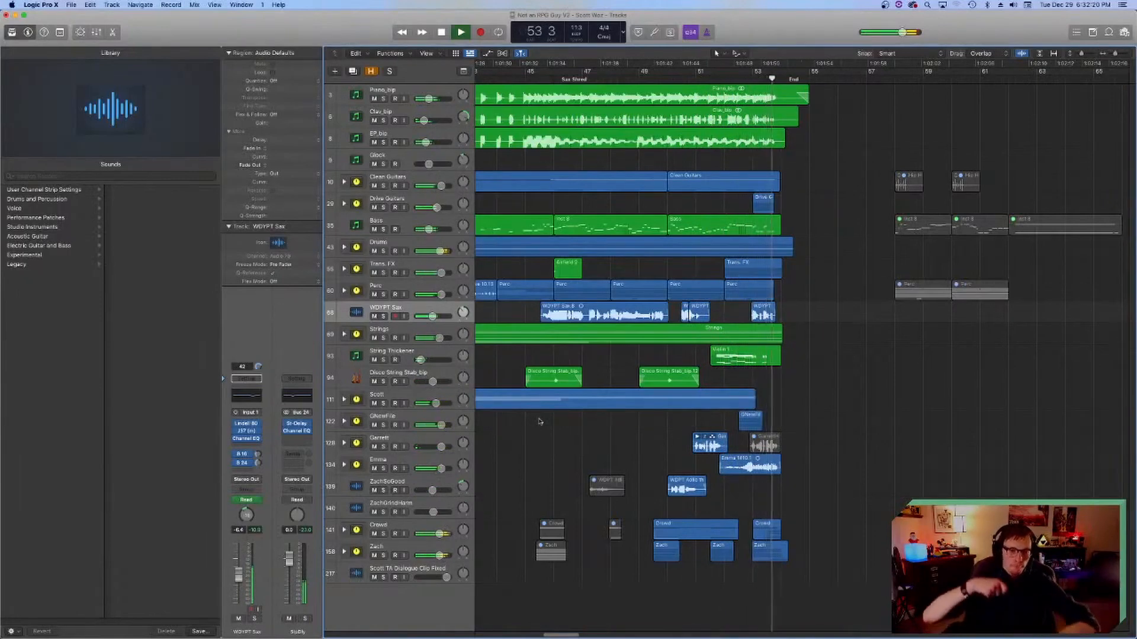
pyautogui.press('space')
pyautogui.press('super+s')
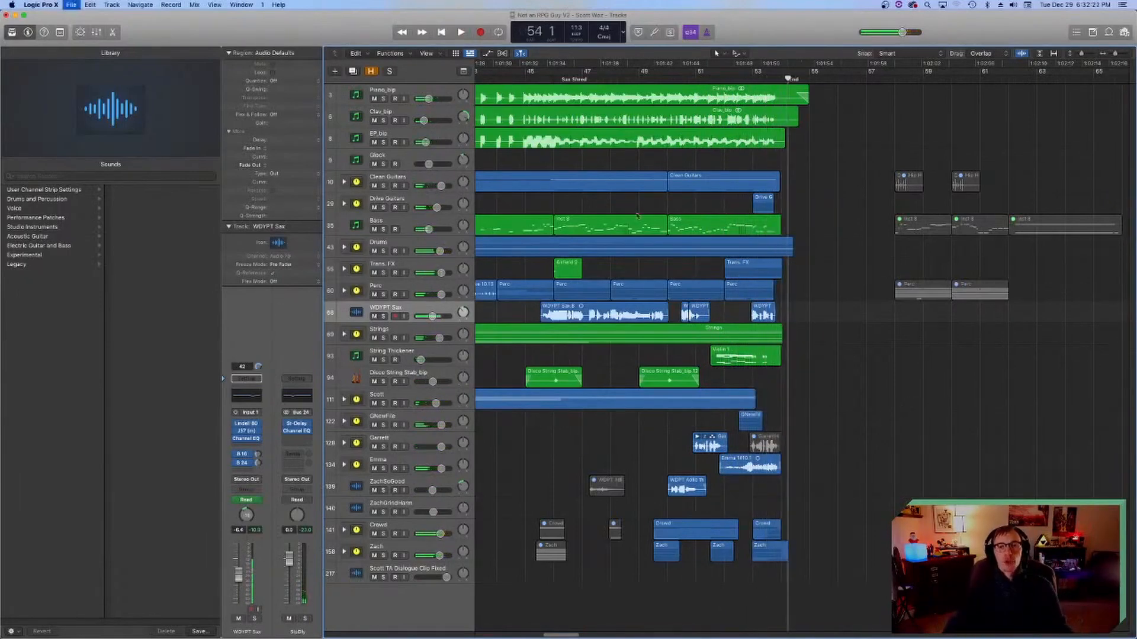
# Step: Expand the Trans. FX stack, solo the Boomer FX 06 track and play its riser near bar 53
pyautogui.click(755, 79)
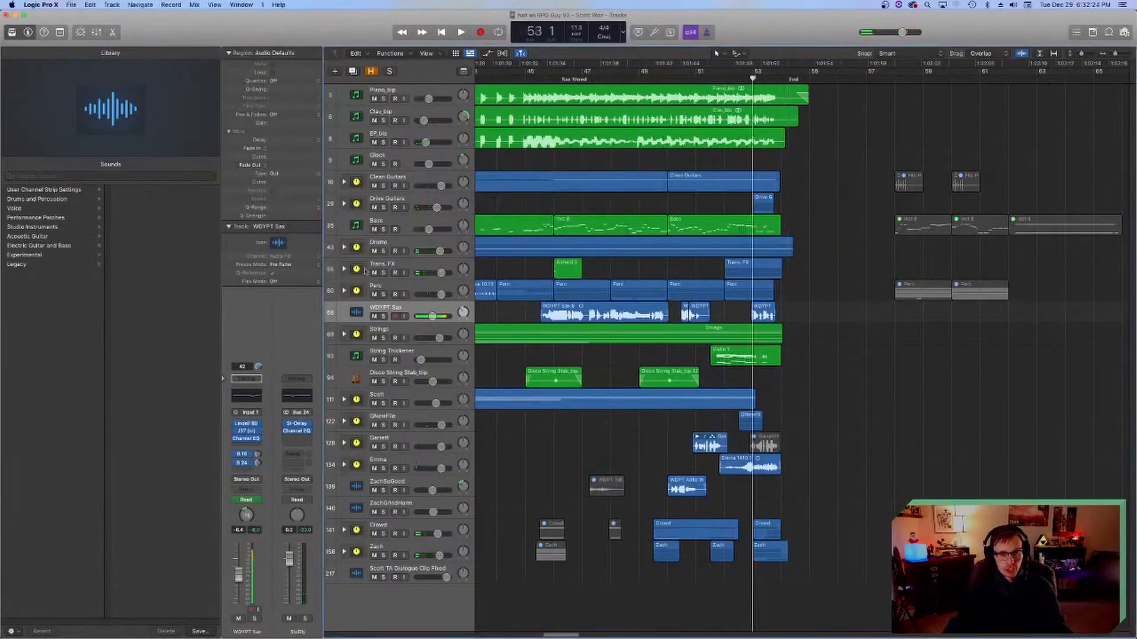
pyautogui.click(344, 268)
pyautogui.click(383, 316)
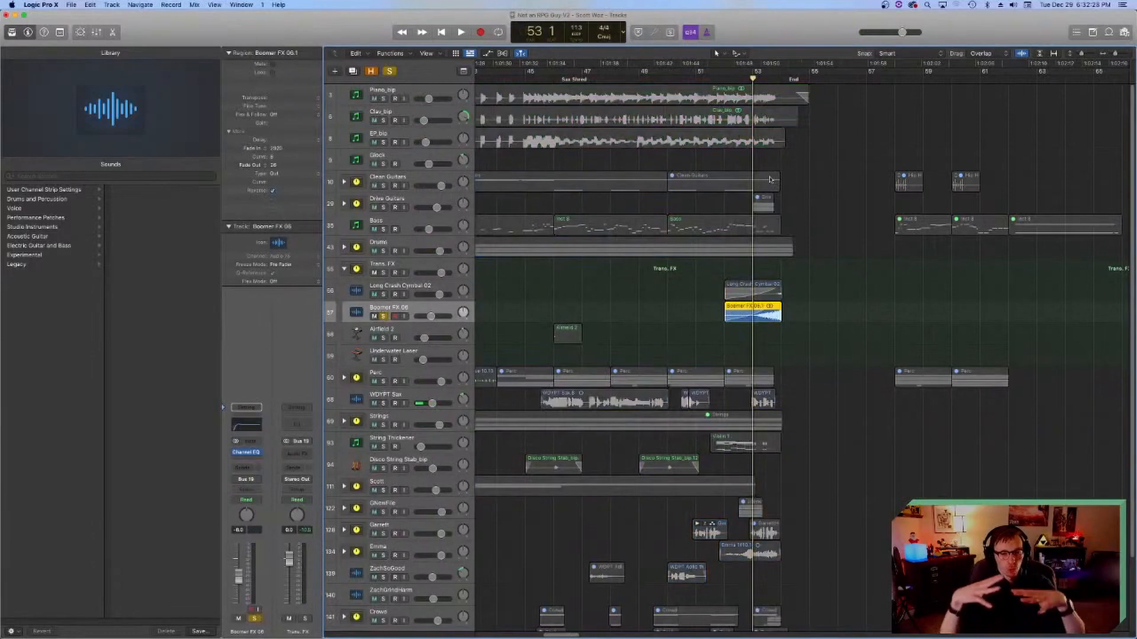
pyautogui.press('space')
pyautogui.press('space')
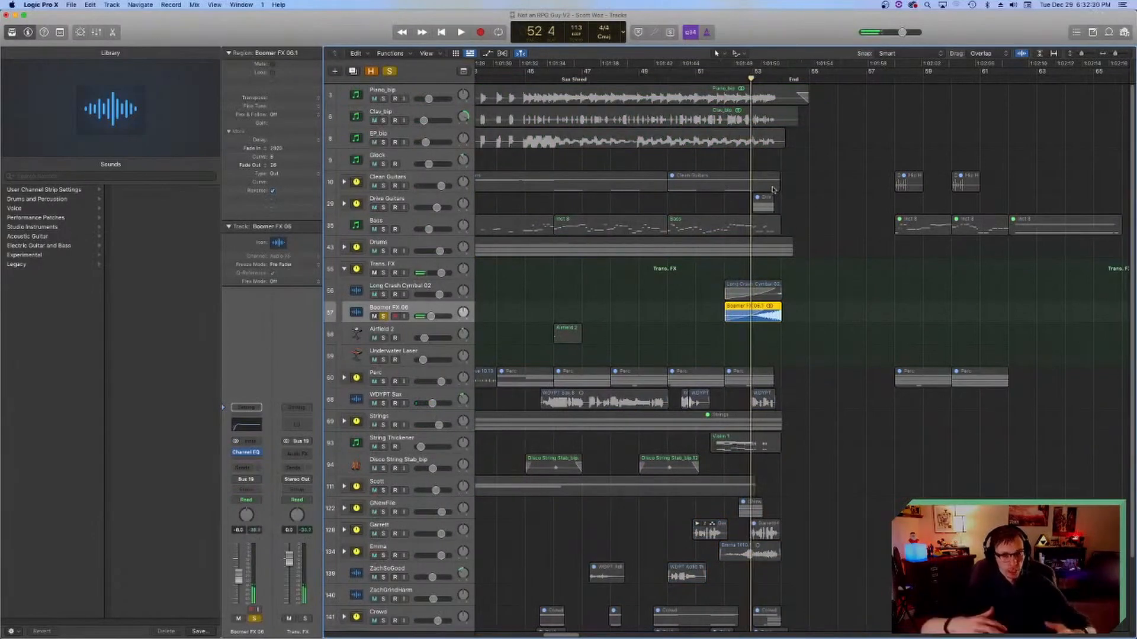
pyautogui.press('space')
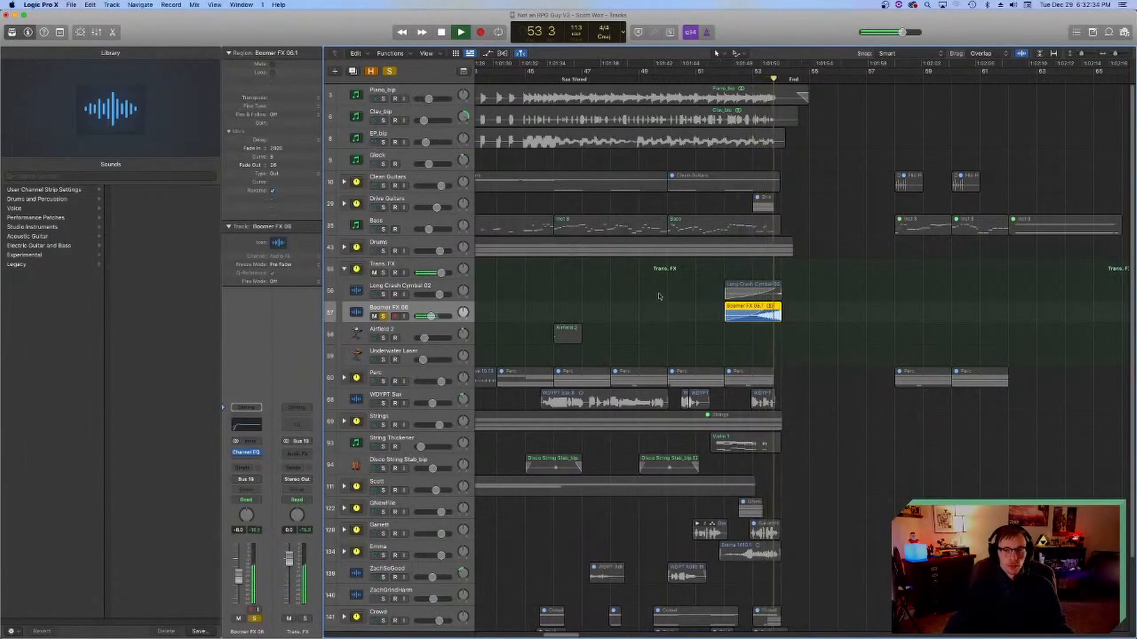
pyautogui.press('space')
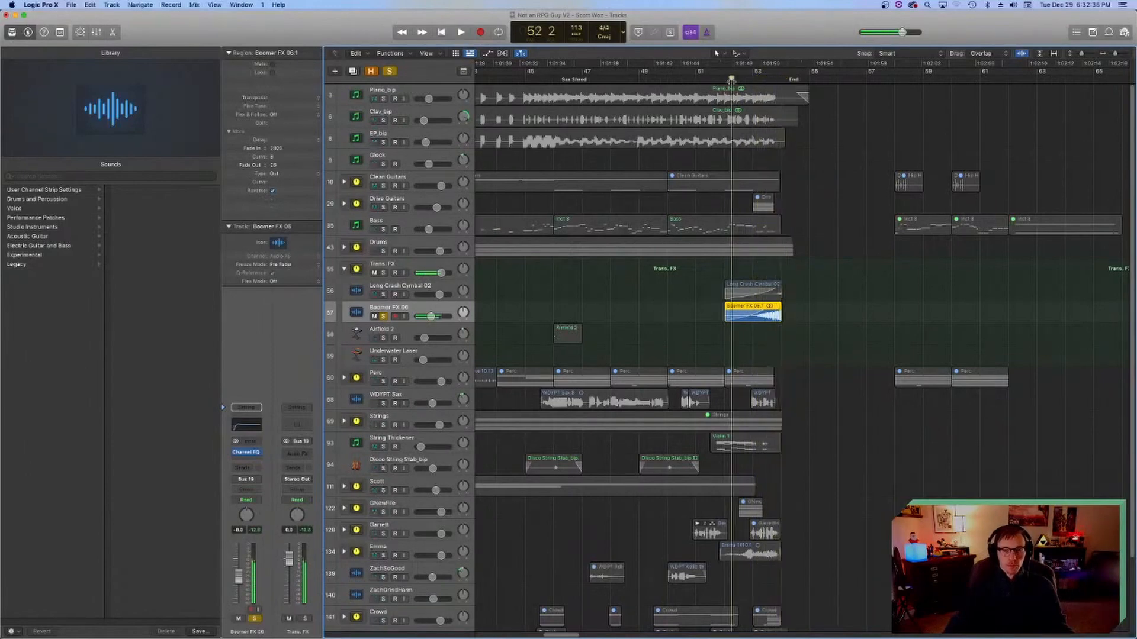
# Step: Solo Long Crash Cymbal 02 as well and play it together with Boomer FX 06 from bar 52 beat 2
pyautogui.click(383, 294)
pyautogui.press('space')
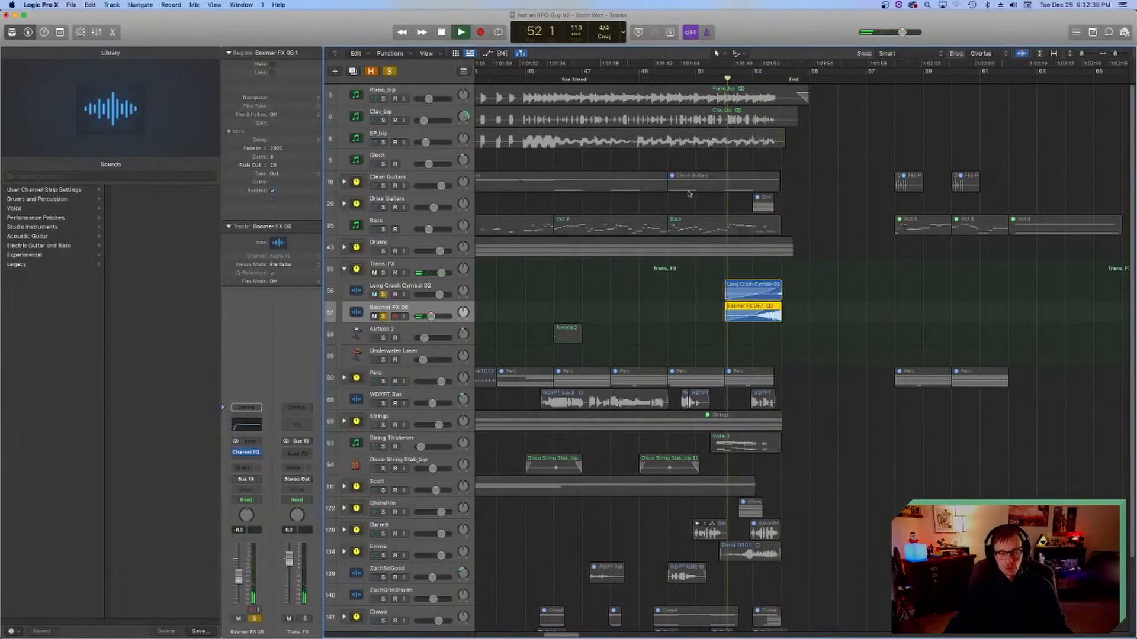
pyautogui.press('space')
# Step: Turn off the solos on Boomer FX 06 and Long Crash Cymbal 02 and collapse the Trans. FX stack
pyautogui.click(383, 316)
pyautogui.click(384, 294)
pyautogui.click(344, 270)
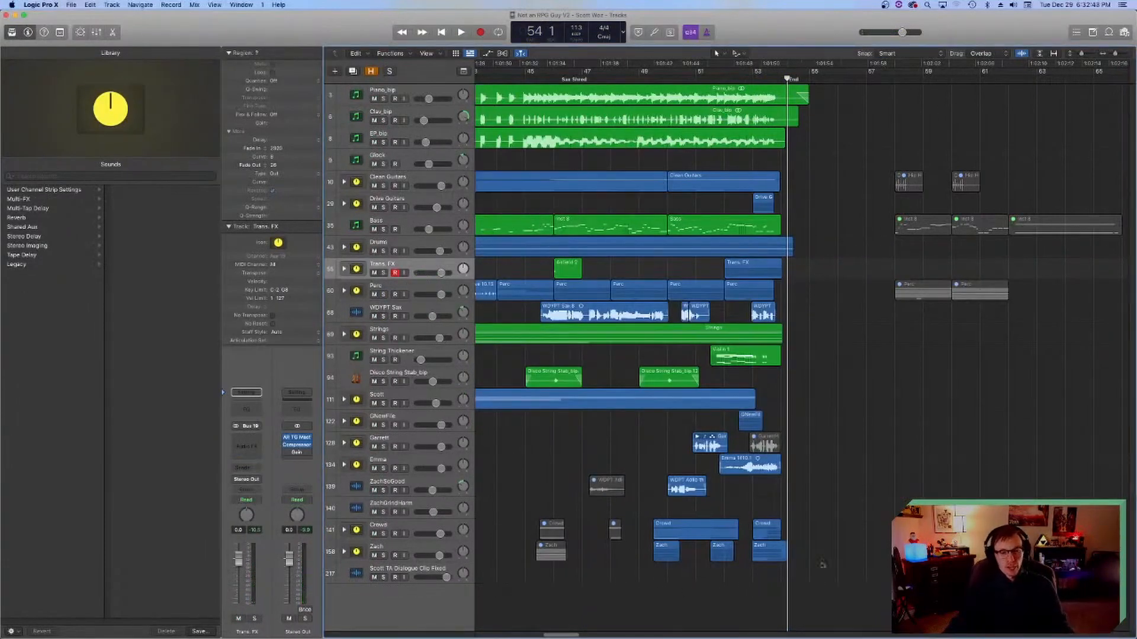
# Step: Place the playhead at bar 2 beat 3, just before the intro, and save the project
pyautogui.press('Return')
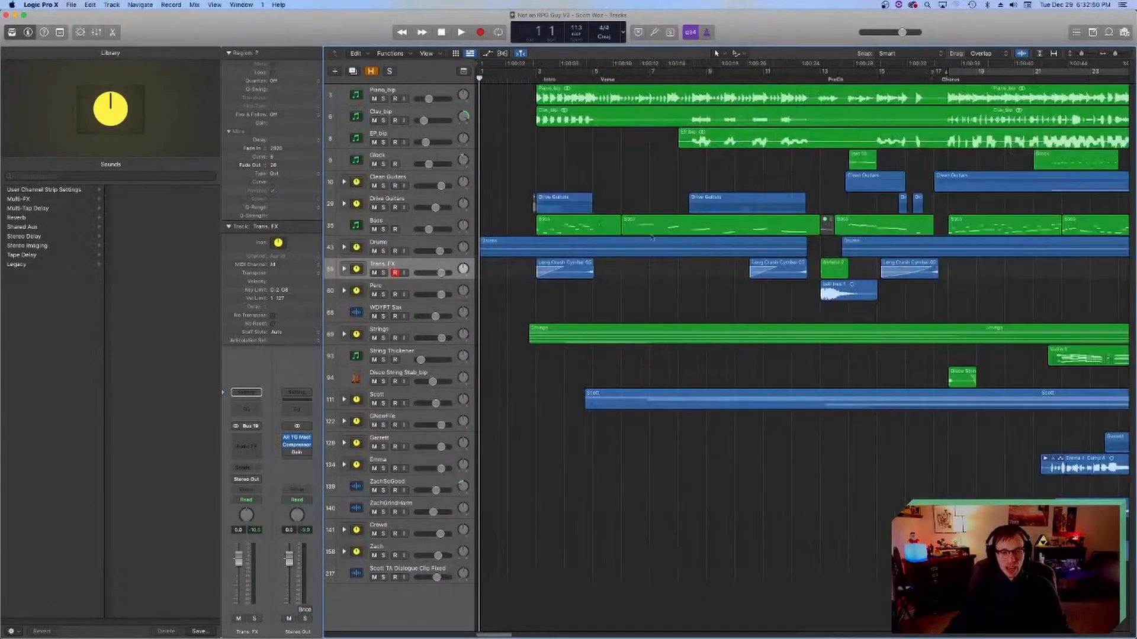
pyautogui.click(525, 79)
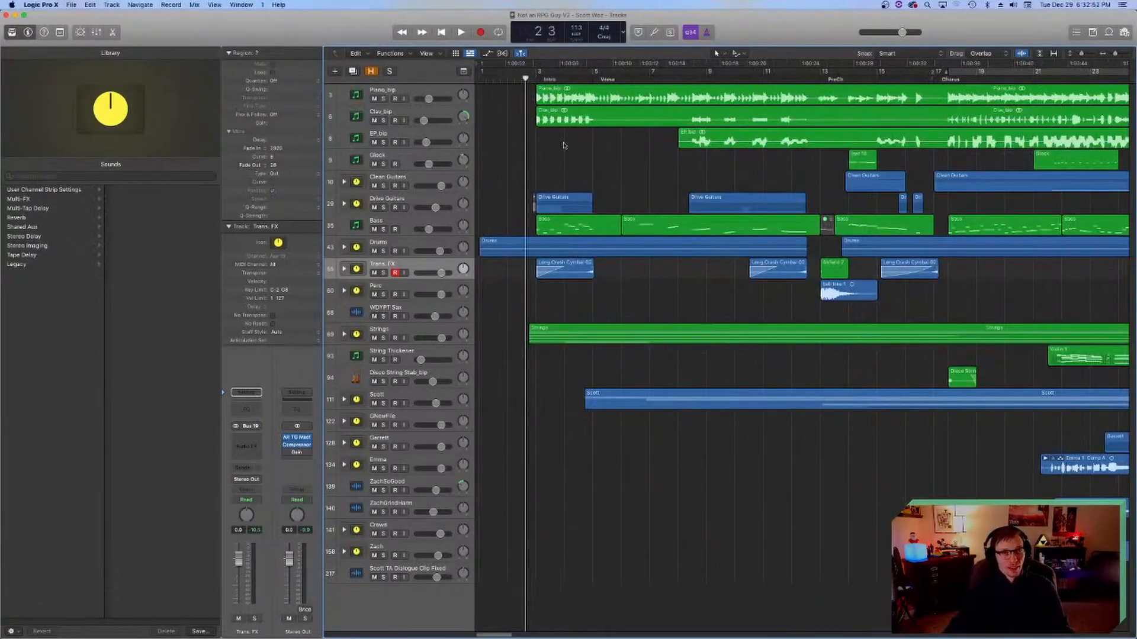
pyautogui.hscroll(6, 579, 336)
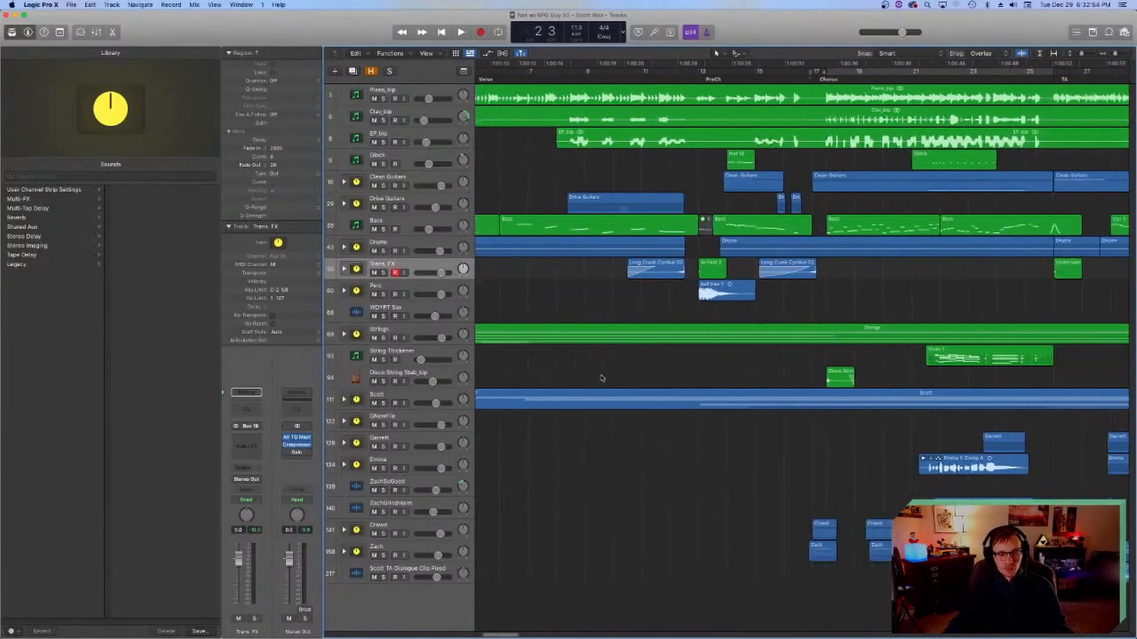
pyautogui.hscroll(-6, 601, 376)
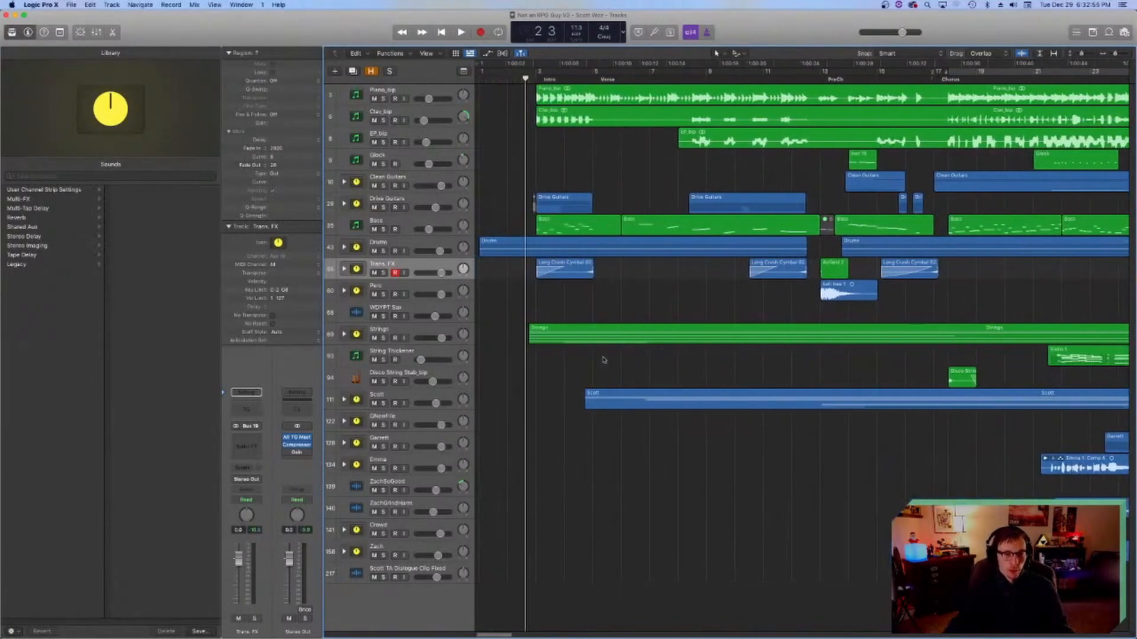
pyautogui.press('super+s')
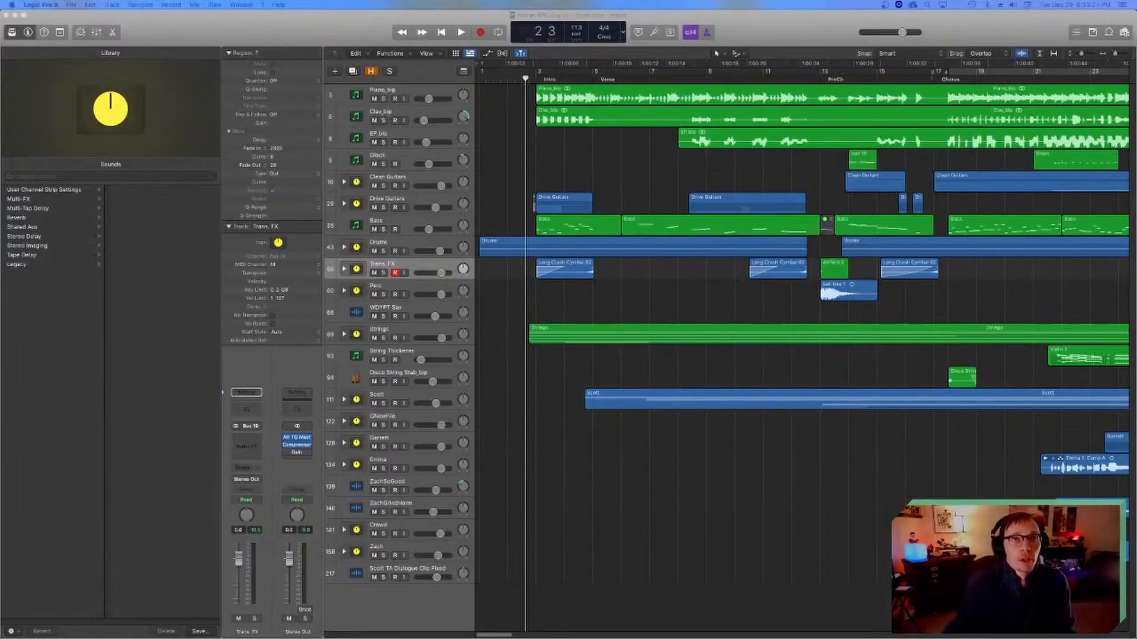
pyautogui.click(566, 503)
pyautogui.press('super+s')
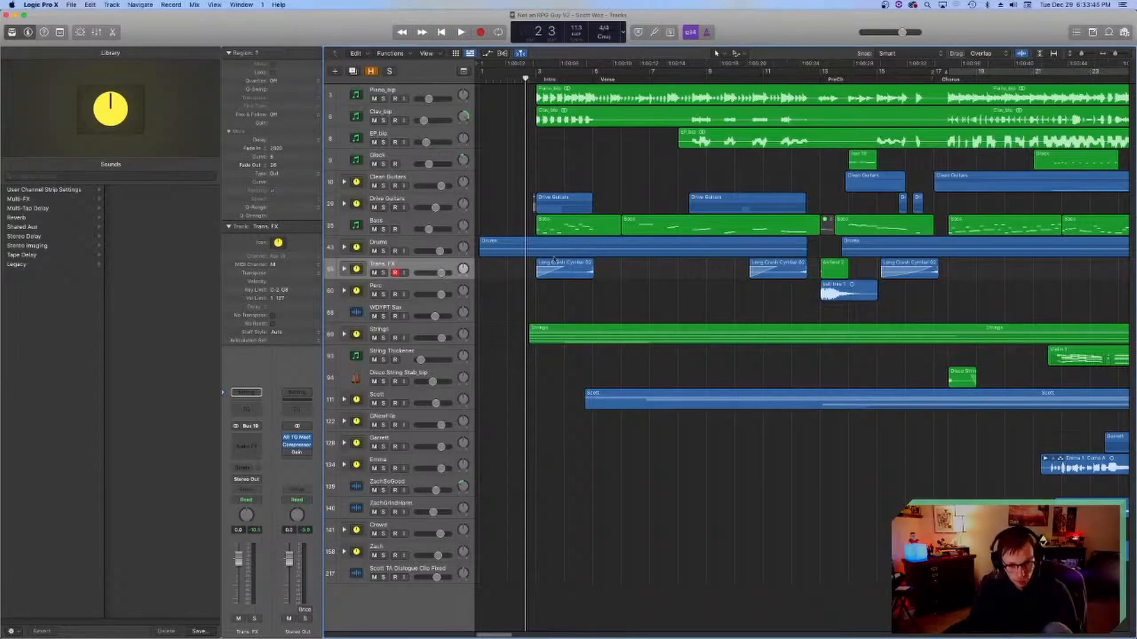
# Step: Select the TA dialogue clip track, solo the Piano_bip track and play it from about bar 46 in the Sax Shred section
pyautogui.hscroll(10, 555, 263)
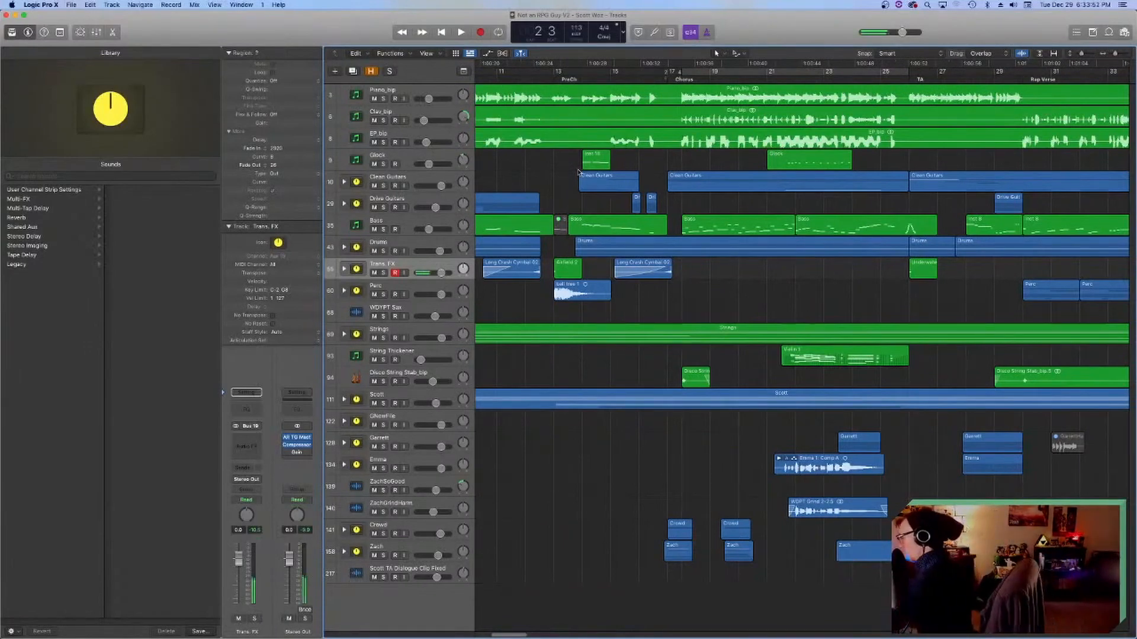
pyautogui.click(353, 574)
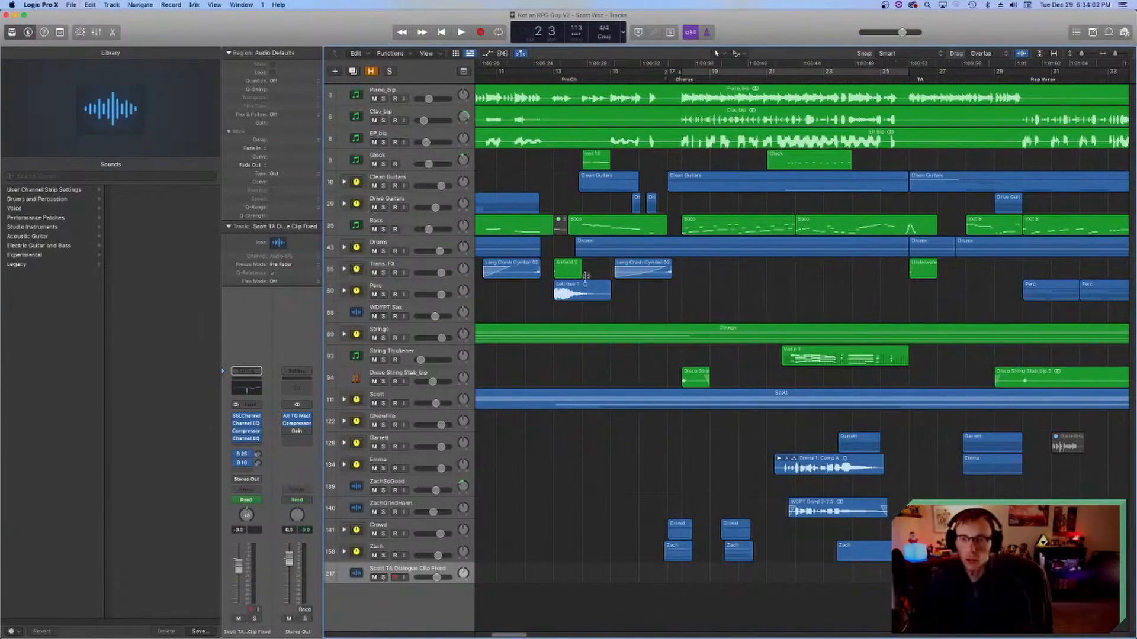
pyautogui.hscroll(15, 802, 311)
pyautogui.click(699, 86)
pyautogui.click(383, 99)
pyautogui.press('space')
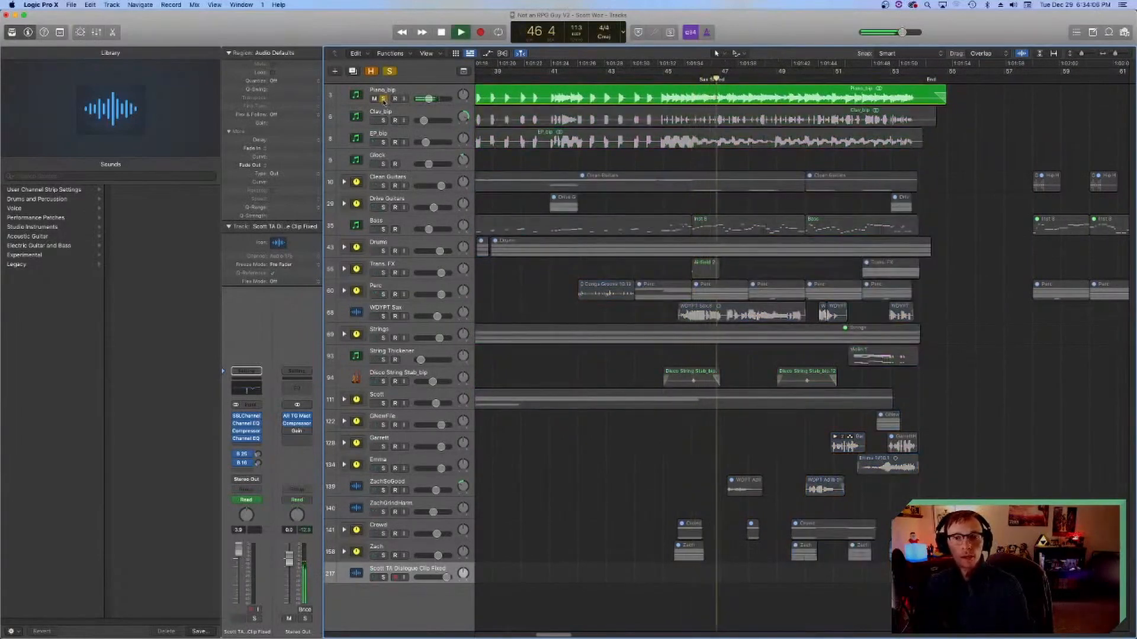
pyautogui.press('space')
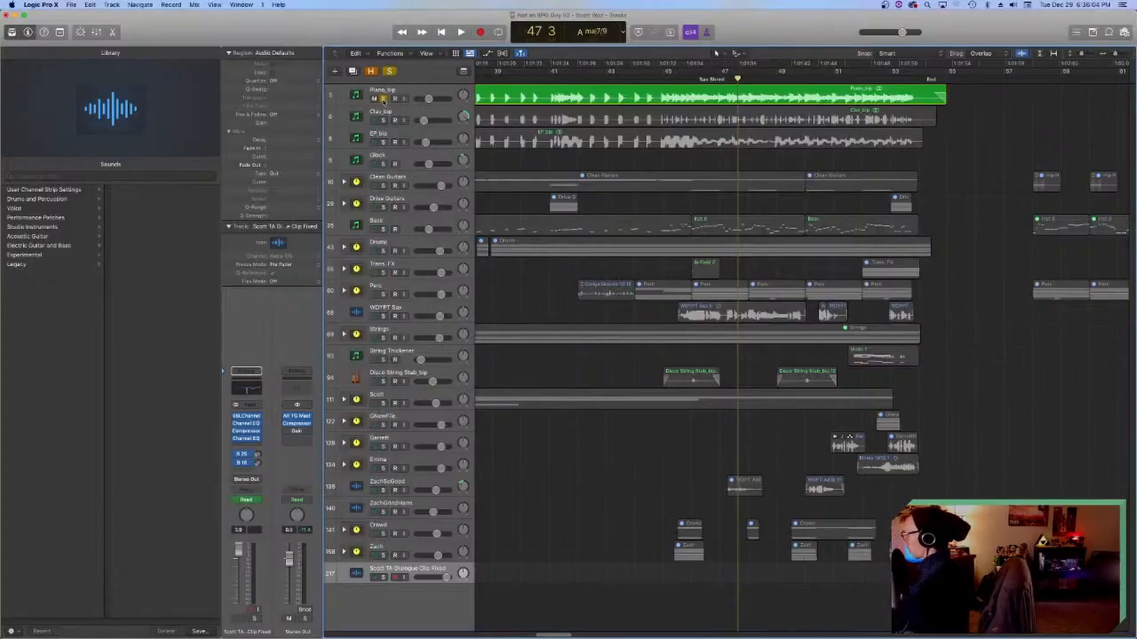
pyautogui.click(383, 99)
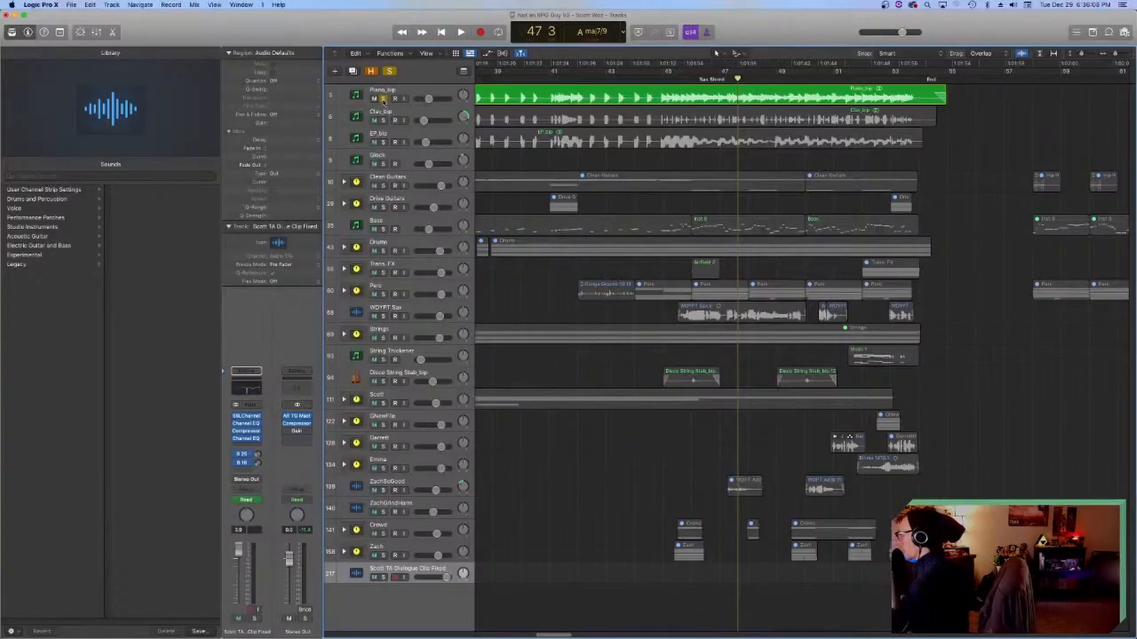
pyautogui.click(383, 99)
pyautogui.click(383, 99)
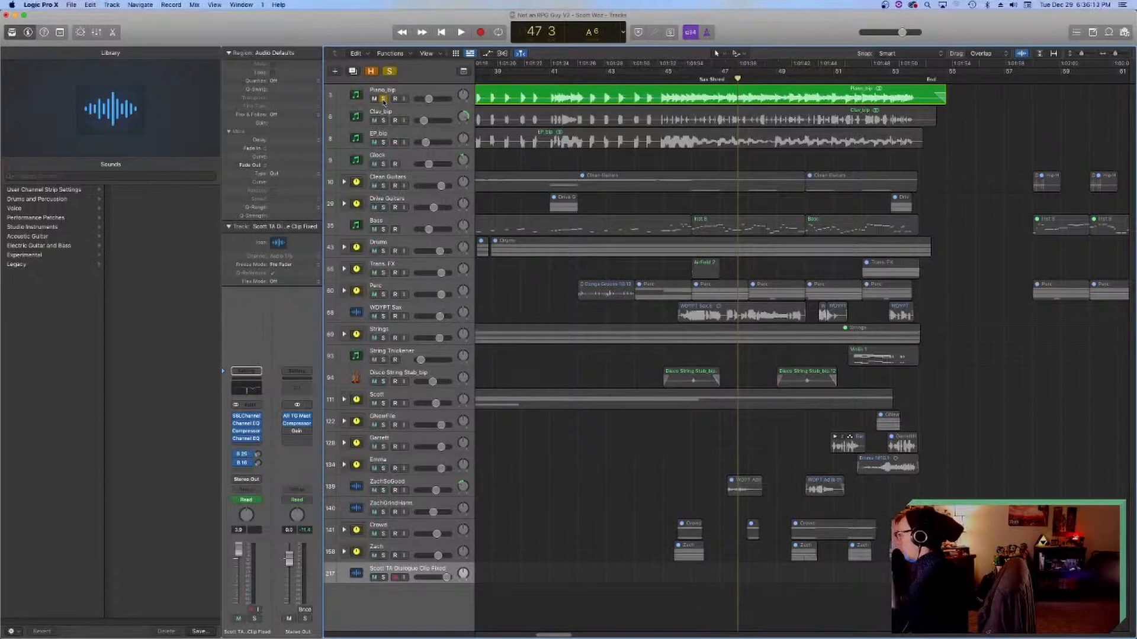
pyautogui.click(383, 99)
pyautogui.click(383, 99)
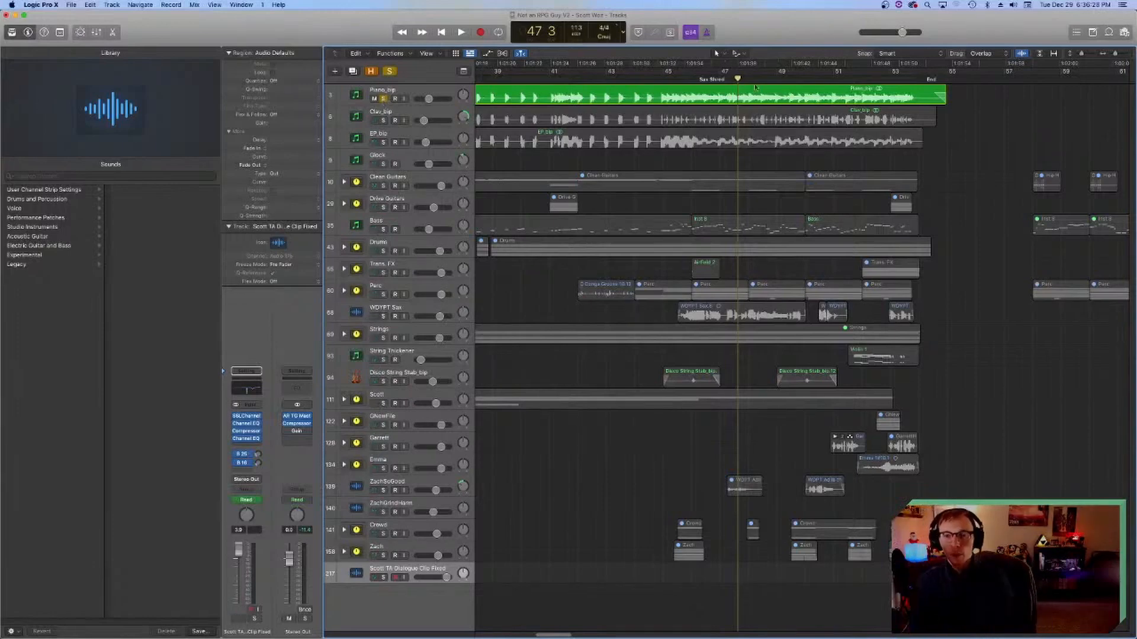
# Step: Play short passages of the soloed piano around bars 48 to 50, starting near bar 49 and again near bar 48
pyautogui.click(789, 79)
pyautogui.press('space')
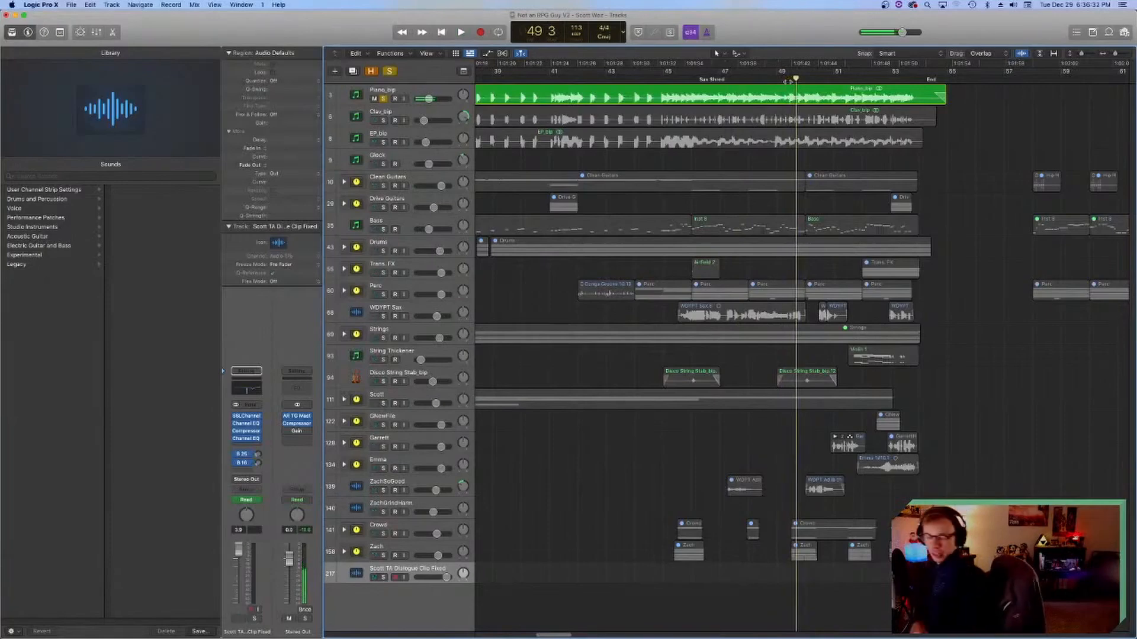
pyautogui.click(762, 79)
pyautogui.press('space')
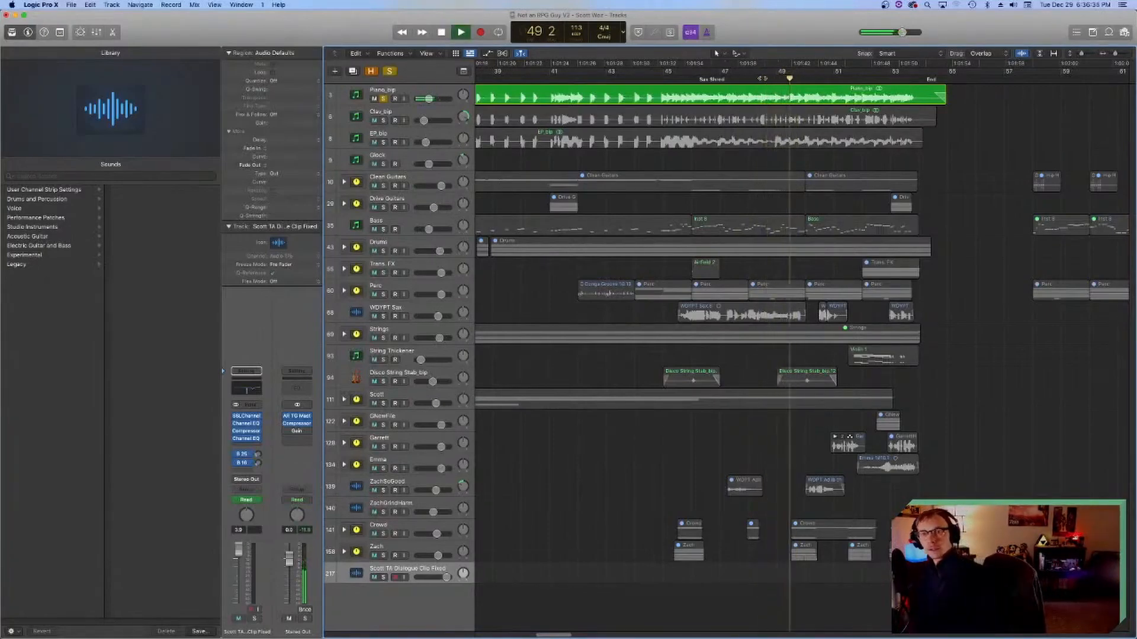
pyautogui.press('space')
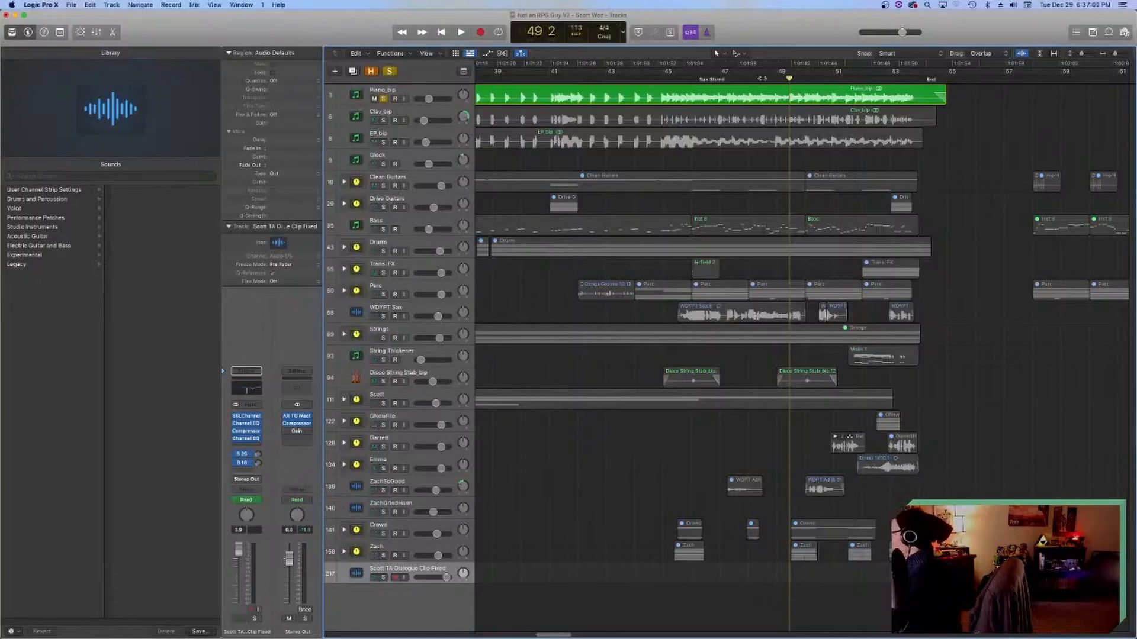
pyautogui.press('space')
pyautogui.press('space')
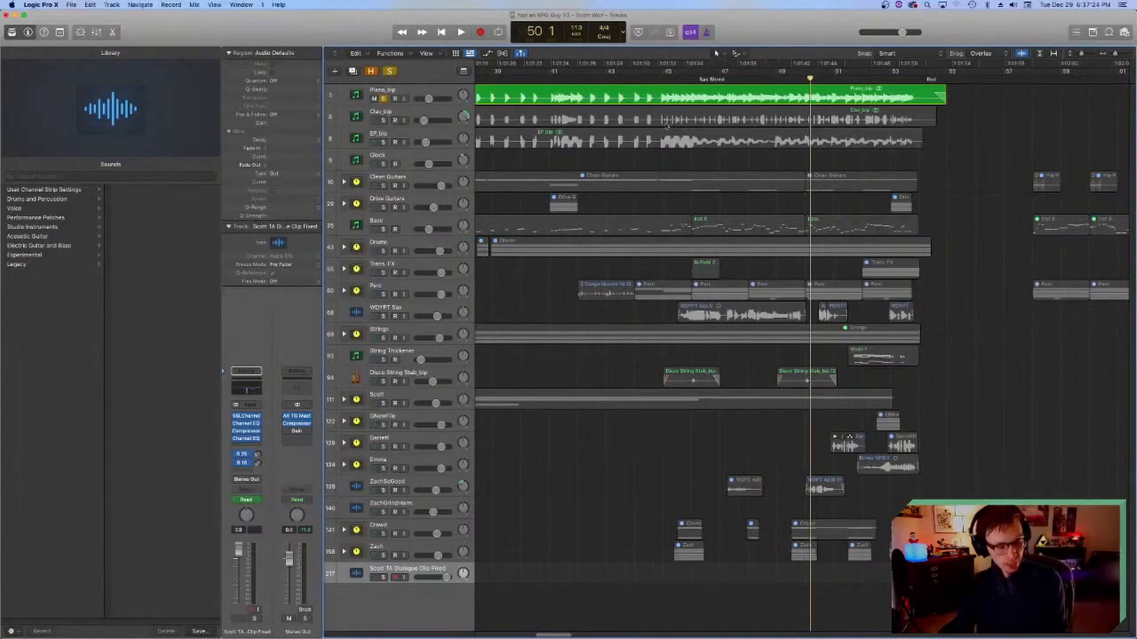
# Step: Play the soloed piano again from bar 46, select the Piano_bip track and replay the passage around bar 47
pyautogui.hscroll(-5, 629, 90)
pyautogui.hscroll(8, 637, 98)
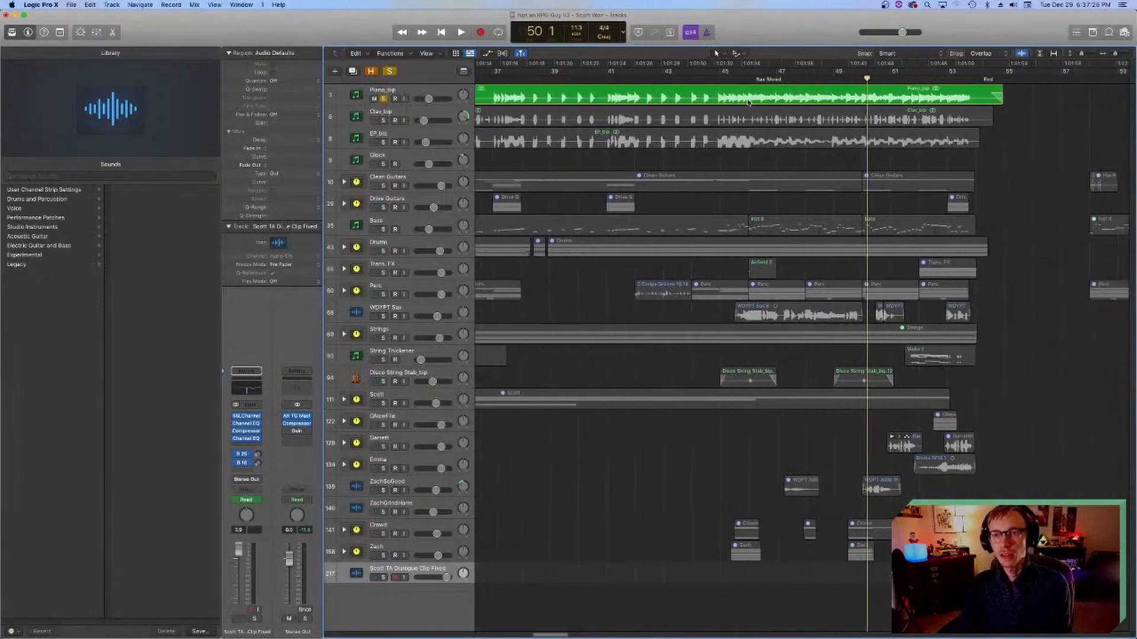
pyautogui.click(621, 78)
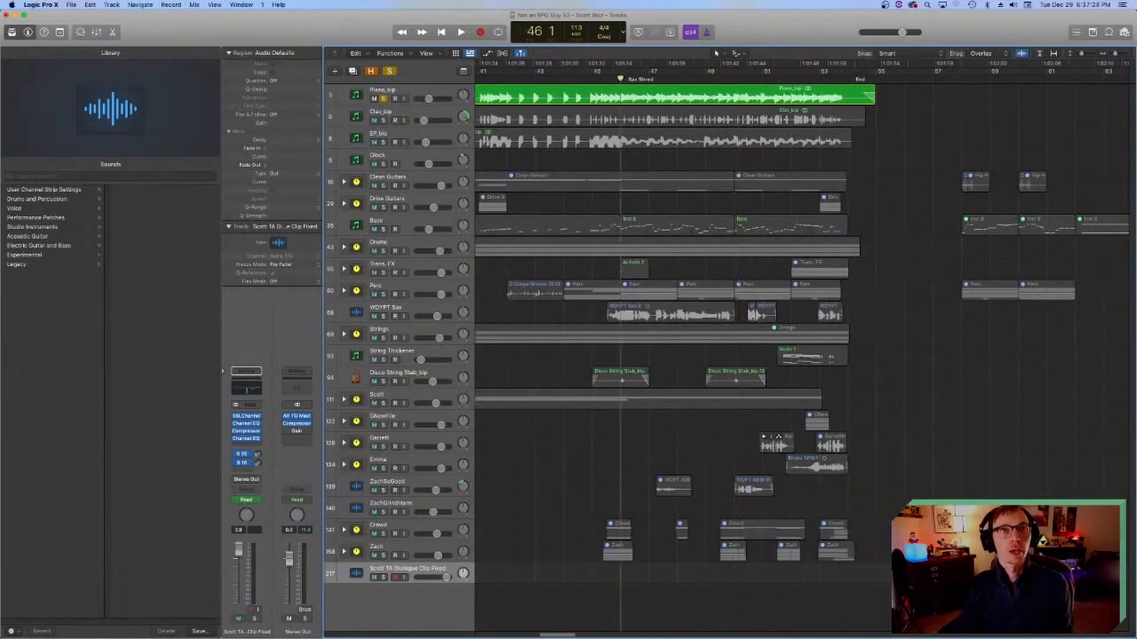
pyautogui.press('space')
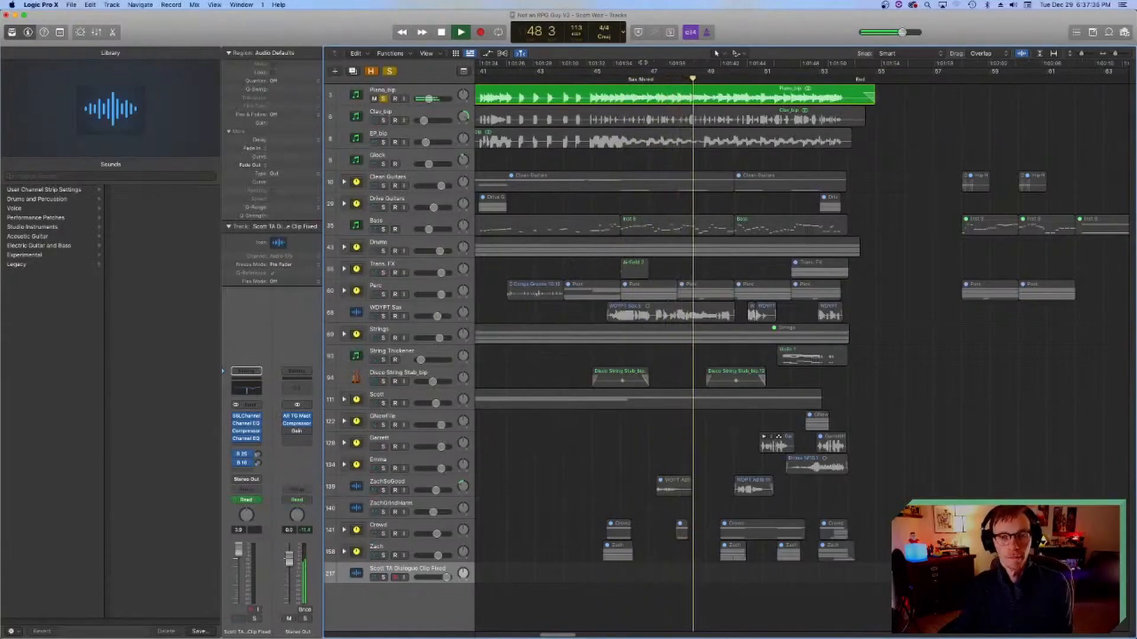
pyautogui.press('space')
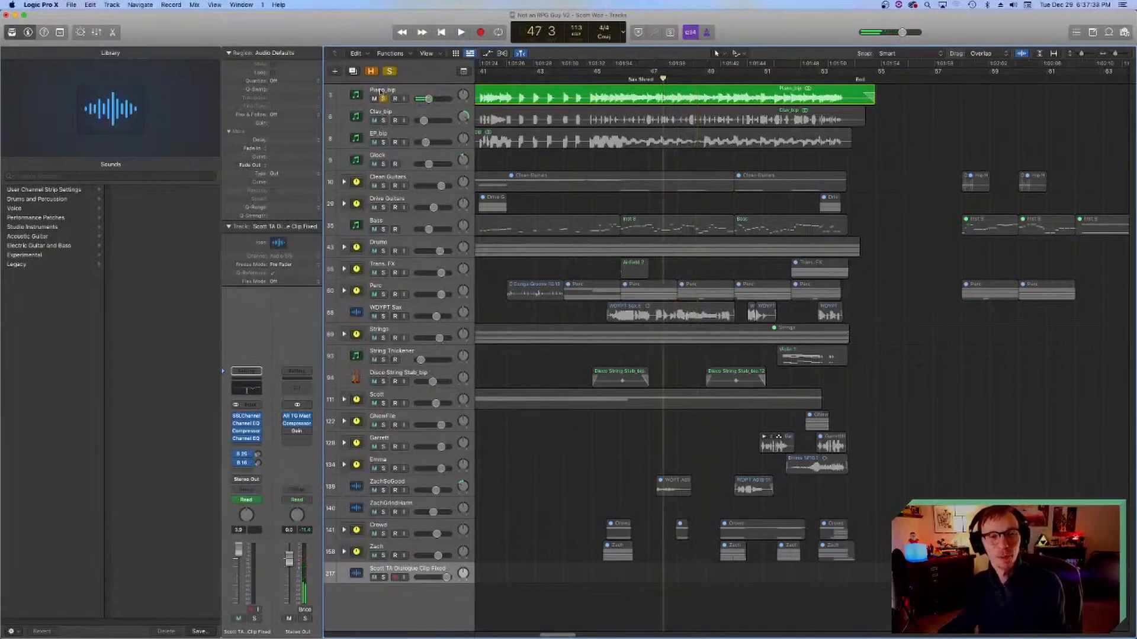
pyautogui.click(381, 93)
pyautogui.press('space')
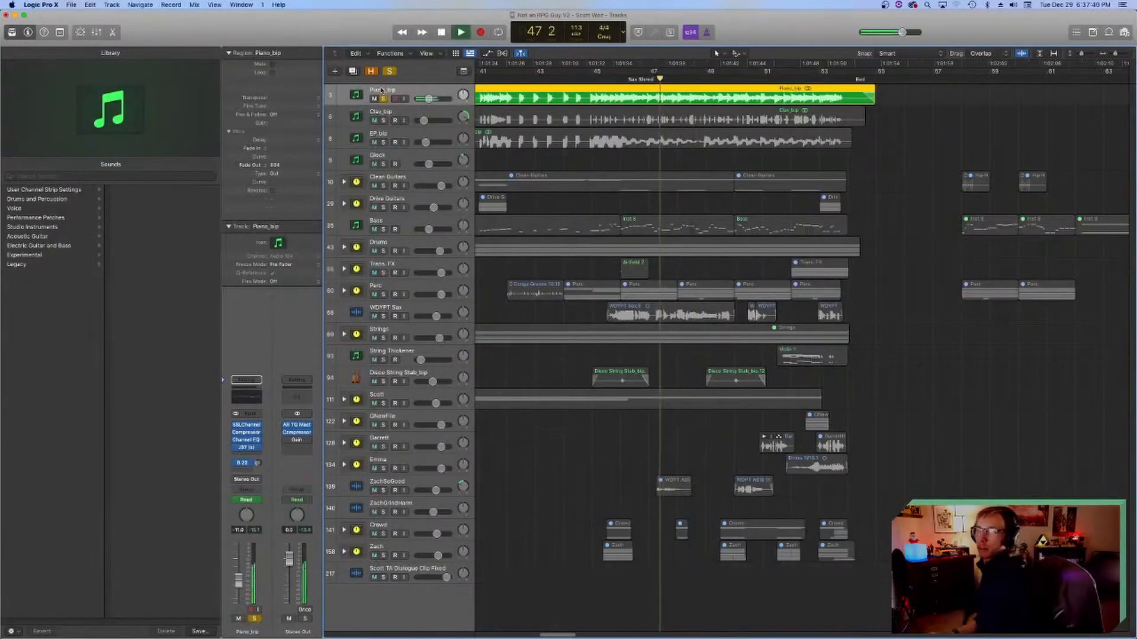
pyautogui.press('space')
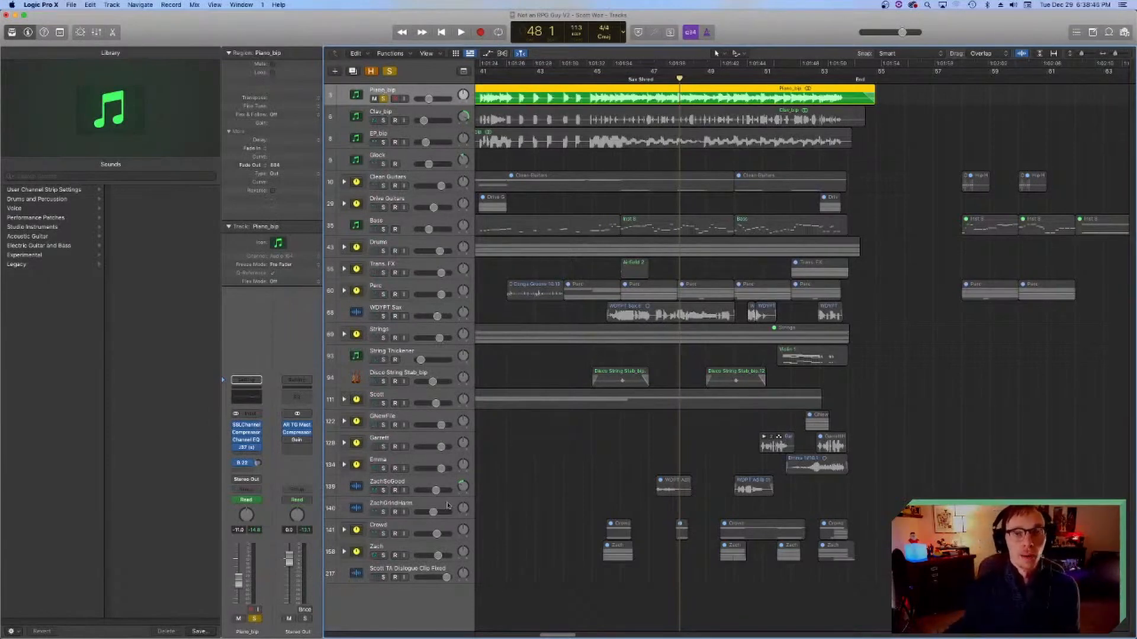
# Step: Save the project with the playhead at bar 46 and turn off the solo on the Piano_bip track
pyautogui.click(617, 75)
pyautogui.press('super+s')
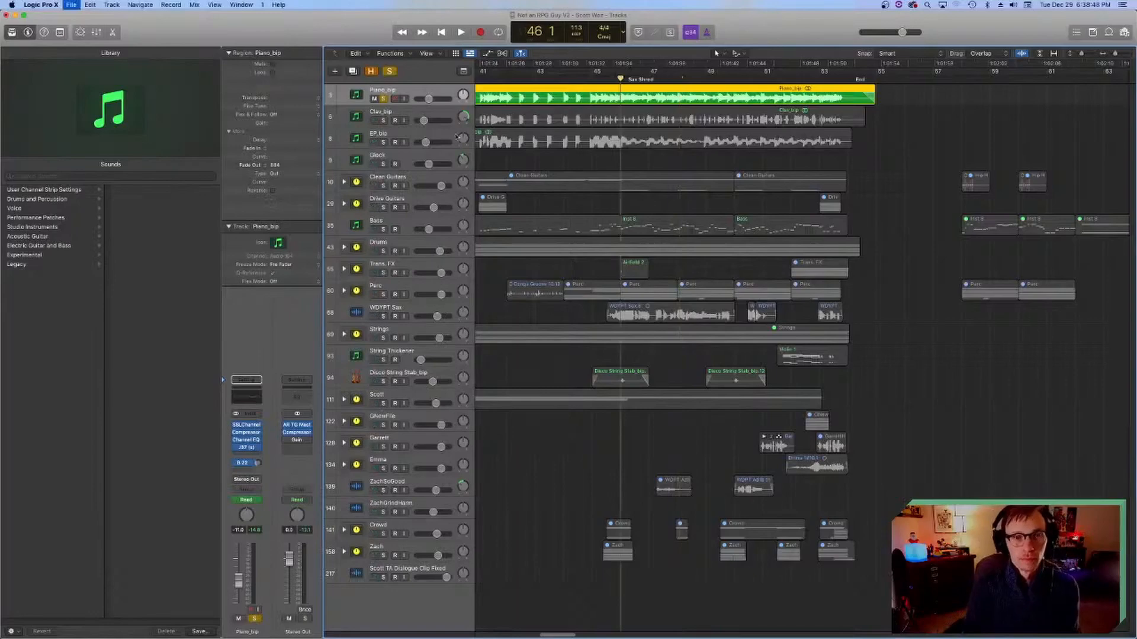
pyautogui.click(383, 99)
# Step: Place the playhead at bar 2 beat 4, just before the intro, and deselect the piano region
pyautogui.hscroll(-10, 653, 337)
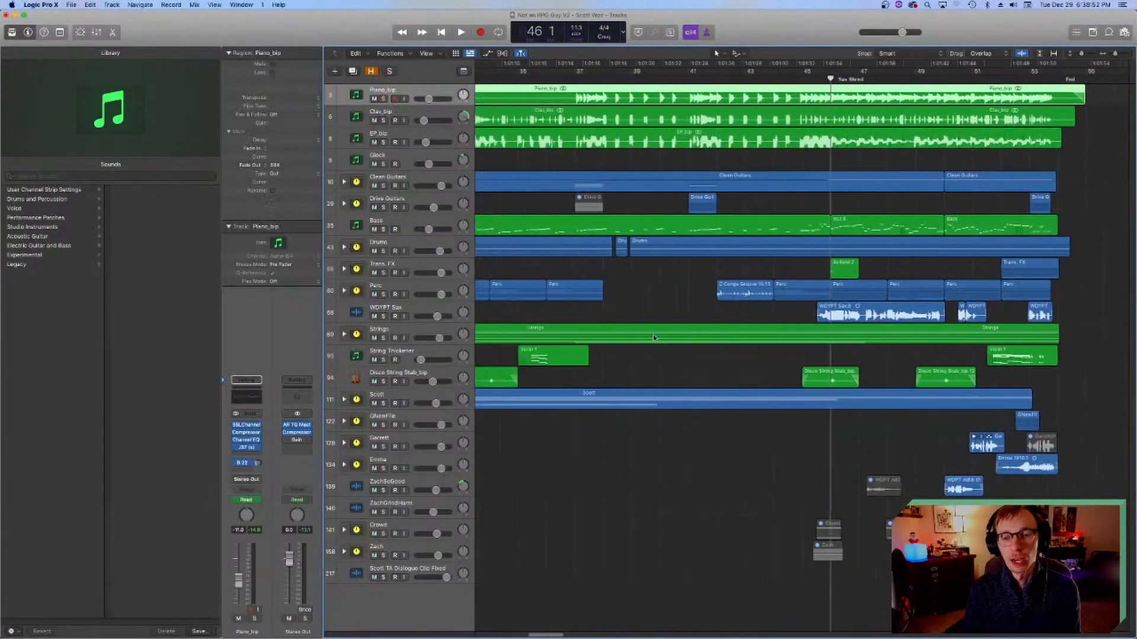
pyautogui.hscroll(-12, 653, 336)
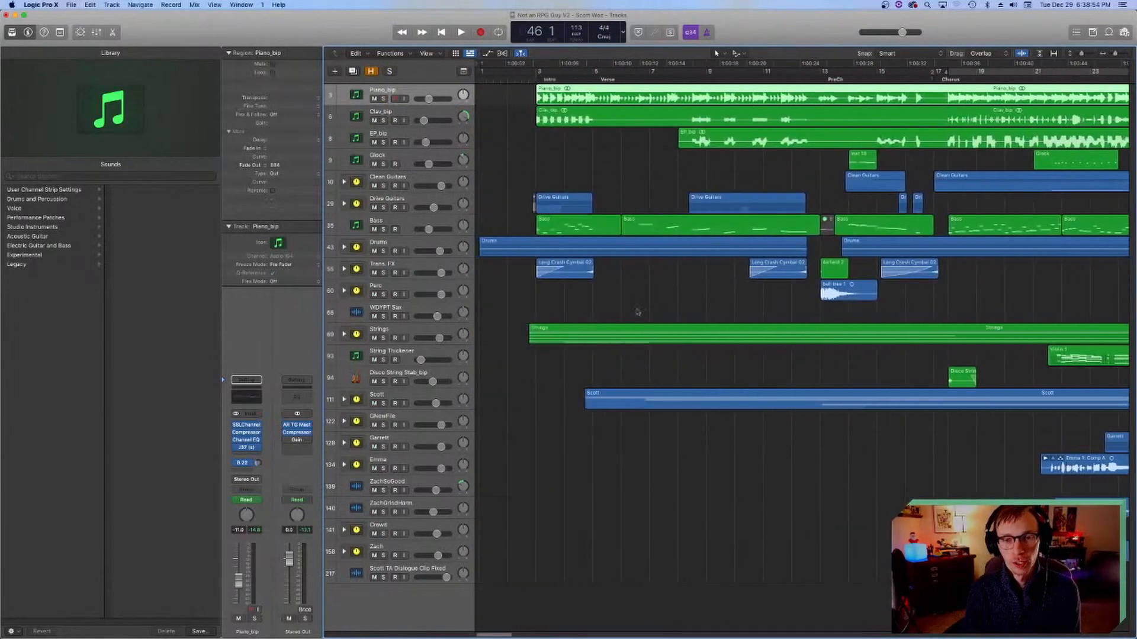
pyautogui.click(529, 80)
pyautogui.click(518, 127)
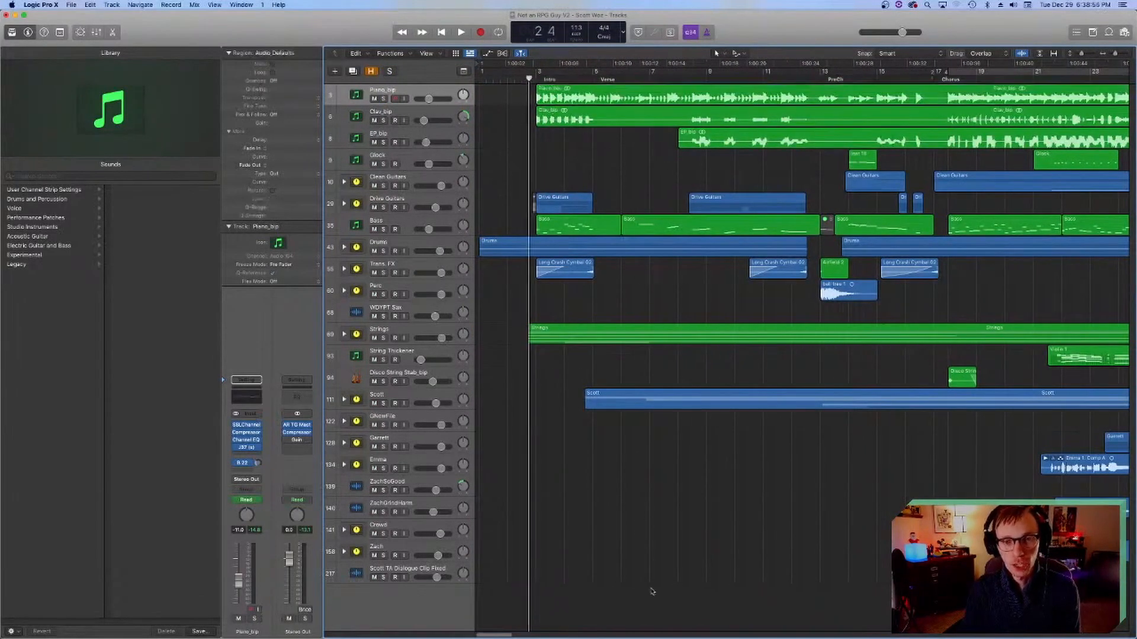